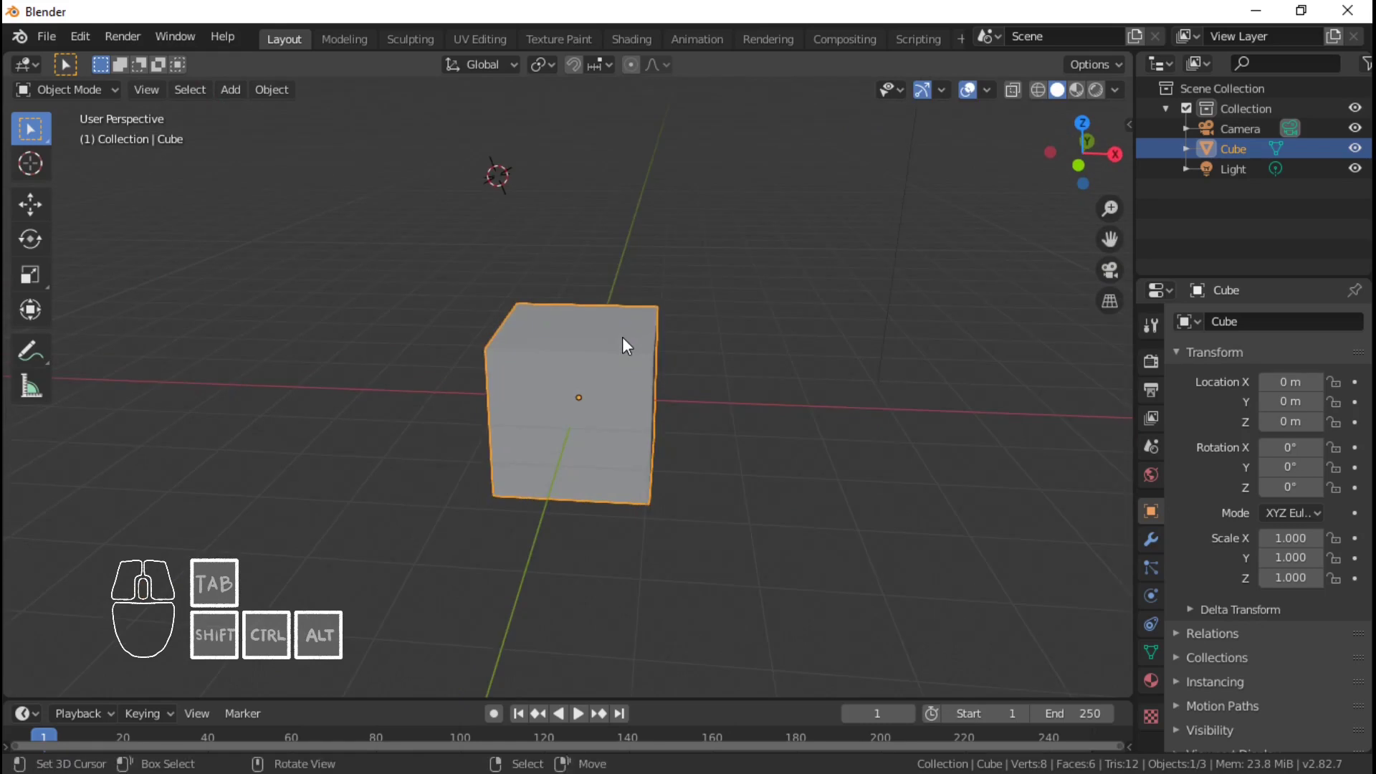
- Snap the 3D cursor back to the scene centre, at the default cube's origin
key("shift+s")
left_click(629, 448)
mouse_move(621, 355)
middle_mouse_down()
mouse_move(688, 310)
mouse_move(608, 307)
mouse_move(605, 347)
middle_mouse_up()
- Examine the choices for the new keyframe type in the timeline's keying settings
left_click(137, 713)
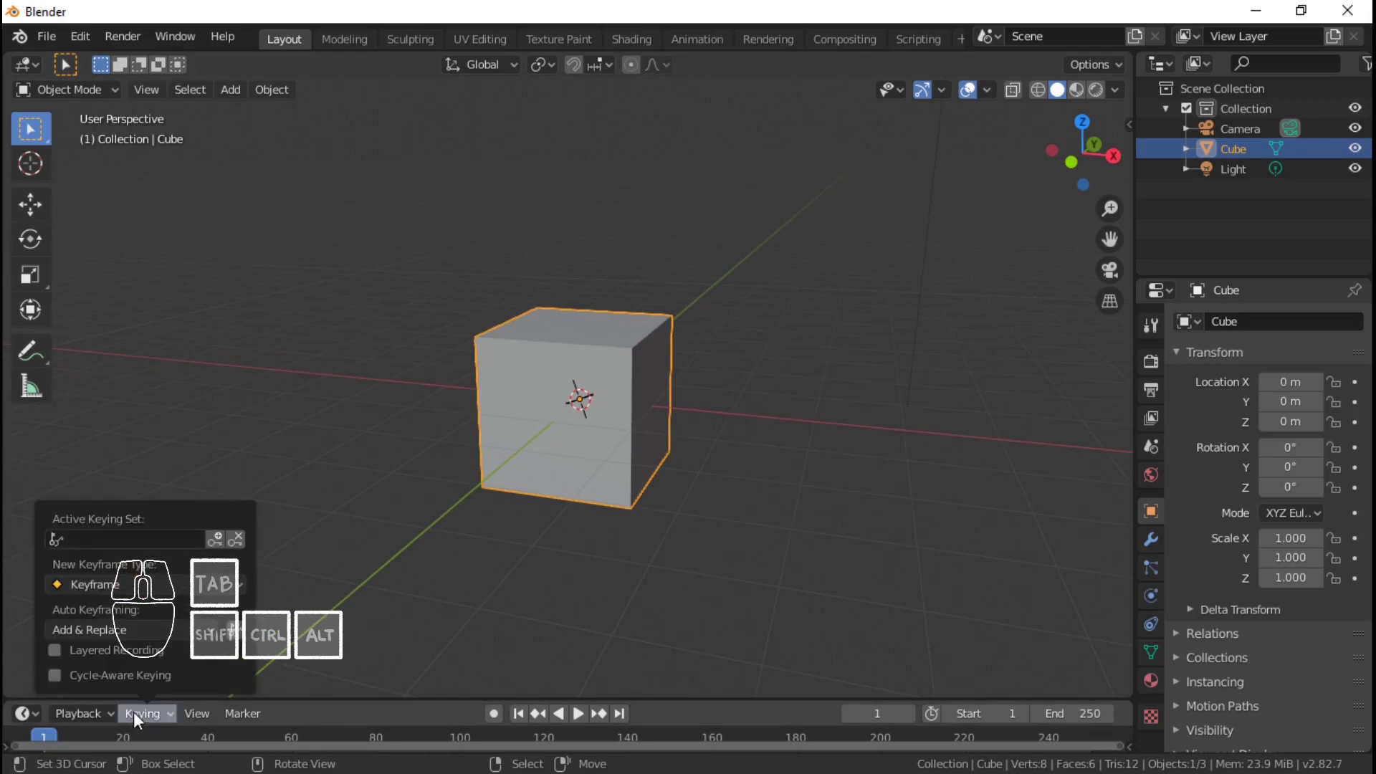
left_click(157, 585)
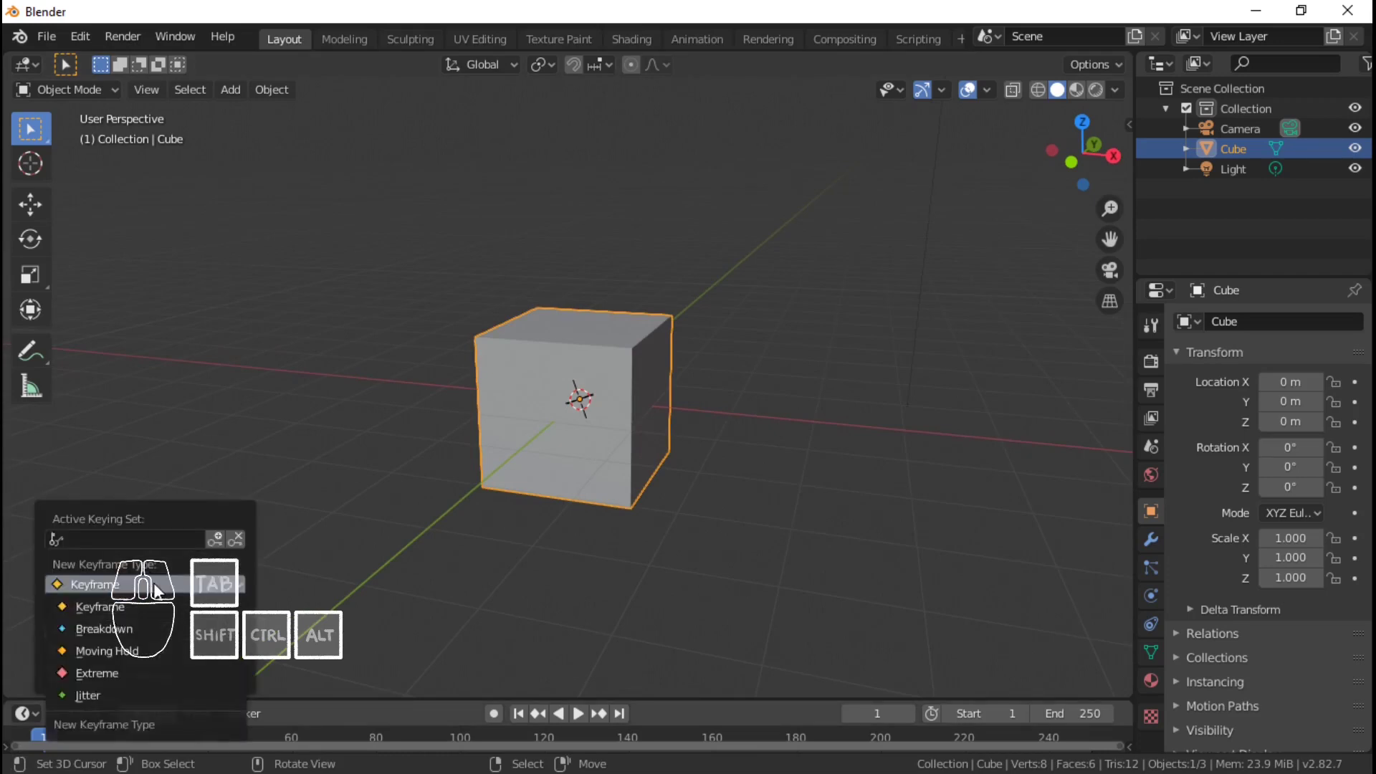
left_click(159, 584)
left_click(156, 584)
left_click(180, 584)
left_click(175, 584)
left_click(175, 584)
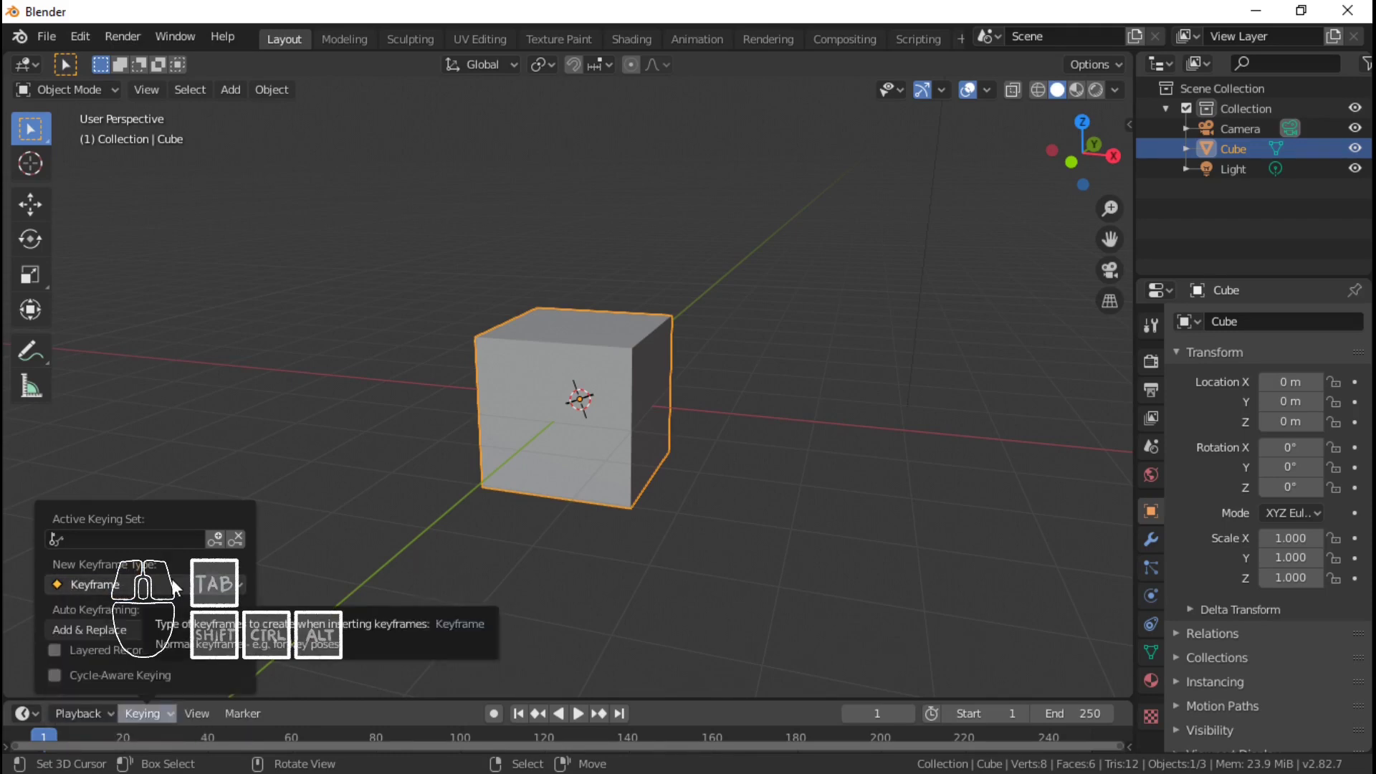
left_click(176, 584)
left_click(147, 714)
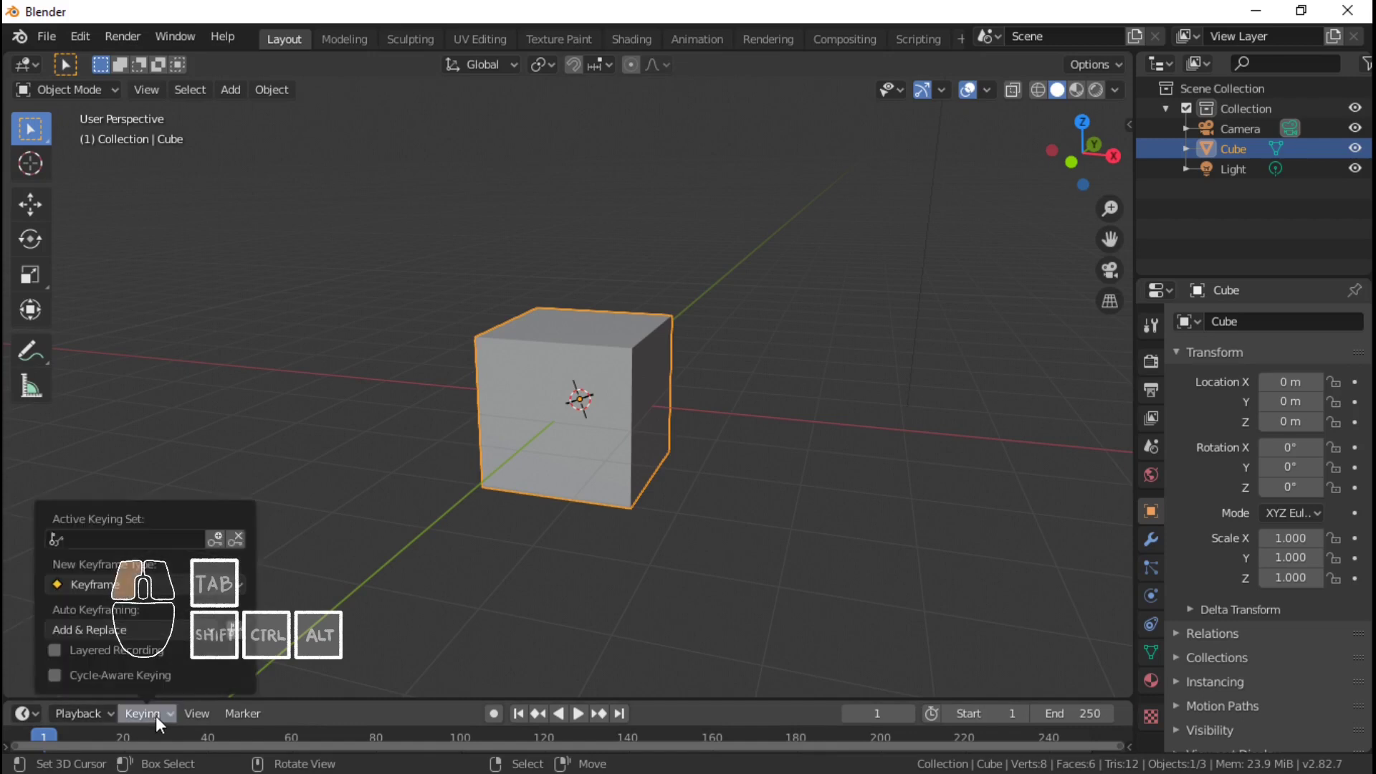
scroll(615, 428, "up", 1)
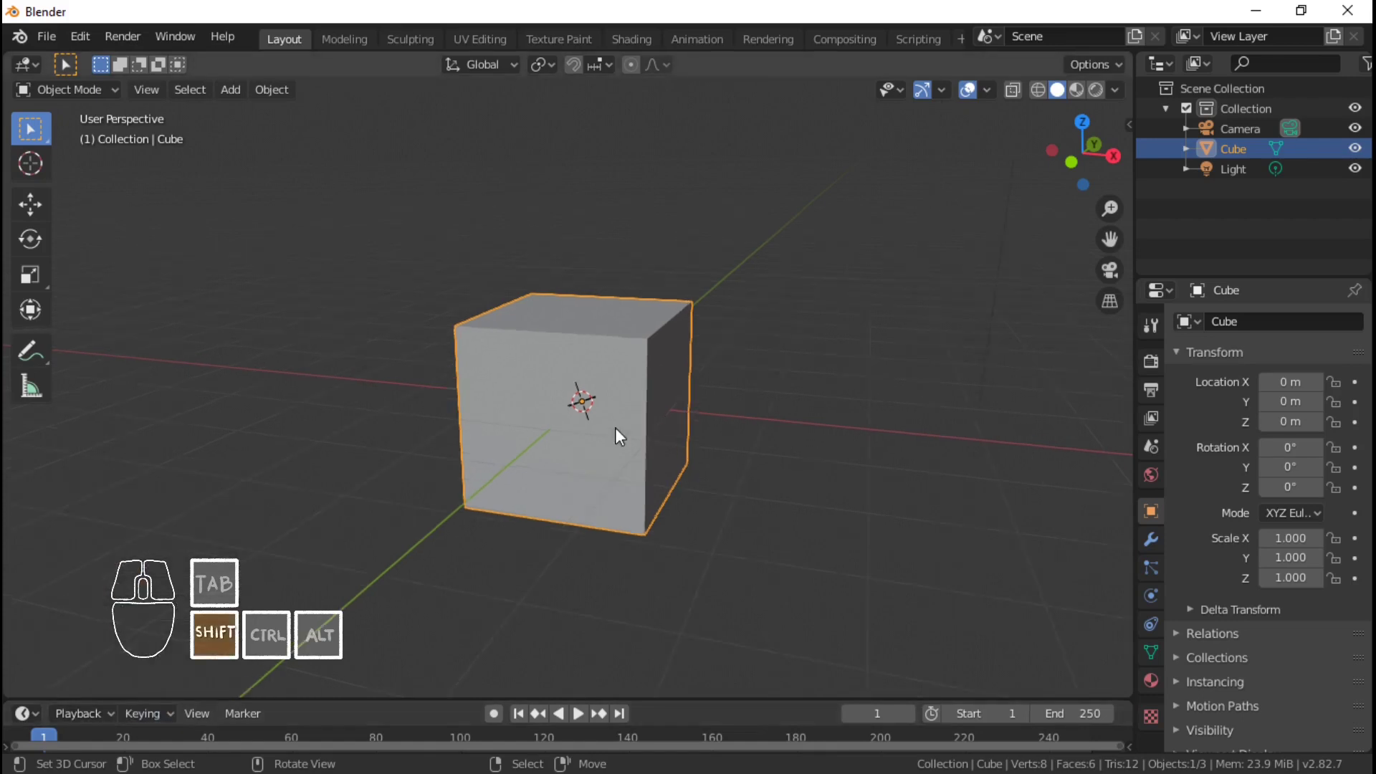
middle_click_drag(615, 427, 623, 459, "shift")
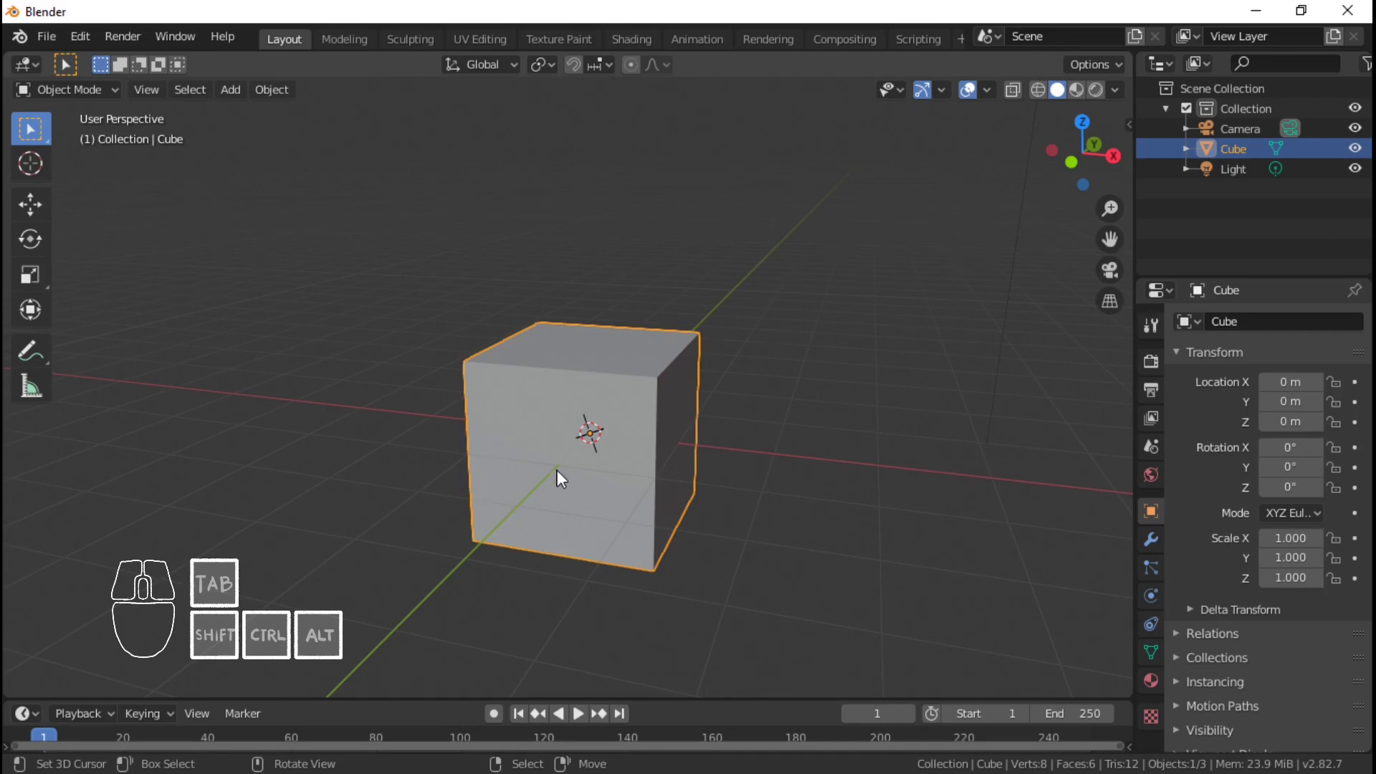
middle_click_drag(467, 506, 740, 430)
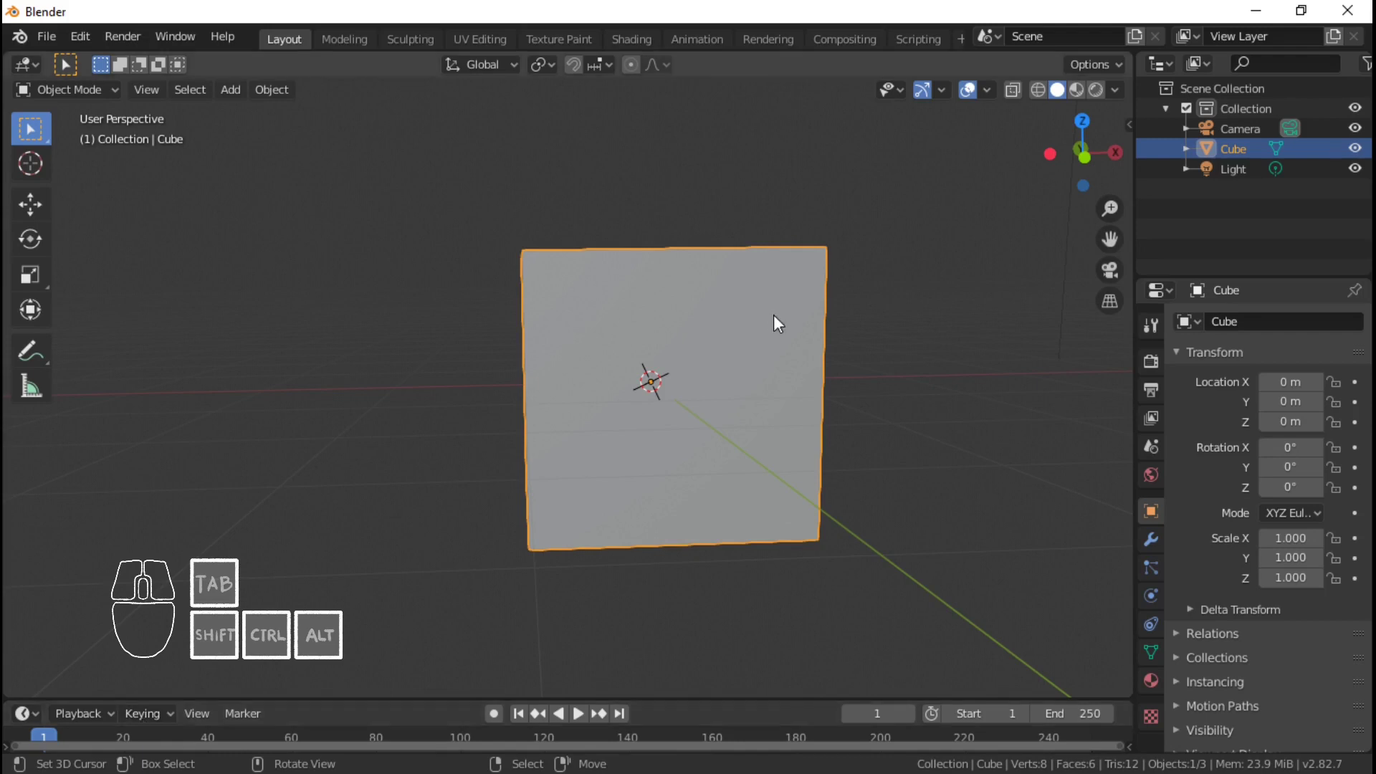
middle_click_drag(772, 321, 836, 377, "shift")
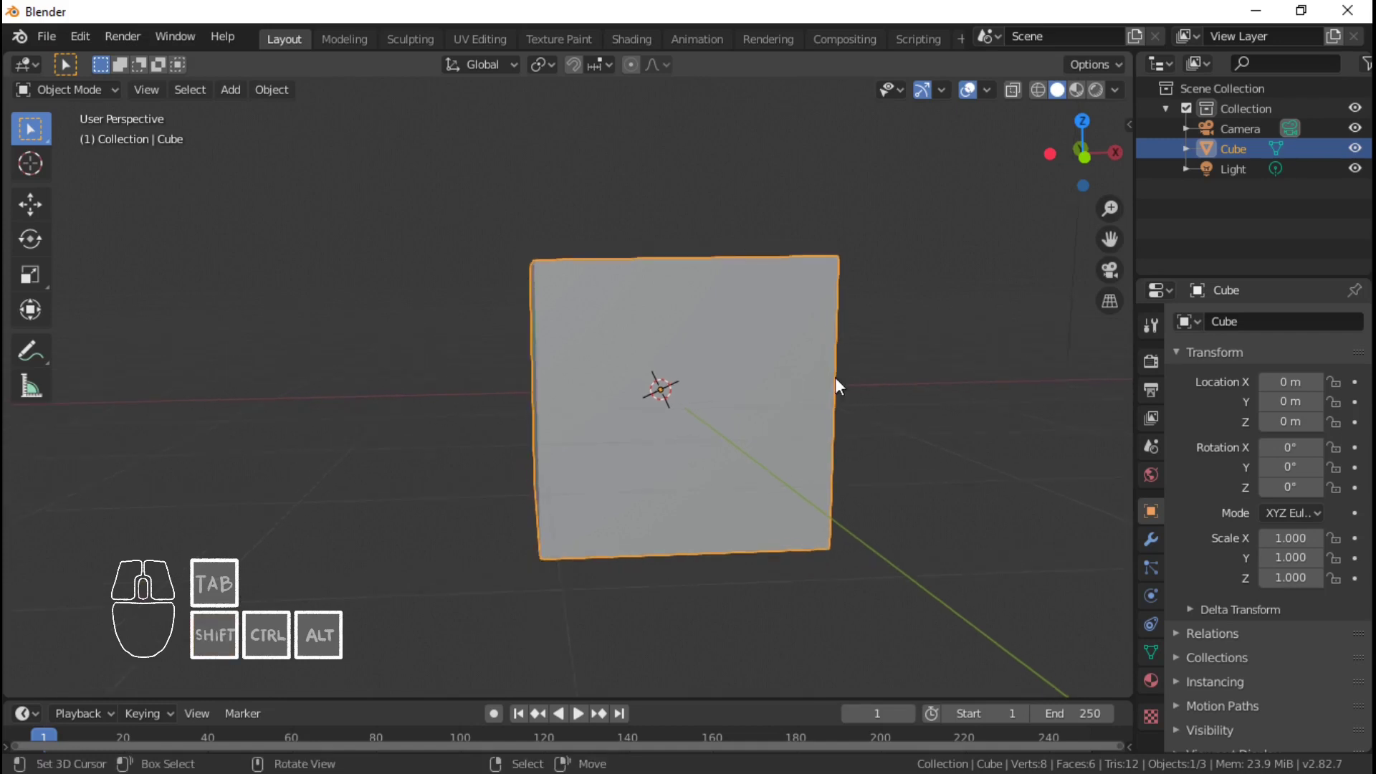
middle_click_drag(721, 345, 751, 385)
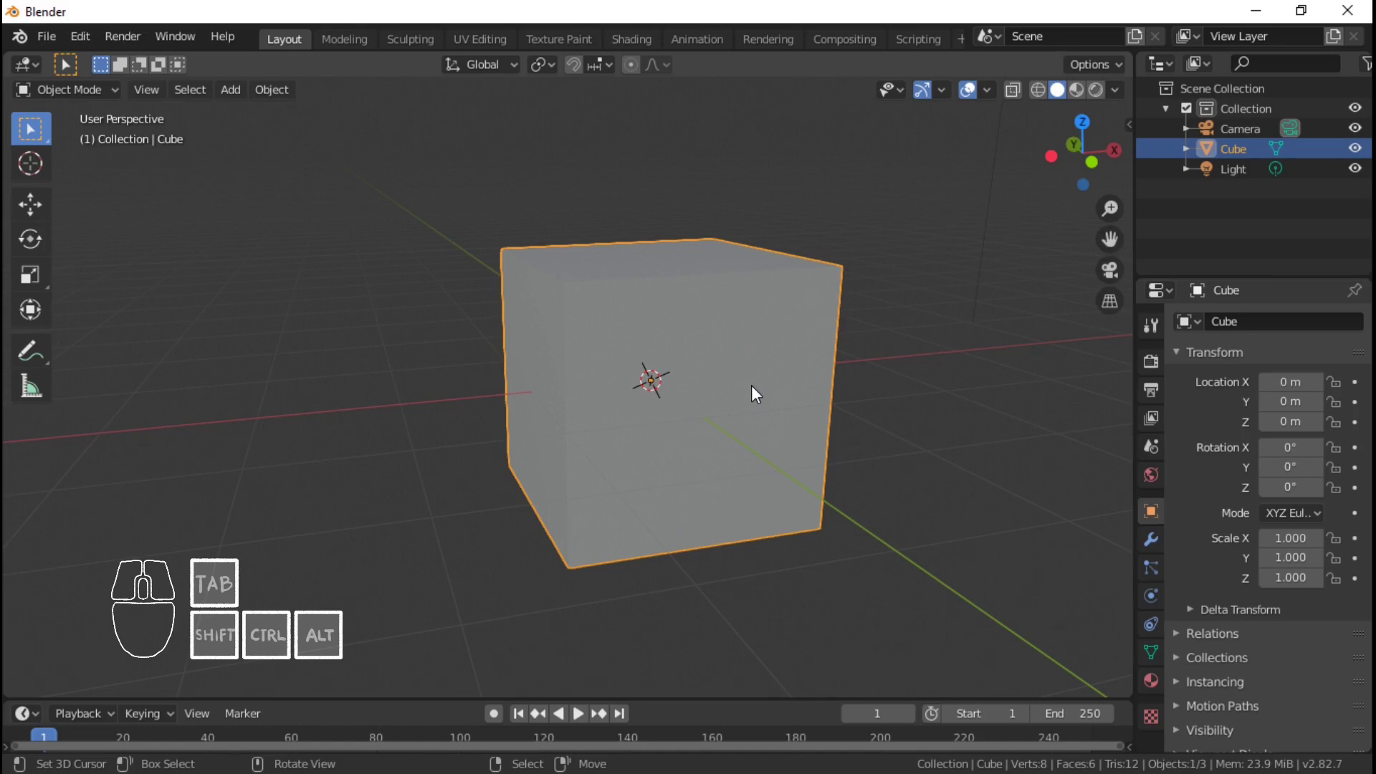
key("shift")
middle_click_drag(737, 380, 851, 423)
key("shift")
scroll(853, 449, "up", 1)
middle_click_drag(851, 422, 794, 407)
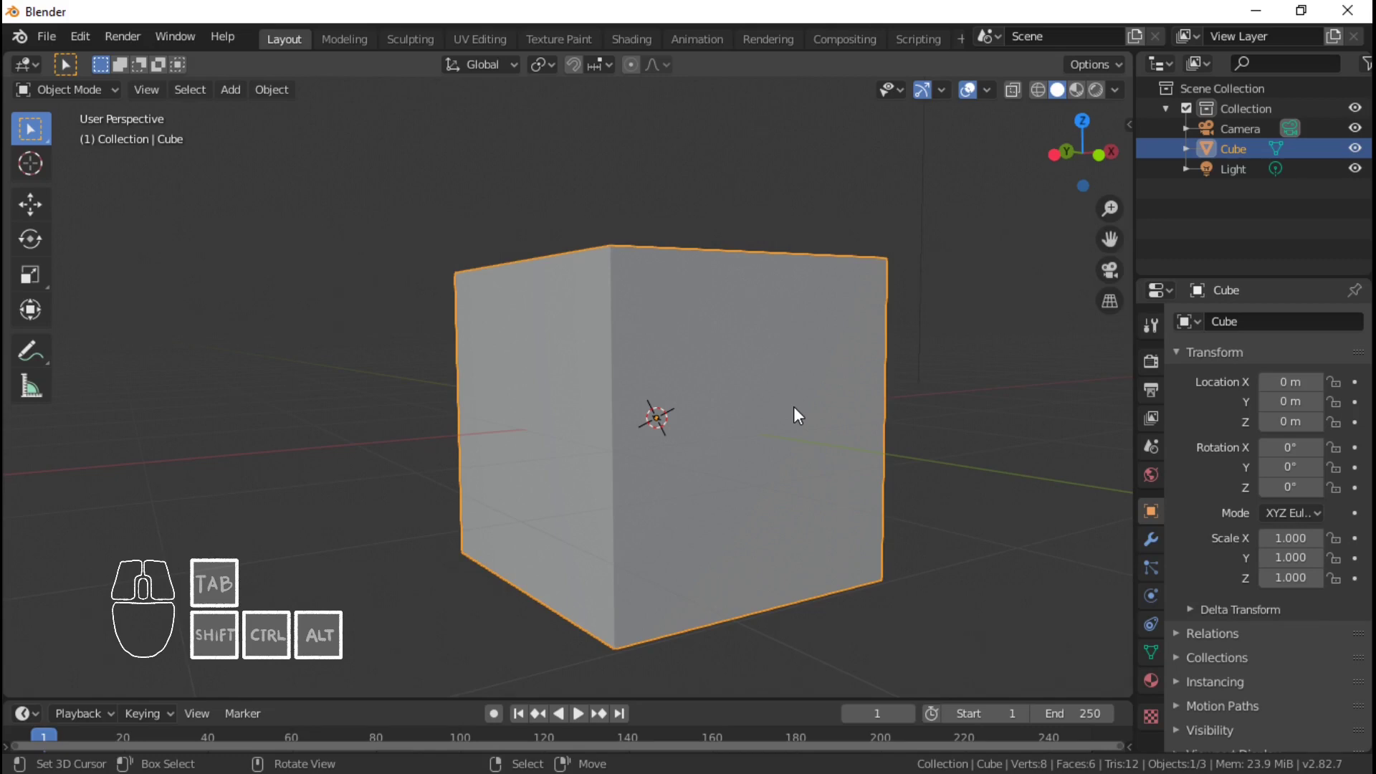
middle_click_drag(794, 407, 743, 393, "shift")
scroll(741, 389, "down", 2)
scroll(741, 389, "up", 2)
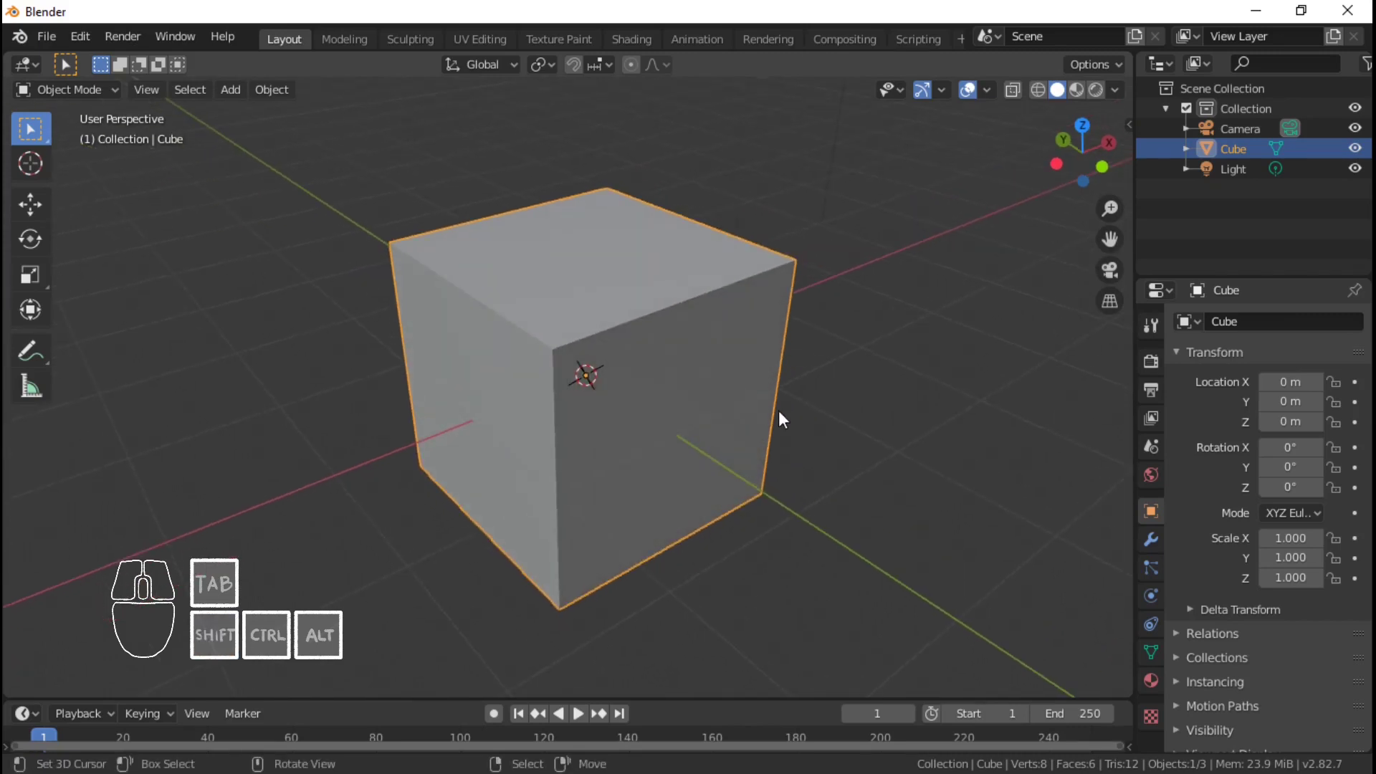
middle_click_drag(777, 411, 806, 402)
middle_click_drag(826, 458, 733, 400)
scroll(798, 402, "up", 1)
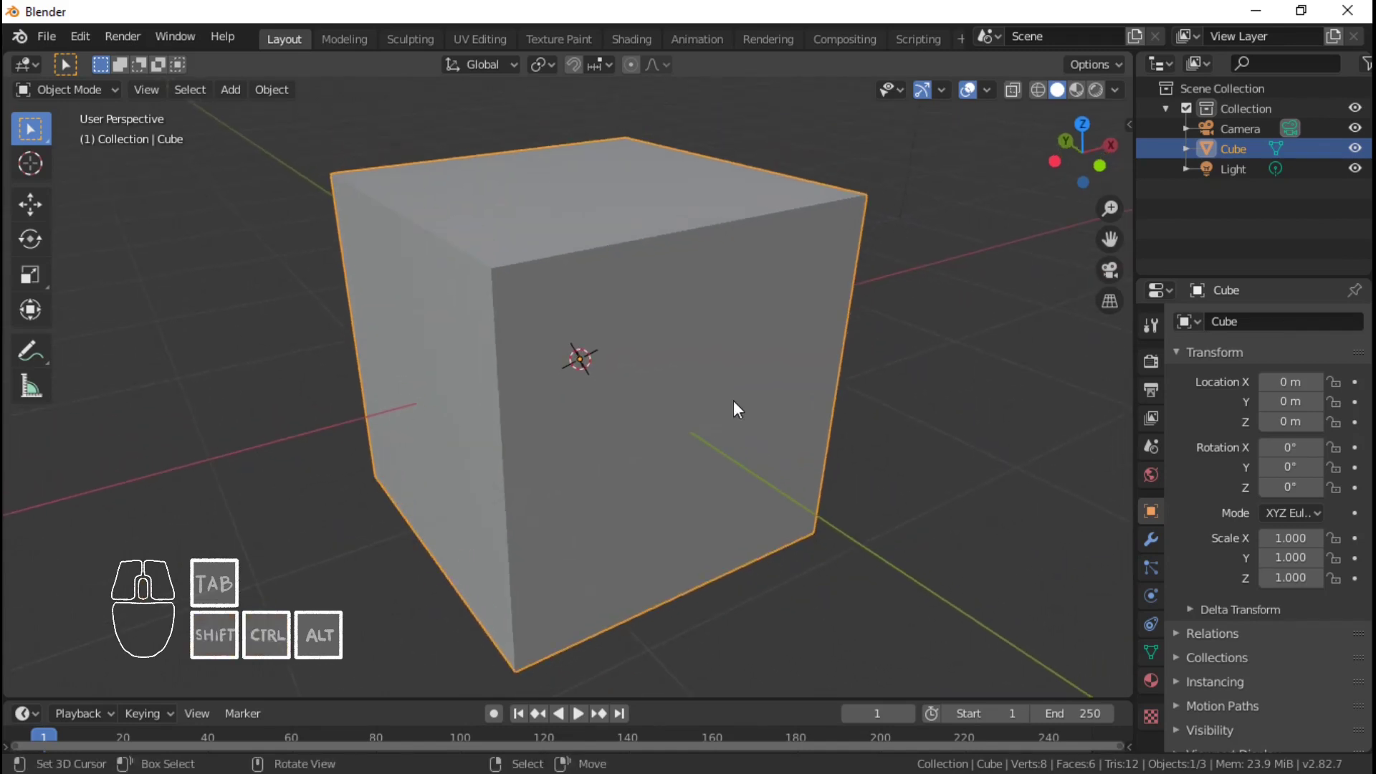
scroll(630, 449, "down", 1)
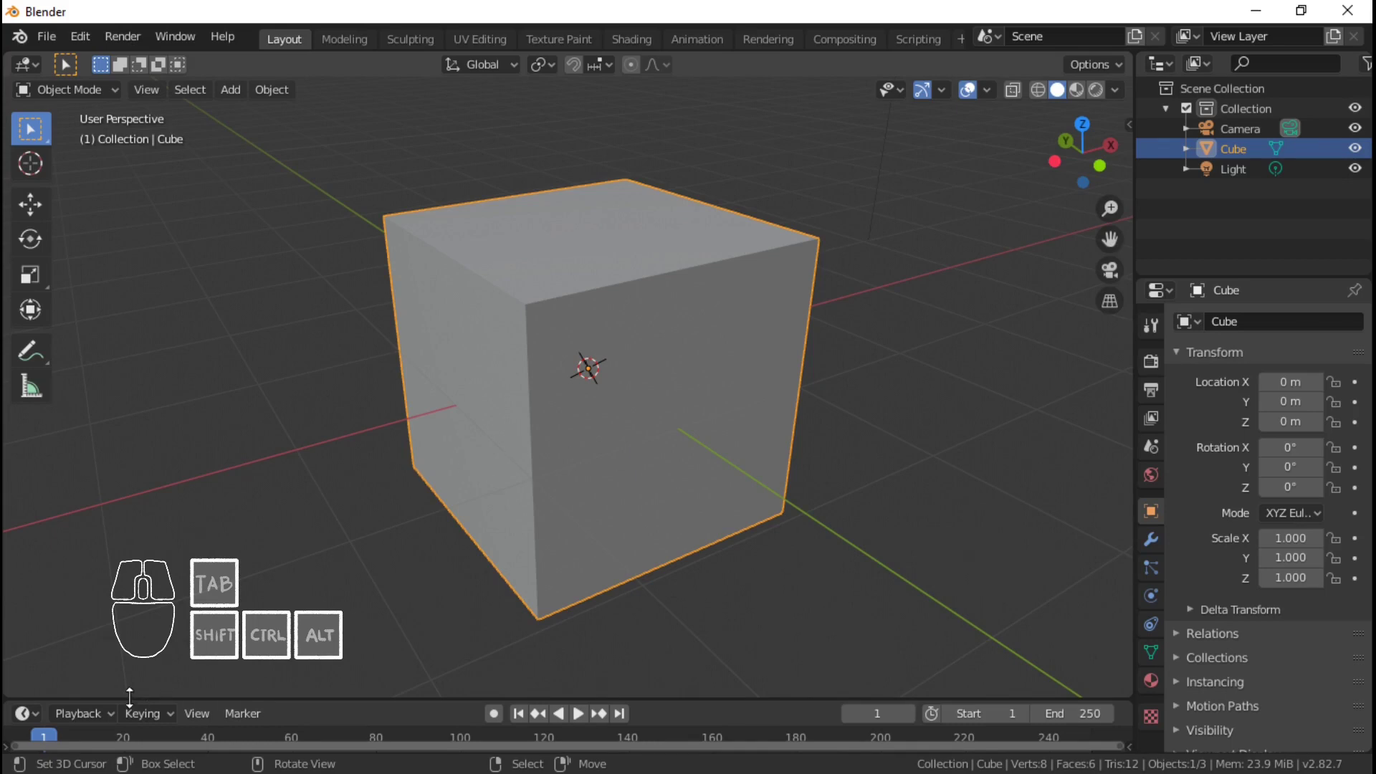
- Review the keying settings again, checking the available types for newly inserted keyframes
left_click(152, 715)
left_click(185, 597)
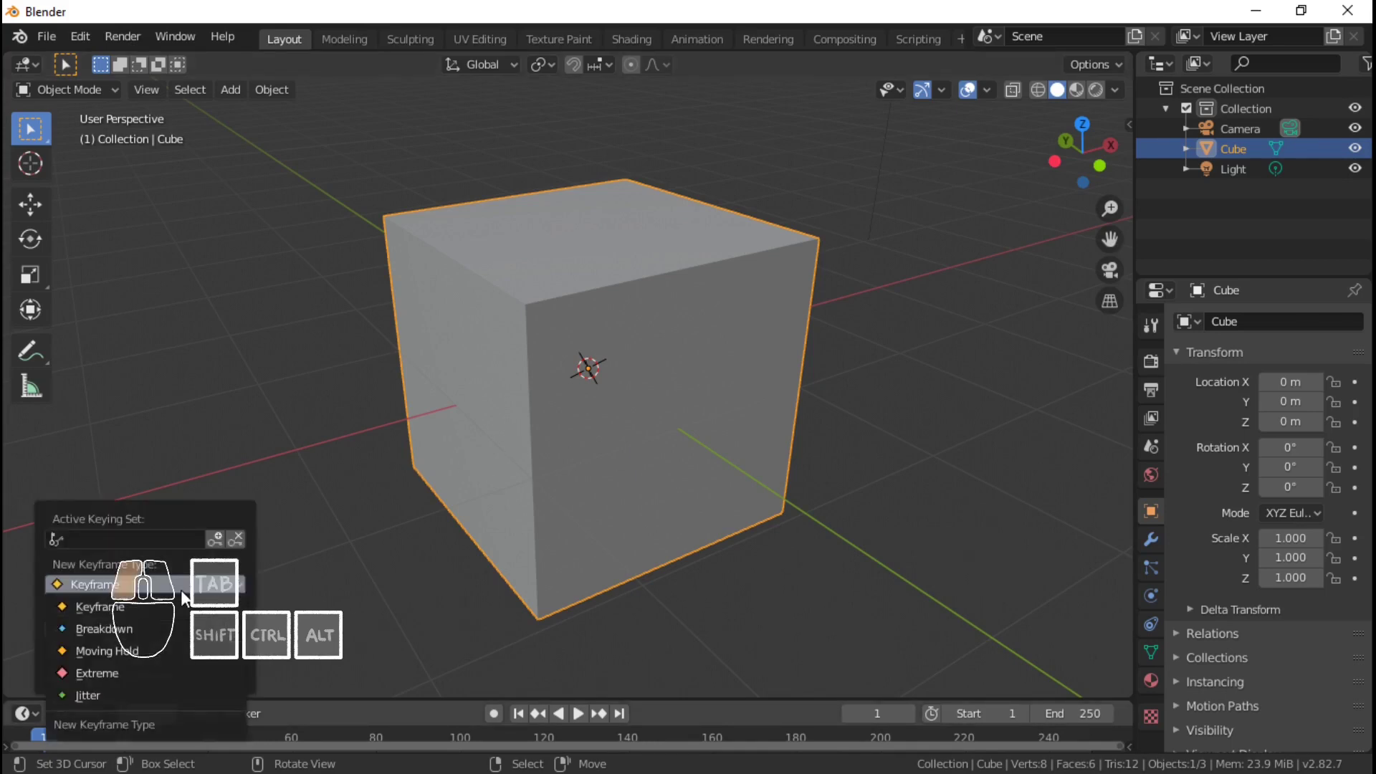
left_click(182, 595)
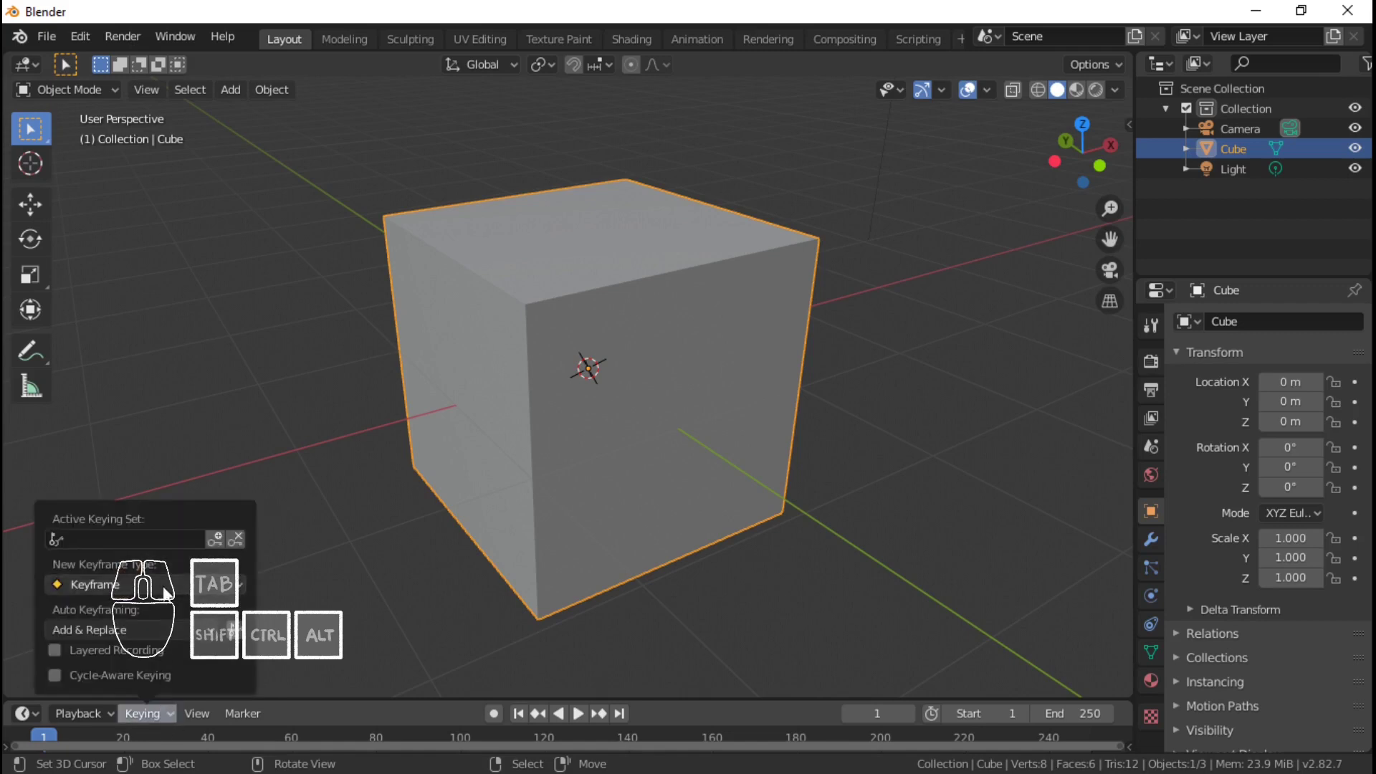
left_click(165, 592)
left_click(151, 592)
left_click(133, 593)
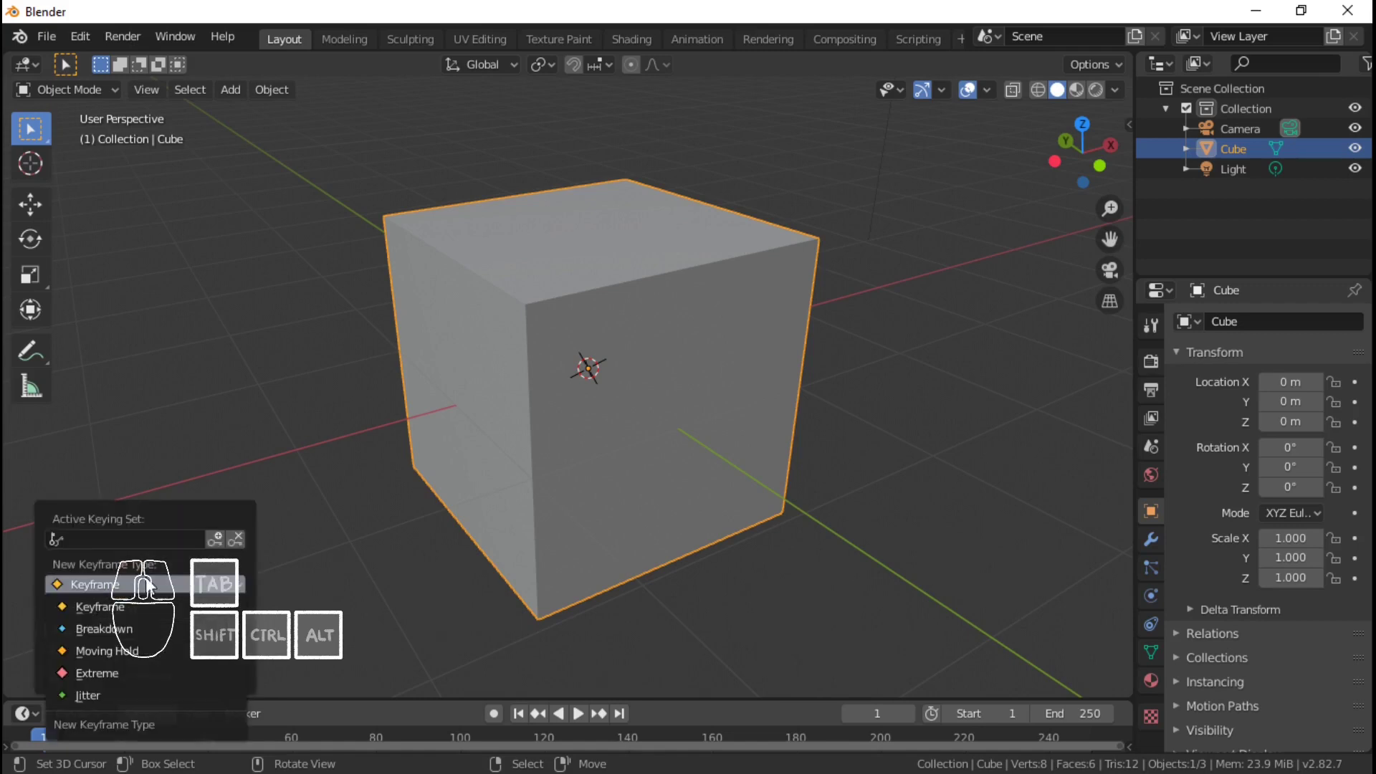
left_click(141, 605)
left_click(140, 592)
left_click(133, 668)
left_click(138, 592)
left_click(132, 606)
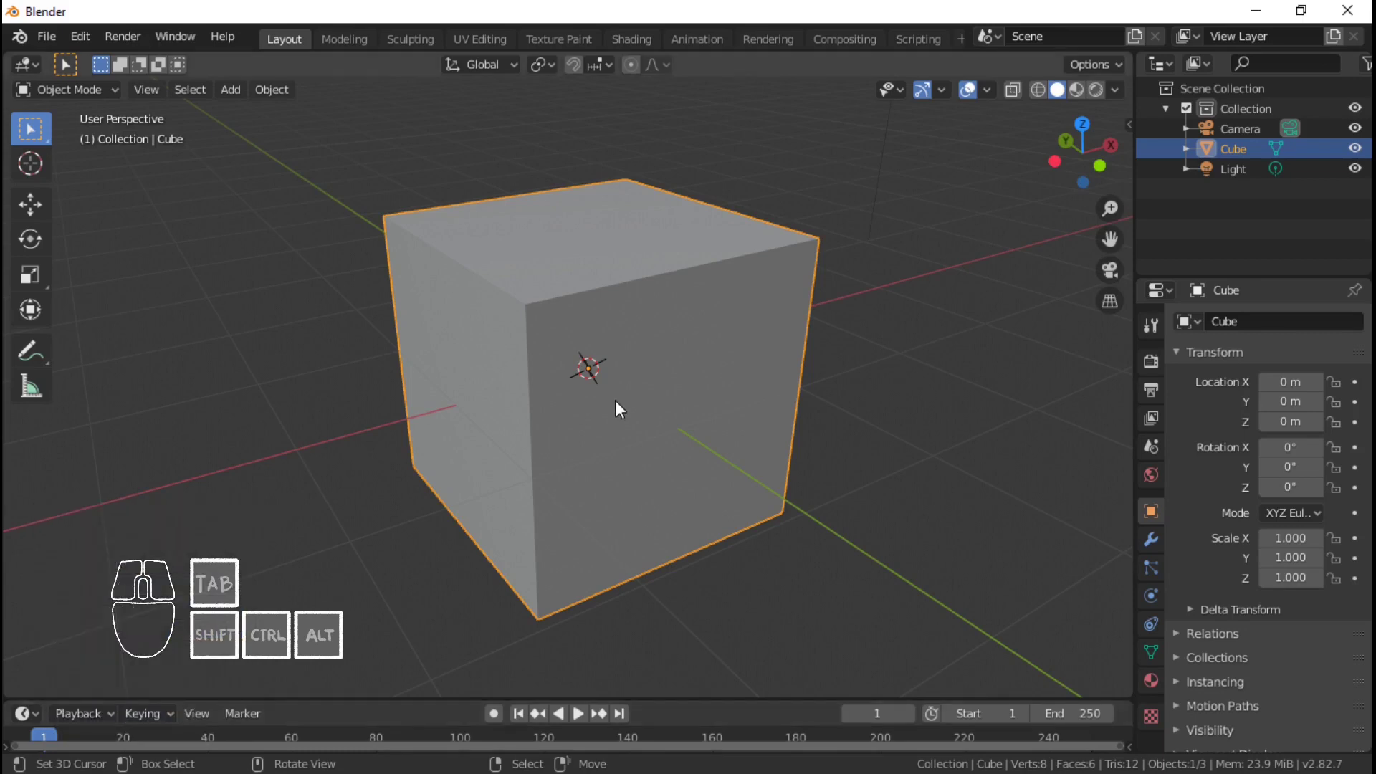
- Start appending from another blend file and browse to the BLENDER folder inside 0_BIG CHANGE 2019 in 1_DOODLE NOTES PROJECTS
scroll(614, 402, "down", 2)
middle_click_drag(631, 404, 624, 484, "shift")
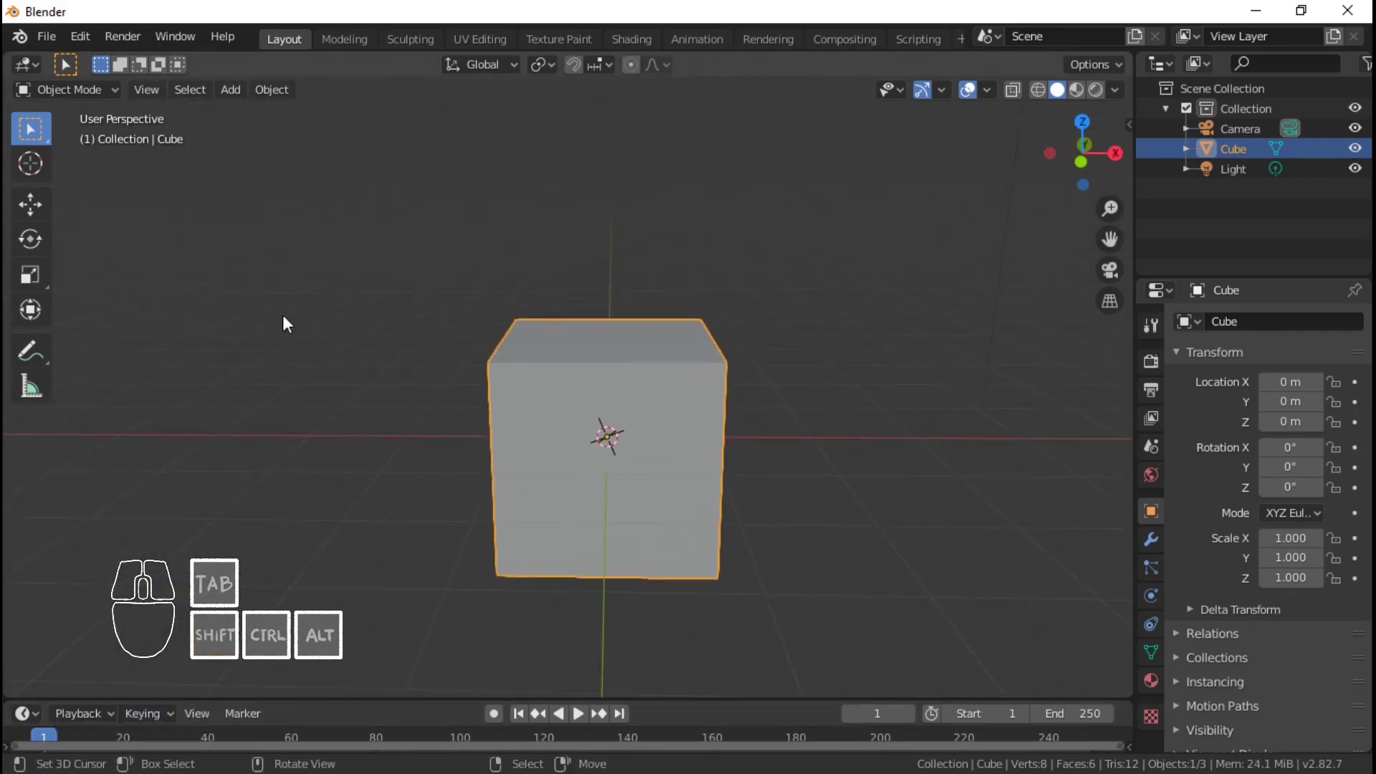
left_click(36, 35)
mouse_move(147, 102)
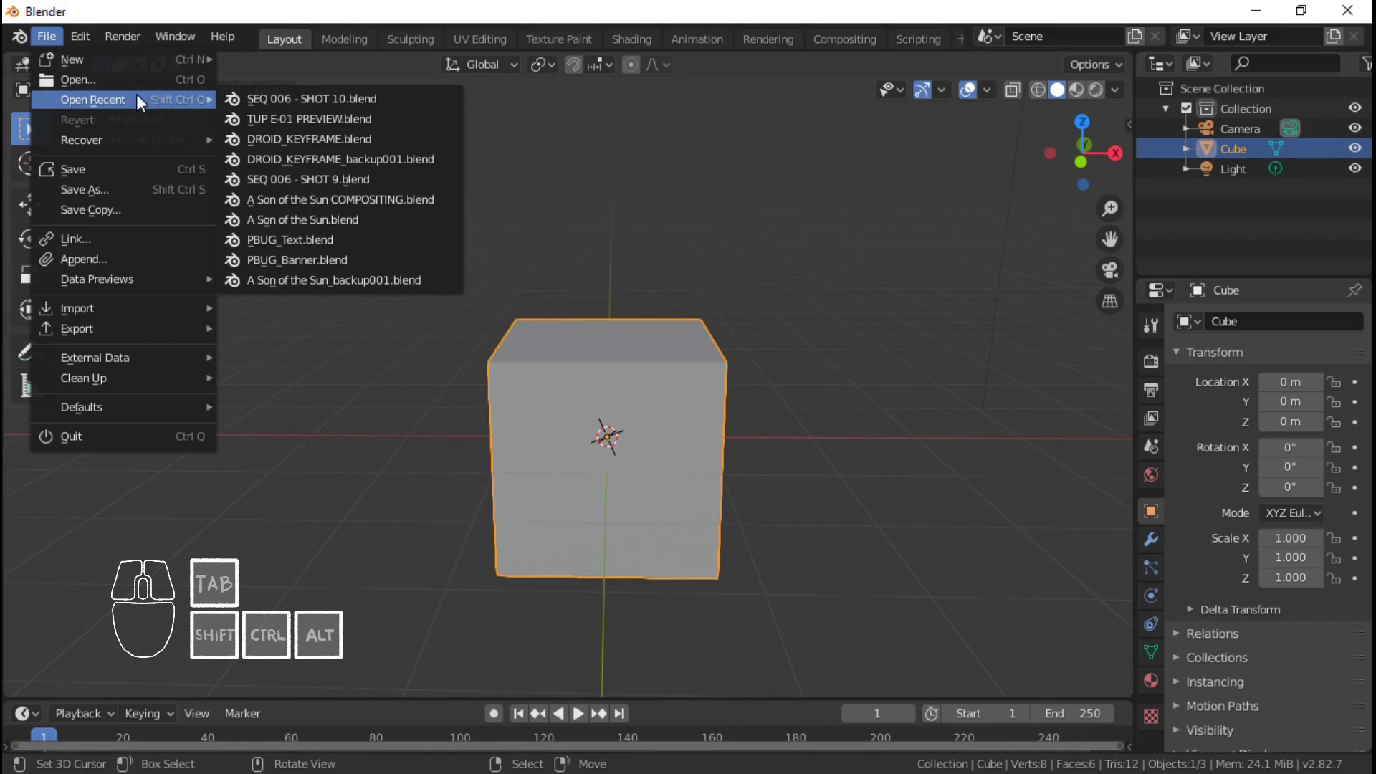
left_click(114, 256)
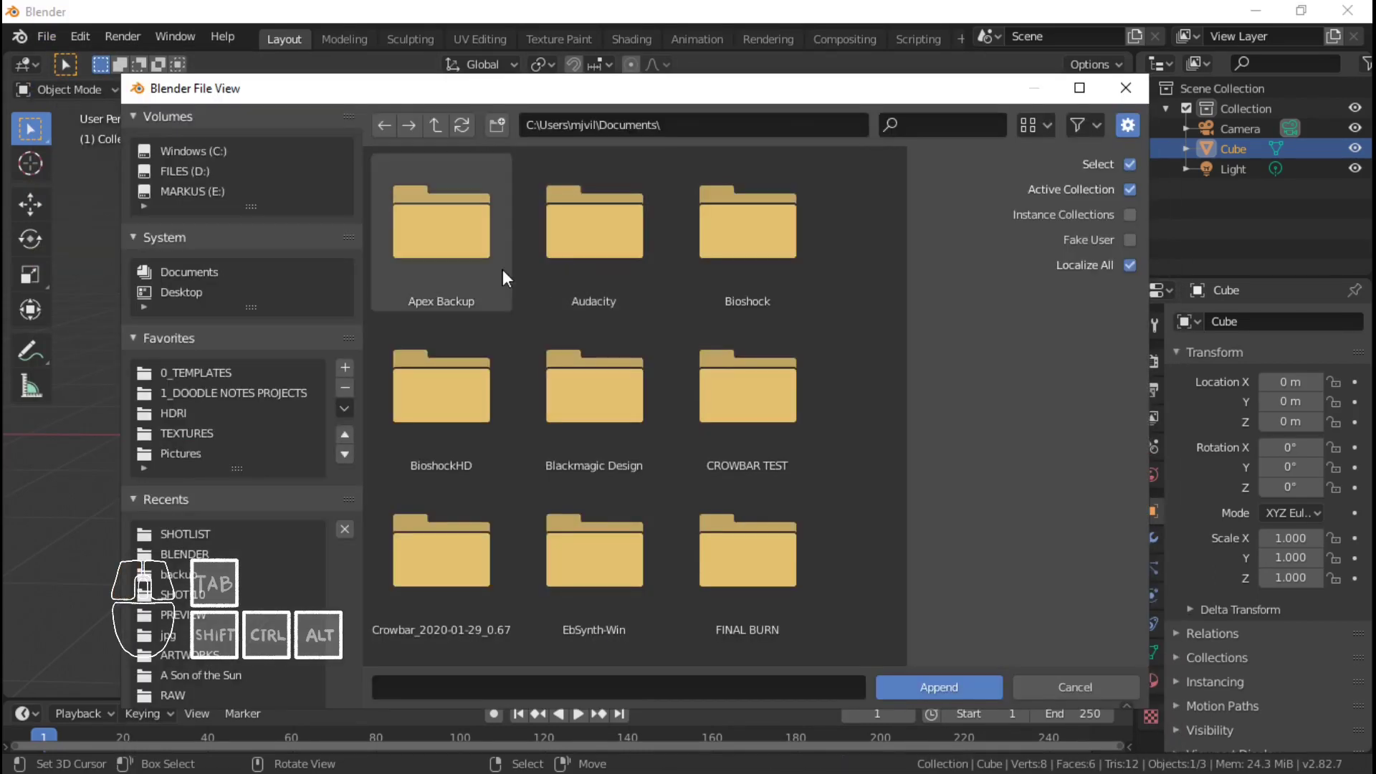
left_click(225, 390)
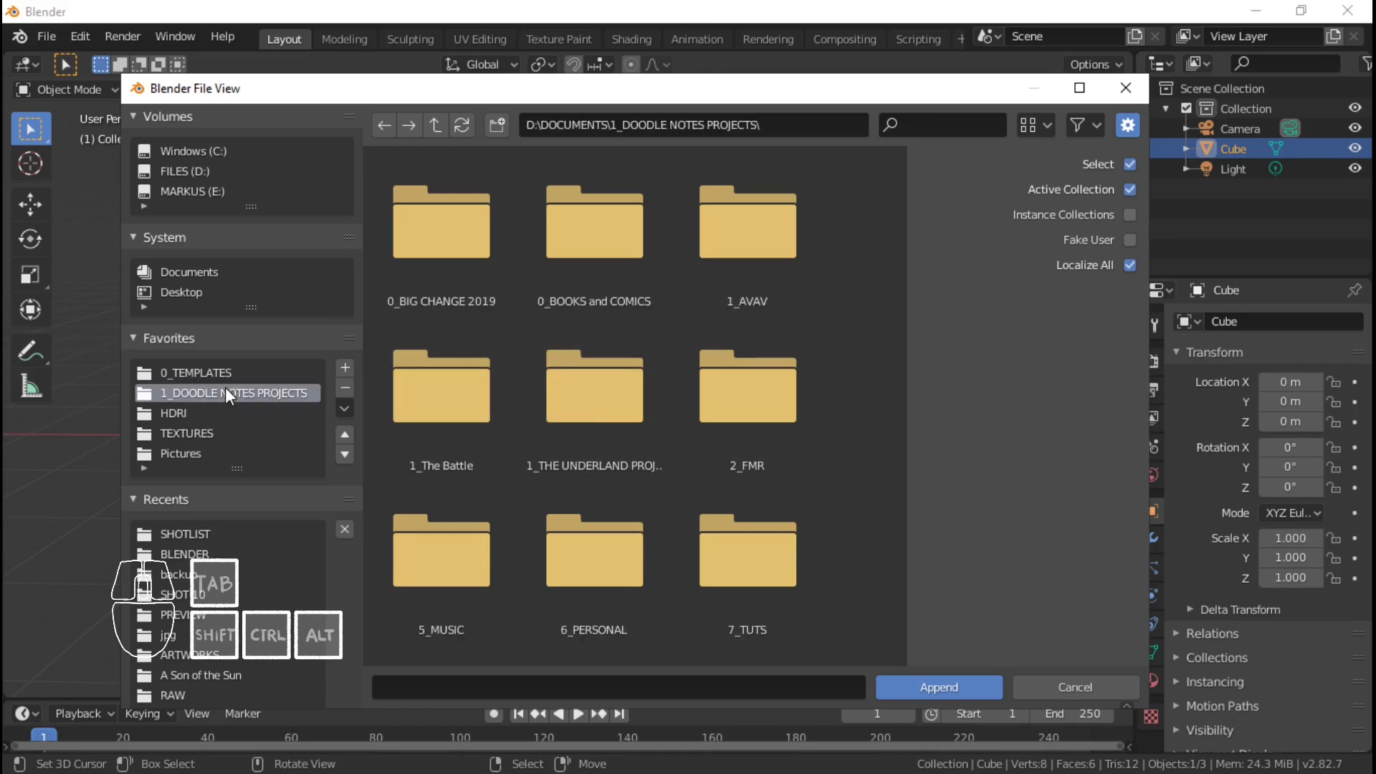
left_click(453, 233)
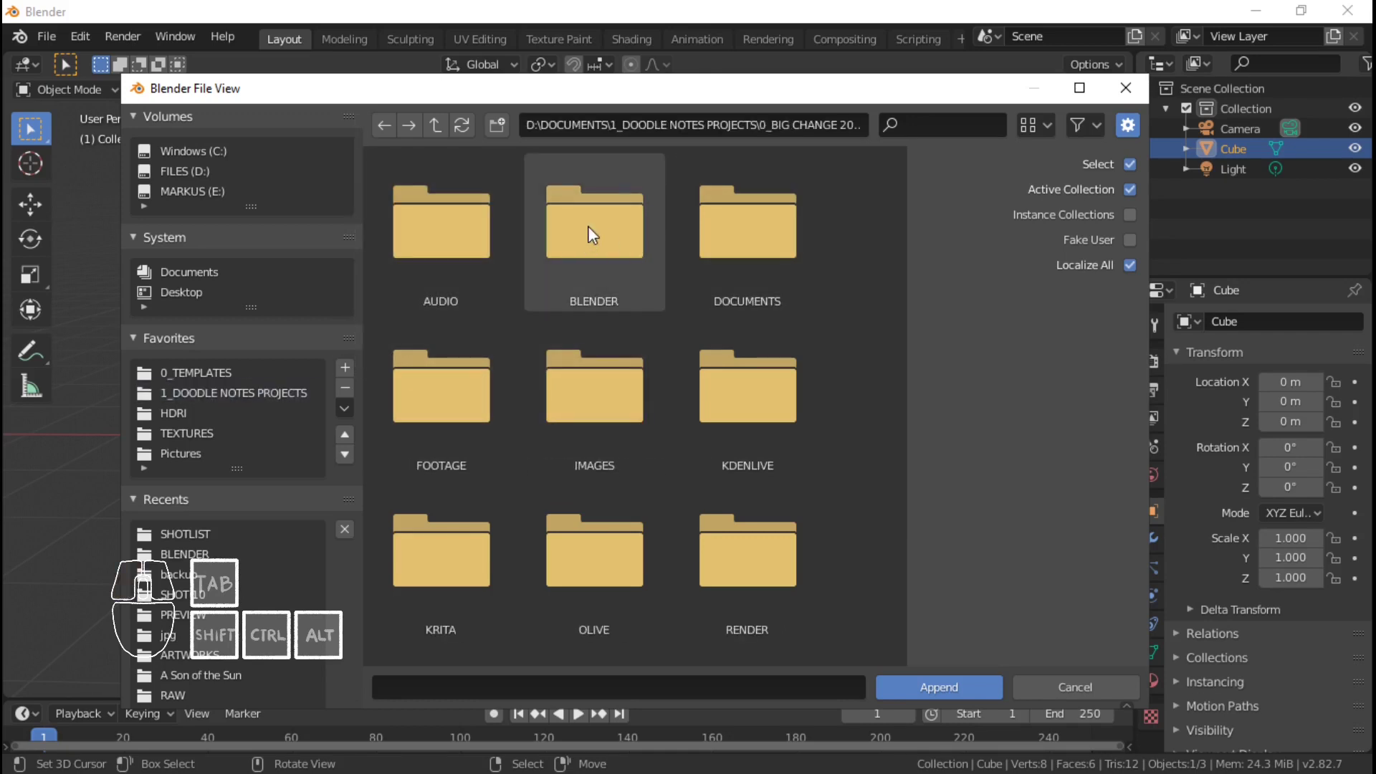
left_click(604, 234)
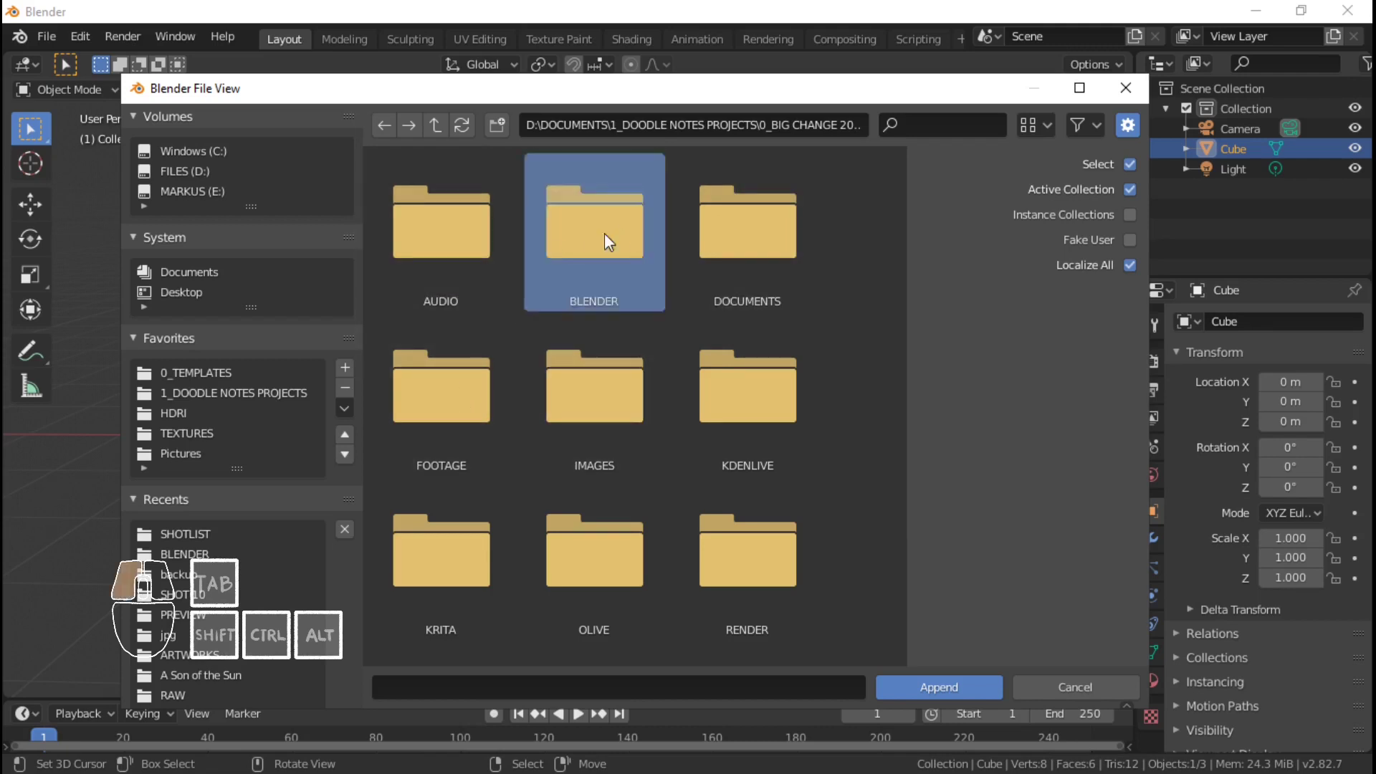
double_click(604, 234)
- Append the MJ_PROXY object from CG MJ 2019_eevee.blend, filtering its objects by "proxy"
scroll(600, 301, "down", 5)
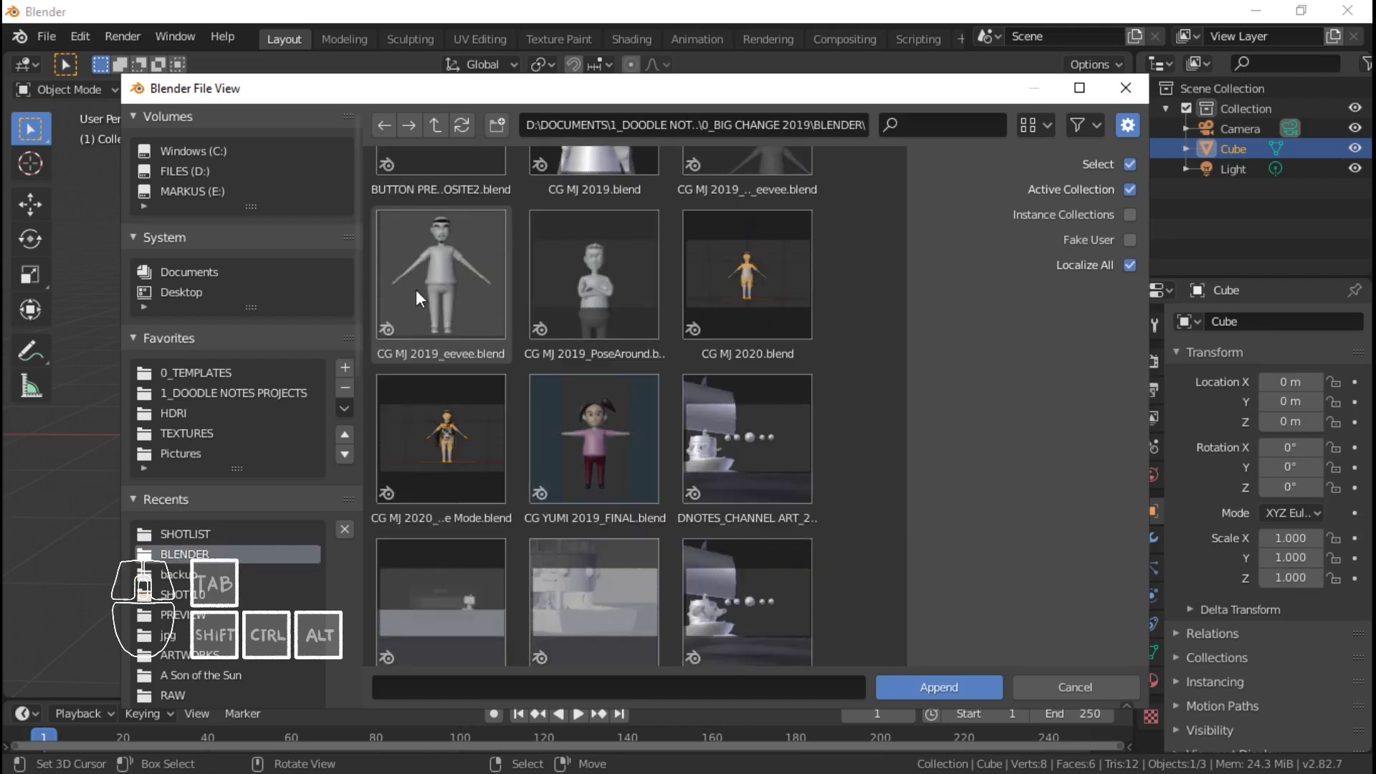
double_click(445, 265)
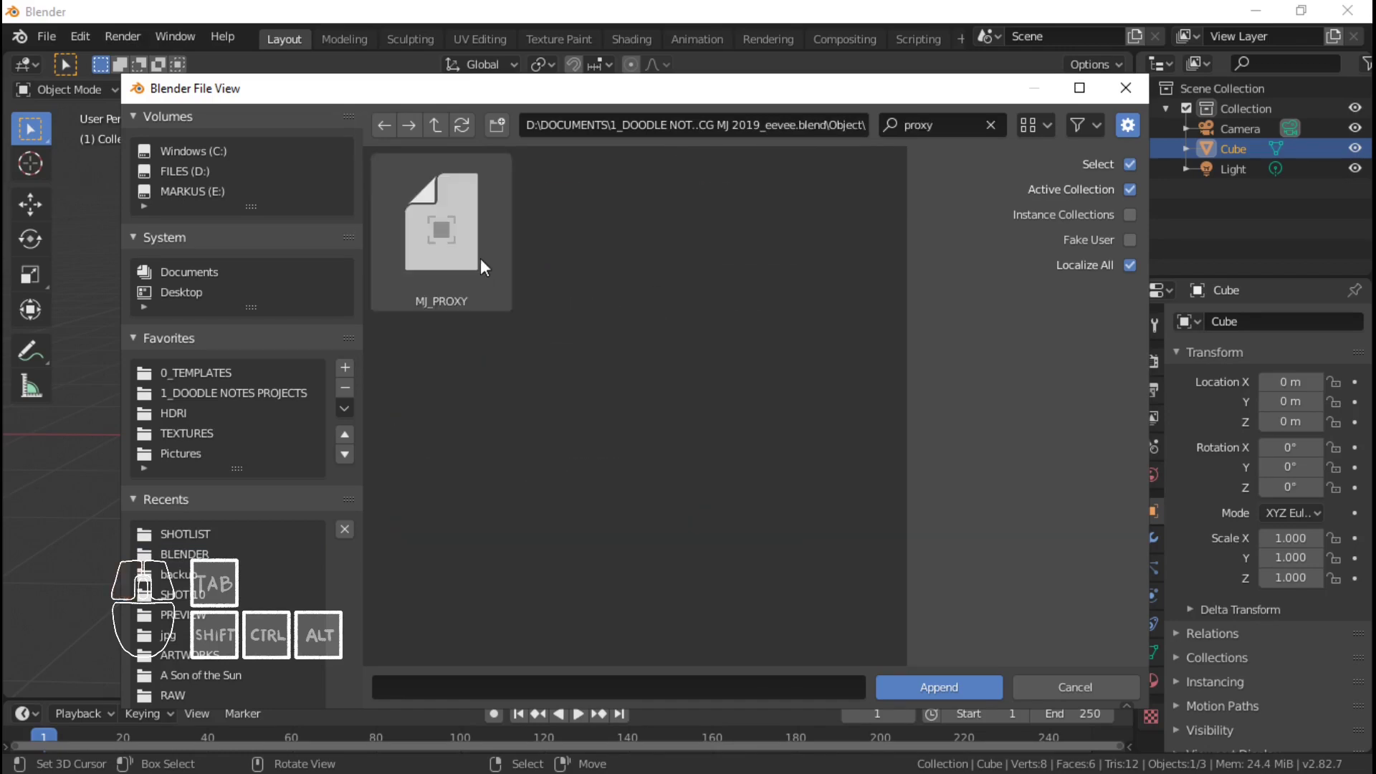
double_click(480, 267)
- Compare the size of the appended MJ_PROXY object with the cube, including in the front orthographic view
middle_click_drag(559, 395, 701, 386)
scroll(673, 420, "up", 3)
middle_click_drag(647, 350, 655, 330)
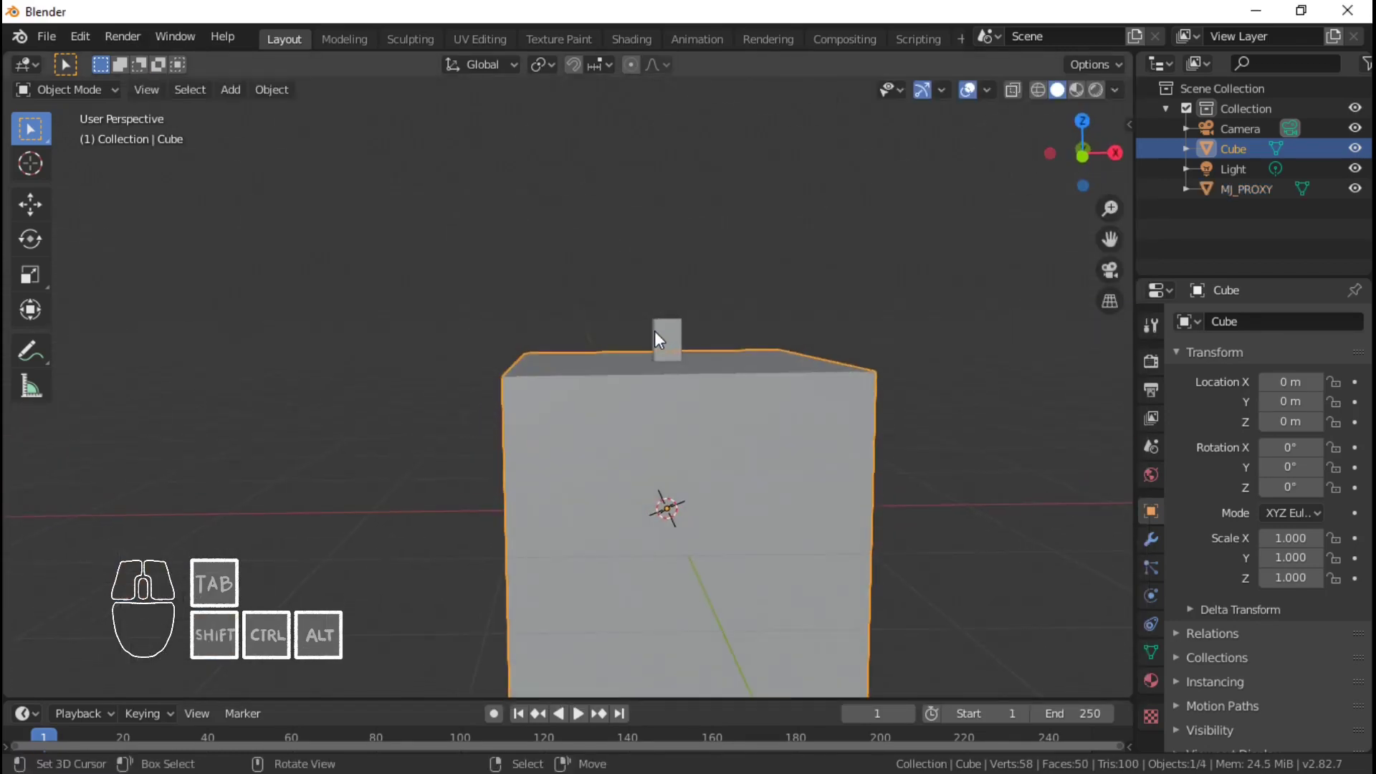
right_click(658, 332)
middle_click_drag(806, 445, 749, 402, "shift")
middle_click_drag(749, 401, 776, 463)
right_click(745, 408)
key("KP_1")
scroll(686, 481, "up", 2)
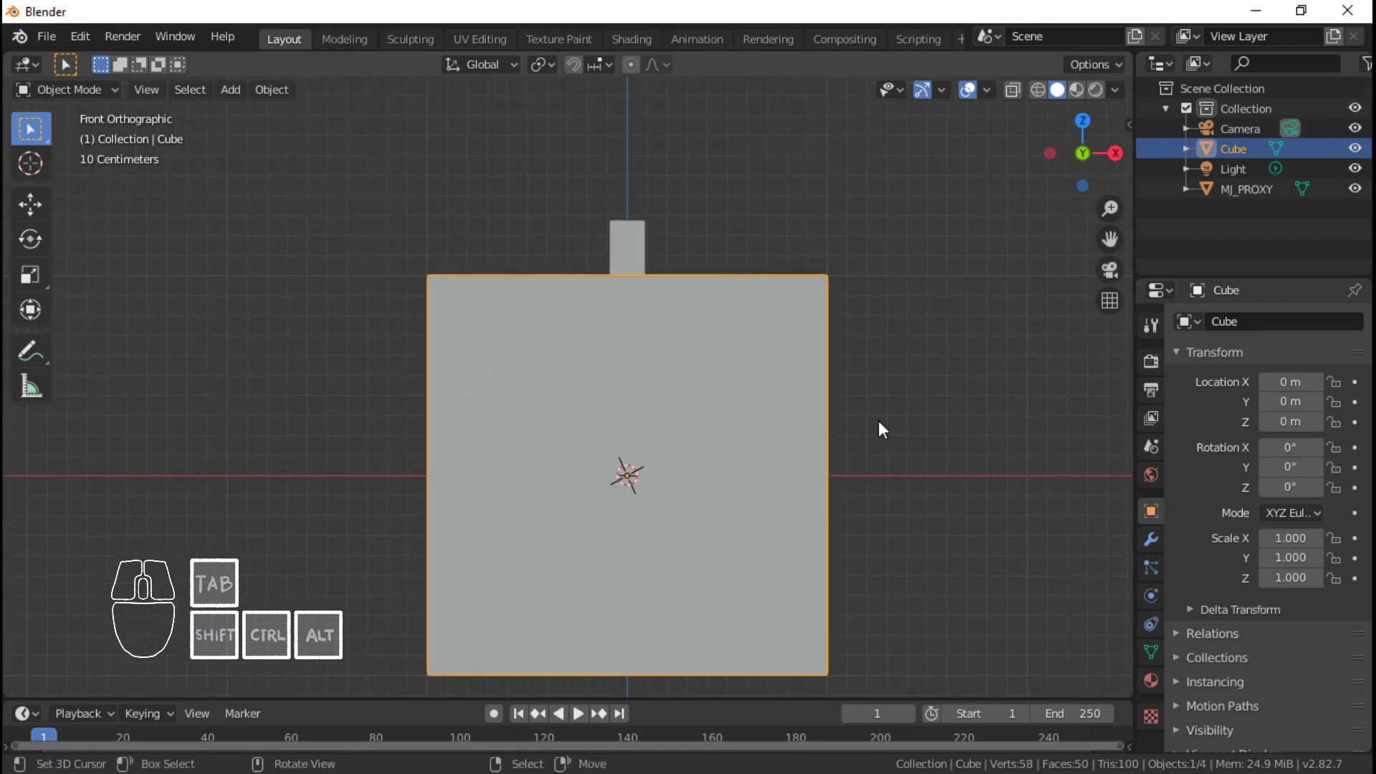
middle_click_drag(881, 427, 638, 271)
key("KP_2")
key("KP_1")
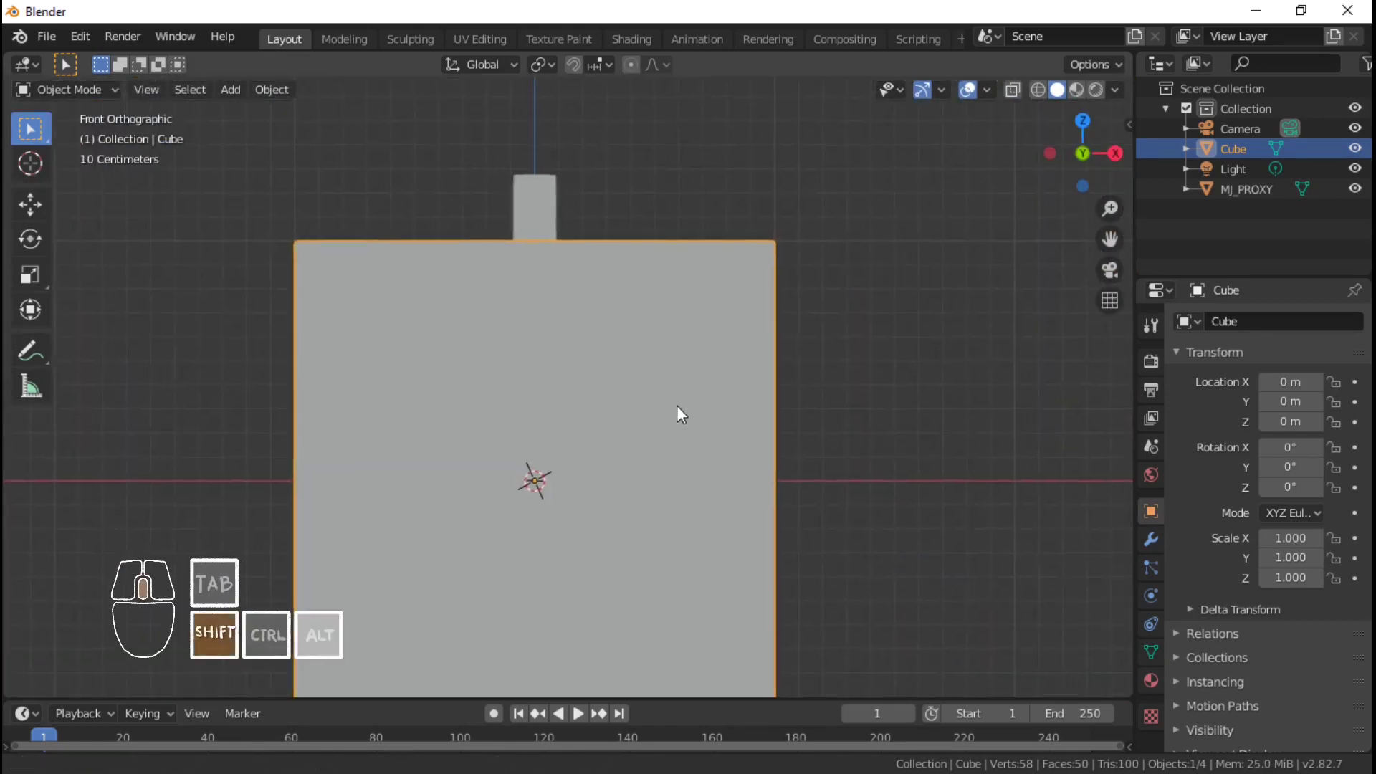
- Switch the cube into Edit Mode with its whole mesh selected
key("Tab")
middle_click_drag(682, 384, 854, 491)
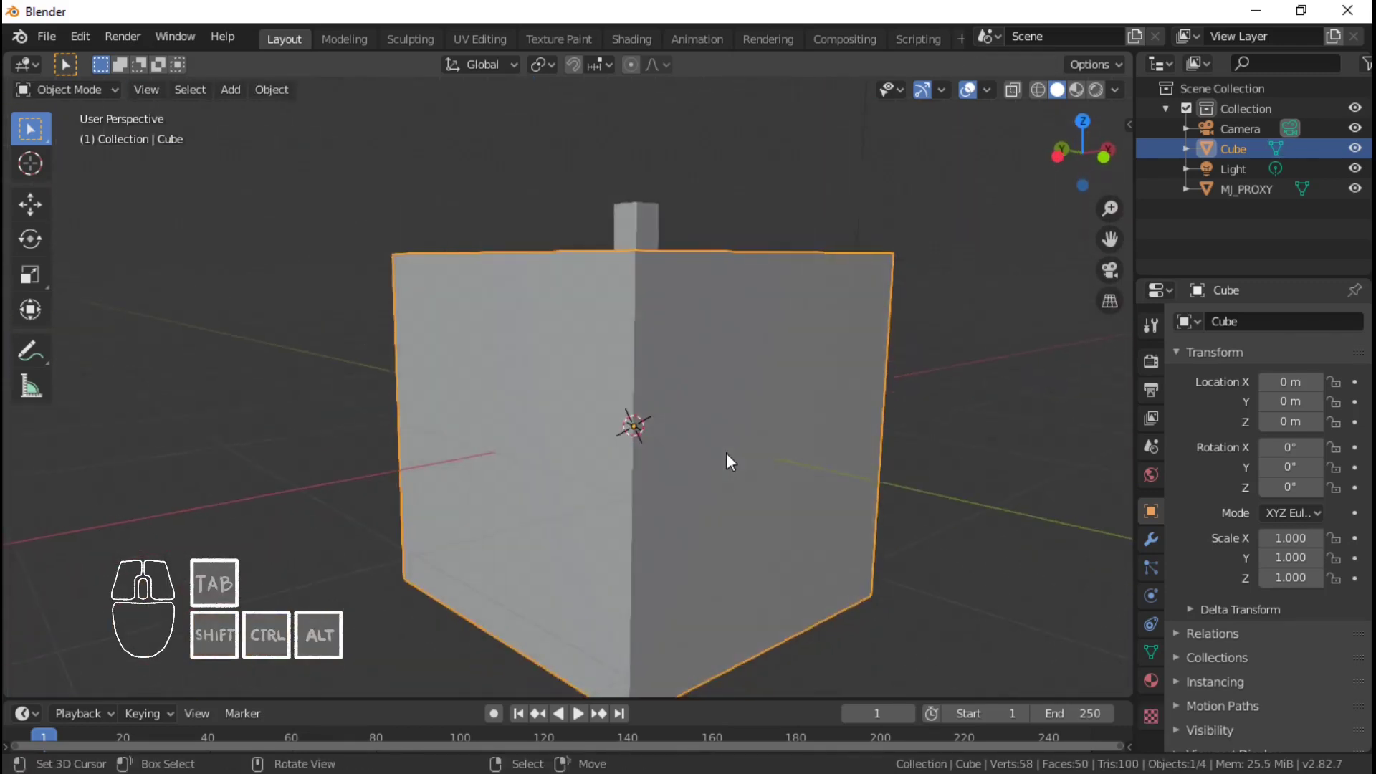
key("Tab")
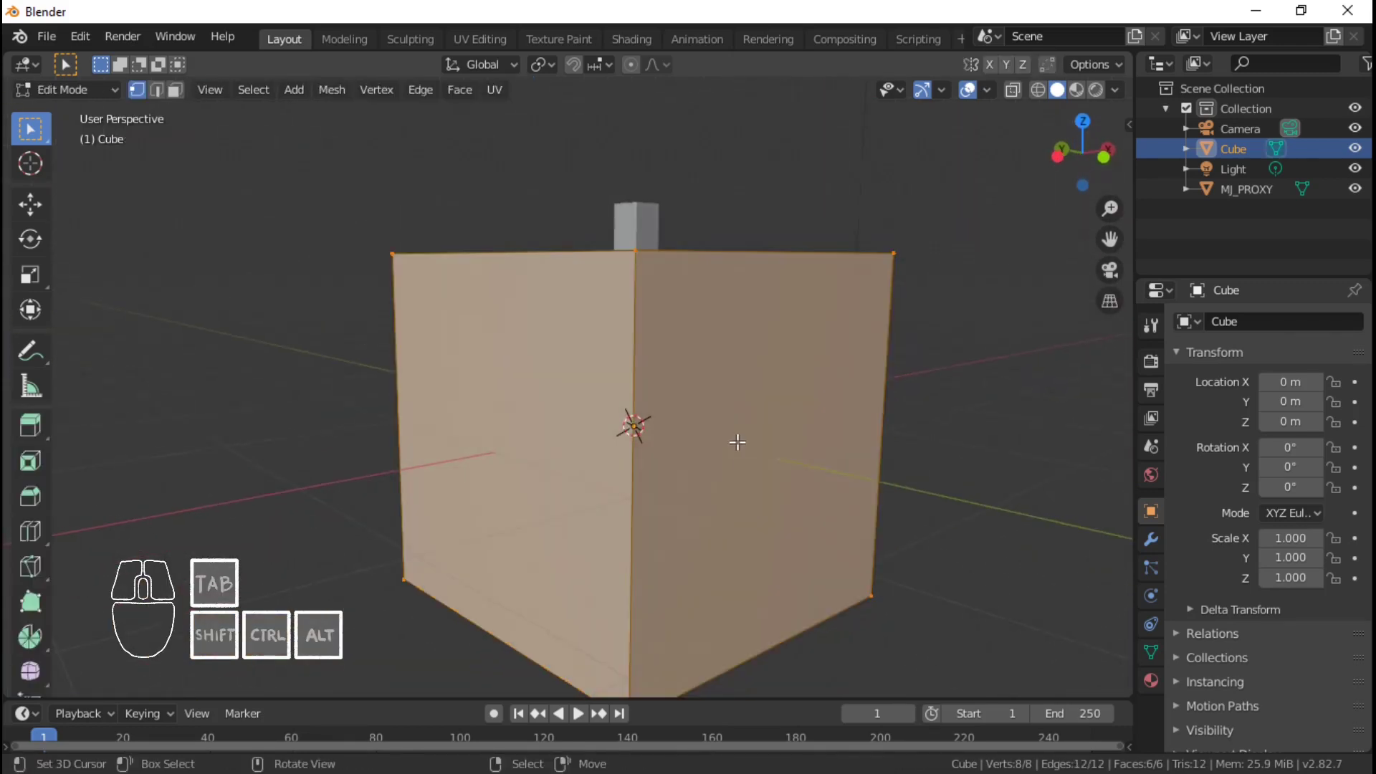
middle_click_drag(820, 420, 842, 349)
key("ctrl")
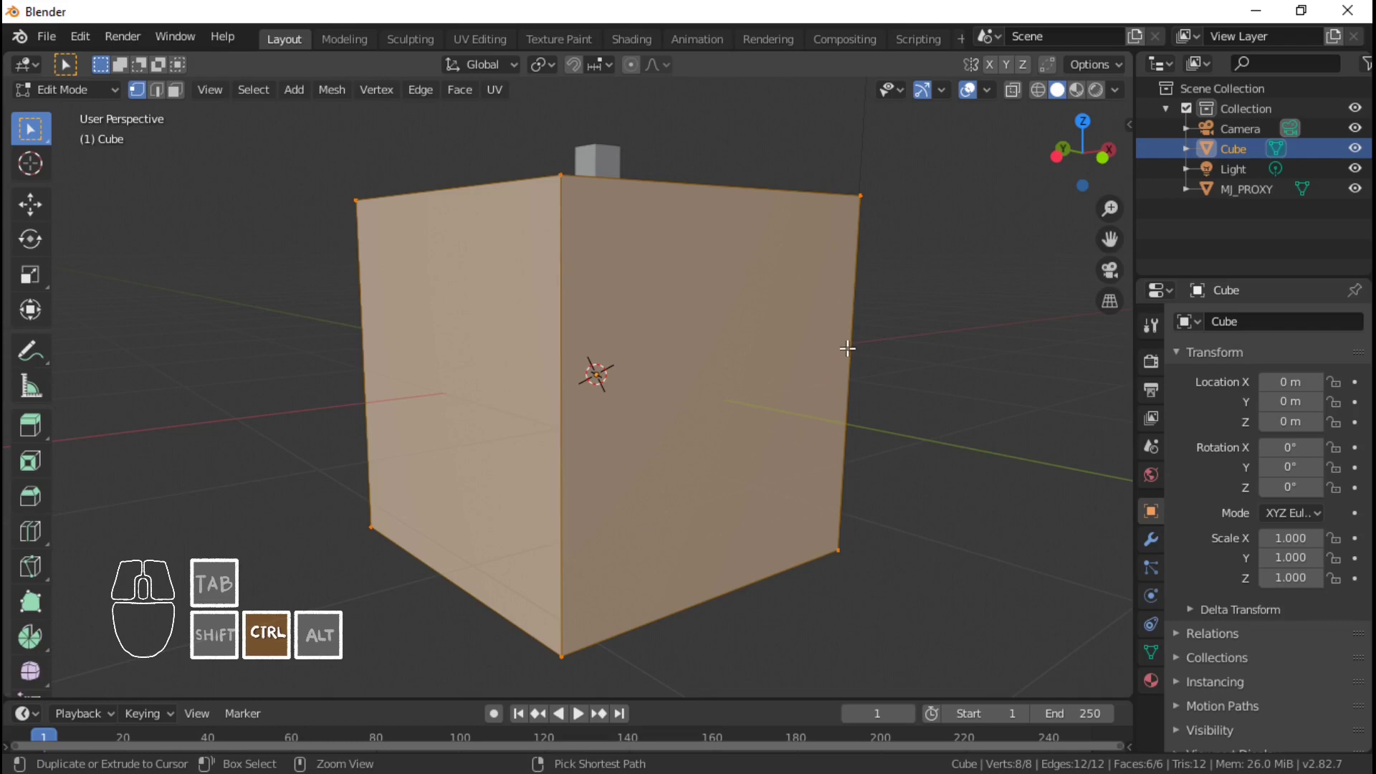
scroll(802, 380, "down", 3)
left_click(136, 713)
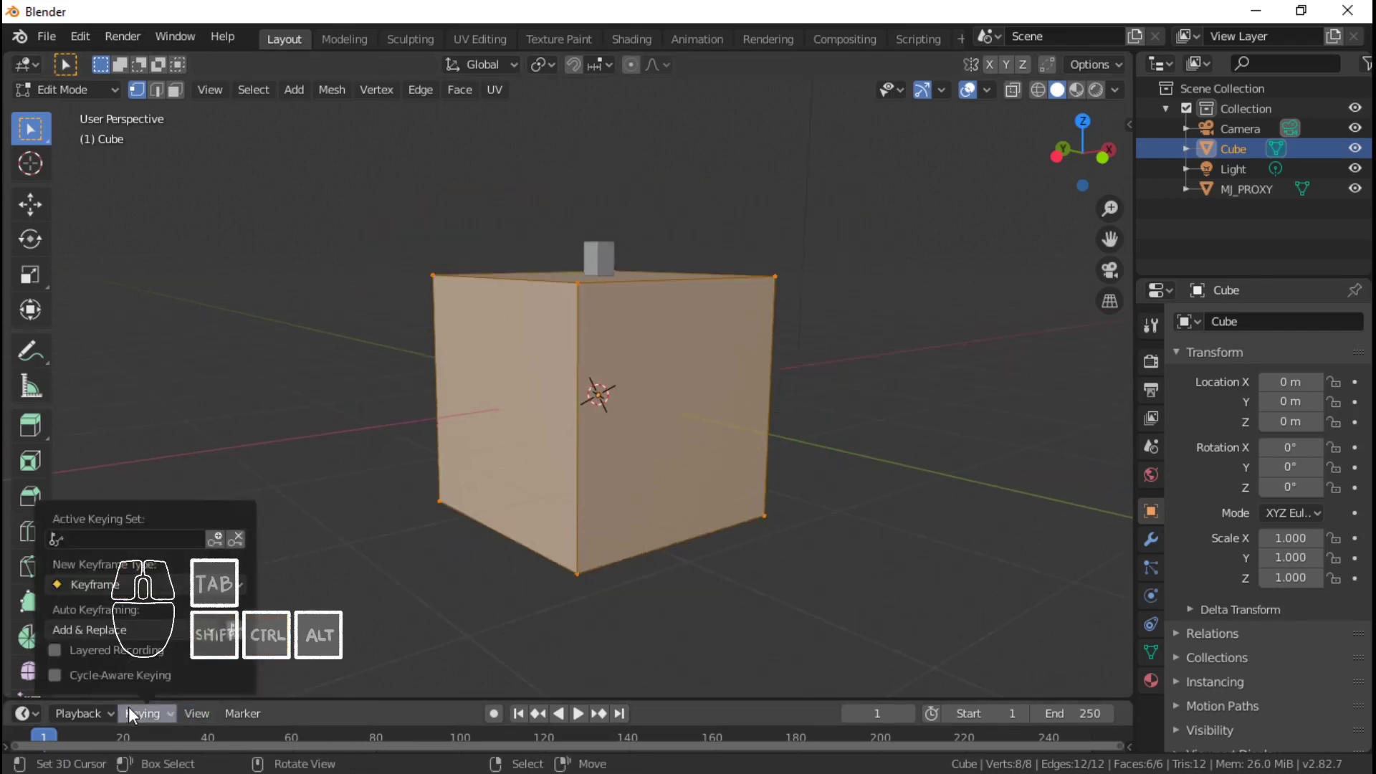
left_click(55, 583)
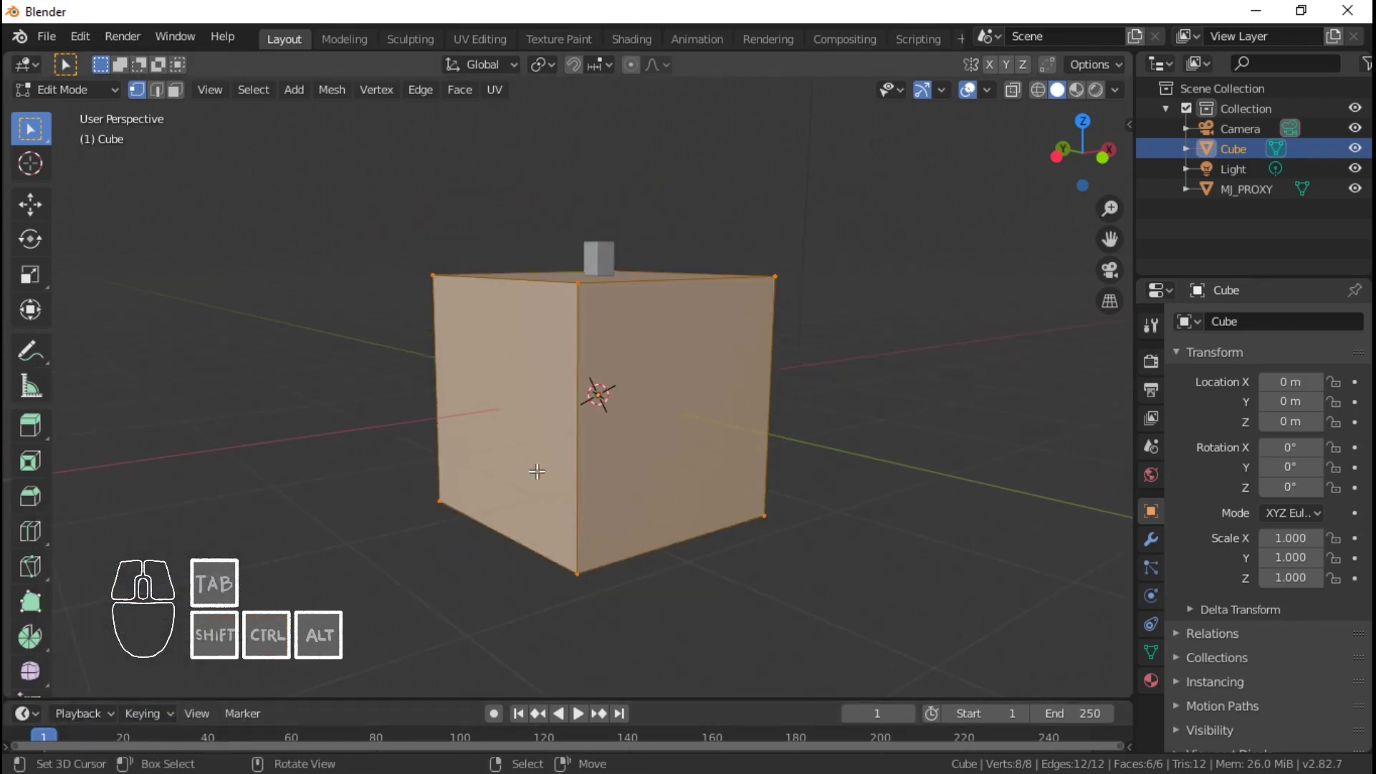
middle_click_drag(738, 320, 732, 473)
scroll(731, 516, "up", 2)
middle_click_drag(732, 473, 728, 457)
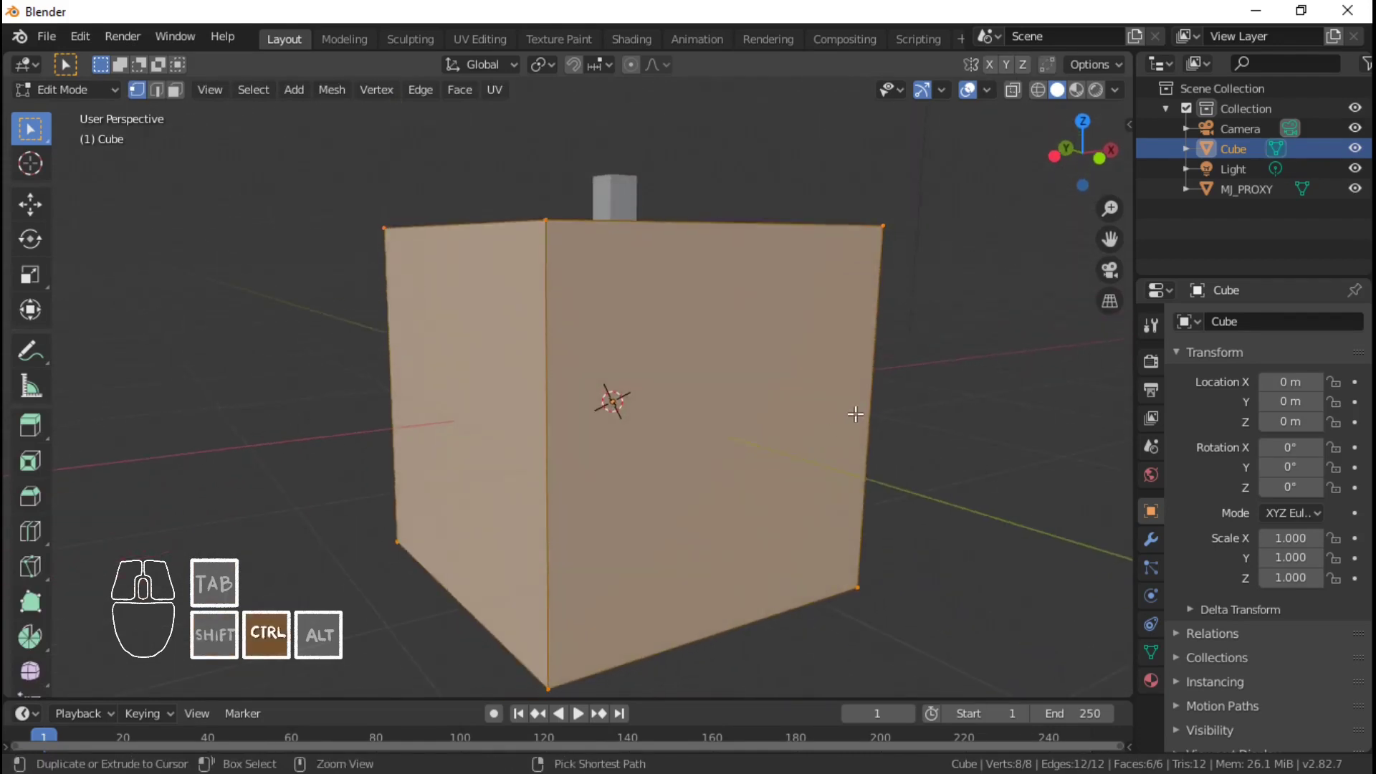
key("ctrl+r")
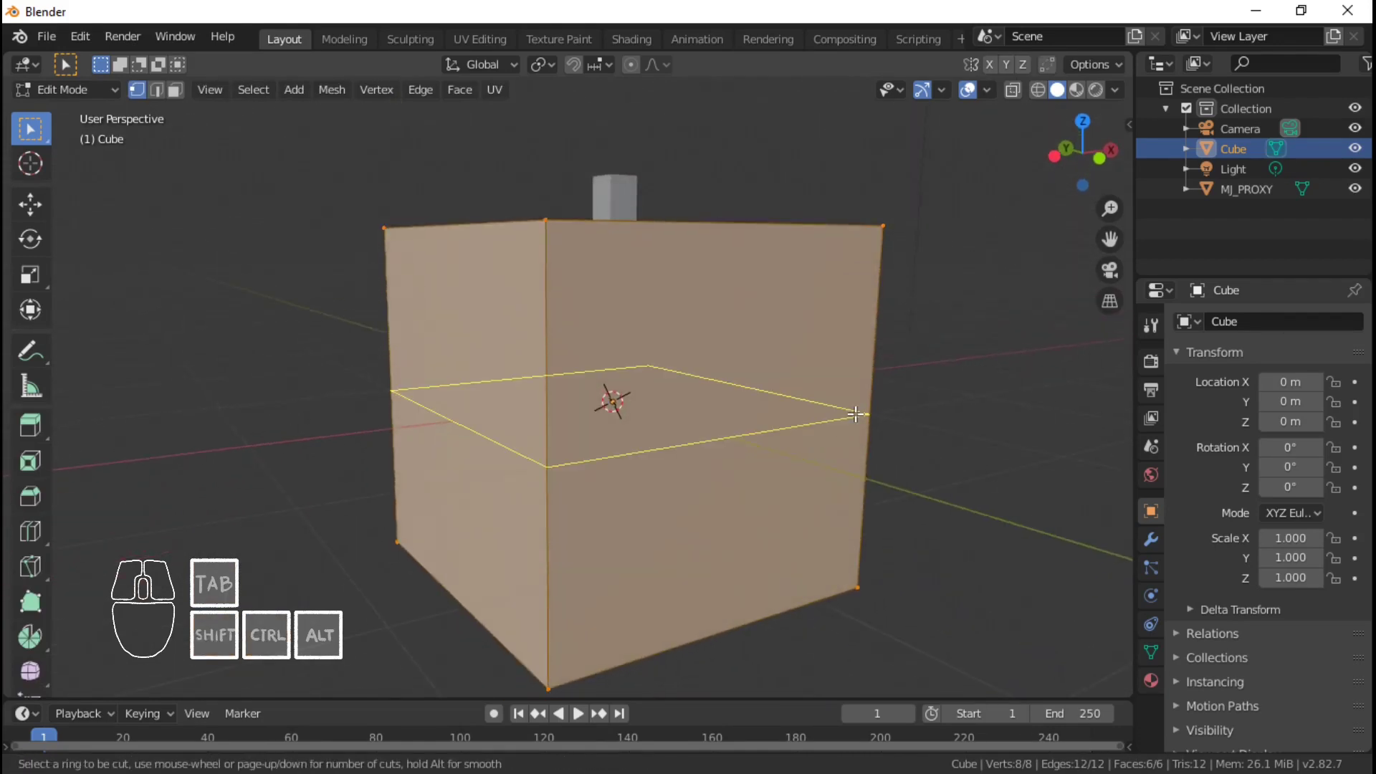
left_click(855, 414)
key("a")
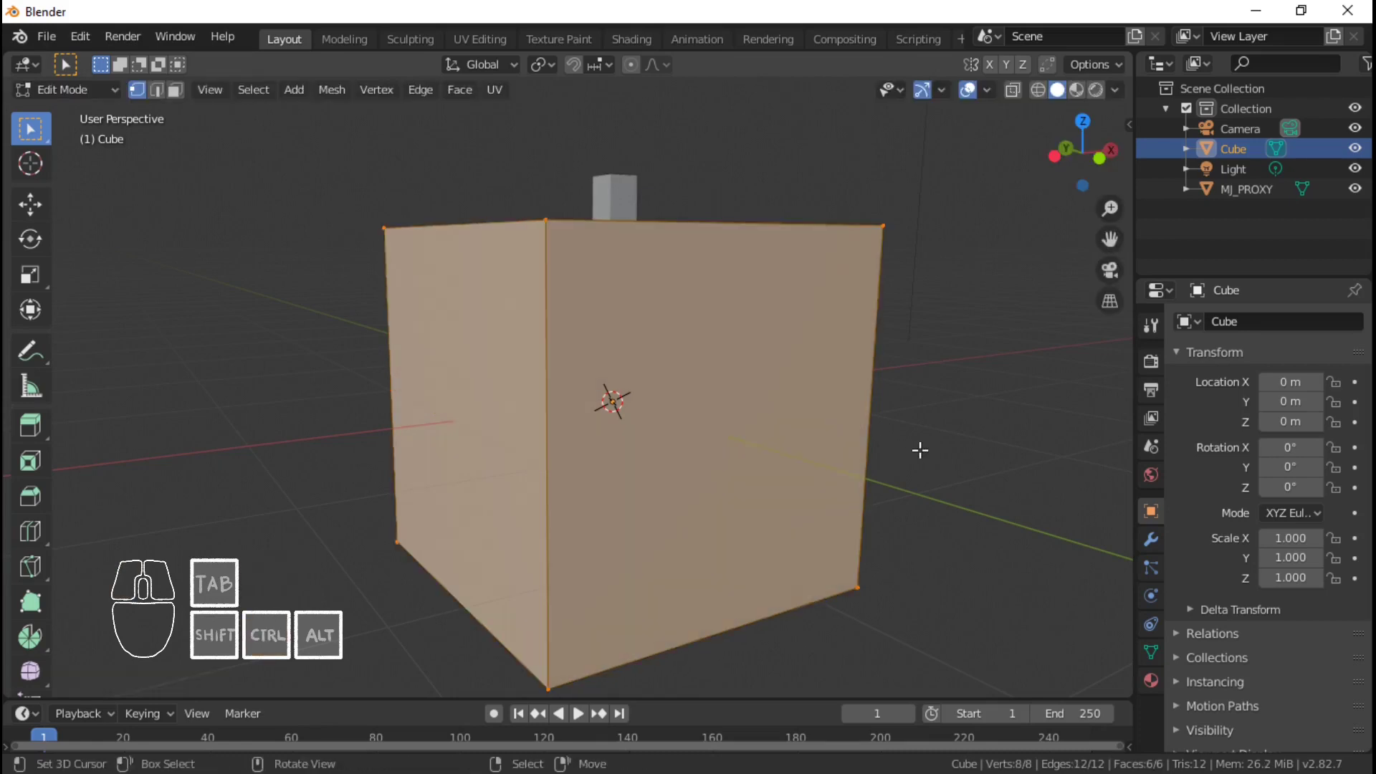
- Add two horizontal loop cuts around the cube and scale them together along Z into a narrow band at mid-height
key("ctrl+r")
key("2")
left_click(877, 435)
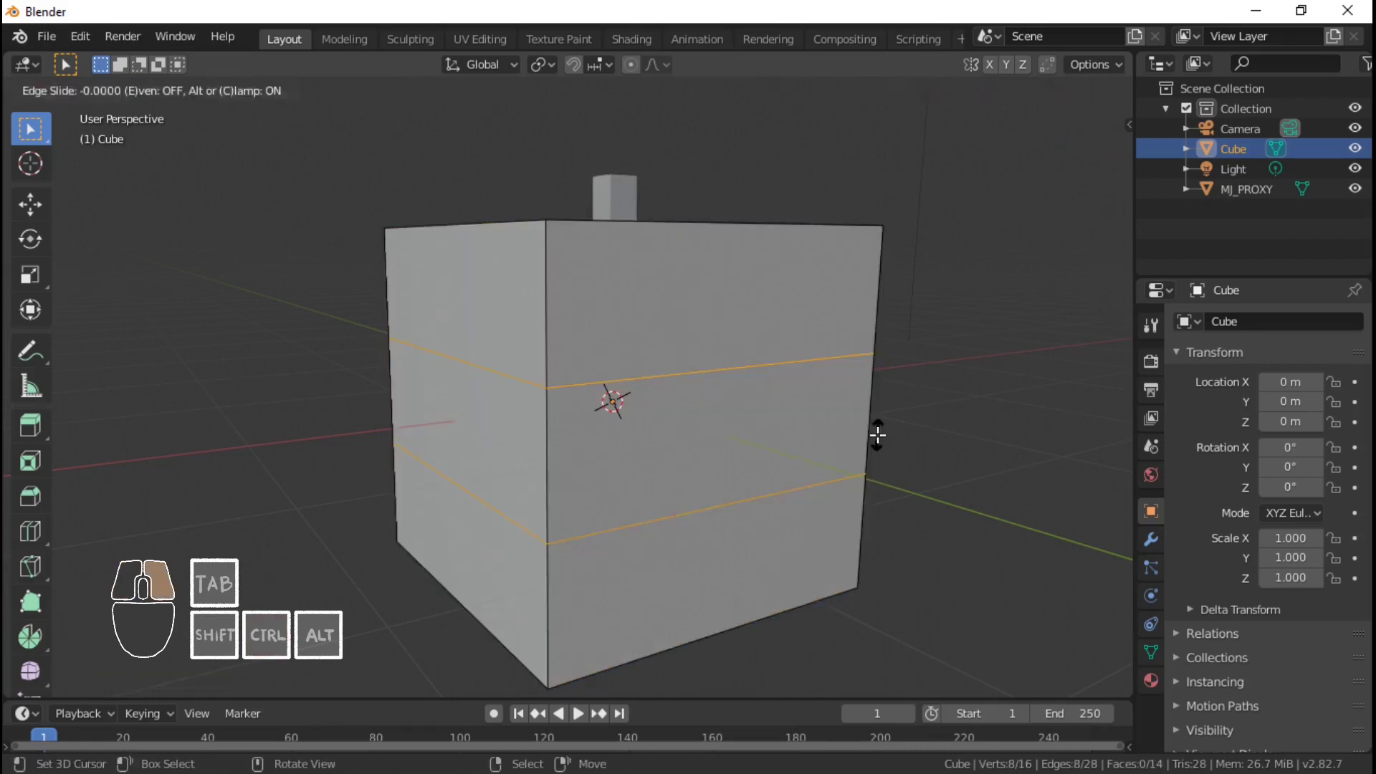
right_click(876, 431)
key("s")
key("z")
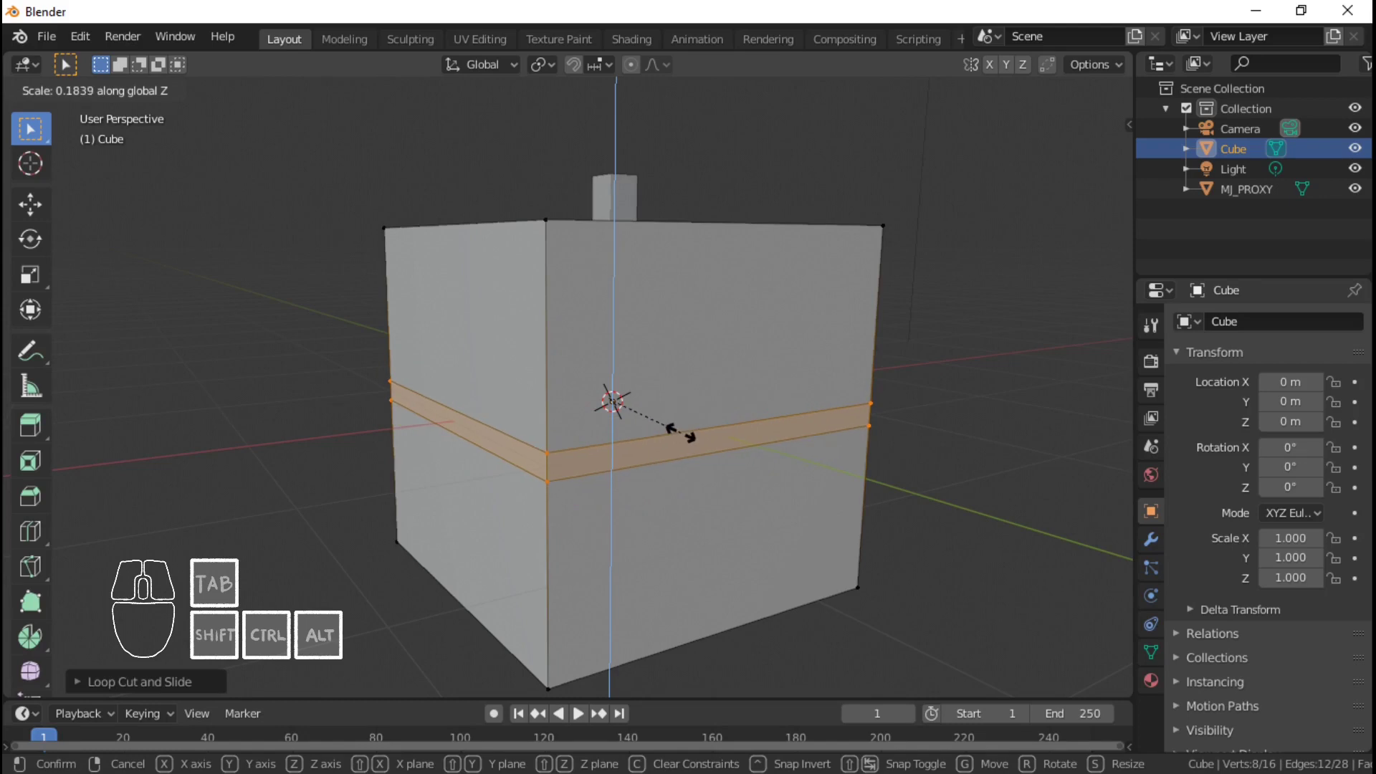
left_click(667, 430)
- Turn on X-Ray display for the viewport and raise its strength so the mesh looks less transparent
scroll(607, 285, "down", 2)
middle_click_drag(607, 285, 720, 269)
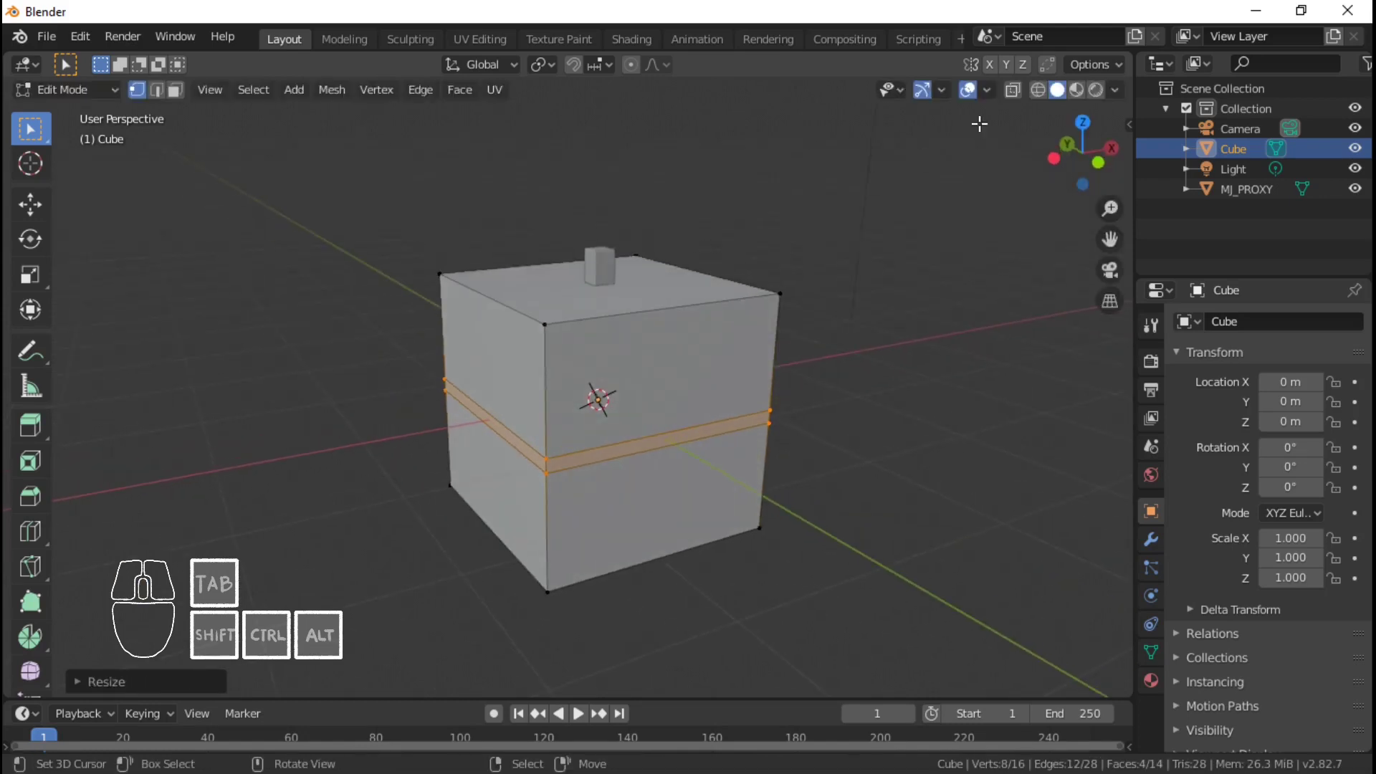
left_click(1011, 89)
left_click(1115, 91)
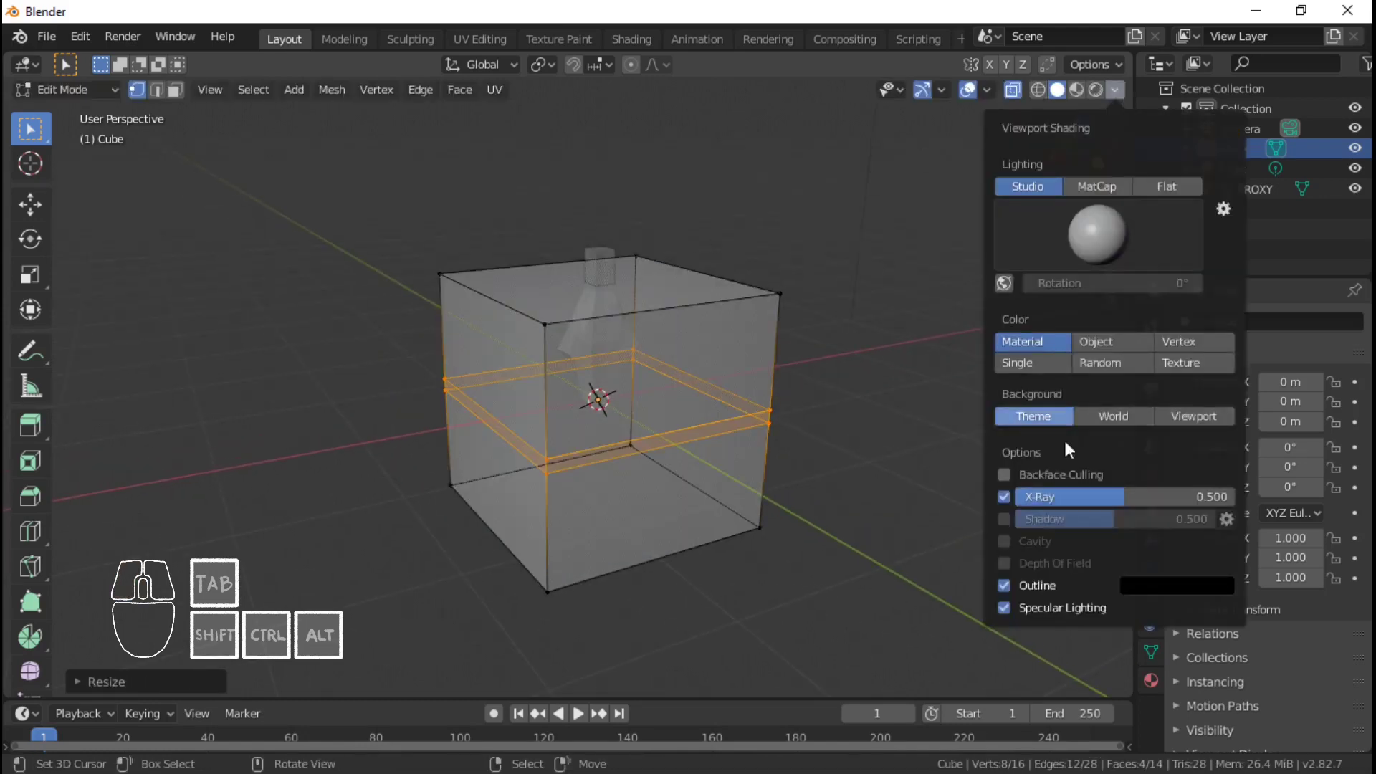
left_click_drag(1106, 493, 1232, 493)
scroll(658, 318, "up", 1)
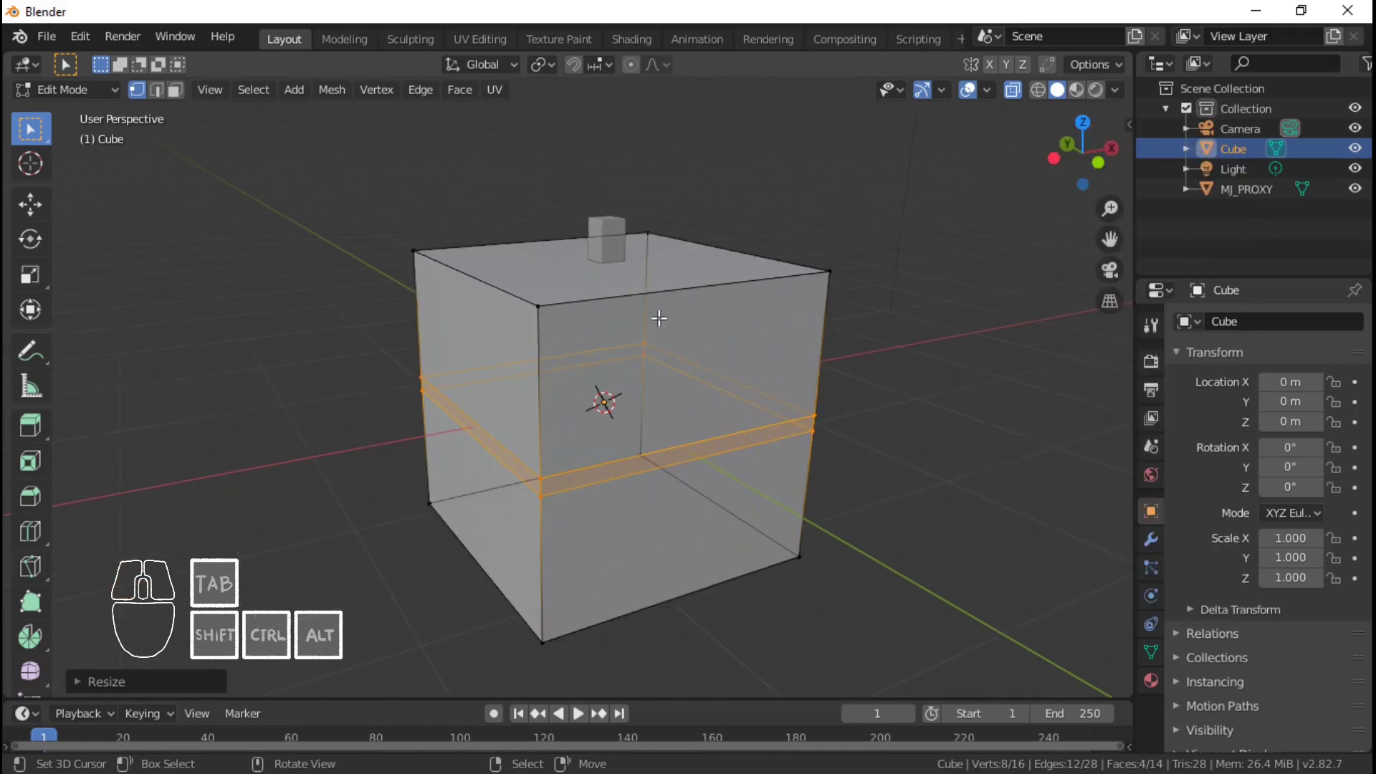
- Select the cube's four top vertices and merge them at their center into a single upper point
key("alt+a")
left_click(717, 246, "alt+shift")
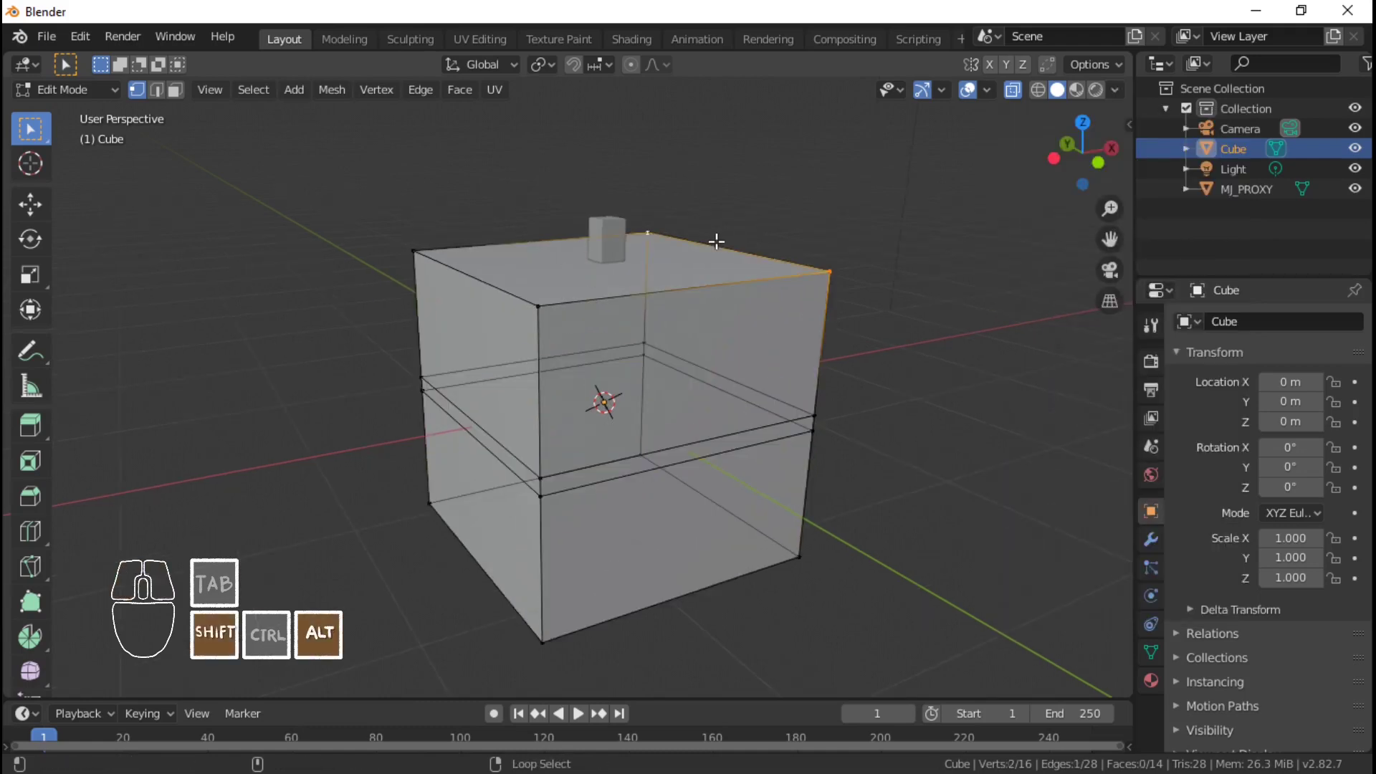
left_click(435, 268, "shift")
middle_click_drag(435, 268, 585, 349)
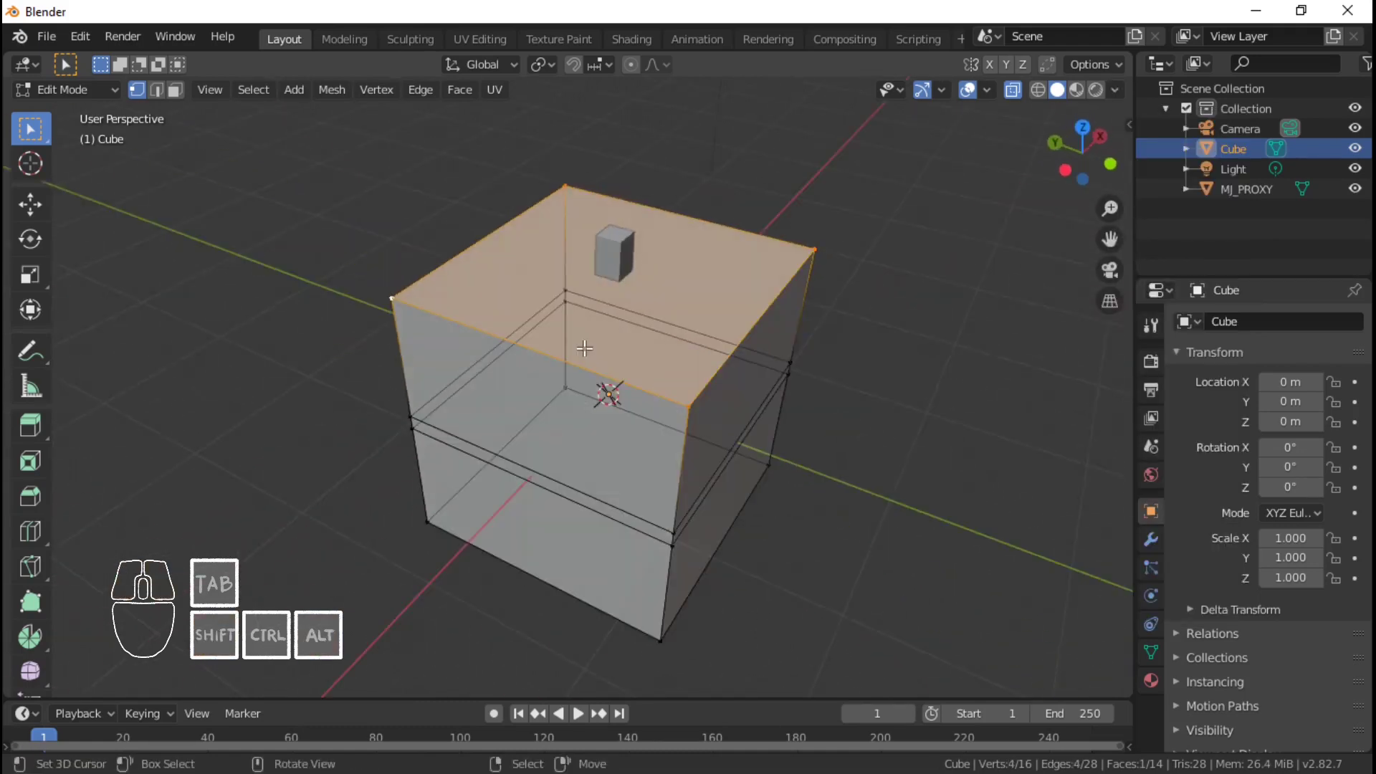
key("m")
key("c")
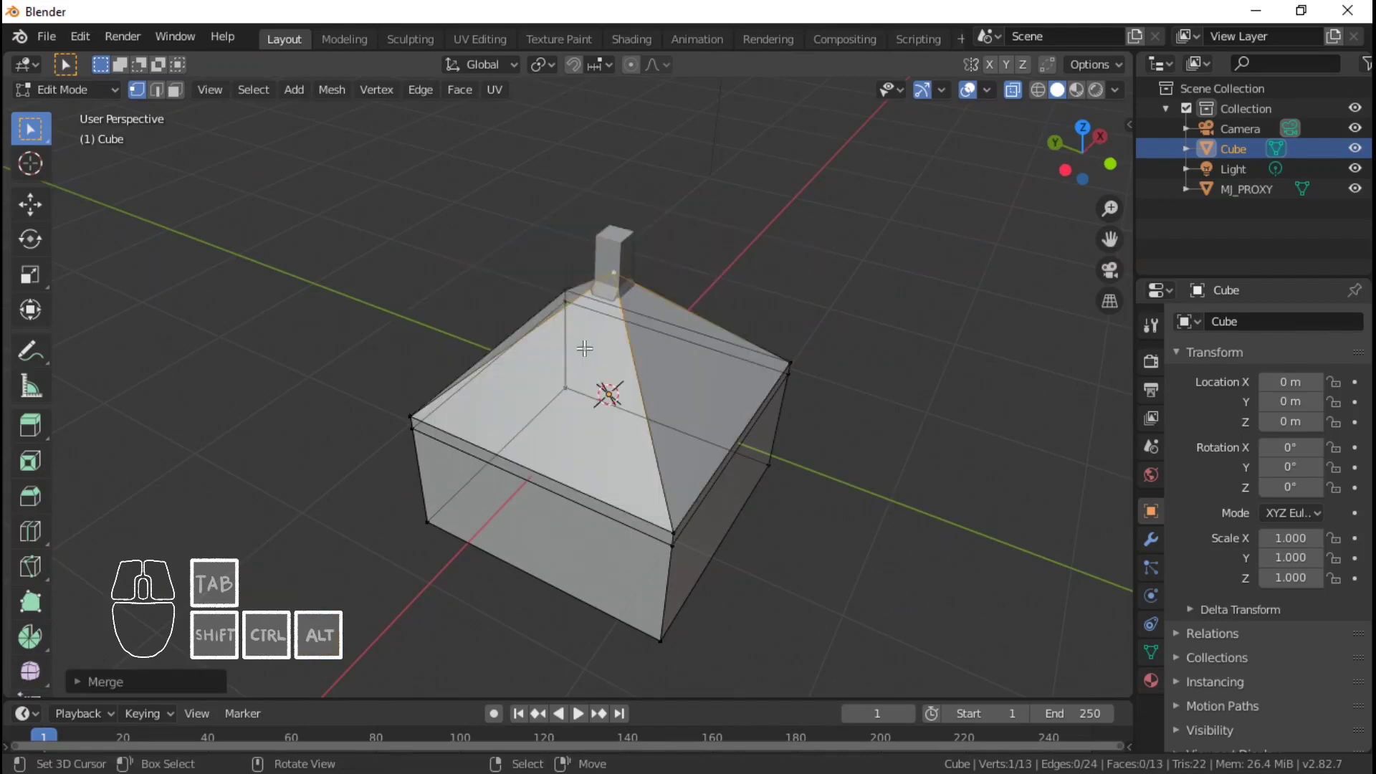
- Select the four bottom vertices and merge them at their center into a single lower point
middle_click_drag(665, 604, 691, 533, "shift")
middle_click_drag(690, 533, 655, 484)
right_click(819, 442, "shift")
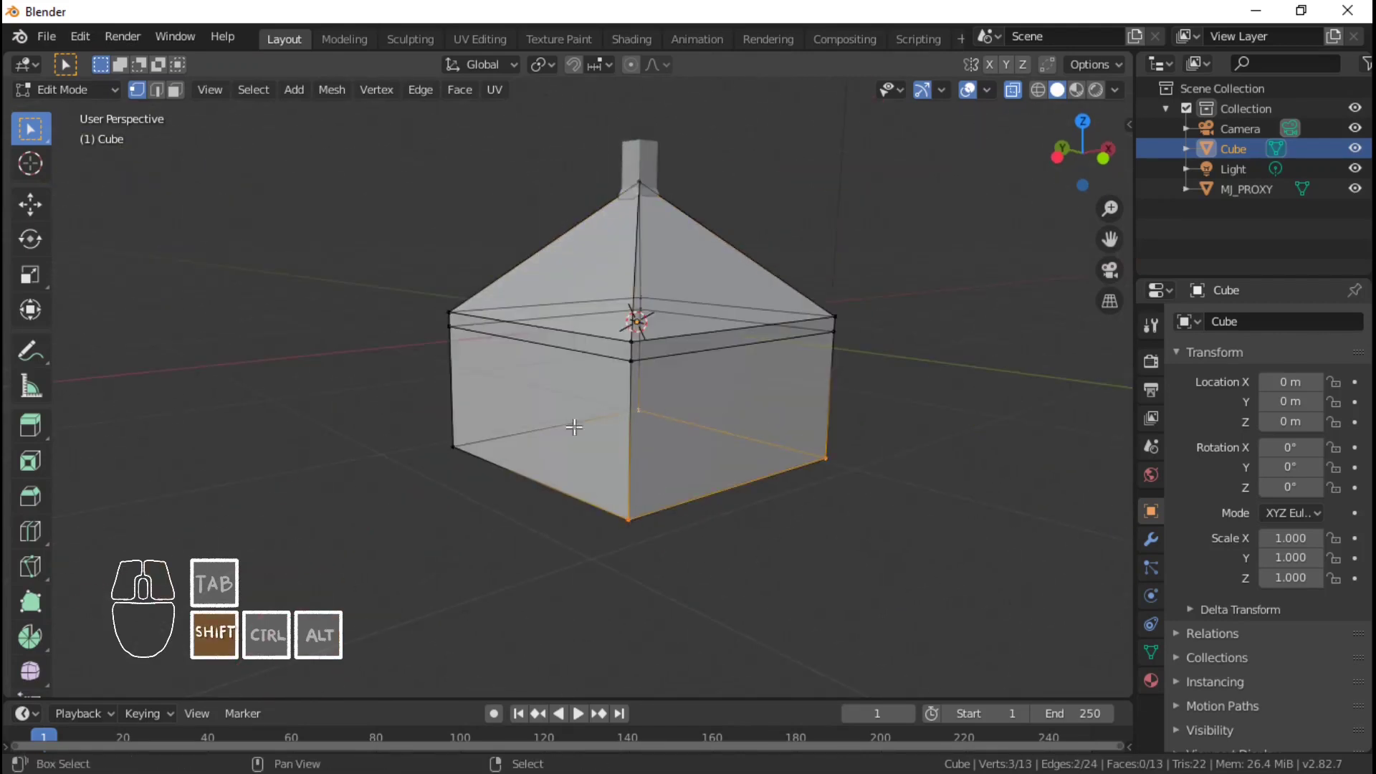
right_click(452, 447, "shift")
key("m")
left_click(490, 451)
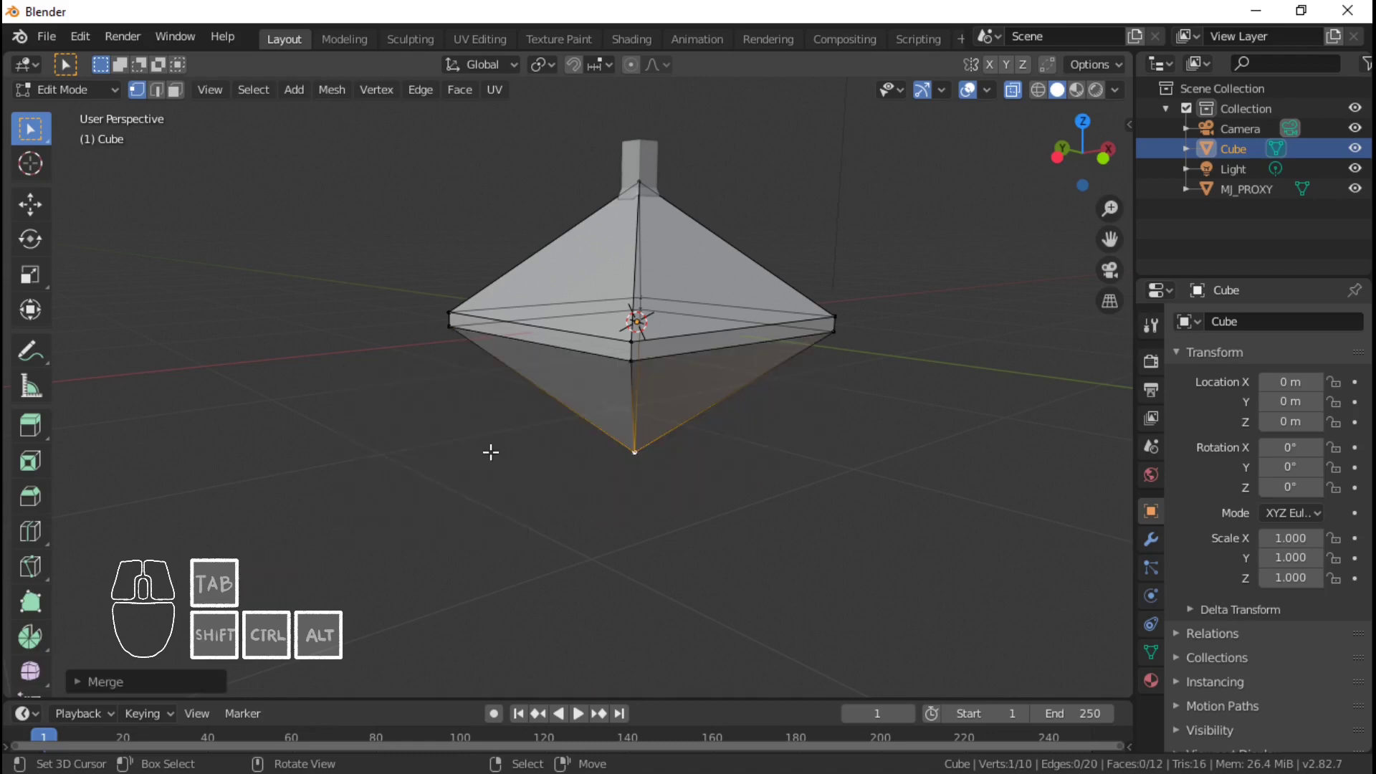
- In the front orthographic view, select both points and the middle loops and scale the whole mesh uniformly to about 0.41
middle_click_drag(550, 430, 570, 463, "shift")
middle_click_drag(594, 391, 565, 384)
key("KP_1")
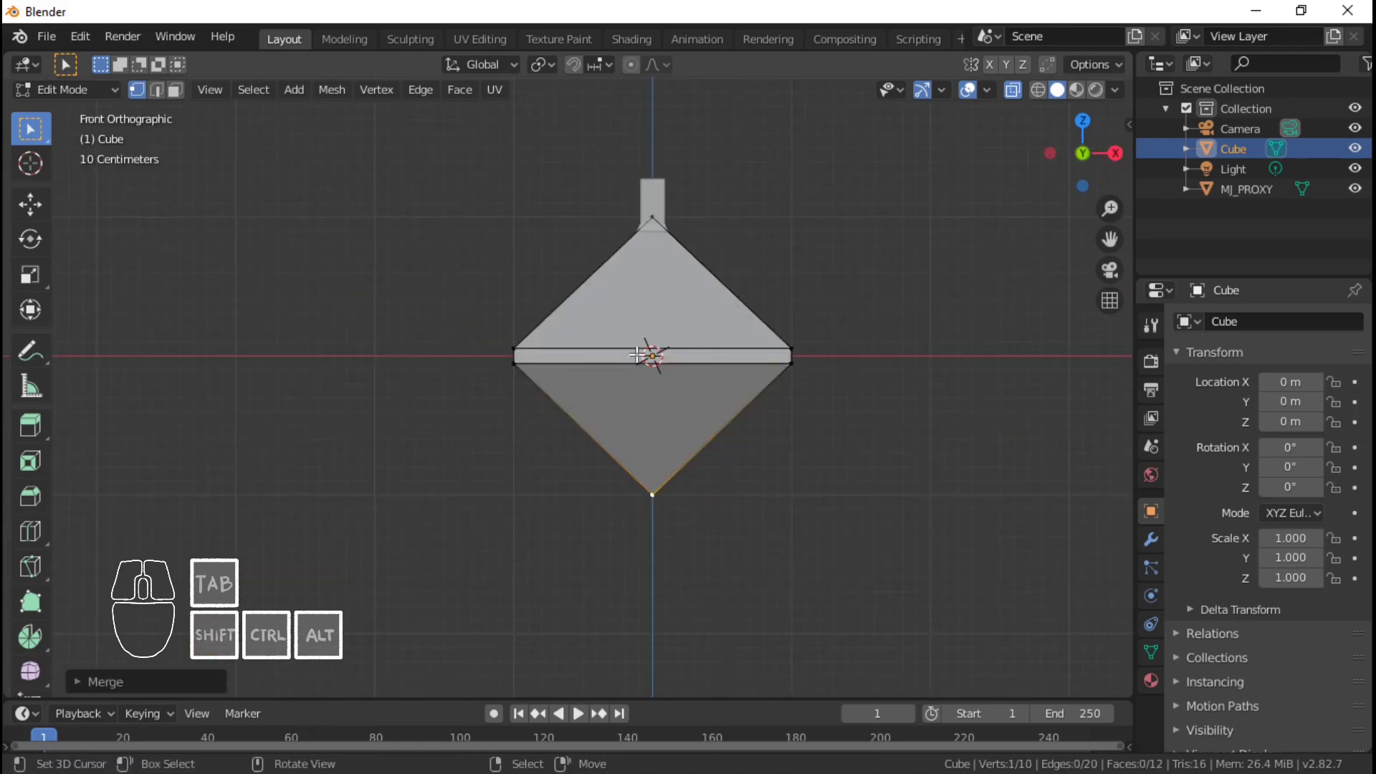
scroll(637, 354, "up", 2)
left_click(648, 331, "alt+shift")
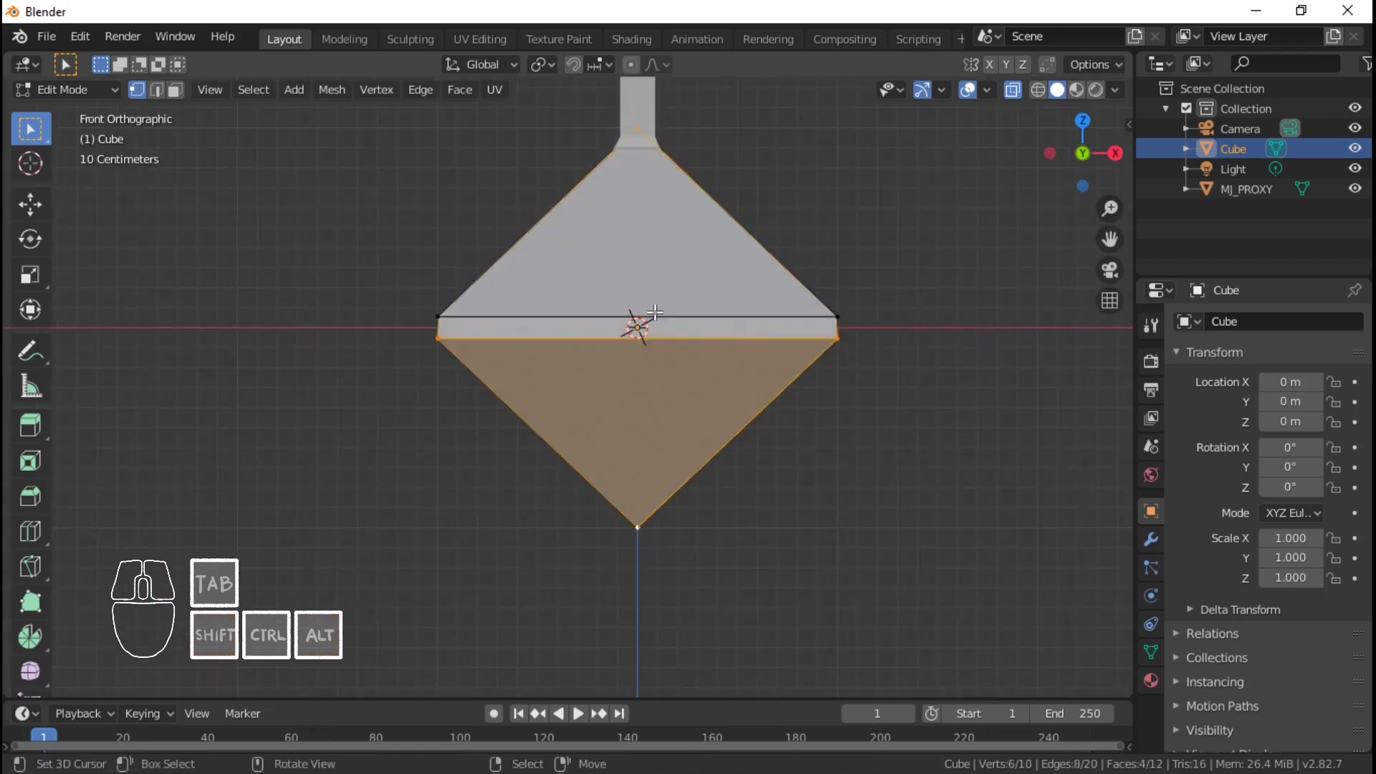
left_click(654, 315, "alt+shift")
key("s")
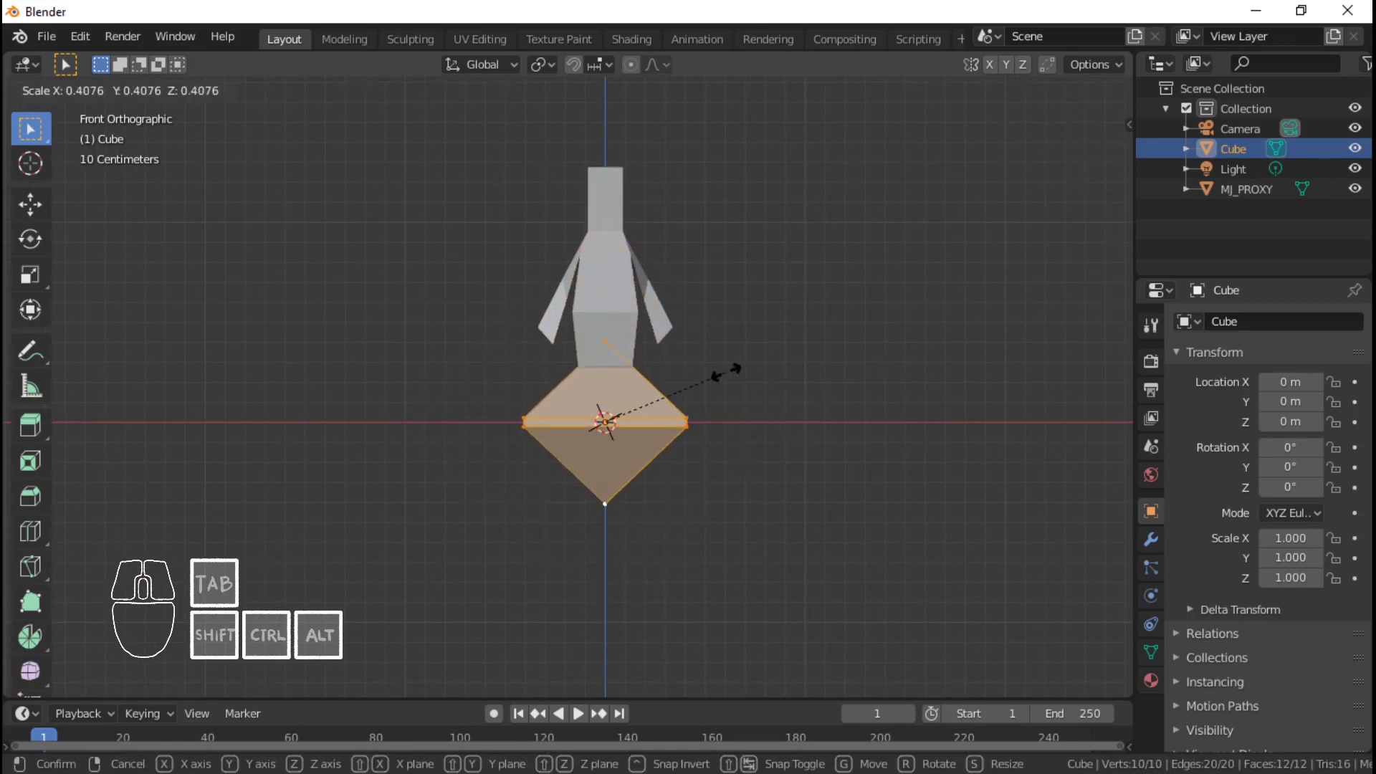
left_click(726, 371)
scroll(707, 380, "up", 1)
- Return to Object Mode and move MJ_PROXY along negative X so it stands clear beside the diamond shape
key("Tab")
left_click(665, 238)
key("g")
key("x")
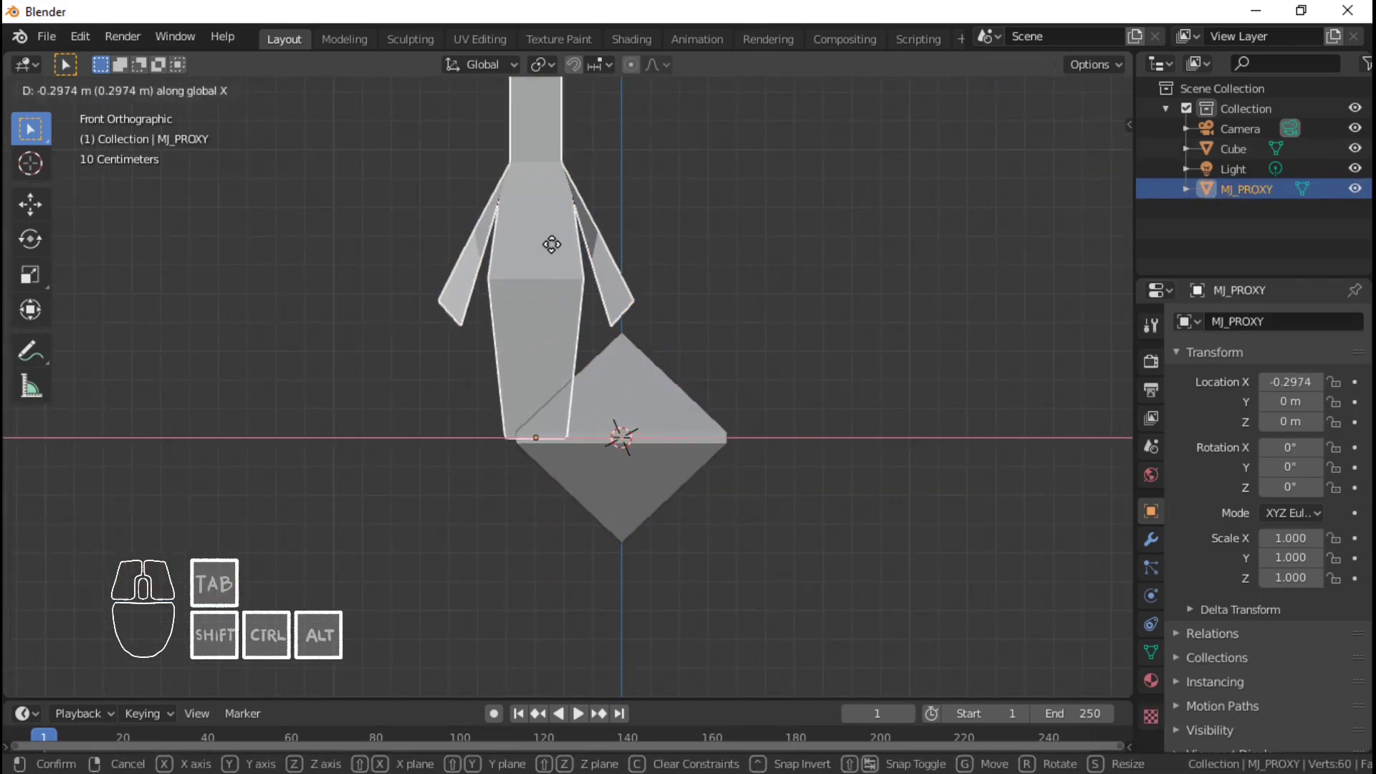
left_click(393, 246)
- Select the whole diamond mesh in Edit Mode and raise it along Z by about 0.7 m
left_click(617, 368)
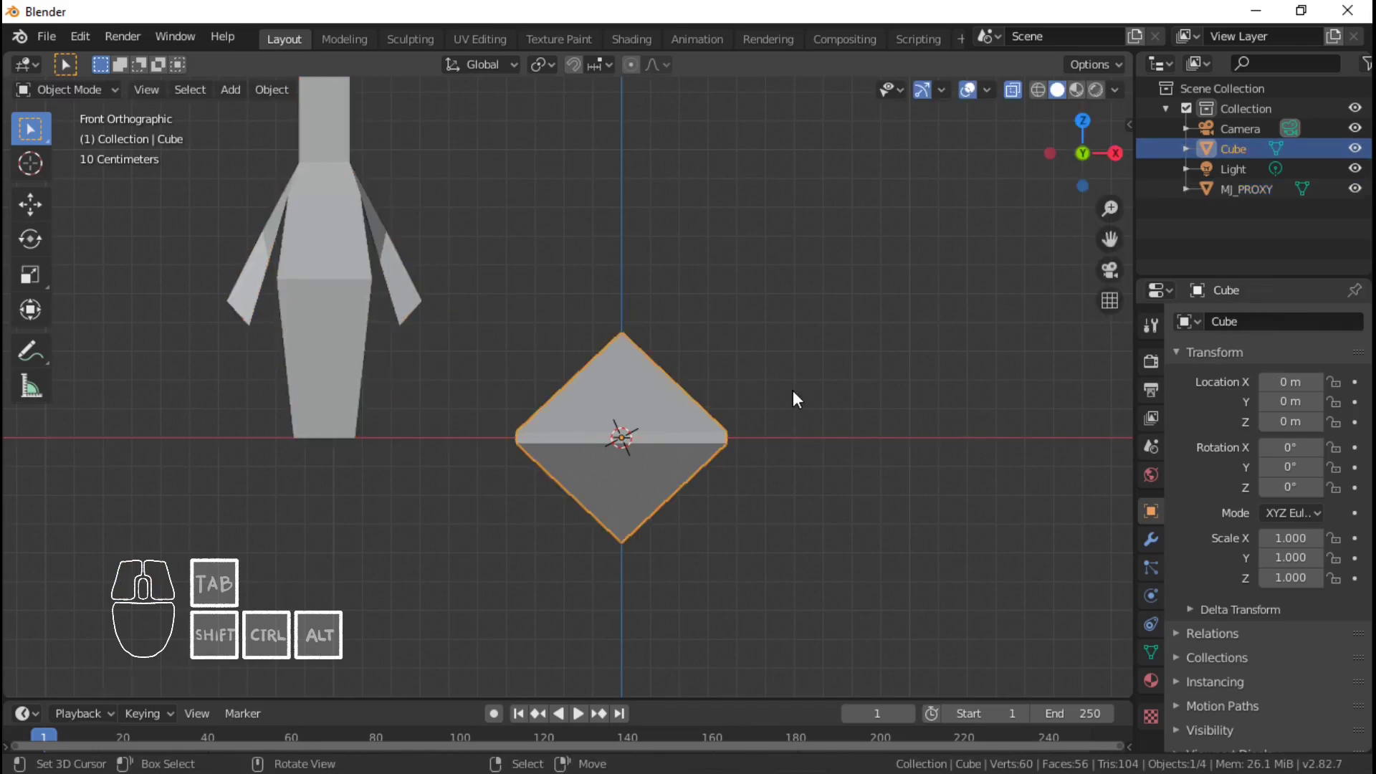
scroll(696, 397, "down", 1)
scroll(539, 391, "up", 2)
middle_click_drag(575, 403, 597, 457, "shift")
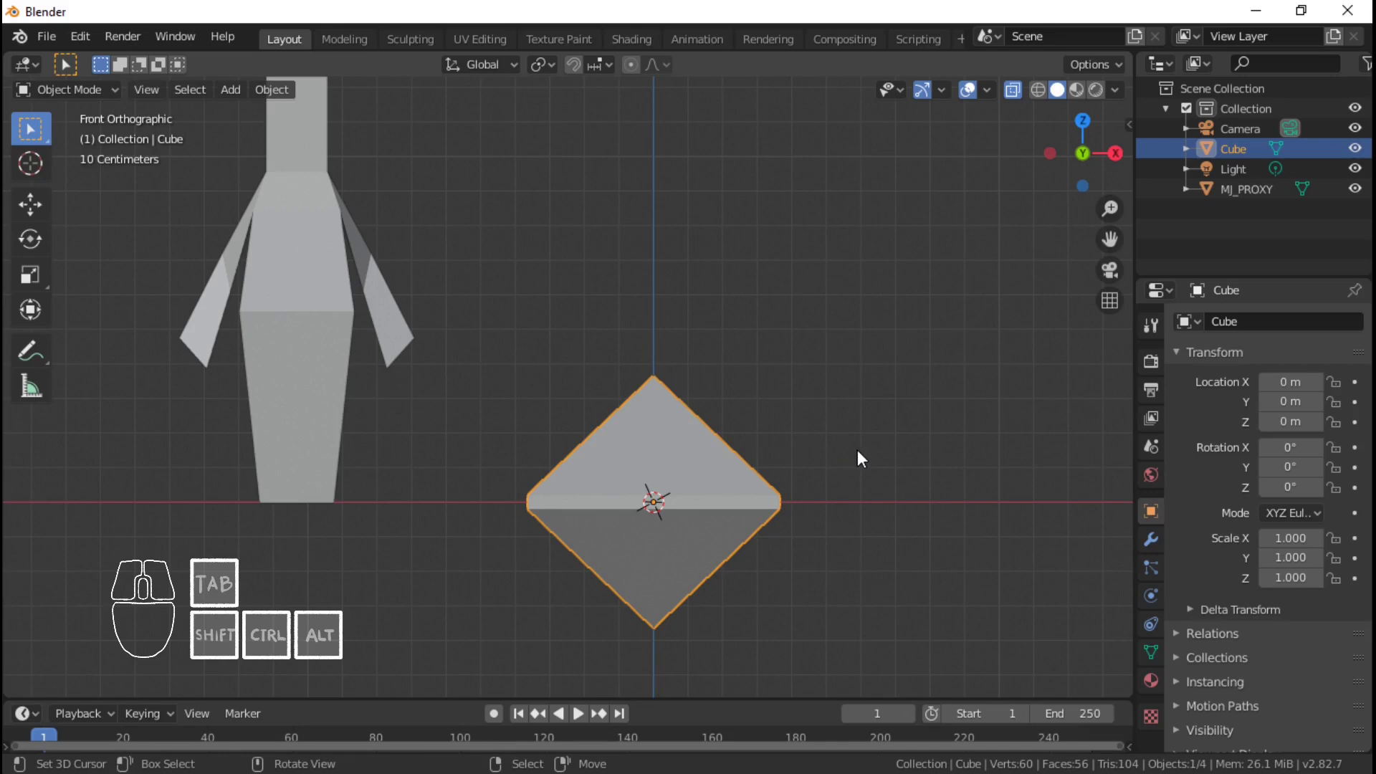
key("Tab")
key("a")
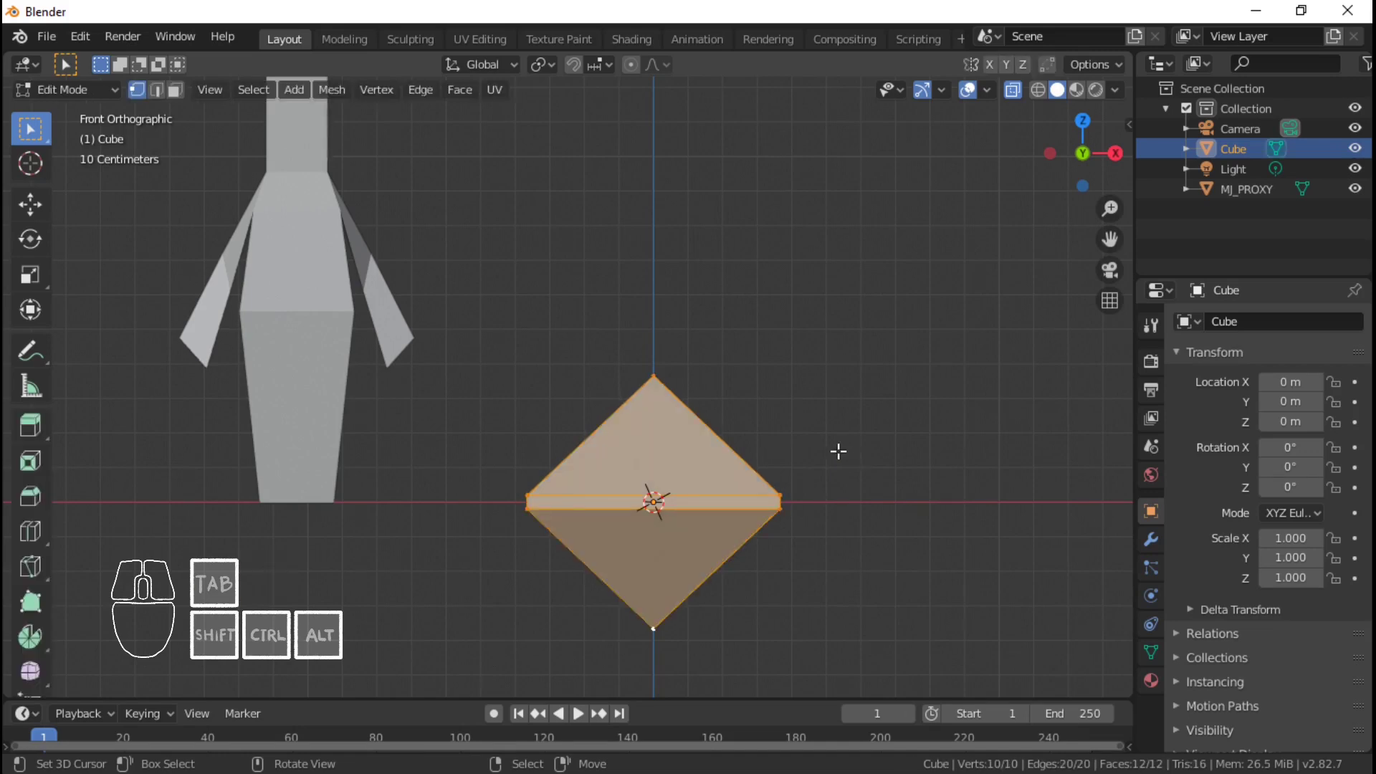
key("g")
key("z")
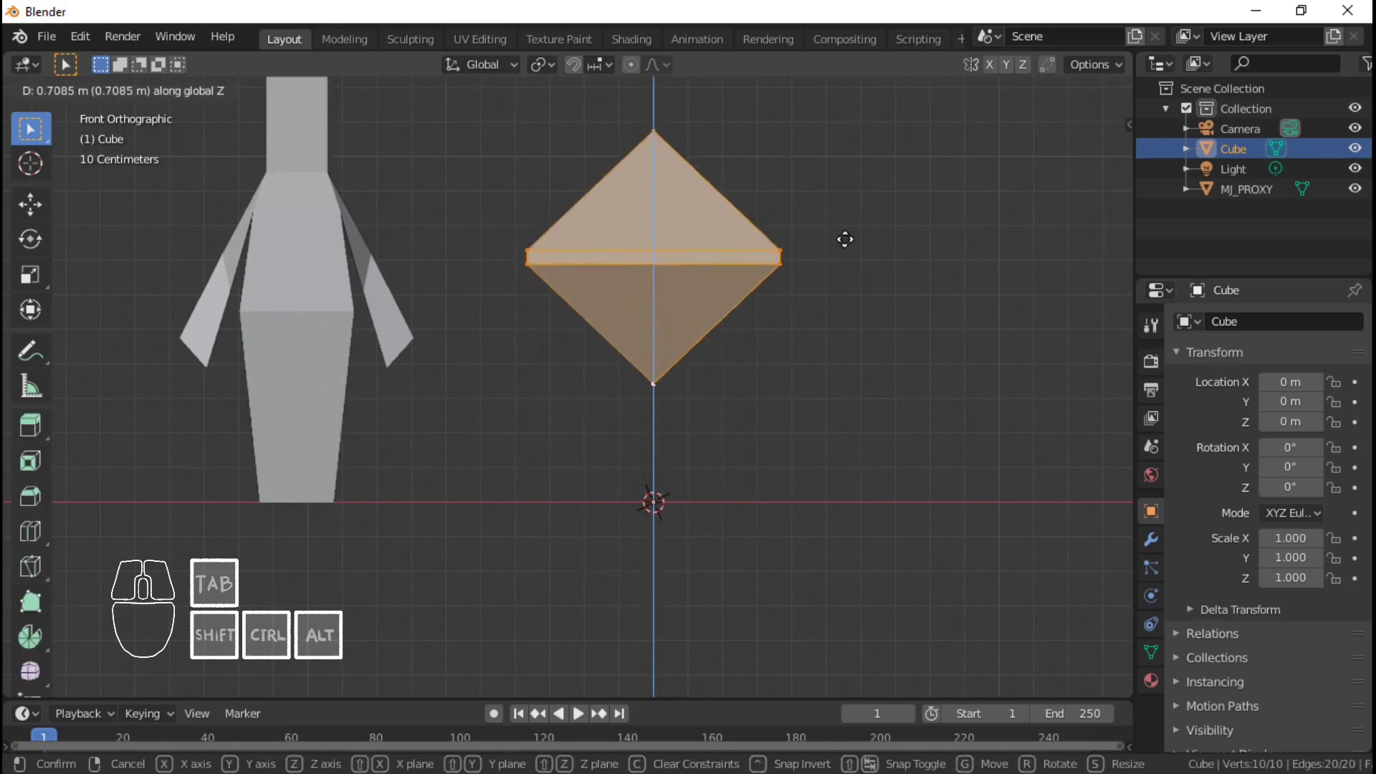
left_click(851, 212)
- Lower the diamond mesh slightly along Z, keeping its lower point above the floor line
scroll(679, 237, "down", 2)
scroll(694, 311, "up", 2)
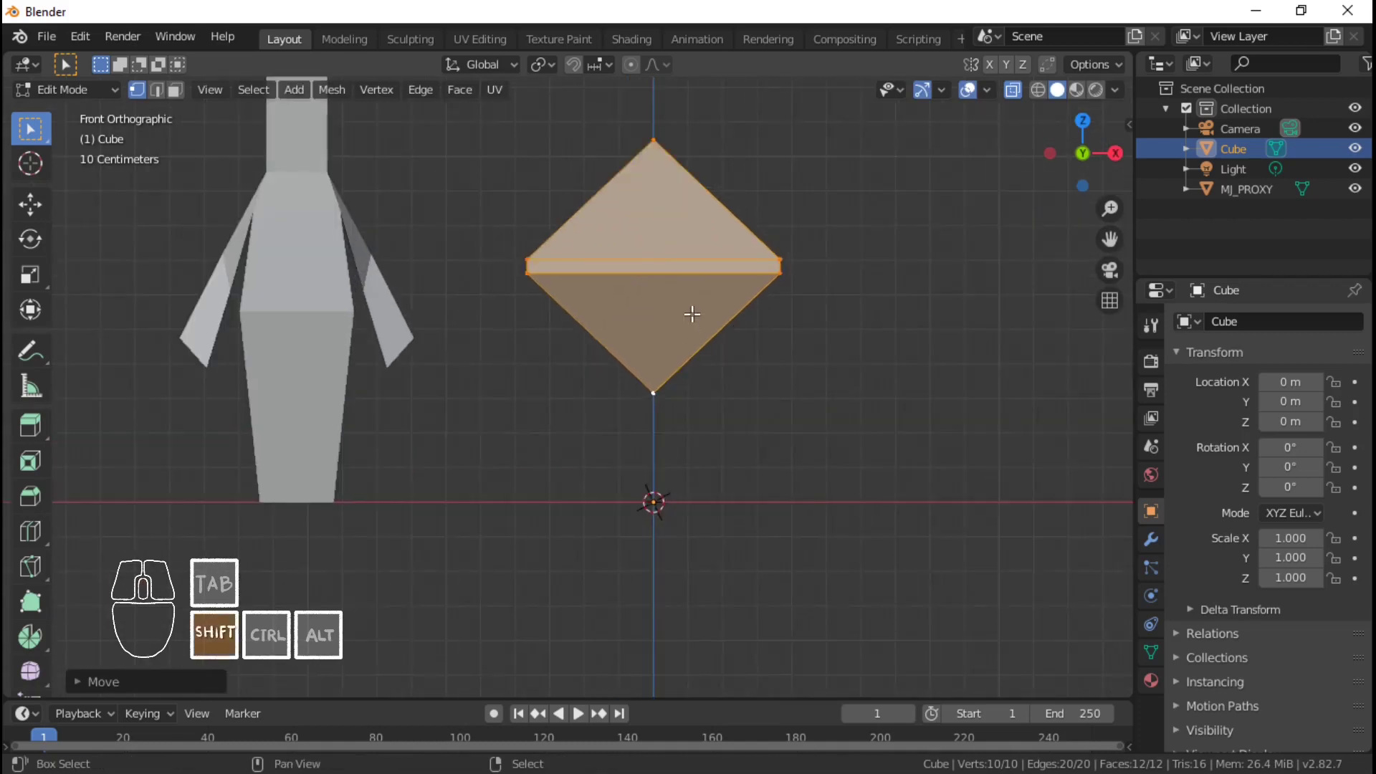
middle_click_drag(695, 311, 735, 394, "shift")
scroll(734, 394, "down", 2)
middle_click_drag(776, 383, 741, 394, "shift")
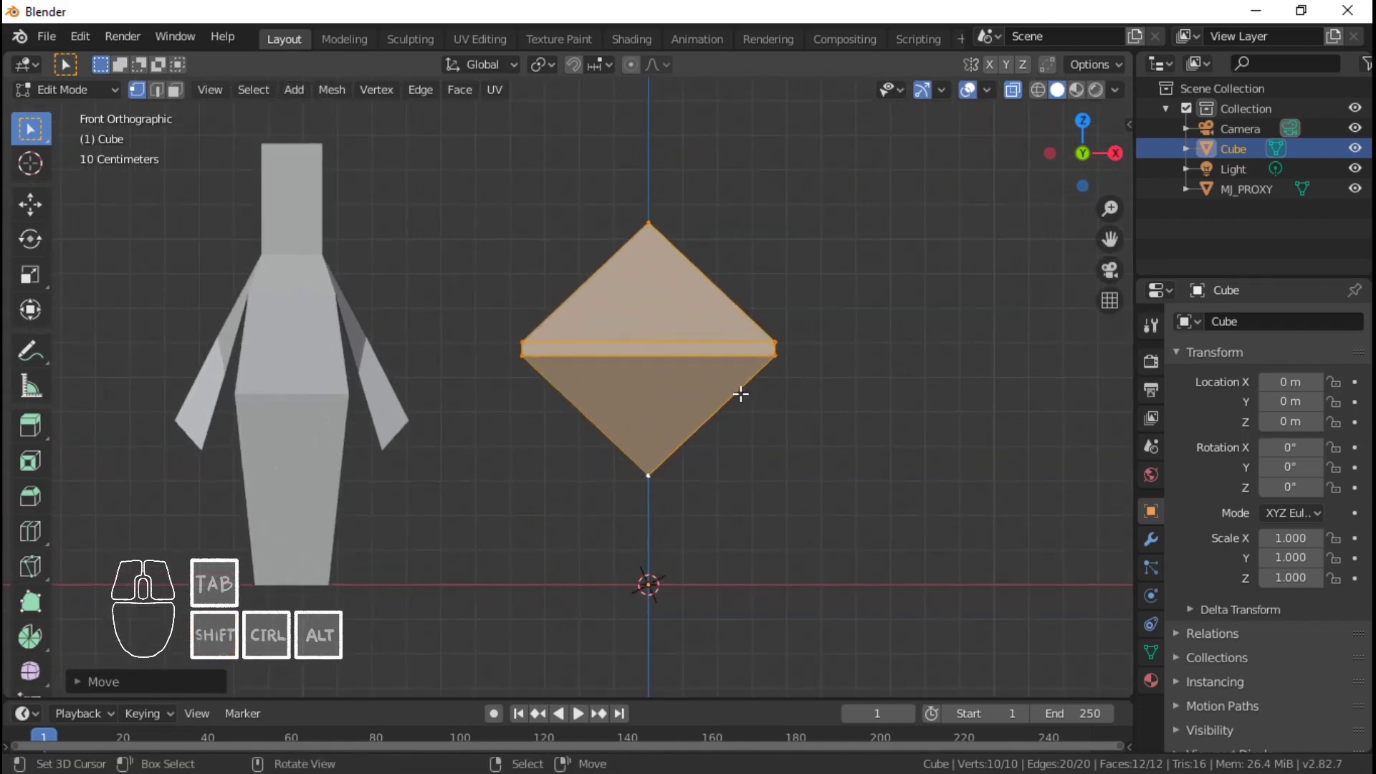
key("g")
key("z")
left_click(747, 442)
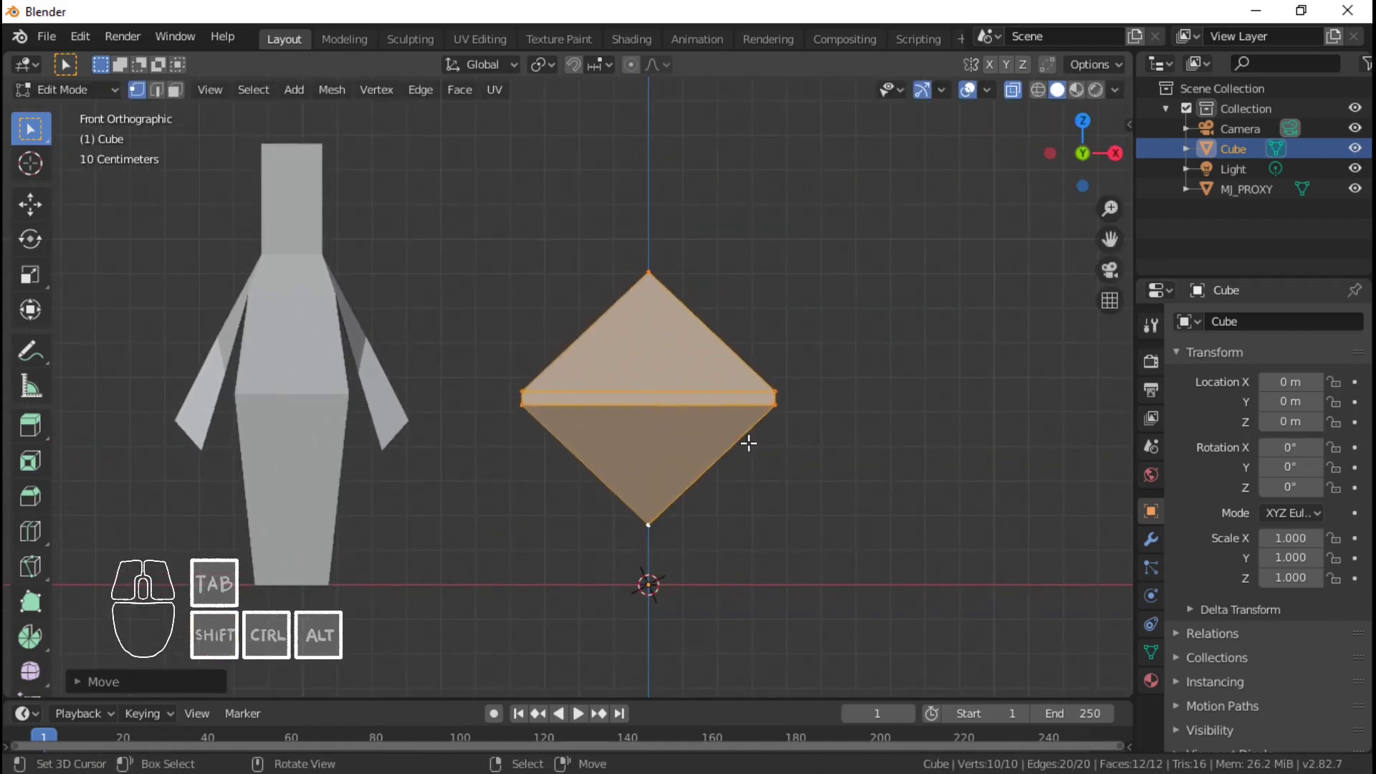
- Examine the diamond's size, height and middle band against MJ_PROXY in the front and right orthographic views
scroll(746, 439, "up", 3)
middle_click_drag(745, 388, 698, 375, "shift")
scroll(688, 355, "down", 2)
scroll(704, 380, "down", 4)
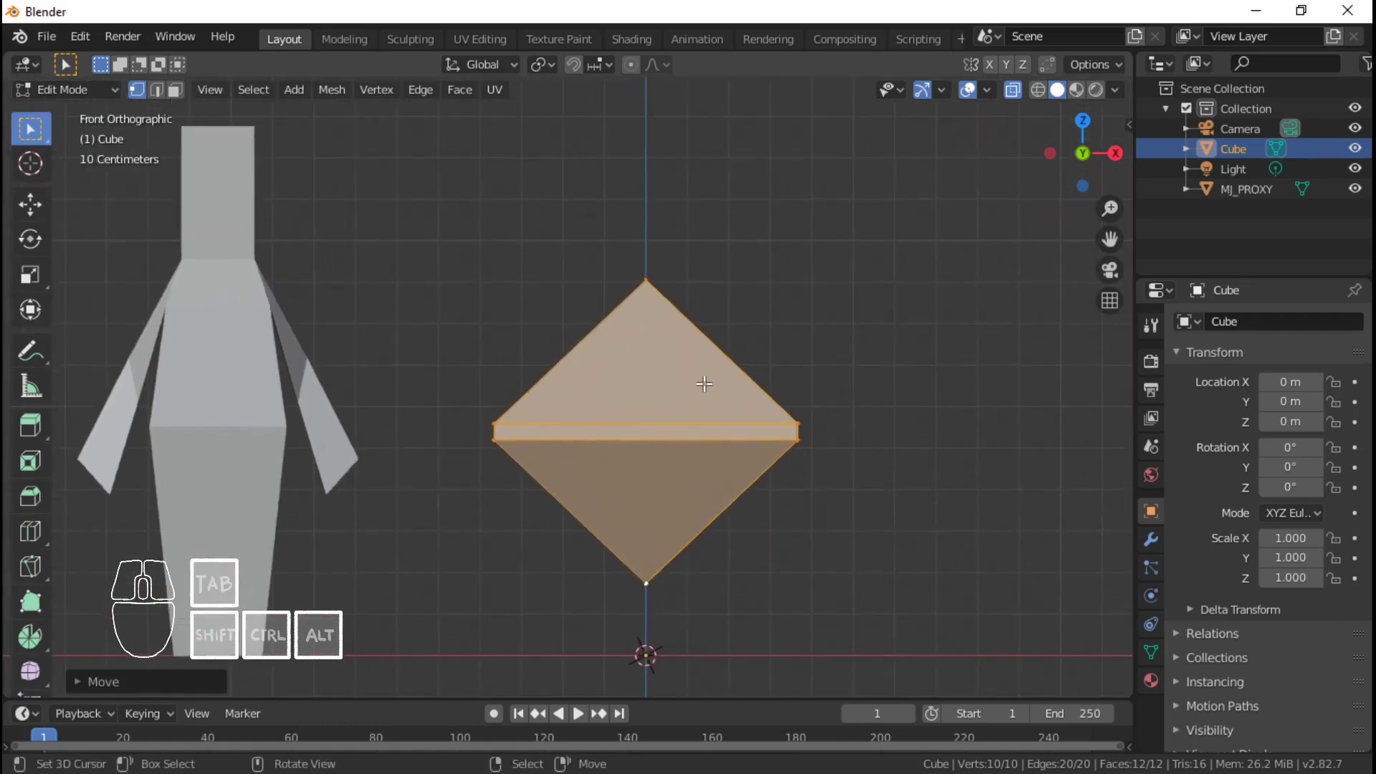
scroll(706, 383, "up", 3)
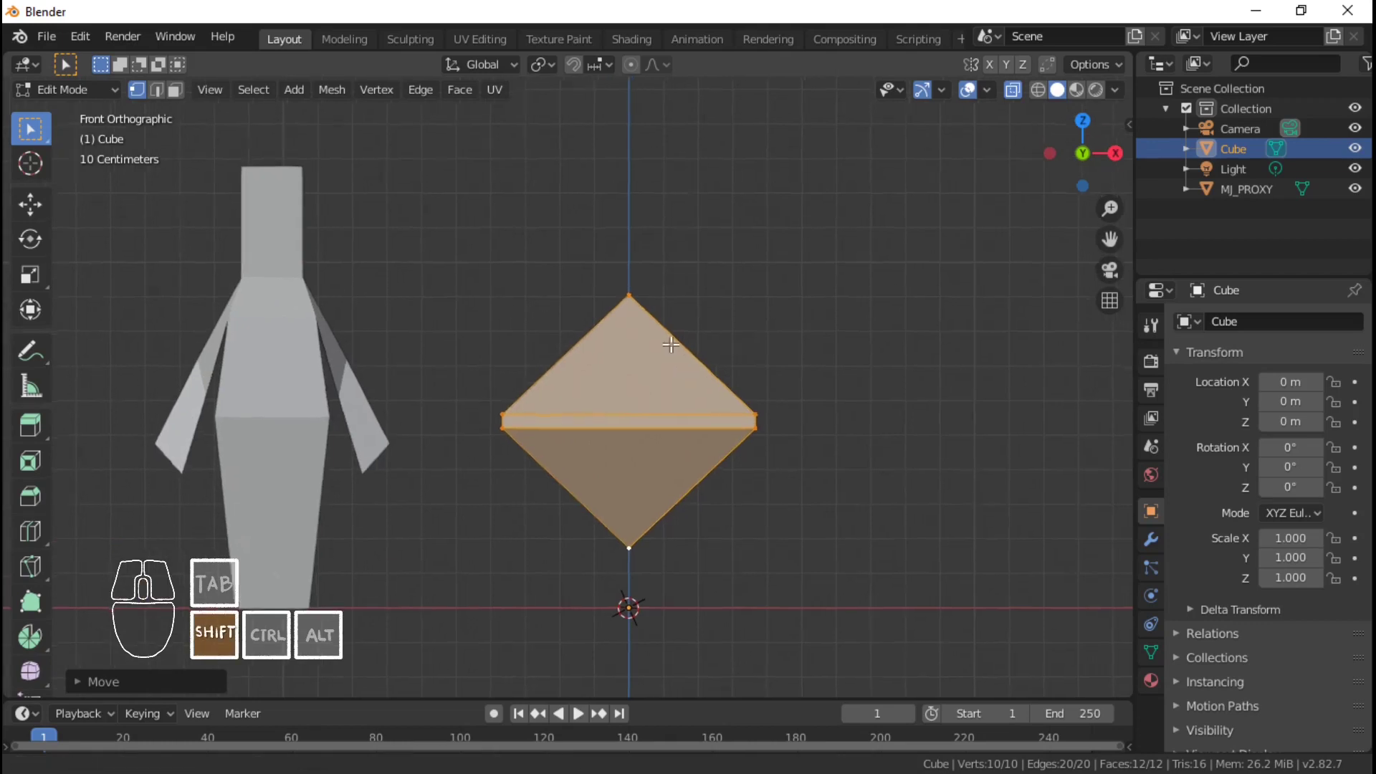
middle_click_drag(686, 384, 654, 353, "shift")
scroll(656, 353, "up", 2)
scroll(725, 384, "down", 2)
middle_click_drag(725, 384, 725, 418)
key("KP_5")
key("KP_3")
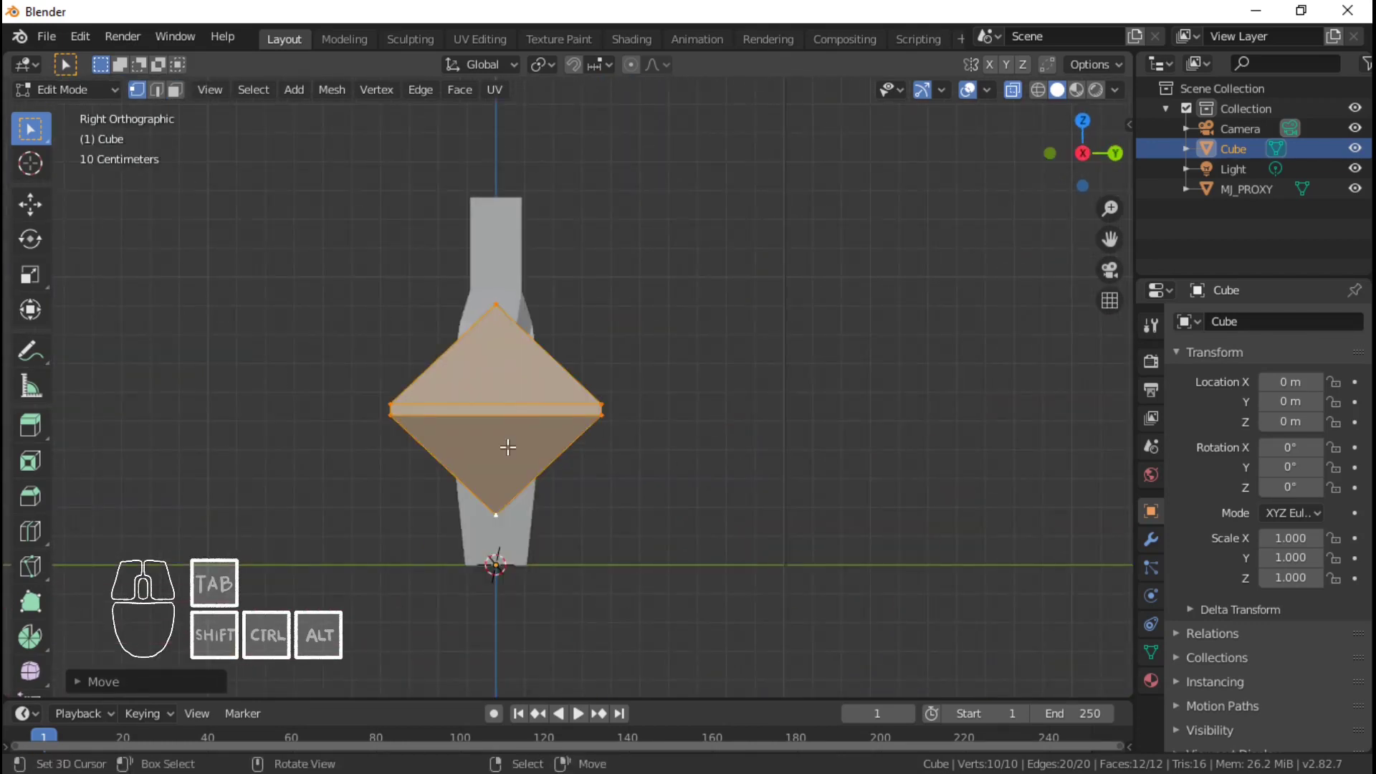
key("KP_1")
scroll(682, 399, "up", 4)
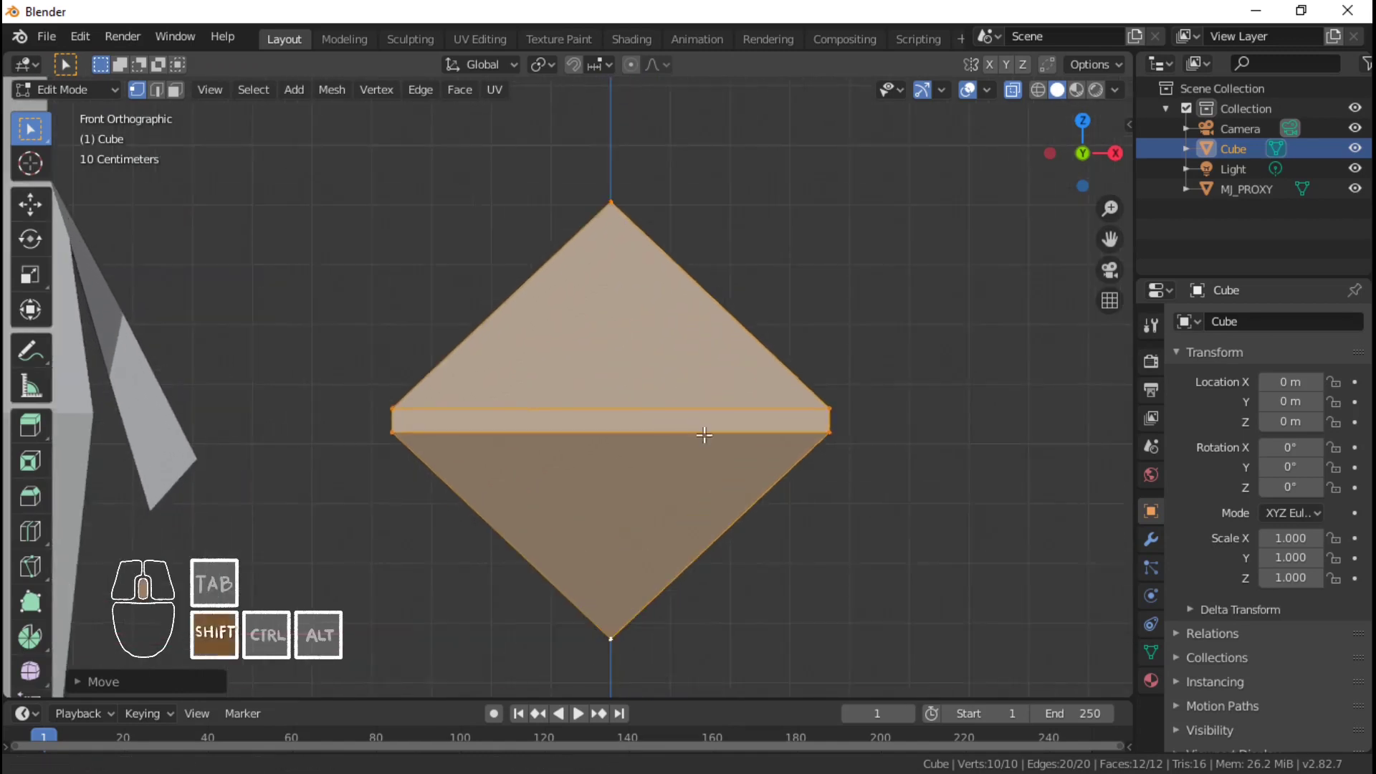
scroll(725, 443, "down", 3)
middle_click_drag(704, 434, 766, 438, "shift")
scroll(688, 417, "up", 3)
scroll(738, 444, "down", 3)
scroll(716, 468, "up", 2)
scroll(745, 434, "down", 2)
scroll(619, 419, "up", 2)
- Select the two middle edge loops of the diamond and scale them closer together along Z to thin the band
key("alt+a")
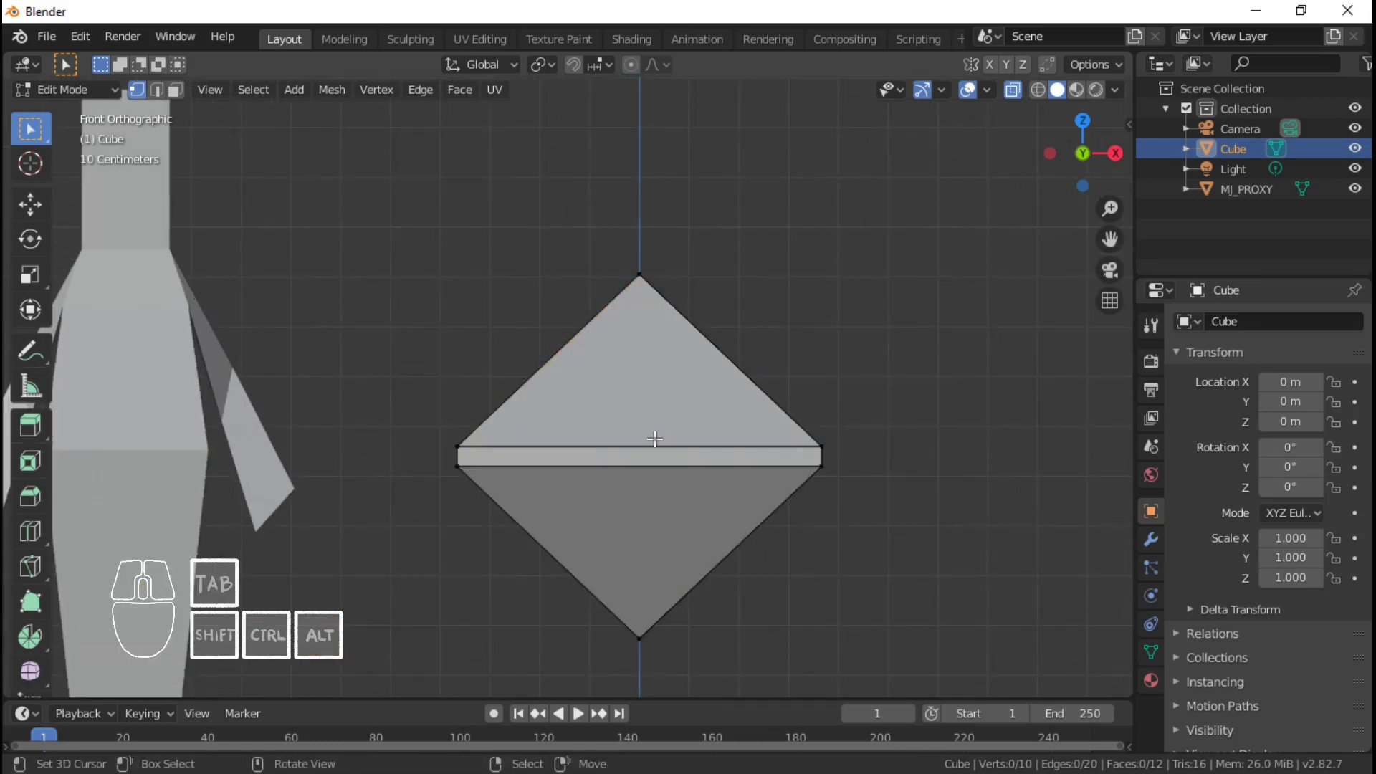
left_click(654, 447, "alt")
left_click(655, 465, "alt+shift")
key("s")
key("z")
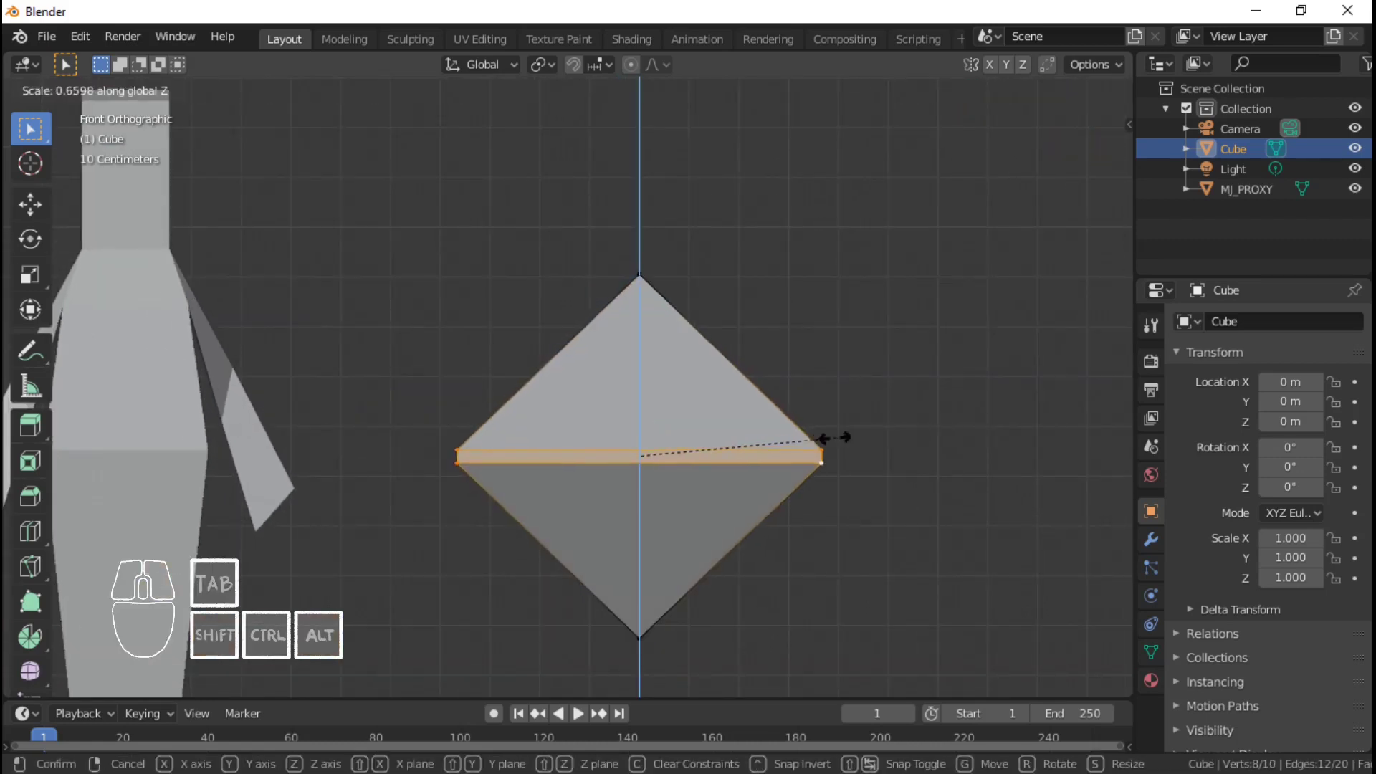
left_click(688, 439)
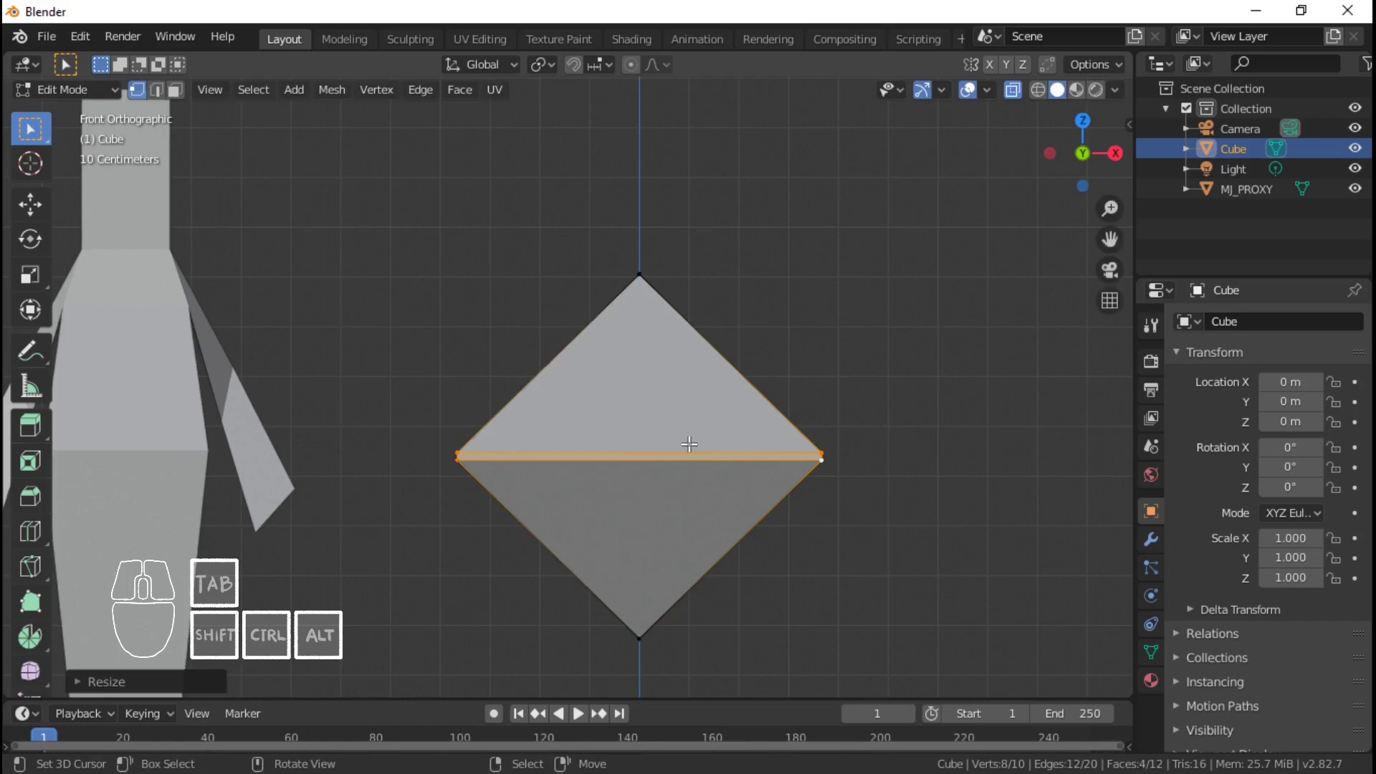
- Select the whole diamond mesh
scroll(688, 359, "down", 3)
key("a")
key("s")
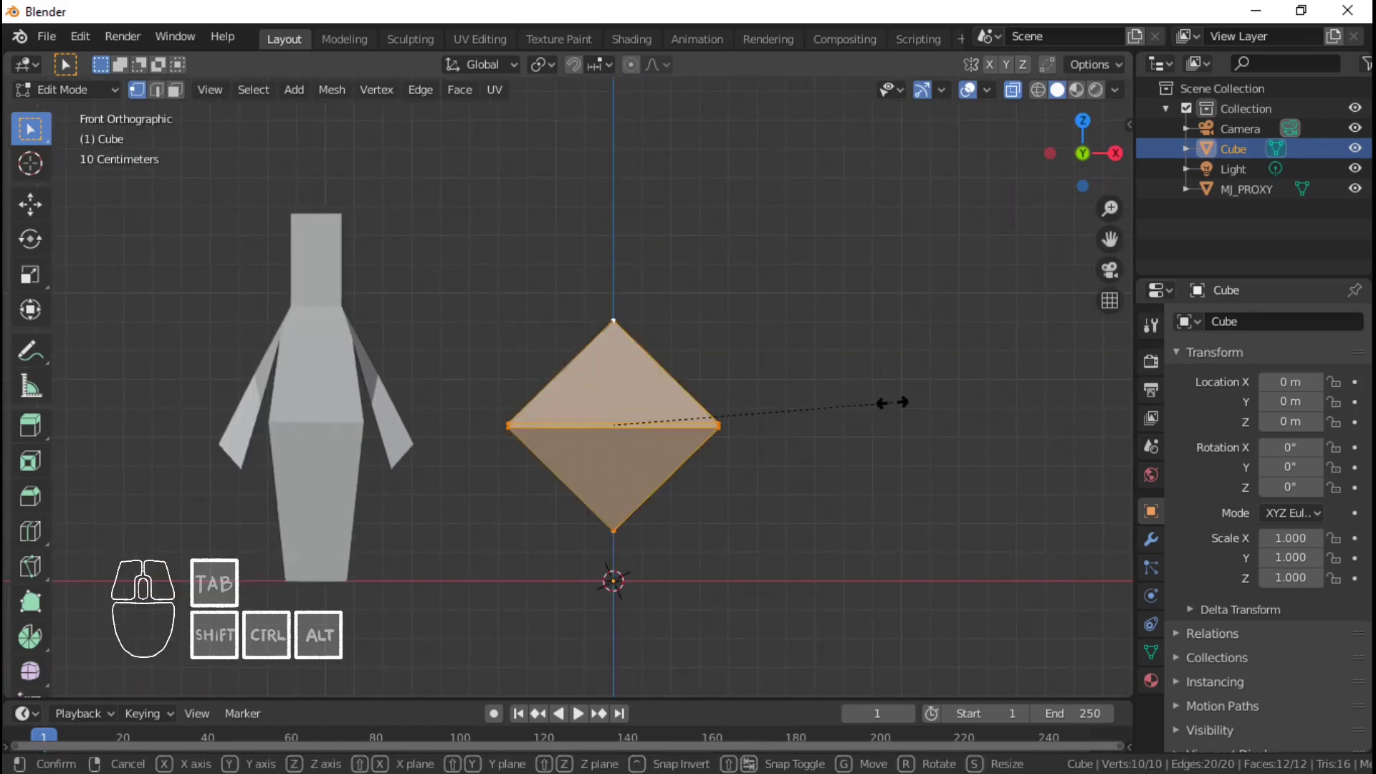
key("x")
right_click(864, 402)
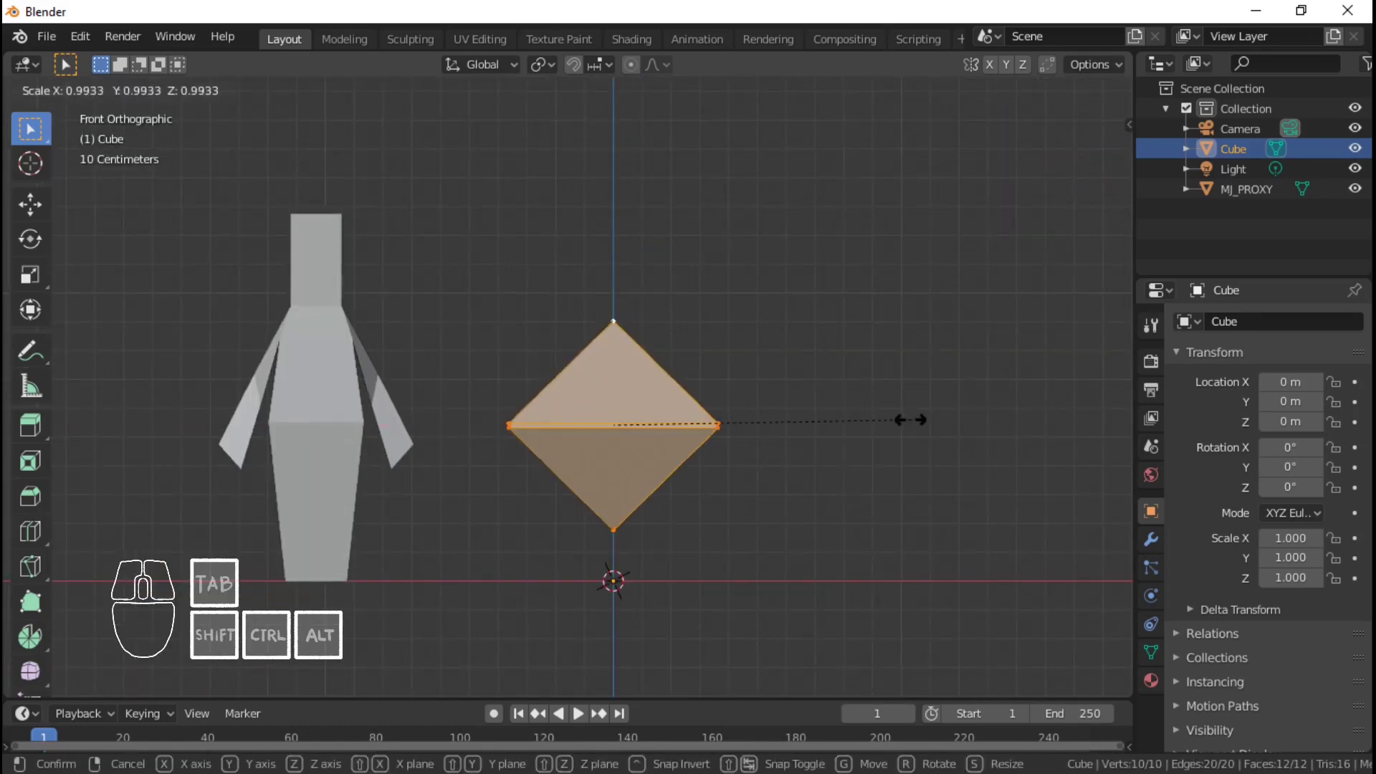
- Scale the selected mesh uniformly to about 0.87 and return to Object Mode
key("s")
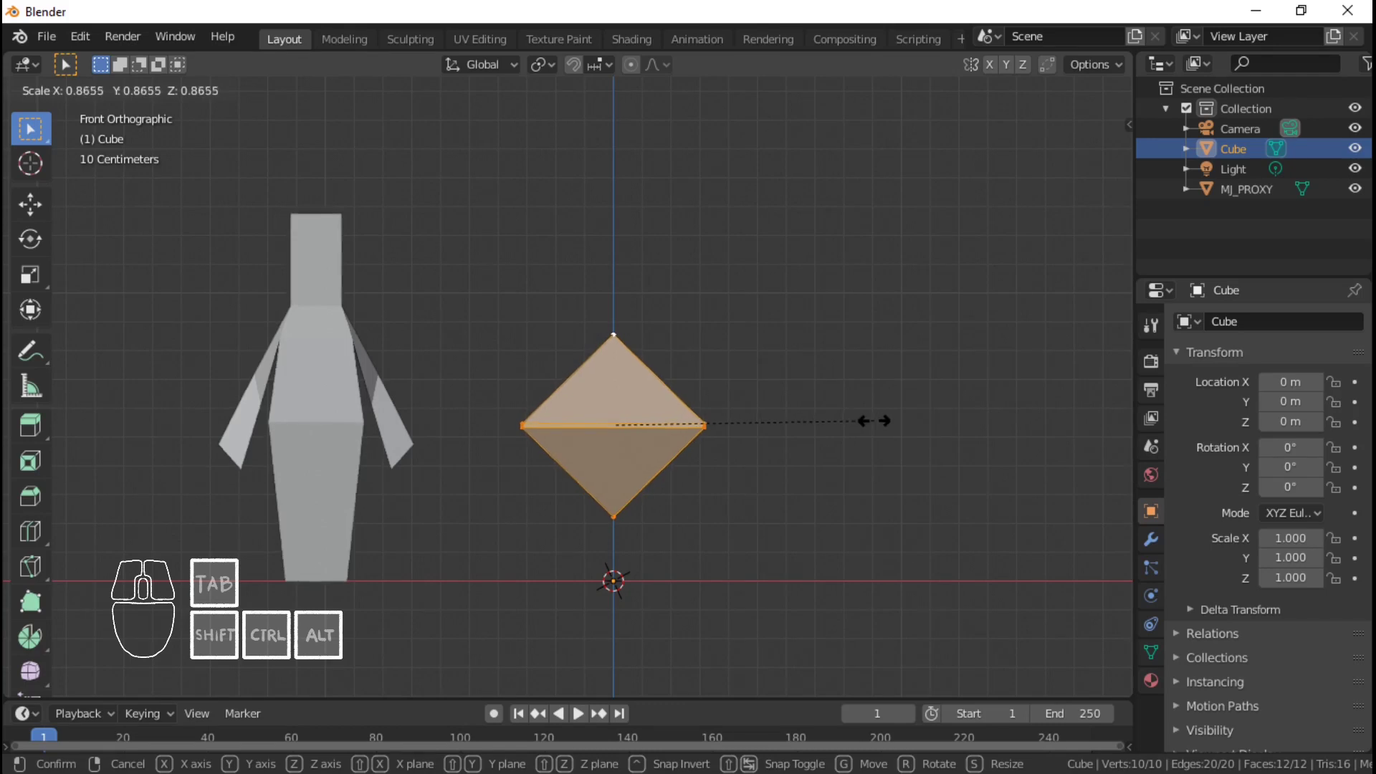
left_click(878, 422)
key("Tab")
scroll(711, 457, "down", 3)
scroll(694, 466, "up", 3)
middle_click_drag(688, 467, 733, 433, "shift")
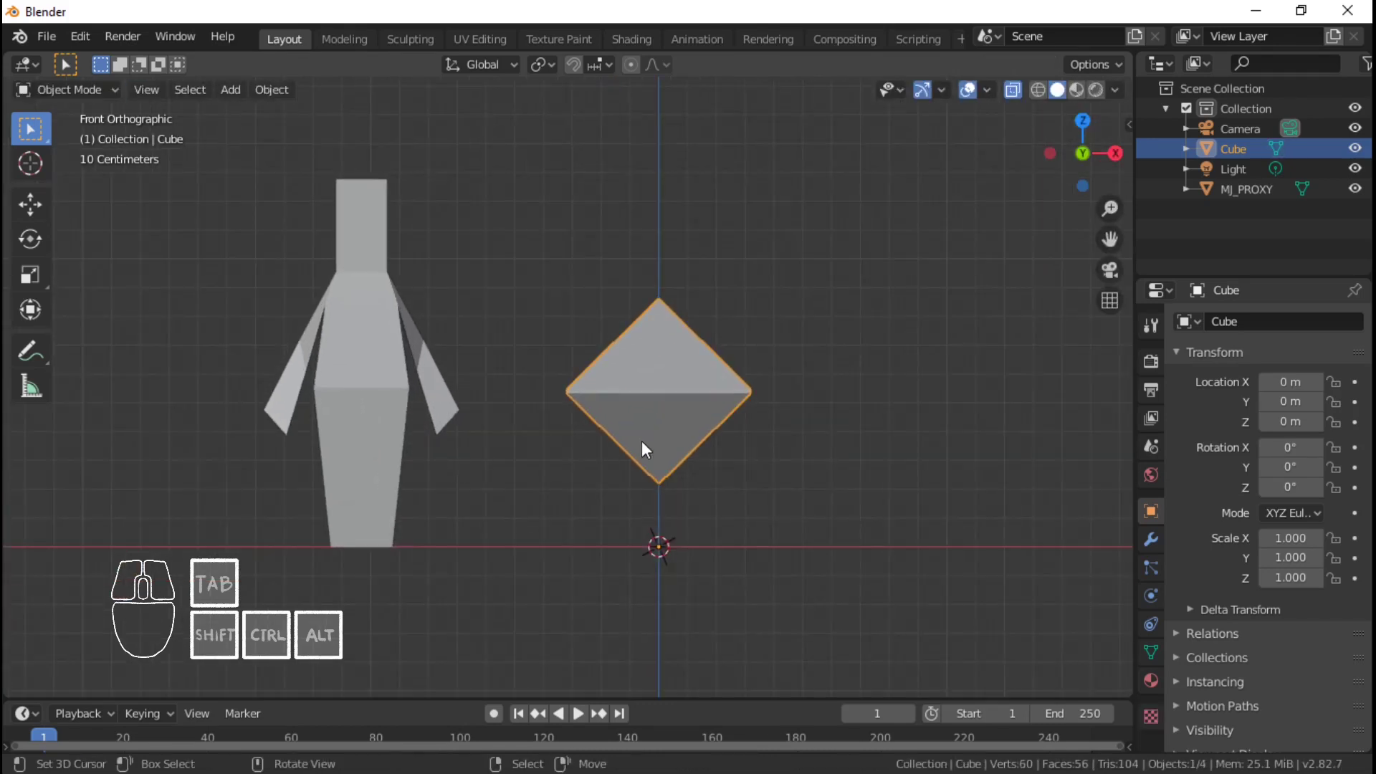
- Examine the diamond's shape and size beside MJ_PROXY from an angled perspective and in the front orthographic view
scroll(645, 458, "up", 2)
scroll(285, 464, "down", 2)
scroll(439, 459, "up", 1)
middle_click_drag(439, 459, 592, 506)
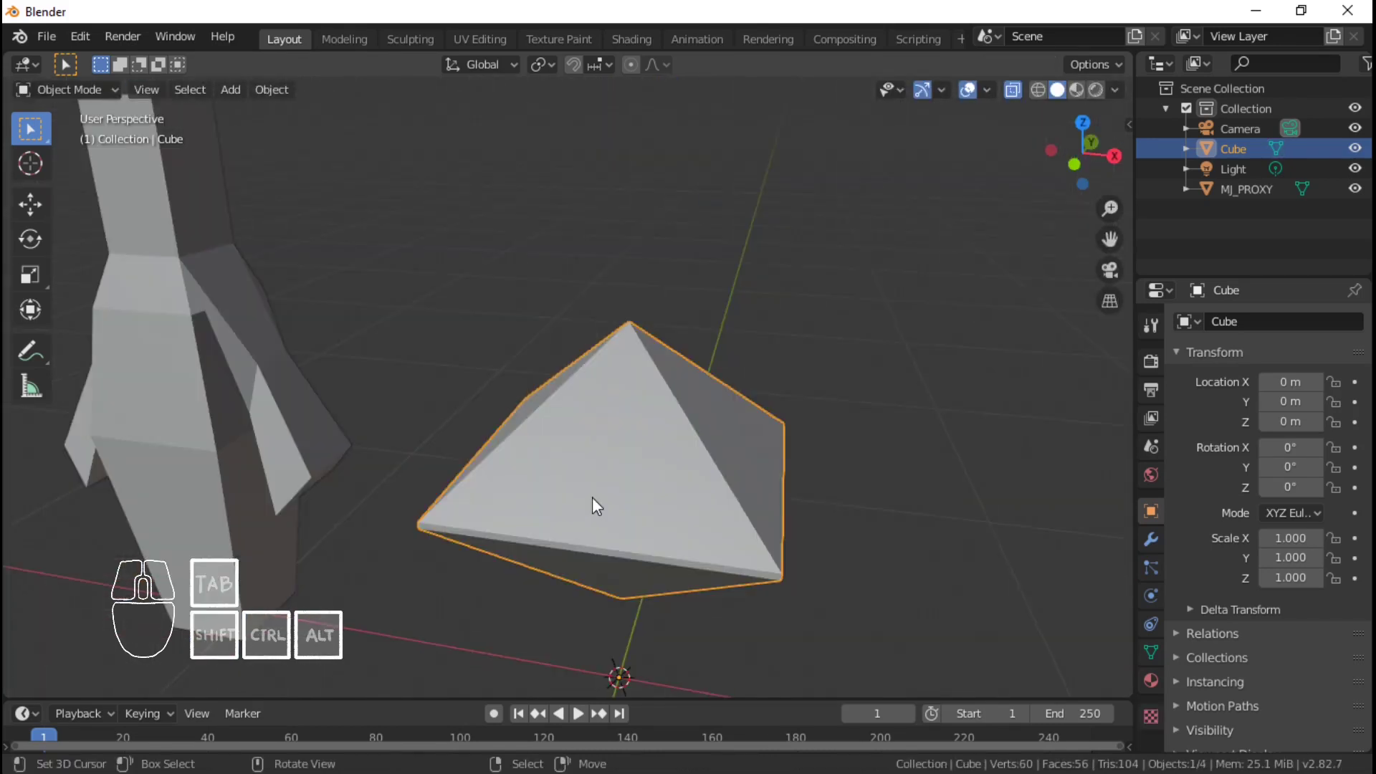
key("KP_1")
middle_click_drag(801, 475, 707, 430, "shift")
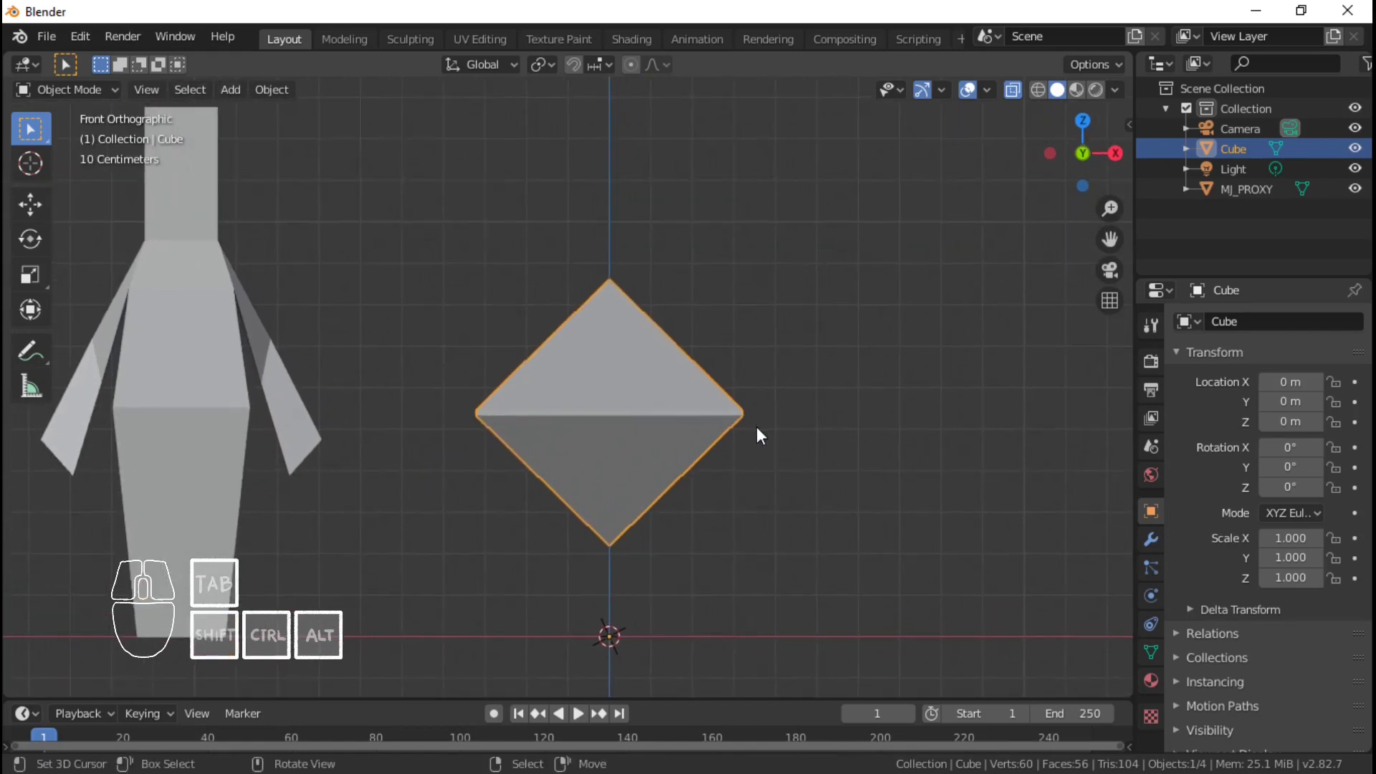
scroll(758, 427, "up", 1)
scroll(758, 427, "down", 1)
- In Edit Mode, clear the selection and select only the upper edge loop of the diamond's thin middle band
key("Tab")
scroll(667, 458, "up", 3)
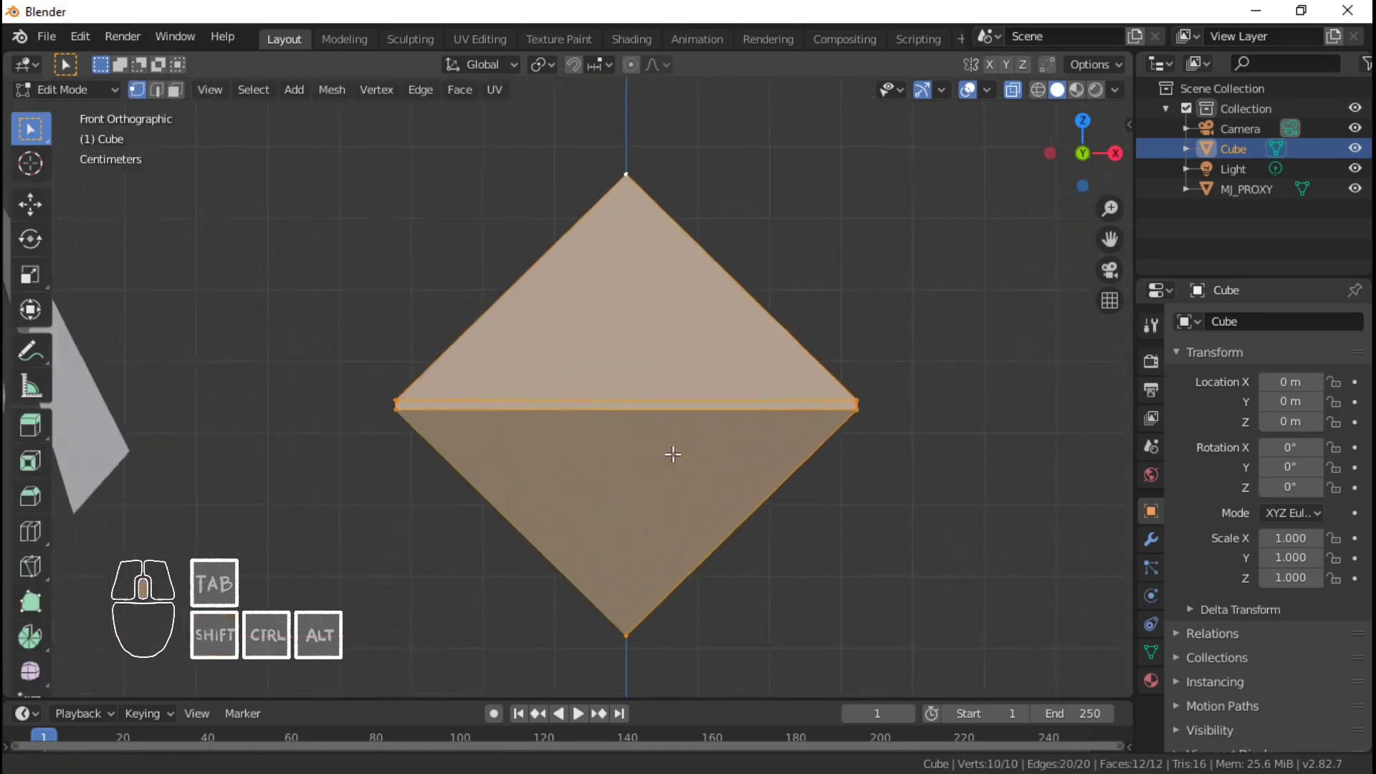
key("alt+a")
right_click(668, 455, "alt+shift")
key("g")
key("z")
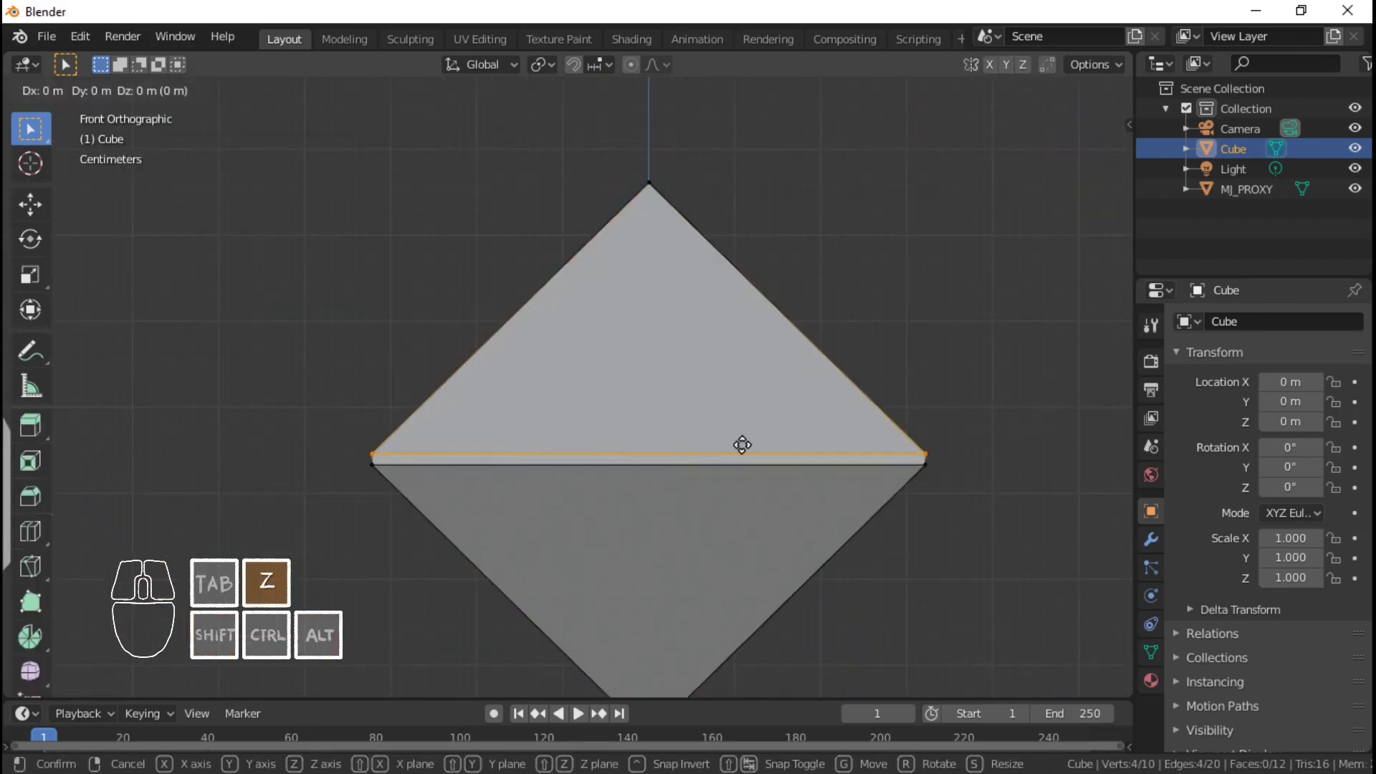
right_click(743, 447)
- Add the band's lower edge loop to the selection and scale both loops apart along Z to over four times the band's thickness
right_click(752, 466, "alt+shift")
key("s")
key("z")
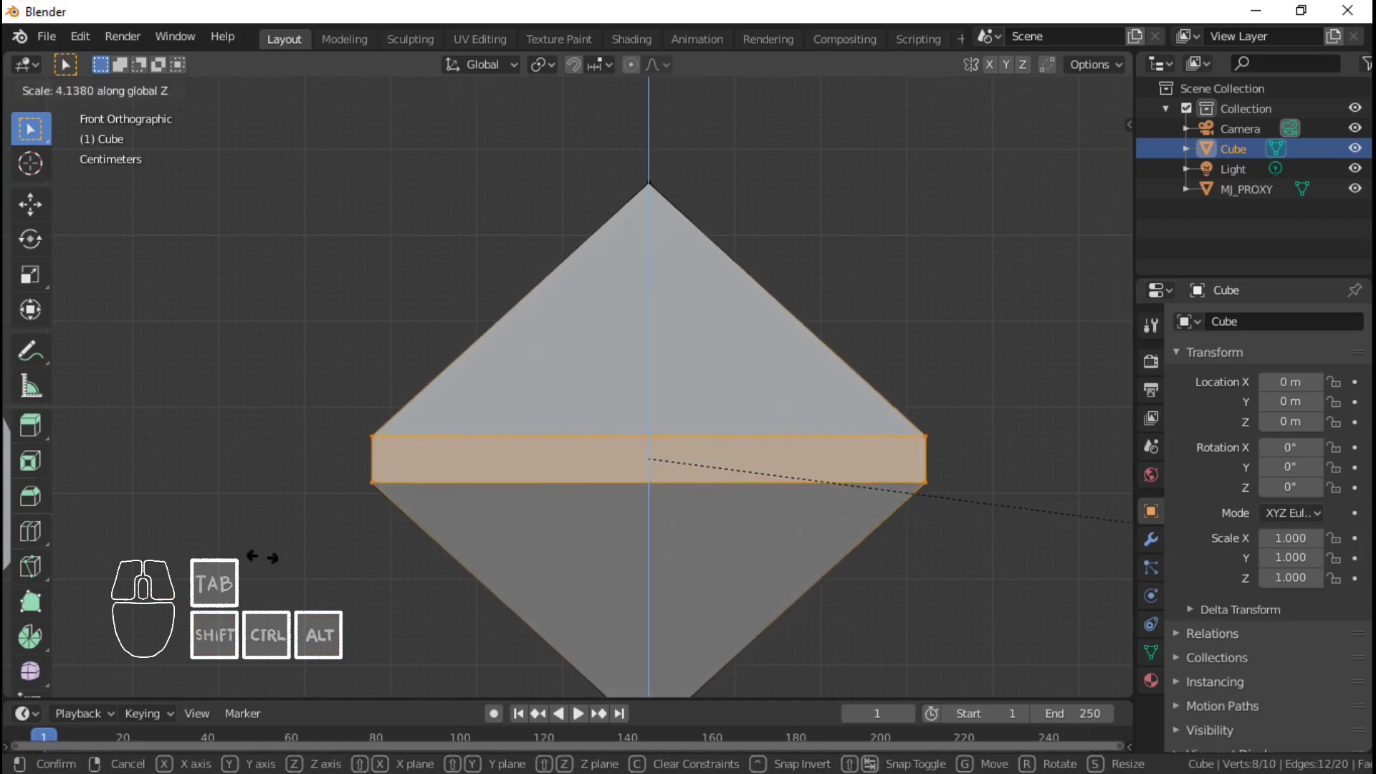
left_click(341, 556)
- Extrude the middle band's faces in place and scale them down along Z, leaving a narrow rim above and below
middle_click_drag(1001, 467, 939, 464, "shift")
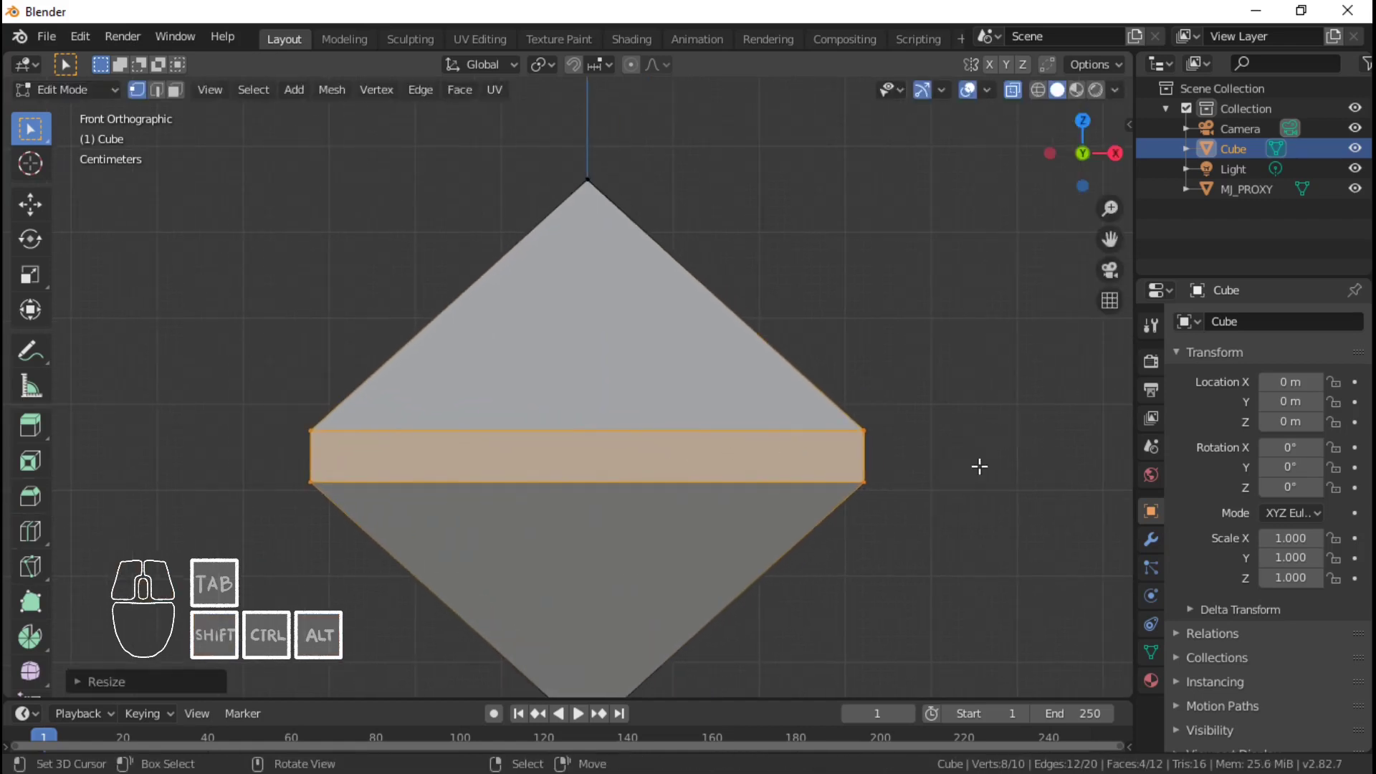
key("e")
key("s")
key("z")
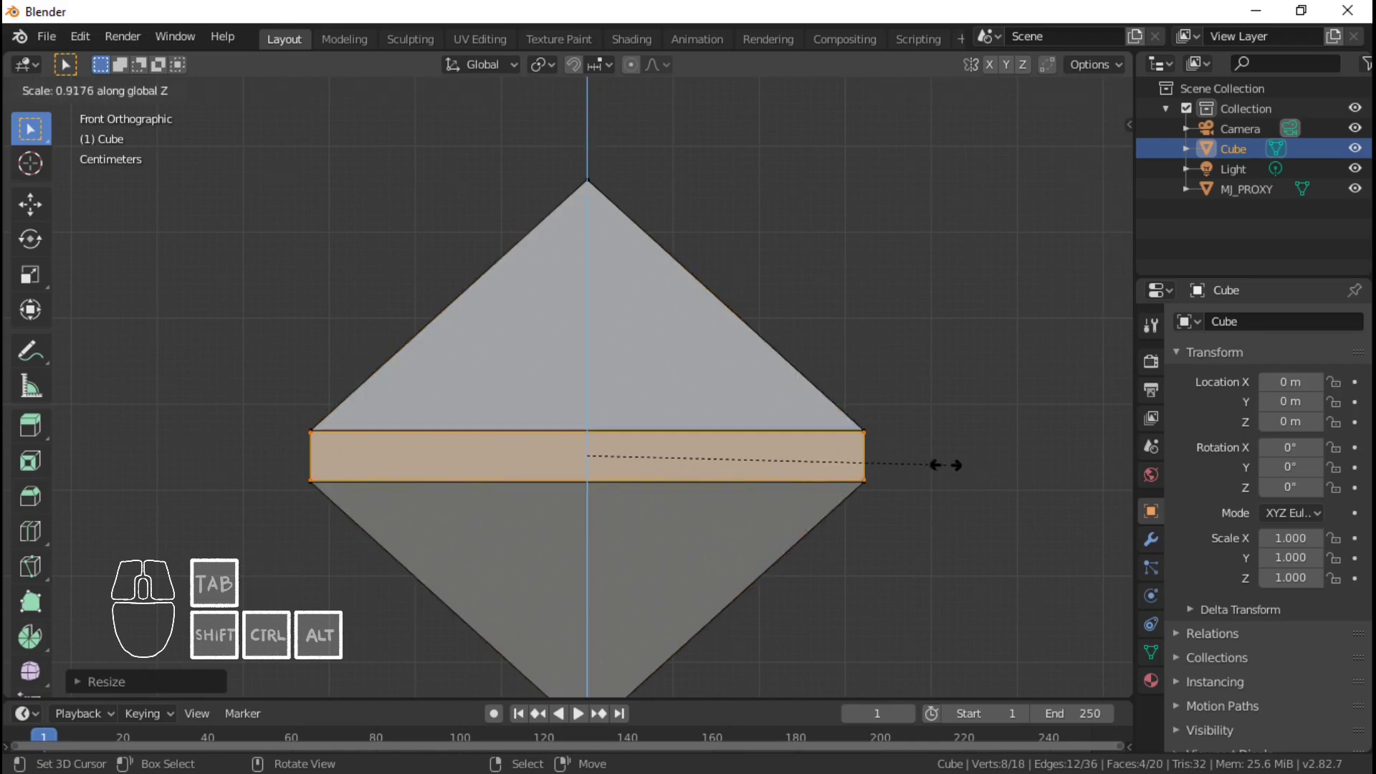
left_click(804, 465)
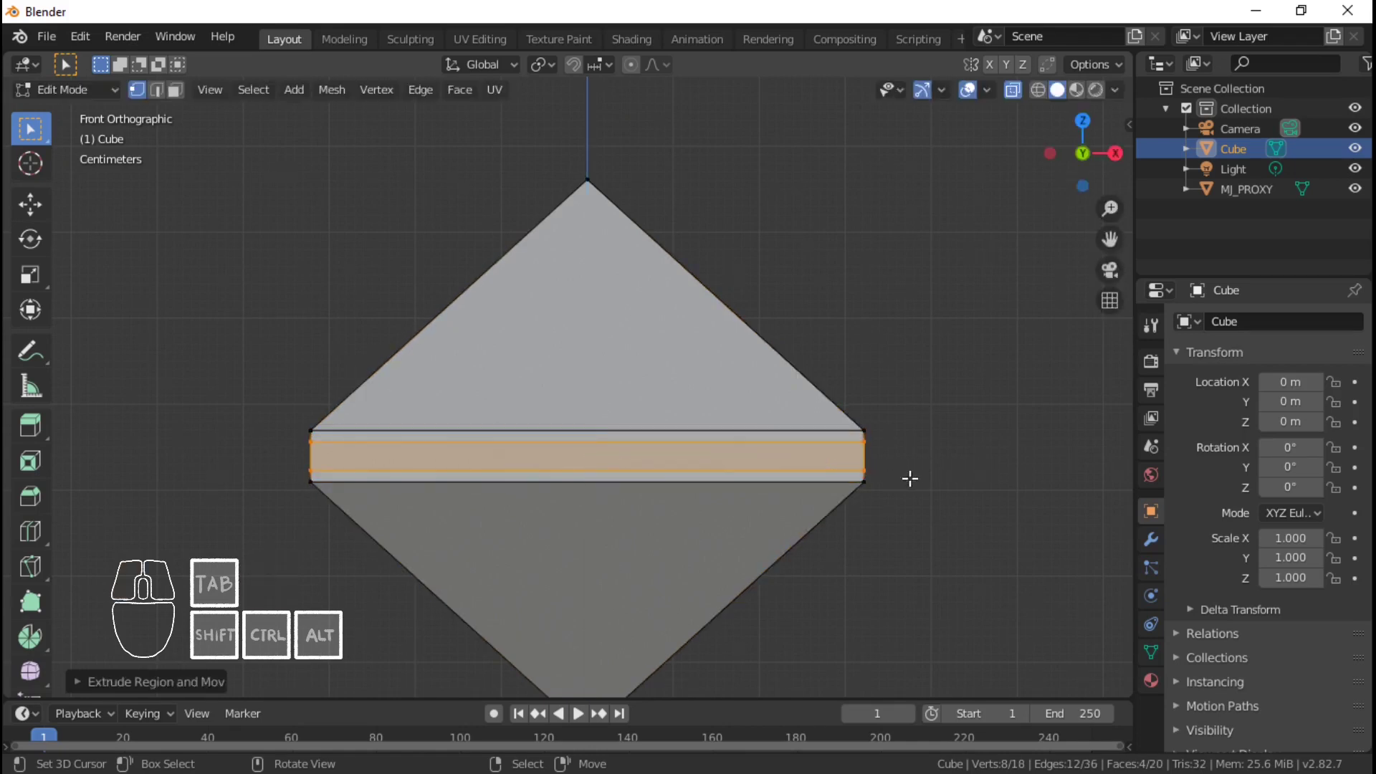
- Extrude the inner strip again and scale it inward to about 0.94, excluding Z, to cut a groove around the diamond
key("e")
key("s")
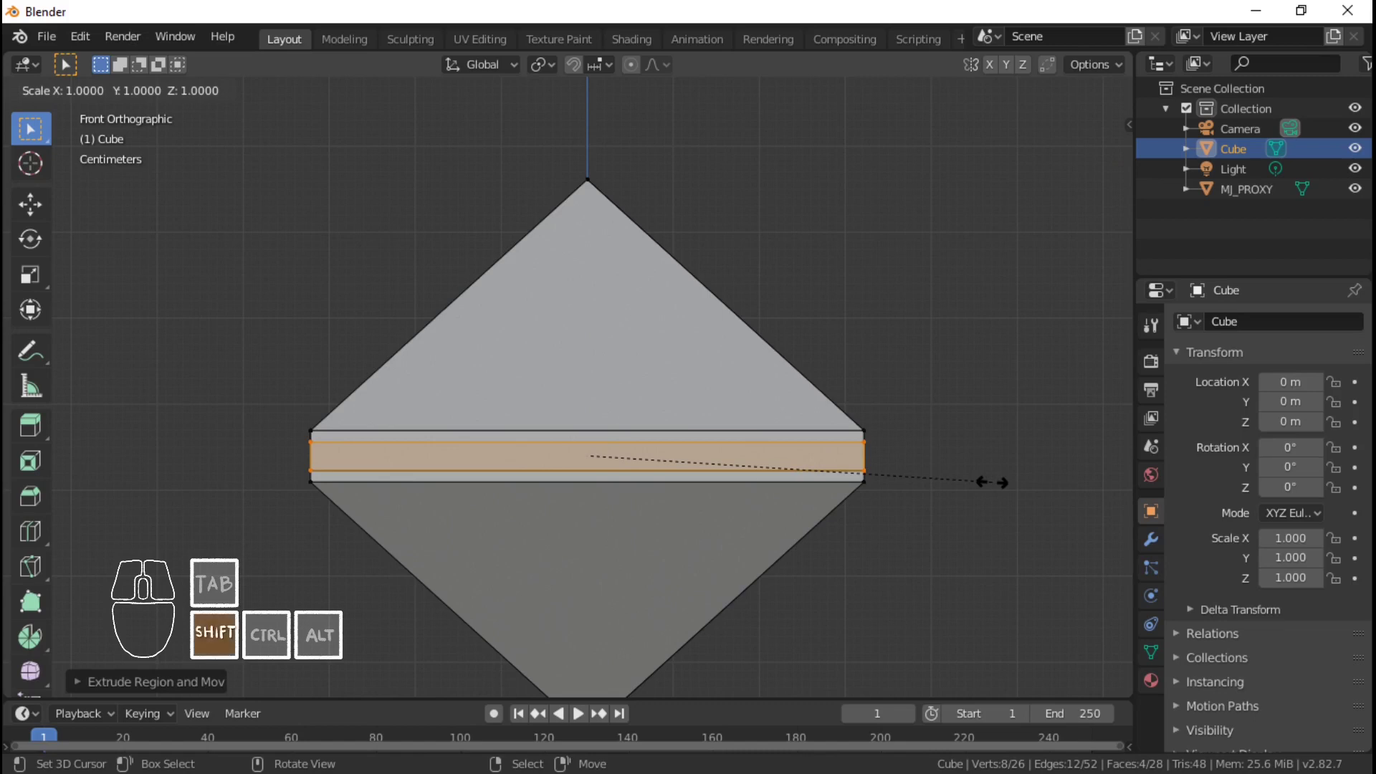
key("shift+z")
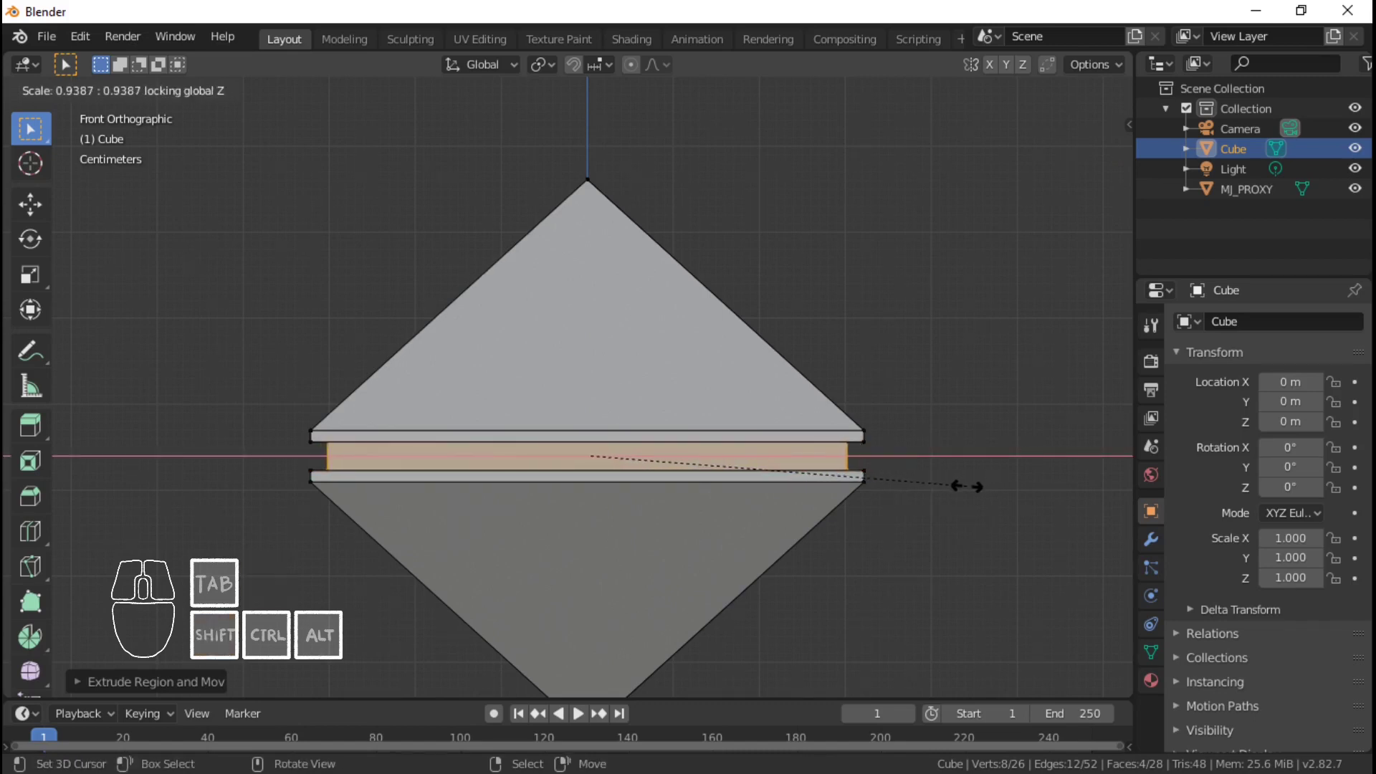
left_click(971, 487)
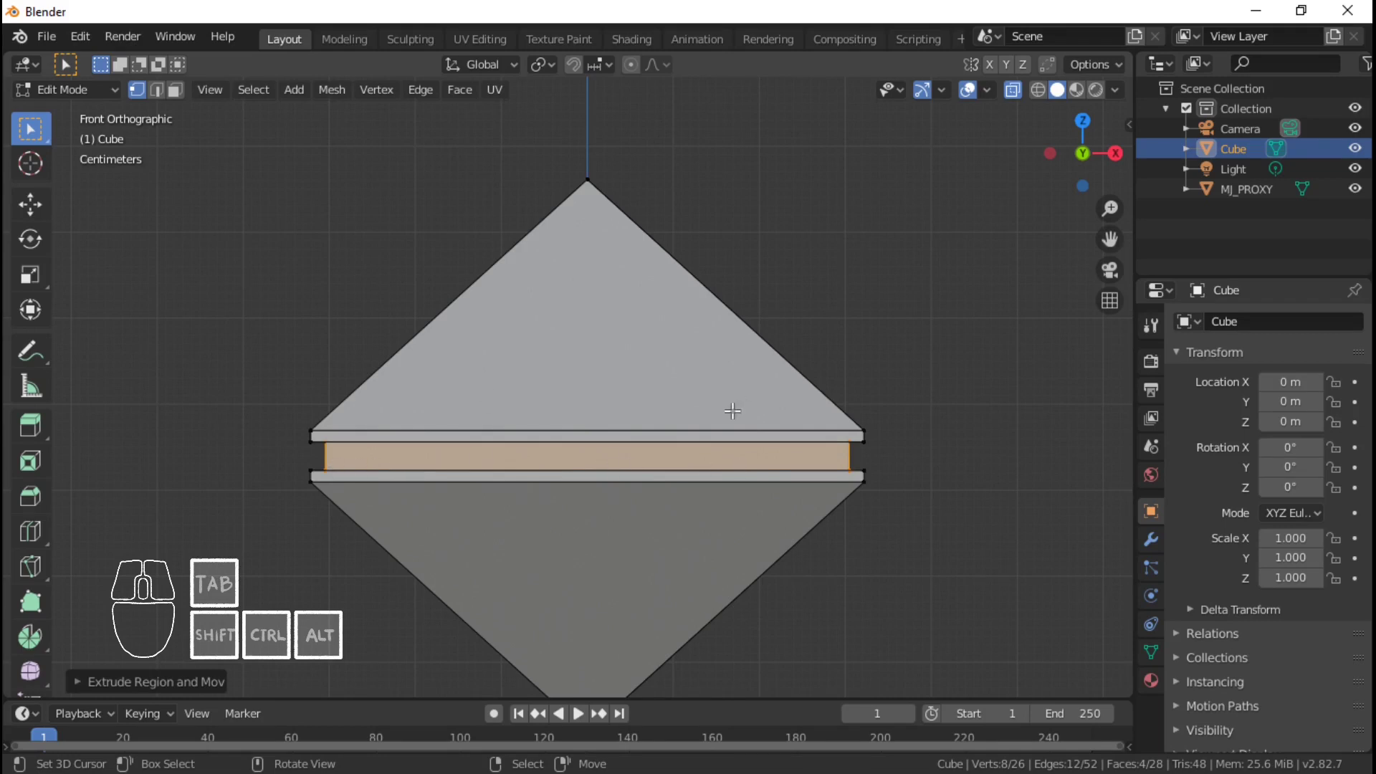
- Return to Object Mode and examine the groove and the diamond's proportions from several angles and beside MJ_PROXY
middle_click_drag(732, 410, 451, 464)
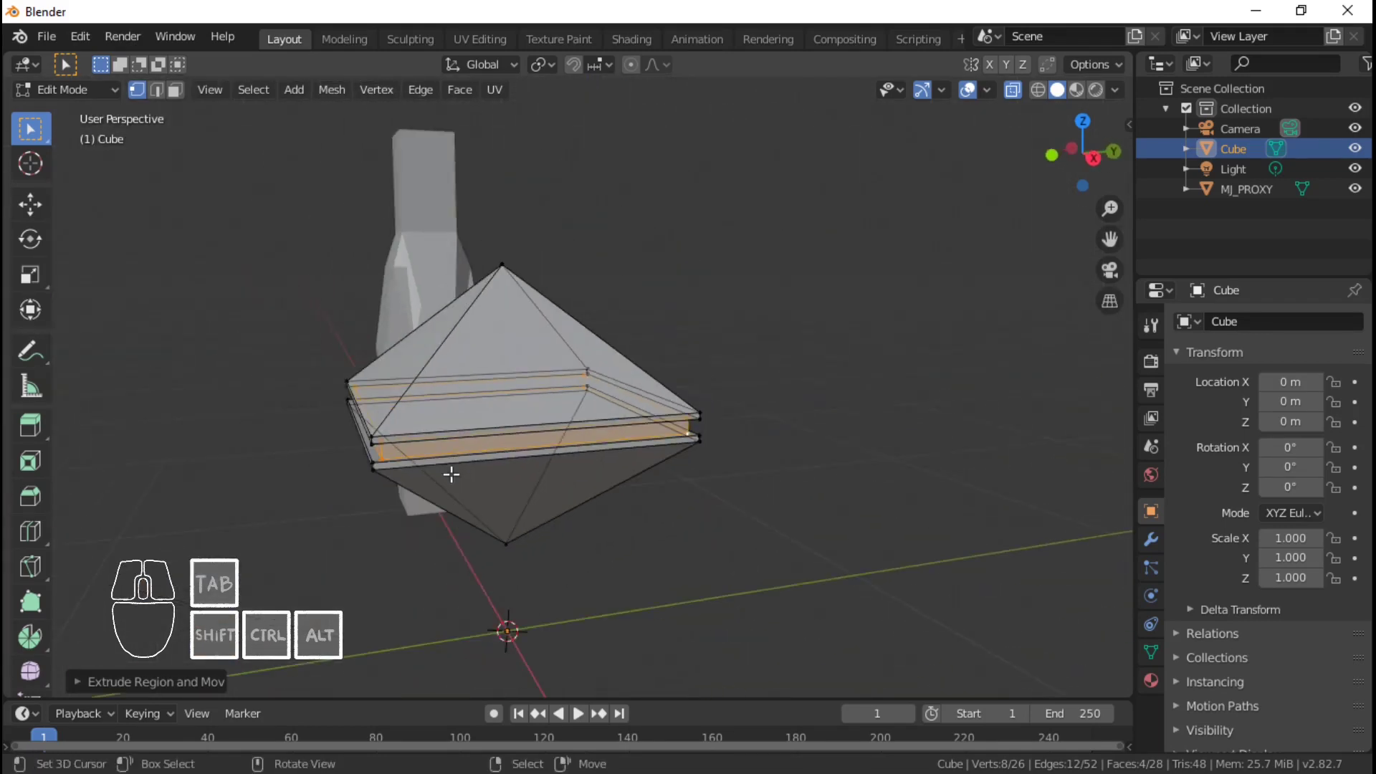
key("KP_1")
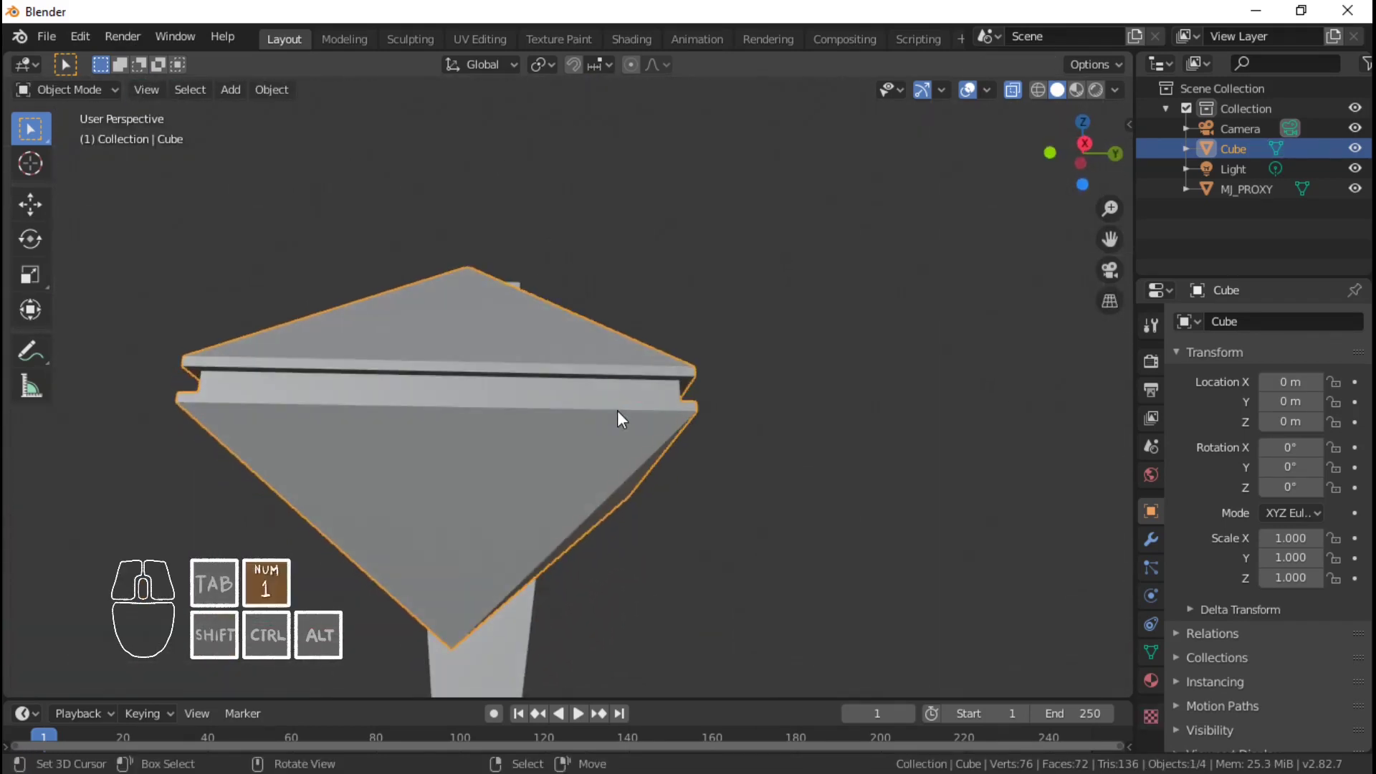
key("KP_1")
key("Tab")
middle_click_drag(636, 382, 563, 430, "shift")
scroll(564, 390, "down", 4)
key("Tab")
key("KP_1")
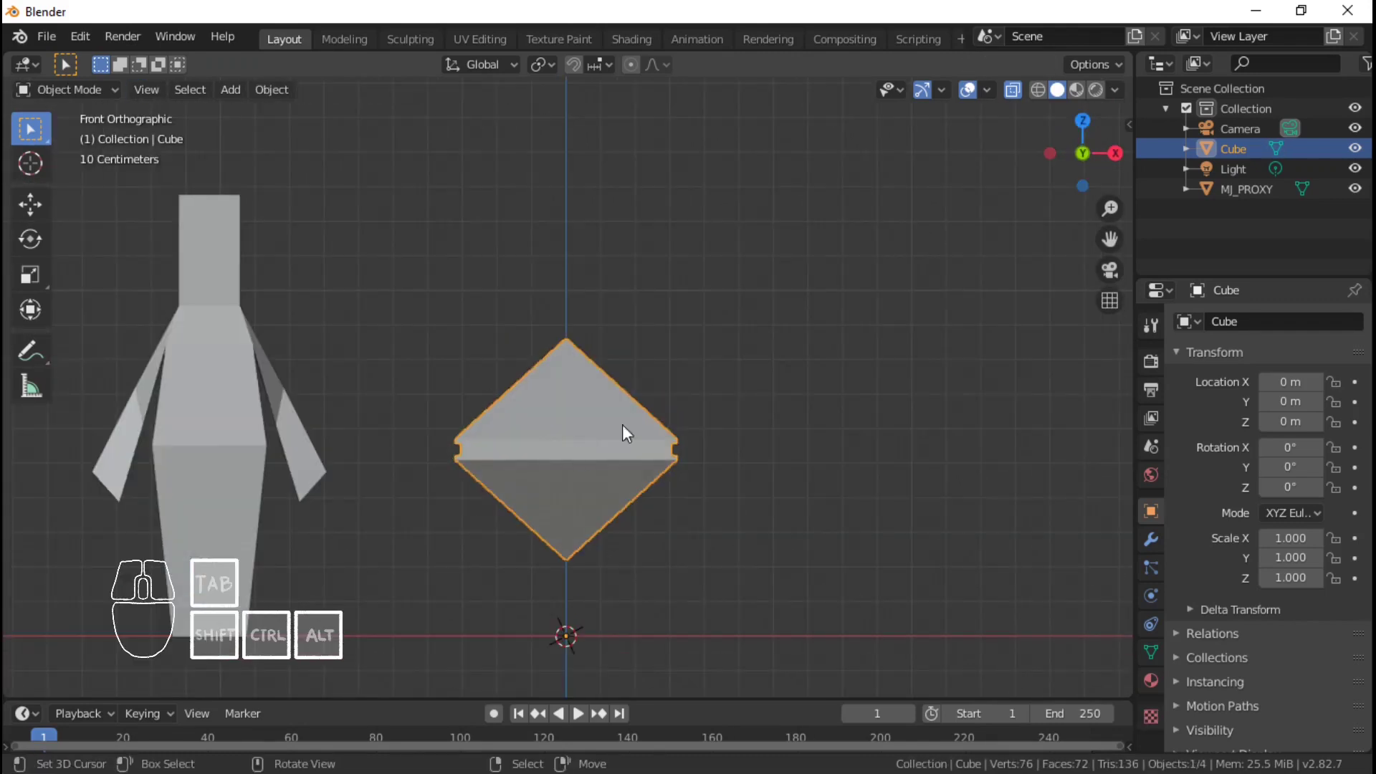
scroll(624, 427, "up", 2)
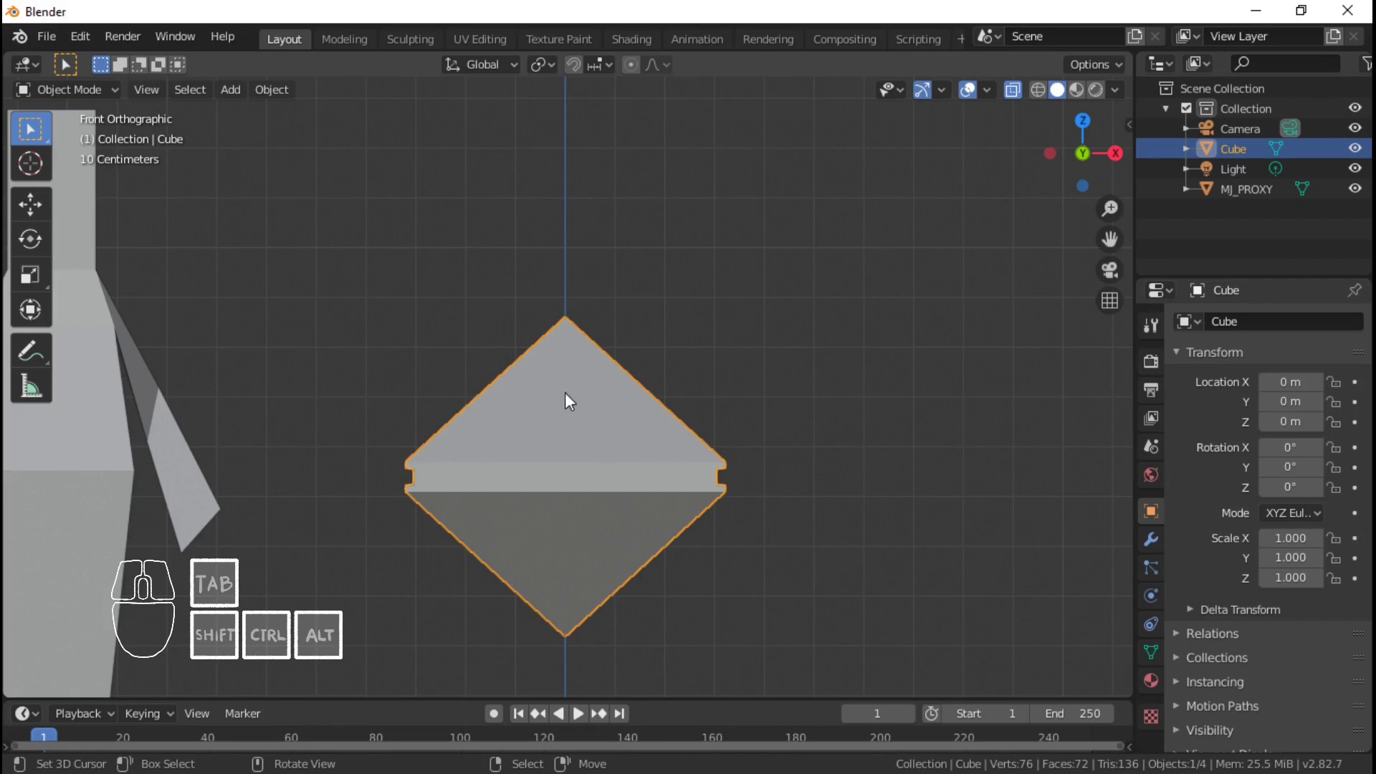
scroll(592, 470, "down", 4, "shift")
scroll(556, 482, "down", 2)
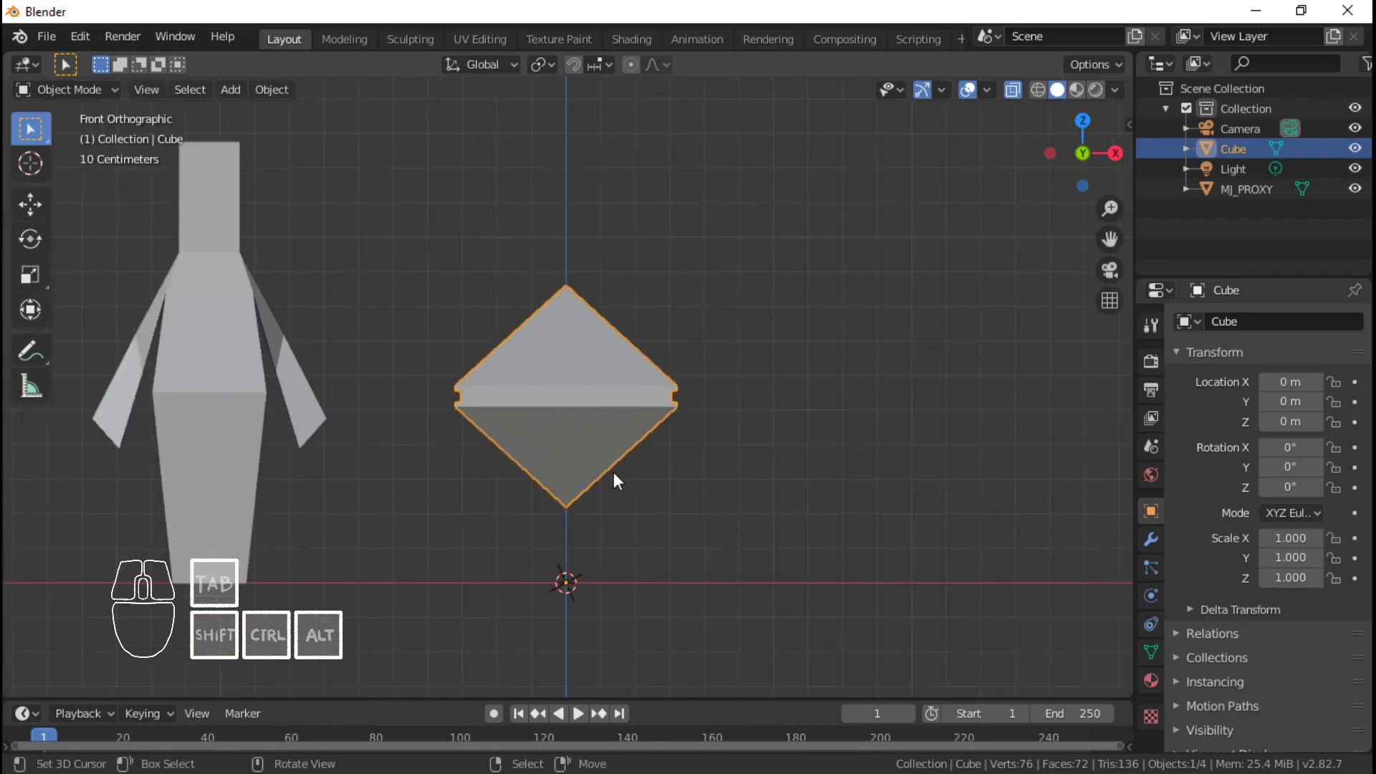
middle_click_drag(613, 477, 463, 462)
key("KP_1")
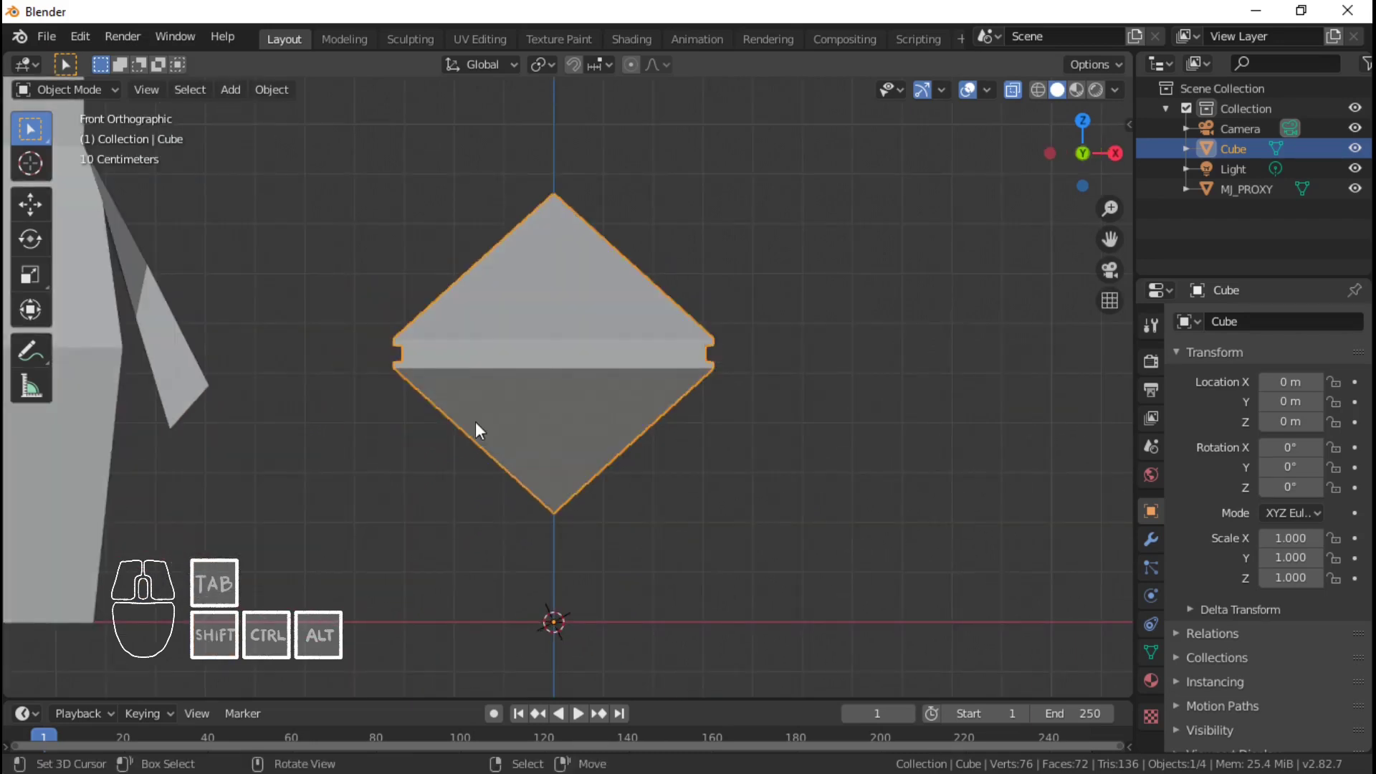
scroll(664, 476, "up", 1)
middle_click_drag(664, 476, 484, 483)
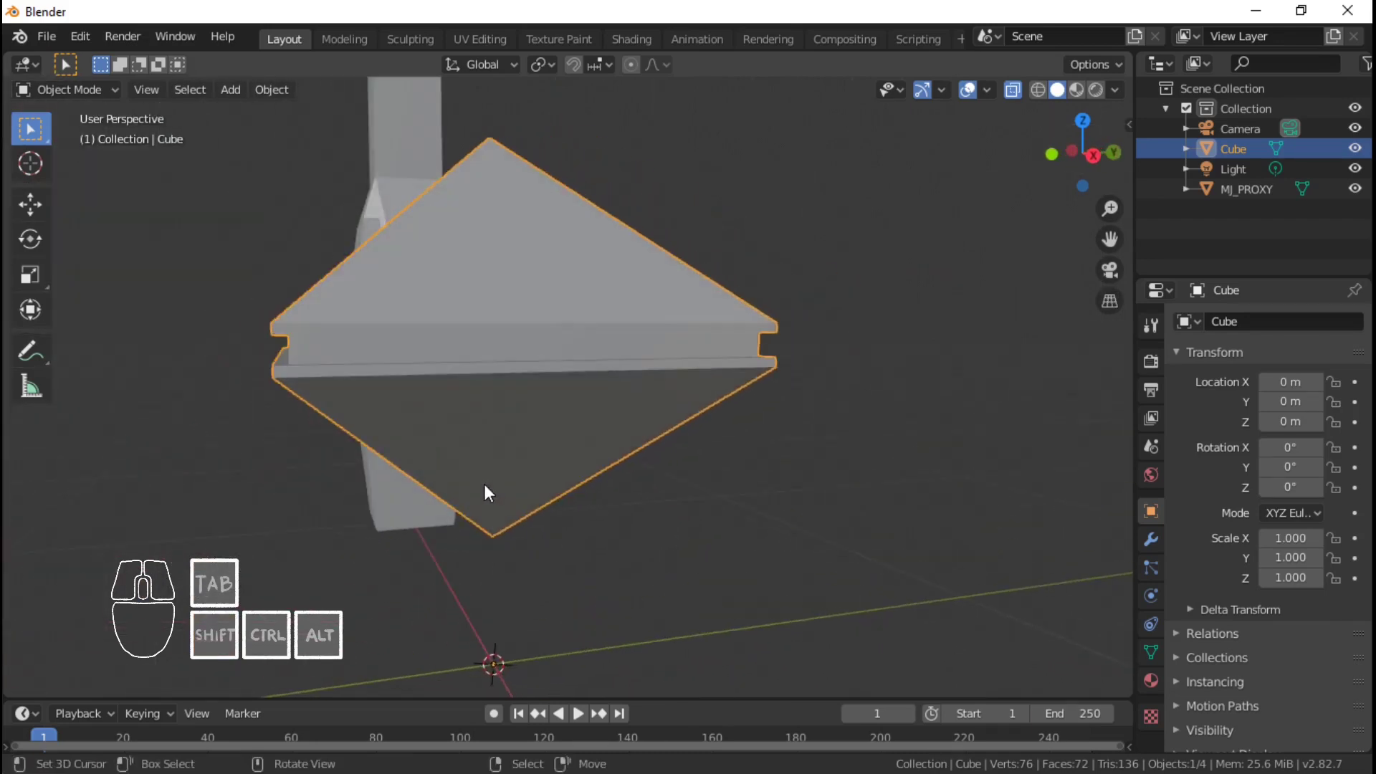
key("KP_3")
key("KP_1")
middle_click_drag(627, 405, 619, 432, "shift")
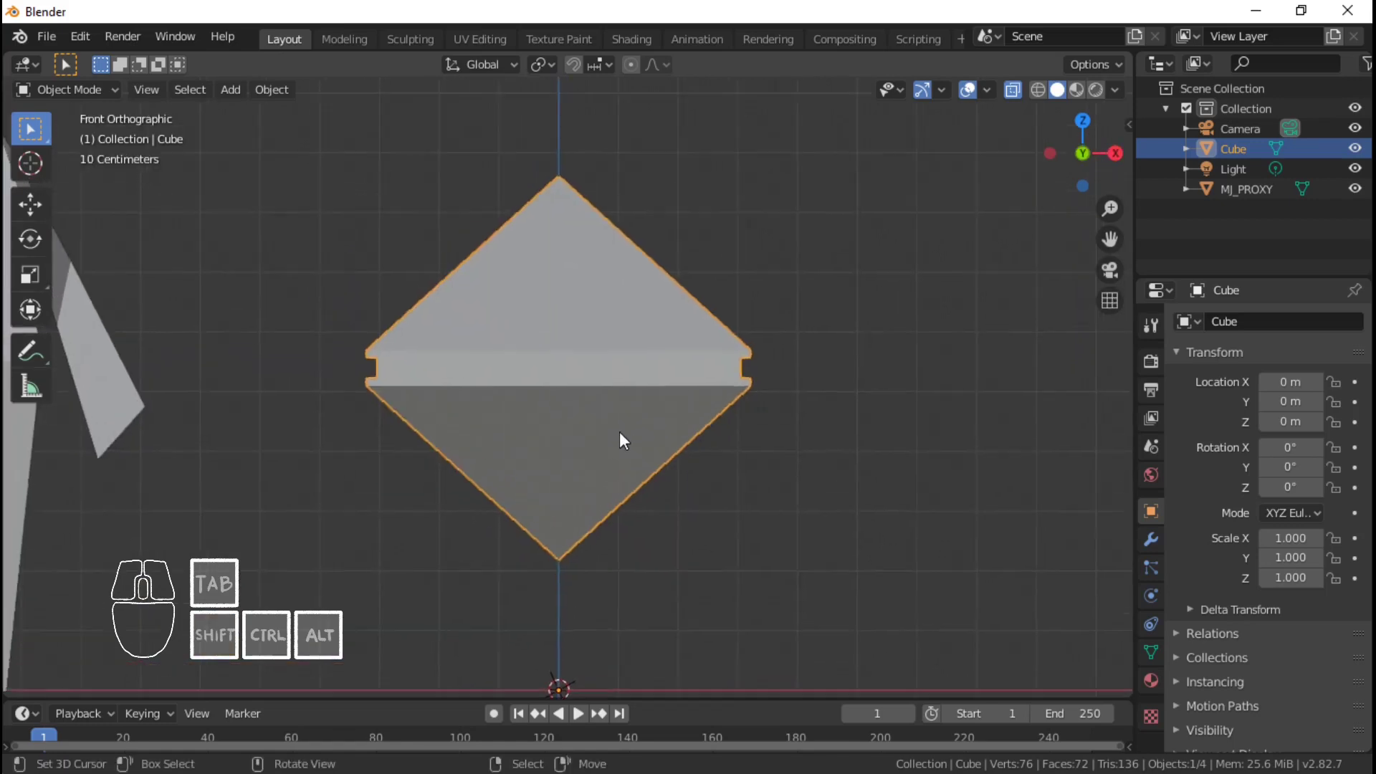
scroll(619, 430, "down", 2)
scroll(741, 479, "up", 2)
middle_click_drag(740, 479, 699, 416, "shift")
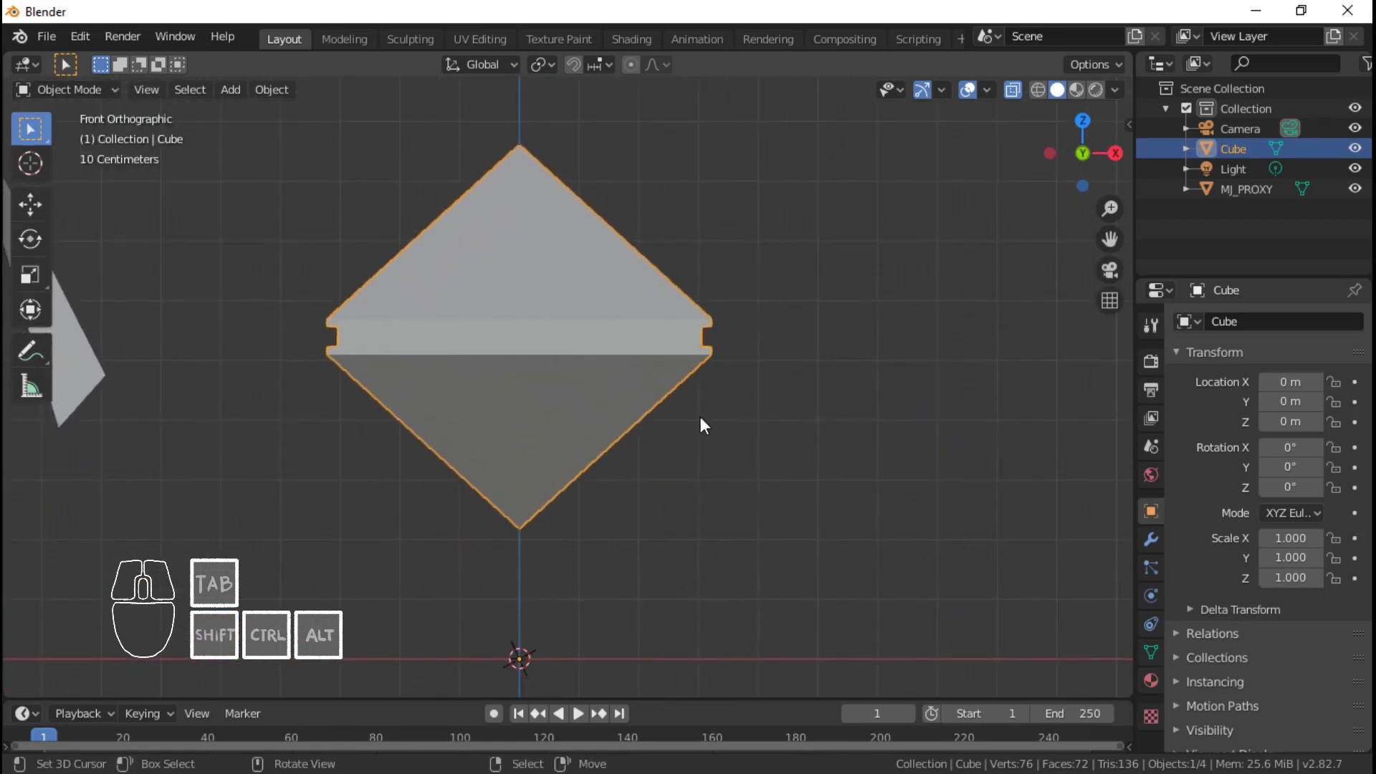
- Add a Subdivision Surface modifier to the diamond and set its shading to smooth
left_click(1152, 538)
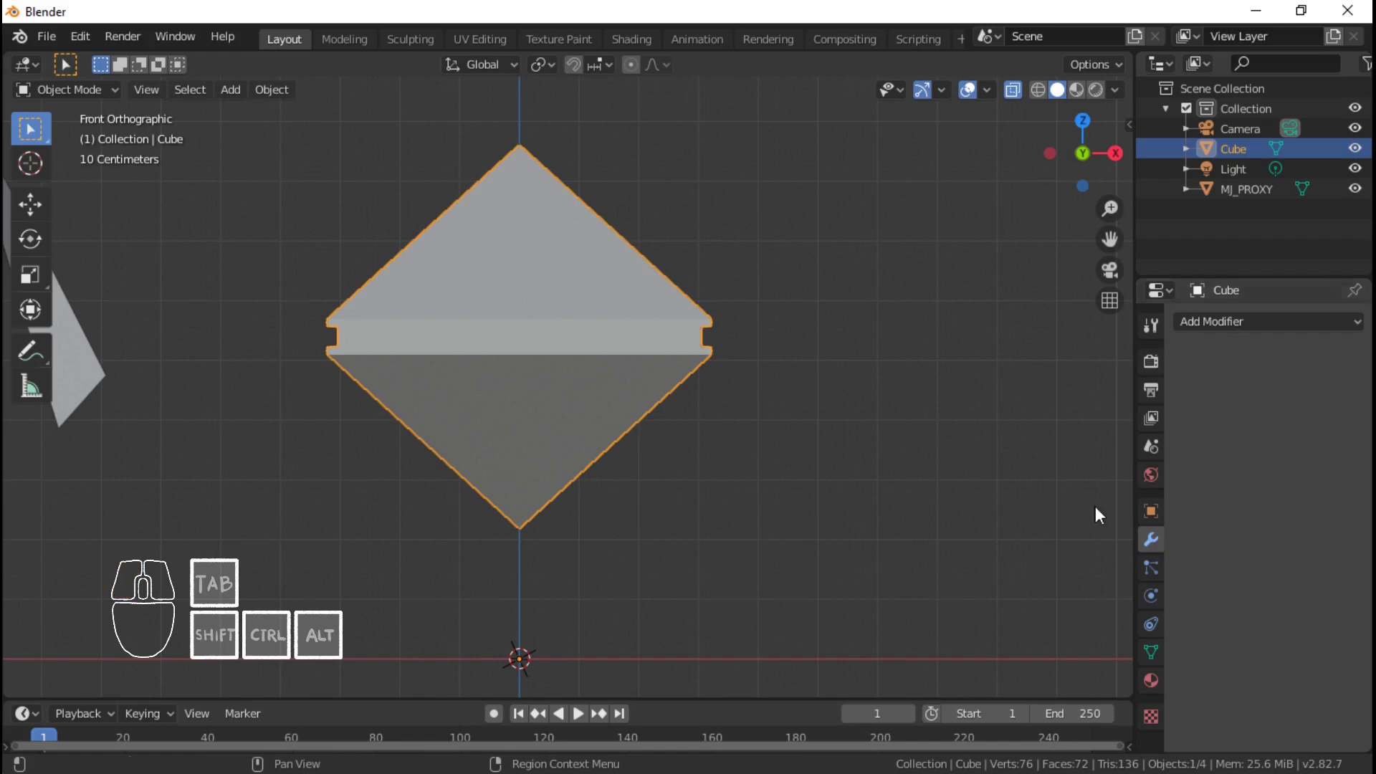
middle_click_drag(709, 351, 617, 372)
key("KP_1")
scroll(620, 462, "up", 4)
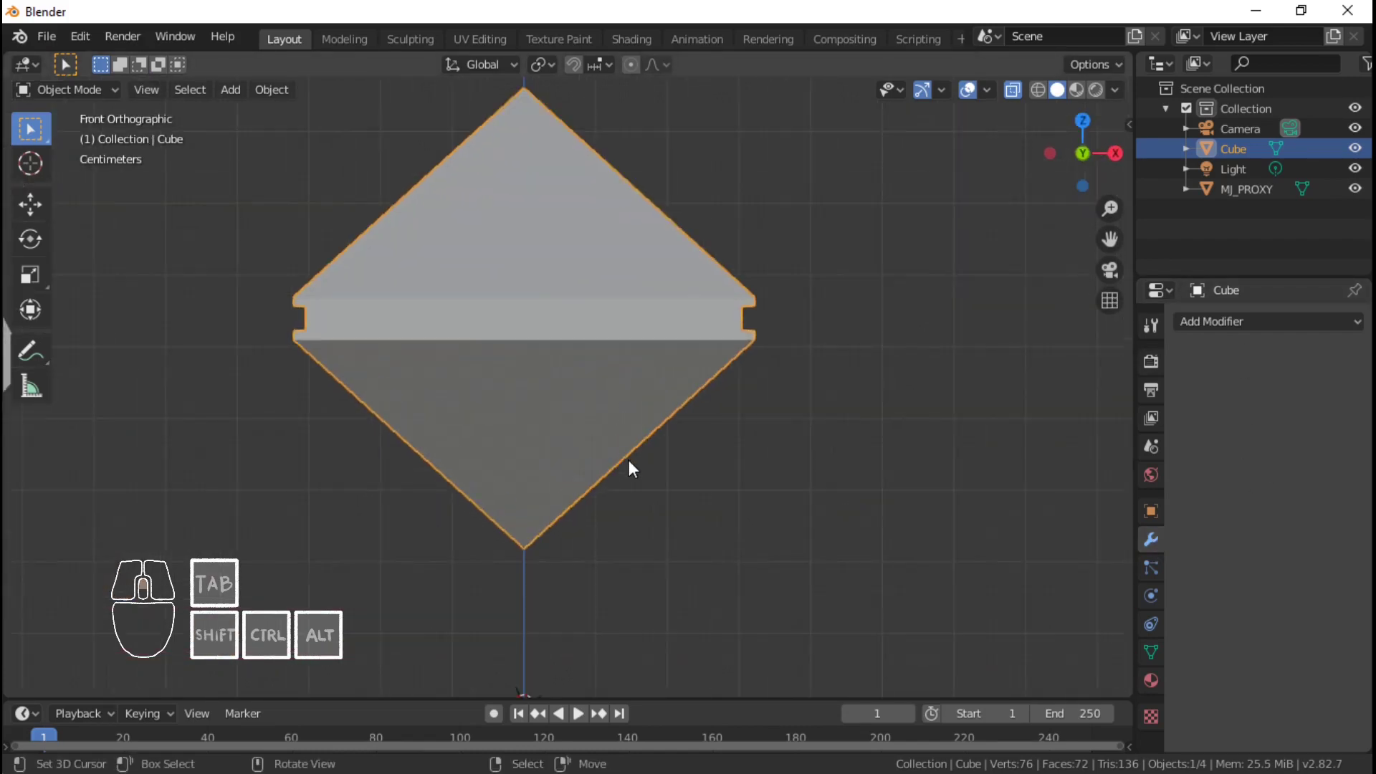
scroll(556, 414, "down", 3)
middle_click_drag(575, 322, 544, 381, "shift")
key("Tab")
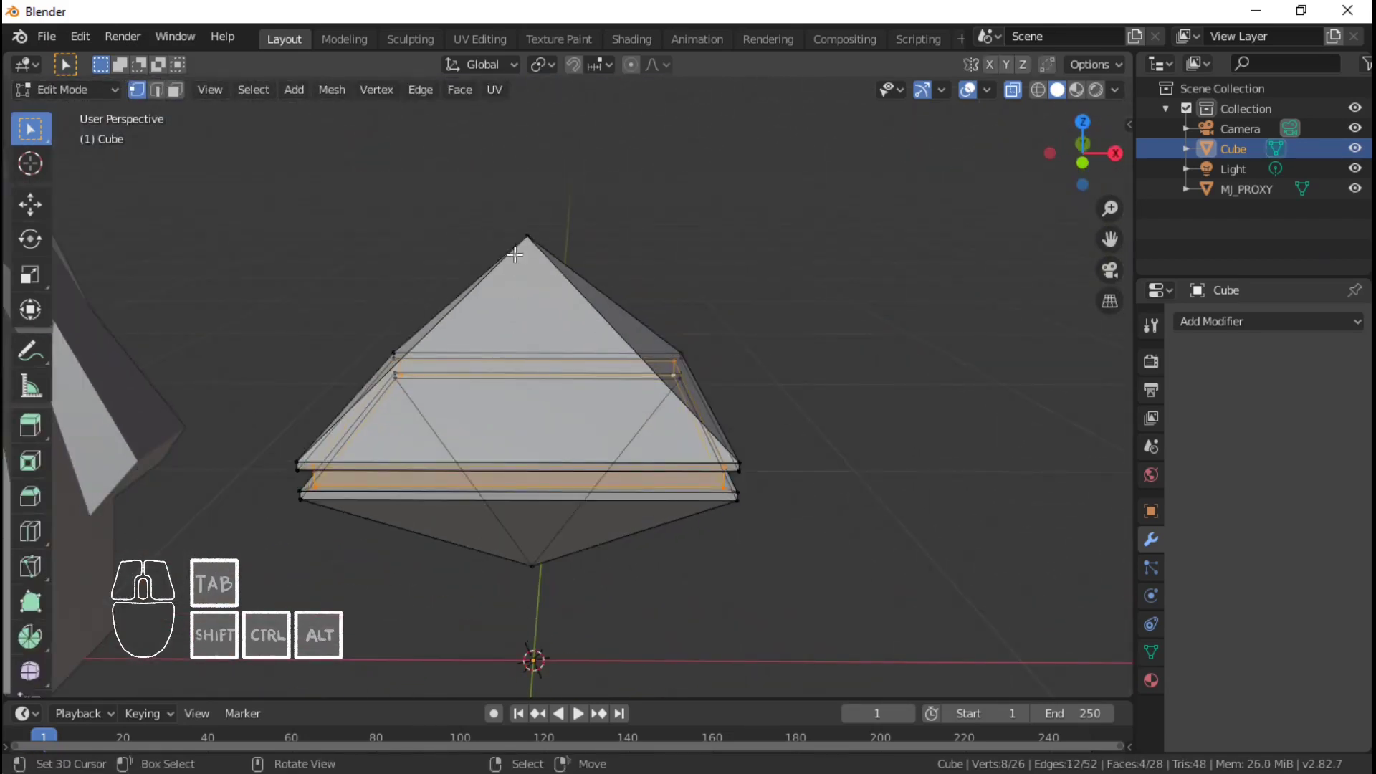
key("Tab")
key("KP_1")
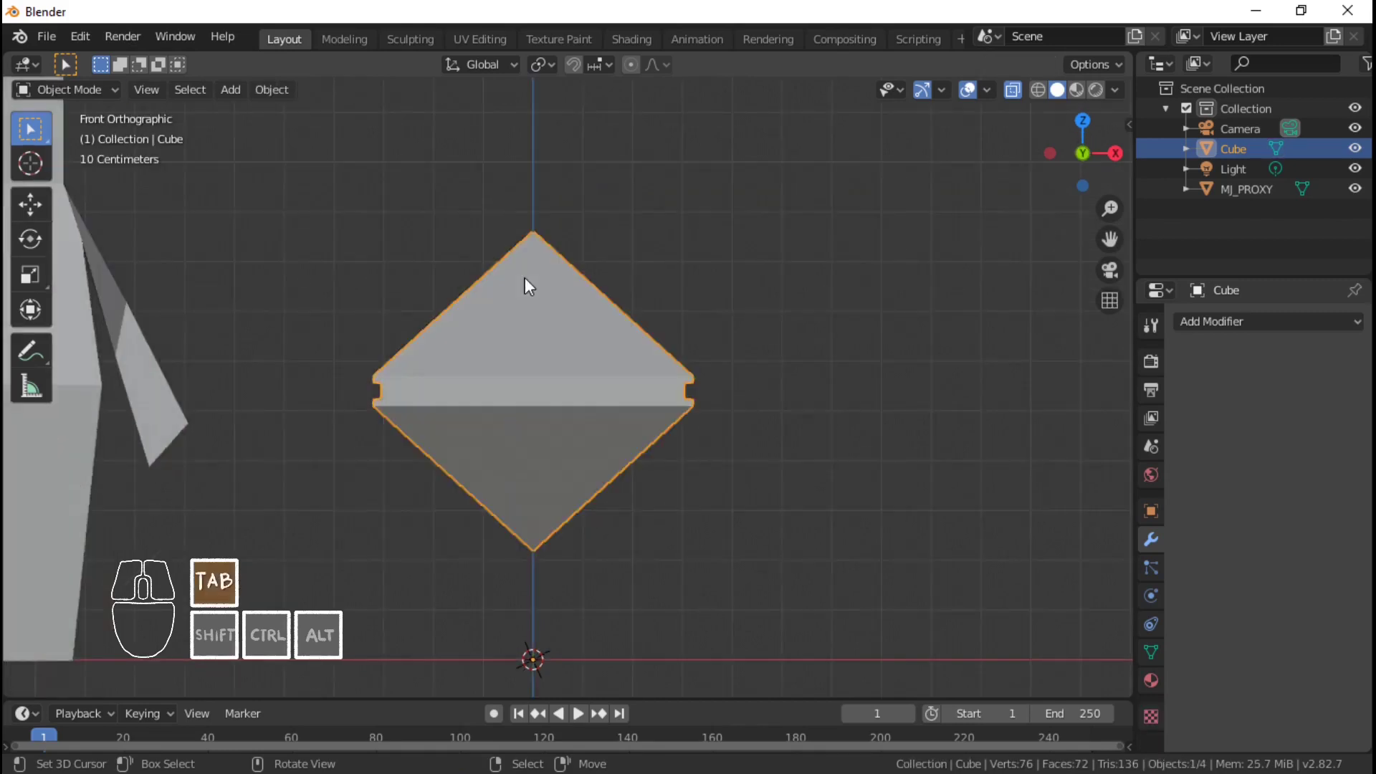
left_click(1307, 321)
left_click(989, 655)
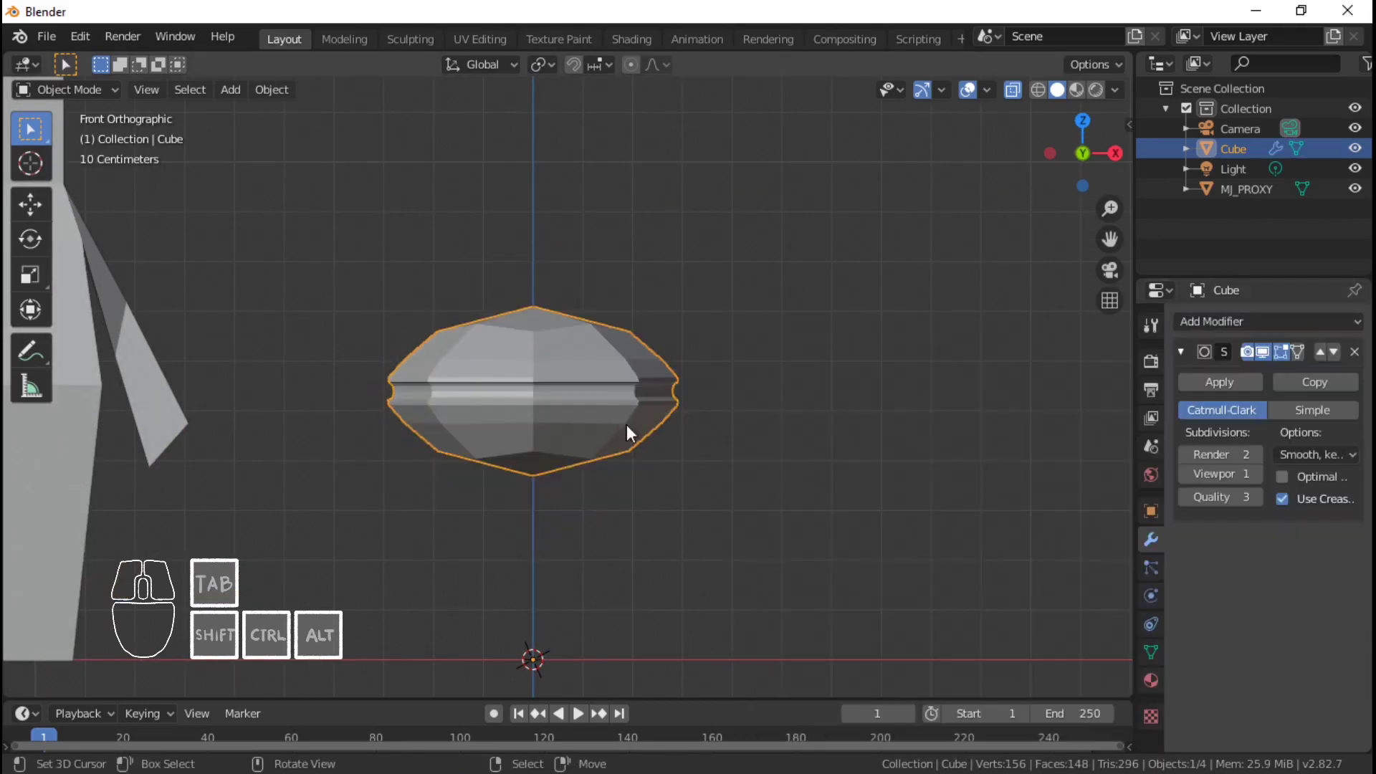
key("w")
left_click(754, 392)
- Try the modifier's Simple subdivision type and switch back to Catmull-Clark
scroll(674, 397, "up", 5)
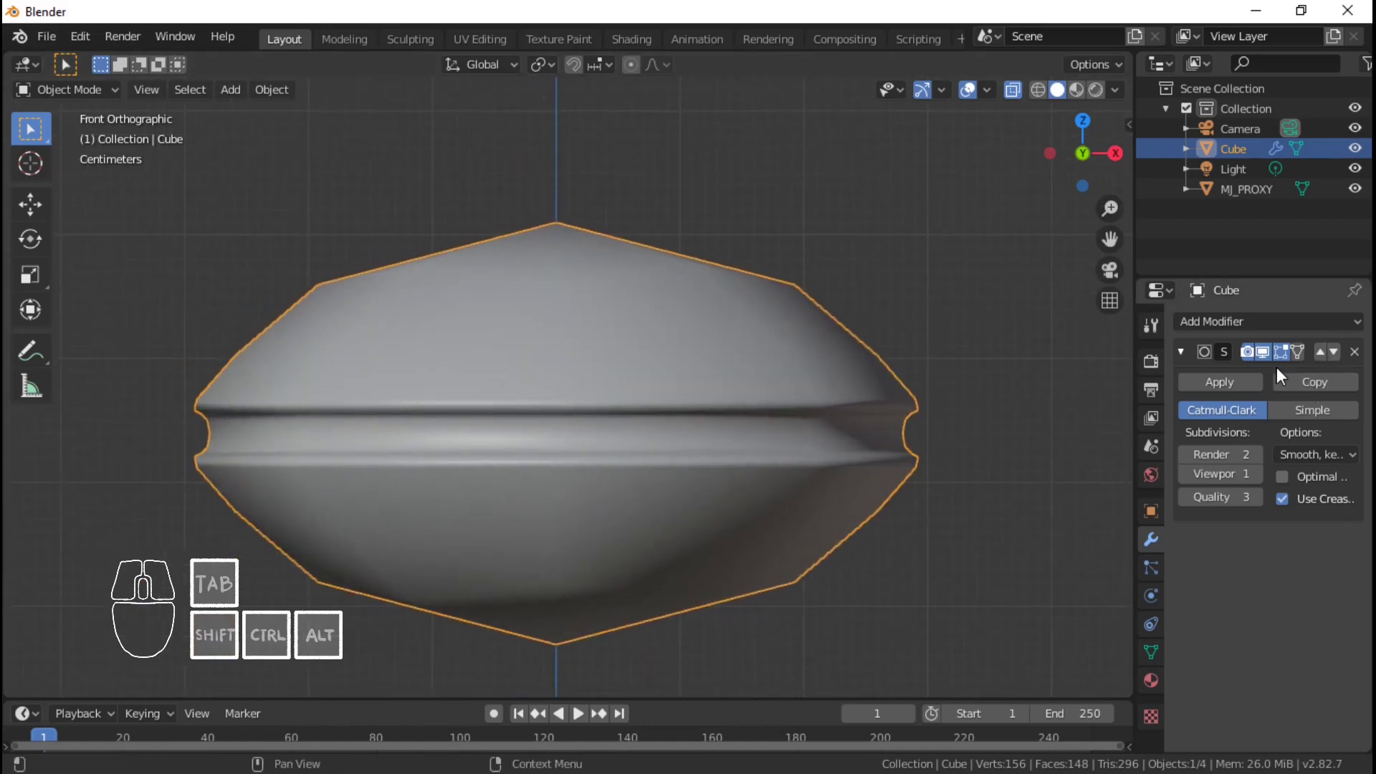
left_click(1294, 412)
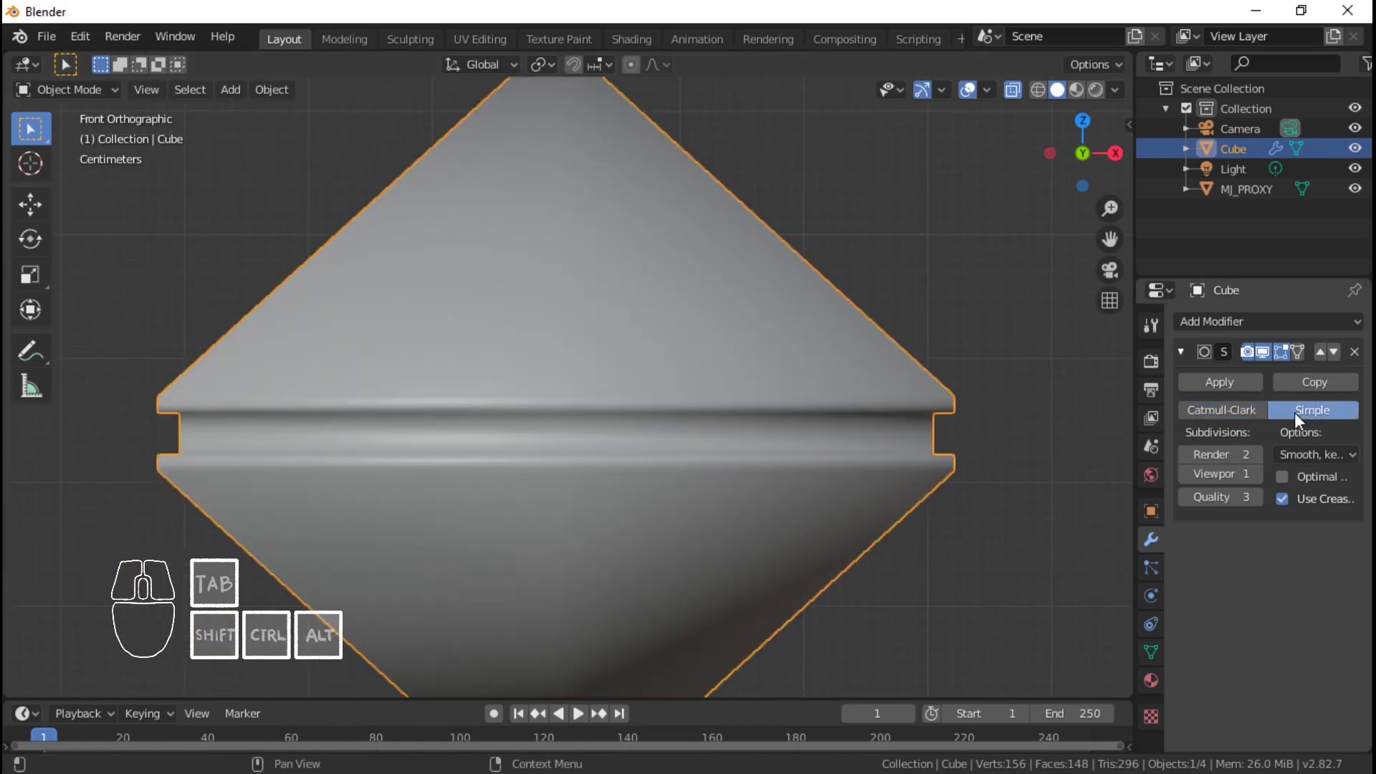
left_click(1224, 405)
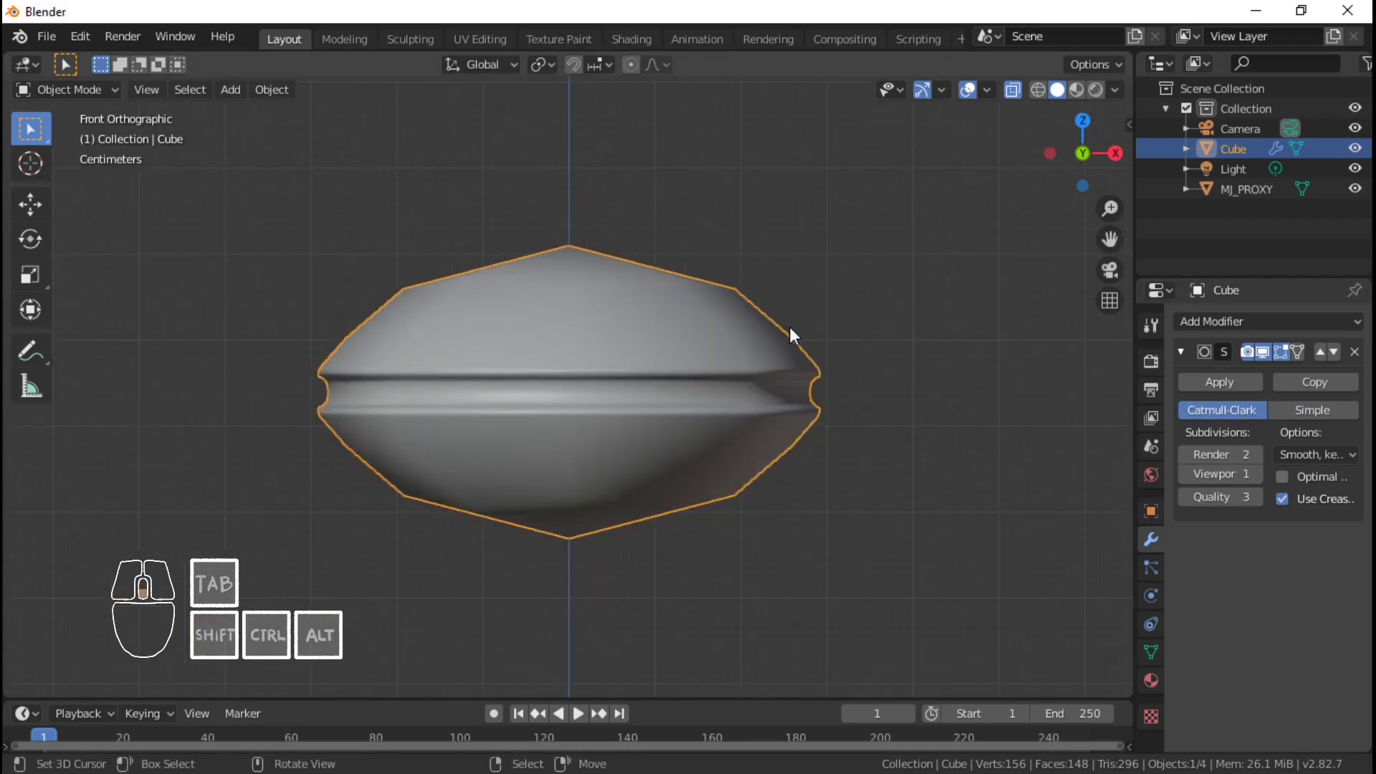
- In Edit Mode, rip the top edge loop of the upper rim and move it slightly upward to open a gap
key("Tab")
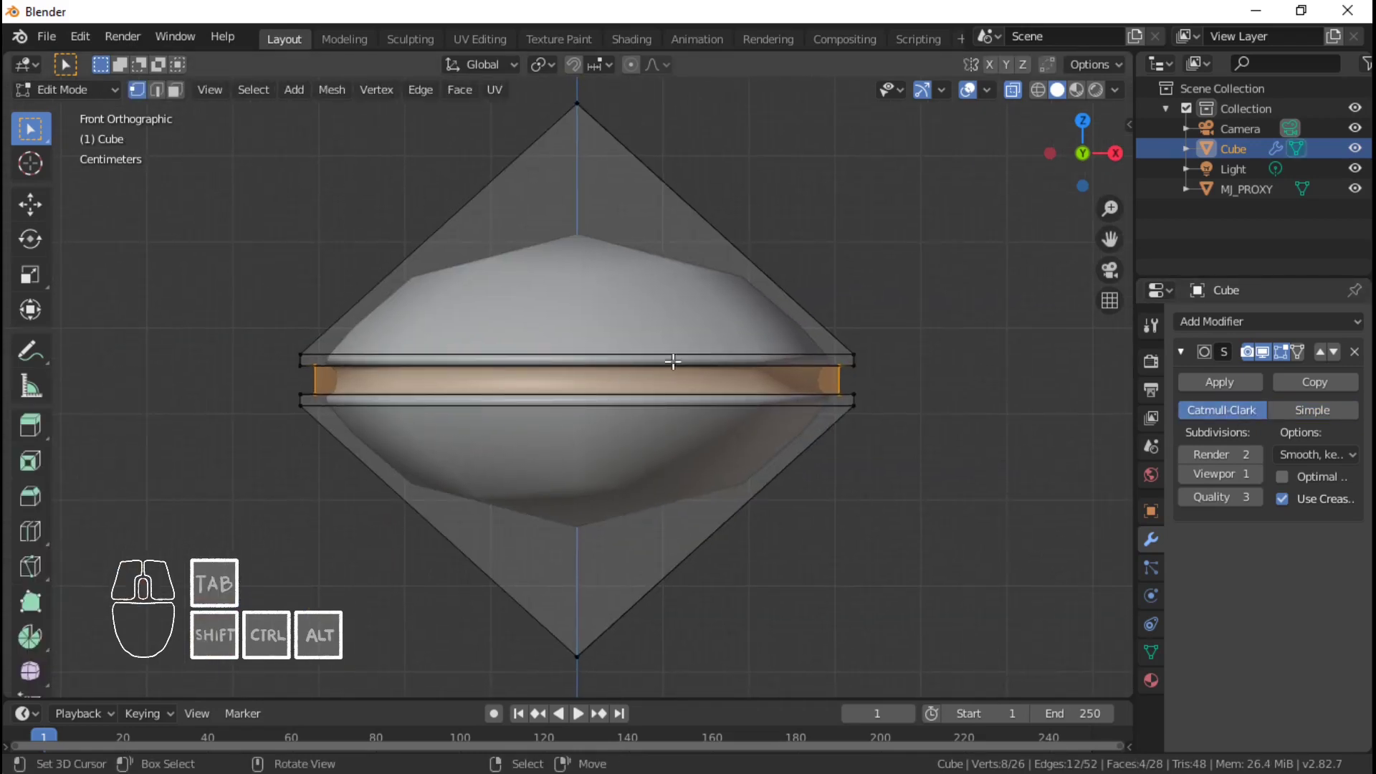
left_click(818, 353, "alt")
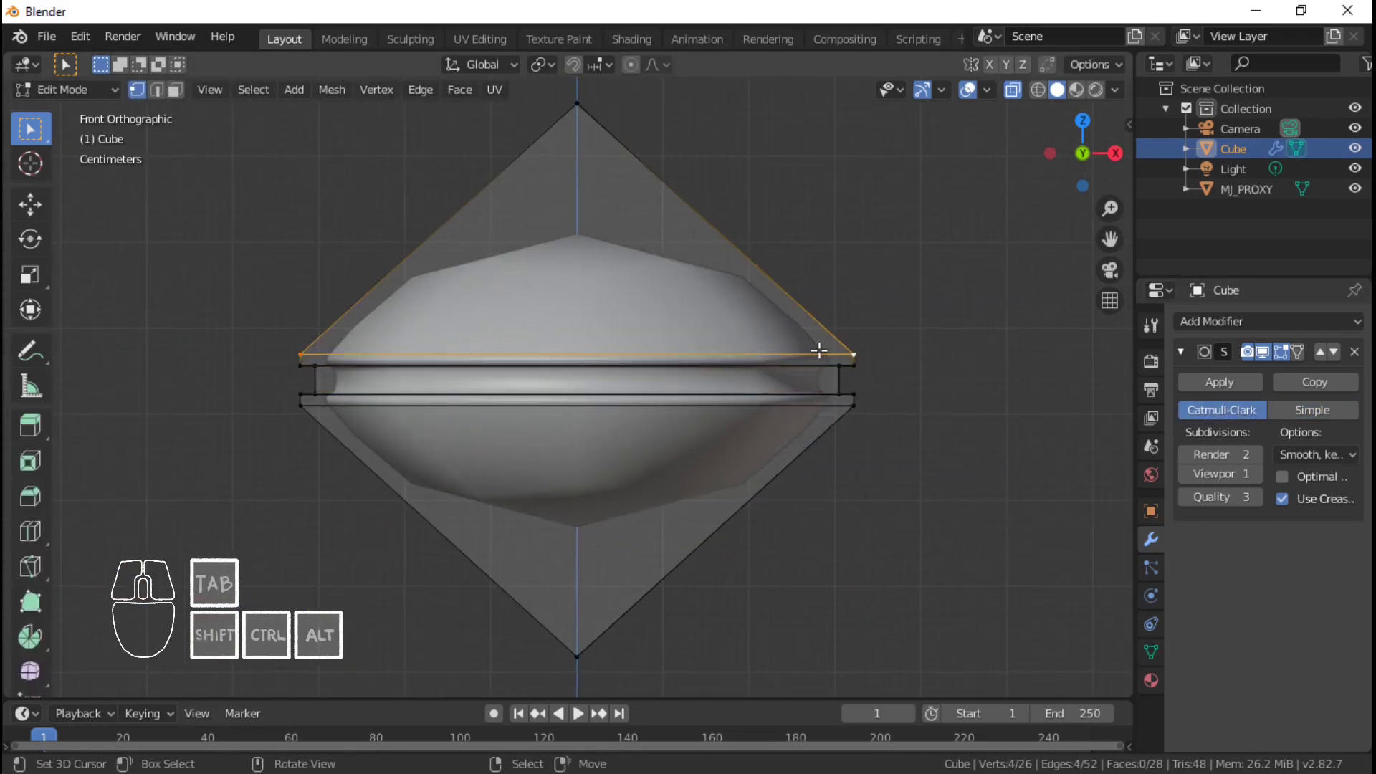
key("e")
left_click(856, 356)
scroll(856, 356, "up", 1)
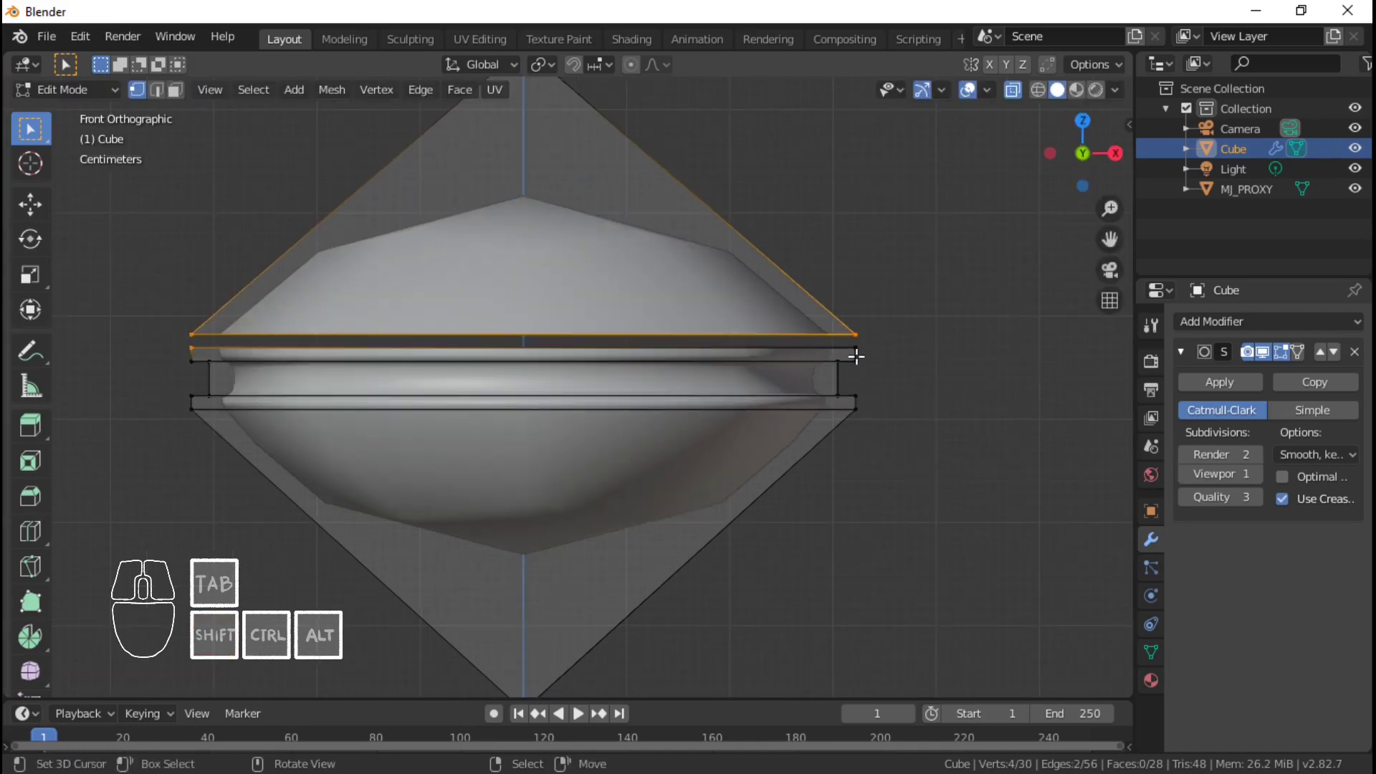
- Starting from the two vertices at one corner of the gap, fill it all around with faces using edge select mode
right_click(857, 356)
right_click(857, 345)
right_click(857, 335, "shift")
middle_click_drag(710, 424, 760, 449)
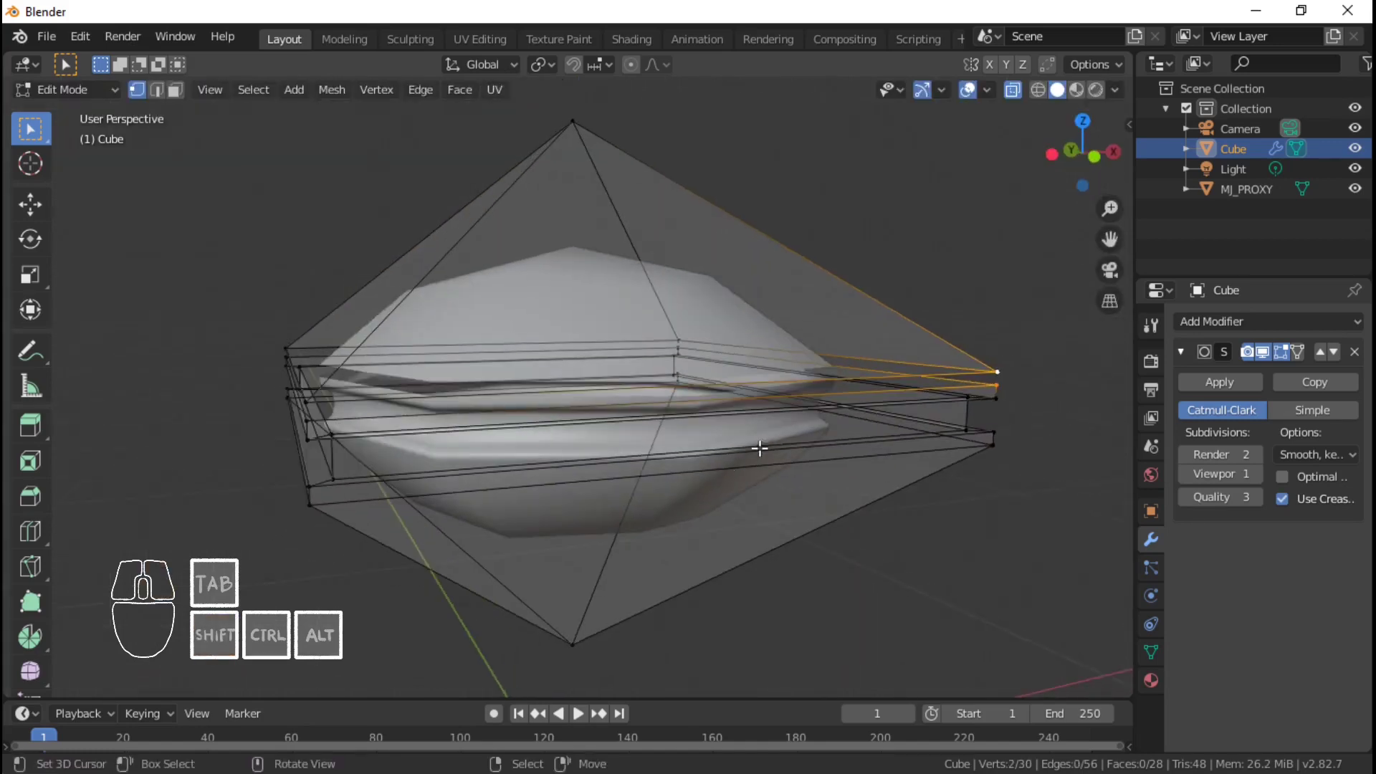
left_click(156, 91)
middle_click_drag(752, 369, 918, 326)
middle_click_drag(759, 426, 688, 442, "shift")
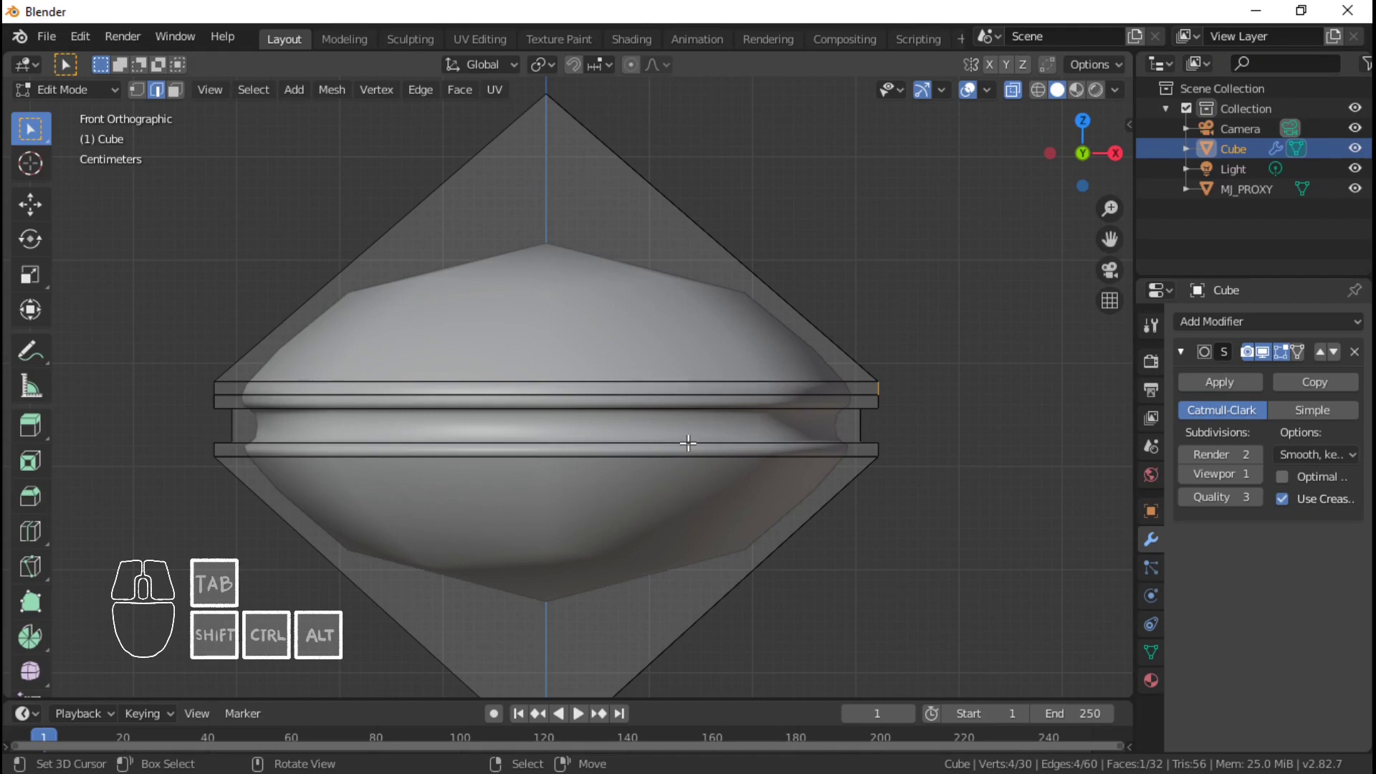
- Slide the edge loop above the upper rim along the sloped faces until it sits just below the top tip
key("1")
scroll(688, 443, "down", 1)
key("ctrl+z")
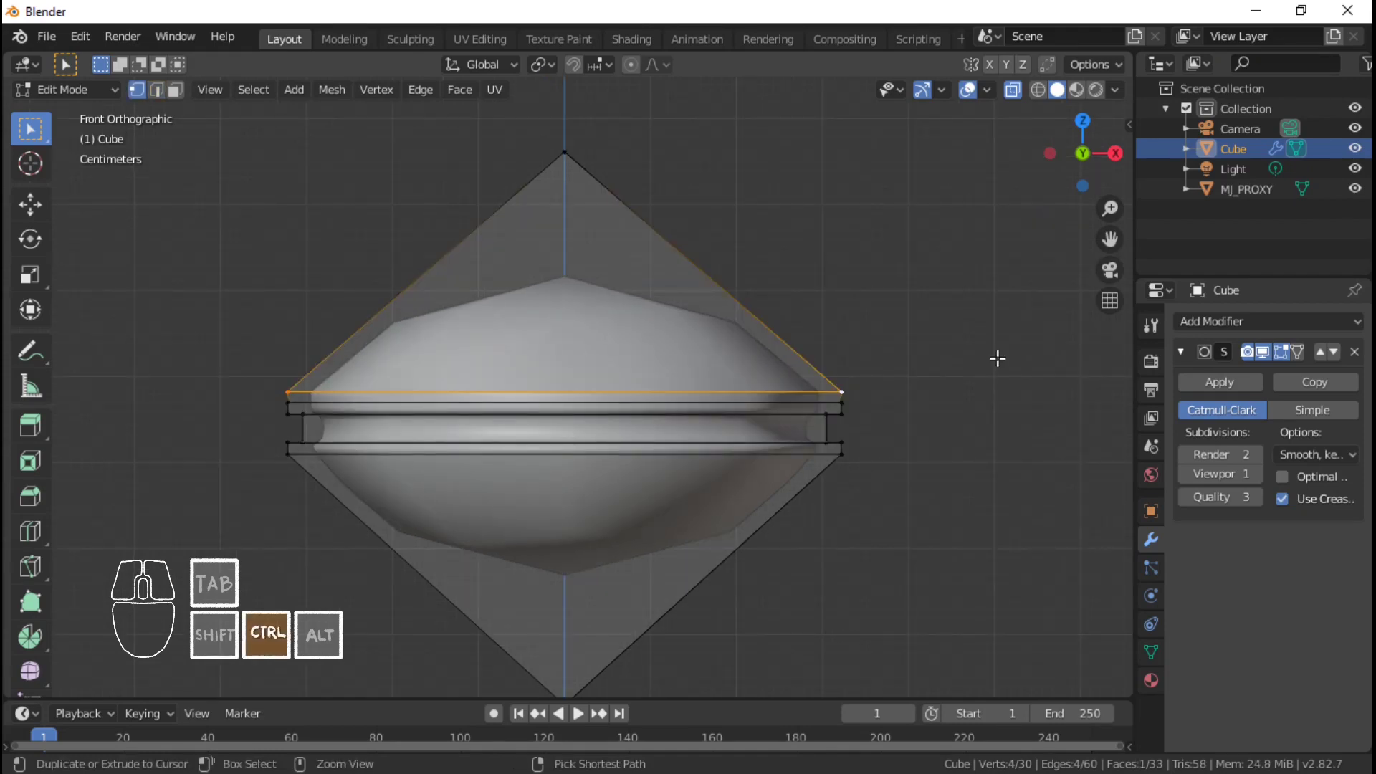
key("g")
key("g")
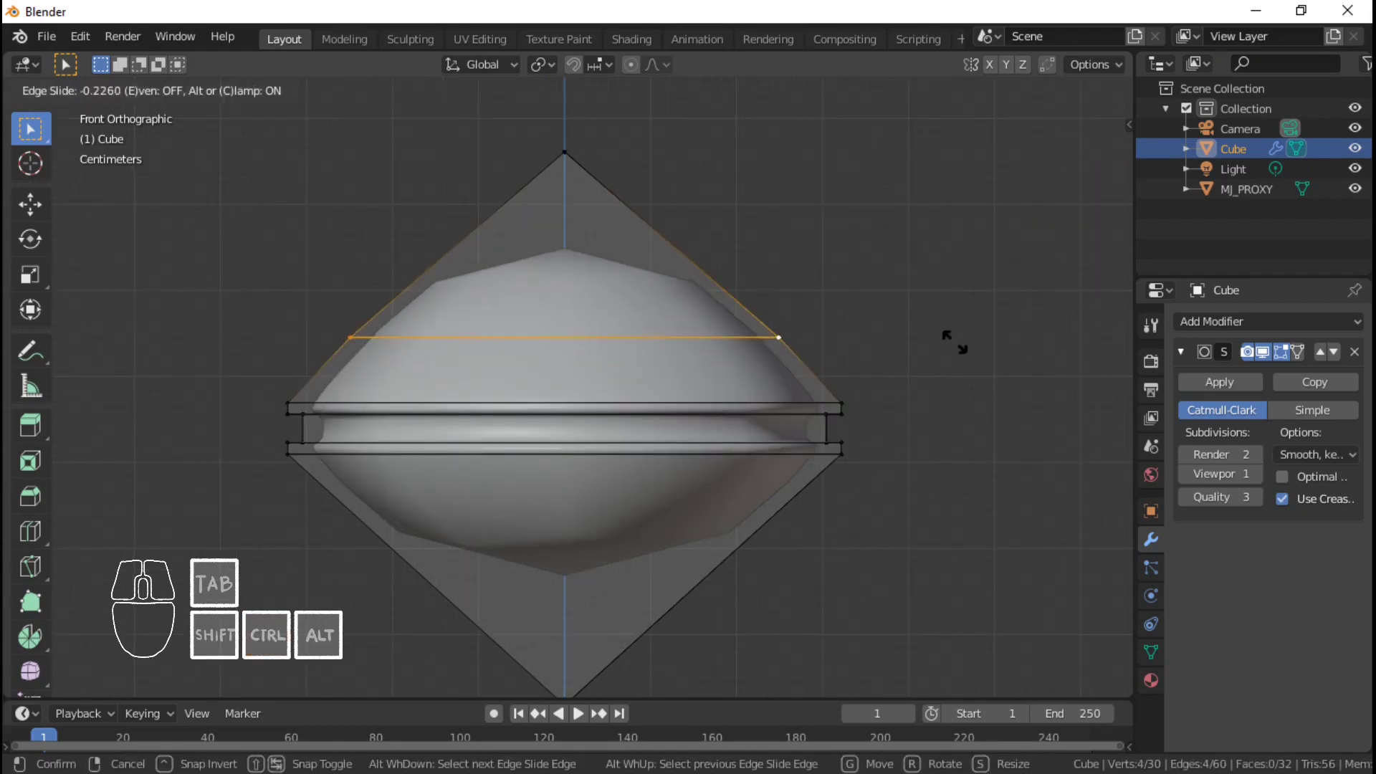
left_click(805, 299)
key("Tab")
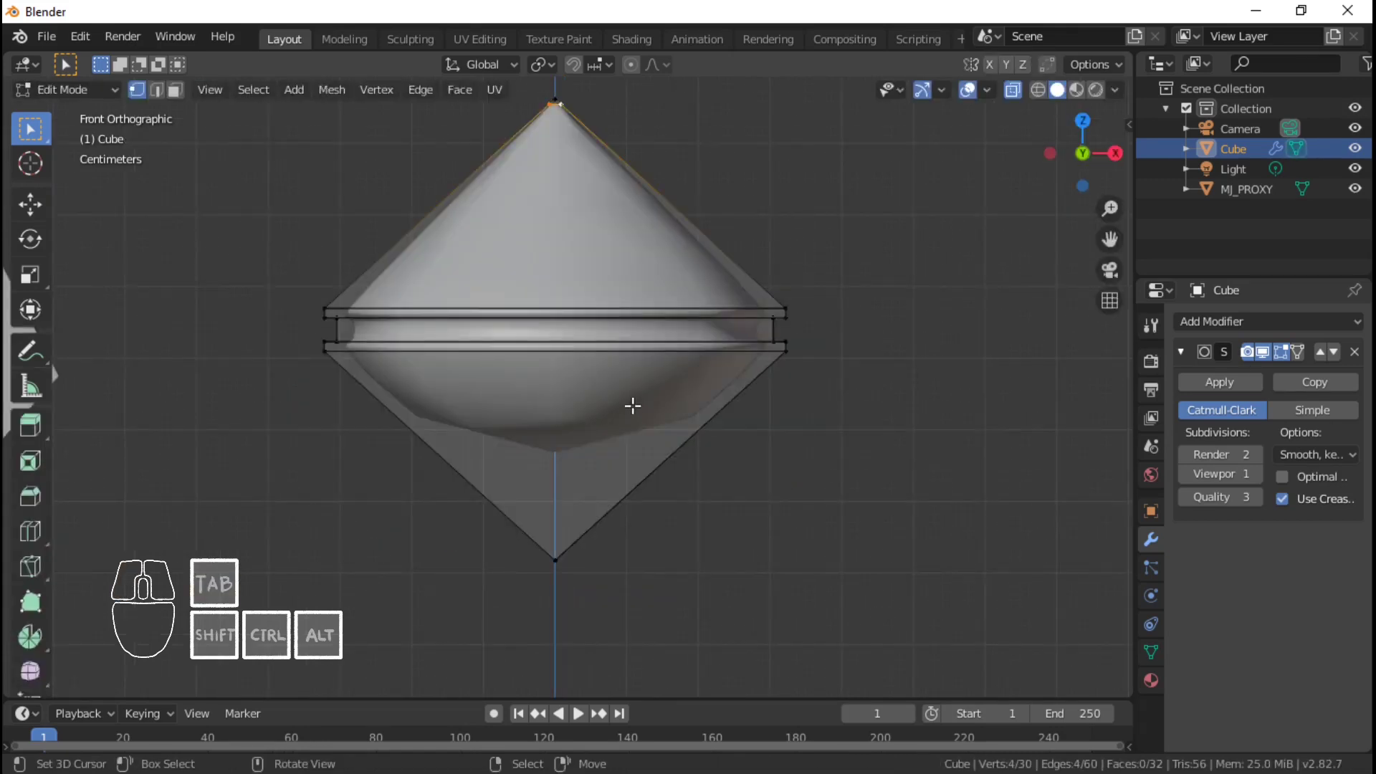
- Rip the bottom edge loop of the lower rim and move it slightly down along Z to open a gap
middle_click_drag(668, 406, 670, 364, "shift")
key("alt+a")
left_click(759, 339, "alt+shift")
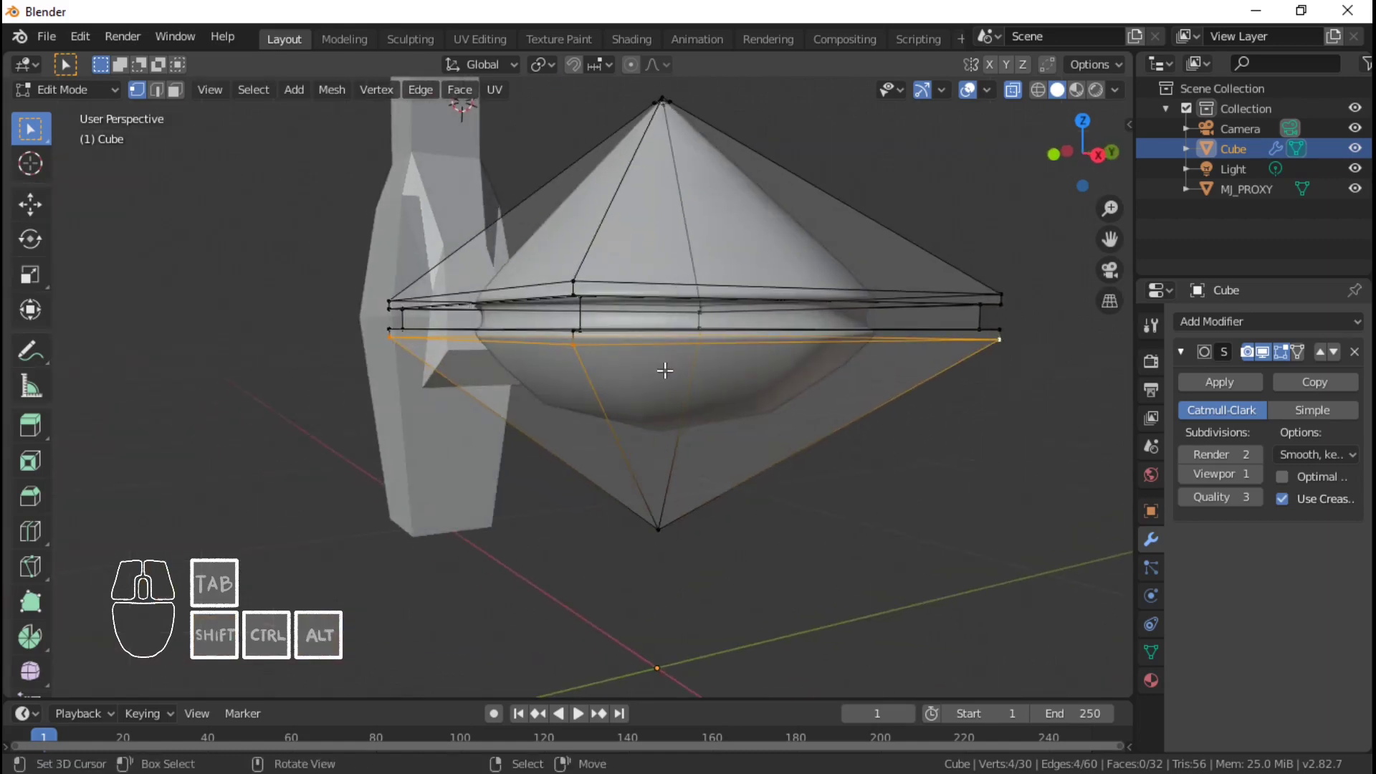
key("KP_1")
key("v")
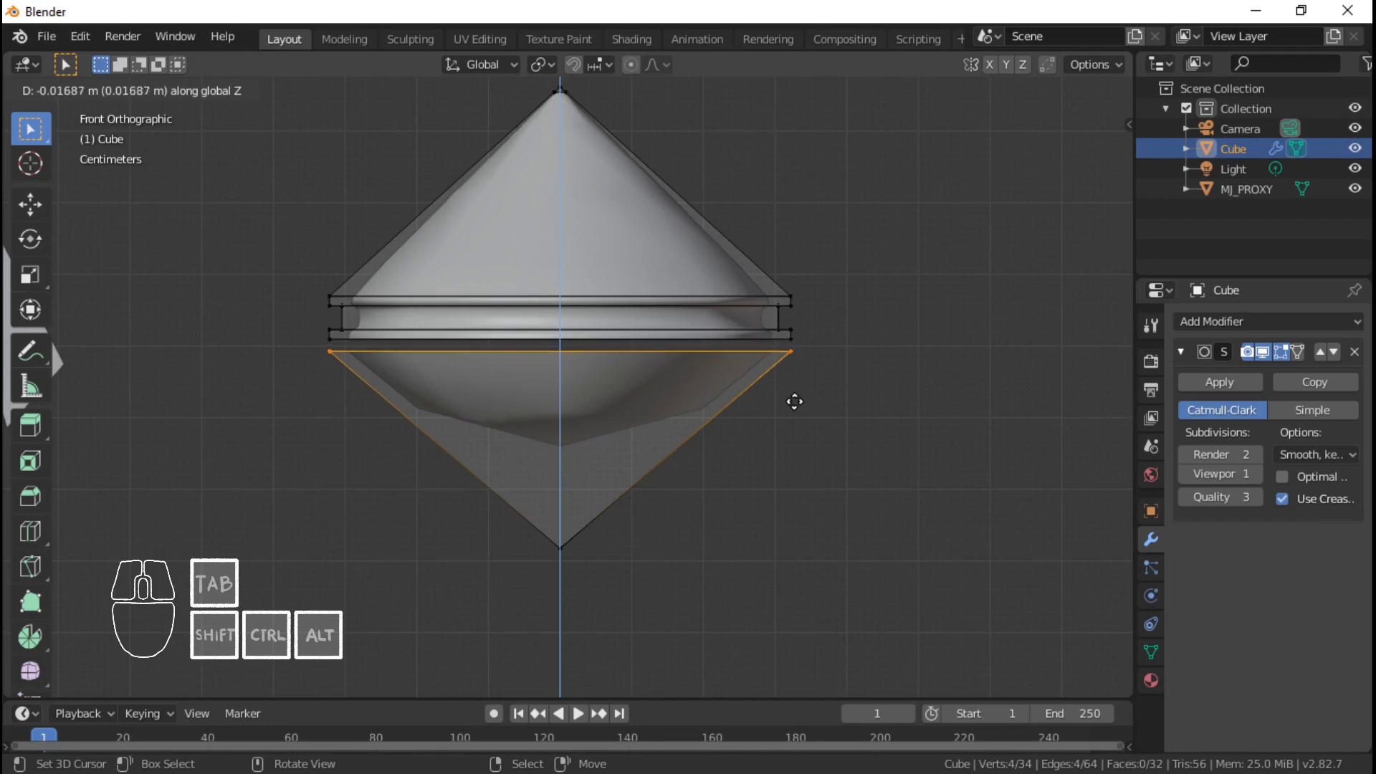
left_click(795, 399)
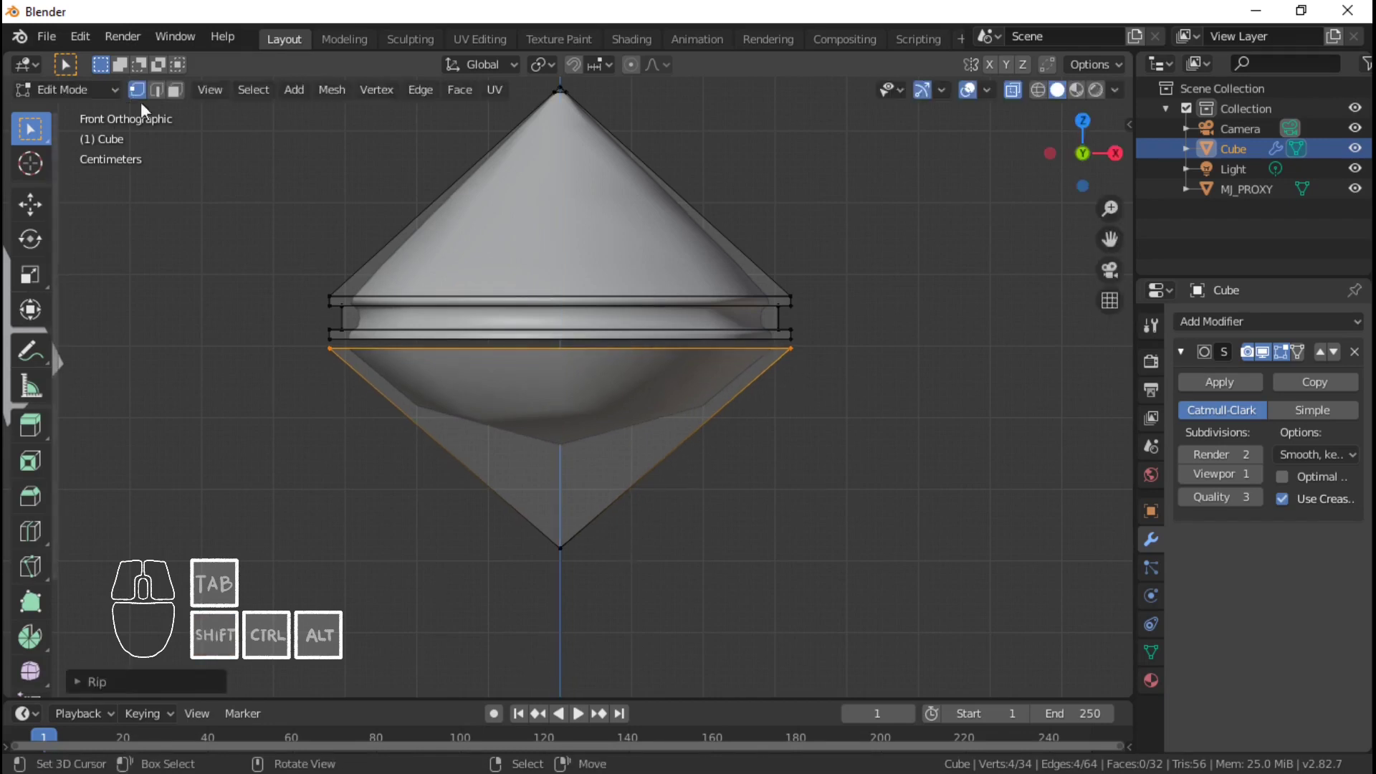
- Fill the gap below the lower rim with faces and slide its lower edge loop down to just above the bottom tip
middle_click_drag(537, 424, 566, 394)
left_click(501, 389, "alt+shift")
middle_click_drag(791, 416, 631, 440)
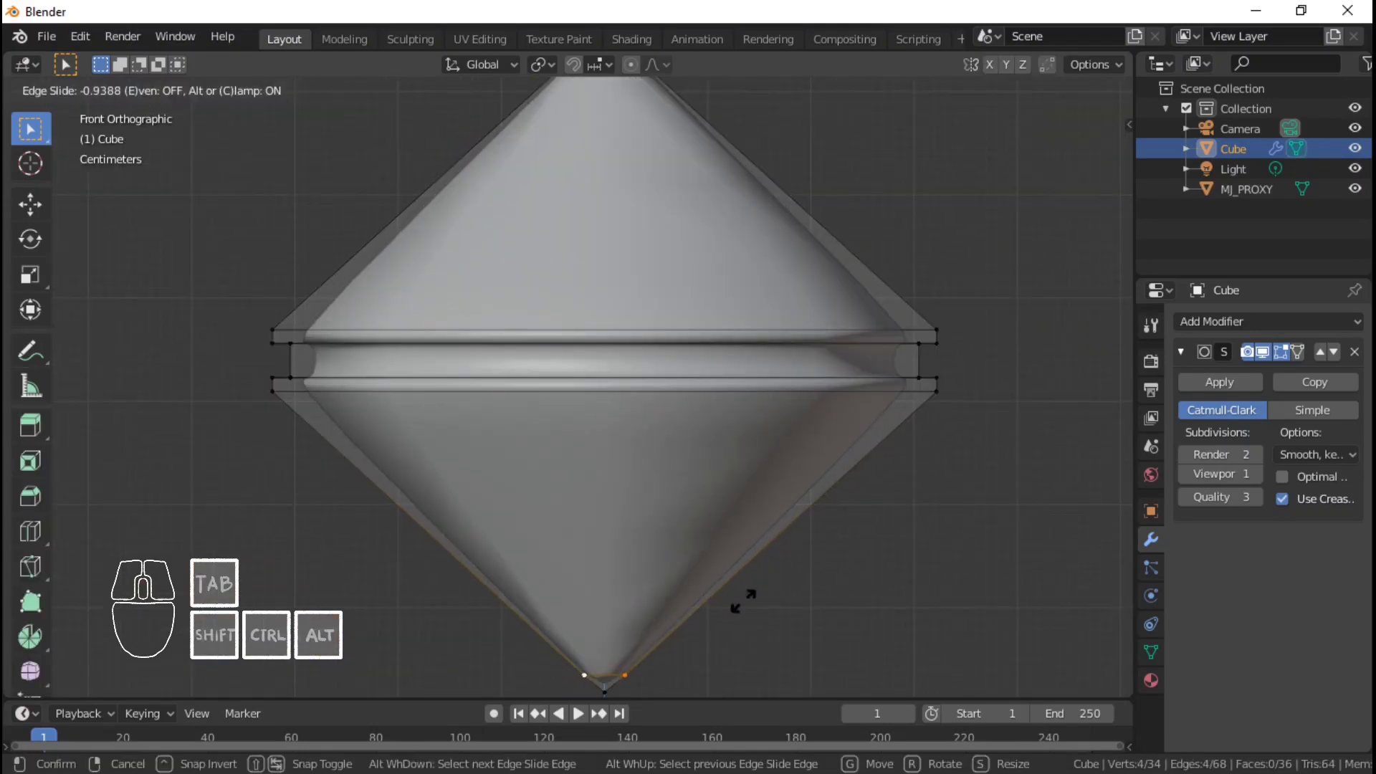
left_click(734, 605)
key("Tab")
middle_click_drag(731, 605, 764, 366)
key("Tab")
key("KP_1")
middle_click_drag(774, 529, 774, 492, "shift")
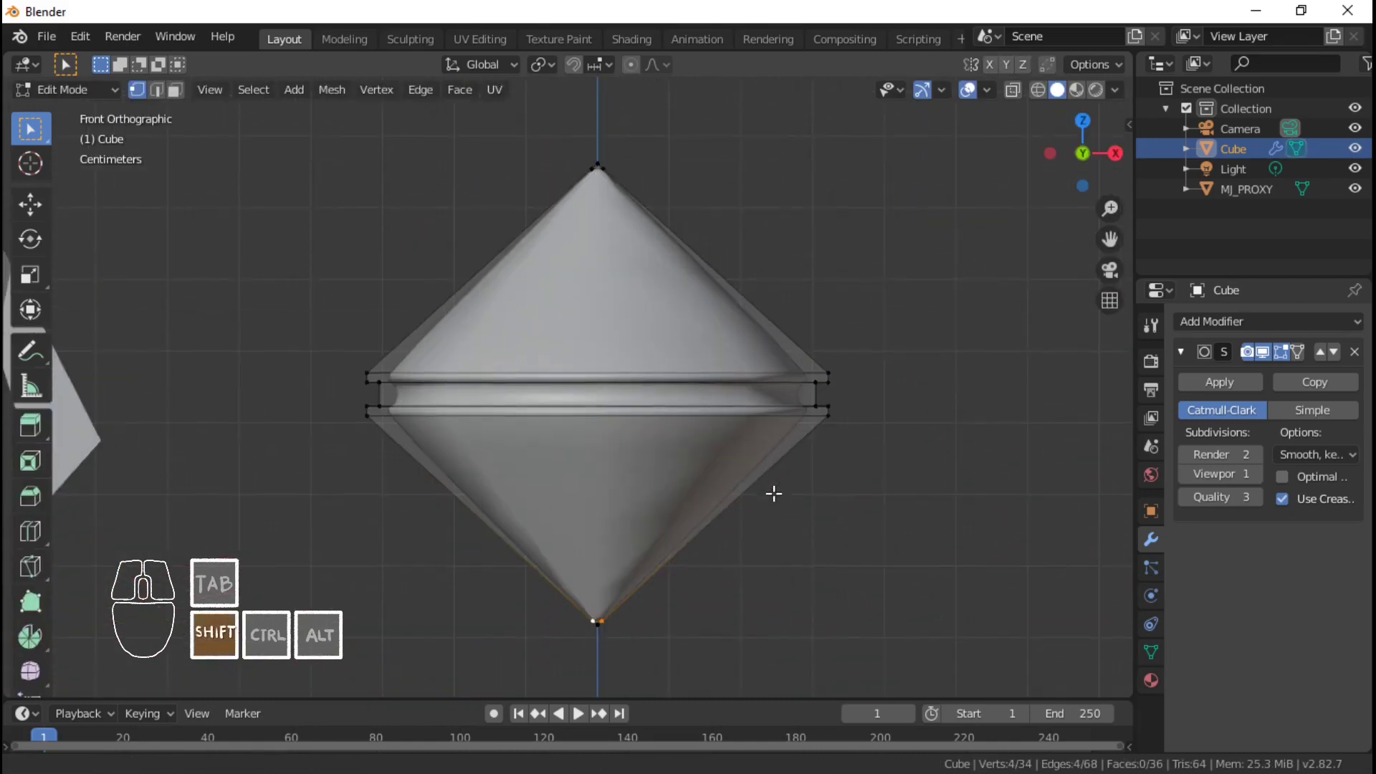
- Add one centred horizontal loop cut around the lower half and another around the upper half of the diamond
key("ctrl+r")
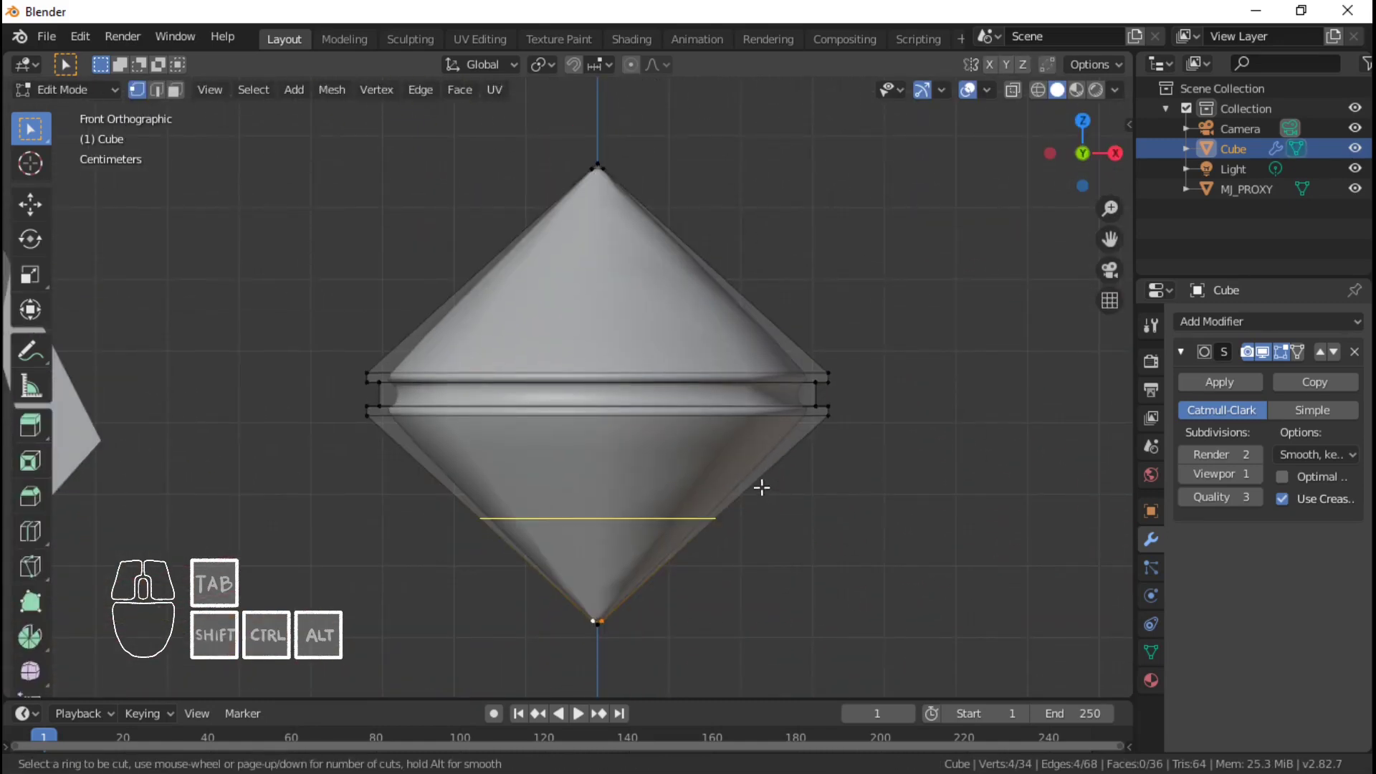
left_click(762, 487)
left_click(761, 487)
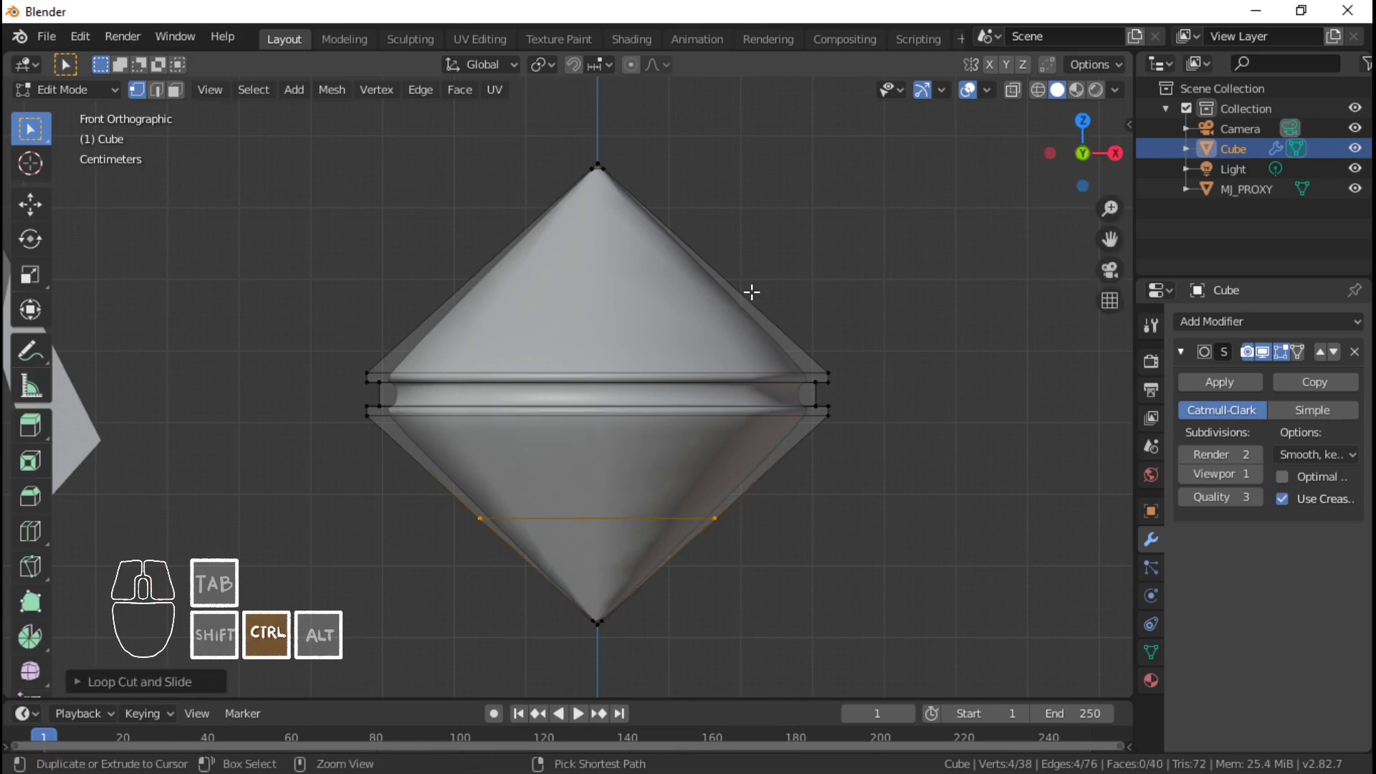
key("ctrl+r")
left_click(751, 292)
left_click(751, 292)
- Add two centred vertical loop cuts through the diamond, one down each pair of opposite sides
middle_click_drag(641, 378, 655, 353)
key("ctrl+f")
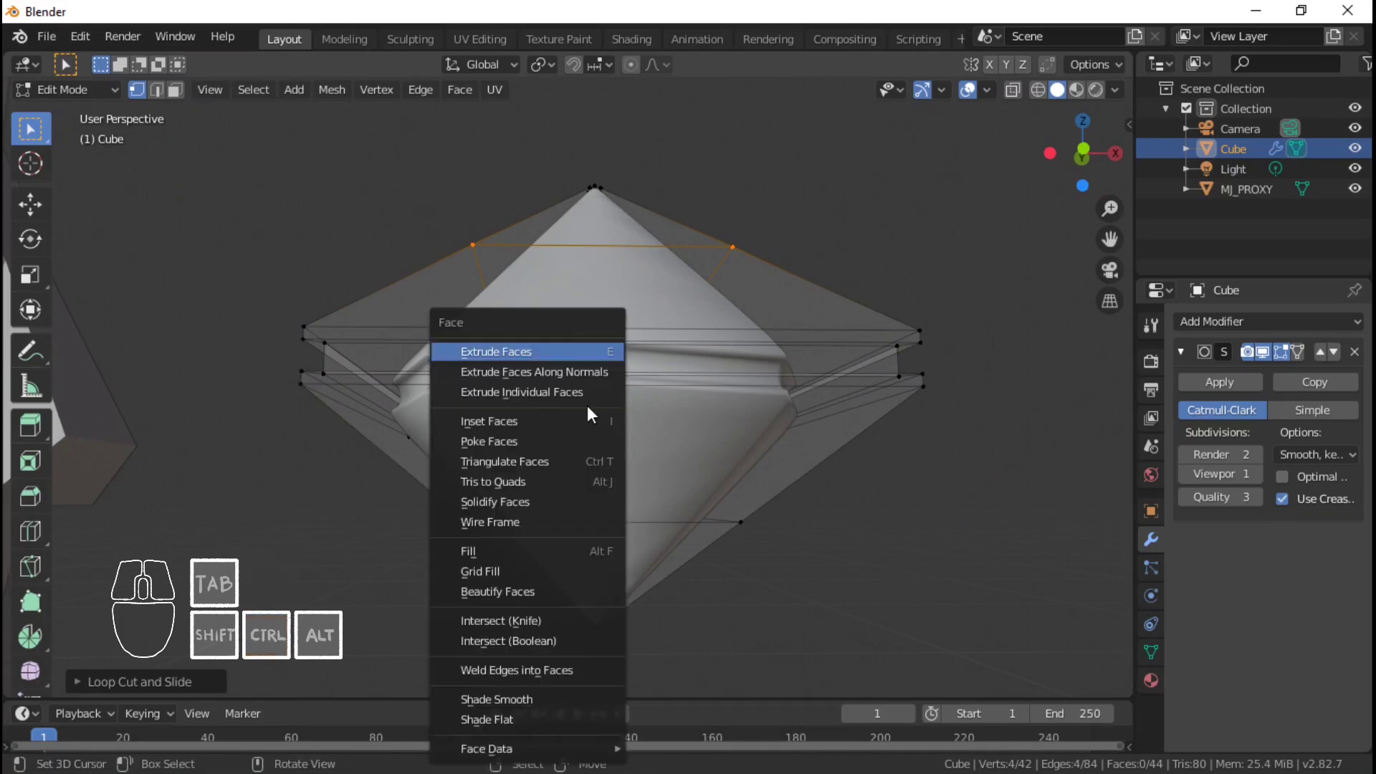
key("Escape")
middle_click_drag(649, 281, 611, 298)
key("ctrl+r")
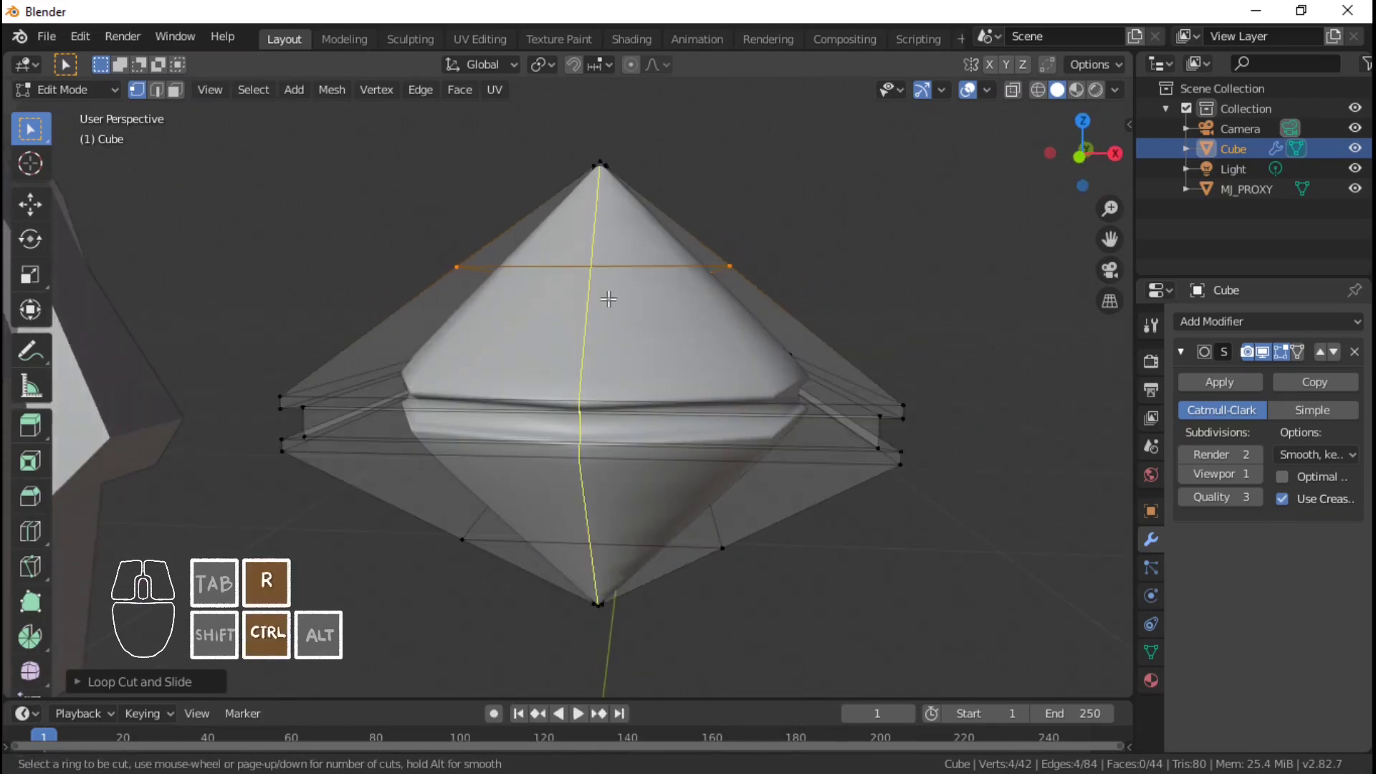
left_click(608, 299)
left_click(814, 316)
middle_click_drag(814, 316, 690, 422)
key("ctrl+r")
left_click(583, 314)
left_click(583, 314)
- Turn on X-ray, select all vertices on the negative X half of the diamond in front view, and delete them
key("alt+a")
key("b")
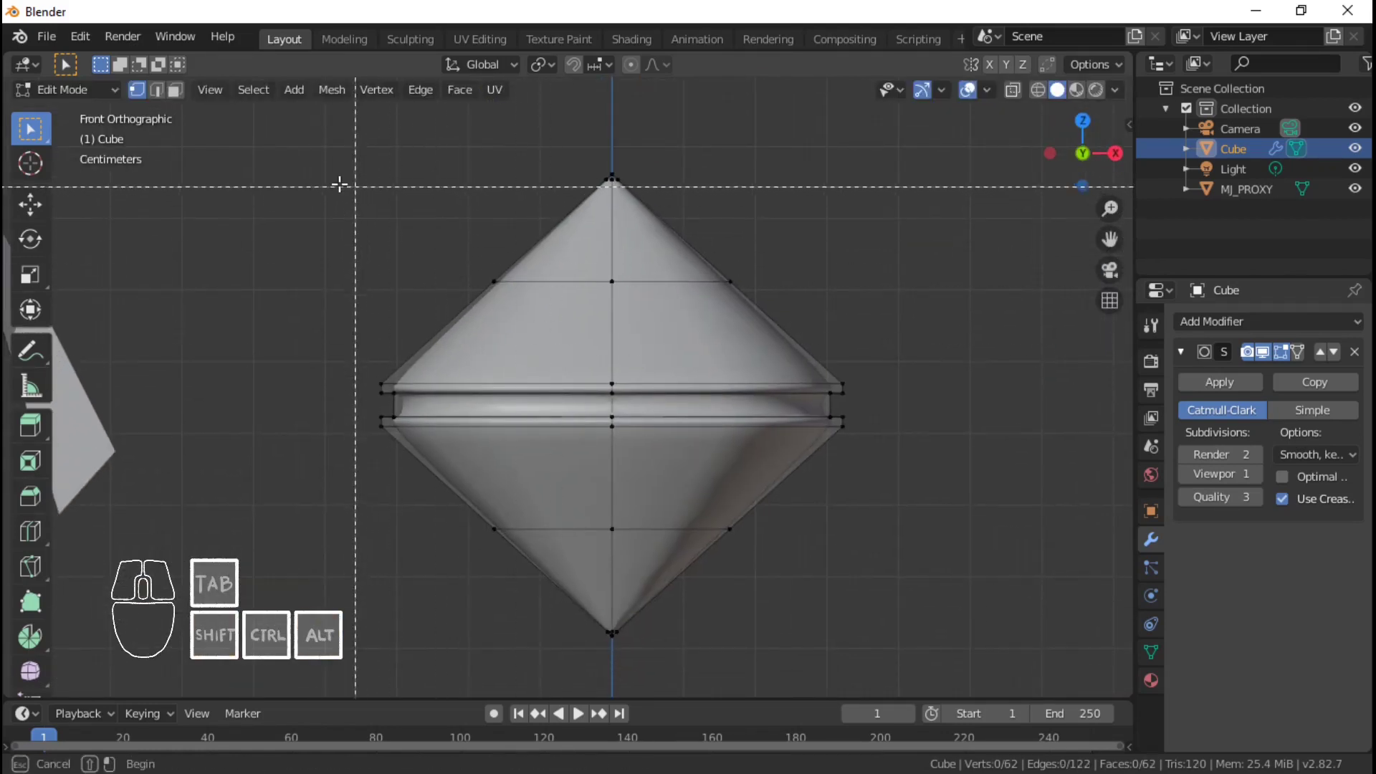
left_click_drag(338, 183, 550, 583)
key("Escape")
left_click(1014, 93)
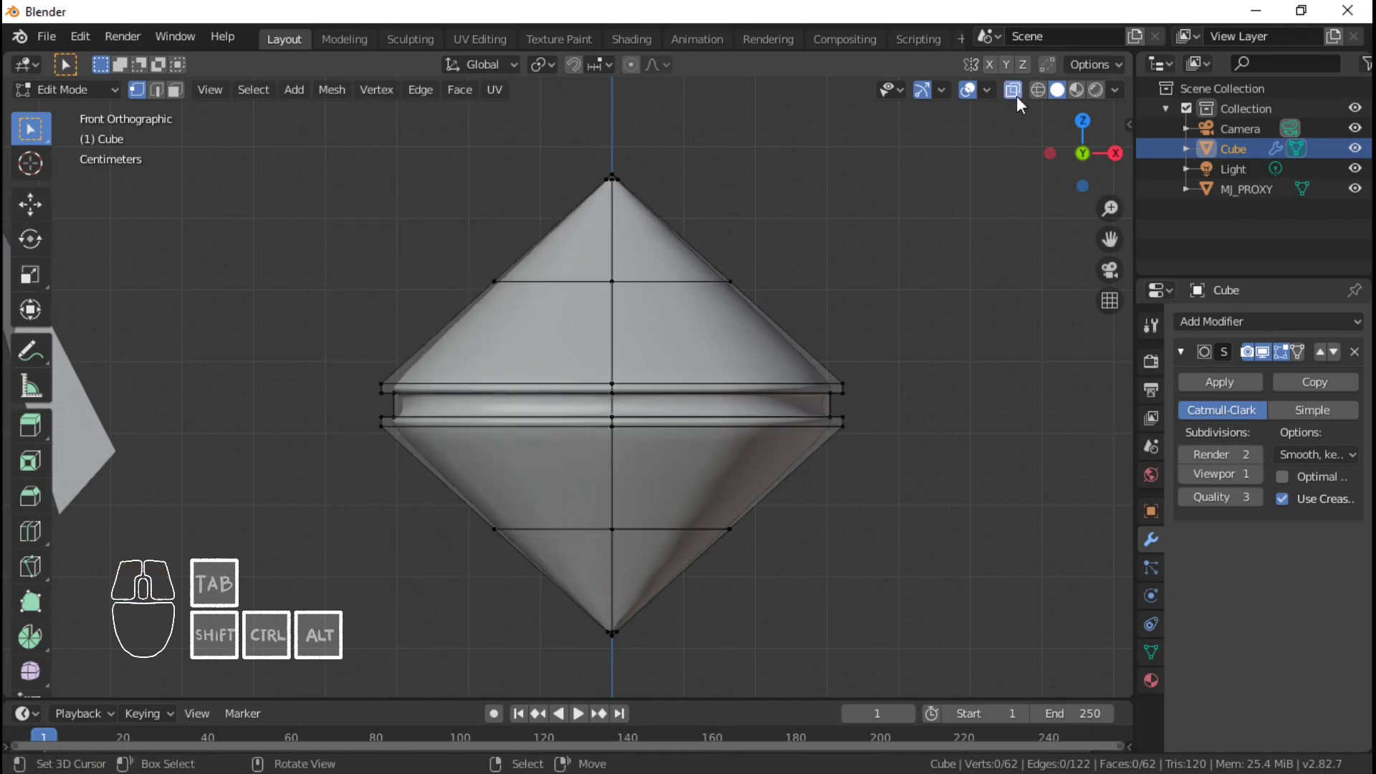
left_click_drag(337, 184, 587, 585)
left_click_drag(338, 132, 611, 719)
key("x")
left_click(661, 372)
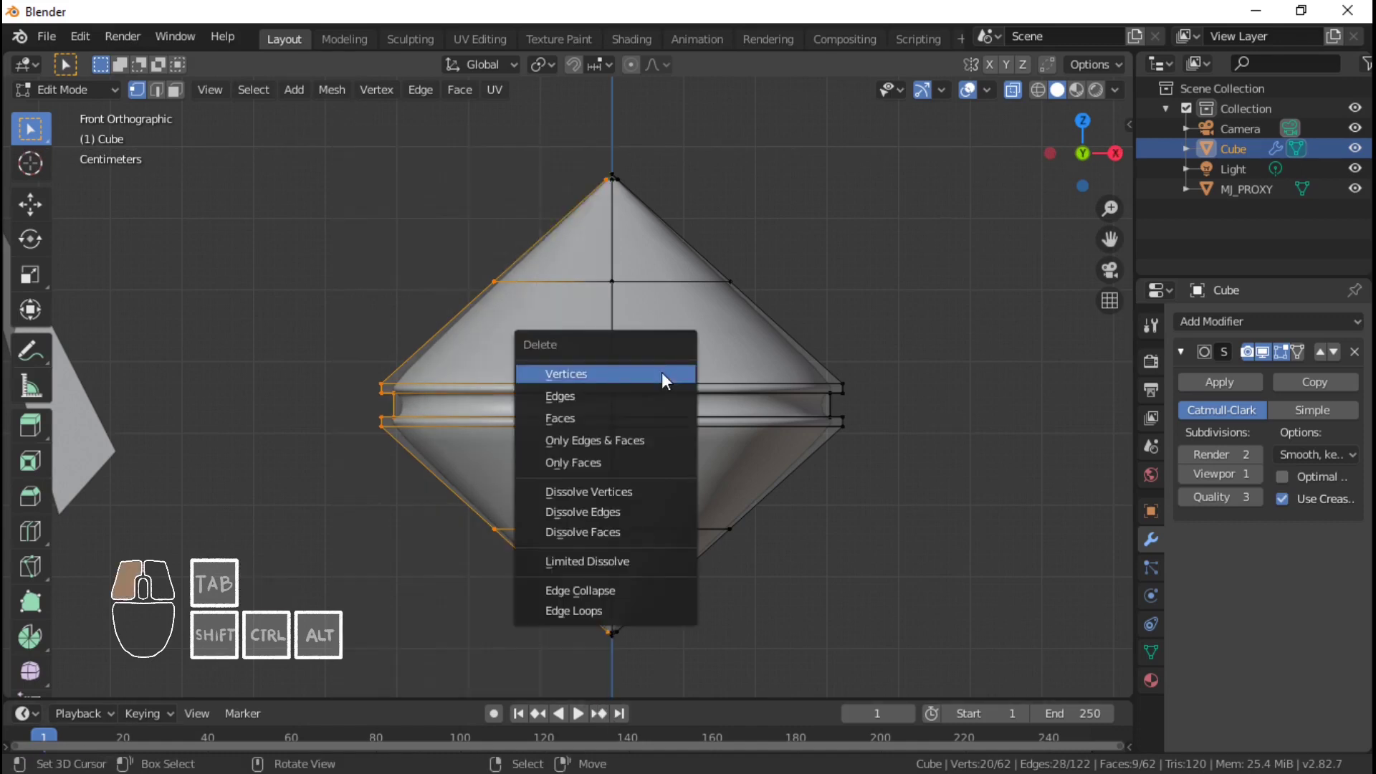
- Add a Mirror modifier on the X axis and move it above the Subdivision Surface modifier
left_click(1307, 322)
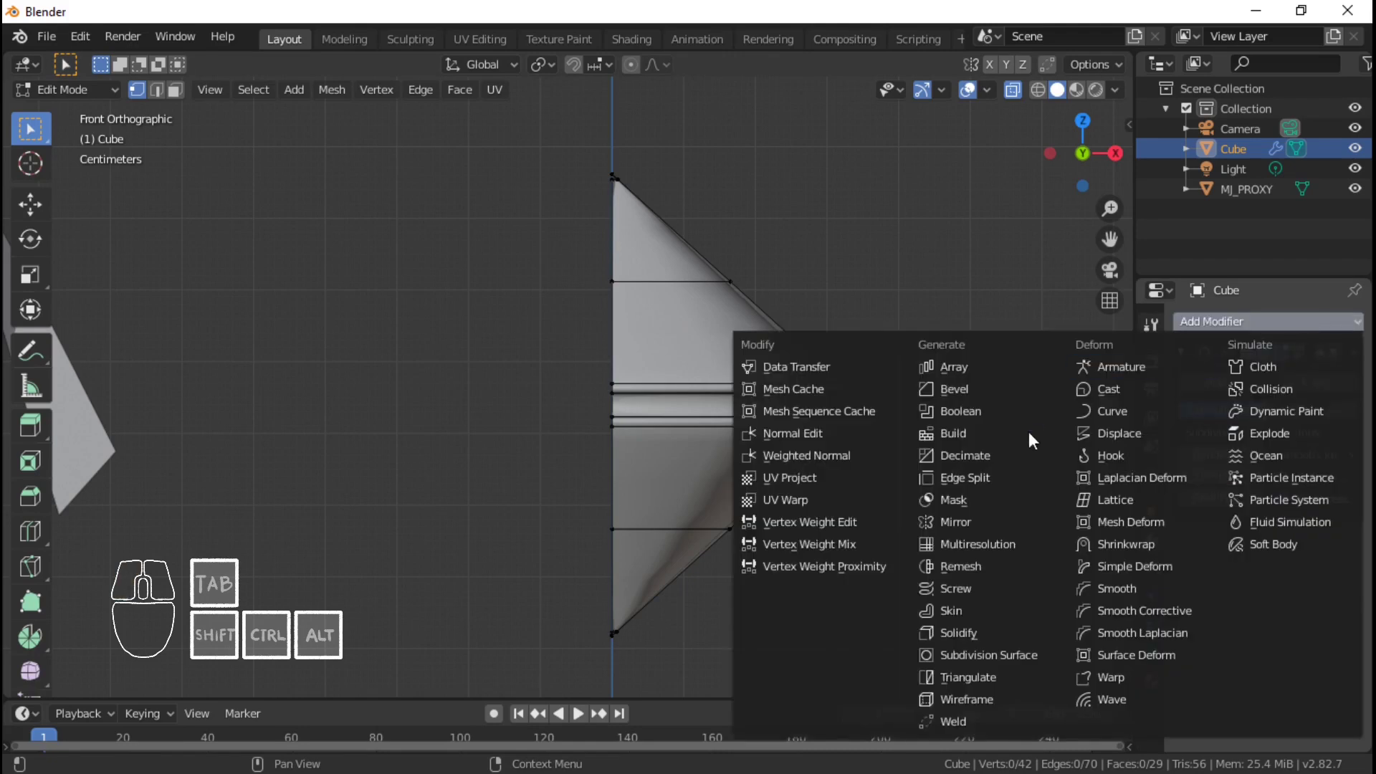
left_click(1000, 521)
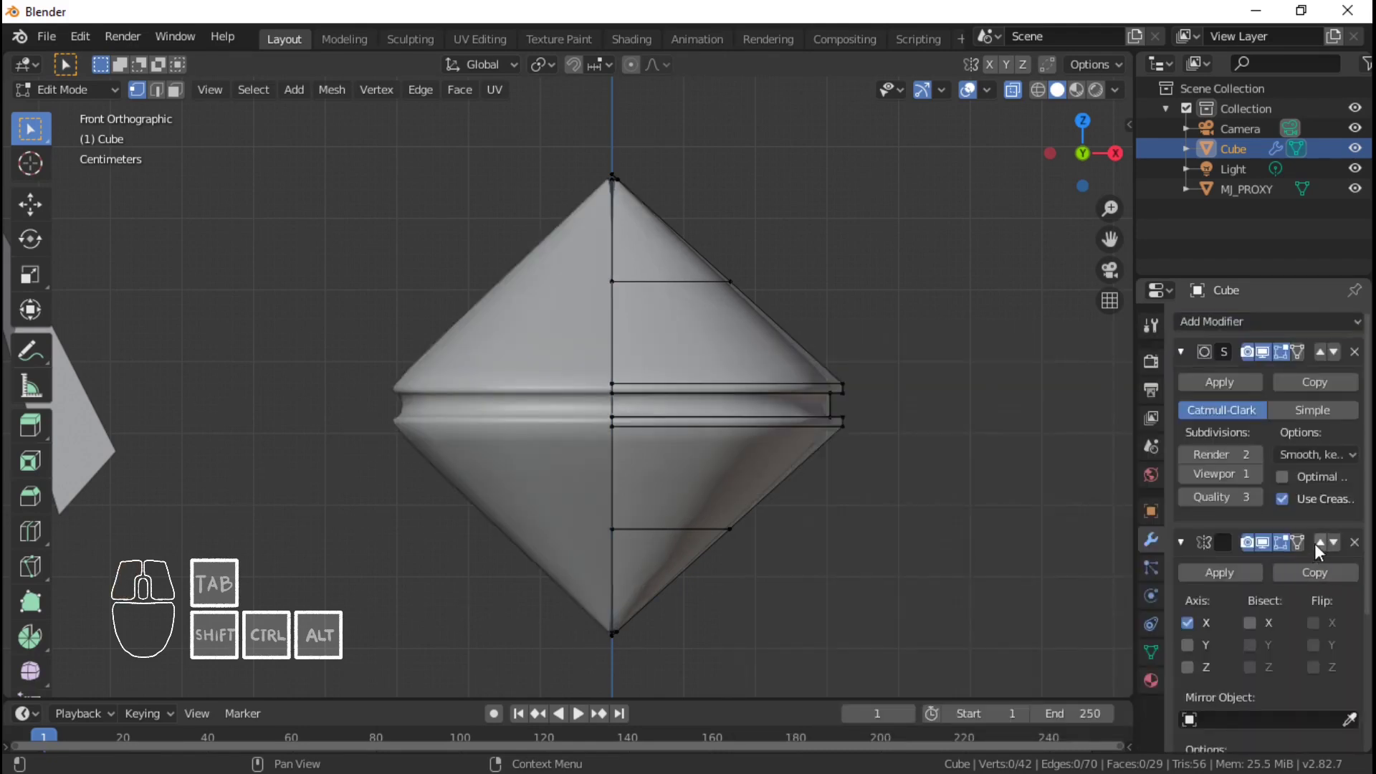
left_click(1317, 543)
- Fill the open triangles at the diamond's top tip with faces along the mirror seam
scroll(557, 285, "up", 5)
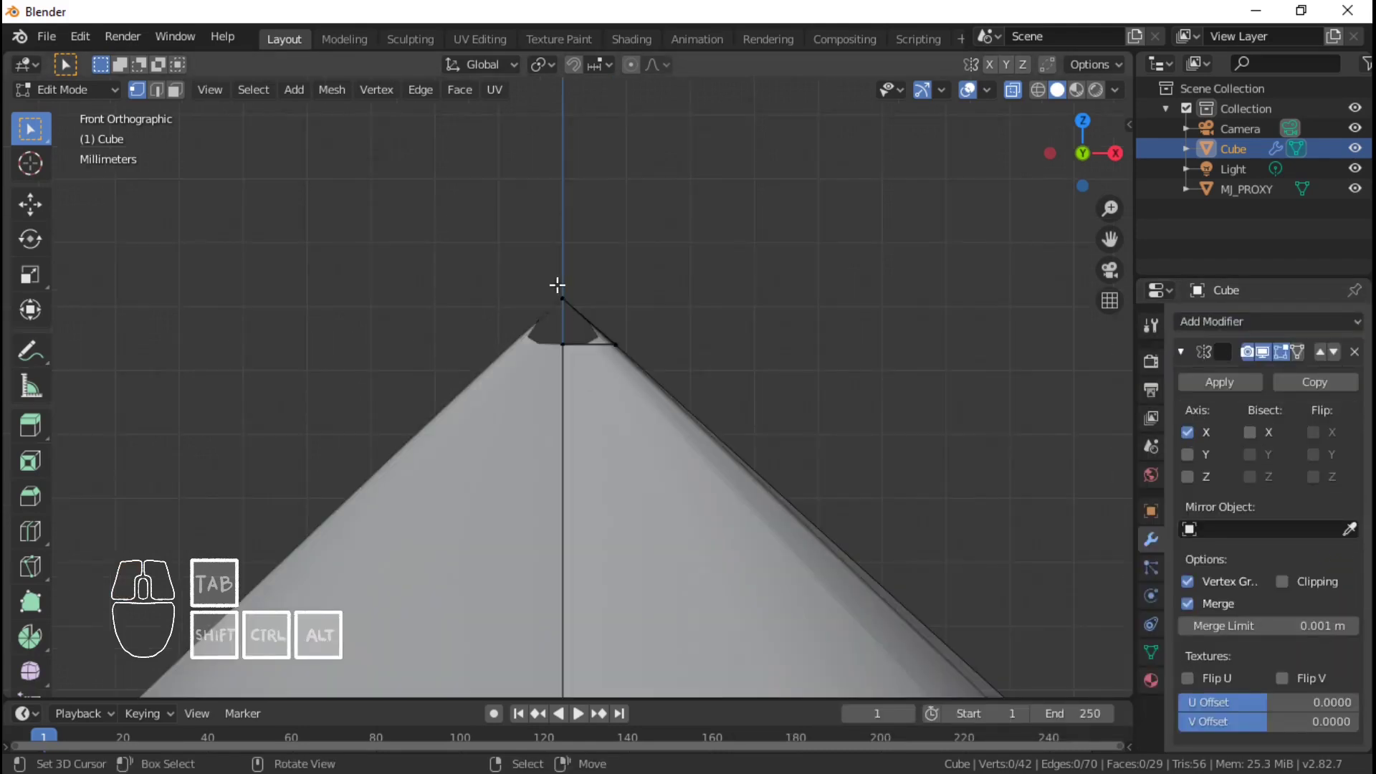
left_click(578, 351, "shift")
middle_click_drag(578, 351, 598, 374)
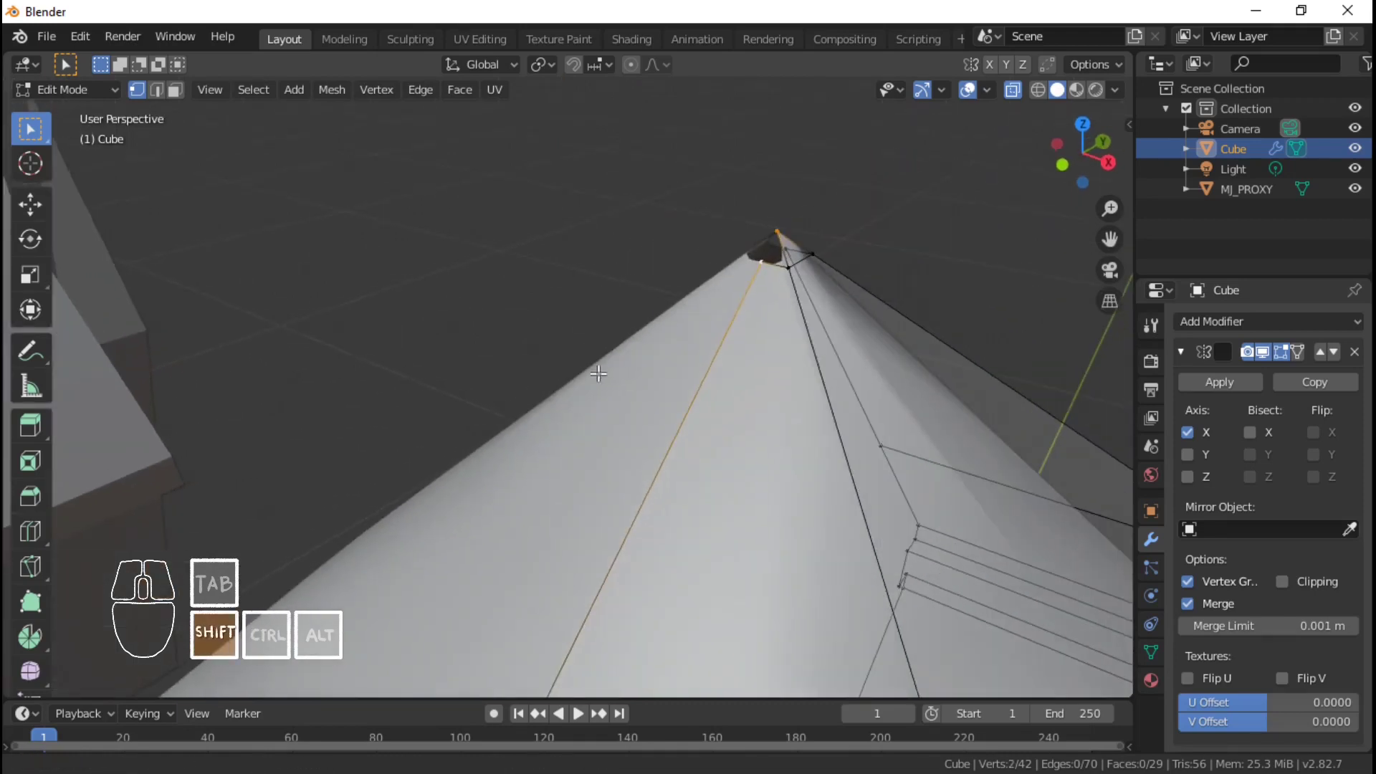
middle_click_drag(794, 279, 614, 387)
key("f")
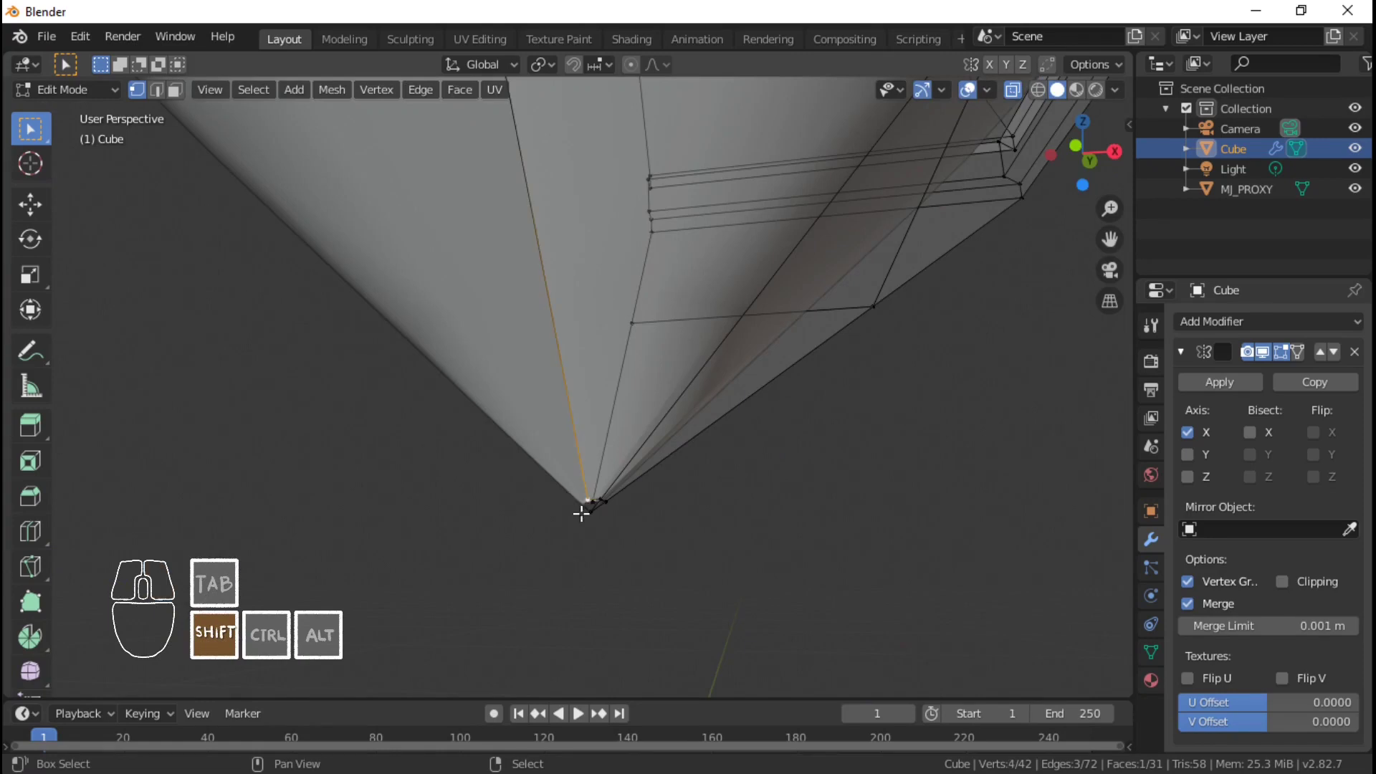
- Fill the open triangles at the diamond's bottom tip with faces along the mirror seam
middle_click_drag(581, 513, 599, 492)
left_click(599, 491, "shift")
middle_click_drag(439, 461, 460, 611)
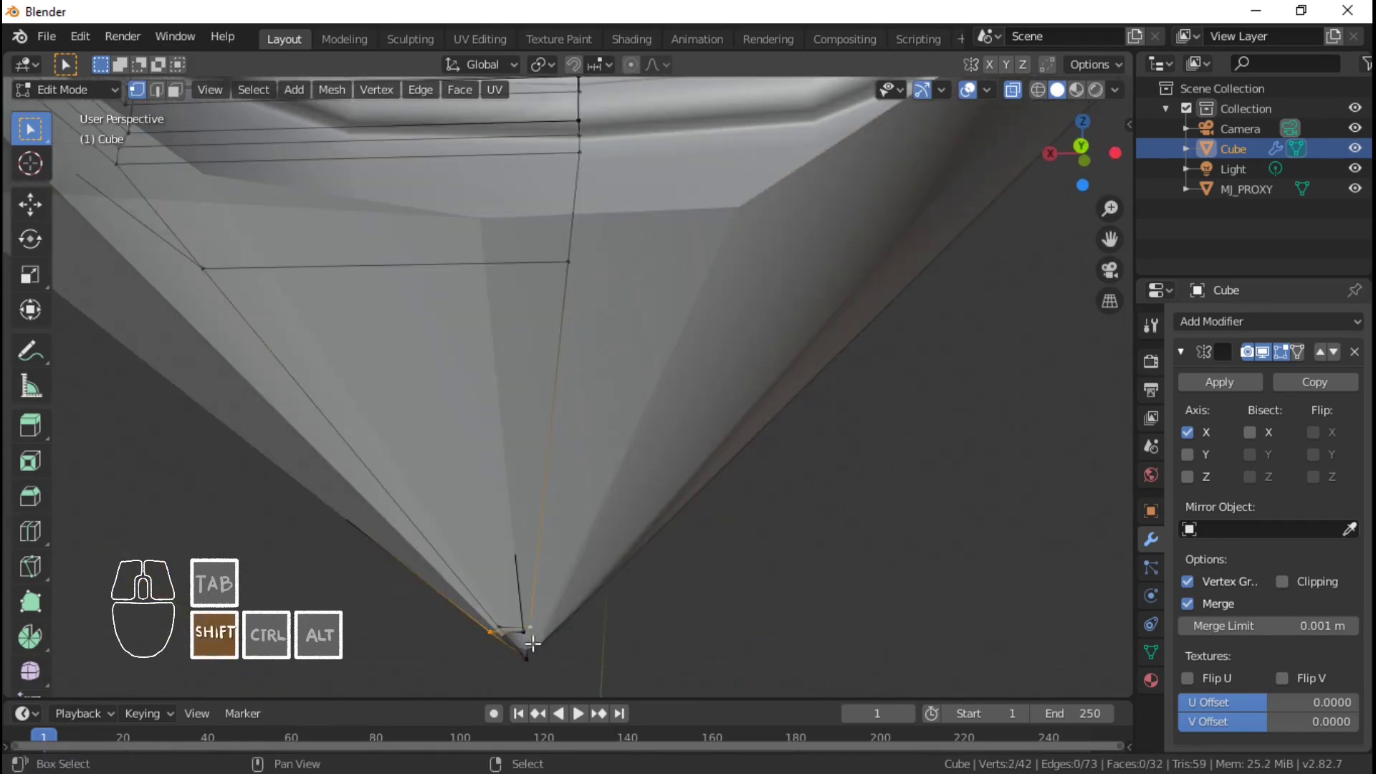
middle_click_drag(513, 665, 570, 368)
key("f")
left_click(640, 506)
key("KP_3")
key("KP_1")
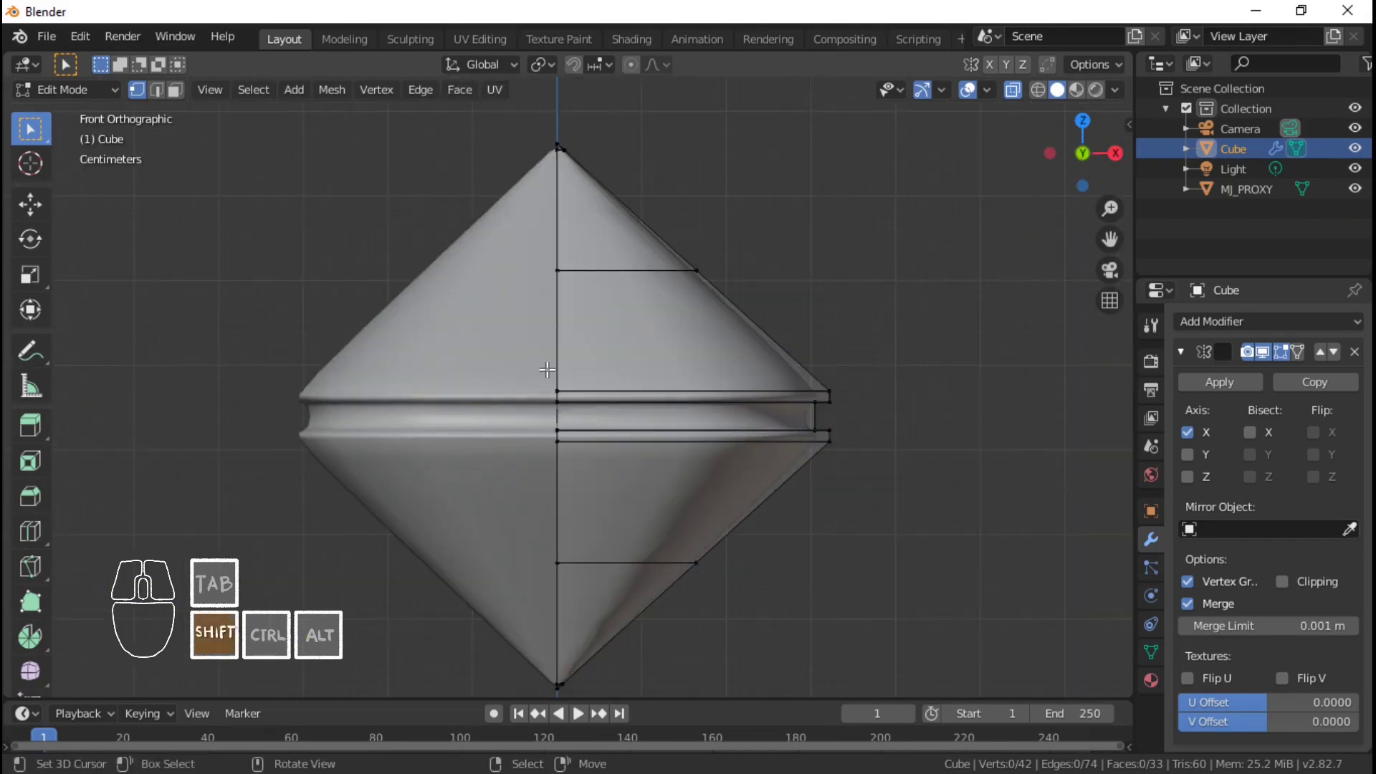
- Delete the single vertex at the diamond's top tip and the one at its bottom tip
middle_click_drag(706, 282, 724, 453)
right_click(602, 347, "alt+shift")
key("ctrl+e")
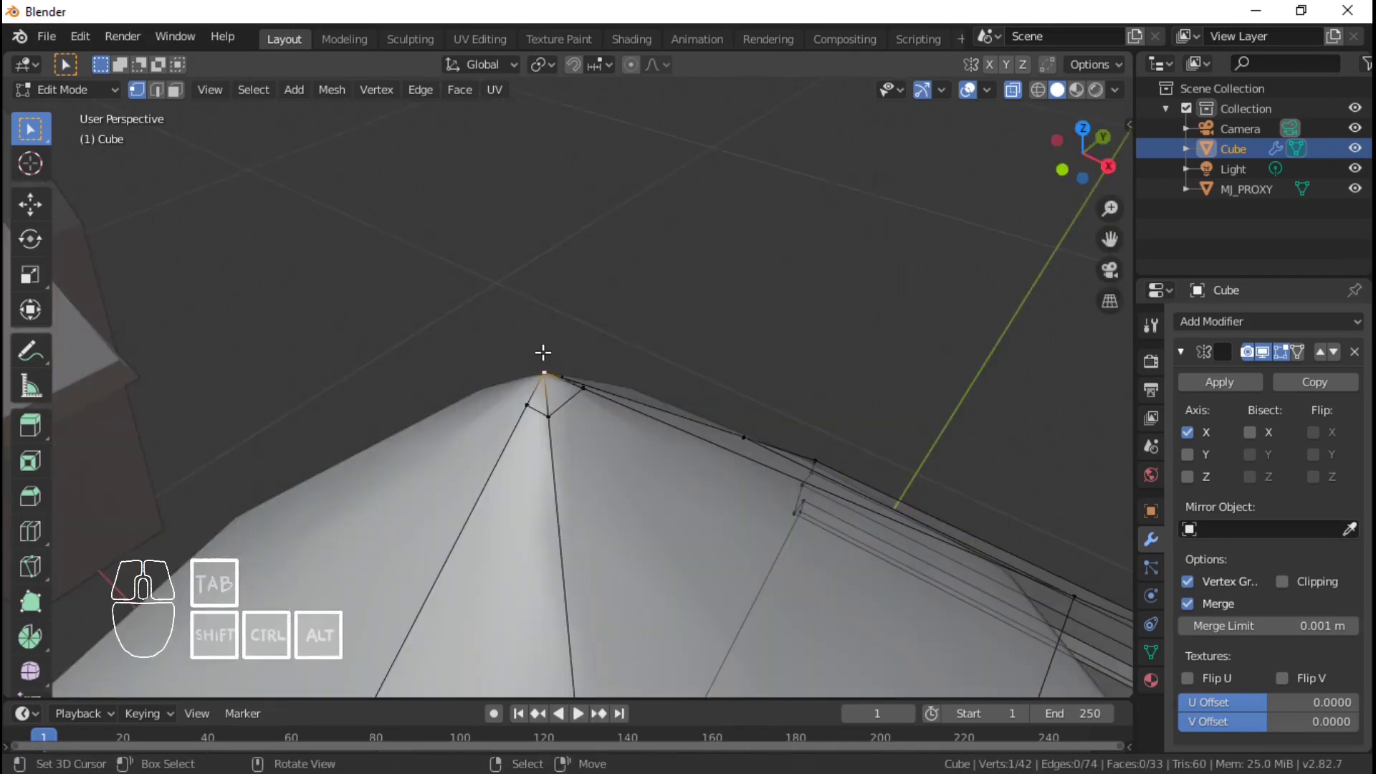
key("x")
left_click(543, 353)
middle_click_drag(669, 393, 580, 476)
scroll(533, 424, "down", 6)
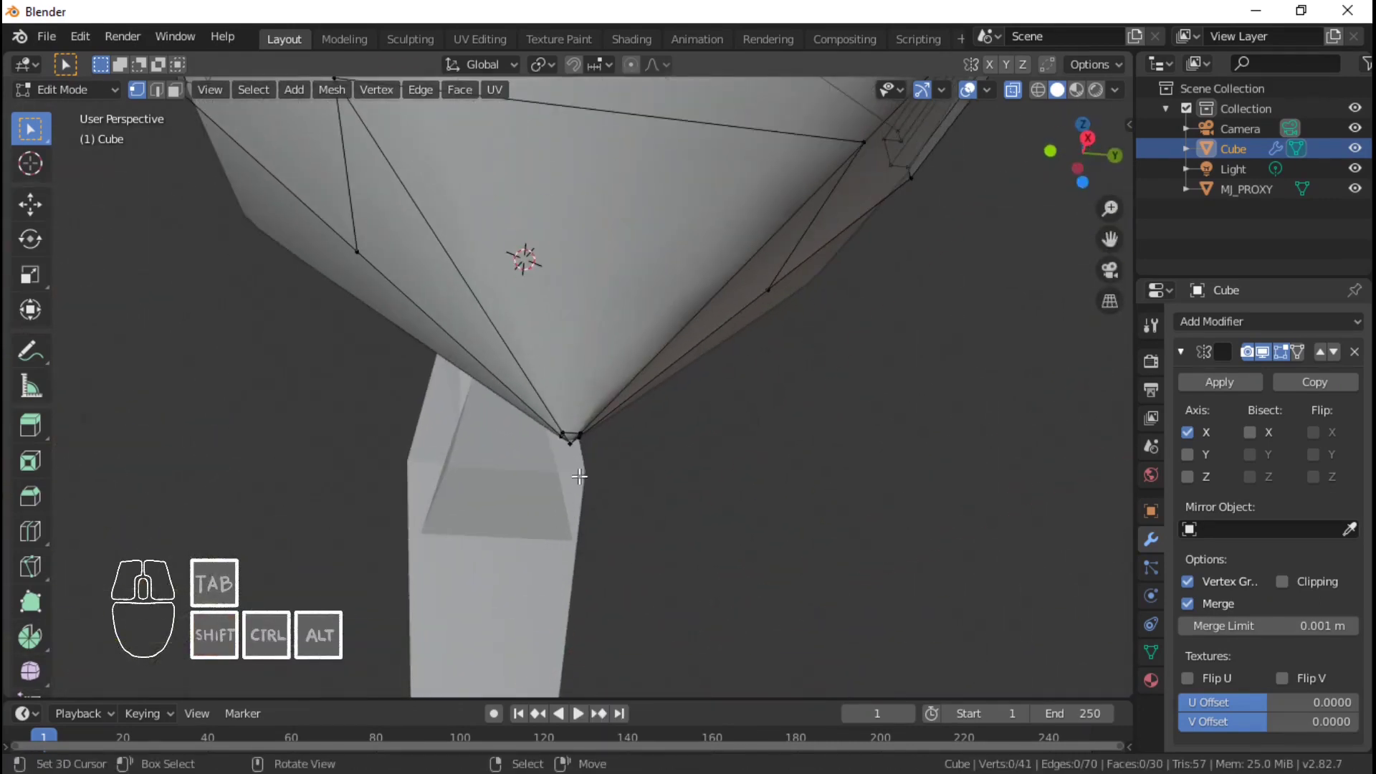
middle_click_drag(573, 428, 584, 390)
key("x")
left_click(554, 456)
- Select the edge loop running down one corner of the diamond and bevel it with a 0.002 m offset
right_click(594, 516, "alt+shift")
right_click(599, 492, "alt")
scroll(584, 389, "up", 1)
mouse_move(584, 482)
middle_mouse_down("shift")
mouse_move(584, 449)
mouse_move(585, 482)
middle_mouse_up("shift")
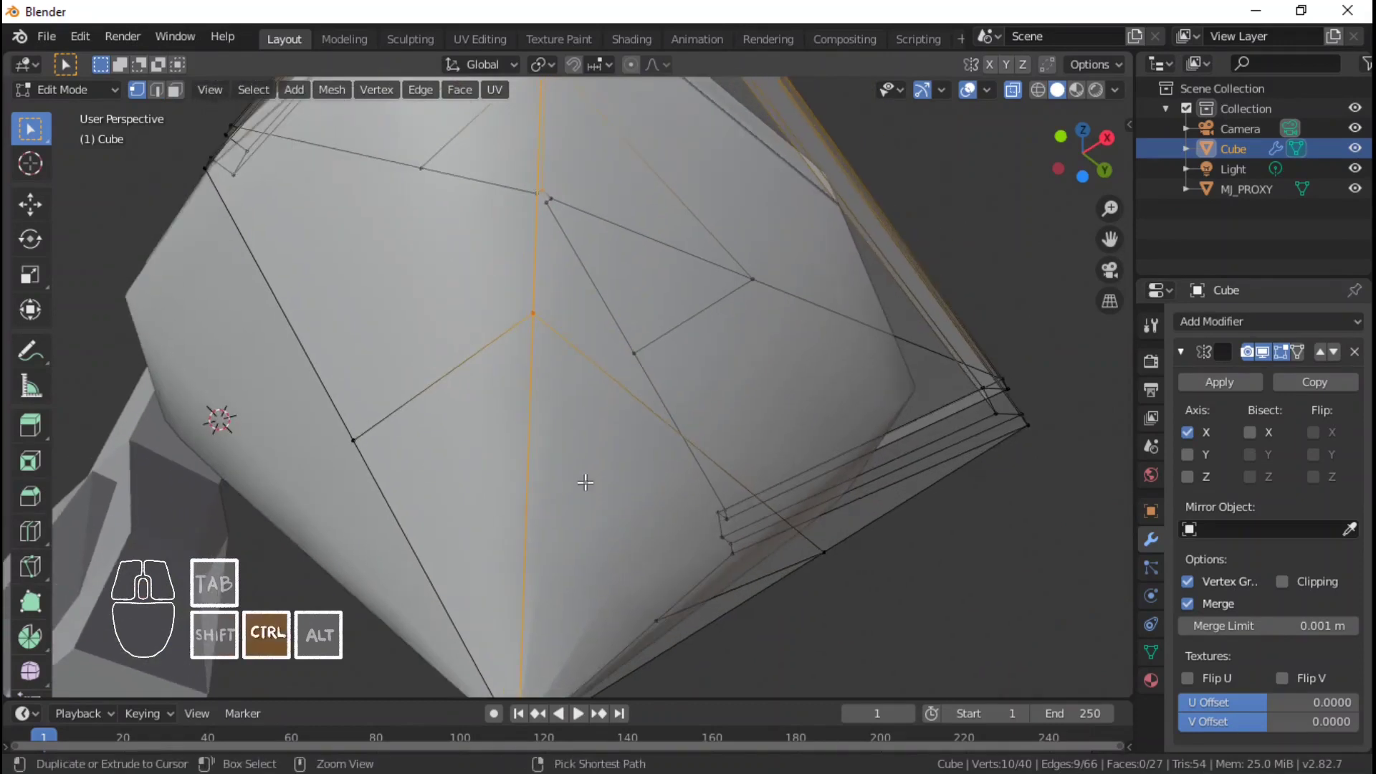
key("ctrl+e")
left_click(557, 324)
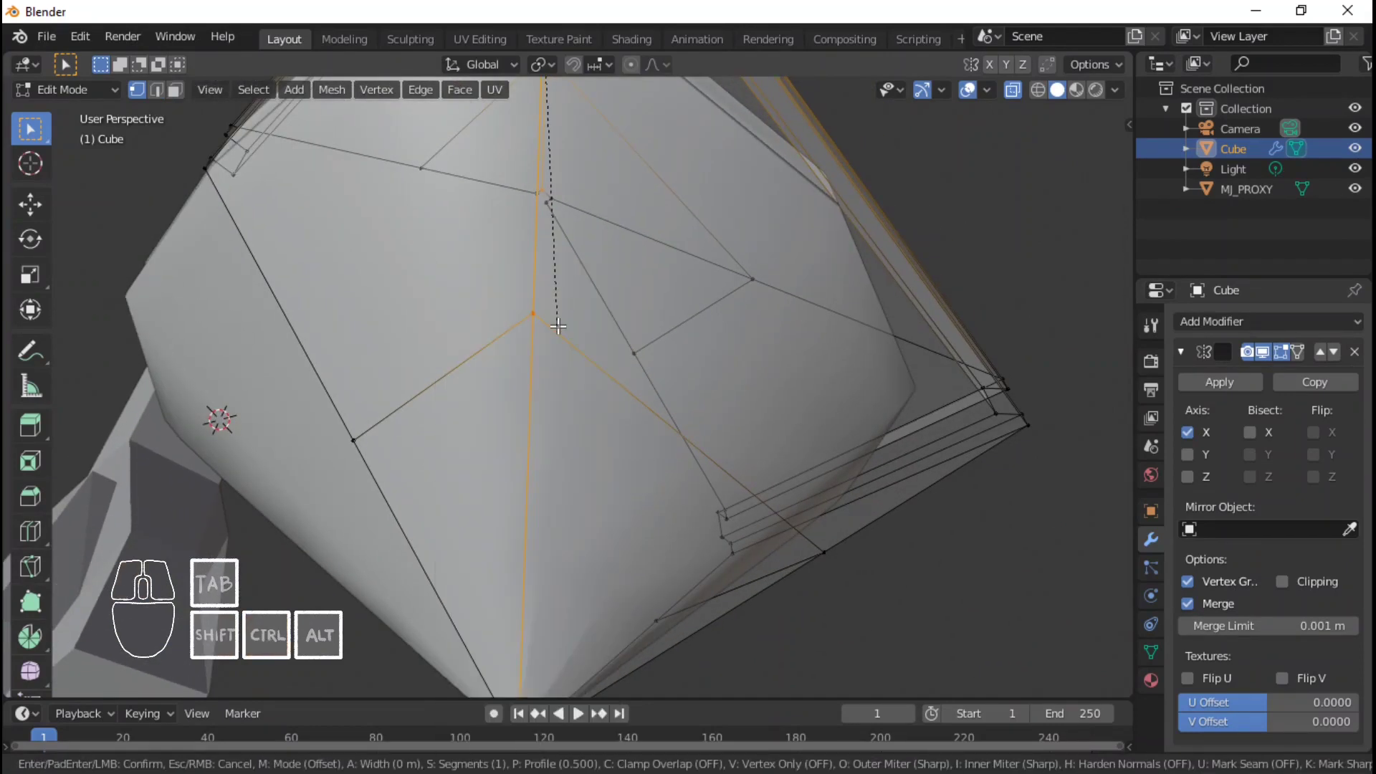
left_click(562, 323)
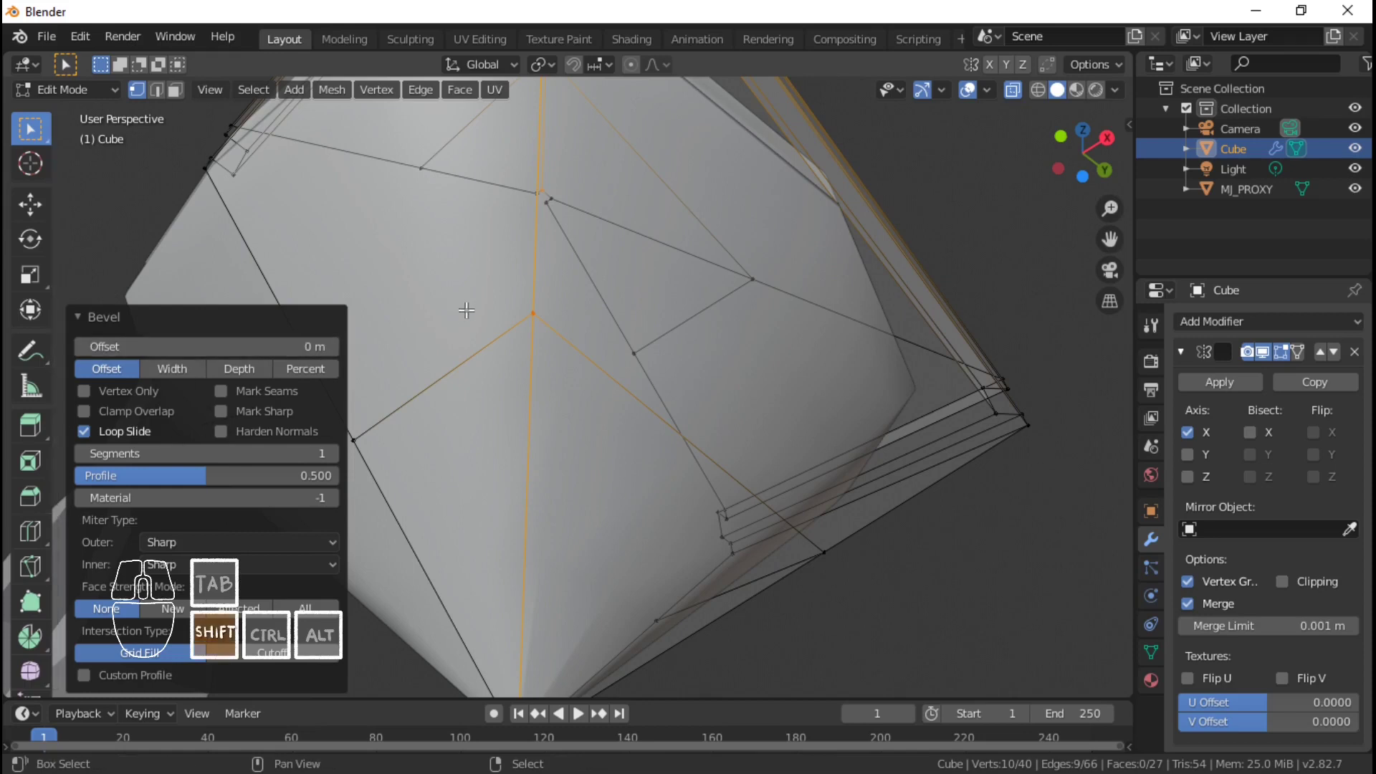
left_click(261, 347)
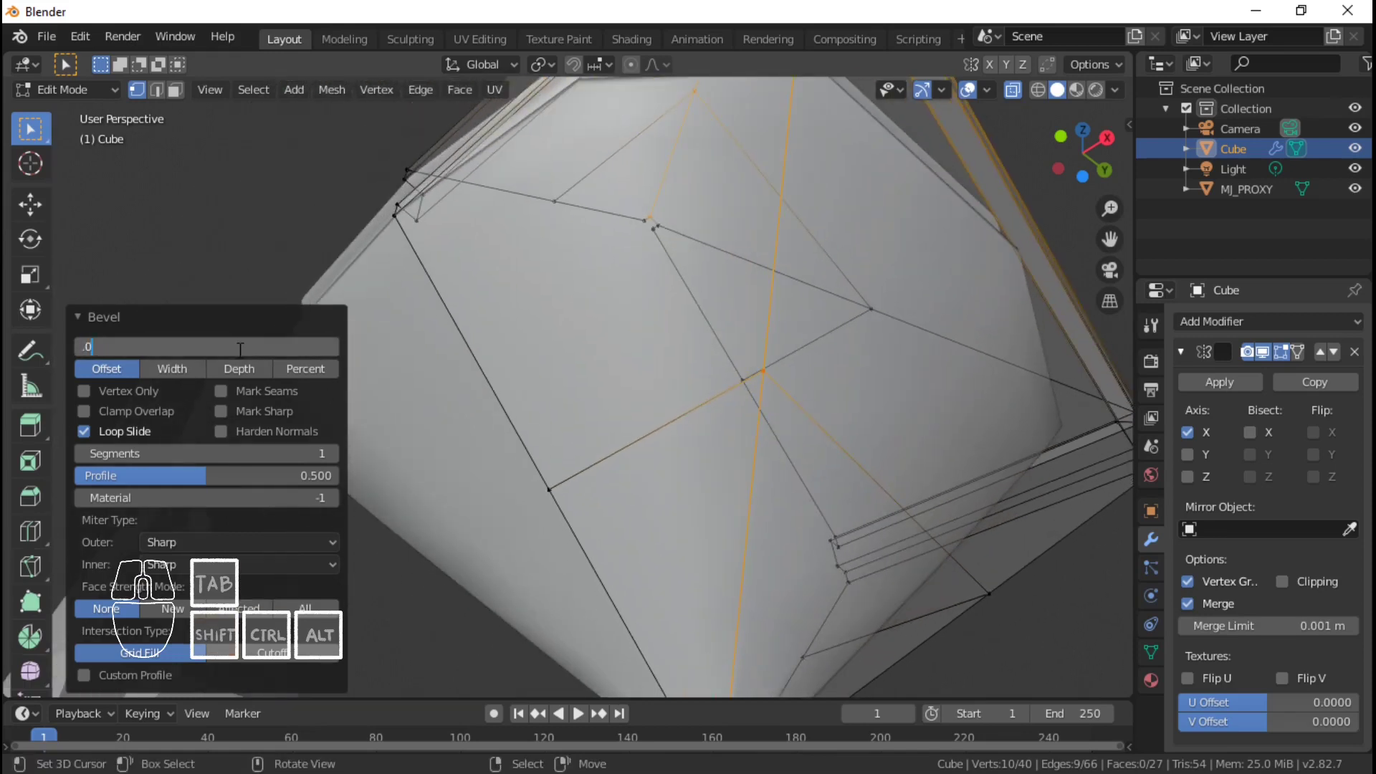
type(".002")
key("Return")
- Bevel the edge loop along the diamond's other remaining corner with a 0.002 m offset
middle_click_drag(792, 387, 744, 497)
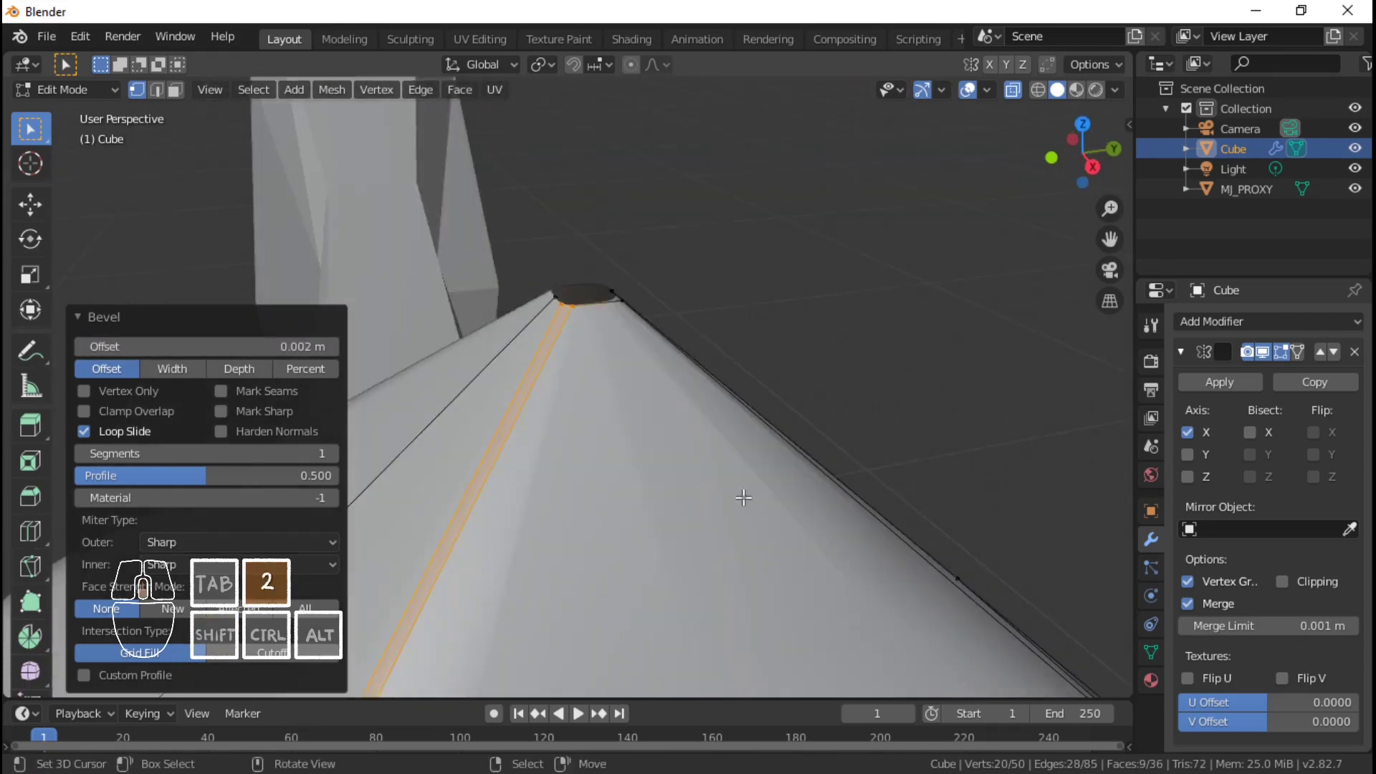
scroll(743, 497, "down", 3)
middle_click_drag(649, 514, 690, 308, "shift")
middle_click_drag(767, 482, 657, 485)
right_click(743, 420, "alt")
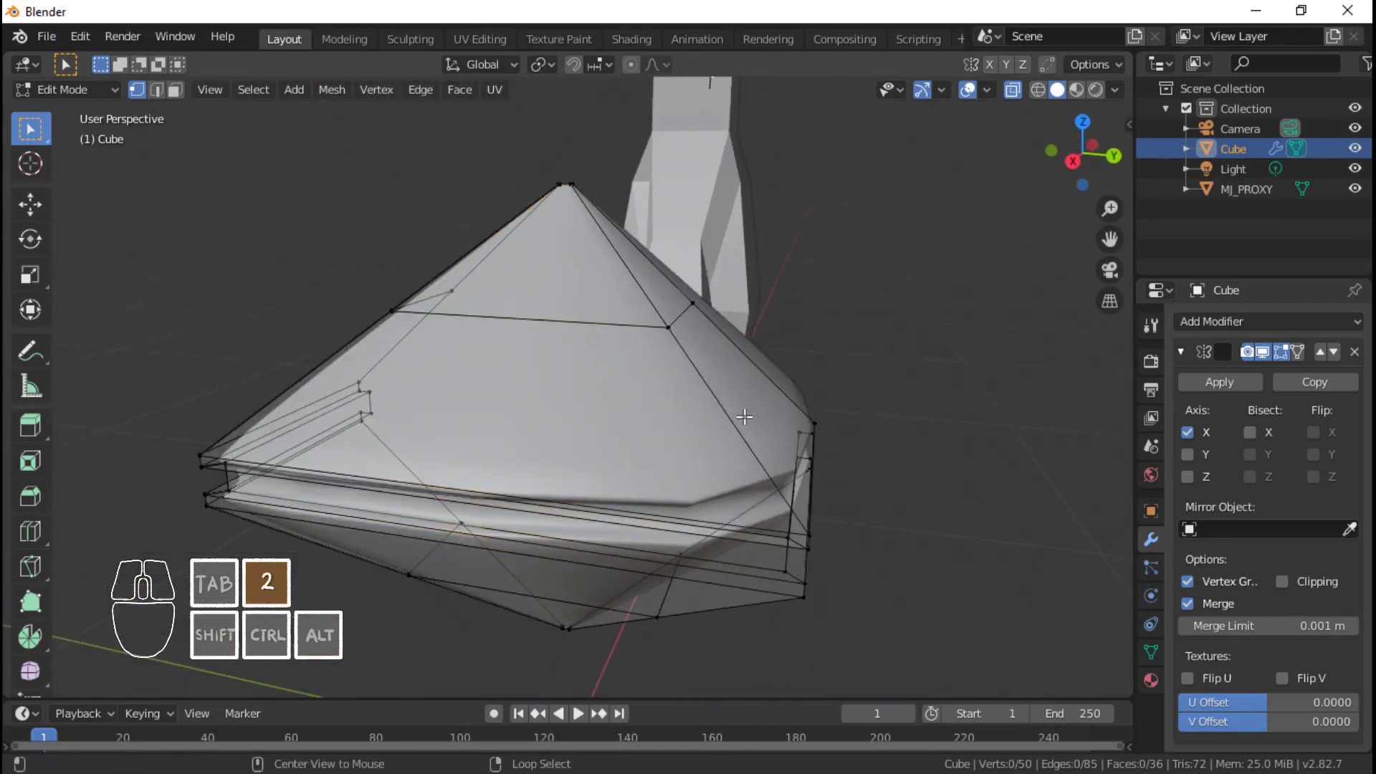
right_click(707, 411, "alt")
key("ctrl+e")
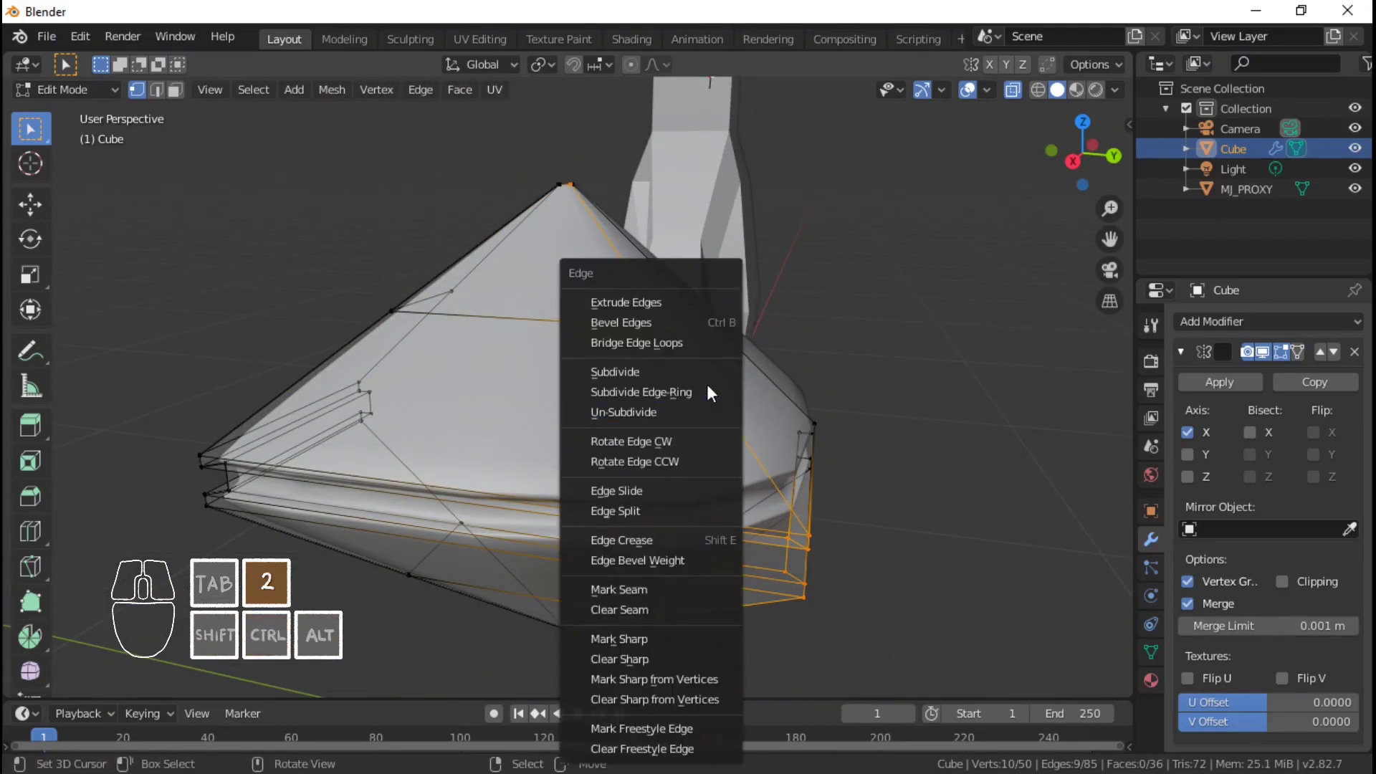
left_click(717, 322)
left_click(792, 409)
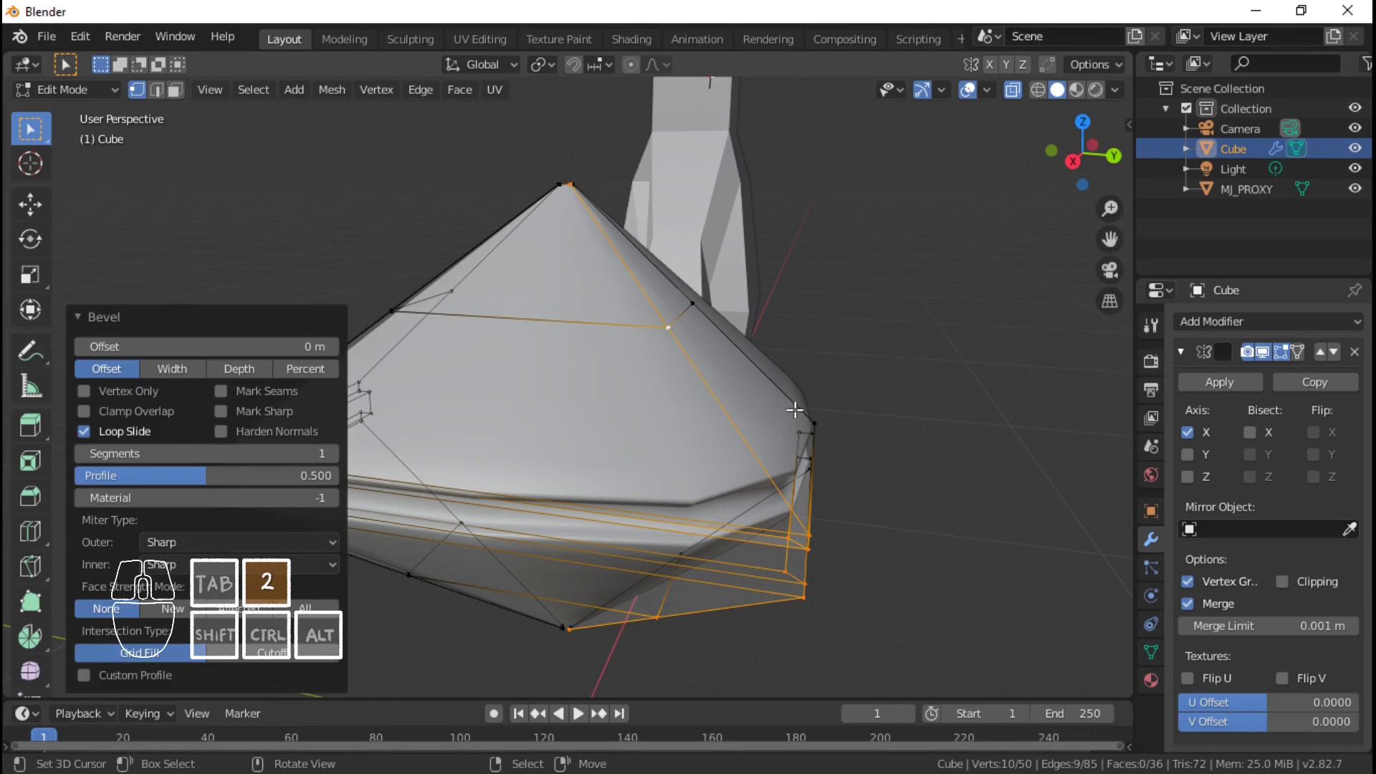
left_click(272, 347)
type(".002")
key("Return")
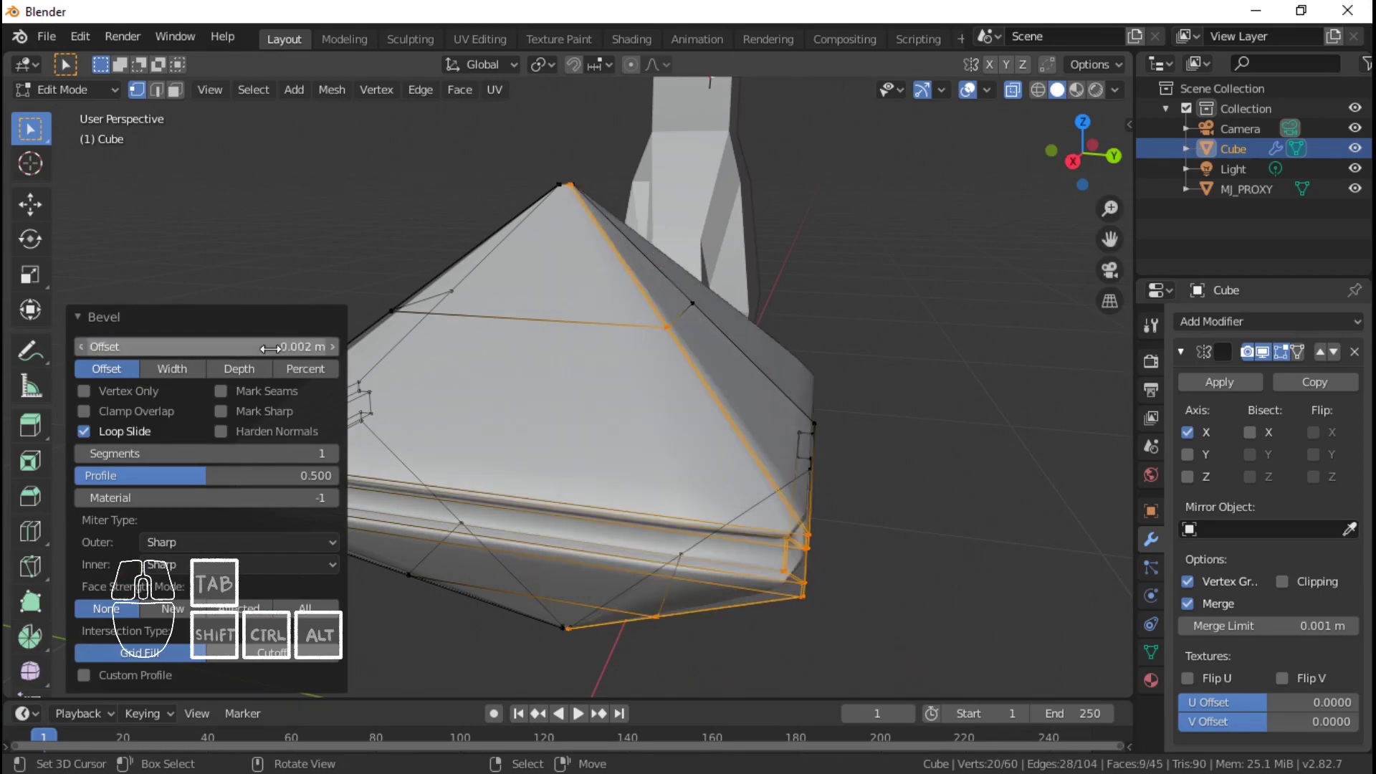
- Add a horizontal loop cut to the upper half and slide it down close to the upper rim
middle_click_drag(467, 187, 599, 197)
key("ctrl+r")
left_click(661, 353)
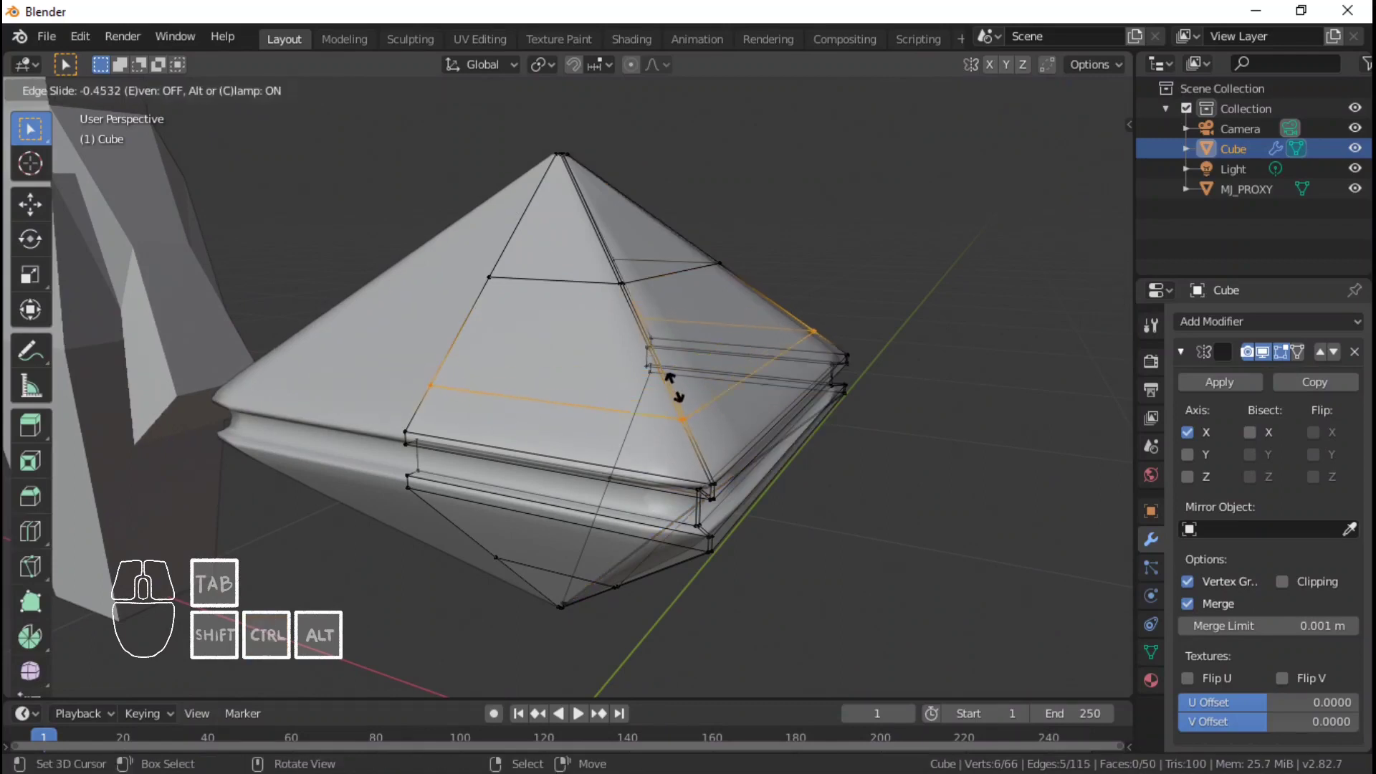
left_click(694, 433)
scroll(663, 430, "up", 8)
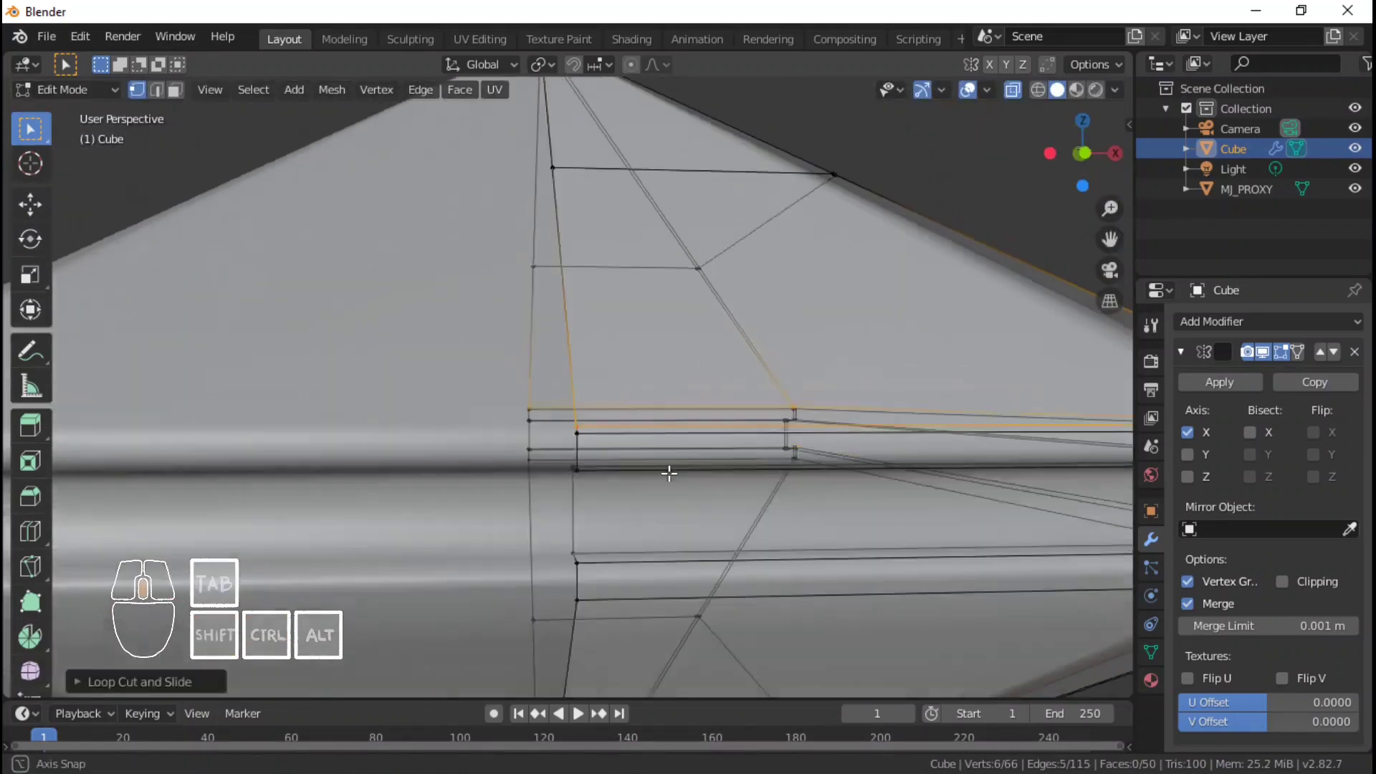
- Edge-slide the new horizontal loop on the upper half to refine its position beside the upper rim
middle_click_drag(669, 473, 724, 494)
middle_click_drag(724, 494, 574, 459, "shift")
scroll(836, 461, "up", 1)
middle_click_drag(835, 461, 781, 455, "shift")
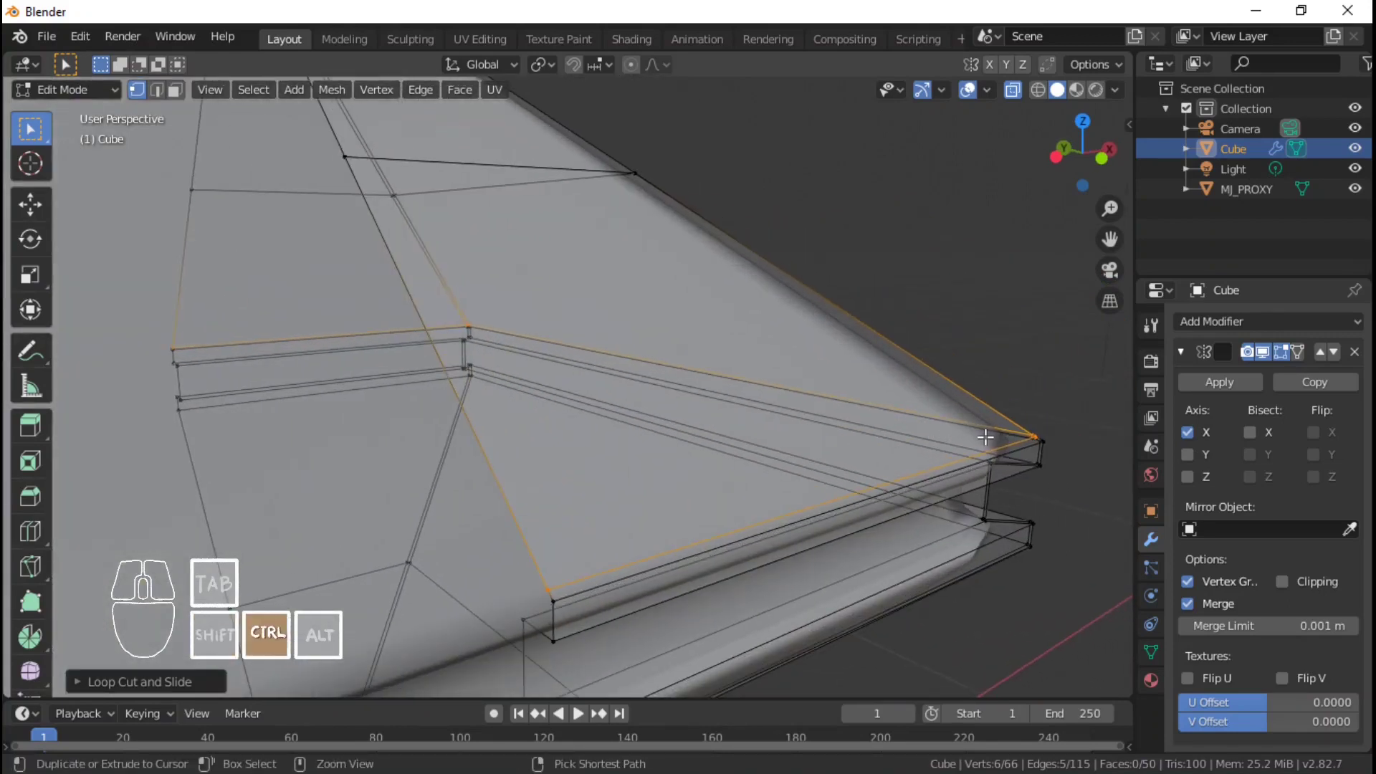
key("g")
key("g")
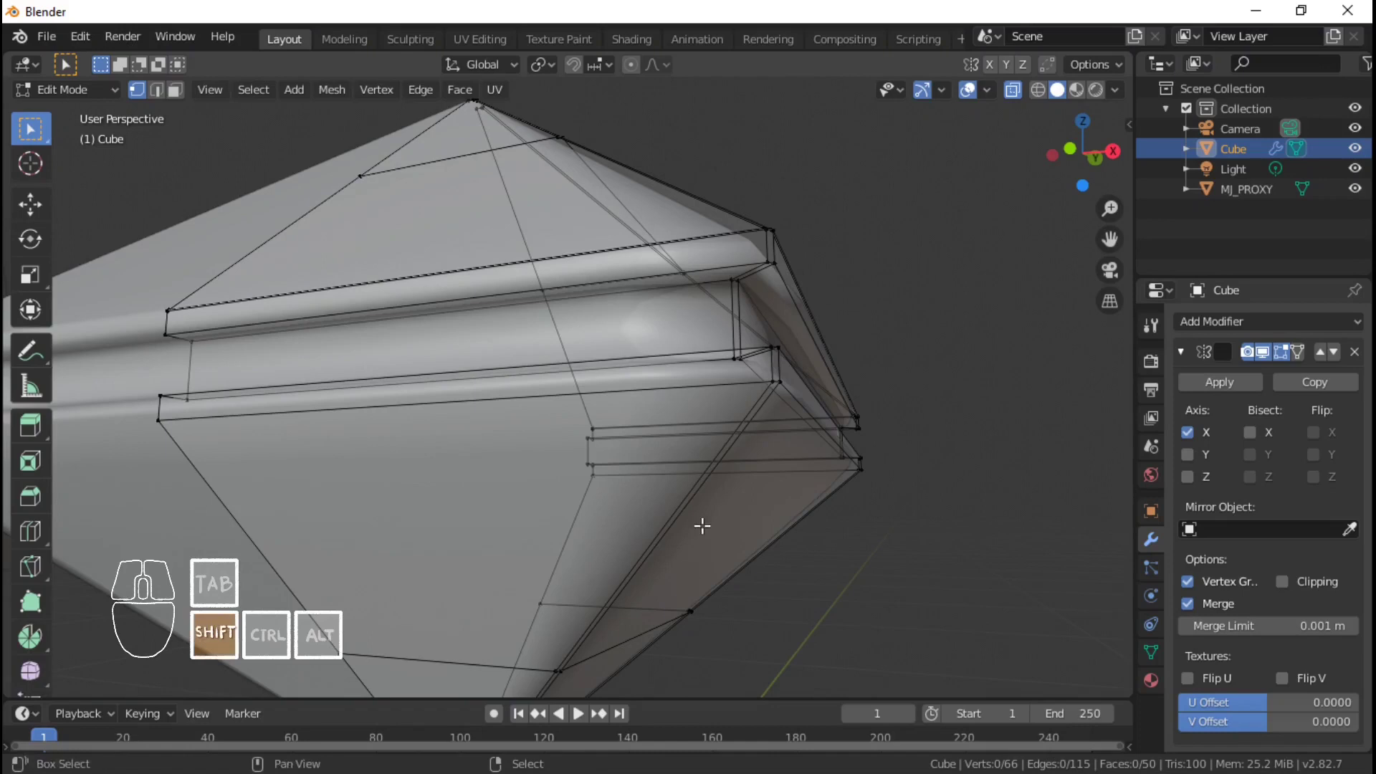
- Add a horizontal loop cut to the lower half and slide it up close to the lower rim
scroll(667, 477, "down", 1)
middle_click_drag(700, 525, 513, 481, "shift")
key("ctrl+r")
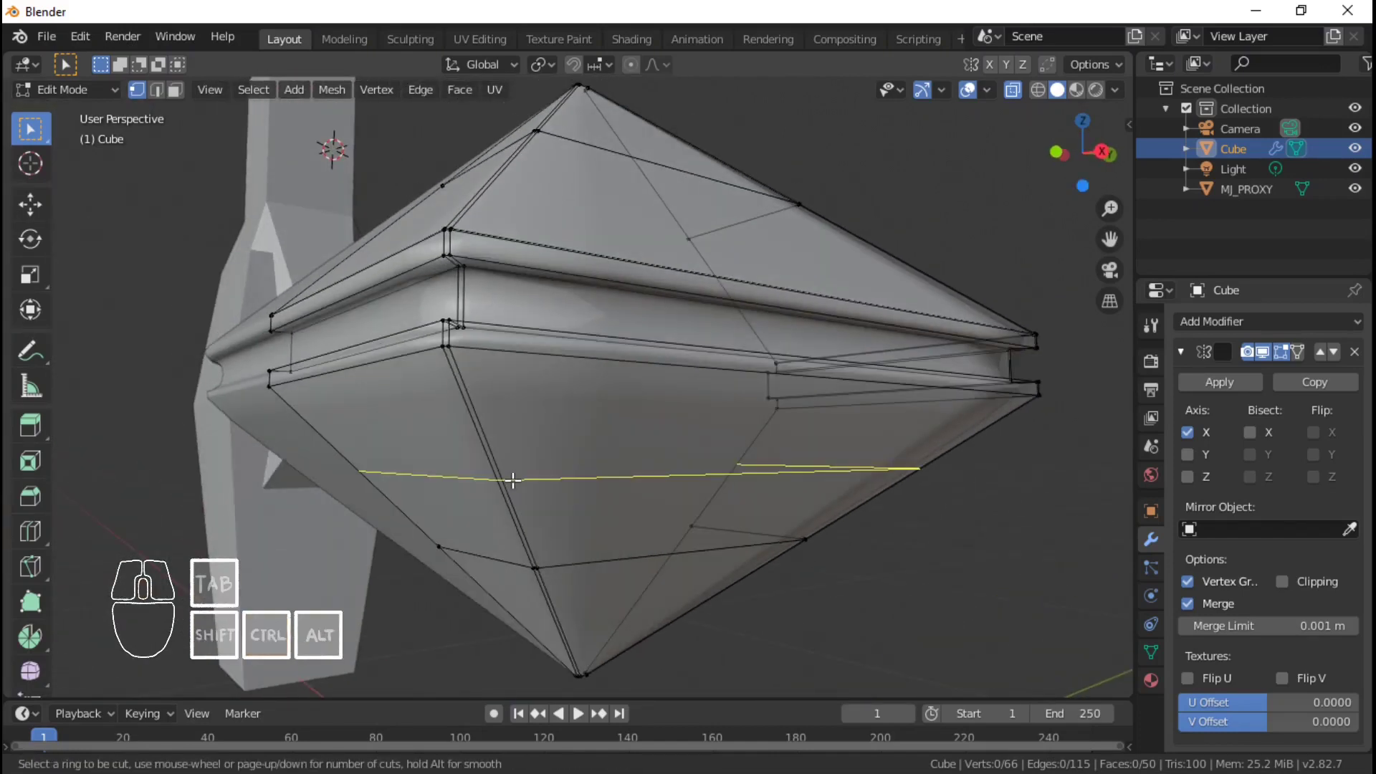
left_click(513, 478)
left_click(487, 401)
- Try adding a vertical loop cut to a face touching the X mirror seam and sliding it against the bevelled corner
middle_click_drag(487, 401, 645, 412)
scroll(645, 412, "up", 1)
middle_click_drag(645, 394, 644, 481, "shift")
scroll(652, 444, "down", 2)
key("ctrl+r")
left_click(497, 316)
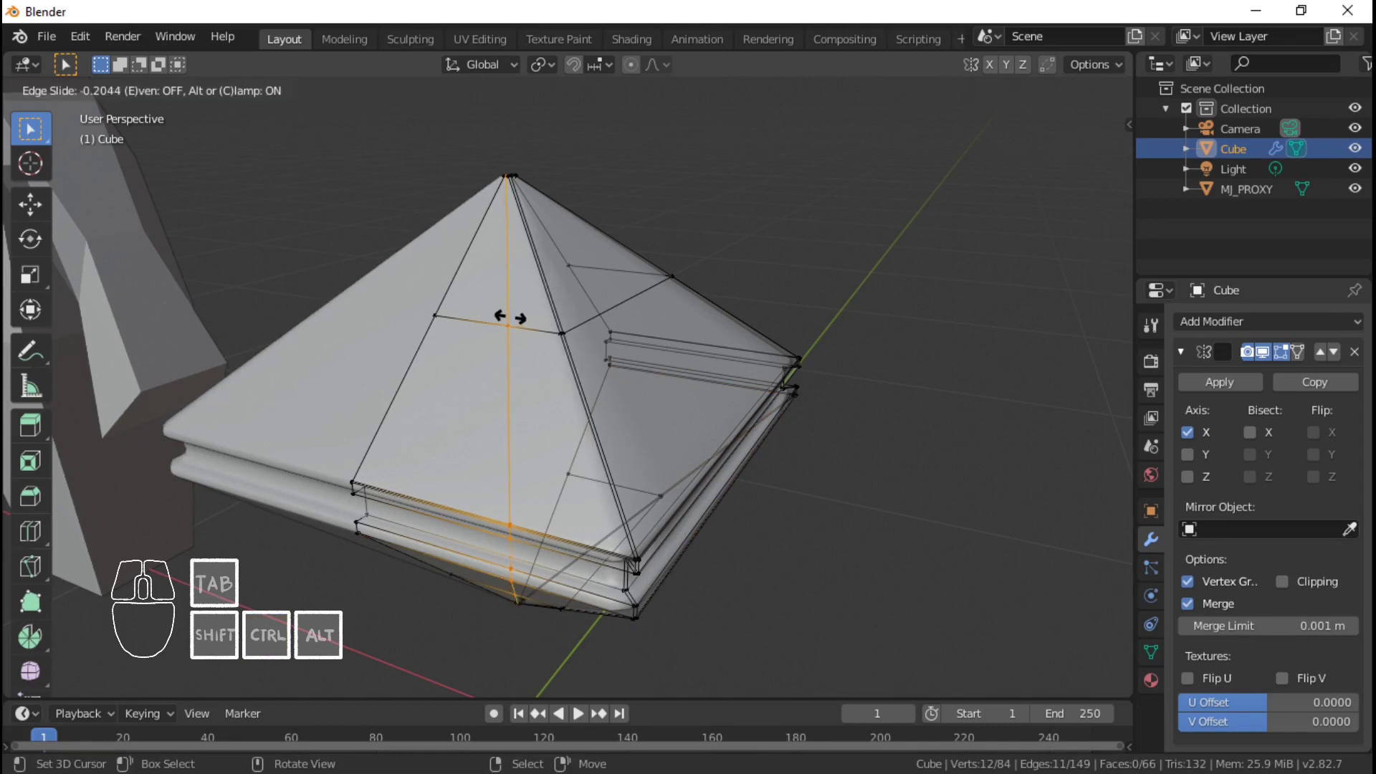
left_click(552, 331)
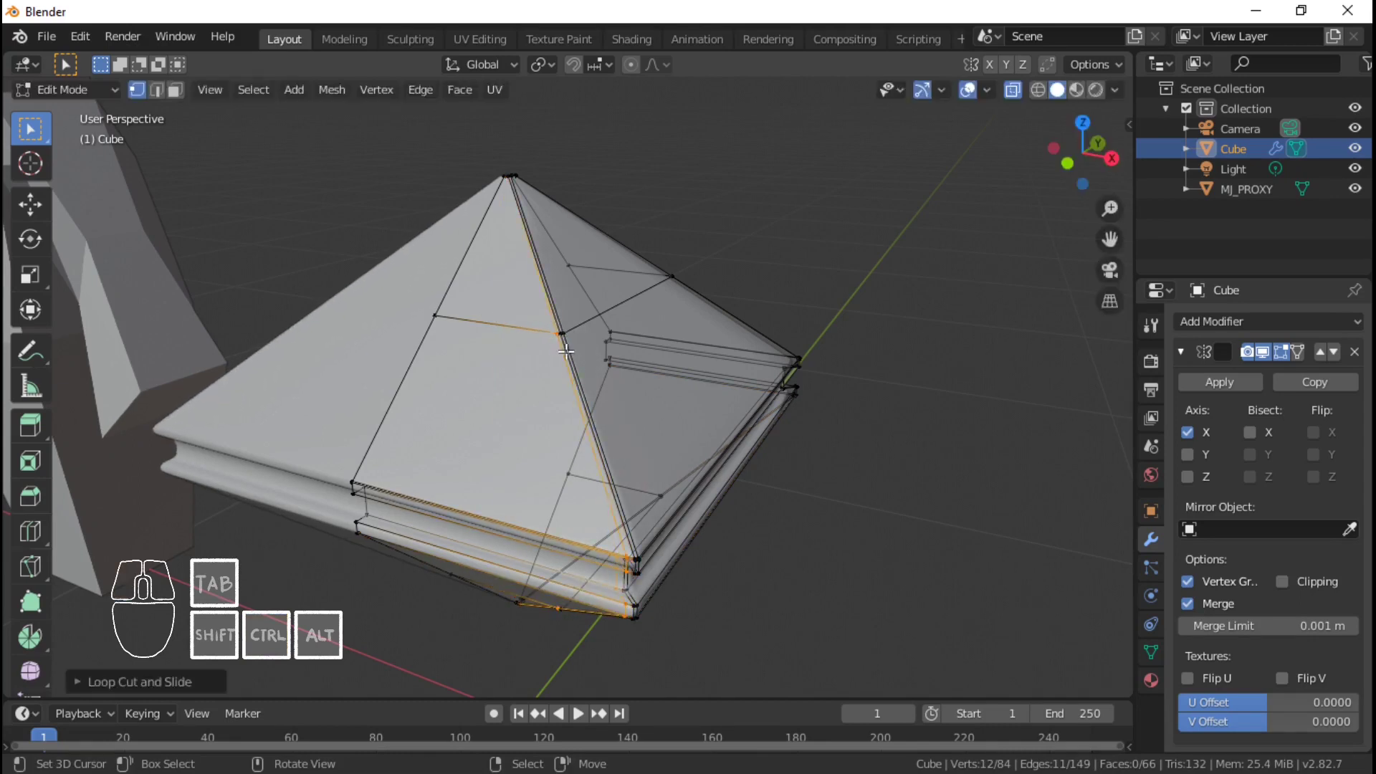
middle_click_drag(552, 331, 656, 357)
key("ctrl+r")
left_click(703, 376)
right_click(702, 376)
key("ctrl+z")
left_click(656, 357, "alt")
- Add a centred vertical loop cut to each of the two opposite faces that touch the X mirror seam
key("ctrl+r")
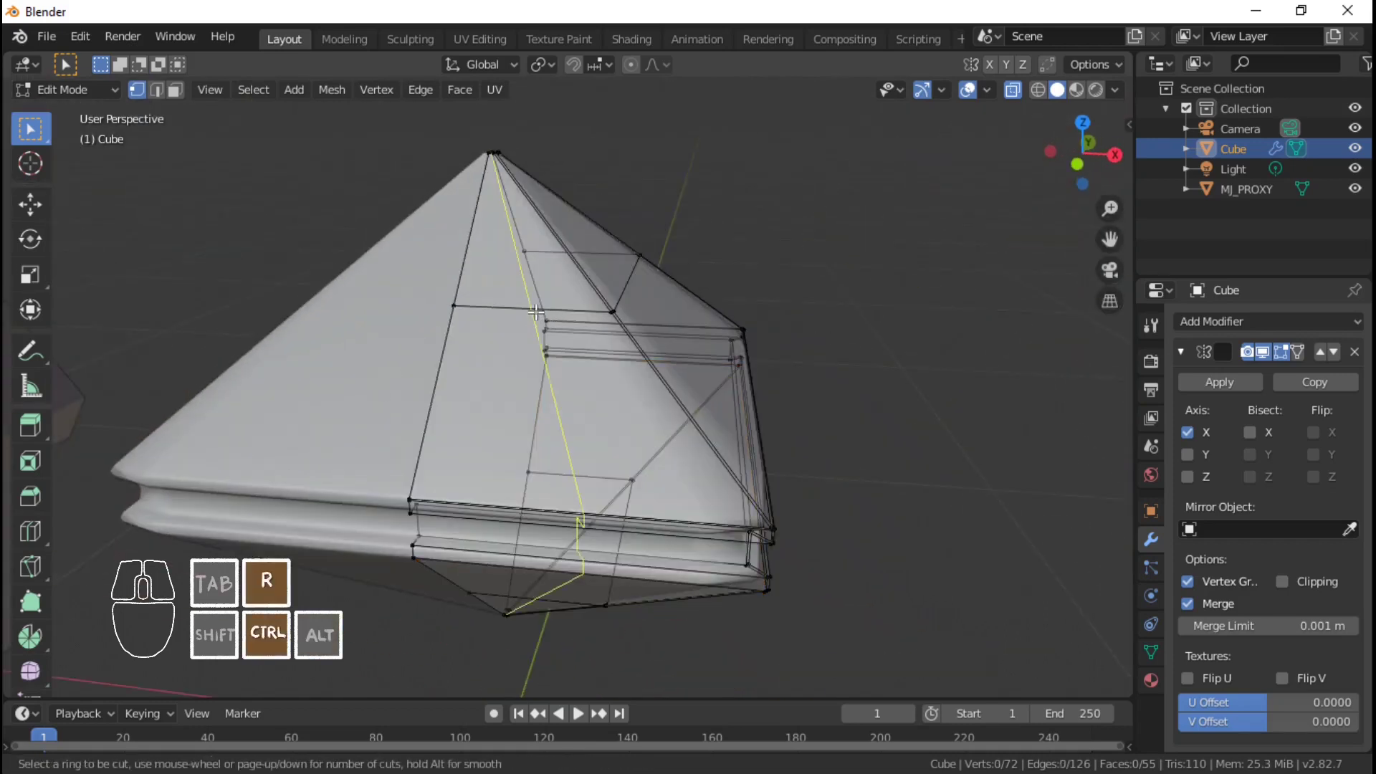
left_click(536, 322)
right_click(536, 323)
middle_click_drag(536, 322, 710, 299)
key("ctrl+r")
left_click(604, 335)
right_click(604, 334)
- Edge-slide both selected vertical loops together until they sit close to the bevelled corners
left_click(710, 300, "alt+shift")
key("ctrl+e")
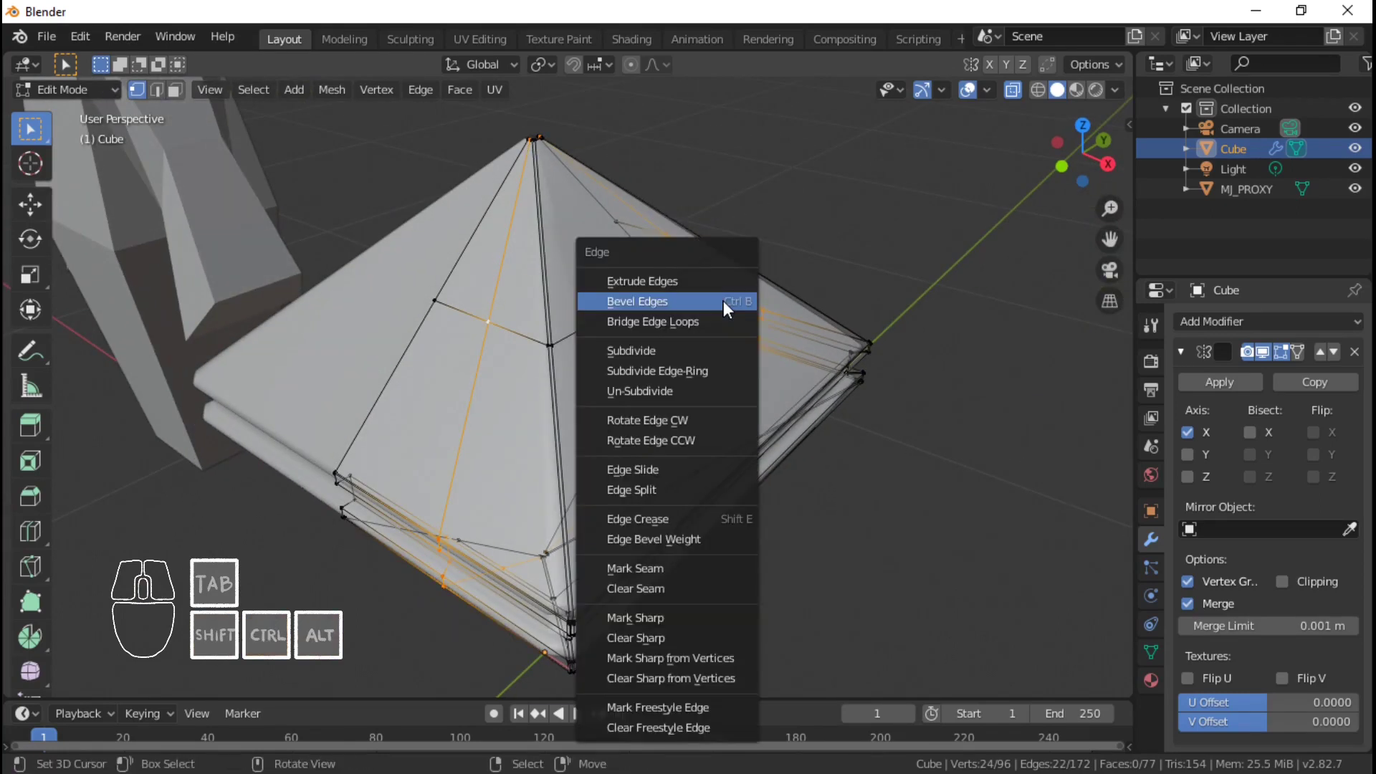
left_click(666, 472)
left_click(738, 412)
middle_click_drag(738, 412, 629, 363)
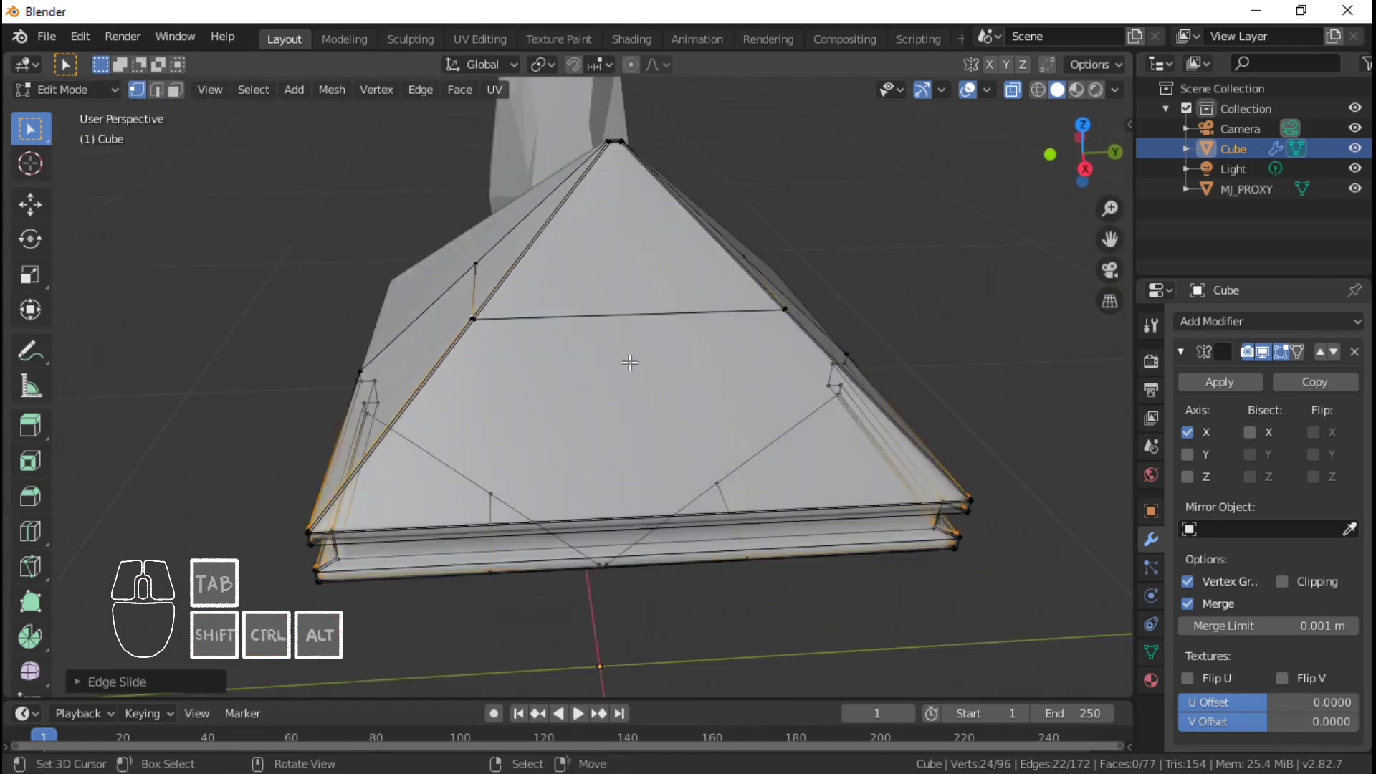
key("ctrl+r")
key("2")
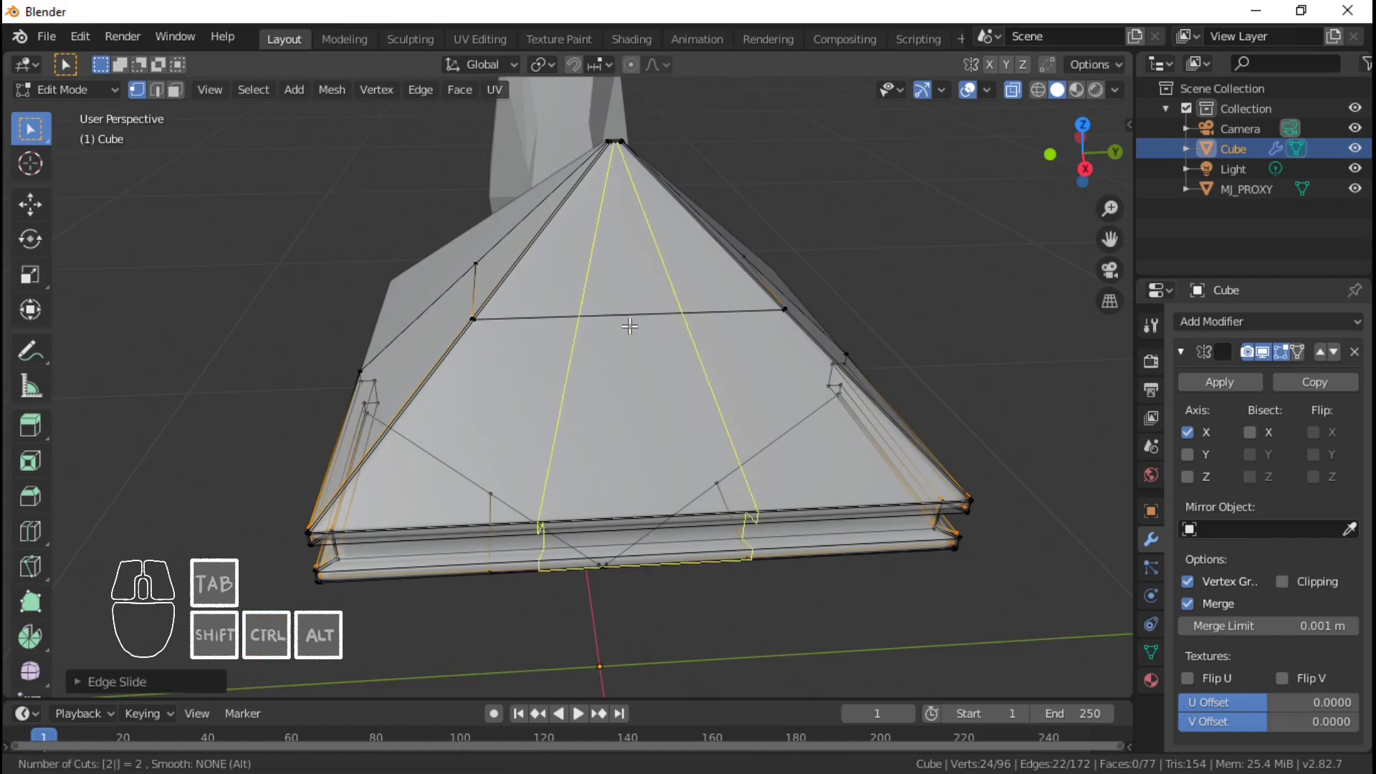
right_click(629, 326)
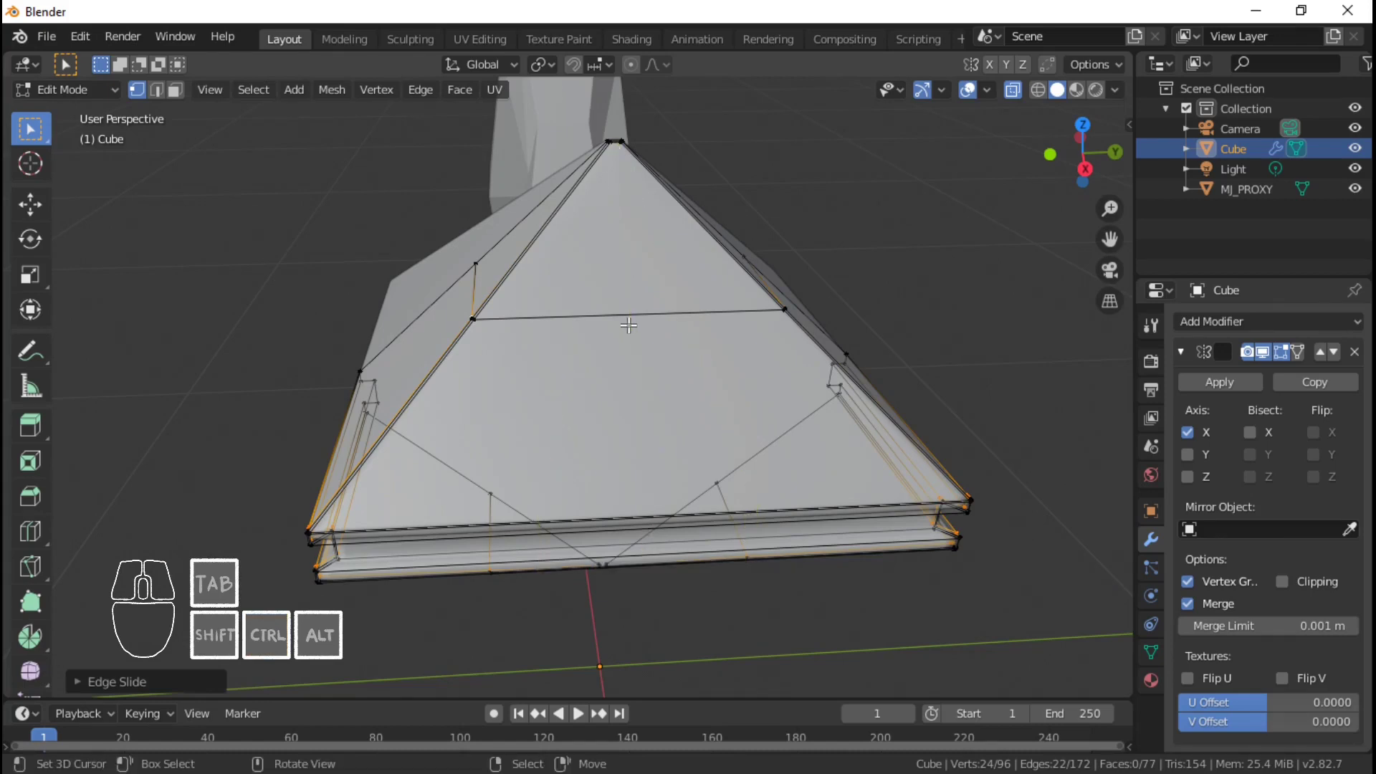
- Try to delete all vertices on the positive-Y half of the diamond
key("KP_3")
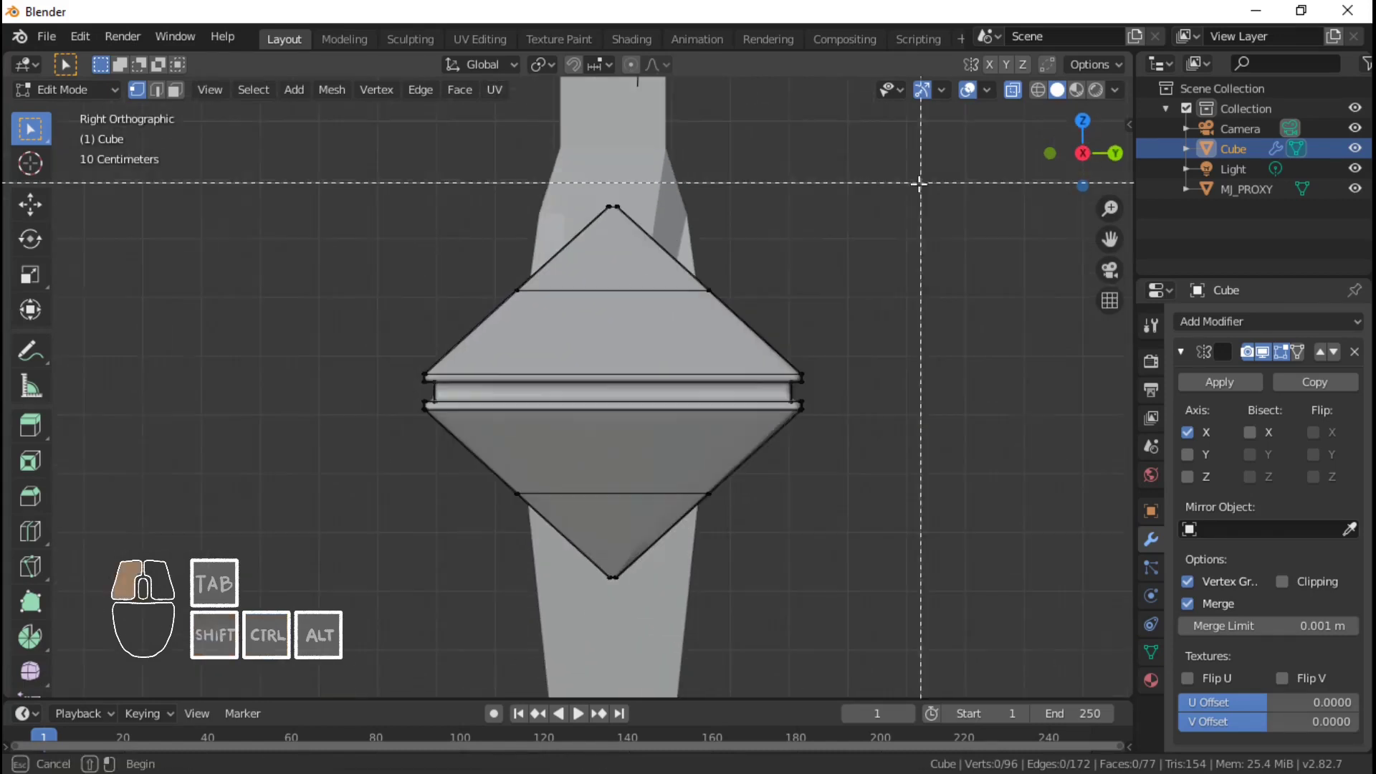
left_click_drag(920, 183, 613, 652)
key("x")
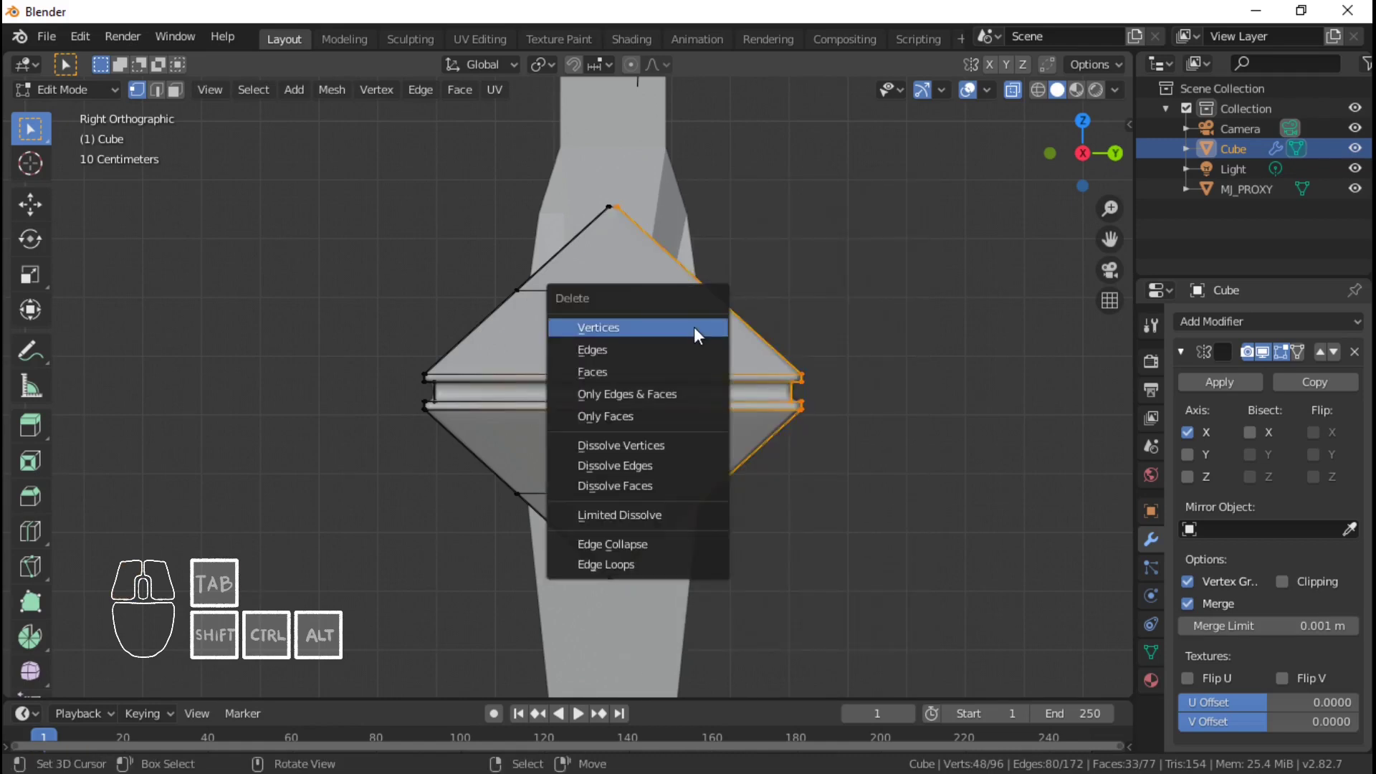
left_click(694, 326)
middle_click_drag(716, 334, 631, 306)
key("ctrl+z")
- Add a centred vertical loop cut to the X-facing side and delete all vertices on the positive-Y half
left_click(598, 316)
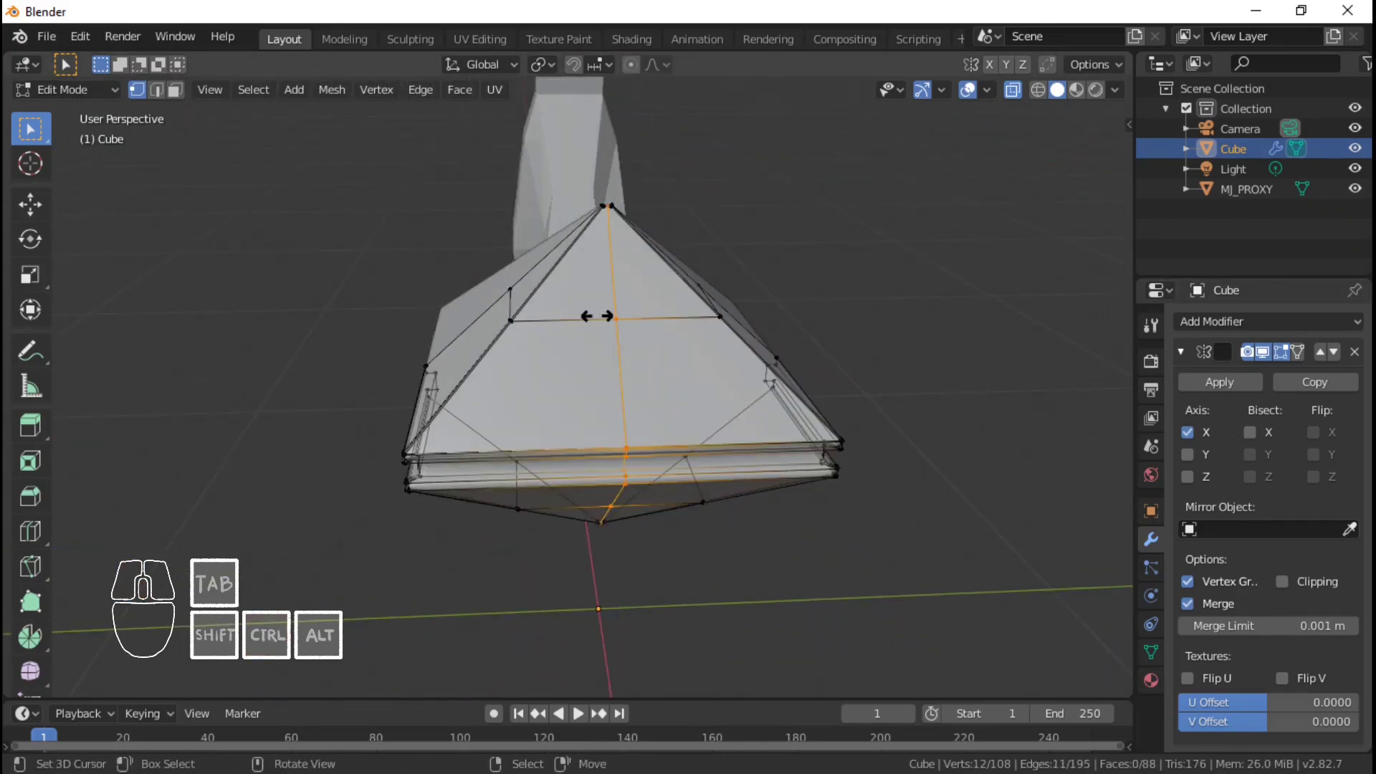
right_click(599, 313)
middle_click_drag(612, 358, 614, 264)
key("alt+a")
key("KP_3")
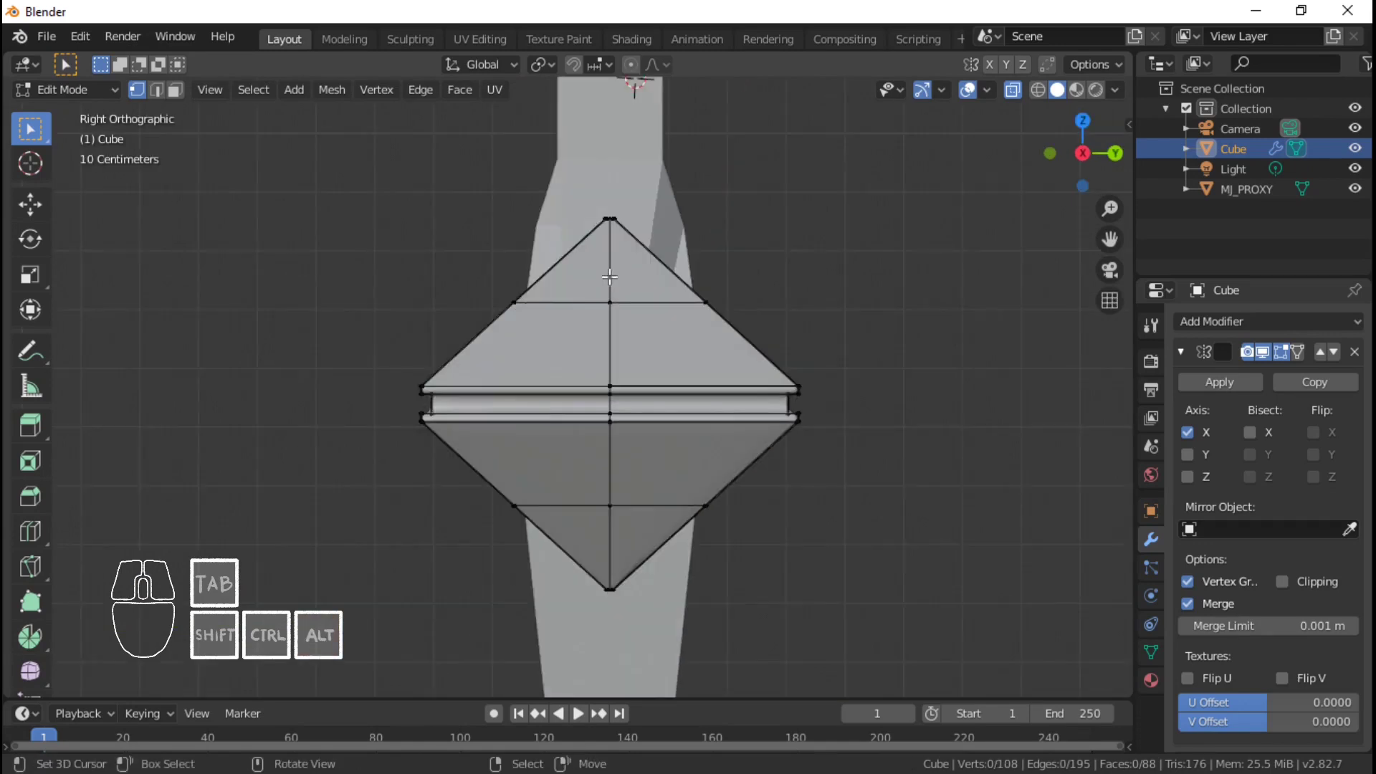
key("b")
left_click_drag(937, 162, 612, 644)
key("x")
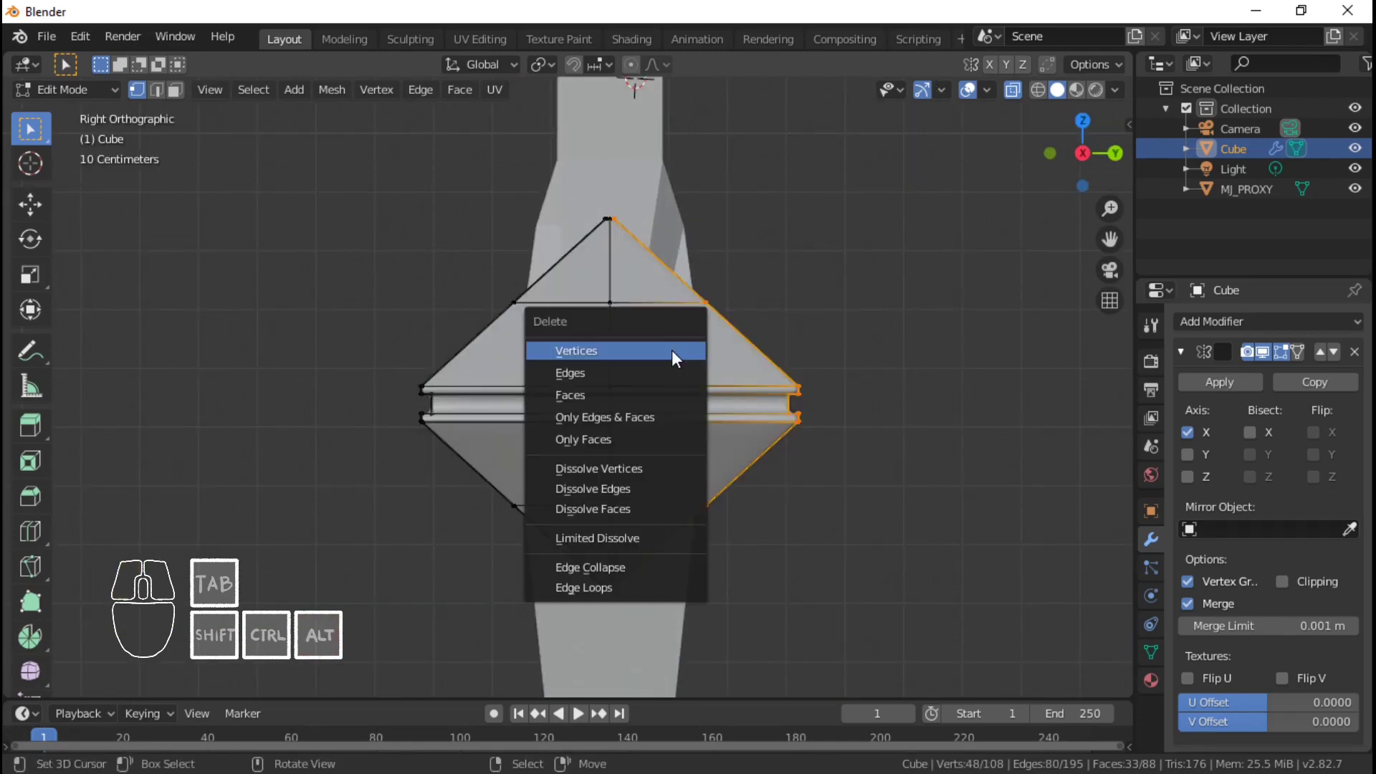
left_click(672, 350)
- Enable the Y axis in the Mirror modifier so the remaining quarter is mirrored on both X and Y
middle_click_drag(673, 350, 1163, 405)
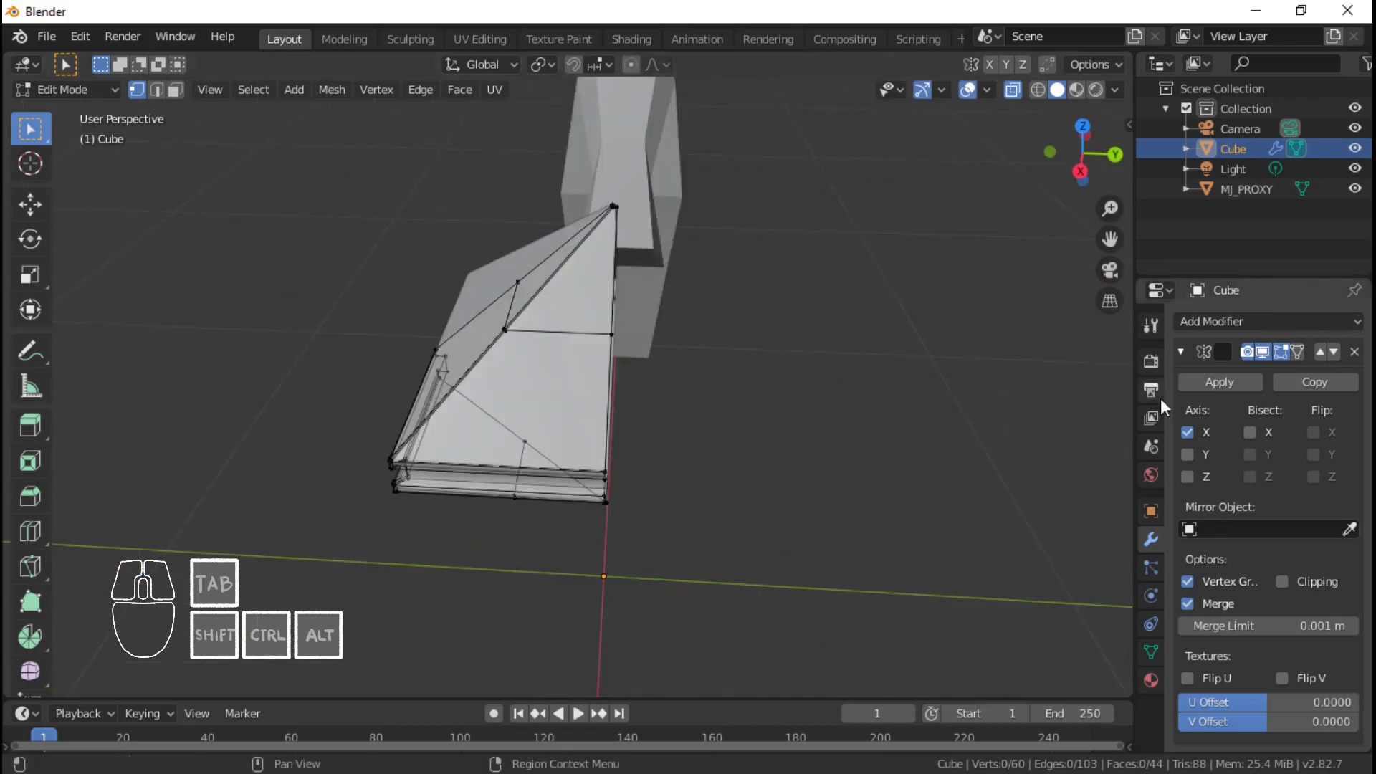
left_click(1187, 454)
middle_click_drag(896, 494, 716, 379)
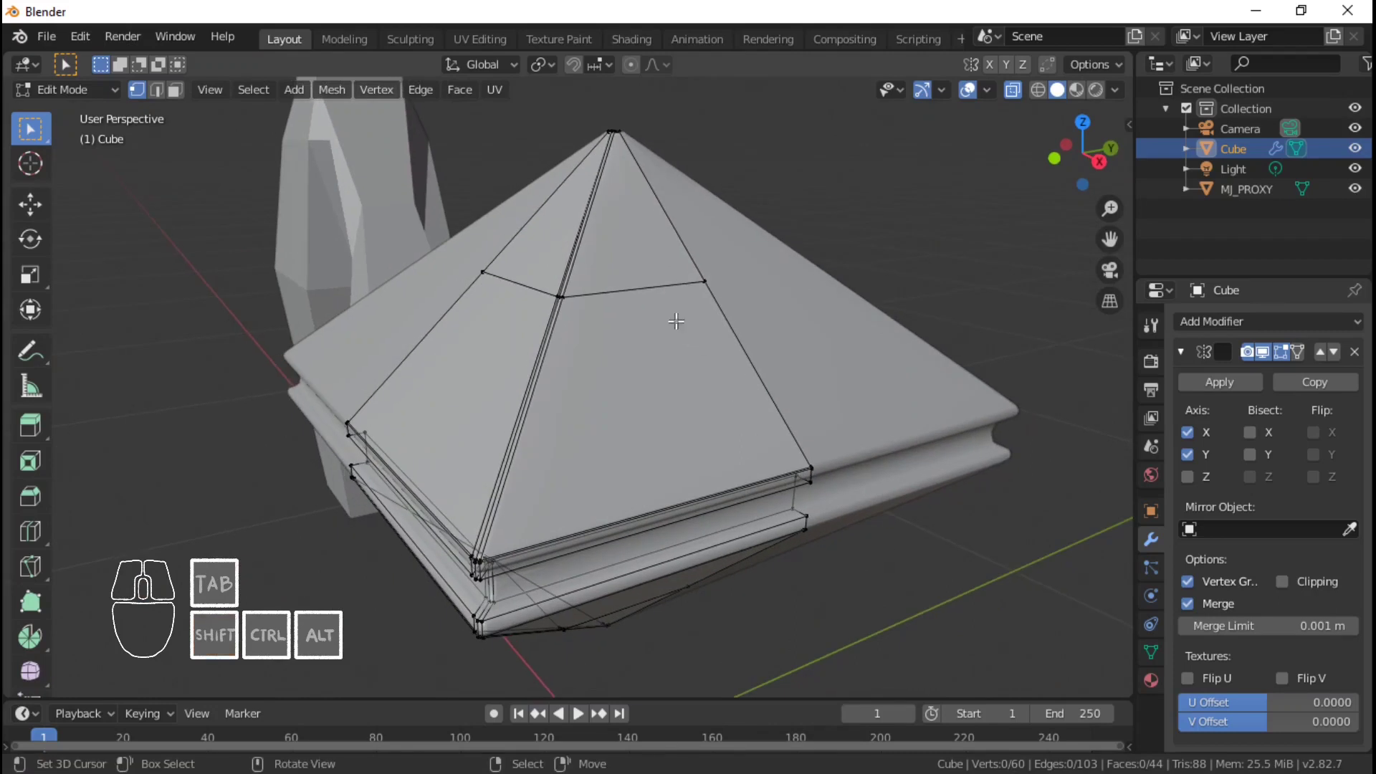
- Add a vertical loop cut to the X-facing side and slide it close to the bevelled corner
key("ctrl+r")
left_click(661, 289)
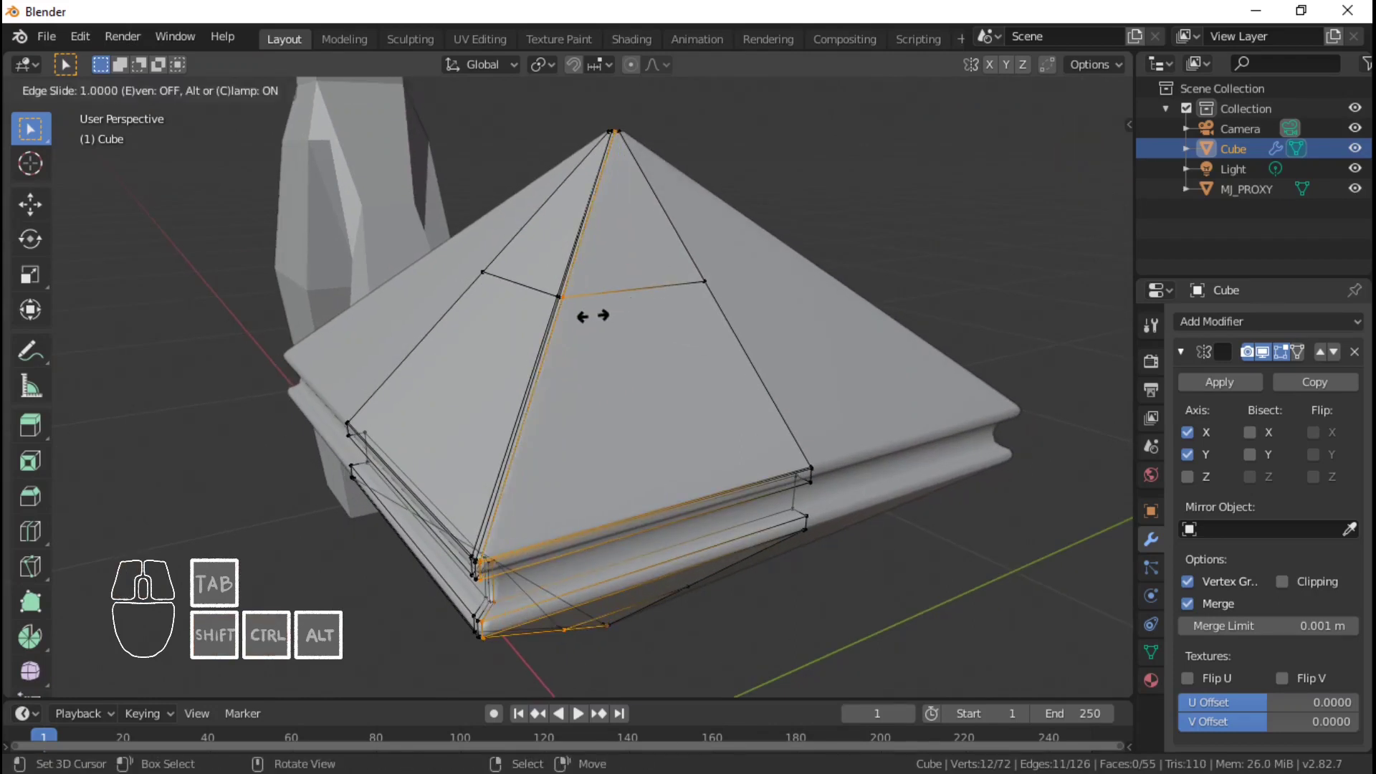
left_click(595, 315)
middle_click_drag(574, 374, 648, 399)
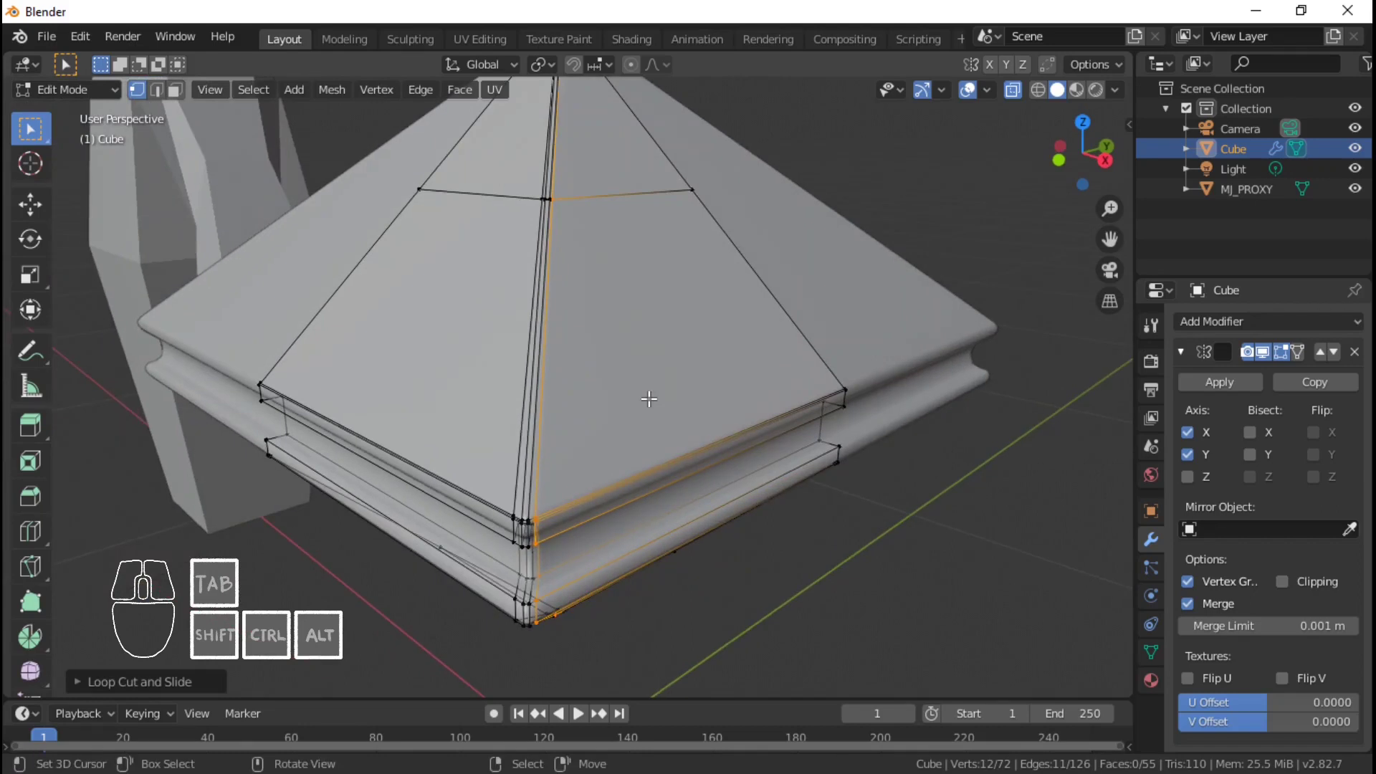
key("g")
key("g")
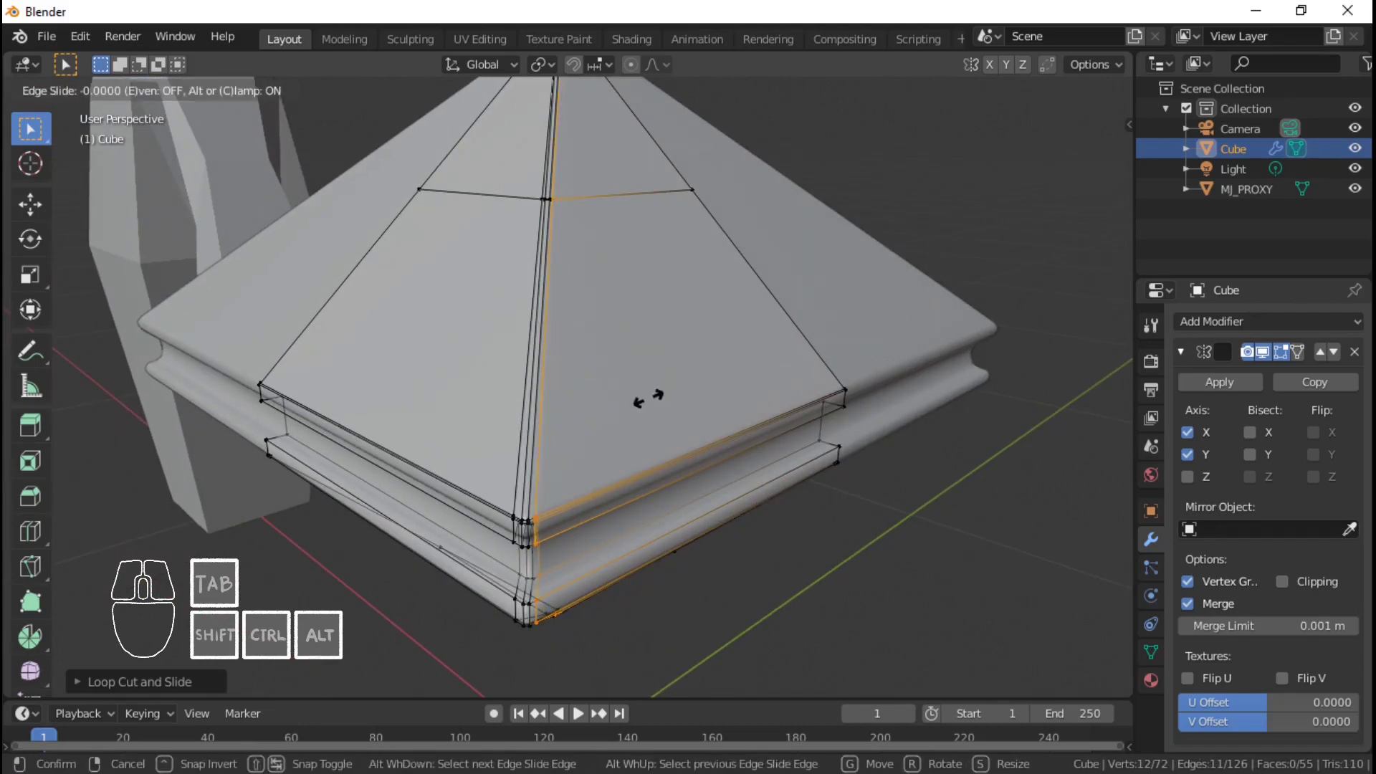
left_click(648, 399)
- Examine the smoothed diamond in Object Mode and its bottom tip in Edit Mode, and try to apply the Mirror modifier
key("Tab")
middle_click_drag(612, 401, 734, 410)
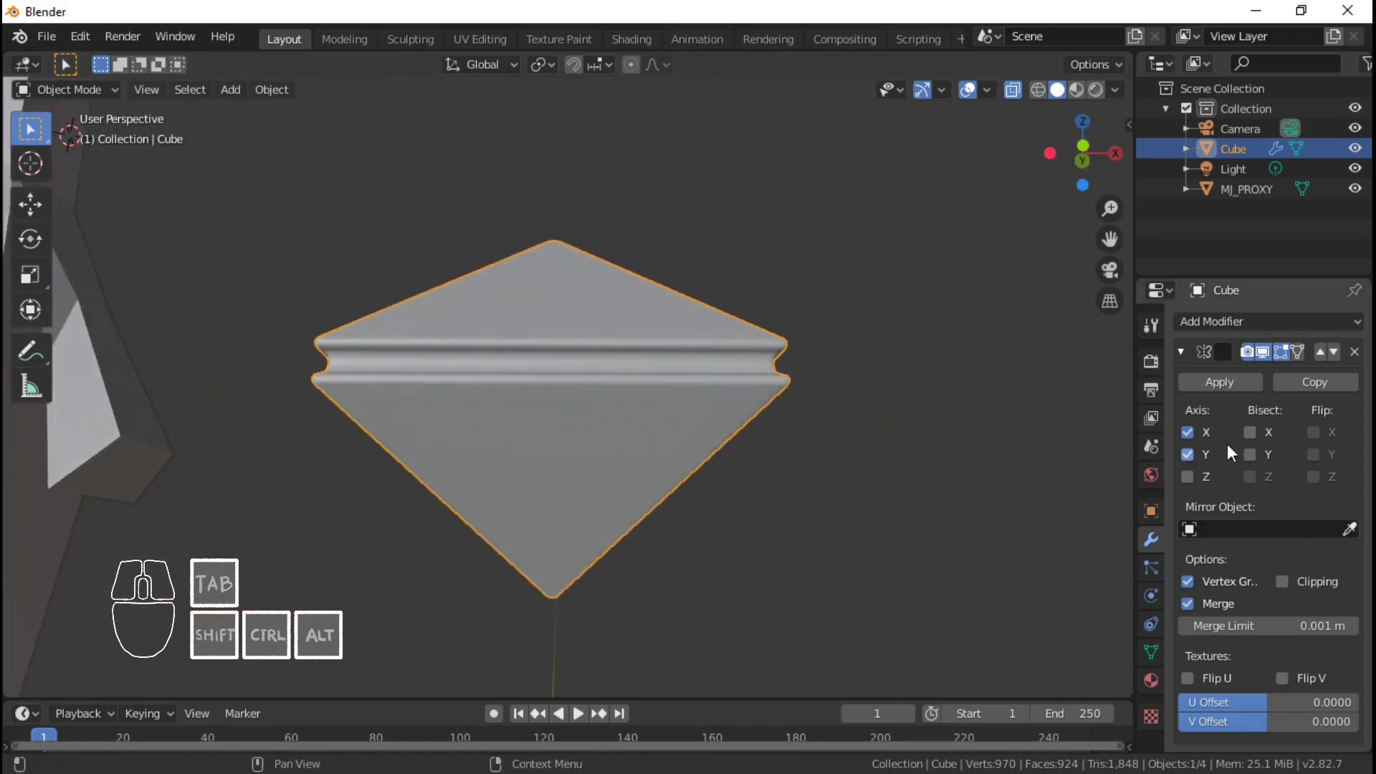
middle_click_drag(769, 453, 778, 342, "shift")
key("Tab")
scroll(724, 473, "up", 3)
middle_click_drag(716, 498, 523, 438)
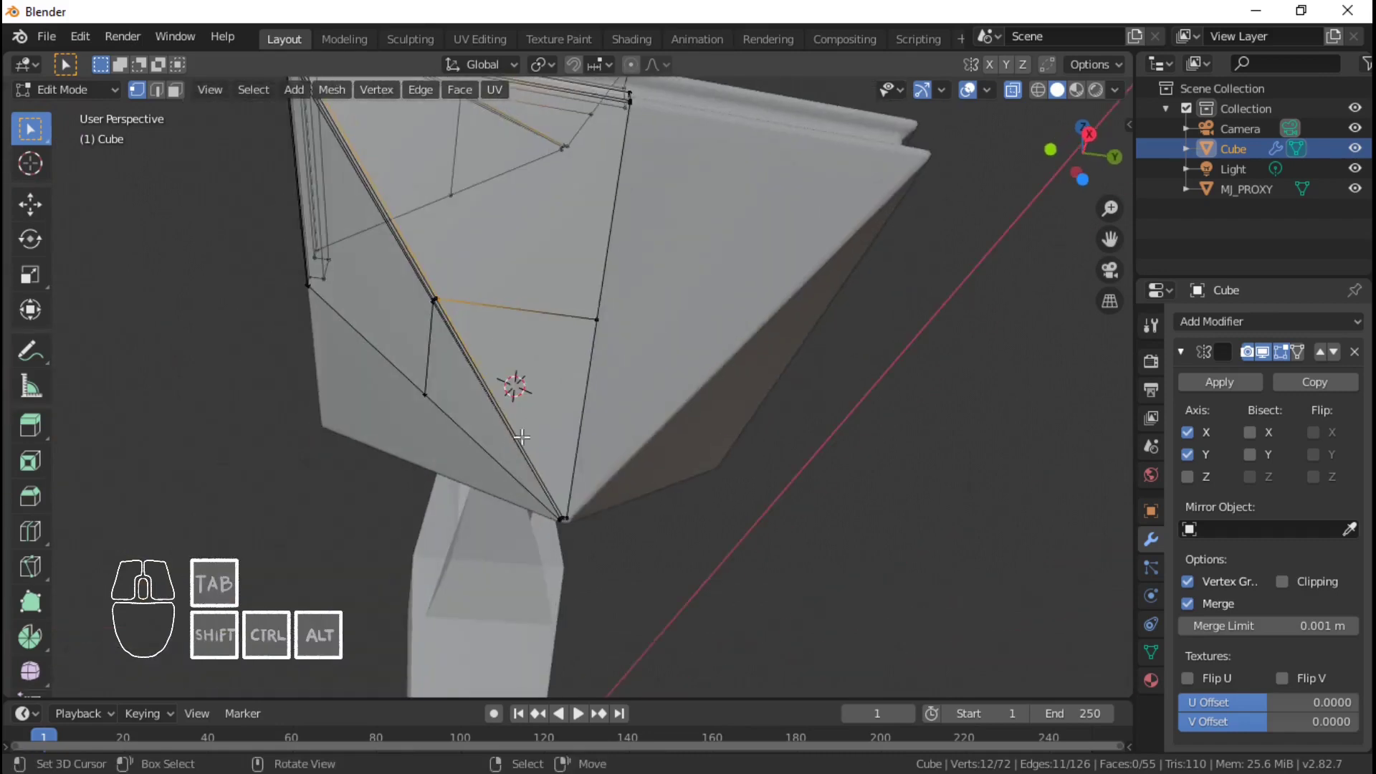
middle_click_drag(565, 482, 588, 416)
left_click(1229, 380)
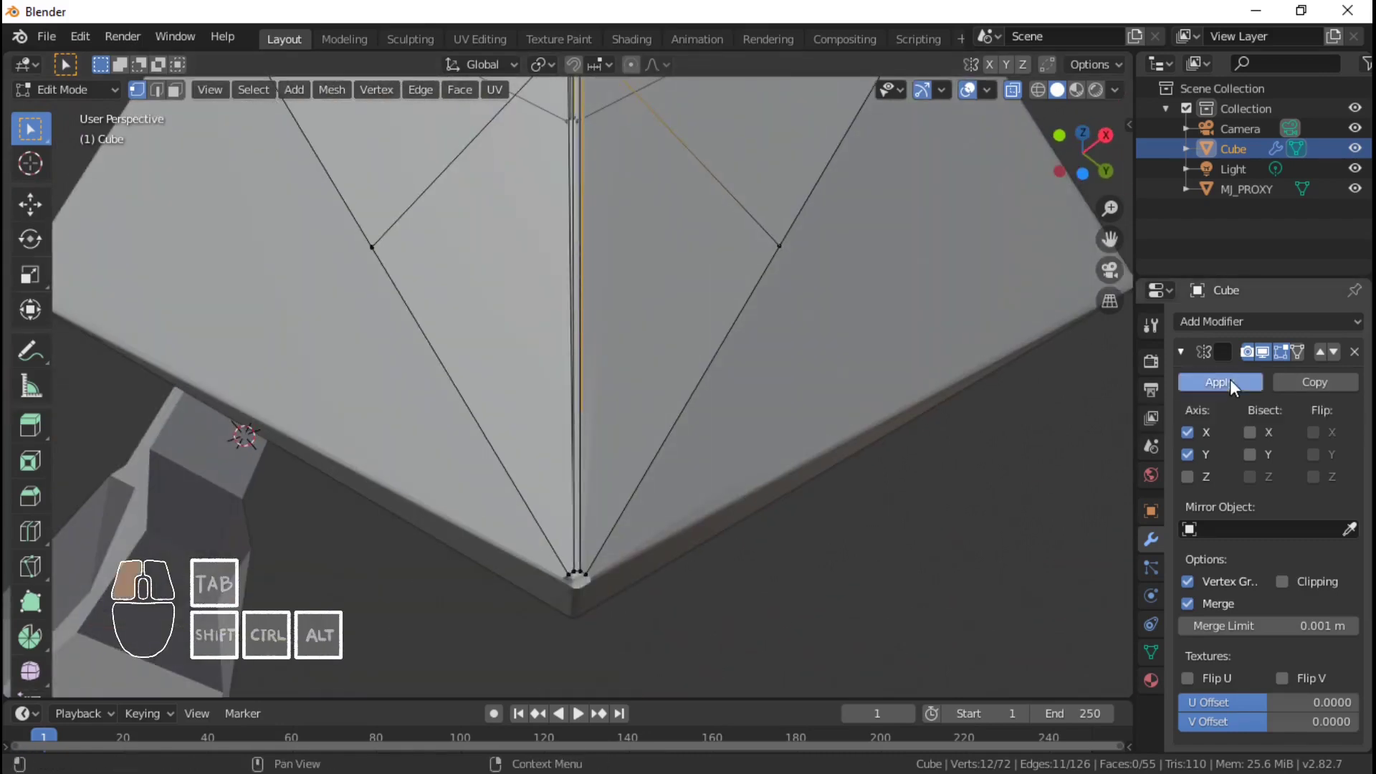
- Edge-slide the selected vertical loop slightly to fine-tune its distance from the bevelled corner
scroll(667, 329, "down", 4)
middle_click_drag(631, 297, 647, 531)
scroll(648, 504, "down", 1)
scroll(648, 530, "up", 1)
scroll(647, 530, "up", 1)
middle_click_drag(642, 666, 630, 477, "shift")
scroll(630, 476, "up", 4)
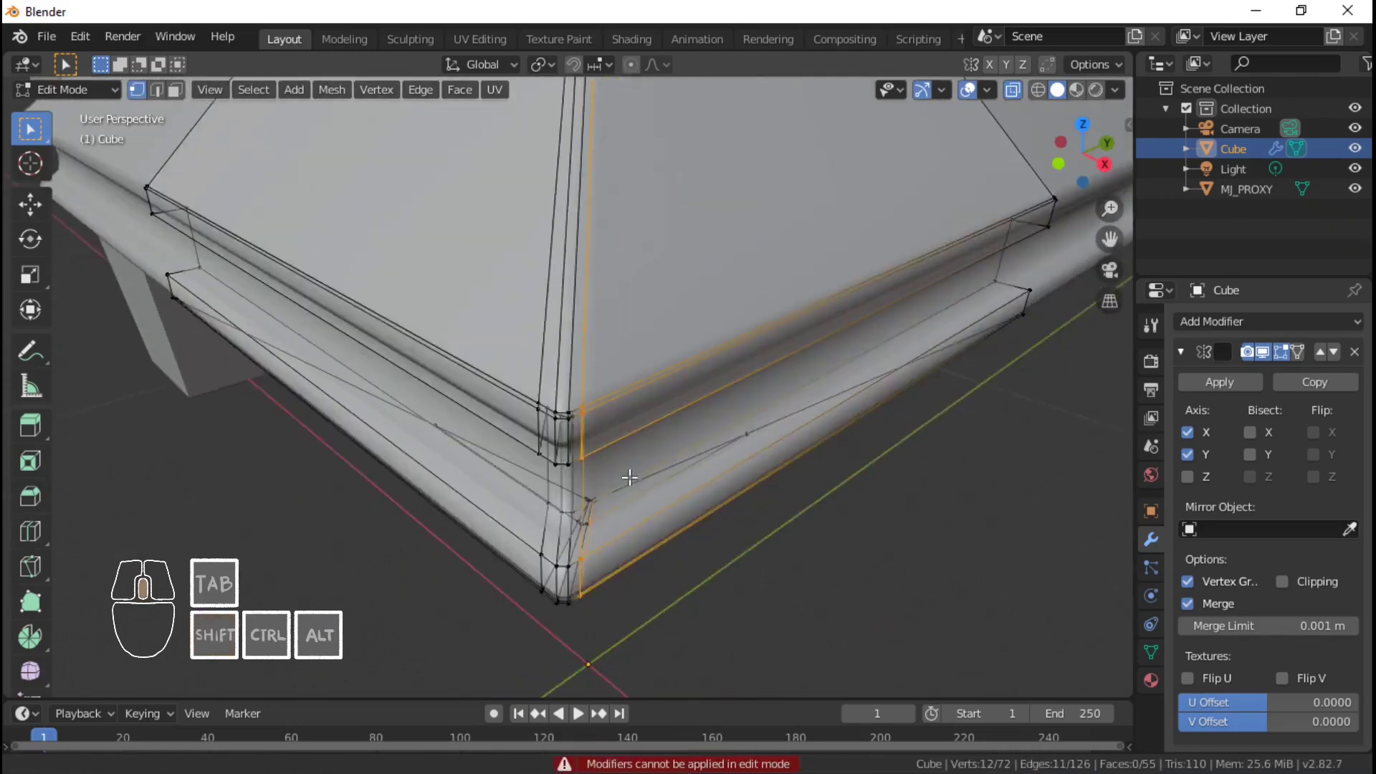
scroll(629, 477, "down", 2)
scroll(630, 476, "down", 2)
key("g")
key("g")
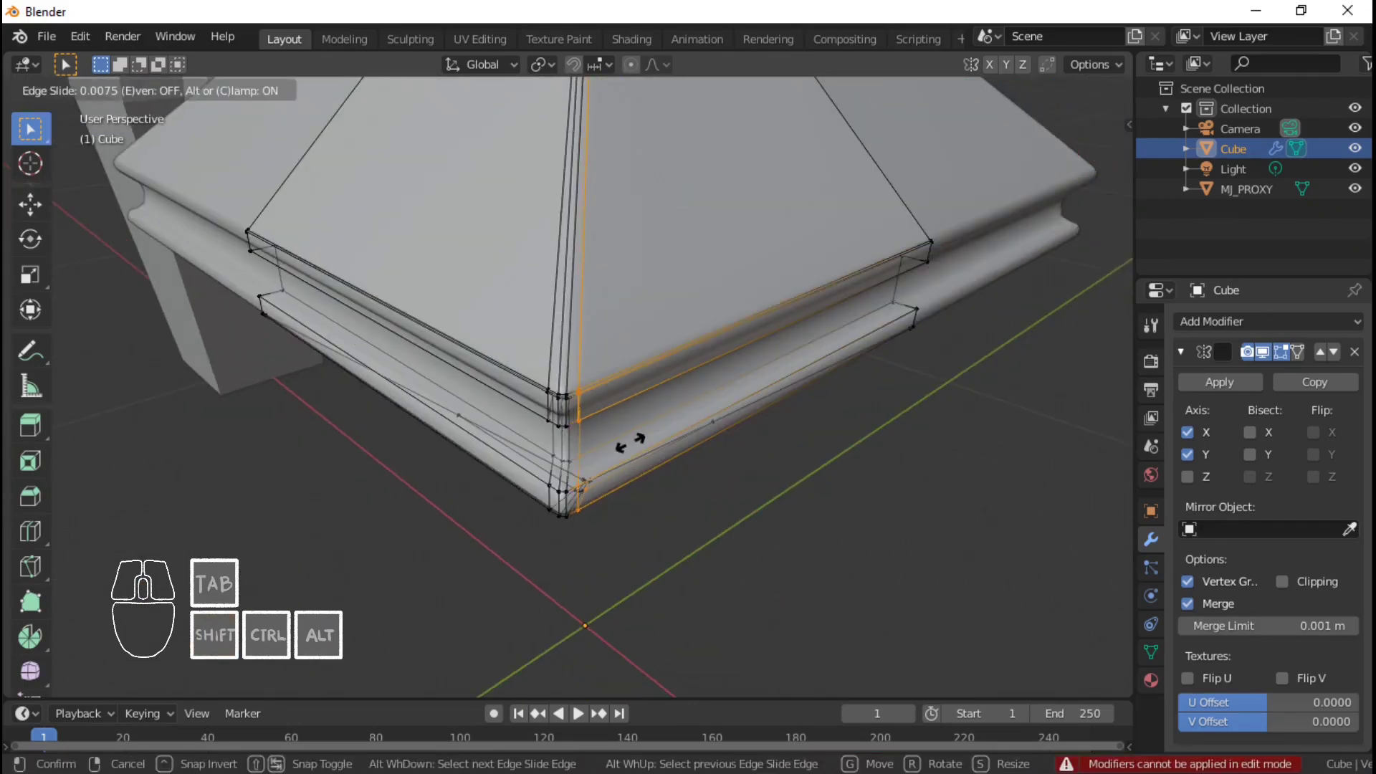
left_click(631, 441)
- Add a centred vertical loop cut to each of the two large faces of the remaining quarter
middle_click_drag(631, 439, 715, 387)
scroll(668, 470, "down", 2)
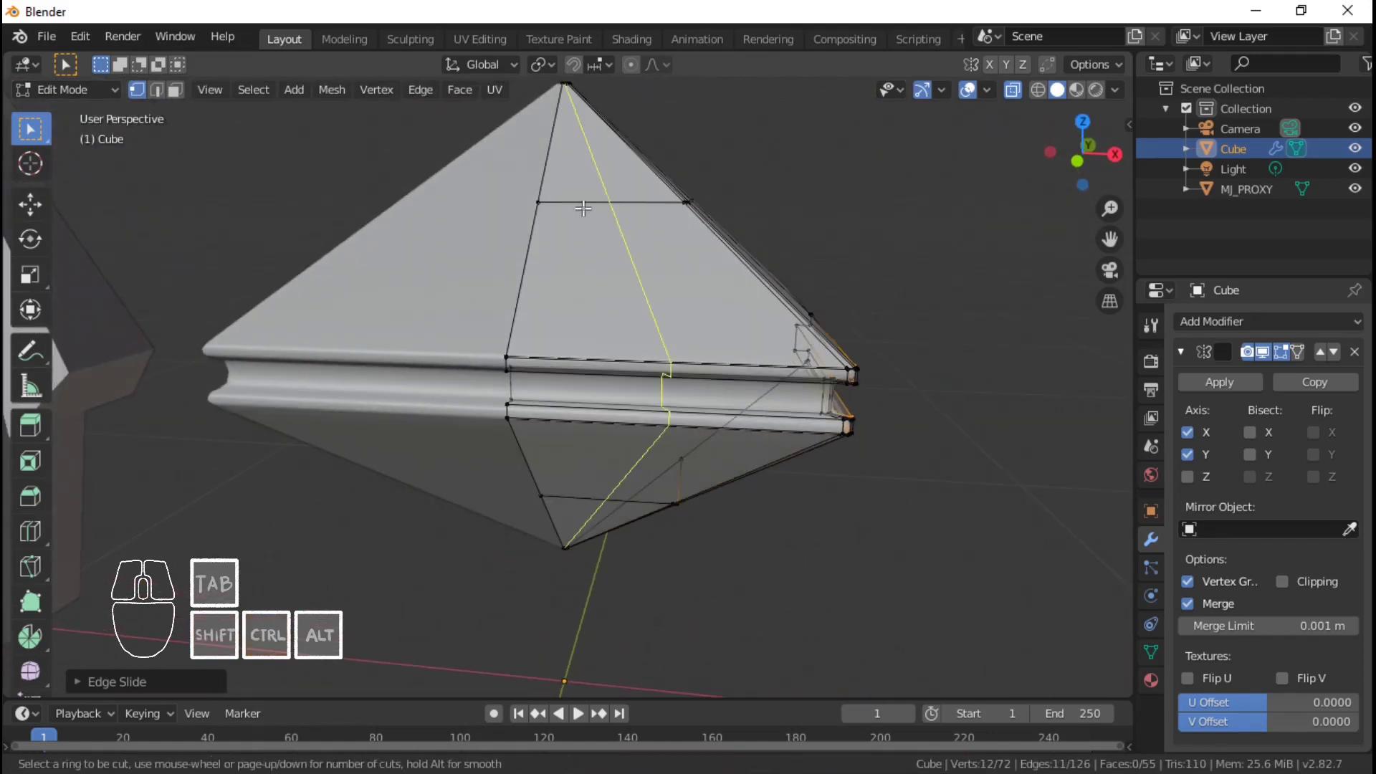
left_click(583, 208)
right_click(583, 208)
middle_click_drag(660, 351, 621, 237)
key("ctrl+r")
left_click(581, 174)
right_click(579, 170)
- Add centred horizontal loop cuts between the middle loops and the rims on the upper and lower halves
middle_click_drag(579, 170, 708, 451)
key("Tab")
key("Tab")
left_click(686, 419)
right_click(686, 419)
key("ctrl+r")
left_click(652, 363)
right_click(651, 362)
middle_click_drag(649, 314, 688, 480)
middle_click_drag(691, 409, 611, 250)
key("alt+a")
left_click(612, 254, "alt")
left_click(562, 334, "alt+shift")
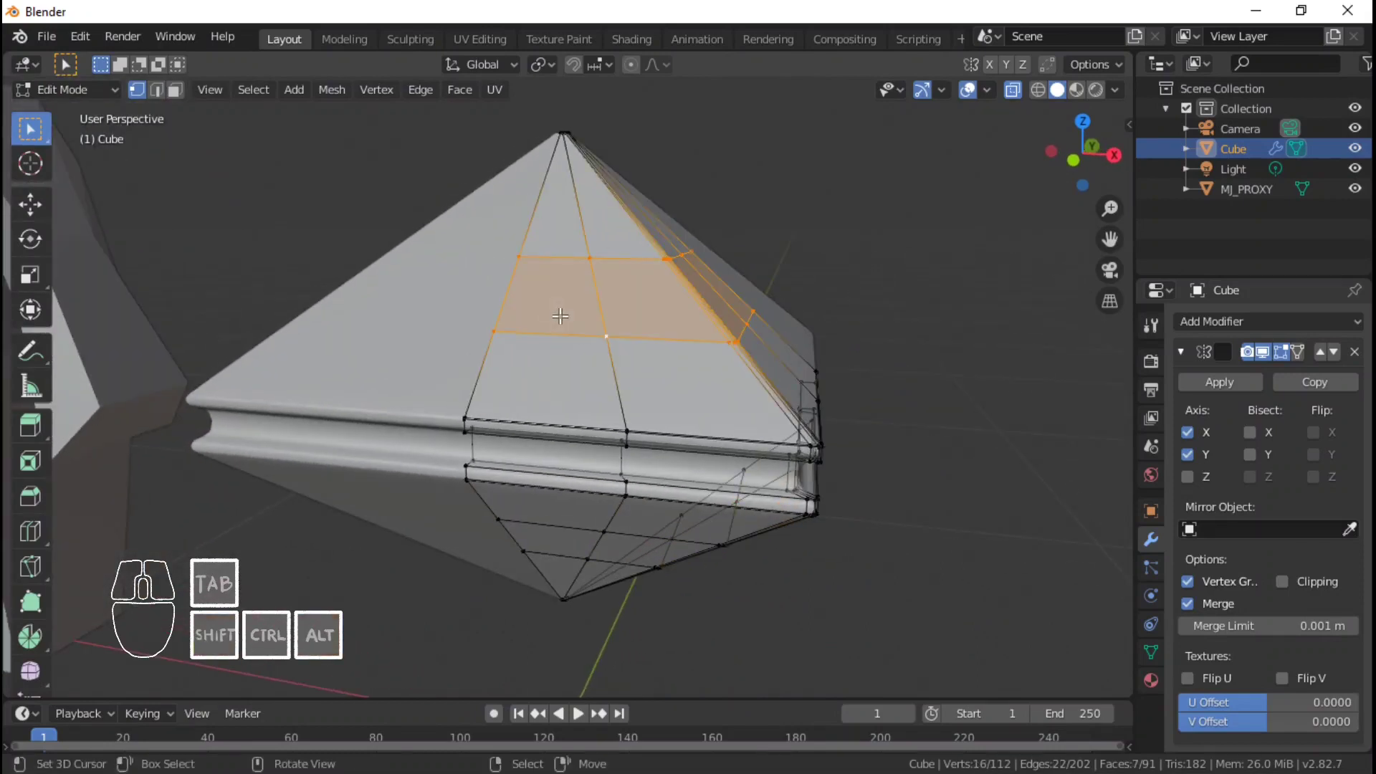
key("x")
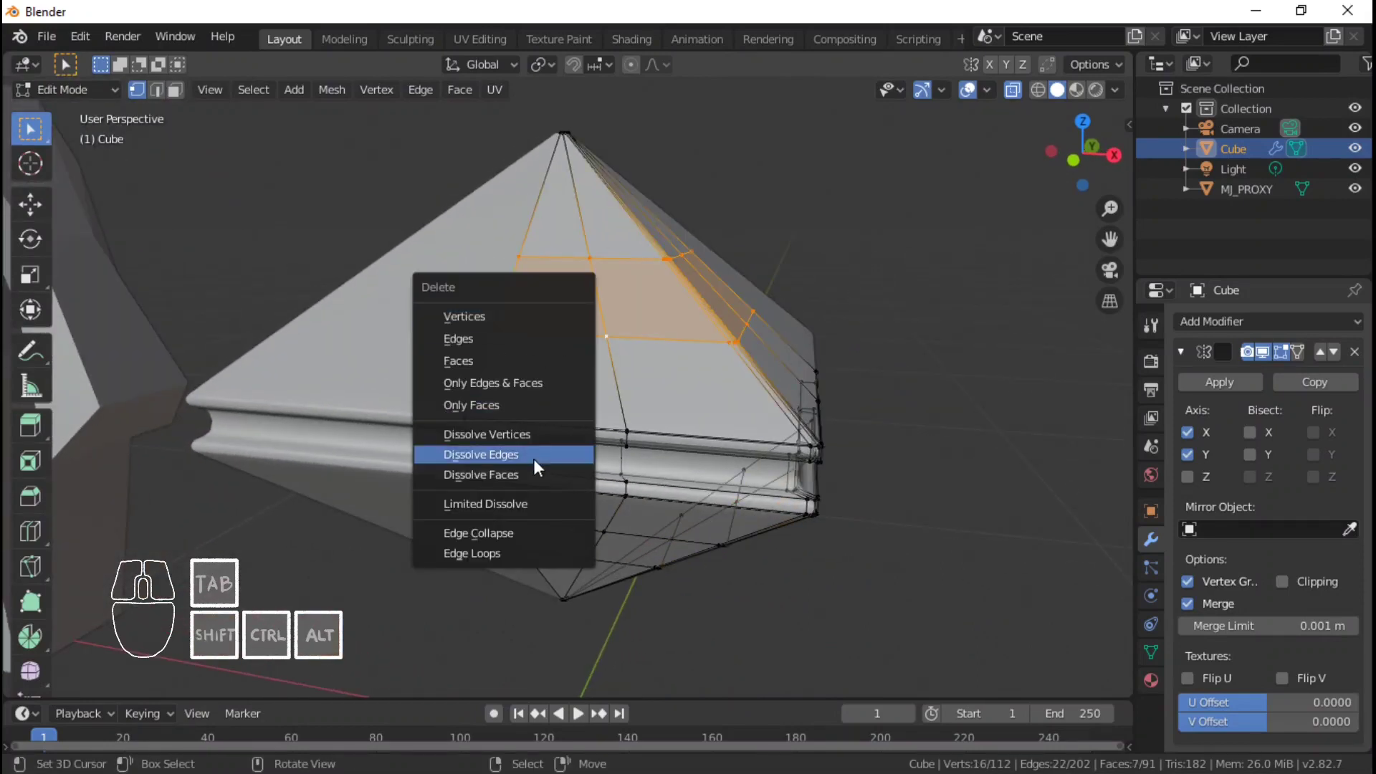
- Delete the two horizontal edge loops crossing the upper half's sloped faces, one after the other
left_click(617, 258, "alt")
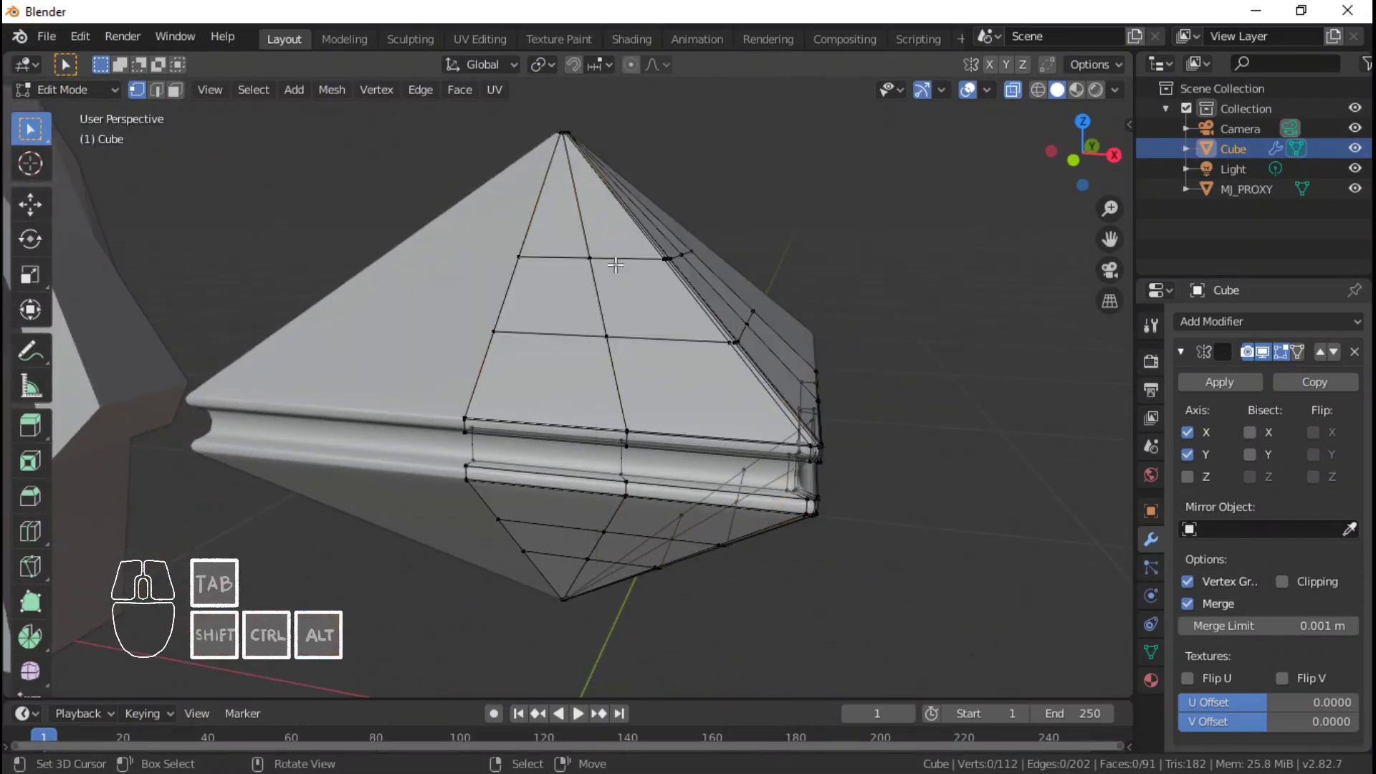
key("x")
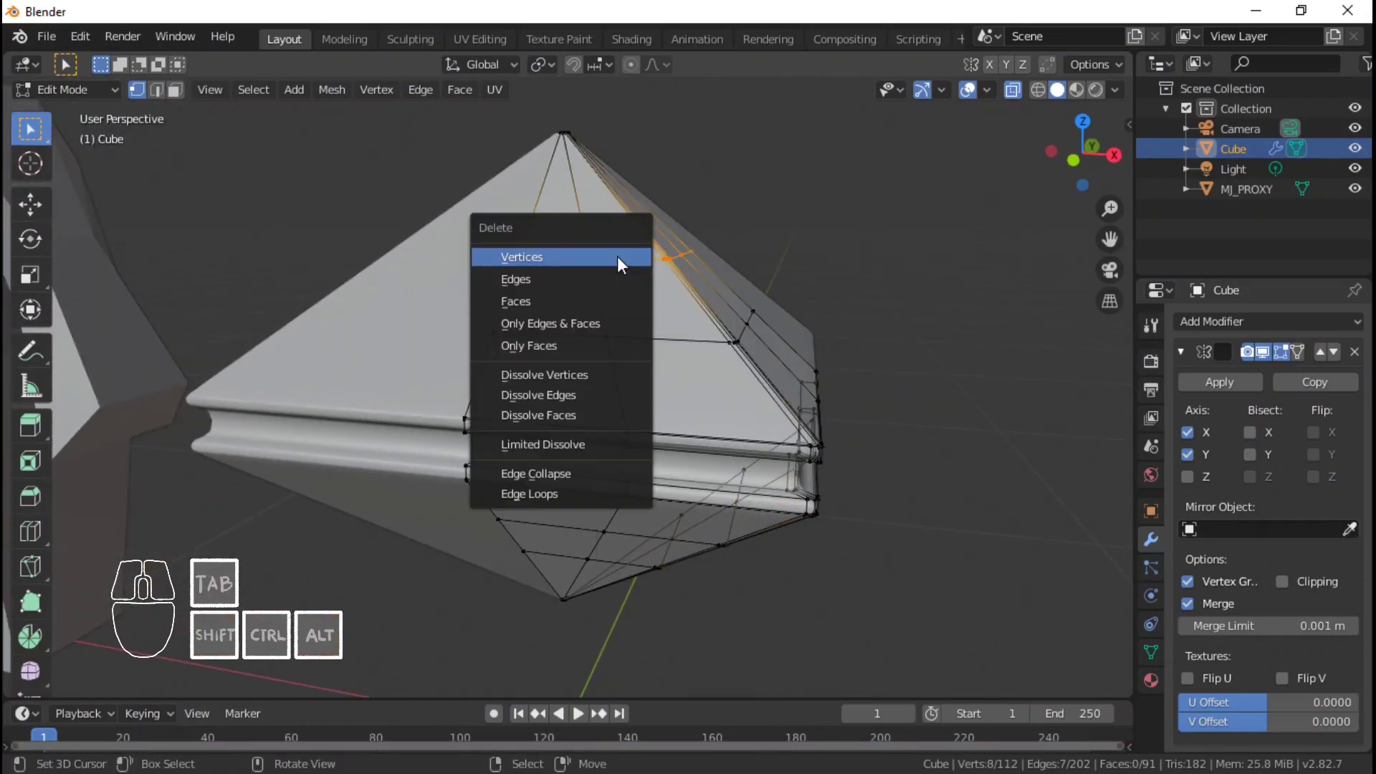
left_click(560, 494)
key("alt+a")
left_click(651, 342, "alt")
key("x")
left_click(652, 342)
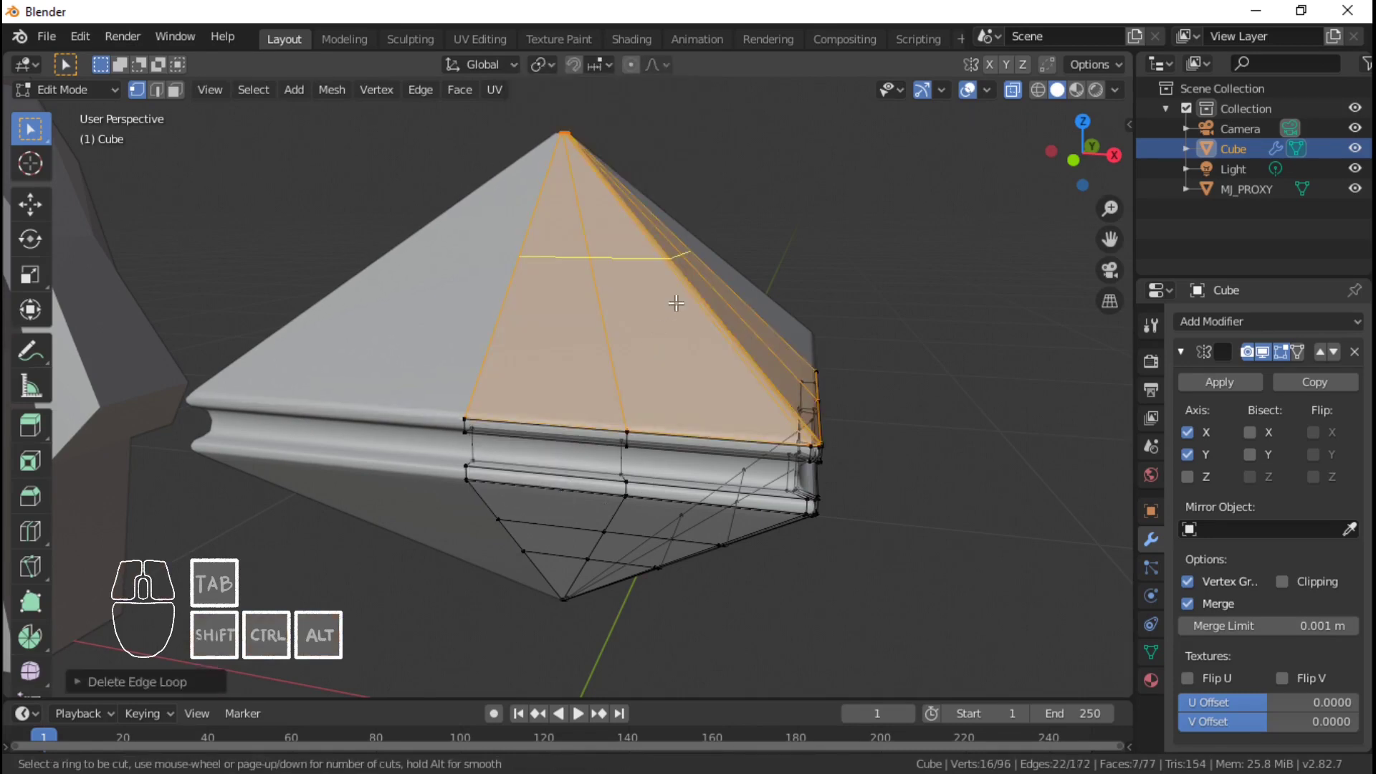
- Add three evenly spaced horizontal loop cuts across the upper half's sloped faces
key("3")
left_click(676, 304)
right_click(675, 304)
key("alt+a")
- Delete the two horizontal edge loops crossing the lower half's sloped faces, one after the other
scroll(673, 304, "down", 2)
middle_click_drag(672, 445, 656, 366)
scroll(656, 366, "up", 3)
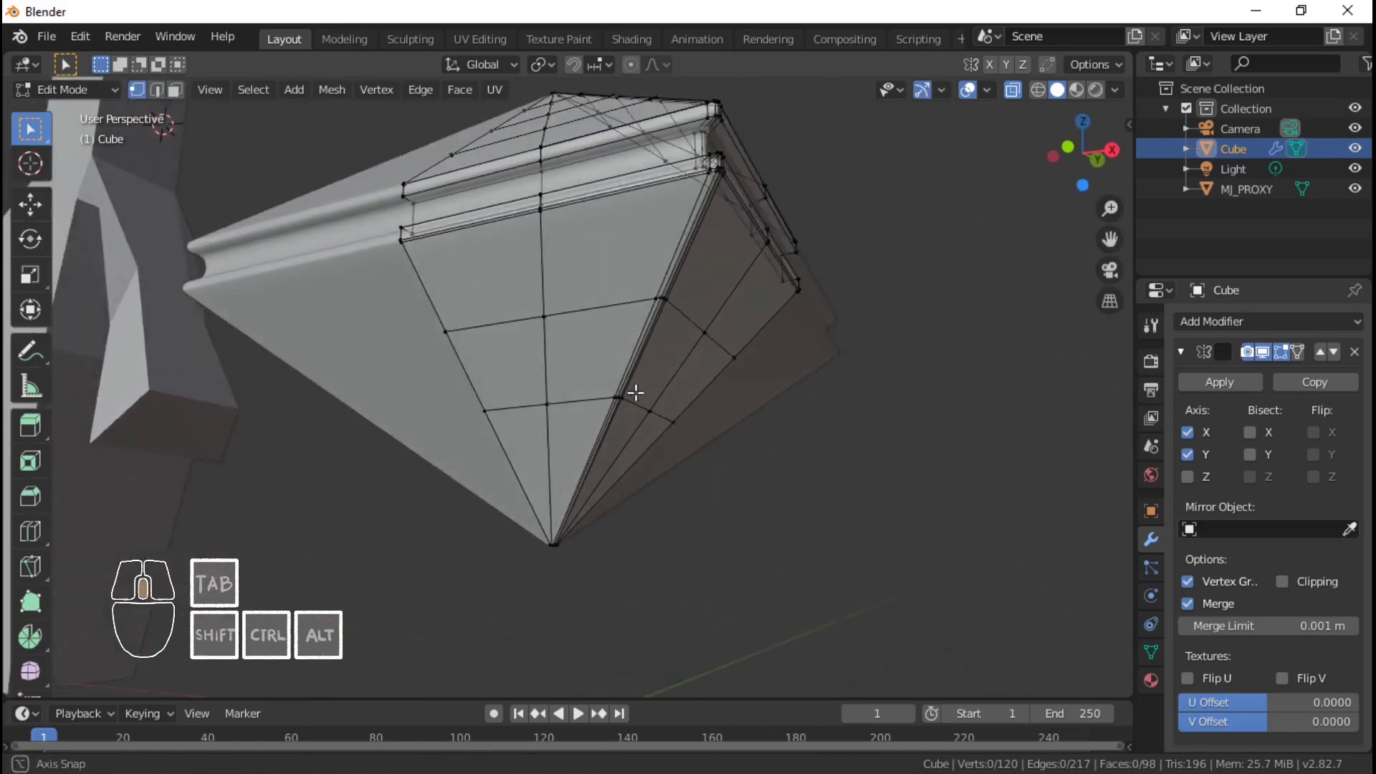
left_click(550, 322, "alt+shift")
key("x")
left_click(552, 324)
key("alt+a")
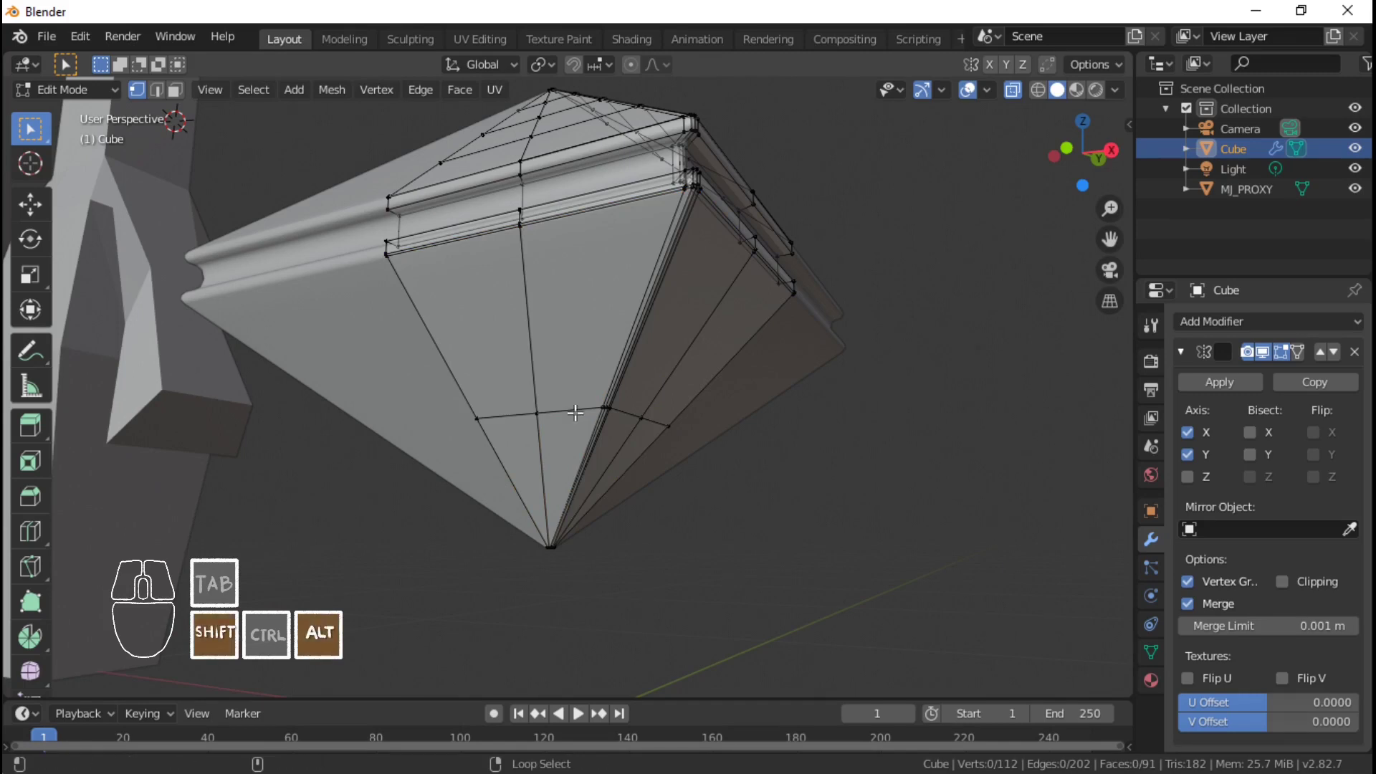
left_click(574, 412, "alt+shift")
key("x")
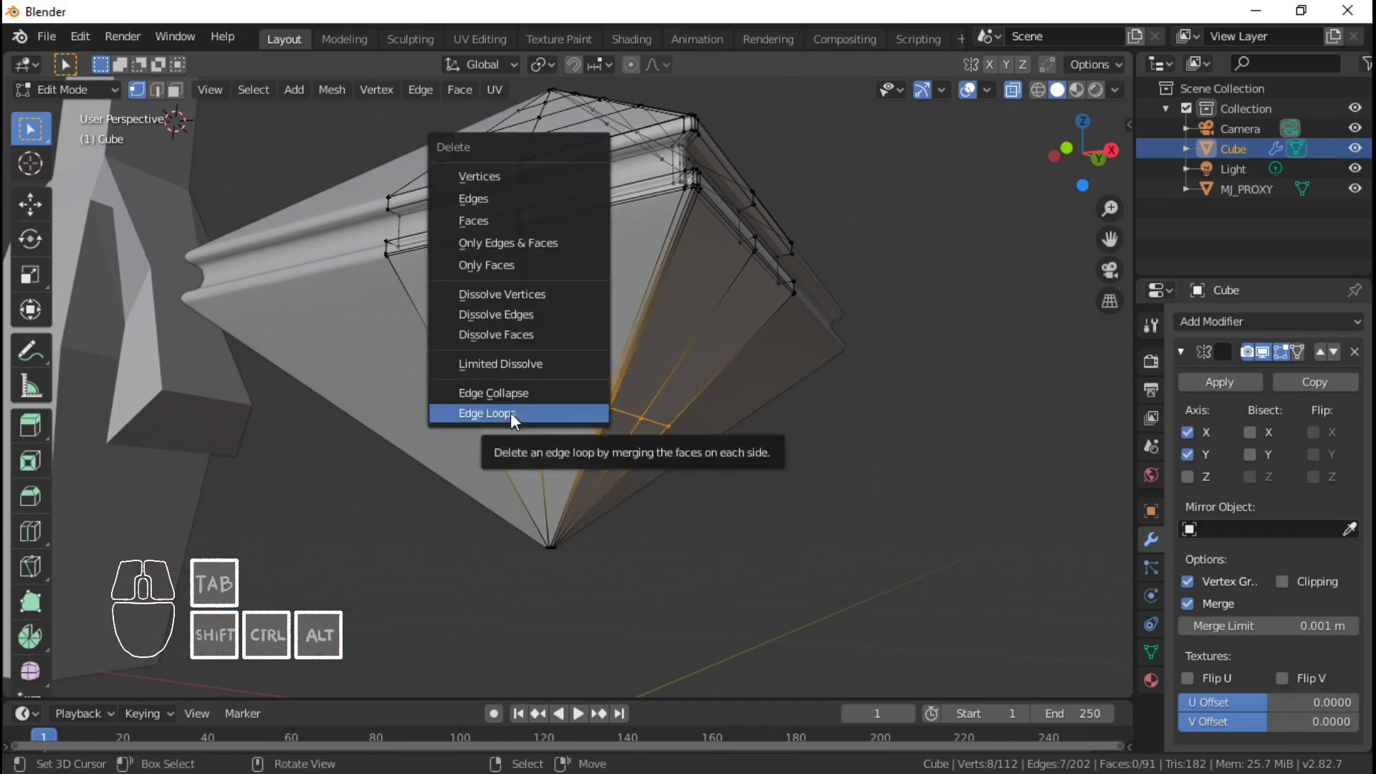
left_click(511, 412)
- Clear the selection and save the project as DROID_KEYFRAME.blend
middle_click_drag(567, 287, 688, 459, "shift")
key("alt+a")
key("ctrl+s")
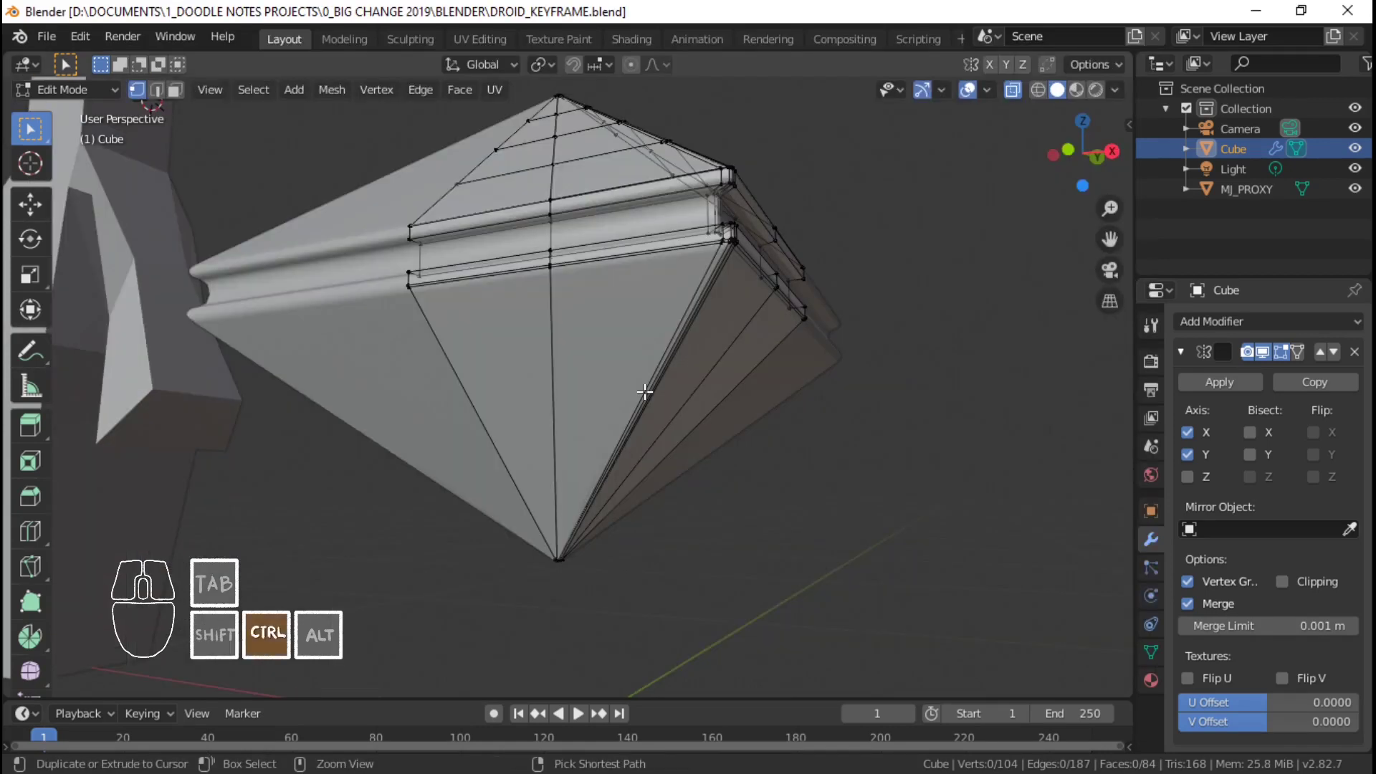
- Add three evenly spaced horizontal loop cuts across the lower half's sloped faces, clear the selection and save the project
key("3")
left_click(645, 392)
right_click(645, 392)
key("alt+a")
scroll(642, 373, "down", 4)
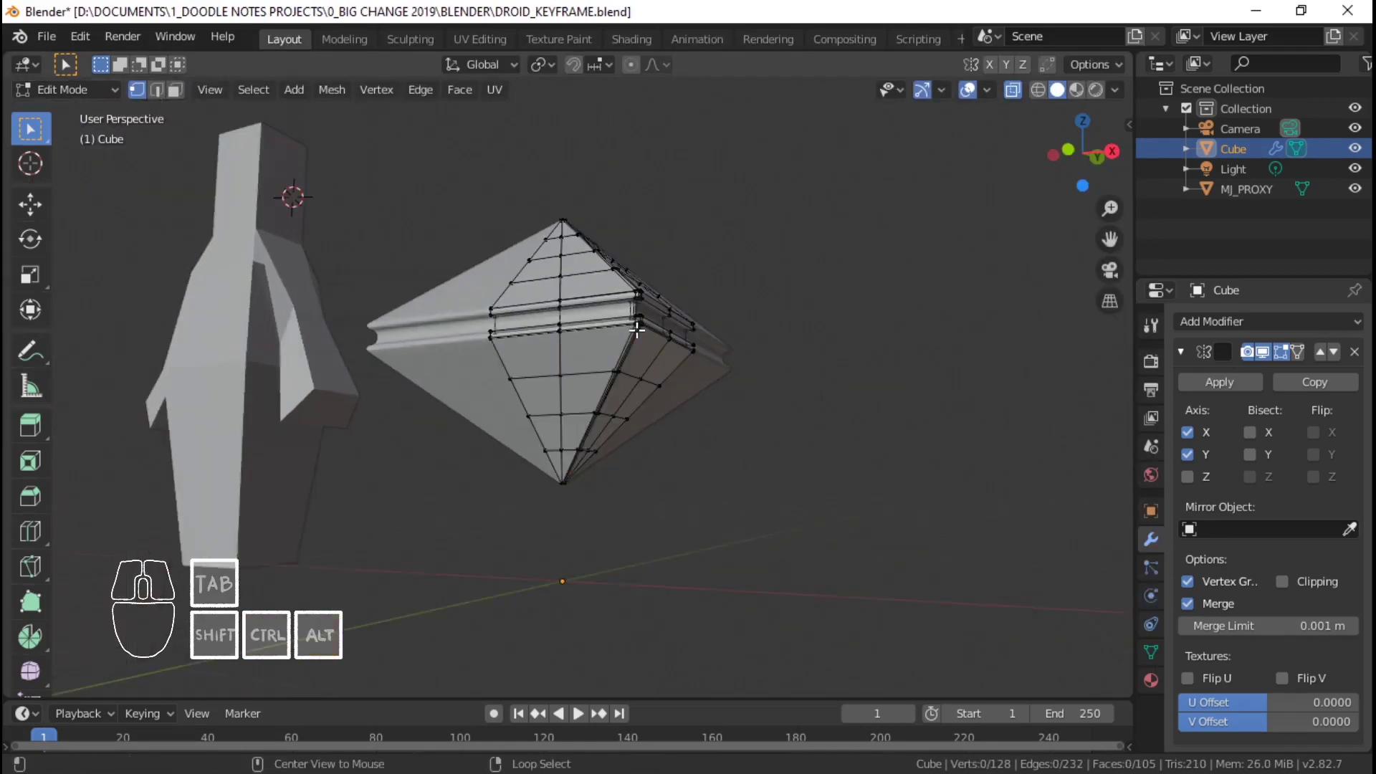
middle_click_drag(636, 329, 588, 402)
middle_click_drag(556, 244, 648, 224)
key("ctrl+s")
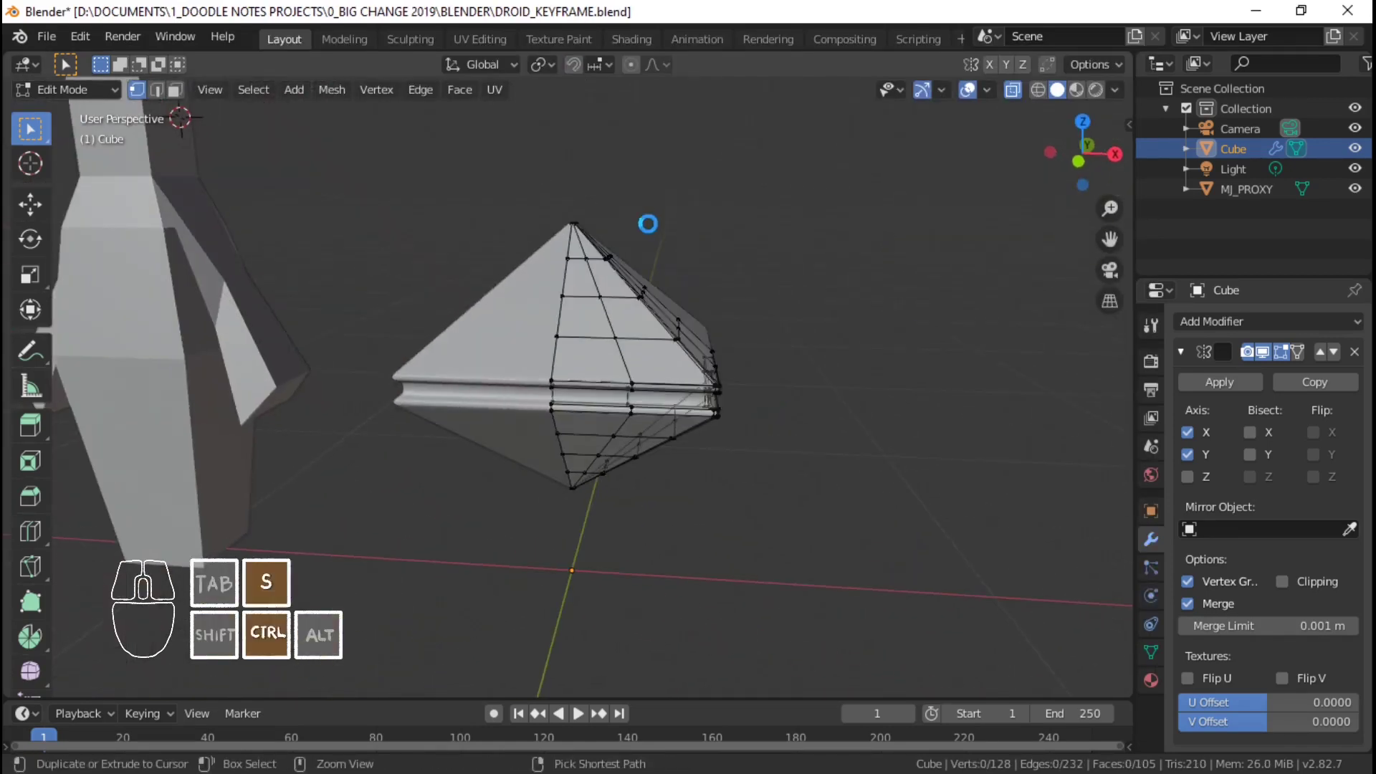
- Toggle snapping on and back off, save the project, and leave mesh editing
scroll(648, 237, "up", 2)
middle_click_drag(638, 344, 650, 399)
key("shift+Tab")
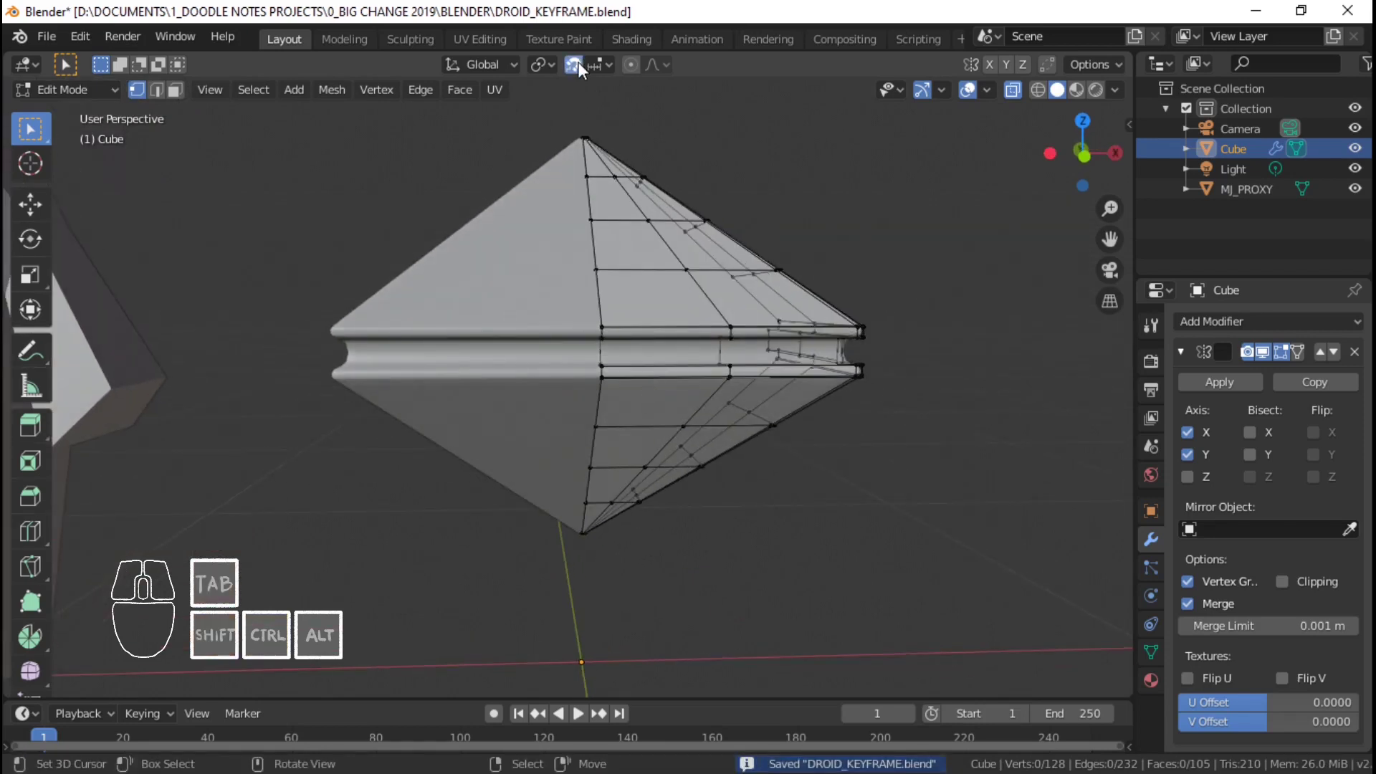
key("shift+Tab")
middle_click_drag(735, 368, 668, 418)
key("ctrl+s")
key("Tab")
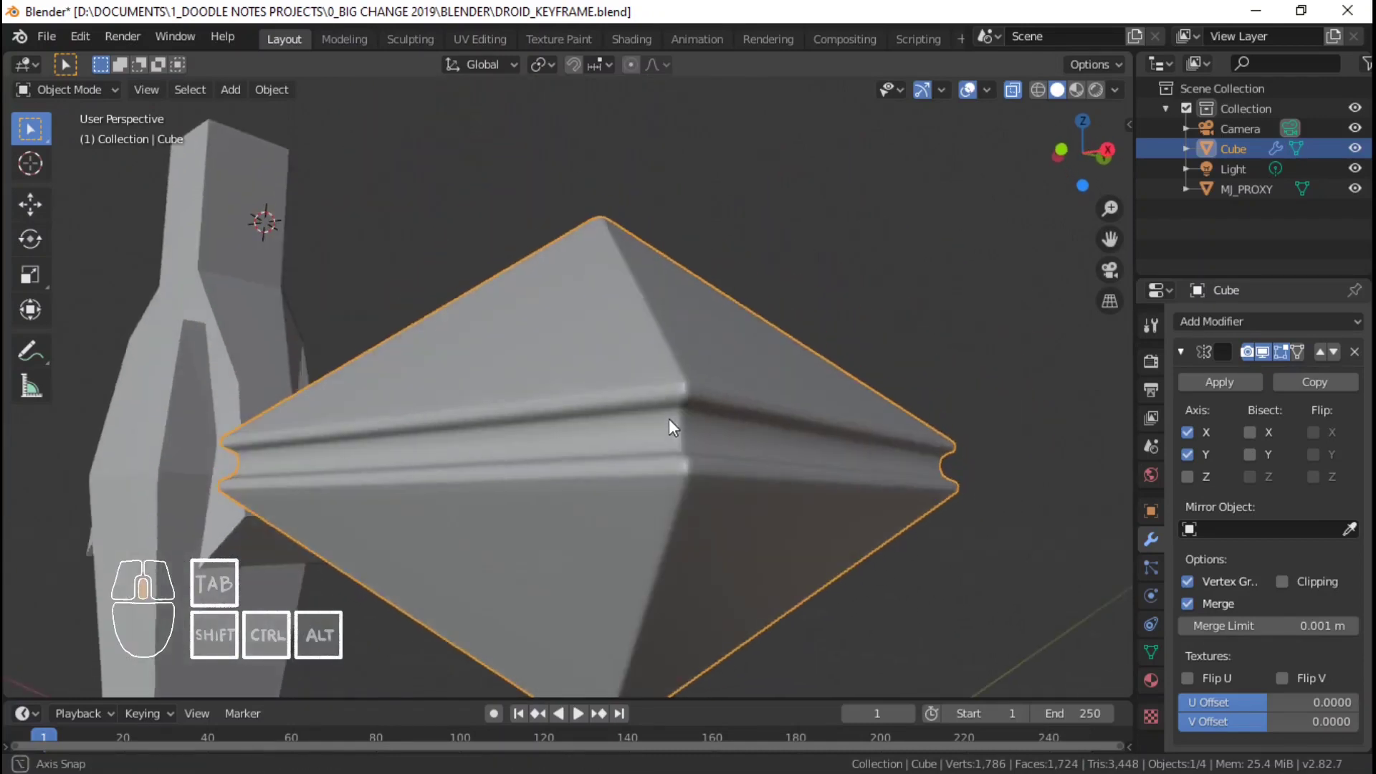
- Slide the vertical support loops on both sides of the front corner closer to the corner edge
key("Tab")
scroll(700, 455, "up", 4)
left_click(592, 434, "alt+shift")
key("g")
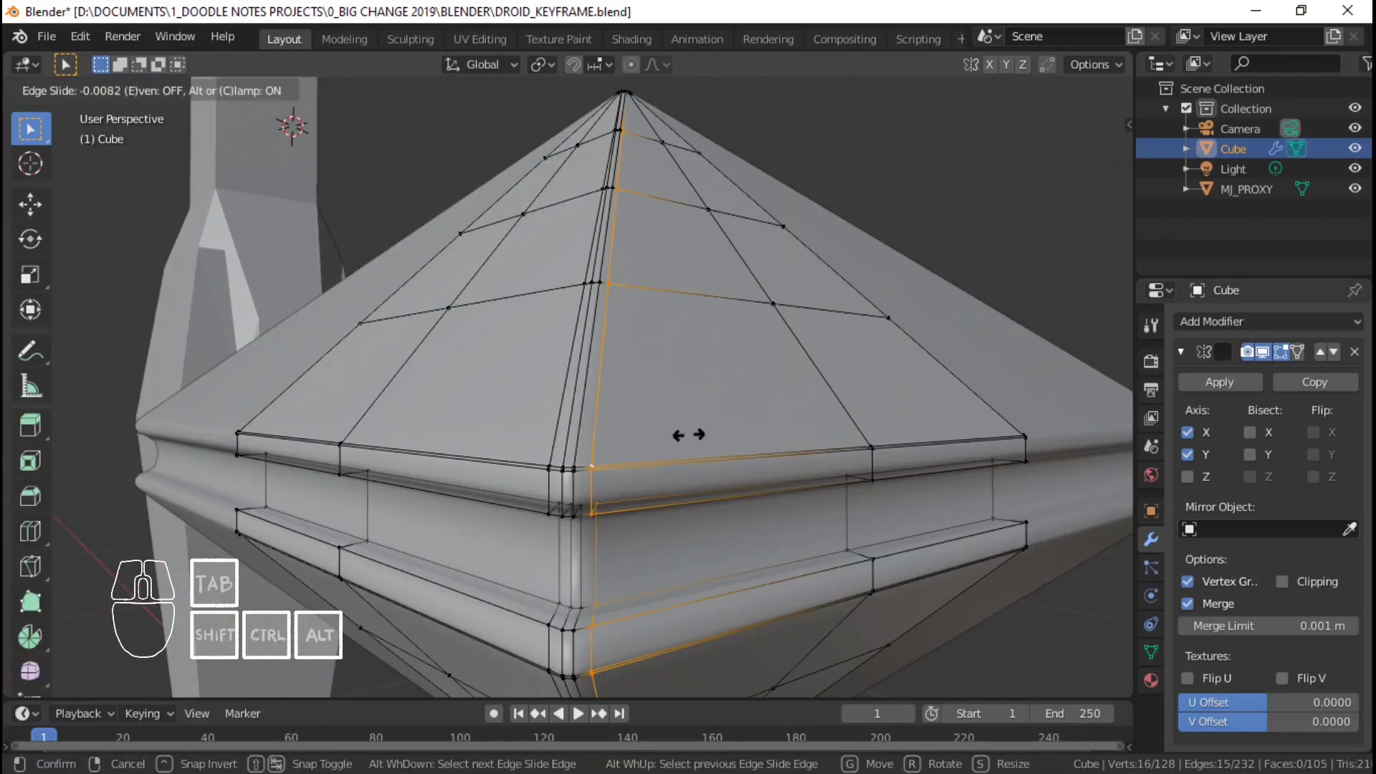
left_click(576, 441)
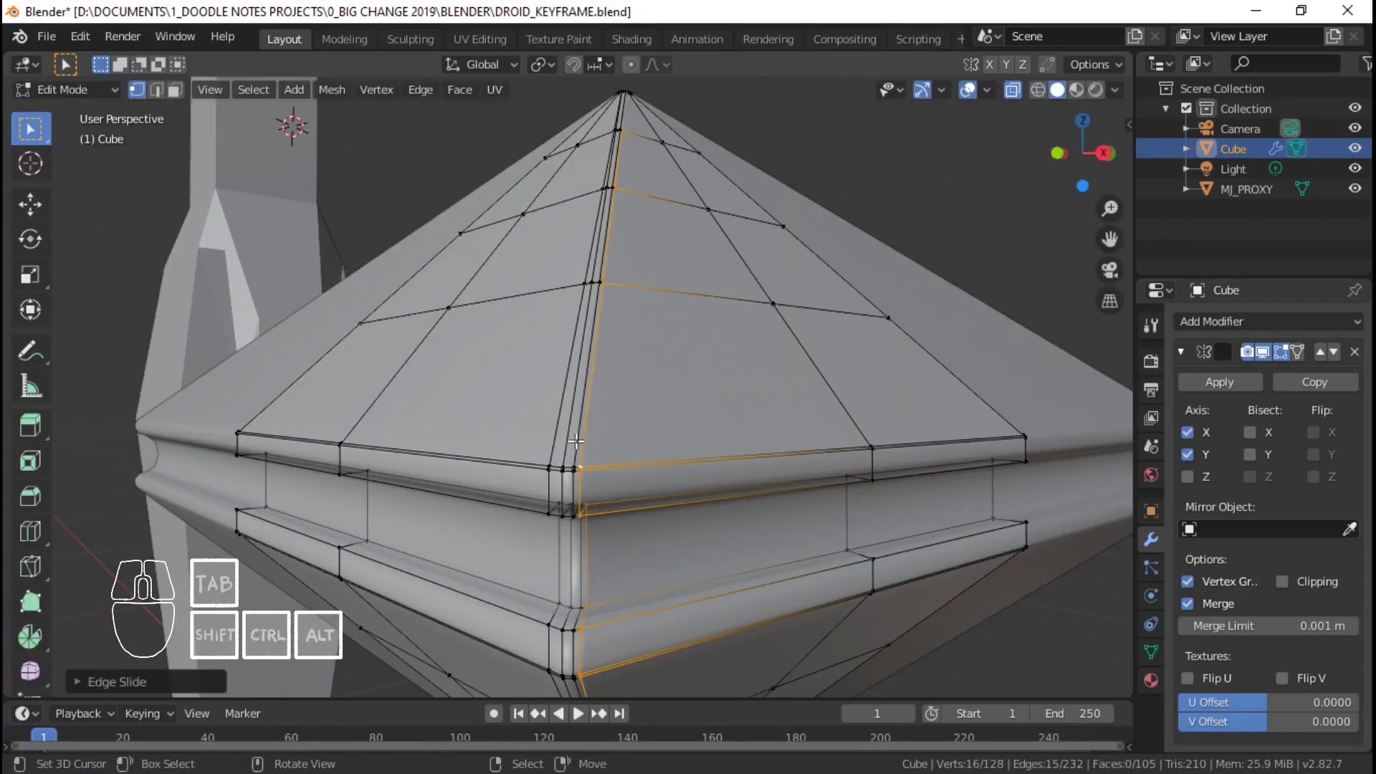
key("g")
key("g")
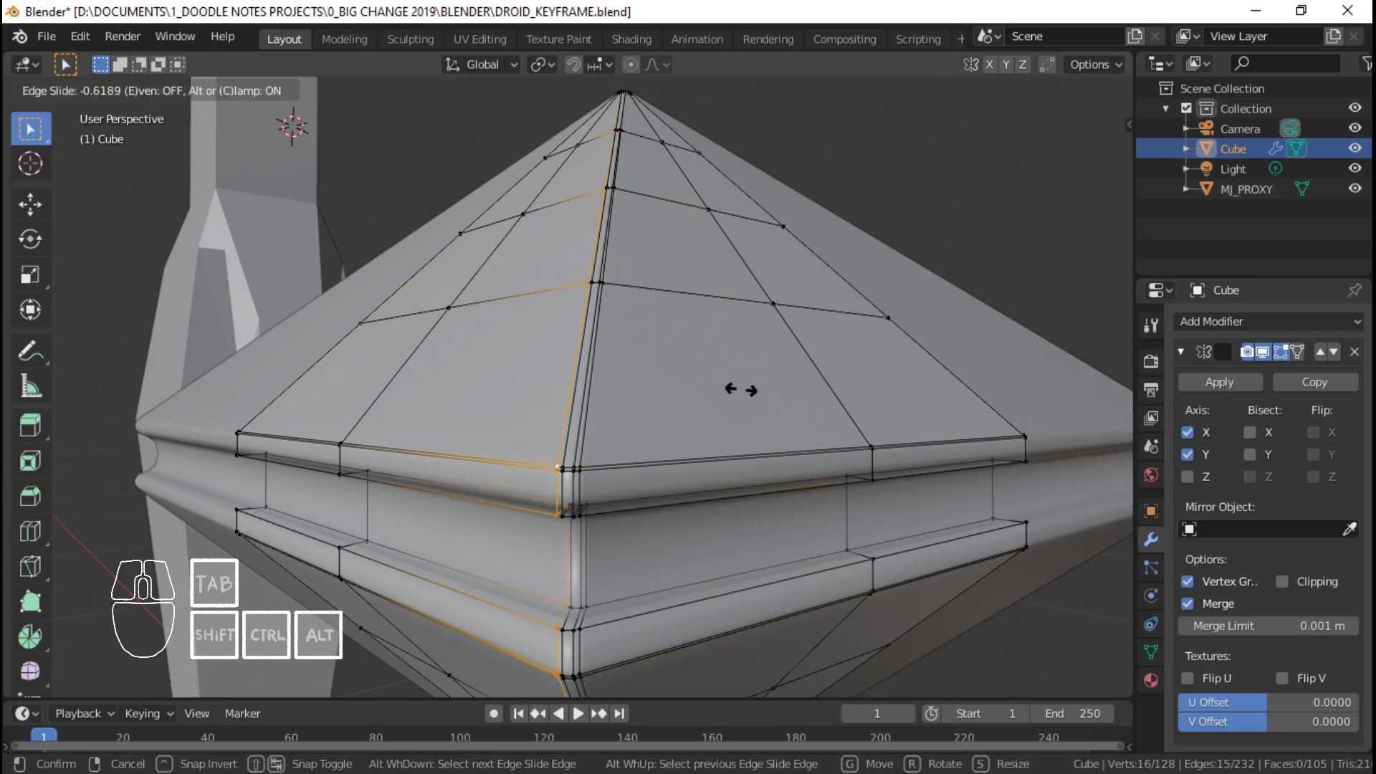
left_click(741, 390)
key("Tab")
middle_click_drag(741, 390, 770, 464)
- Add two horizontal loop cuts around the recessed groove wall and spread them apart along Z toward its edges
scroll(823, 503, "down", 5)
key("Tab")
scroll(770, 464, "up", 3)
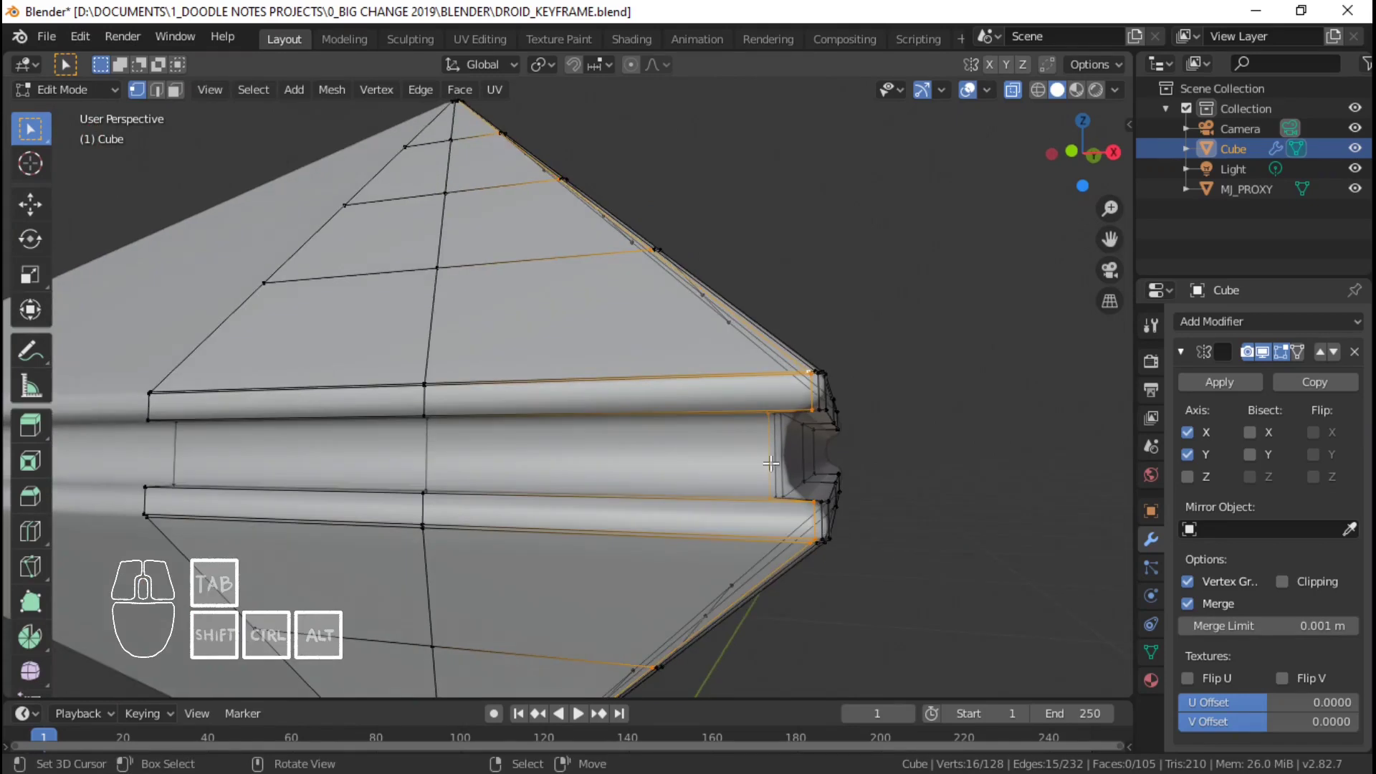
key("ctrl+r")
left_click(770, 462)
key("s")
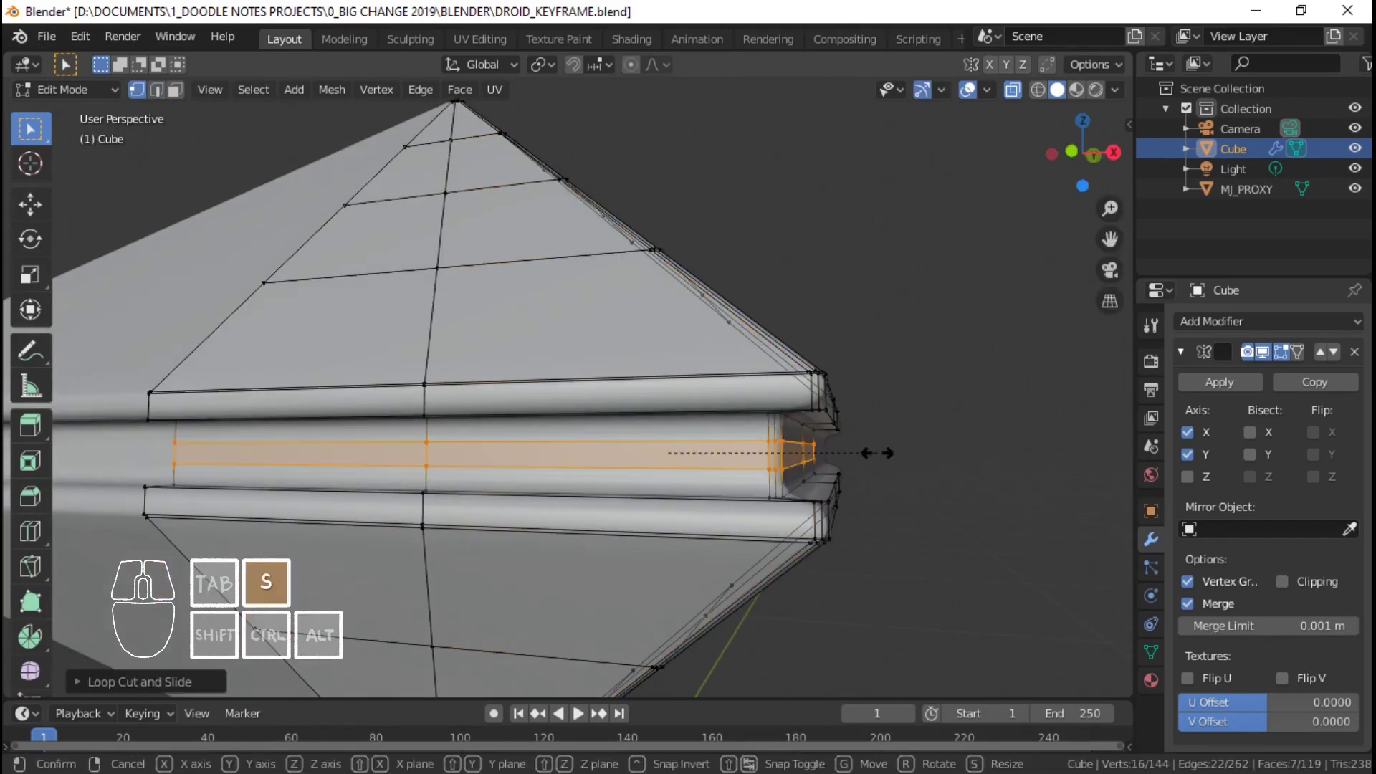
key("z")
left_click(1113, 456)
key("Tab")
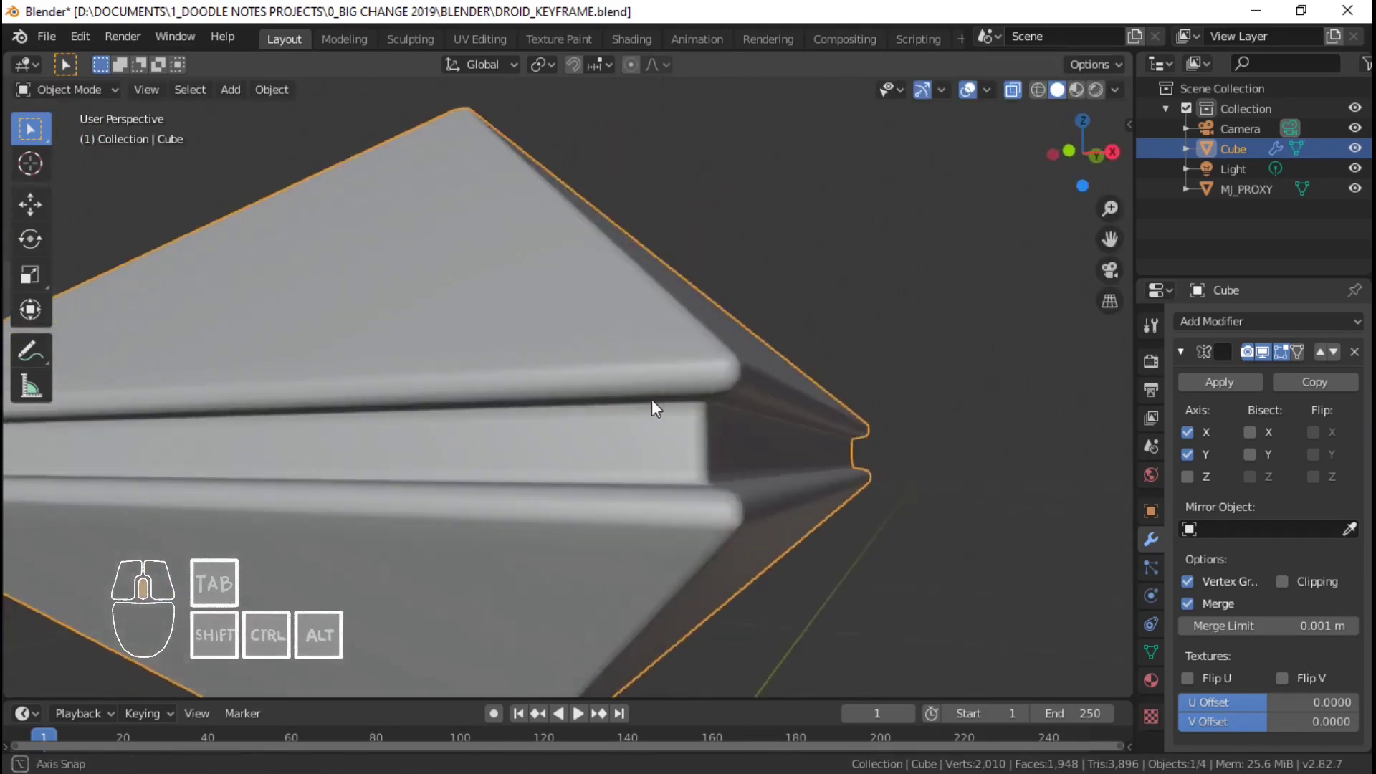
- Add two horizontal loop cuts around the upper rim and spread them apart along Z toward its edges
key("Tab")
key("ctrl+r")
left_click(781, 397)
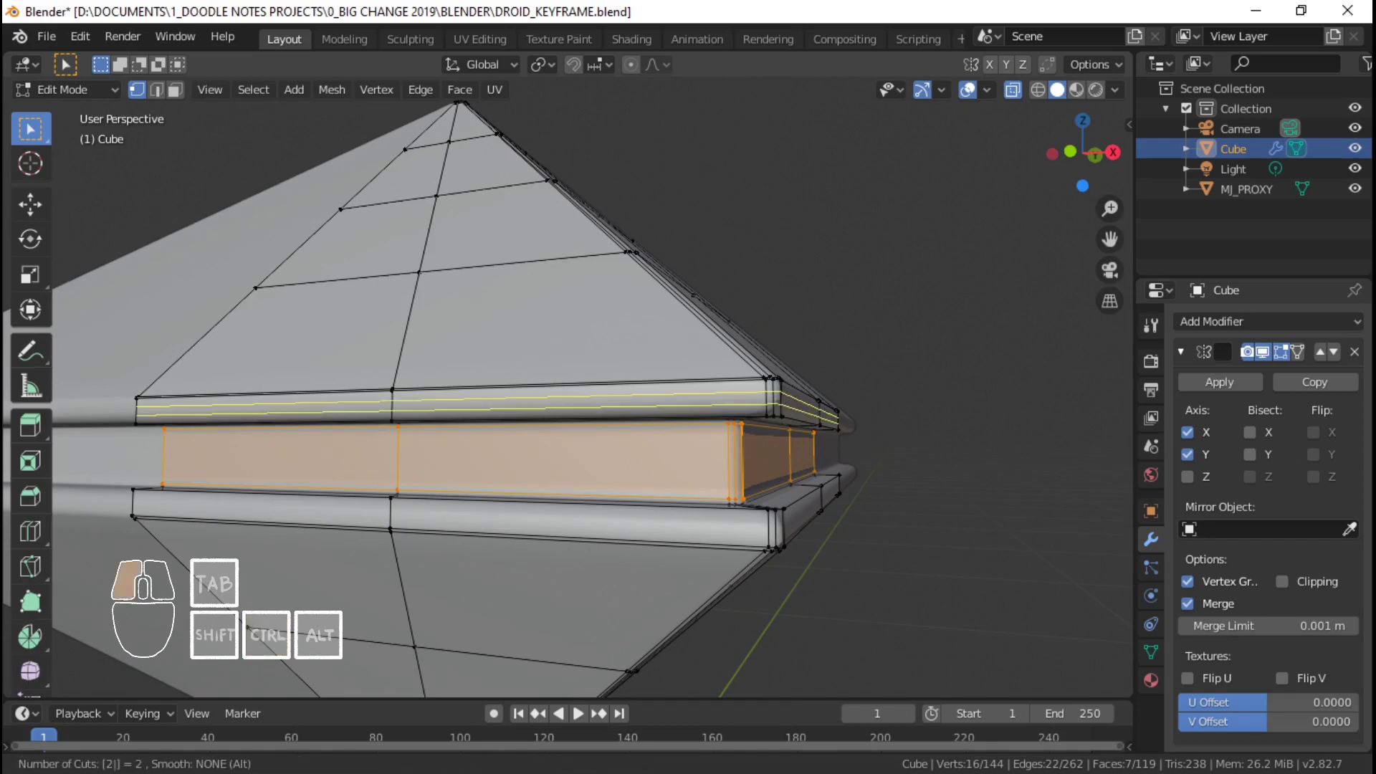
key("s")
key("z")
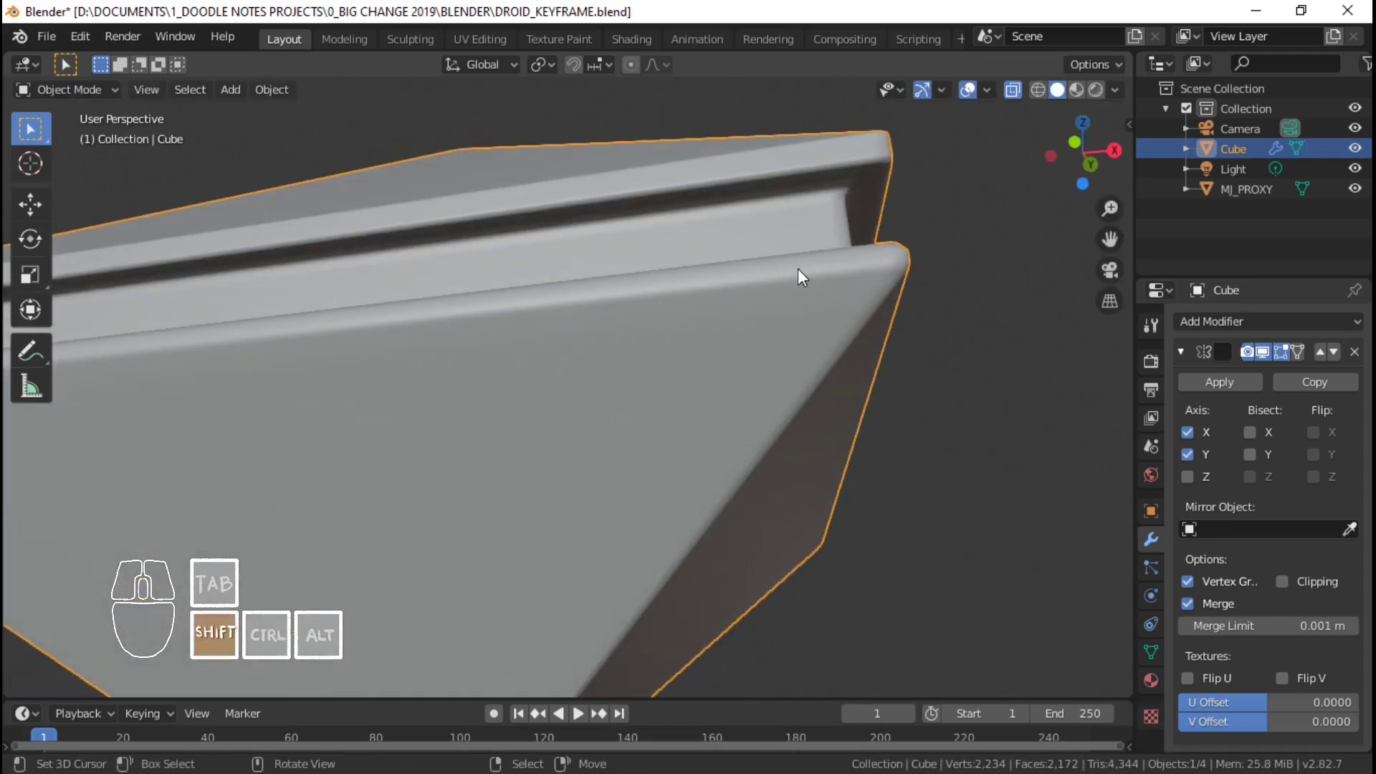
- Add horizontal support loop cuts around the lower rim to sharpen its edges
middle_click_drag(797, 268, 710, 297, "shift")
key("Tab")
key("ctrl+r")
left_click(829, 253)
left_click(826, 294)
key("ctrl+r")
left_click(795, 425)
left_click(804, 428)
- Add two more horizontal loop cuts around the middle of the groove wall and scale them slightly apart along Z
middle_click_drag(710, 298, 691, 487)
key("Tab")
key("Tab")
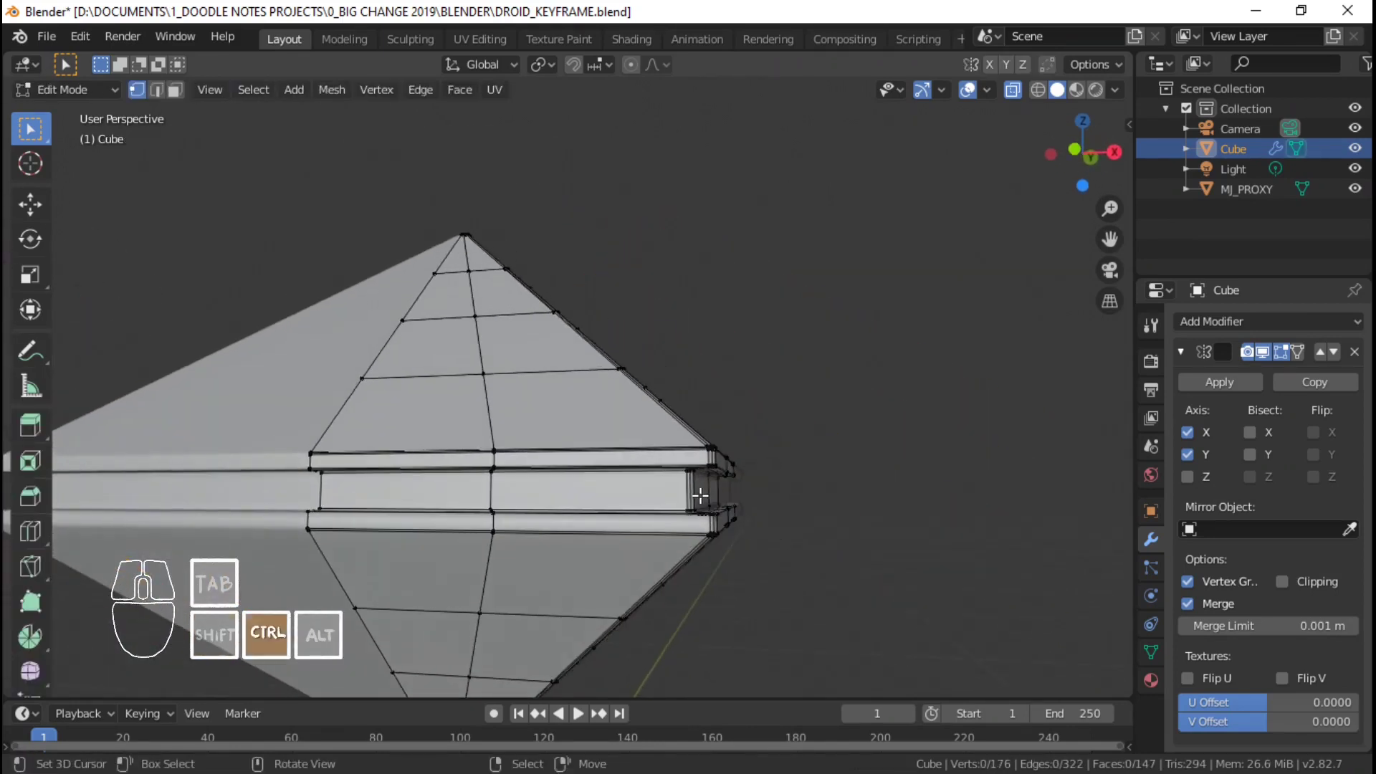
key("ctrl+r")
double_click(691, 487)
key("s")
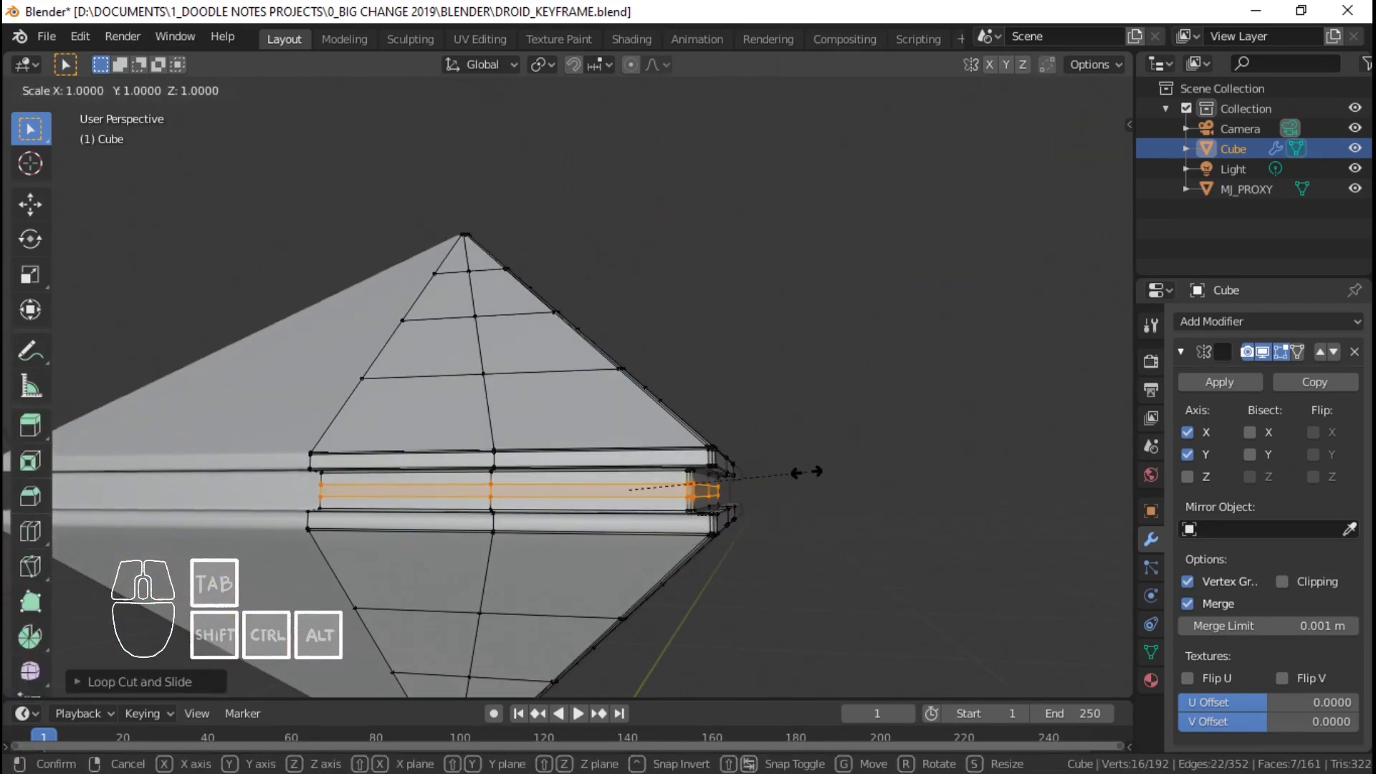
key("z")
left_click(872, 468)
key("Tab")
middle_click_drag(872, 468, 702, 451)
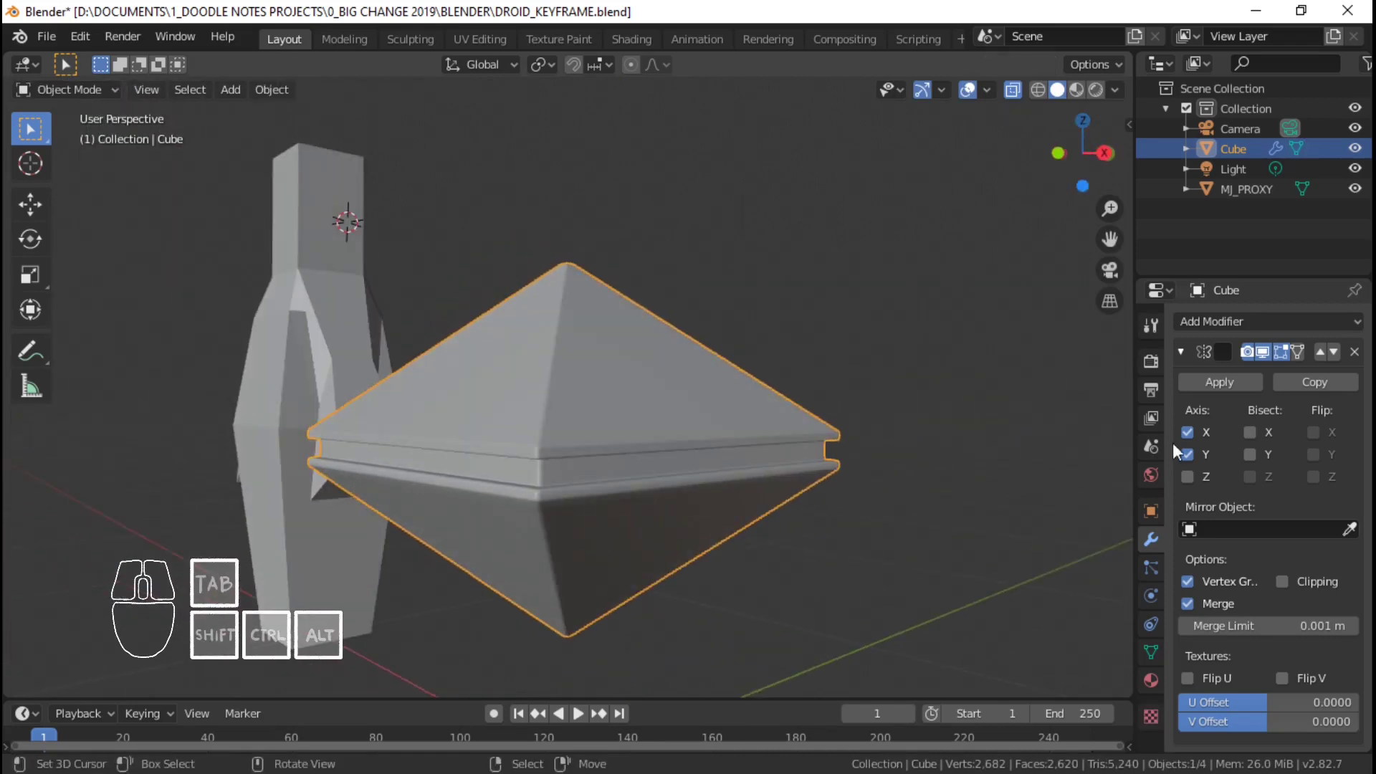
- Save the project with the sharpened rims and groove
key("ctrl+s")
key("ctrl+s")
middle_click_drag(790, 399, 673, 344, "shift")
middle_click_drag(674, 344, 767, 368)
key("ctrl+s")
- Save the project under the name DROID_KEYFRAME_backup001.blend in the backup folder
key("ctrl+shift+s")
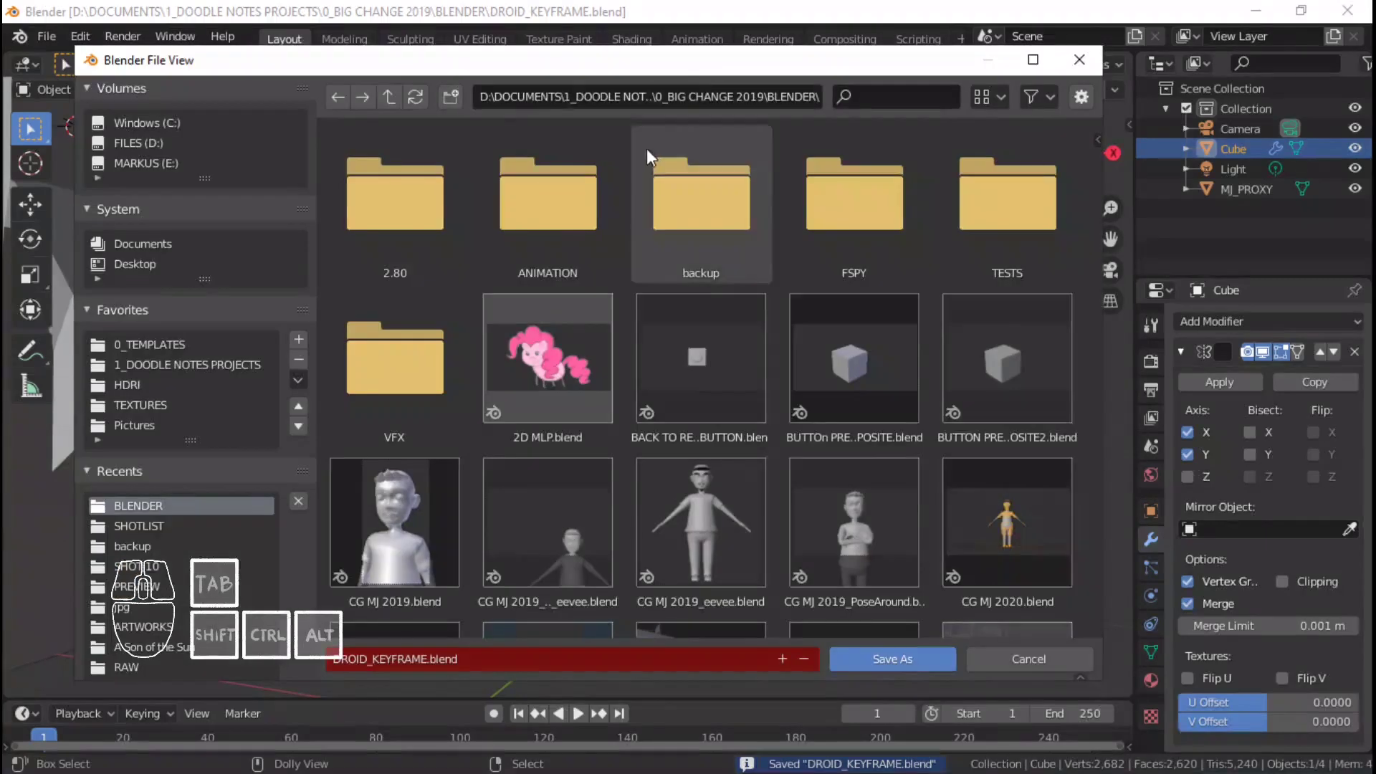
double_click(681, 207)
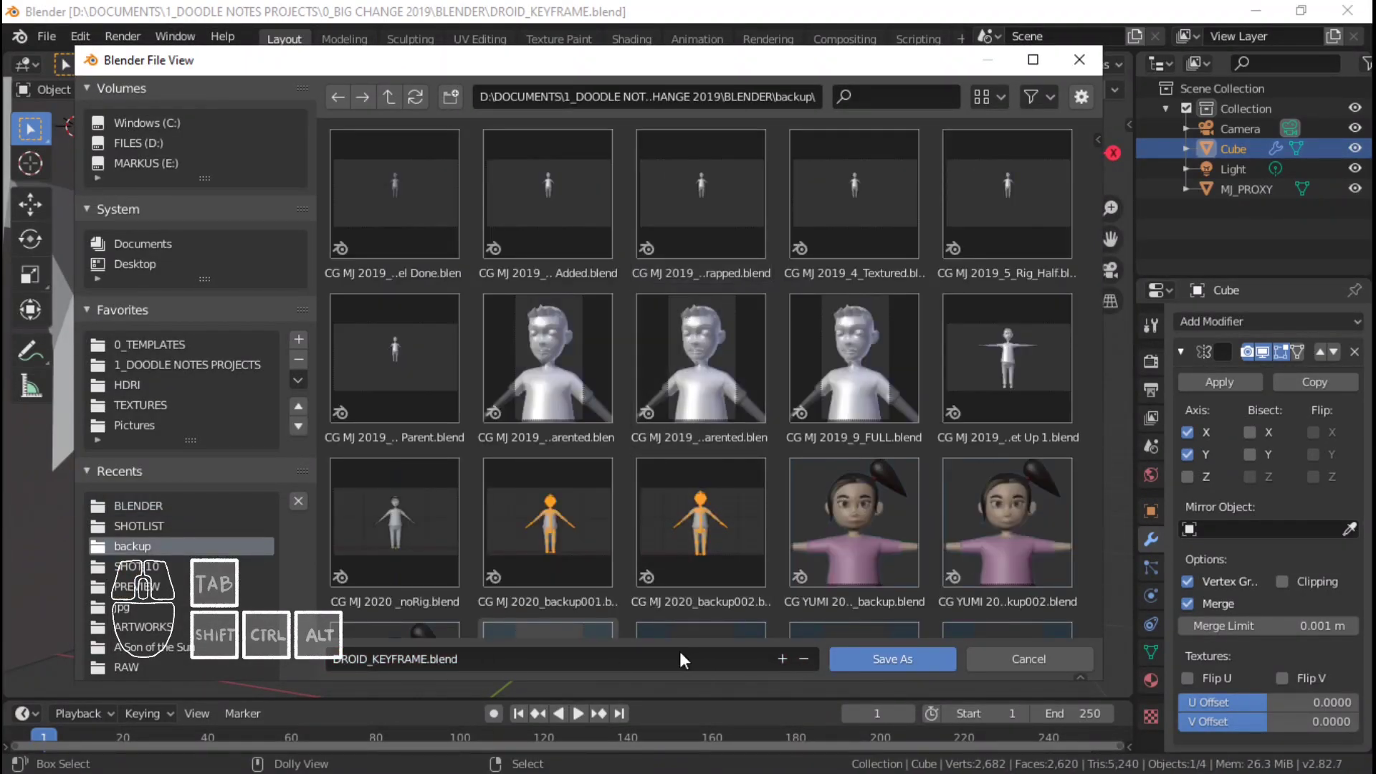
left_click(653, 655)
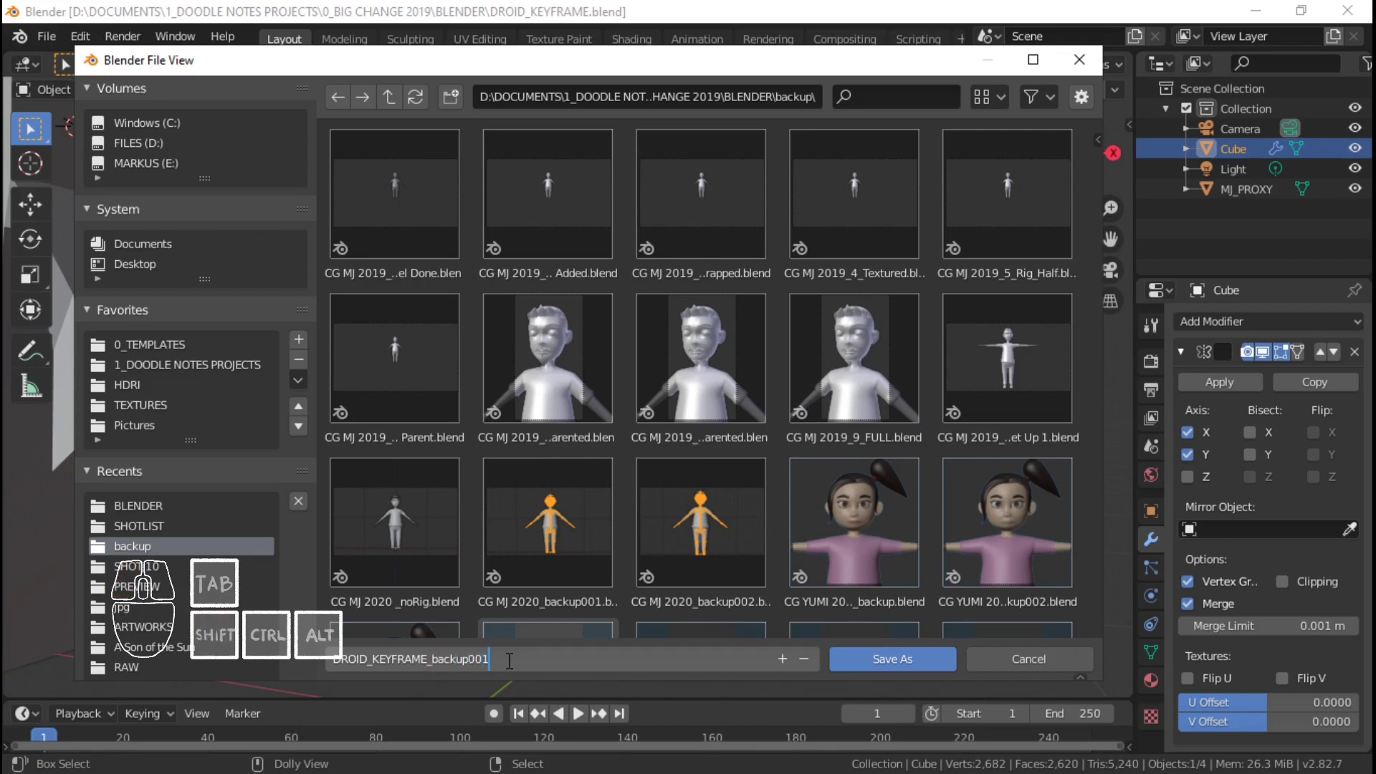
type("_backup001")
key("Return")
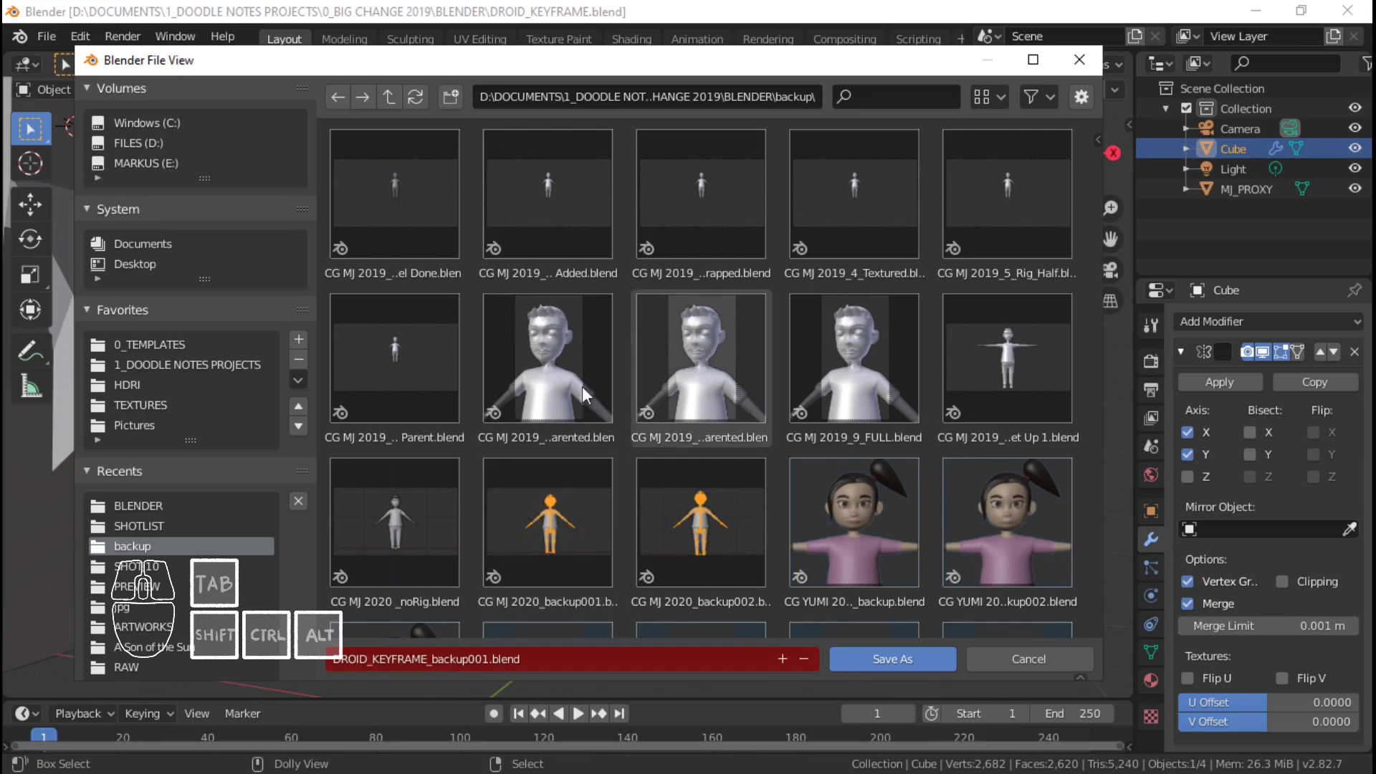
scroll(612, 446, "down", 1)
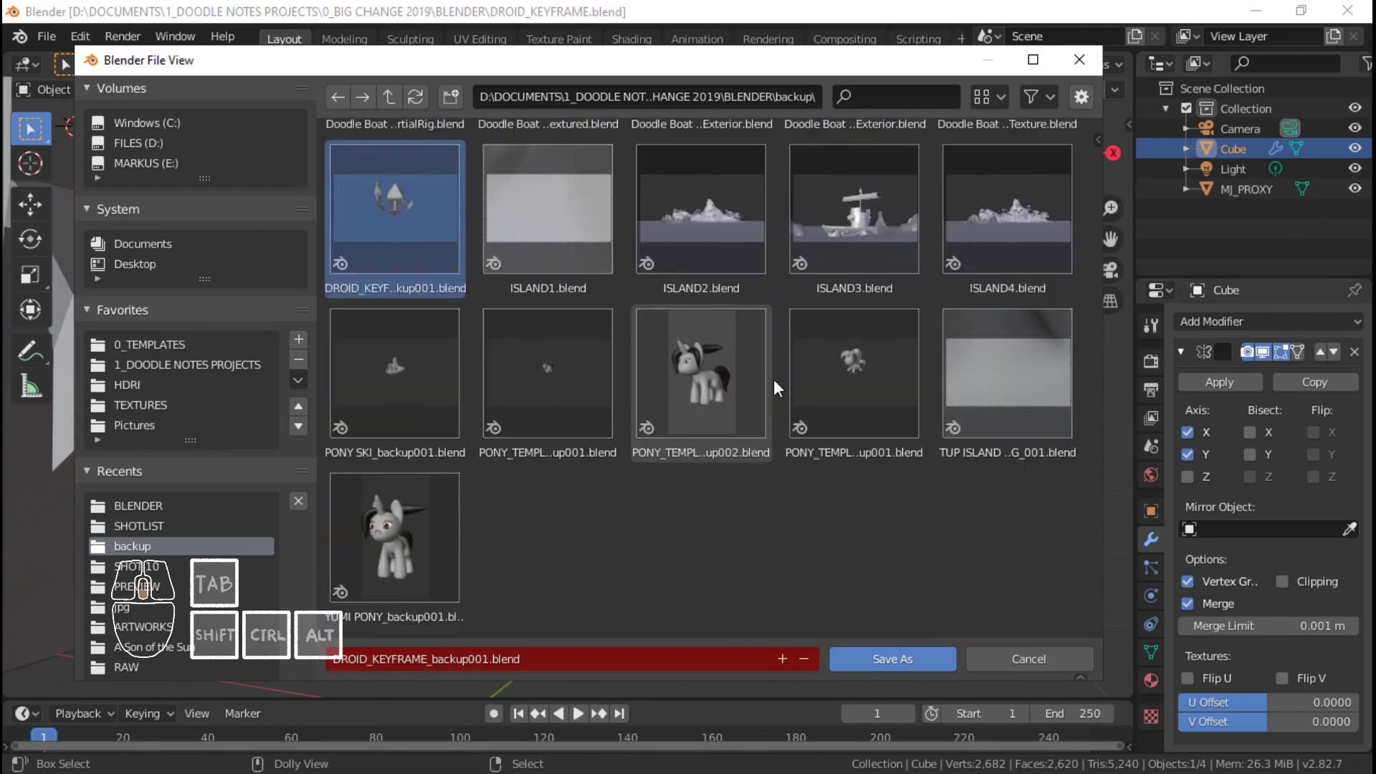
scroll(879, 394, "up", 17)
scroll(879, 393, "down", 18)
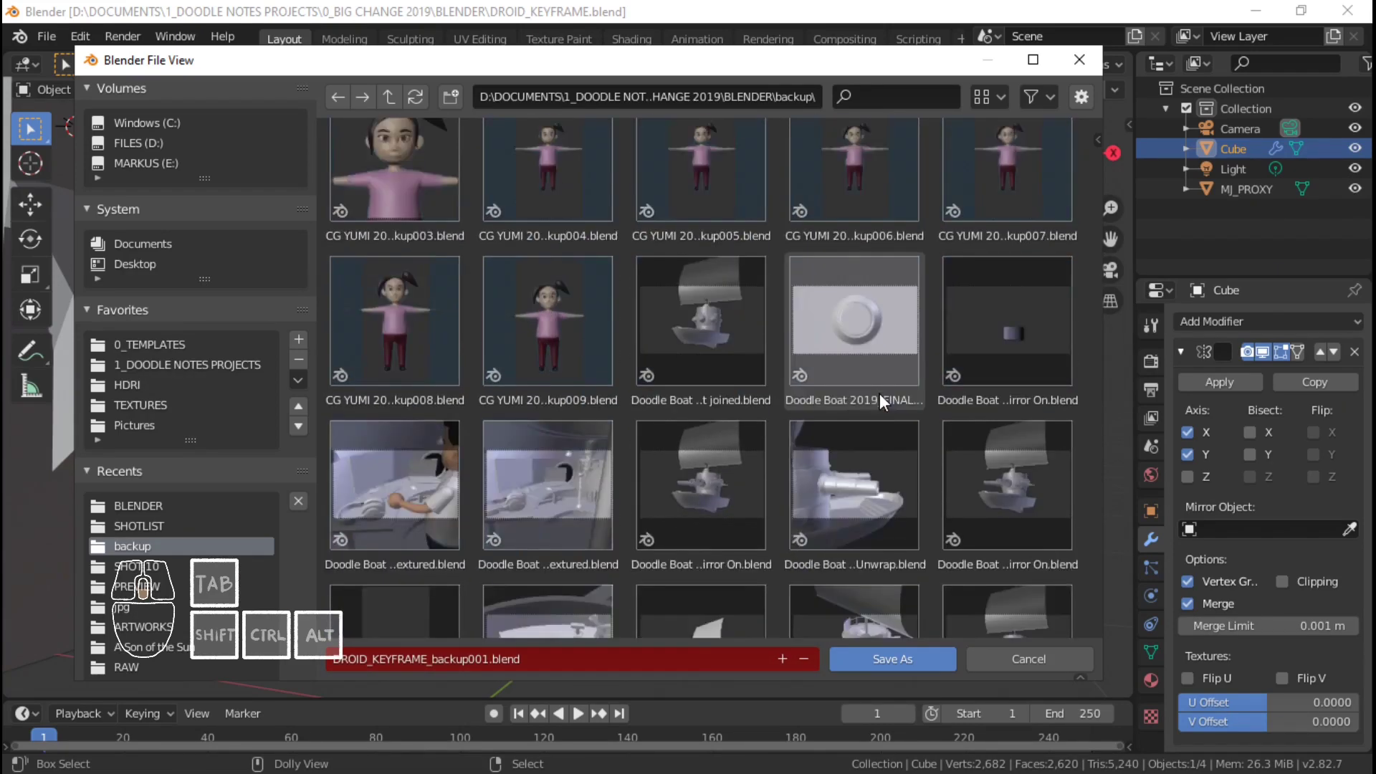
scroll(880, 393, "down", 1)
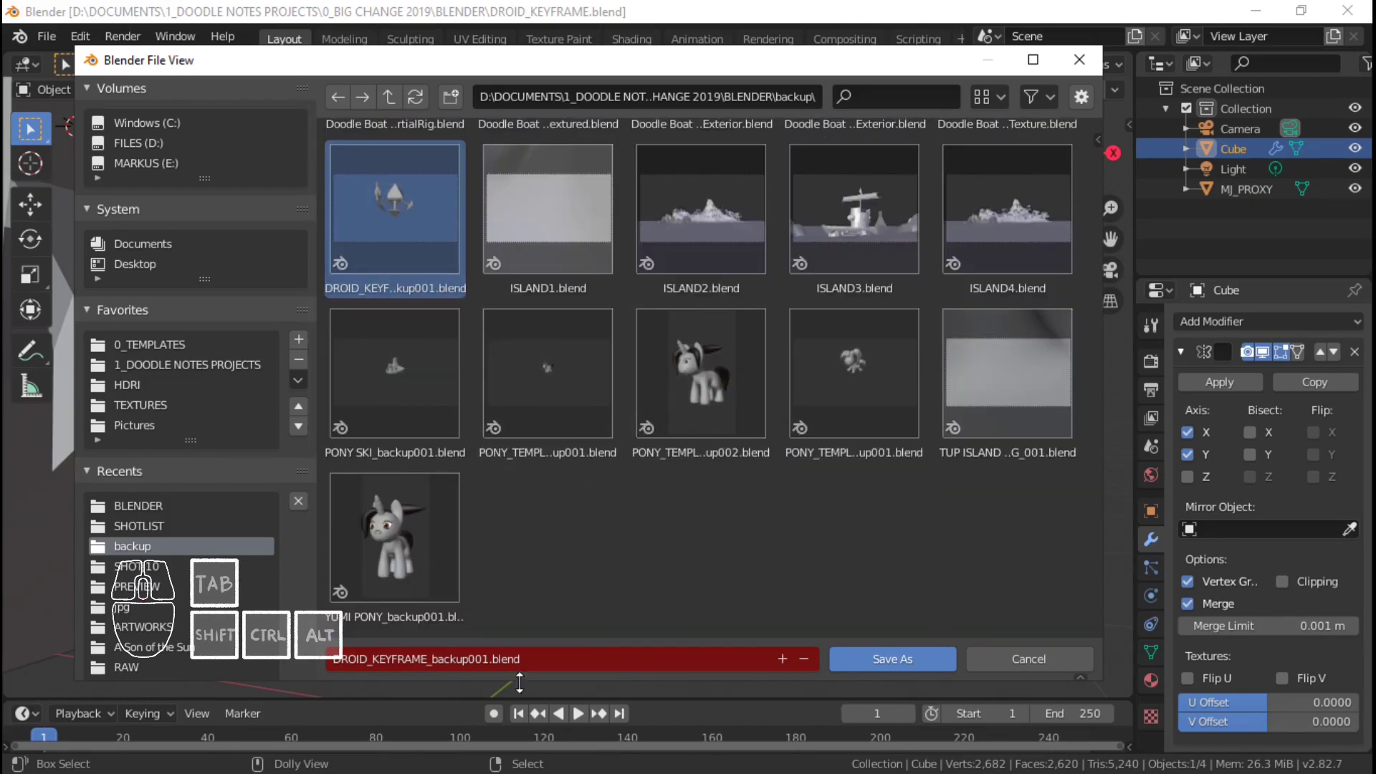
left_click(895, 664)
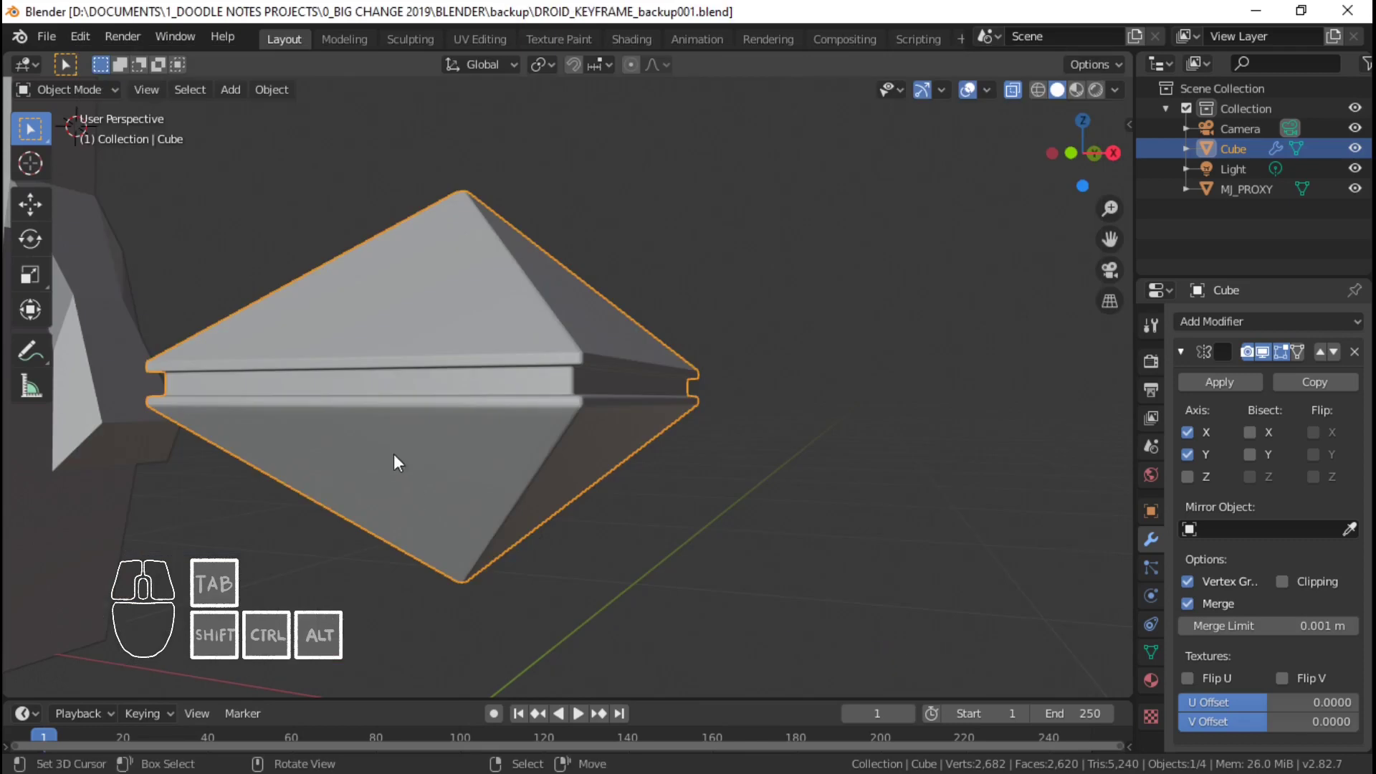
- Reopen the recent file DROID_KEYFRAME.blend and save it
left_click(47, 36)
mouse_move(127, 101)
left_click(330, 118)
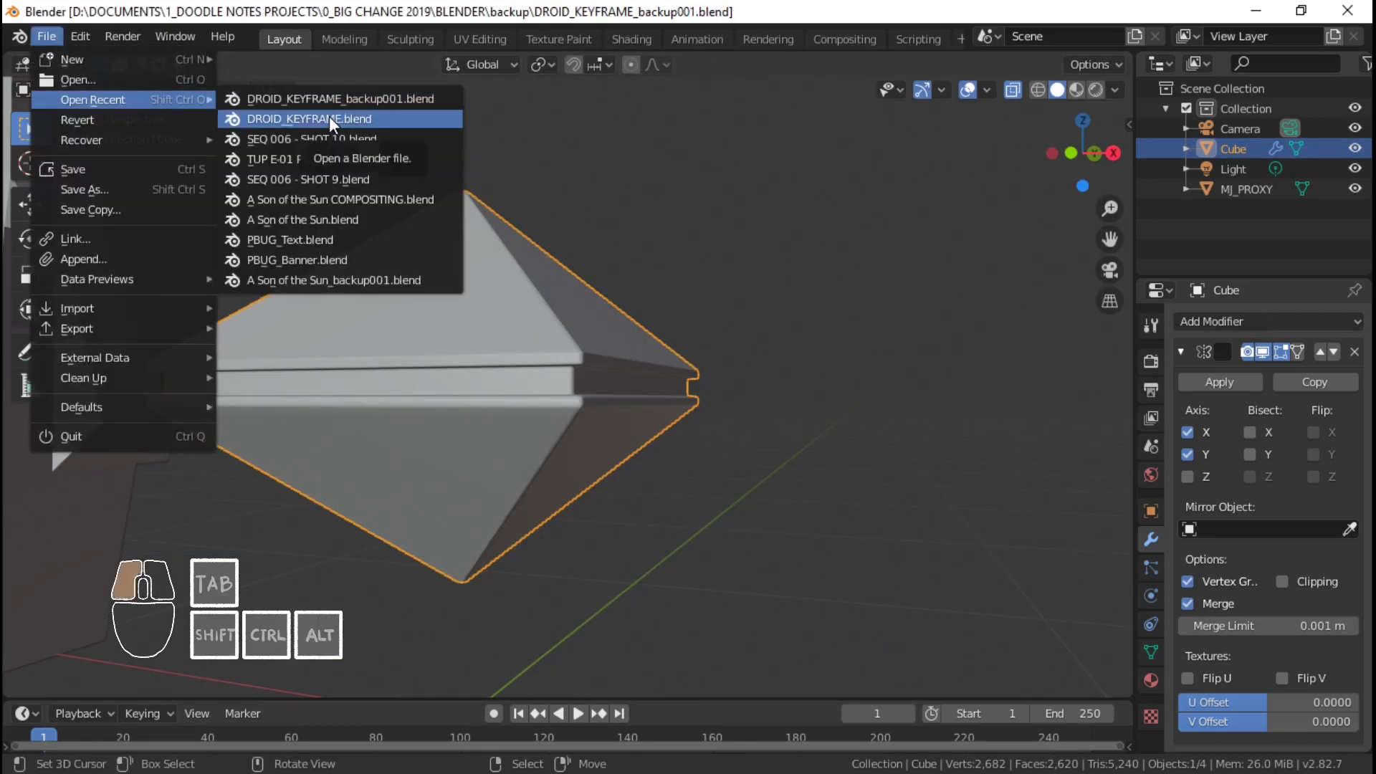
key("ctrl+s")
- Apply the Mirror modifier on the diamond, then show its full mesh for editing in front view with nothing selected
middle_click_drag(633, 299, 688, 313)
key("KP_1")
scroll(686, 308, "up", 1)
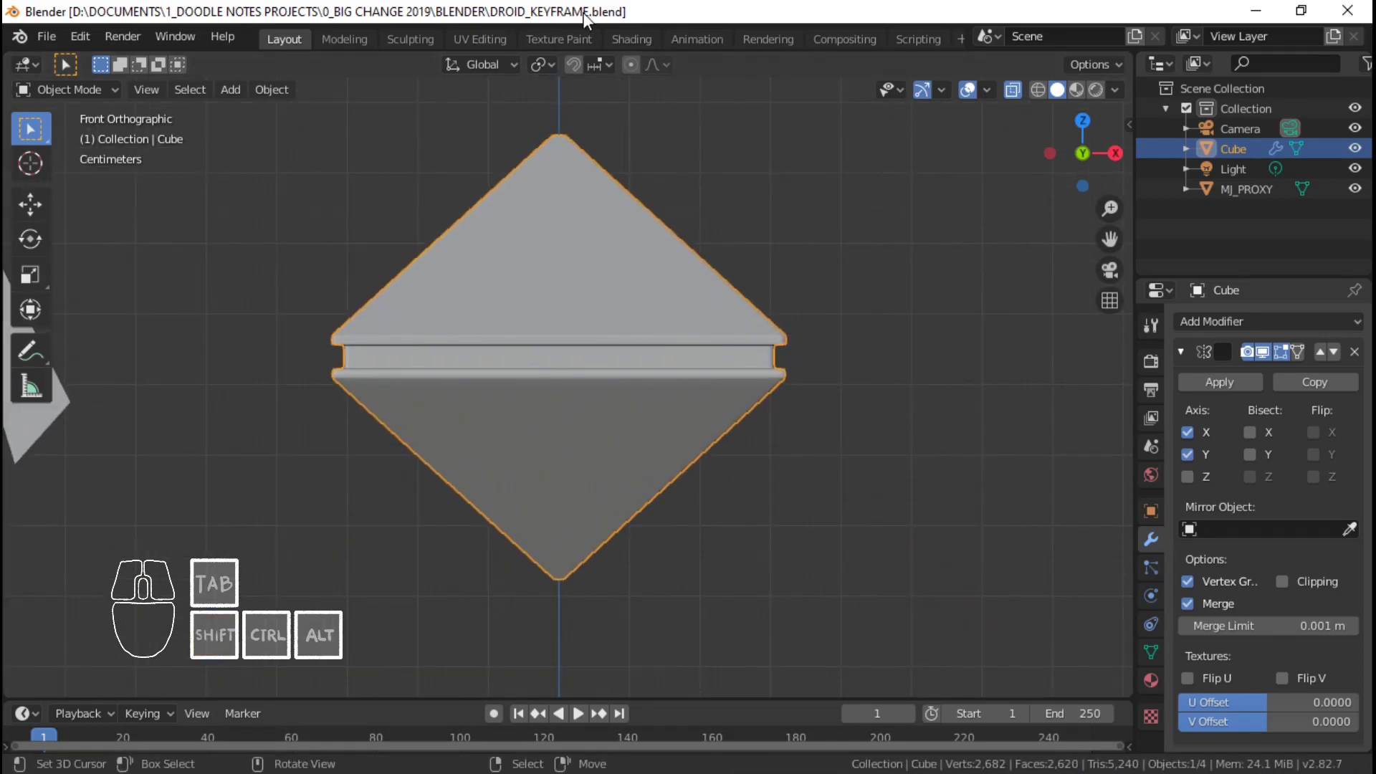
middle_click_drag(580, 335, 1206, 384)
left_click(1219, 382)
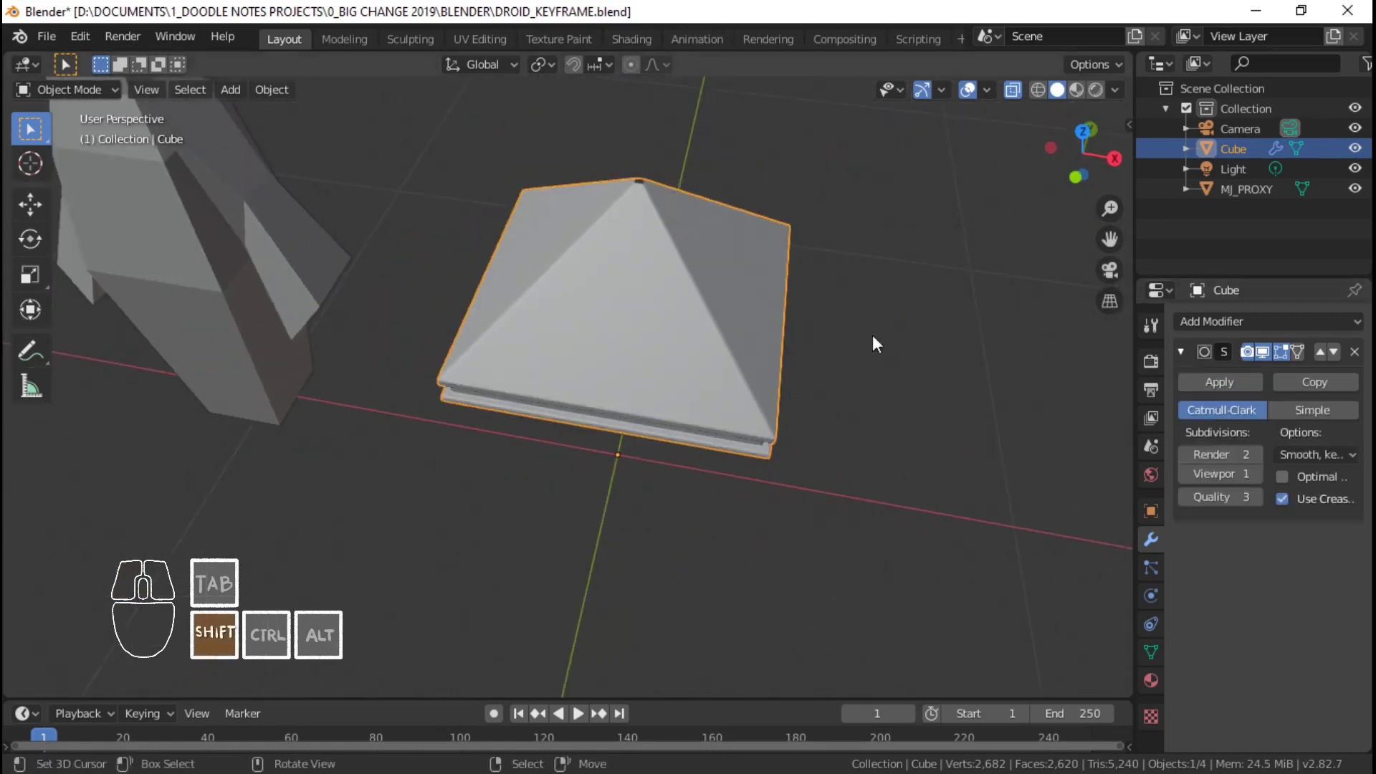
middle_click_drag(872, 344, 680, 445)
key("Tab")
key("alt+a")
key("KP_1")
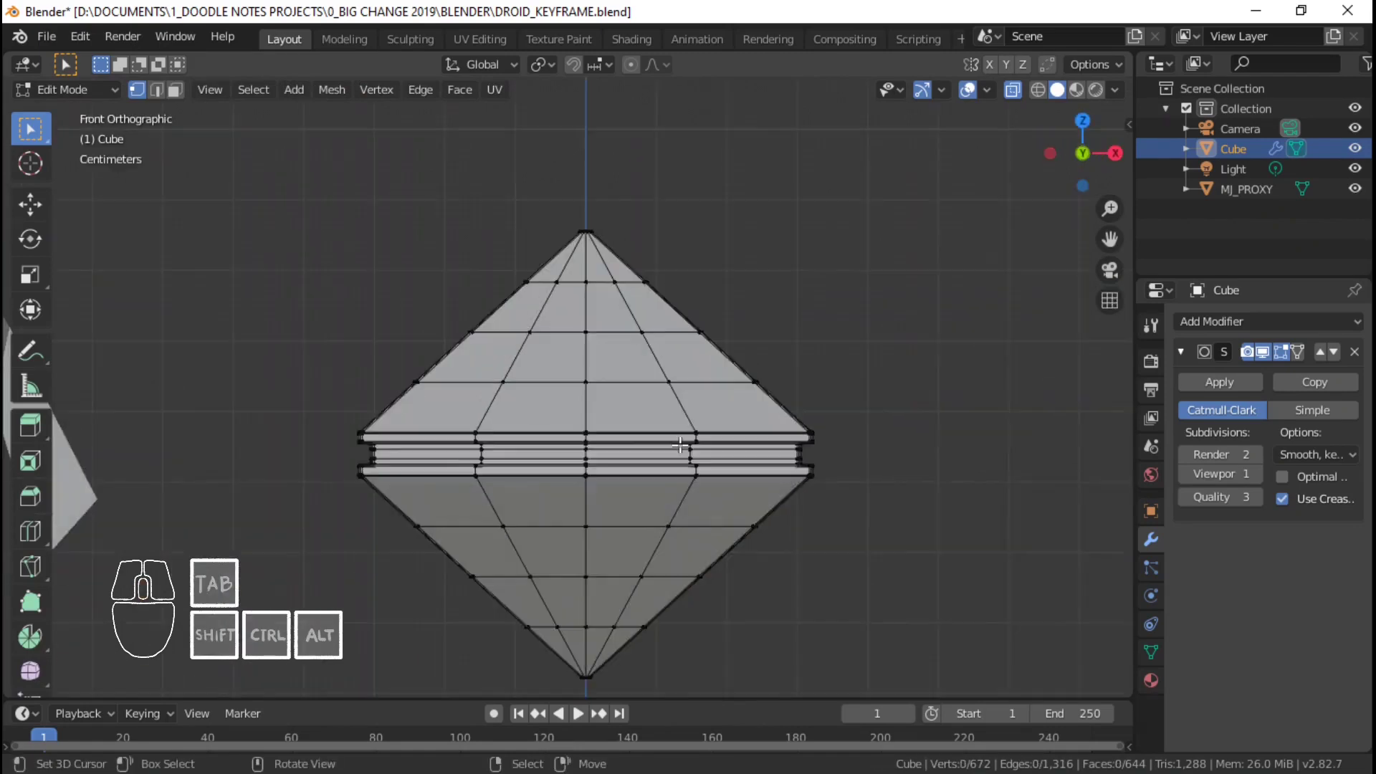
- Select the two middle edge loops of the groove wall and scale them further apart along Z
key("Tab")
key("Tab")
key("Tab")
scroll(825, 371, "up", 3)
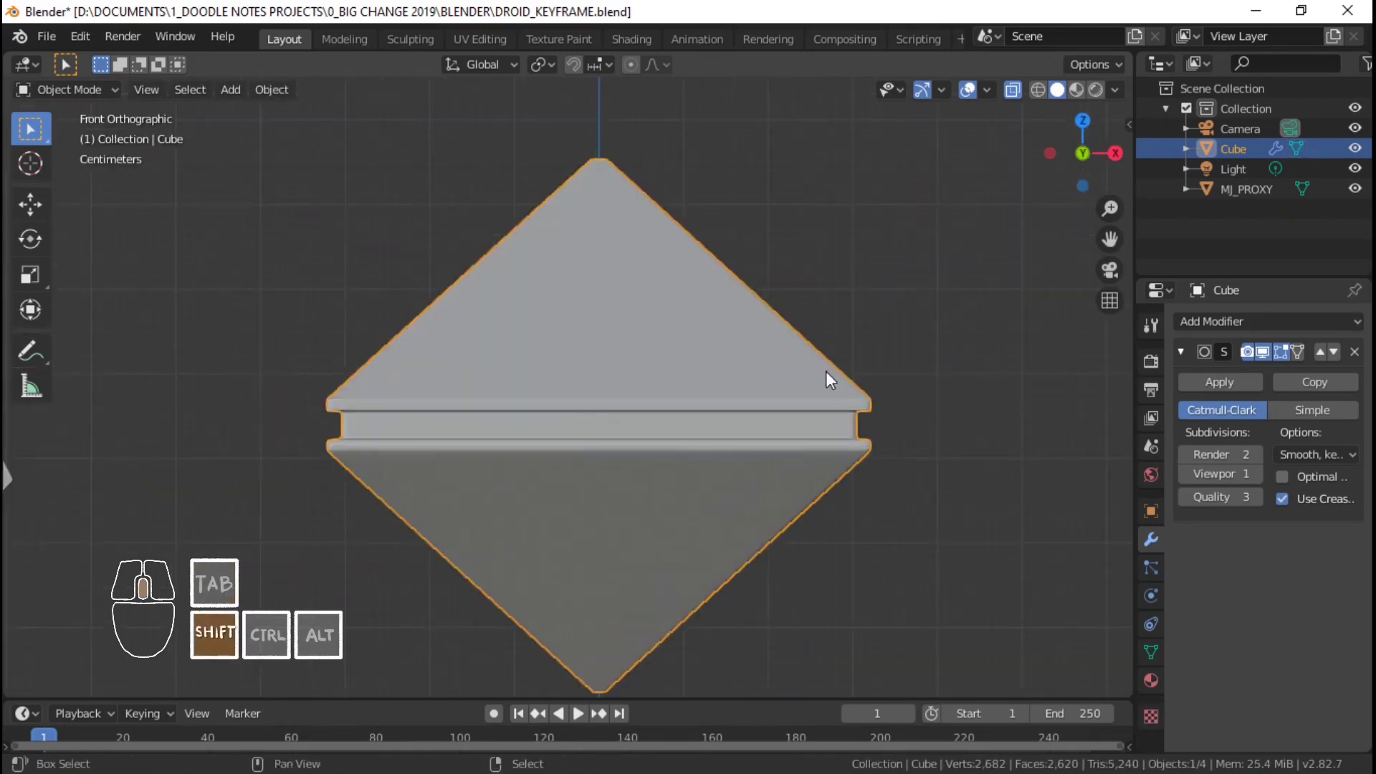
key("Tab")
scroll(868, 414, "up", 2)
left_click(800, 415, "alt")
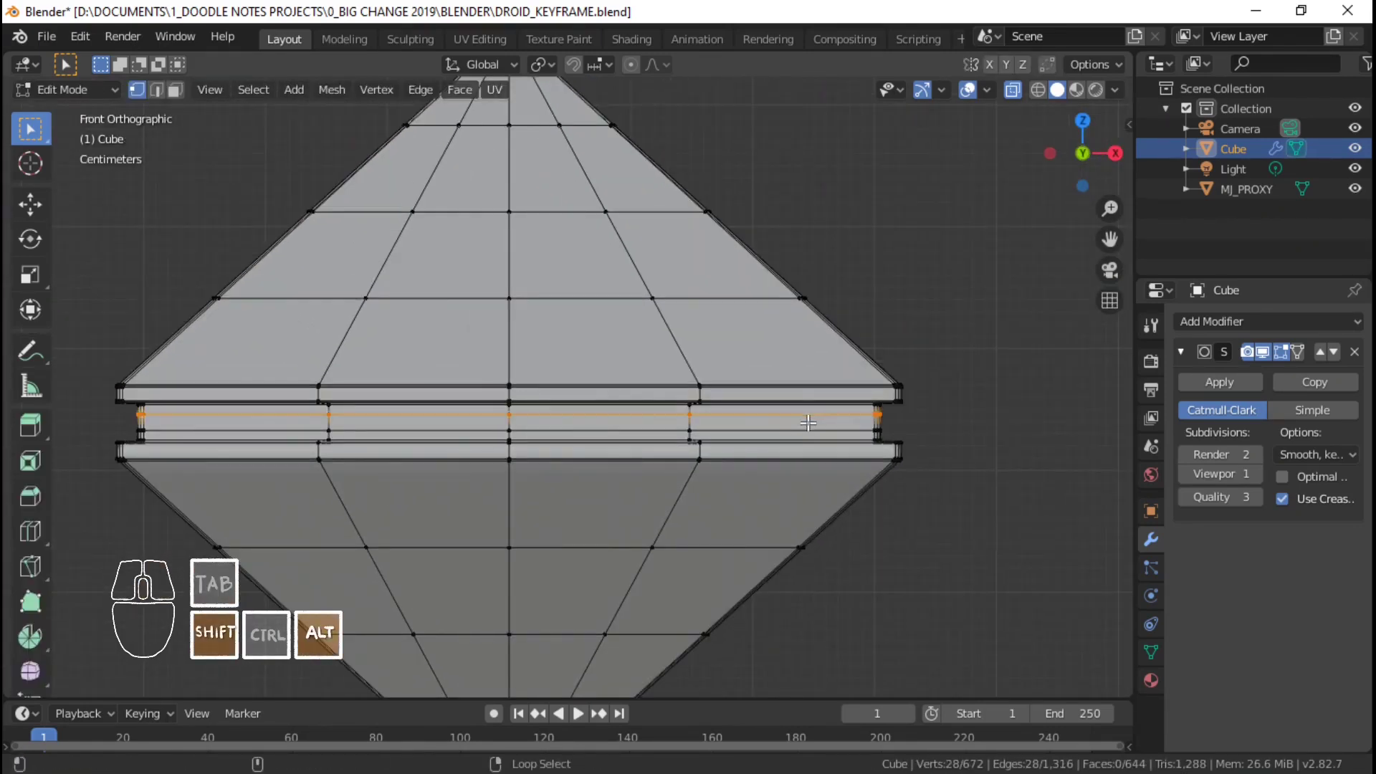
left_click(808, 430, "alt+shift")
key("s")
key("z")
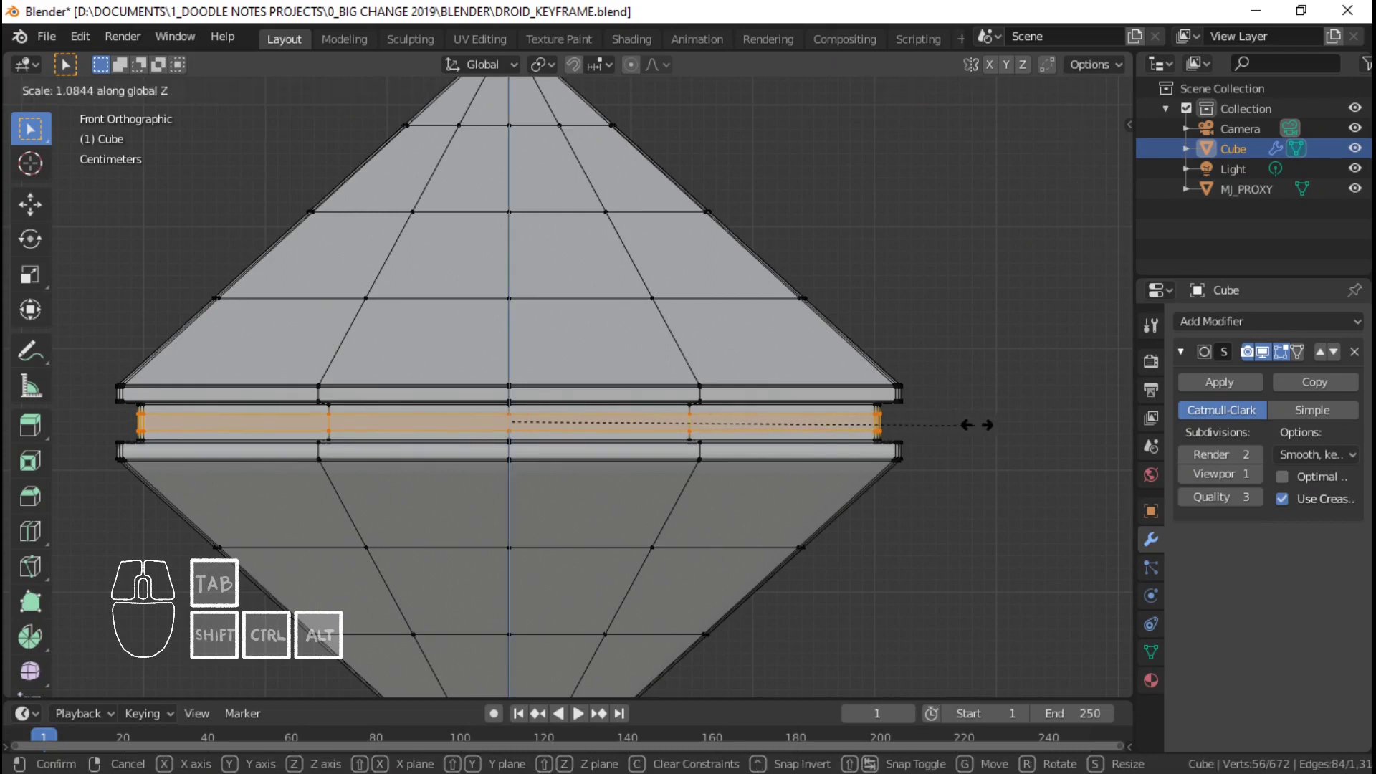
left_click(1073, 428)
- Extrude the groove's middle band and scale it inward to about 0.97 with the Z axis locked
middle_click_drag(988, 402, 966, 407, "shift")
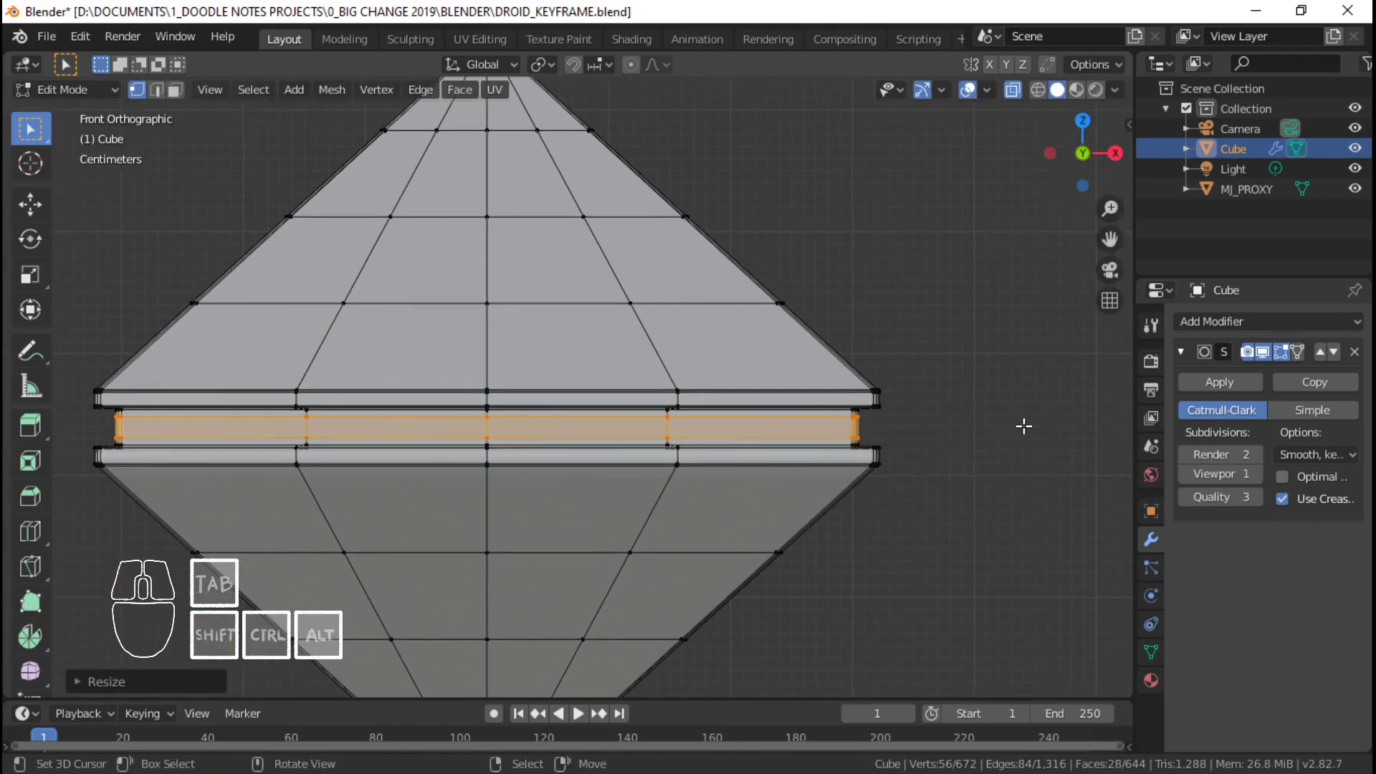
key("e")
key("shift+z")
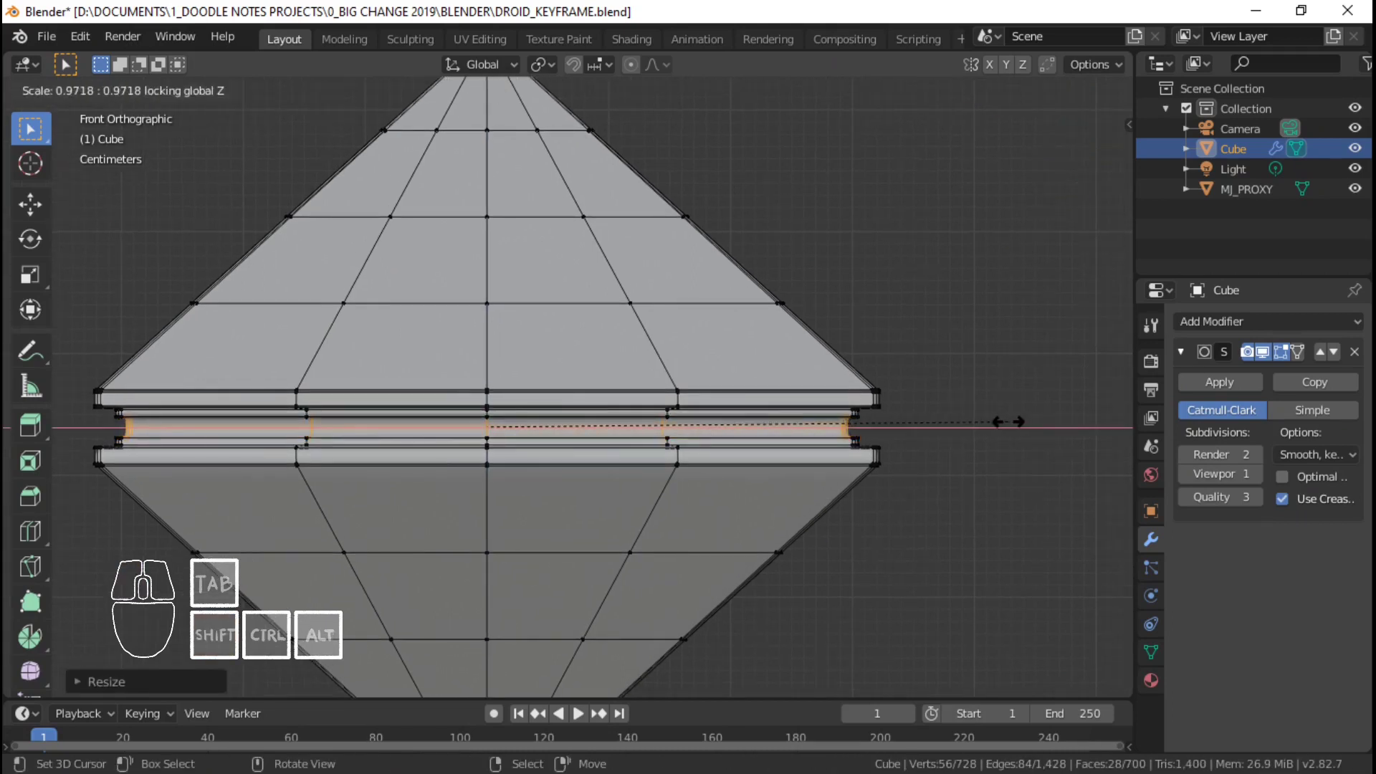
left_click(1008, 422)
key("Tab")
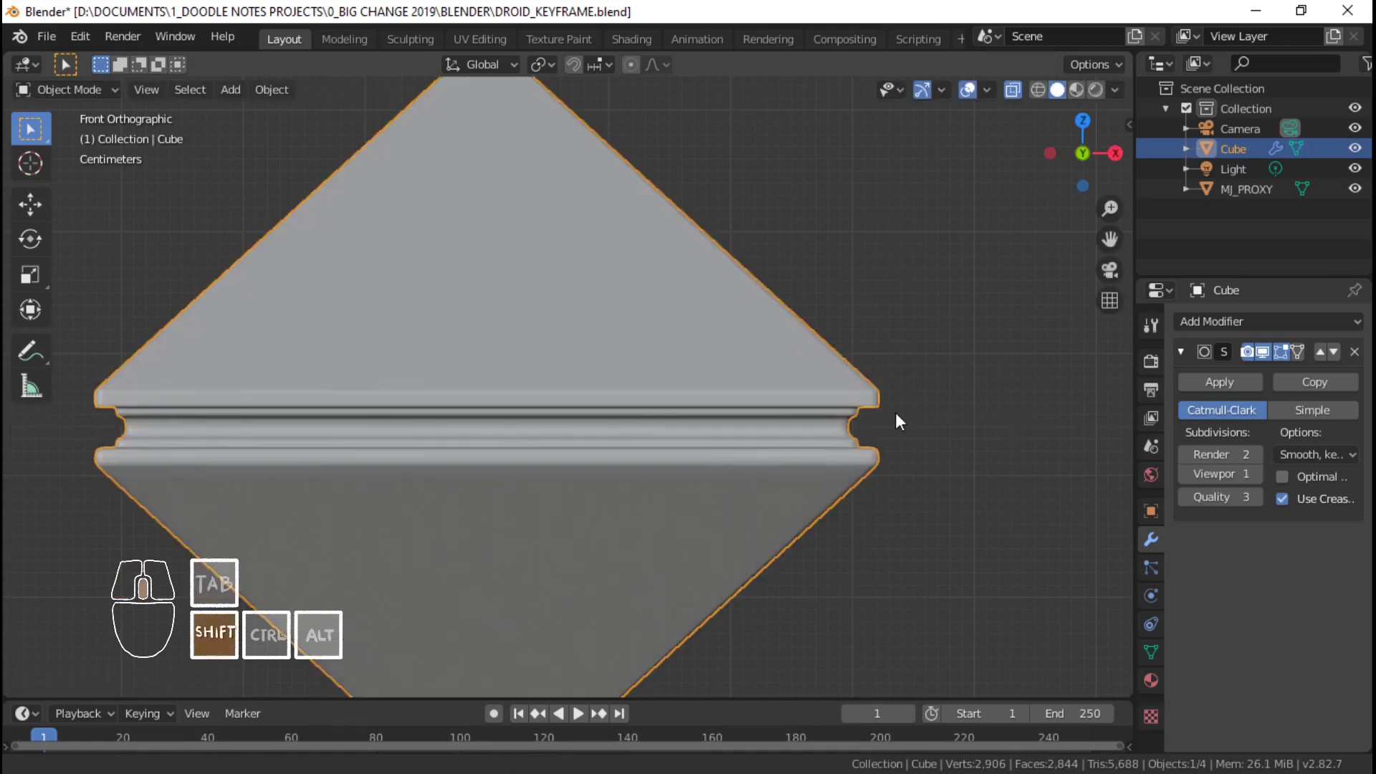
middle_click_drag(896, 411, 585, 372)
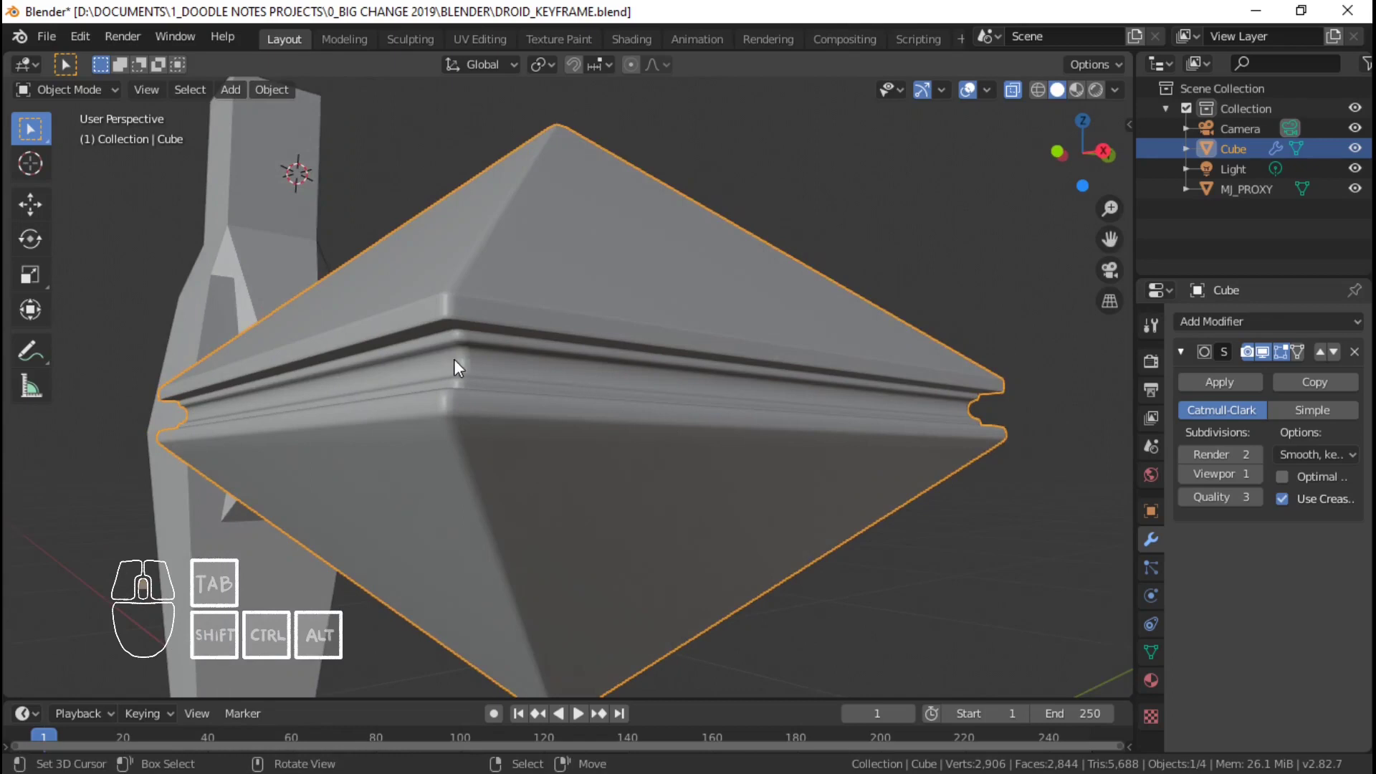
scroll(401, 351, "up", 1)
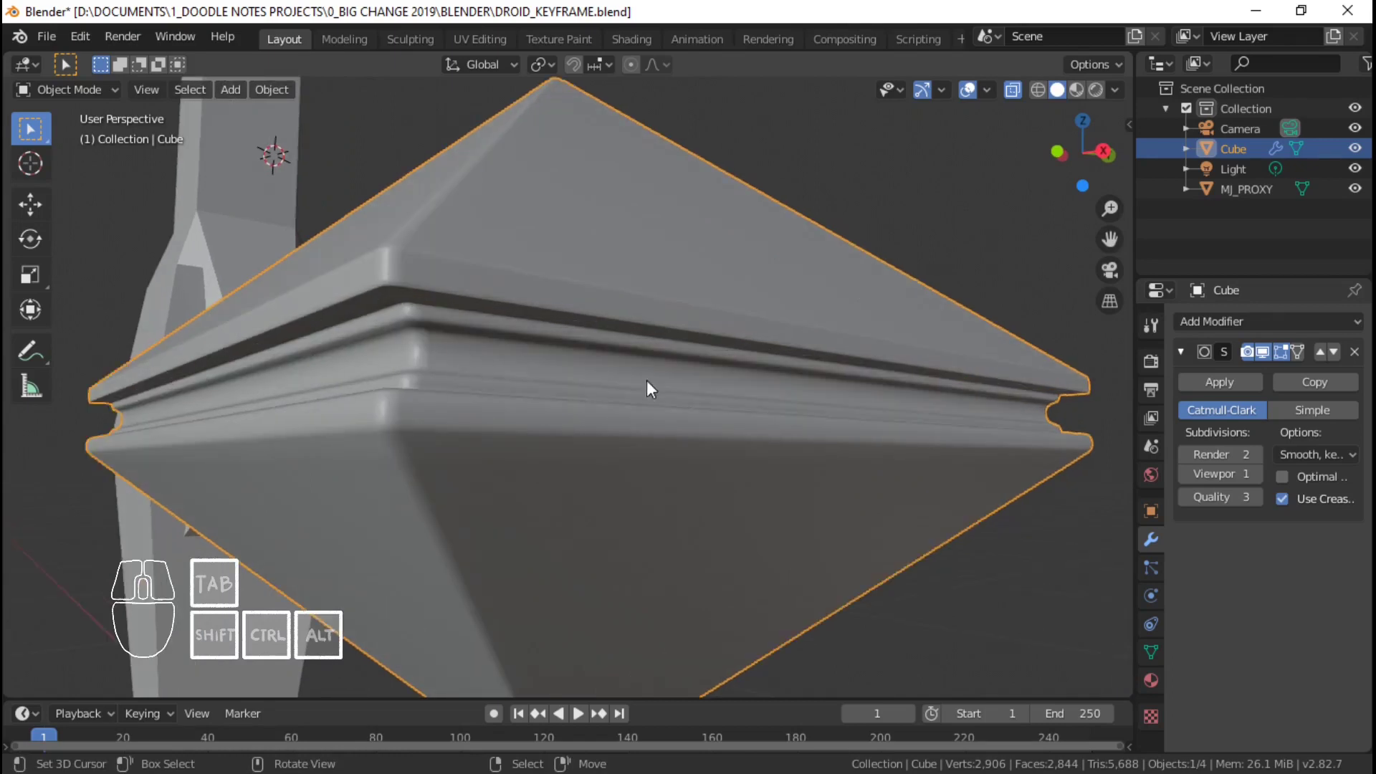
- Add two loop cuts around the groove's innermost channel wall and scale them apart along Z
left_click(1150, 362)
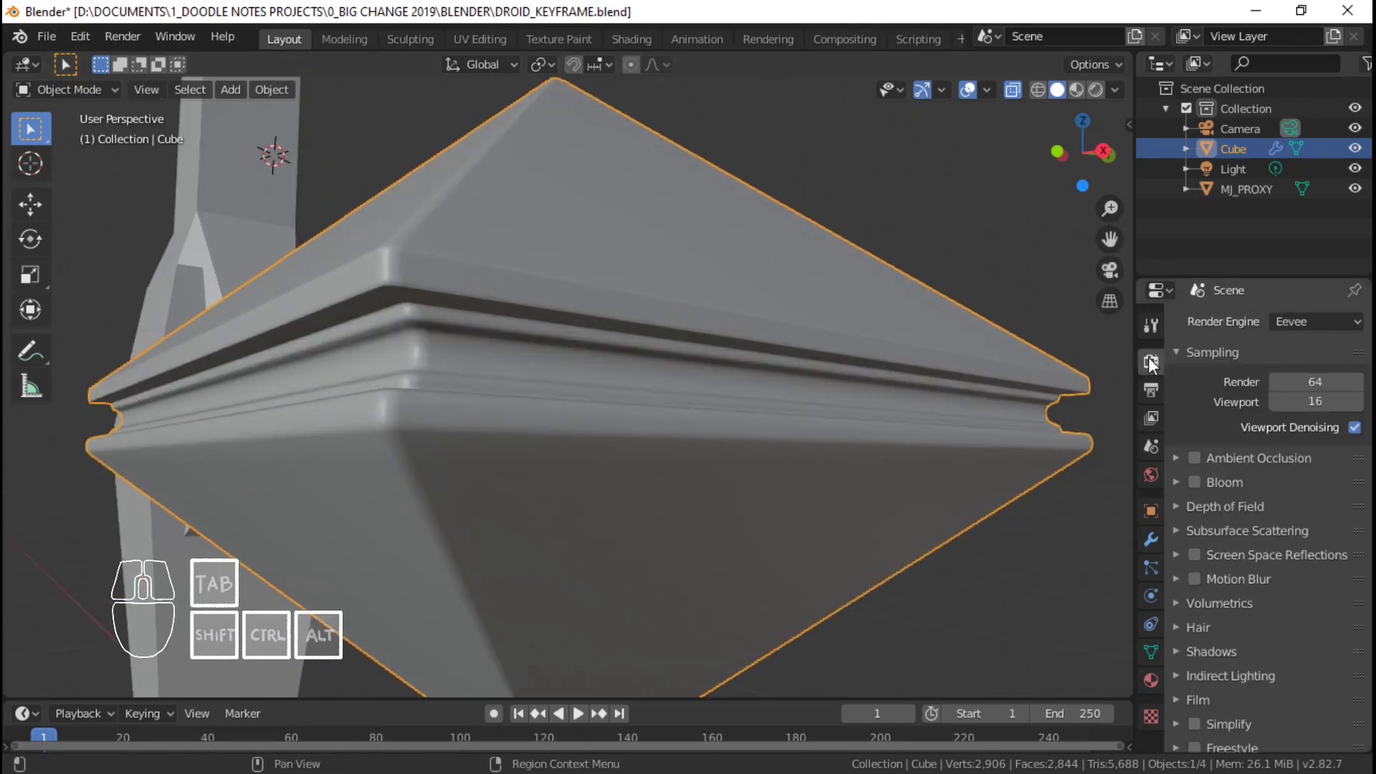
left_click(1149, 326)
middle_click_drag(535, 306, 641, 342, "shift")
key("Tab")
scroll(969, 360, "up", 3)
key("ctrl+r")
key("2")
left_click(1022, 372)
right_click(1022, 372)
key("s")
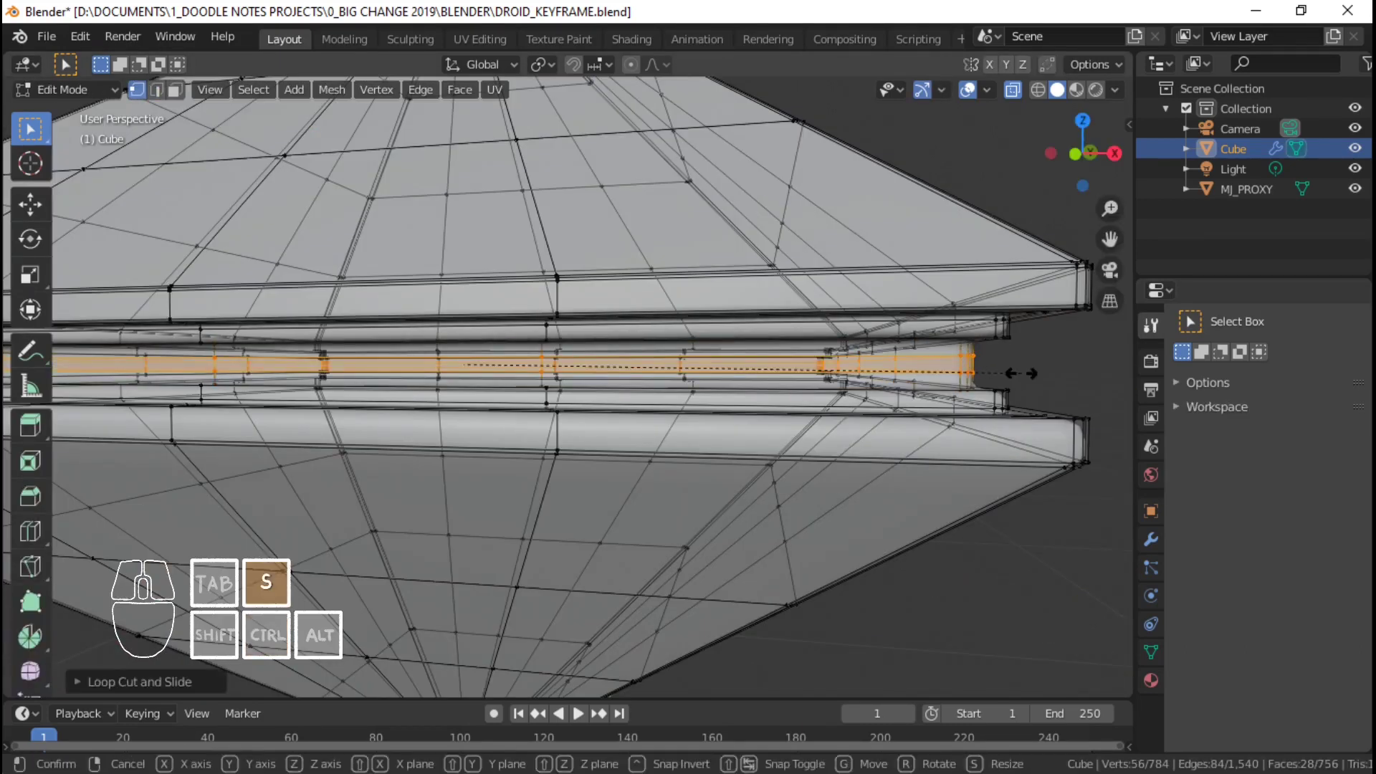
key("z")
left_click(162, 394)
key("Tab")
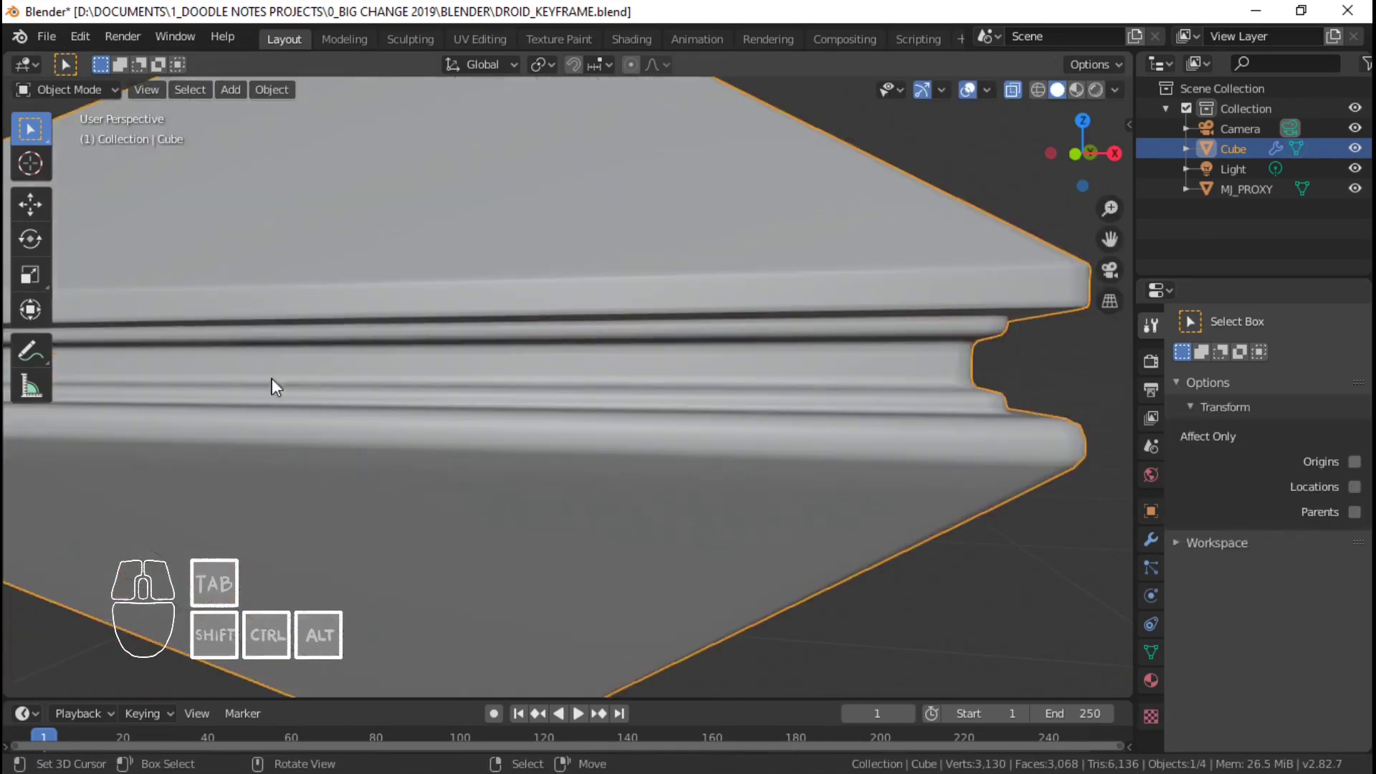
- Select the open edge loop at the diamond's upper tip, extrude it and scale it slightly inward
scroll(684, 318, "down", 5)
middle_click_drag(708, 355, 624, 378)
key("Tab")
scroll(591, 361, "up", 5)
scroll(591, 361, "up", 1)
key("alt+a")
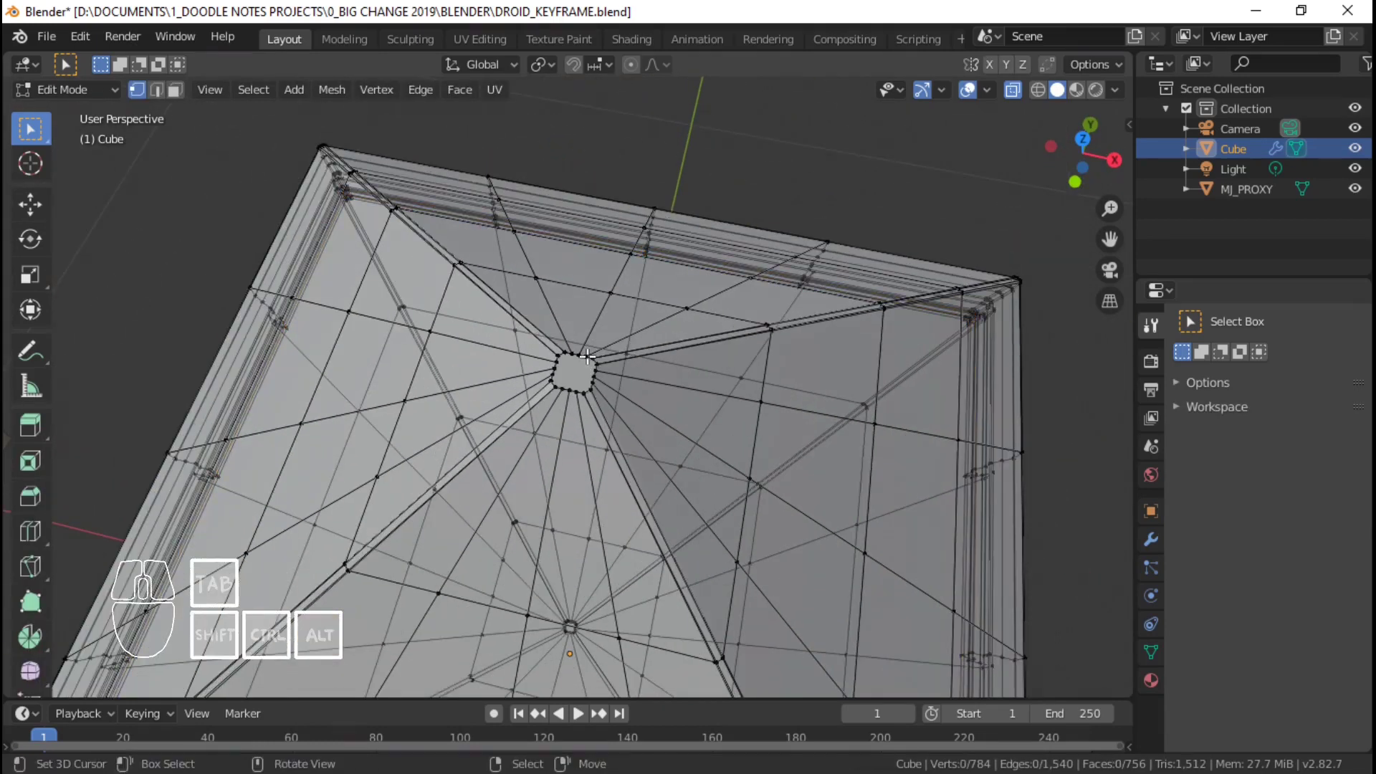
right_click(582, 355, "alt+shift")
key("KP_1")
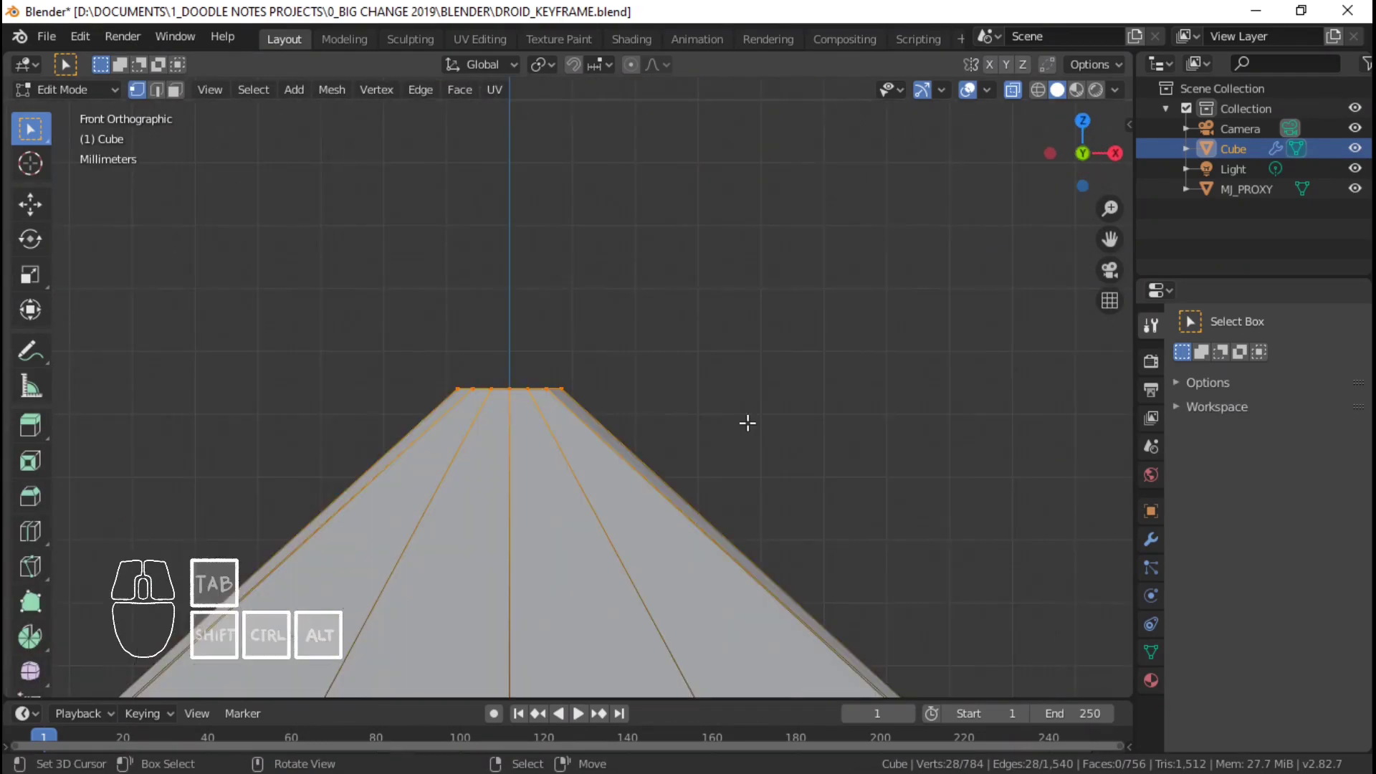
middle_click_drag(748, 422, 729, 344)
scroll(750, 449, "down", 3)
middle_click_drag(730, 376, 718, 466)
key("e")
key("s")
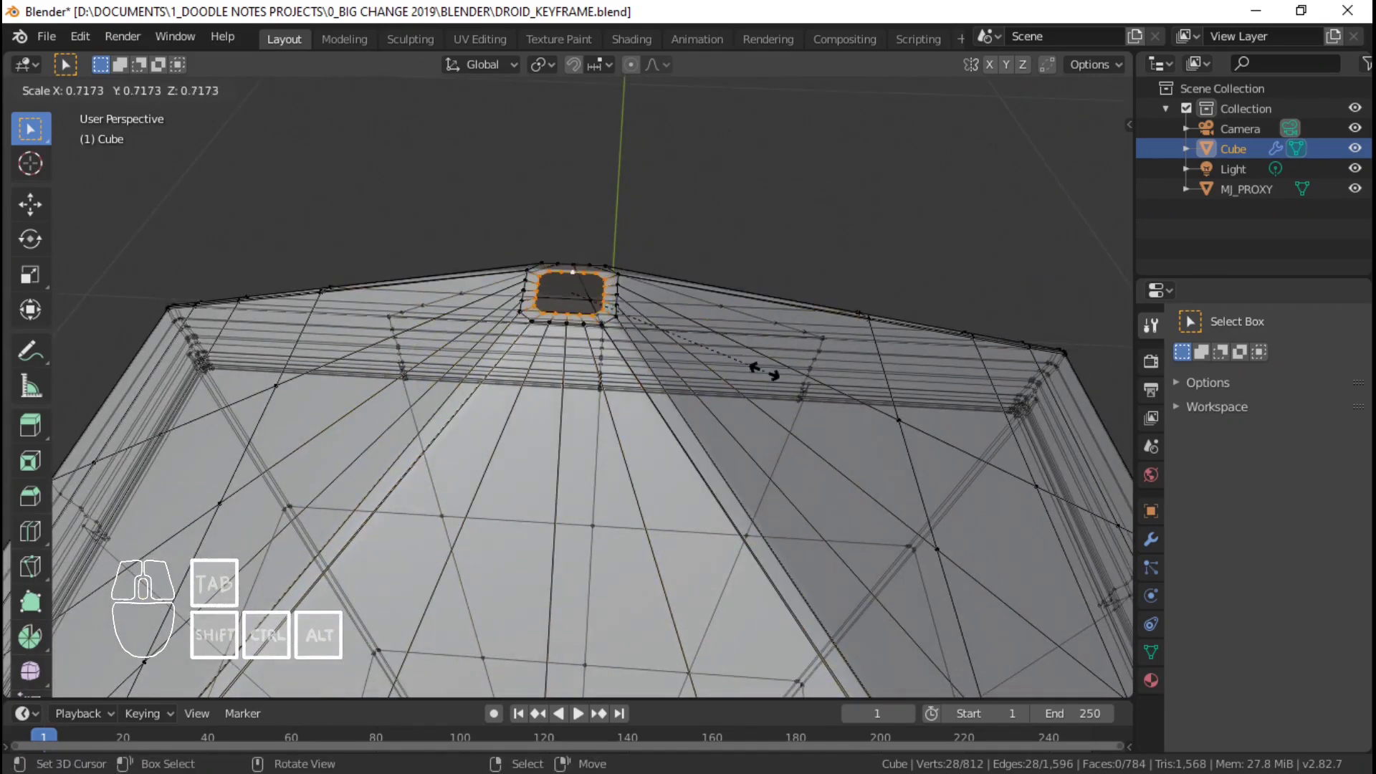
left_click(804, 375)
- Extrude the tip's inner rim about 1 mm downward along Z to form a recess
middle_click_drag(804, 375, 776, 391)
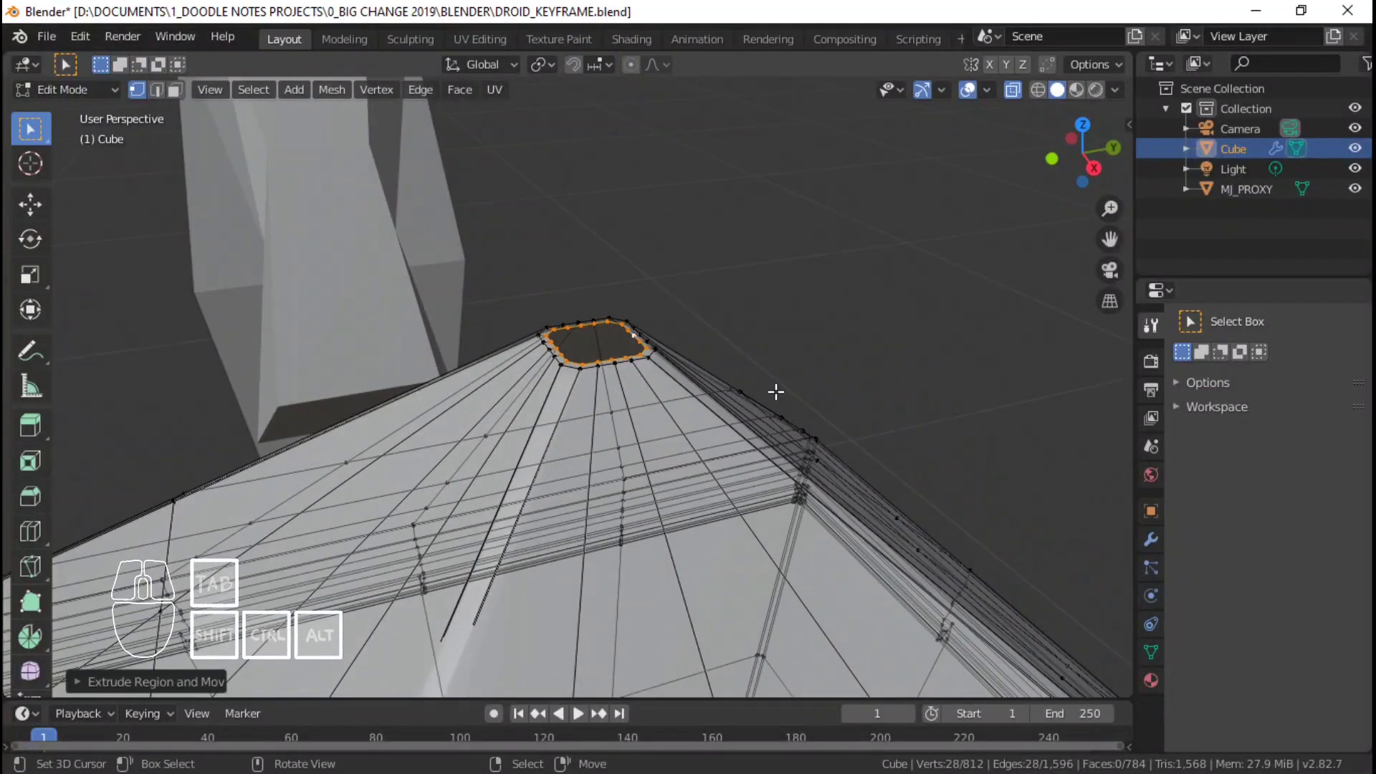
key("e")
key("z")
left_click(774, 400)
middle_click_drag(774, 400, 743, 420)
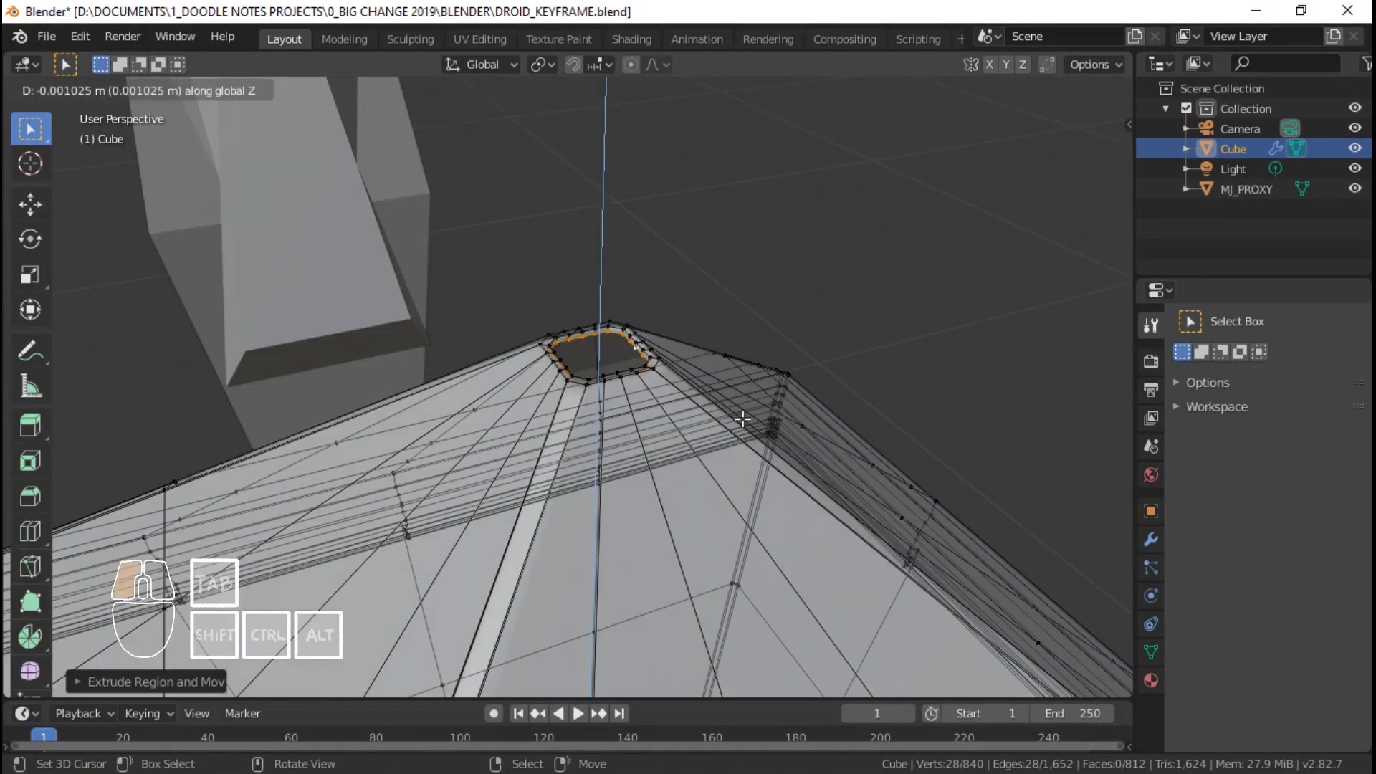
left_click(743, 419)
- Extrude the recessed rim twice, scaling each new edge loop further inward
key("e")
key("s")
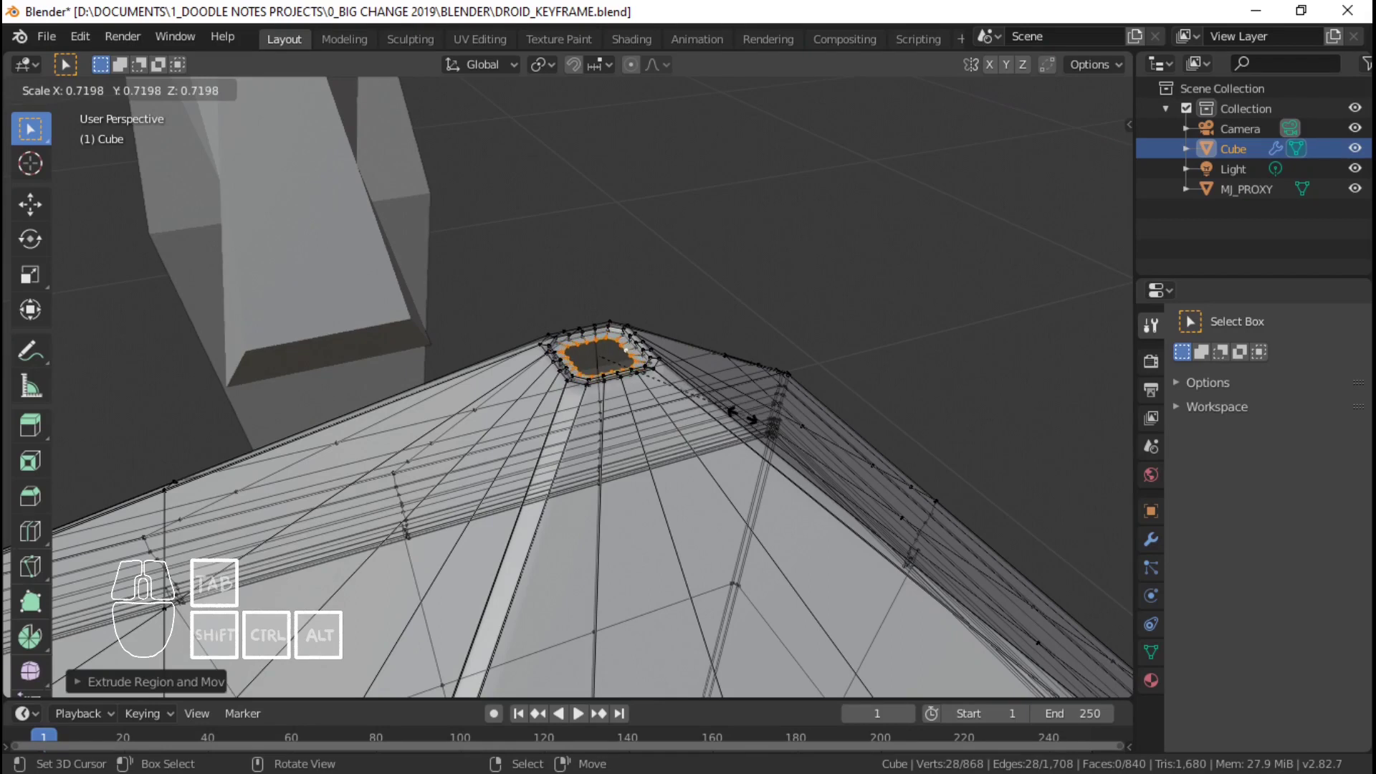
left_click(778, 417)
key("e")
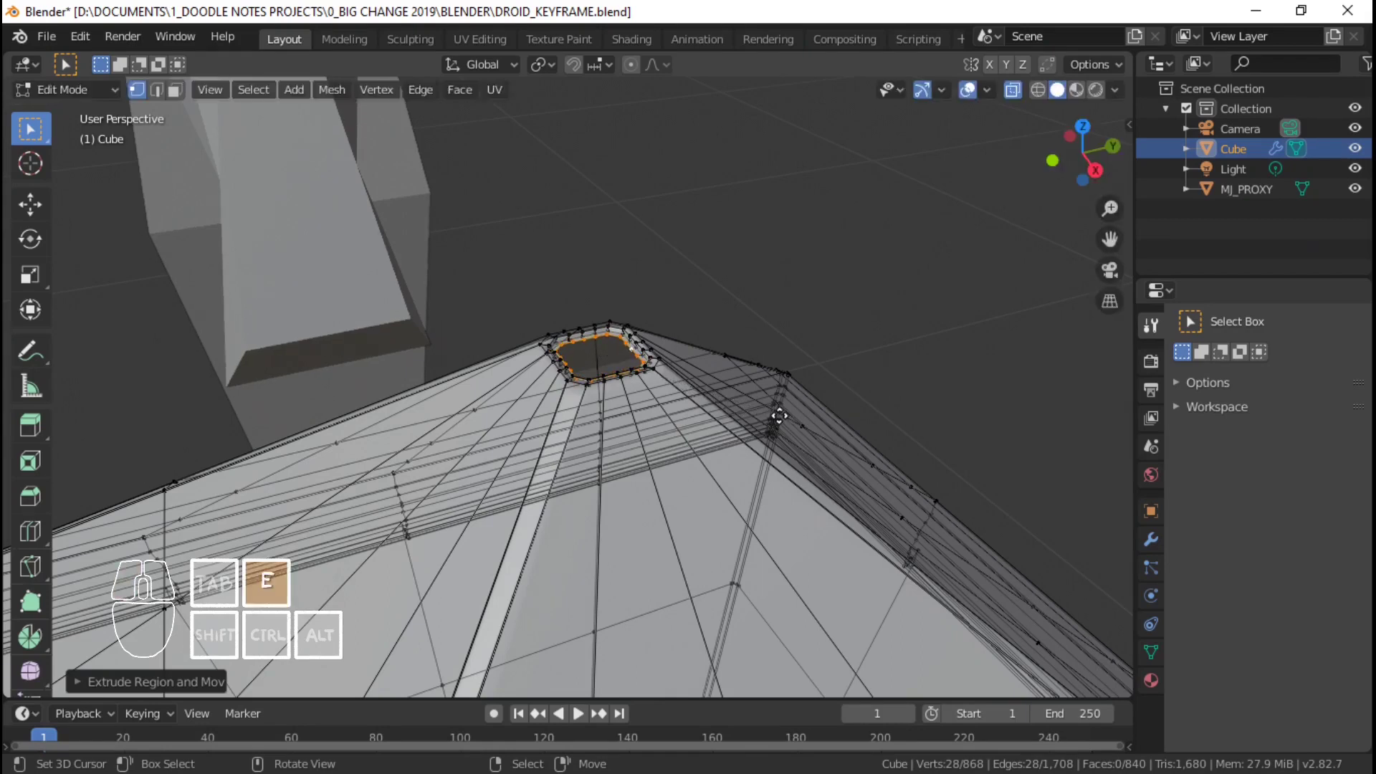
key("s")
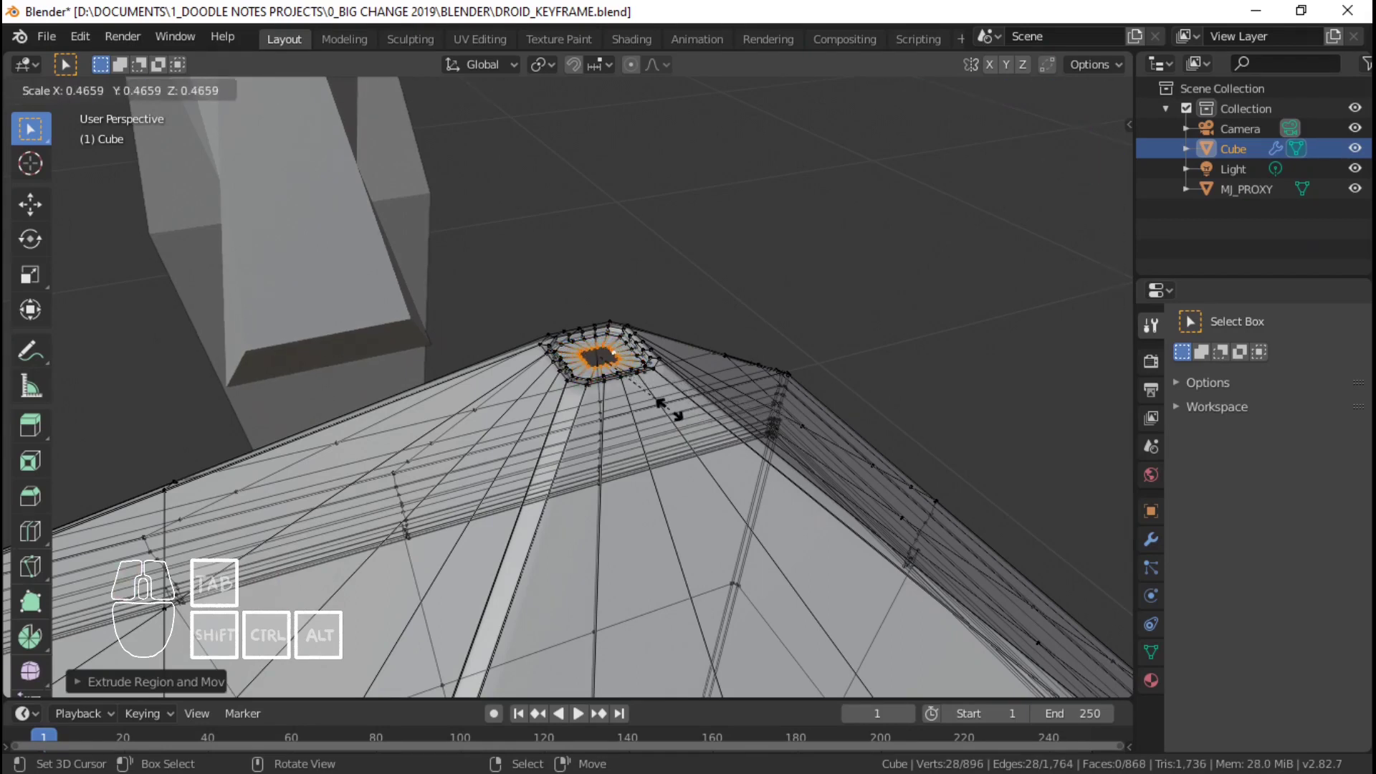
left_click(702, 409)
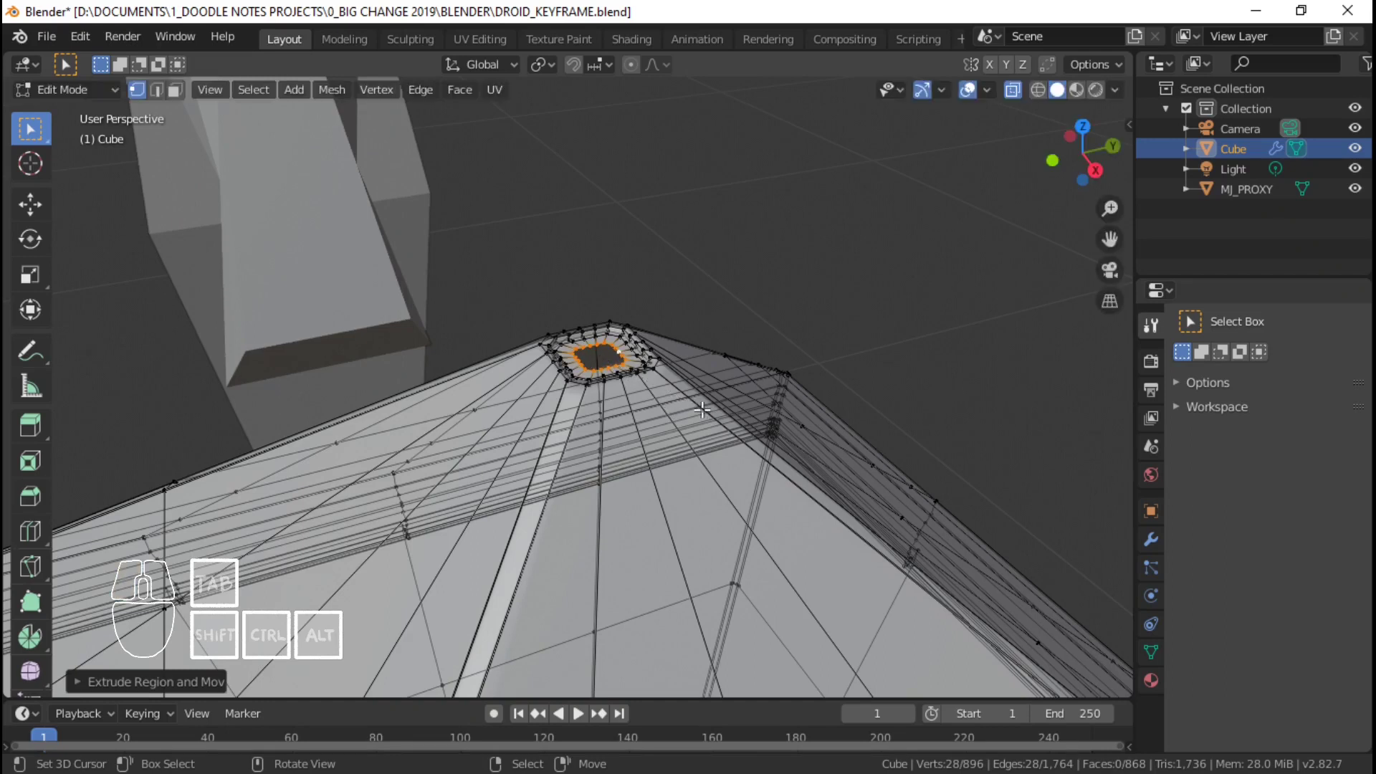
- Extrude the innermost rim of the recess once more and edge-slide the loop close to its neighbour
middle_click_drag(701, 409, 712, 474)
key("e")
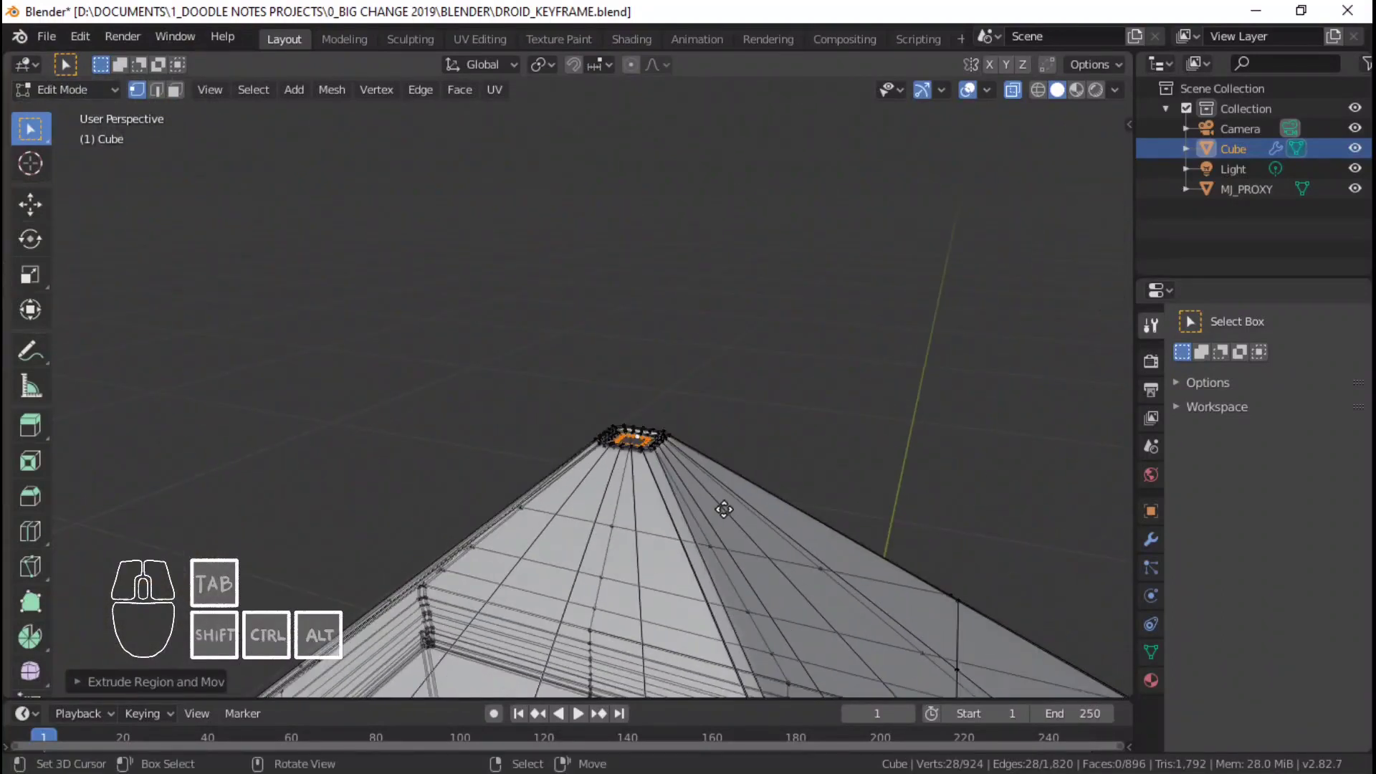
left_click(730, 456)
scroll(729, 457, "up", 3)
middle_click_drag(729, 457, 693, 409, "shift")
scroll(663, 424, "up", 1)
key("g")
key("g")
right_click(669, 440)
scroll(694, 408, "down", 1)
key("g")
key("g")
left_click(683, 451)
key("e")
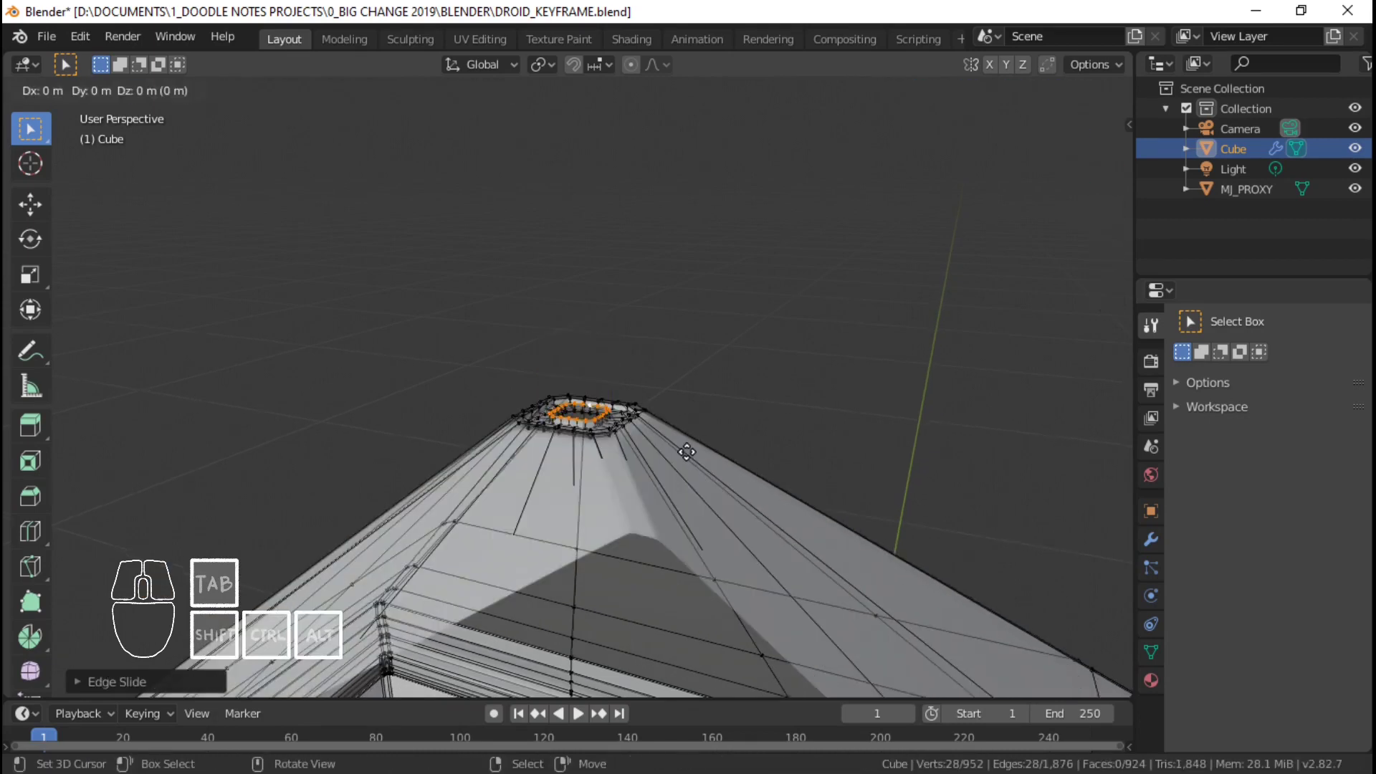
left_click(684, 320)
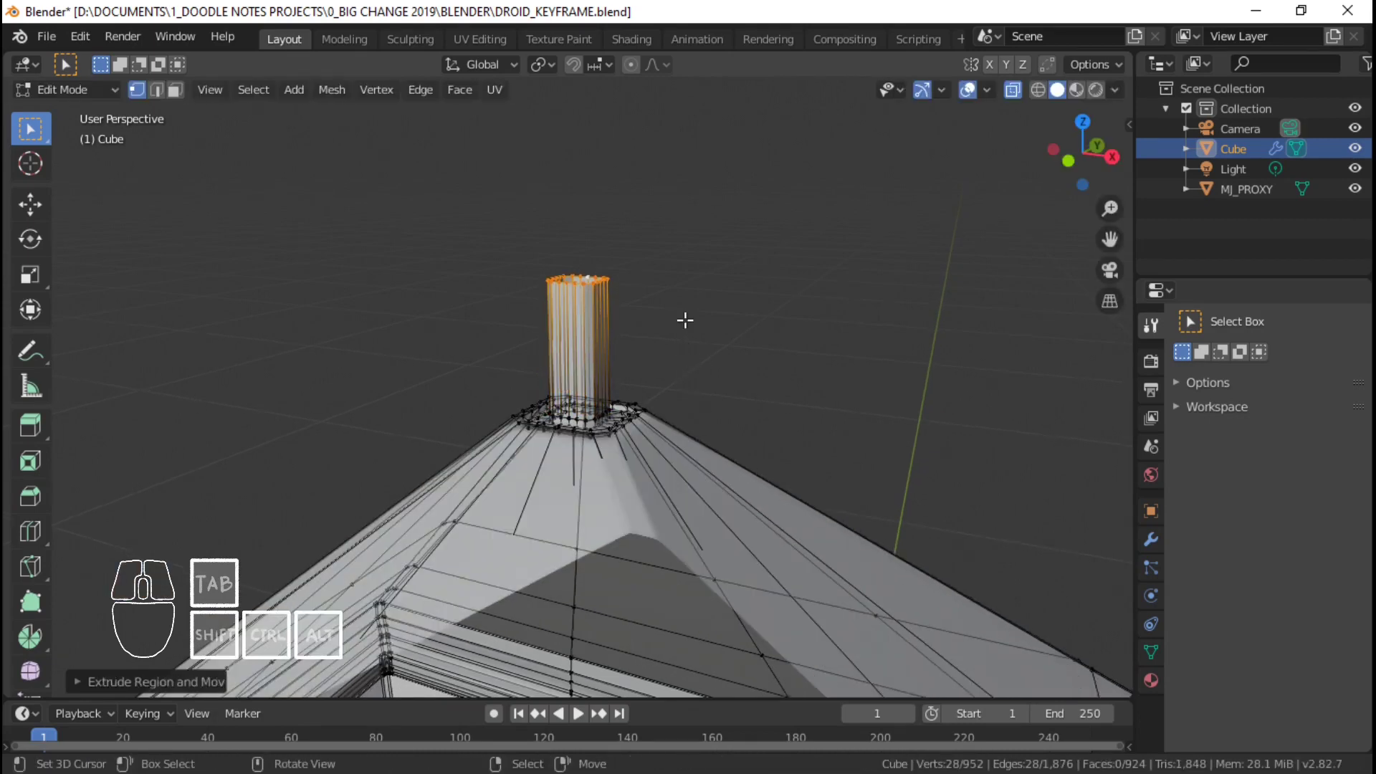
key("ctrl+z")
key("g")
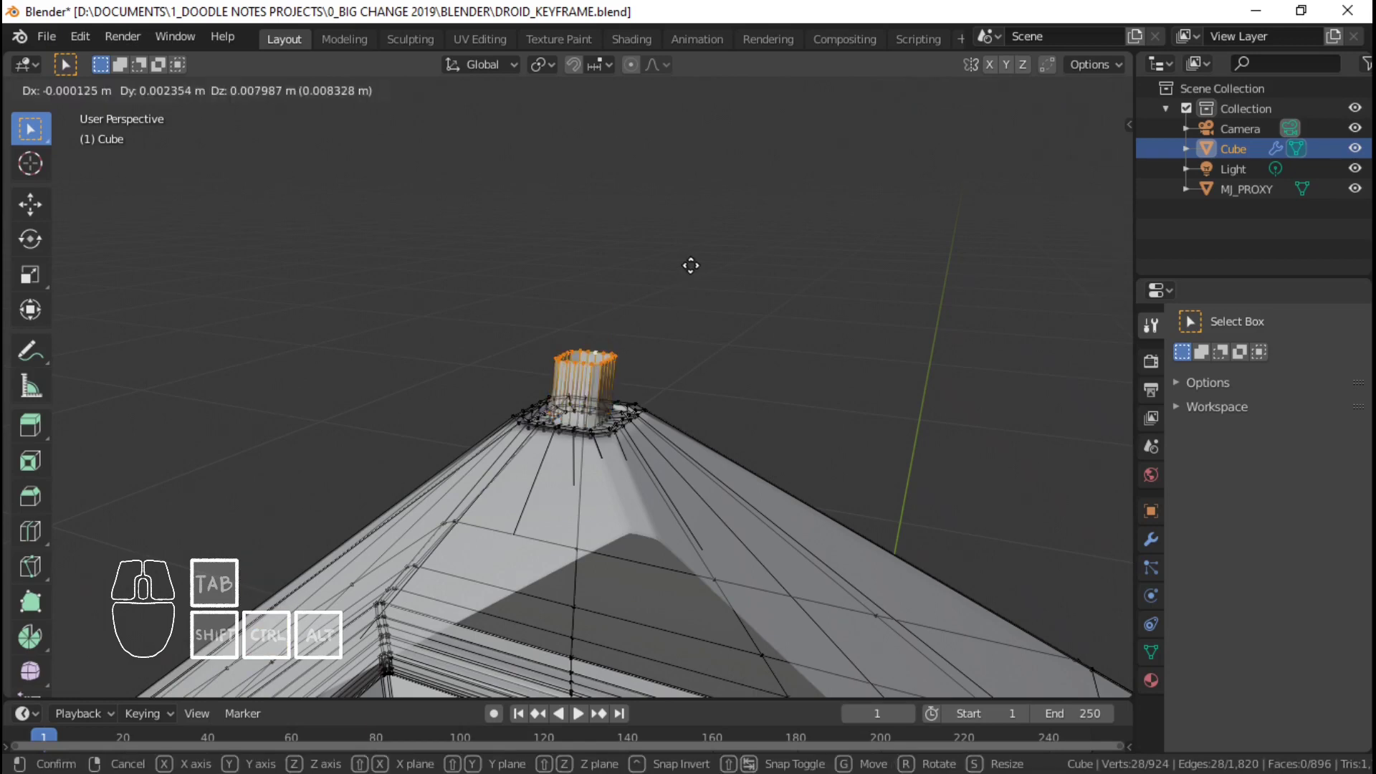
right_click(696, 343)
- Extrude the inner rim upward along Z and scale its end inward to form a tapered spike
key("e")
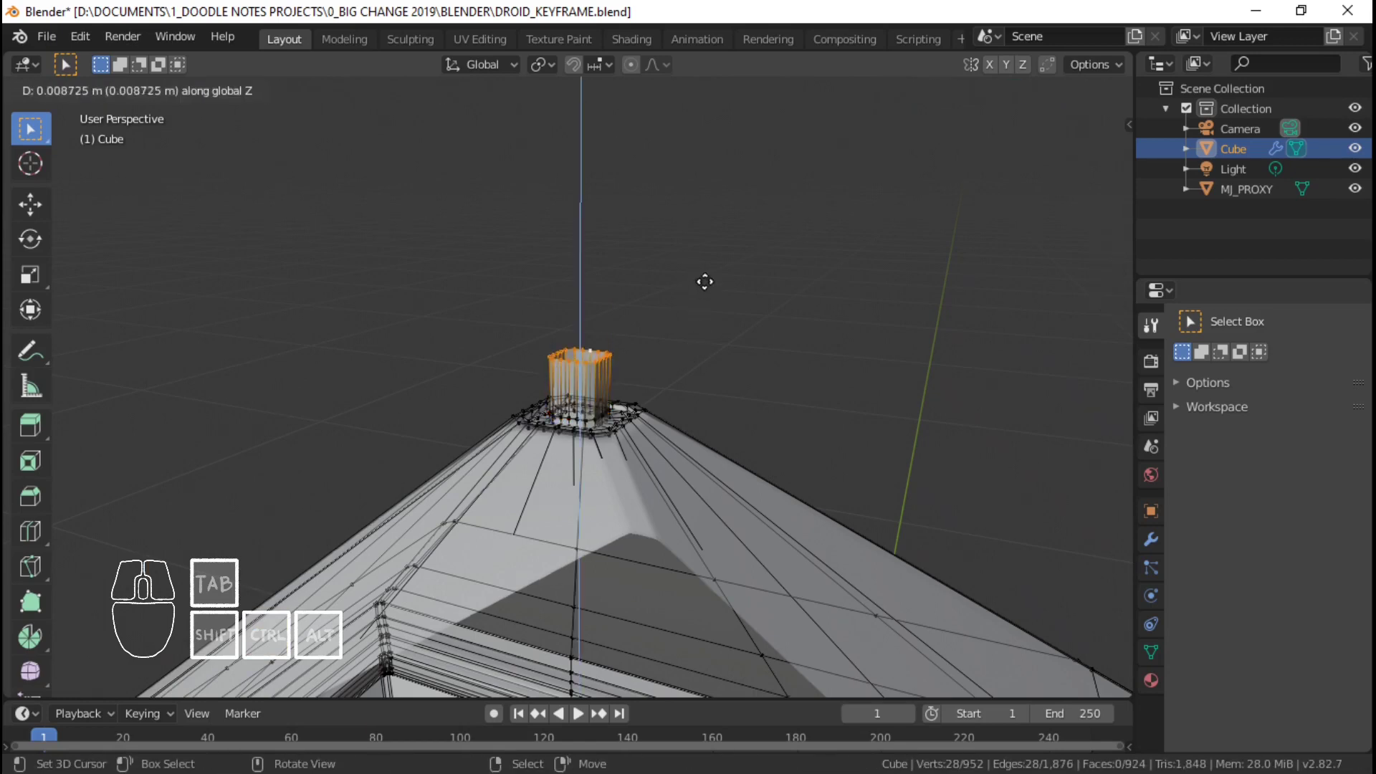
left_click(705, 237)
key("s")
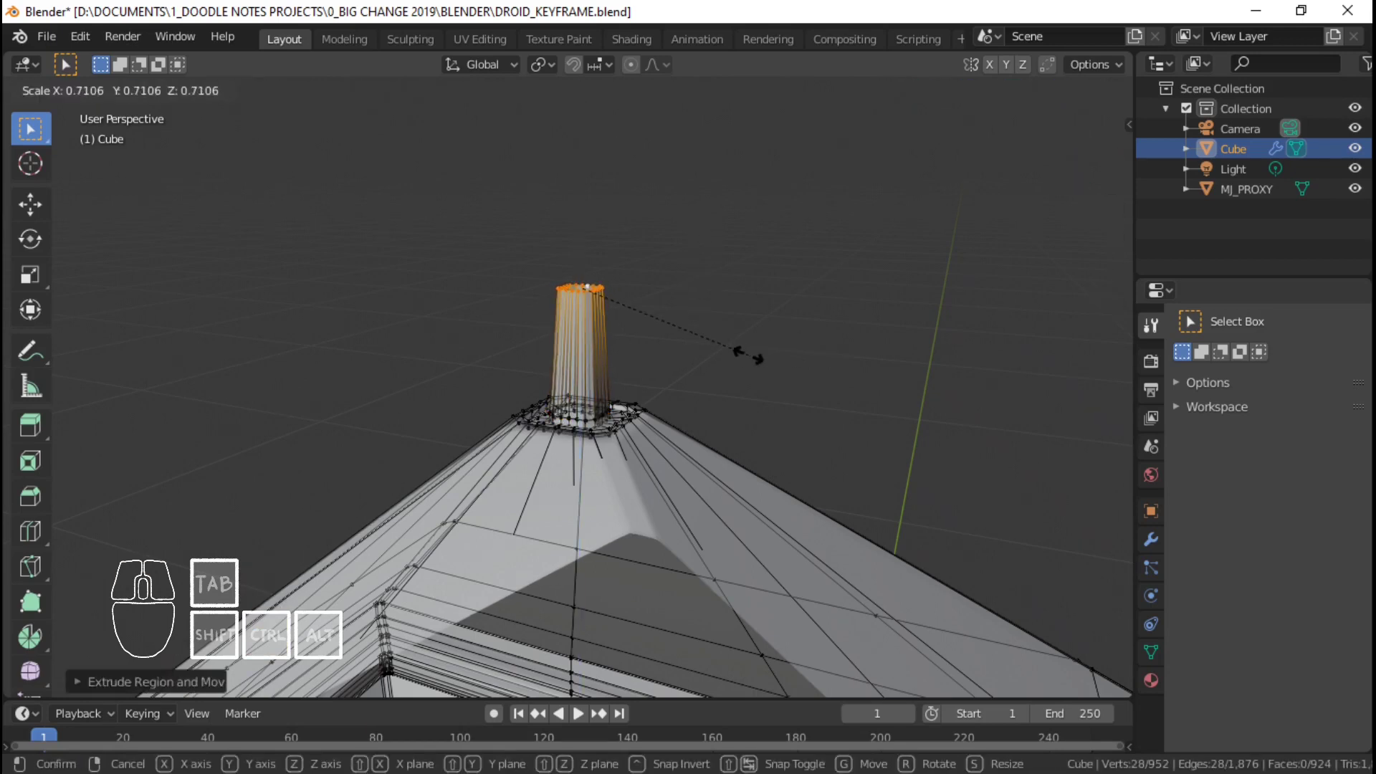
left_click(666, 350)
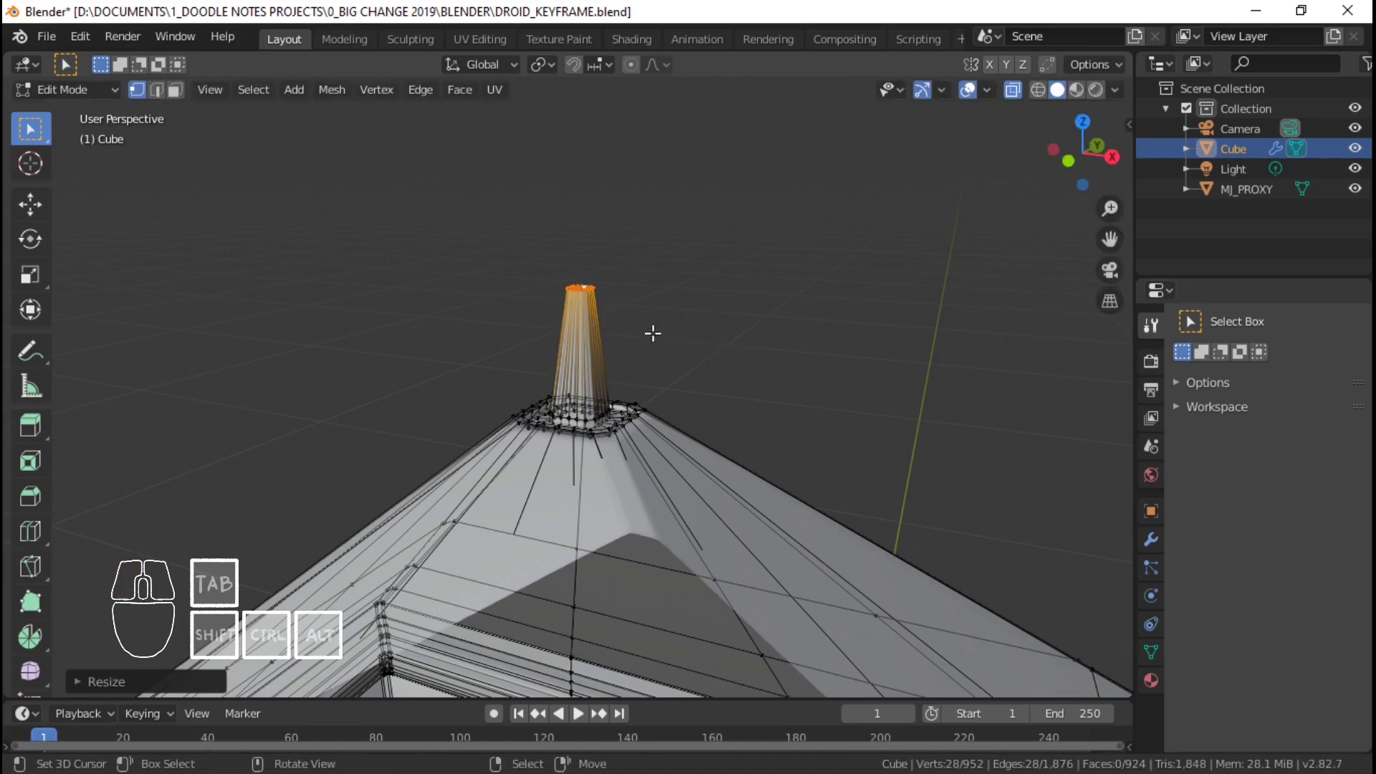
- Set the viewport's Clip Start to 0.0001 m
middle_click_drag(636, 327, 634, 375, "shift")
scroll(634, 375, "up", 1)
scroll(634, 375, "down", 1)
scroll(652, 371, "down", 1)
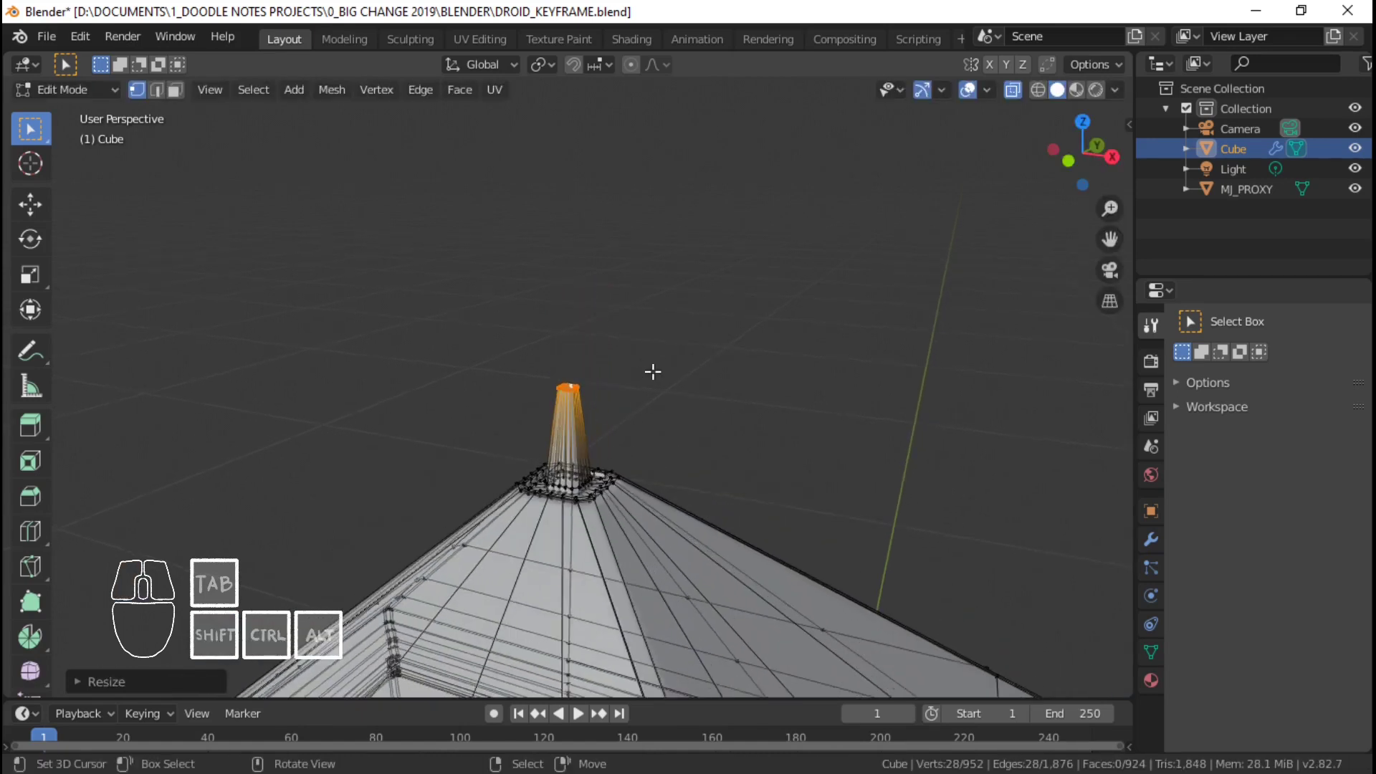
key("n")
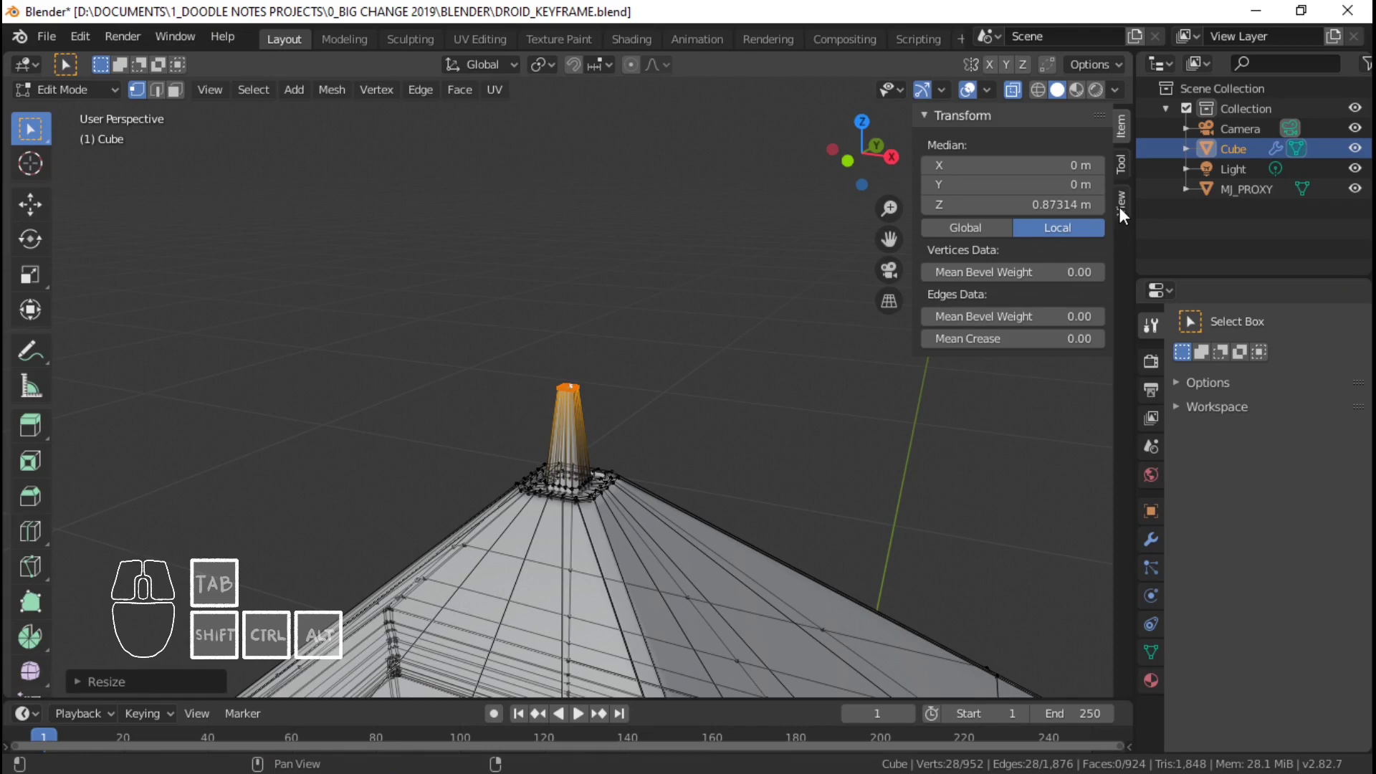
left_click(1120, 206)
left_click(971, 113)
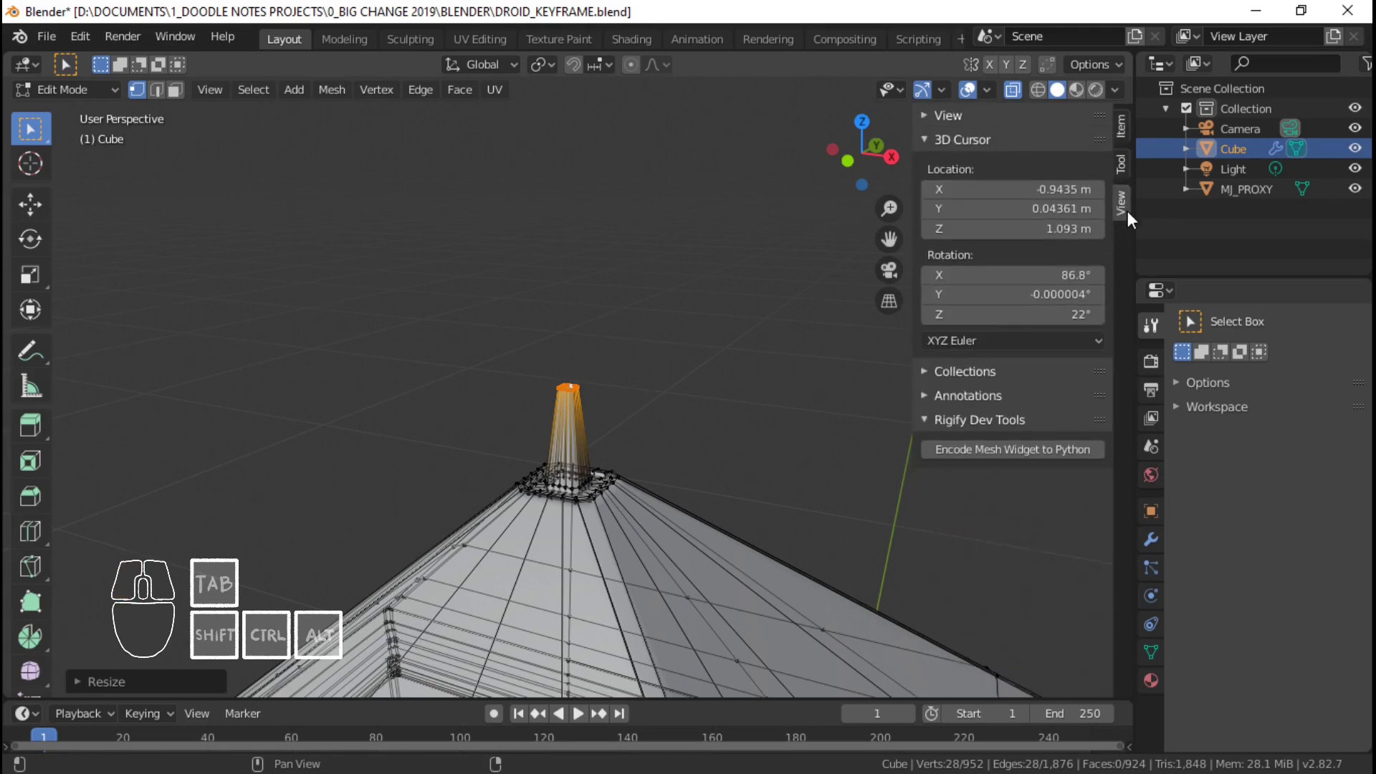
left_click(1123, 163)
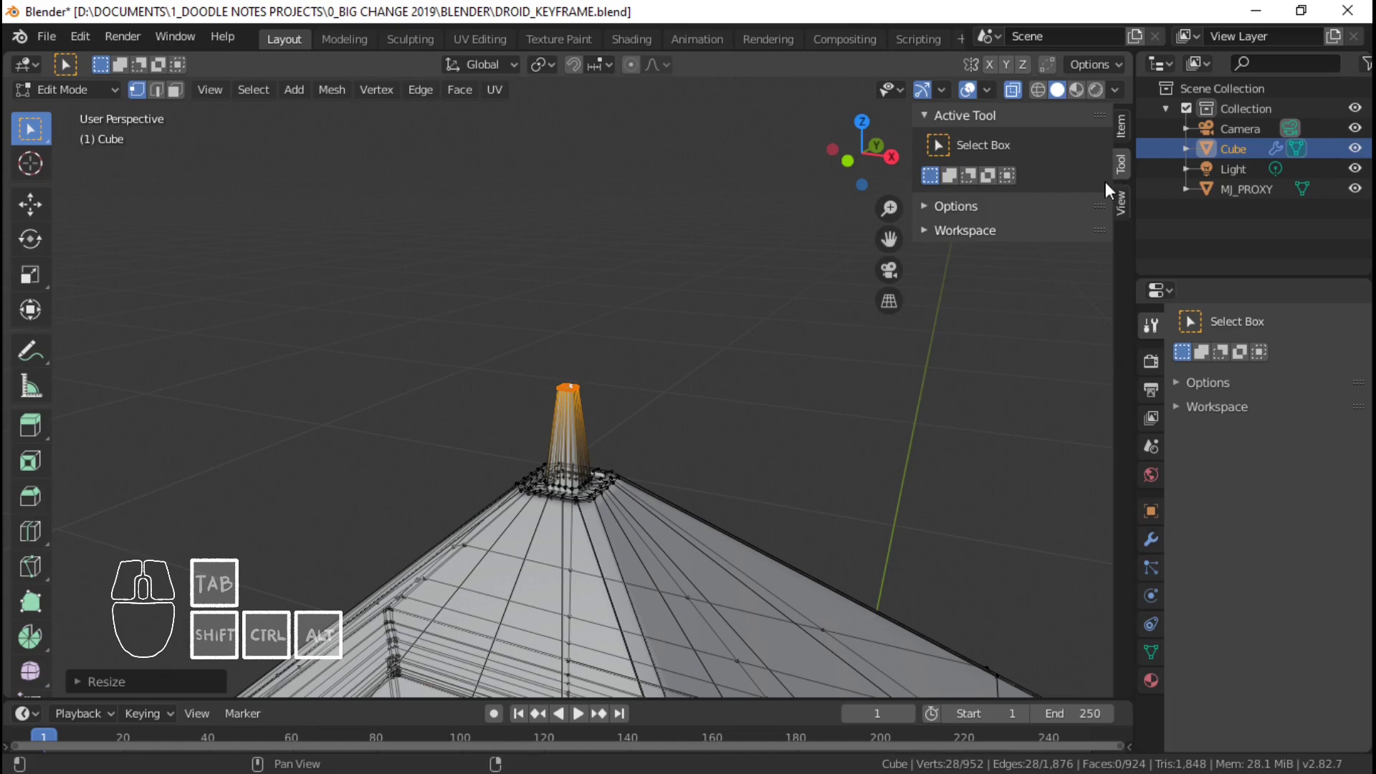
left_click(1121, 202)
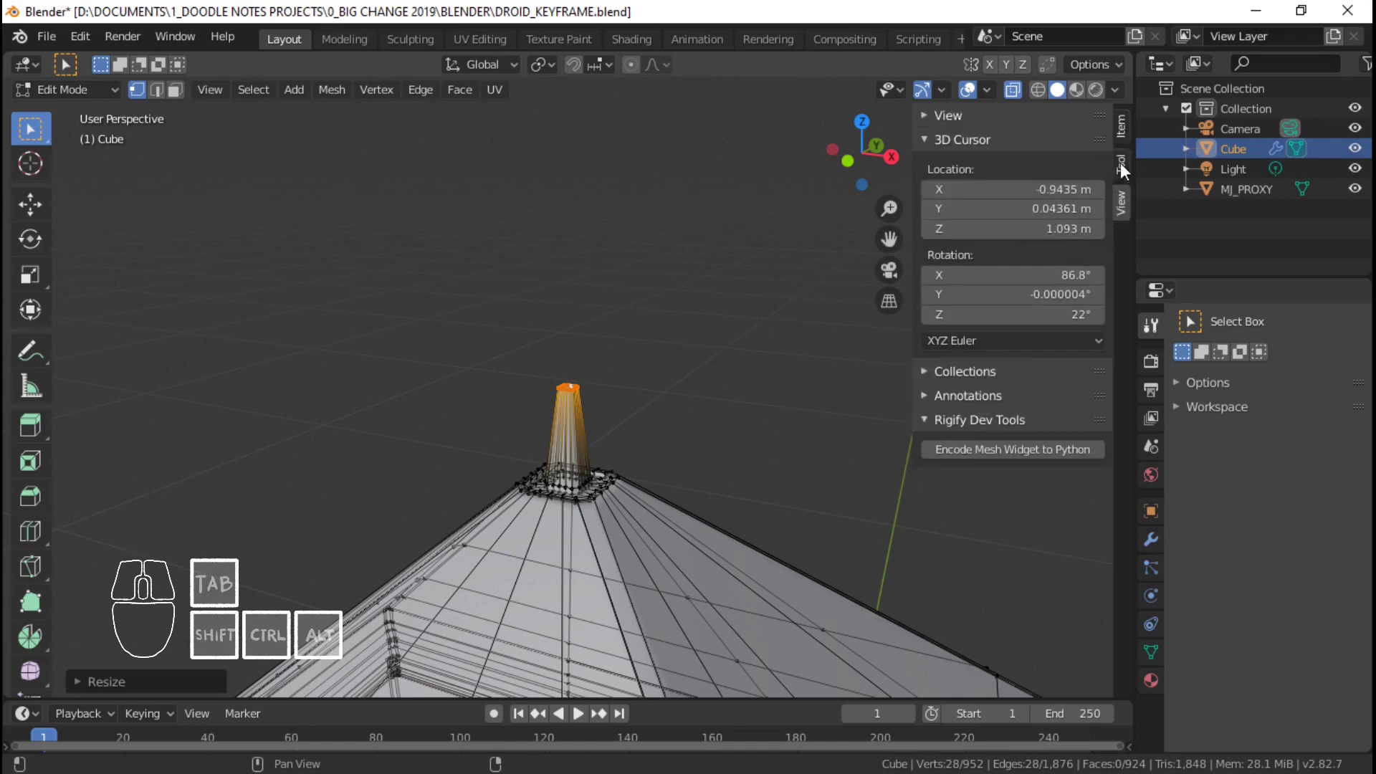
key("Tab")
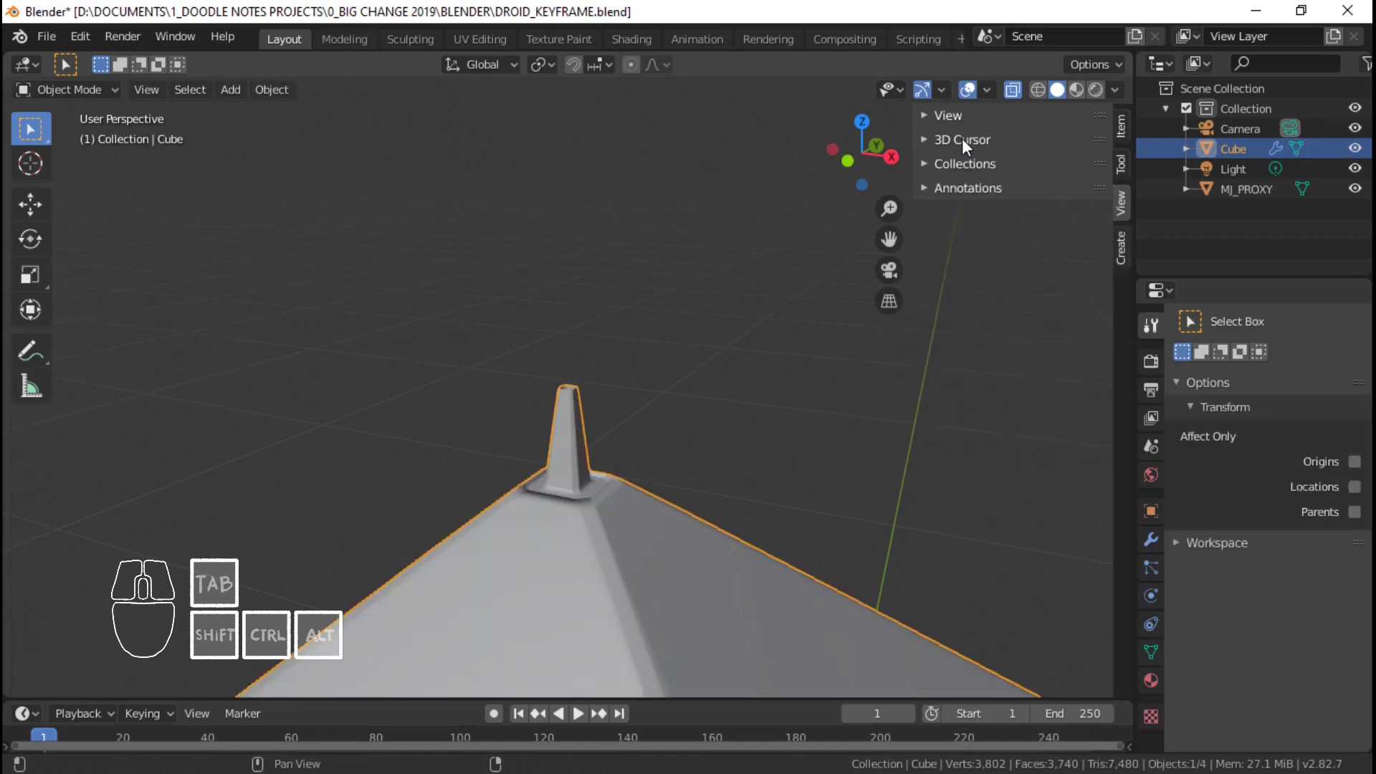
left_click(960, 115)
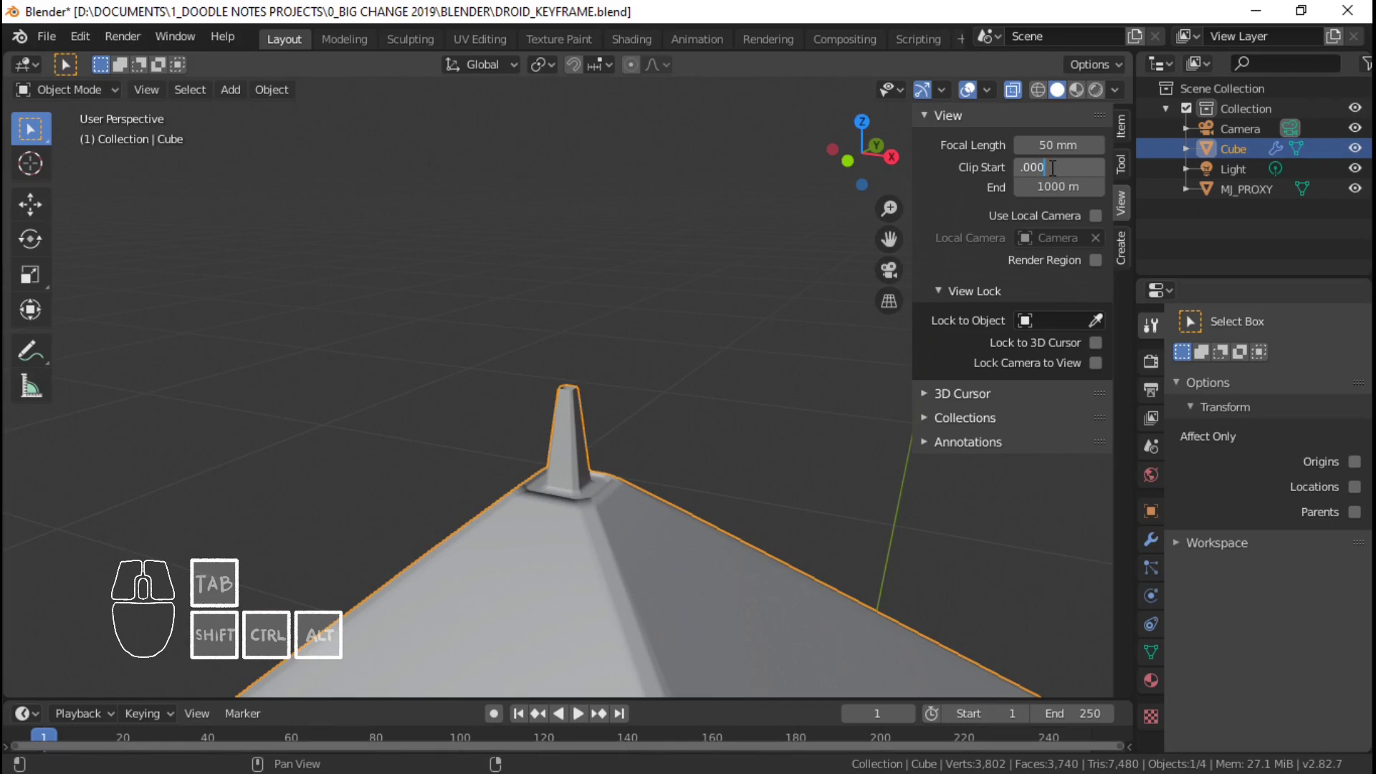
type("1")
key("Return")
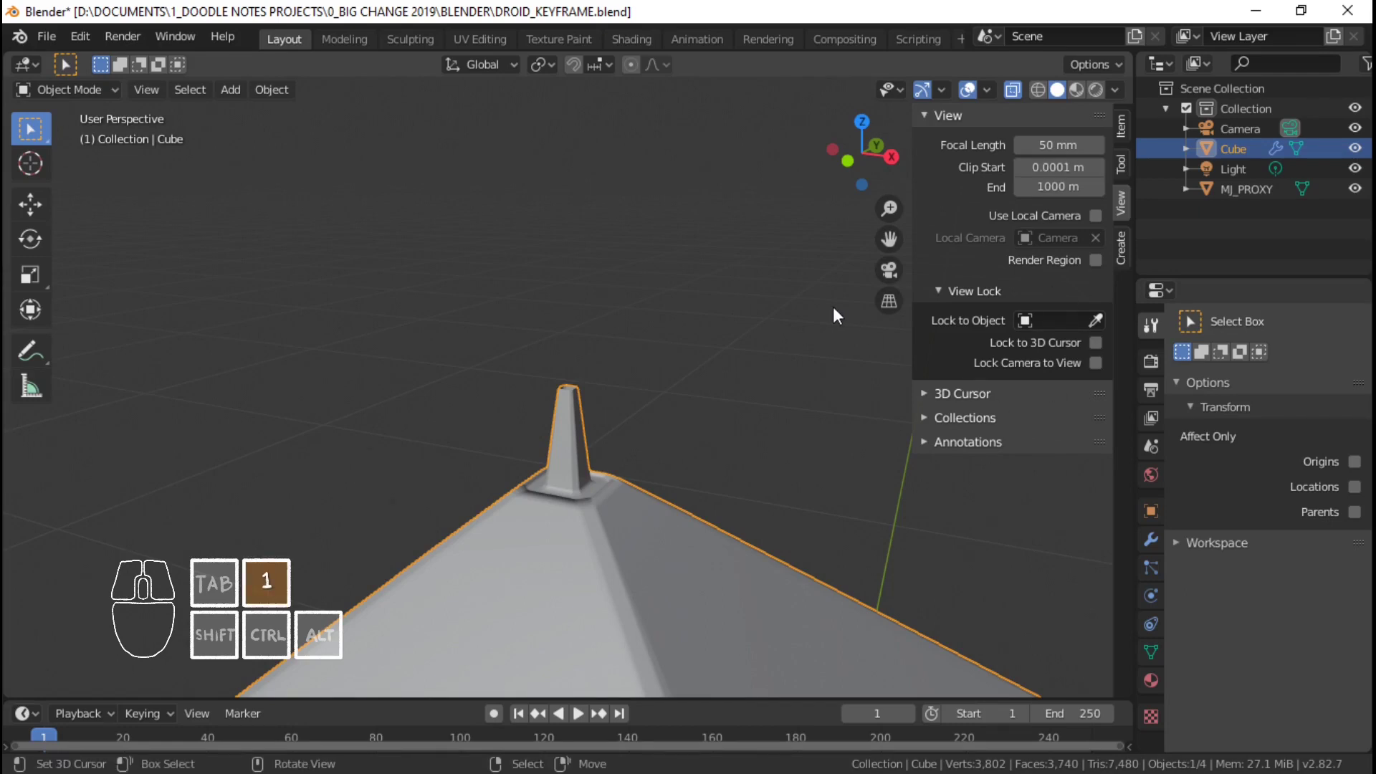
key("n")
- Inspect the diamond and its tapered spike from several angles in Object Mode
scroll(828, 305, "down", 4)
middle_click_drag(829, 305, 673, 344)
scroll(521, 464, "down", 5)
middle_click_drag(522, 465, 569, 397, "shift")
middle_click_drag(624, 423, 691, 408)
scroll(706, 351, "up", 3)
middle_click_drag(692, 409, 727, 503)
- Cap the spike's open top by extruding its edge inward in several rings and merging the innermost one at center
key("Tab")
scroll(669, 336, "up", 6)
key("KP_Decimal")
scroll(702, 506, "down", 1)
key("e")
key("s")
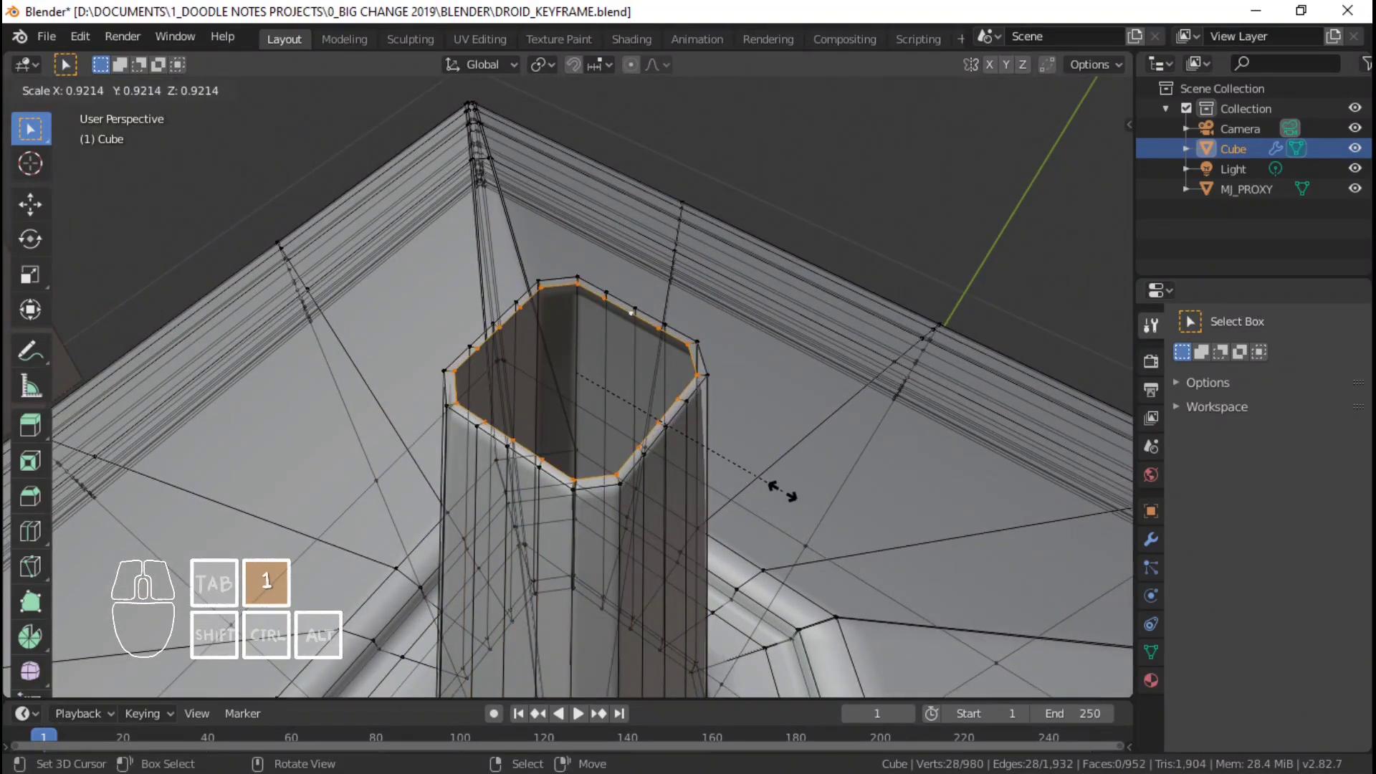
left_click(678, 475)
key("alt+m")
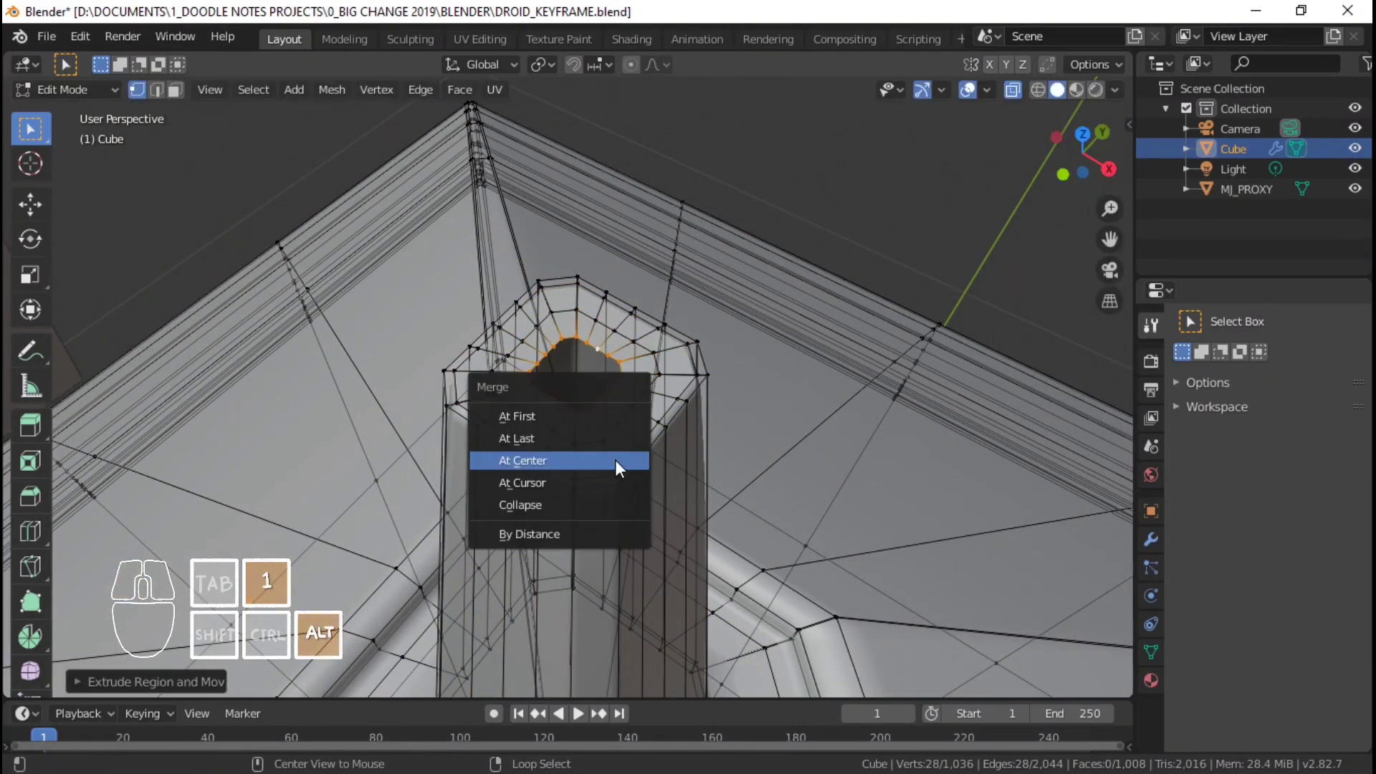
left_click(615, 459)
- Examine the smoothed, capped spike and its recessed base in Object Mode
middle_click_drag(614, 504, 661, 466)
key("Tab")
scroll(656, 480, "down", 5)
mouse_move(645, 495)
middle_mouse_down("shift")
mouse_move(674, 570)
mouse_move(642, 516)
middle_mouse_up("shift")
scroll(642, 516, "up", 1)
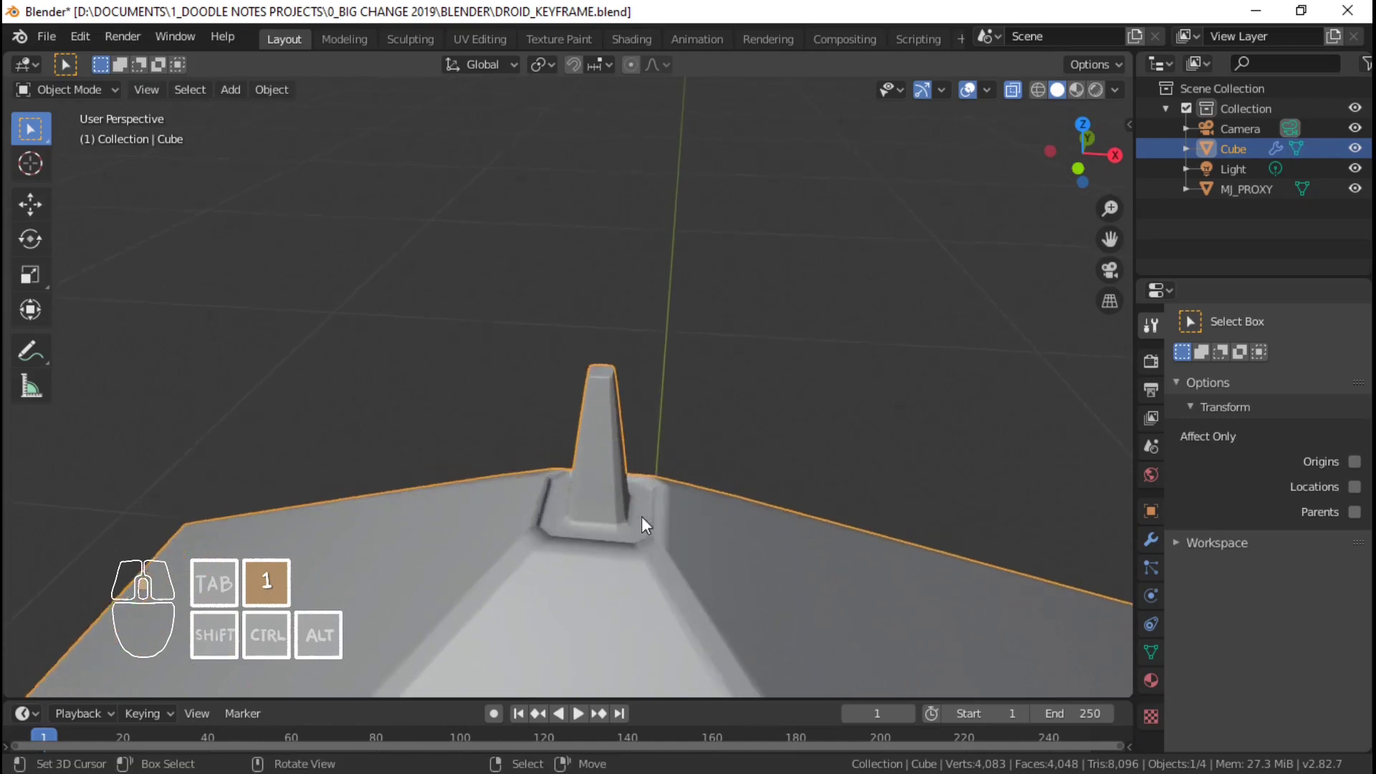
scroll(642, 516, "up", 2)
- Add one edge loop around the upper pyramid and slide it up close to the spike's recessed base
key("Tab")
middle_click_drag(751, 645, 752, 494, "shift")
key("ctrl+r")
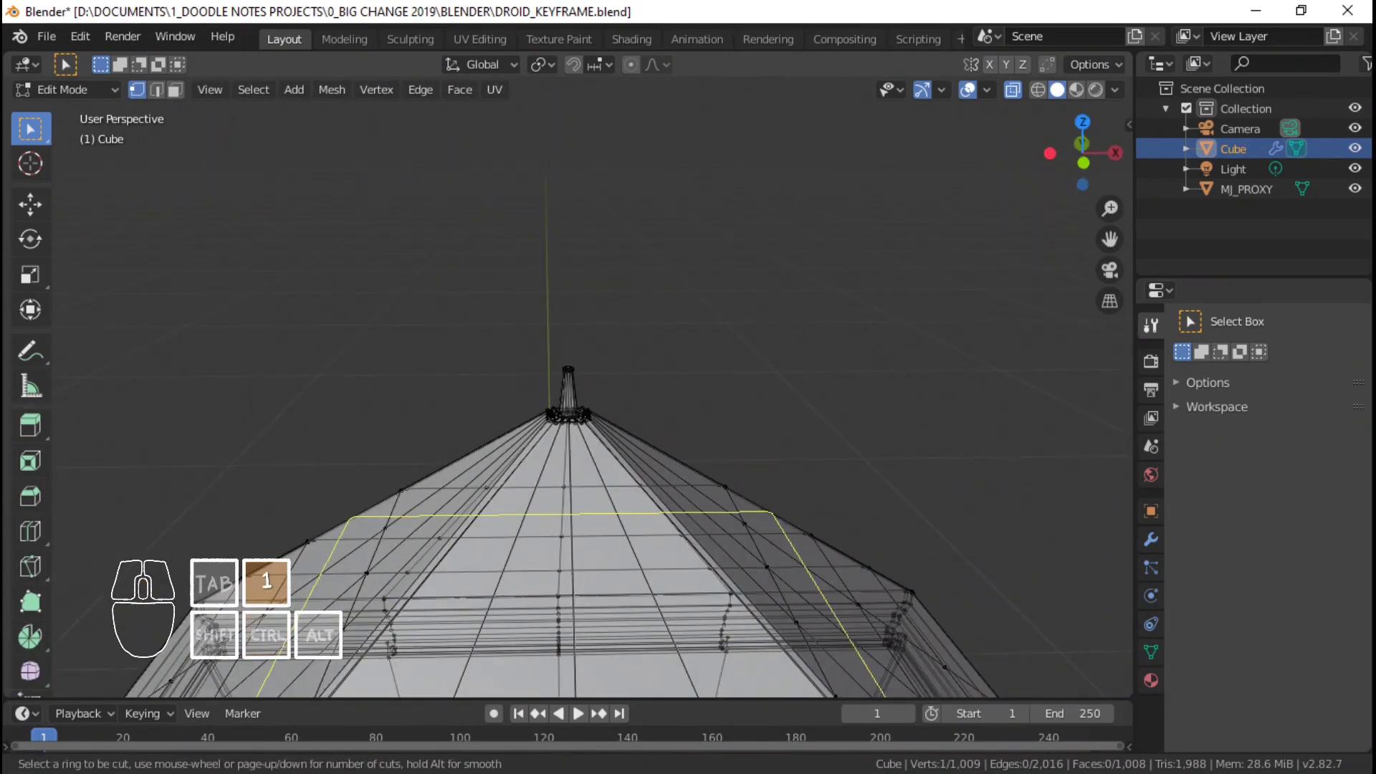
left_click(688, 501)
left_click(648, 476)
scroll(648, 476, "up", 6)
key("ctrl+z")
key("1")
left_click(674, 487)
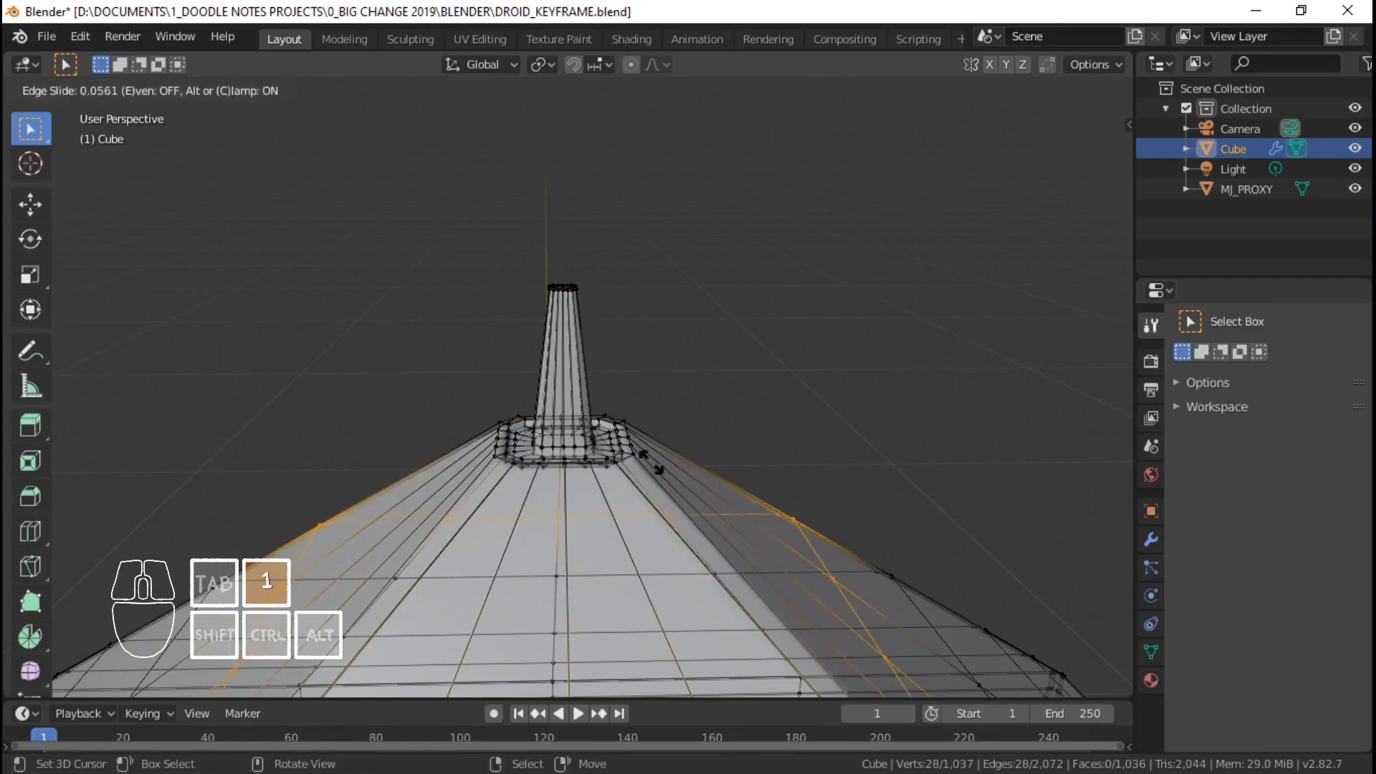
left_click(361, 97)
key("Tab")
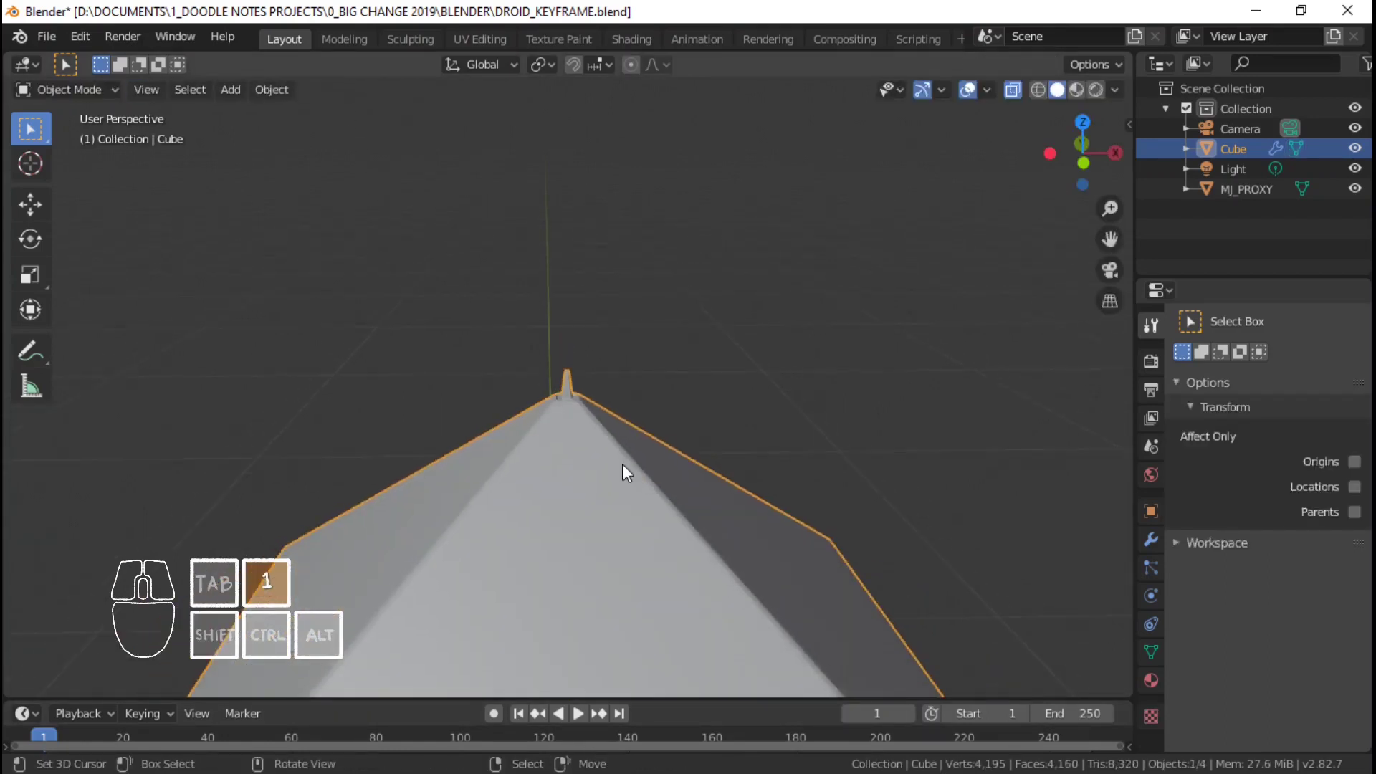
- Select the edge loop at the foot of the spike and snap the 3D cursor to it
key("Tab")
scroll(623, 464, "up", 5)
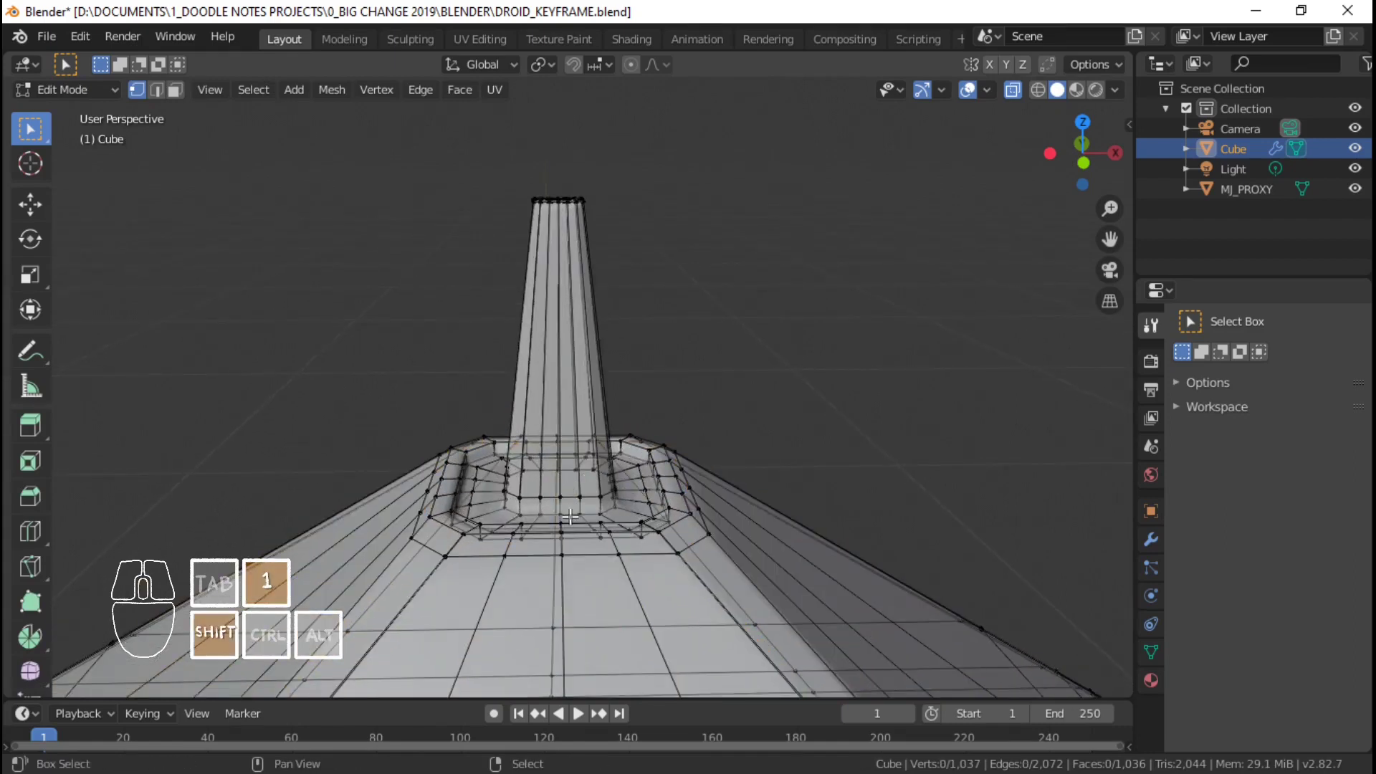
left_click(570, 515, "alt")
key("shift+s")
left_click(665, 621)
key("shift+a")
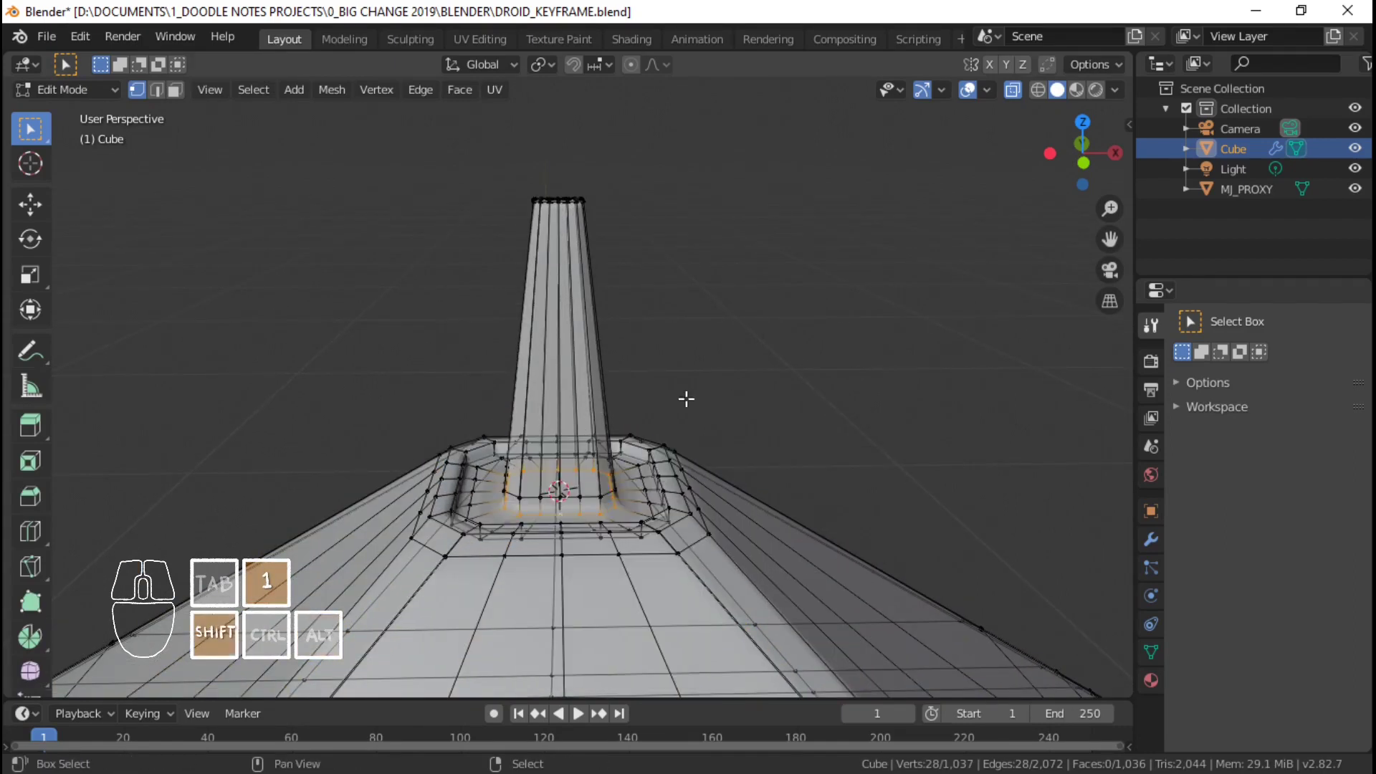
- Widen the whole spike from tip to foot to about 1.1 times around the 3D Cursor pivot, with its height locked
key("period")
left_click(819, 405)
key("alt+a")
left_click_drag(494, 167, 622, 242)
scroll(645, 379, "down", 4)
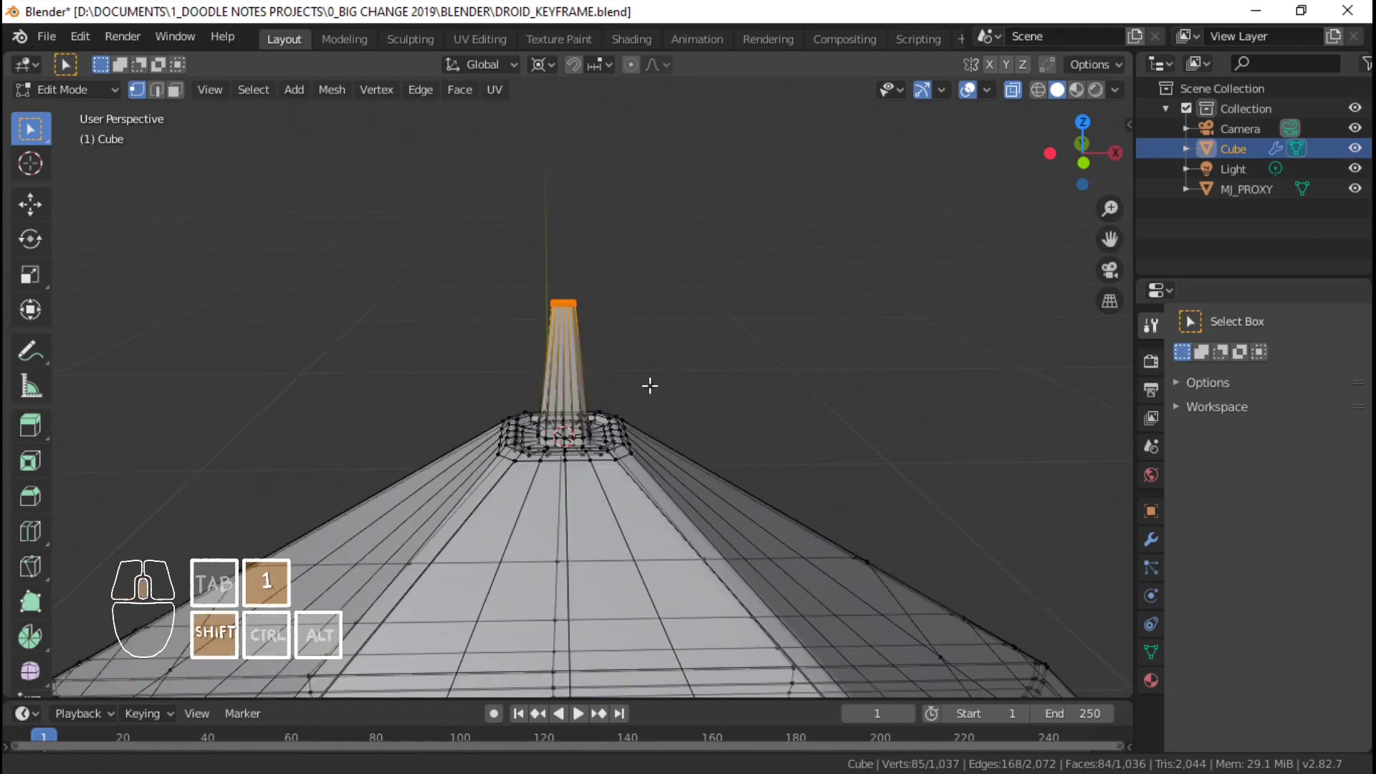
middle_click_drag(648, 384, 710, 400, "shift")
middle_click_drag(709, 400, 647, 475)
scroll(807, 430, "up", 2)
key("ctrl+KP_Add")
key("ctrl+KP_Add")
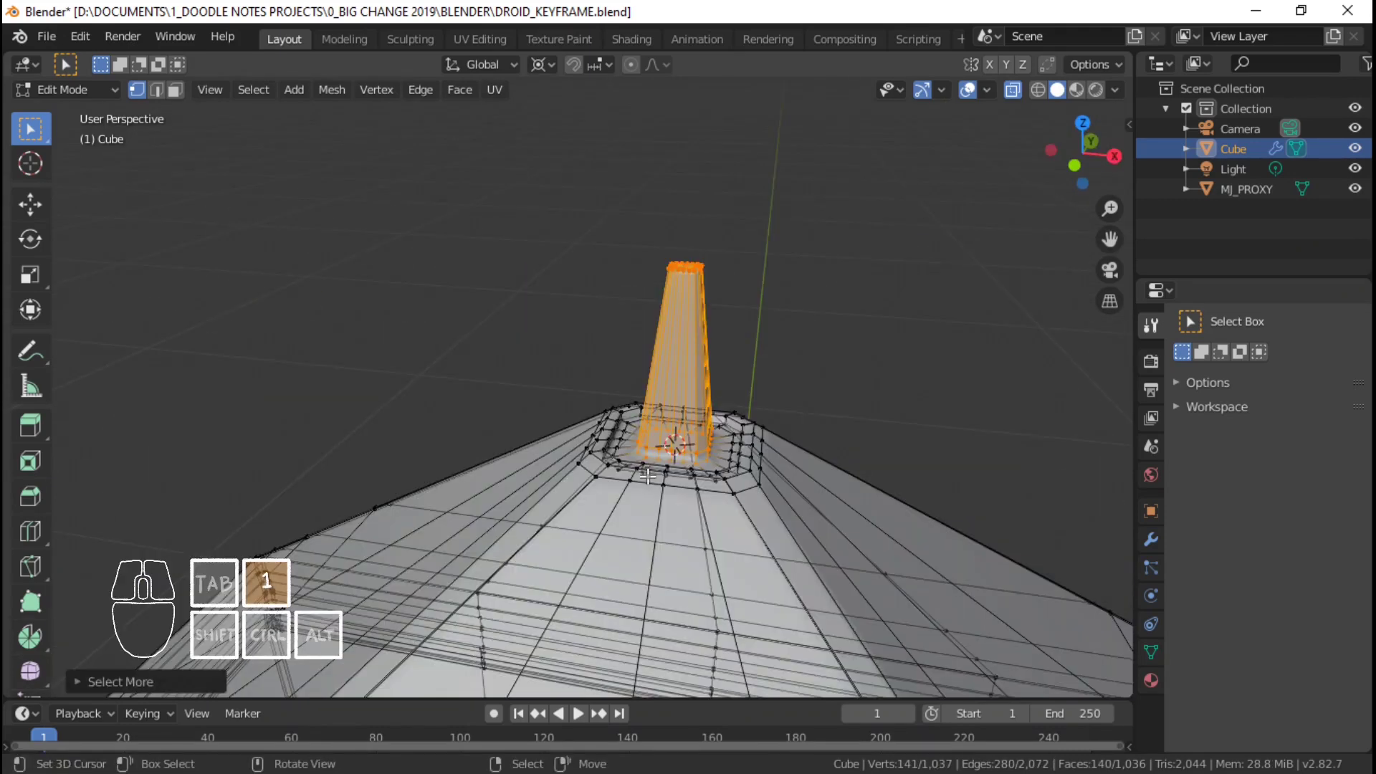
key("period")
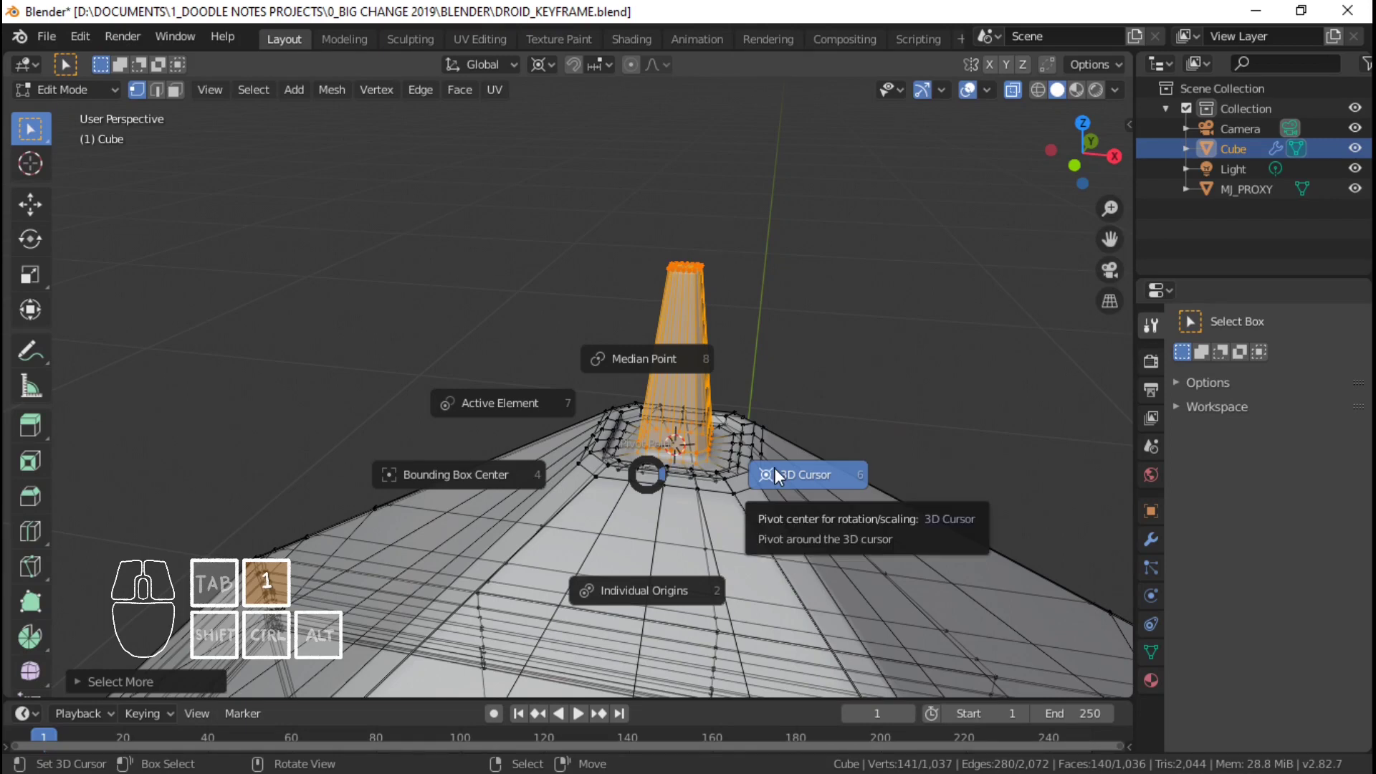
left_click(774, 467)
key("s")
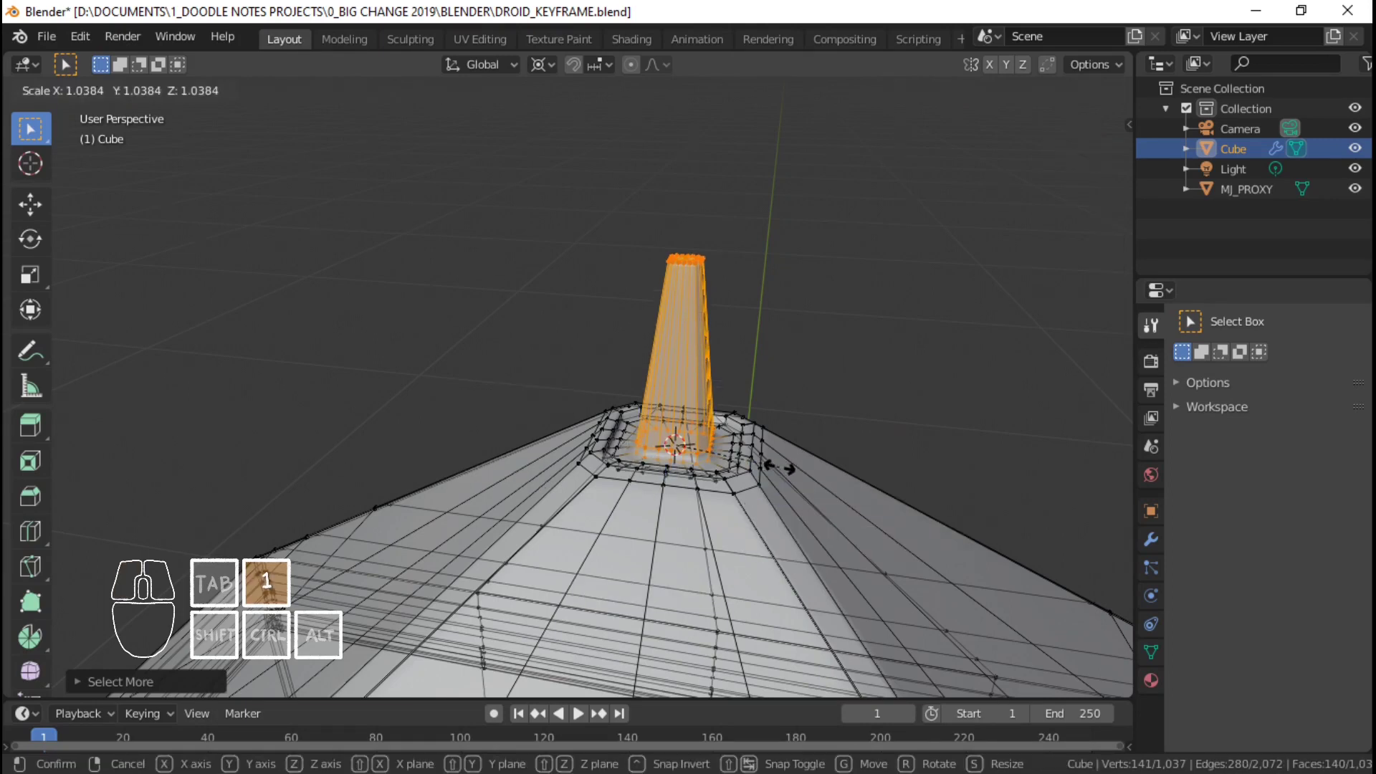
key("Escape")
key("s")
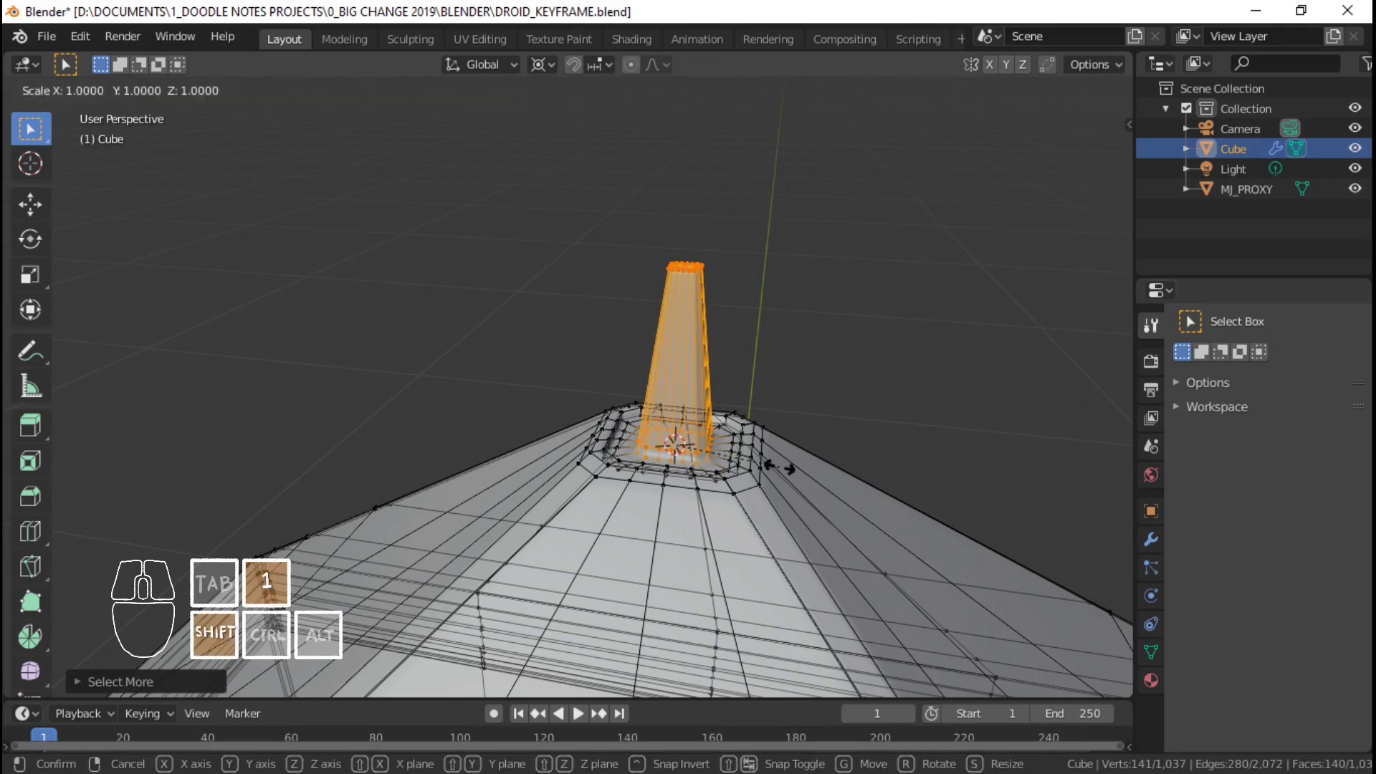
key("shift+z")
key("shift+z")
key("shift+z")
key("shift+z")
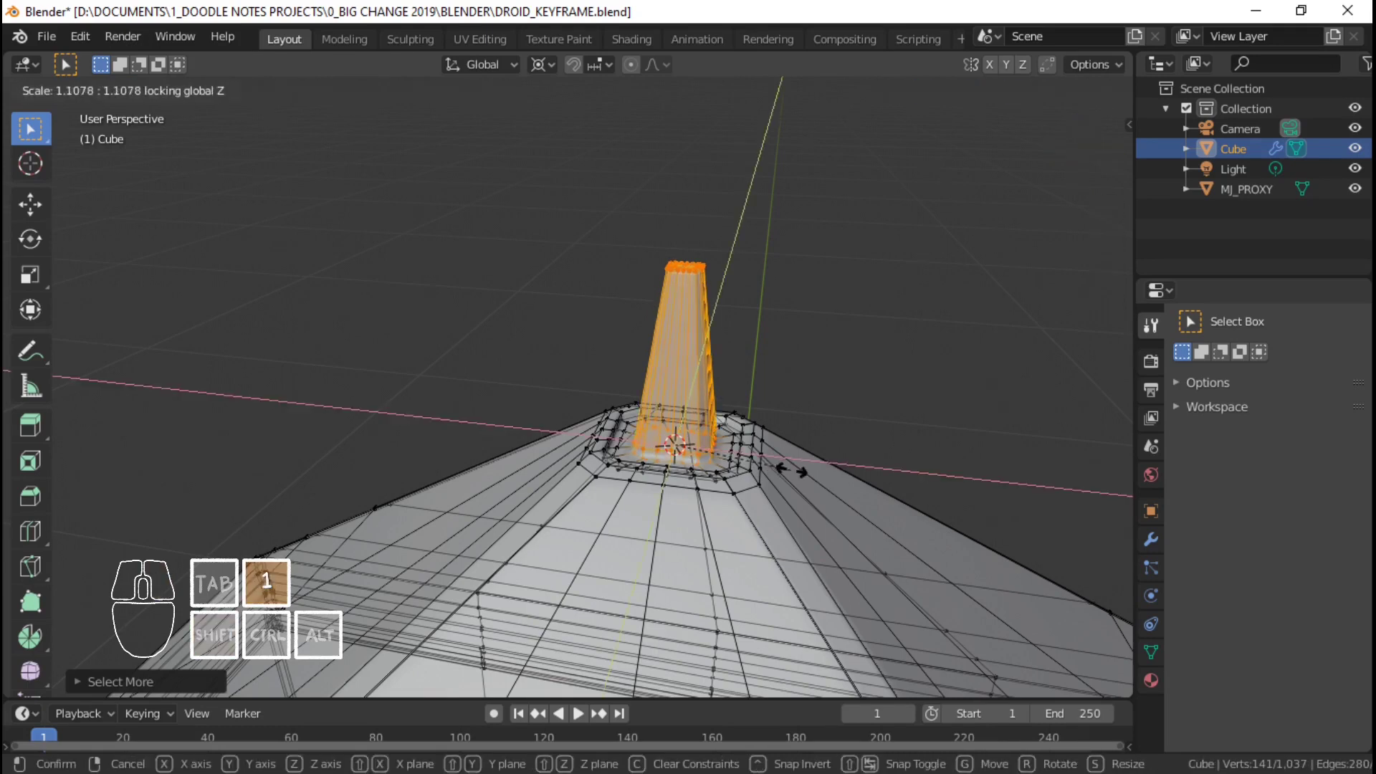
left_click(804, 473)
key("Tab")
scroll(709, 498, "down", 14)
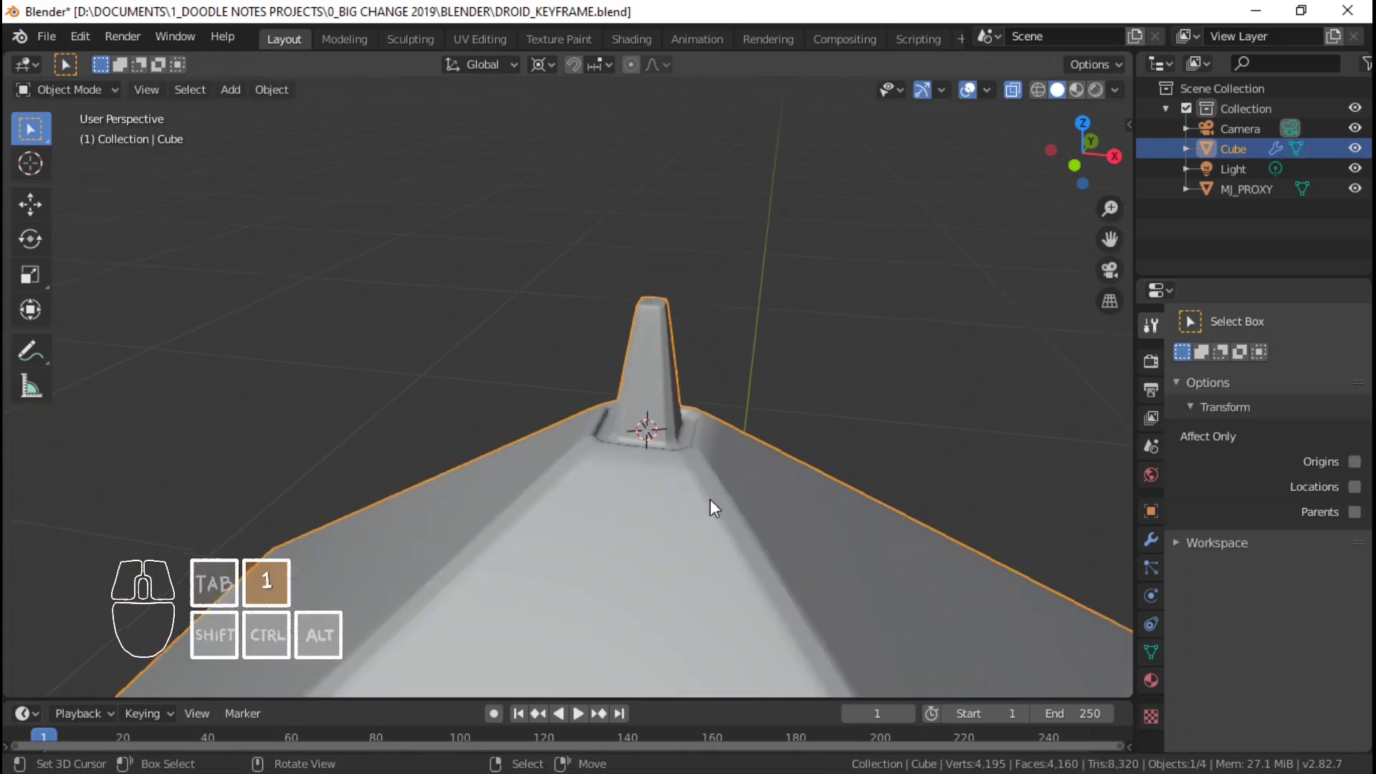
- Select the open edge loop at the lower pyramid's tip and switch the pivot point to Median Point
scroll(713, 470, "up", 7)
middle_click_drag(603, 514, 600, 467)
key("Tab")
scroll(538, 421, "down", 3)
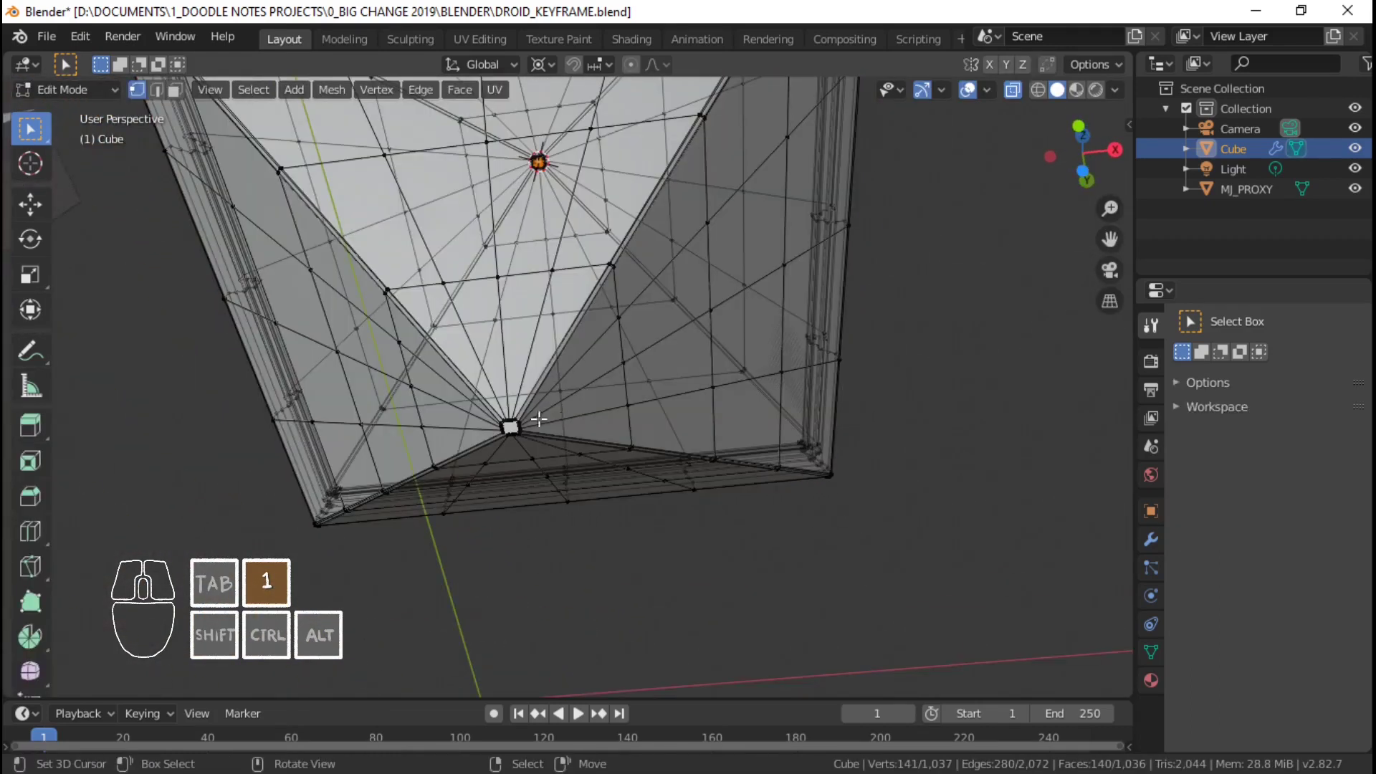
scroll(513, 482, "up", 6)
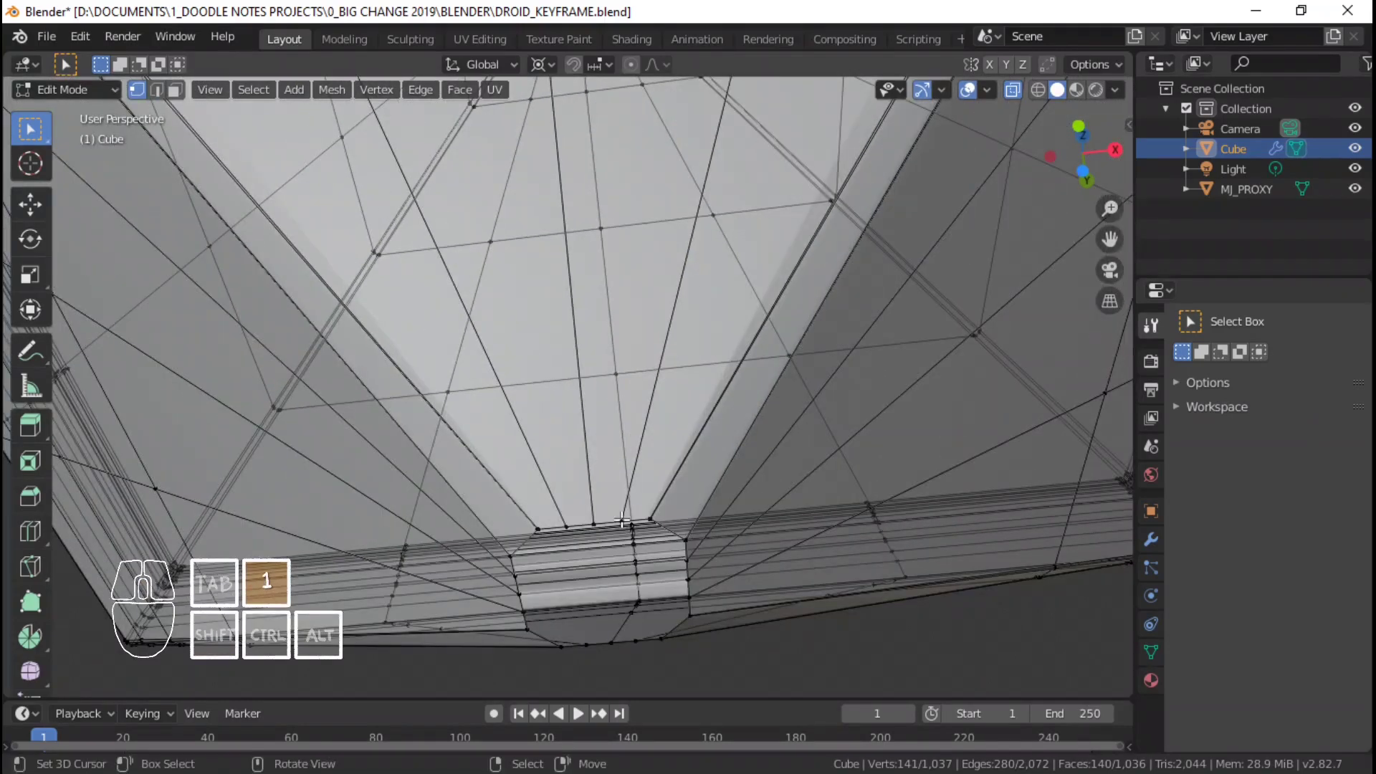
middle_click_drag(622, 521, 588, 458)
left_click(585, 445, "alt+shift")
key("e")
key("s")
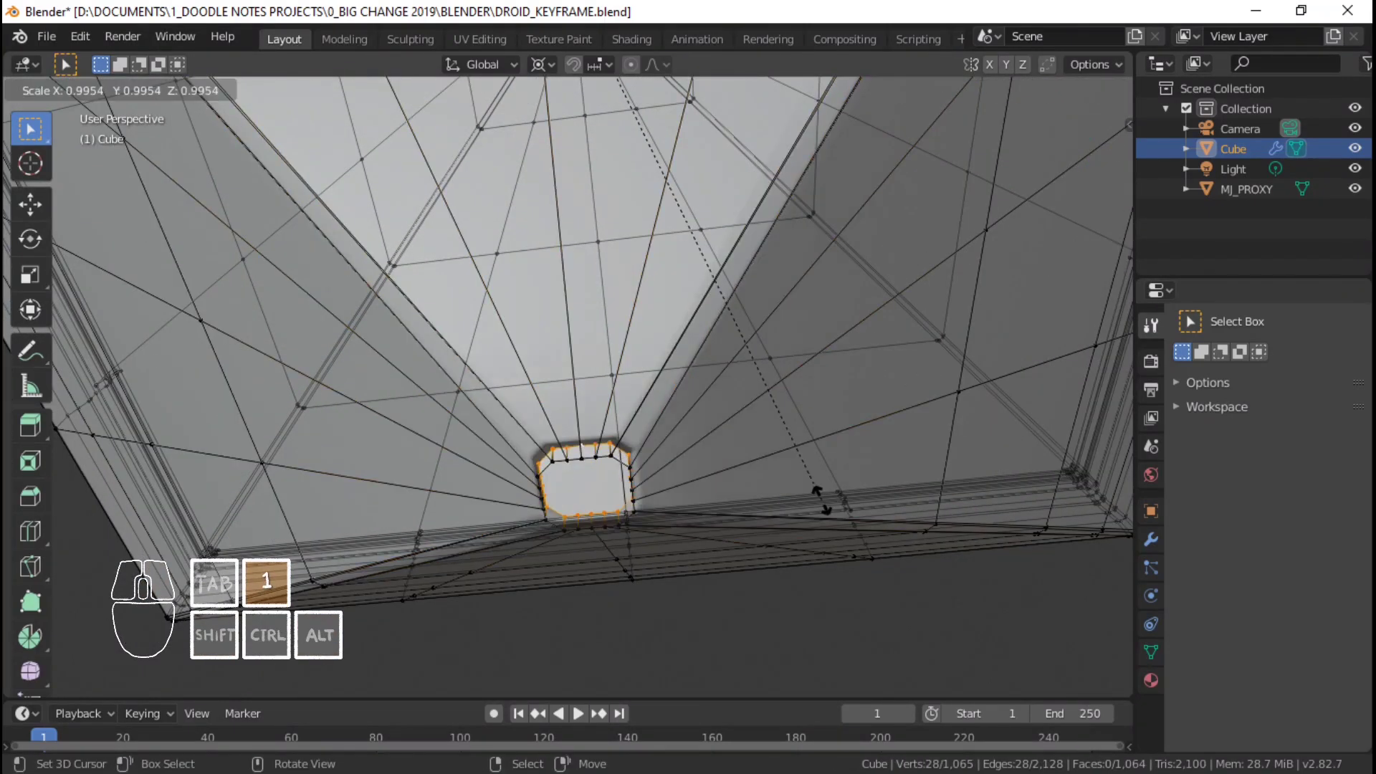
right_click(820, 499)
key("period")
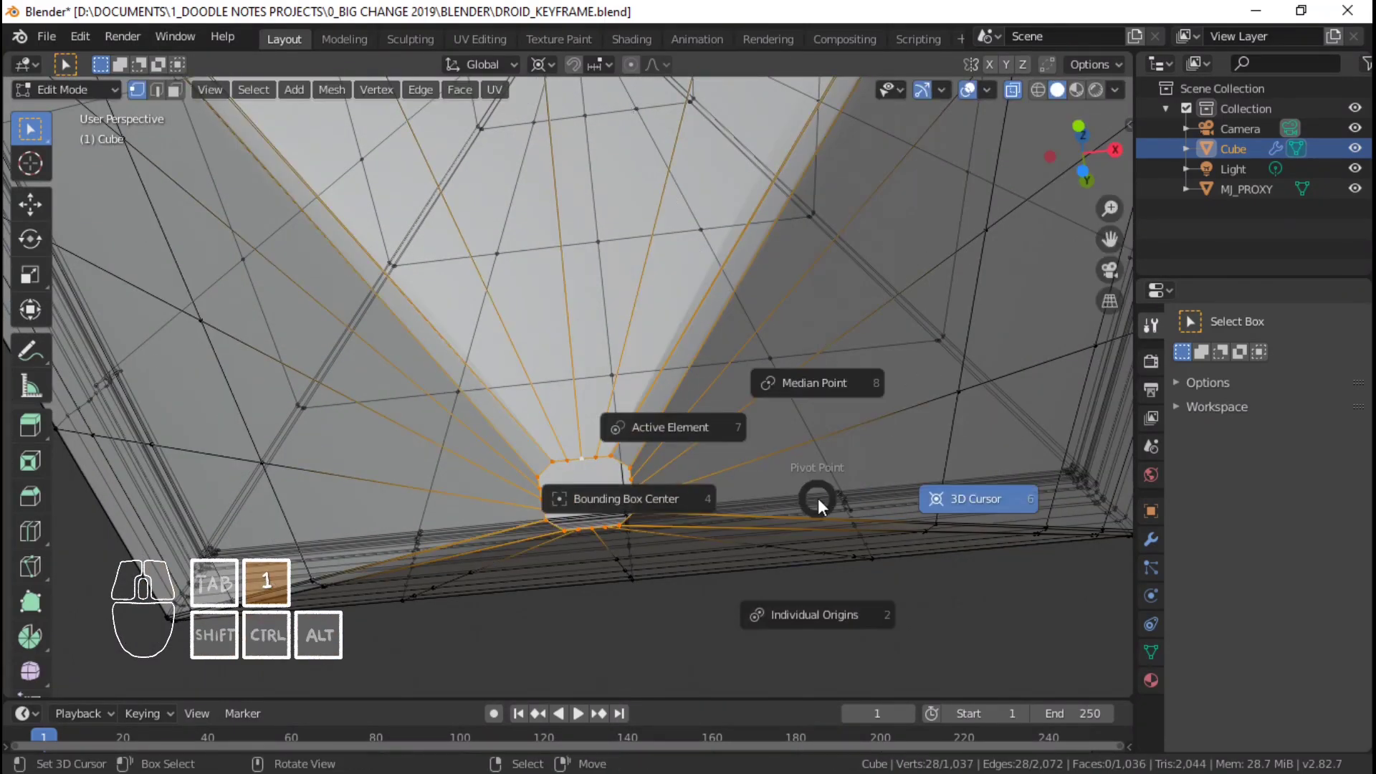
left_click(812, 389)
- Cap the open lower tip by extruding its edge inward in three rings and merging the innermost one at center
key("e")
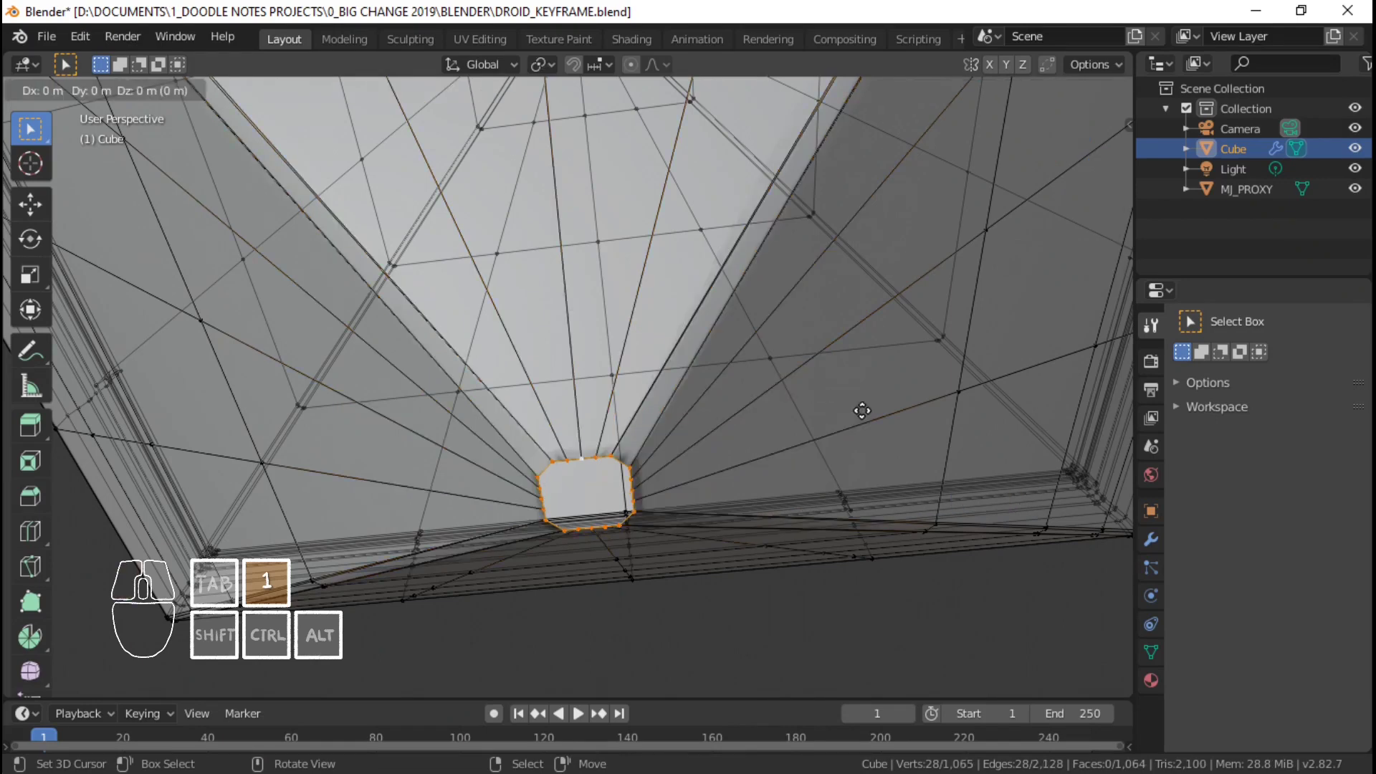
key("s")
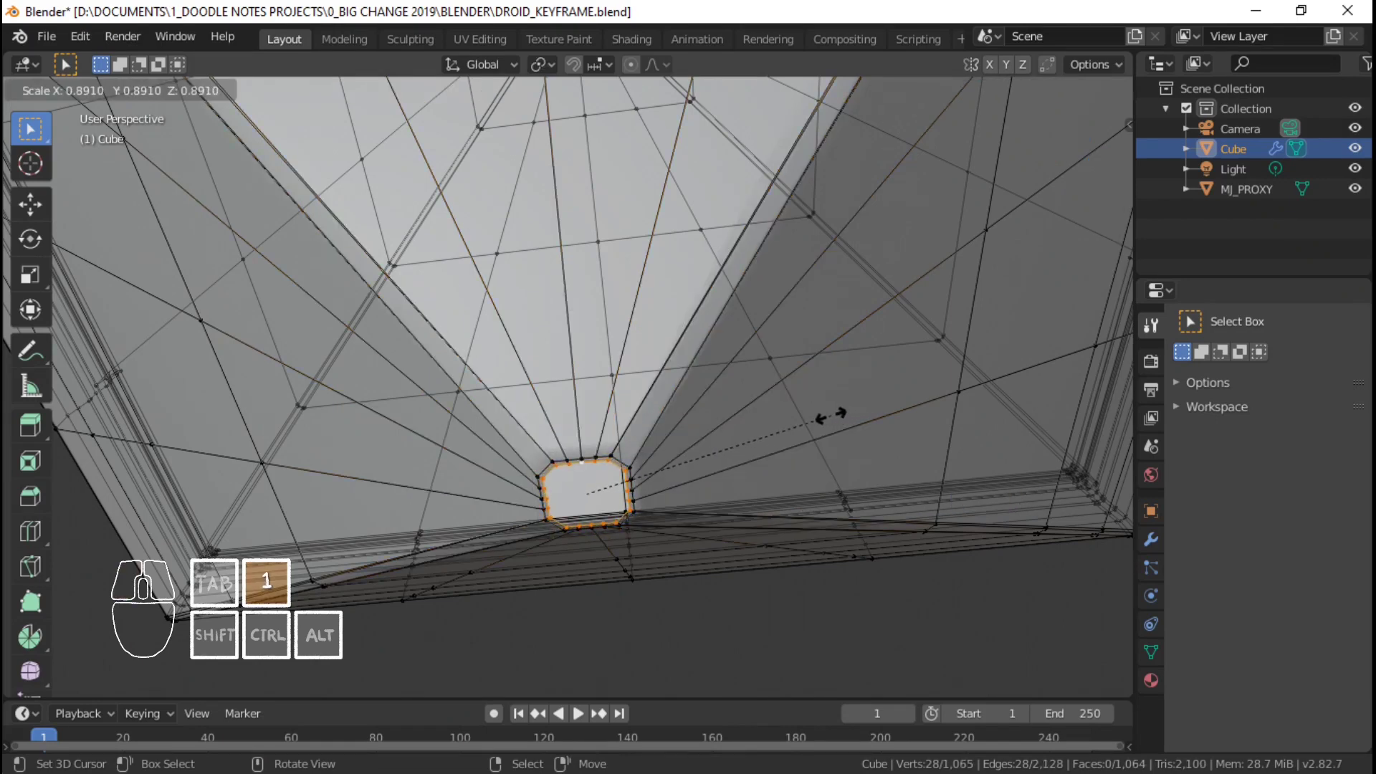
left_click(837, 414)
key("e")
key("s")
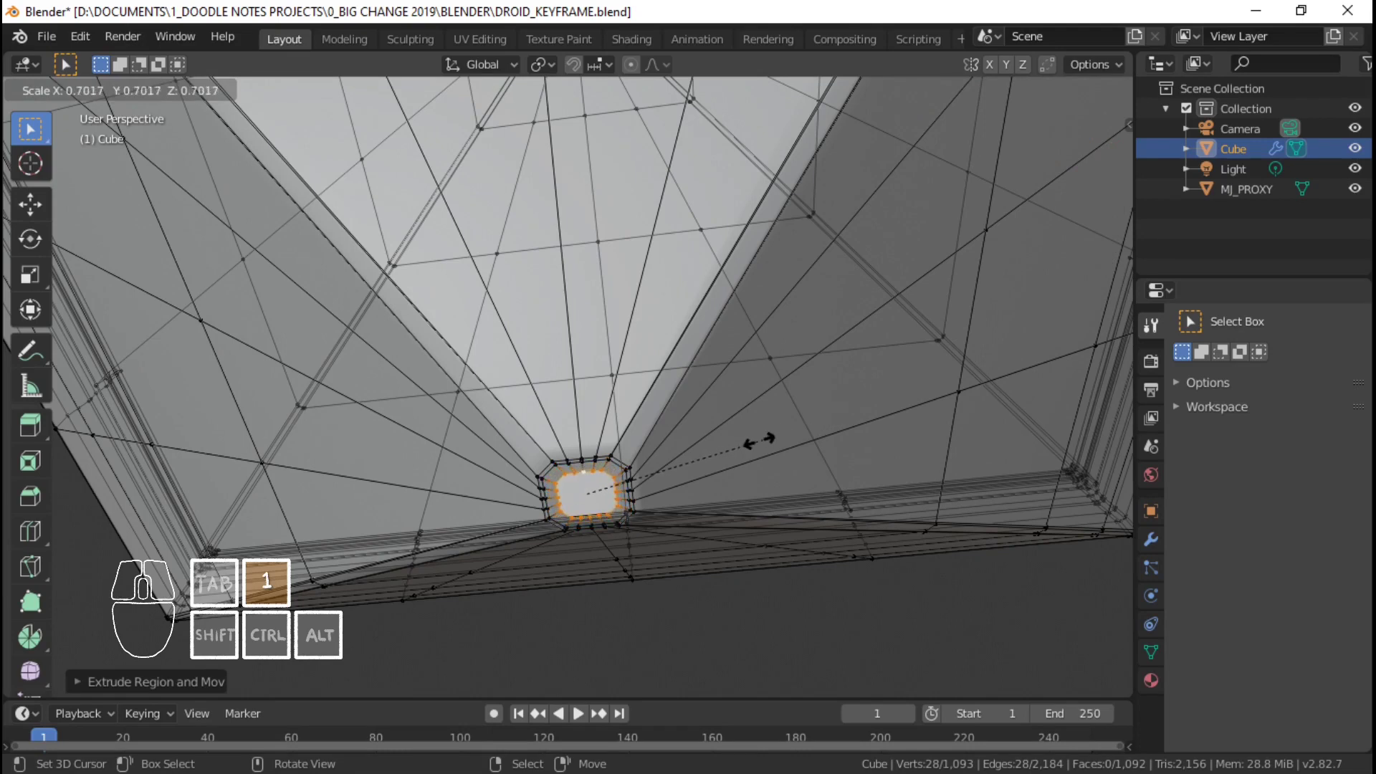
left_click(758, 440)
key("e")
key("s")
left_click(673, 458)
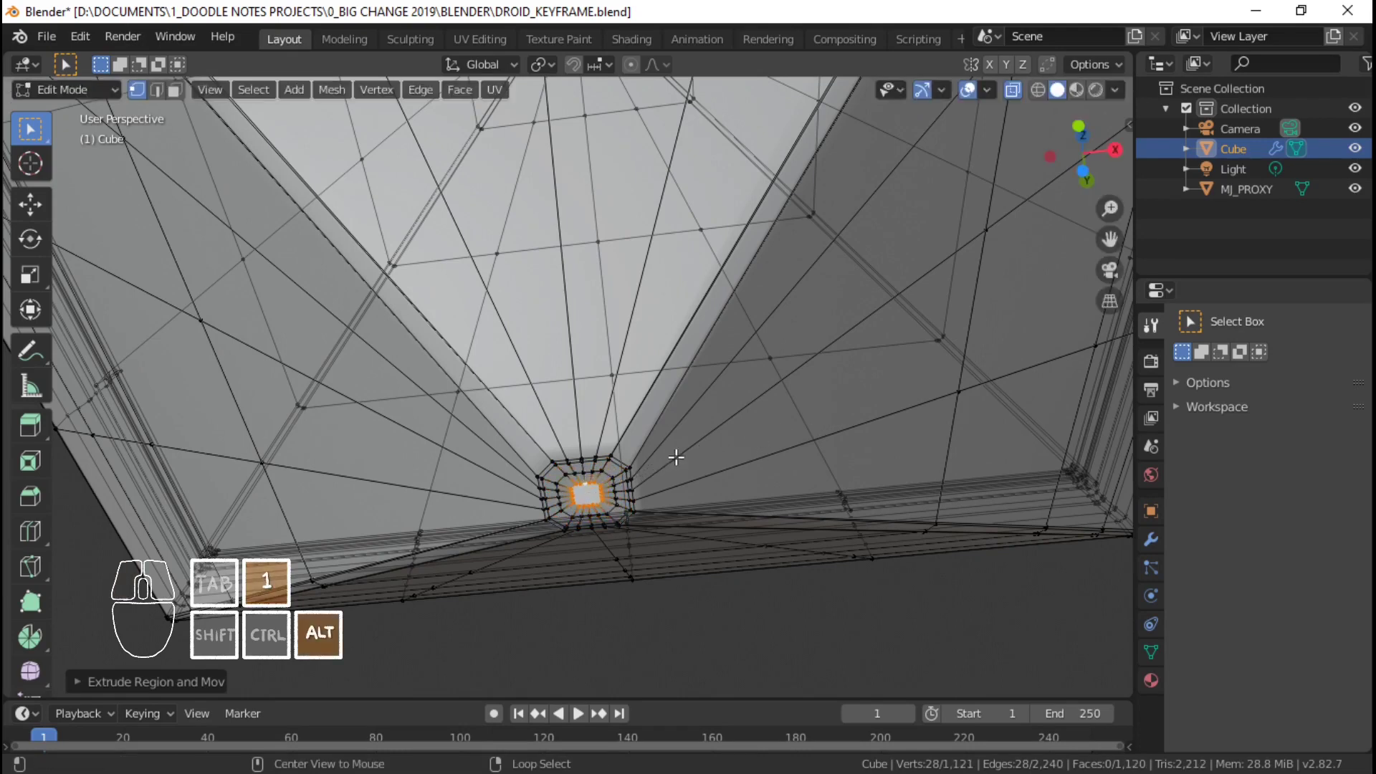
key("alt+m")
left_click(677, 459)
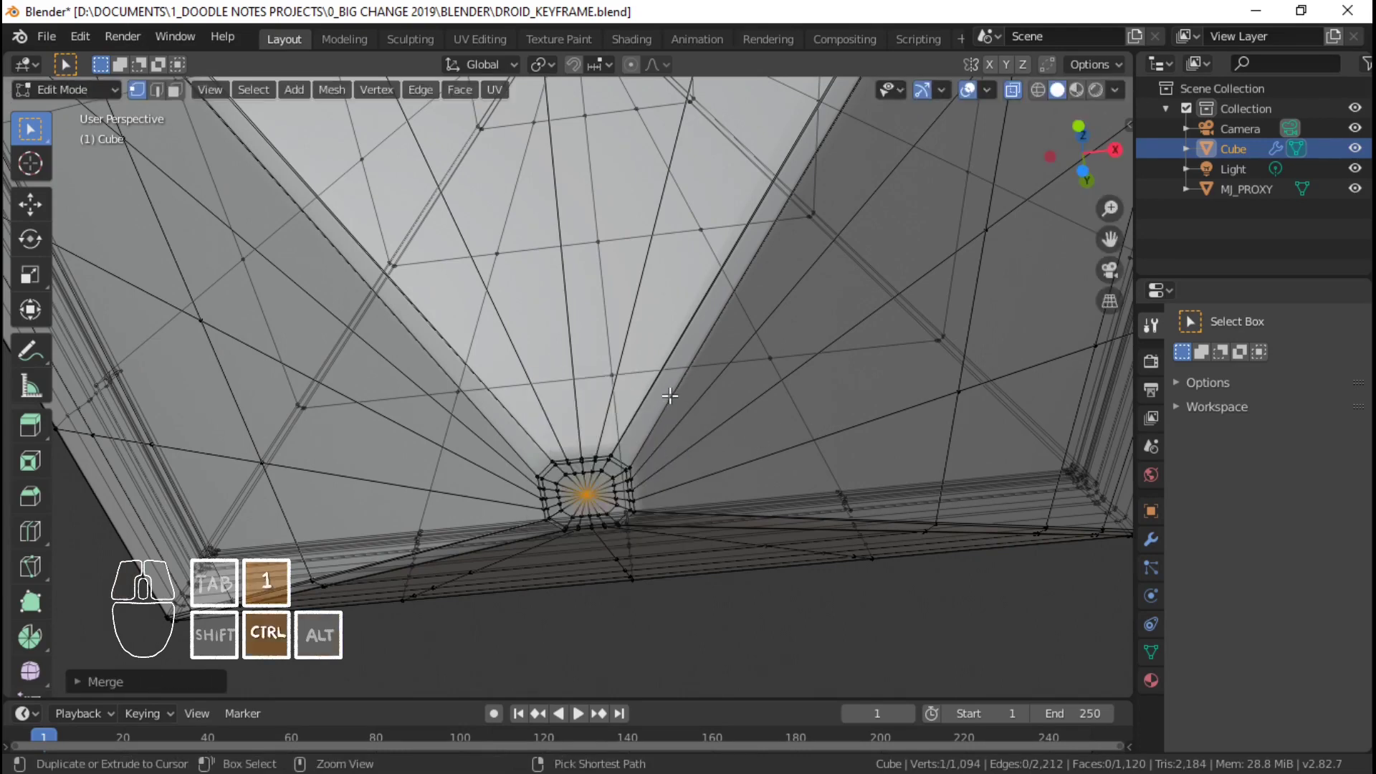
- Add one edge loop around the lower pyramid close to its capped tip
key("ctrl+r")
left_click(627, 416)
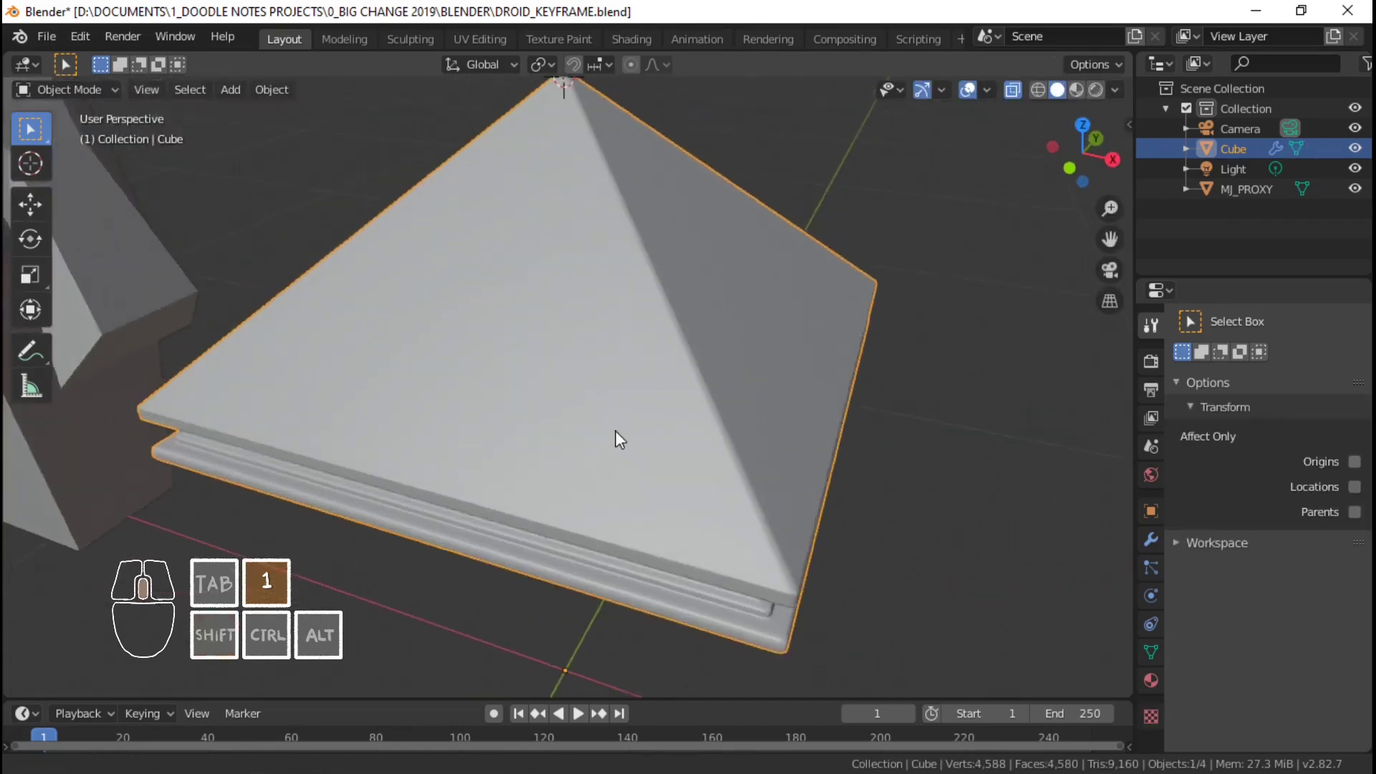
middle_click_drag(620, 439, 777, 423)
- Add one edge loop around the middle of the groove channel
key("Tab")
scroll(736, 455, "up", 6)
key("1")
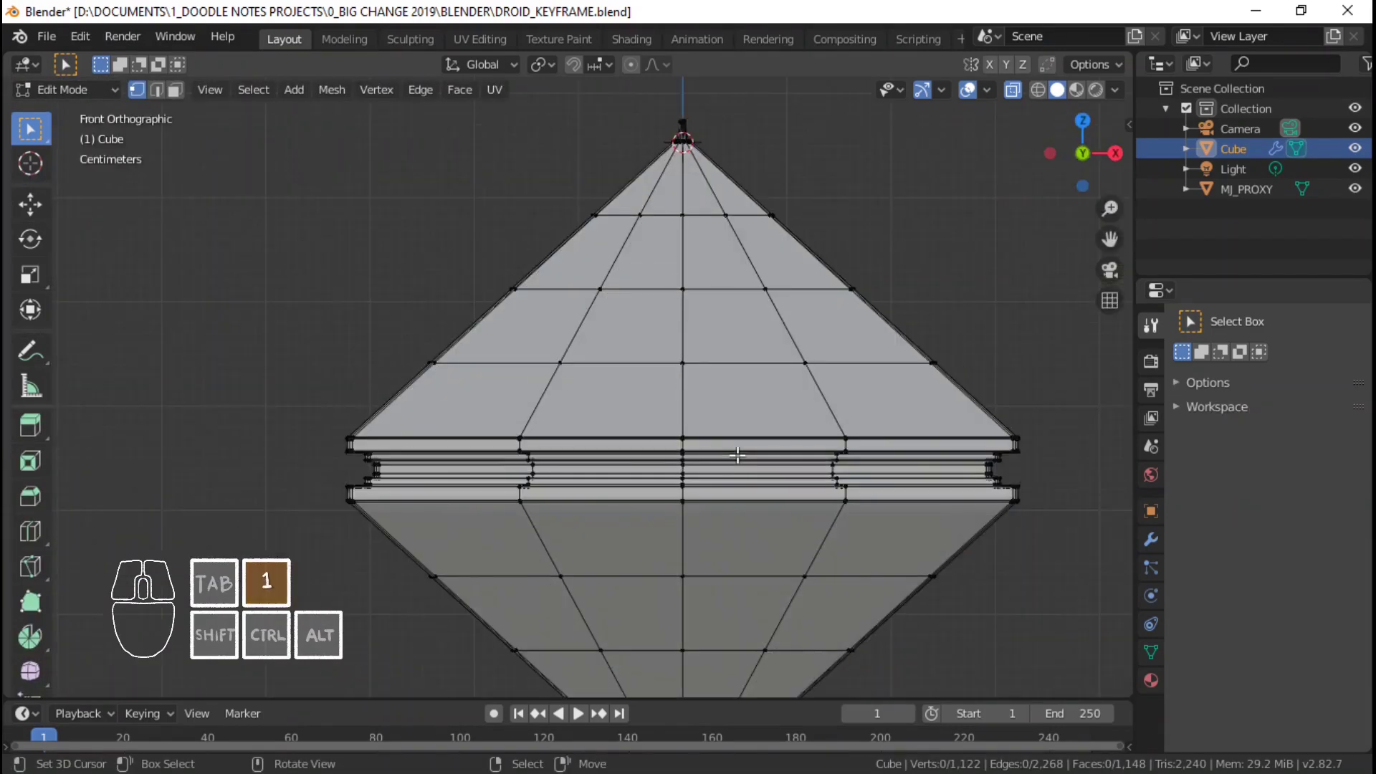
scroll(736, 454, "up", 5)
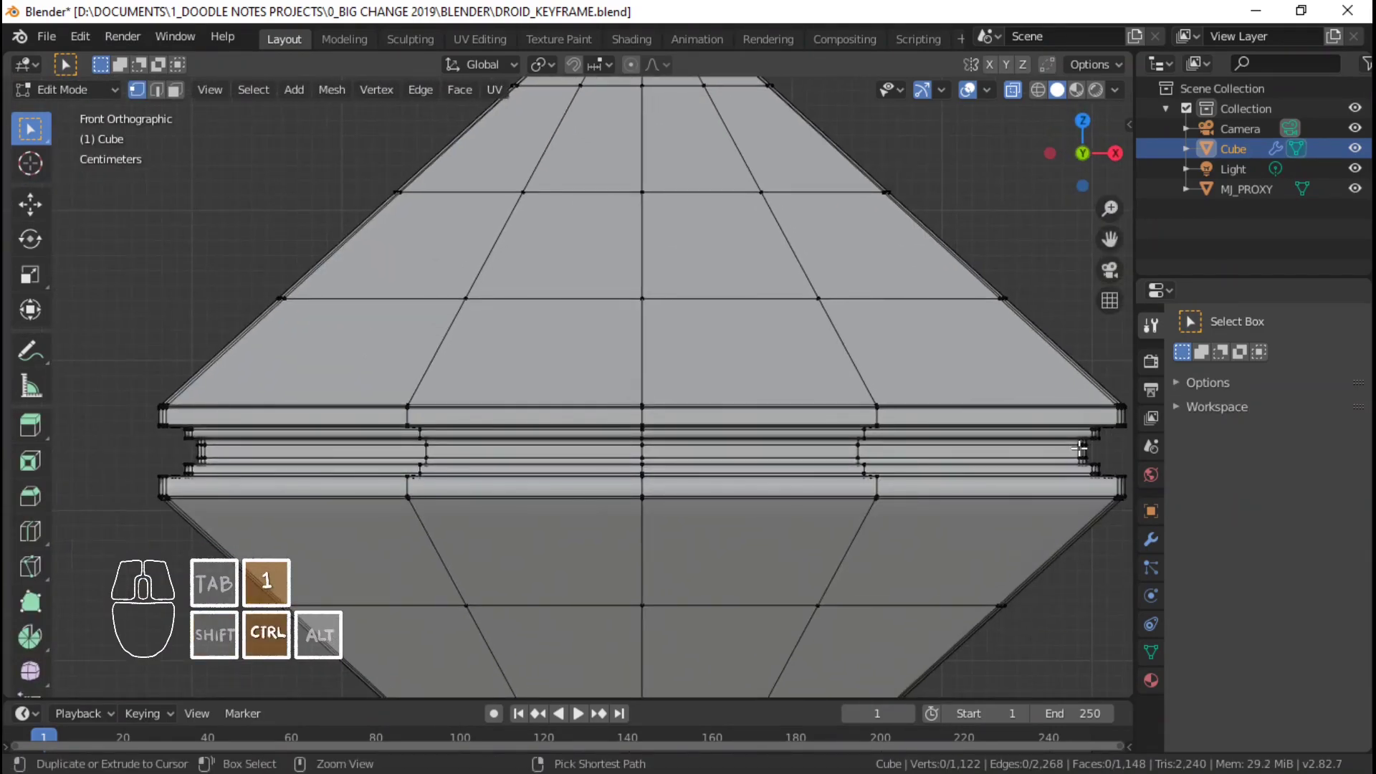
left_click(1086, 449, "alt")
- Try to scale down the groove together with the neighbouring rows of both pyramids
scroll(1078, 455, "down", 2)
key("ctrl+KP_Add")
key("ctrl+KP_Add")
key("ctrl+KP_Add")
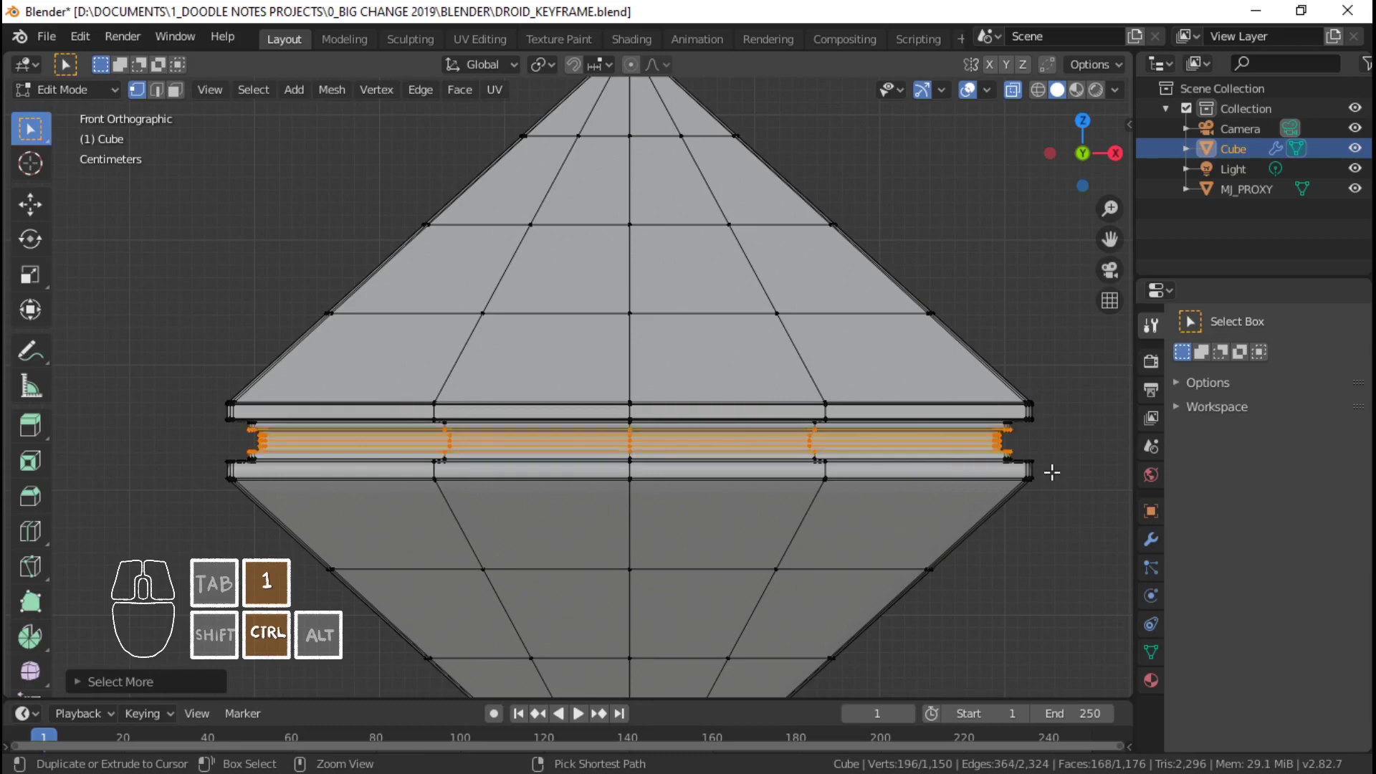
key("ctrl+KP_Add")
key("ctrl+KP_Add")
key("ctrl+KP_Add")
key("ctrl+KP_Add")
key("ctrl+KP_Add")
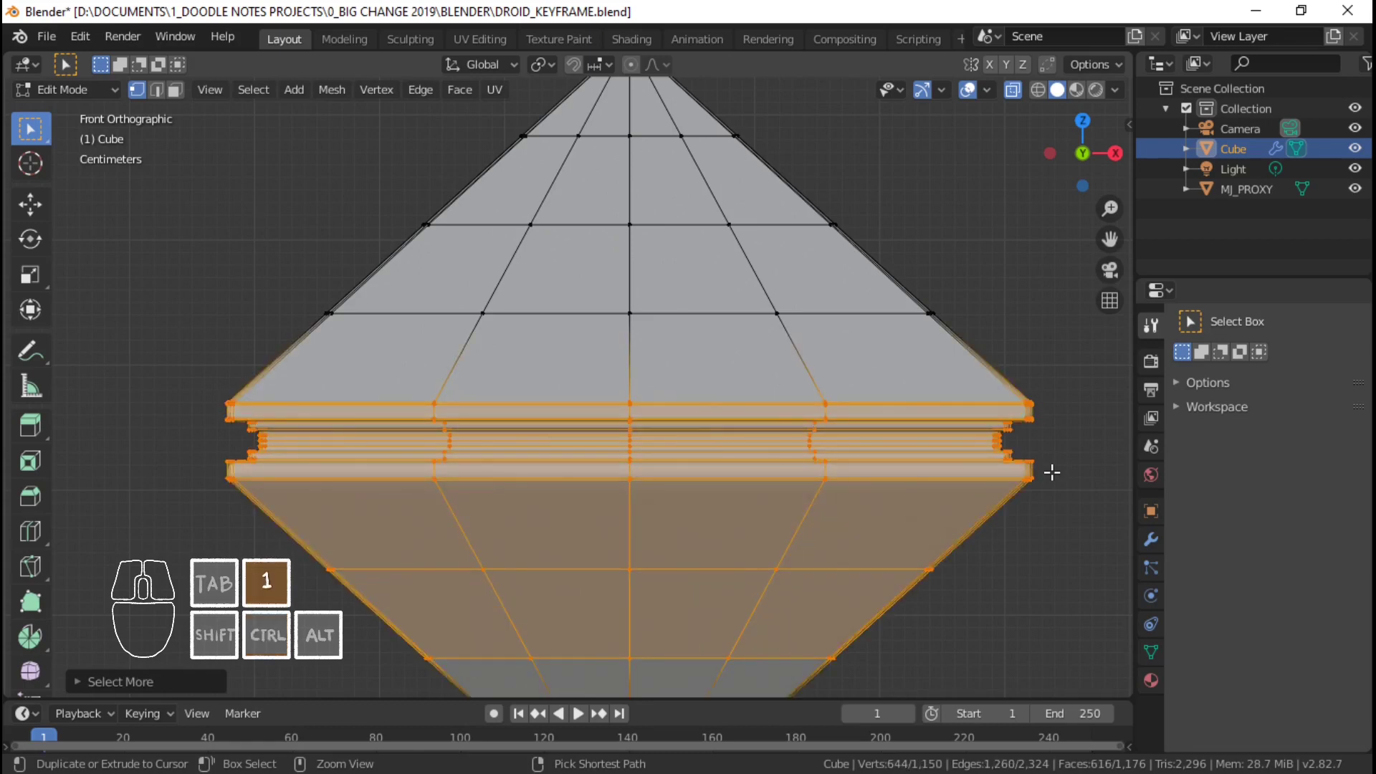
key("ctrl+KP_Add")
scroll(1052, 472, "down", 3)
key("s")
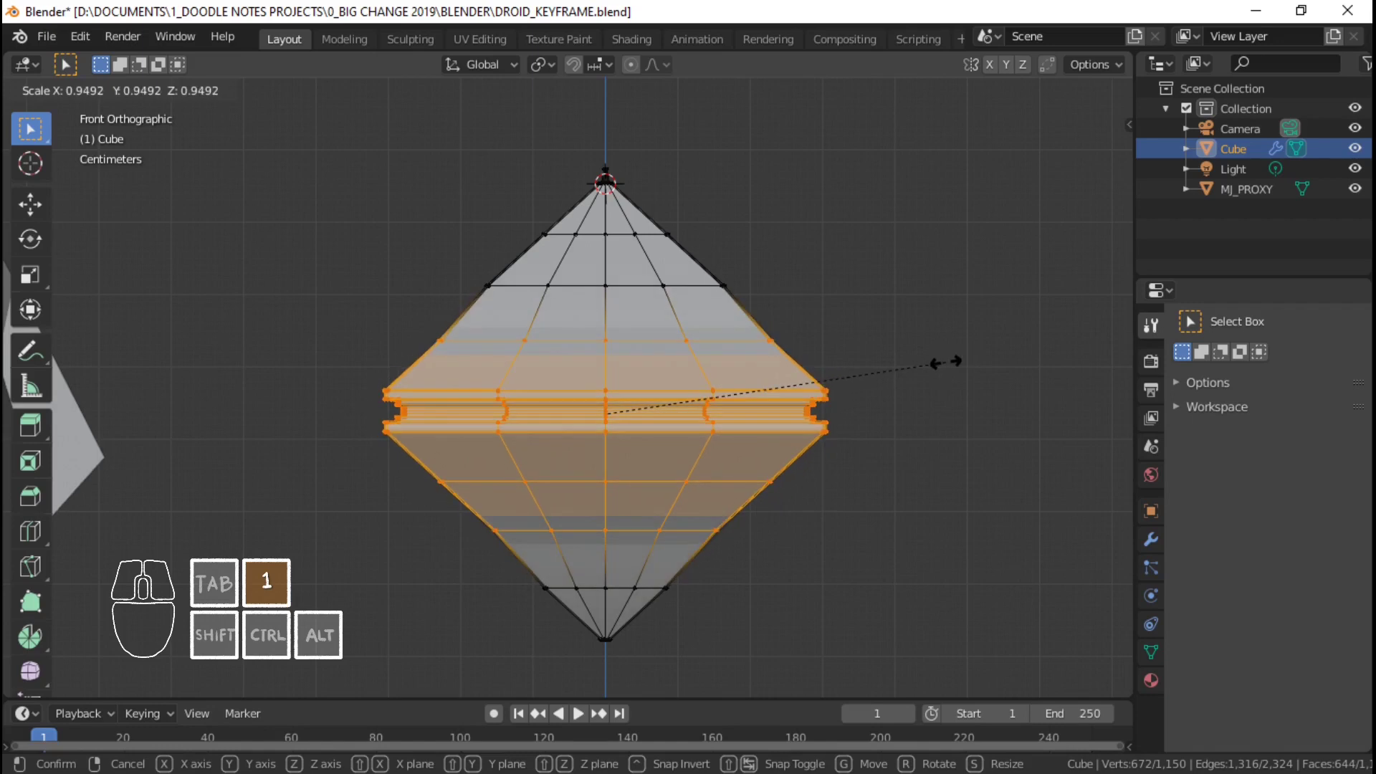
left_click(930, 352)
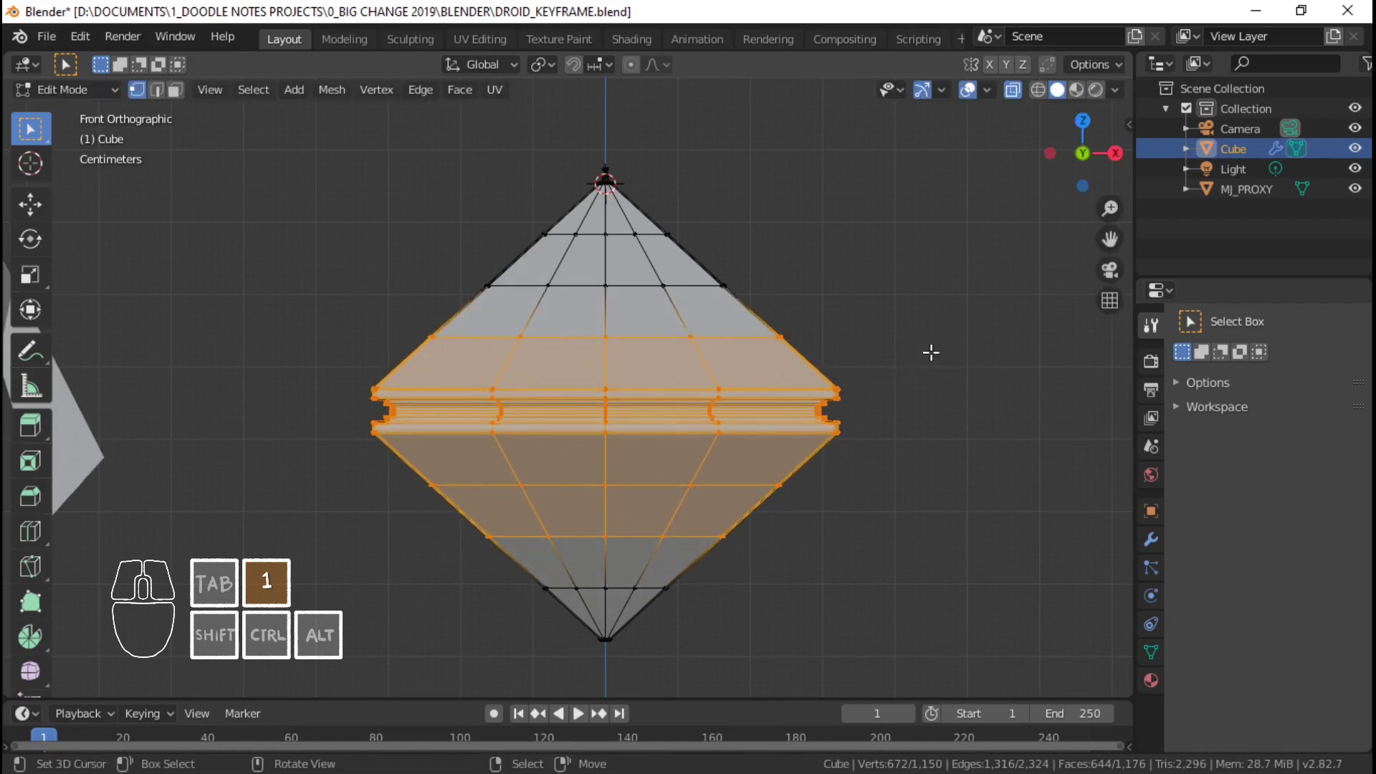
- Enable proportional editing with Sharp falloff and reduce its influence size to 0.42
left_click(652, 67)
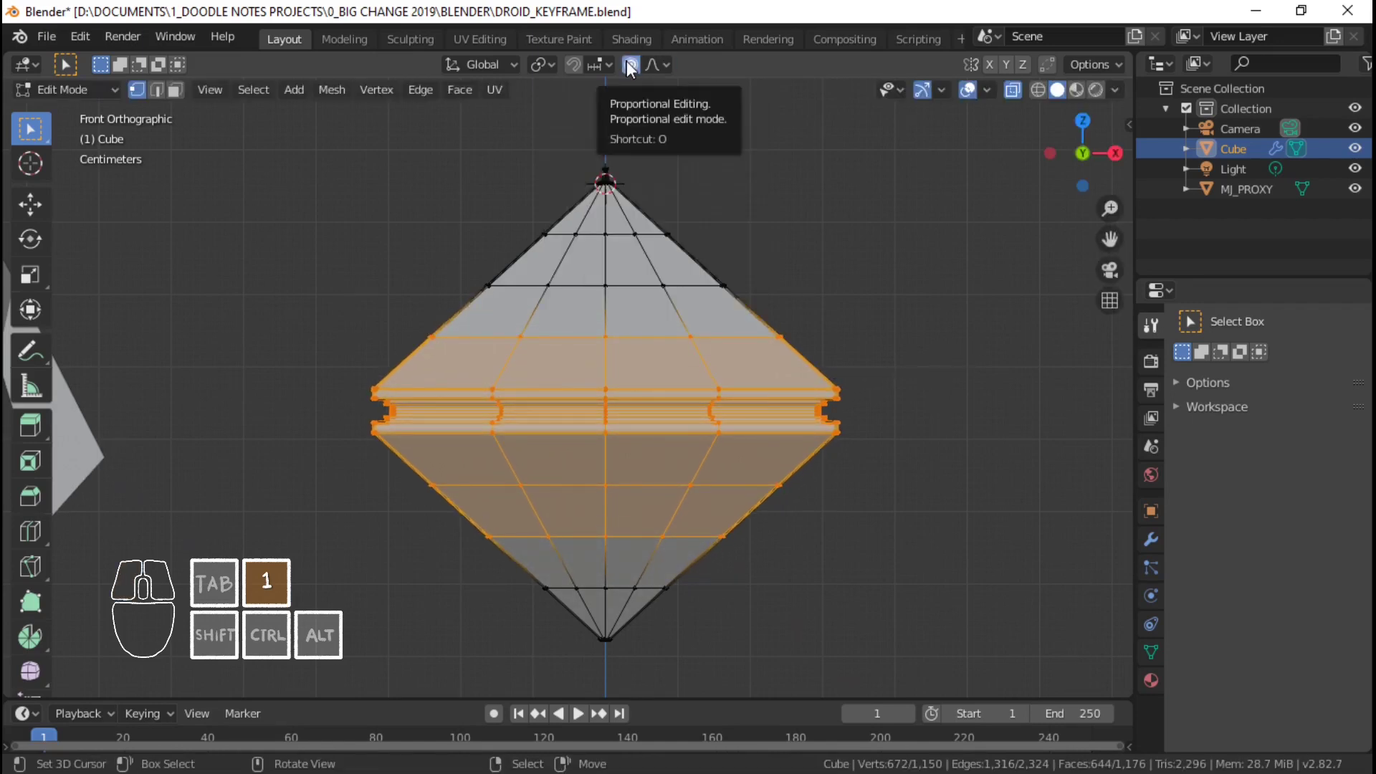
left_click(656, 65)
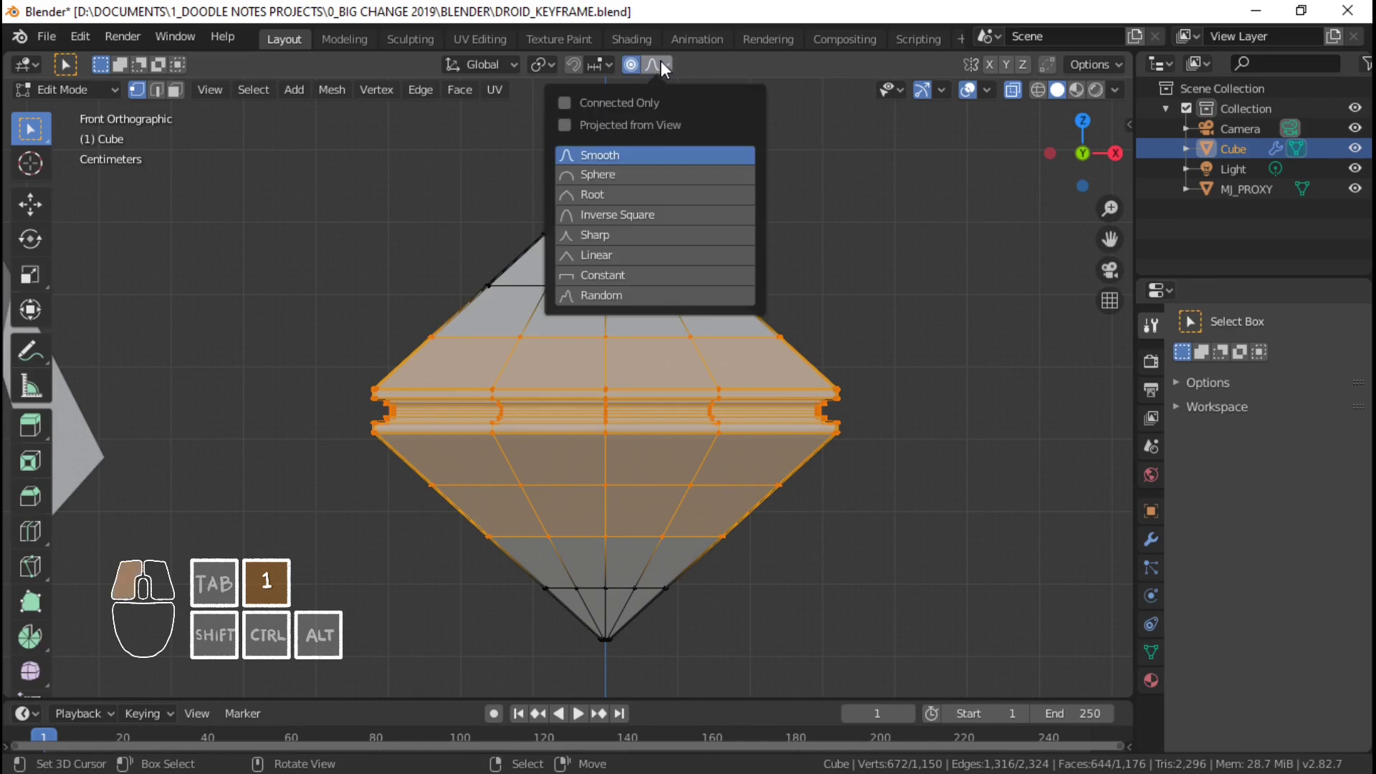
left_click(635, 237)
key("s")
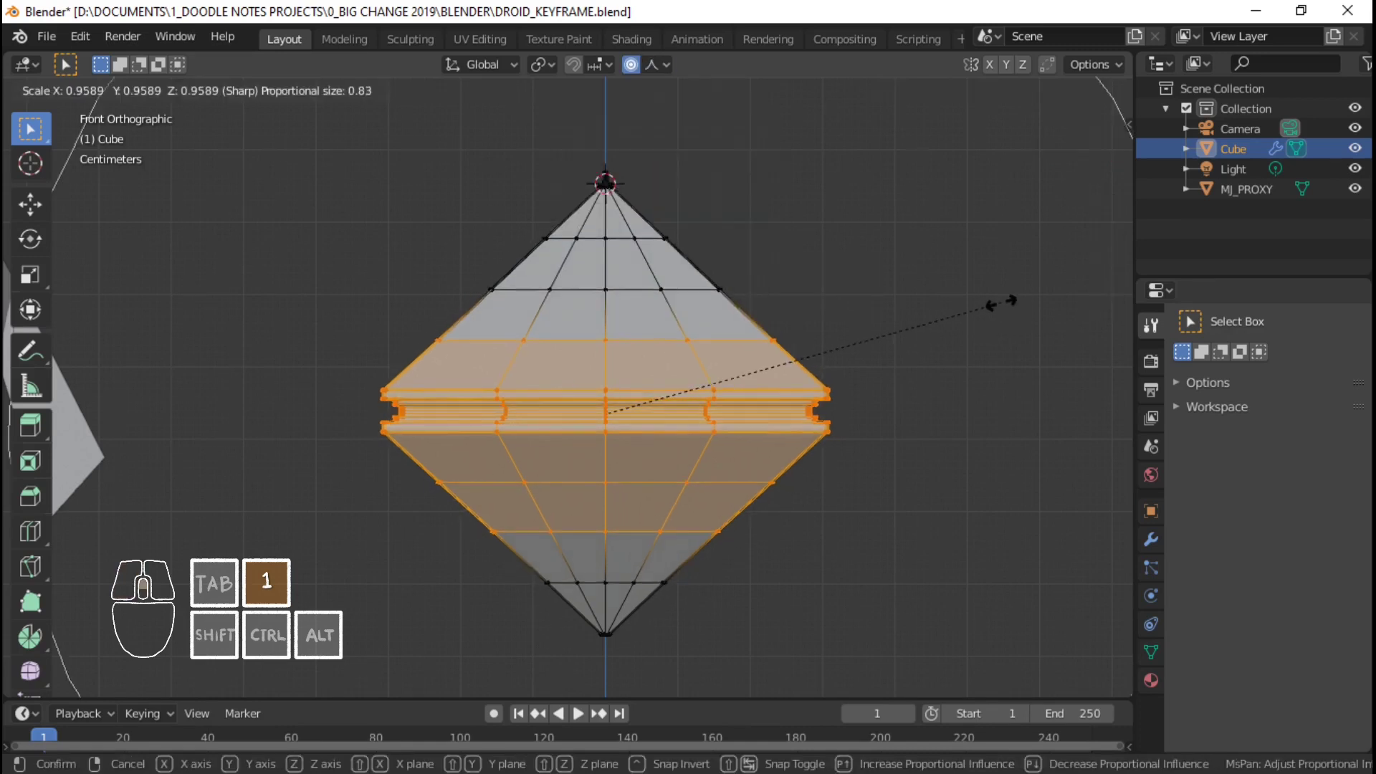
scroll(996, 304, "up", 8)
right_click(978, 314)
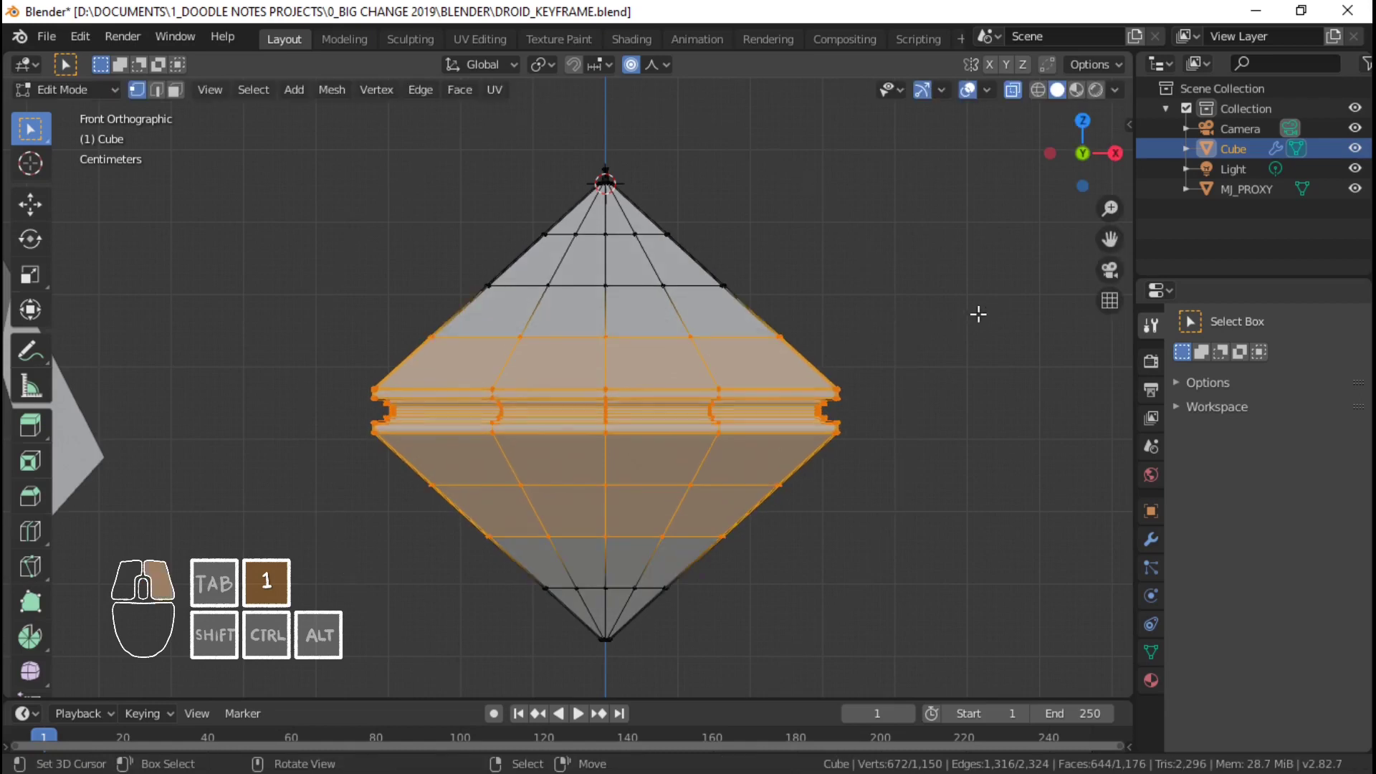
- Narrow the diamond body by scaling the groove's middle edge loop proportionally to about 0.9 with the Z axis locked
key("alt+a")
scroll(903, 430, "up", 3)
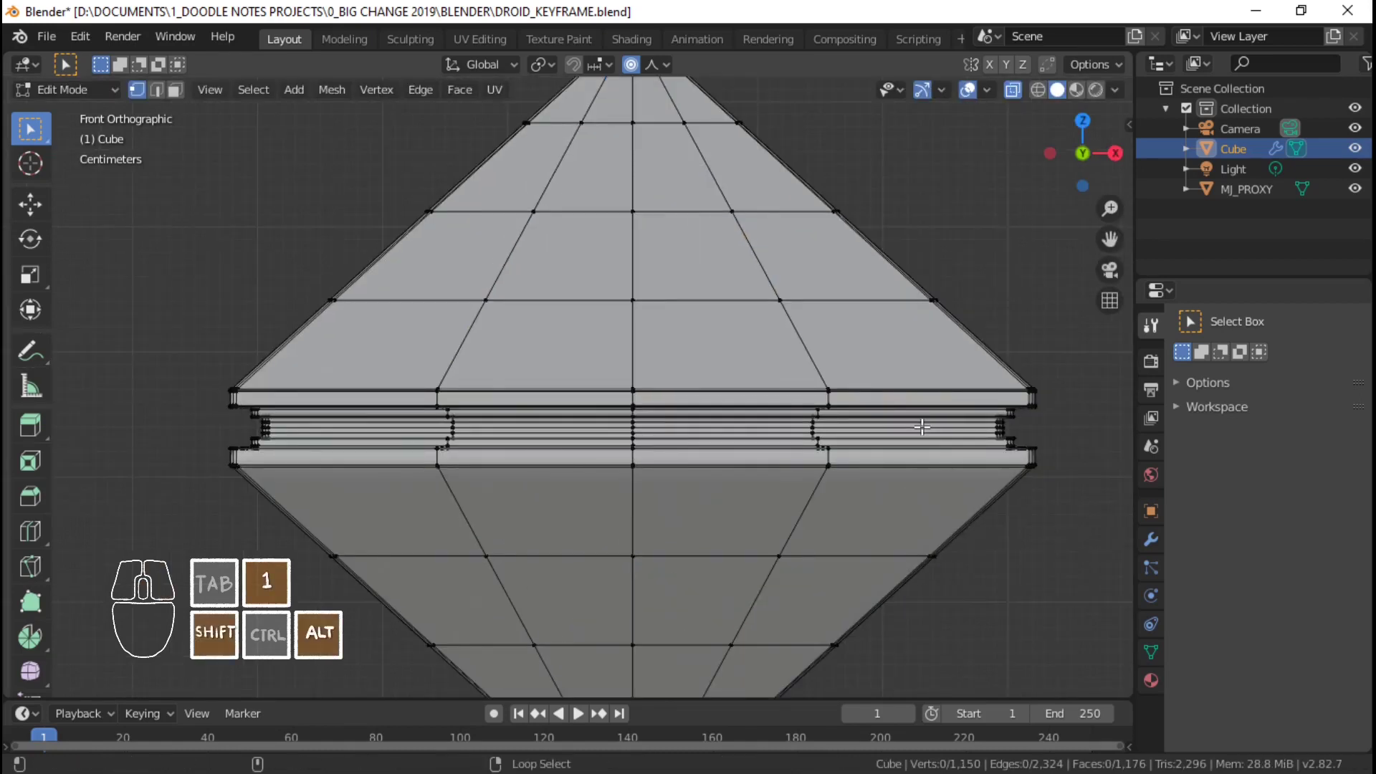
left_click(922, 427, "alt+shift")
key("s")
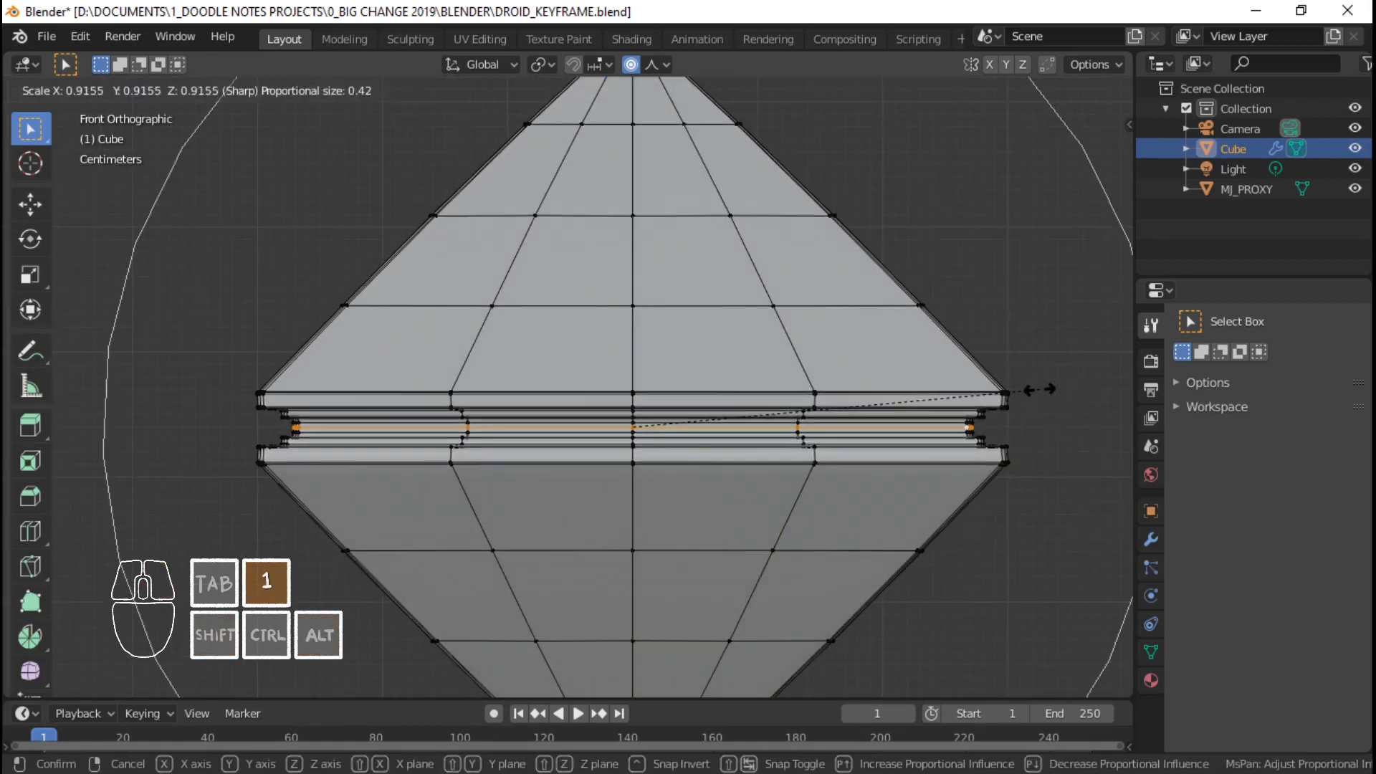
right_click(1039, 389)
scroll(1036, 389, "down", 4)
key("s")
right_click(967, 392)
key("s")
key("shift+z")
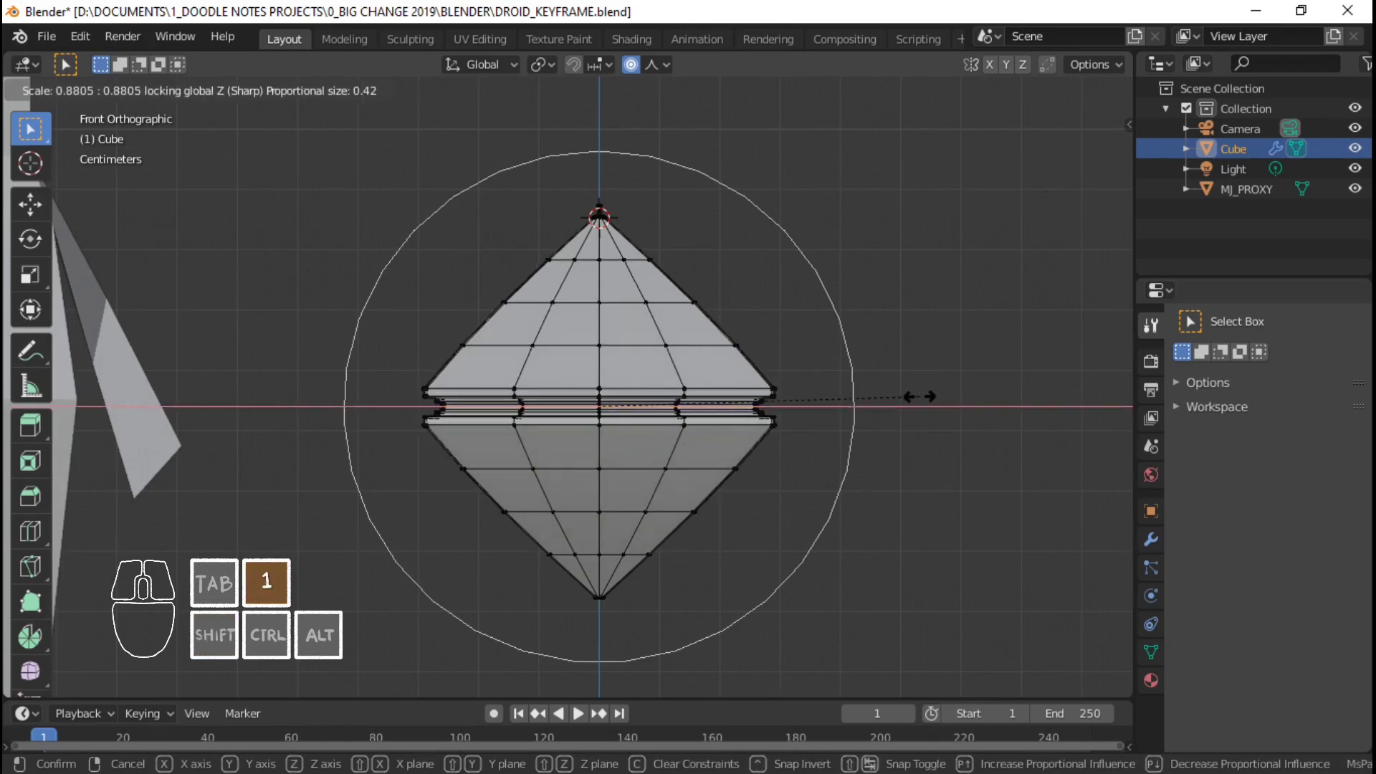
left_click(930, 397)
- Examine the body's proportions, its groove and its lower tip in Object Mode
key("Tab")
scroll(808, 363, "down", 2)
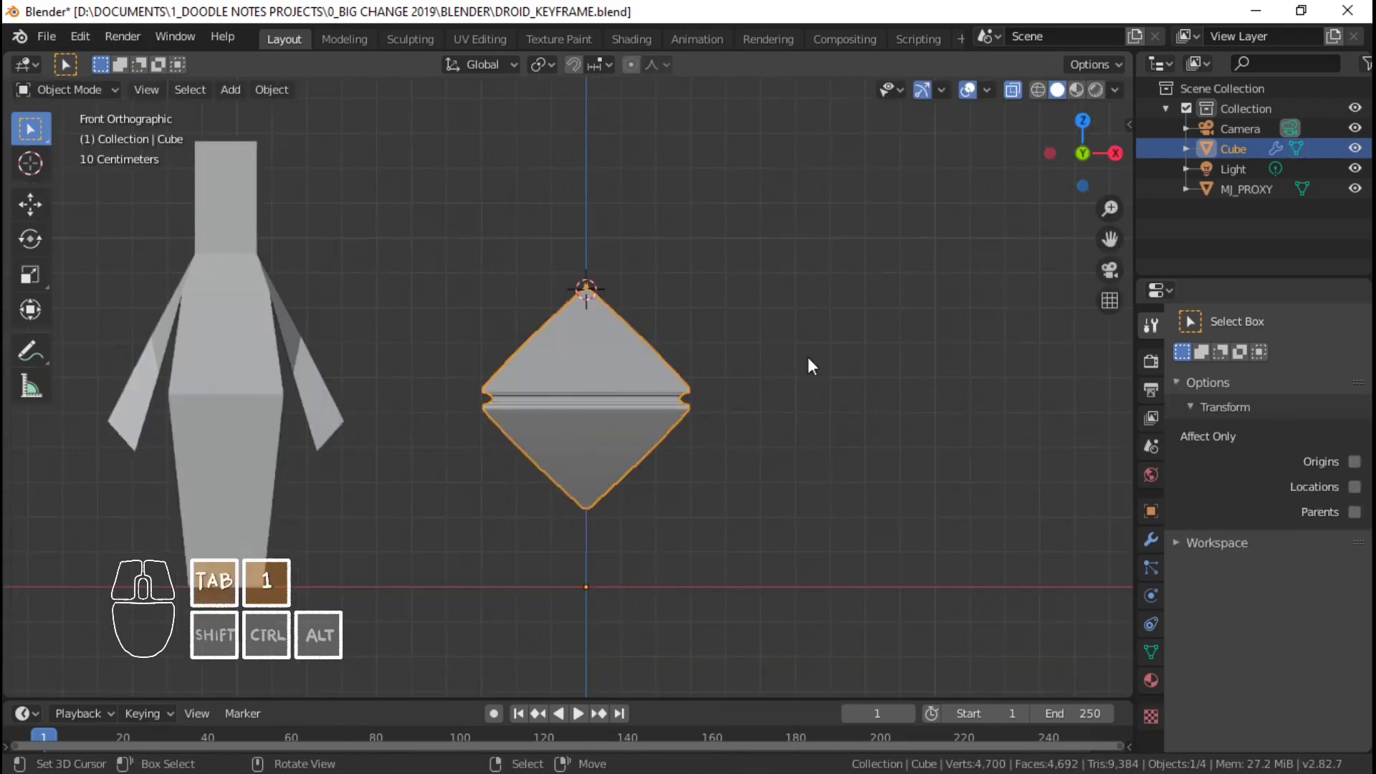
scroll(817, 367, "up", 2)
middle_click_drag(817, 367, 614, 282)
key("KP_1")
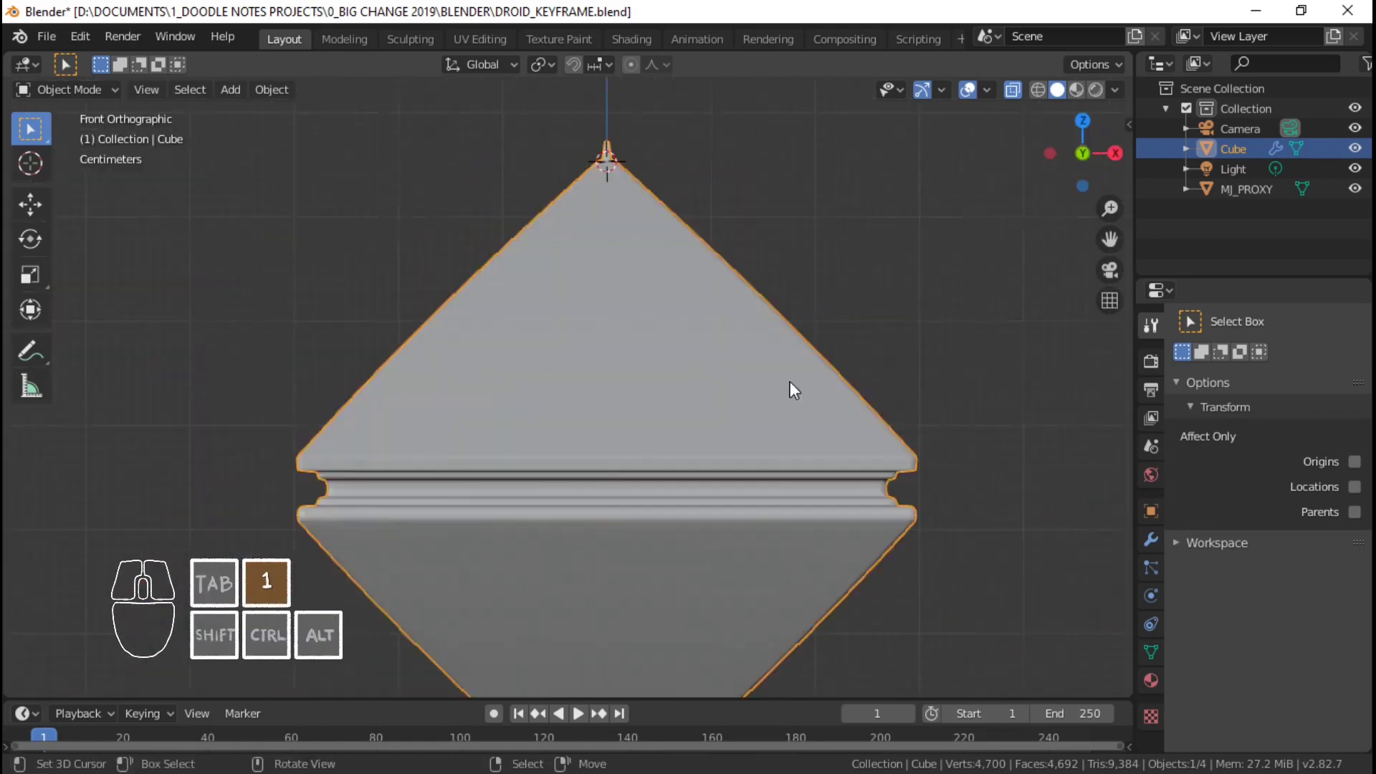
key("Tab")
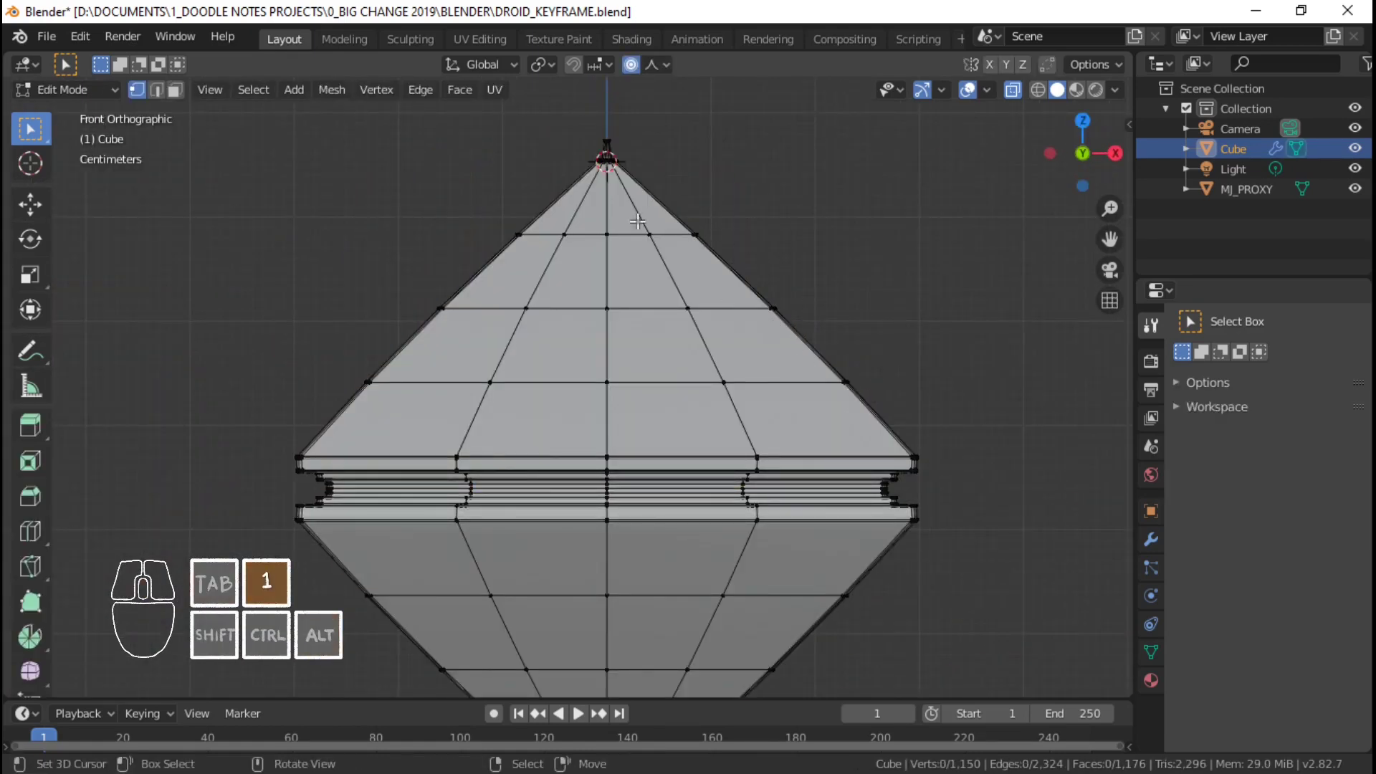
key("Tab")
scroll(783, 338, "down", 6, "shift")
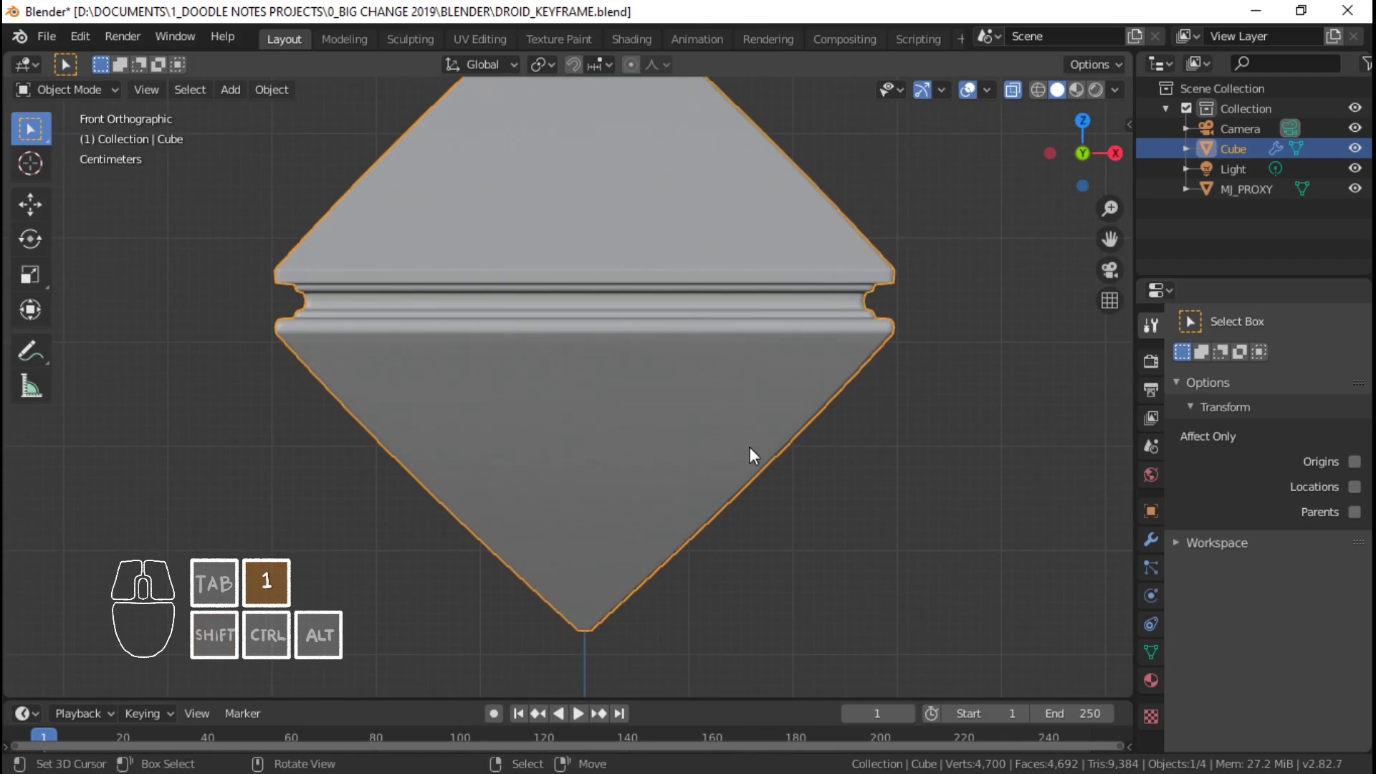
scroll(750, 455, "down", 2, "shift")
middle_click_drag(765, 418, 806, 429)
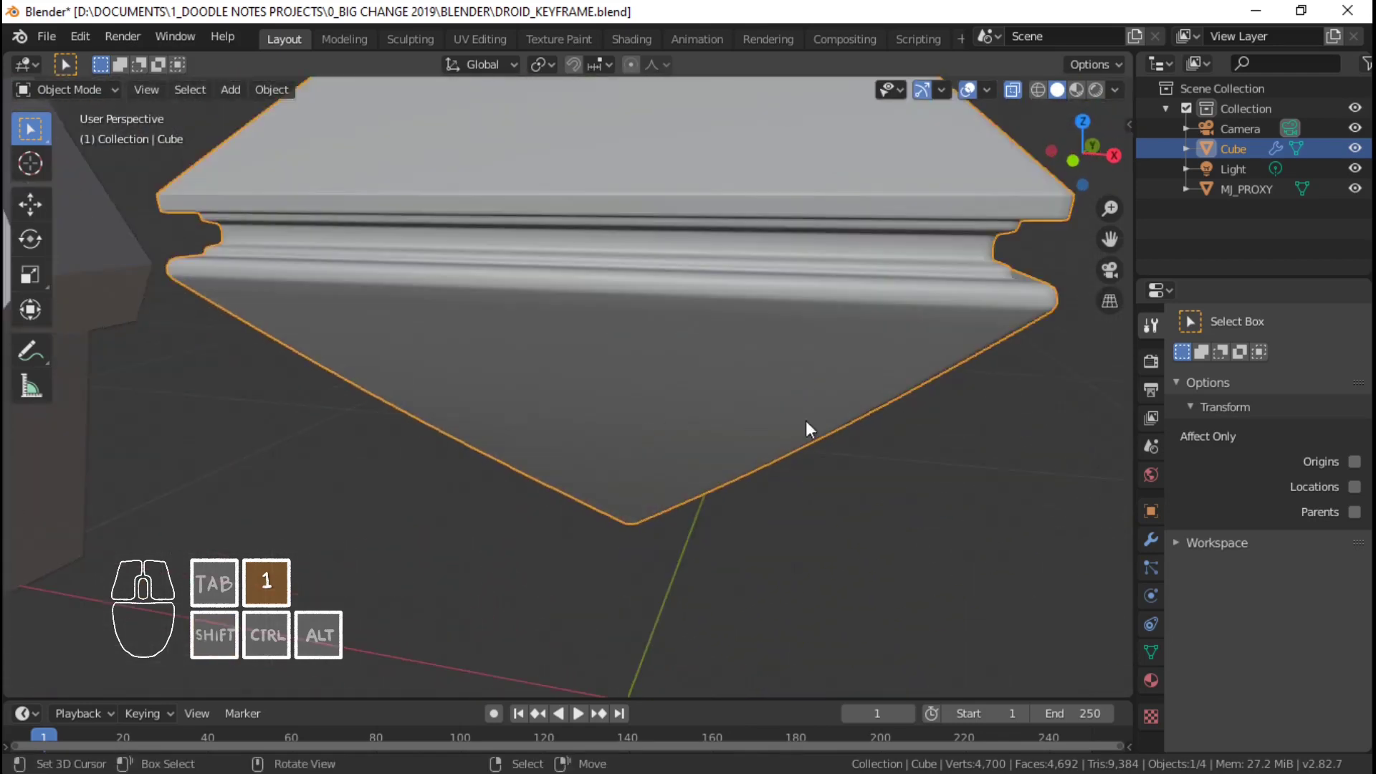
- Return to Edit Mode and check the diamond body's mesh in the front orthographic view
key("KP_1")
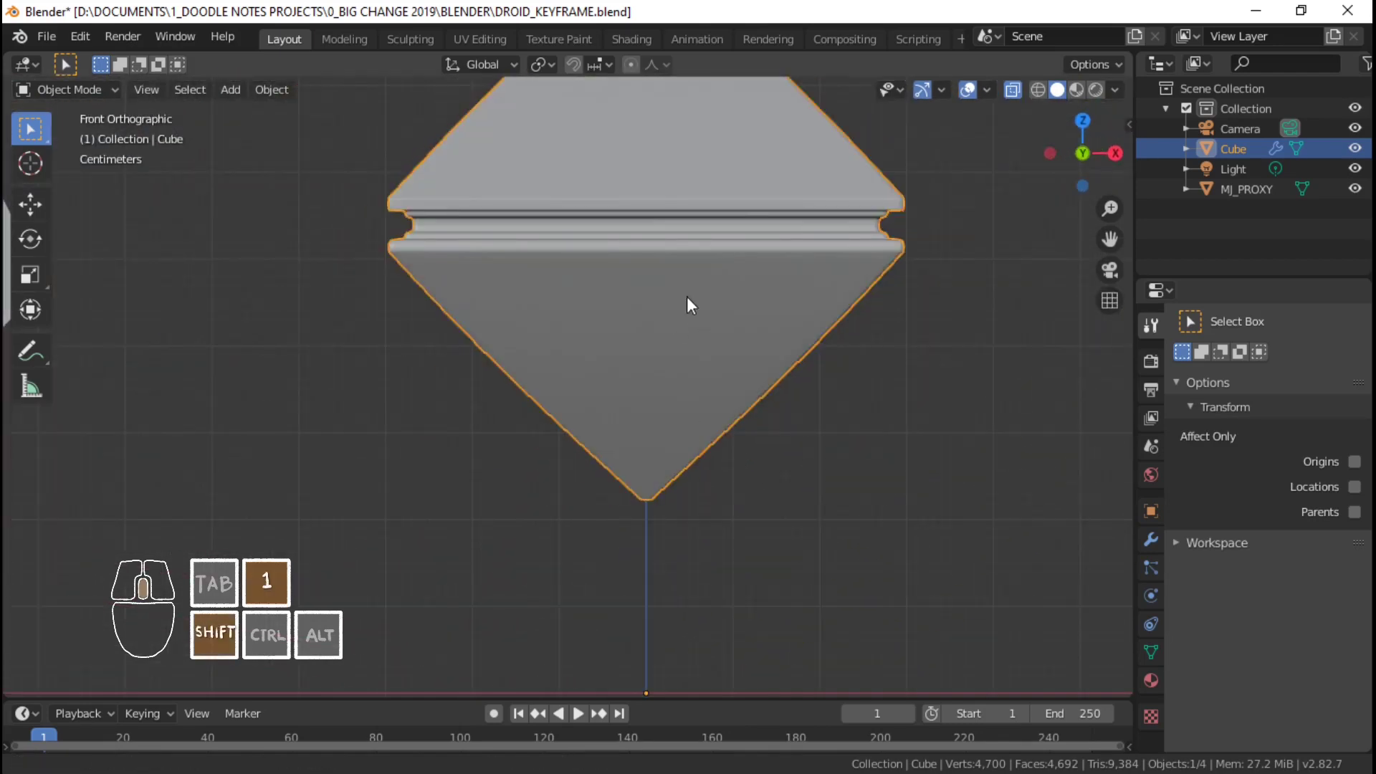
scroll(688, 322, "up", 5, "shift")
middle_click_drag(714, 367, 750, 229, "shift")
key("Tab")
middle_click_drag(750, 230, 738, 247)
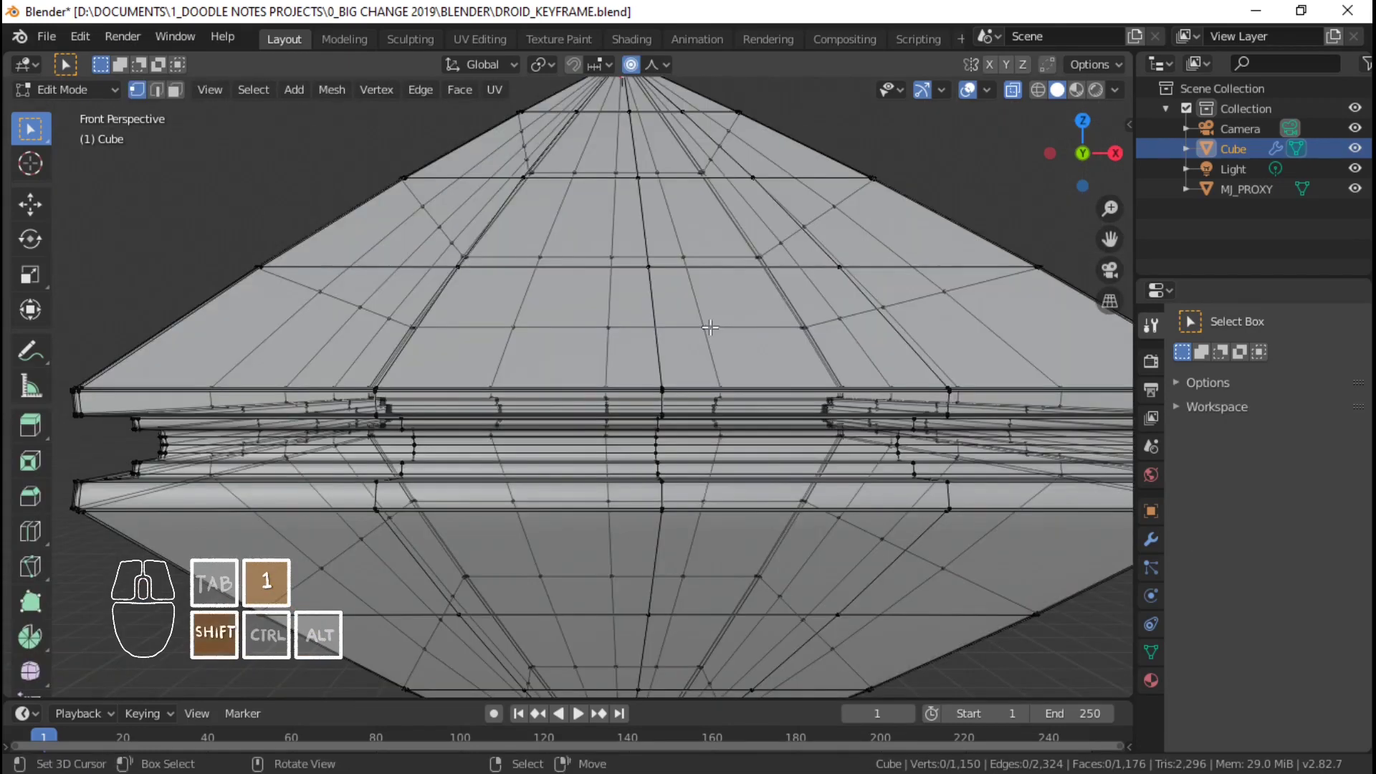
scroll(709, 308, "down", 2)
key("KP_1")
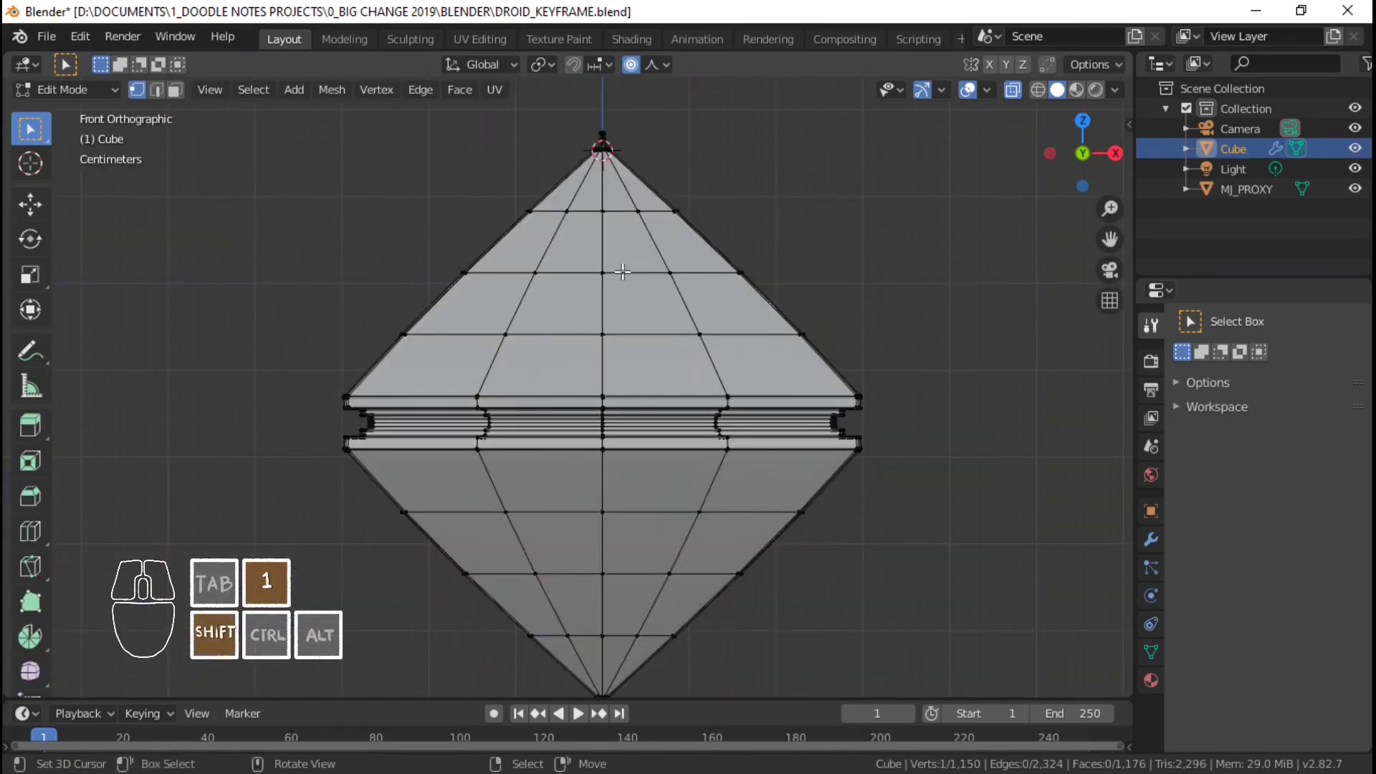
- Try deleting the vertex at the centre of the upper pyramid's front face, then undo the deletion
middle_click_drag(622, 271, 638, 408)
key("x")
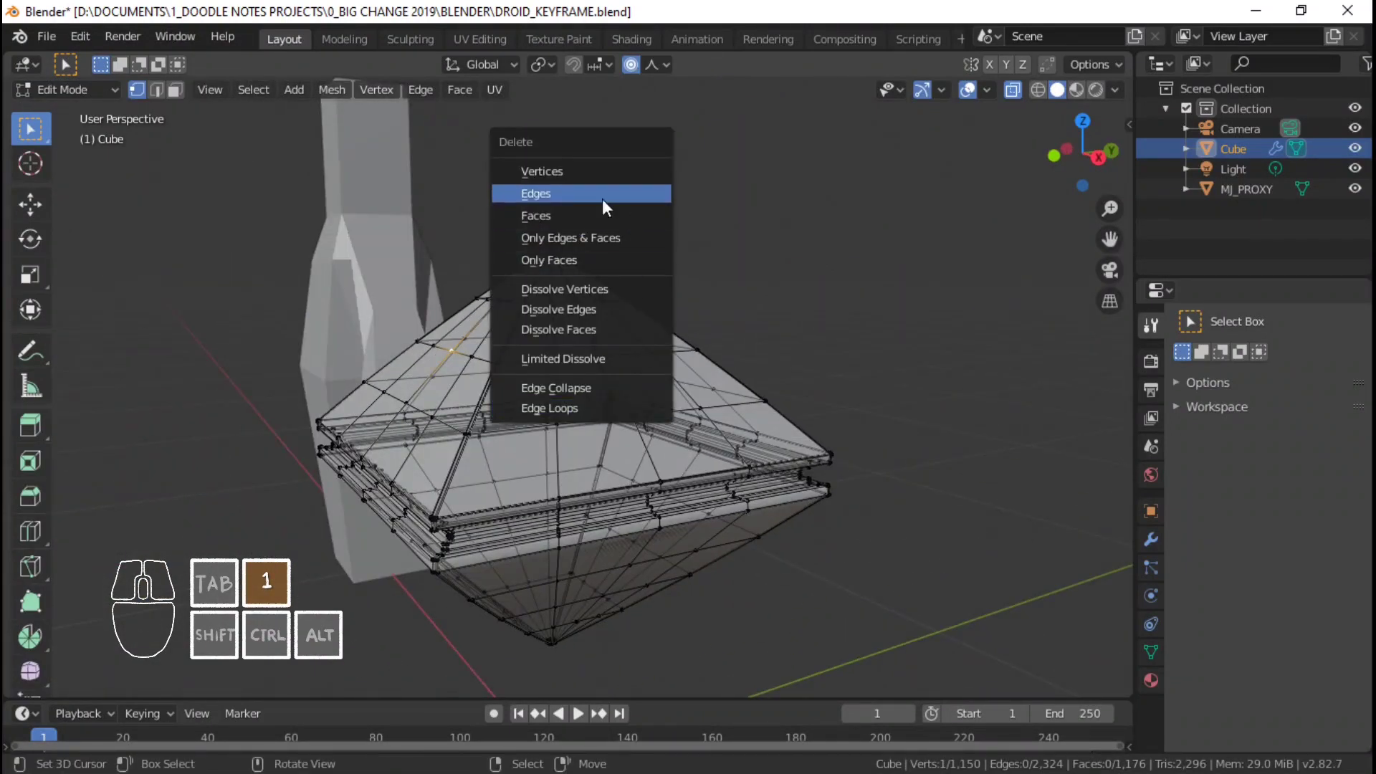
left_click(542, 172)
middle_click_drag(542, 172, 665, 356)
key("ctrl+z")
- Turn off X-ray and snap the 3D cursor to the selected central vertex of the upper pyramid's front face
scroll(665, 357, "up", 1)
middle_click_drag(665, 357, 651, 335)
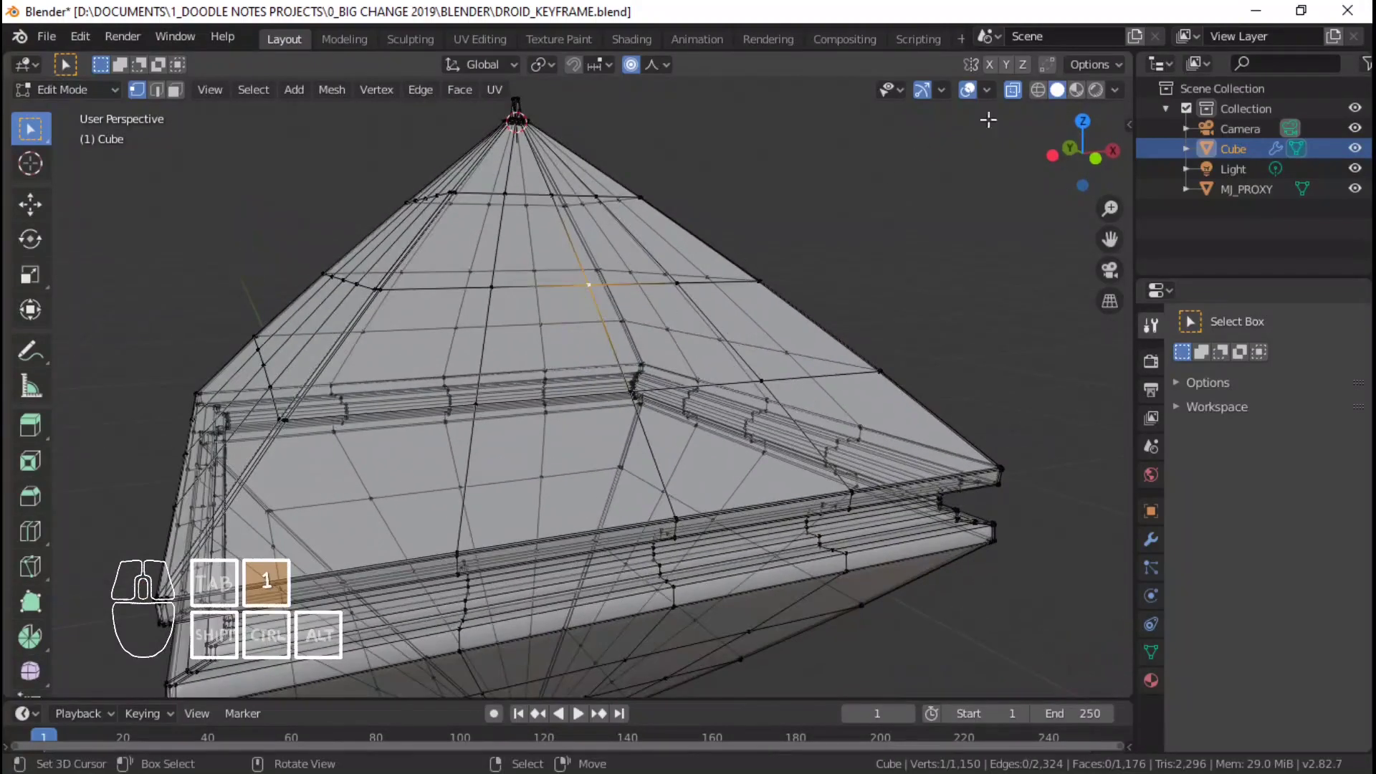
left_click(1012, 91)
middle_click_drag(879, 160, 691, 307)
key("shift+s")
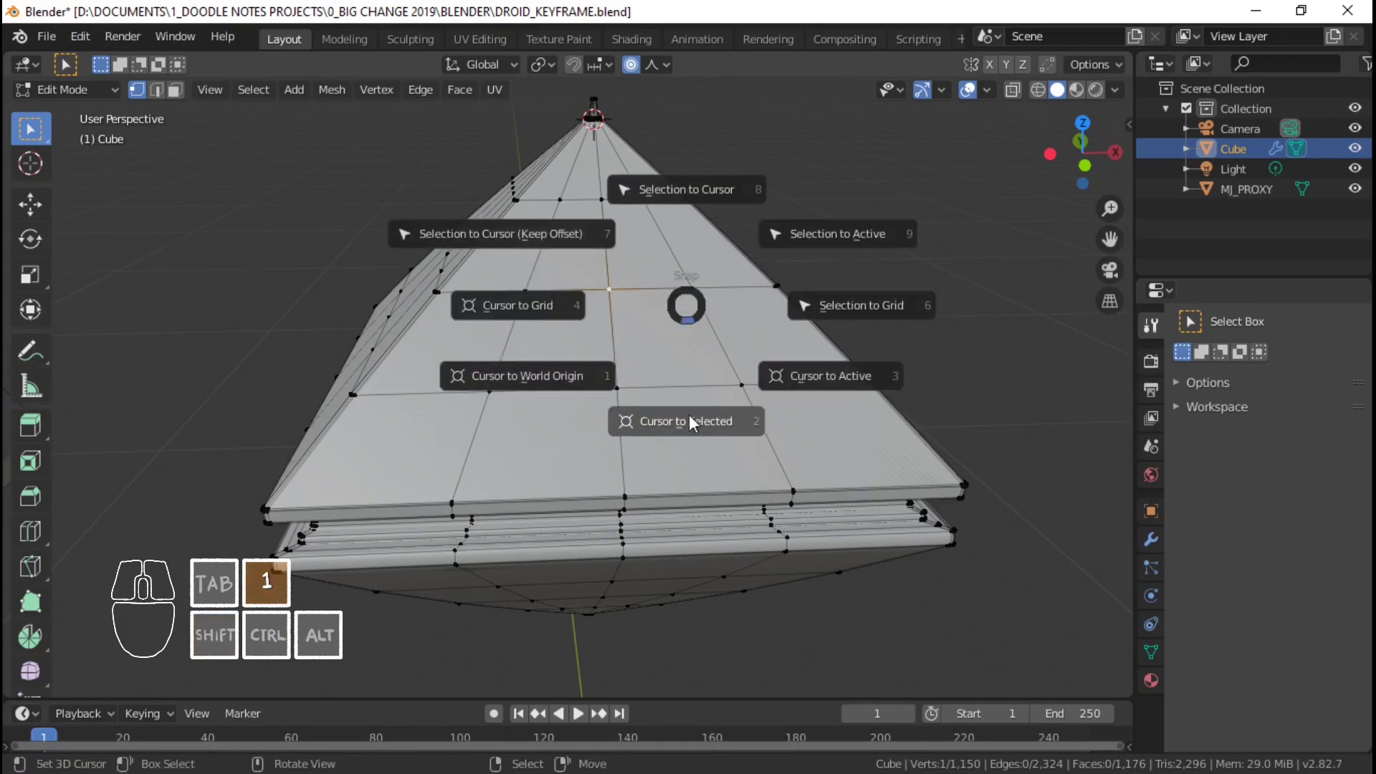
left_click(690, 422)
- Delete the front face's central vertex to open a hole in the upper pyramid
middle_click_drag(689, 422, 711, 351)
key("x")
left_click(746, 322)
- Add a mesh circle with 8 vertices at the 3D cursor
key("shift+a")
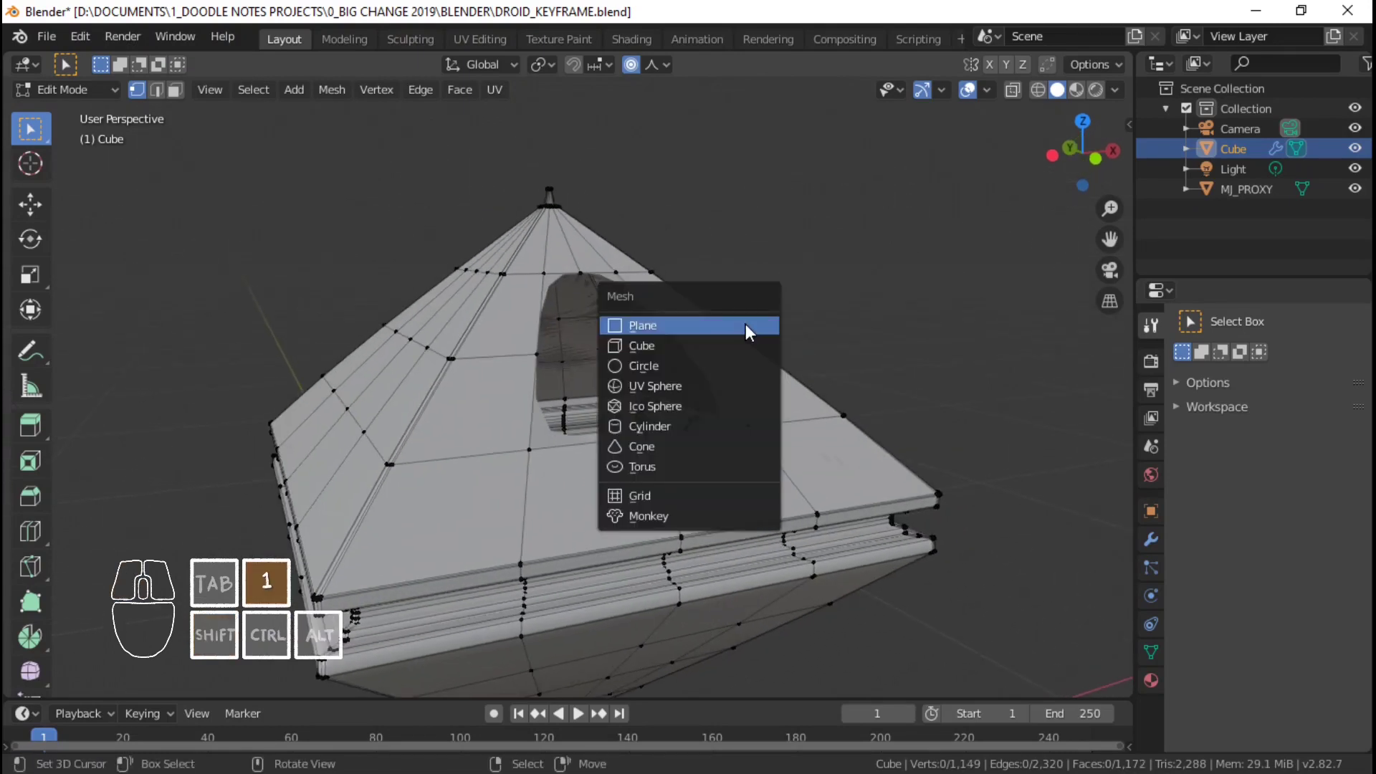
left_click(719, 368)
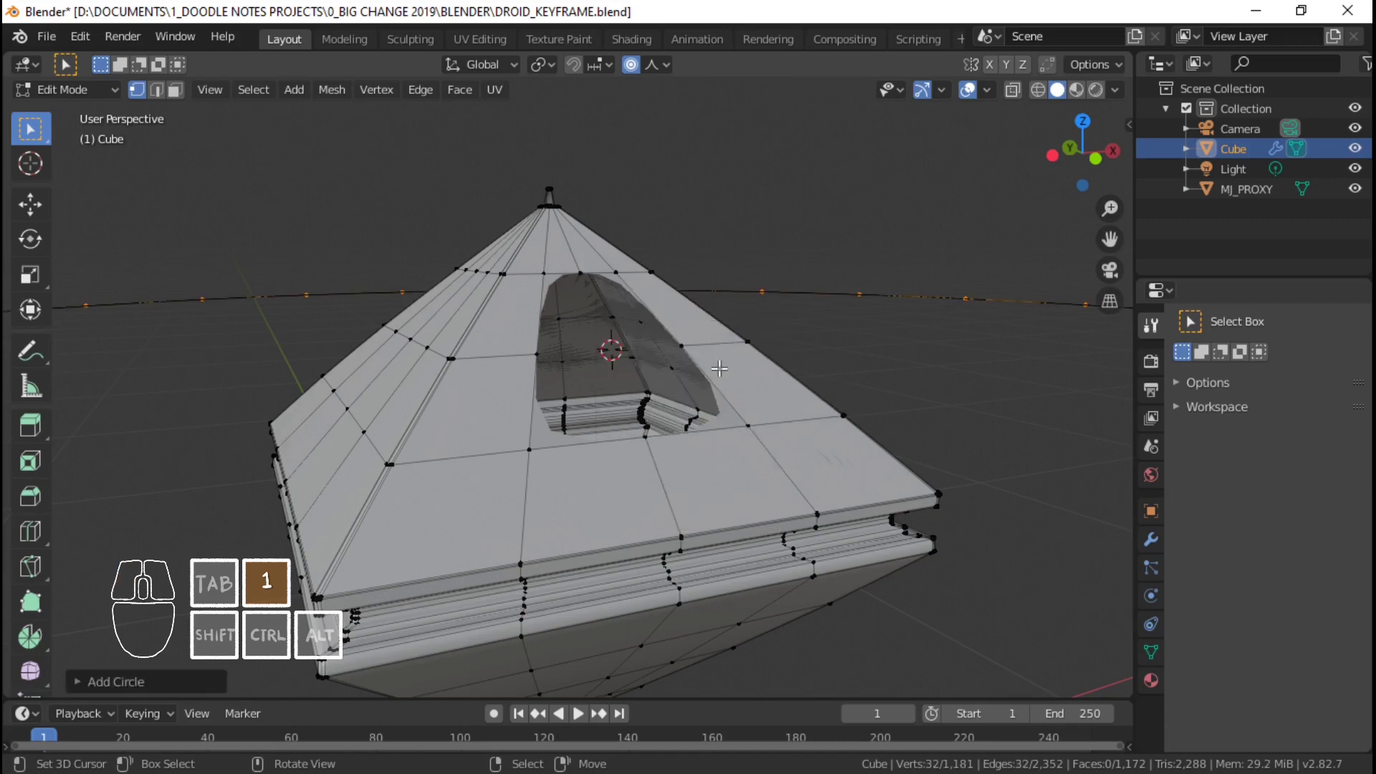
left_click(167, 686)
left_click(270, 462)
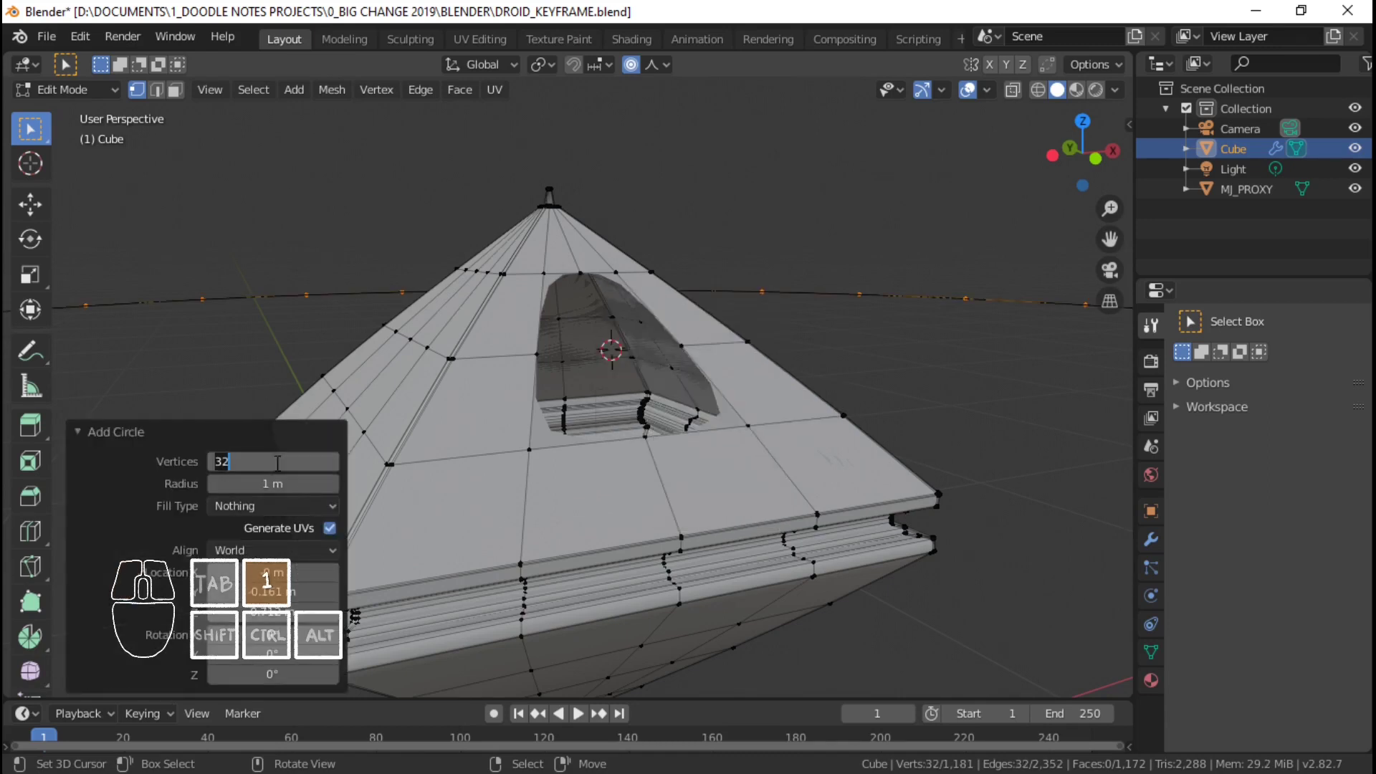
type("8")
key("Return")
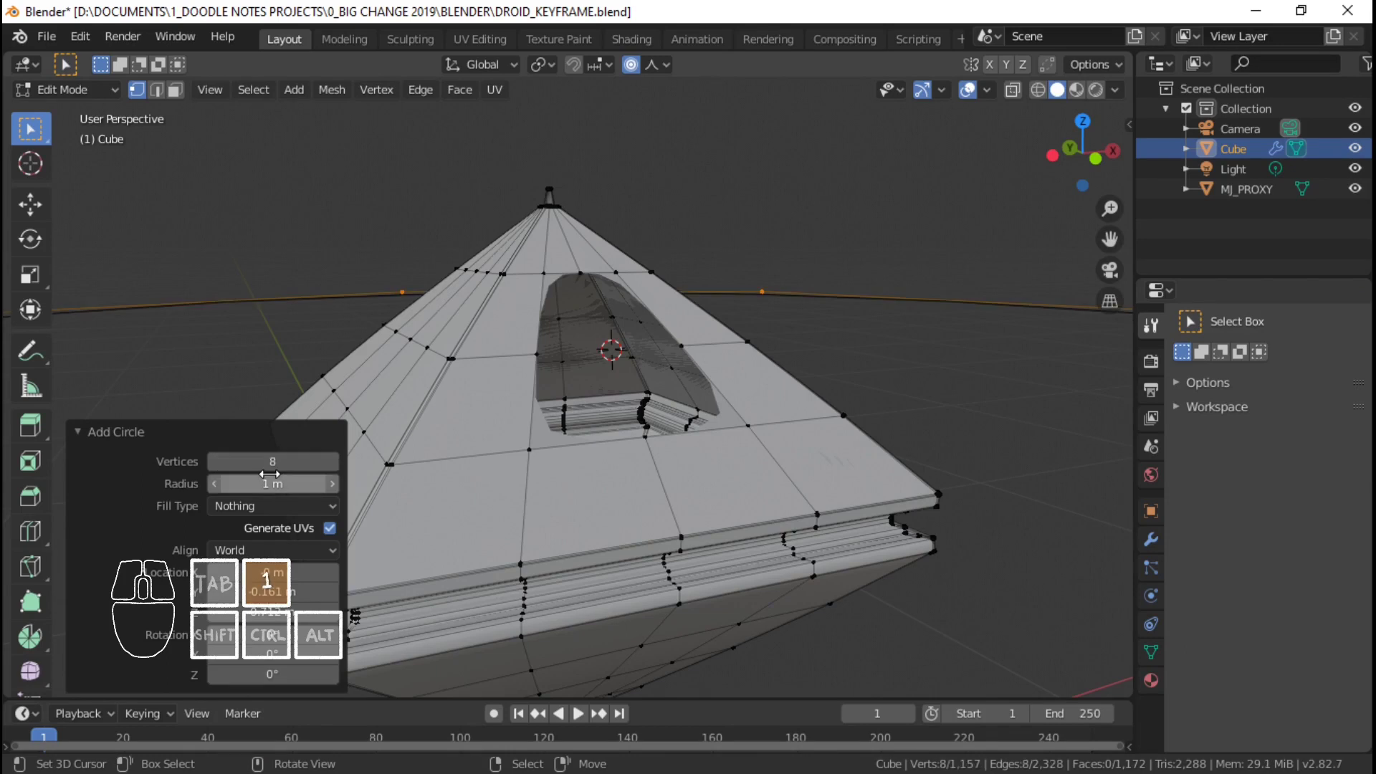
left_click(79, 432)
- Try to rotate the circle 90° about X and scale it down with proportional editing on, then undo both
scroll(561, 340, "down", 3)
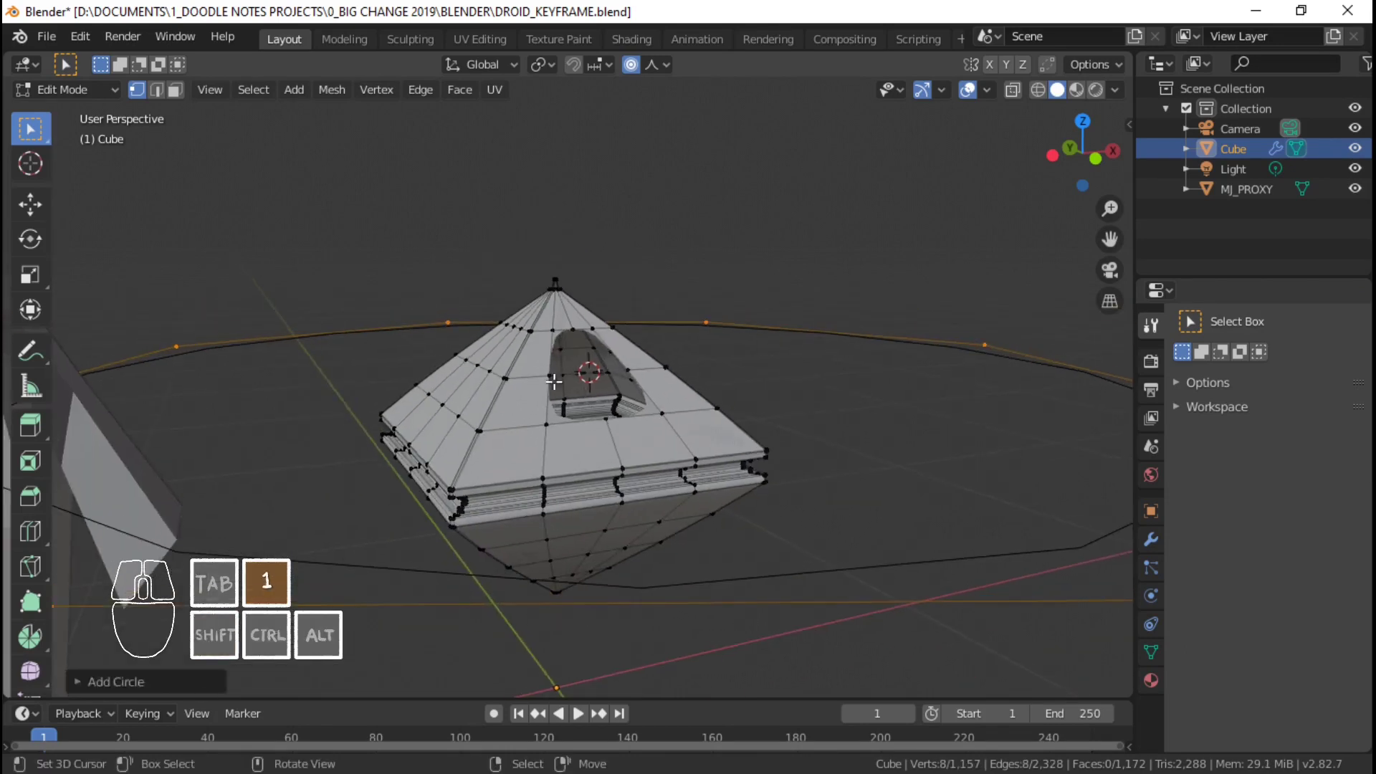
scroll(746, 353, "down", 2)
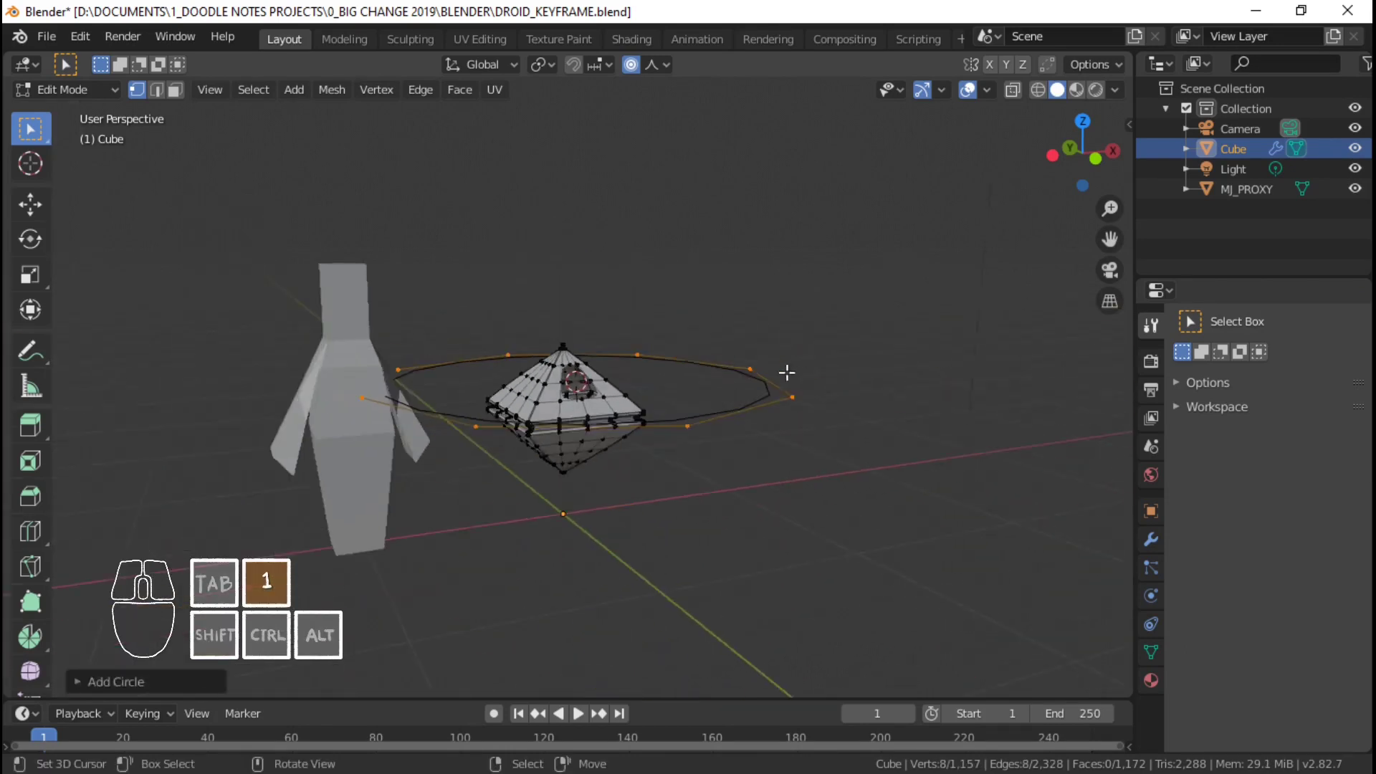
middle_click_drag(786, 374, 728, 393)
key("r")
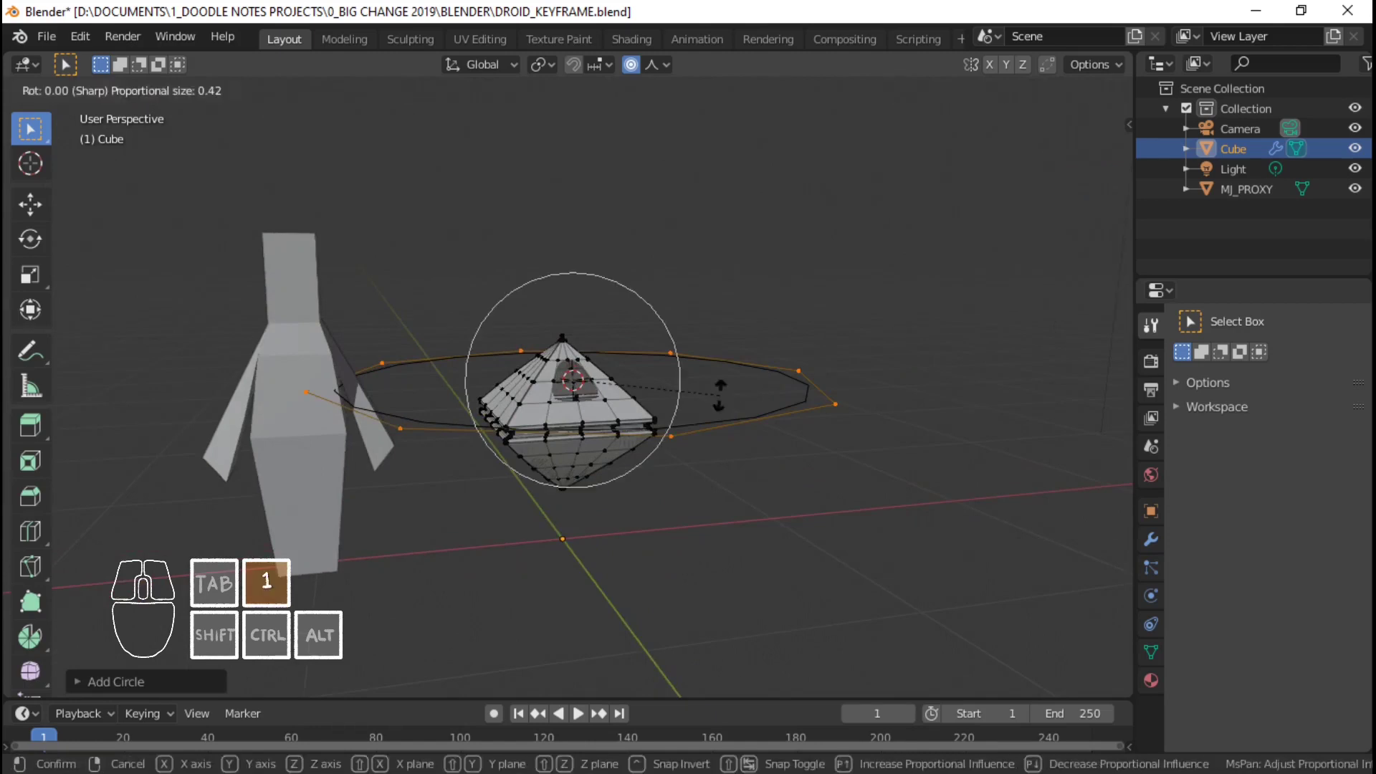
key("x")
key("9")
key("0")
key("Return")
key("s")
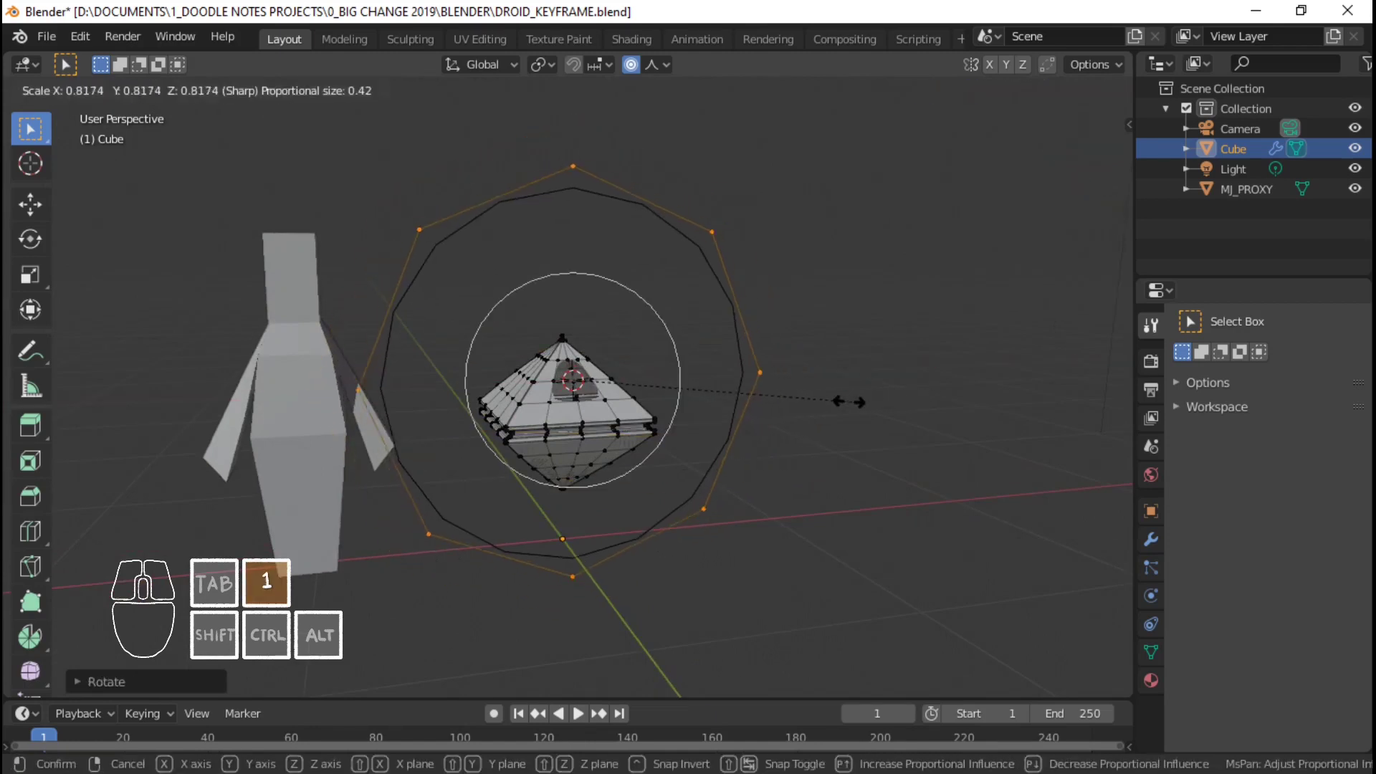
left_click(618, 393)
scroll(618, 394, "up", 7)
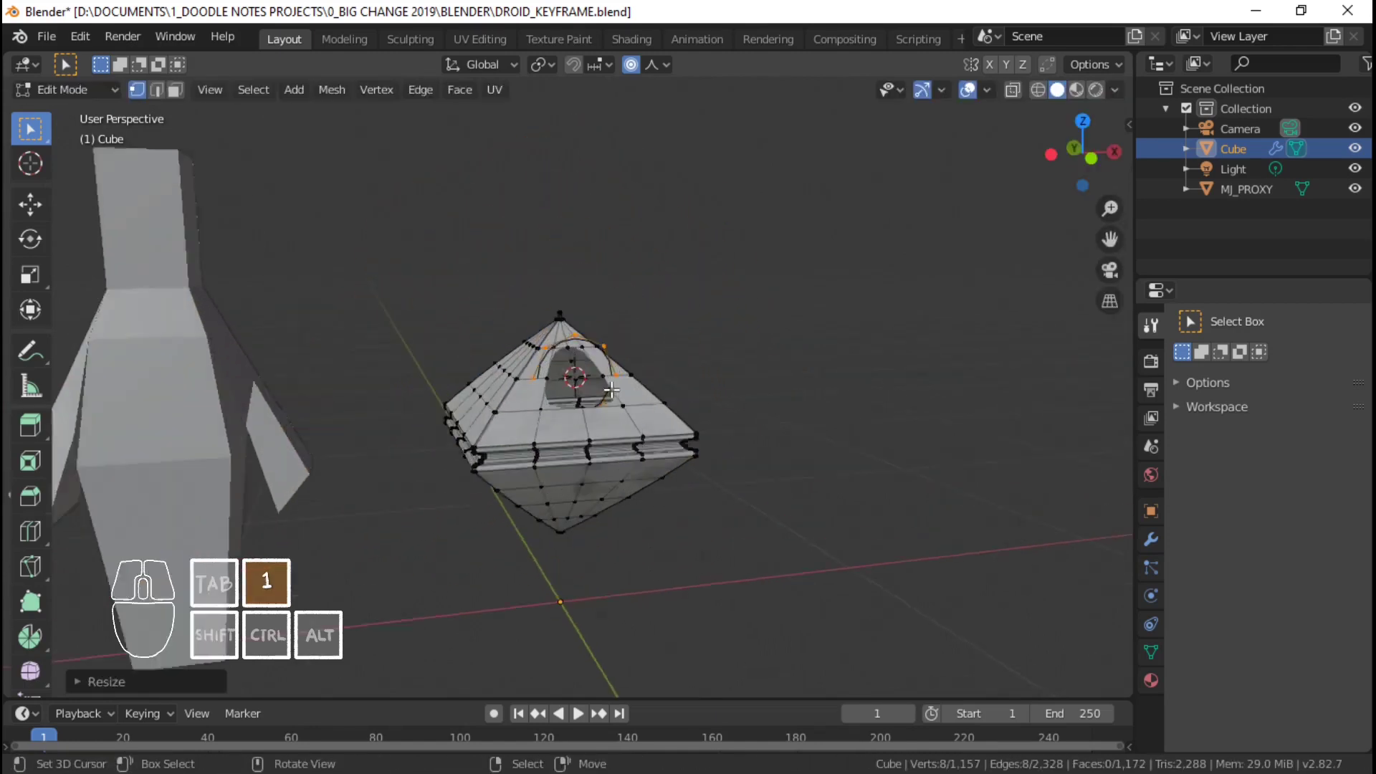
key("s")
right_click(734, 367)
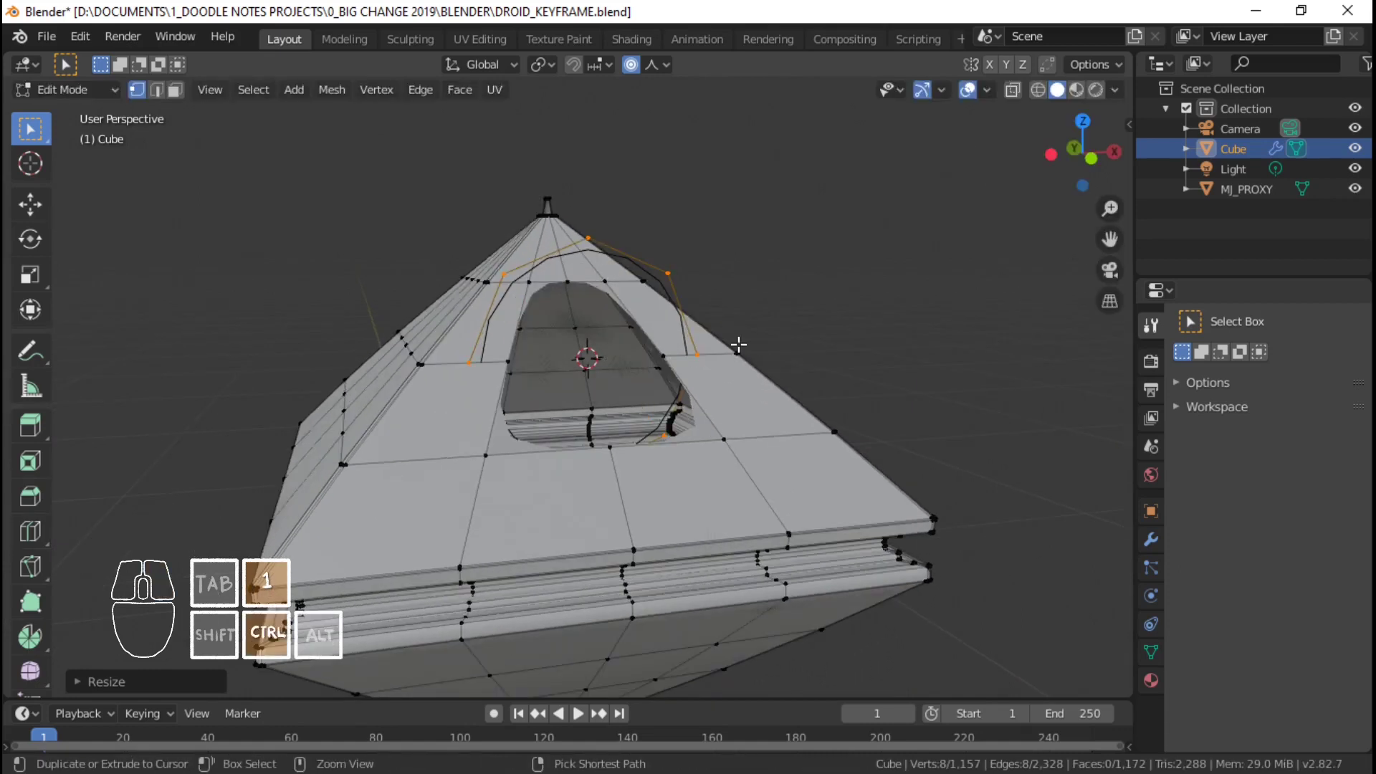
scroll(738, 358, "down", 8)
scroll(742, 350, "down", 1)
key("ctrl+z")
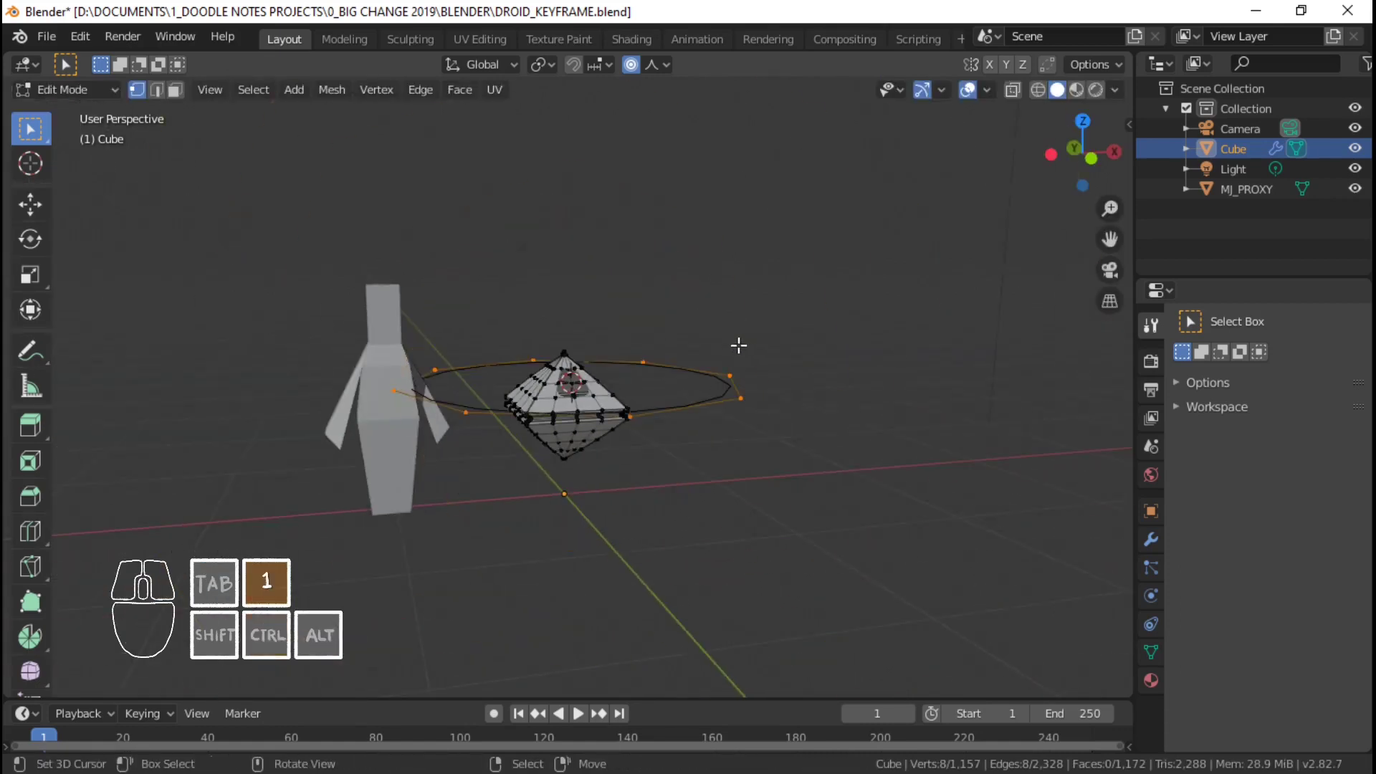
- Turn off proportional editing and rotate the circle 90° about the X axis
left_click(636, 66)
scroll(723, 248, "up", 3)
key("r")
key("x")
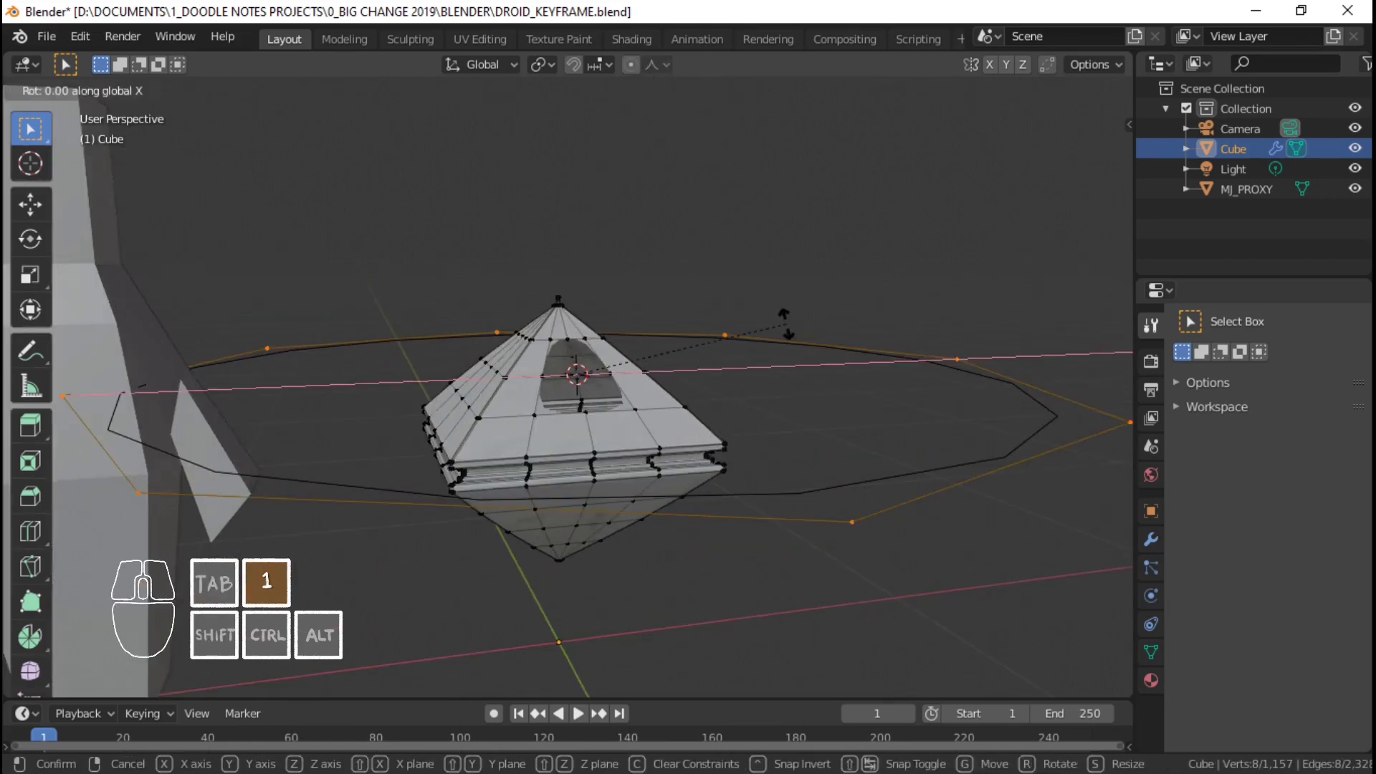
key("9")
key("0")
key("Return")
- Scale the upright circle down until it fits within the hole in the front face
key("s")
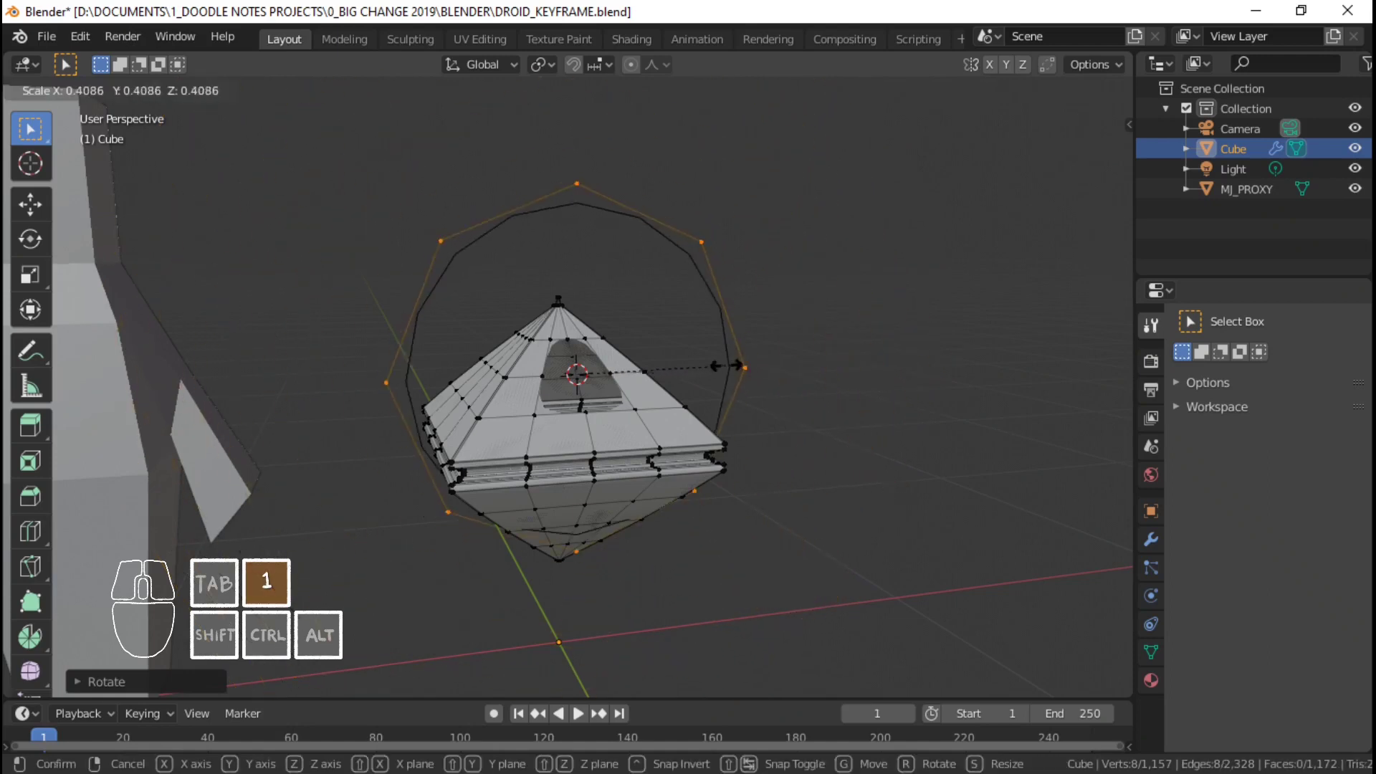
left_click(669, 369)
scroll(669, 369, "up", 2)
key("s")
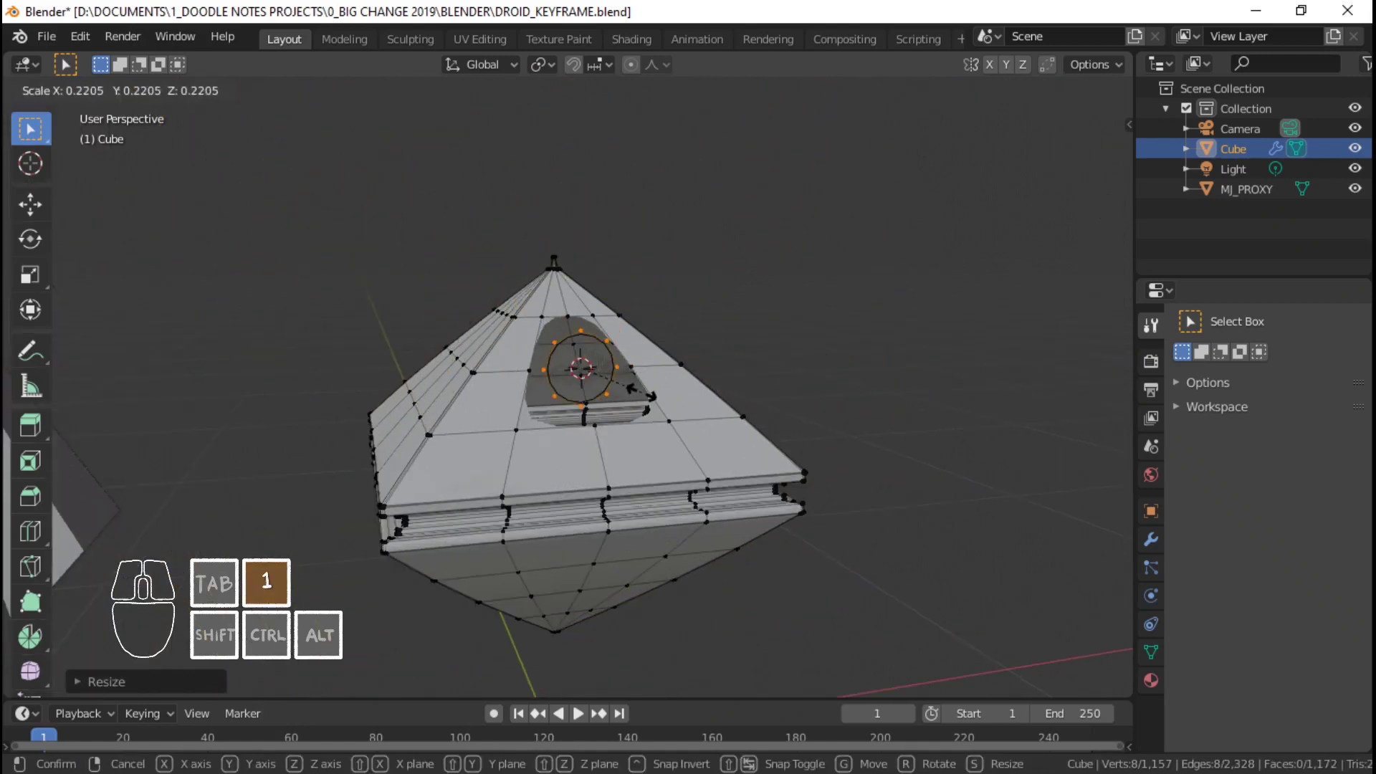
left_click(630, 388)
- Move the circle outward from the front face along the Y axis by about 0.04 m
key("KP_3")
scroll(688, 466, "up", 3)
key("g")
key("y")
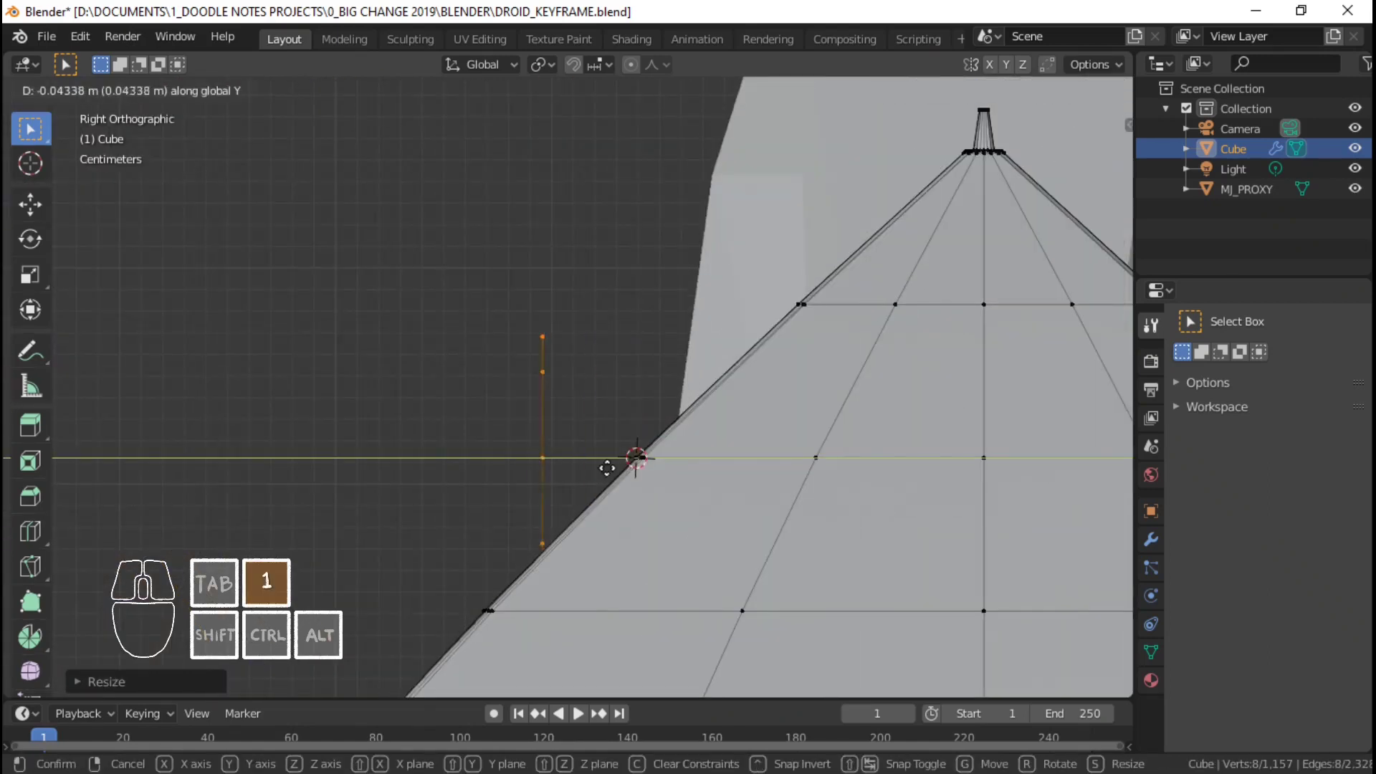
left_click(602, 468)
middle_click_drag(602, 468, 648, 502)
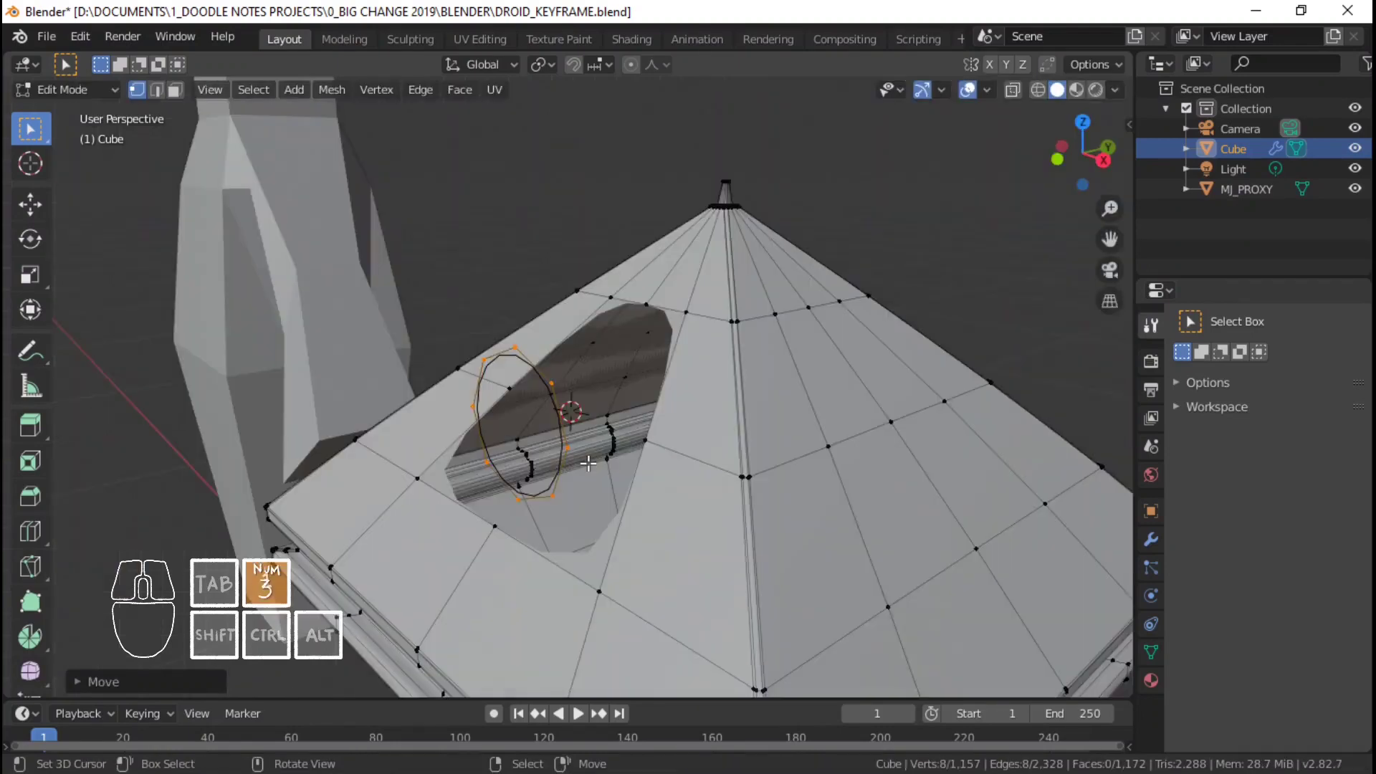
- Duplicate the circle along the Y axis back to the 3D cursor and scale the copy up slightly
key("KP_3")
scroll(589, 464, "down", 2)
key("shift+d")
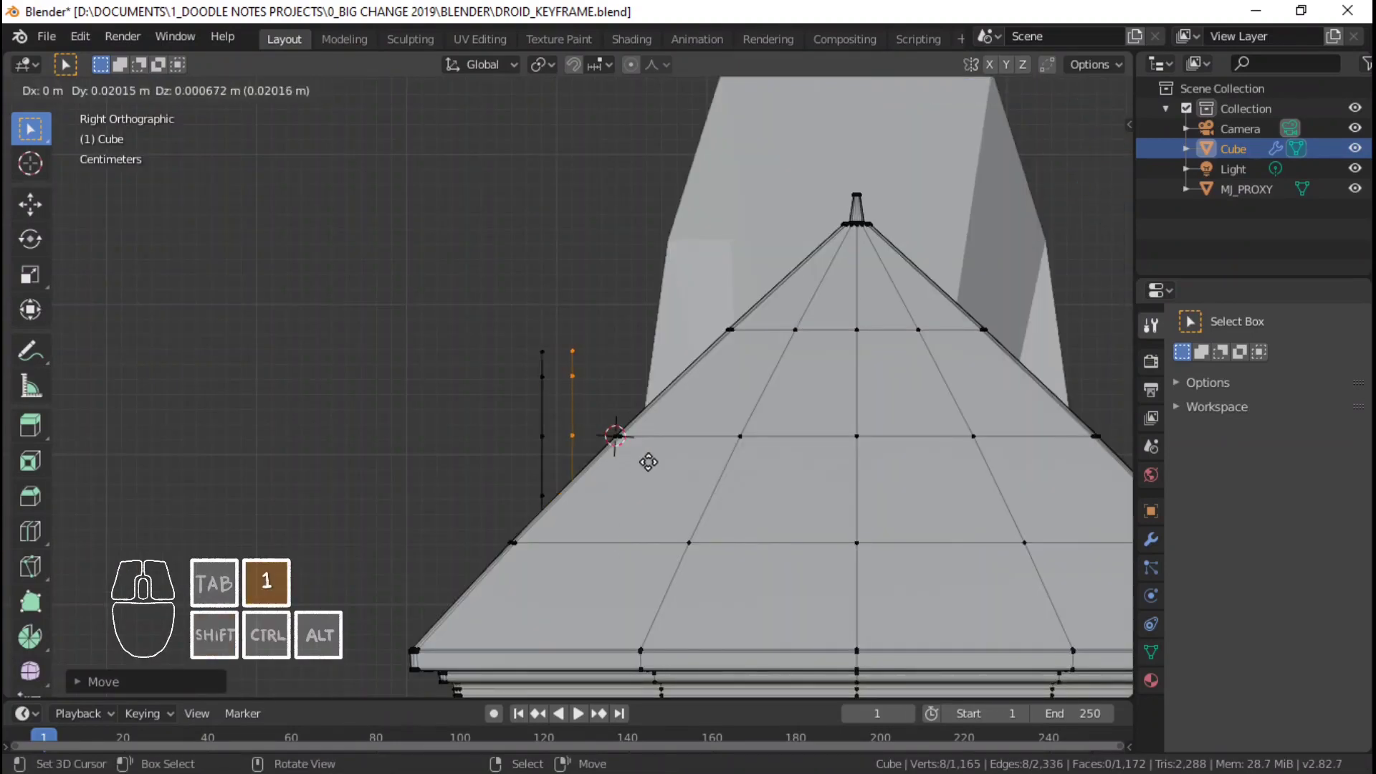
key("y")
left_click(691, 459)
middle_click_drag(691, 458, 626, 495)
key("s")
left_click(808, 478)
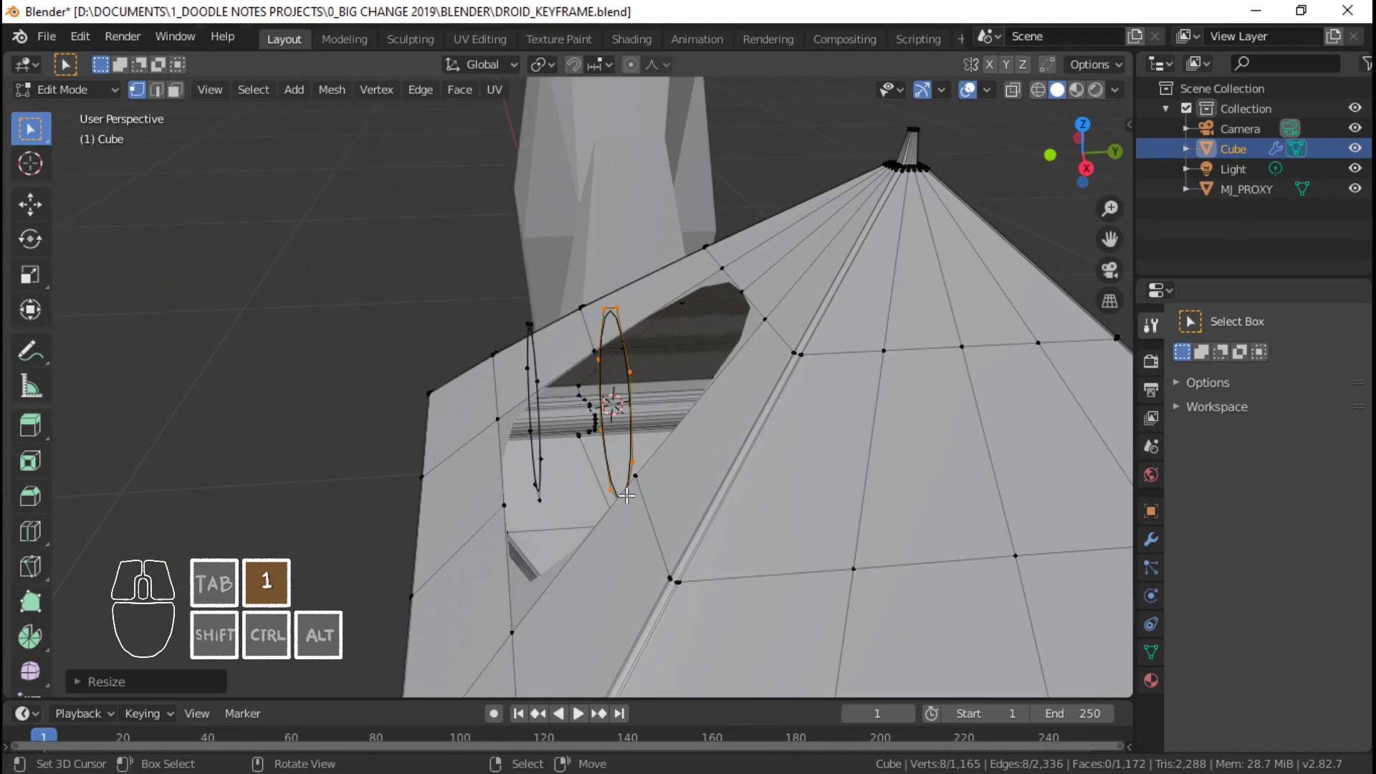
- Extrude the larger circle outward along the Y axis by about 0.012 m to form a short ring
key("KP_3")
key("e")
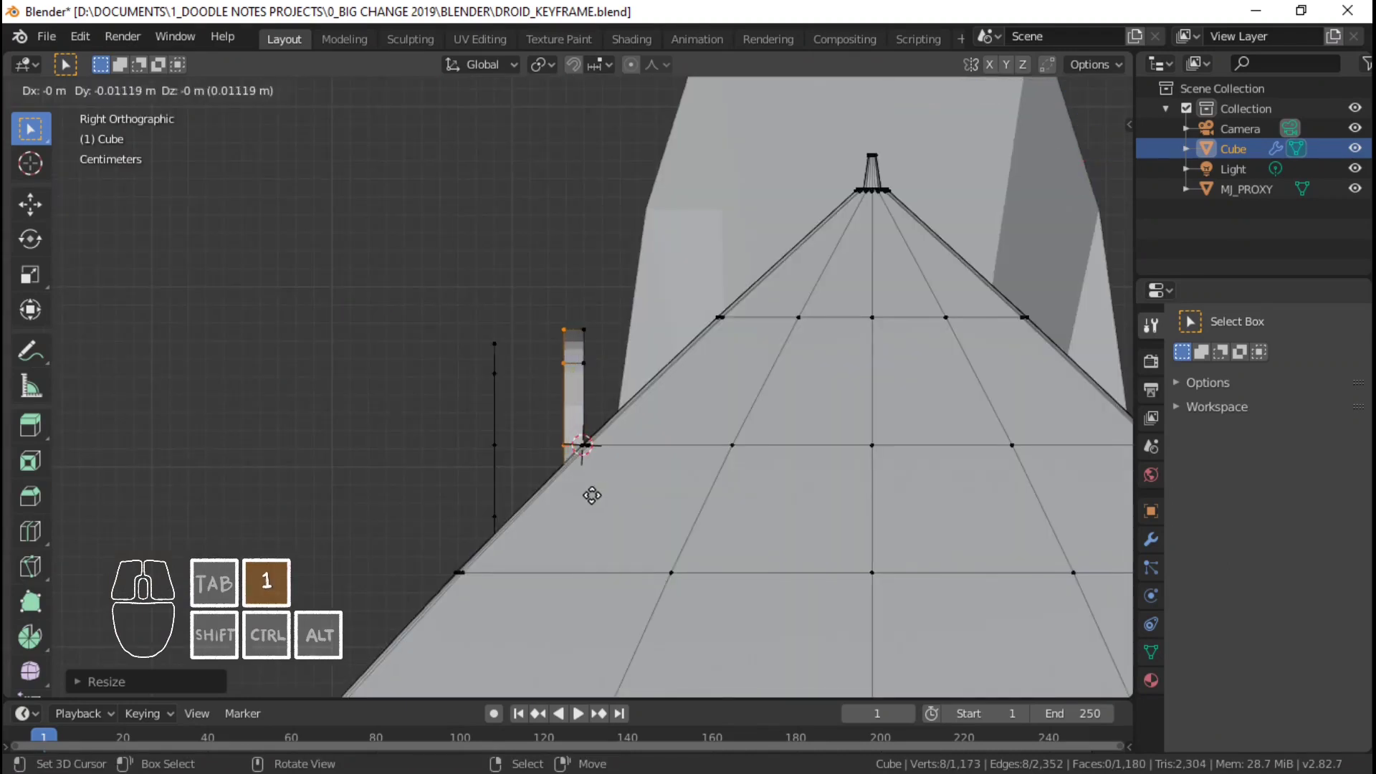
key("y")
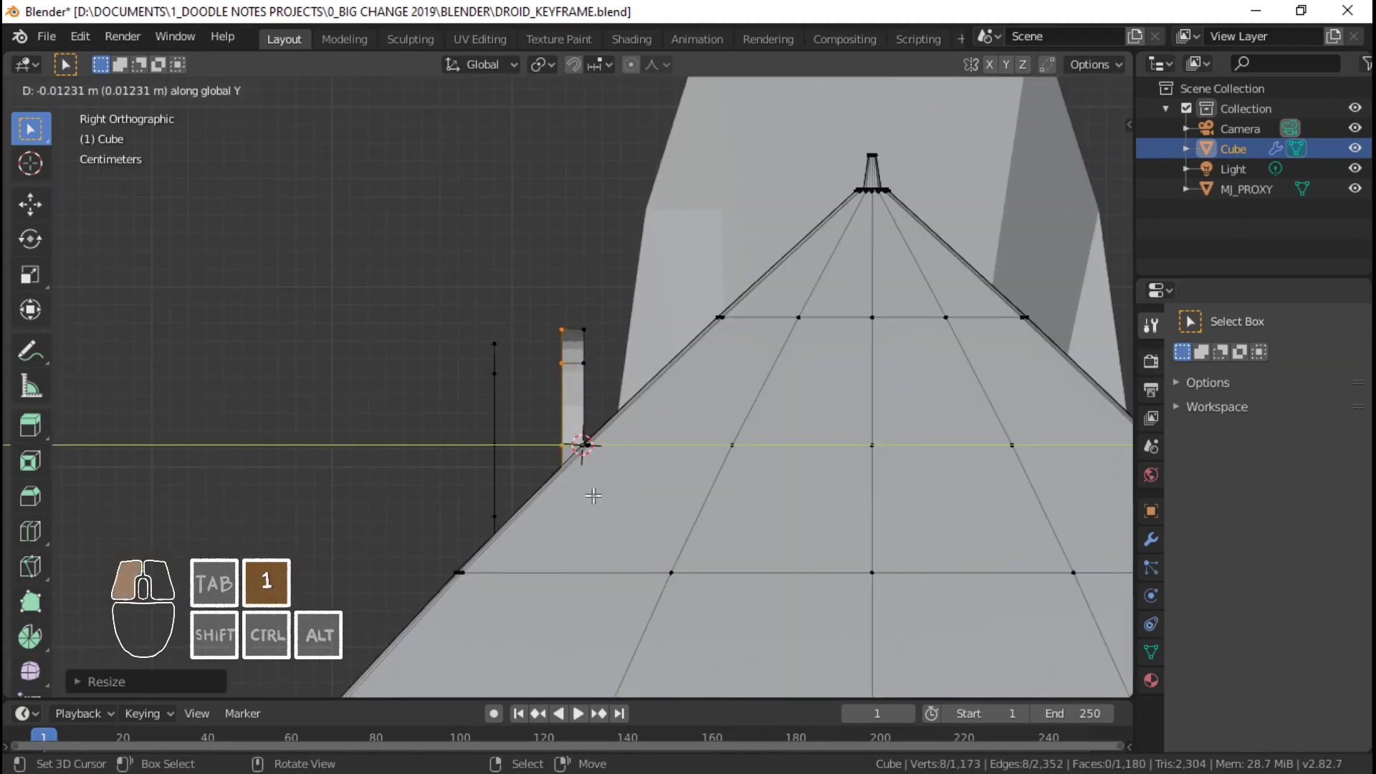
left_click(593, 495)
middle_click_drag(593, 495, 645, 387)
- Turn on X-ray and select the five vertices along the hole's lower edge and two sides
scroll(631, 344, "down", 2)
left_click(422, 501)
middle_click_drag(422, 502, 550, 540)
key("KP_3")
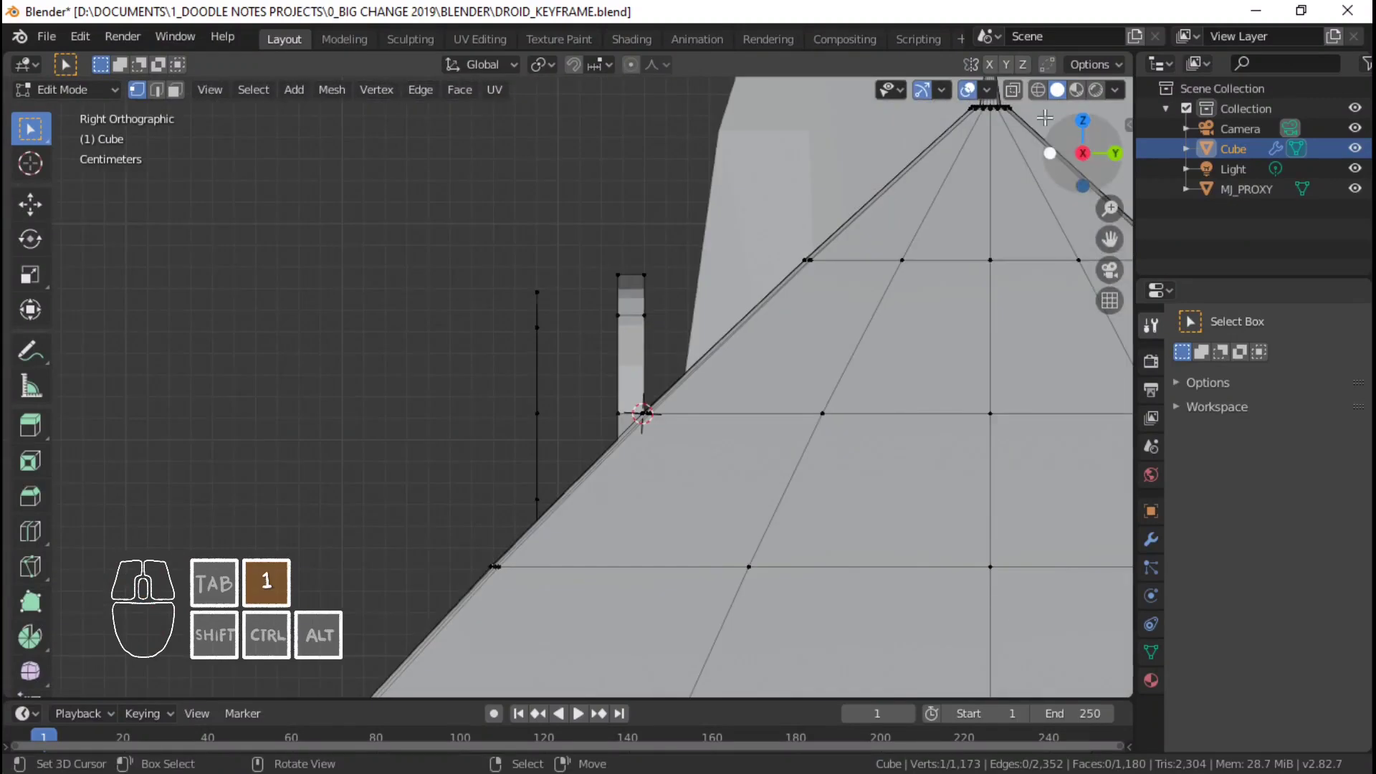
left_click(1011, 93)
middle_click_drag(494, 502, 597, 493, "shift")
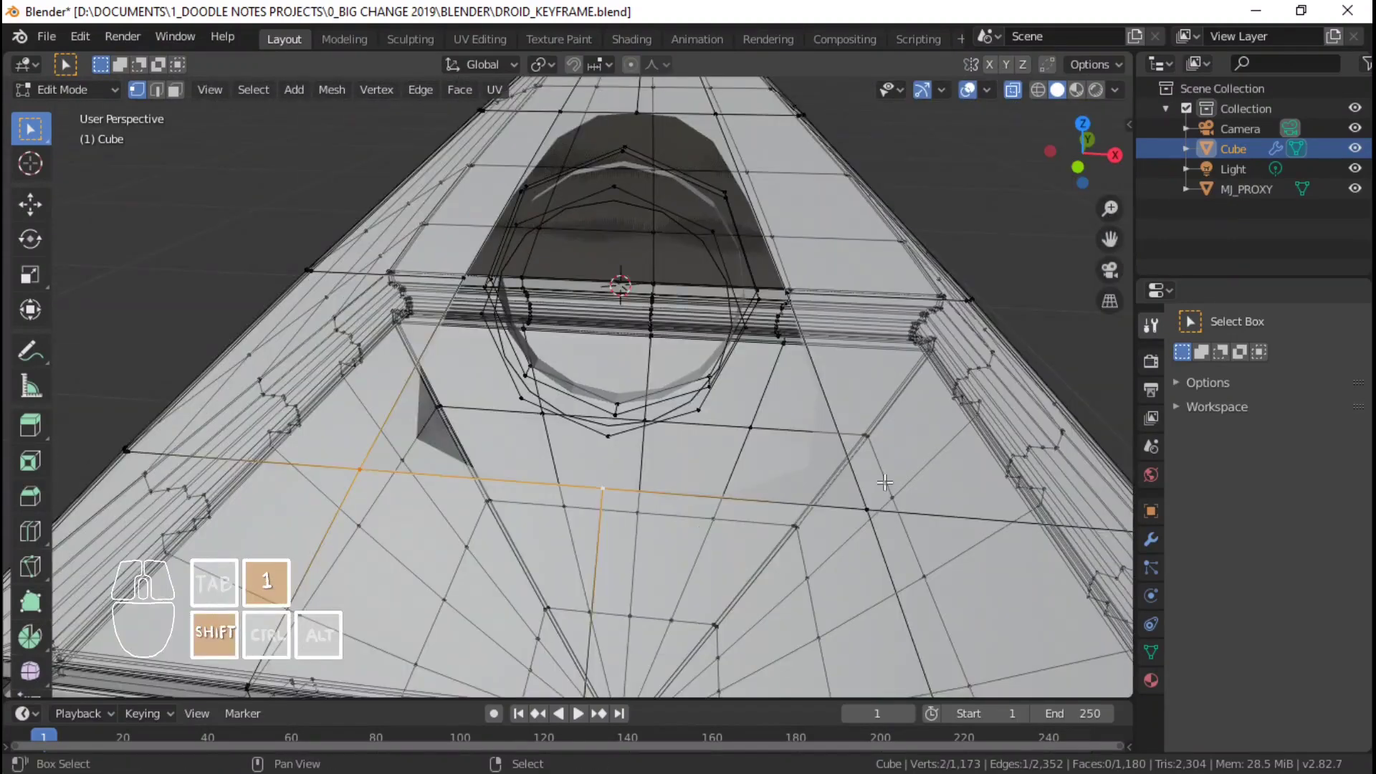
left_click(867, 507)
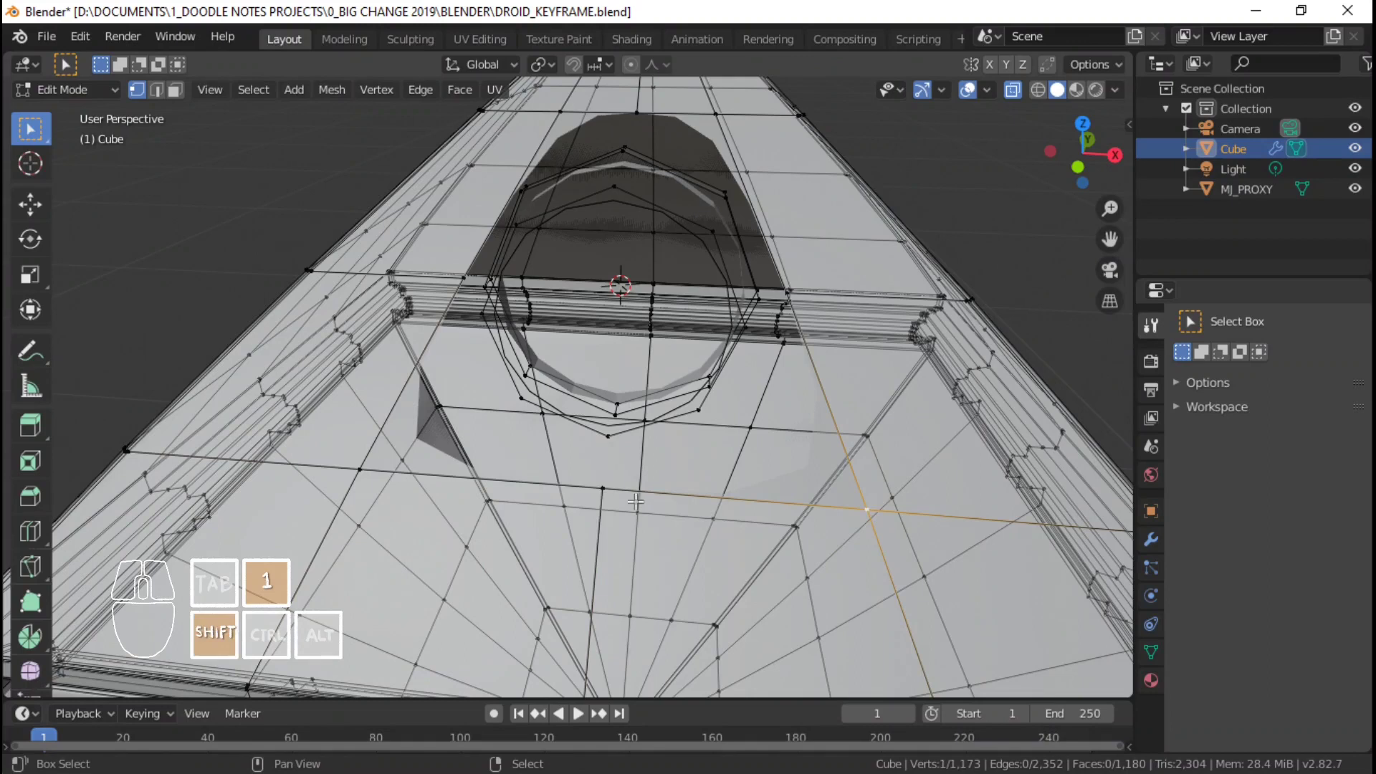
left_click(361, 469)
middle_click_drag(864, 506, 488, 393)
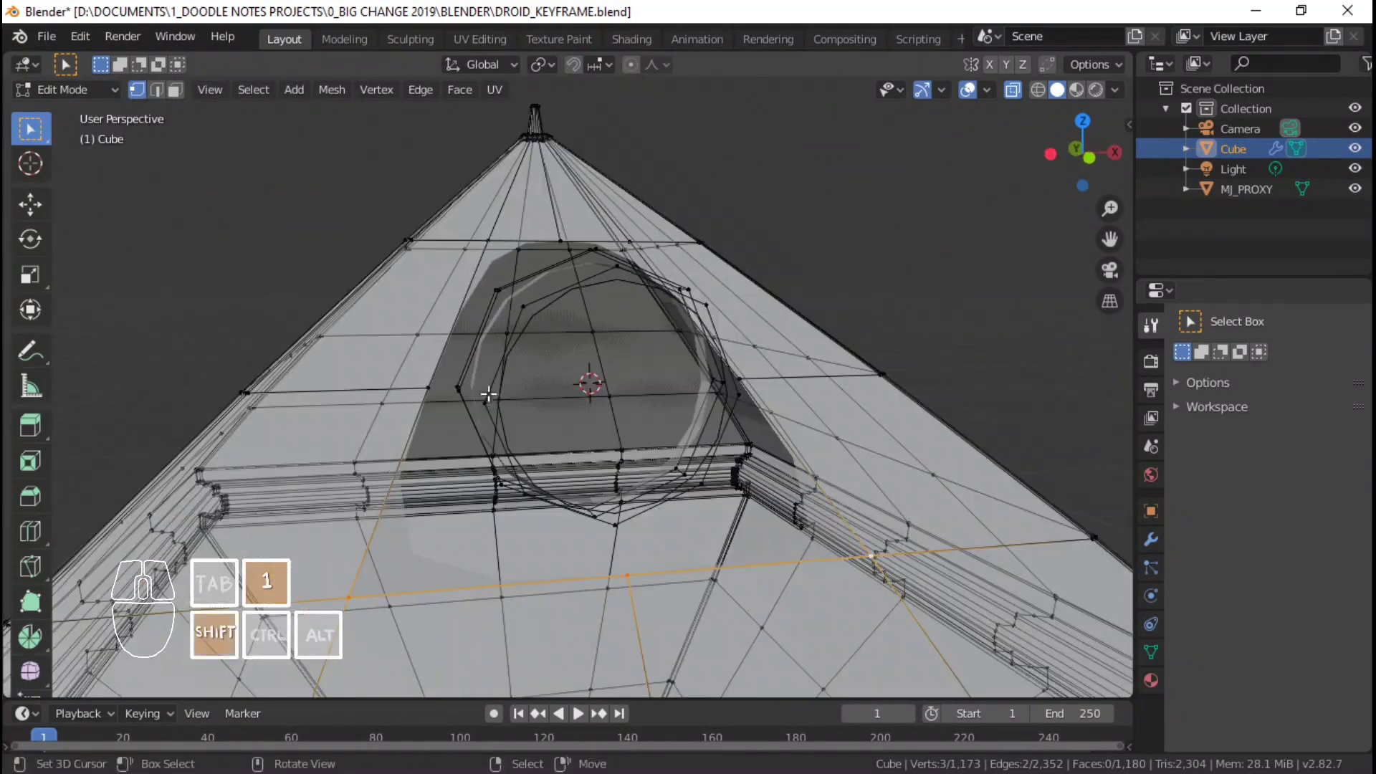
middle_click_drag(713, 386, 624, 401)
right_click(768, 390, "shift")
scroll(766, 397, "down", 1)
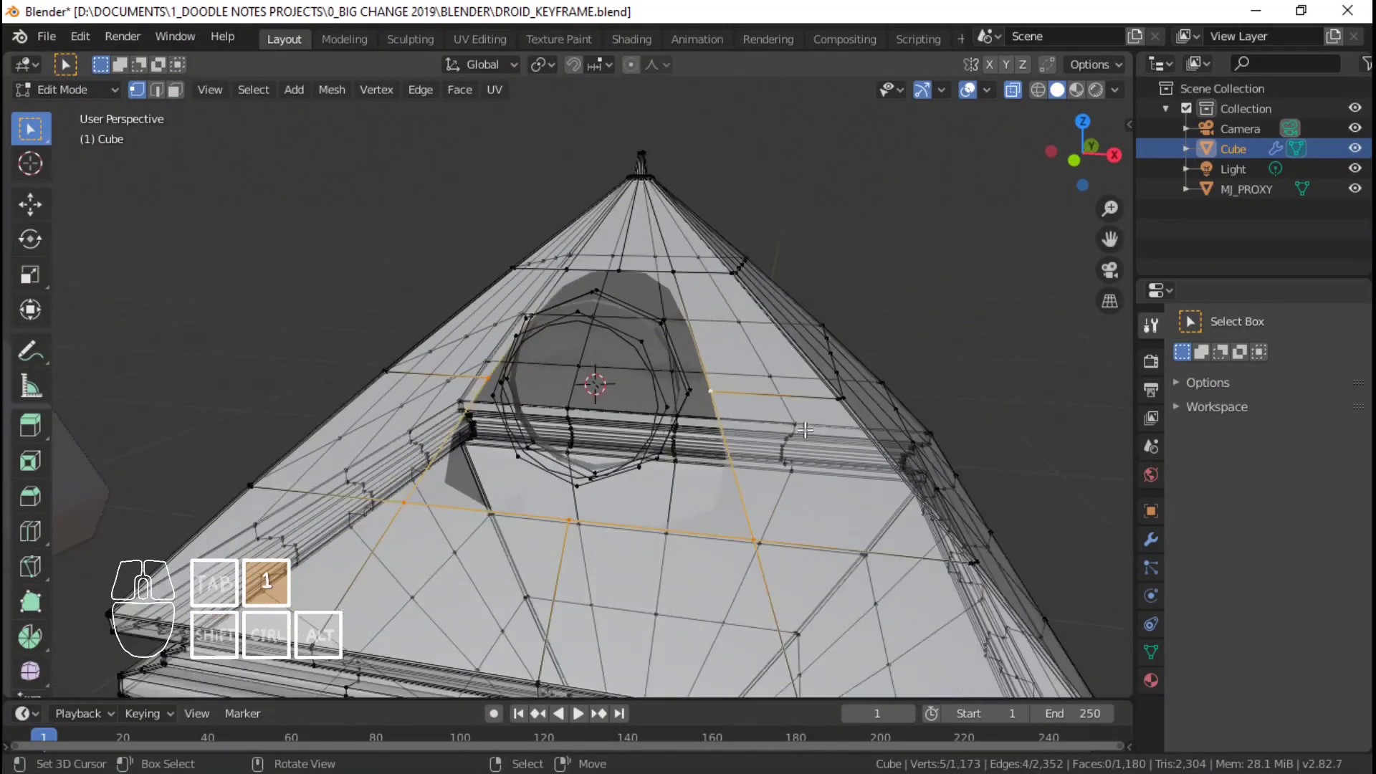
- Examine the rings against the selected hole edge from the side, without X-ray and in Wireframe shading
middle_click_drag(767, 401, 668, 457)
key("KP_3")
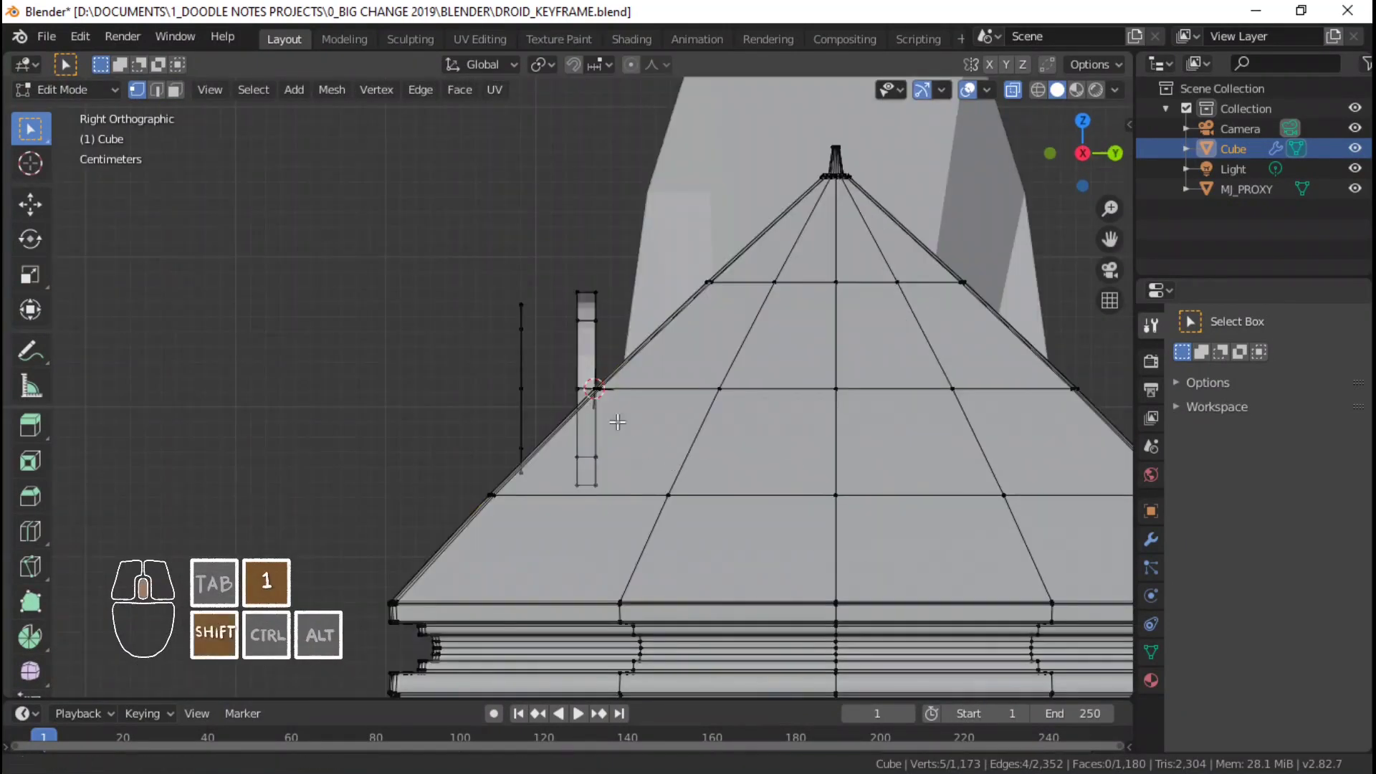
scroll(581, 465, "up", 2)
middle_click_drag(595, 477, 653, 509)
scroll(654, 510, "down", 2)
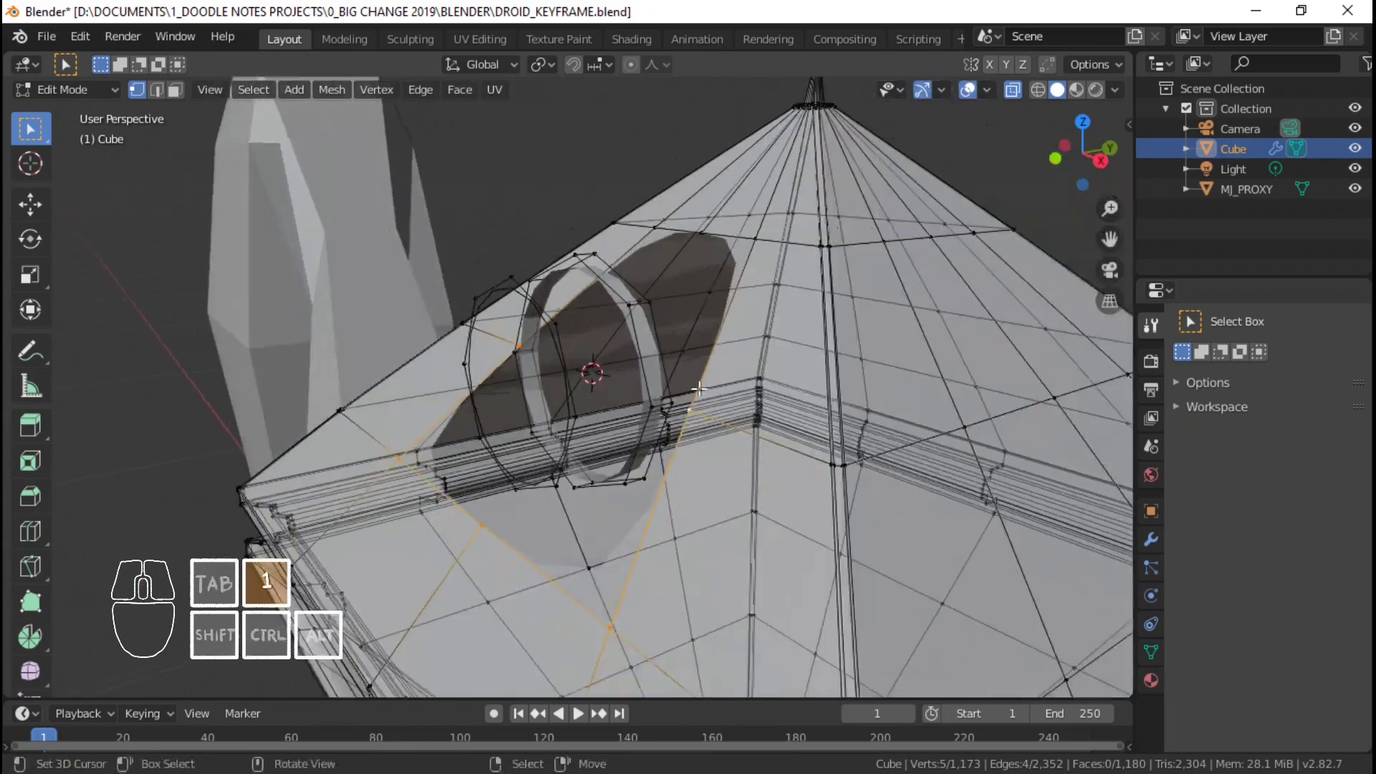
left_click(1013, 92)
middle_click_drag(532, 380, 618, 402)
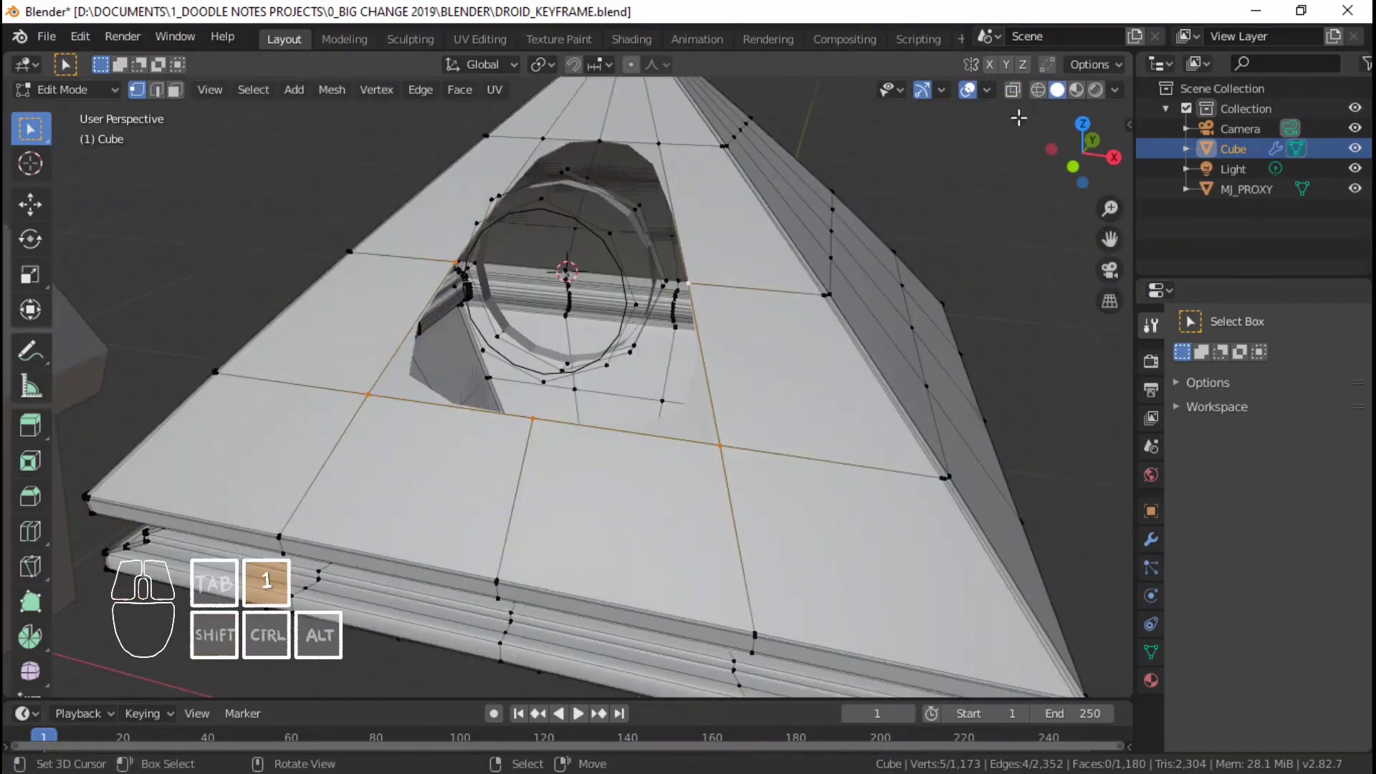
left_click(1037, 89)
middle_click_drag(706, 323, 720, 330)
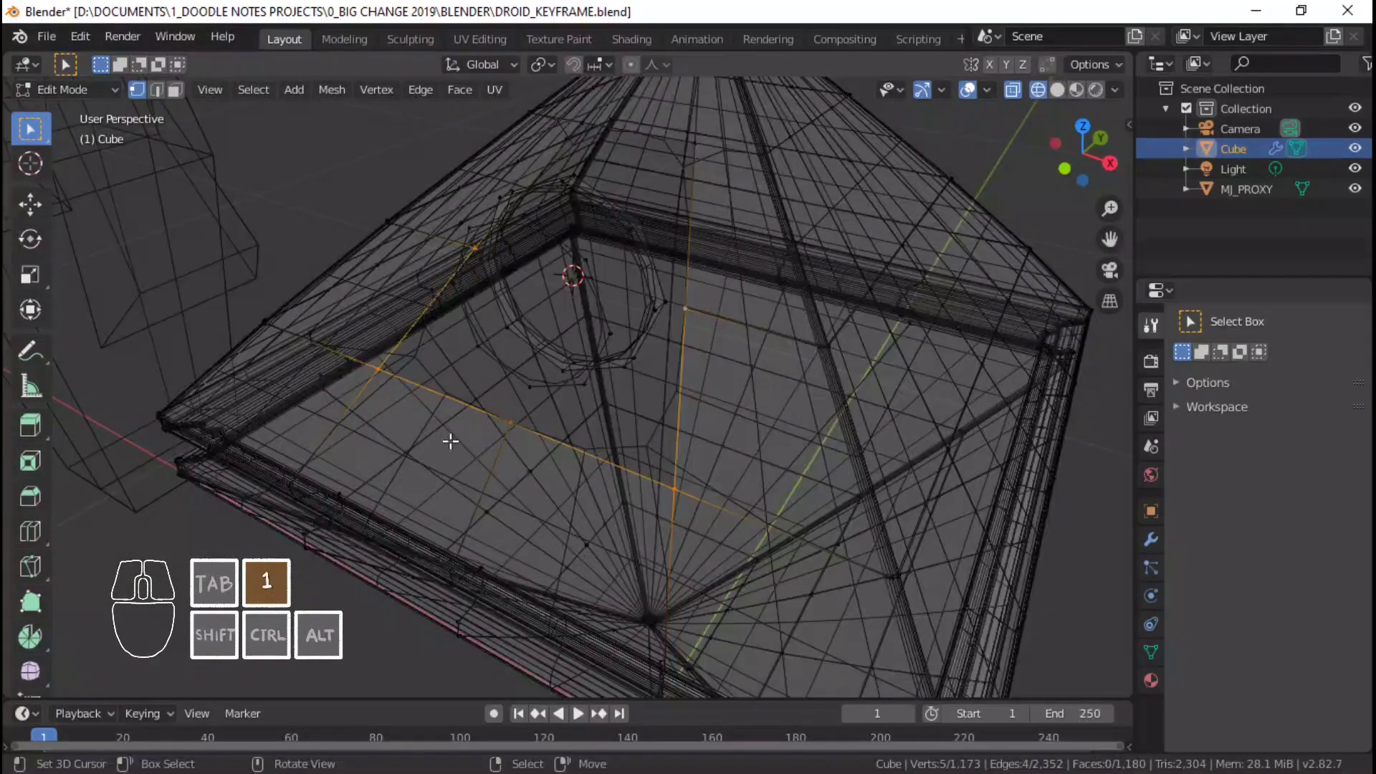
- Extrude the selected lower and side edges of the hole inward along the Y axis by about 0.126 m
left_click(1058, 90)
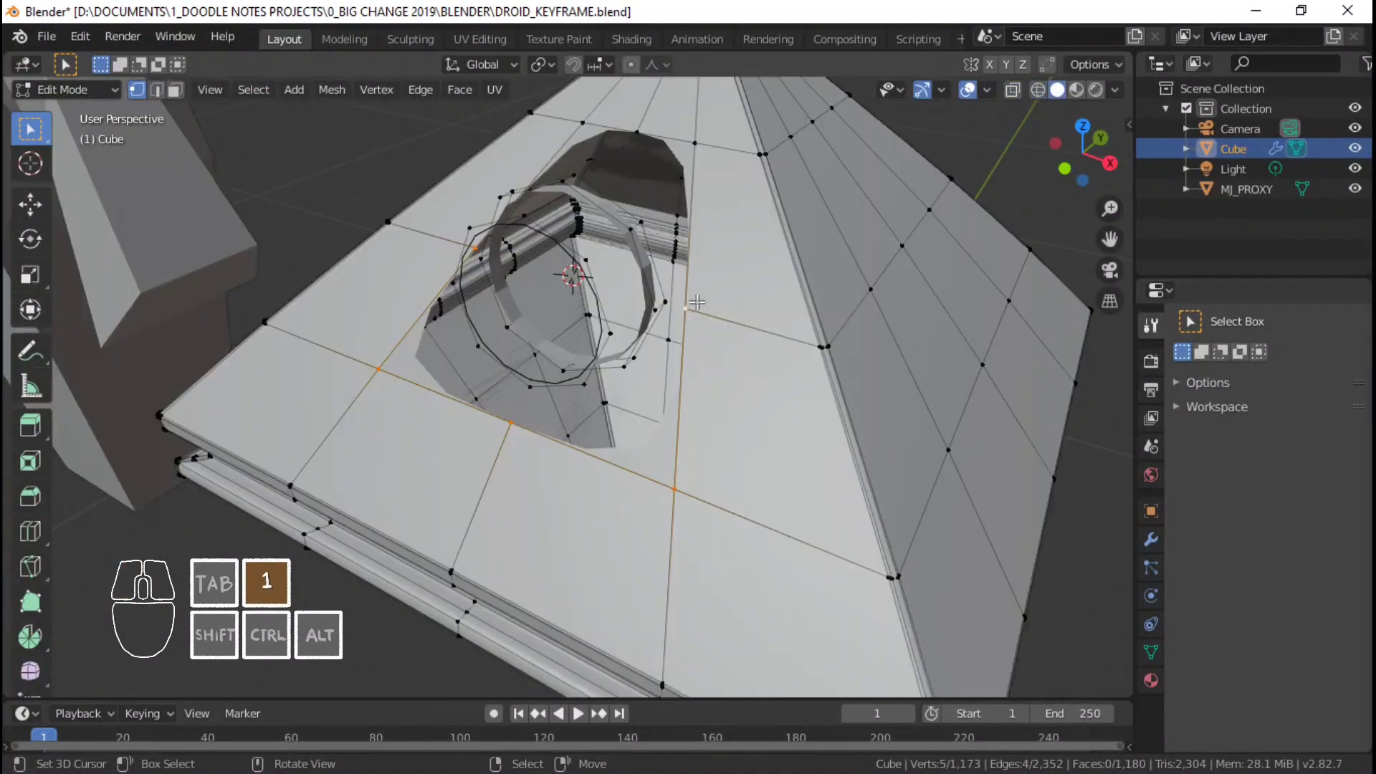
mouse_move(692, 301)
middle_mouse_down()
mouse_move(677, 312)
mouse_move(686, 303)
middle_mouse_up()
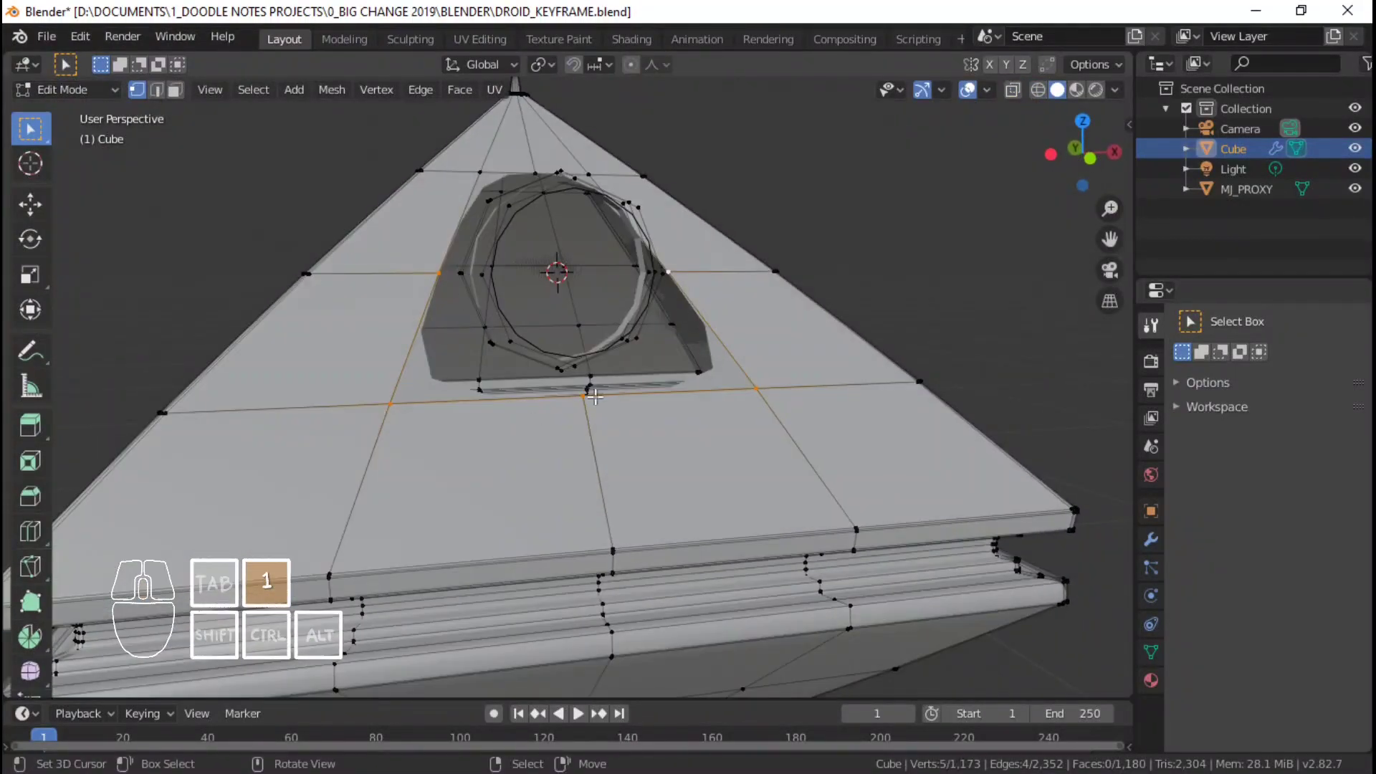
middle_click_drag(863, 134, 814, 207)
left_click(1016, 87)
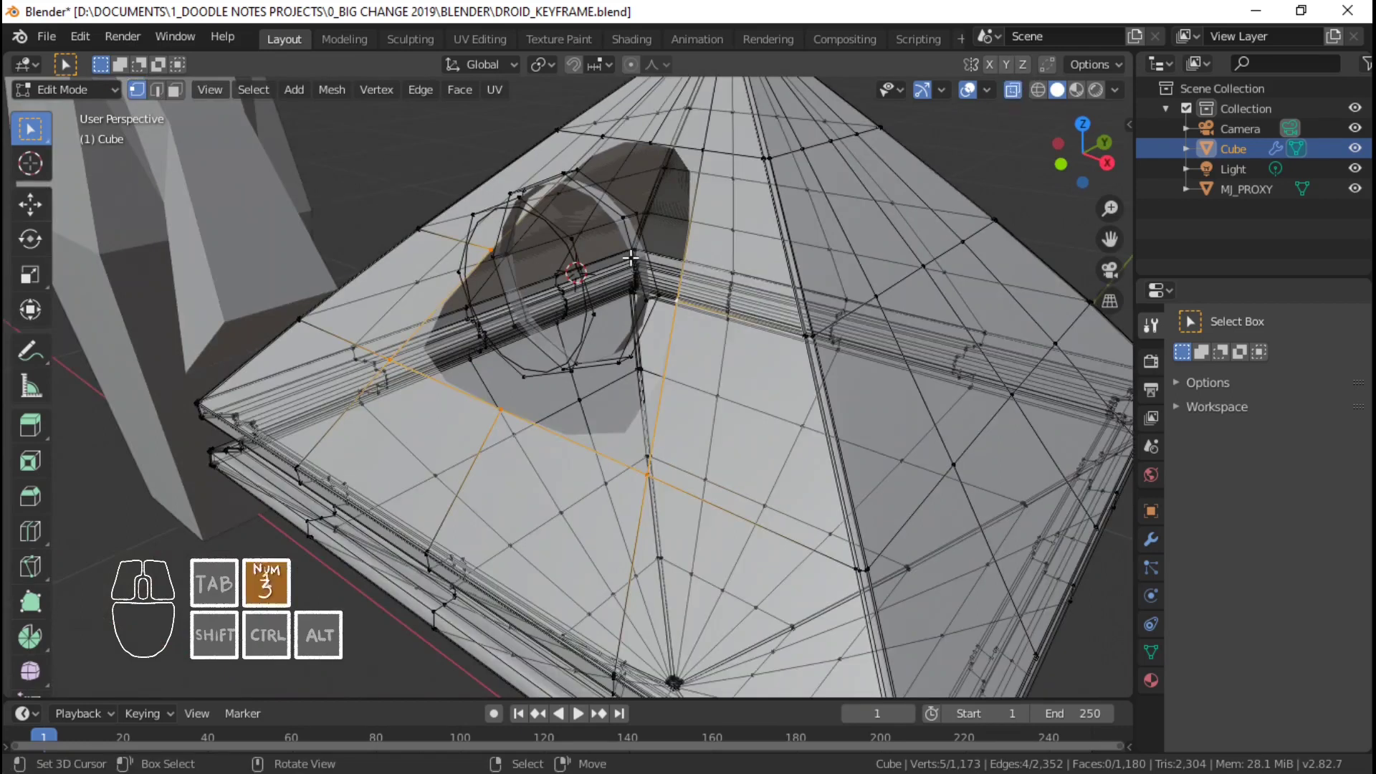
key("KP_3")
middle_click_drag(620, 347, 597, 347, "shift")
scroll(597, 348, "up", 2)
key("e")
key("y")
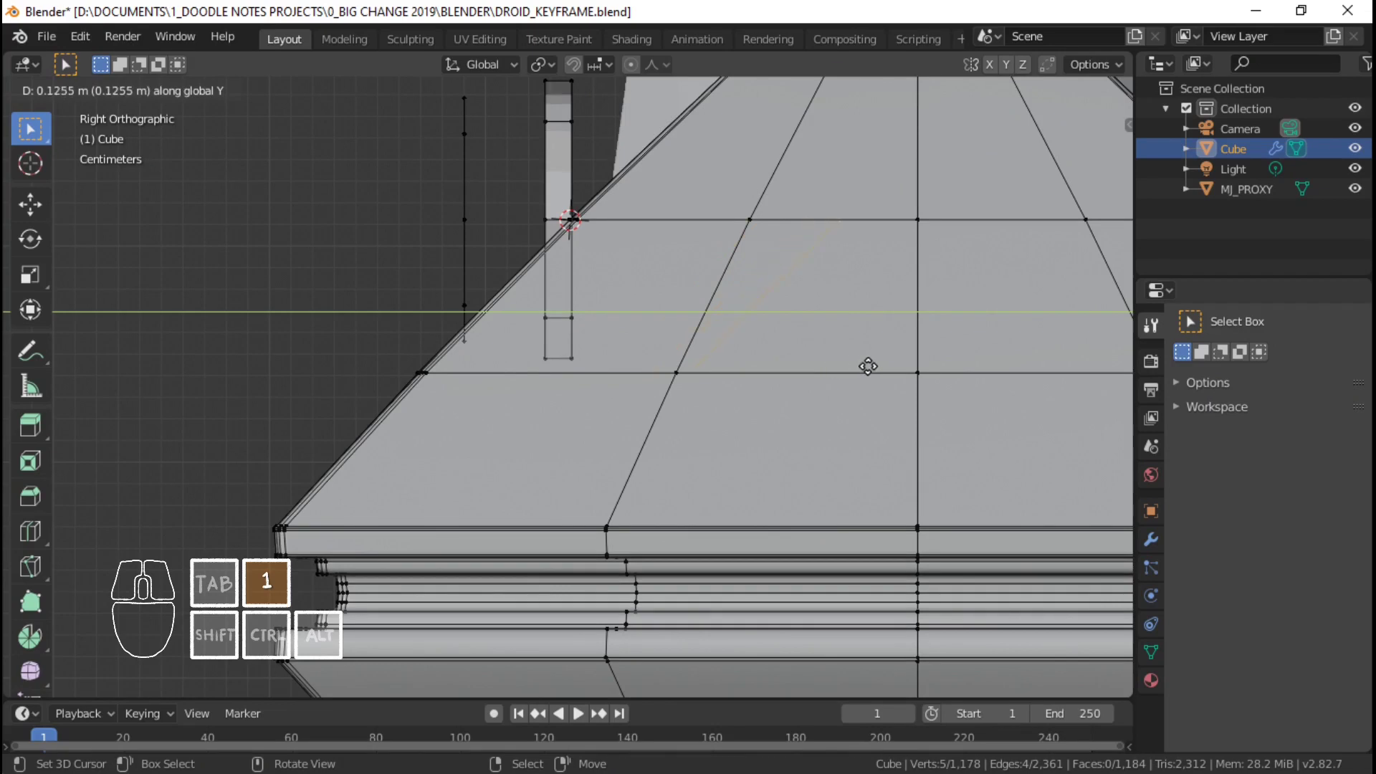
left_click(867, 366)
- Snap the 3D cursor to the hole's top-centre vertex and set the pivot point to 3D Cursor
middle_click_drag(767, 254, 686, 395, "shift")
middle_click_drag(579, 297, 631, 330)
right_click(601, 253)
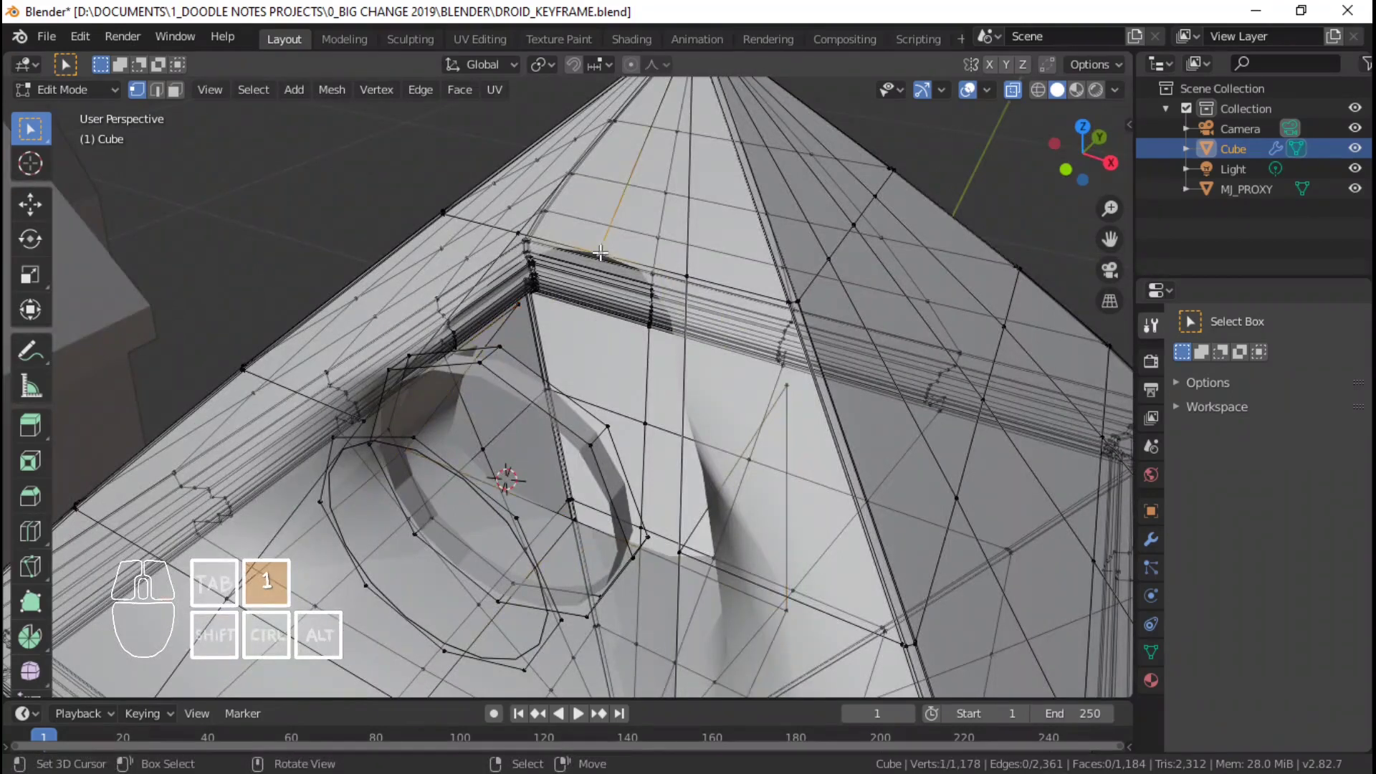
middle_click_drag(600, 253, 793, 268)
key("shift+s")
left_click(802, 359)
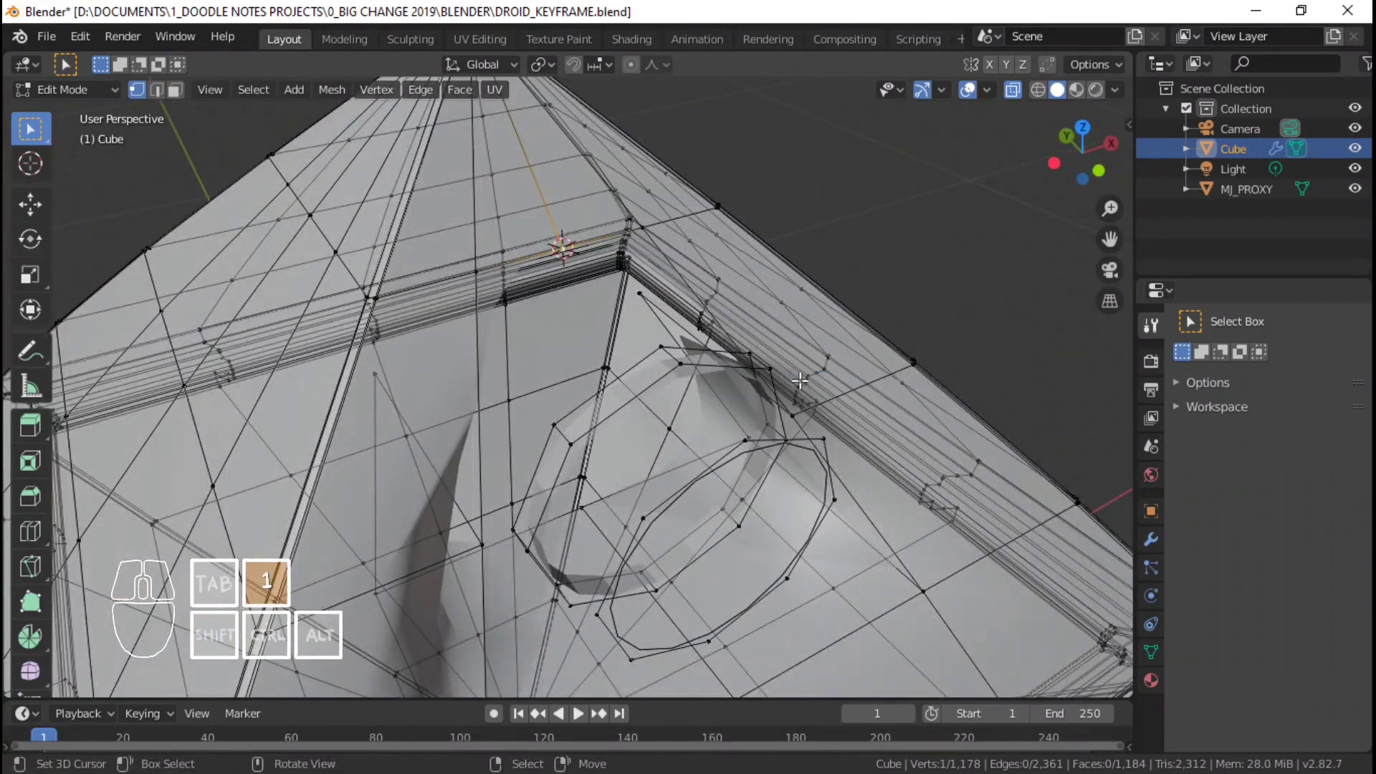
middle_click_drag(800, 372, 566, 377)
key("period")
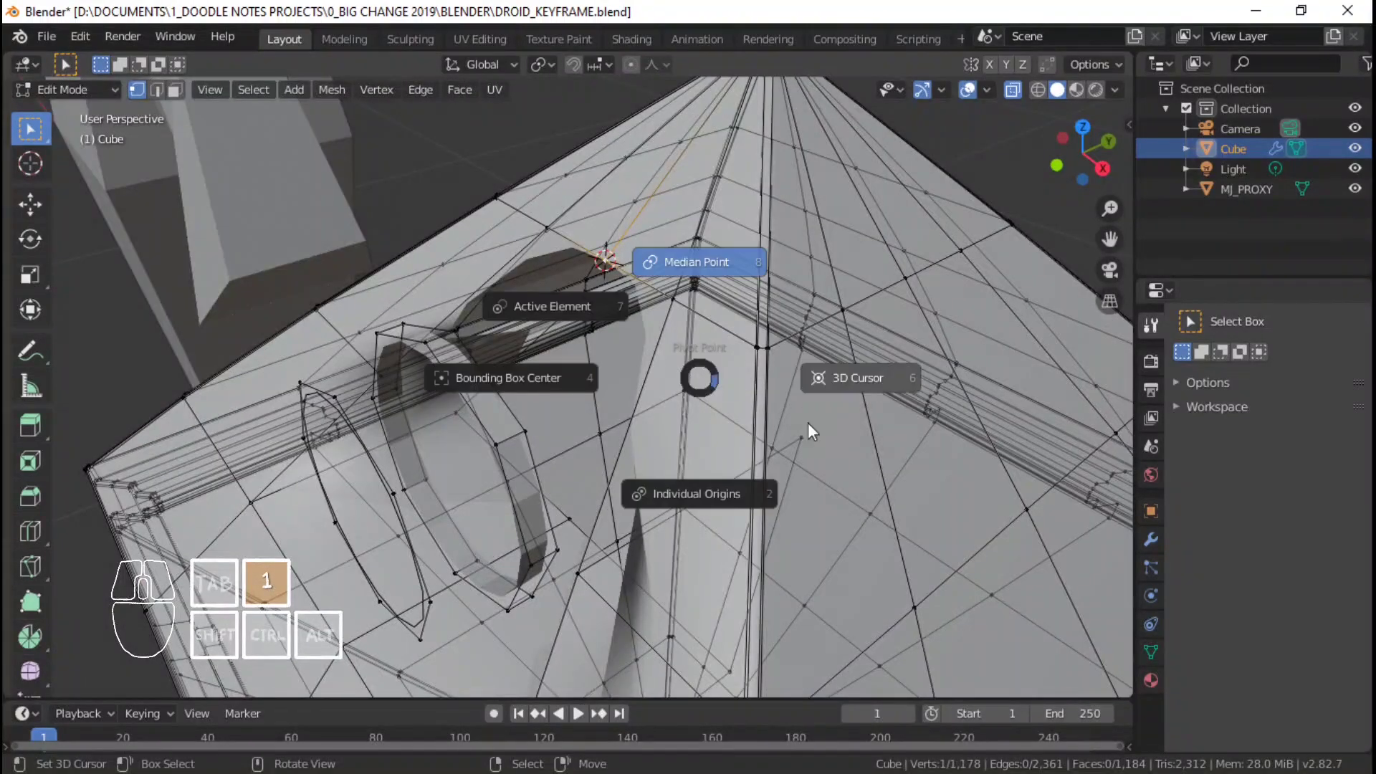
left_click(871, 391)
- Select the five inner vertices of the extruded edge and flatten them with Y scale 0 at the 3D cursor
middle_click_drag(699, 533, 604, 204)
left_click(549, 389, "alt")
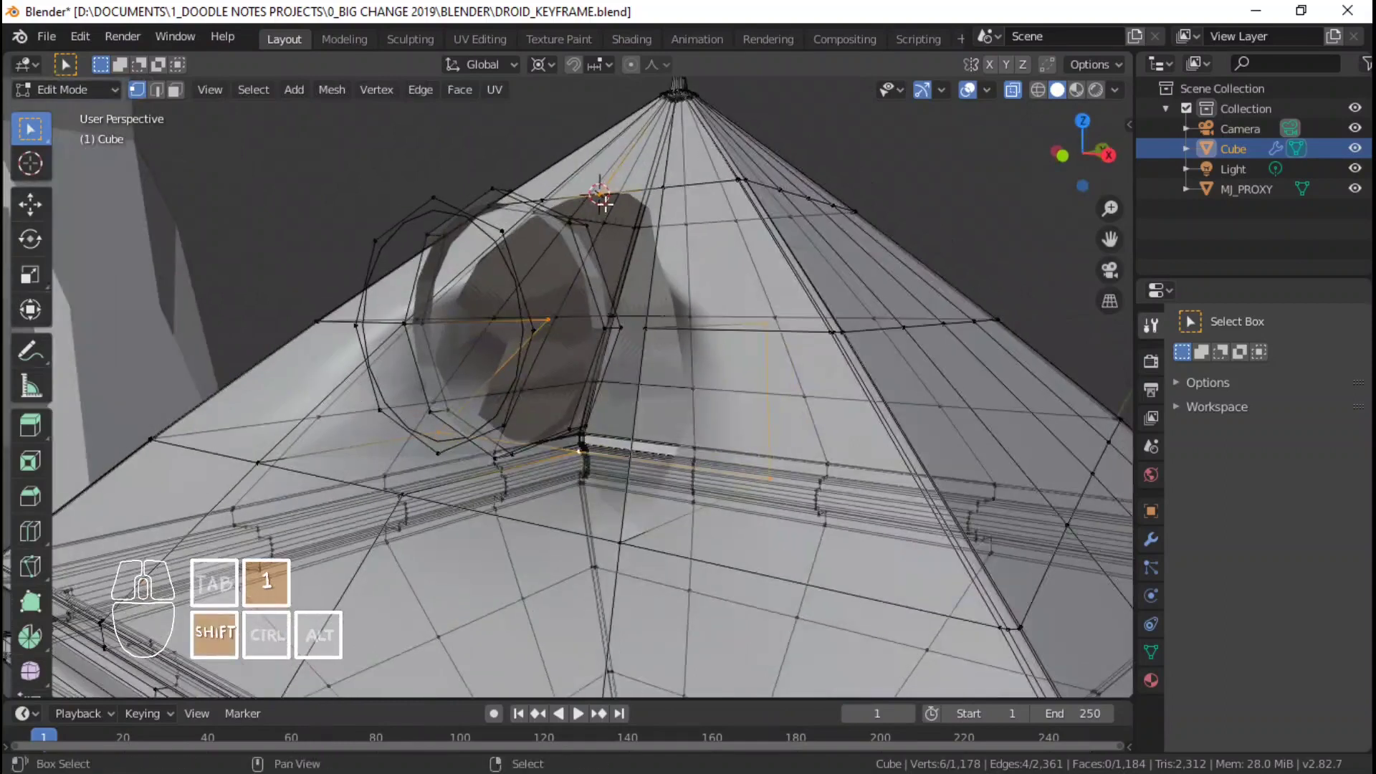
left_click(599, 193, "shift")
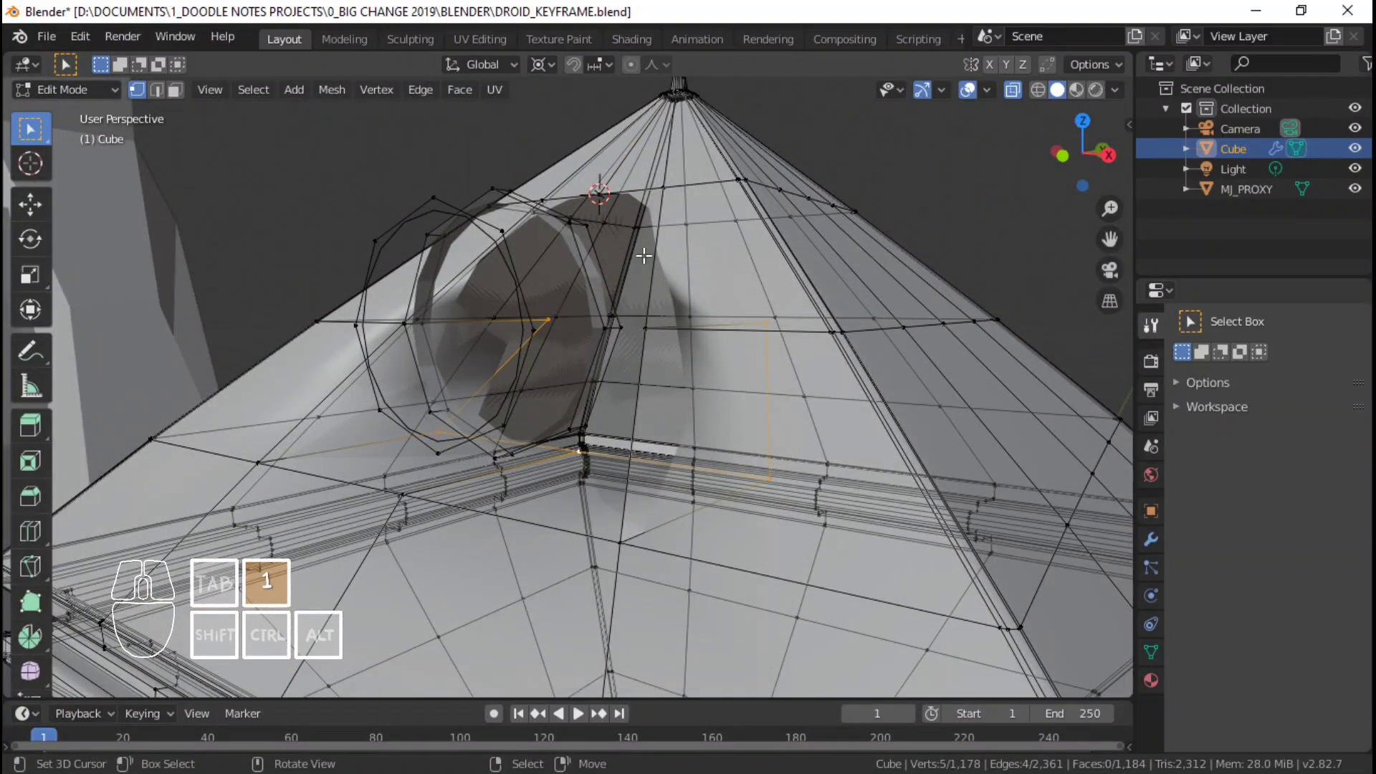
key("KP_3")
scroll(686, 319, "up", 2)
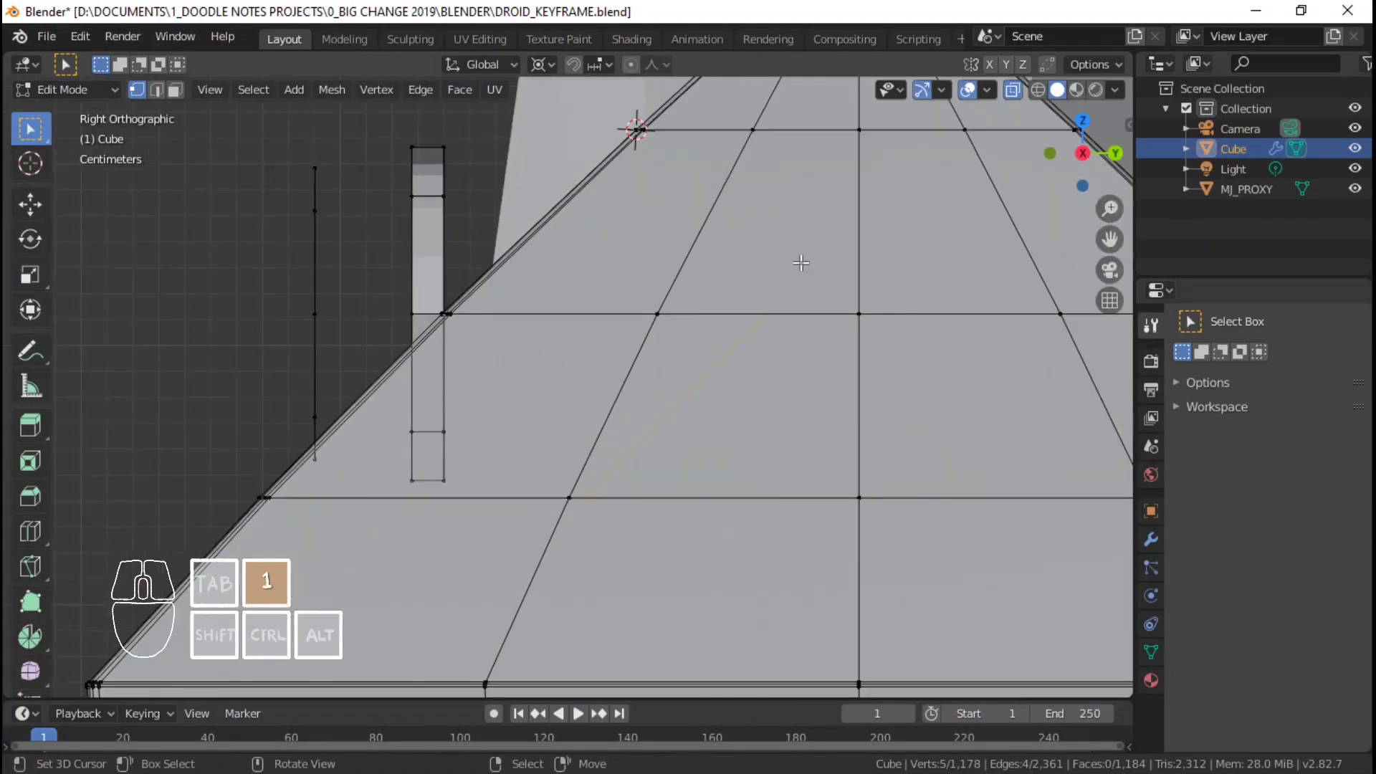
left_click(1037, 90)
middle_click_drag(829, 286, 735, 342, "shift")
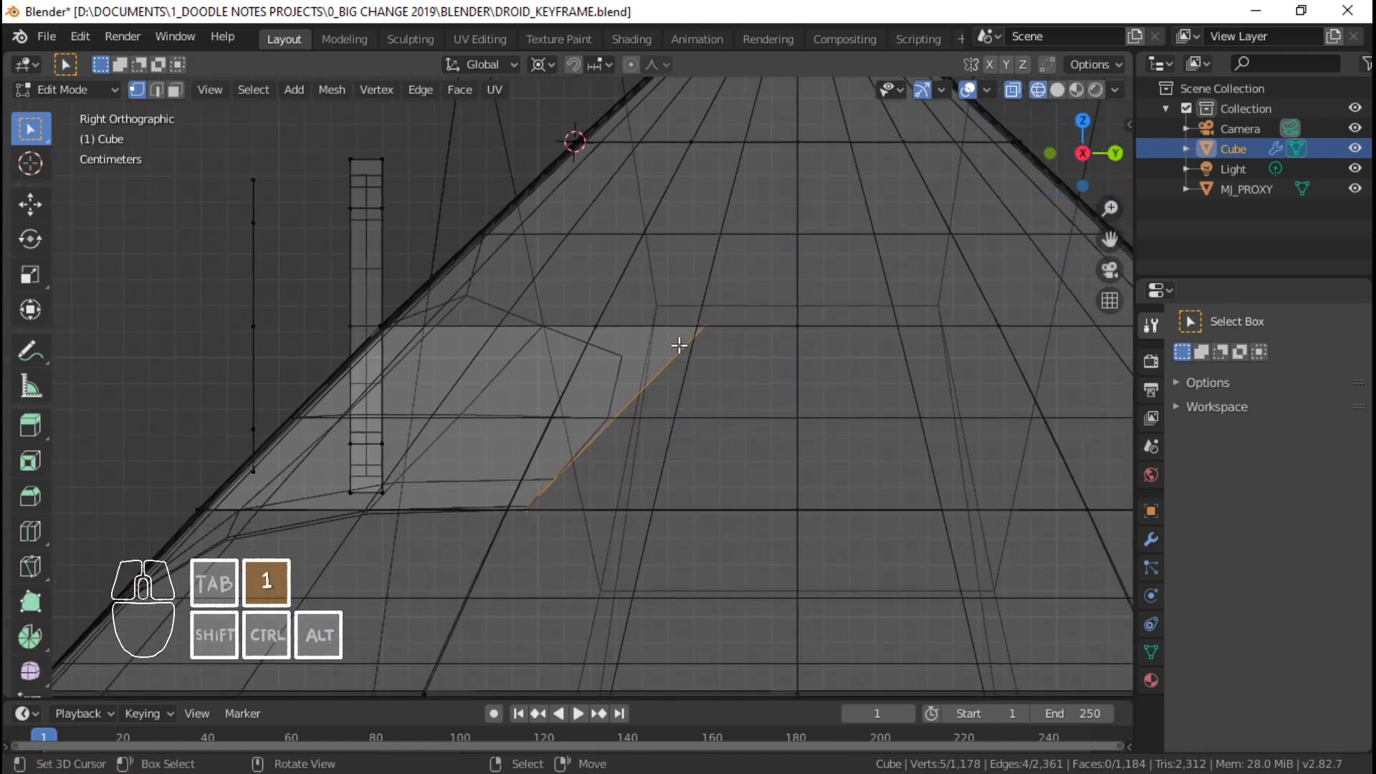
key("s")
type("y")
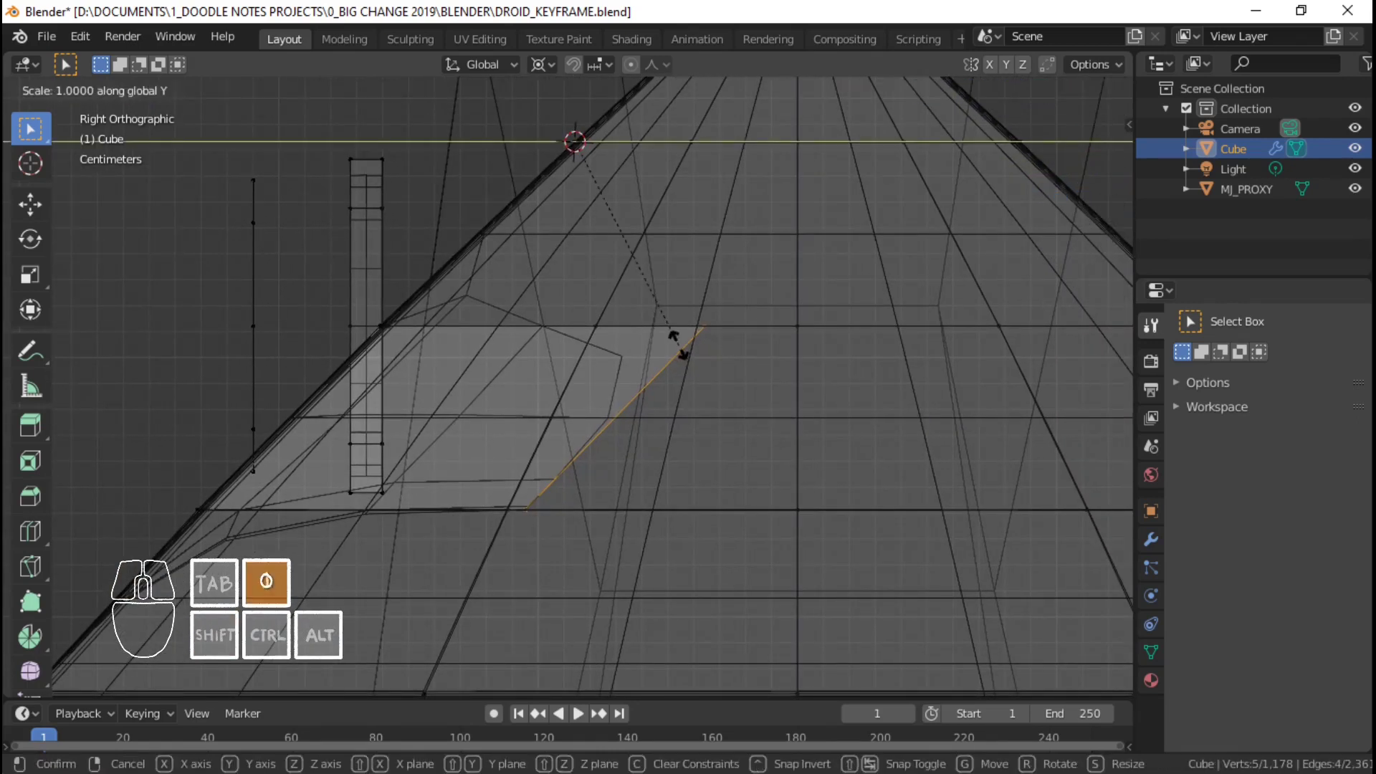
type("0")
key("Return")
key("1")
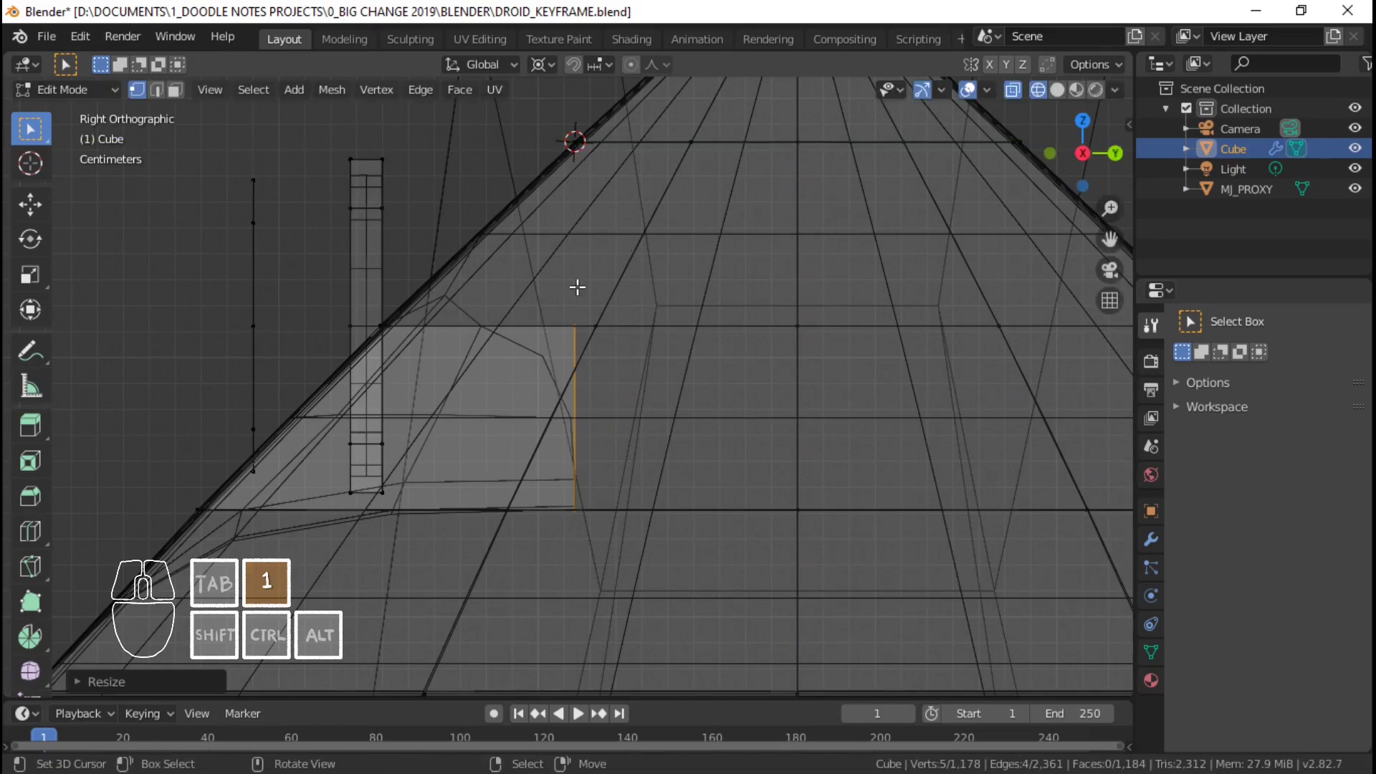
mouse_move(499, 367)
middle_mouse_down()
mouse_move(623, 445)
mouse_move(485, 371)
middle_mouse_up()
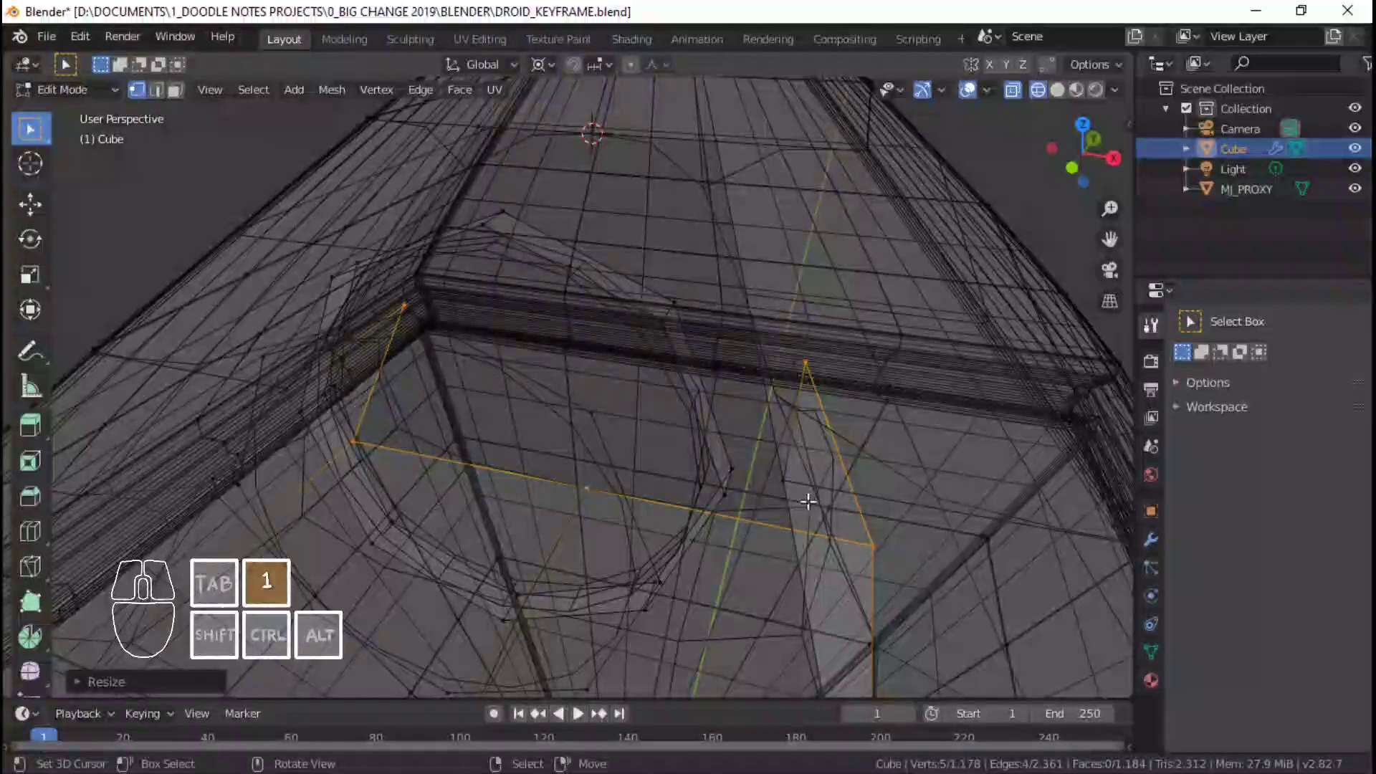
middle_click_drag(599, 421, 587, 496)
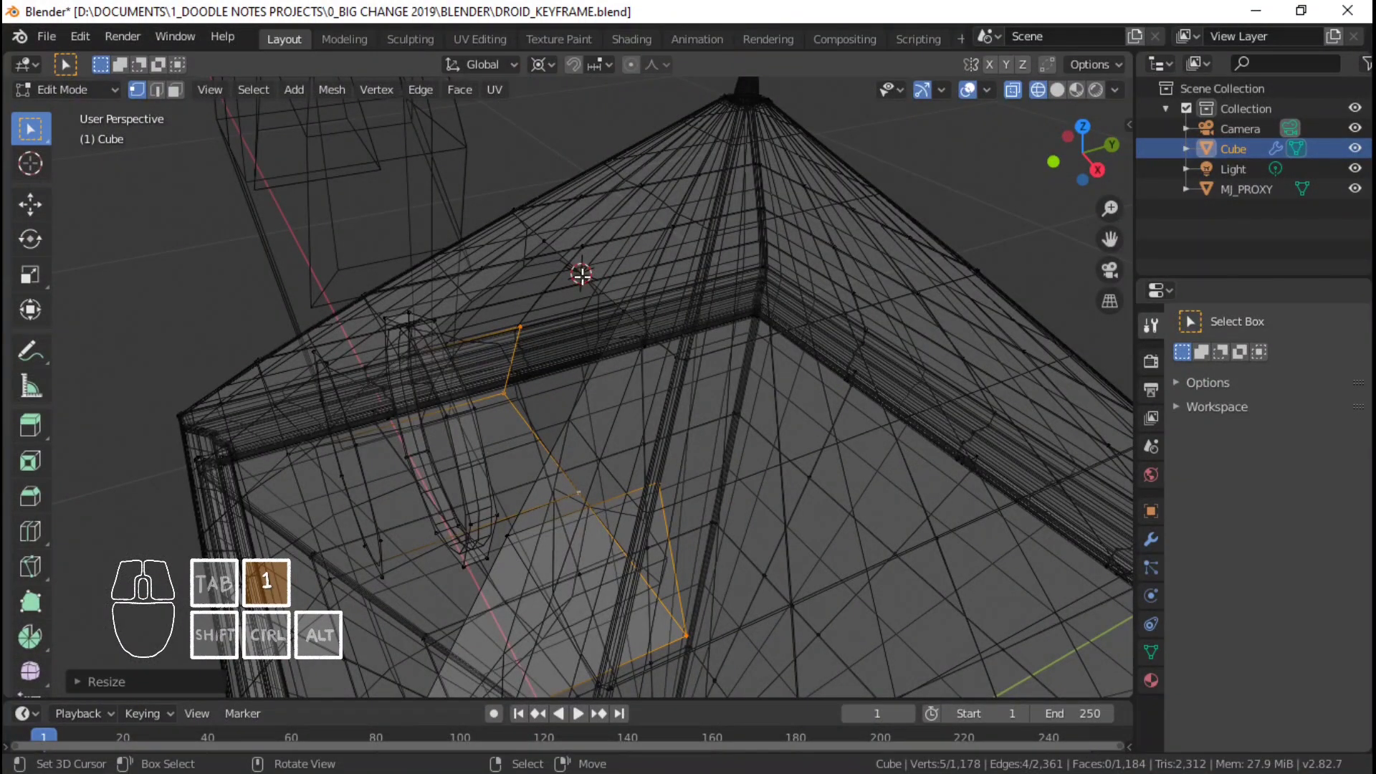
- Delete the linked vertices of the short extruded ring in the hole, viewed in Solid shading
middle_click_drag(508, 282, 556, 285)
right_click(531, 249)
right_click(506, 326, "shift")
middle_click_drag(498, 332, 504, 345)
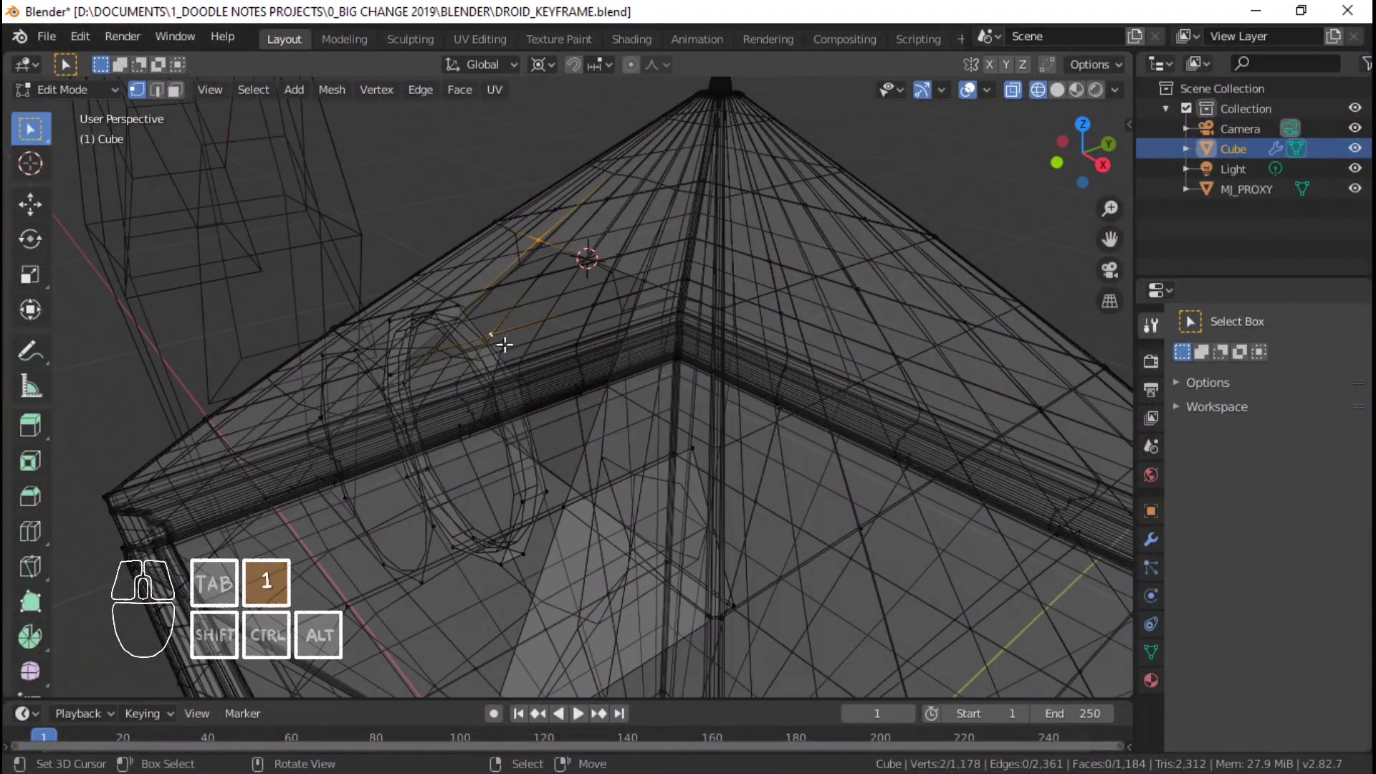
right_click(538, 246, "shift")
middle_click_drag(538, 246, 415, 409)
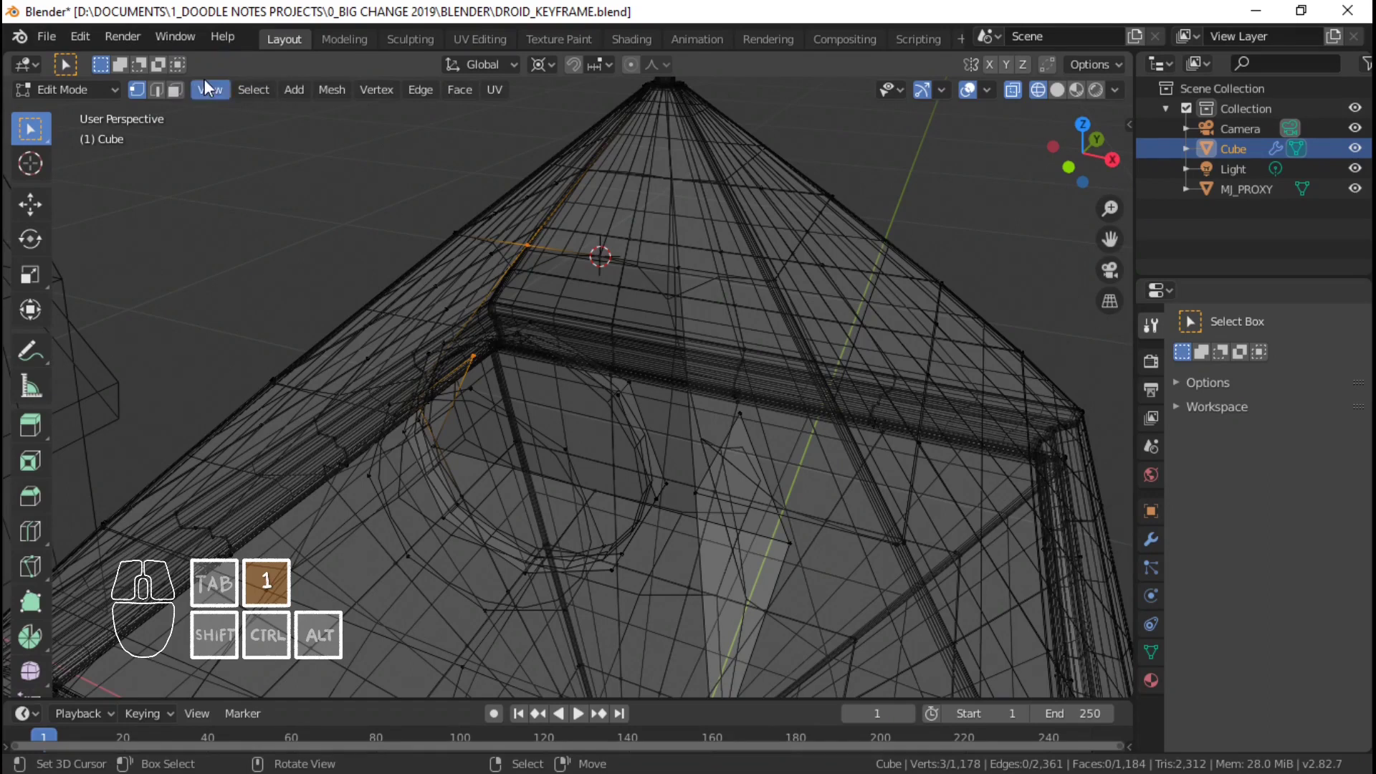
left_click(1060, 88)
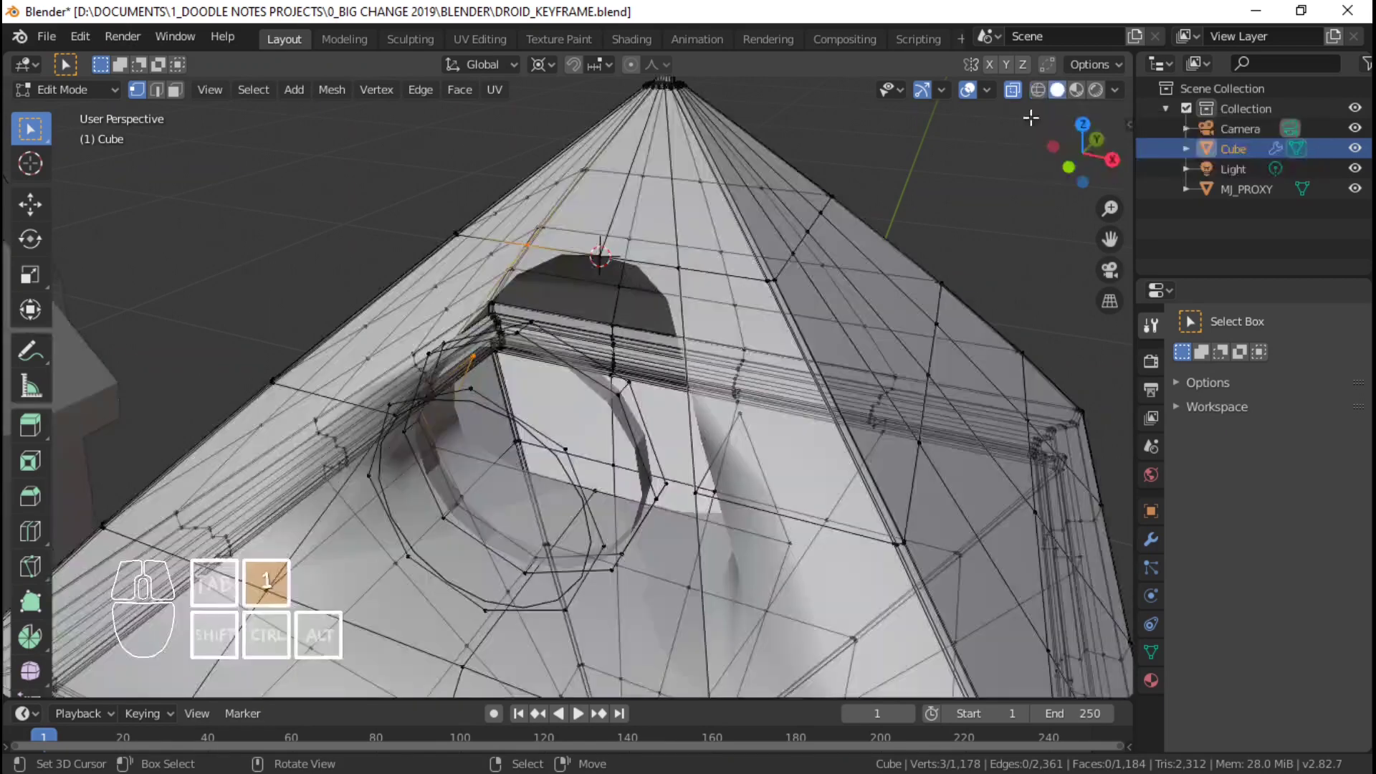
mouse_move(573, 301)
middle_mouse_down()
mouse_move(530, 314)
mouse_move(456, 271)
mouse_move(652, 363)
middle_mouse_up()
key("l")
key("x")
left_click(453, 270)
- Fill a triangular face on each side of the recess, between the hole's upper edge and the extruded side wall
right_click(441, 326)
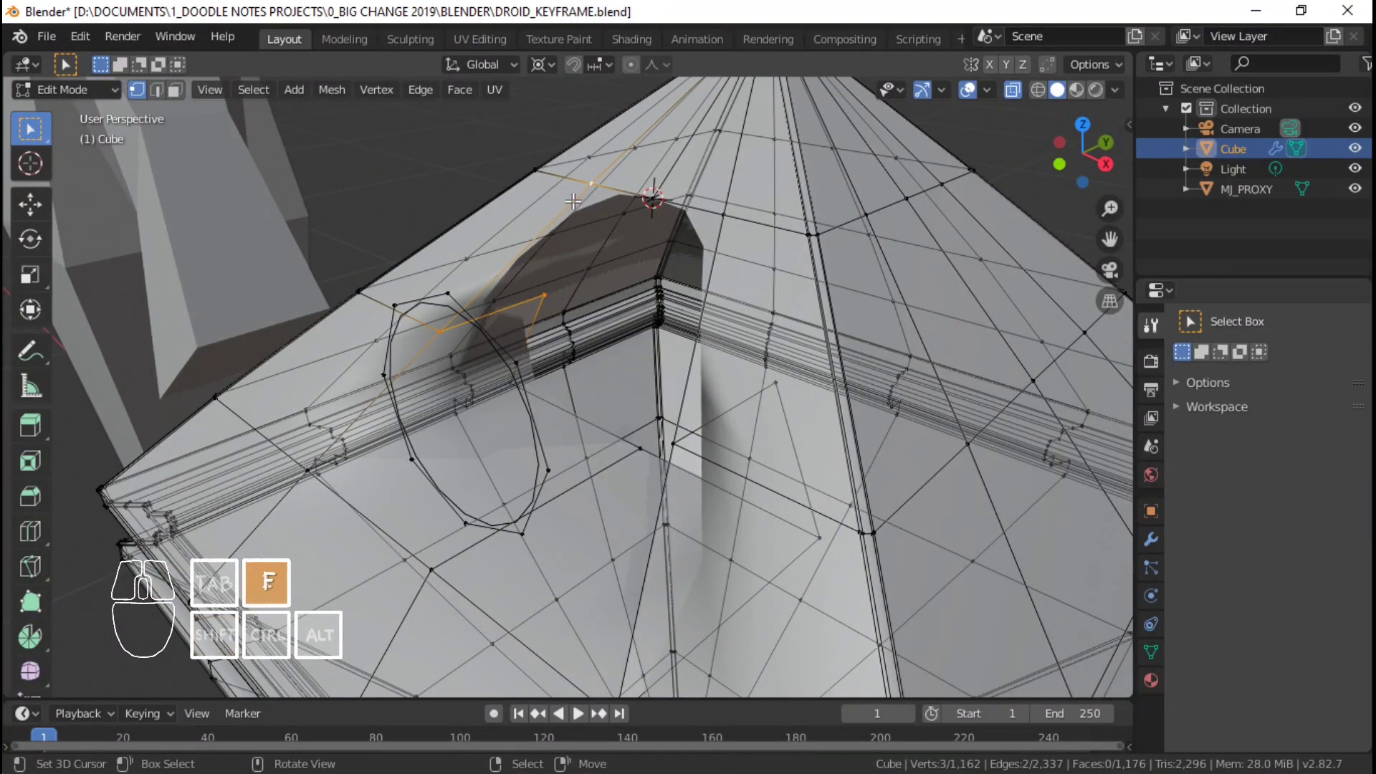
key("f")
key("1")
middle_click_drag(575, 337, 736, 347)
right_click(677, 324)
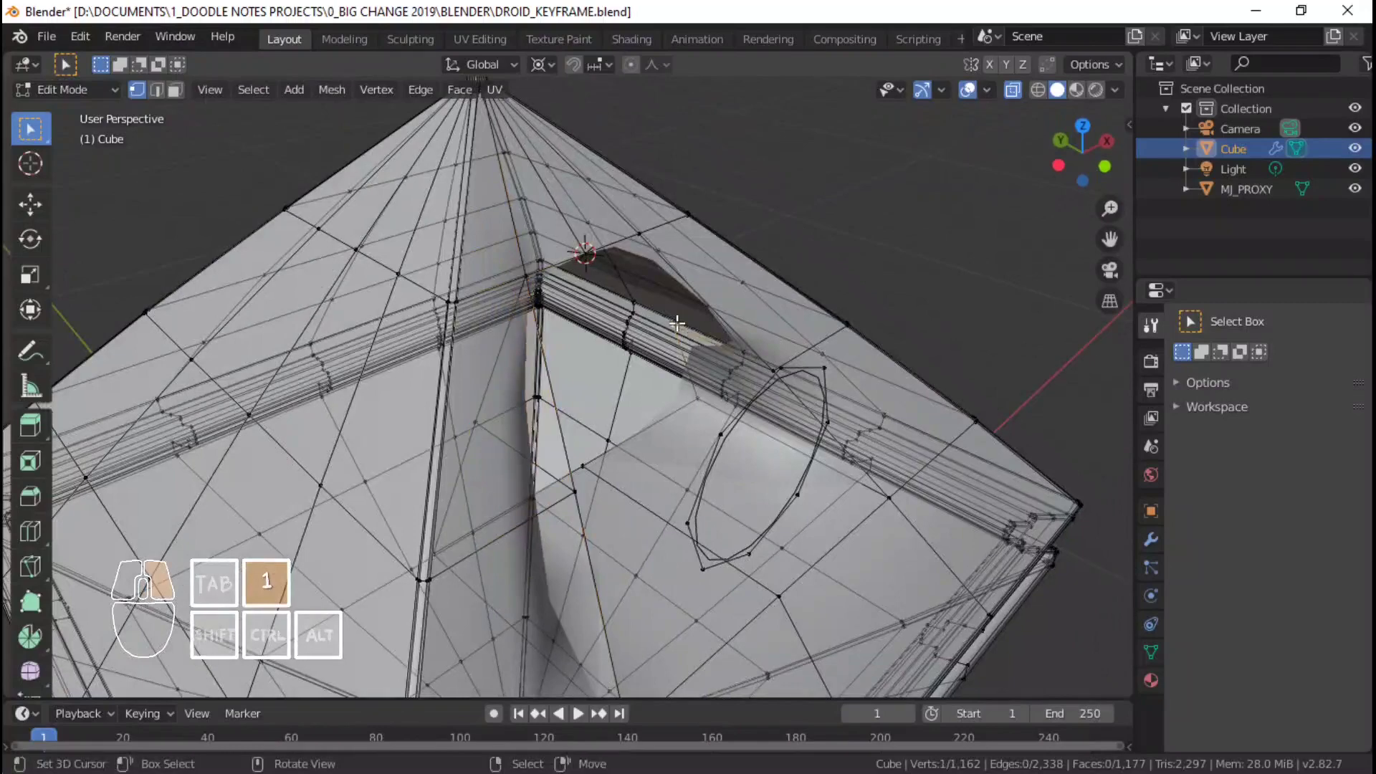
right_click(645, 249, "shift")
middle_click_drag(645, 240, 741, 233)
right_click(736, 343, "shift")
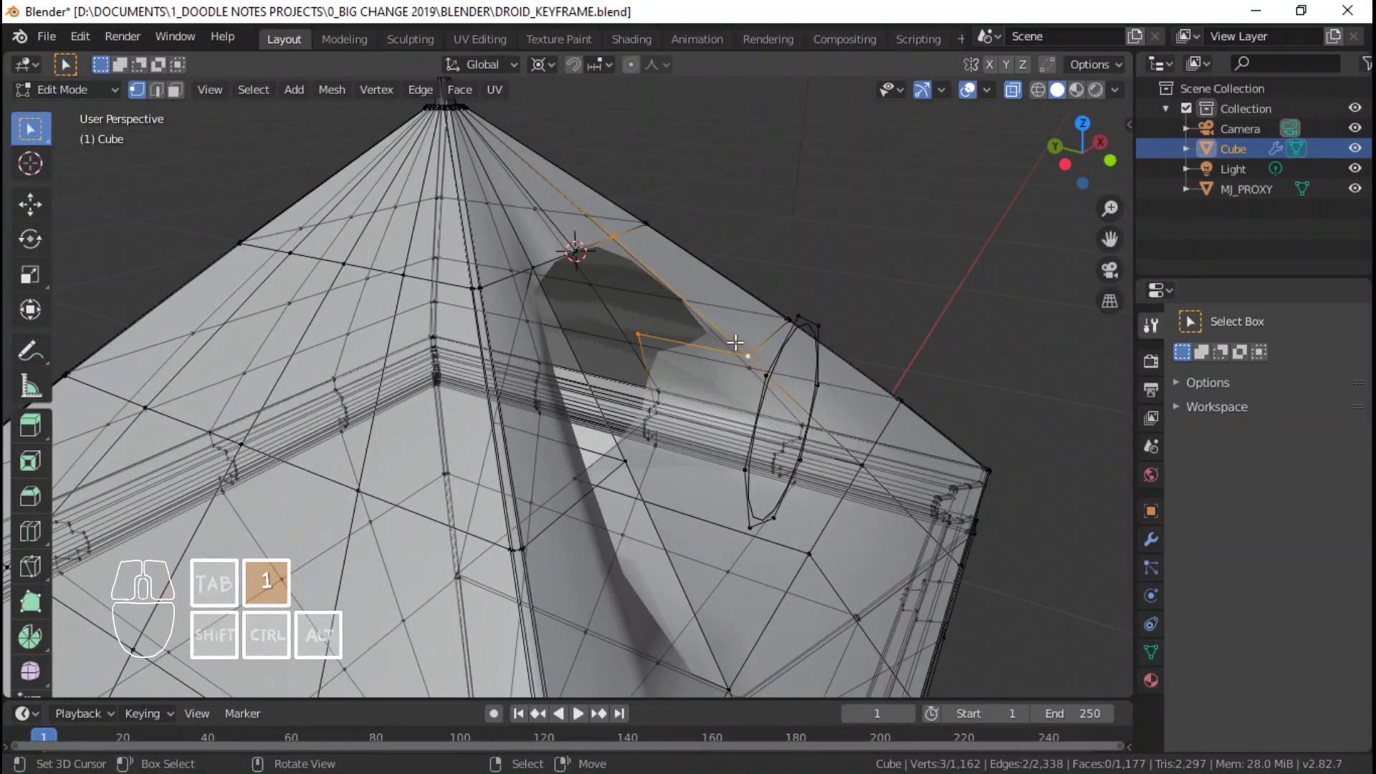
key("f")
- Select the two opposite upper inner vertices of the recess's side walls and snap the 3D cursor midway between them
middle_click_drag(789, 320, 609, 358)
right_click(533, 559)
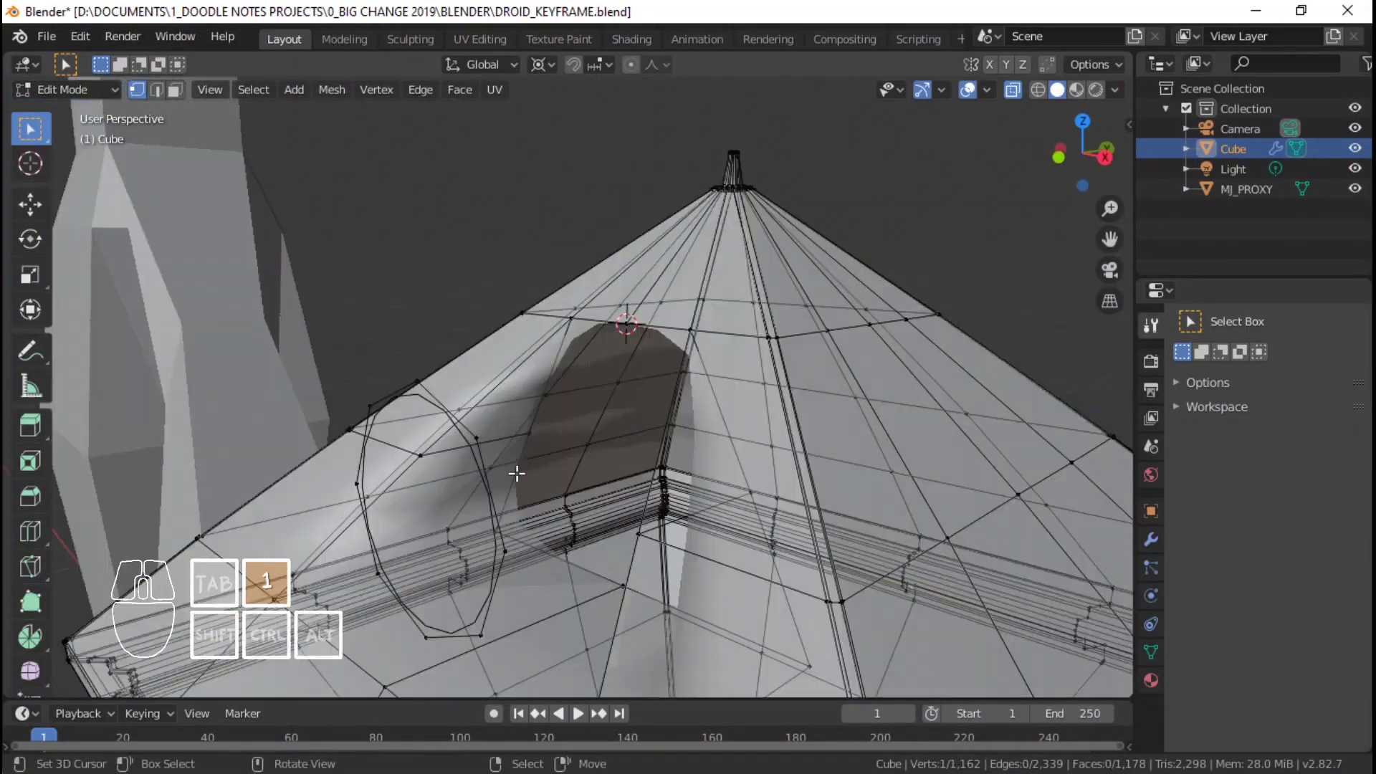
right_click(529, 440)
middle_click_drag(532, 438, 649, 461)
right_click(780, 415, "shift")
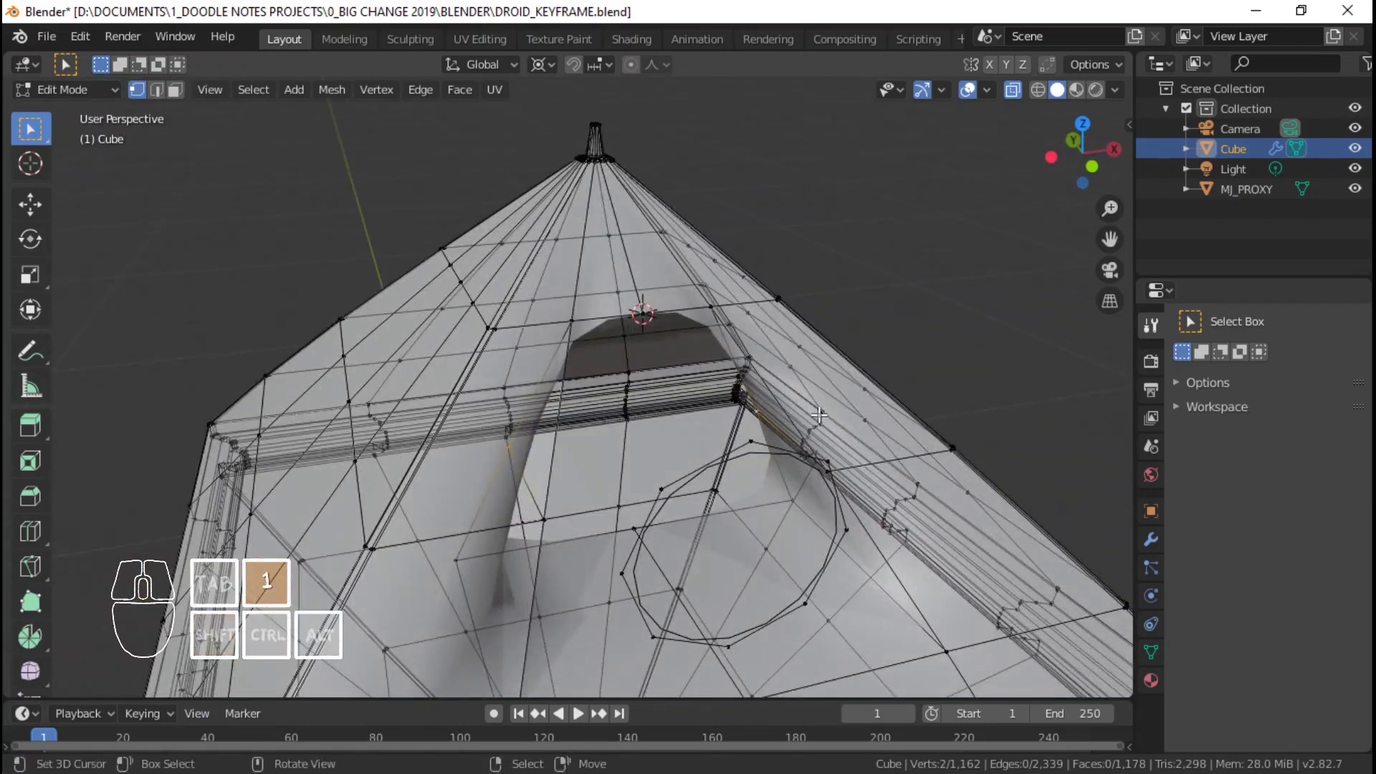
middle_click_drag(819, 414, 749, 422)
key("shift+s")
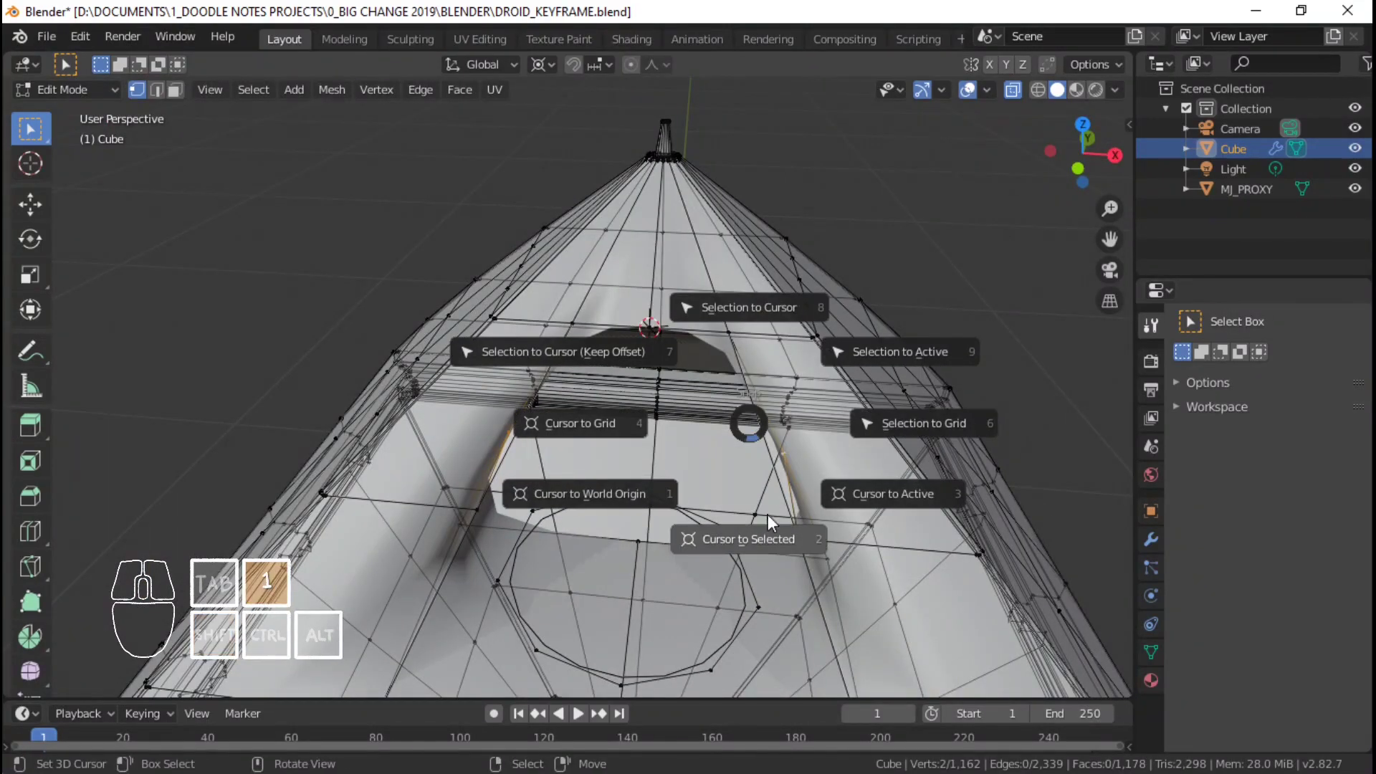
left_click(767, 514)
- Extrude the recess's inner bottom-centre vertex upward along Z and snap the new vertex to the 3D cursor
middle_click_drag(767, 514, 687, 568)
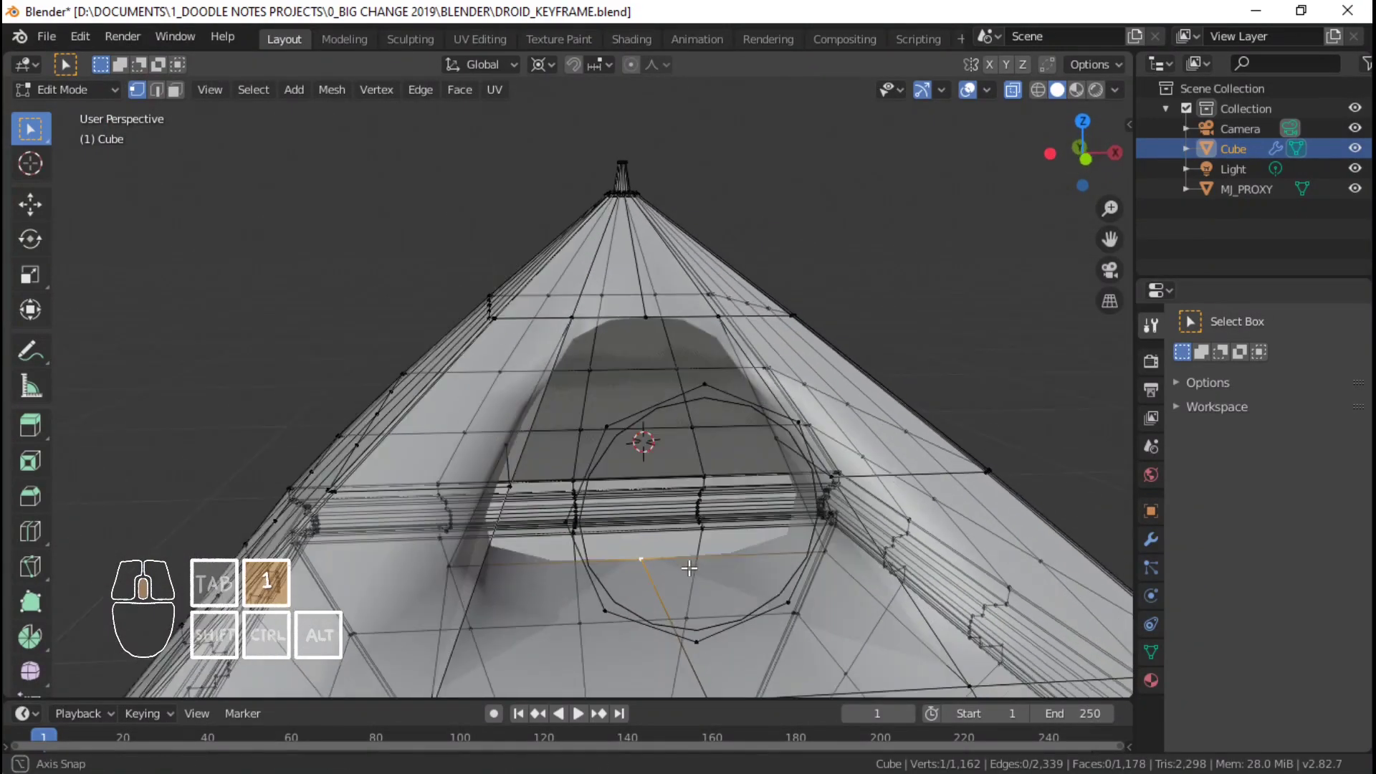
key("r")
right_click(702, 521)
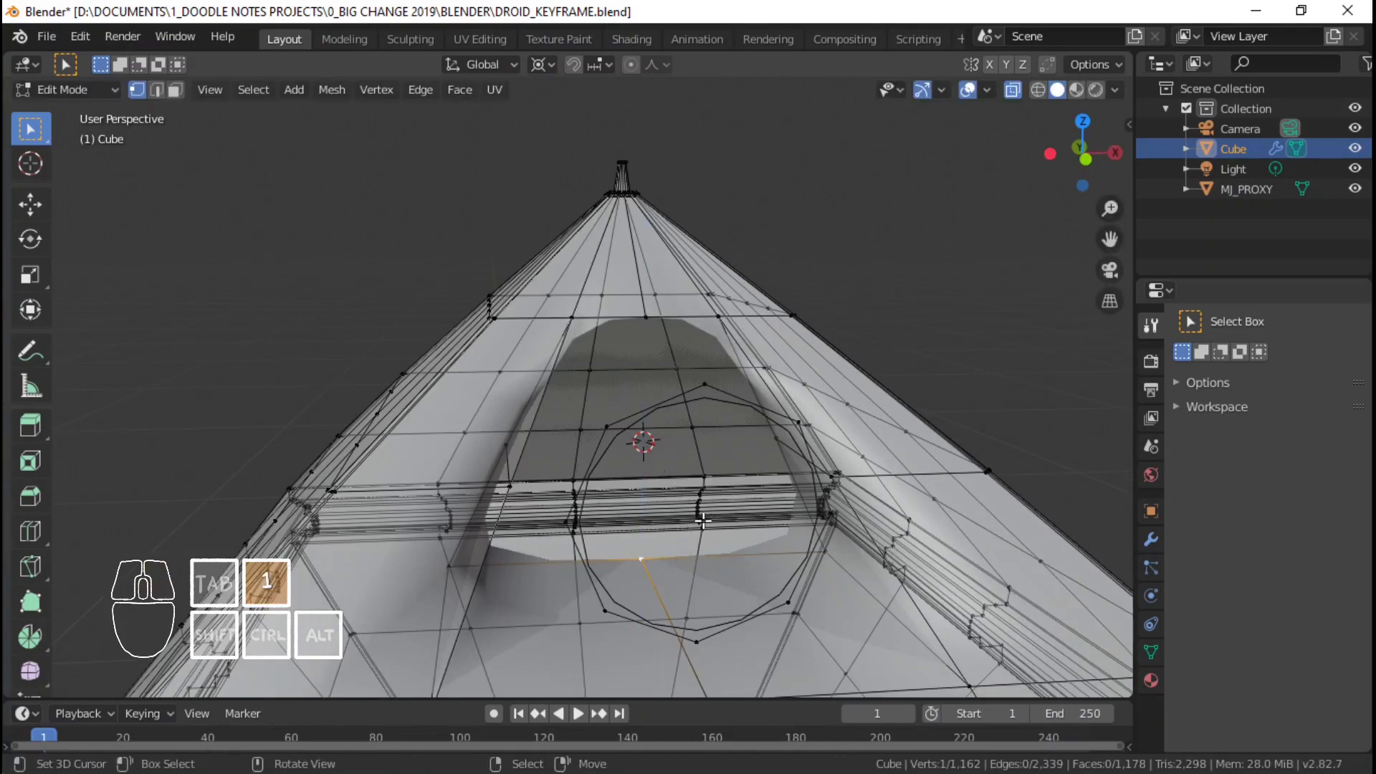
key("e")
key("z")
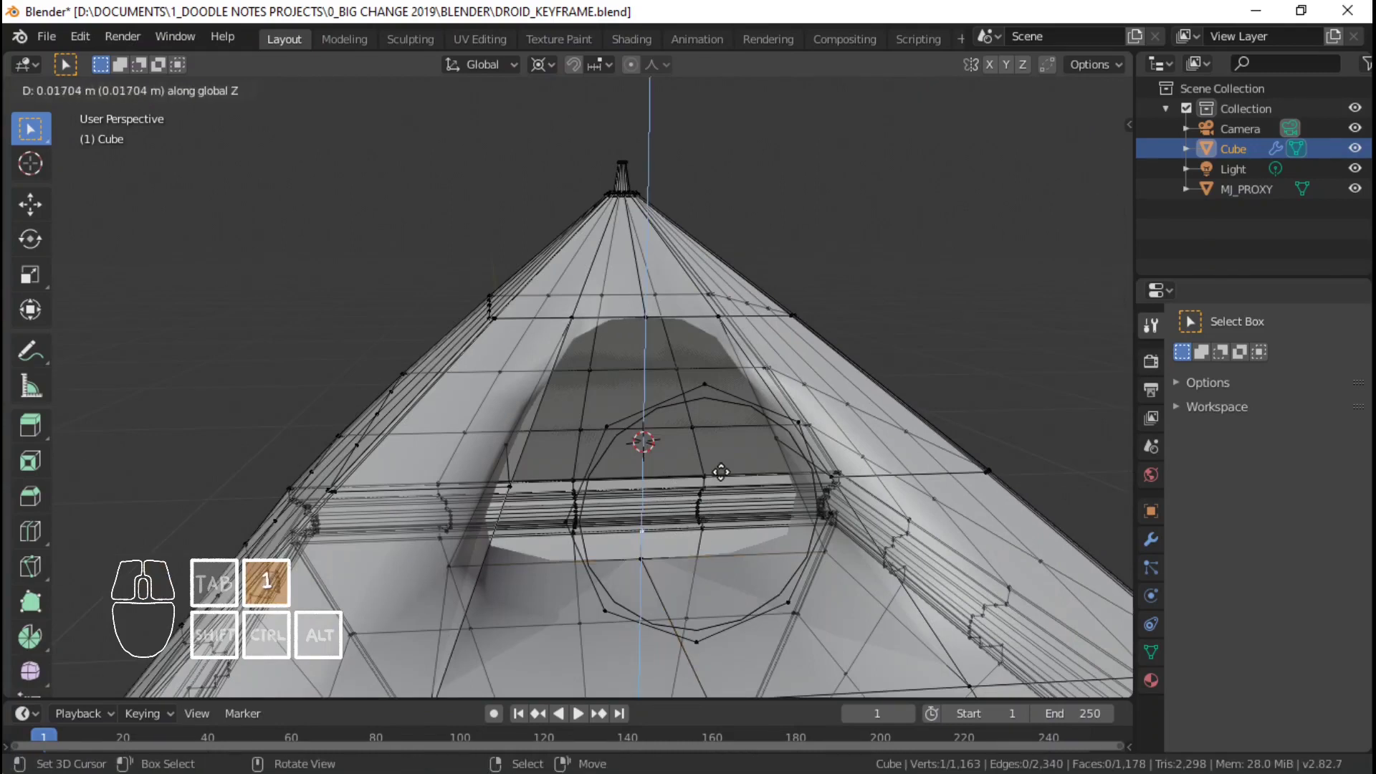
left_click(726, 448)
key("shift+s")
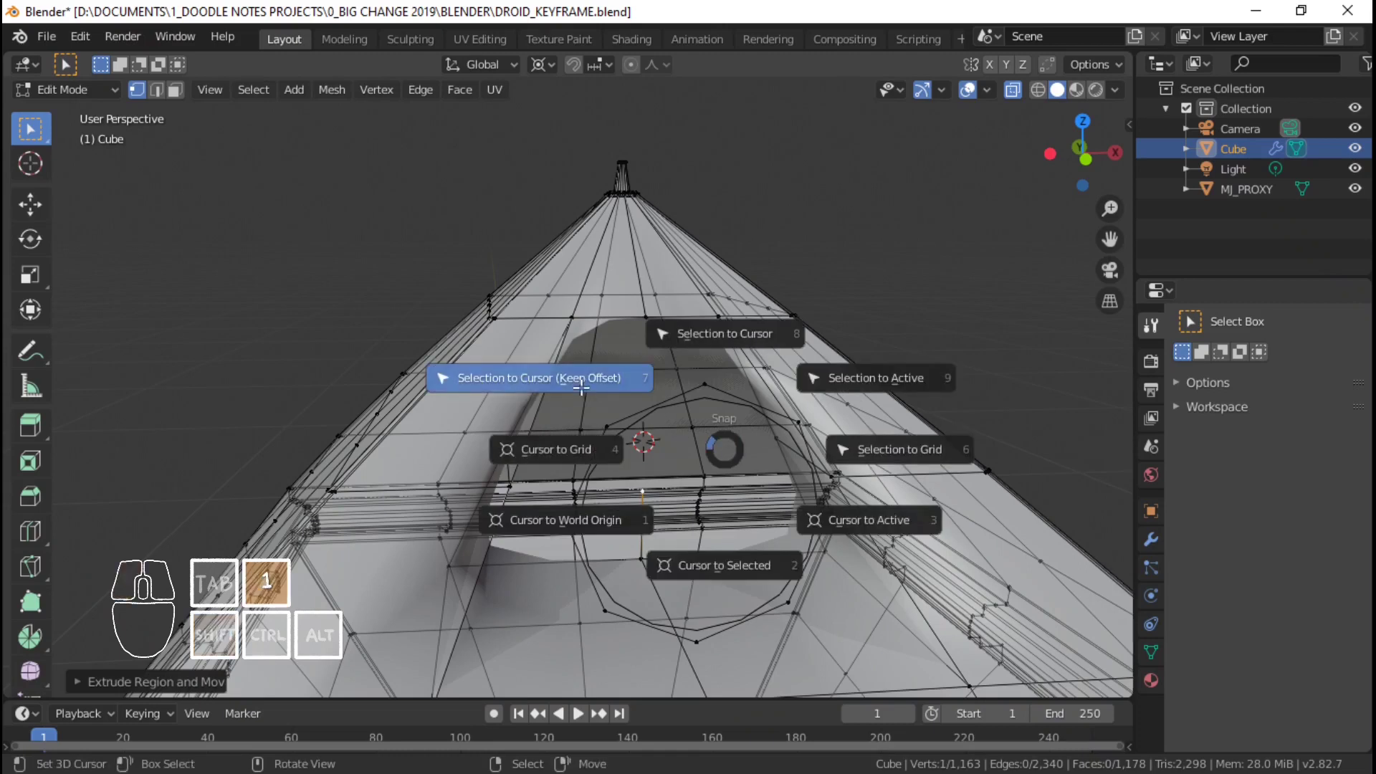
left_click(649, 380)
middle_click_drag(649, 380, 647, 450)
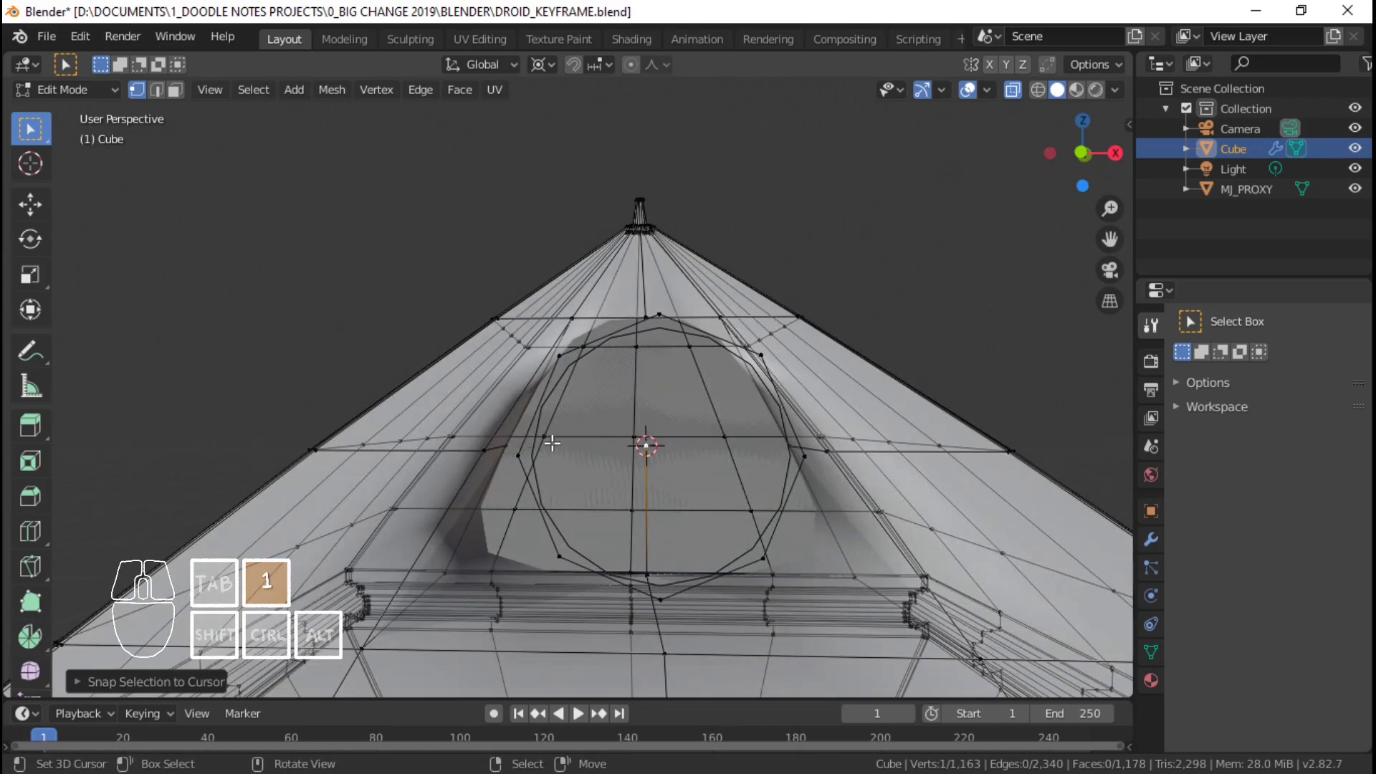
- Fill a lower quad of the recess's back wall between one side wall and the new centre edge
middle_click_drag(780, 470, 516, 459)
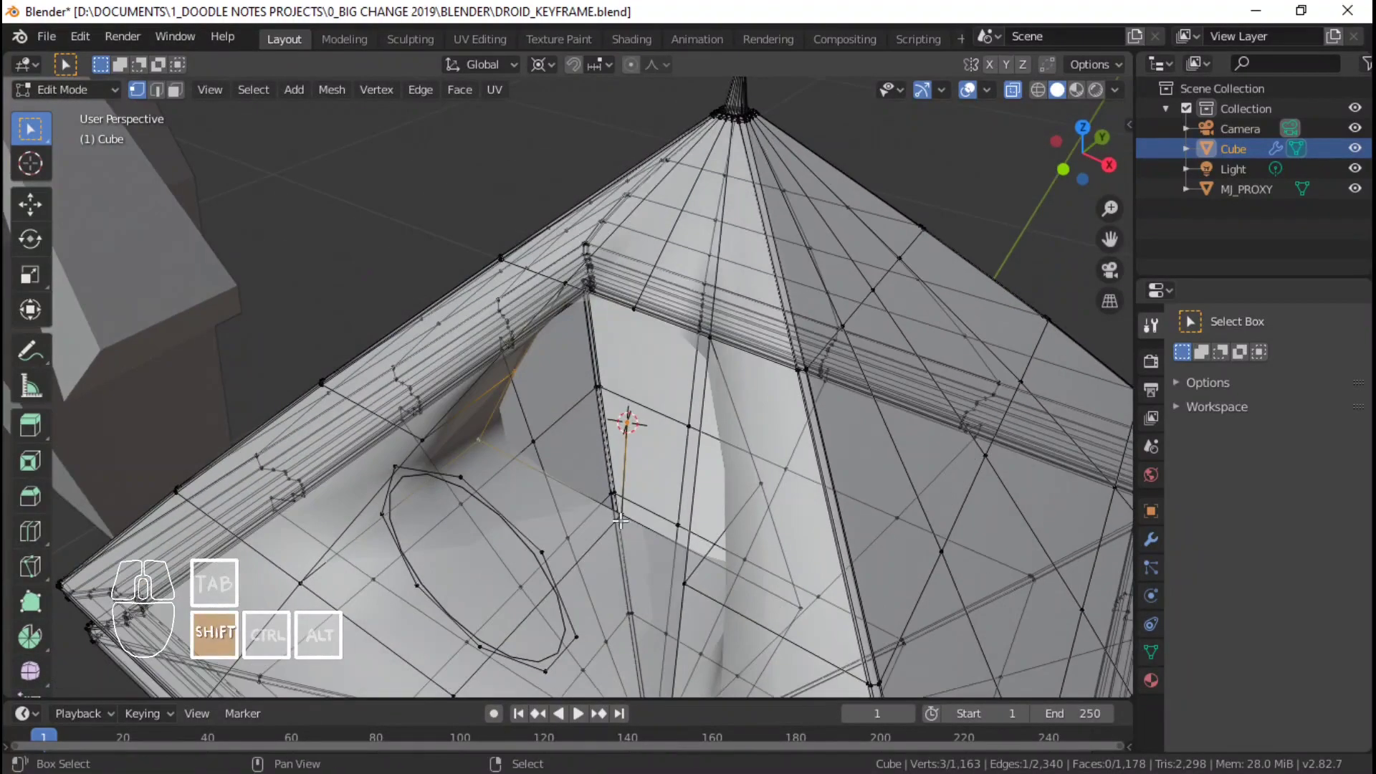
middle_click_drag(621, 521, 521, 184)
key("f")
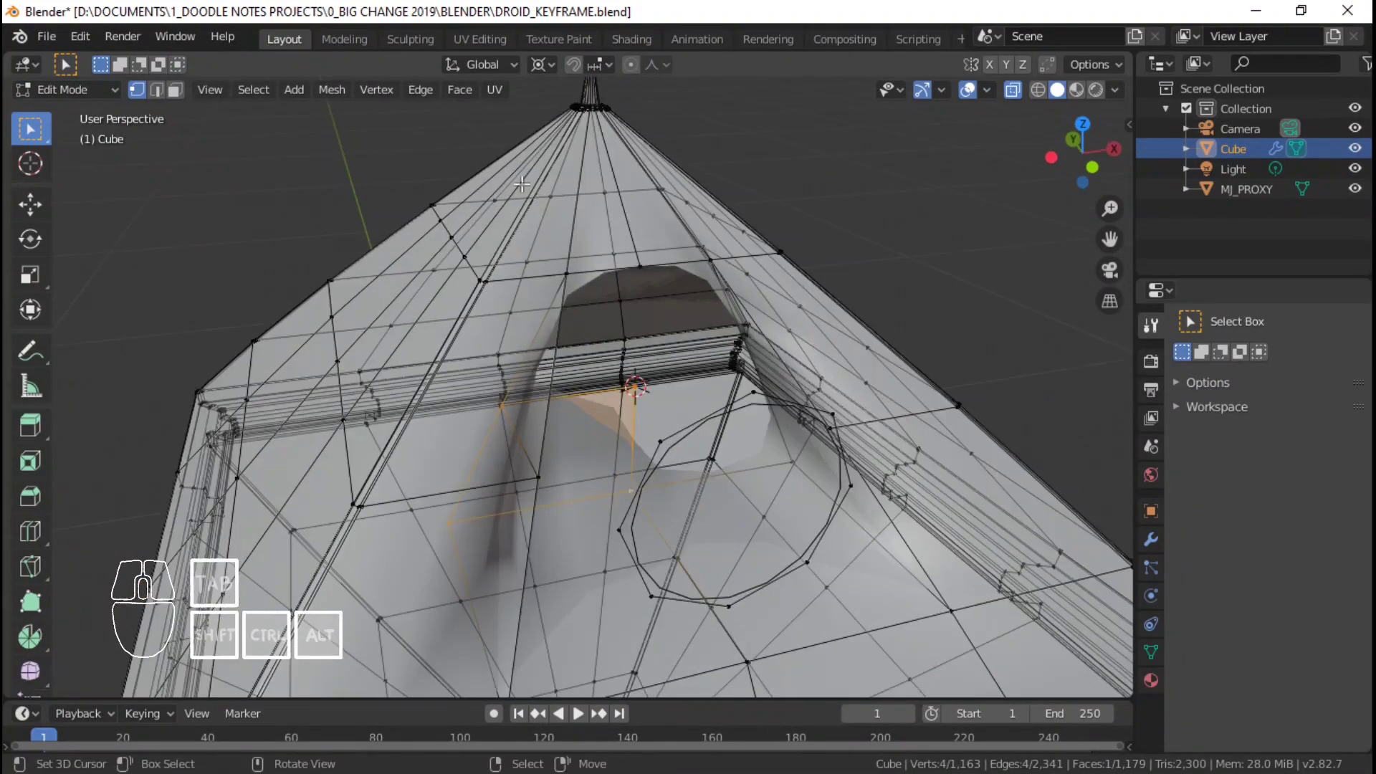
- Switch to edge selection and fill the remaining lower and upper faces of the recess's back wall
left_click(154, 89)
middle_click_drag(519, 380, 687, 444)
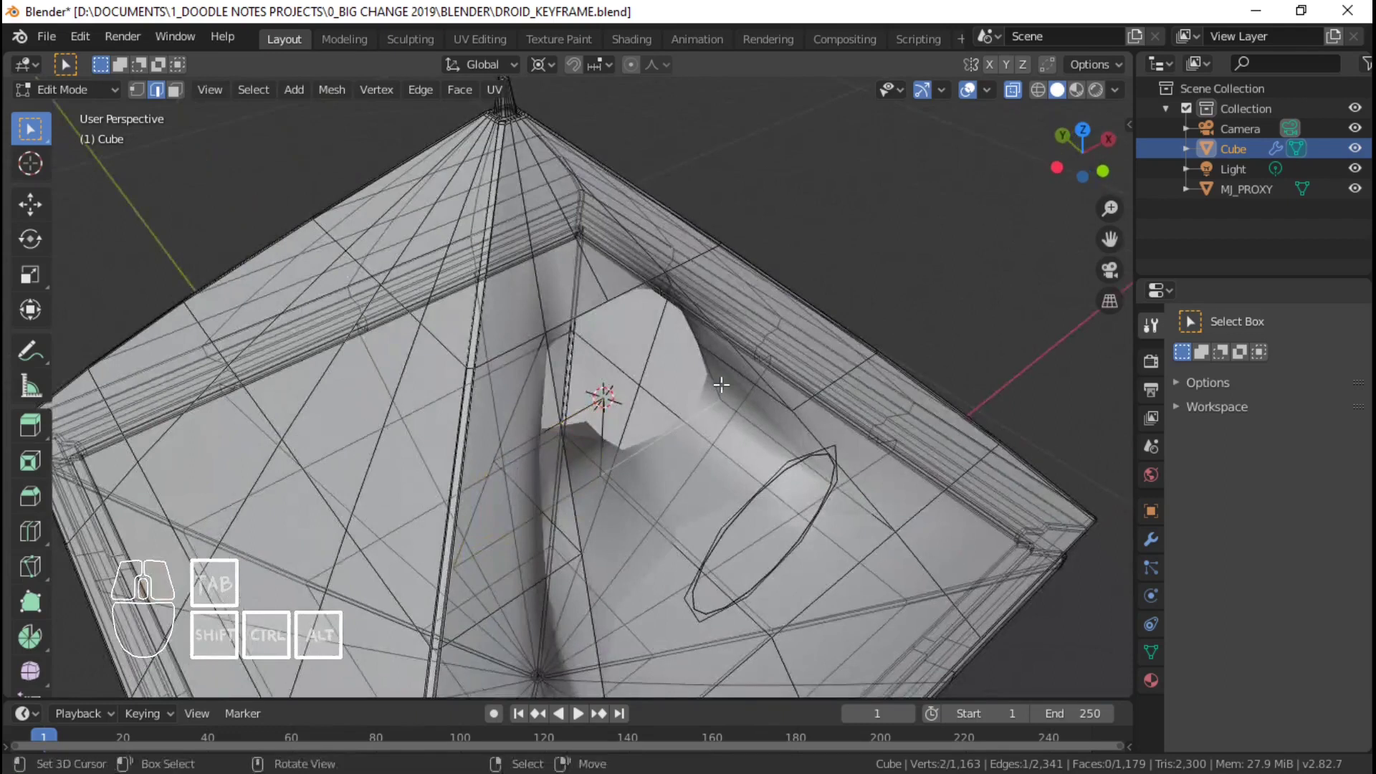
key("shift")
left_click(607, 422, "shift")
key("f")
middle_click_drag(607, 423, 860, 482)
key("f")
key("Tab")
key("Tab")
middle_click_drag(860, 482, 774, 456)
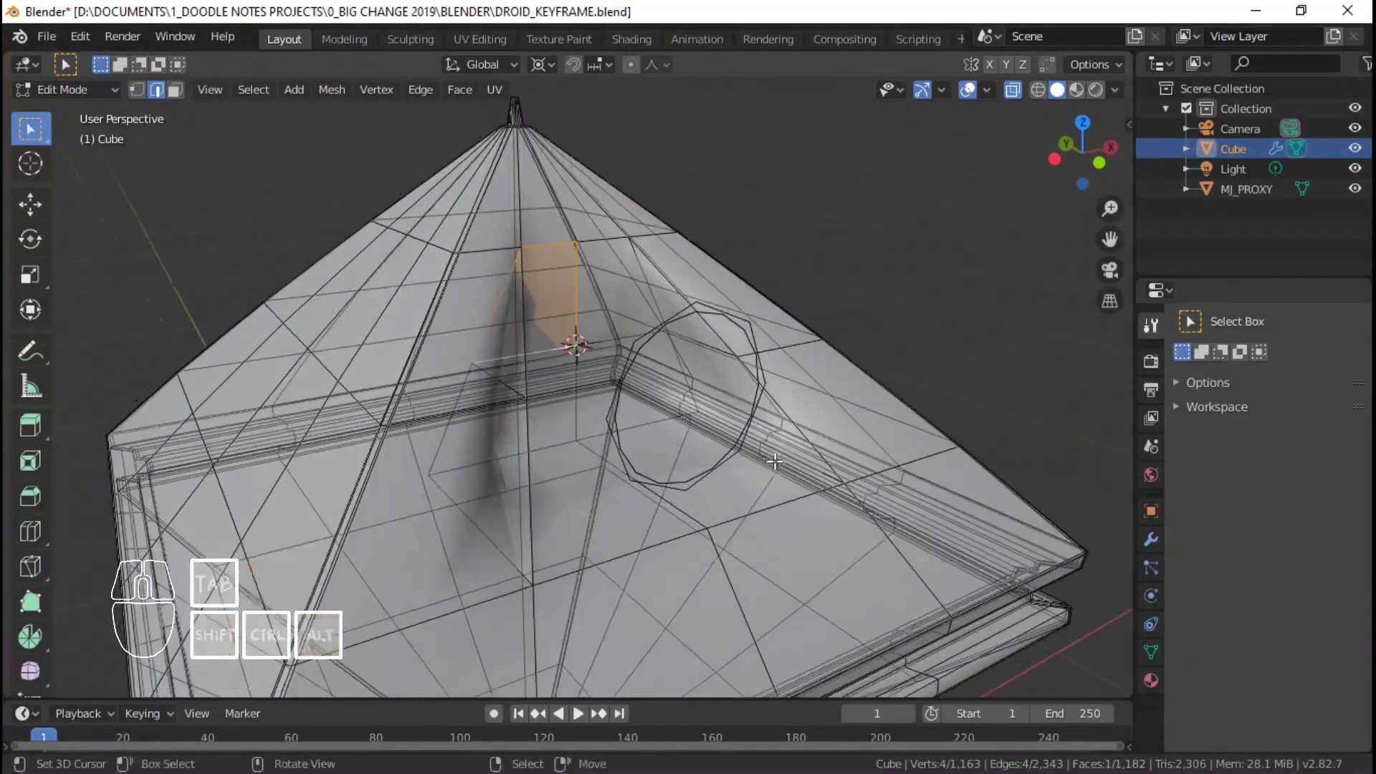
key("alt+a")
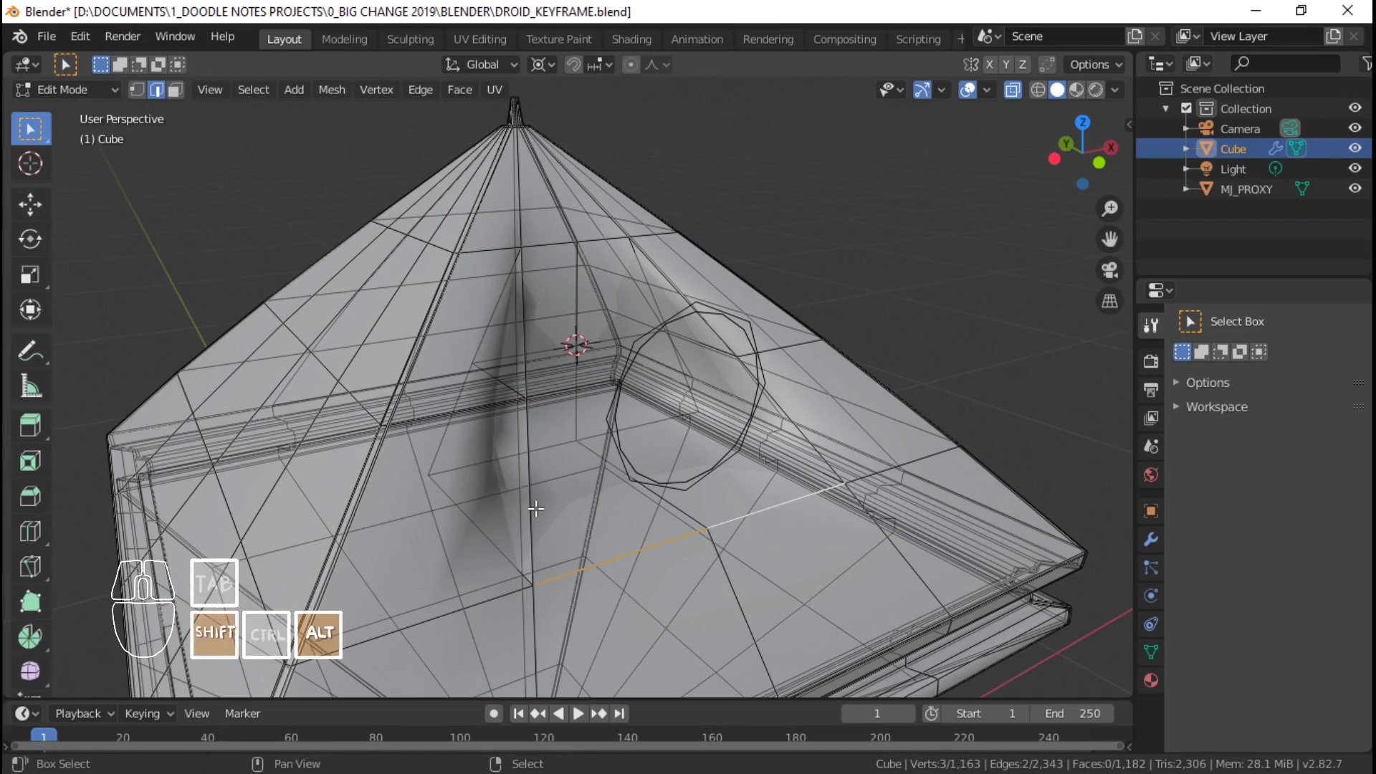
middle_click_drag(659, 290, 750, 524)
middle_click_drag(749, 523, 645, 548)
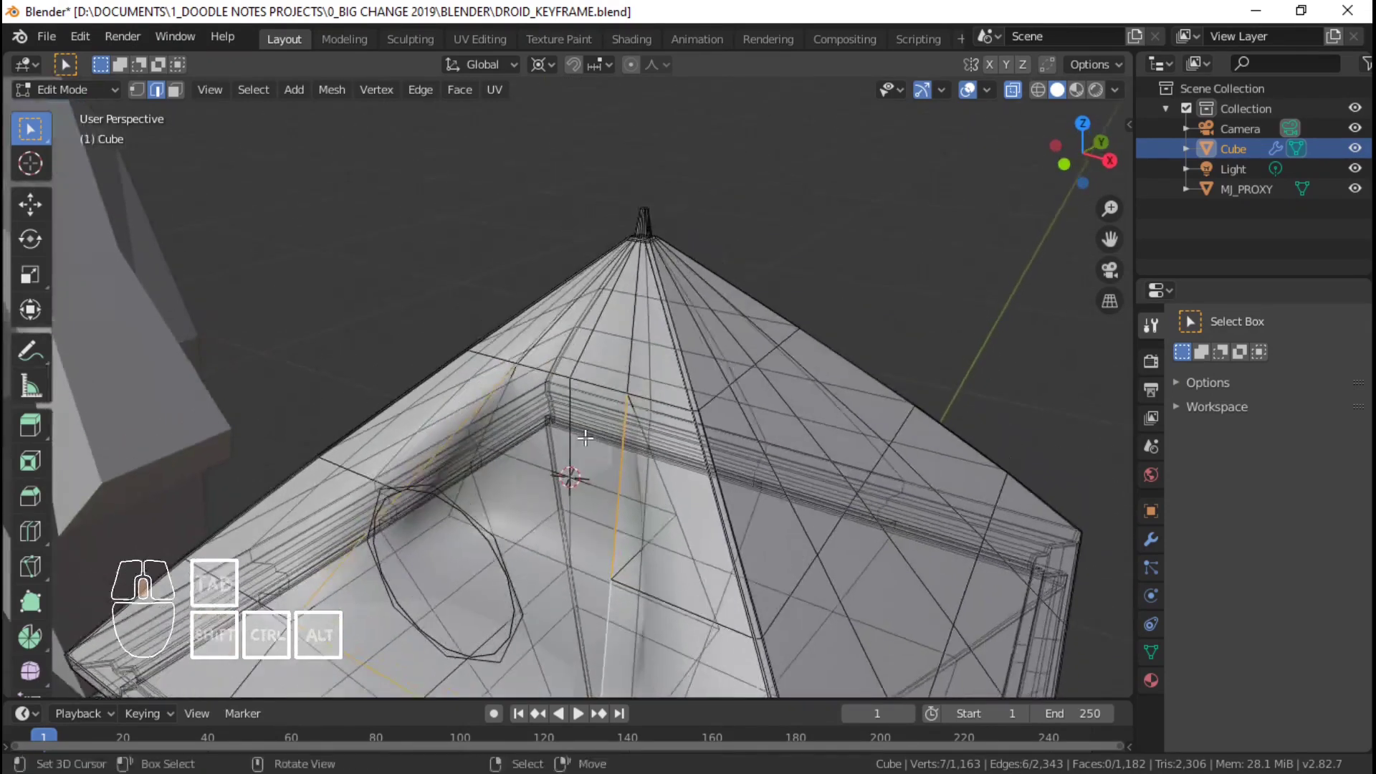
key("alt+a")
middle_click_drag(595, 458, 615, 397)
key("Tab")
key("Tab")
- Switch to vertex selection and select the faces of the recess's back wall, including its upper corner vertices
left_click(136, 88)
key("ctrl+KP_Add")
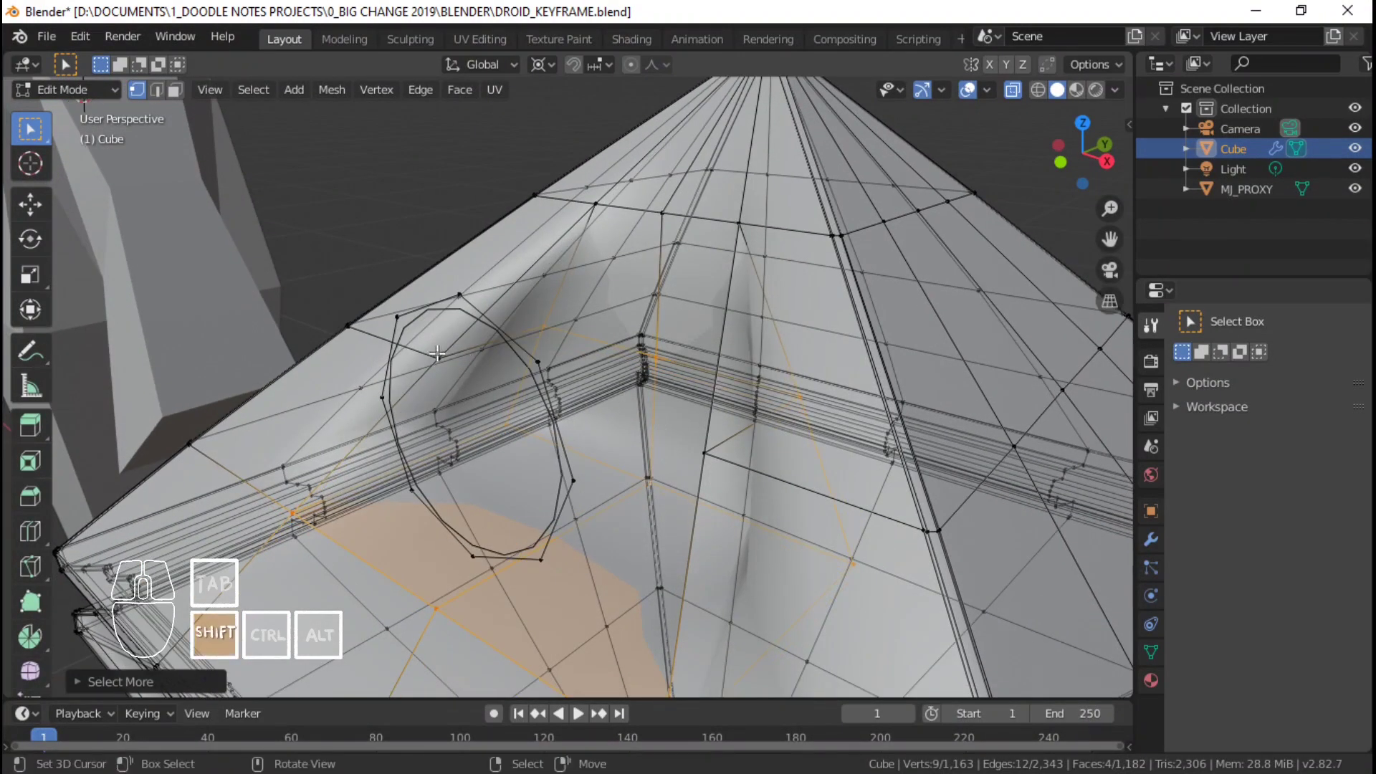
middle_click_drag(437, 353, 869, 414)
middle_click_drag(783, 393, 641, 445, "shift")
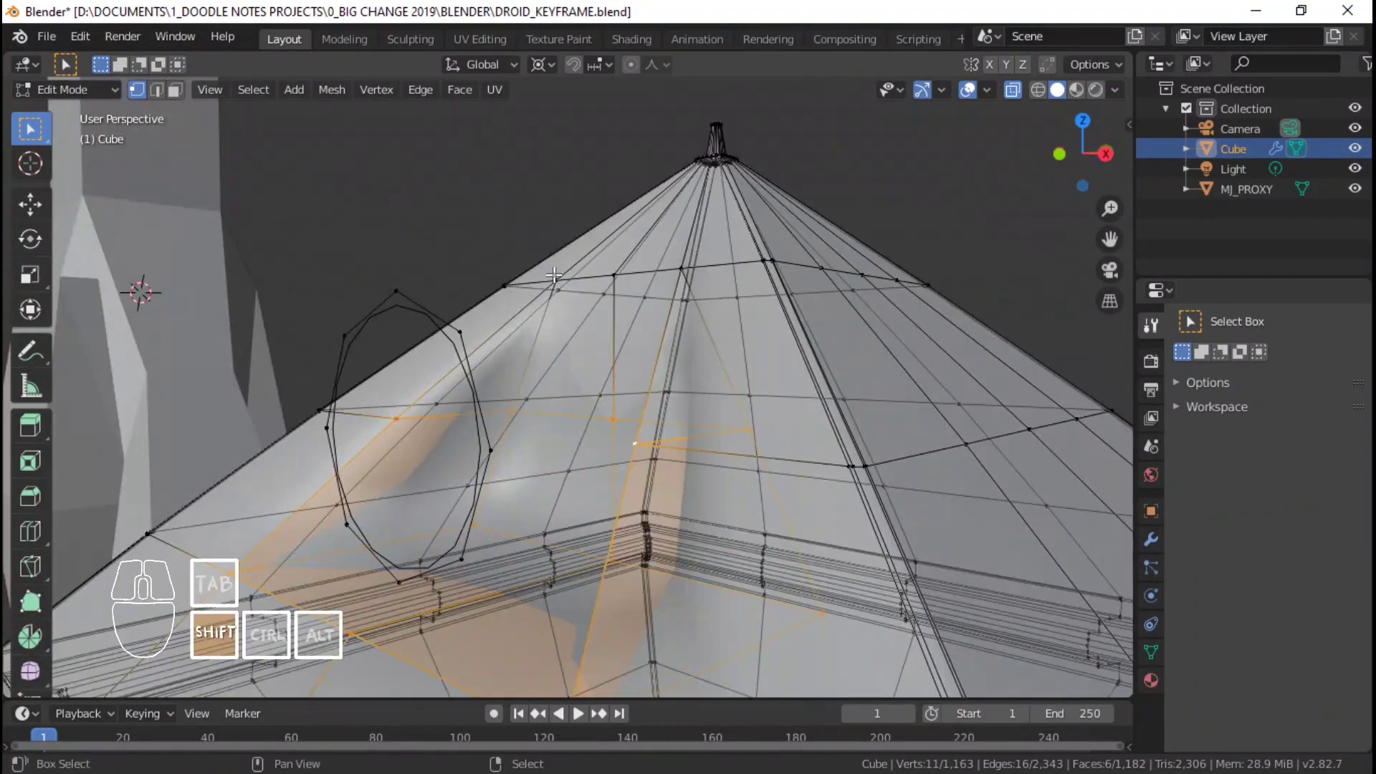
right_click(543, 283, "shift")
middle_click_drag(549, 286, 904, 415)
right_click(660, 282, "shift")
right_click(733, 279, "shift")
- Extrude the recess's back-wall faces in place, then shrink them to about 0.91 using the Median Point pivot
key("s")
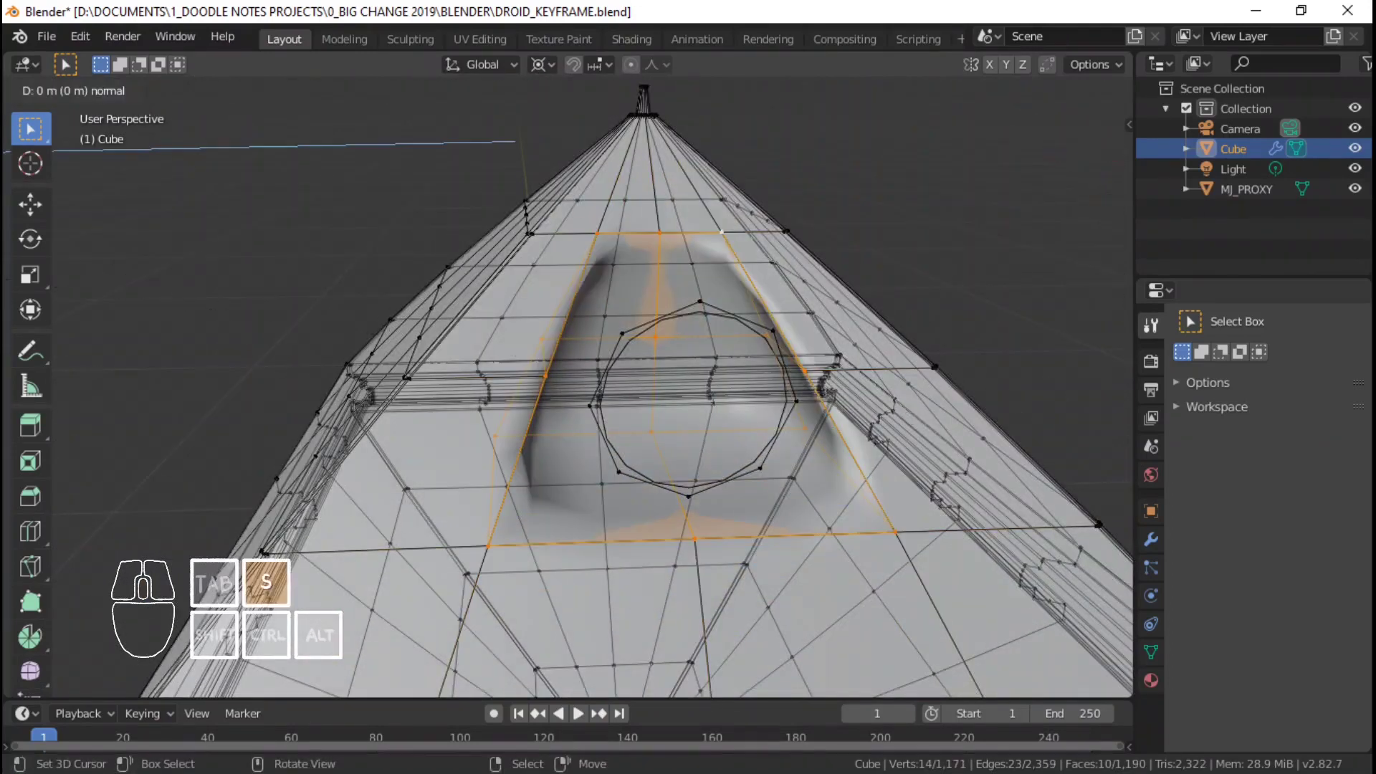
right_click(905, 414)
key("period")
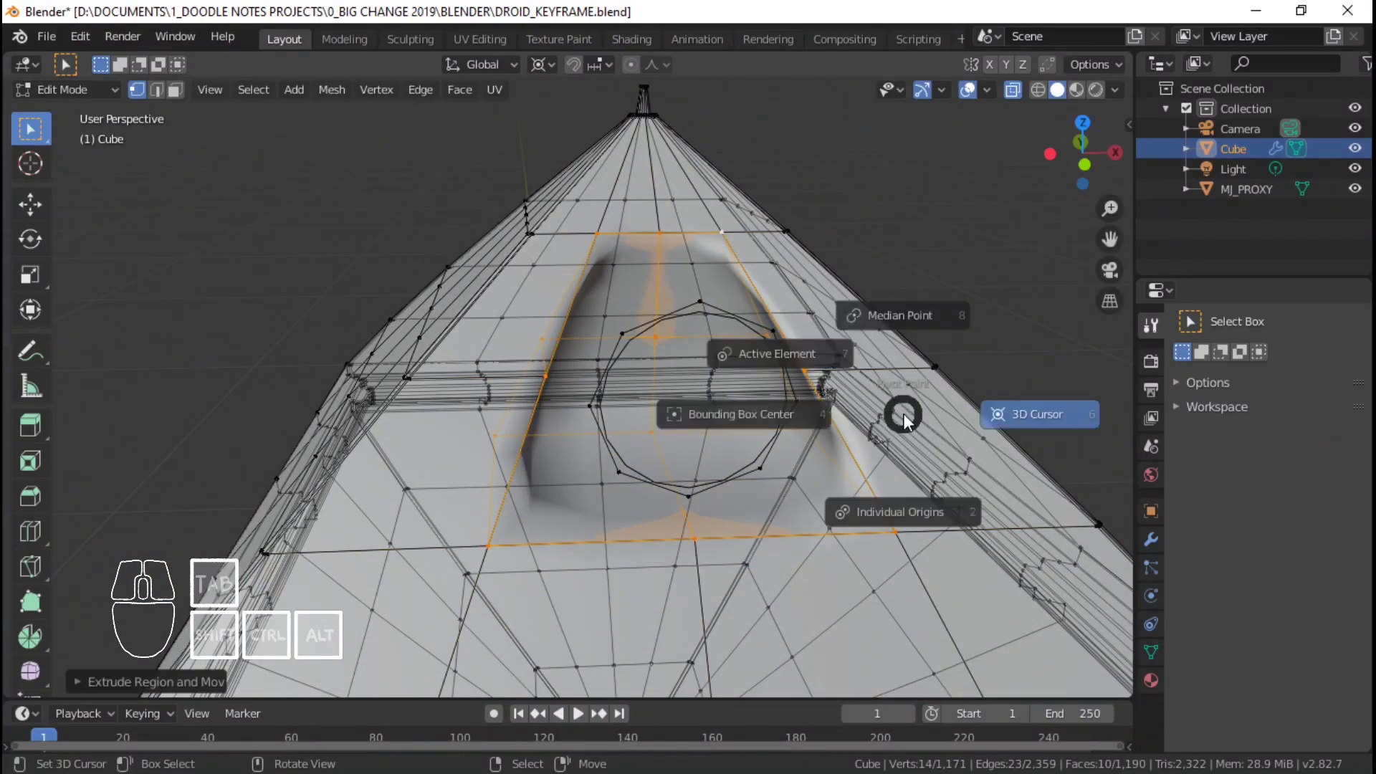
left_click(891, 301)
key("s")
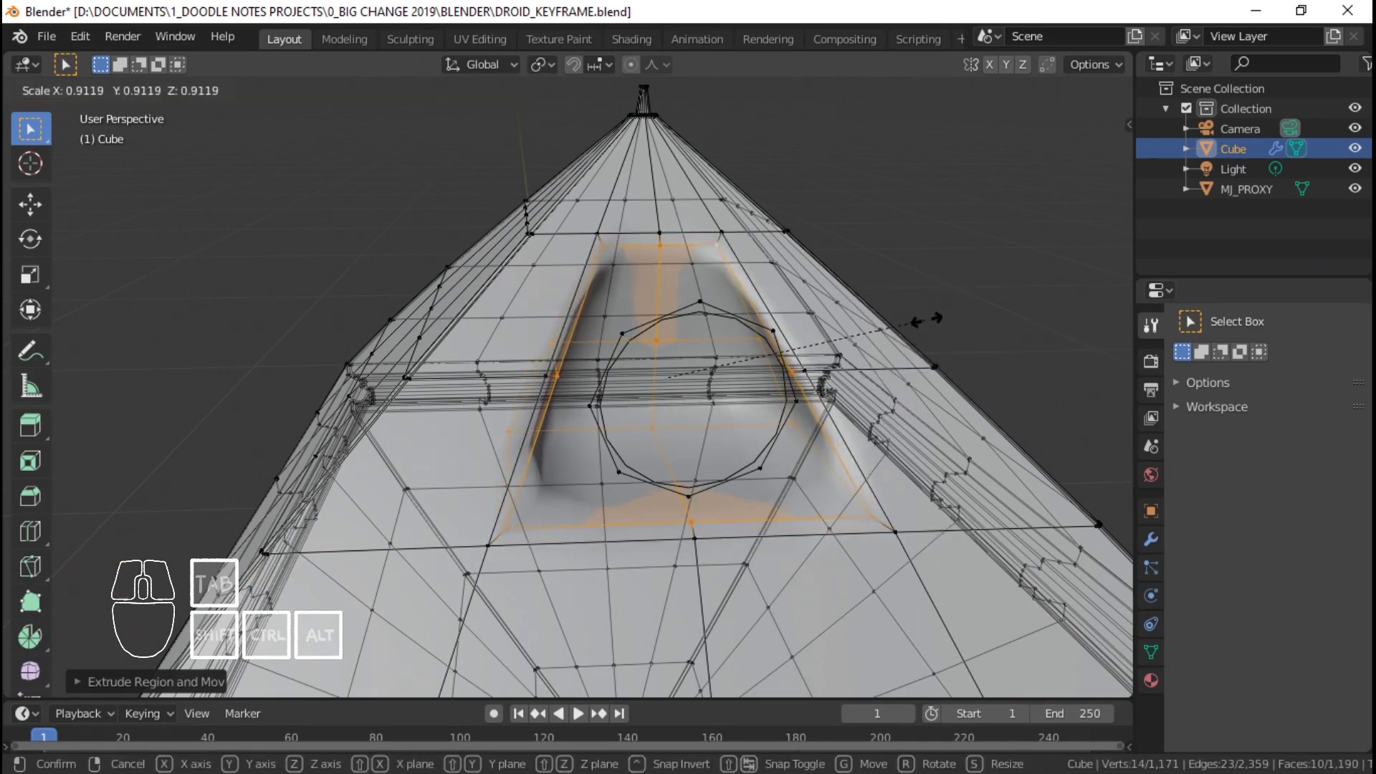
left_click(928, 320)
middle_click_drag(928, 320, 828, 548)
key("Tab")
key("Tab")
key("alt+a")
- Delete the middle vertices and faces of the recess's back wall, leaving only the narrow inset rim
middle_click_drag(828, 548, 548, 482)
scroll(850, 508, "up", 2)
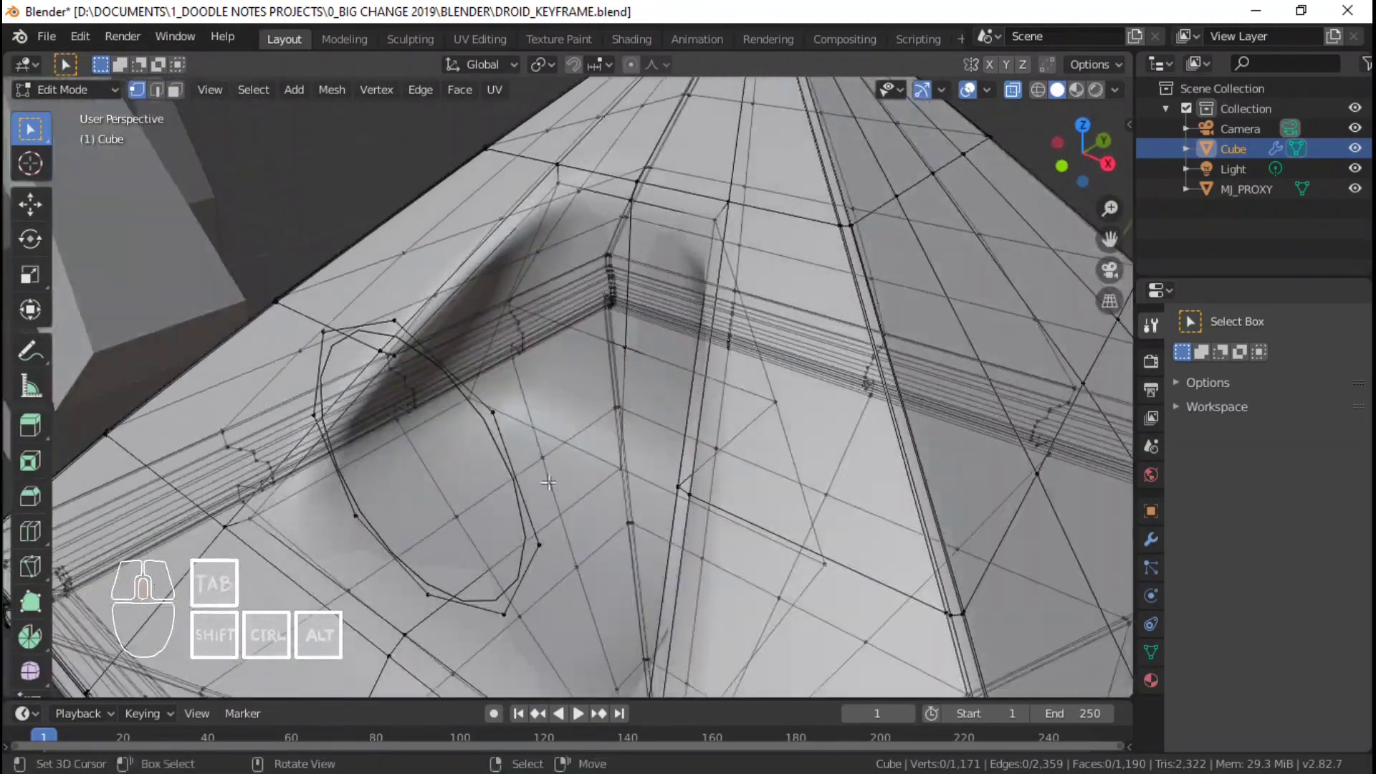
key("ctrl+r")
key("Escape")
middle_click_drag(456, 459, 573, 444)
right_click(430, 467)
right_click(605, 436, "shift")
key("x")
left_click(741, 401)
middle_click_drag(741, 401, 623, 395)
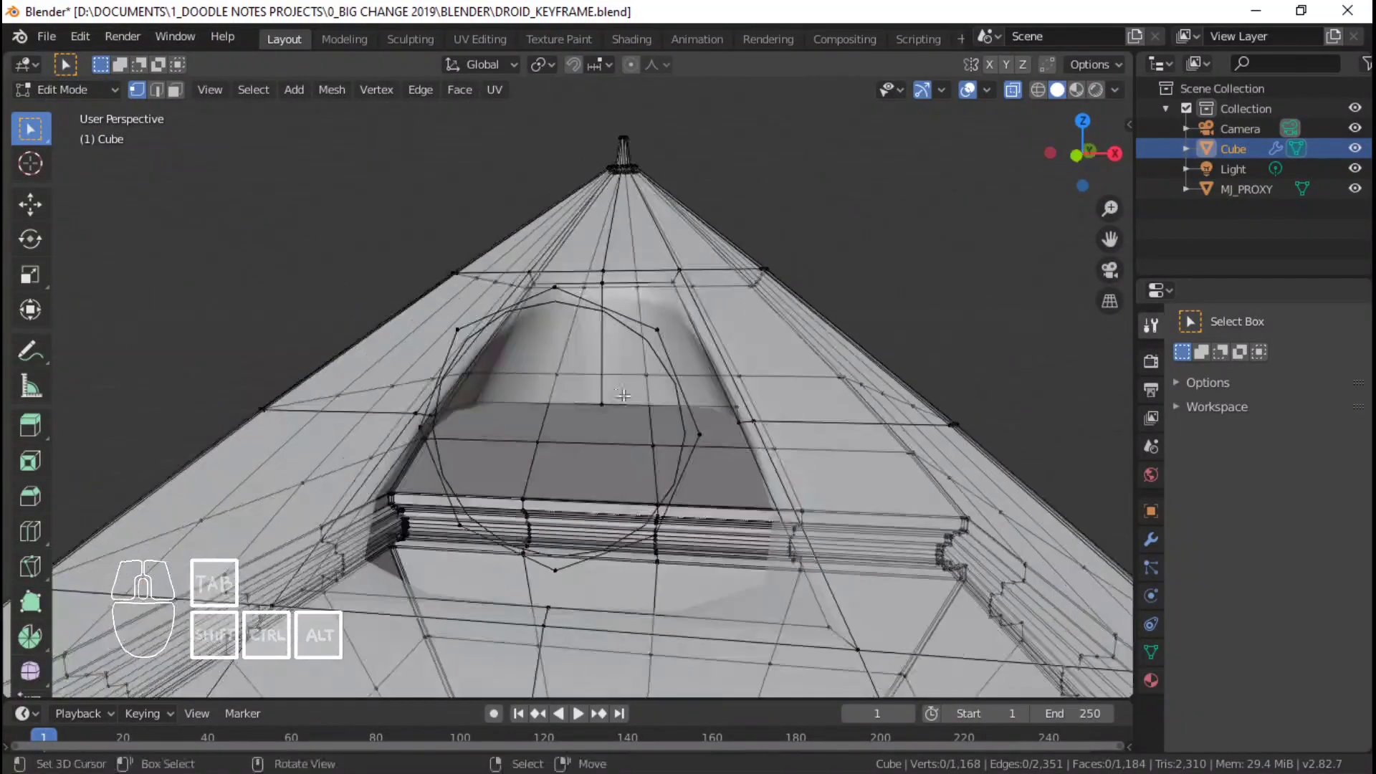
right_click(479, 403, "shift")
middle_click_drag(502, 403, 724, 388)
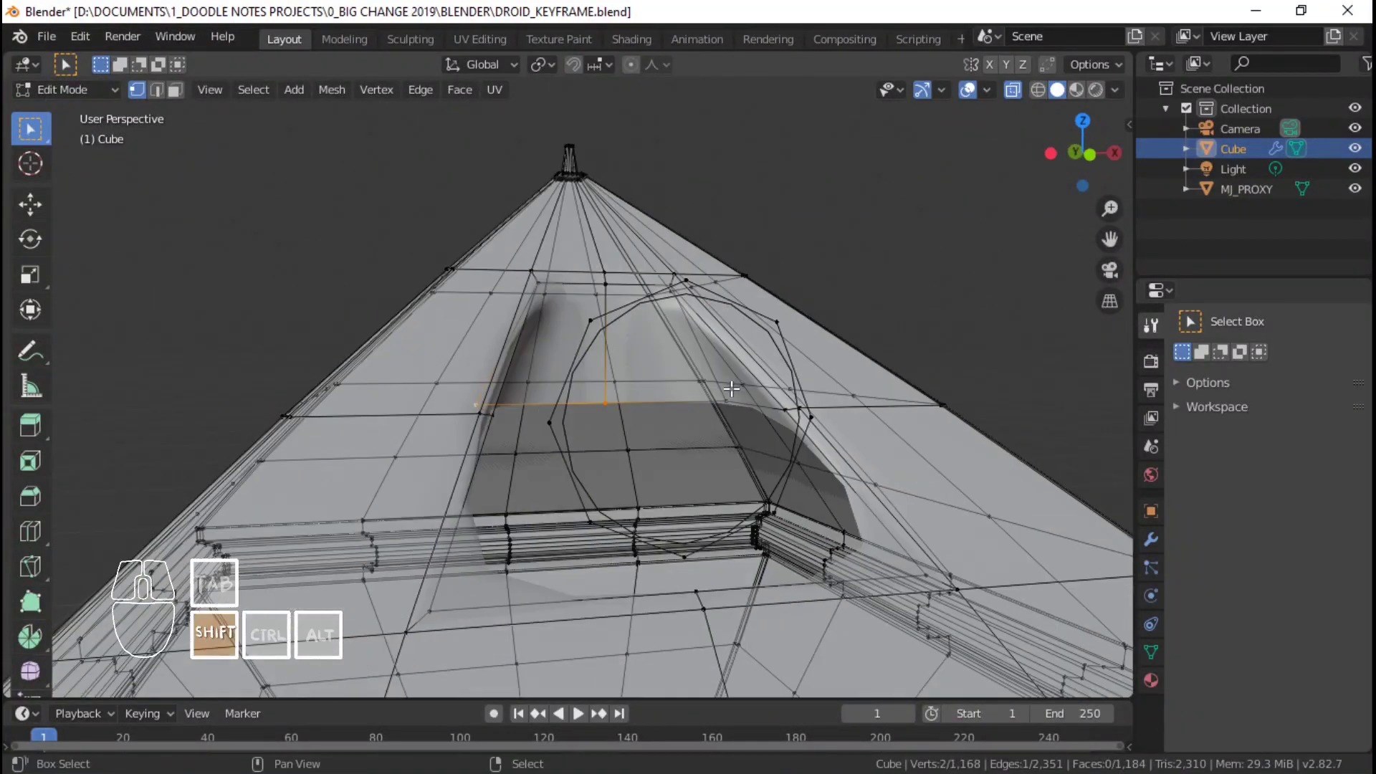
right_click(749, 404, "shift")
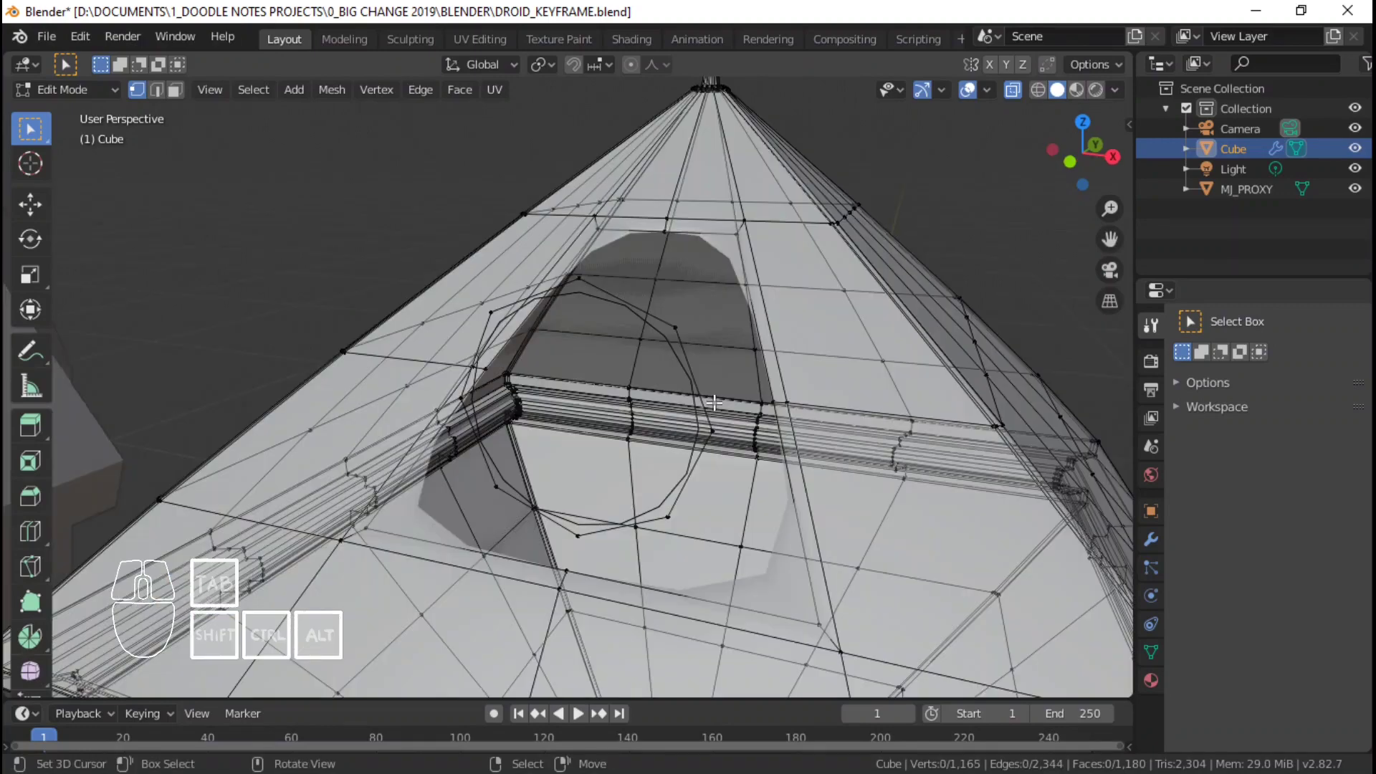
- Extrude the recess's inner rim loop inward along Y and scale the new loop down
middle_click_drag(713, 402, 662, 494)
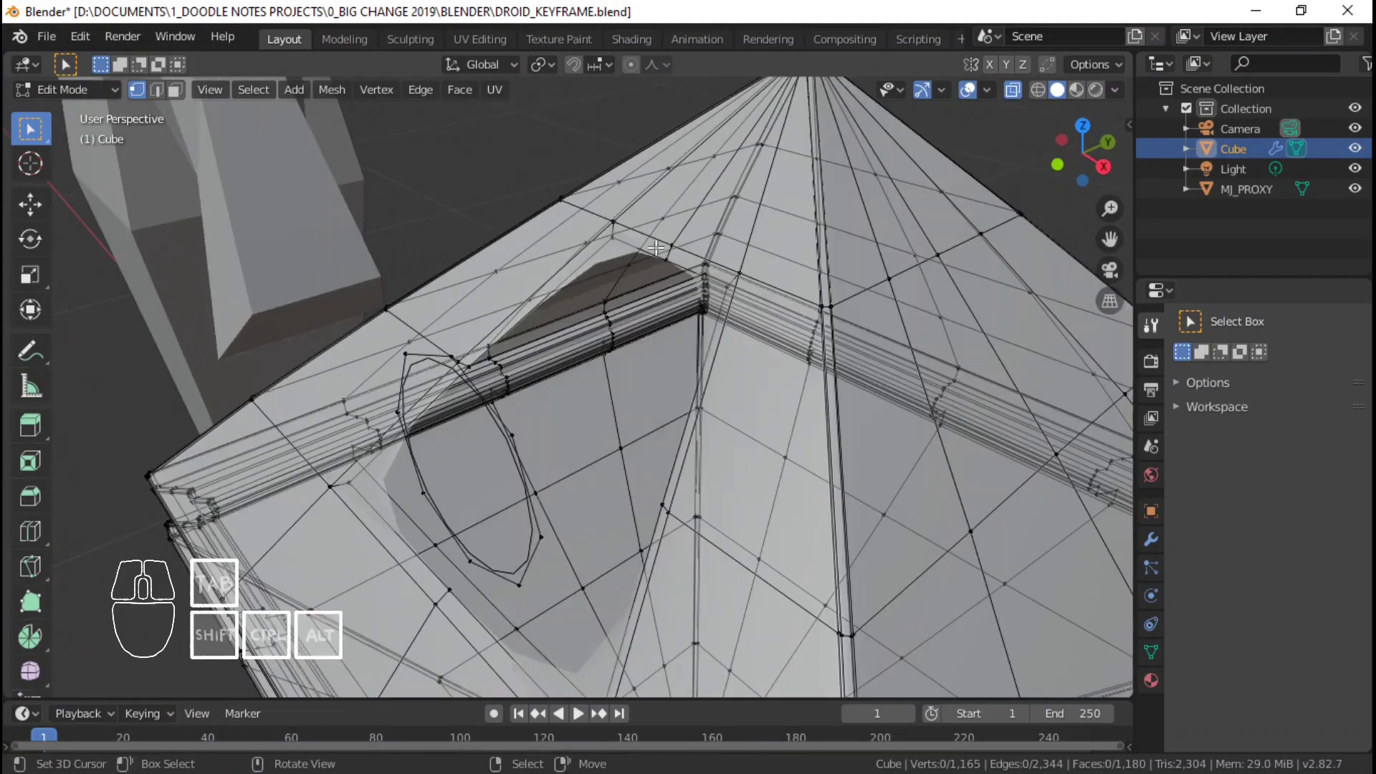
middle_click_drag(577, 495, 450, 320)
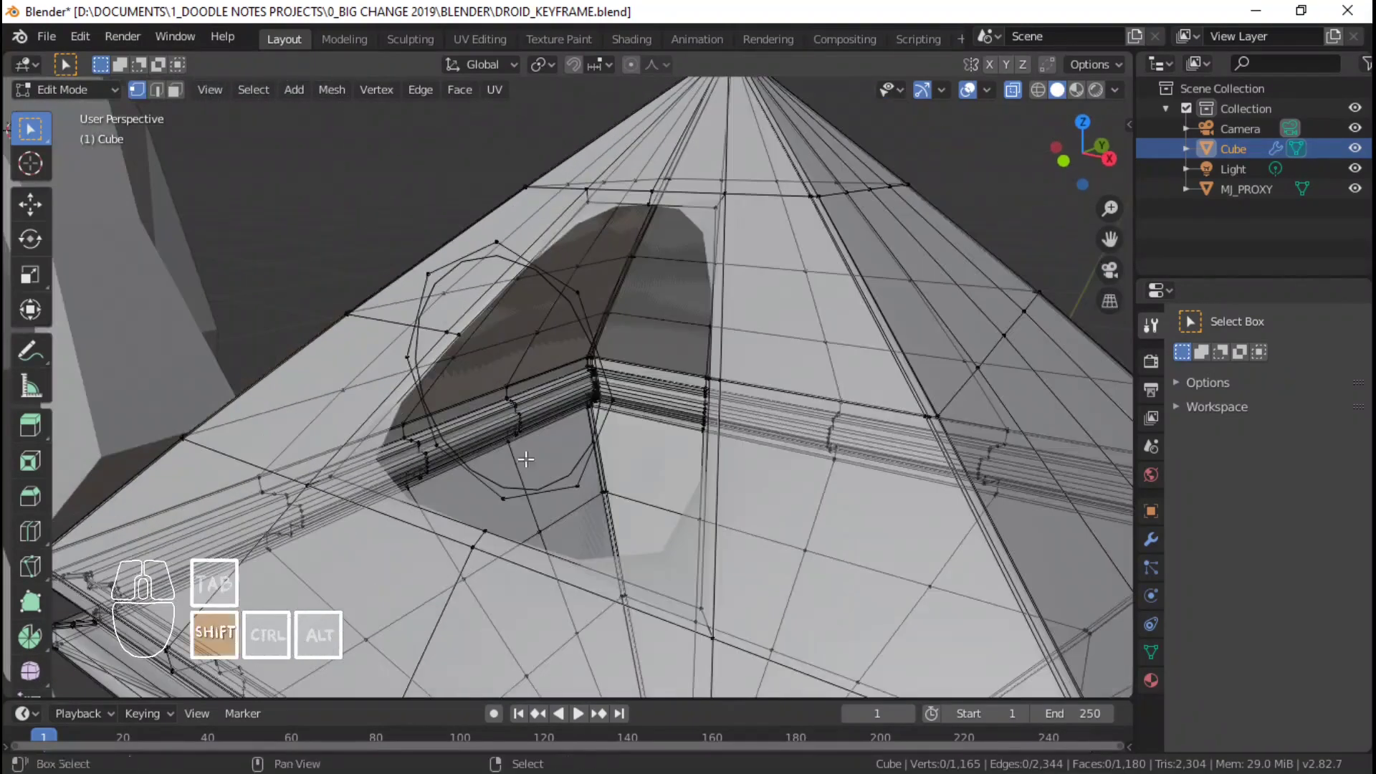
mouse_move(526, 459)
middle_mouse_down()
mouse_move(645, 467)
mouse_move(601, 466)
mouse_move(468, 360)
mouse_move(540, 480)
middle_mouse_up()
left_click(469, 360, "alt+shift")
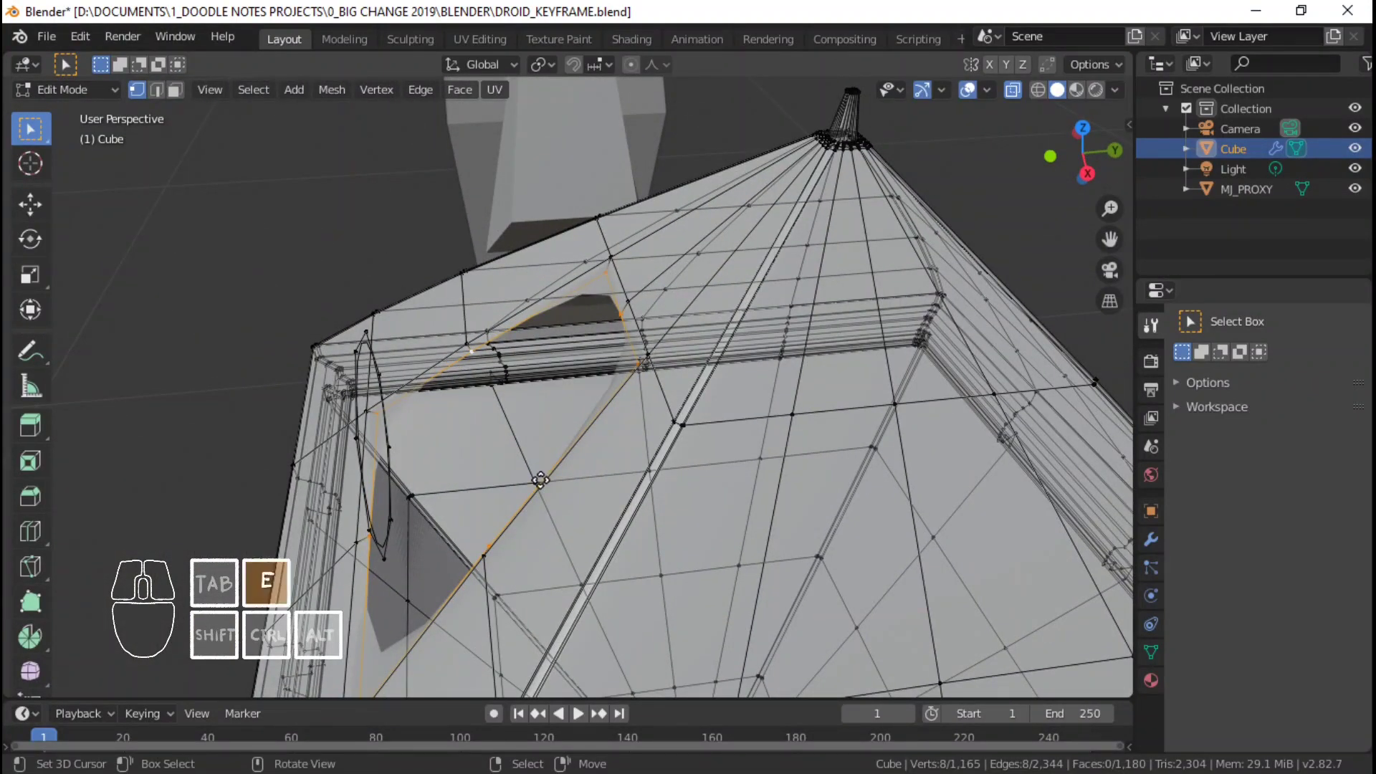
key("e")
key("y")
left_click(562, 482)
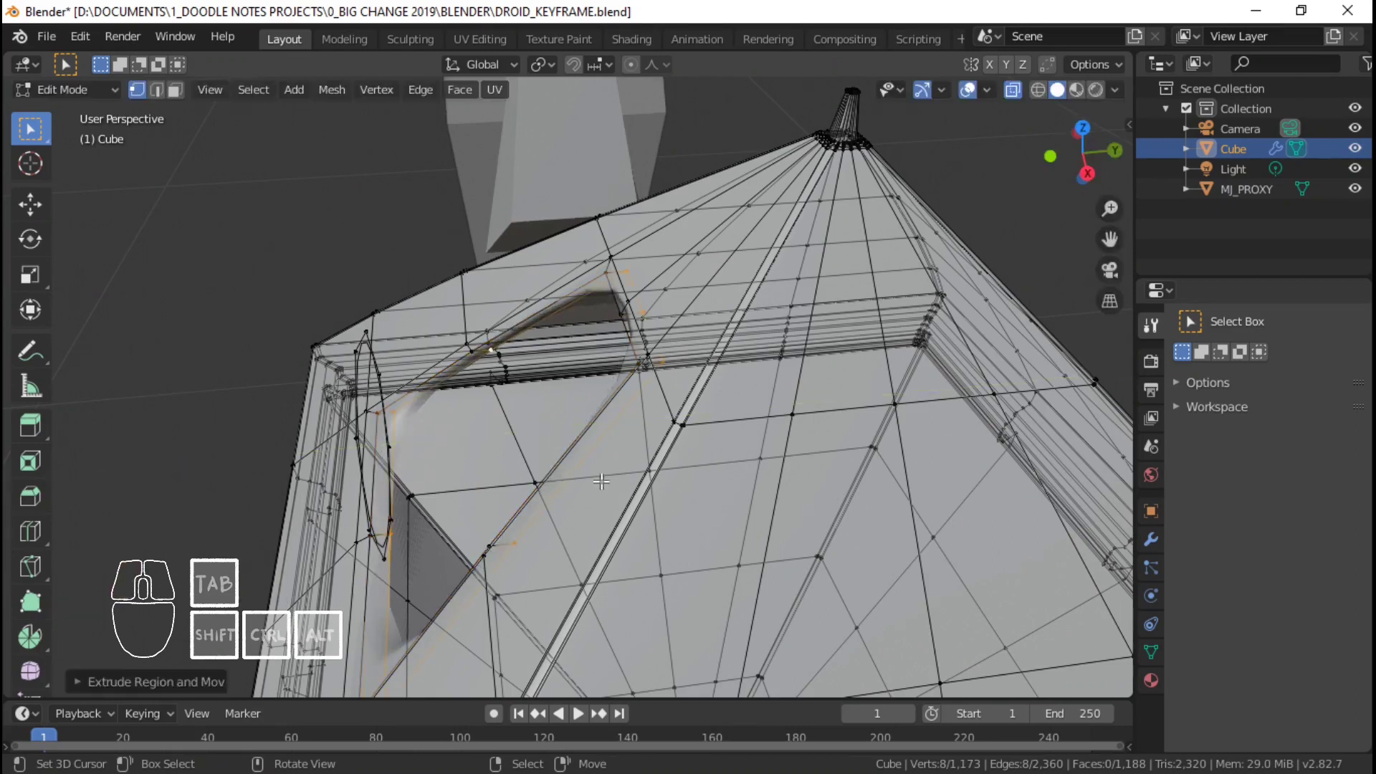
middle_click_drag(562, 482, 1009, 423)
key("s")
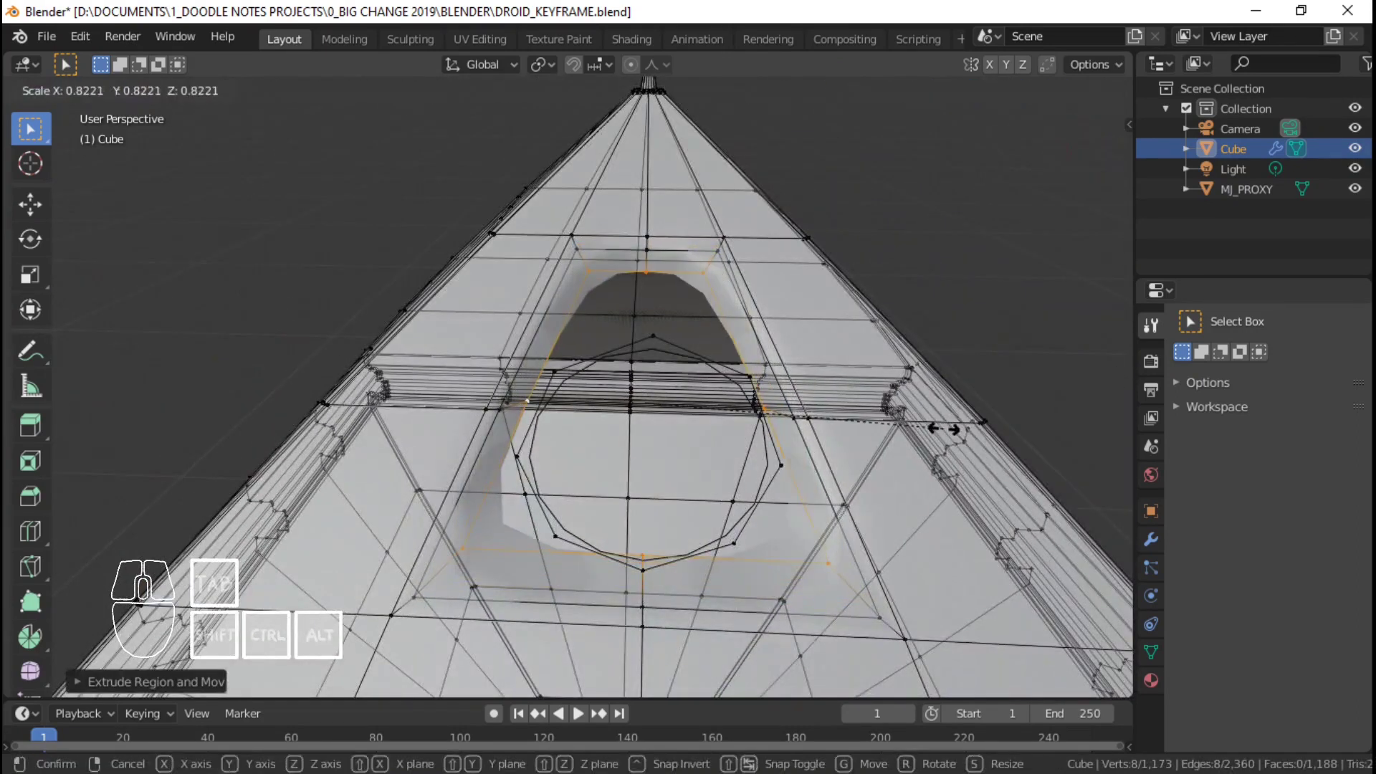
left_click(819, 504)
middle_click_drag(819, 504, 829, 454)
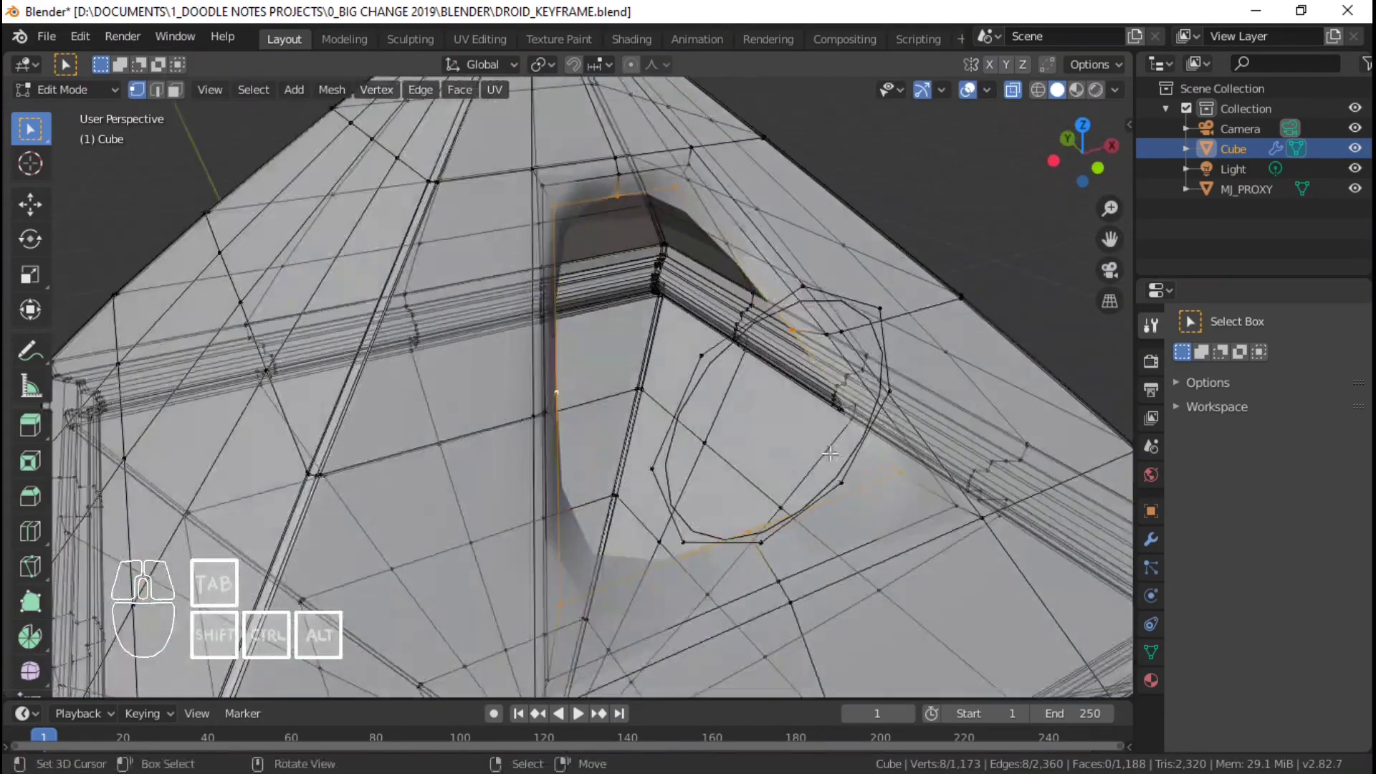
- Select the whole linked circle in front of the recess and duplicate it about 0.04 m along Y toward the body
left_click(808, 278)
middle_click_drag(802, 287, 581, 394)
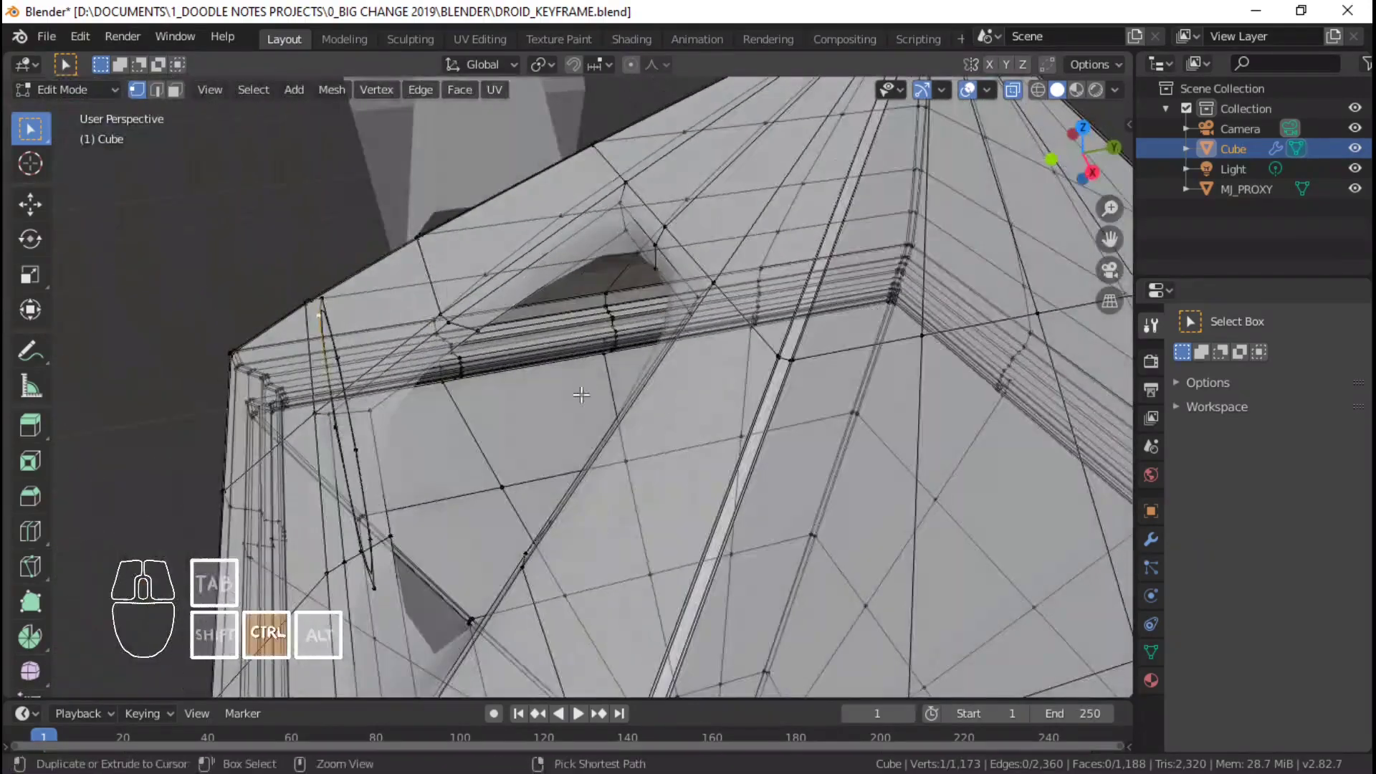
key("ctrl+l")
key("KP_3")
key("shift+d")
key("y")
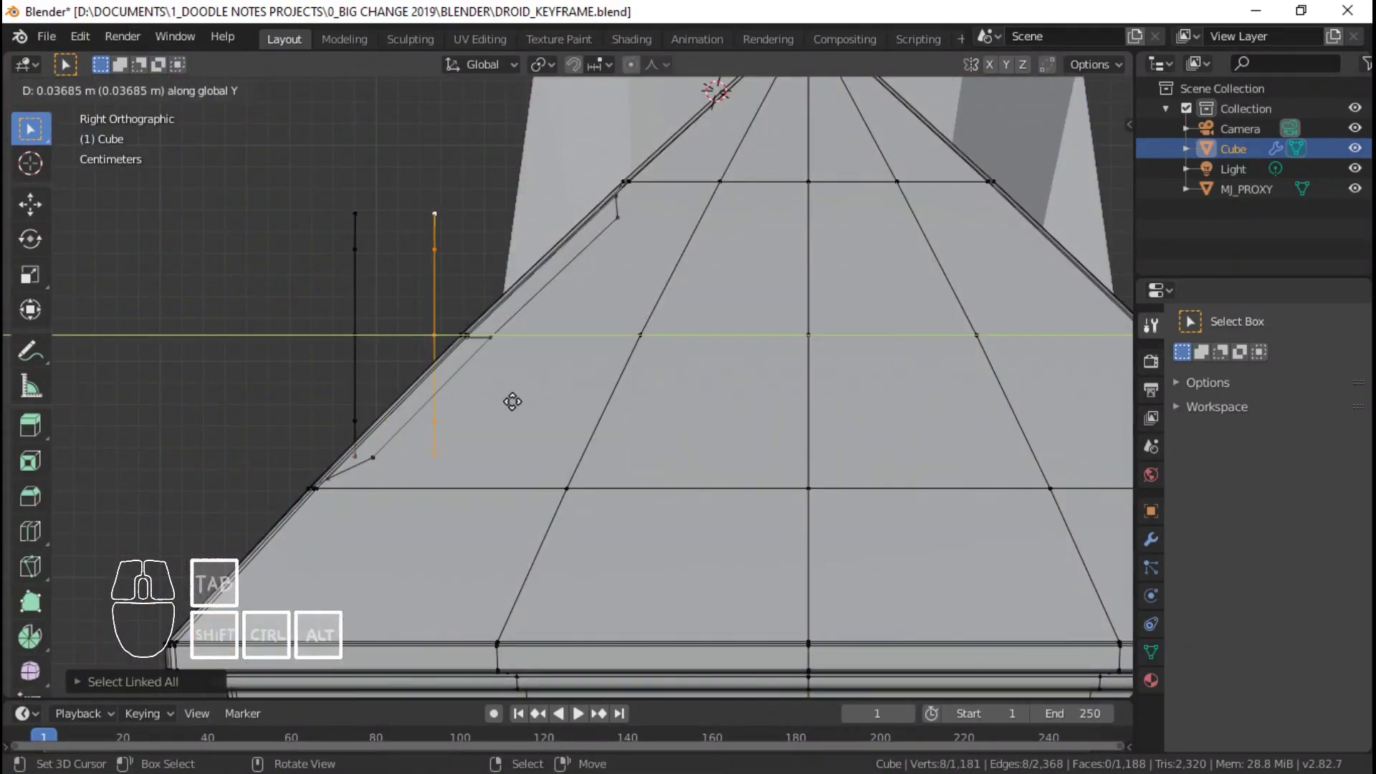
left_click(509, 400)
middle_click_drag(509, 399, 644, 492)
key("KP_3")
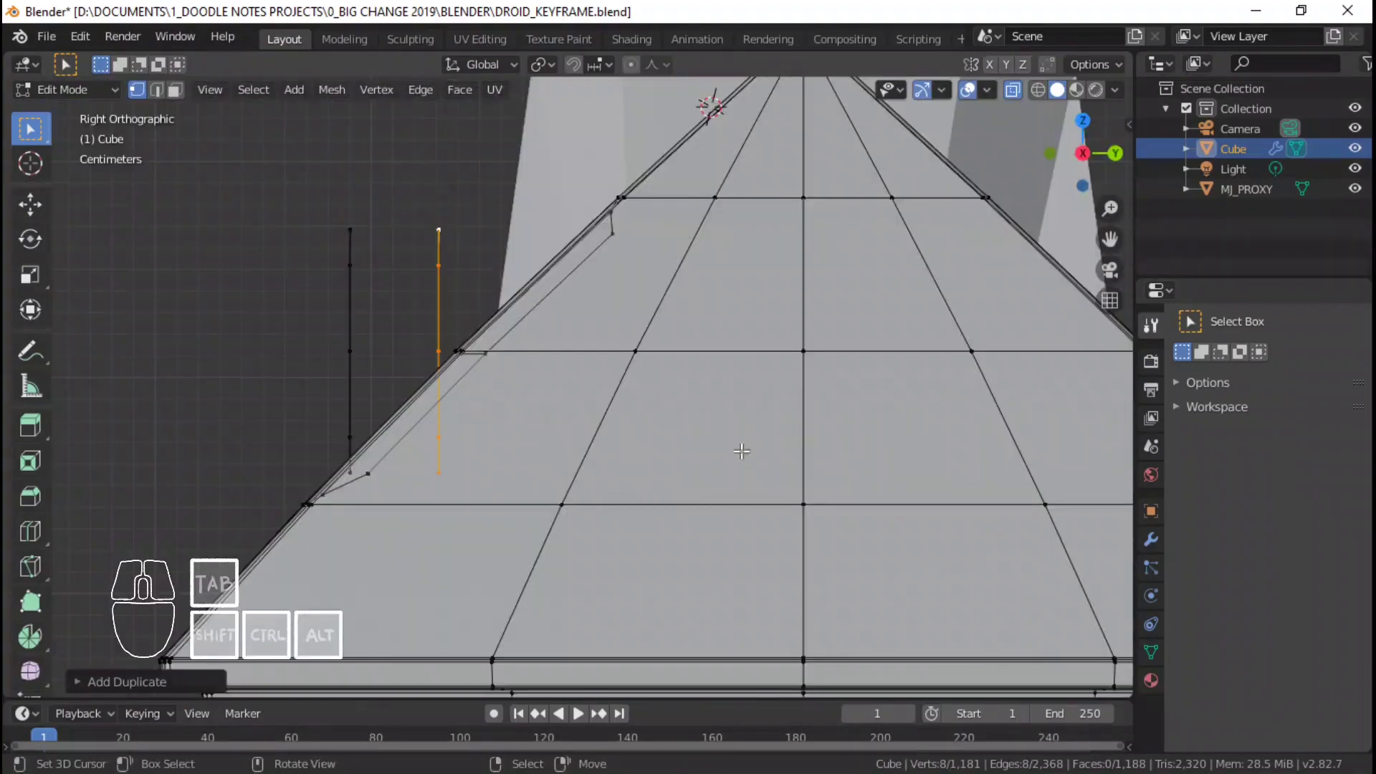
- Rotate the duplicated circle in right view to follow the sloping face and scale it up slightly
key("r")
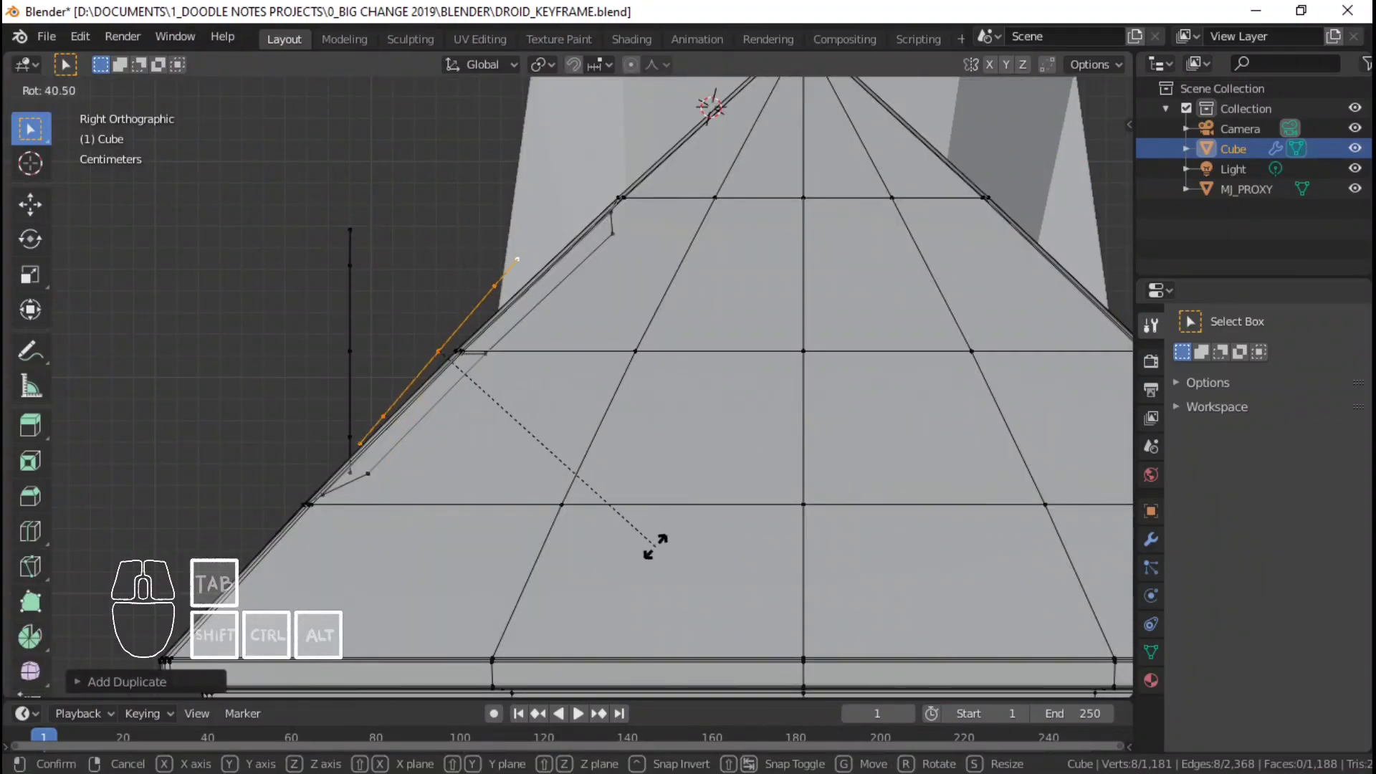
left_click(642, 577)
key("s")
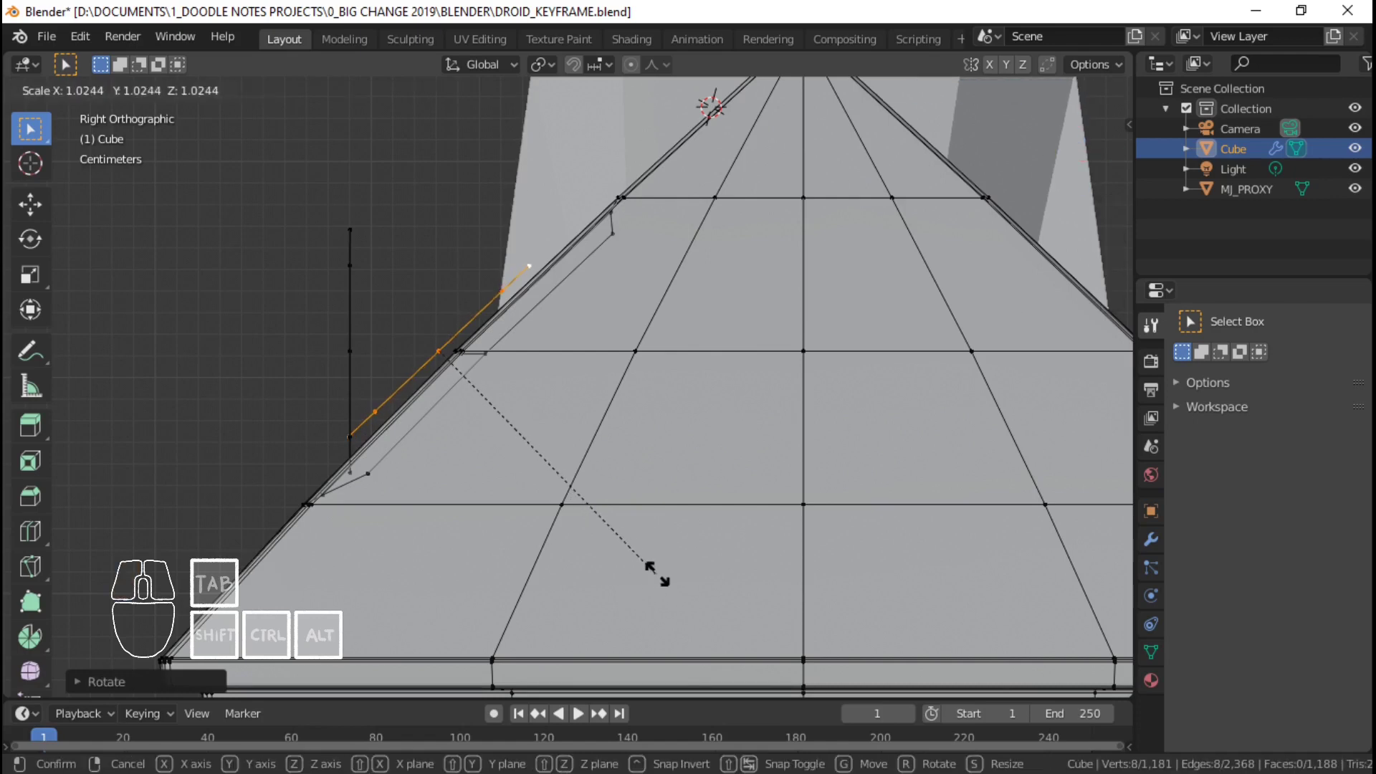
left_click(673, 571)
key("r")
left_click(685, 568)
- Move the tilted circle into the recess and fine-tune its rotation to line up with the recess's inner edge
key("g")
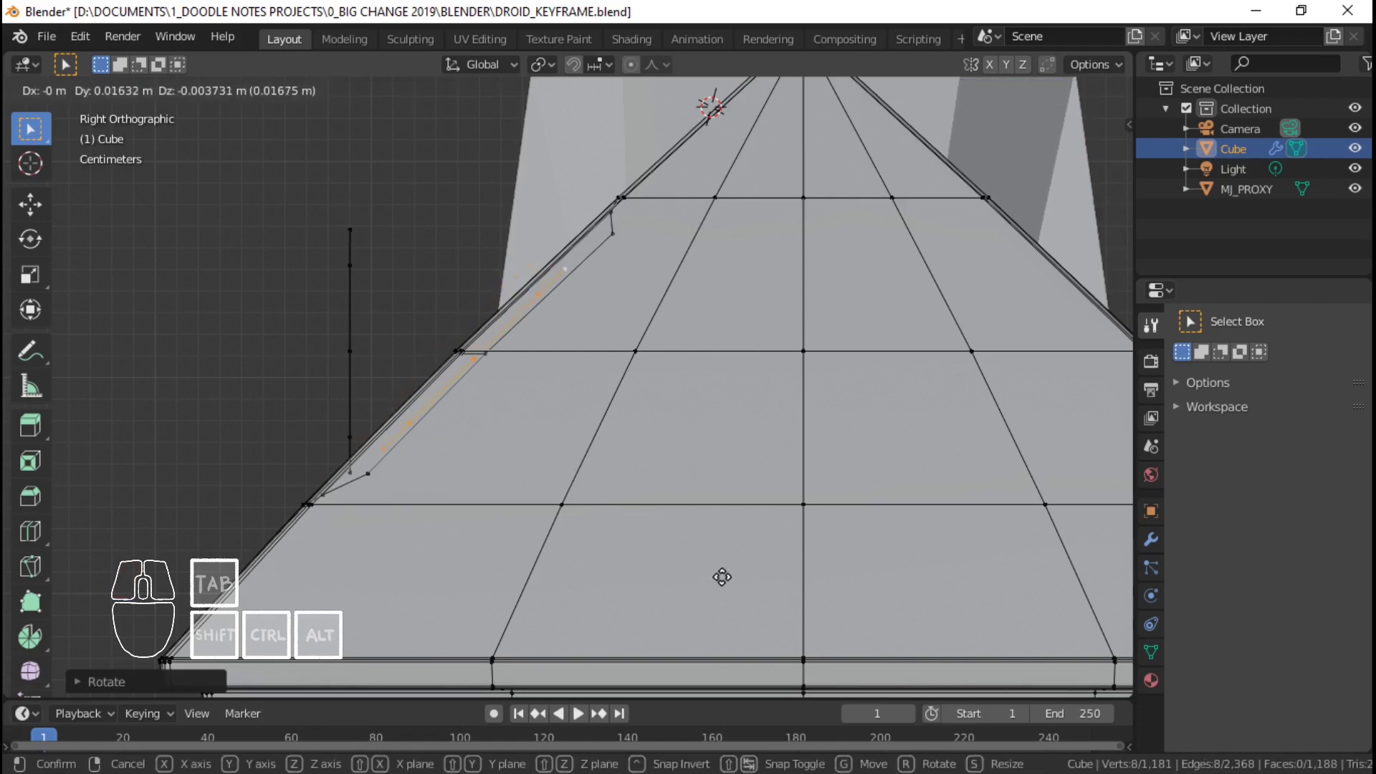
left_click(729, 577)
key("r")
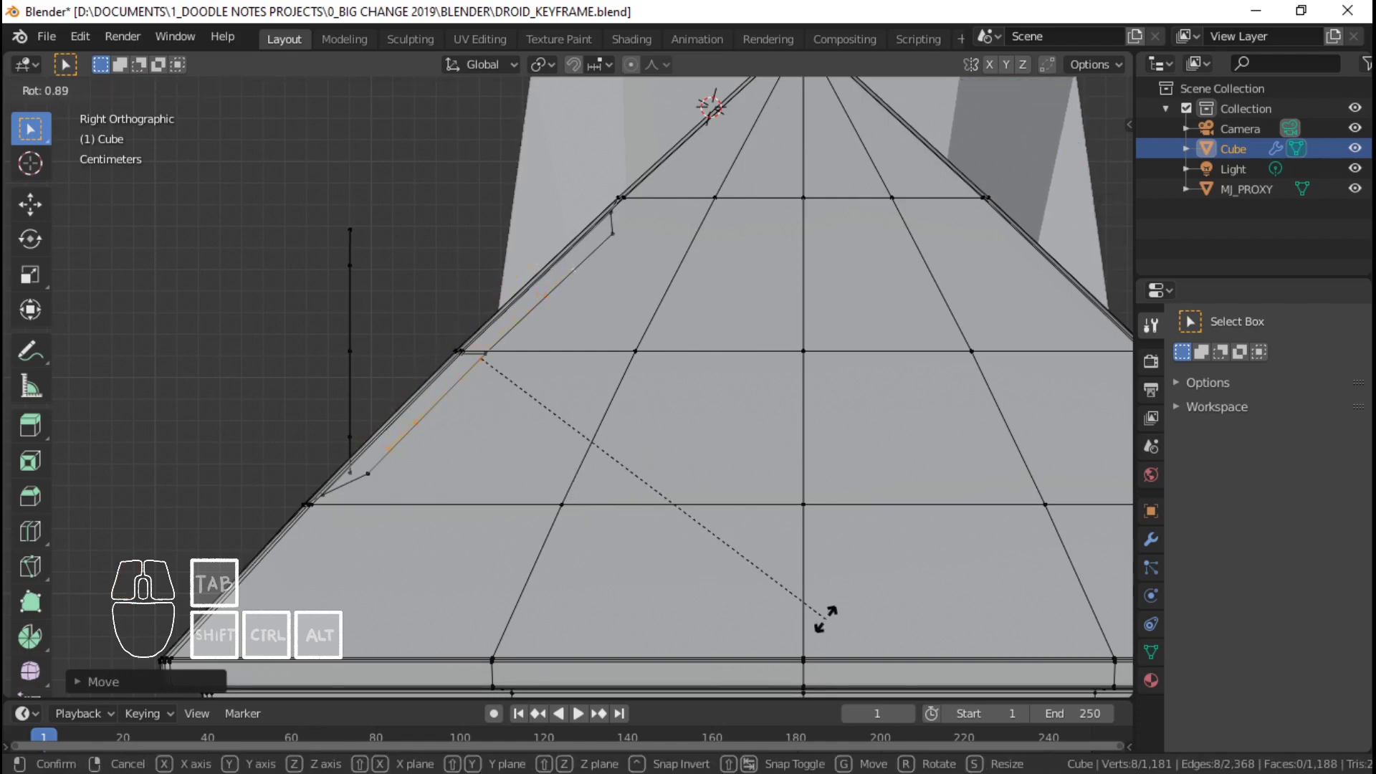
left_click(827, 615)
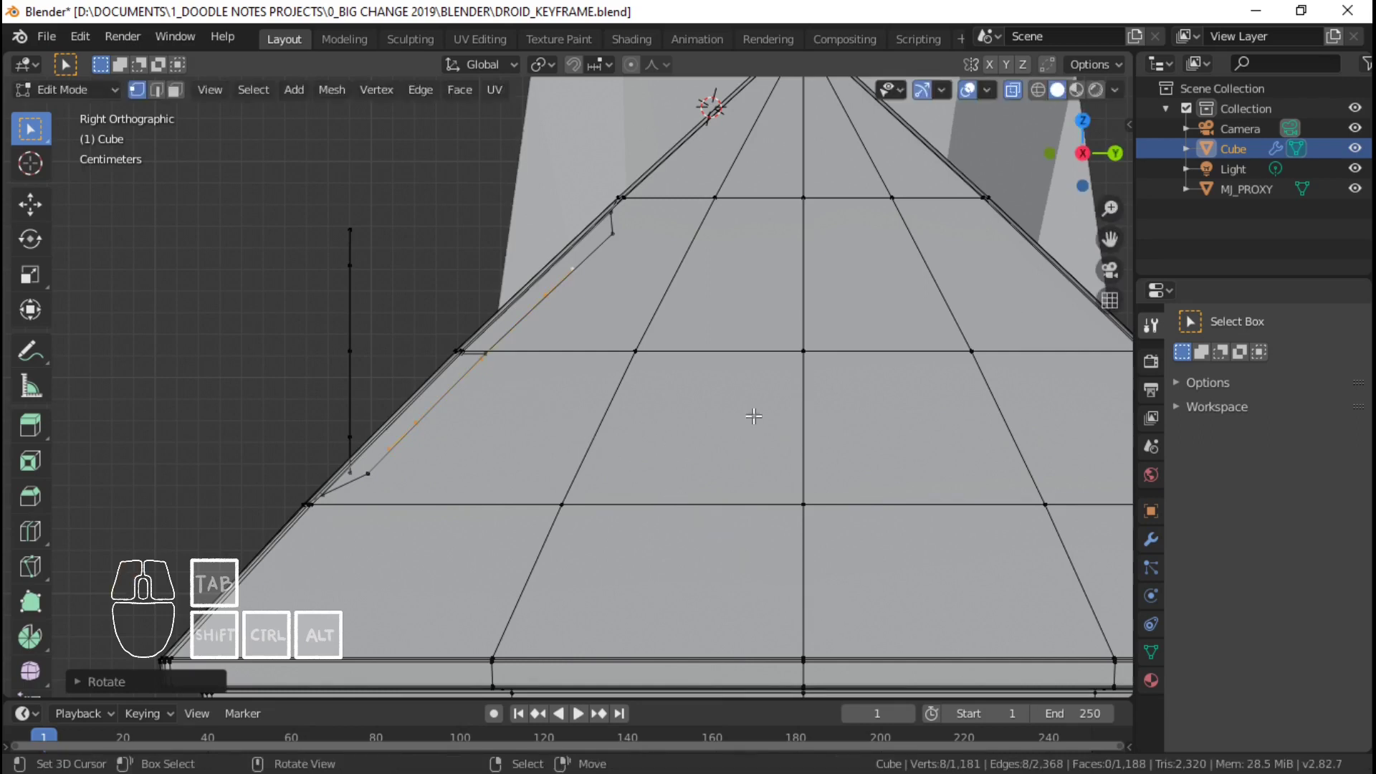
key("r")
left_click(783, 419)
key("g")
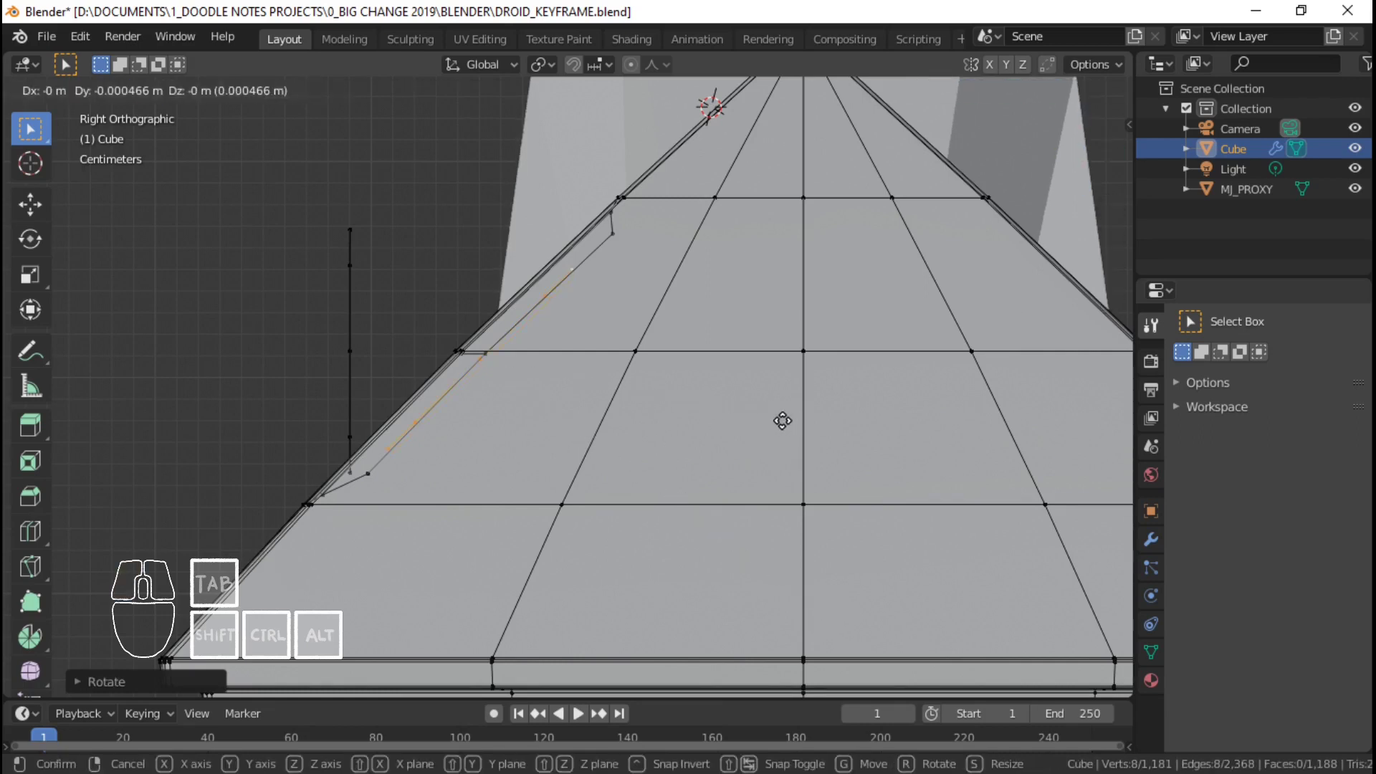
left_click(783, 421)
- Select the recess's extruded inner edge loop and delete it
middle_click_drag(587, 451, 590, 450)
left_click(501, 376)
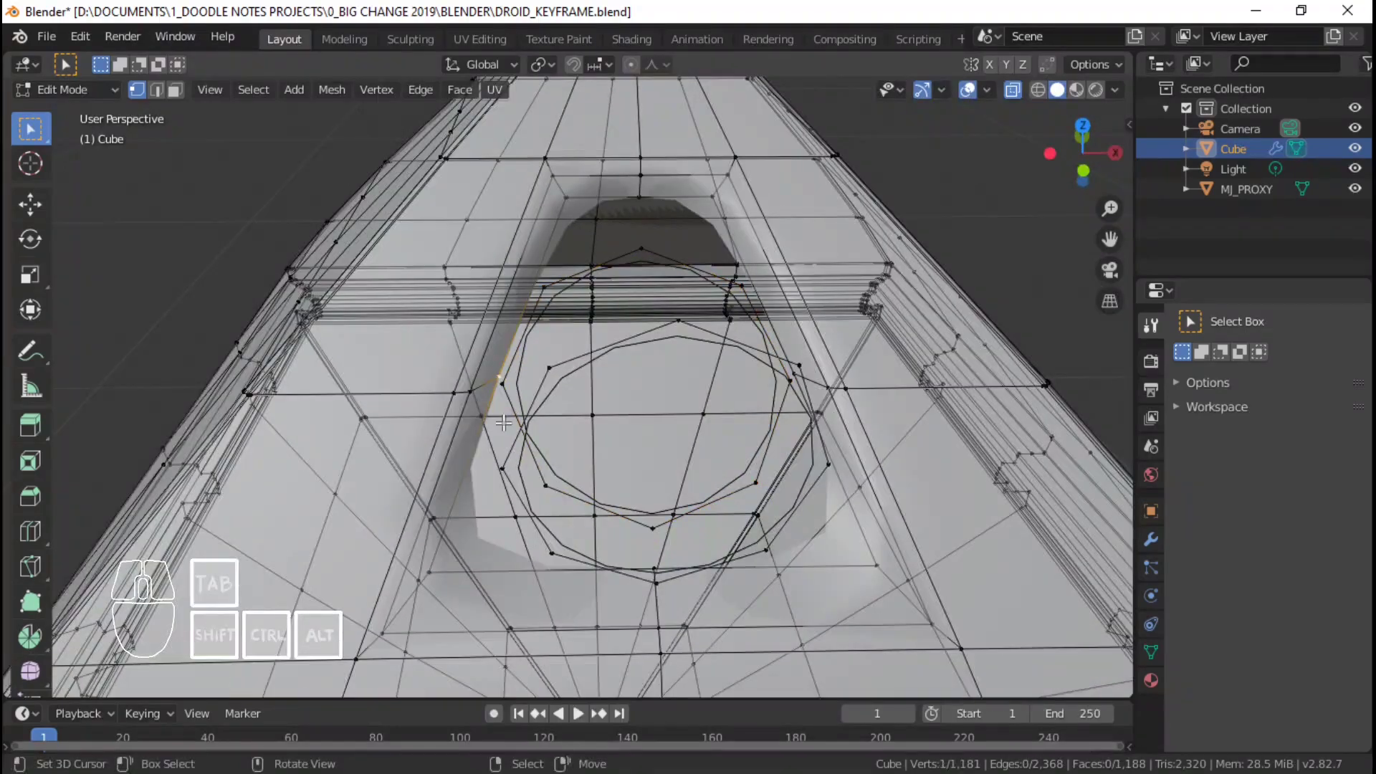
left_click(494, 568, "alt+shift")
key("x")
left_click(499, 514)
- Select the duplicated circle together with the mid-height vertices of the recess's side rims and scale them up to about 1.33
middle_click_drag(602, 486, 656, 429)
left_click(703, 363, "alt+shift")
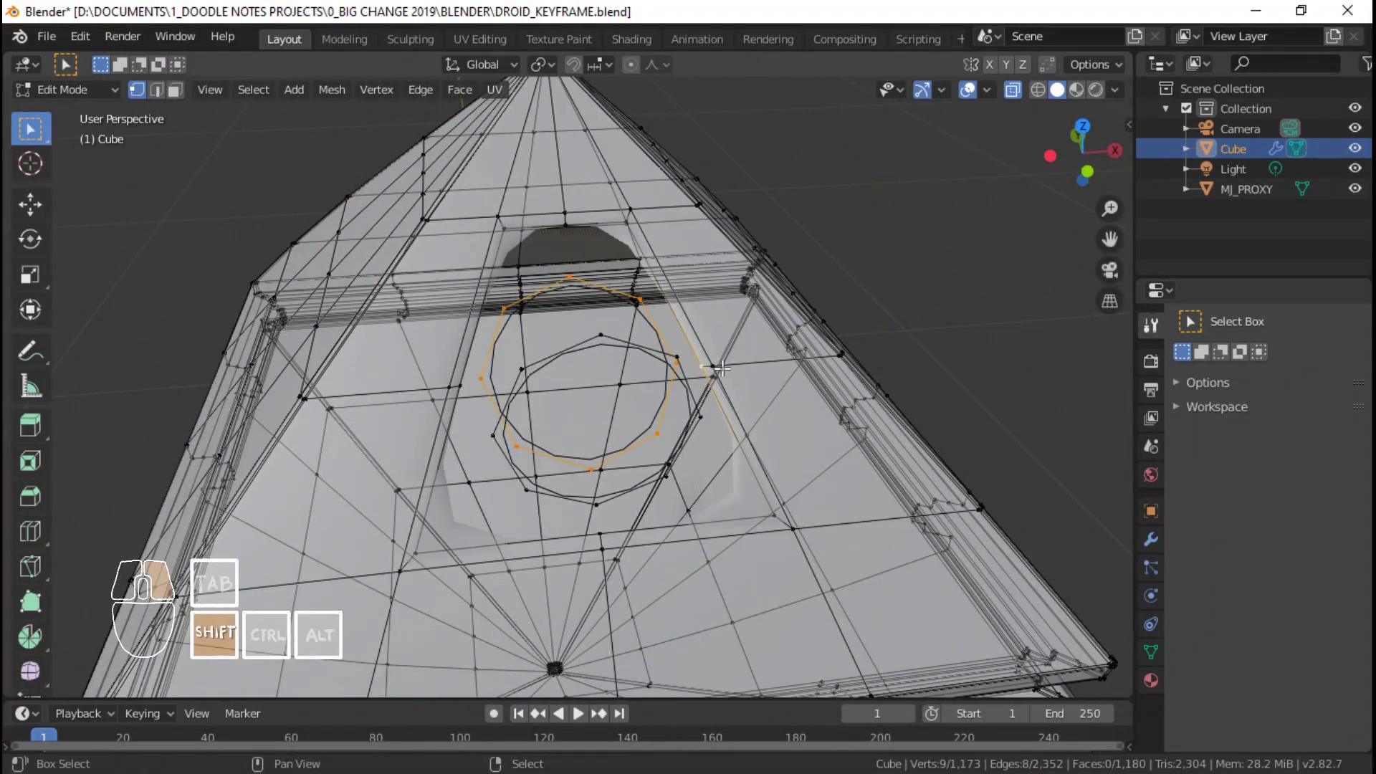
left_click(466, 387, "shift")
key("s")
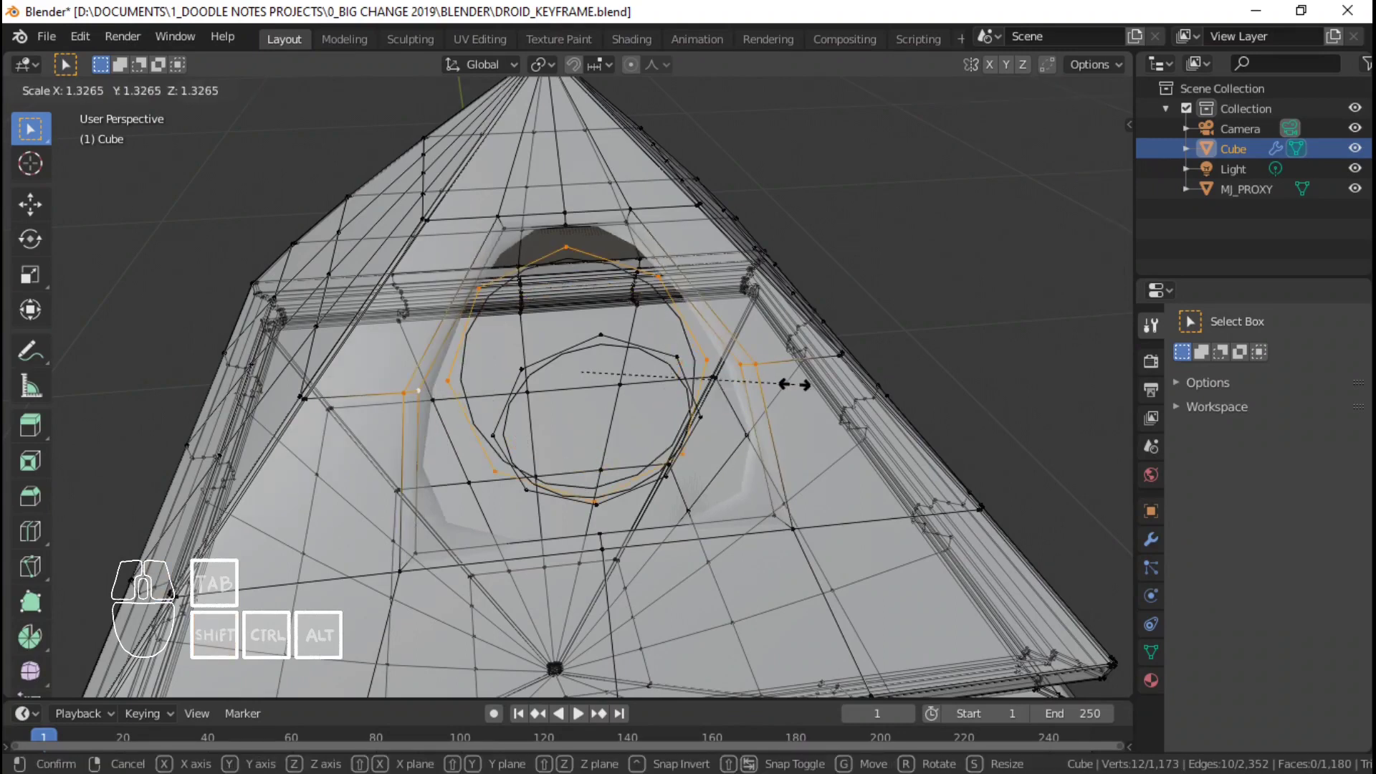
left_click(794, 385)
middle_click_drag(795, 385, 753, 373)
key("Tab")
scroll(629, 320, "down", 8)
key("Tab")
scroll(758, 363, "up", 5)
middle_click_drag(654, 400, 620, 395)
- Switch to edge selection and fill two lower faces between the recess rim and the duplicated circle
left_click(494, 341)
middle_click_drag(494, 340, 547, 482)
left_click(154, 92)
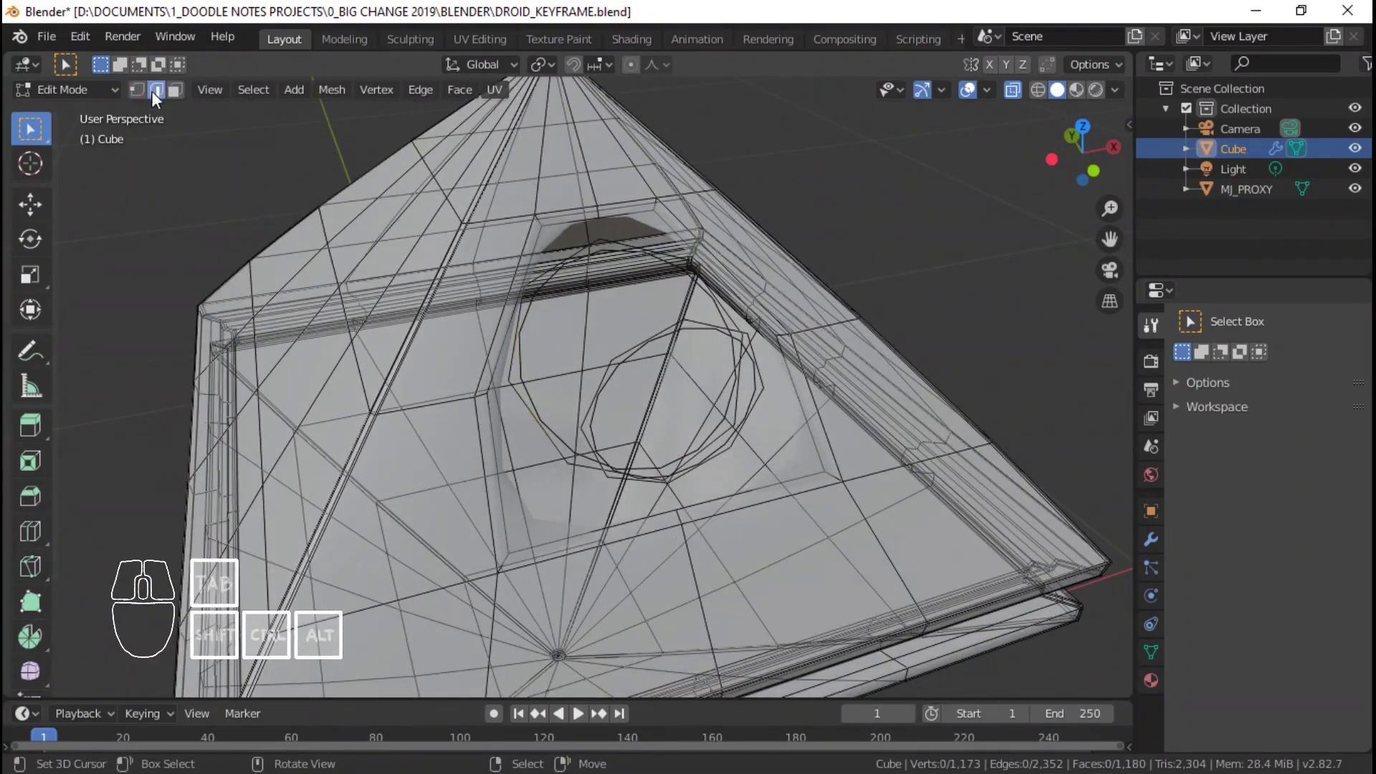
middle_click_drag(566, 528, 509, 398)
right_click(532, 402)
key("f")
key("f")
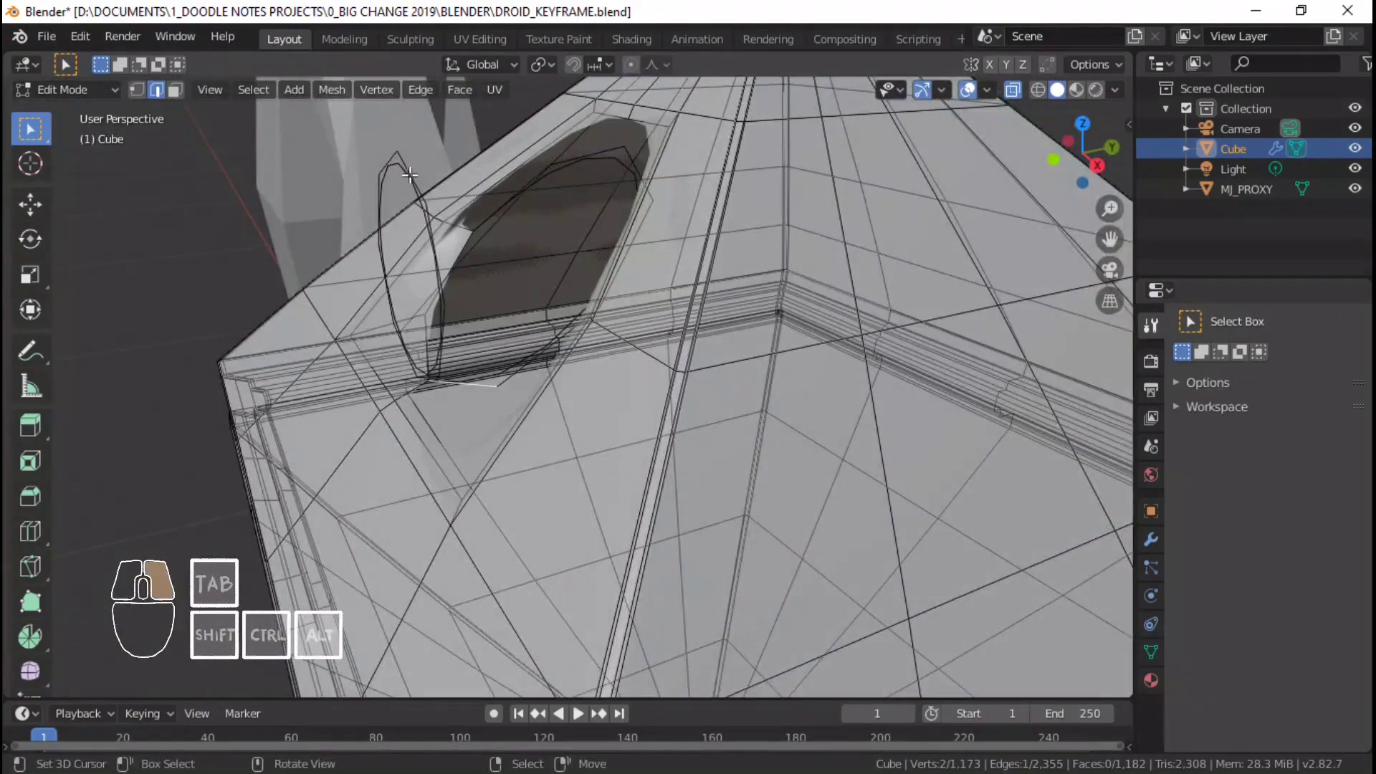
- Hide the original circle in front of the recess and fill the remaining lower faces between rim and circle
key("ctrl+l")
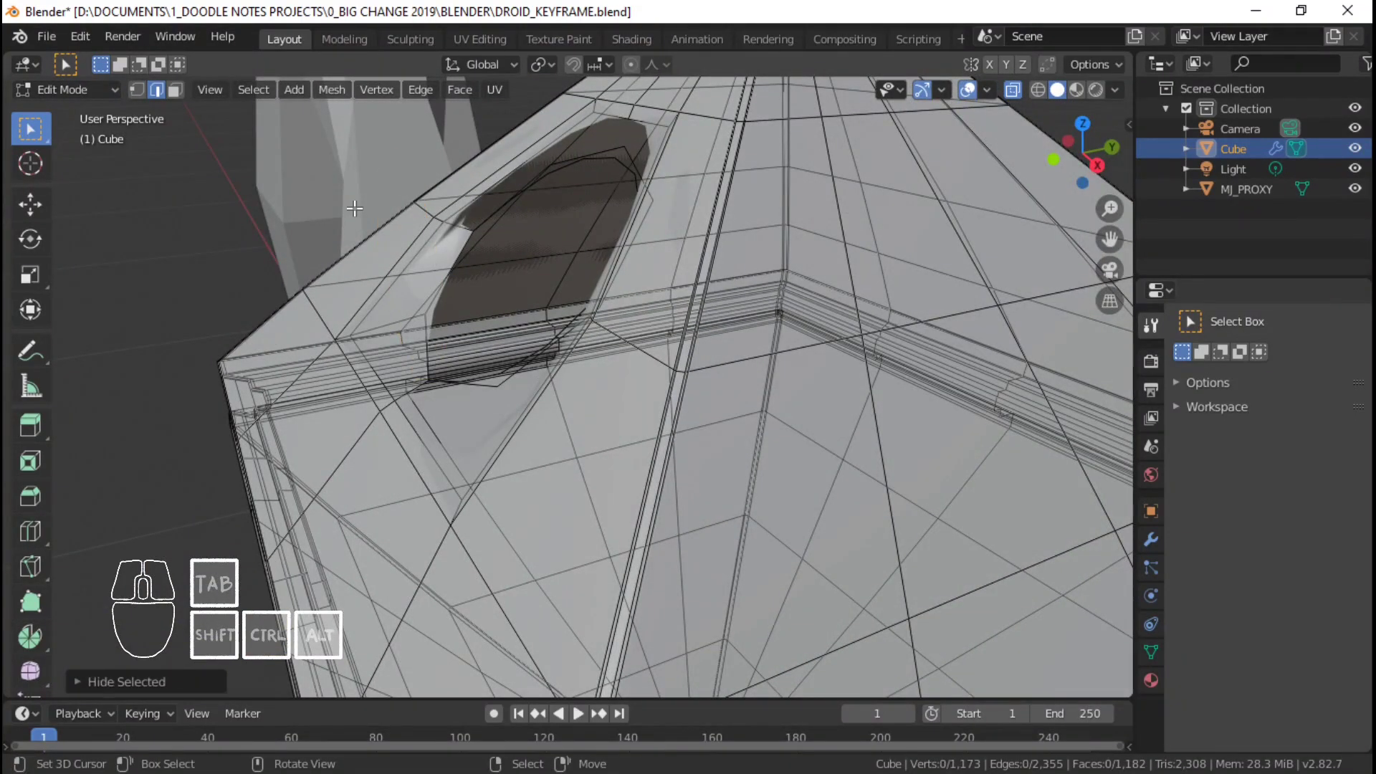
middle_click_drag(423, 220, 645, 301)
right_click(704, 379)
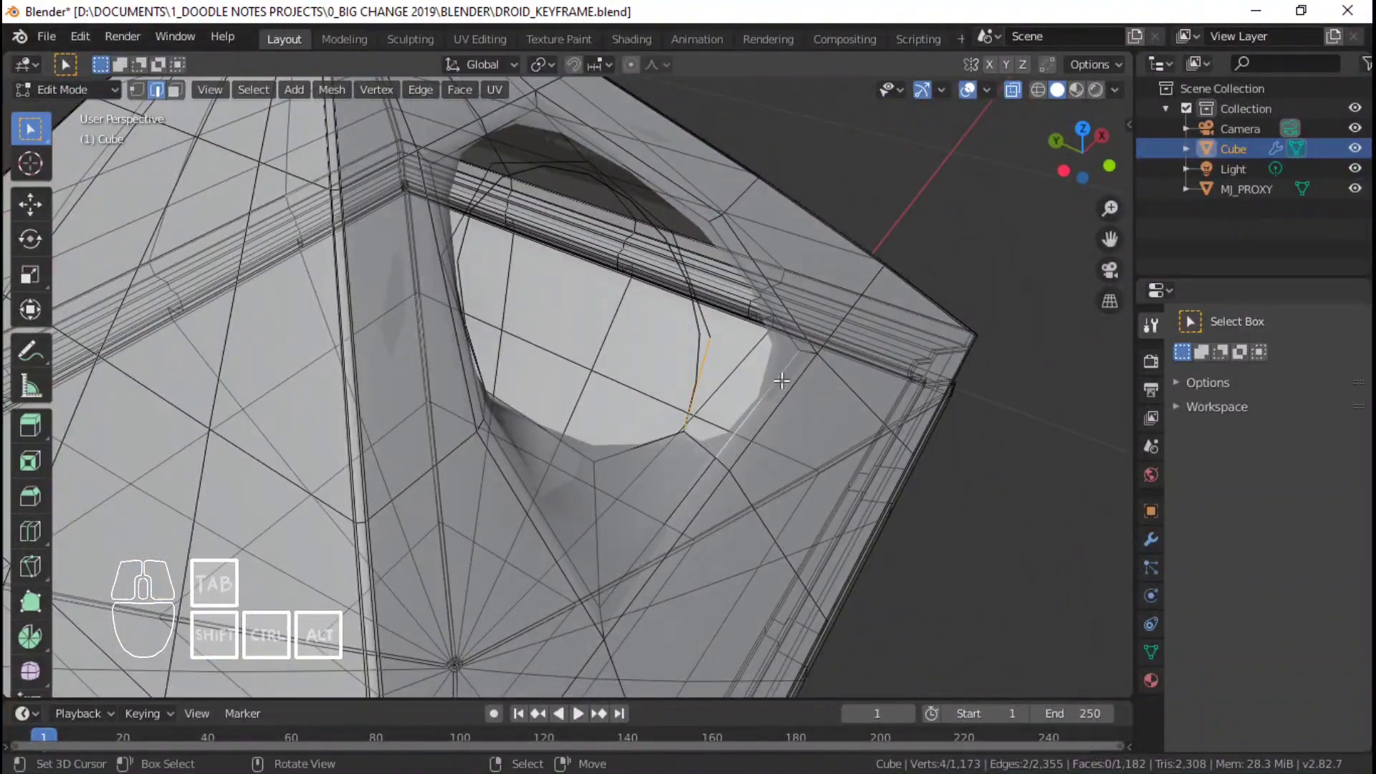
key("f")
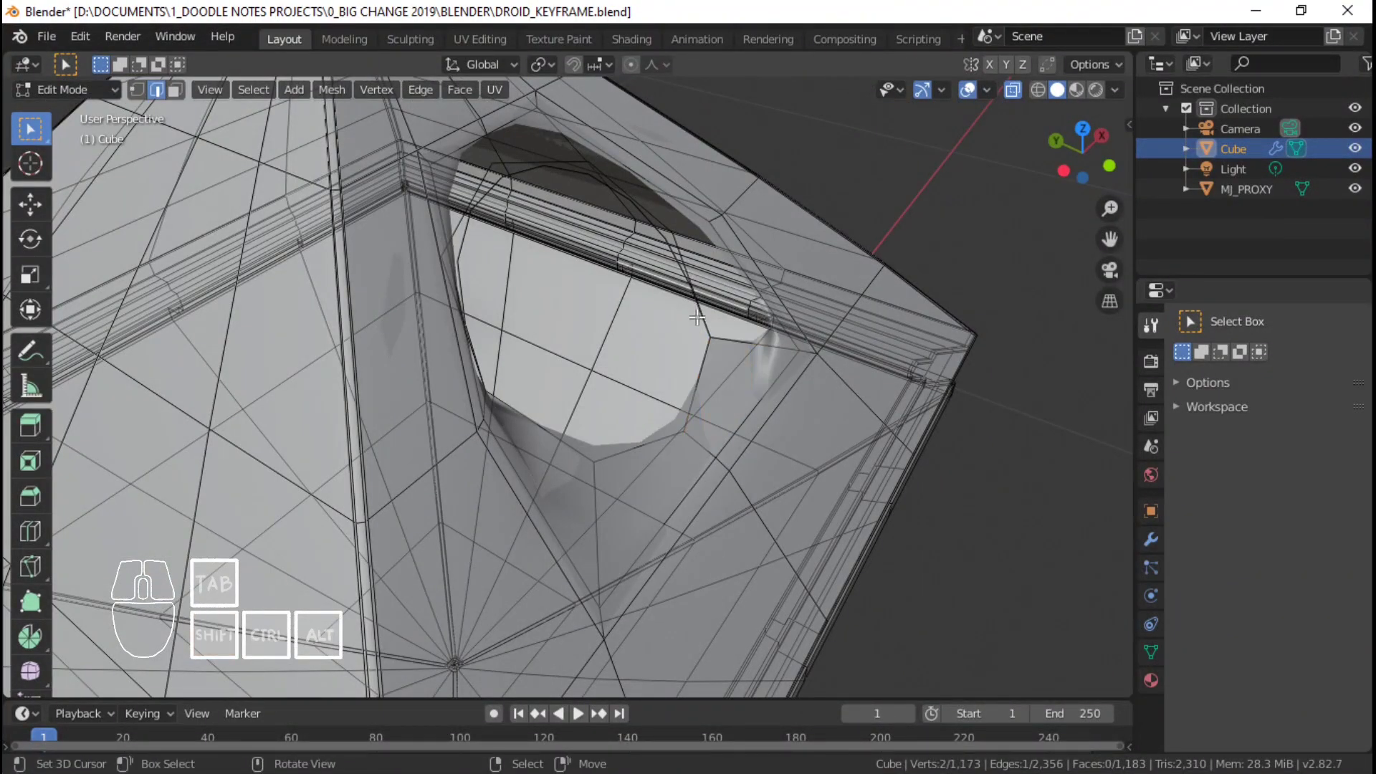
middle_click_drag(697, 317, 637, 324)
key("f")
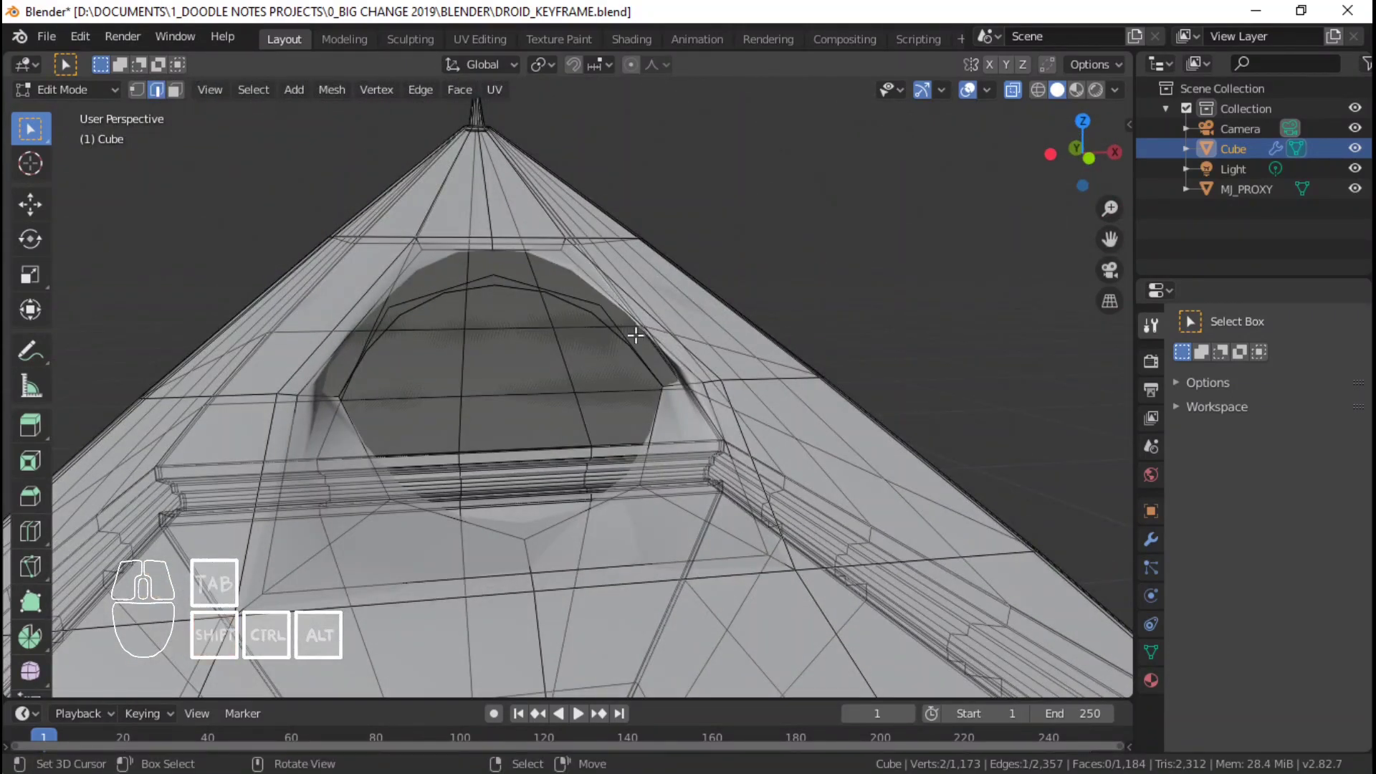
- Fill the four upper faces between the recess rim and the circle to close the ring
middle_click_drag(665, 349, 574, 385)
key("f")
key("f")
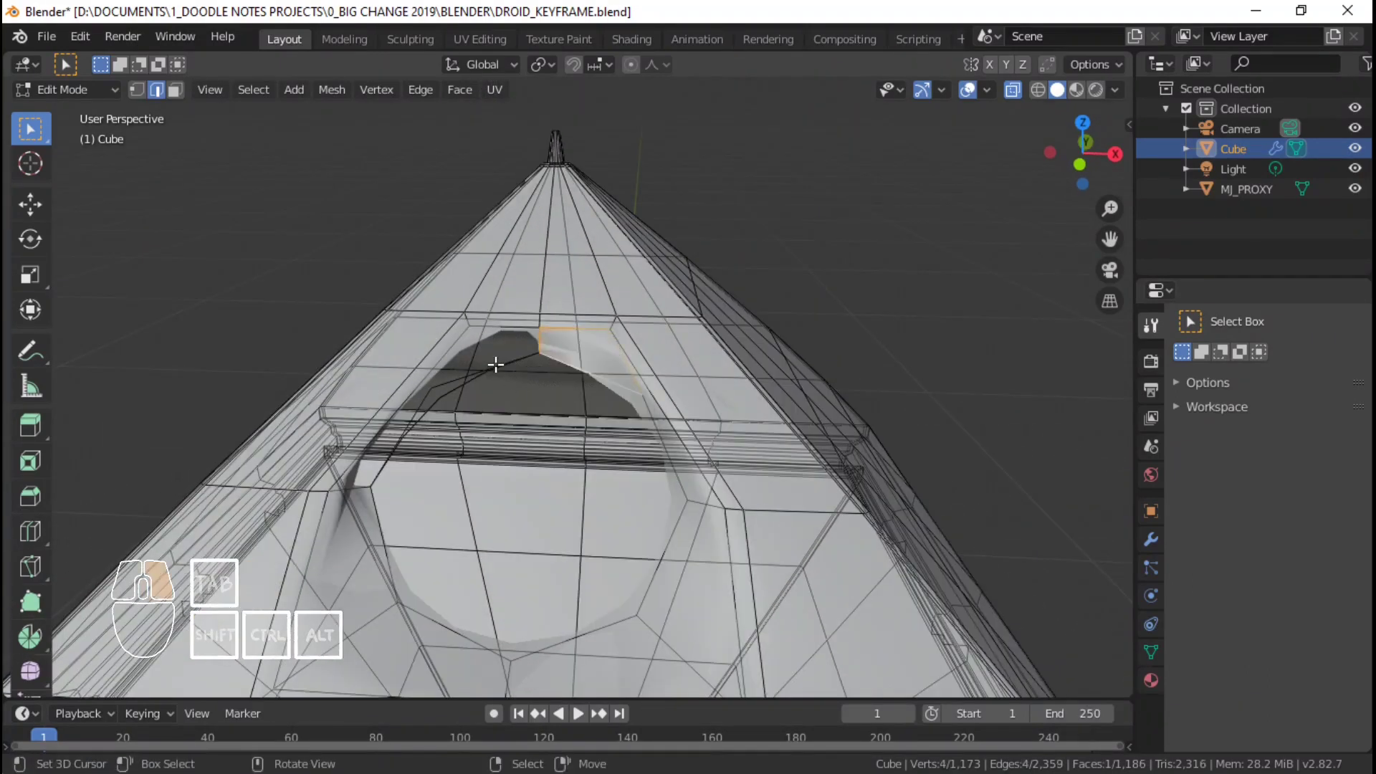
key("f")
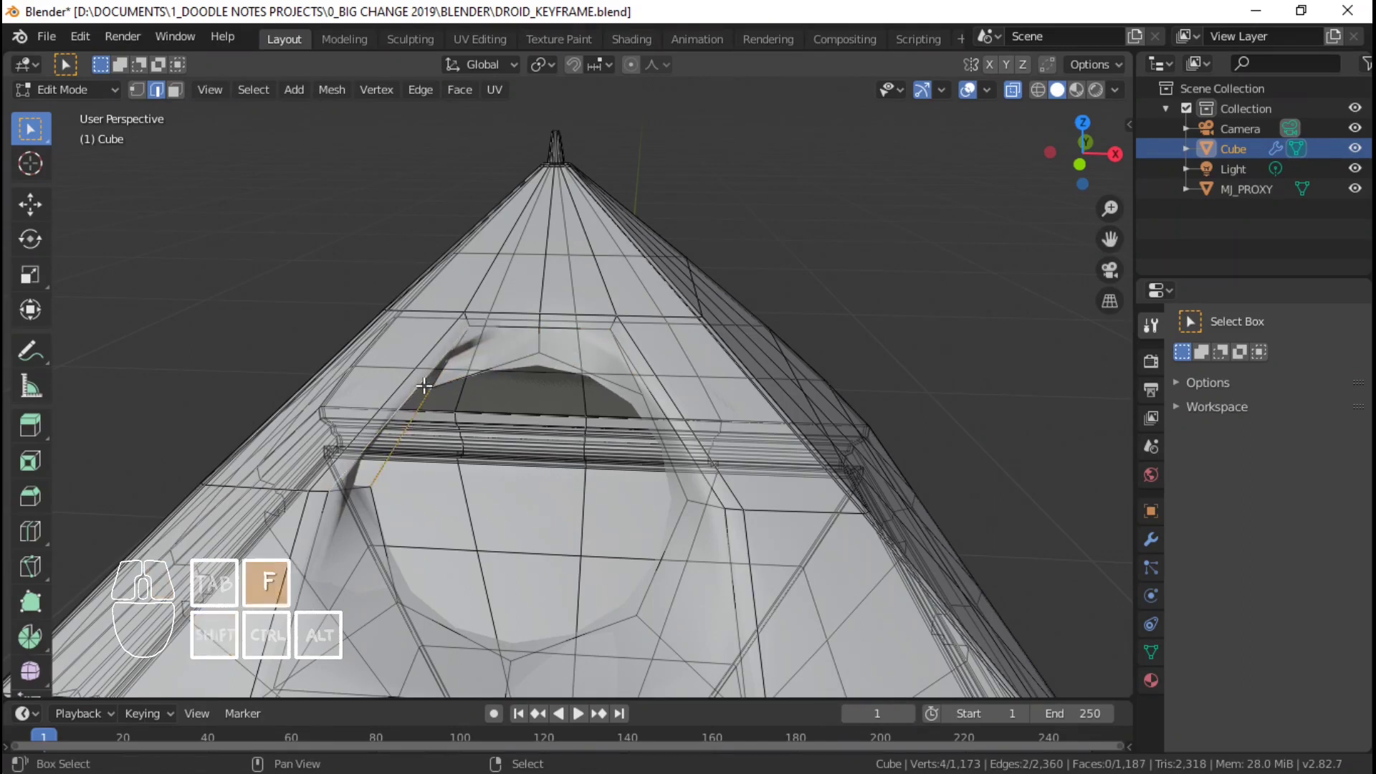
key("f")
- Select the edge loop of the circular opening inside the recess and scale it down slightly
key("Tab")
scroll(555, 471, "down", 2)
middle_click_drag(555, 471, 615, 438)
key("Tab")
scroll(690, 426, "up", 2)
left_click(738, 434, "alt")
scroll(738, 423, "down", 3)
middle_click_drag(738, 412, 737, 452)
key("s")
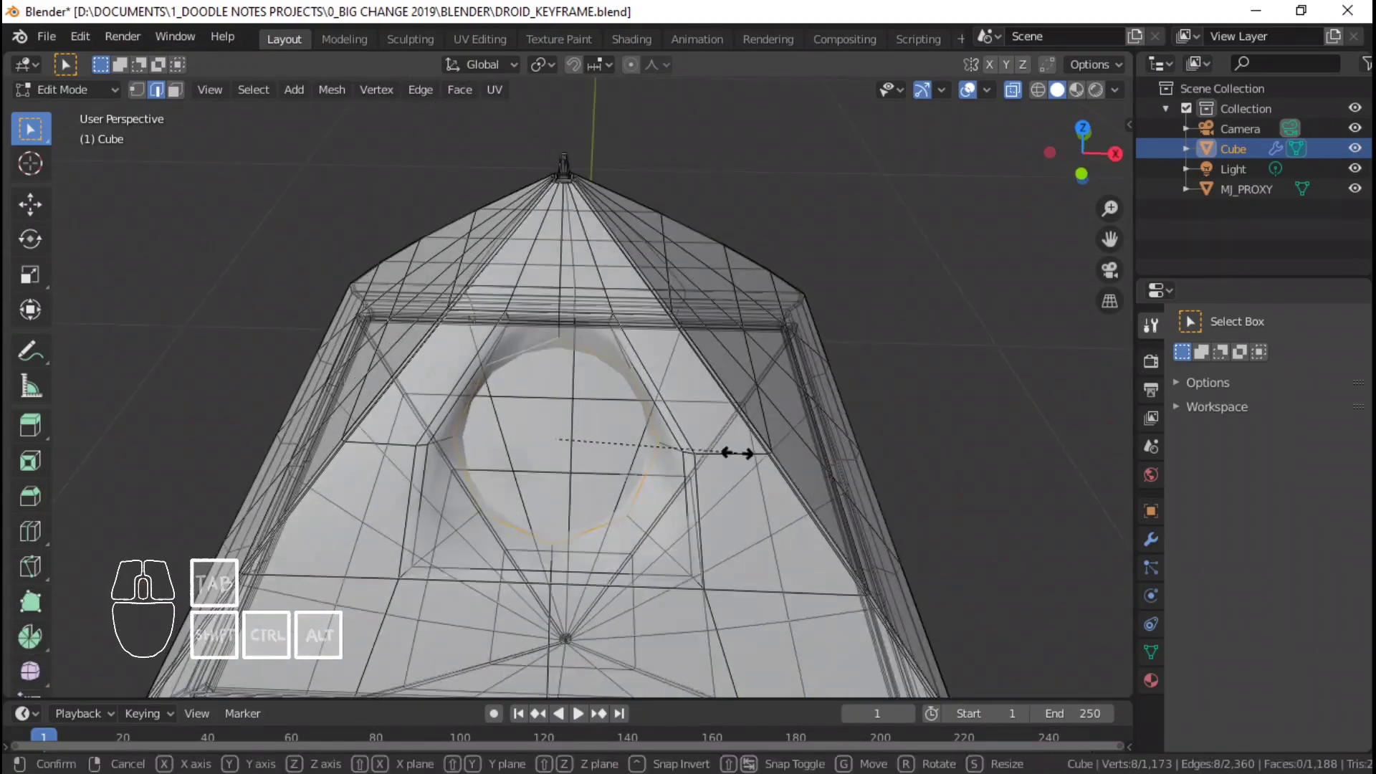
left_click(724, 455)
- Switch to vertex selection and start a loop cut near the lower edge of the circular recess
key("1")
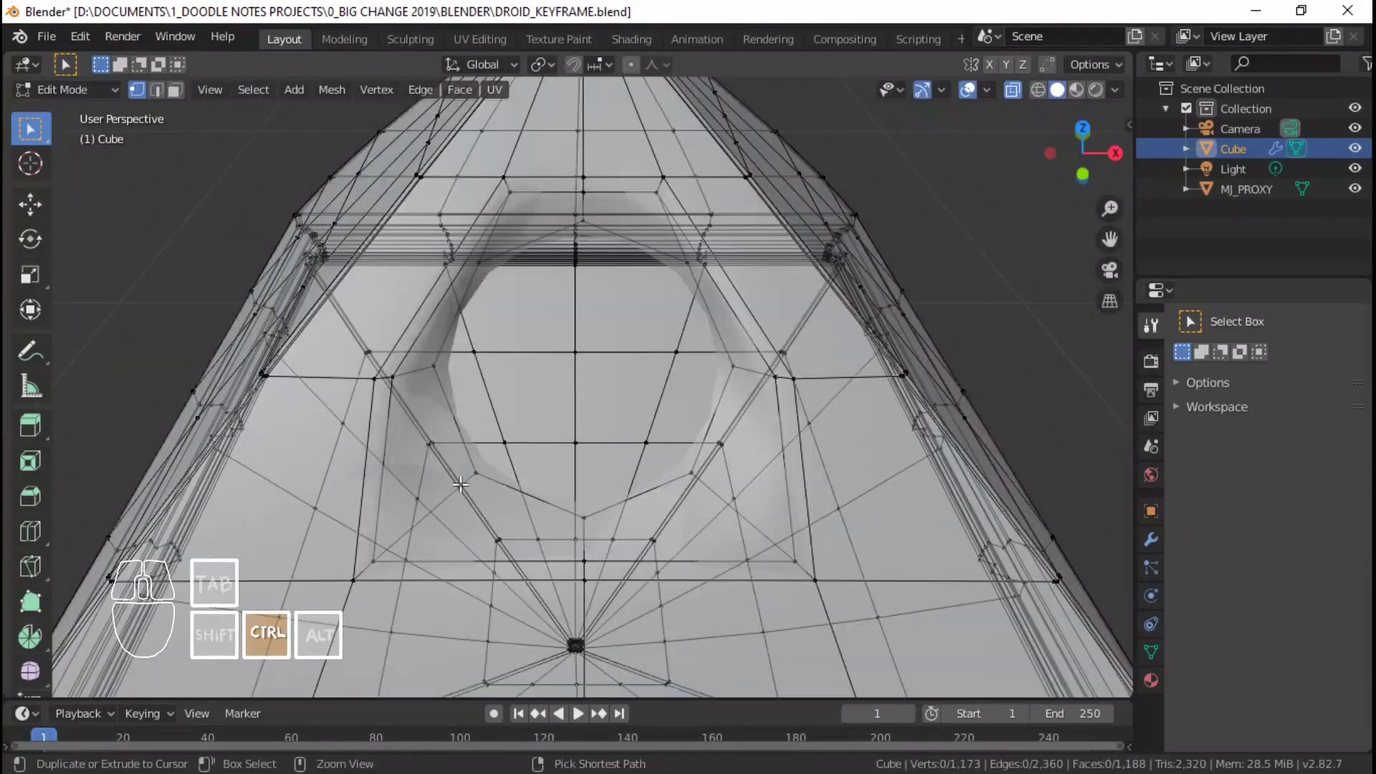
key("ctrl+r")
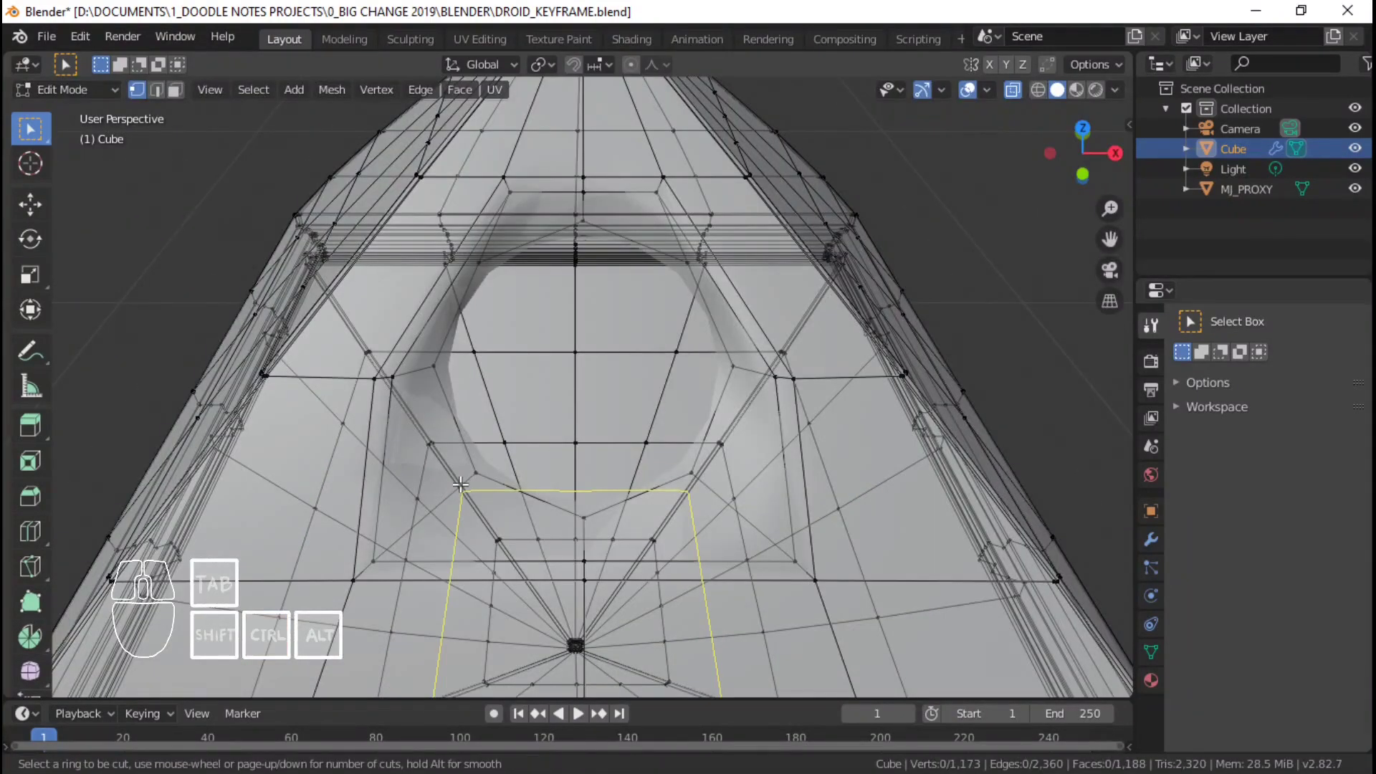
- Add a loop cut around the inner wall of the eye hole, slid about 0.74 towards its outer rim
left_click(417, 367)
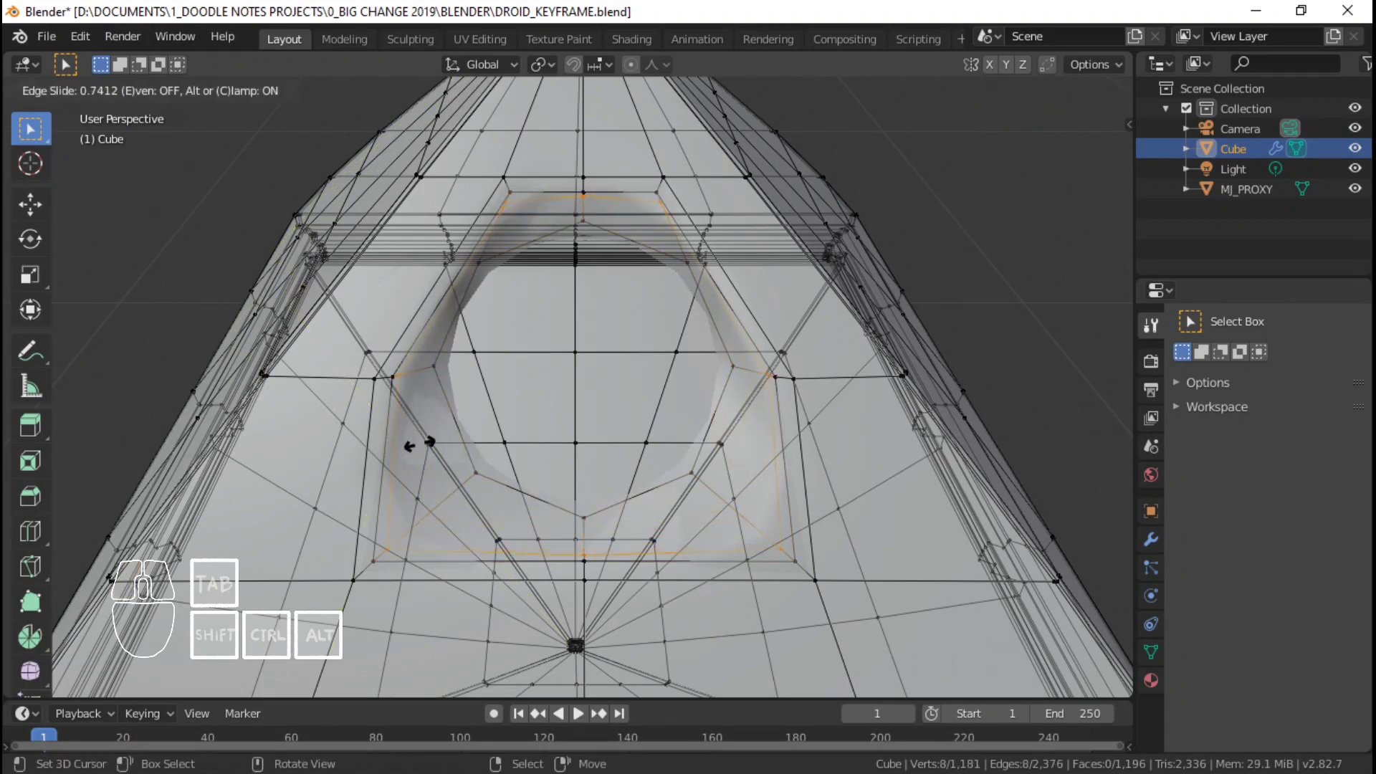
left_click(418, 449)
key("Tab")
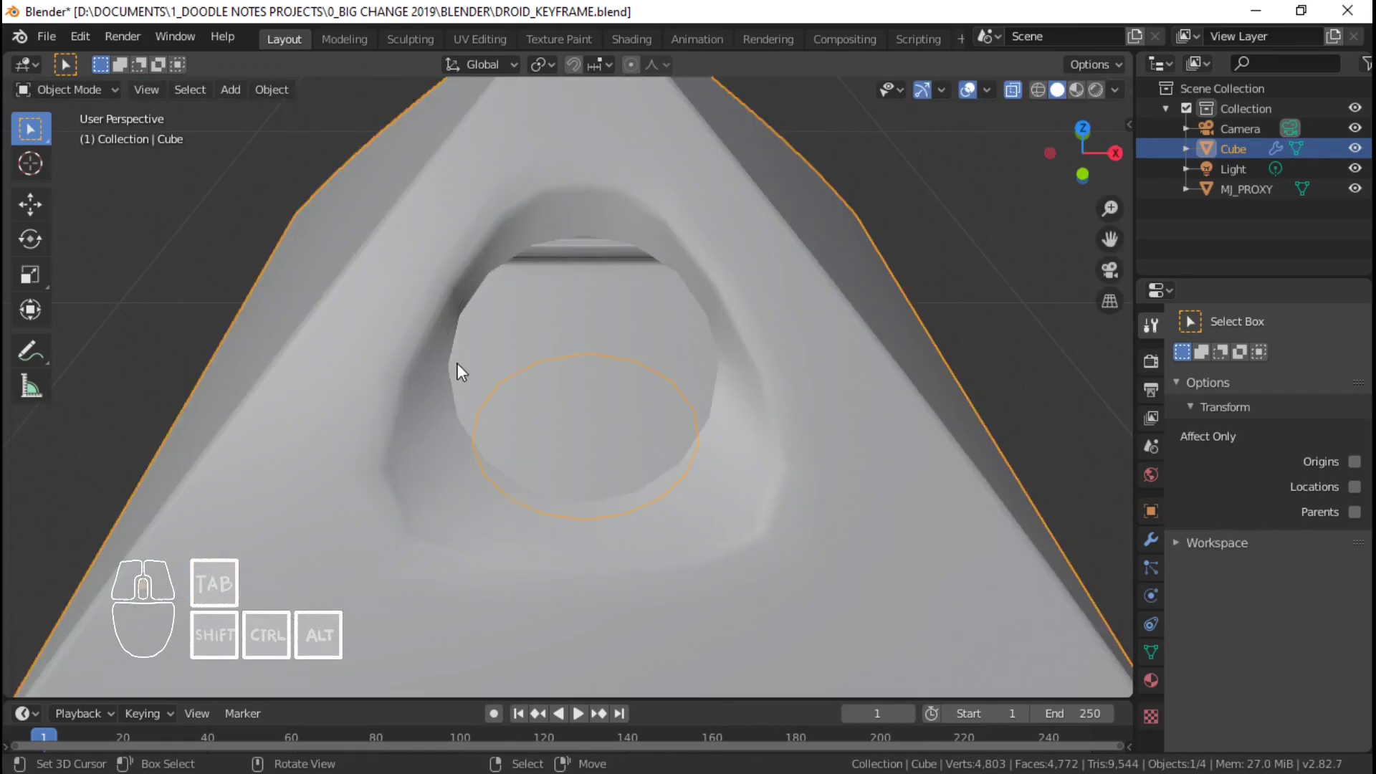
middle_click_drag(458, 363, 560, 312)
scroll(560, 312, "down", 4)
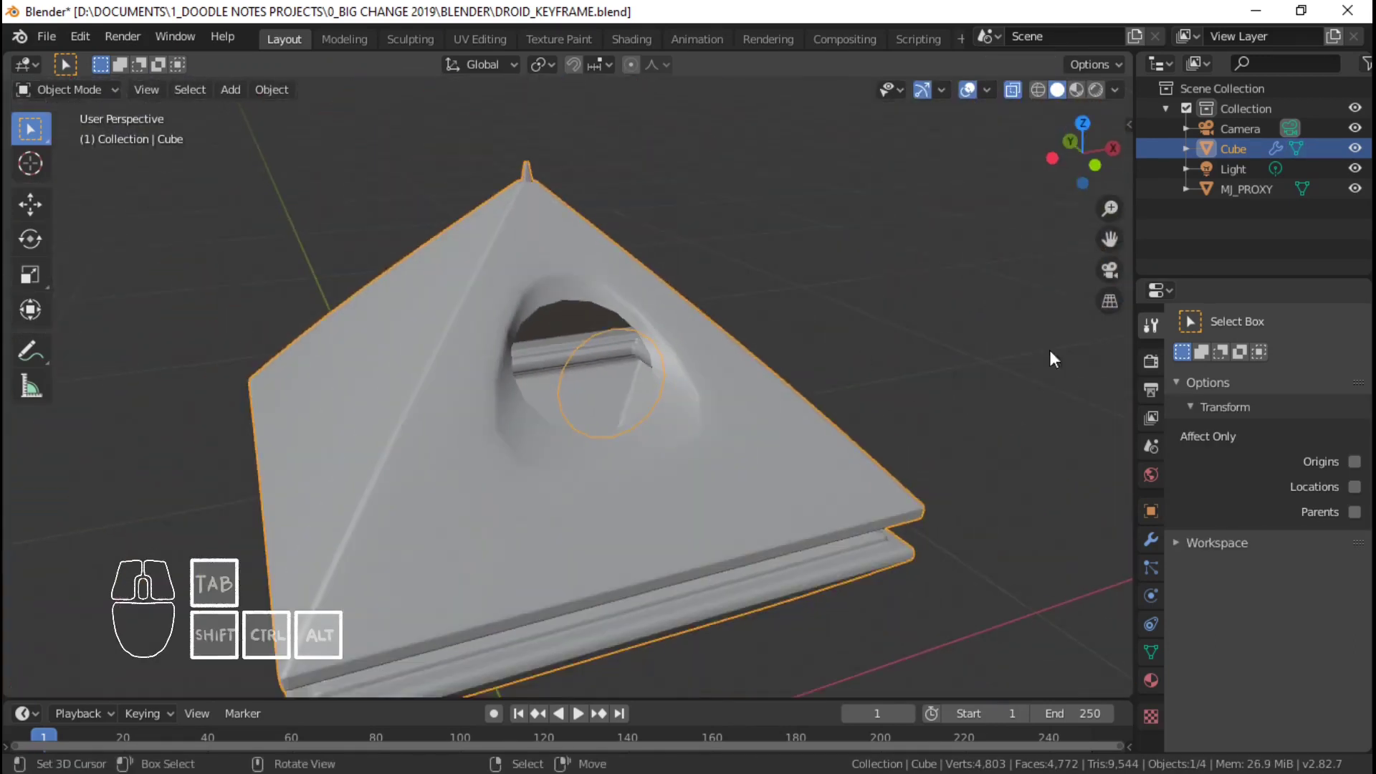
- Try a higher viewport subdivision level on the pyramid's Subdivision Surface modifier and inspect the eye hole
left_click(1151, 545)
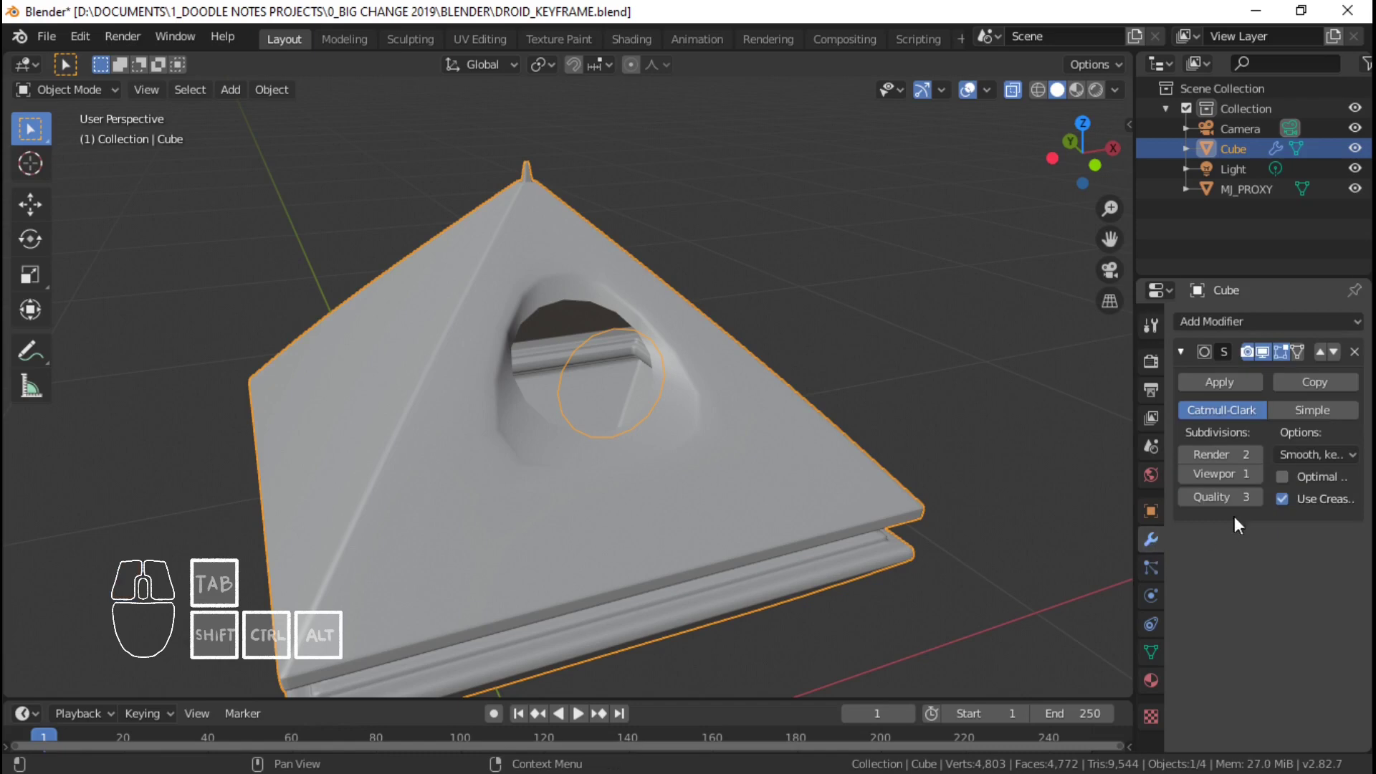
left_click(1255, 475)
middle_click_drag(728, 419, 797, 432)
scroll(789, 468, "down", 5)
middle_click_drag(739, 479, 747, 384, "shift")
middle_click_drag(747, 383, 658, 355)
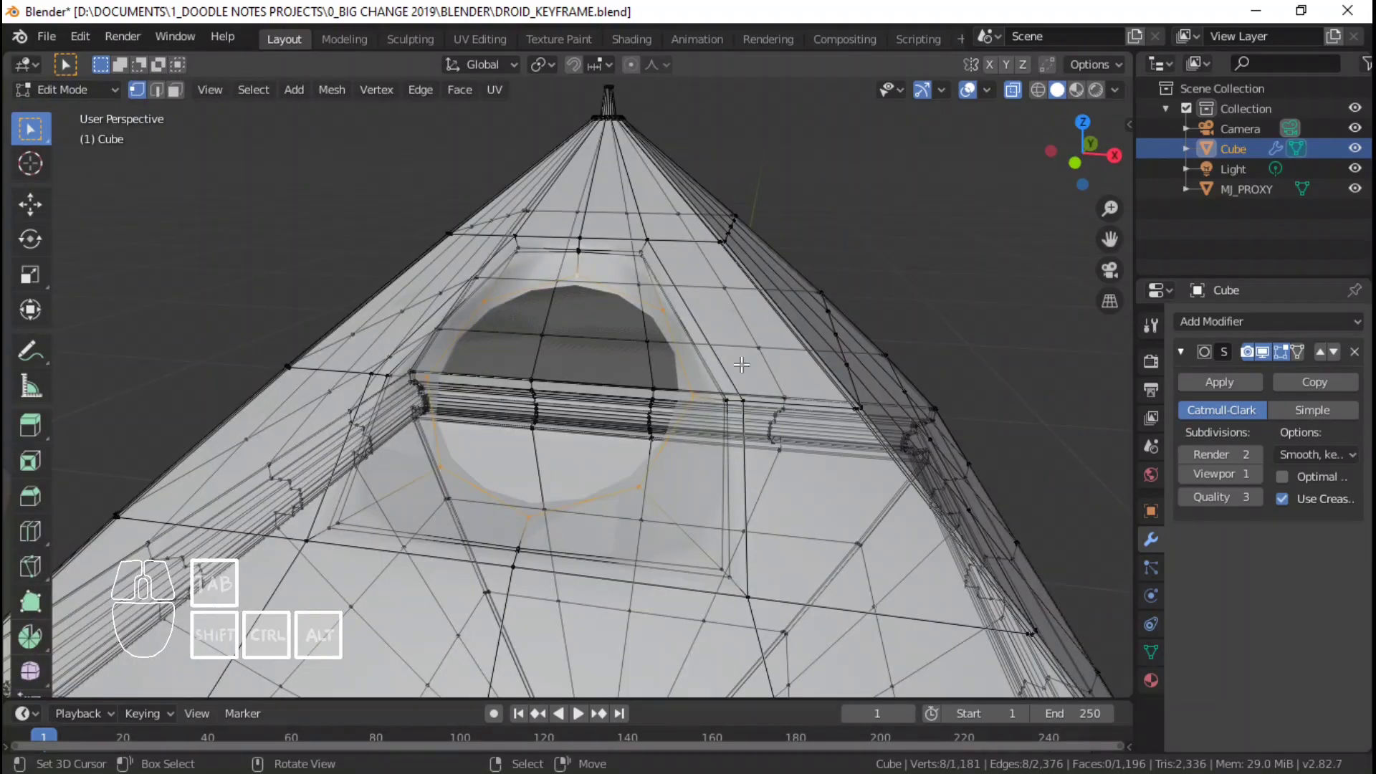
- Enable proportional editing with Smooth falloff and Connected Only, and scale the eye hole's inner edge loop in front view
left_click(631, 64)
left_click(658, 64)
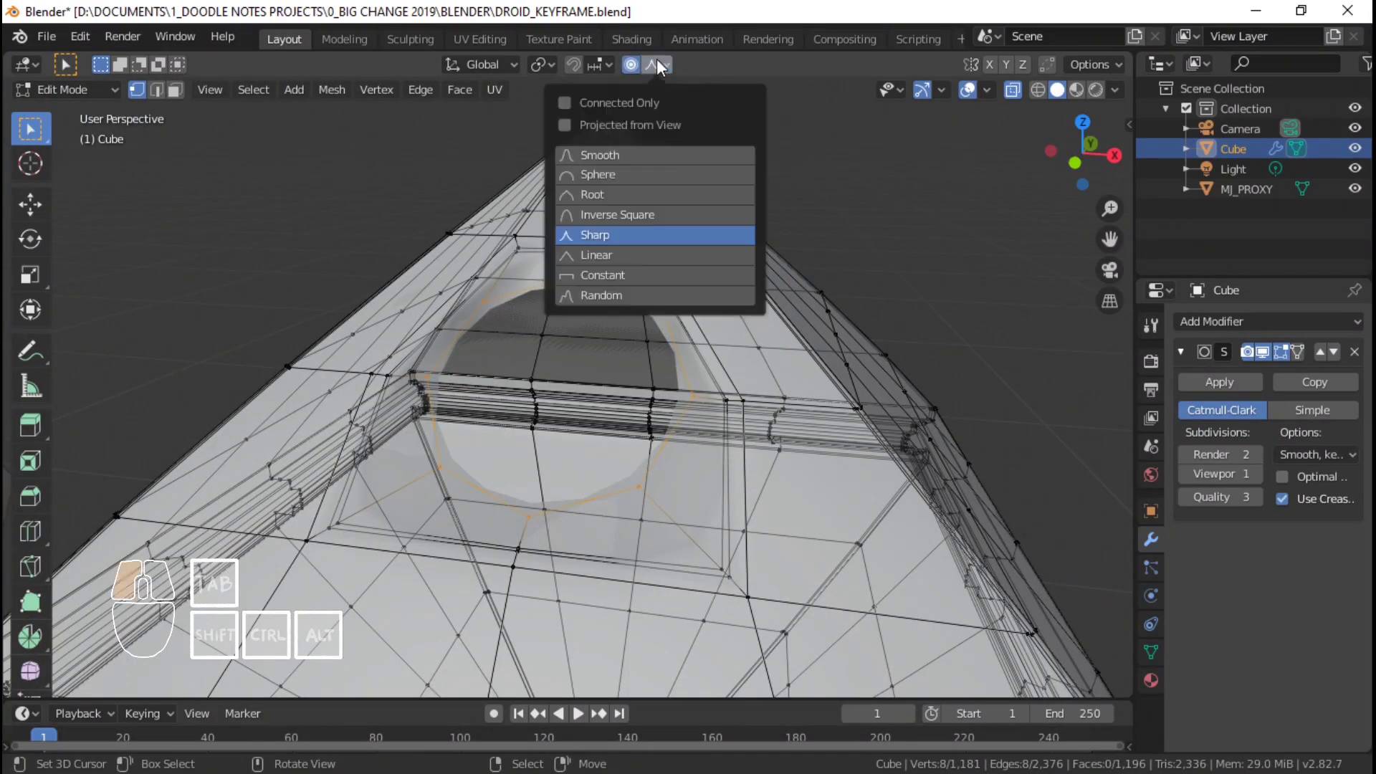
left_click(620, 154)
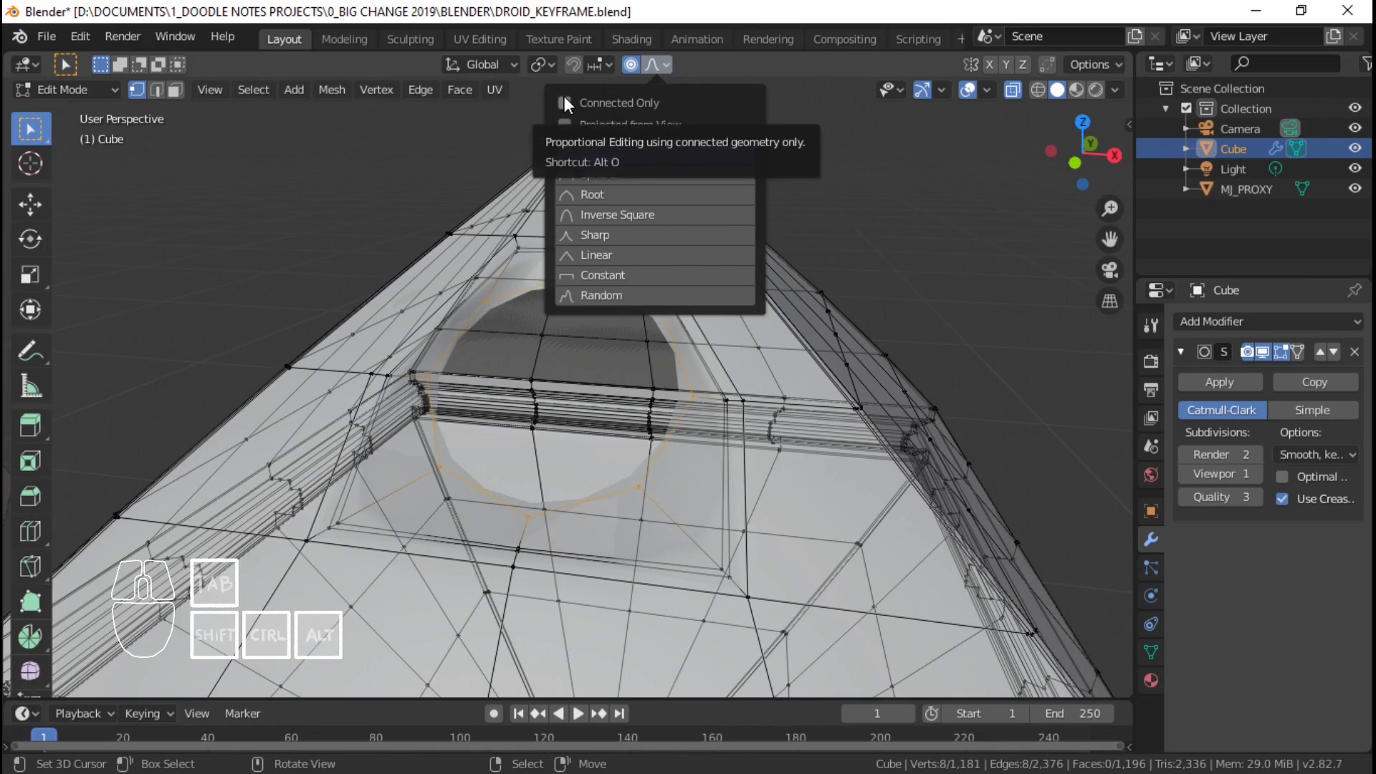
scroll(676, 390, "down", 5)
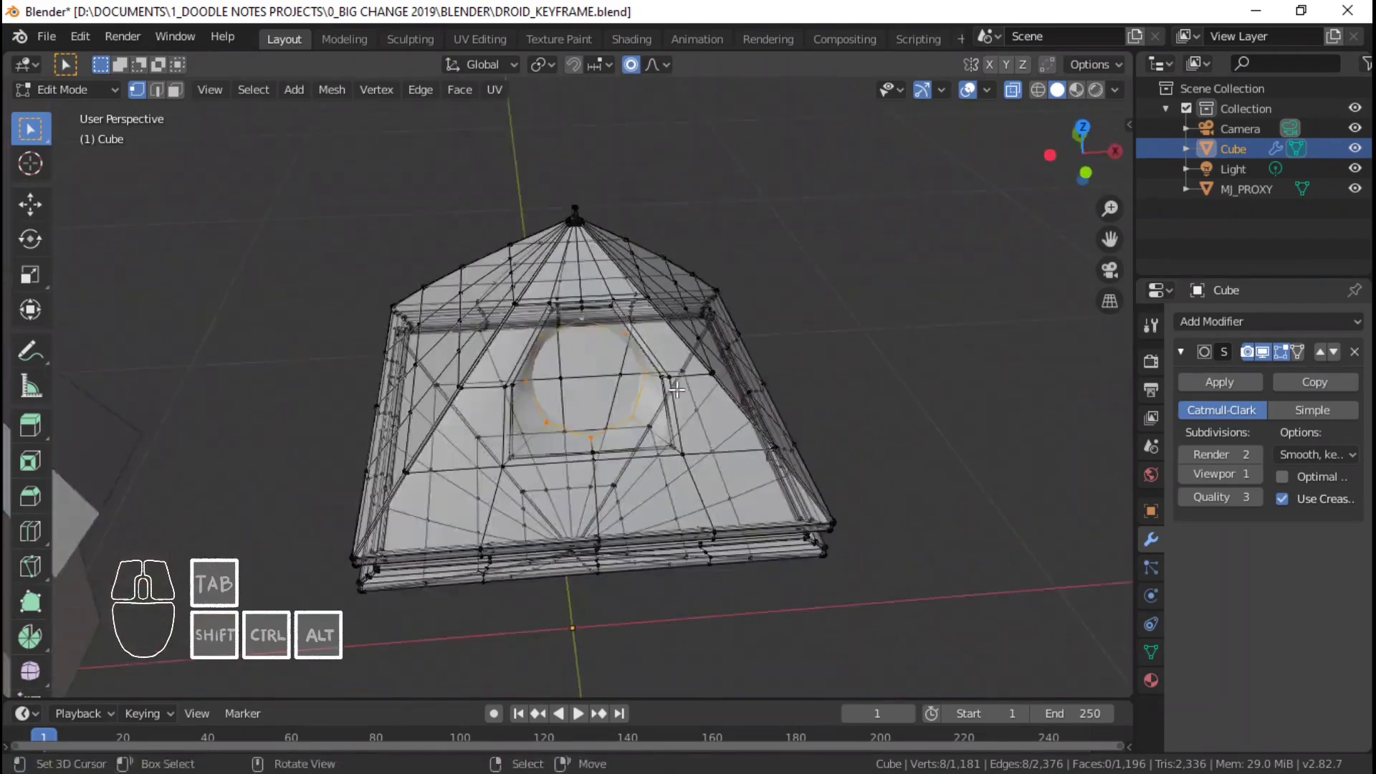
key("KP_1")
scroll(767, 359, "up", 4)
key("s")
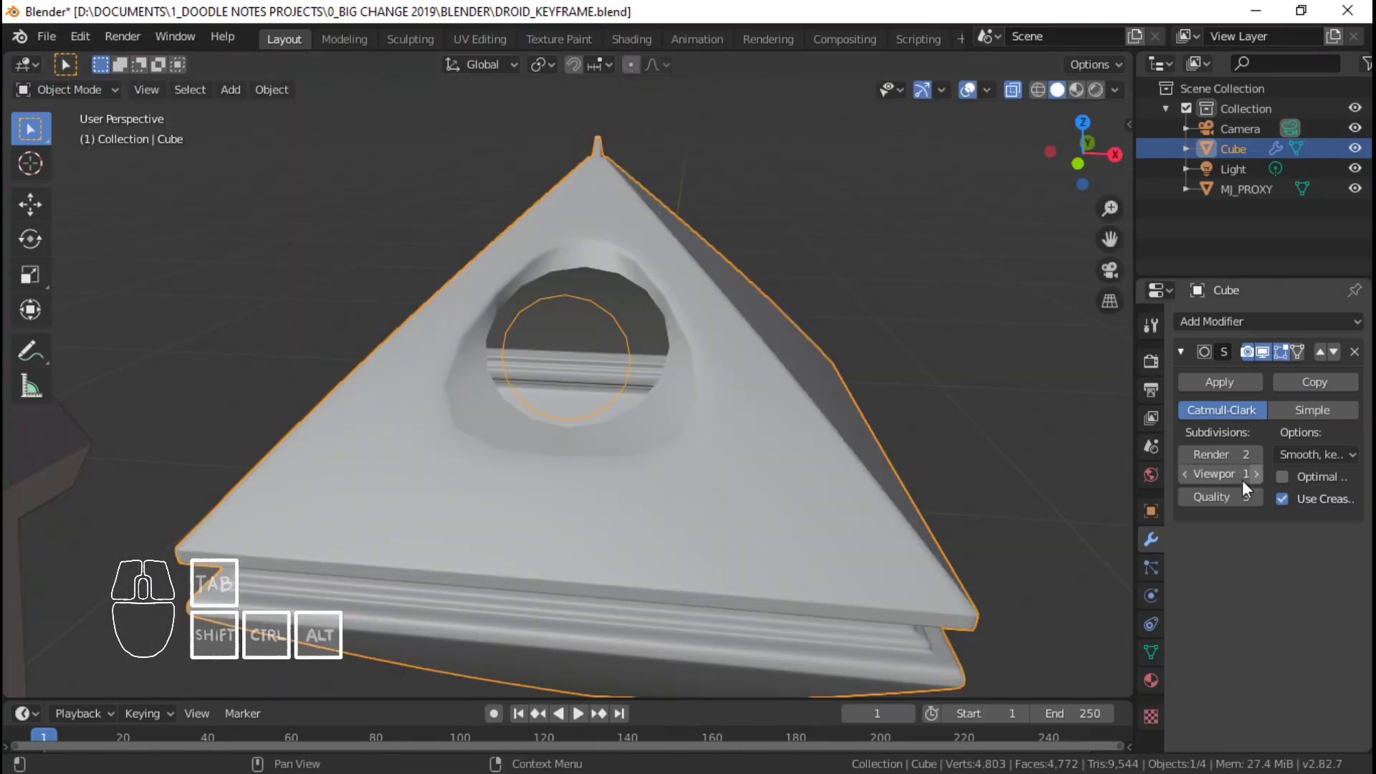
- Set the Subdivision Surface modifier's viewport level to 2 and check the smoothed eye hole
left_click(1254, 476)
scroll(699, 372, "up", 4)
middle_click_drag(699, 372, 828, 354)
scroll(825, 401, "down", 2)
middle_click_drag(824, 414, 712, 419)
- Disable proportional editing and extrude the eye hole's inner edge loop inward, scaled to about 0.91
key("Tab")
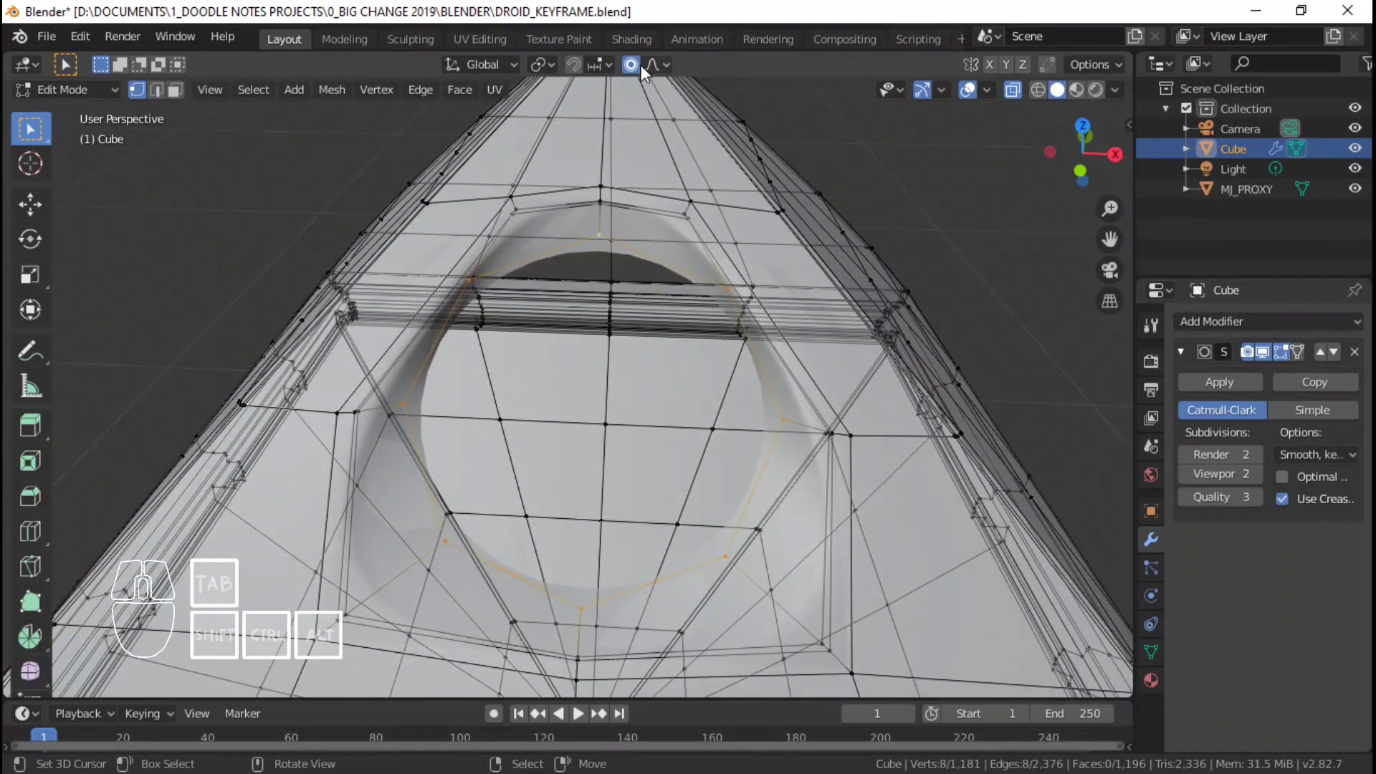
left_click(635, 65)
scroll(694, 323, "down", 4)
scroll(694, 323, "up", 2)
mouse_move(694, 323)
middle_mouse_down()
mouse_move(763, 337)
mouse_move(711, 308)
middle_mouse_up()
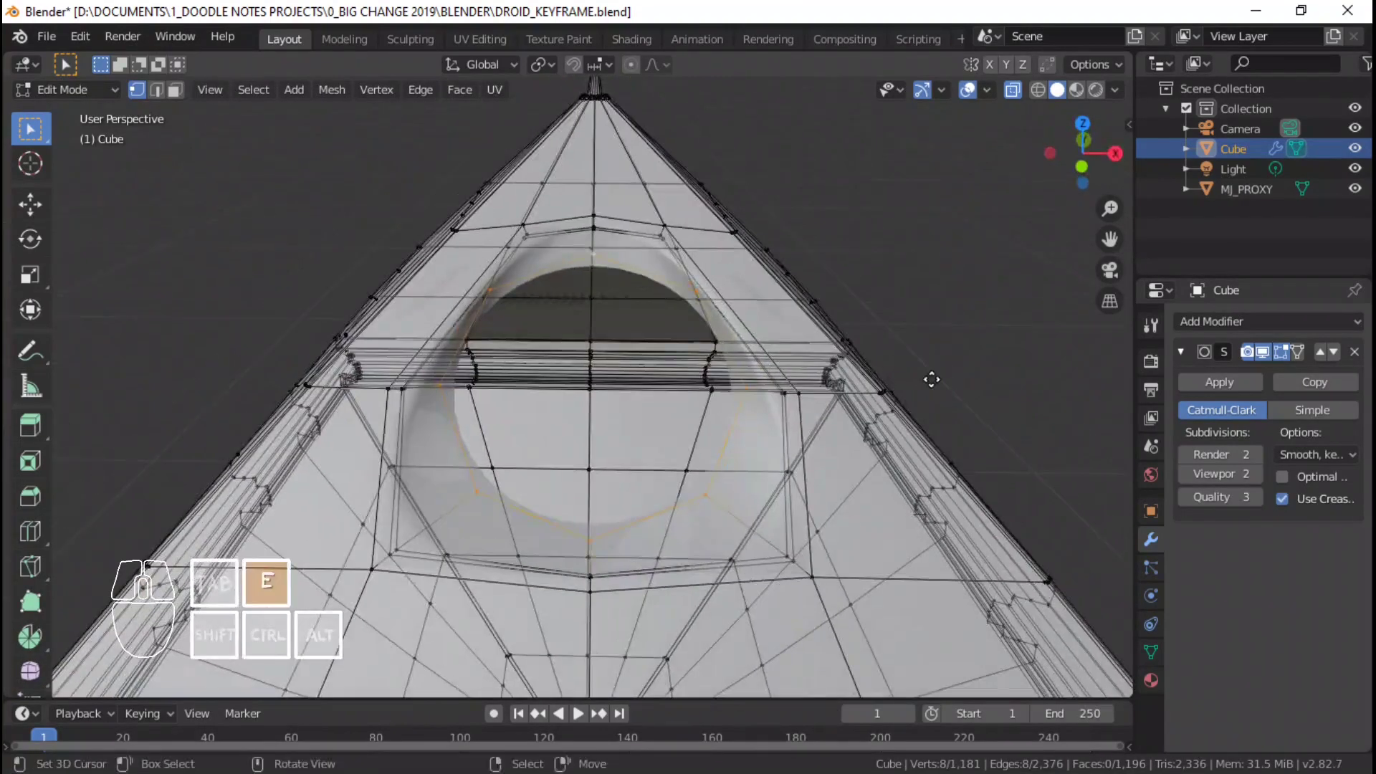
key("e")
key("s")
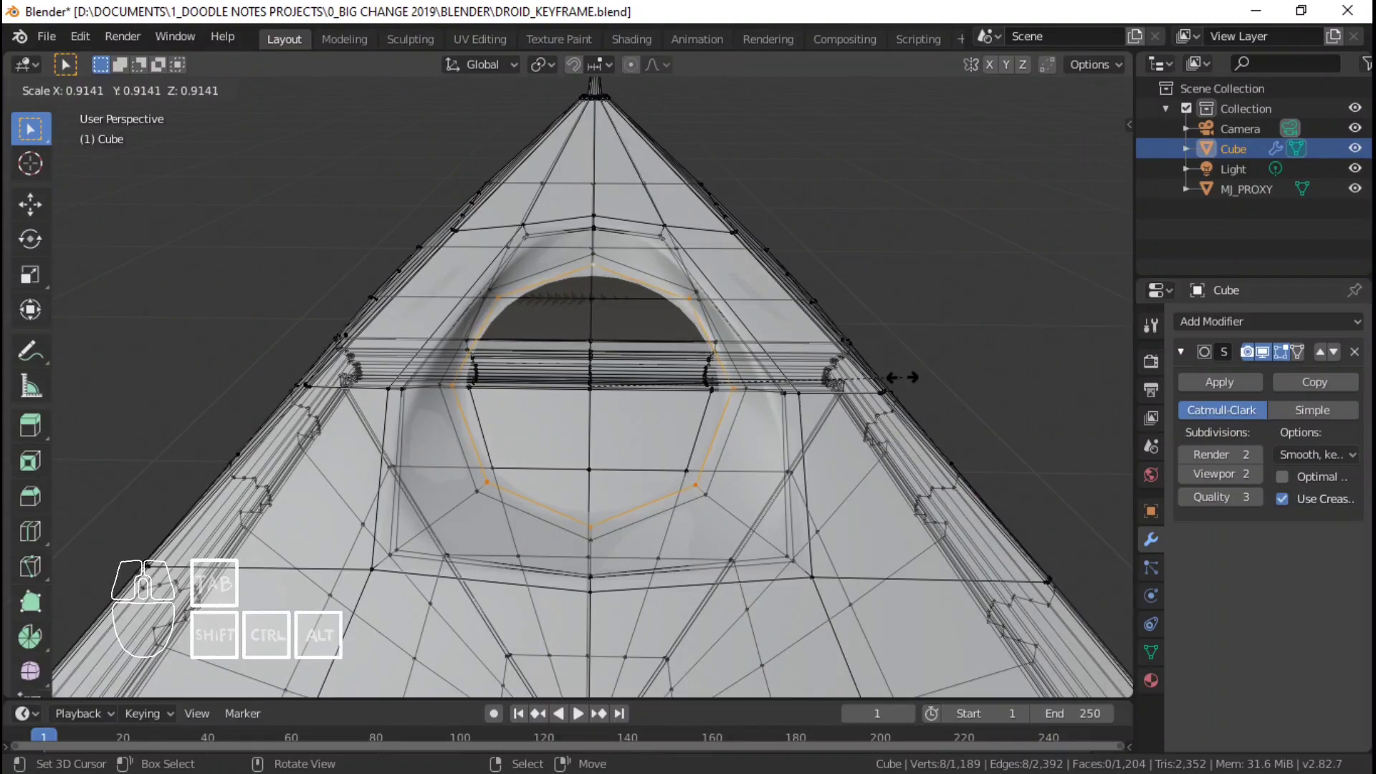
left_click(902, 377)
- Scale down the newly extruded inner edge loop to narrow the eye opening
scroll(903, 377, "down", 3)
middle_click_drag(903, 377, 741, 413)
scroll(795, 374, "up", 3)
key("Tab")
key("Tab")
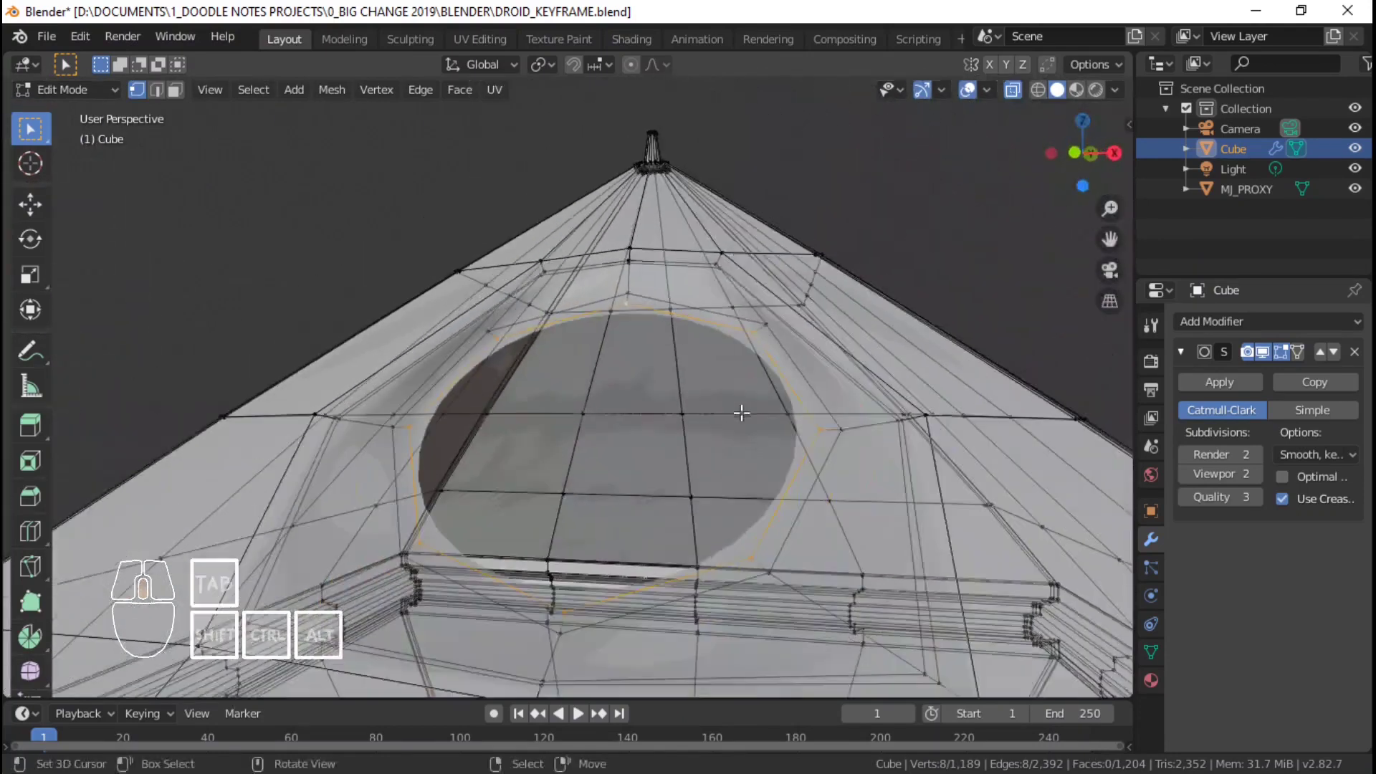
key("s")
right_click(756, 436)
key("s")
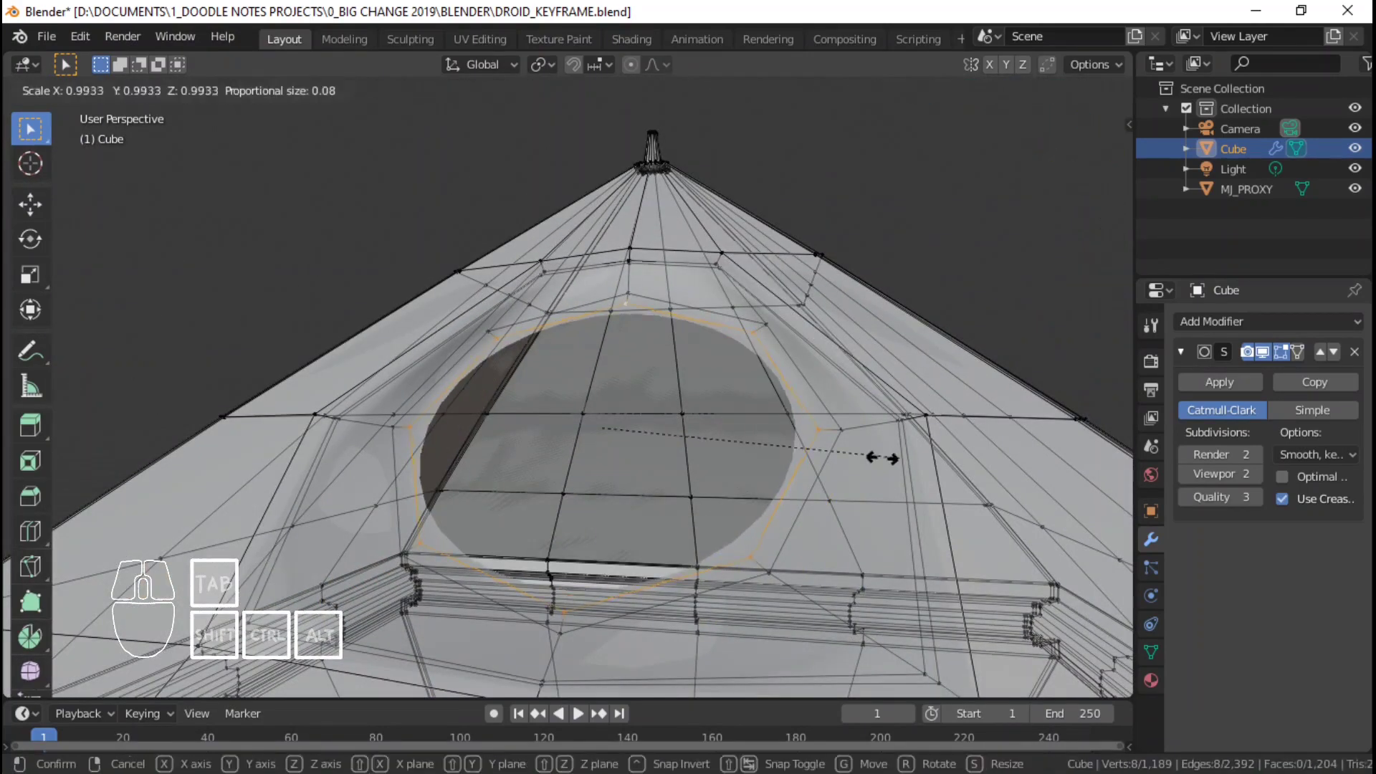
left_click(843, 459)
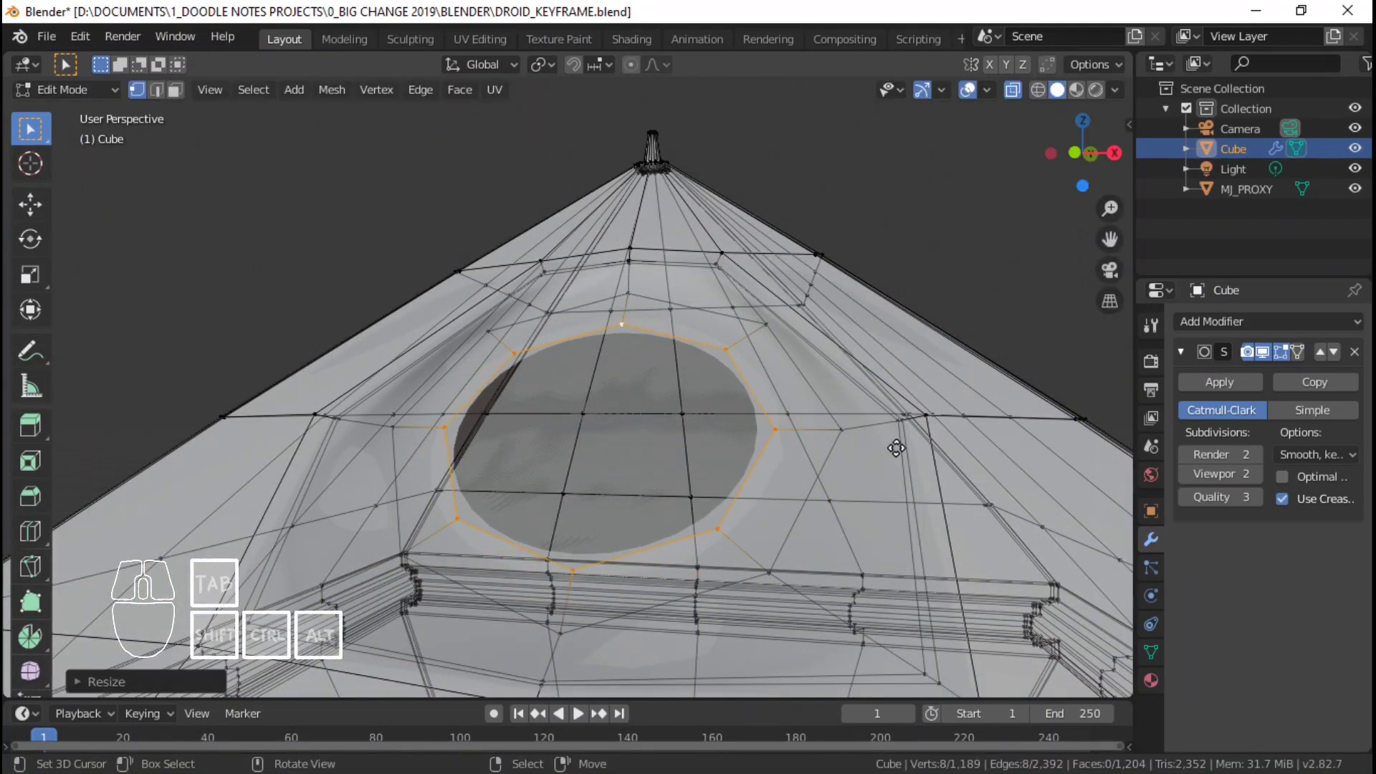
- Extrude the opening's edge loop inward twice, scaling each new ring smaller towards the centre
key("e")
key("s")
left_click(757, 439)
key("e")
key("s")
left_click(734, 442)
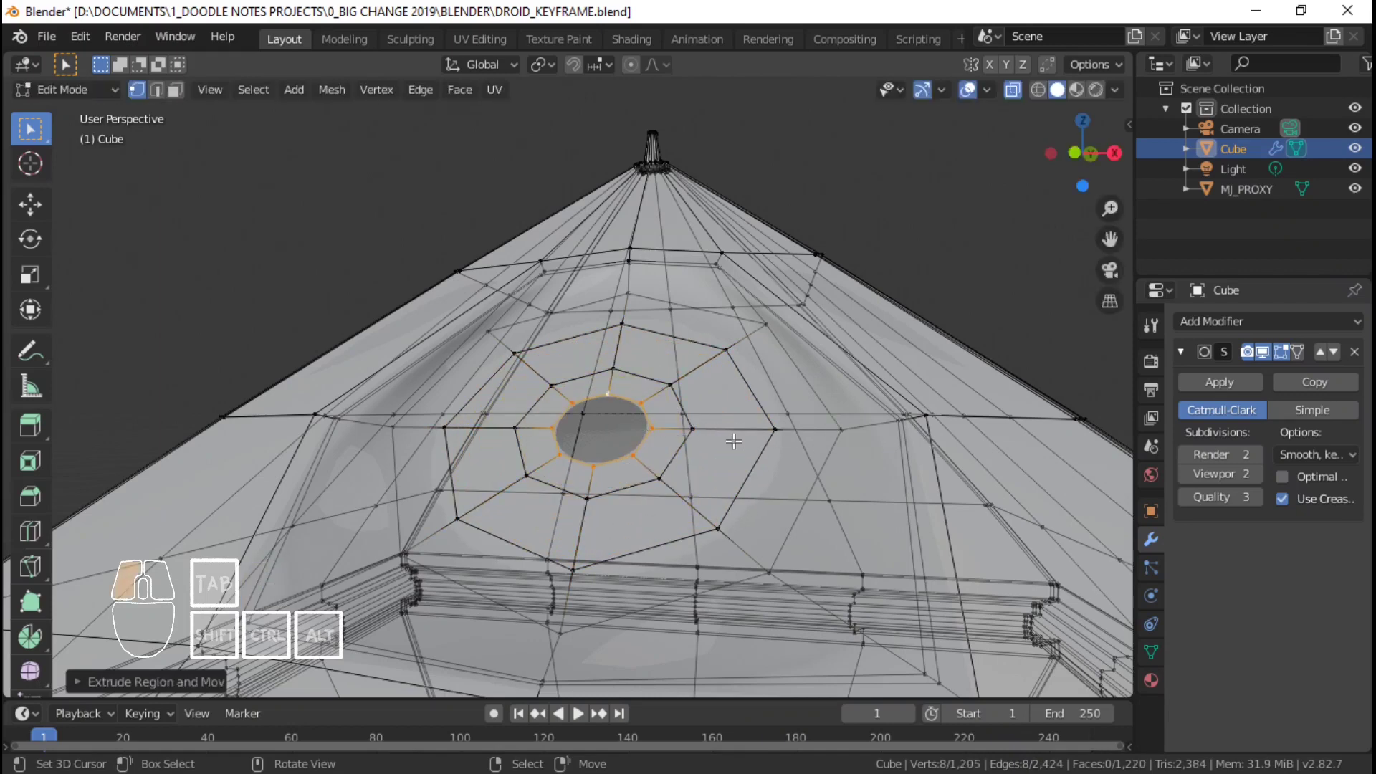
- Merge the innermost ring into a single centre vertex to close the eye opening, and check the smoothed surface
key("alt+m")
left_click(723, 453)
key("Tab")
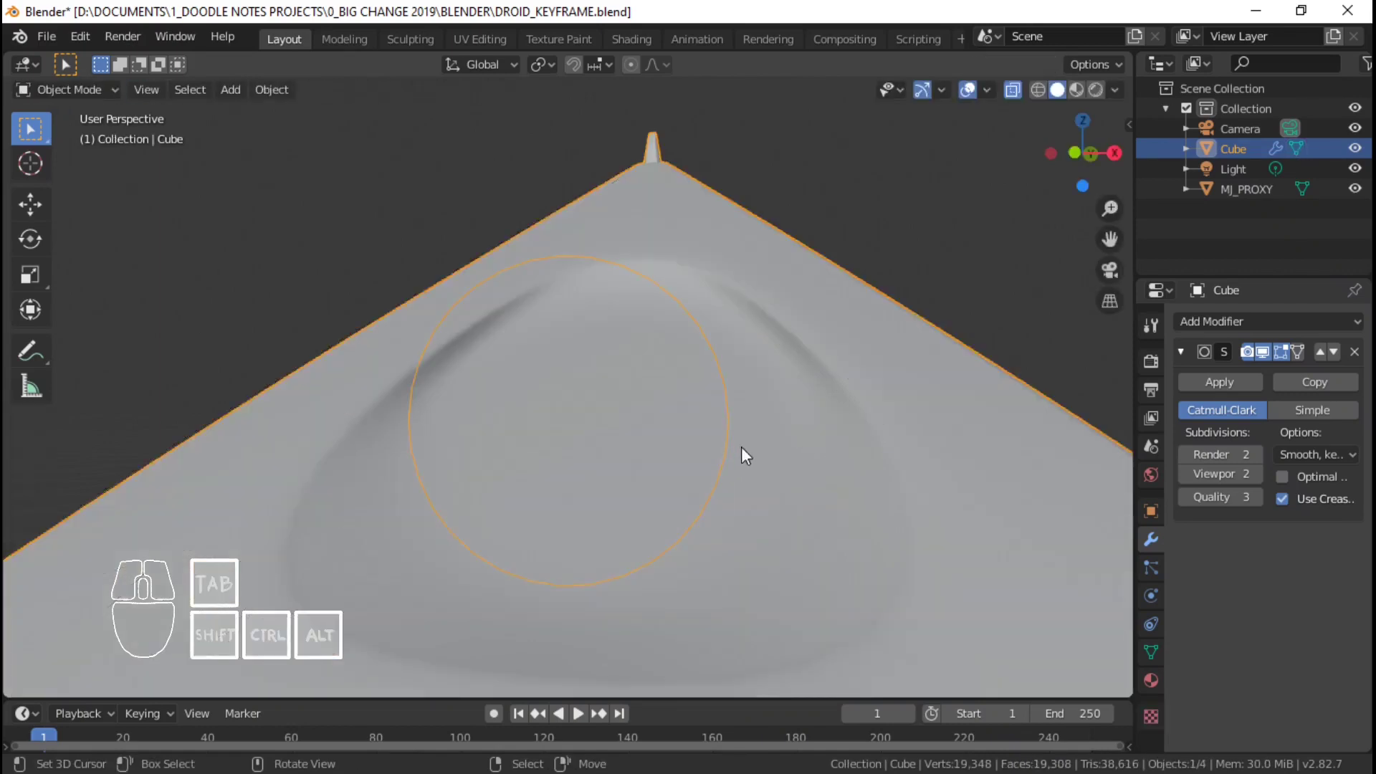
middle_click_drag(741, 446, 569, 460)
key("Tab")
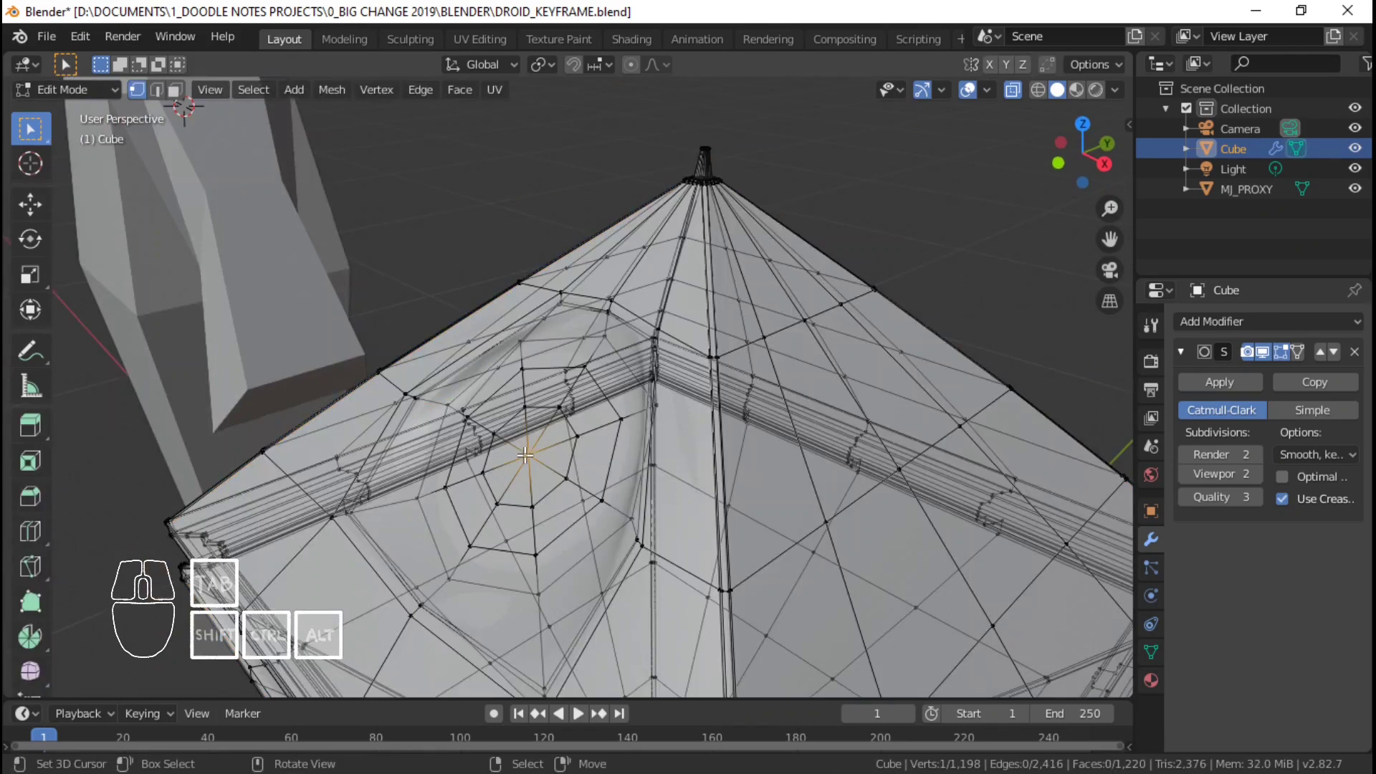
- Turn proportional editing back on and change its falloff to Sphere, working from the right side view
key("KP_3")
scroll(512, 465, "up", 1)
scroll(638, 317, "up", 1)
middle_click_drag(526, 354, 631, 351, "shift")
scroll(619, 382, "up", 2)
key("g")
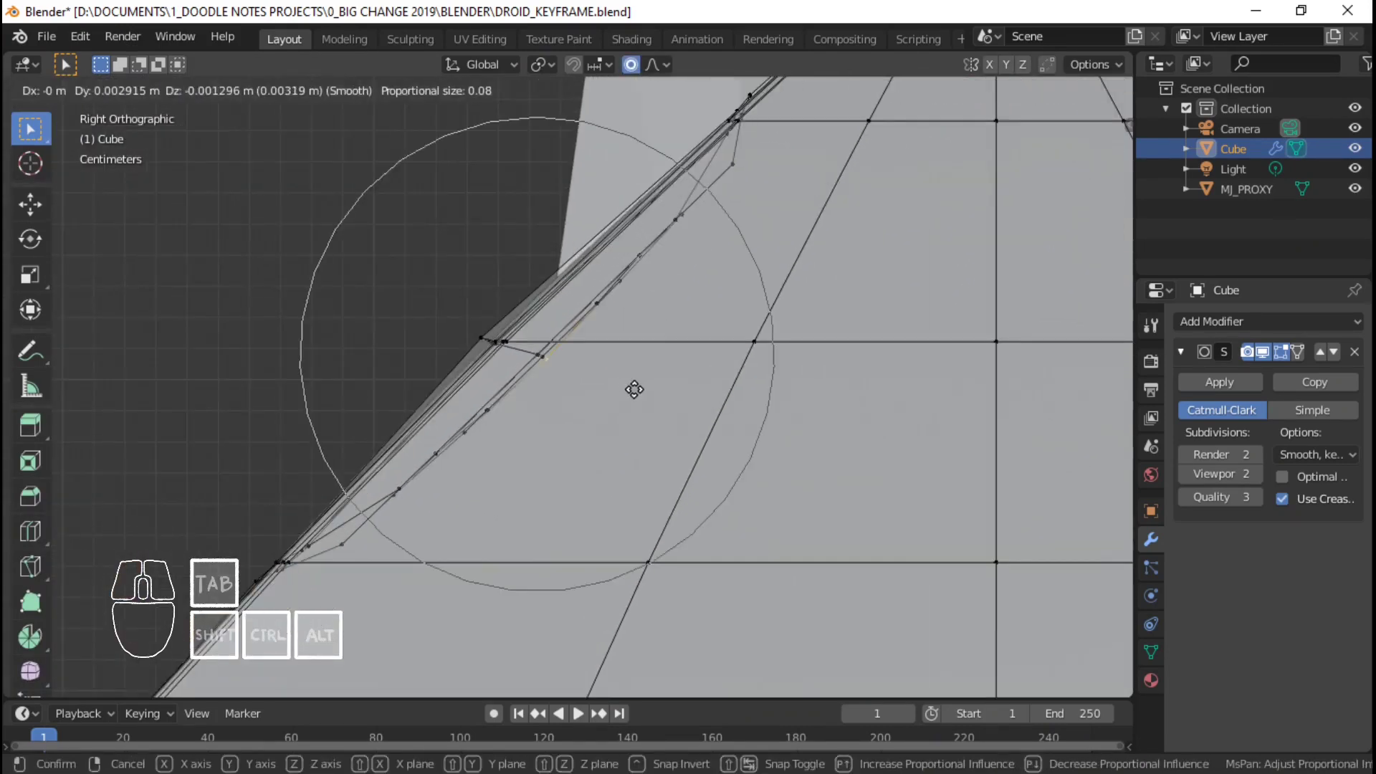
right_click(635, 385)
left_click(650, 66)
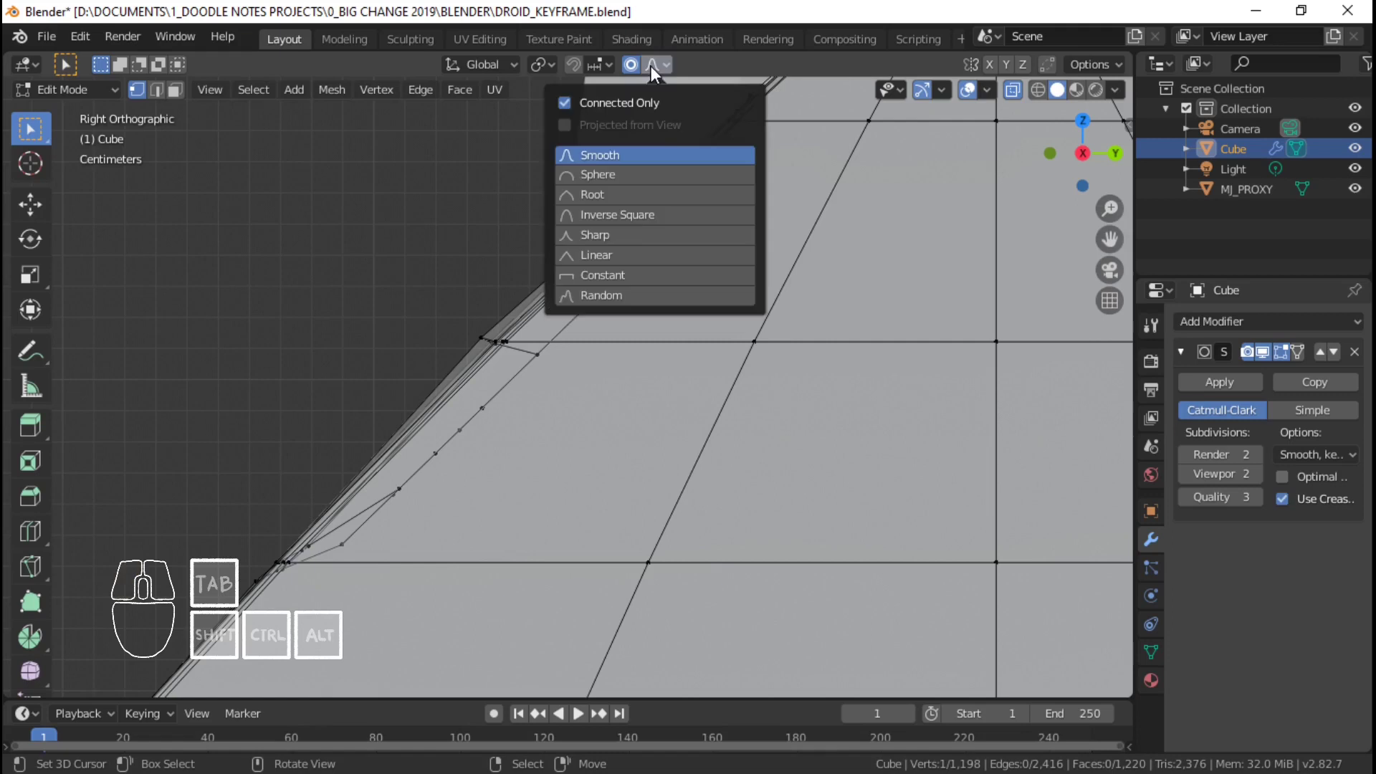
left_click(602, 175)
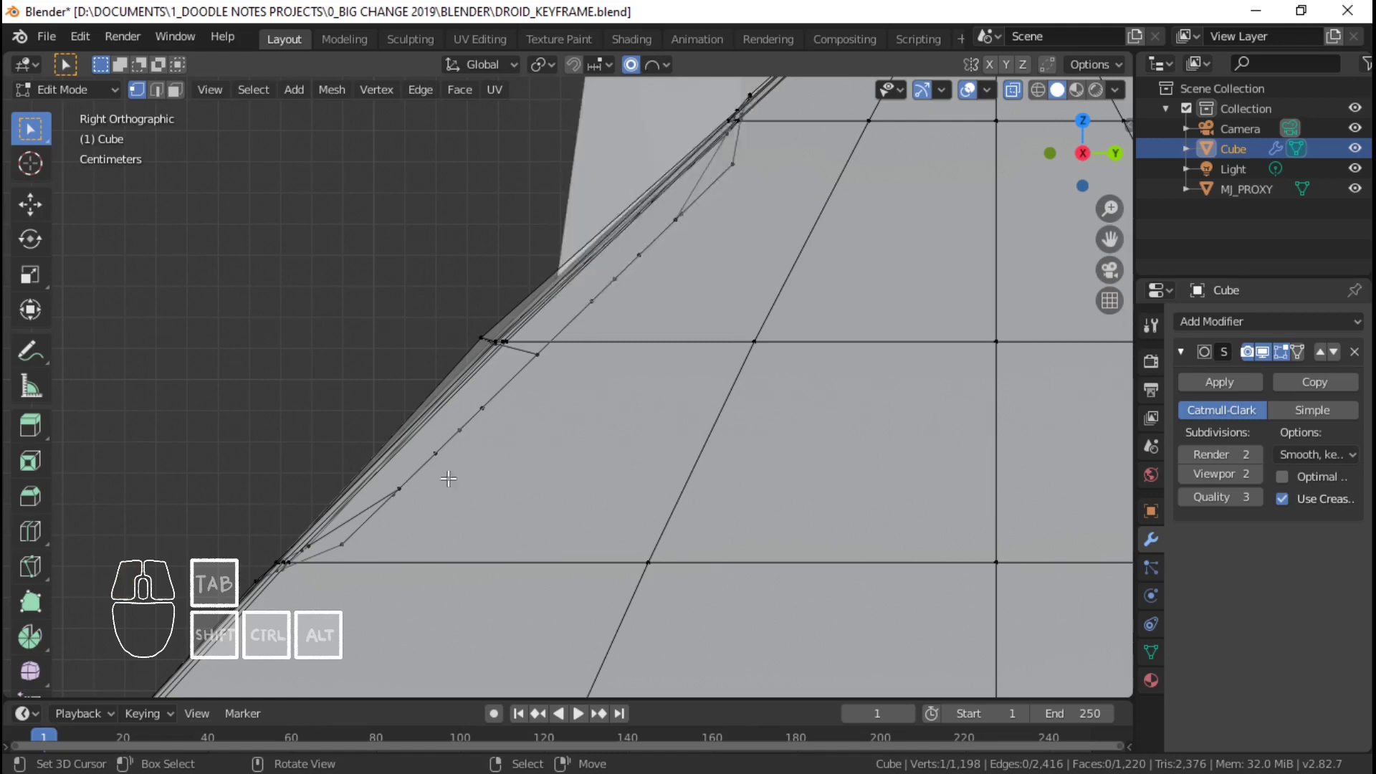
- Pull the centre vertex about 0.05 m into the head in right view to form a rounded socket, and rotate the selection
middle_click_drag(585, 399, 647, 435)
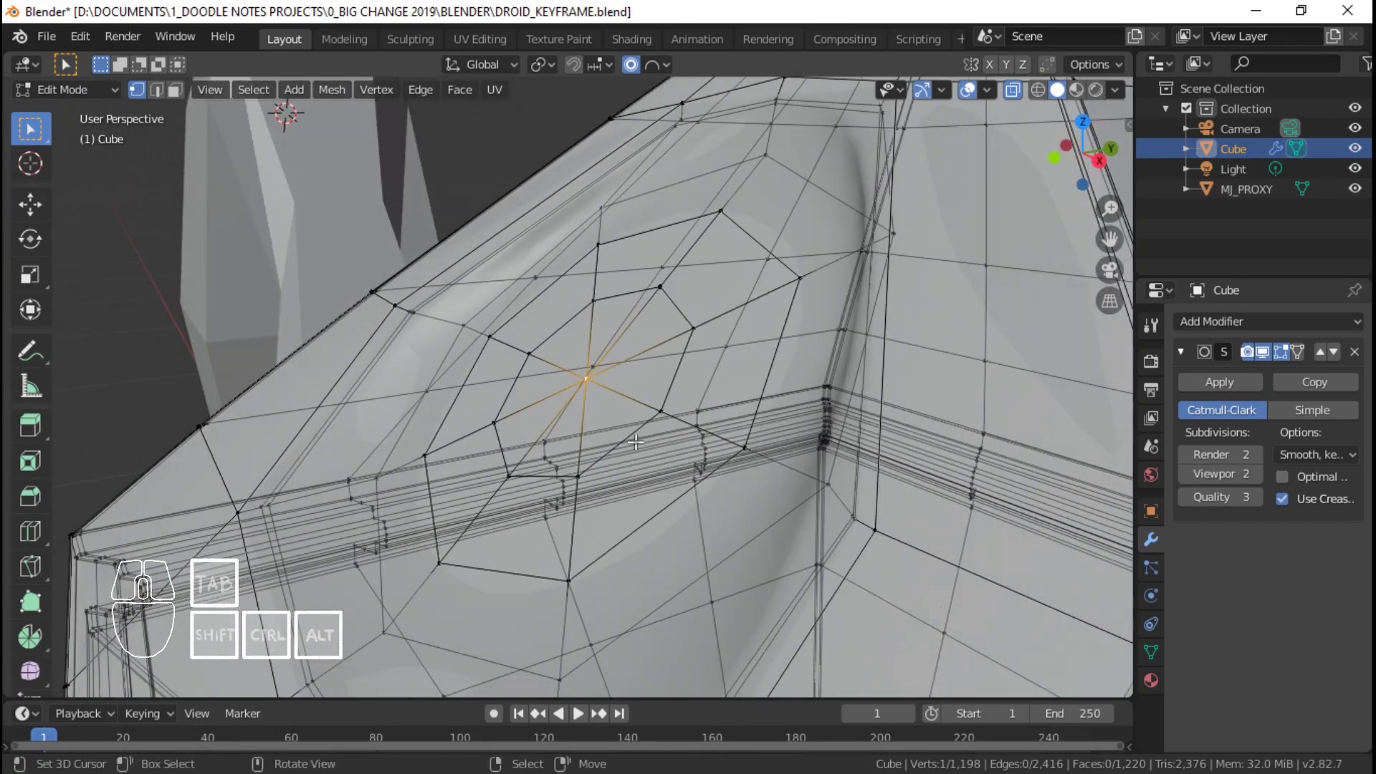
key("KP_3")
key("g")
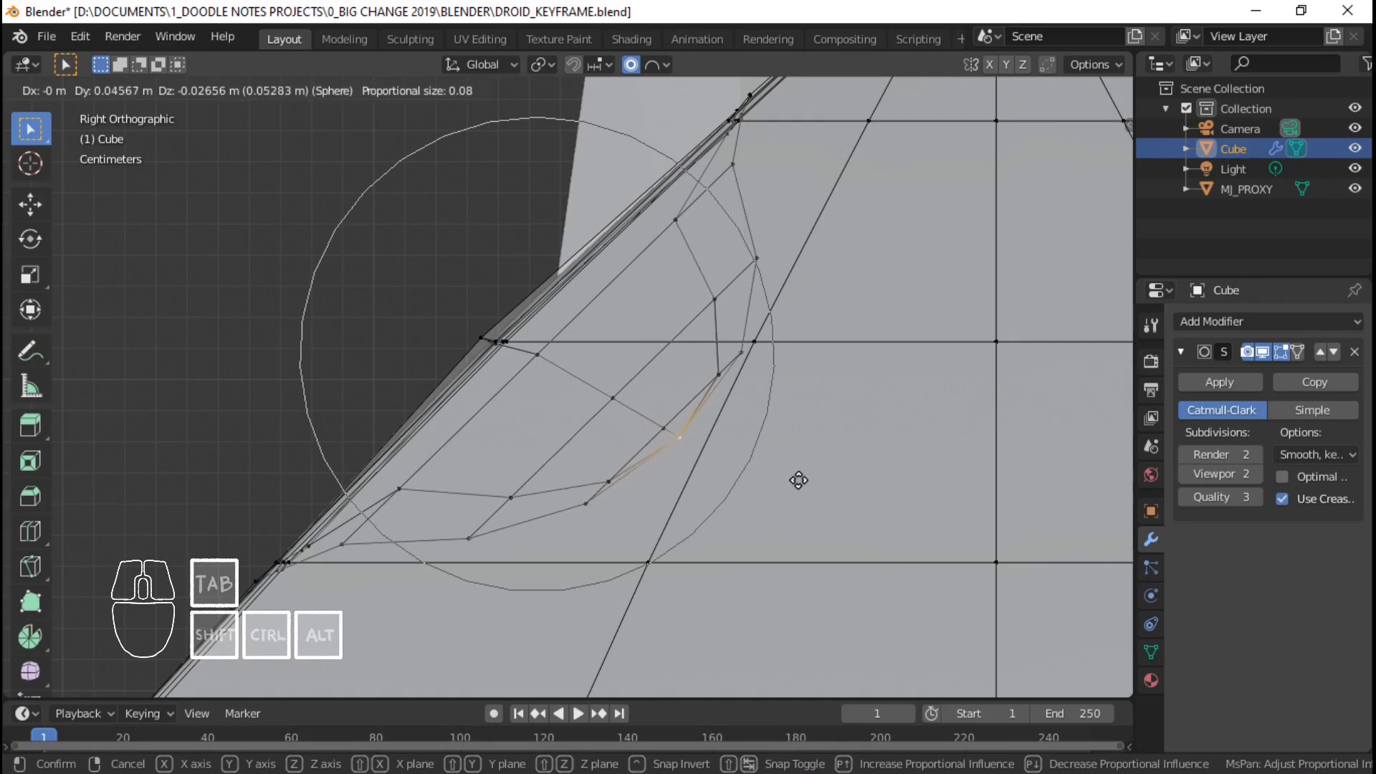
left_click(799, 476)
key("r")
left_click(872, 476)
key("Tab")
middle_click_drag(872, 474, 785, 247)
- Add a loop cut just outside the rounded socket, slid about 0.9 towards the neighbouring edge loop
key("Tab")
key("alt+a")
middle_click_drag(871, 372, 830, 389)
key("ctrl+r")
left_click(842, 399)
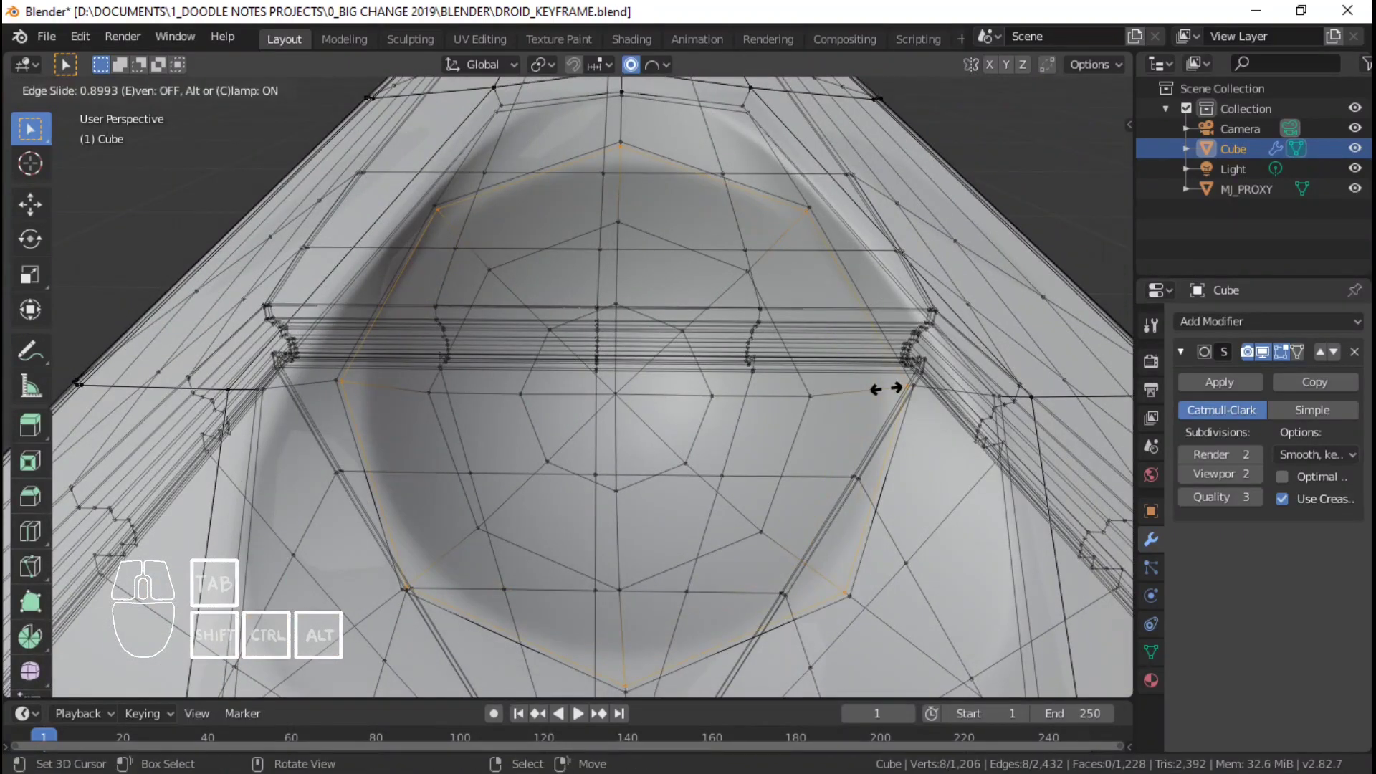
left_click(888, 389)
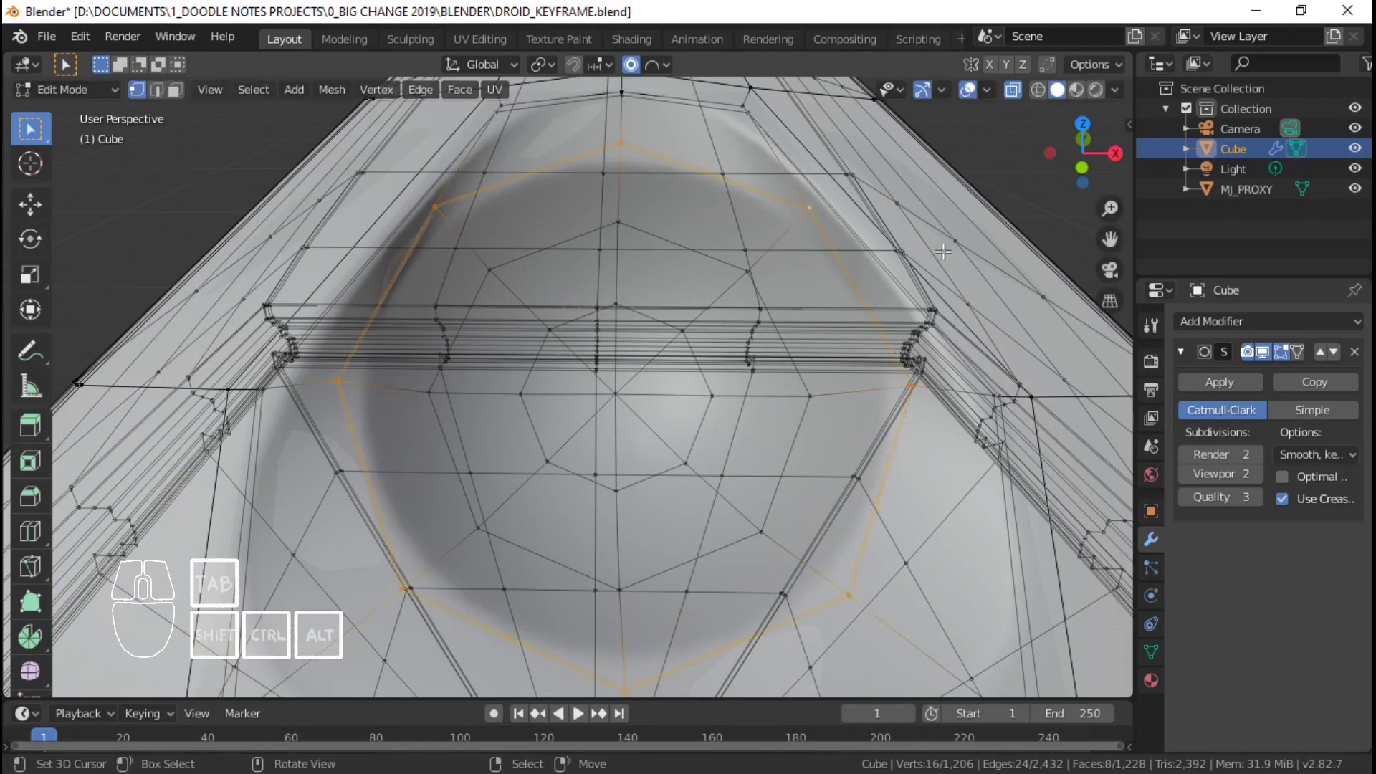
- Scale the new socket rim loop to about 0.93 with a proportional size of 0.02, and check the smoothed socket
key("s")
scroll(942, 263, "up", 7)
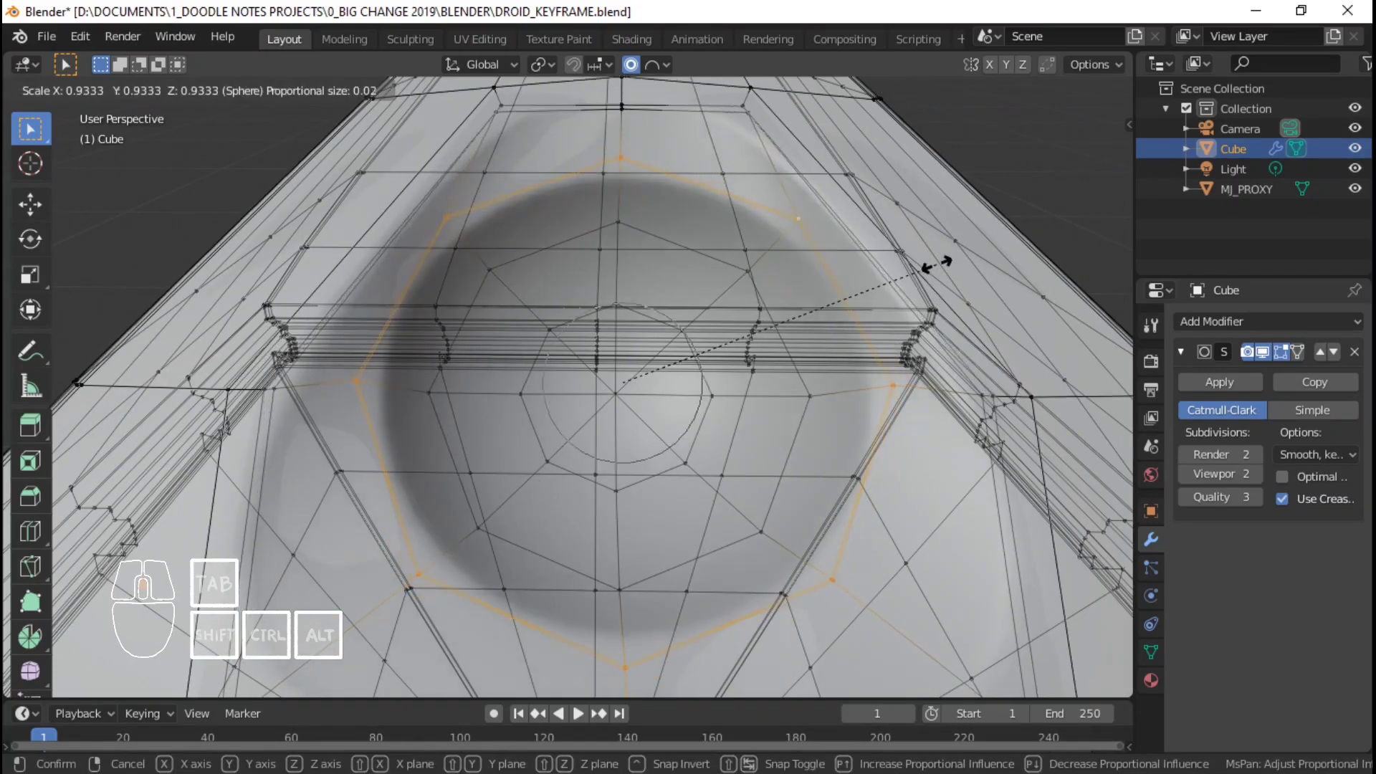
left_click(935, 265)
key("Tab")
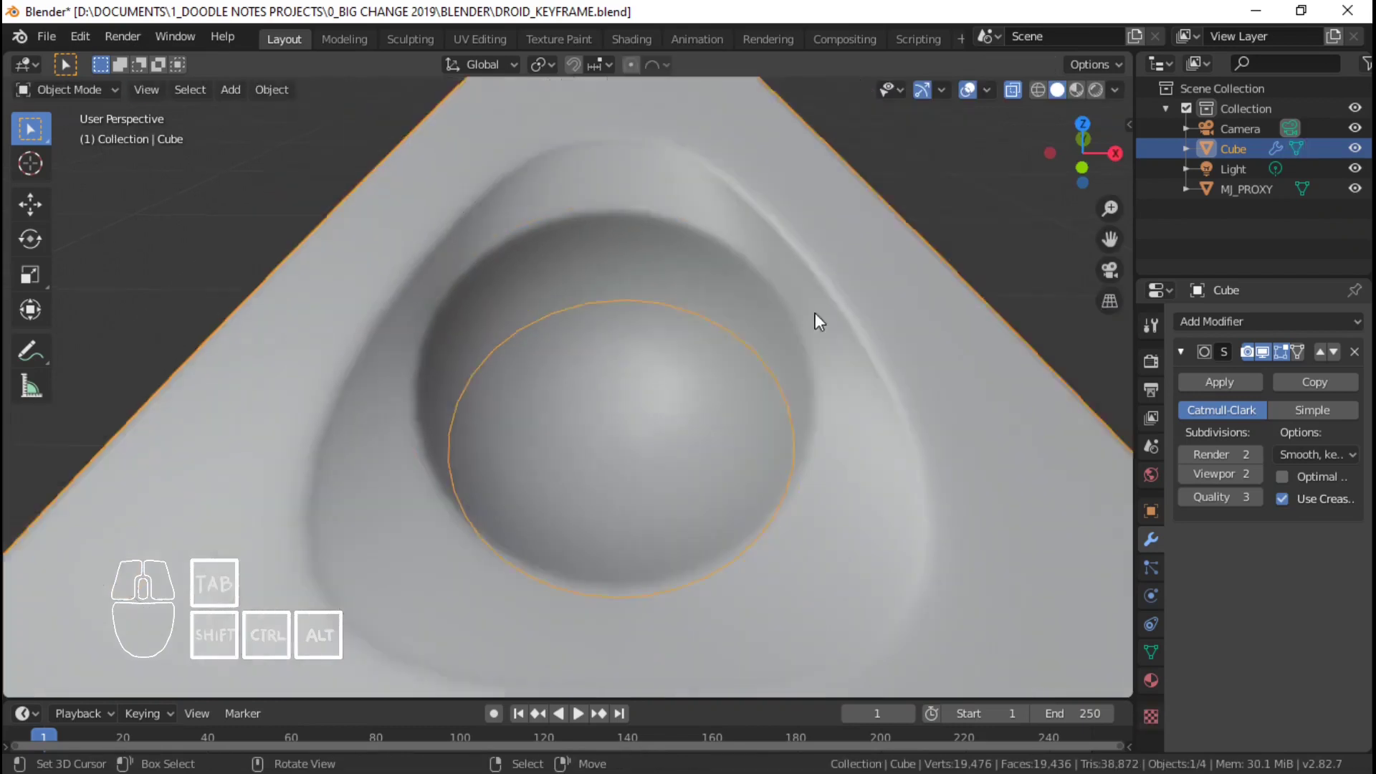
scroll(815, 312, "down", 6)
middle_click_drag(815, 313, 758, 389)
scroll(607, 438, "up", 2)
- Add another loop cut in the band of faces just outside the socket's rim
key("Tab")
scroll(758, 389, "up", 2)
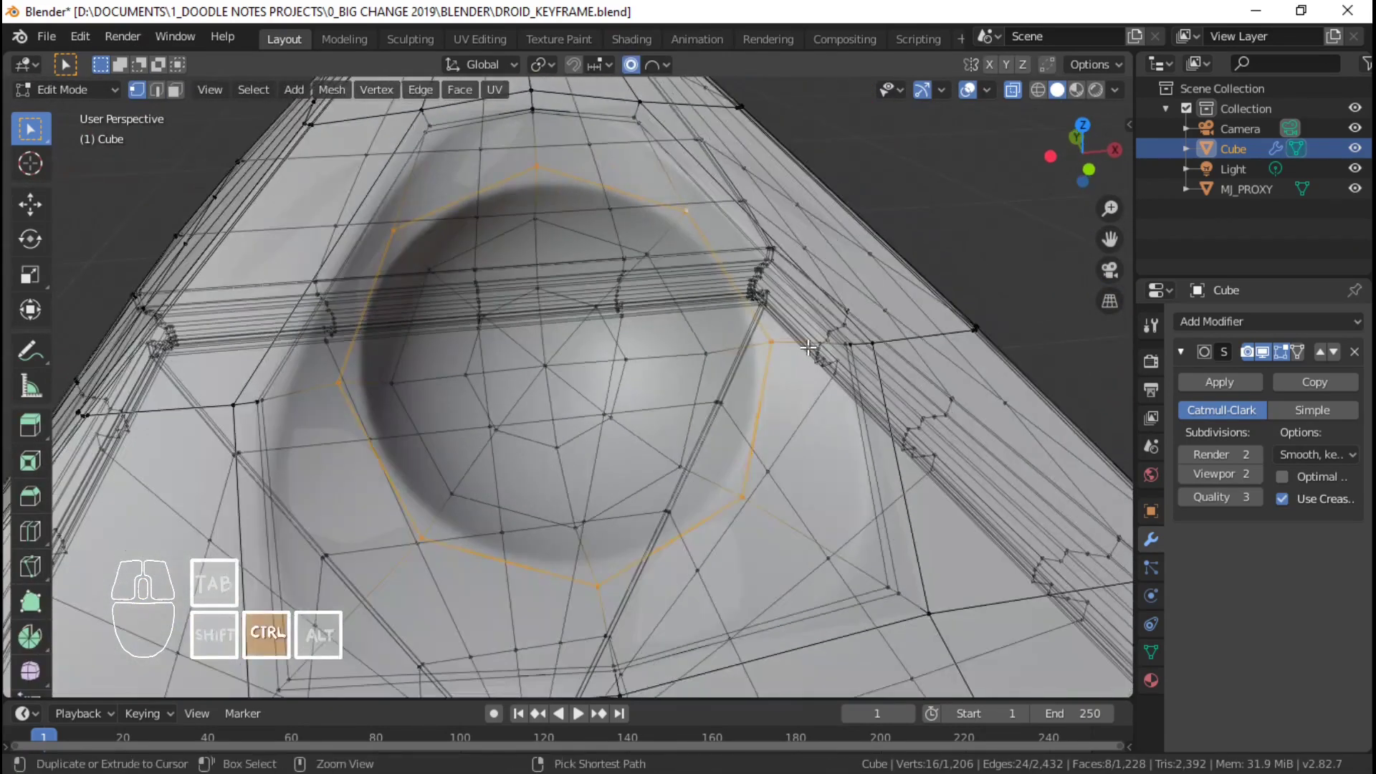
key("ctrl+r")
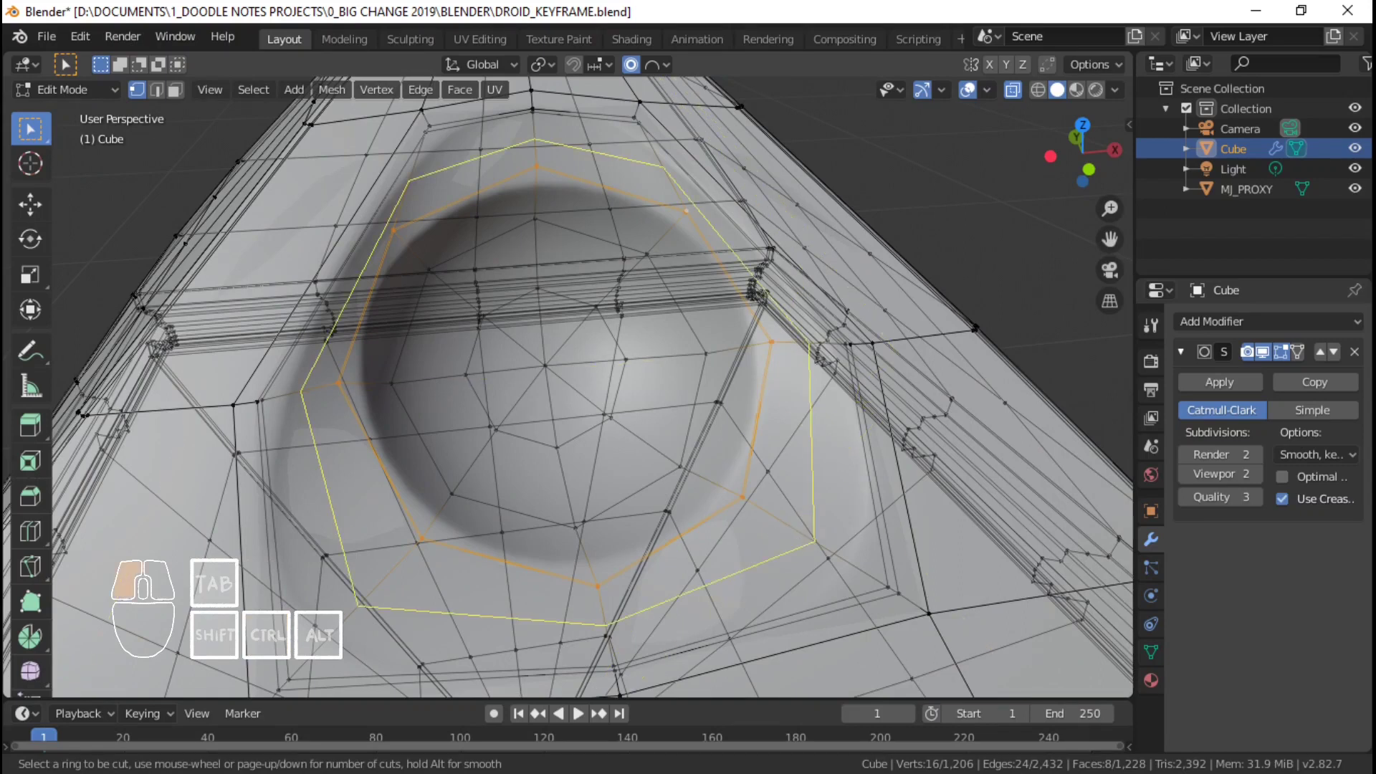
left_click(772, 473)
left_click(773, 473)
- Inspect the smoothed eye socket and the pyramid head from several angles and distances
scroll(770, 451, "down", 4)
key("Tab")
middle_click_drag(768, 437, 610, 351)
scroll(590, 471, "up", 3)
scroll(530, 451, "down", 5)
scroll(549, 365, "up", 3)
key("Tab")
key("Tab")
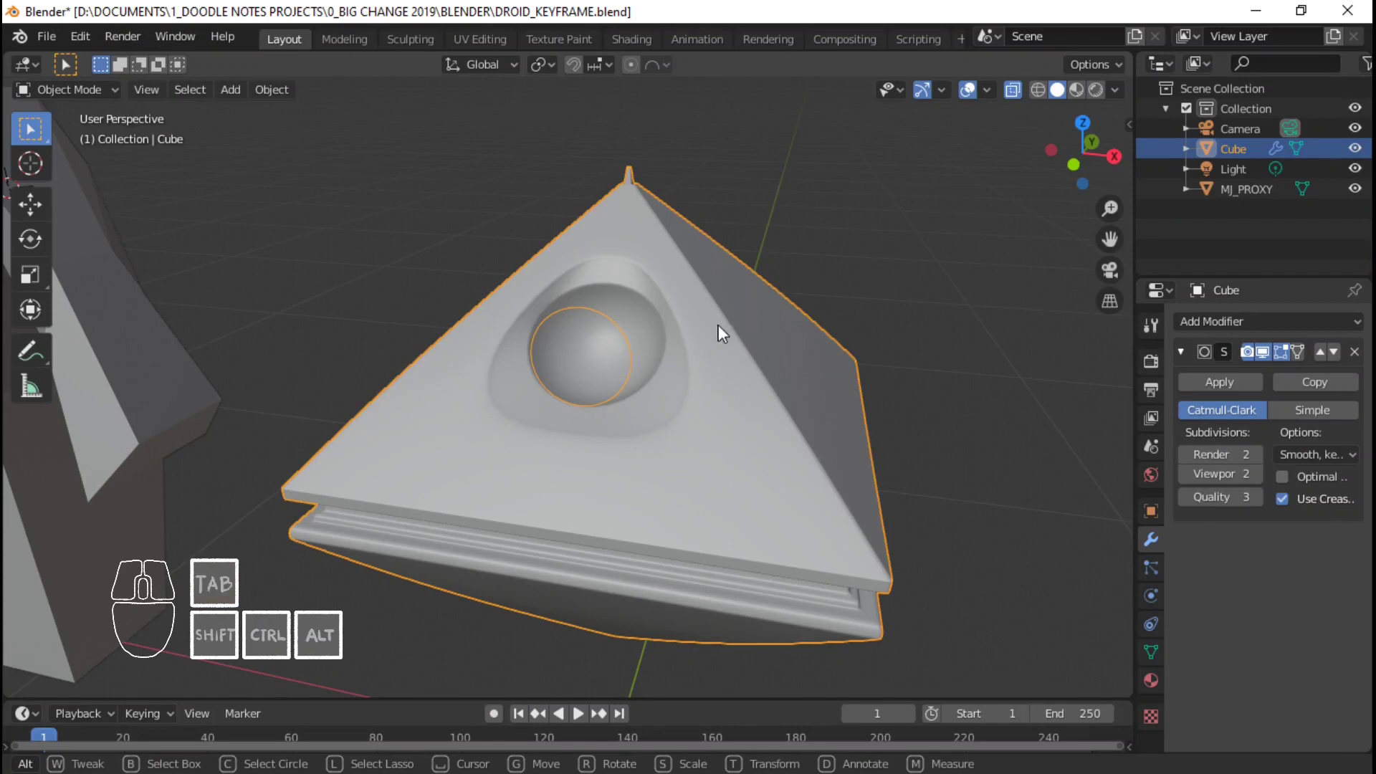
middle_click_drag(718, 325, 760, 358)
- Select the loose circle in front of the eye socket and snap the 3D cursor to its centre
key("Tab")
key("alt+h")
scroll(760, 358, "up", 2)
key("alt+a")
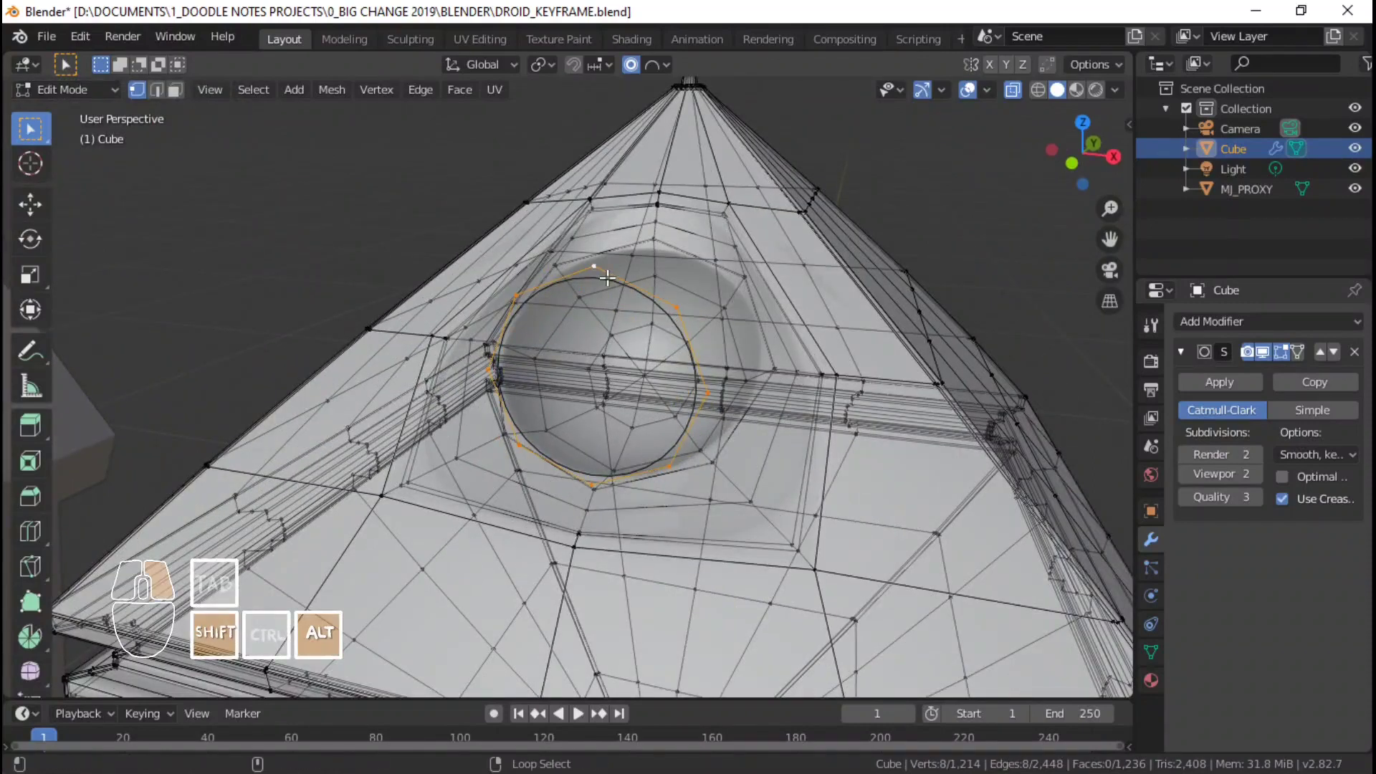
key("KP_3")
middle_click_drag(619, 367, 599, 403, "shift")
scroll(635, 378, "up", 2)
key("shift+s")
left_click(626, 430)
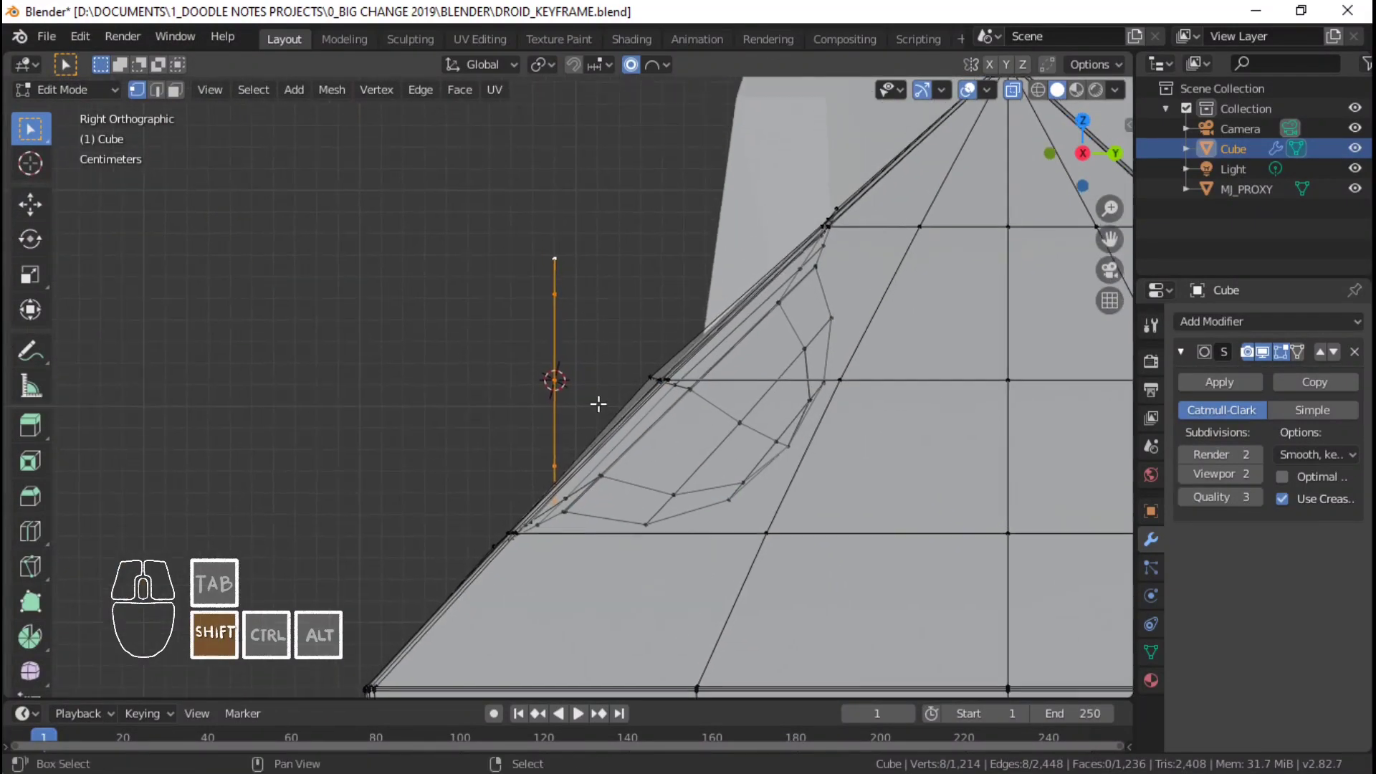
- Delete the vertices of the loose circle in front of the socket
scroll(597, 387, "up", 2)
key("x")
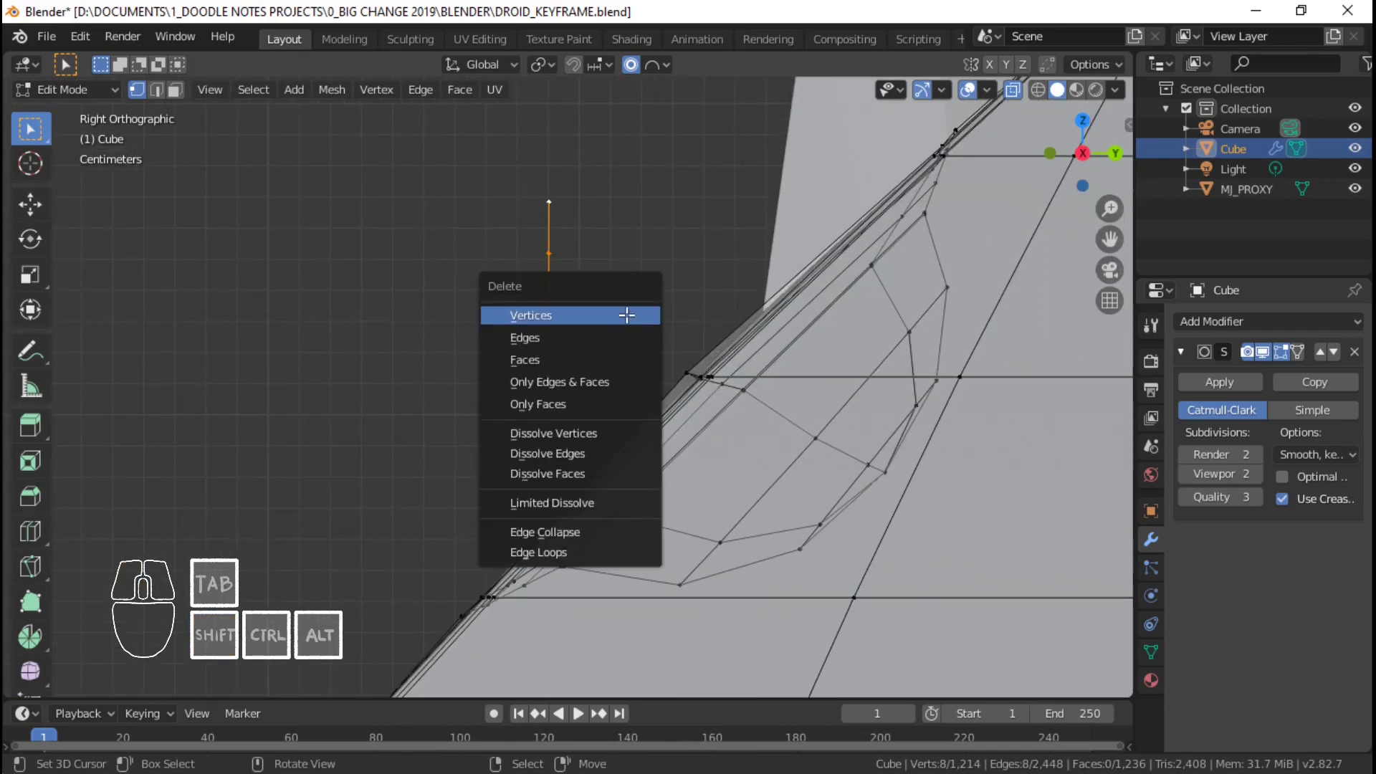
left_click(626, 316)
- Add a UV sphere at the 3D cursor with 12 segments and 8 rings
key("shift+a")
left_click(552, 332)
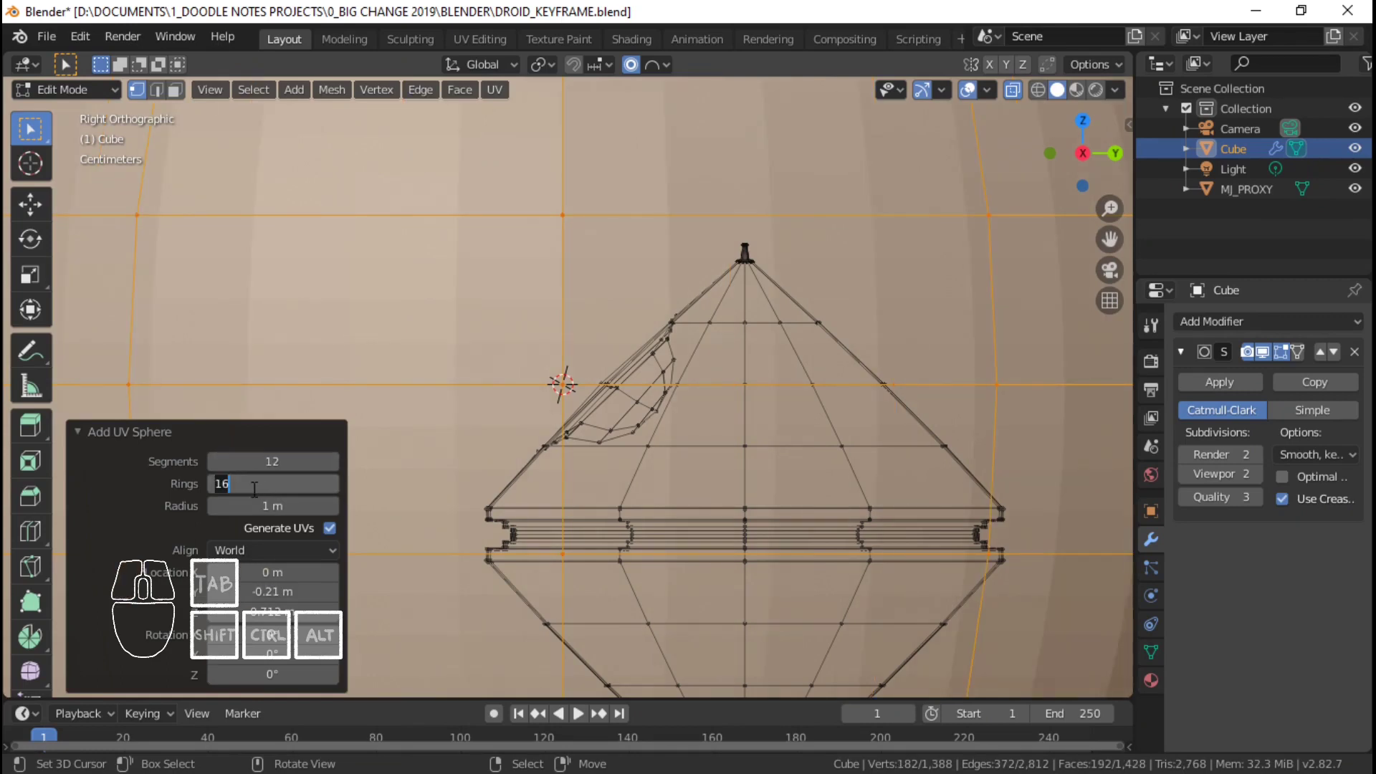
key("Return")
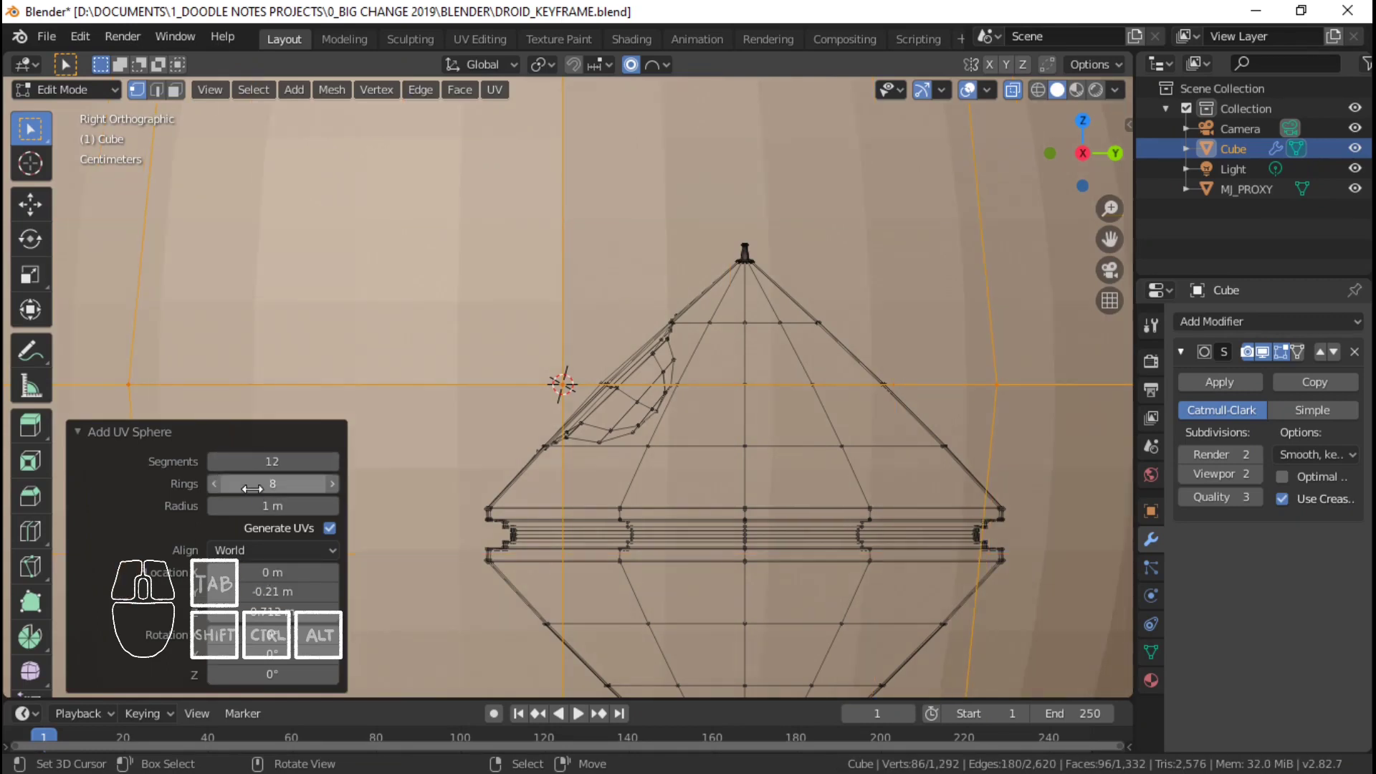
- Rotate the new UV sphere 90° in the right side view so its poles point front to back
scroll(663, 318, "down", 2)
left_click(124, 432)
scroll(539, 389, "down", 6)
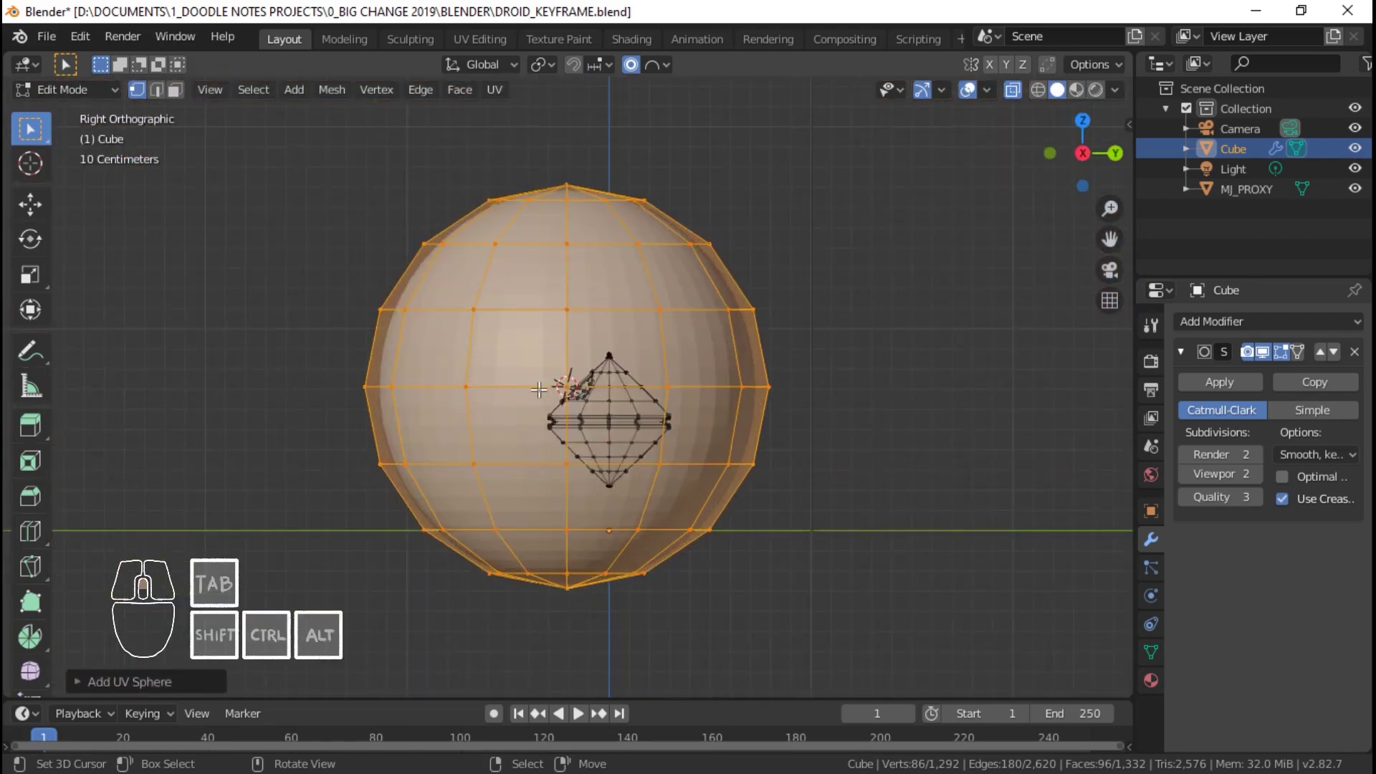
key("r")
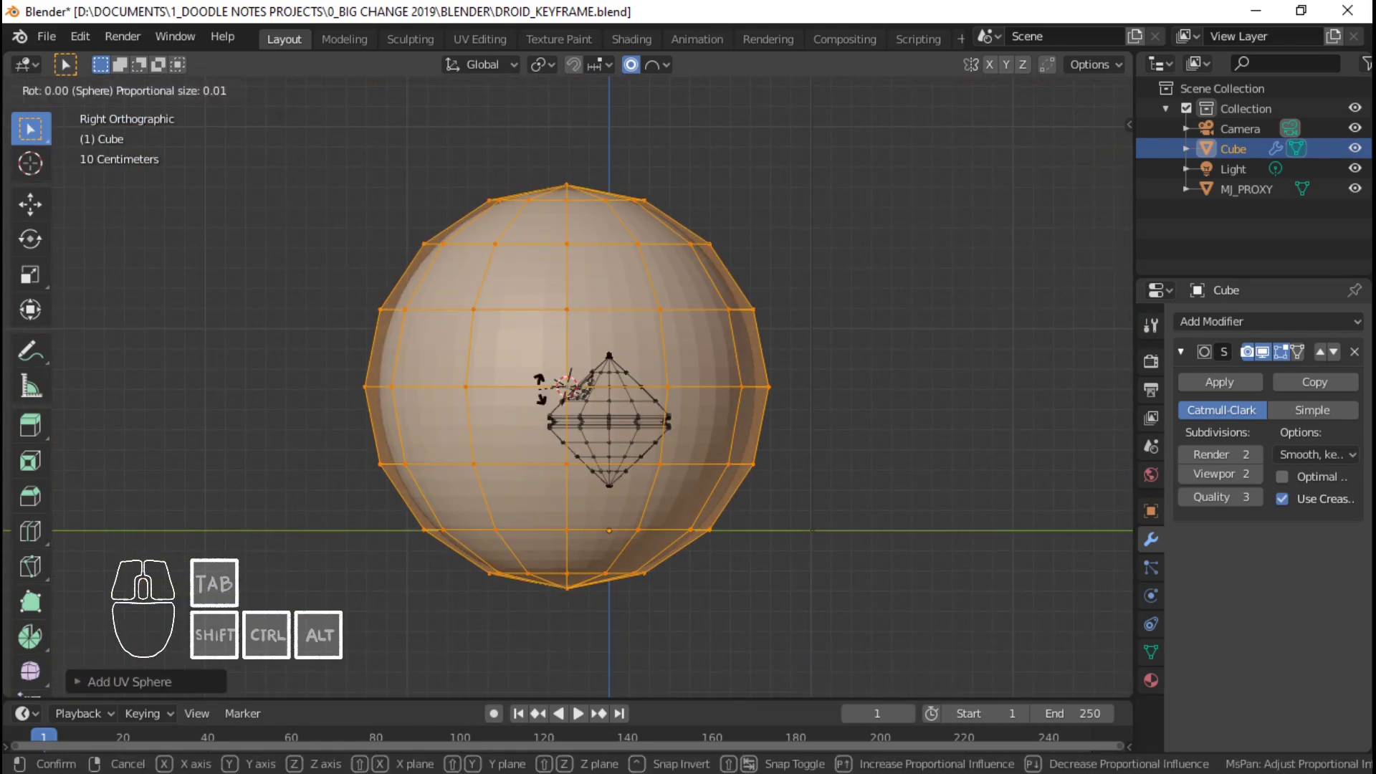
type("90")
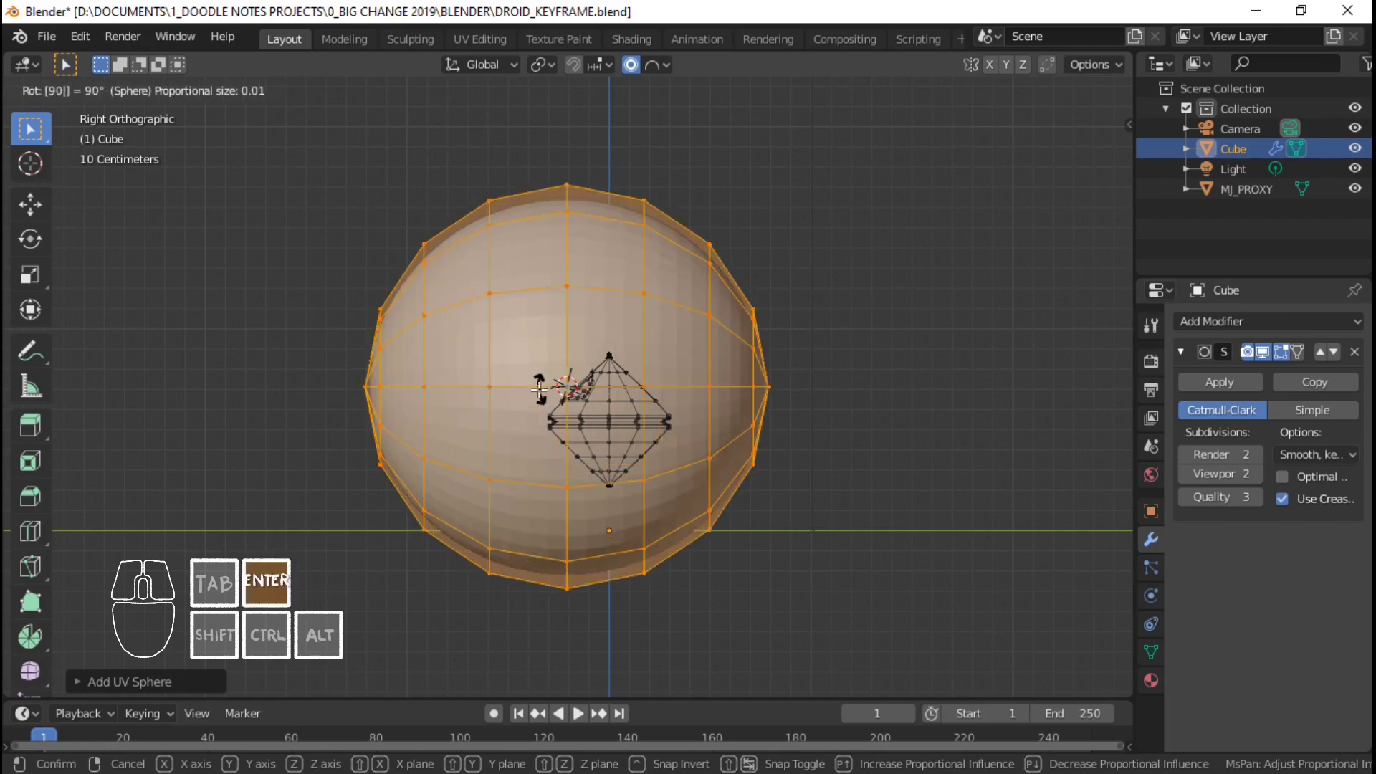
key("Return")
- Scale the sphere down to eye size and move it up and back against the head's socket
key("s")
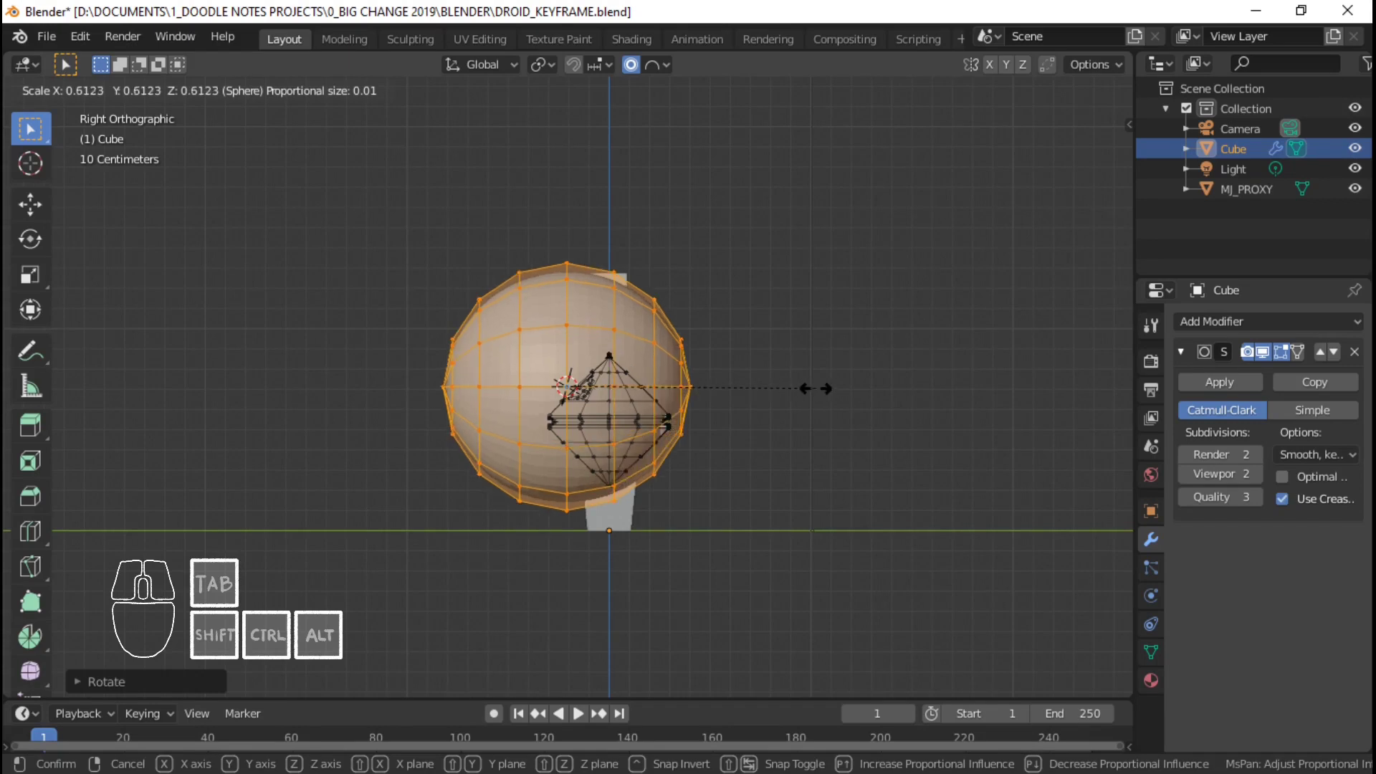
left_click(615, 389)
scroll(615, 389, "up", 10)
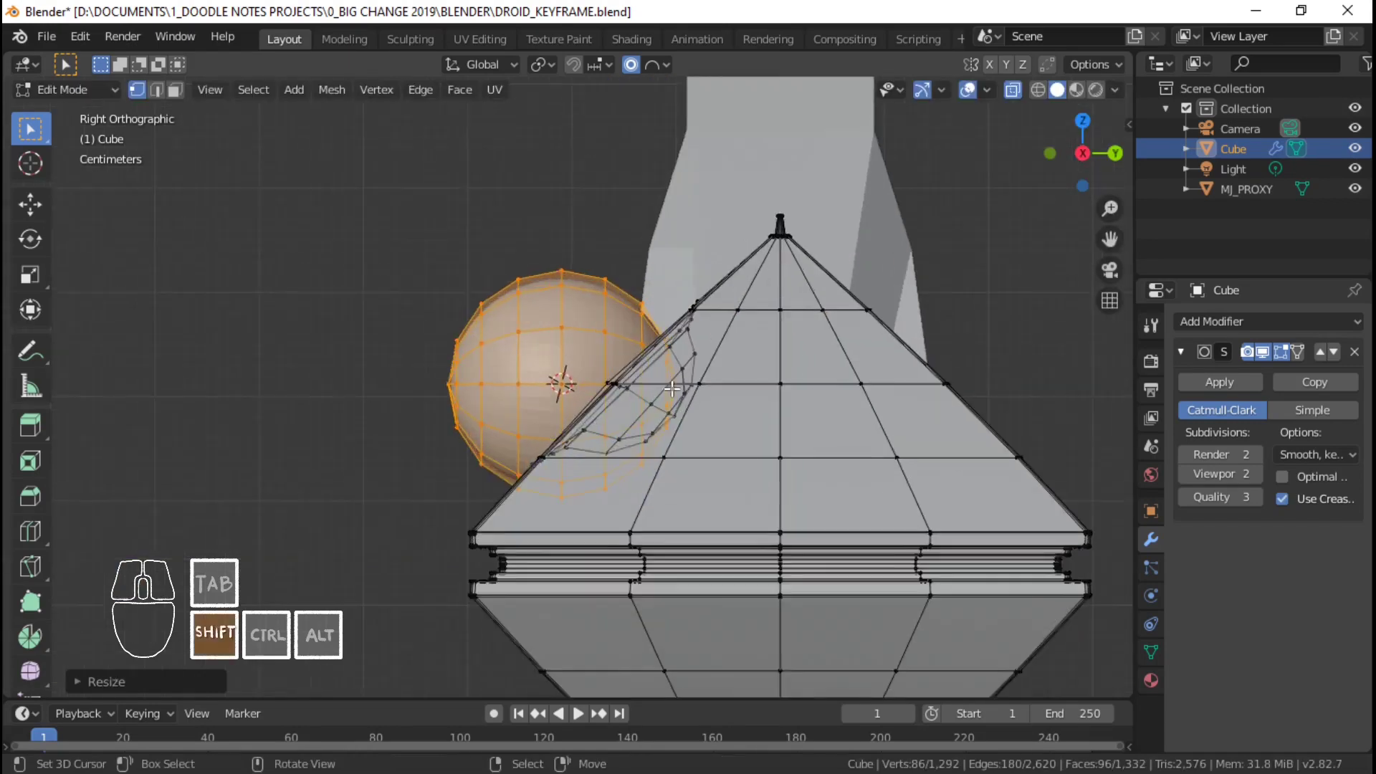
key("s")
key("g")
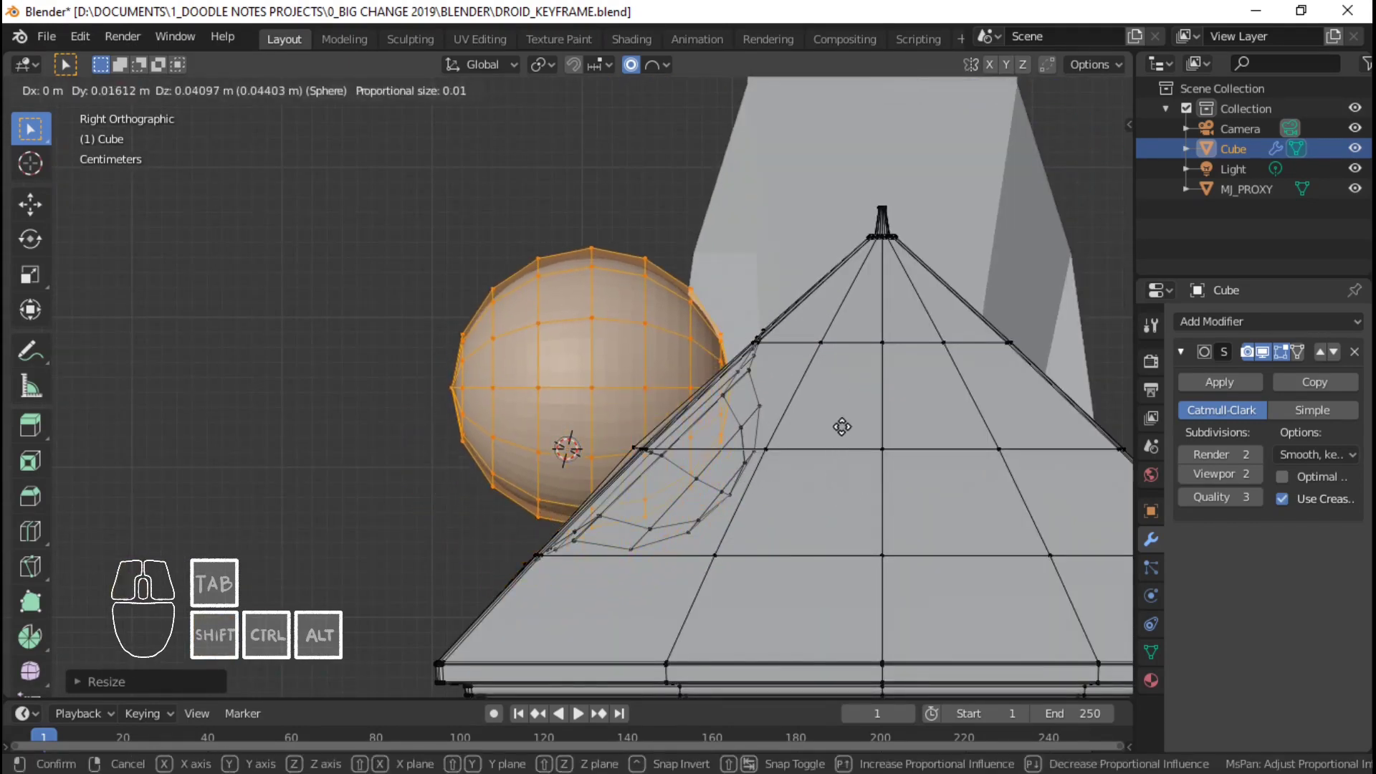
left_click(844, 439)
middle_click_drag(844, 440, 681, 493)
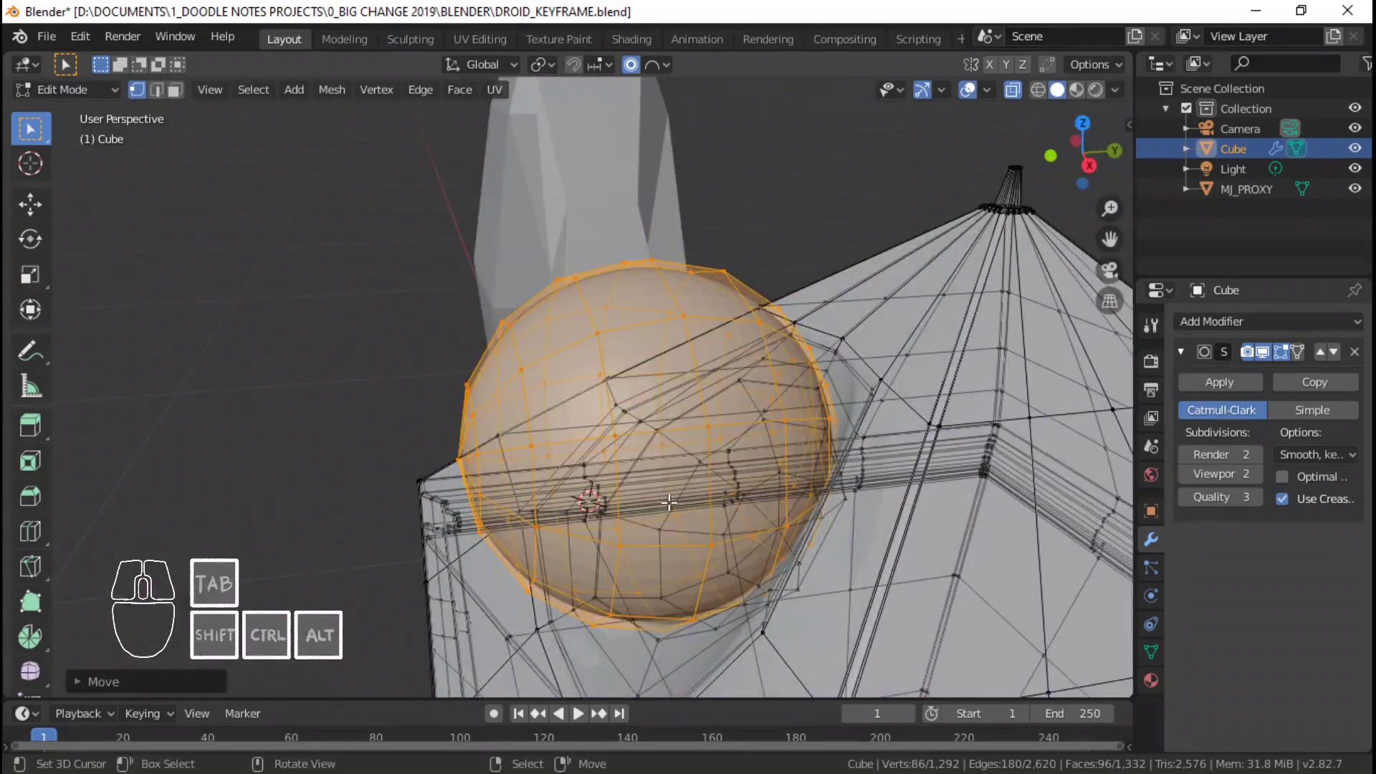
- Delete the vertices of the sphere's front half, keeping the half that faces the socket
key("KP_3")
key("c")
middle_click_drag(737, 227, 746, 429)
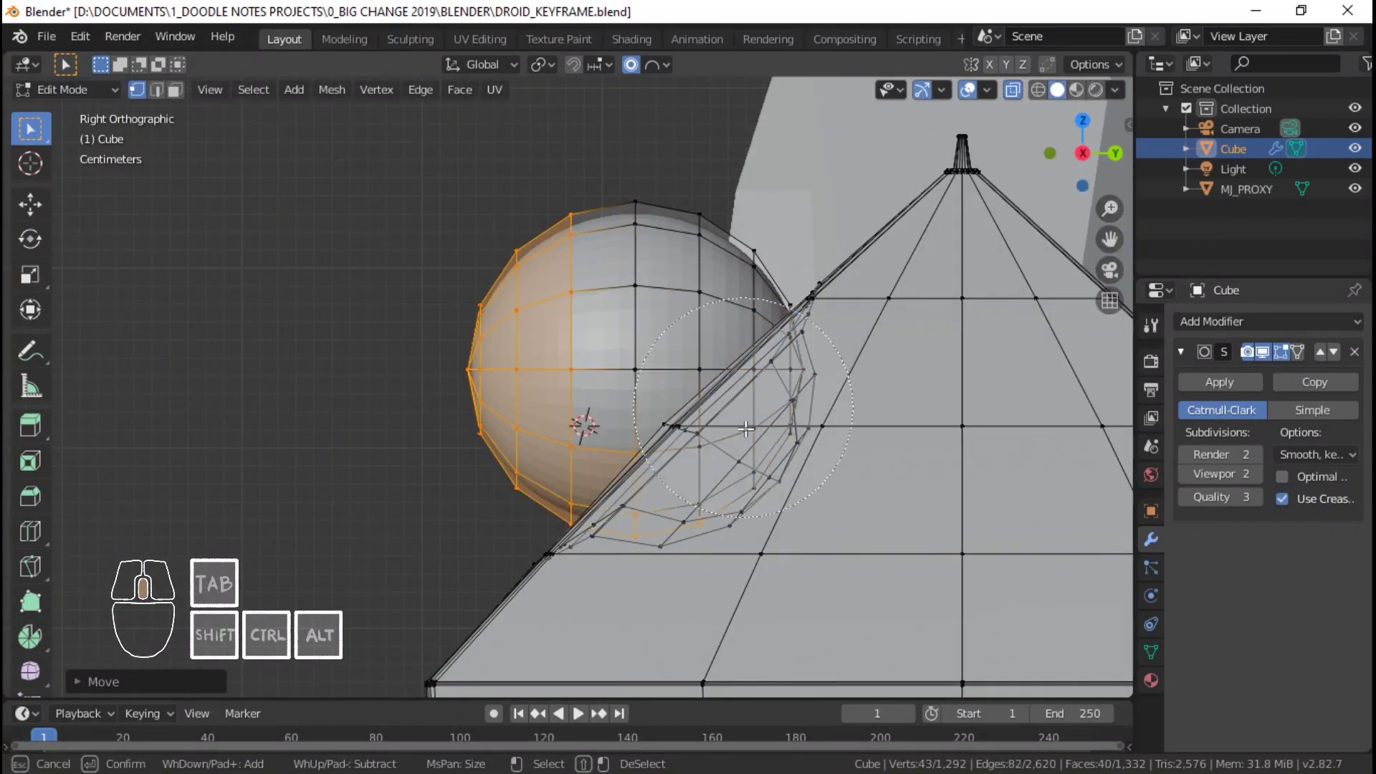
key("Escape")
key("x")
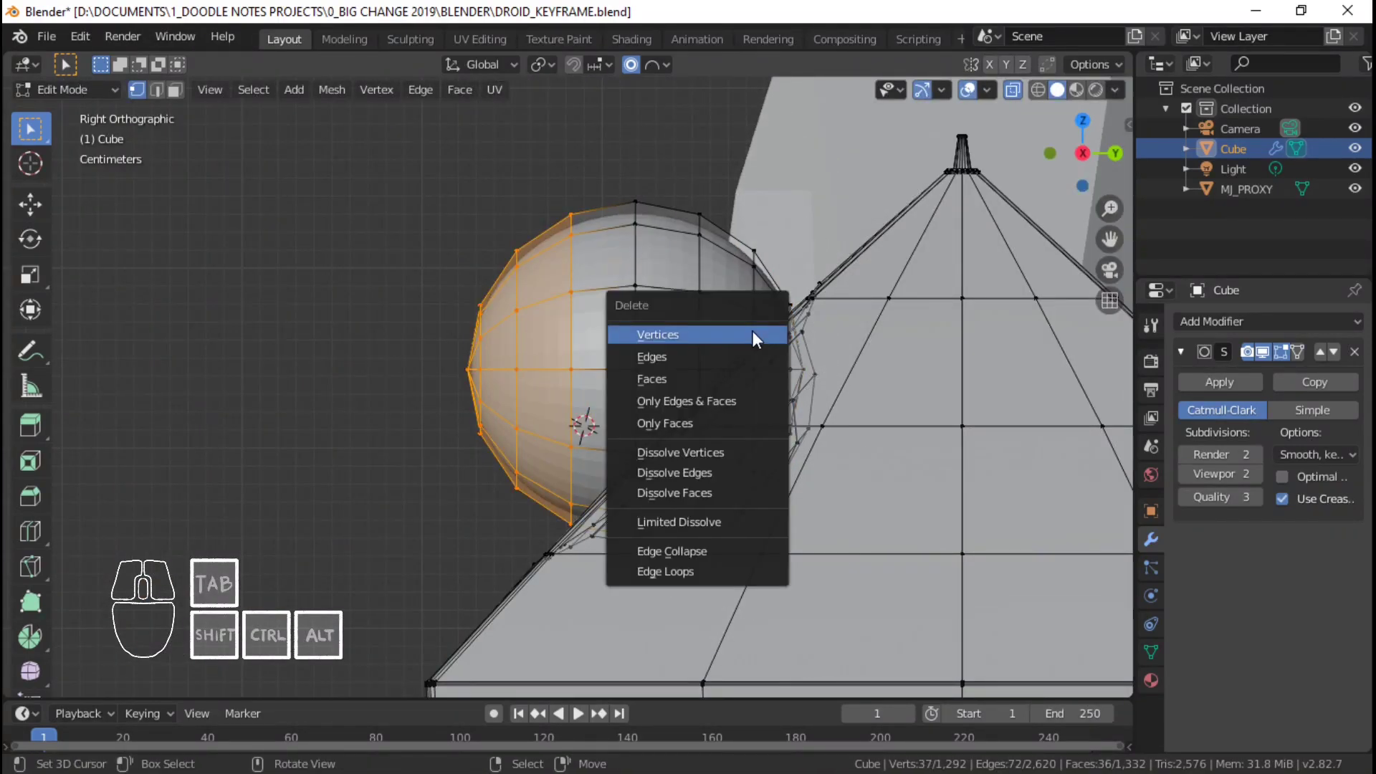
left_click(752, 333)
- Select the whole remaining half sphere, scale it down slightly and reposition it inside the socket
middle_click_drag(568, 372, 712, 333)
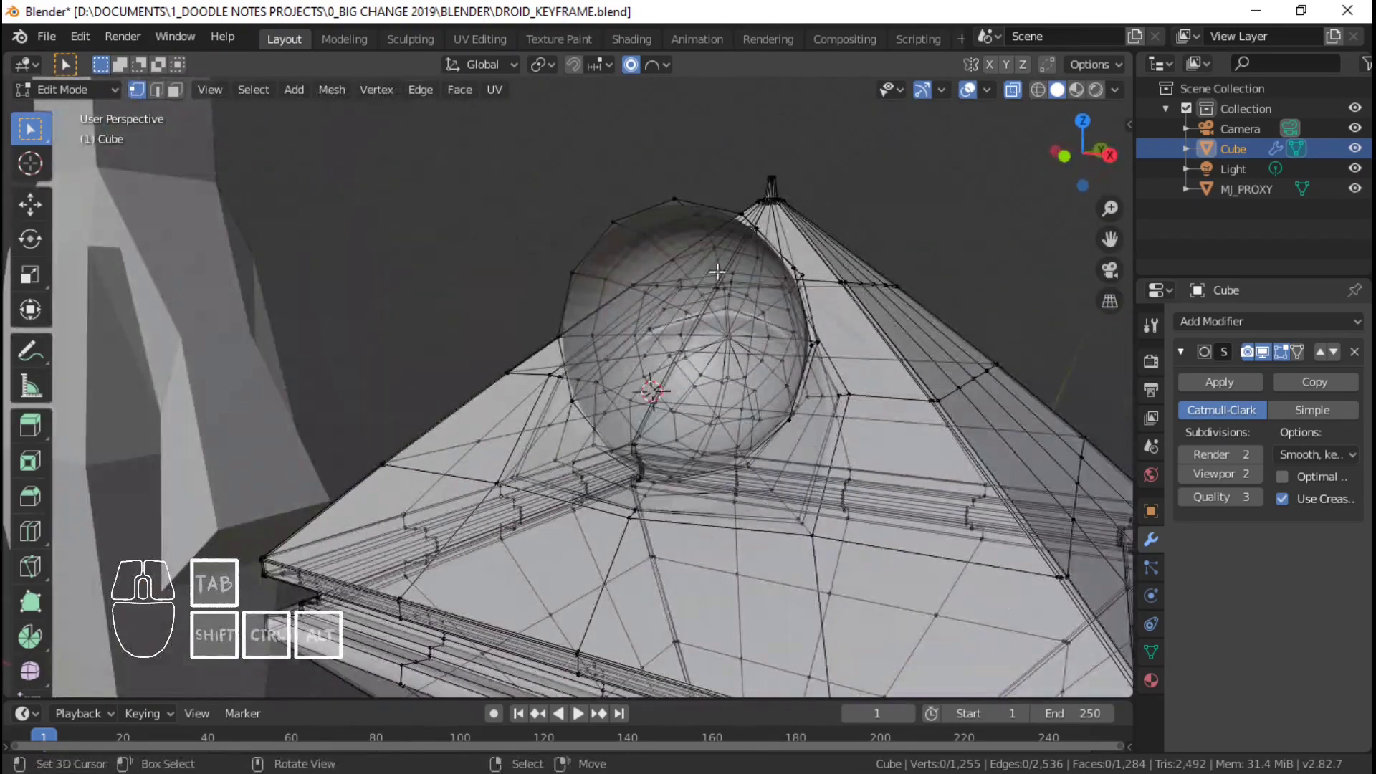
key("ctrl+l")
key("KP_3")
key("g")
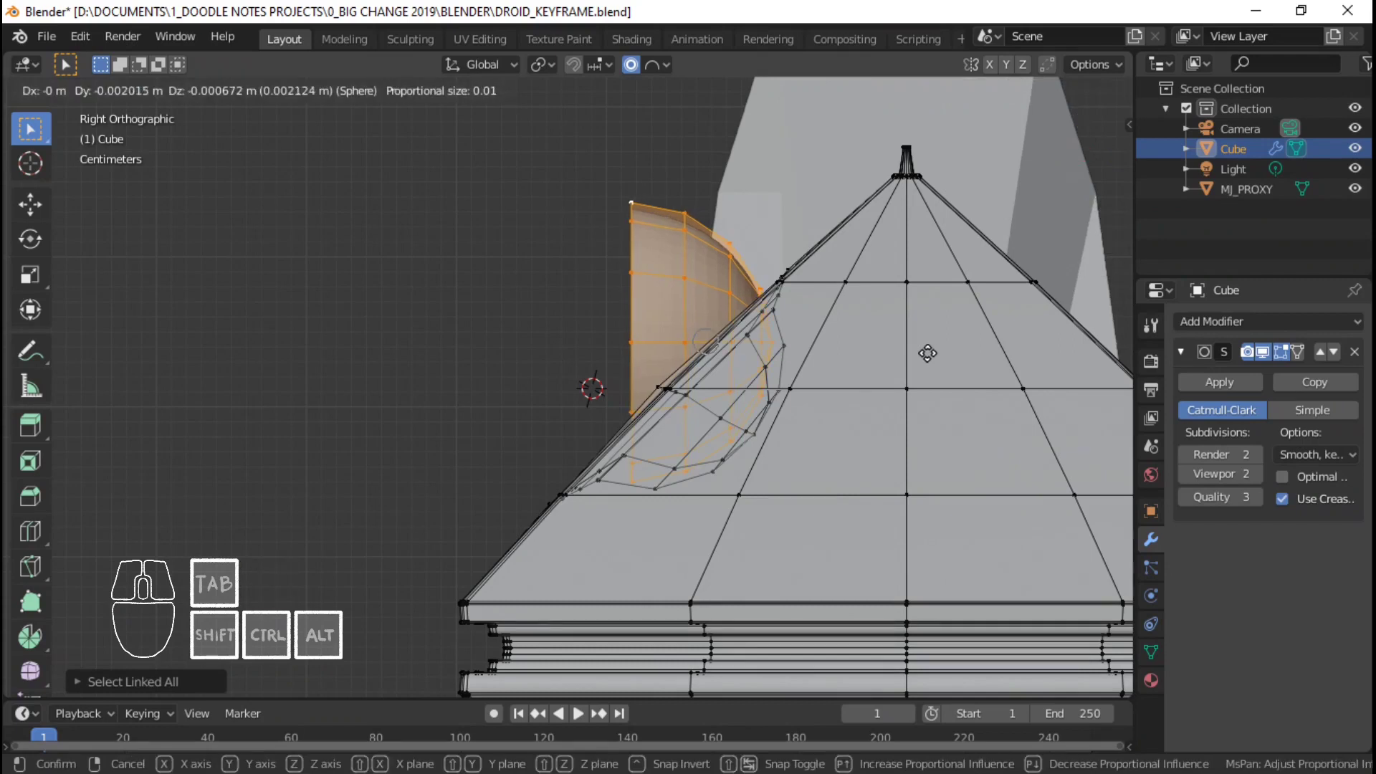
left_click(926, 356)
key("s")
left_click(947, 374)
key("g")
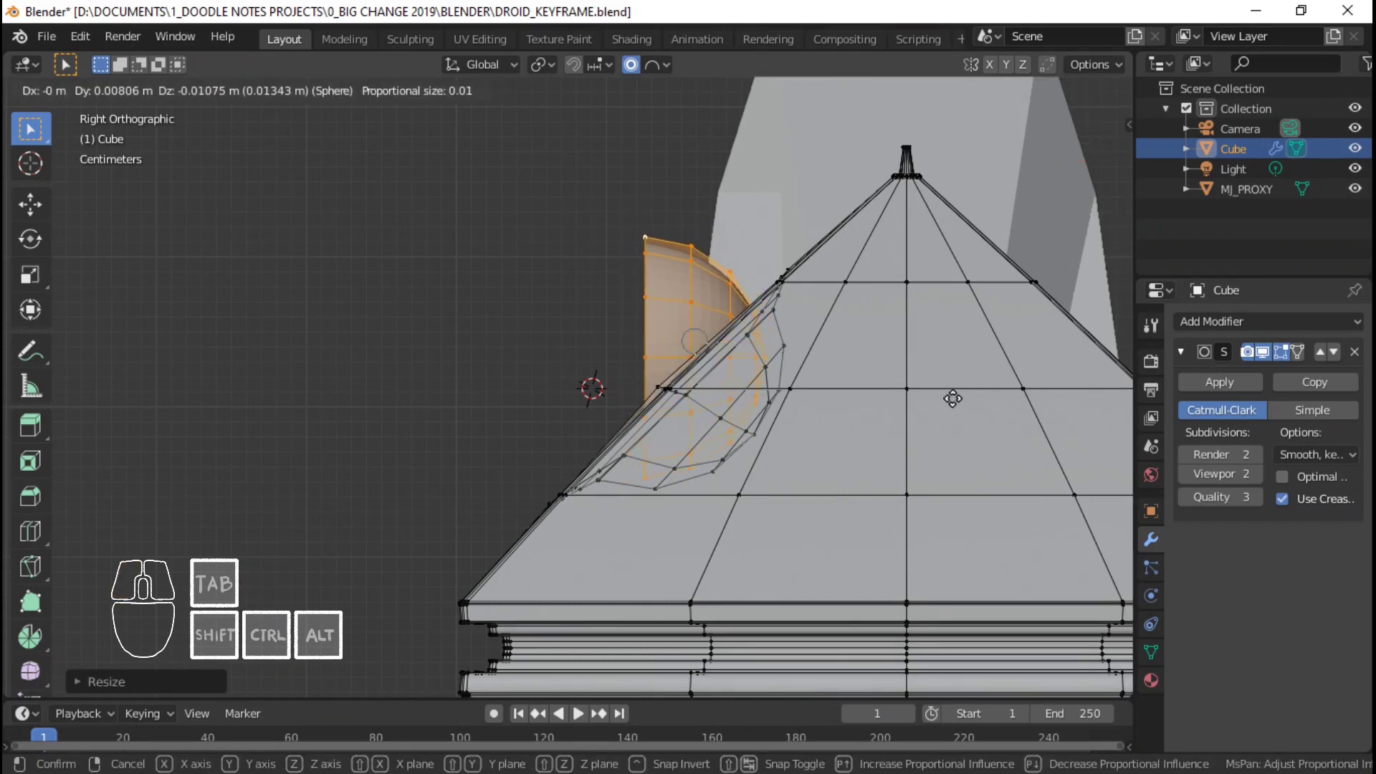
left_click(954, 397)
middle_click_drag(954, 397, 820, 412)
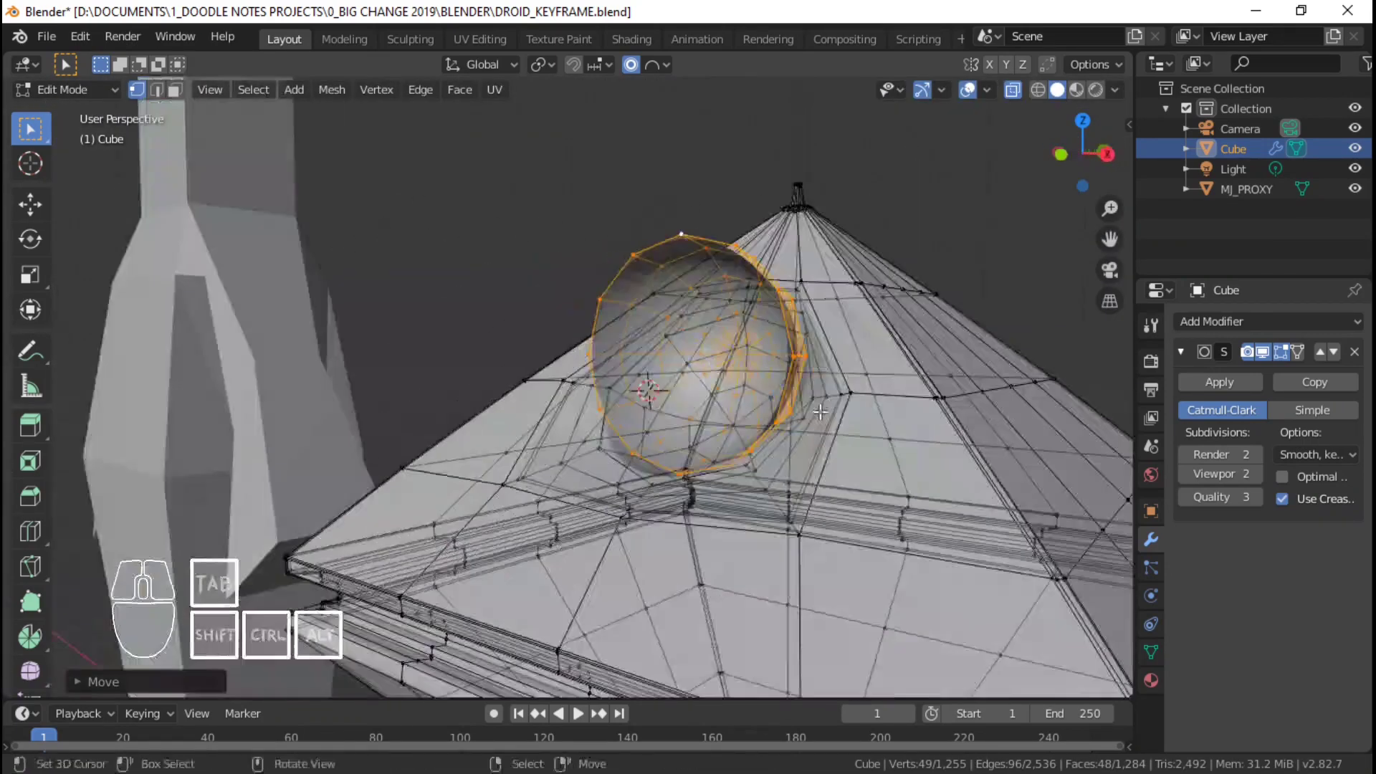
key("KP_3")
key("Tab")
scroll(569, 386, "up", 2)
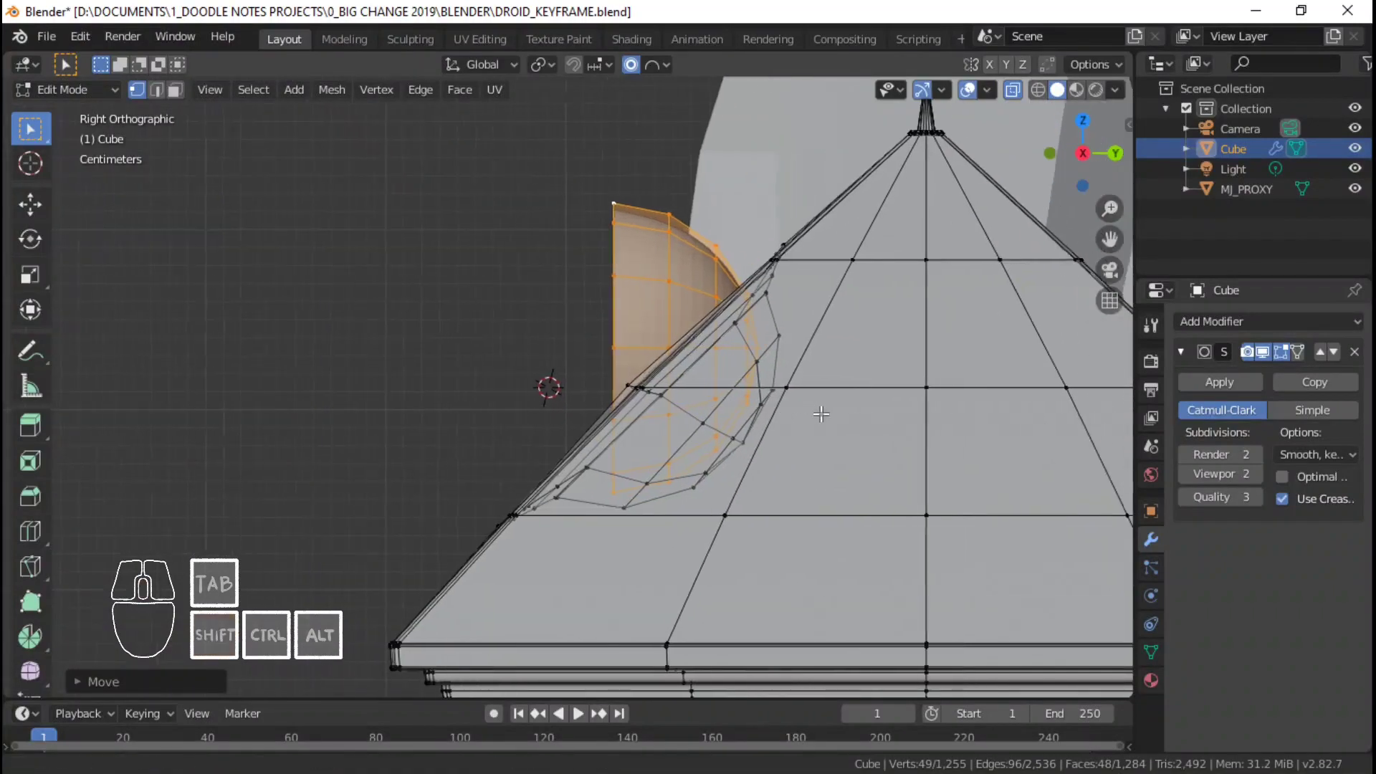
middle_click_drag(547, 387, 779, 378)
key("Tab")
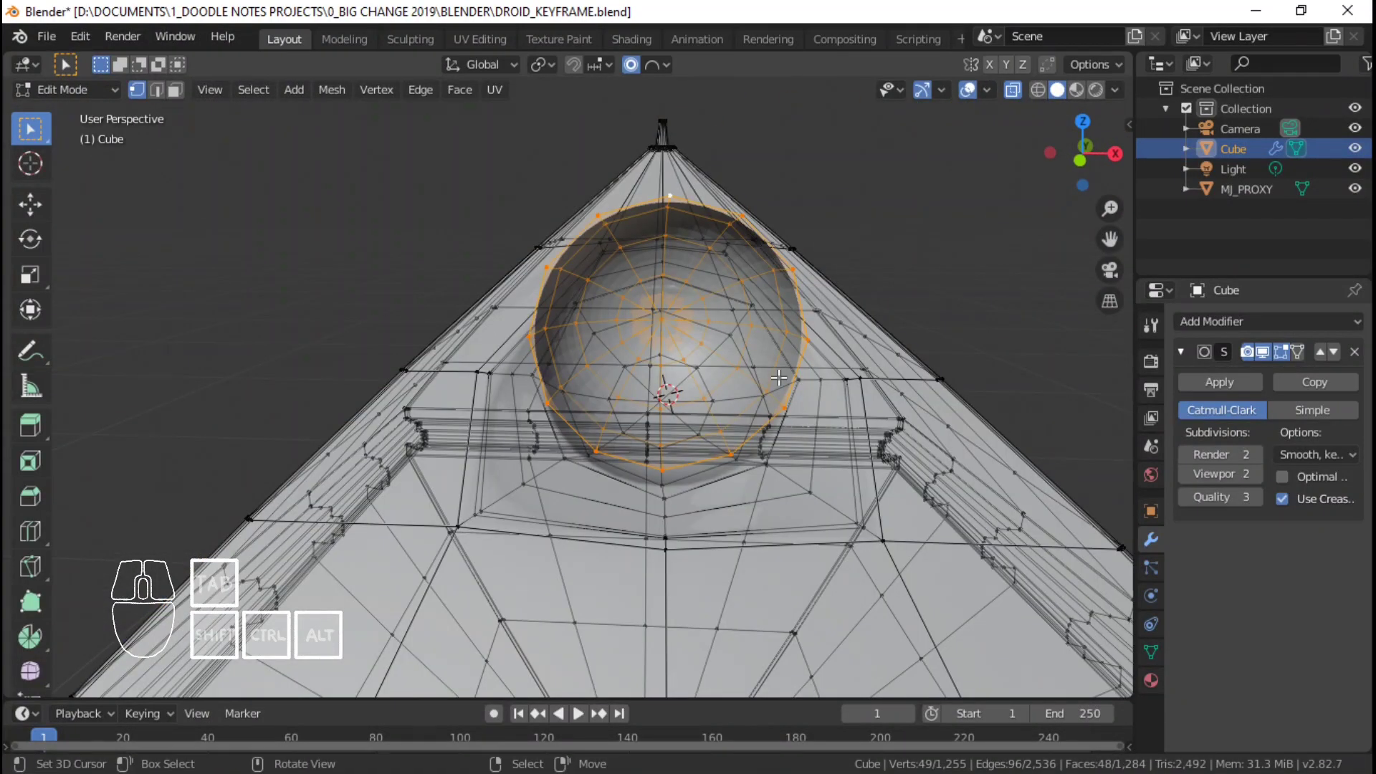
key("r")
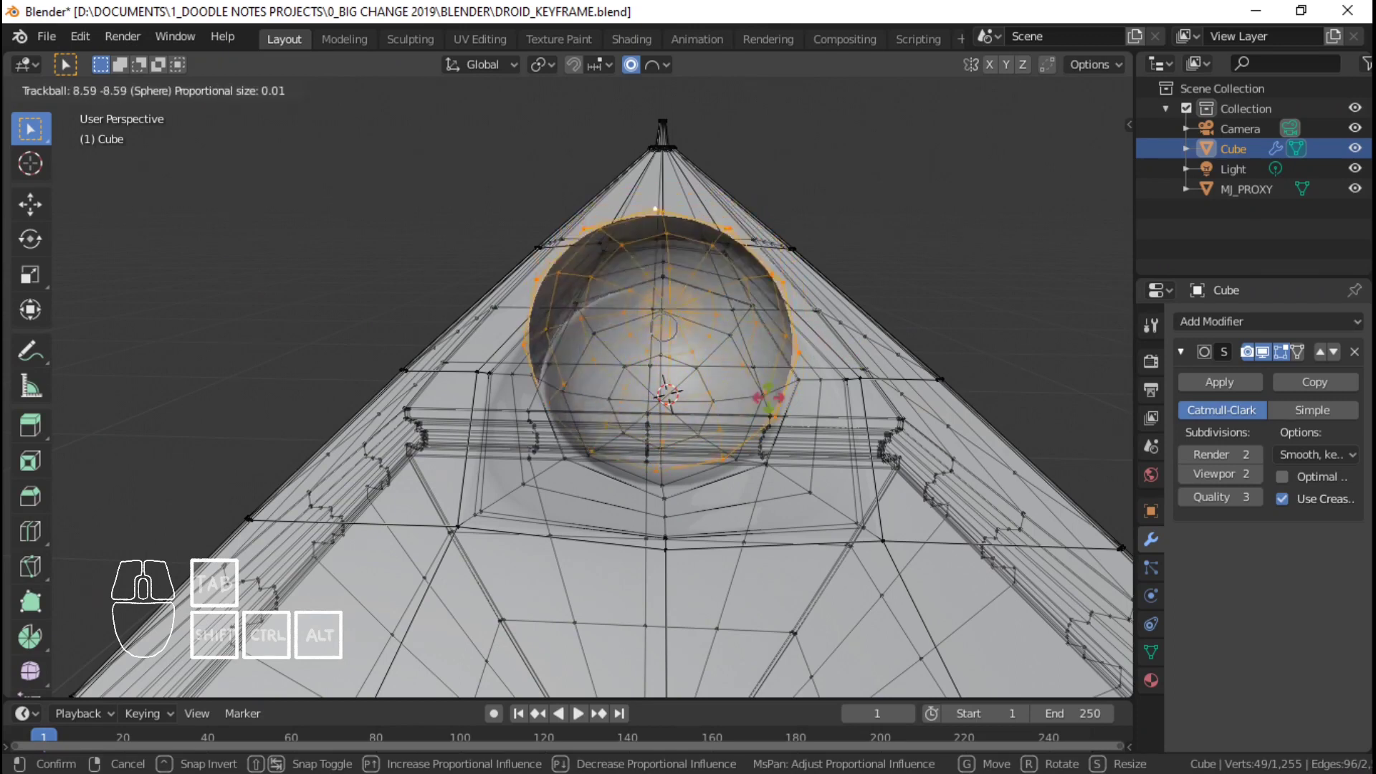
right_click(780, 373)
- Apply smooth shading to the head object in Object Mode
middle_click_drag(780, 373, 615, 411)
key("Tab")
key("Tab")
key("Tab")
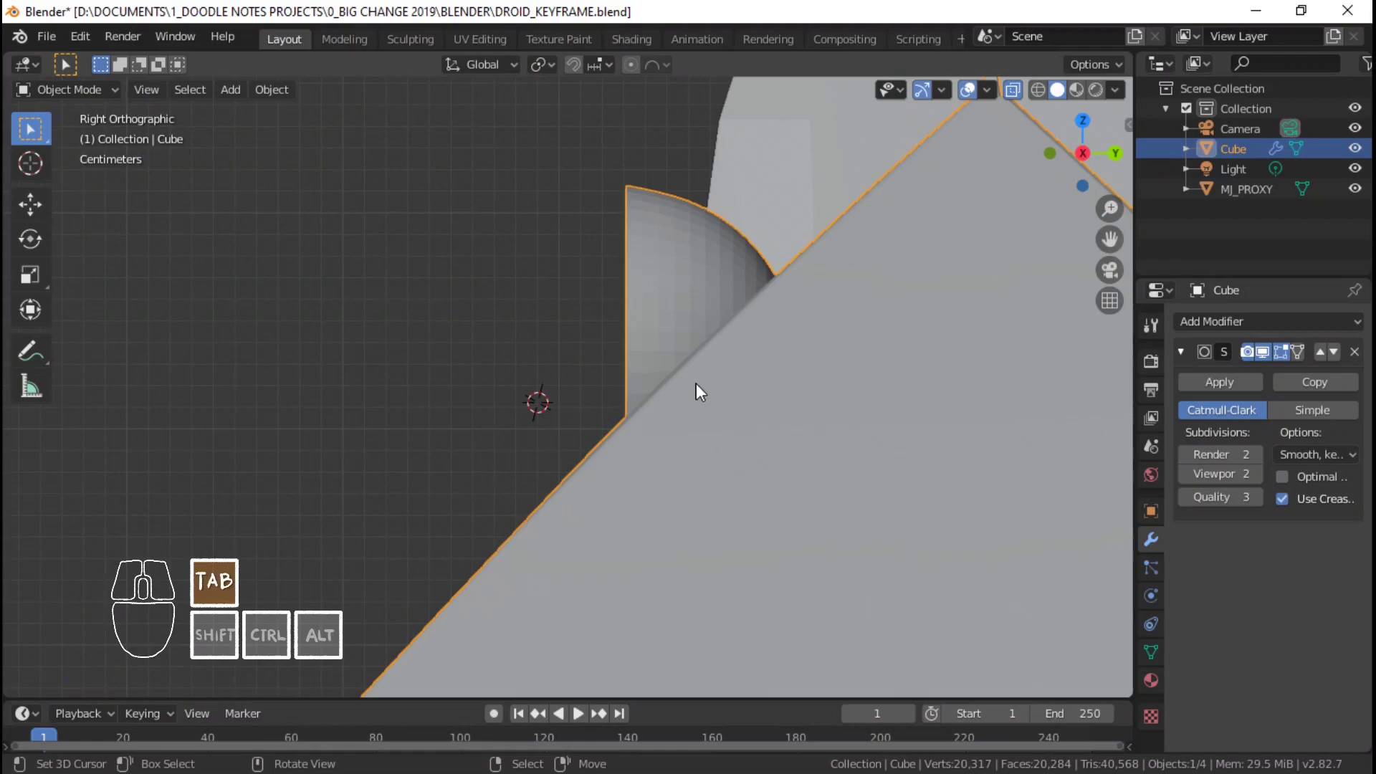
right_click(742, 385)
left_click(738, 376)
- Extrude the half sphere's open edge loop forward and inward to build a flat front rim around the eye
key("Tab")
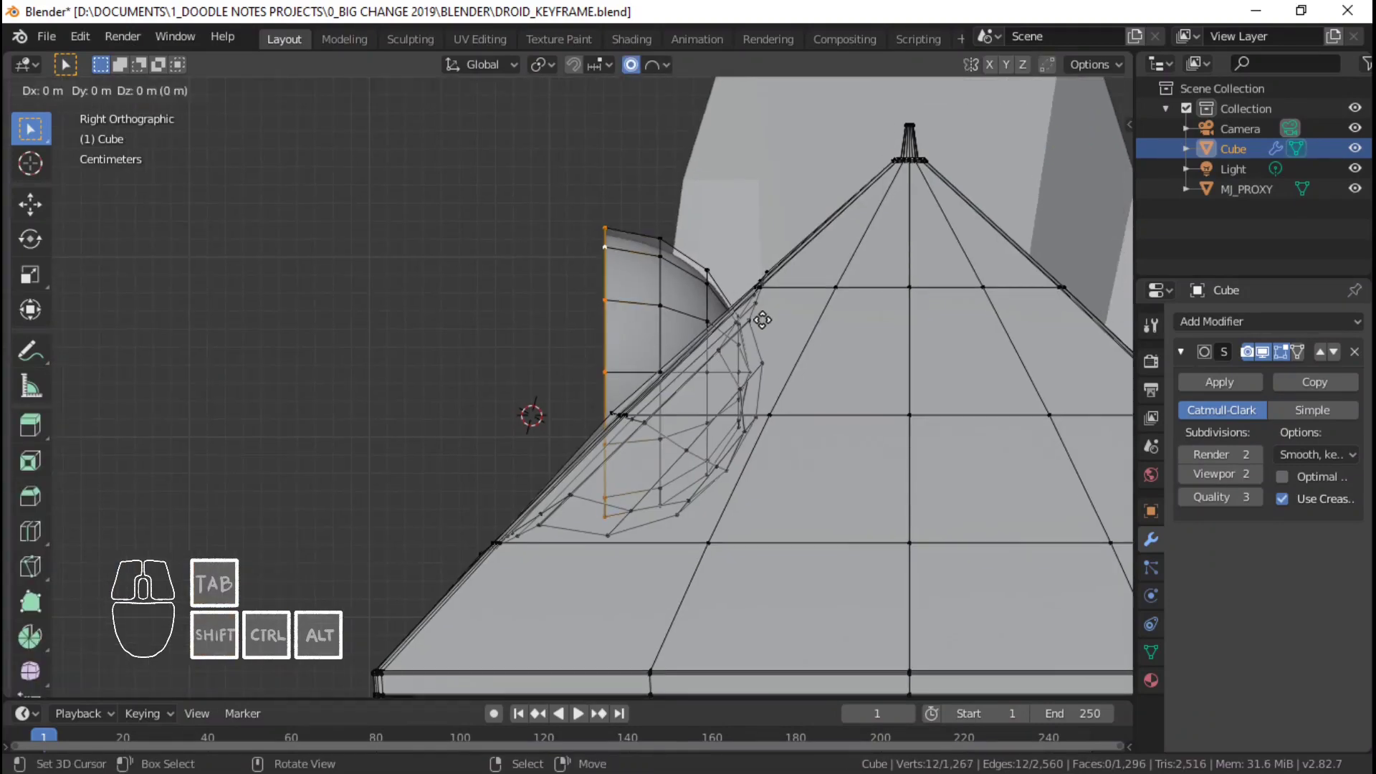
left_click(700, 323)
middle_click_drag(699, 323, 703, 462)
scroll(703, 455, "up", 2)
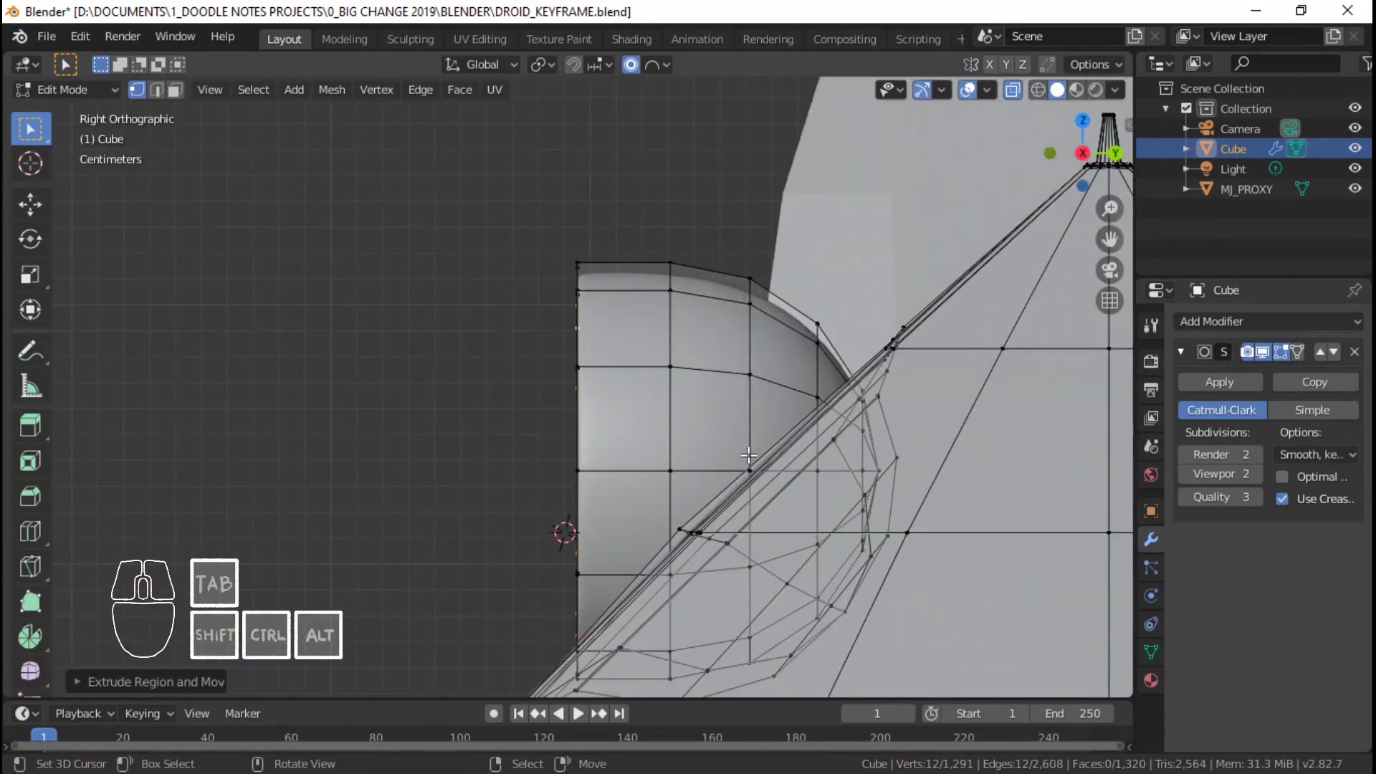
- Extrude the rim's inner loop about 0.011 m back along Y and edge-slide it close to the lip as a supporting loop
key("e")
key("y")
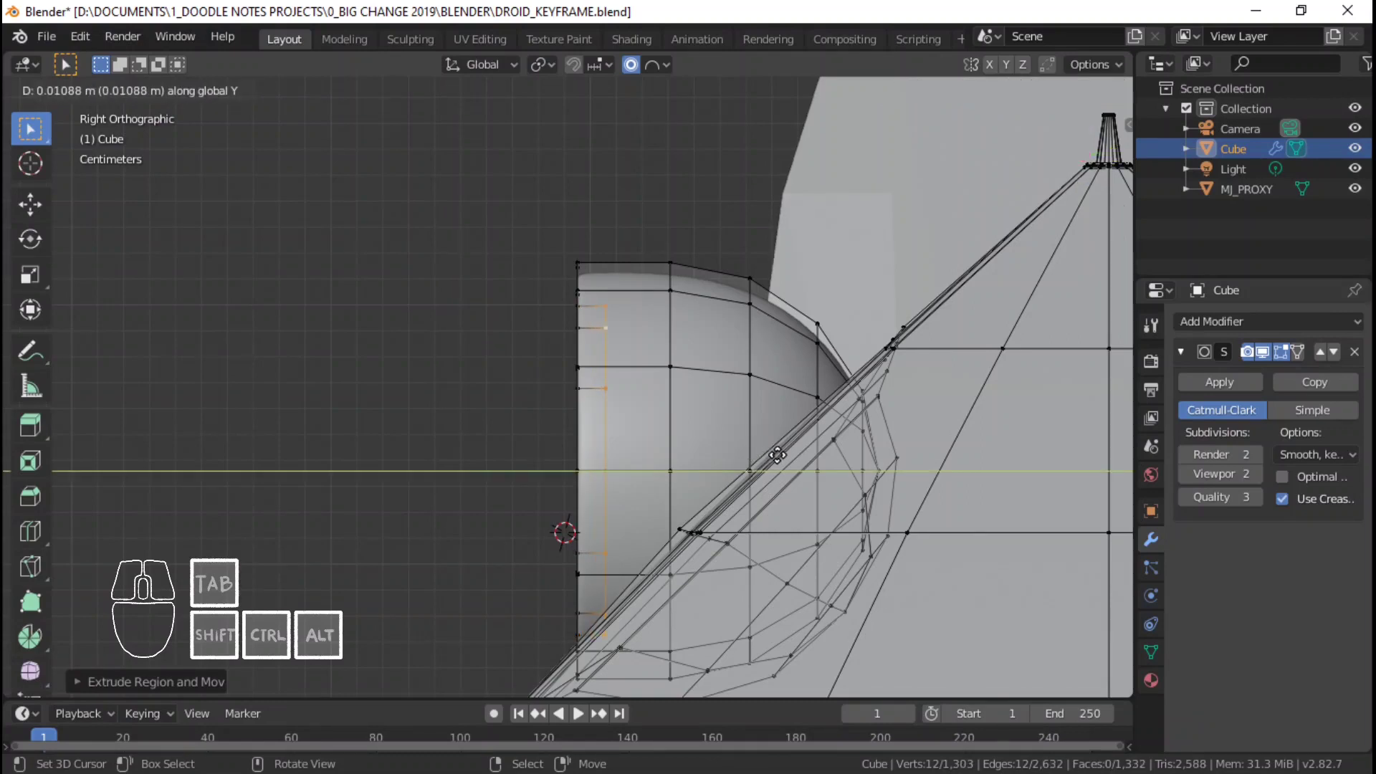
left_click(777, 455)
middle_click_drag(777, 455, 809, 477)
key("g")
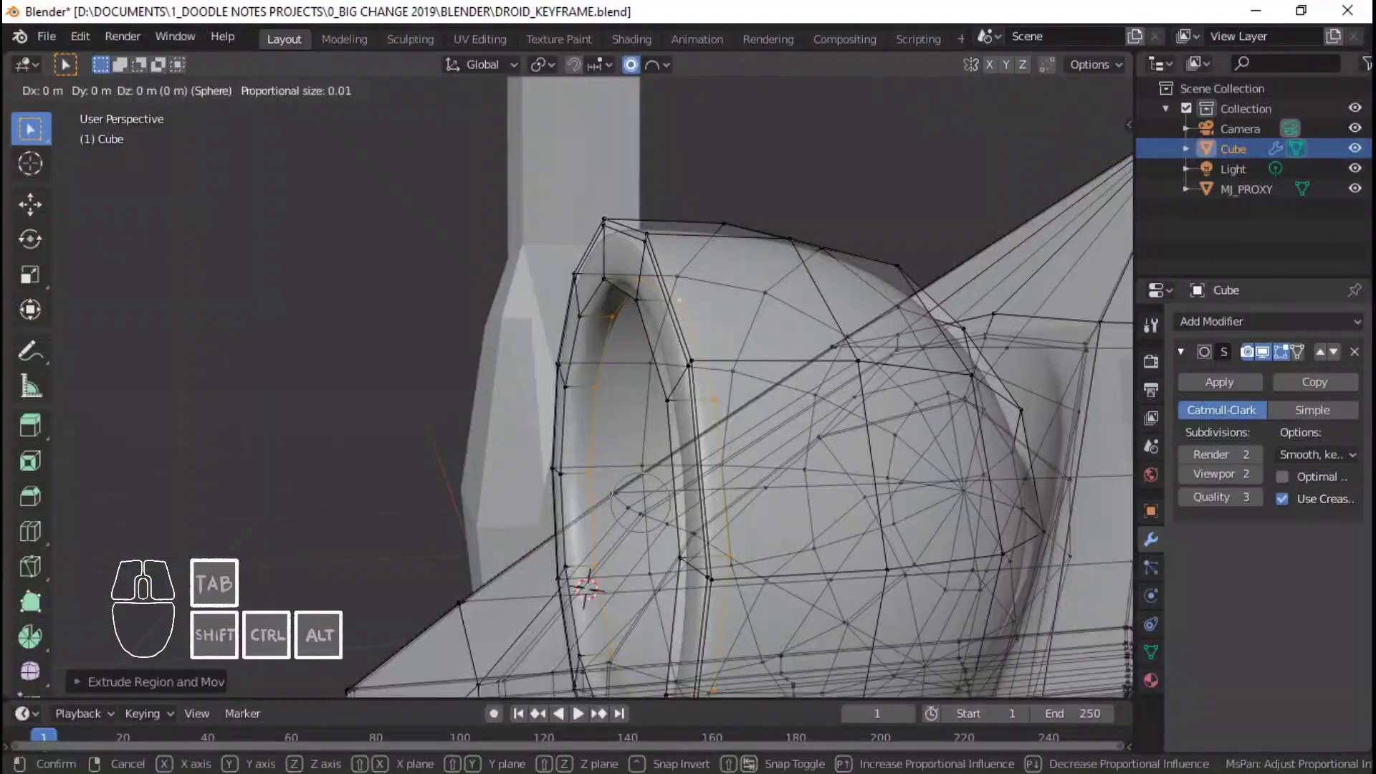
left_click(733, 473)
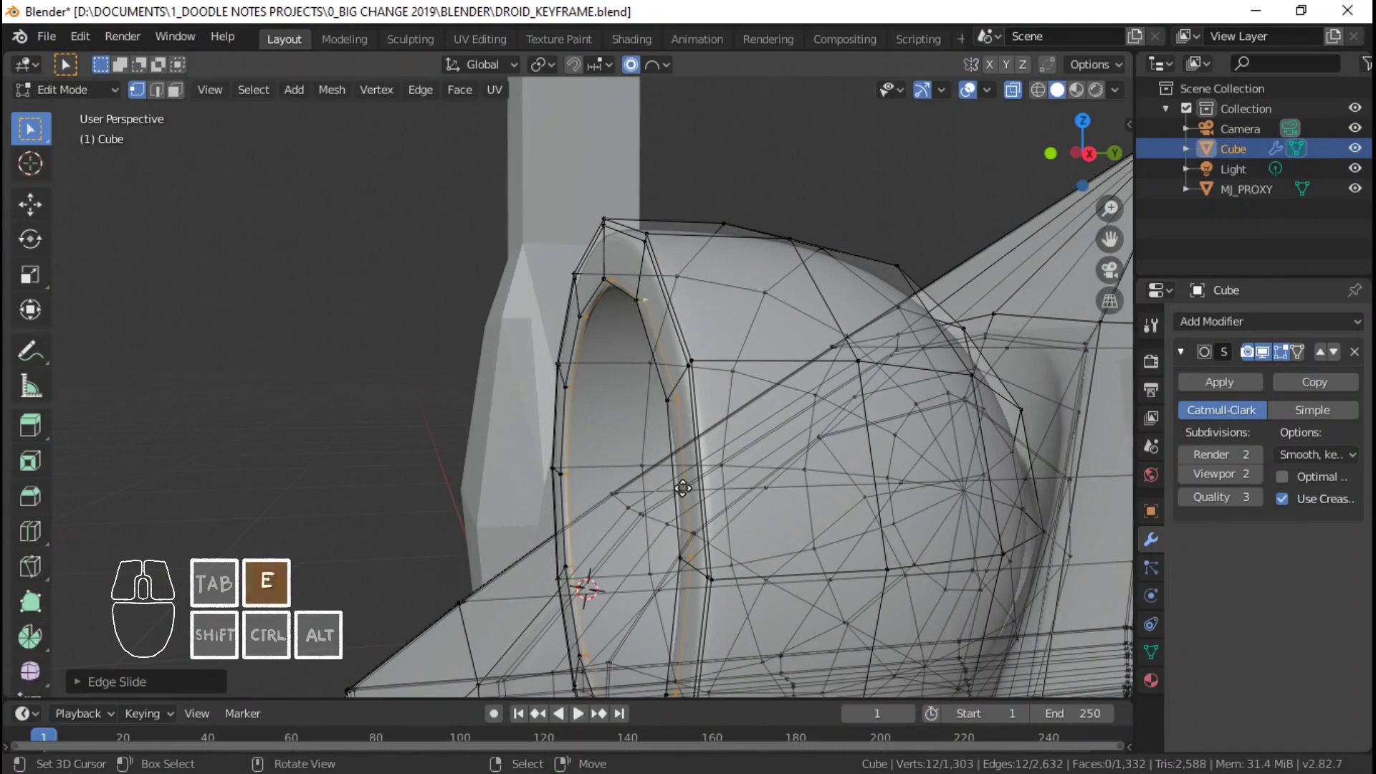
left_click(743, 473)
- Examine the rimmed eye housing and the whole head from several angles, with and without the edit mesh
middle_click_drag(743, 473, 587, 395)
scroll(700, 436, "down", 5)
scroll(632, 365, "up", 3)
key("Tab")
scroll(719, 403, "down", 3)
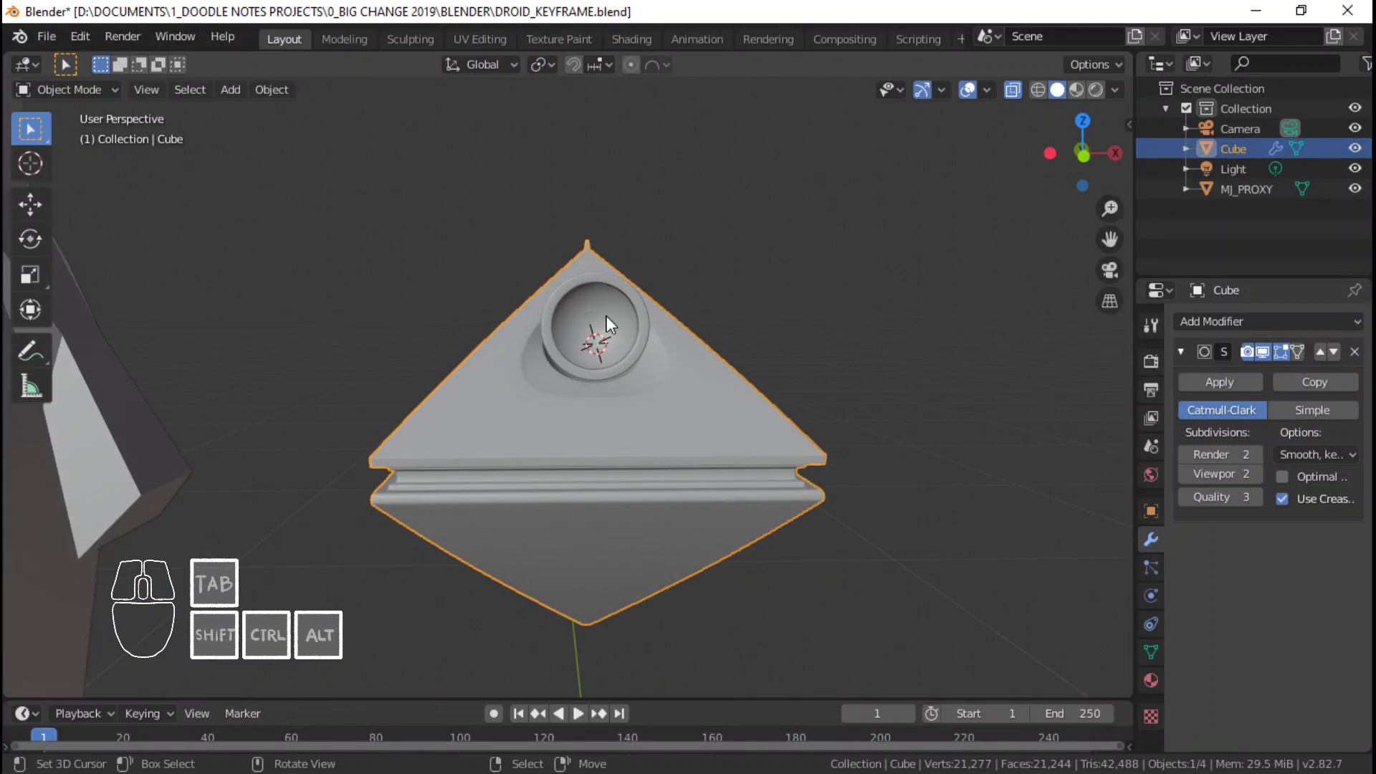
middle_click_drag(641, 376, 503, 494)
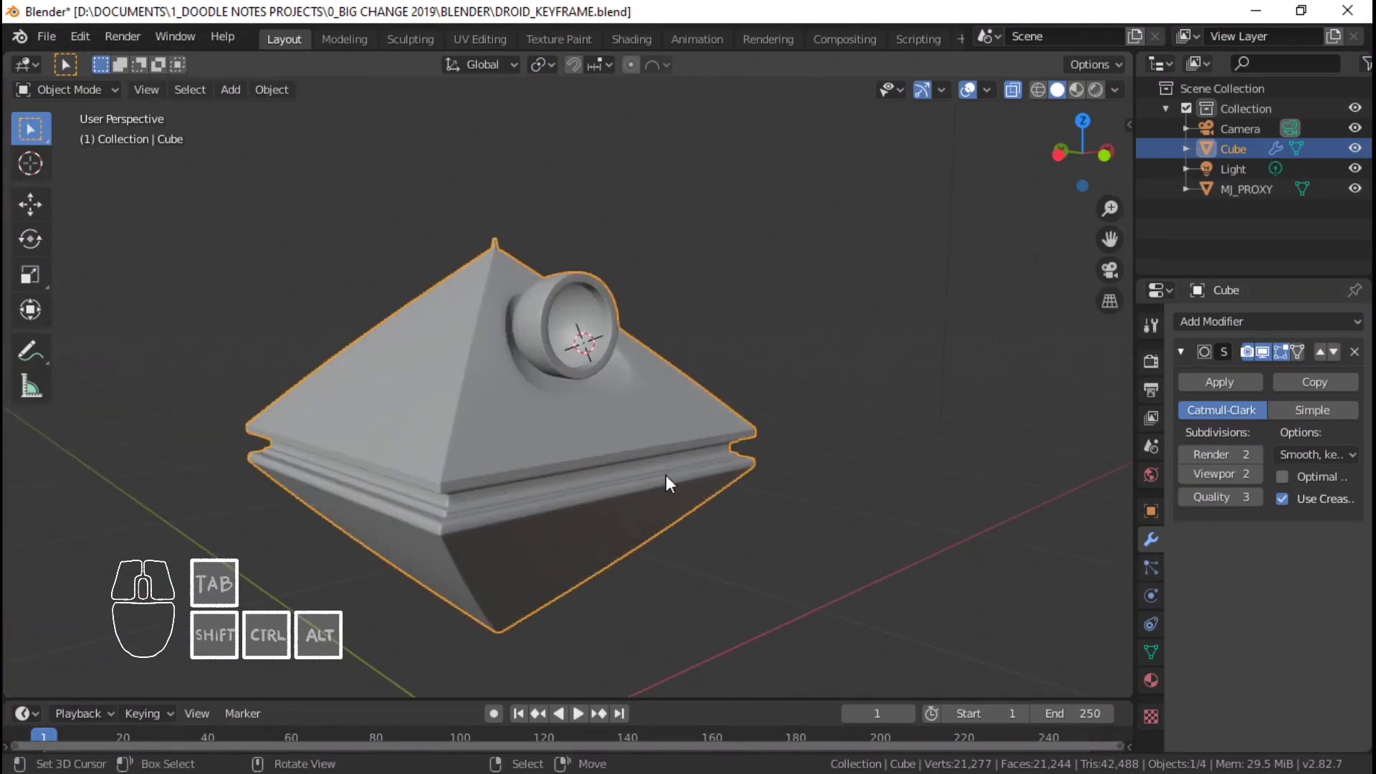
key("Tab")
scroll(566, 373, "up", 8)
middle_click_drag(612, 342, 643, 364)
scroll(609, 372, "down", 5)
key("Tab")
scroll(616, 375, "down", 3)
scroll(686, 424, "up", 8)
middle_click_drag(644, 364, 642, 379)
- Scale the innermost eye loop down slightly and extrude it inward to form a flat inner ring
key("Tab")
key("s")
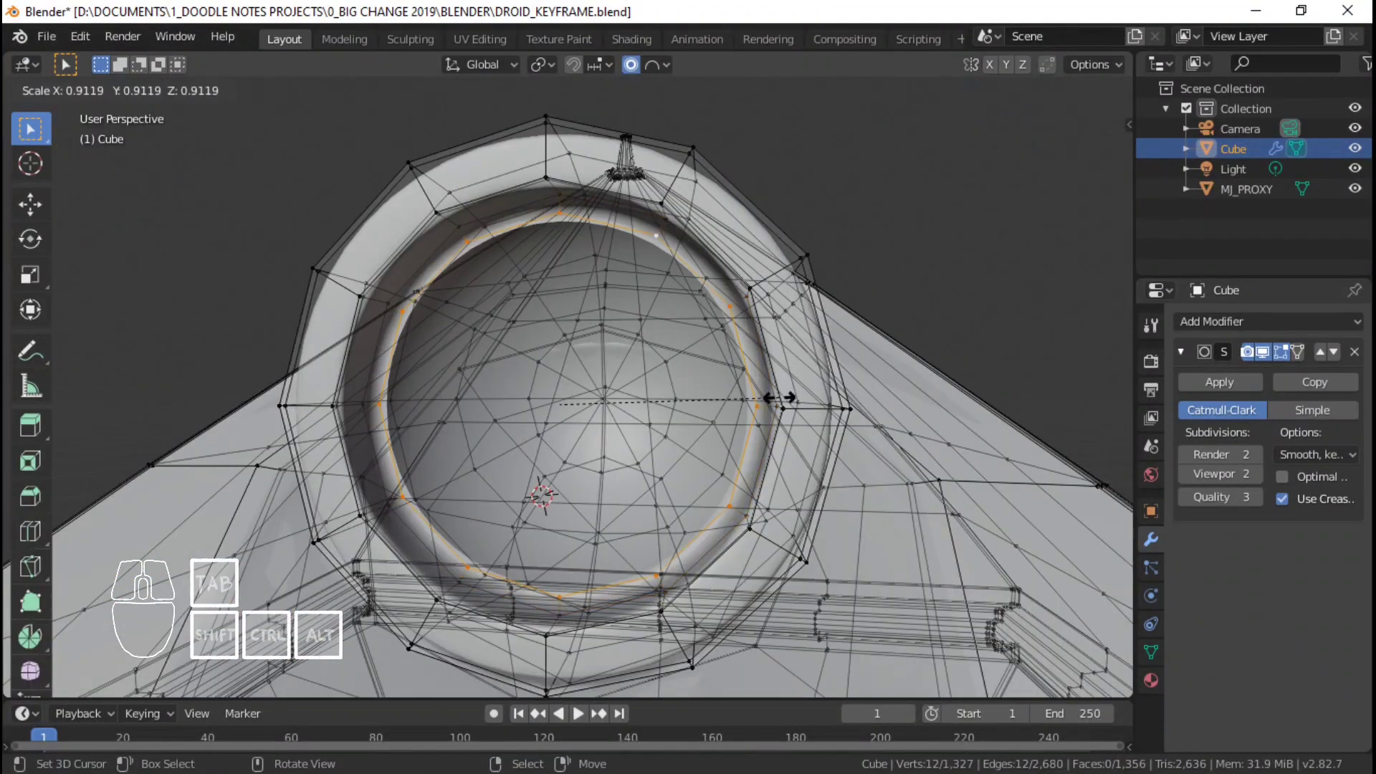
left_click(792, 401)
key("e")
left_click(792, 400)
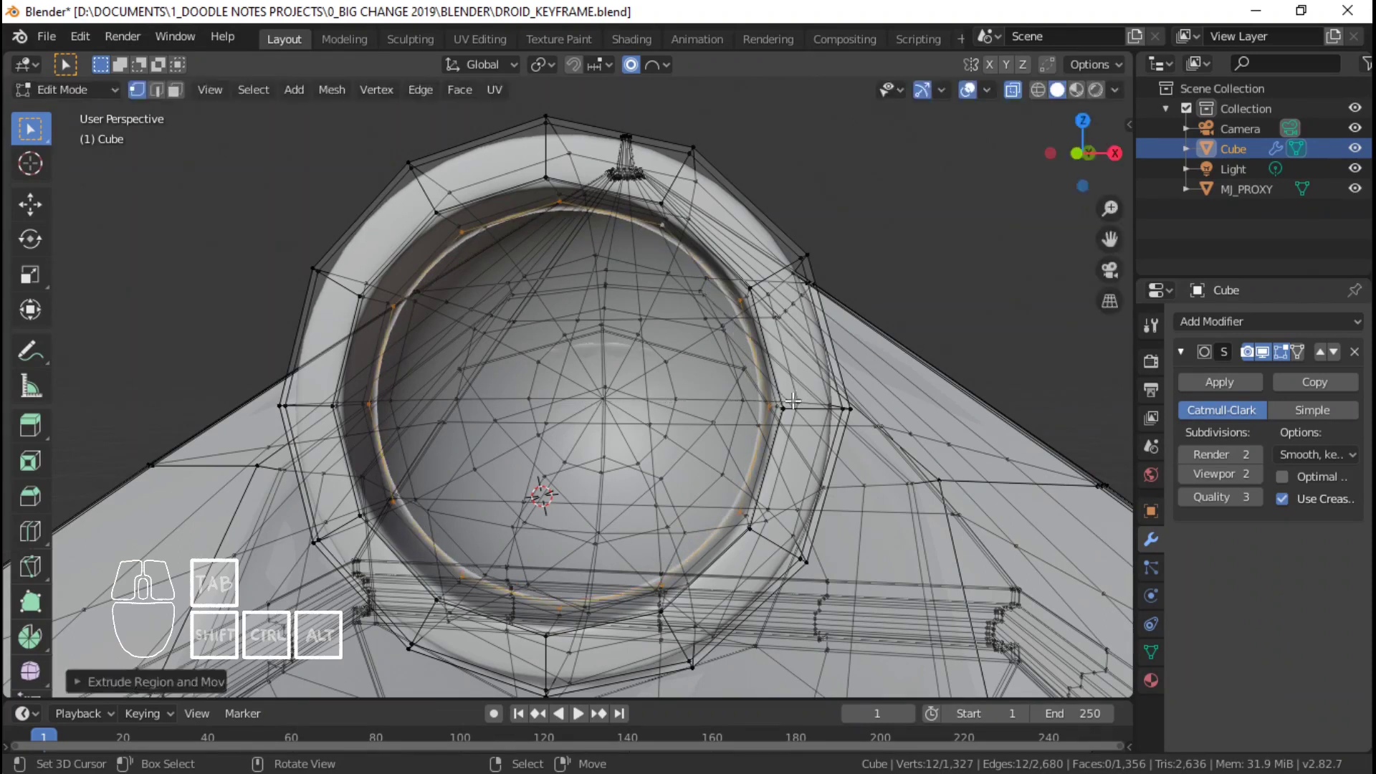
key("s")
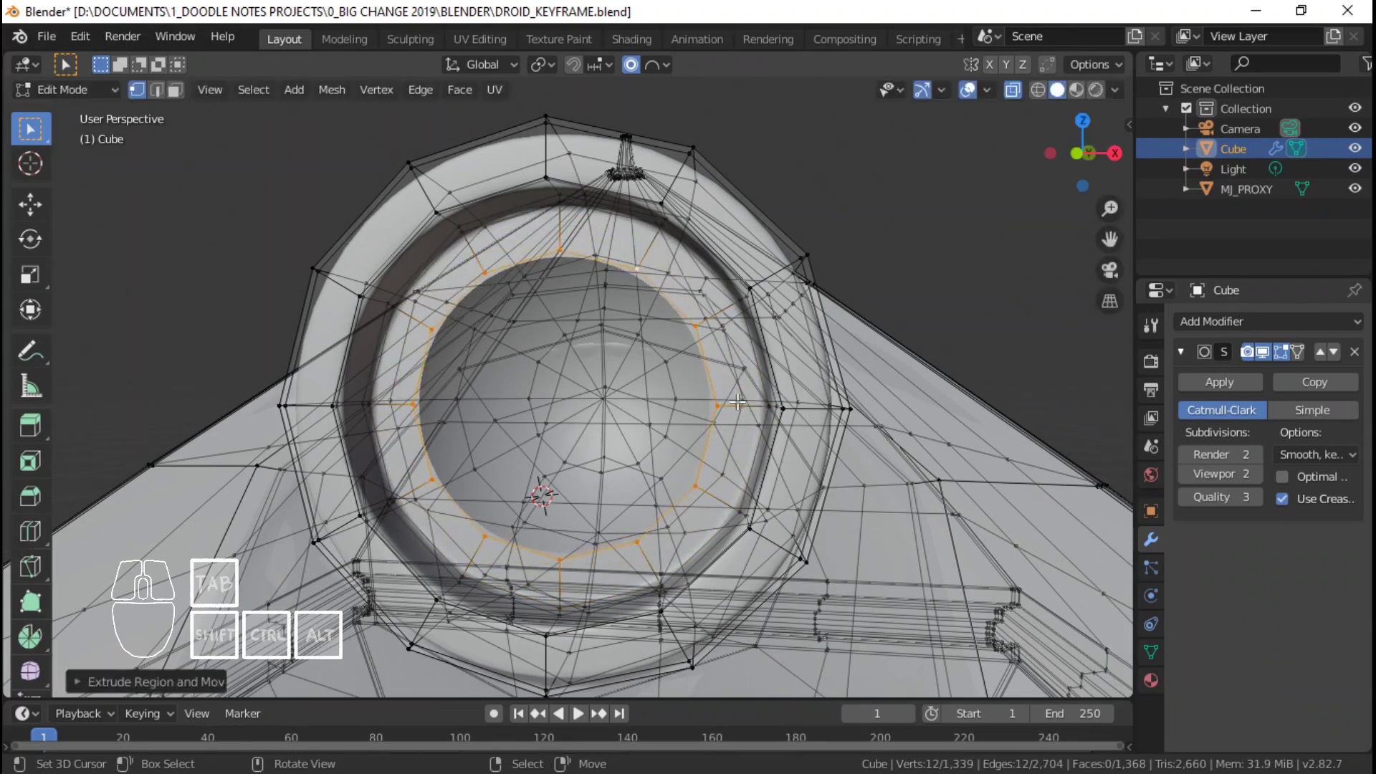
- Extrude the inner ring's edge loop into the eye to give the ring a tight edge
middle_click_drag(737, 402, 467, 456)
key("e")
left_click(590, 443)
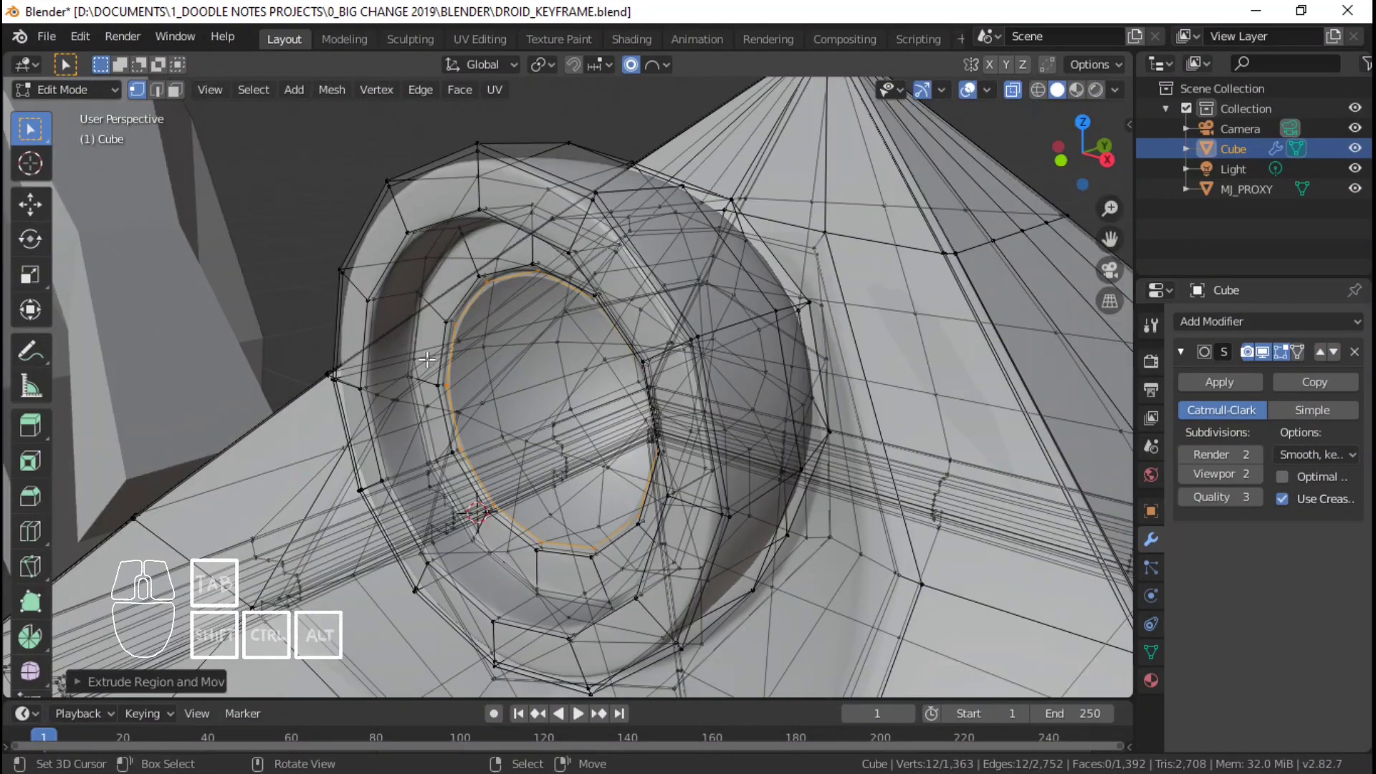
middle_click_drag(397, 414, 561, 351)
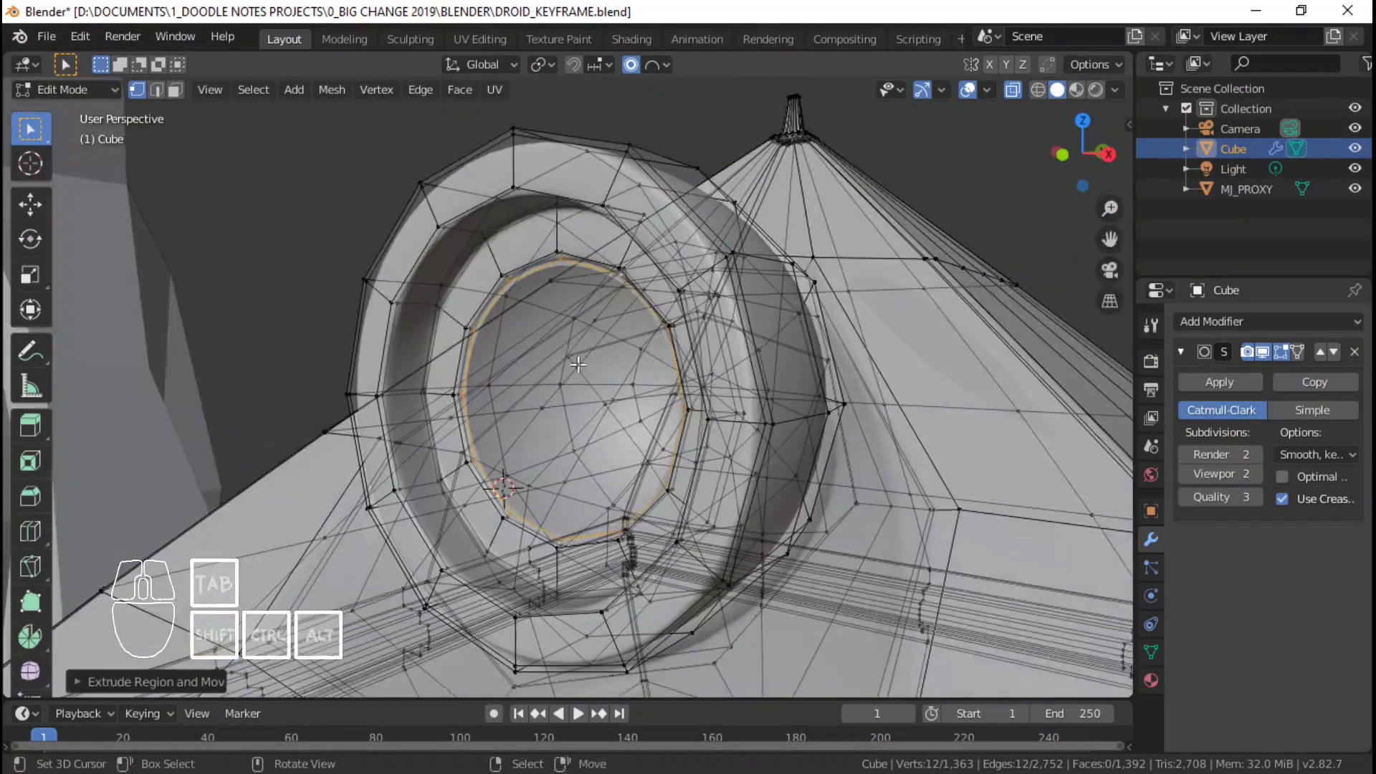
- Try extruding the innermost eye loop deeper into the housing from the side view and undo the extrusion
key("KP_3")
middle_click_drag(516, 459, 823, 359, "shift")
scroll(547, 401, "up", 3)
scroll(678, 399, "down", 3)
key("e")
left_click(716, 387)
key("a")
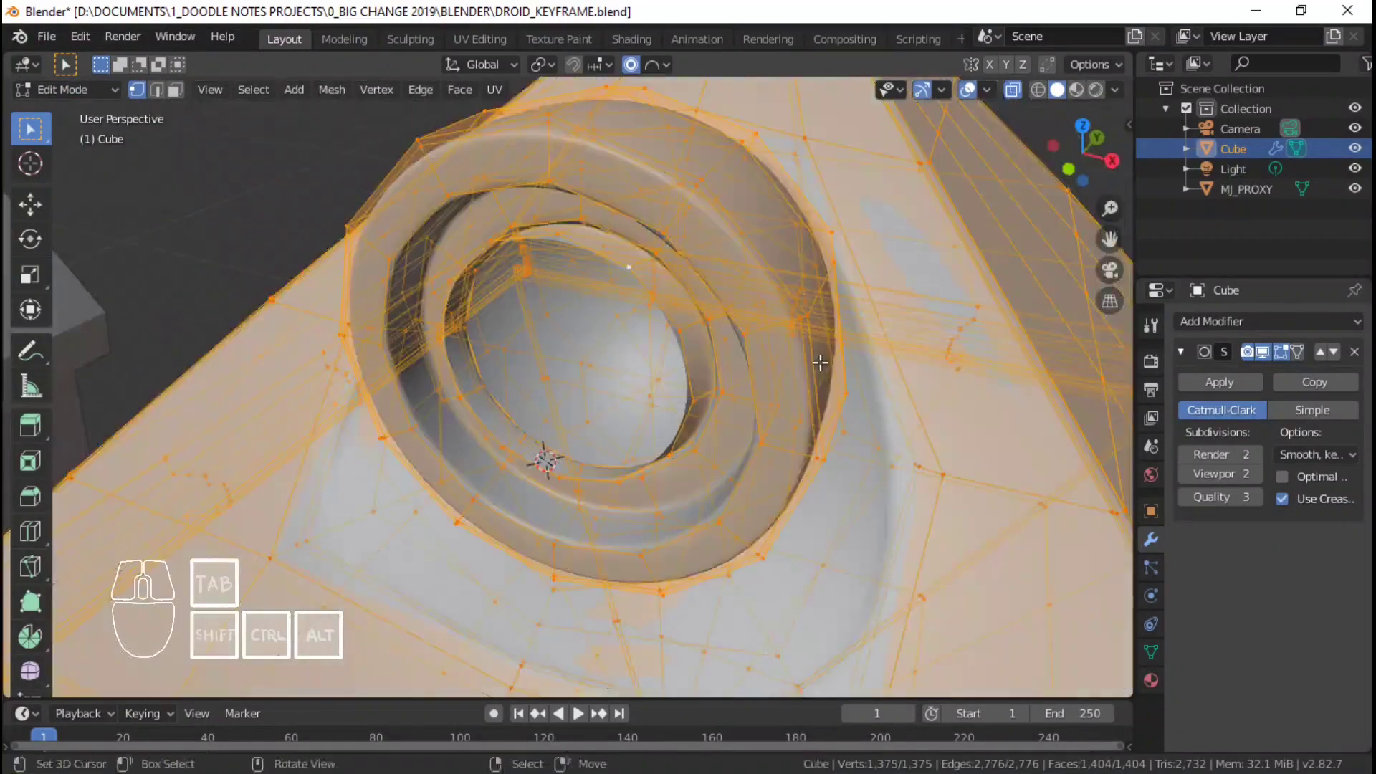
key("ctrl+z")
key("ctrl+z")
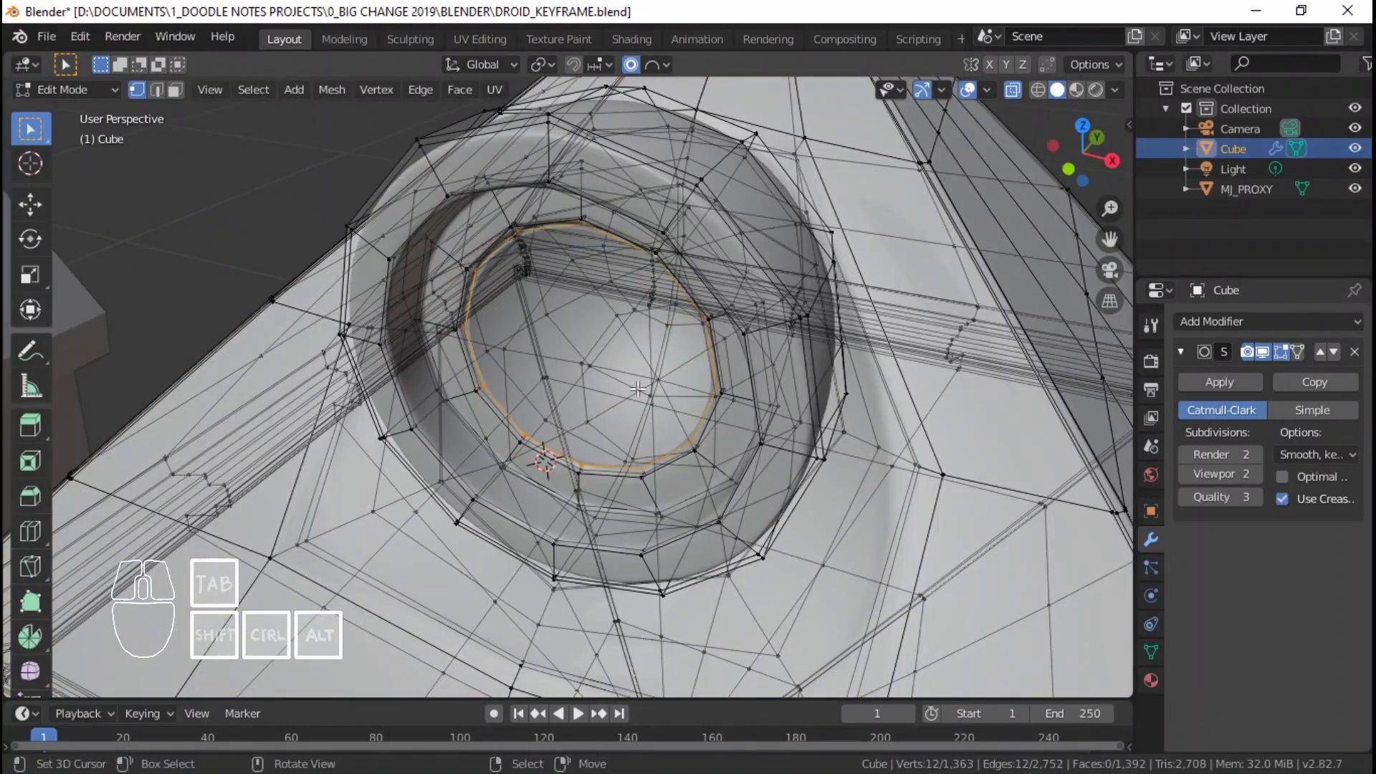
key("KP_1")
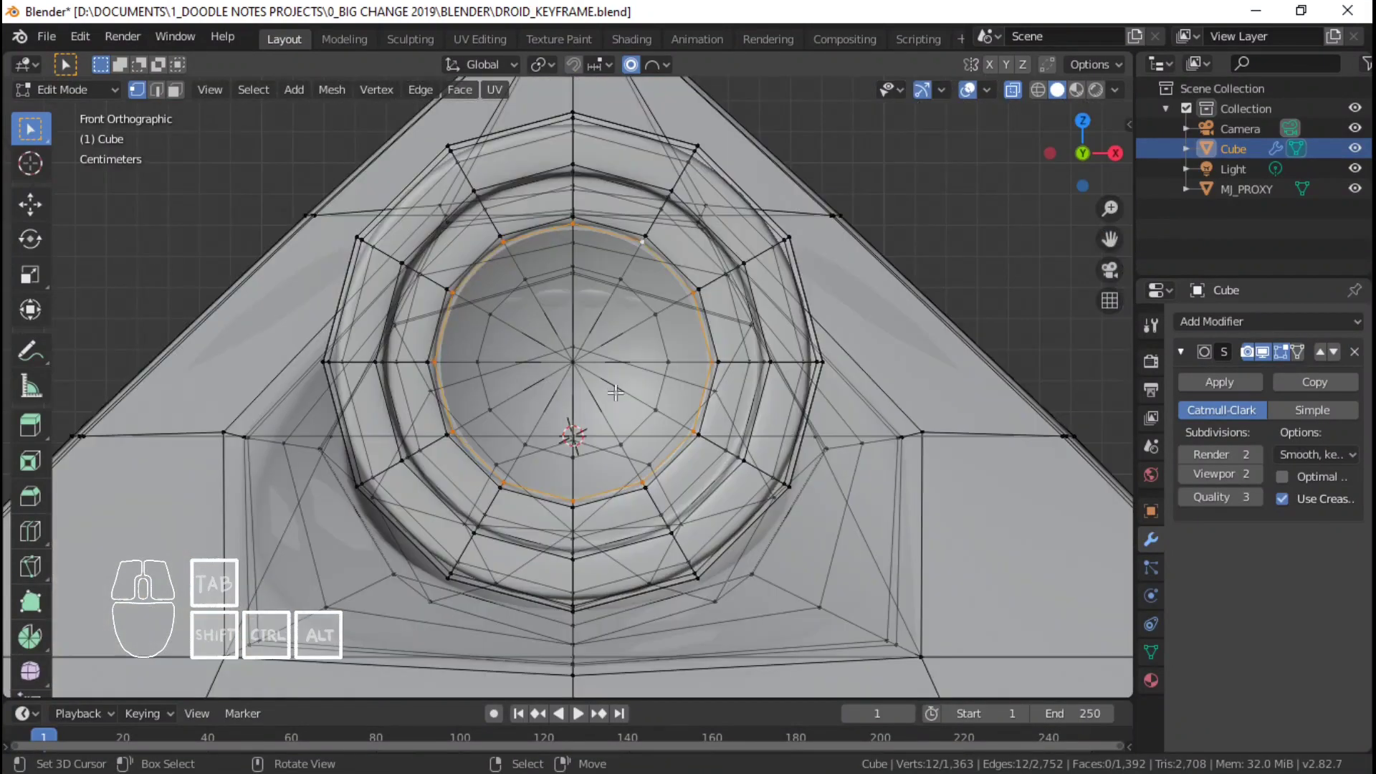
scroll(705, 373, "up", 2)
key("s")
right_click(863, 318)
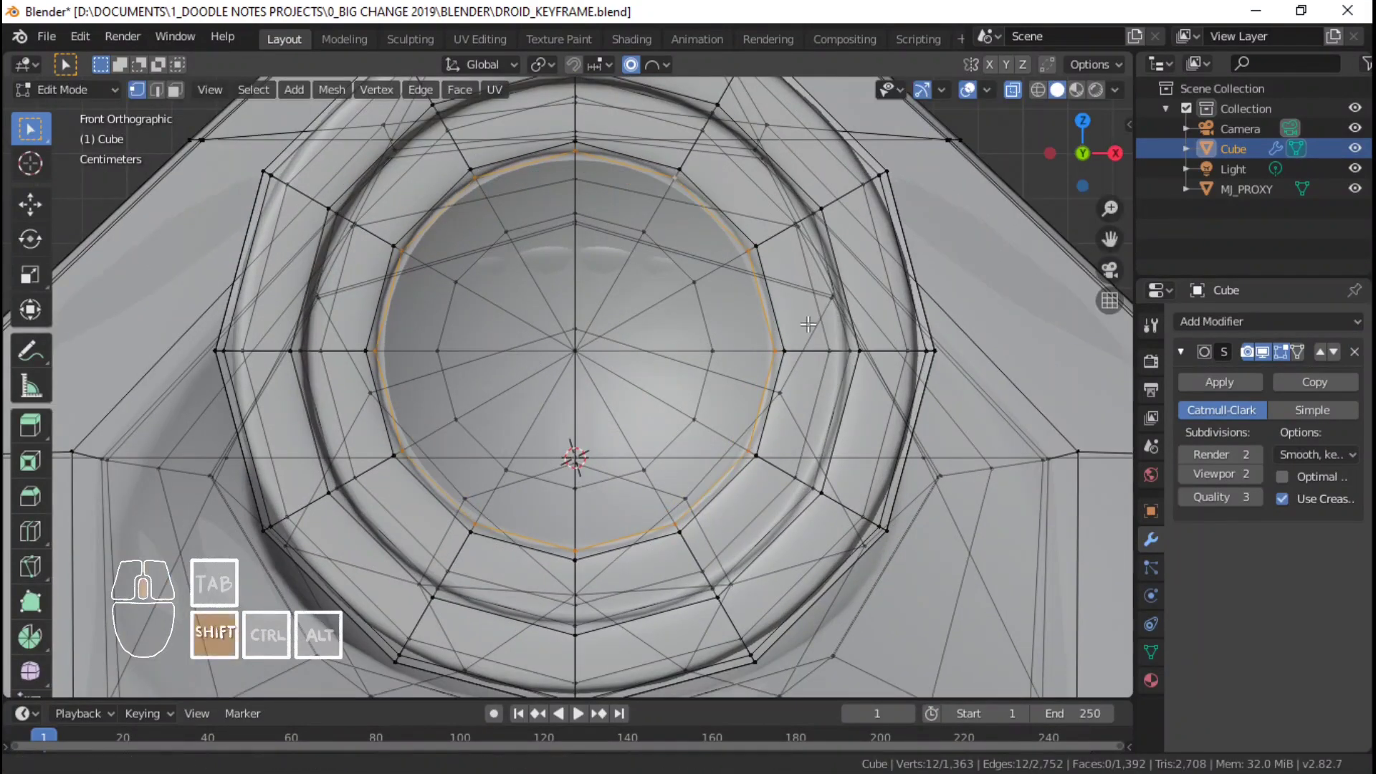
- Extrude the innermost eye loop forward along the Y axis and scale it down slightly
scroll(808, 324, "up", 1, "shift")
middle_click_drag(892, 353, 763, 394)
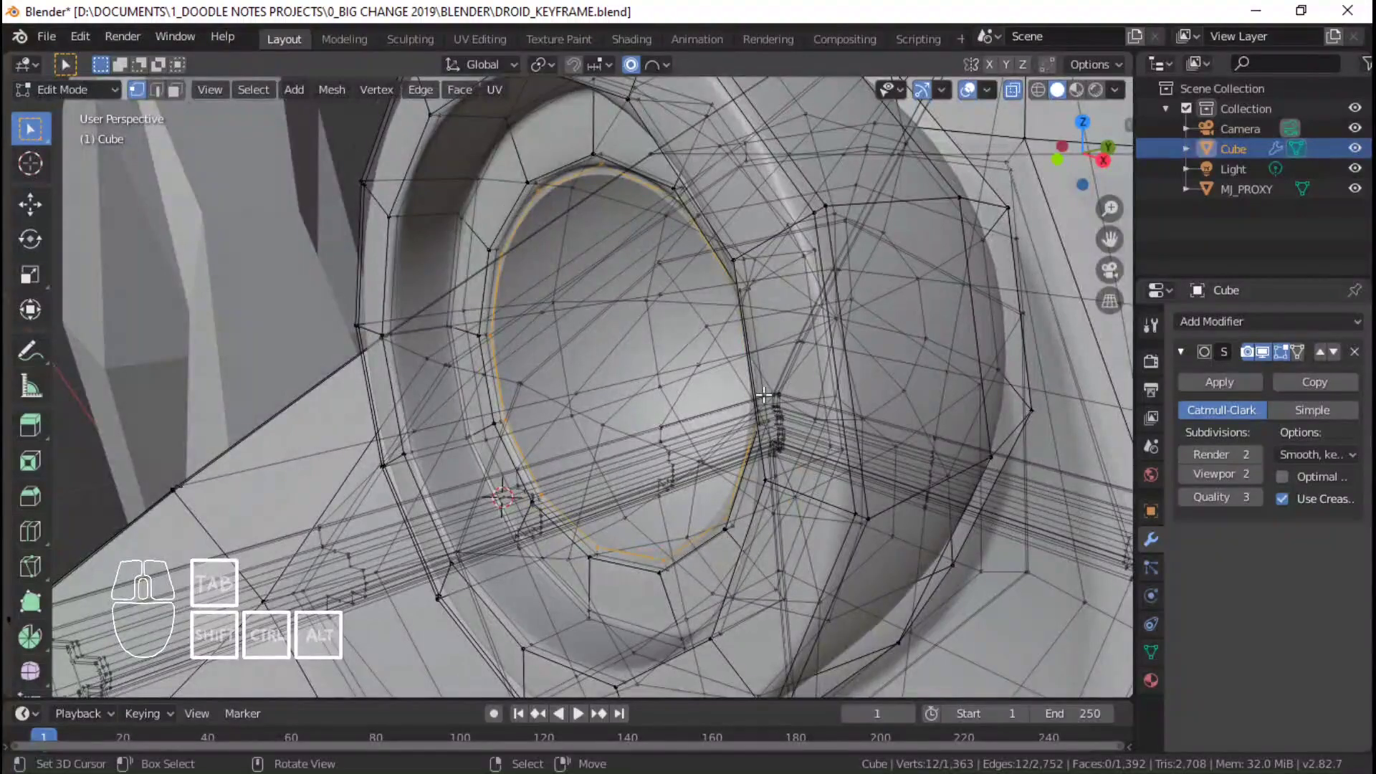
key("e")
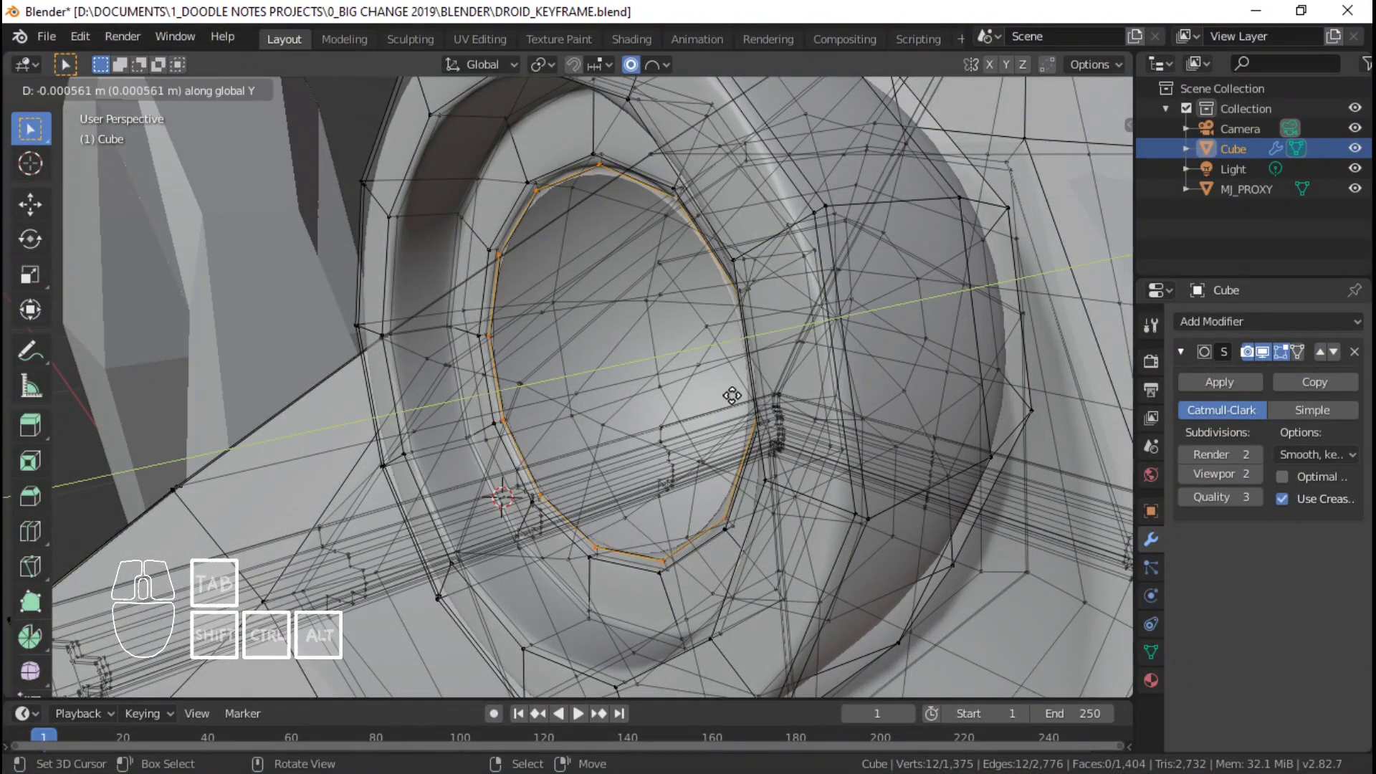
key("y")
left_click(715, 400)
key("s")
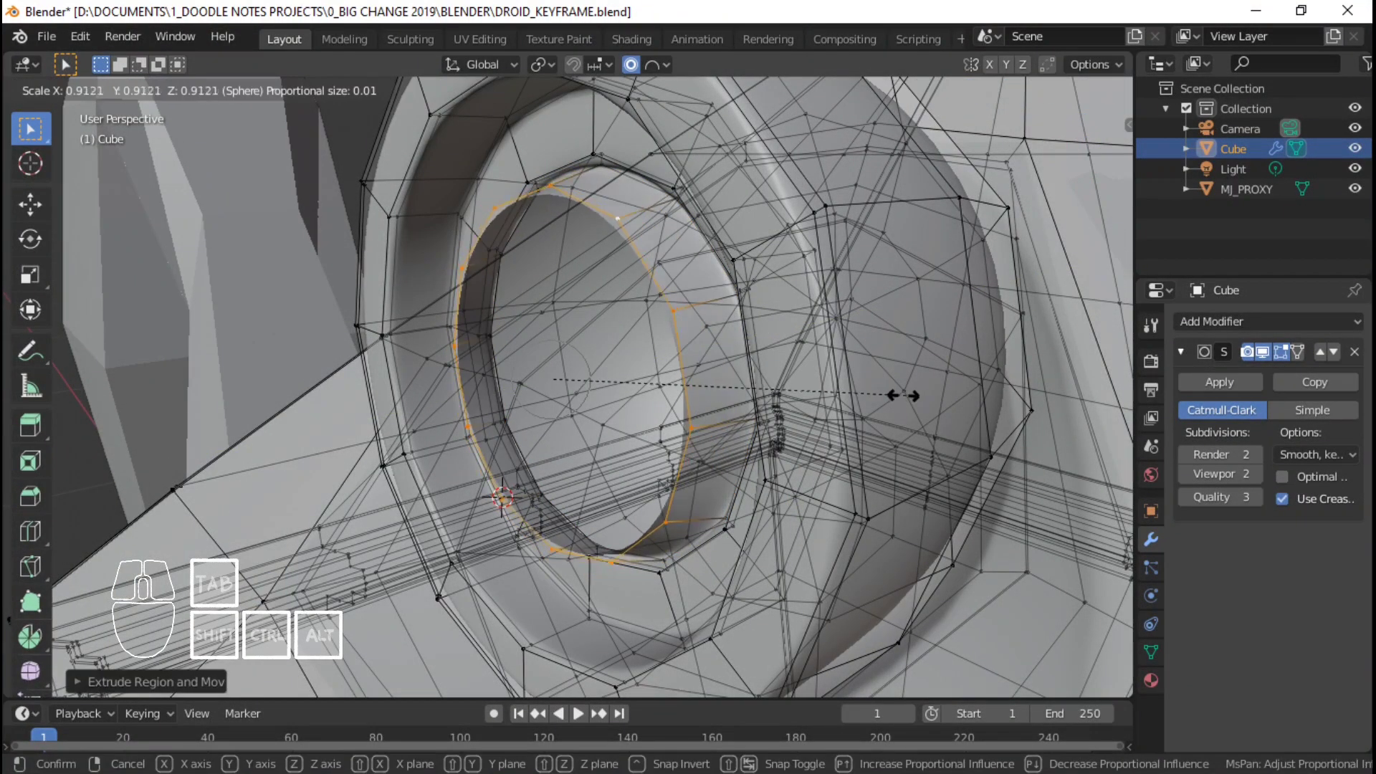
left_click(896, 395)
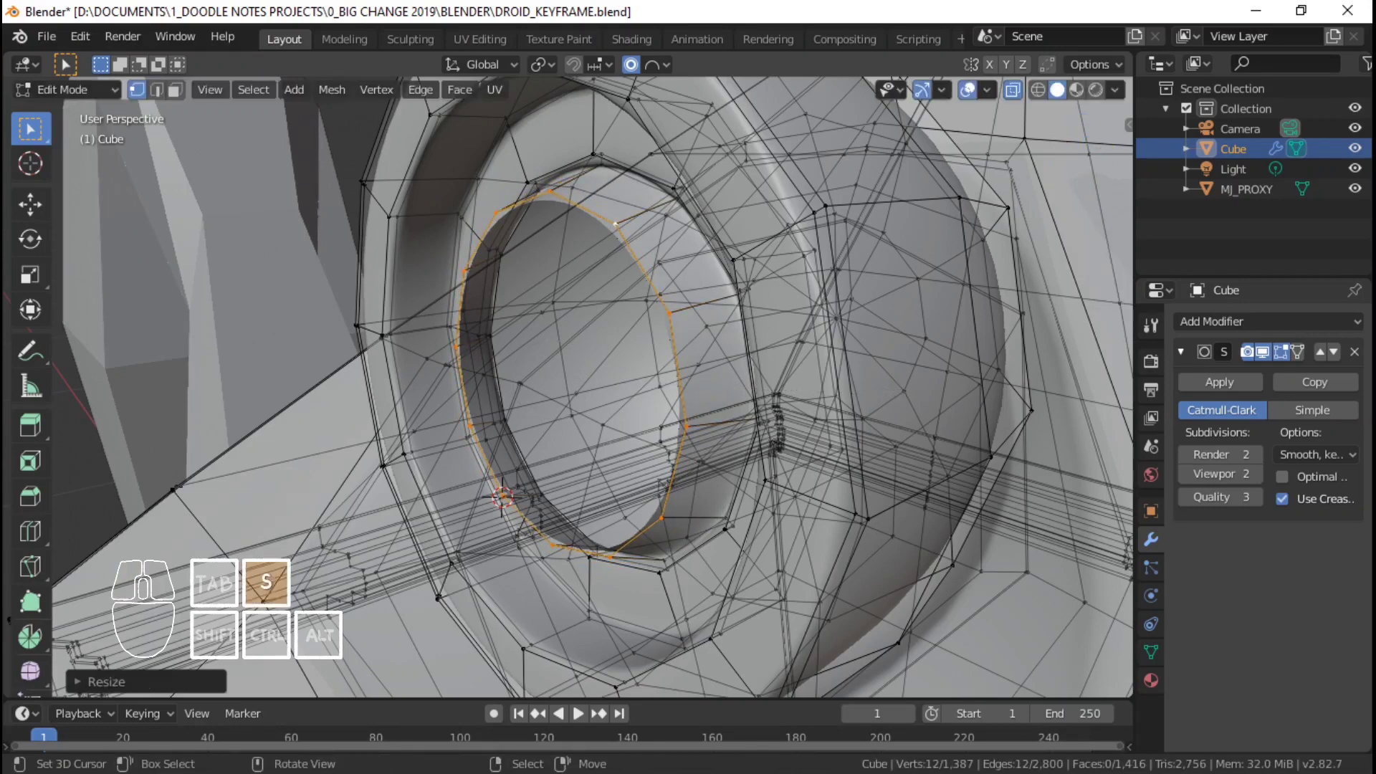
right_click(770, 395)
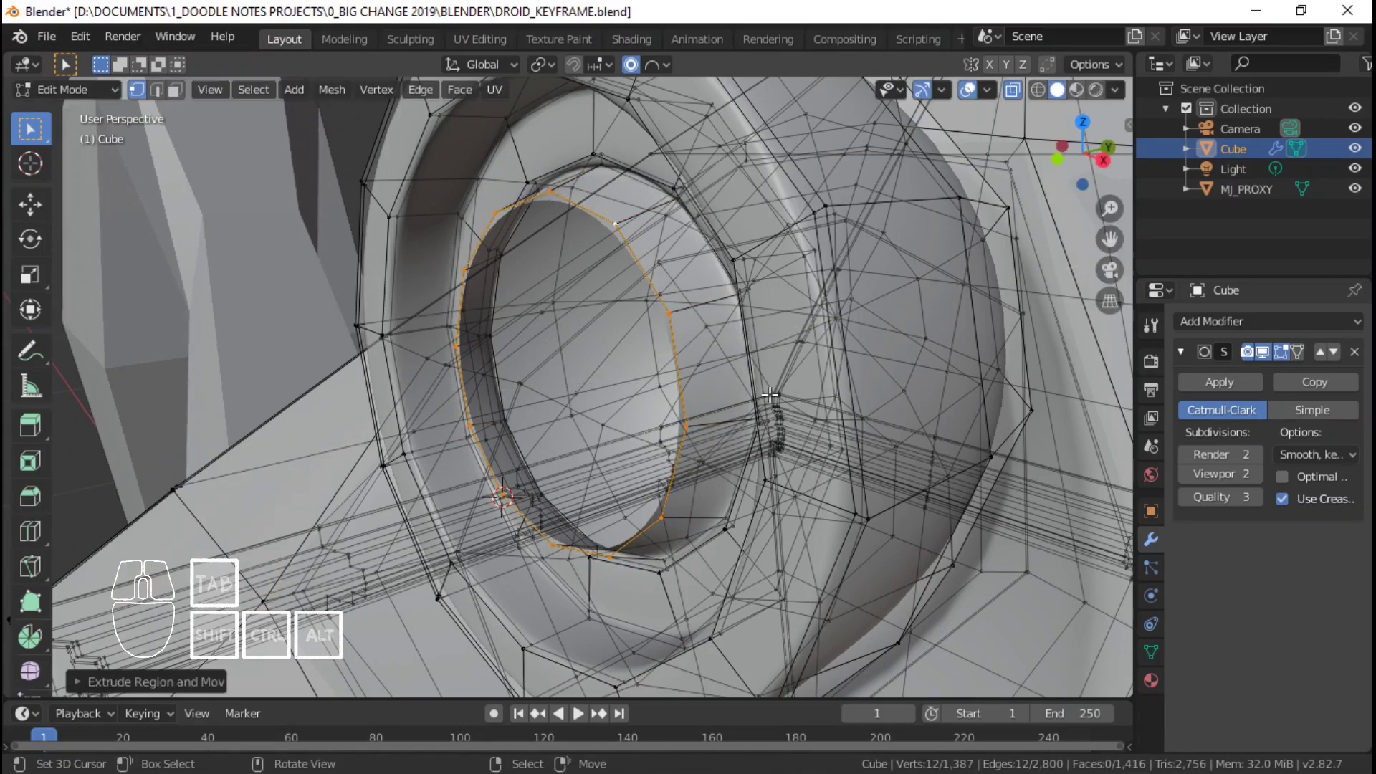
- Select the entire head mesh and merge its duplicate vertices by distance
middle_click_drag(631, 362, 677, 340)
key("a")
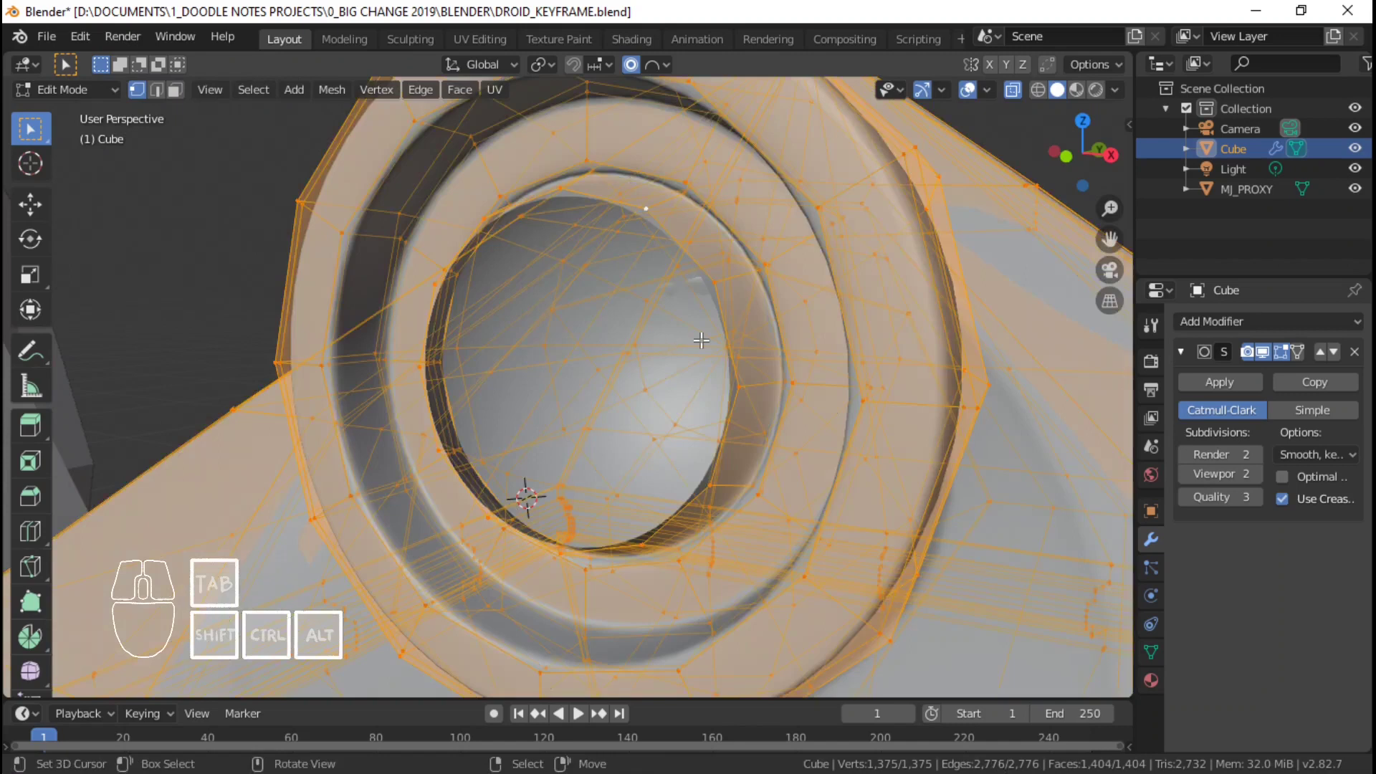
key("ctrl+v")
key("ctrl+v")
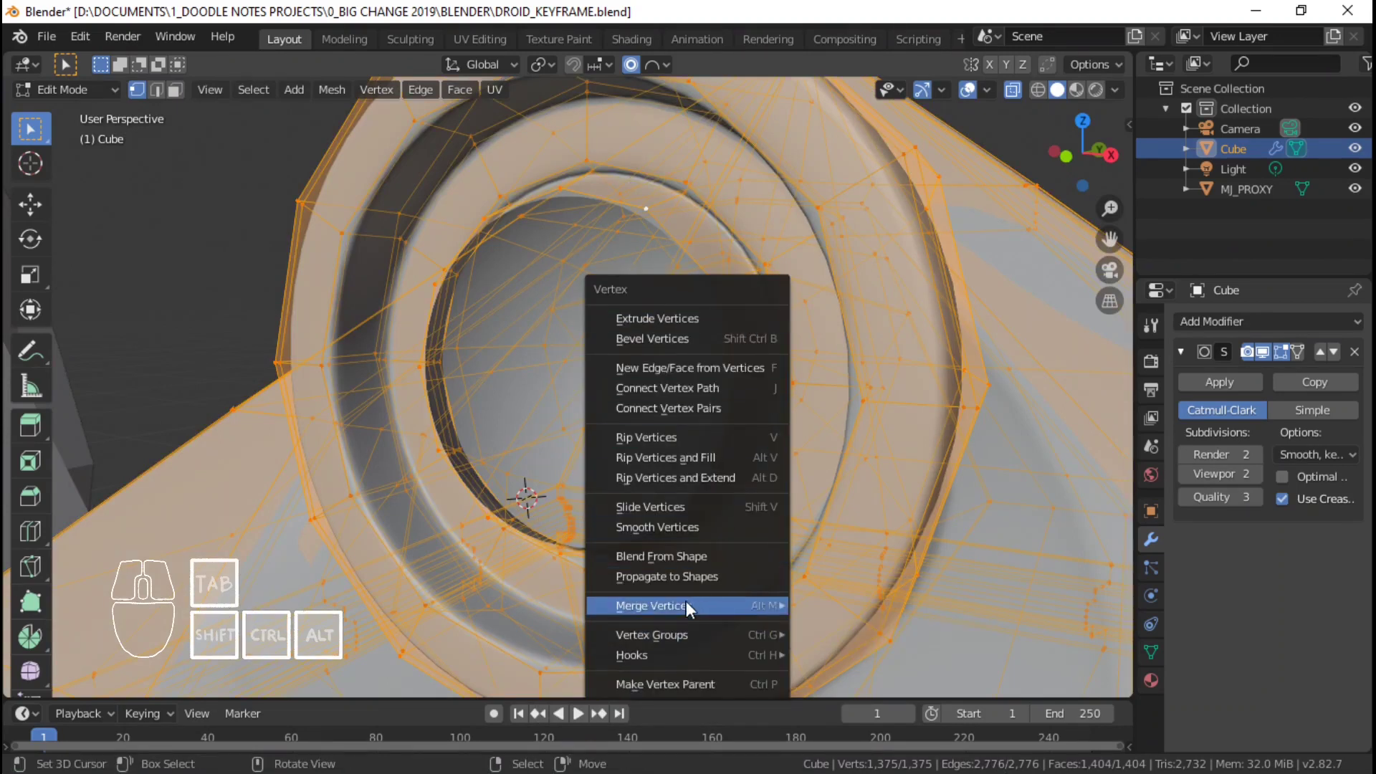
mouse_move(686, 606)
left_click(848, 721)
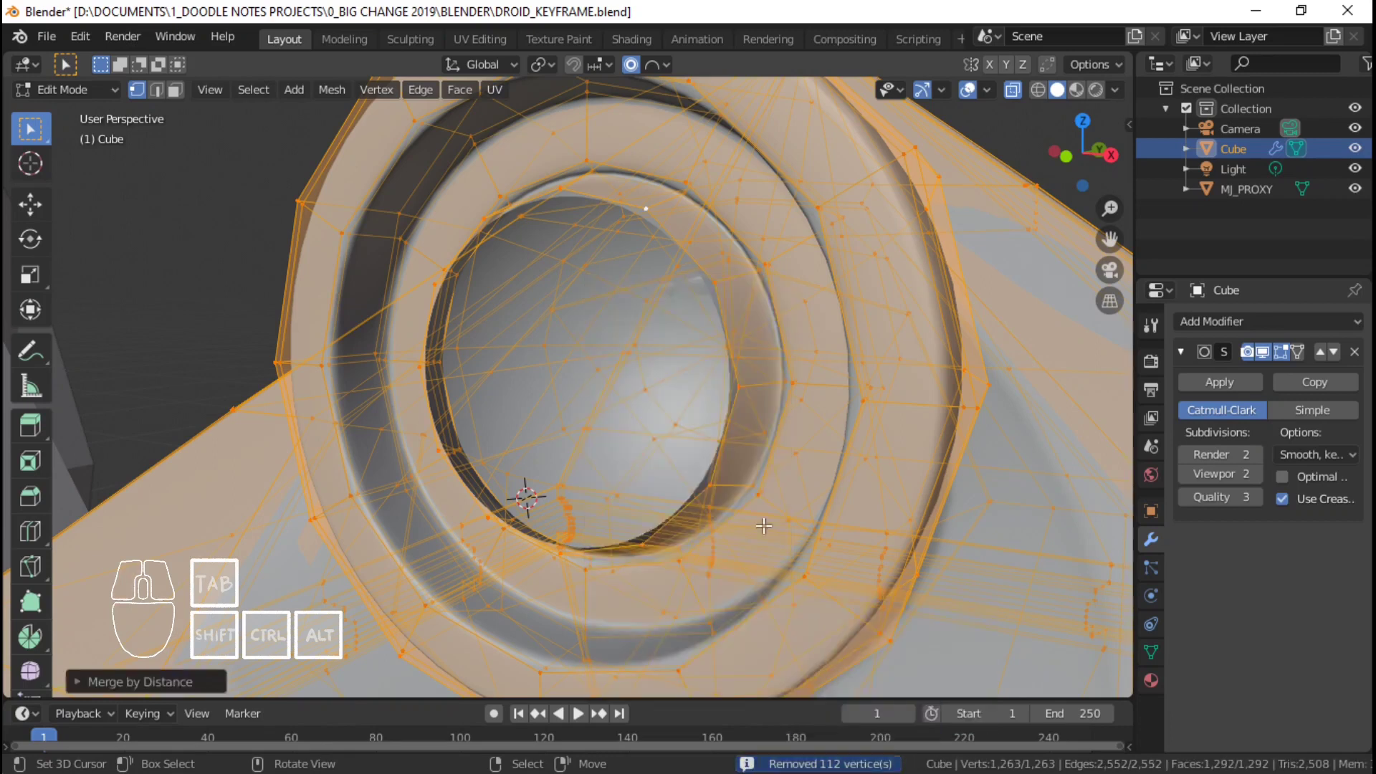
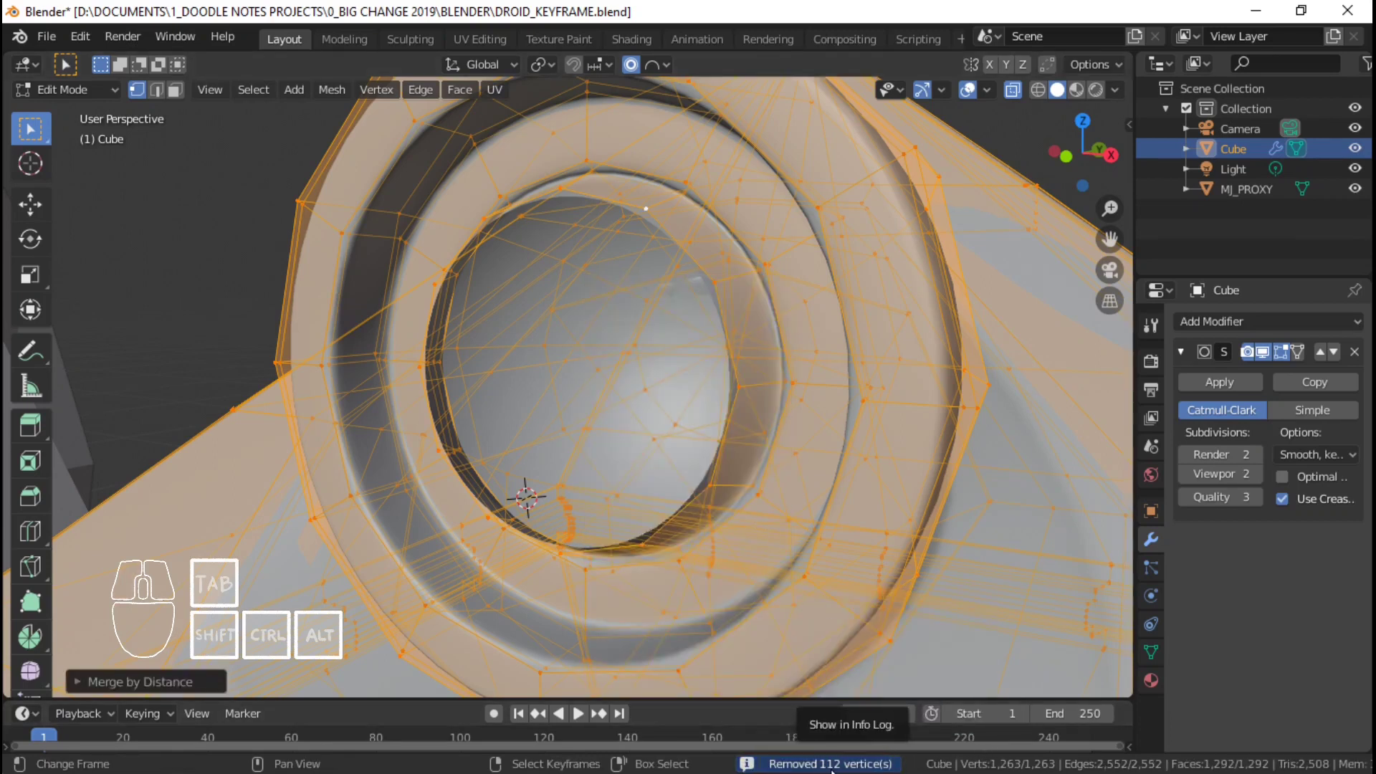
- Examine the eye housing and its inner rings close up, with and without the edit mesh
scroll(698, 597, "down", 11)
middle_click_drag(698, 597, 595, 450, "shift")
scroll(705, 488, "up", 2)
key("alt+a")
scroll(808, 431, "up", 5)
middle_click_drag(717, 452, 745, 444, "shift")
scroll(630, 447, "down", 2)
middle_click_drag(845, 437, 788, 538)
middle_click_drag(739, 341, 698, 525, "shift")
scroll(691, 428, "up", 3)
middle_click_drag(690, 423, 760, 344, "shift")
scroll(645, 395, "up", 3)
scroll(645, 395, "down", 4)
key("Tab")
scroll(612, 407, "down", 8)
middle_click_drag(728, 482, 656, 331)
- Extrude the eye's innermost edge loop from the front view and scale it inward to start the eyeball
key("Tab")
key("KP_1")
middle_click_drag(612, 384, 555, 505, "shift")
scroll(563, 402, "up", 9)
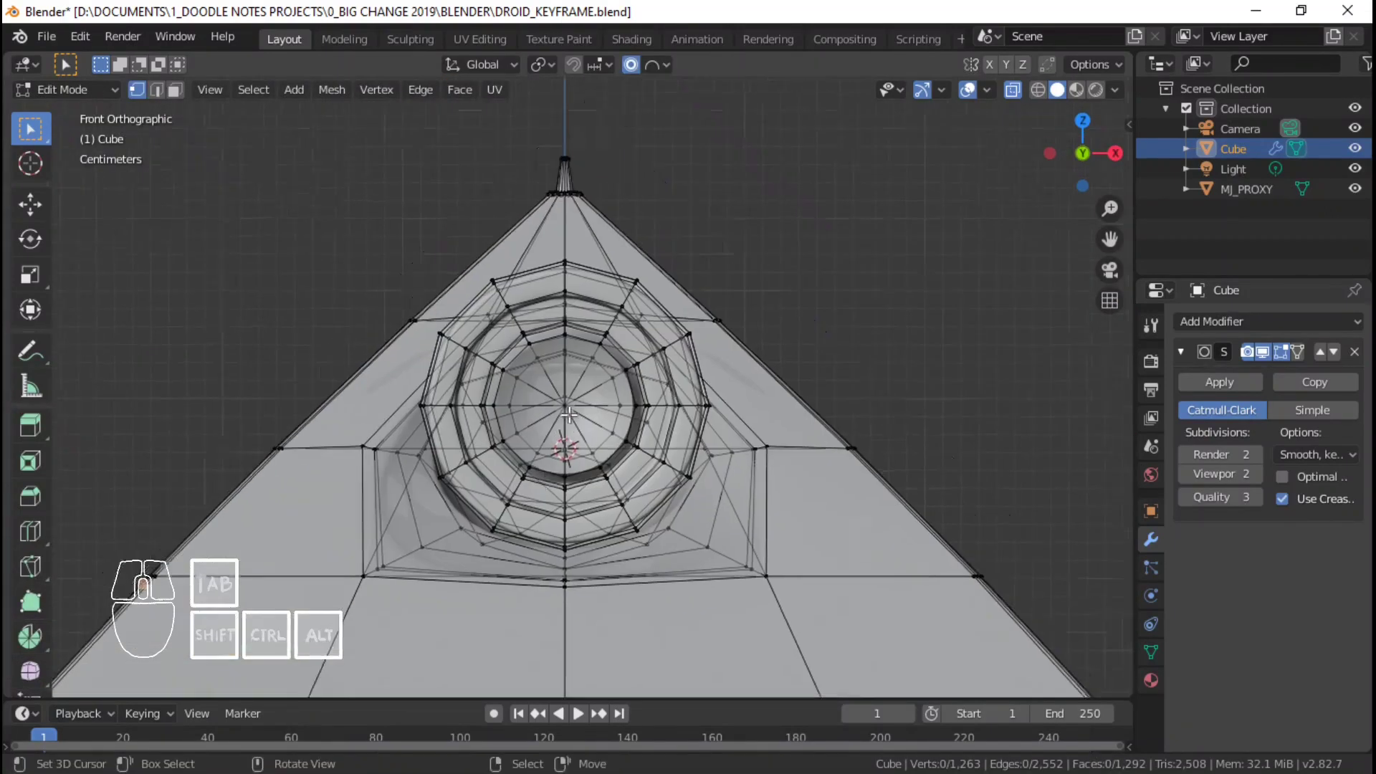
right_click(589, 282, "alt")
middle_click_drag(590, 283, 797, 384)
key("s")
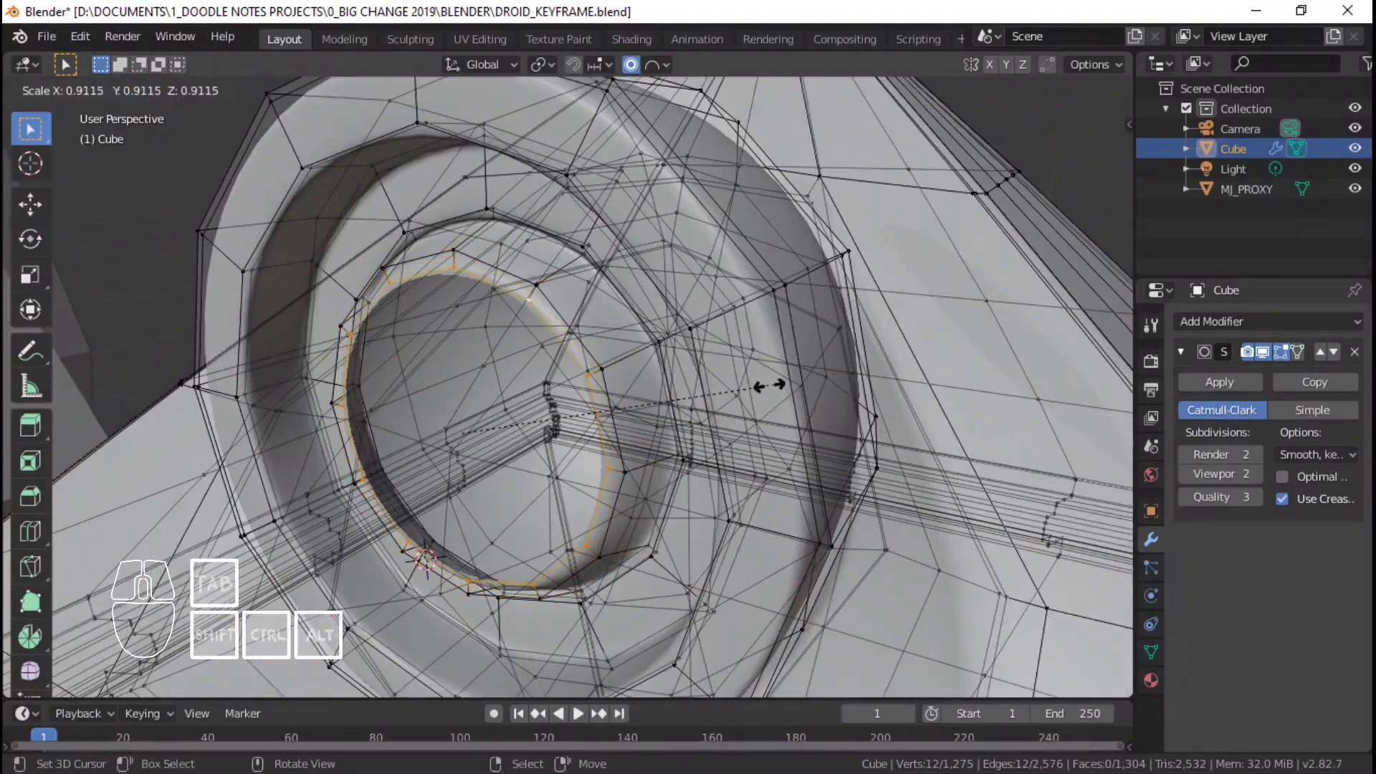
left_click(696, 387)
- Move the new eyeball loop along the Y axis in the side view to shape the dome
key("KP_3")
middle_click_drag(468, 349, 846, 423, "shift")
scroll(760, 482, "up", 2)
key("g")
key("y")
left_click(736, 482)
- Scale down the last extruded eyeball ring and merge its vertices at the center to close the dome
key("s")
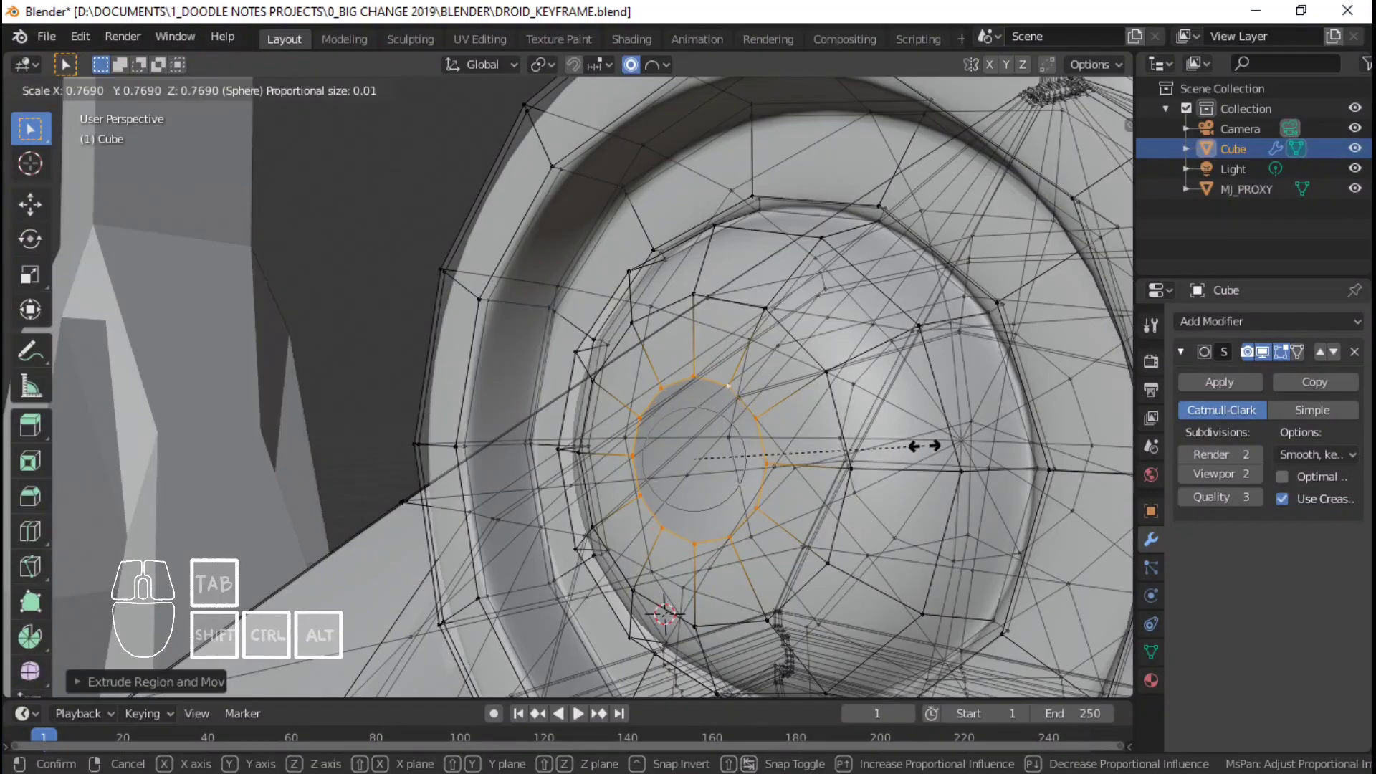
left_click(968, 439)
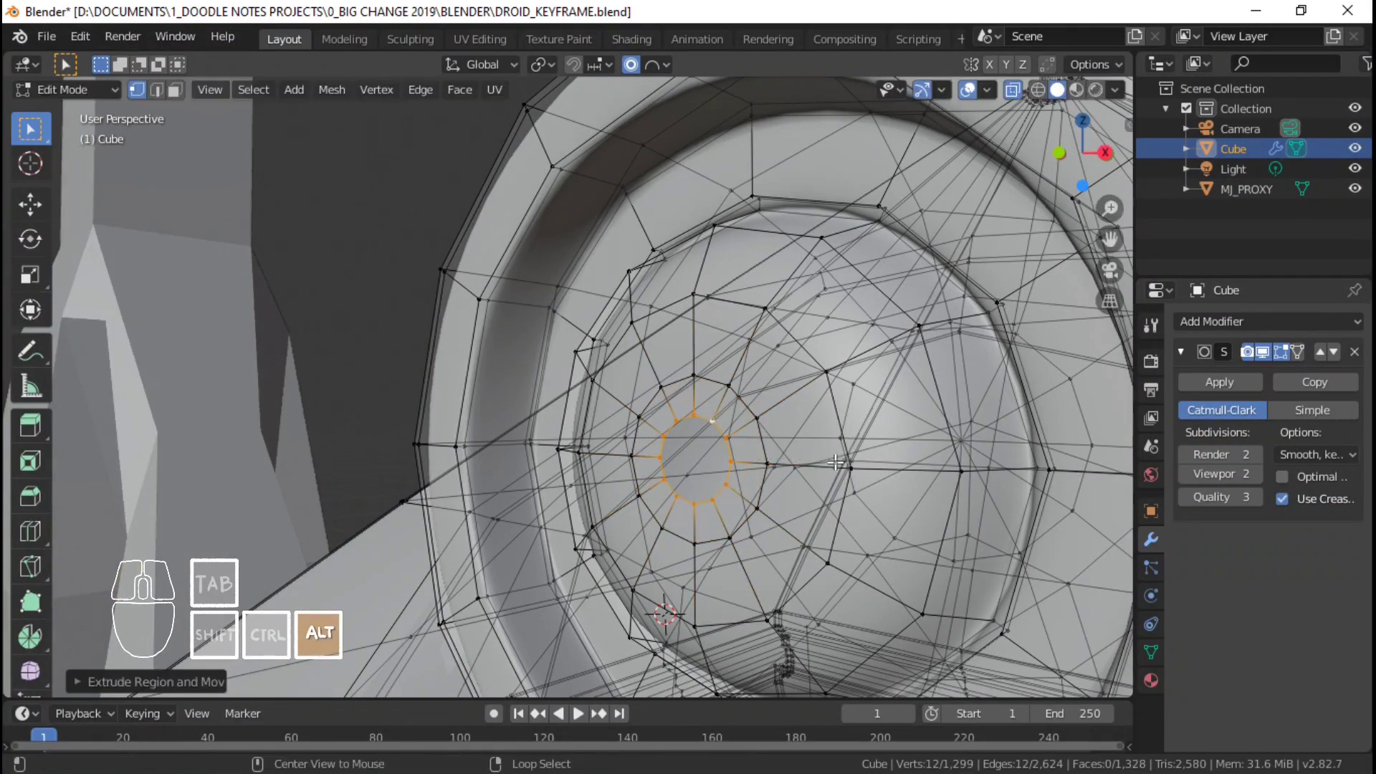
key("alt+m")
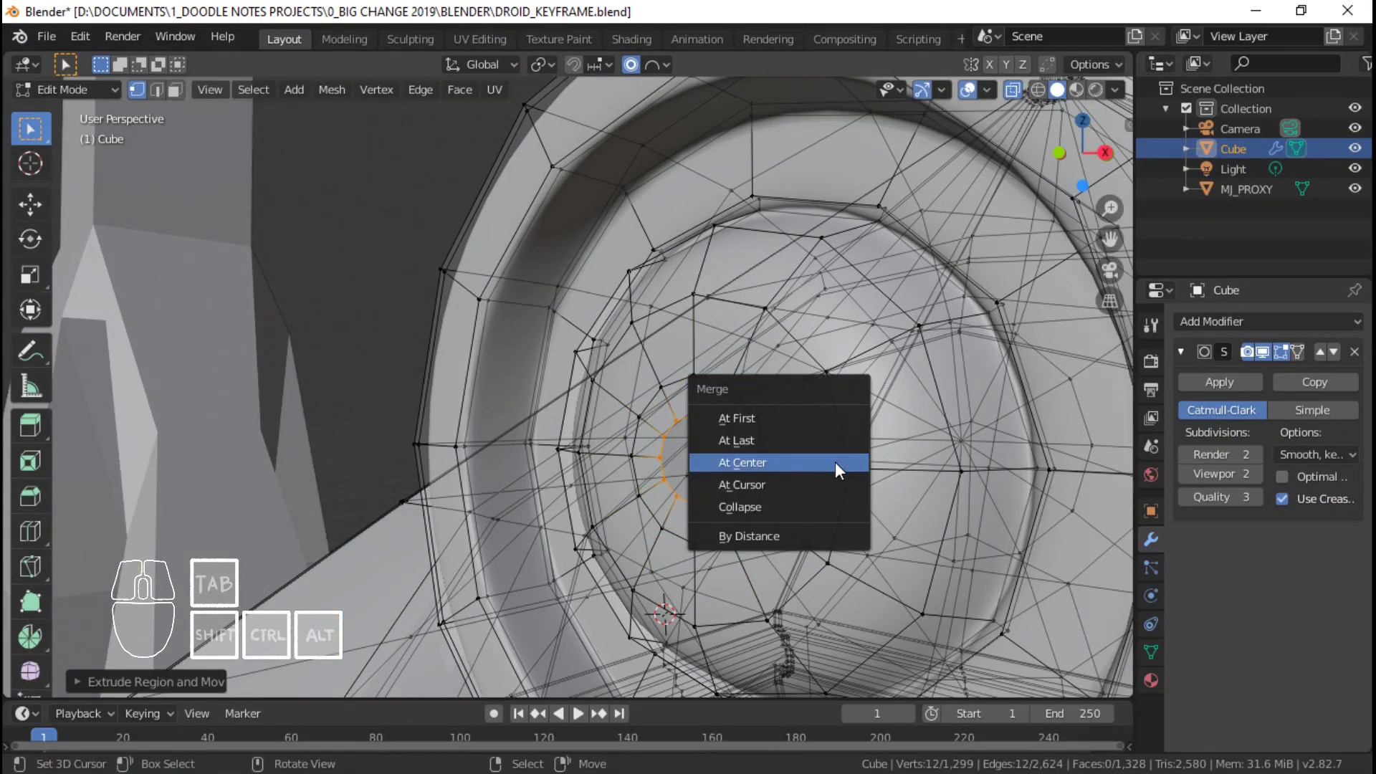
left_click(836, 462)
- Move the eyeball's center vertex forward along the Y axis with proportional editing to round the dome
key("KP_3")
key("g")
key("y")
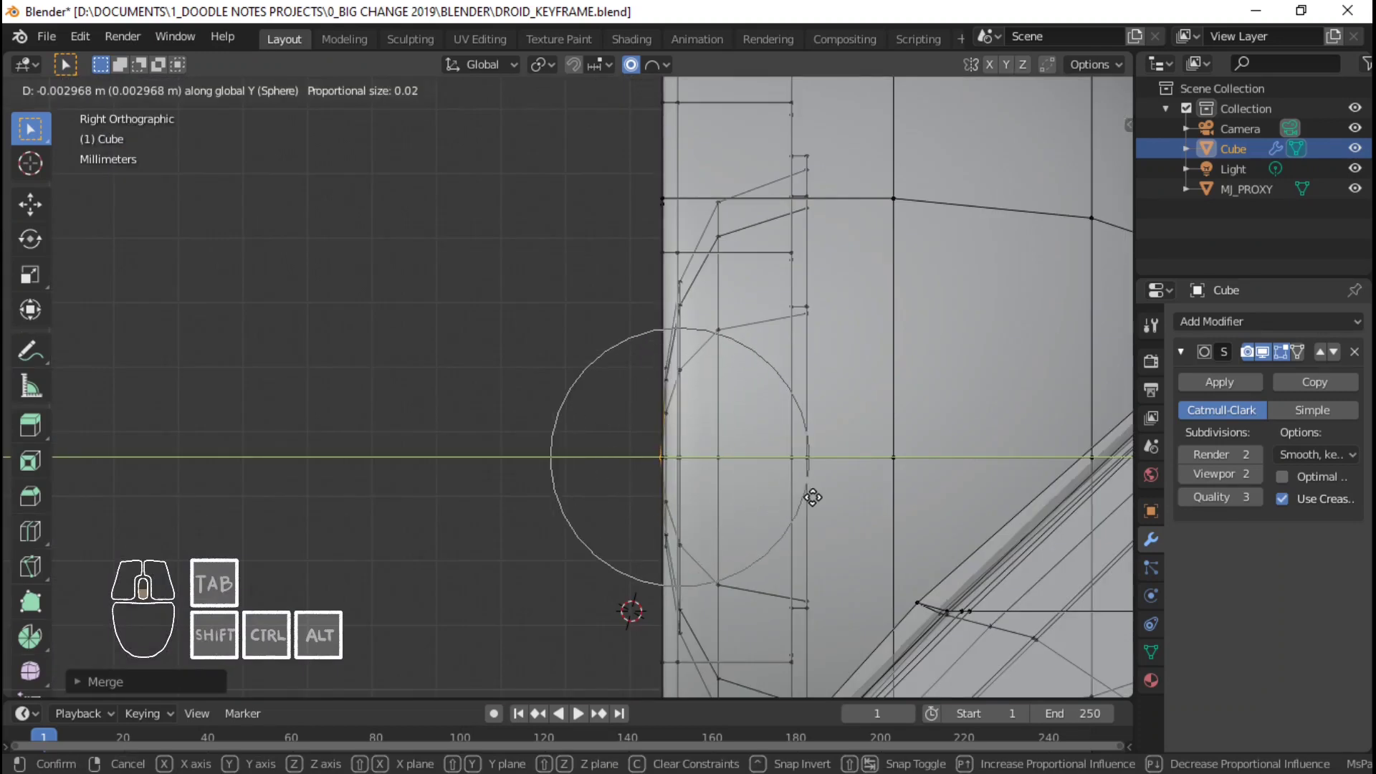
left_click(812, 496)
- Examine the closed eyeball in its housing from several angles in Object Mode
key("Tab")
scroll(810, 430, "down", 5)
middle_click_drag(724, 330, 806, 298)
scroll(806, 298, "down", 3)
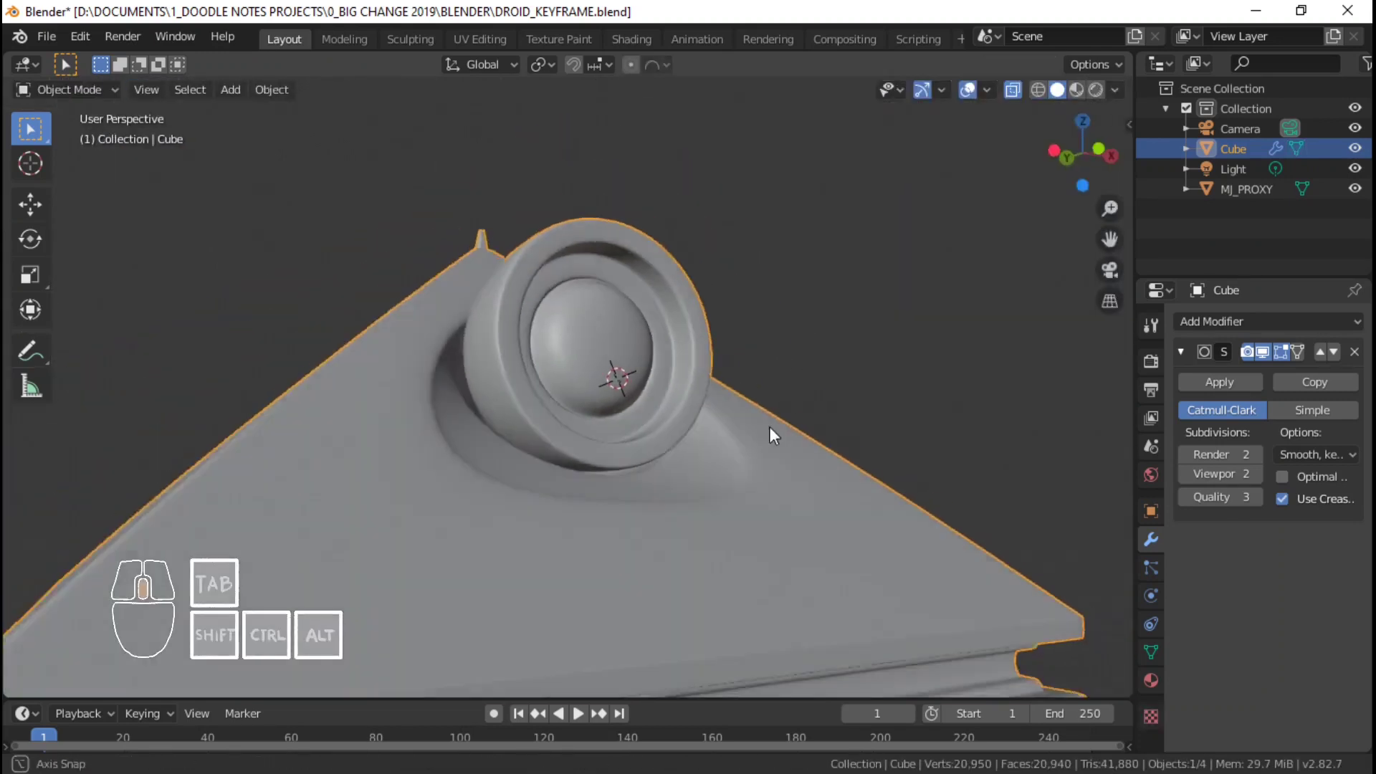
scroll(661, 463, "down", 3)
middle_click_drag(768, 427, 674, 439)
scroll(670, 359, "up", 2)
scroll(670, 358, "up", 2)
scroll(673, 439, "down", 2)
middle_click_drag(652, 355, 686, 467)
scroll(686, 467, "up", 4)
- Add an edge loop to the flat ring around the eyeball and slide it close to the ring's outer edge
key("Tab")
middle_click_drag(716, 523, 710, 430, "shift")
scroll(709, 430, "up", 3)
middle_click_drag(709, 487, 717, 398)
key("ctrl+r")
left_click(716, 398)
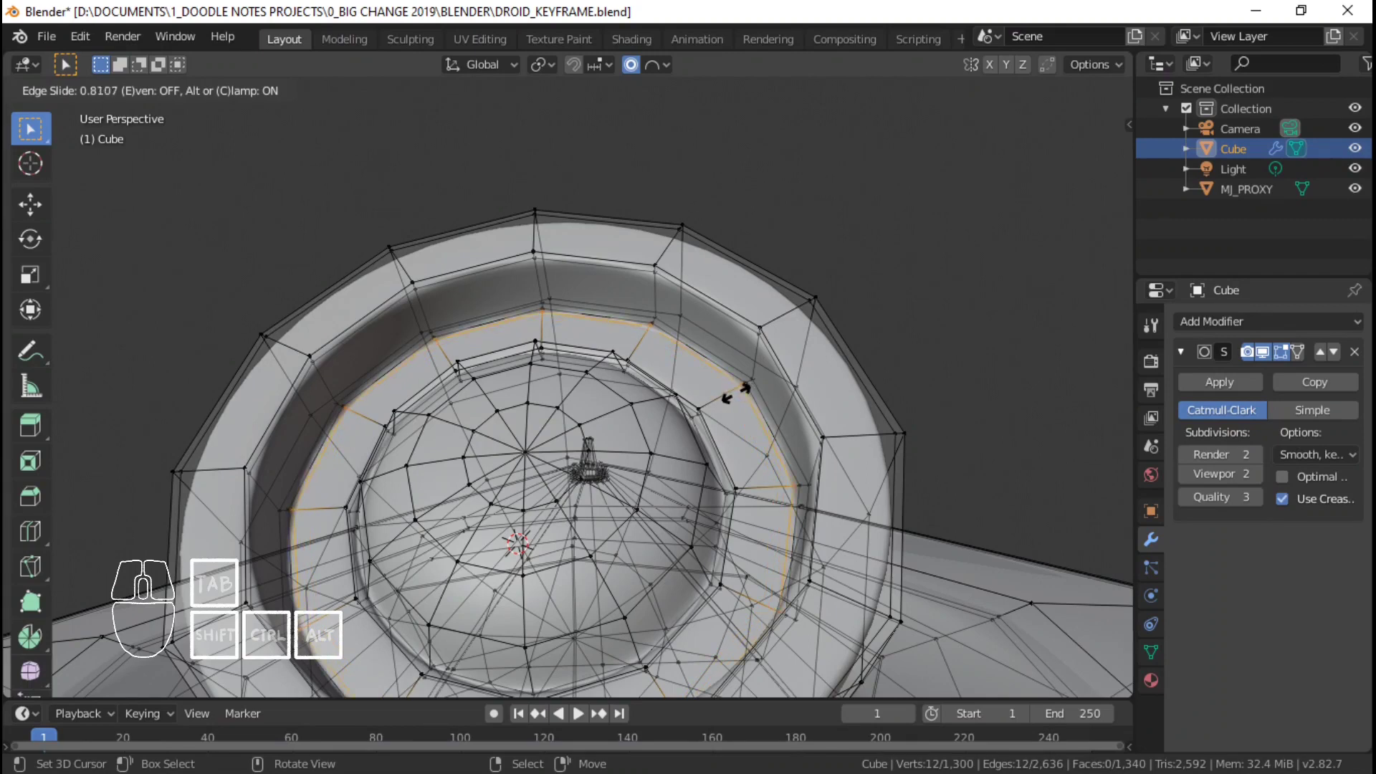
left_click(735, 393)
- Examine the sharpened eye ring with and without the edit mesh, and view the whole head from the side
key("Tab")
middle_click_drag(733, 397, 674, 467, "shift")
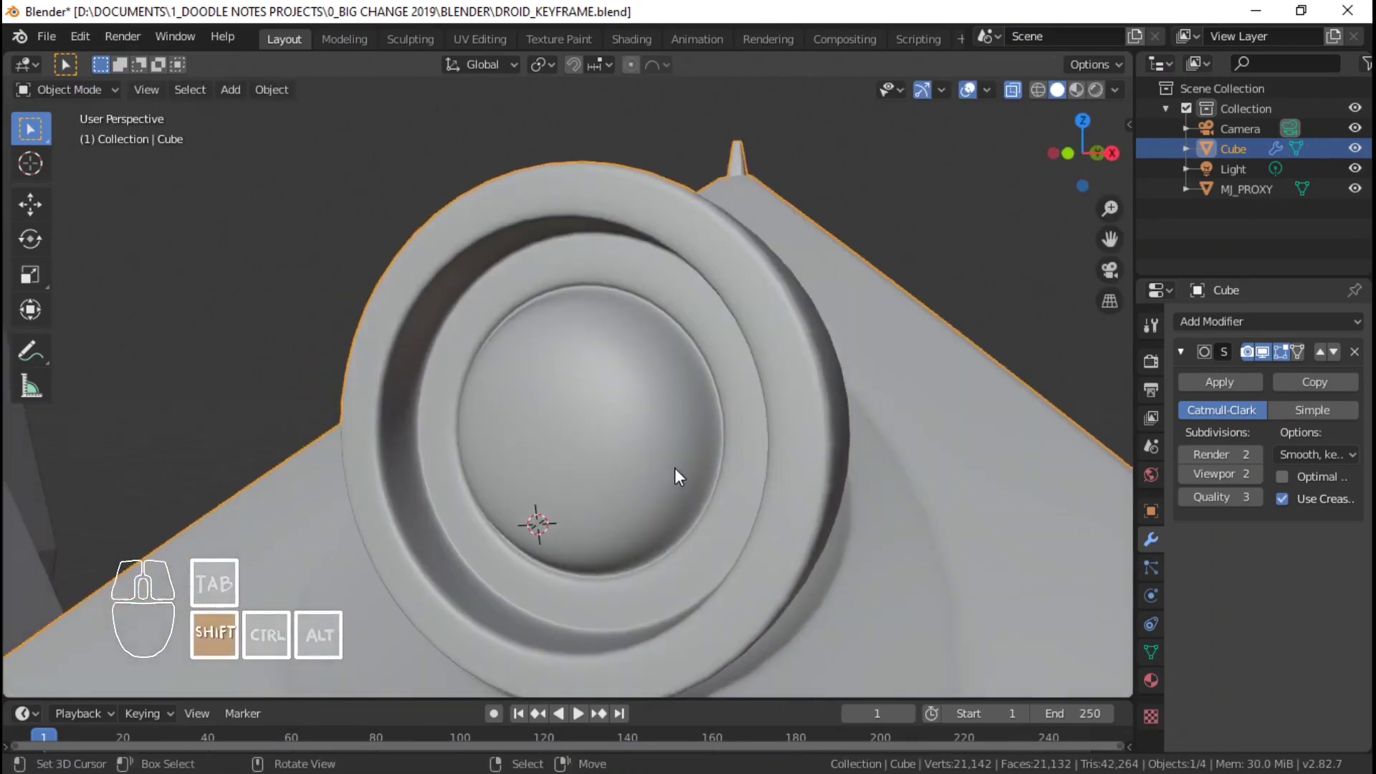
scroll(688, 466, "down", 2)
key("Tab")
key("Tab")
key("Tab")
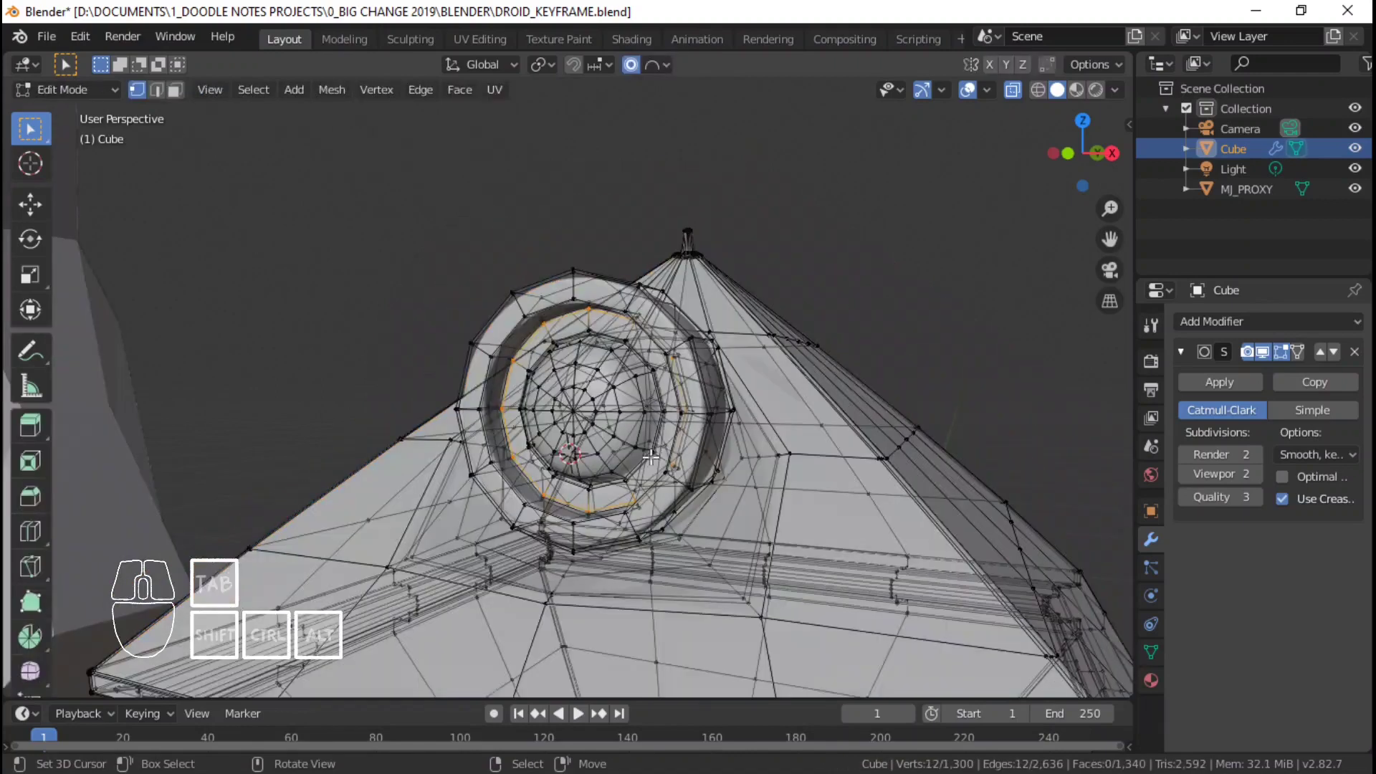
key("Tab")
middle_click_drag(625, 454, 534, 436, "shift")
scroll(737, 381, "down", 4)
scroll(752, 423, "up", 3)
scroll(635, 450, "up", 3)
middle_click_drag(534, 435, 622, 366)
scroll(611, 418, "down", 4)
scroll(627, 364, "down", 2)
middle_click_drag(645, 359, 566, 336)
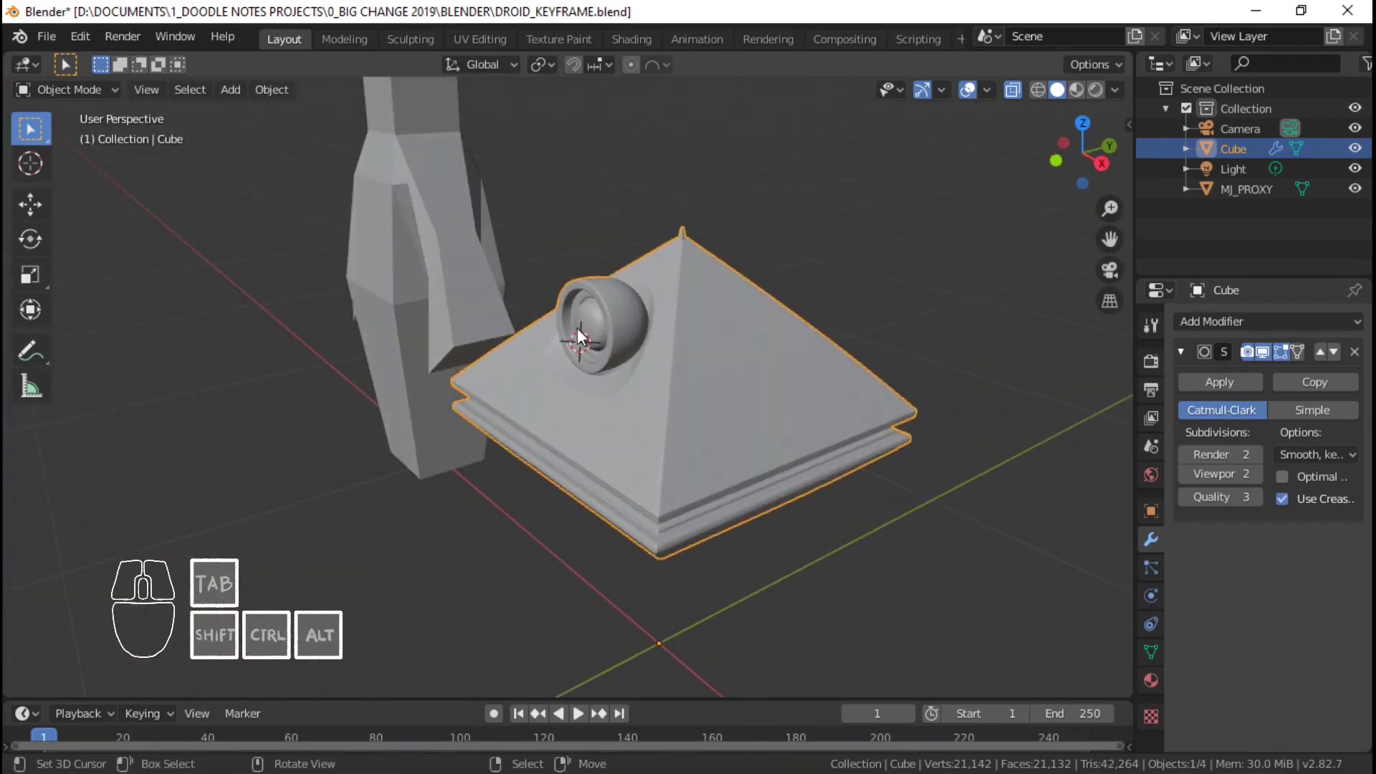
- Examine the eye close up from the front, and check the complete head and its mesh topology
scroll(573, 351, "up", 4)
middle_click_drag(557, 434, 559, 559, "shift")
middle_click_drag(573, 502, 559, 566)
scroll(706, 423, "up", 3)
scroll(588, 465, "down", 7)
scroll(561, 495, "up", 4)
middle_click_drag(561, 466, 588, 437)
scroll(537, 476, "up", 3)
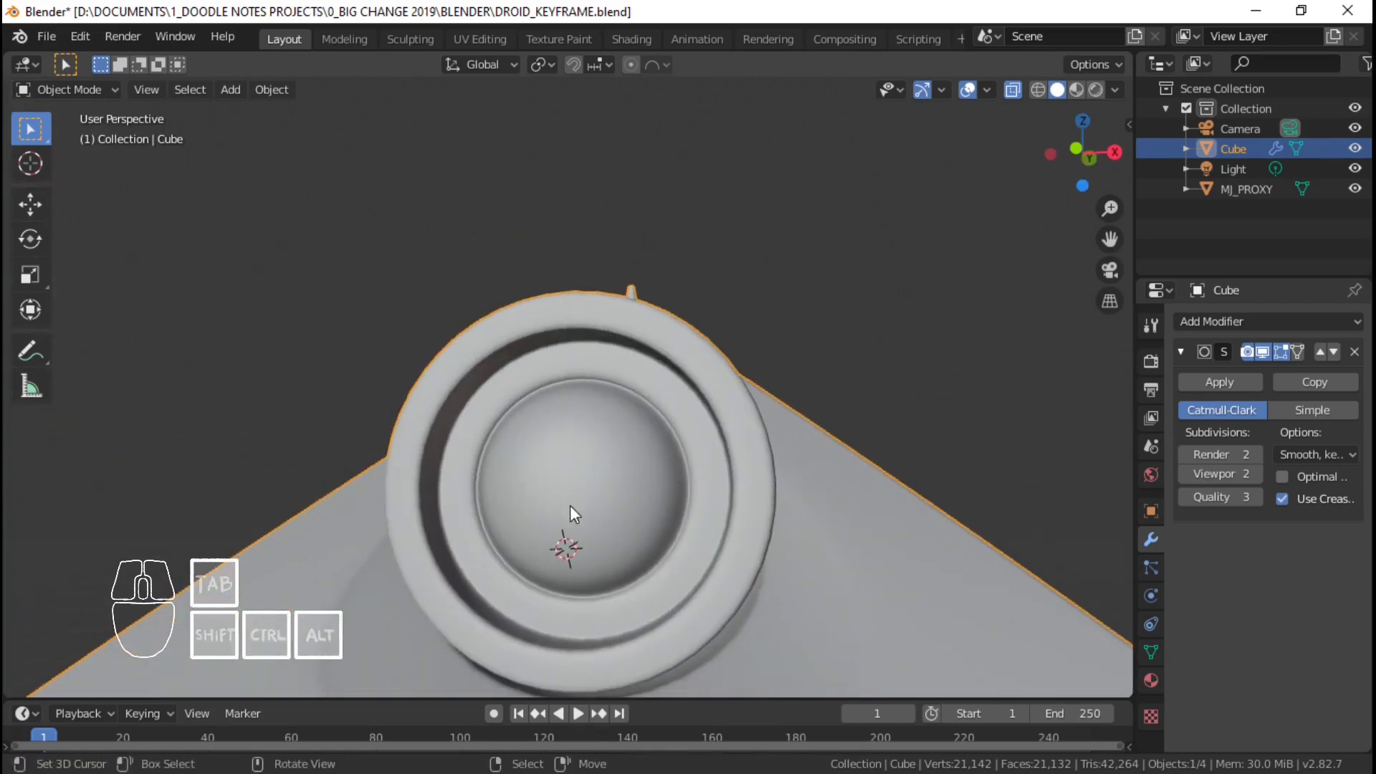
scroll(645, 486, "down", 2)
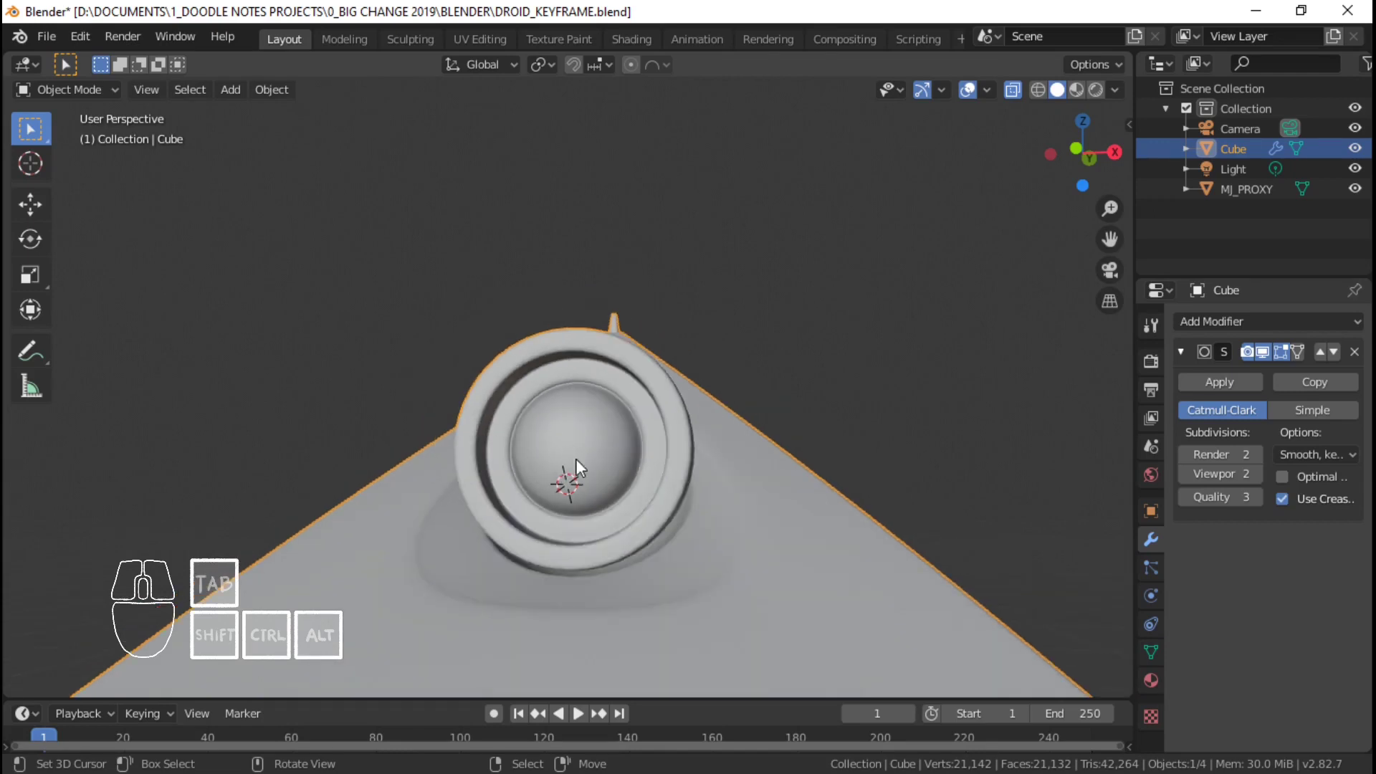
scroll(574, 459, "down", 3)
middle_click_drag(640, 540, 758, 356, "shift")
scroll(688, 402, "down", 2)
key("Tab")
middle_click_drag(758, 355, 667, 416)
key("Tab")
middle_click_drag(630, 497, 660, 453, "shift")
middle_click_drag(660, 453, 614, 424)
key("Tab")
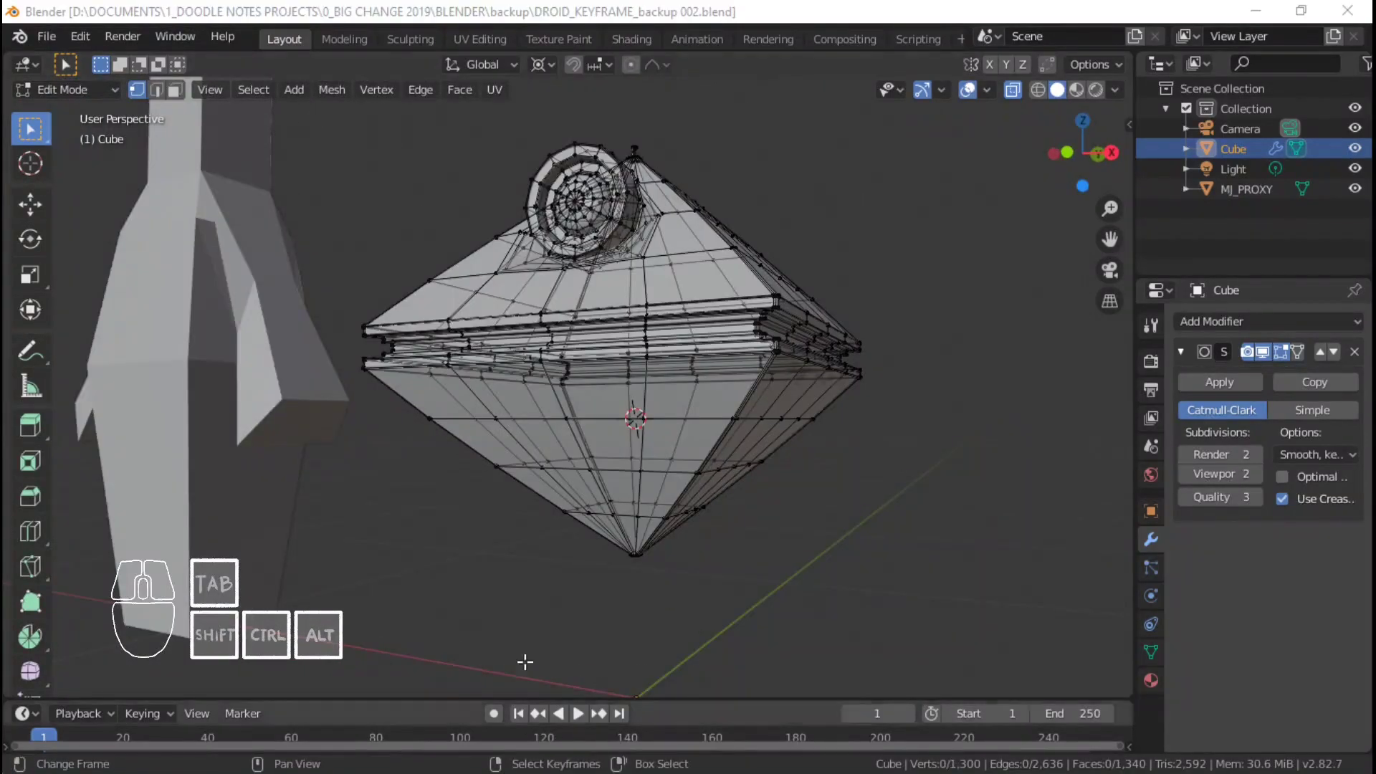
- Delete the edge loop running around the spike at the pyramid's apex
middle_click_drag(643, 319, 640, 387)
scroll(640, 387, "up", 5)
middle_click_drag(489, 383, 622, 463)
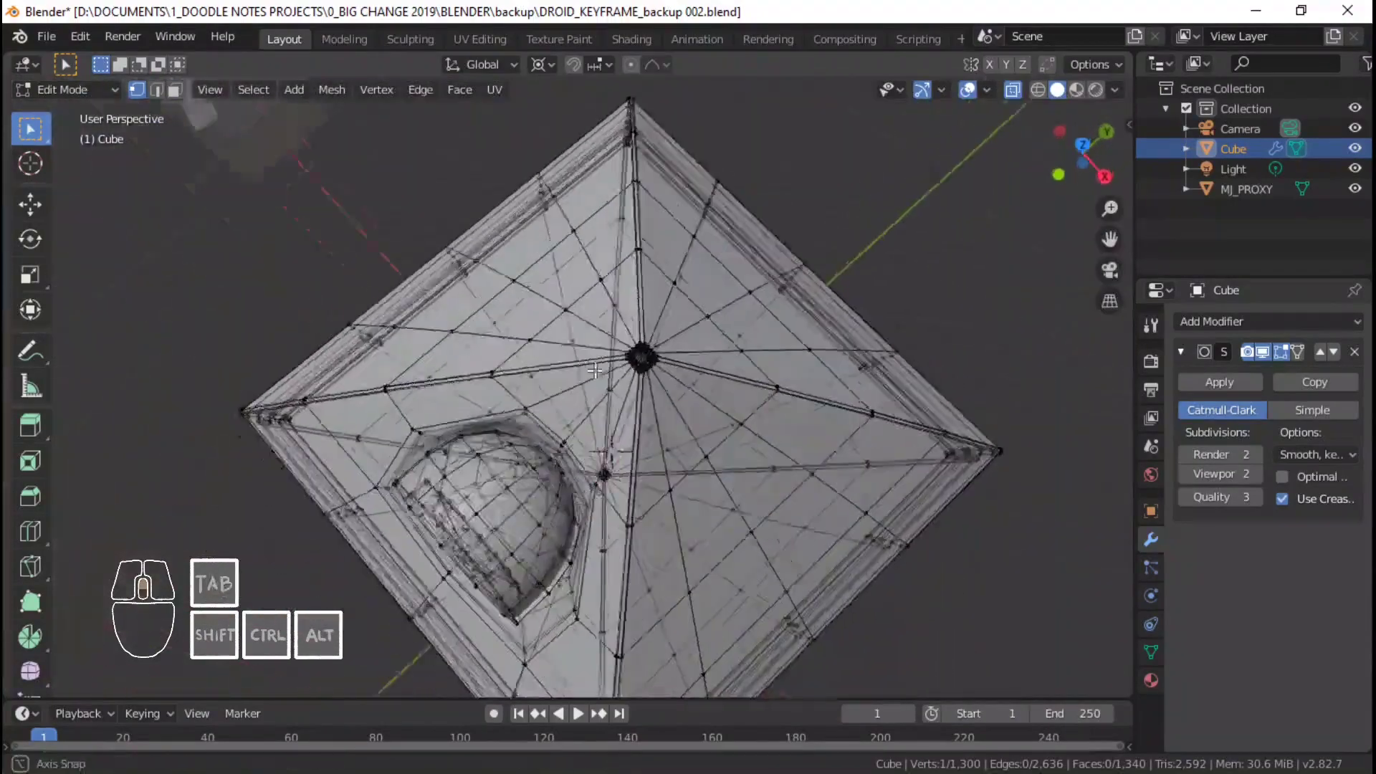
scroll(624, 459, "up", 5)
mouse_move(666, 423)
middle_mouse_down("shift")
mouse_move(698, 351)
mouse_move(621, 380)
mouse_move(664, 405)
middle_mouse_up("shift")
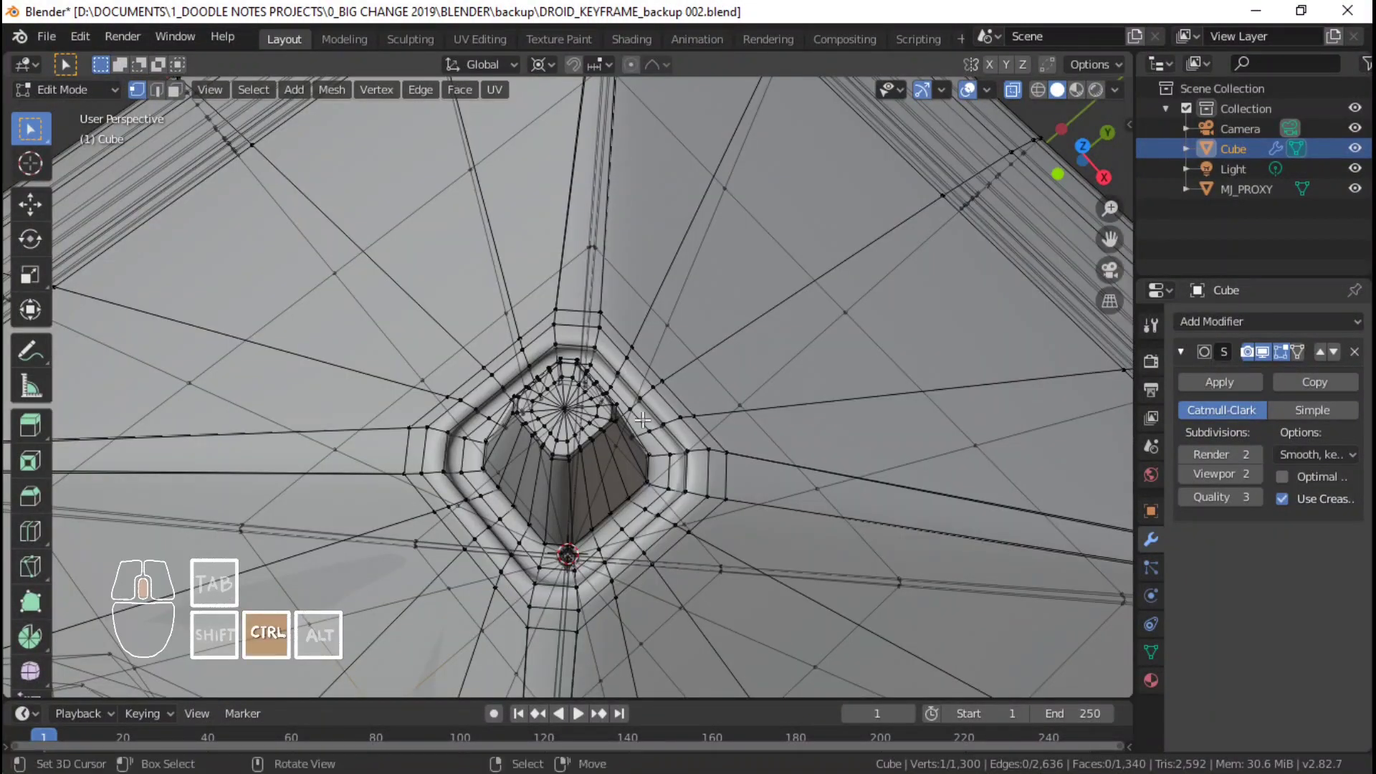
middle_click_drag(643, 421, 637, 369, "ctrl")
right_click(598, 360, "alt+shift")
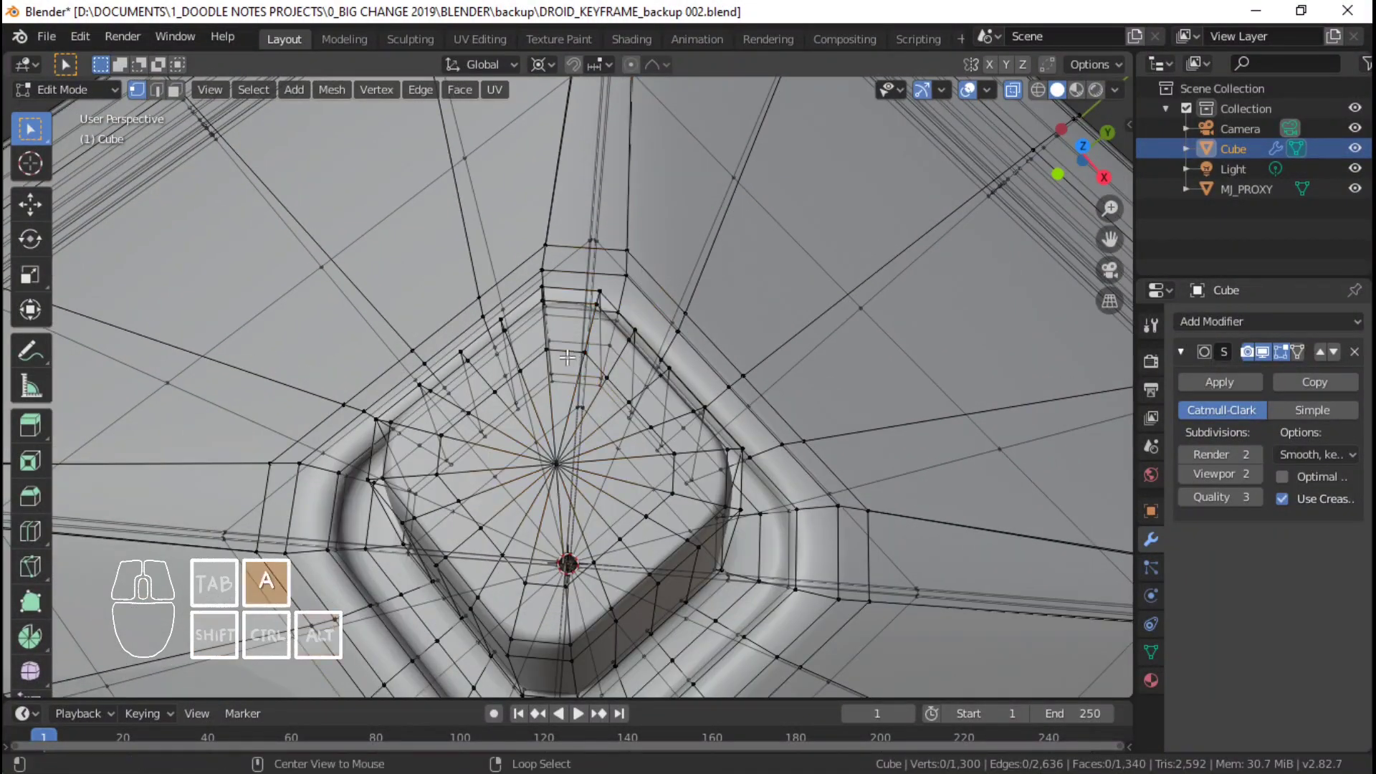
key("x")
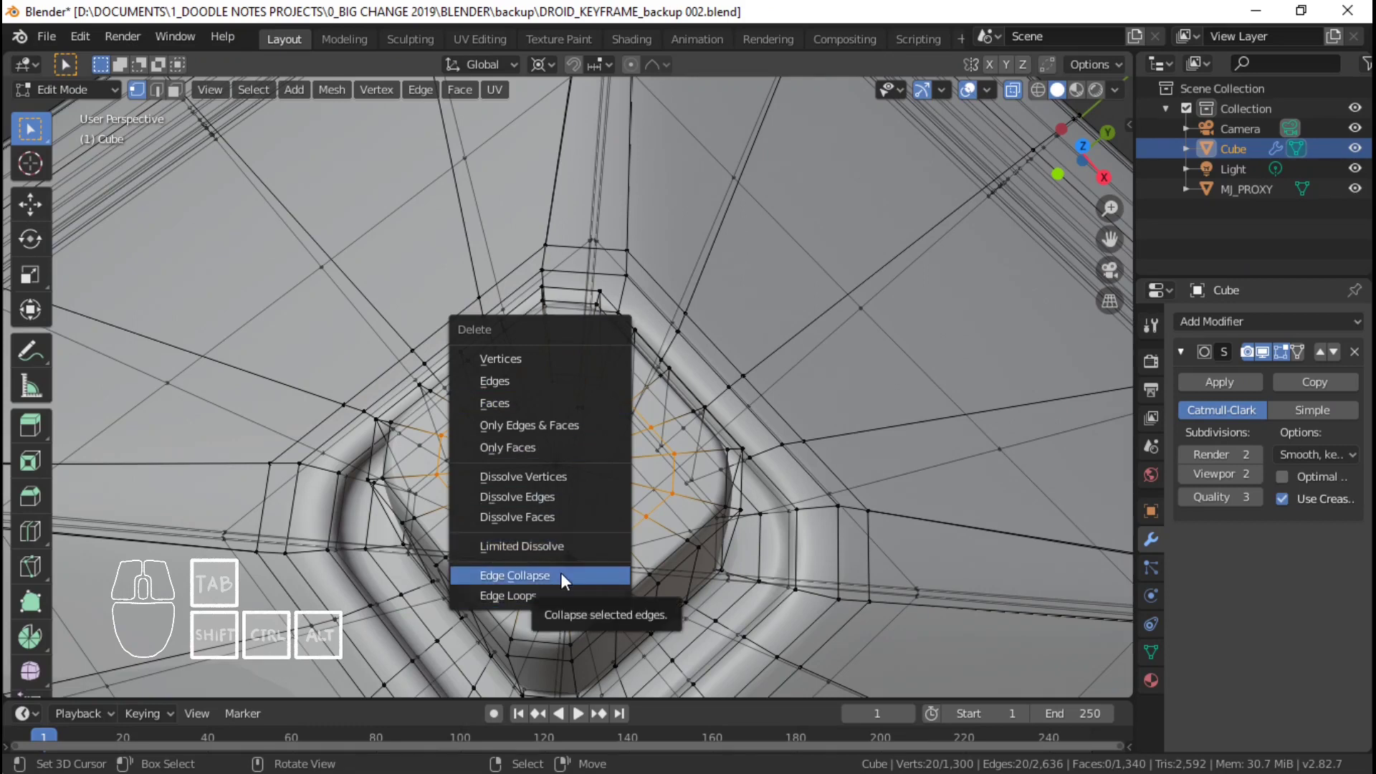
left_click(561, 596)
- Examine the apex spike's shape in the smoothed view and in the front view's mesh
middle_click_drag(655, 366, 669, 345)
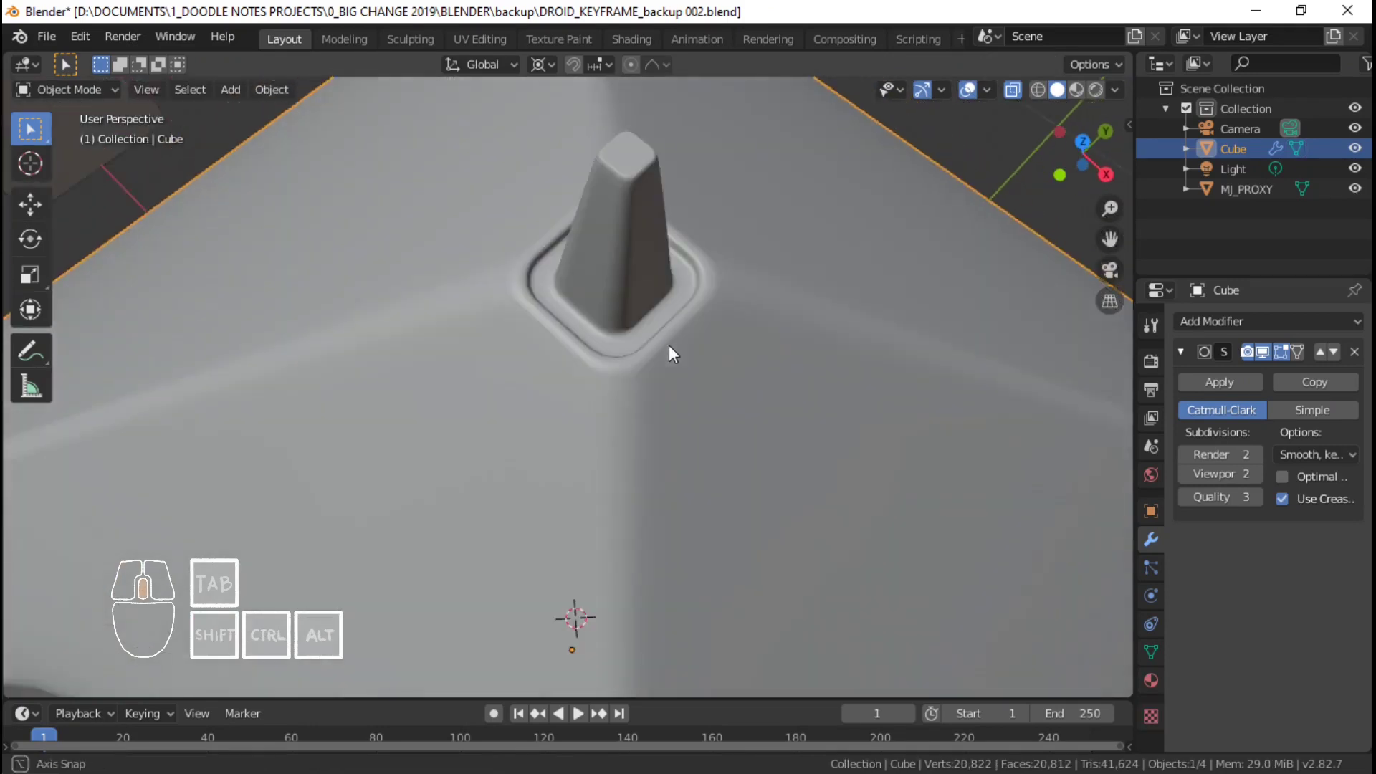
key("Tab")
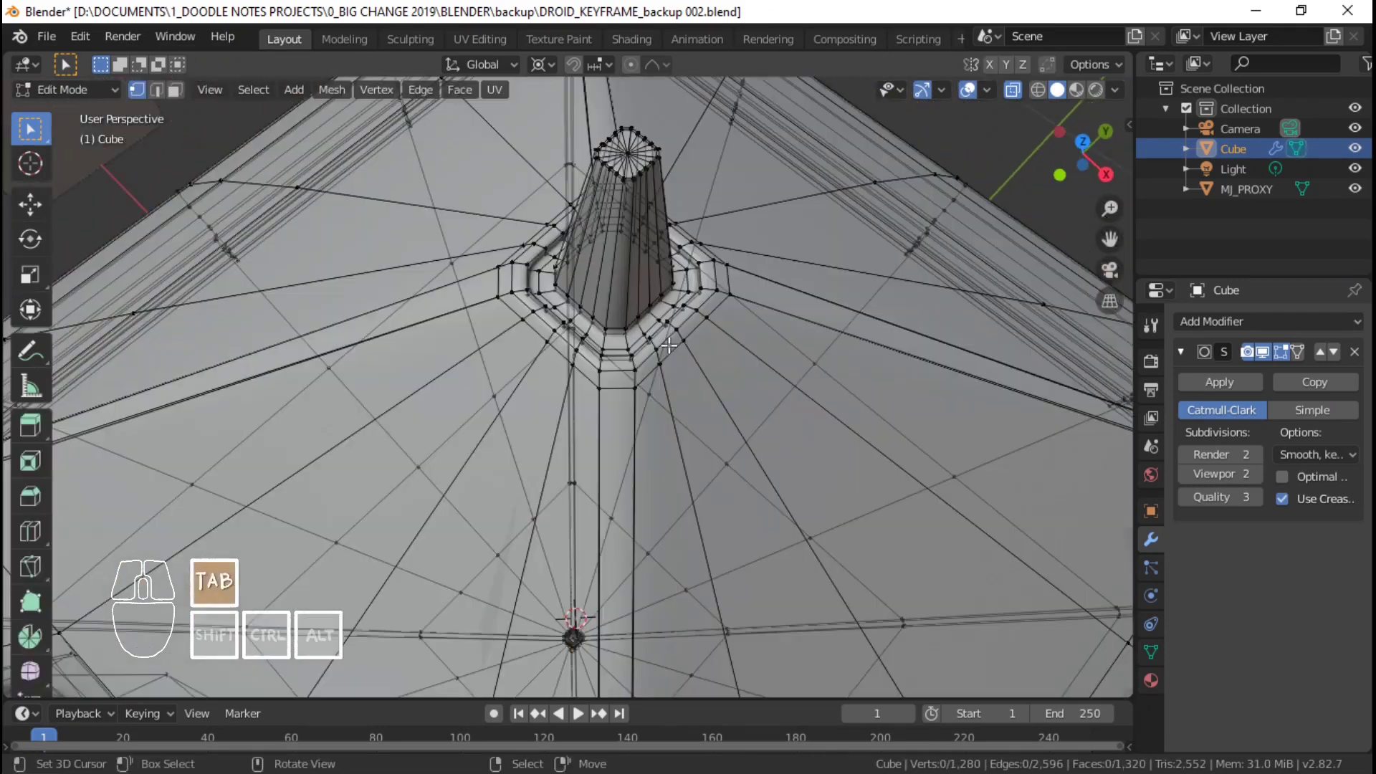
key("KP_1")
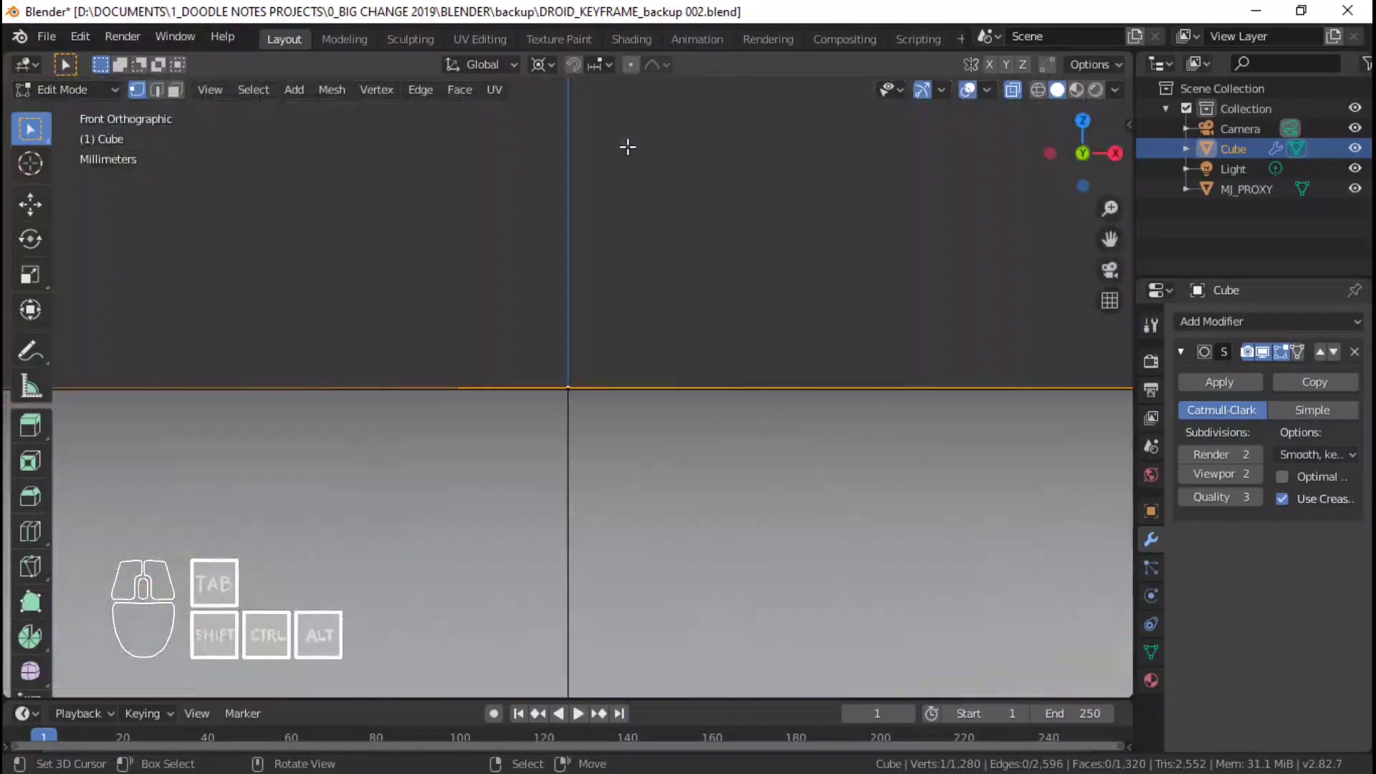
scroll(682, 348, "down", 5)
scroll(651, 375, "down", 6)
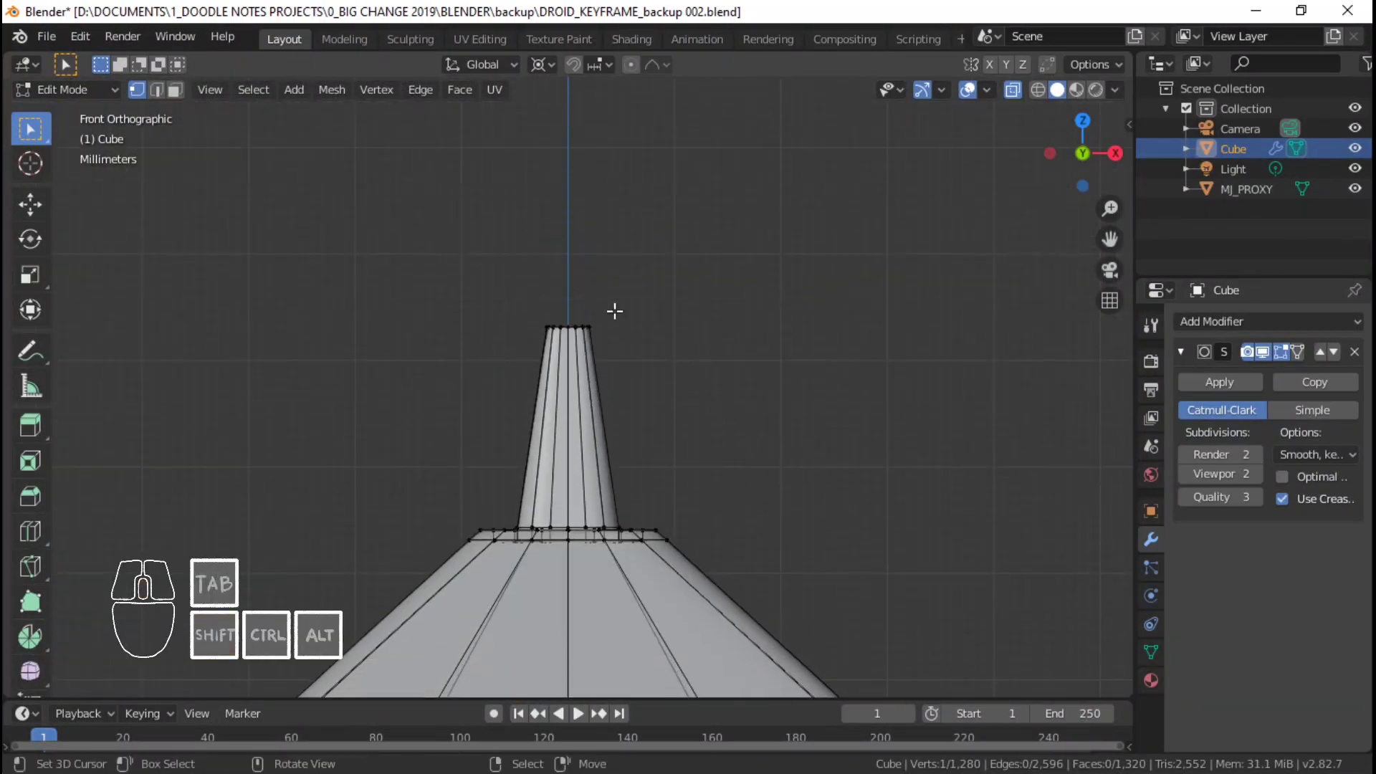
key("Tab")
middle_click_drag(647, 360, 631, 387)
scroll(621, 422, "up", 6)
- Grow the selection from the spike's tip vertex to cover the whole spike and delete those vertices
key("Tab")
scroll(625, 530, "up", 4)
middle_click_drag(630, 344, 646, 410, "shift")
scroll(645, 409, "up", 2)
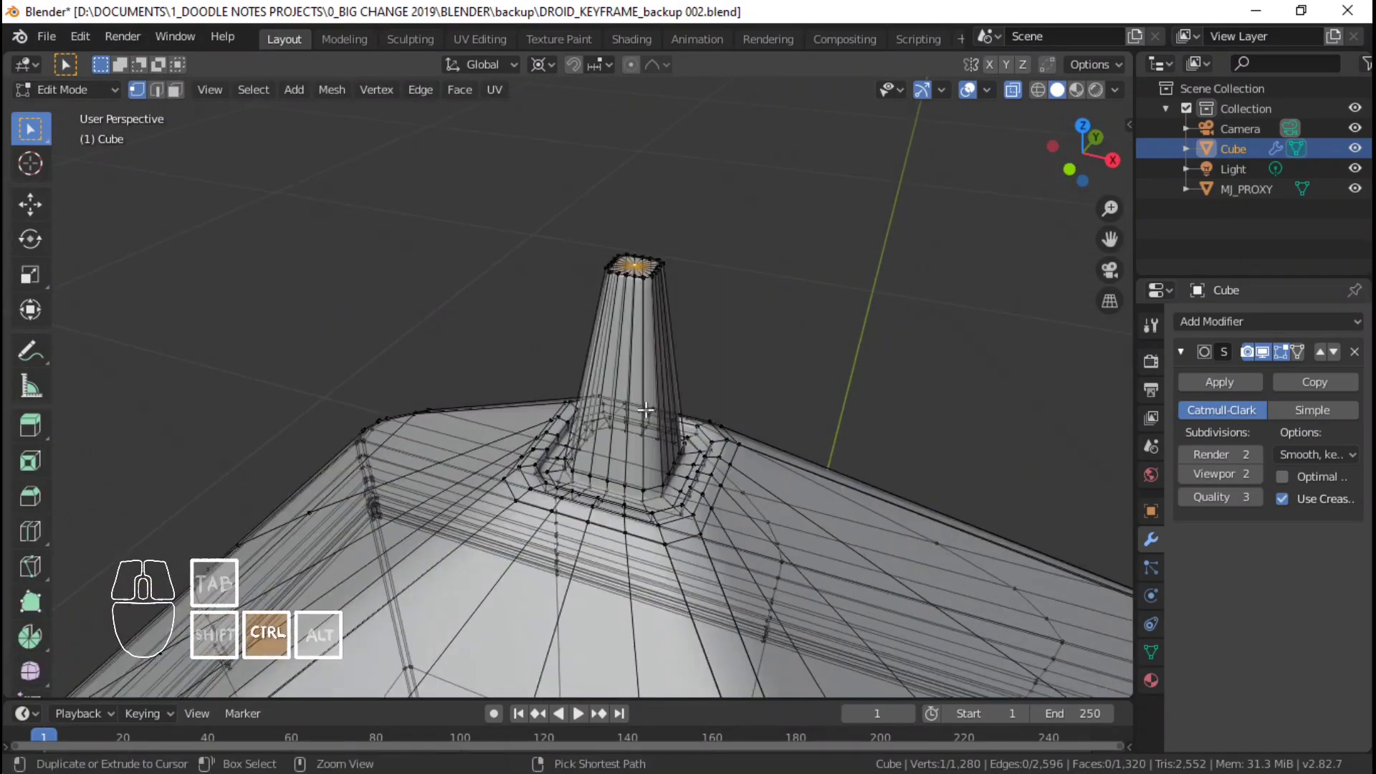
key("ctrl+KP_Add")
key("ctrl+KP_Add")
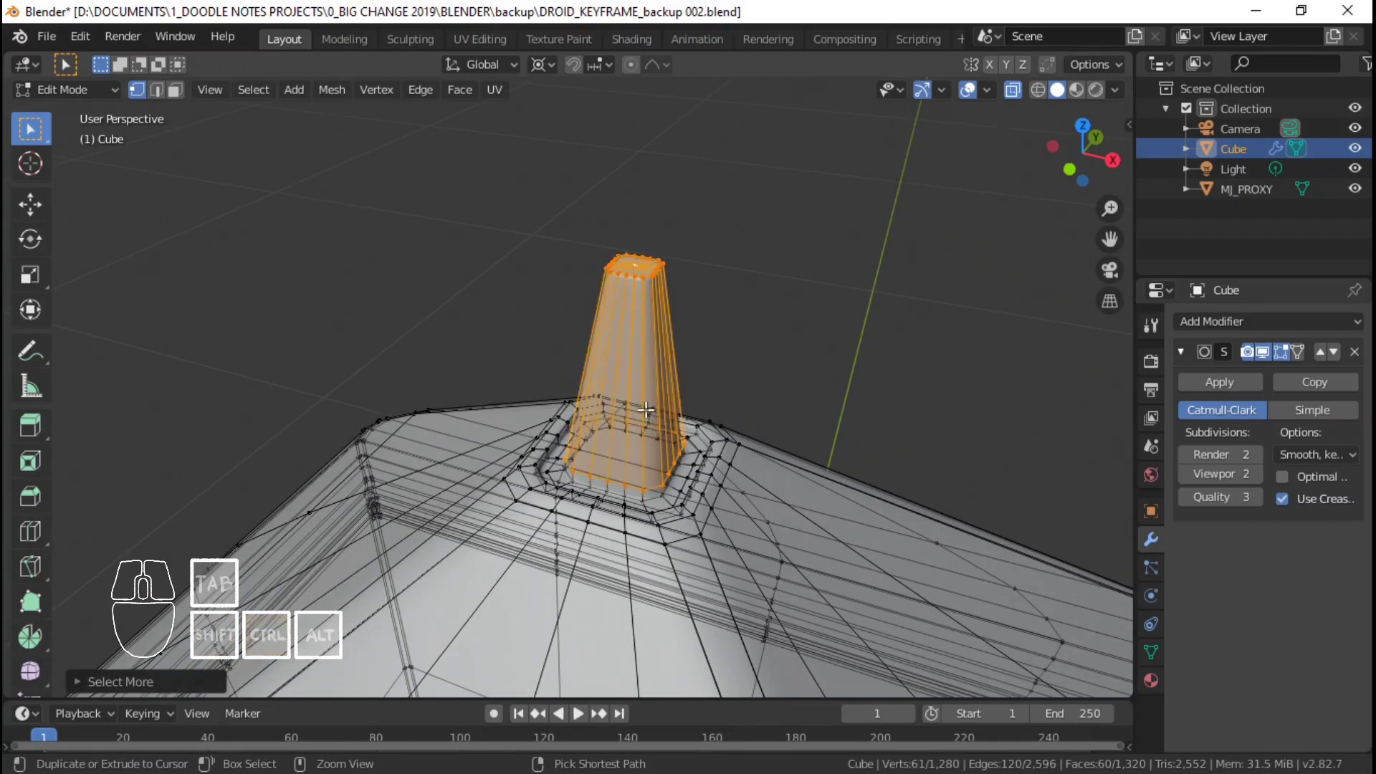
key("x")
left_click(595, 171)
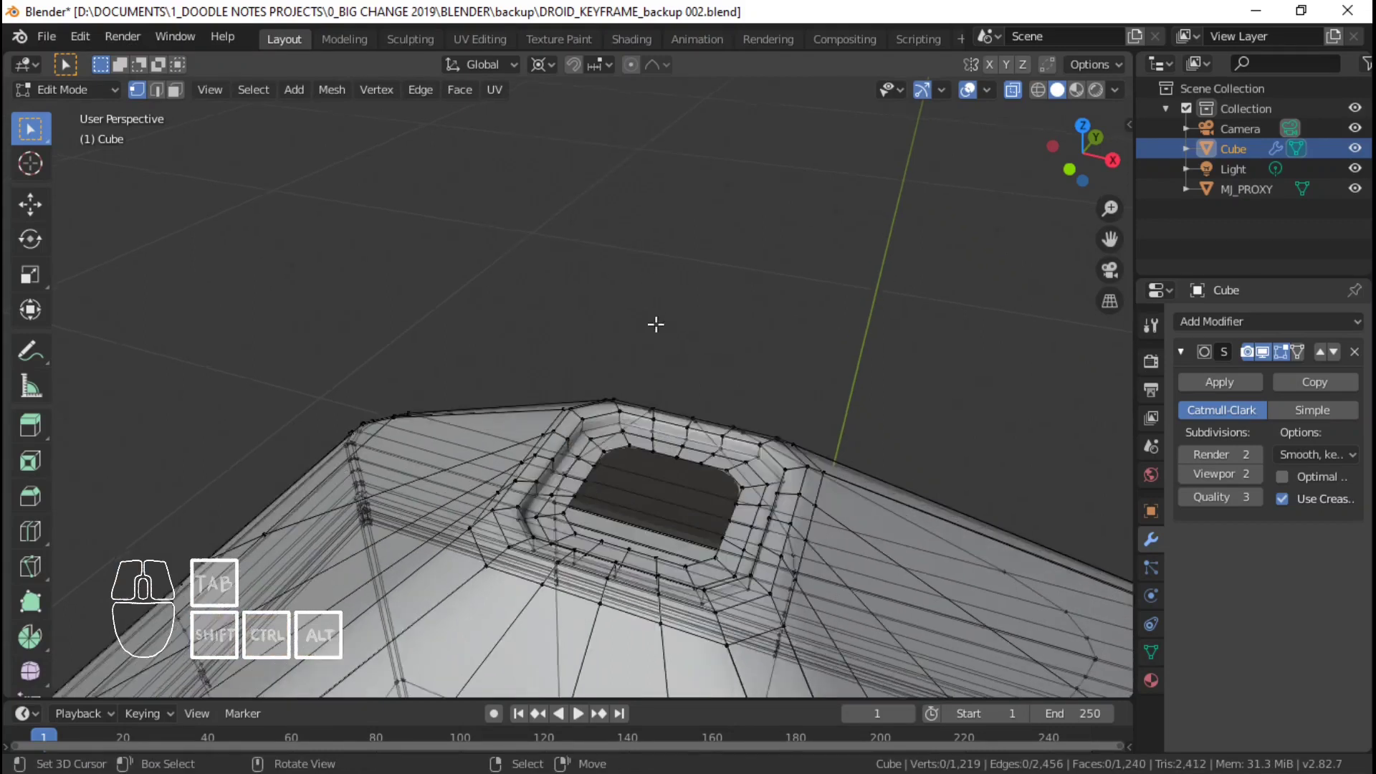
- Merge the edge loop around the opening at the pyramid's apex to its center and save the file
scroll(646, 394, "up", 2)
left_click(692, 426, "alt+shift")
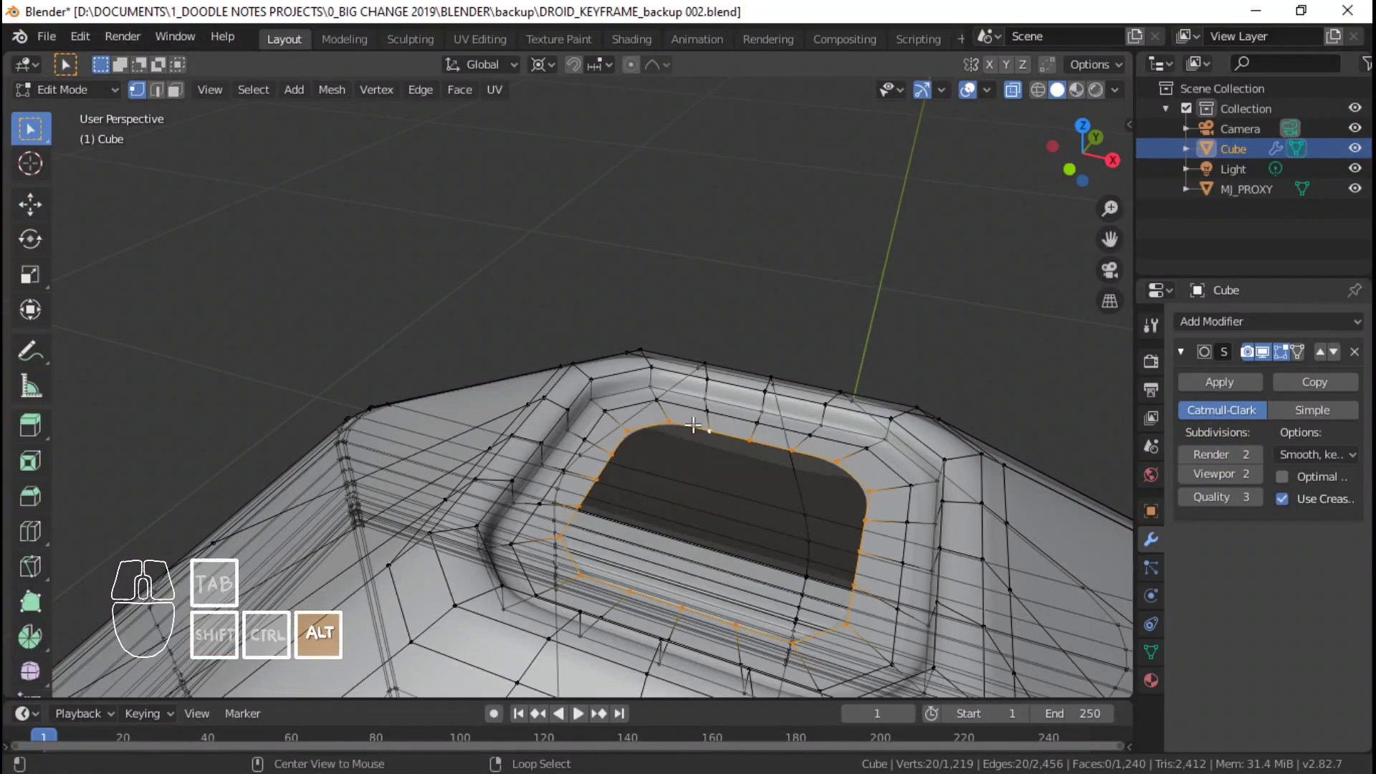
key("alt+m")
key("c")
key("Tab")
middle_click_drag(759, 496, 703, 414)
scroll(574, 480, "down", 3)
key("KP_1")
key("ctrl+s")
key("KP_1")
scroll(677, 463, "up", 1)
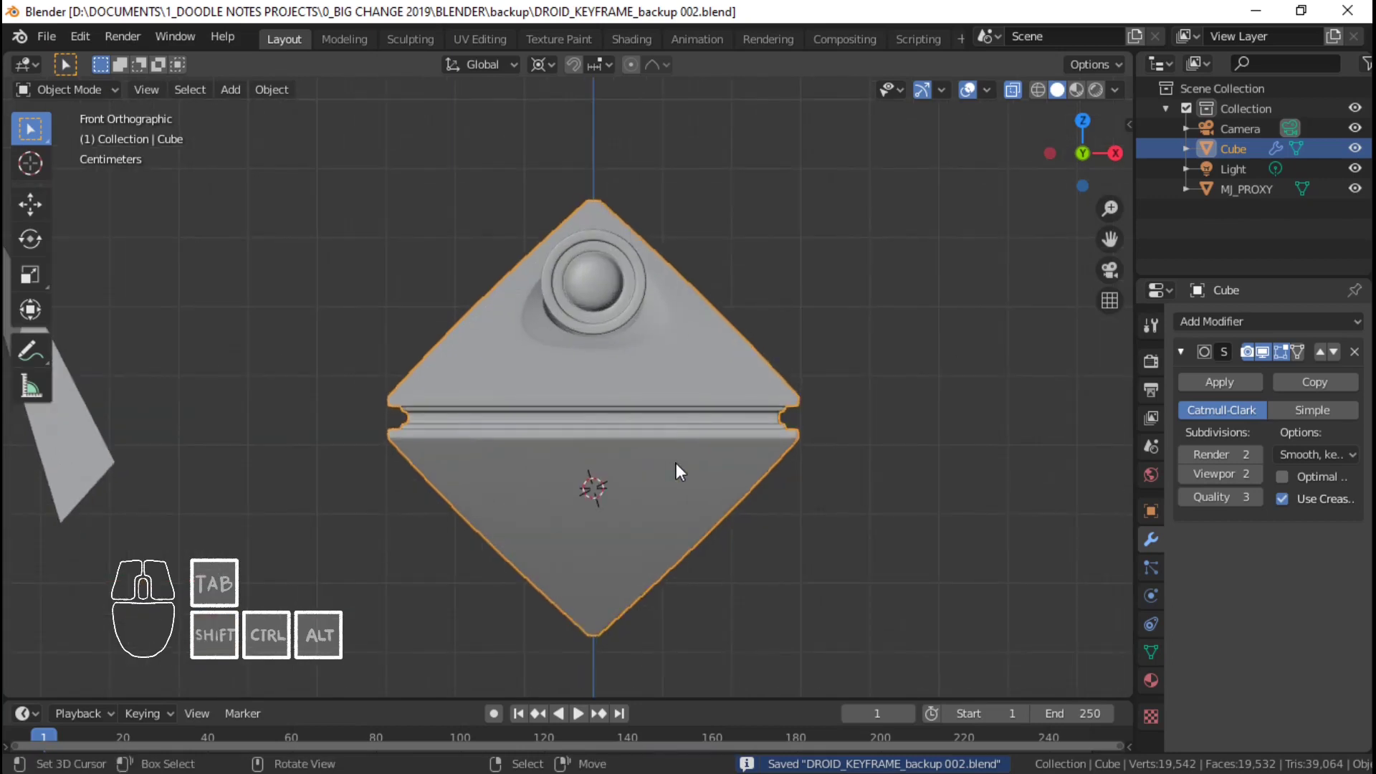
- Delete all vertices on the negative-X half of the head in the front view
scroll(676, 463, "down", 2)
middle_click_drag(688, 458, 731, 402)
key("Tab")
key("KP_1")
key("b")
left_click_drag(347, 103, 604, 671)
key("x")
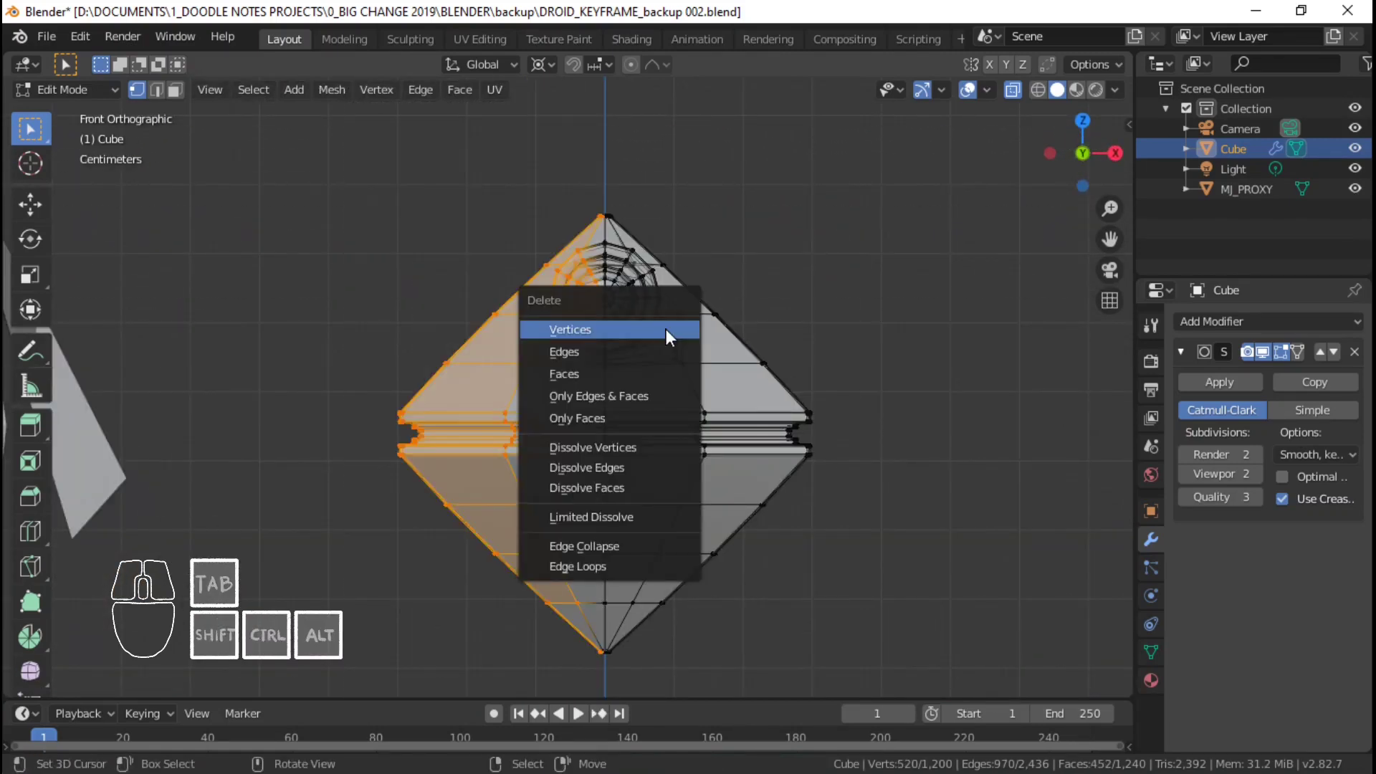
left_click(665, 329)
- Delete the stray apex vertices that stick out past the center line
middle_click_drag(660, 203, 685, 387, "shift")
scroll(727, 374, "up", 3)
scroll(685, 387, "up", 3)
middle_click_drag(730, 303, 648, 301, "shift")
key("b")
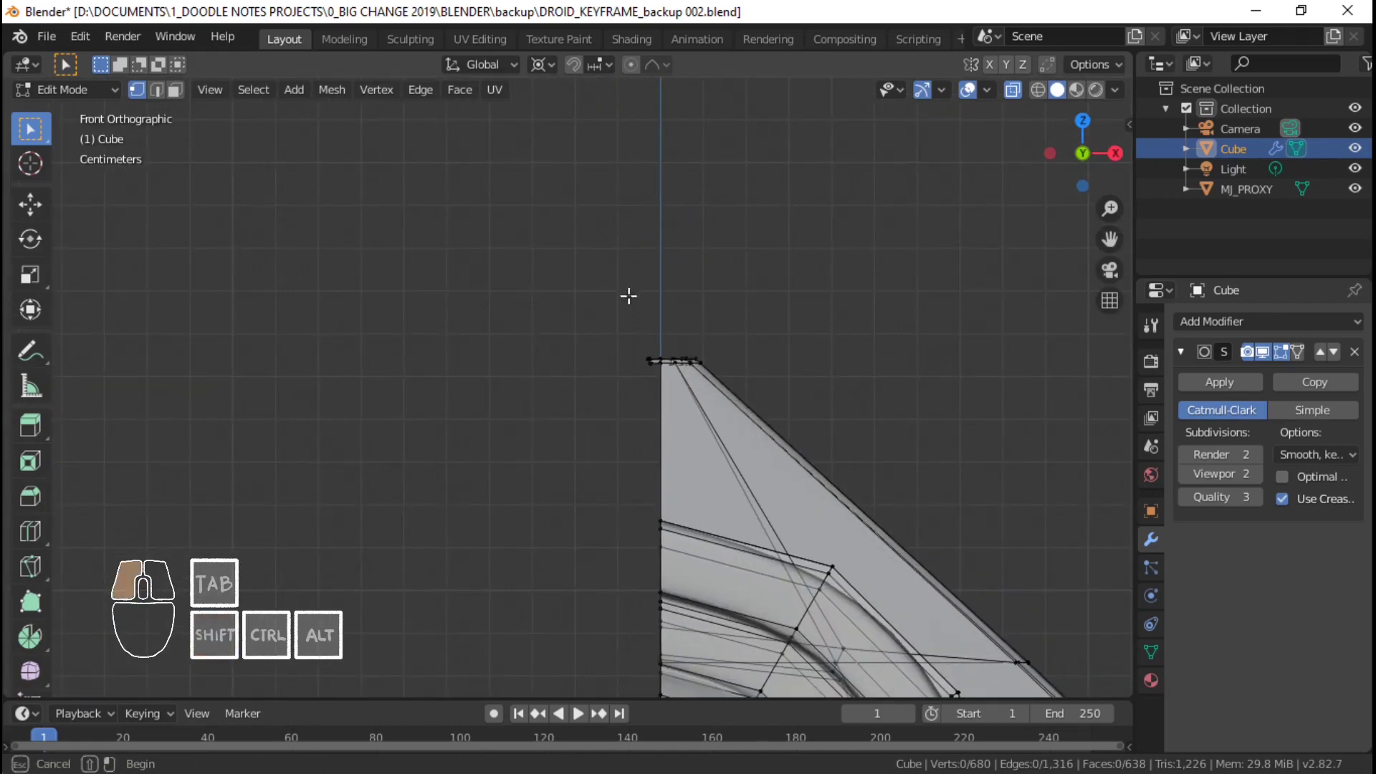
key("x")
left_click(664, 327)
middle_click_drag(731, 385, 796, 358, "shift")
- Add a Mirror modifier on the X axis to restore the missing half of the head
scroll(717, 315, "down", 3)
left_click(1253, 323)
left_click(967, 525)
key("Tab")
key("Tab")
- Delete the vertex in the middle of the upper pyramid's side face to open a hole there
middle_click_drag(796, 358, 622, 398)
key("x")
left_click(733, 300)
middle_click_drag(735, 390, 716, 415)
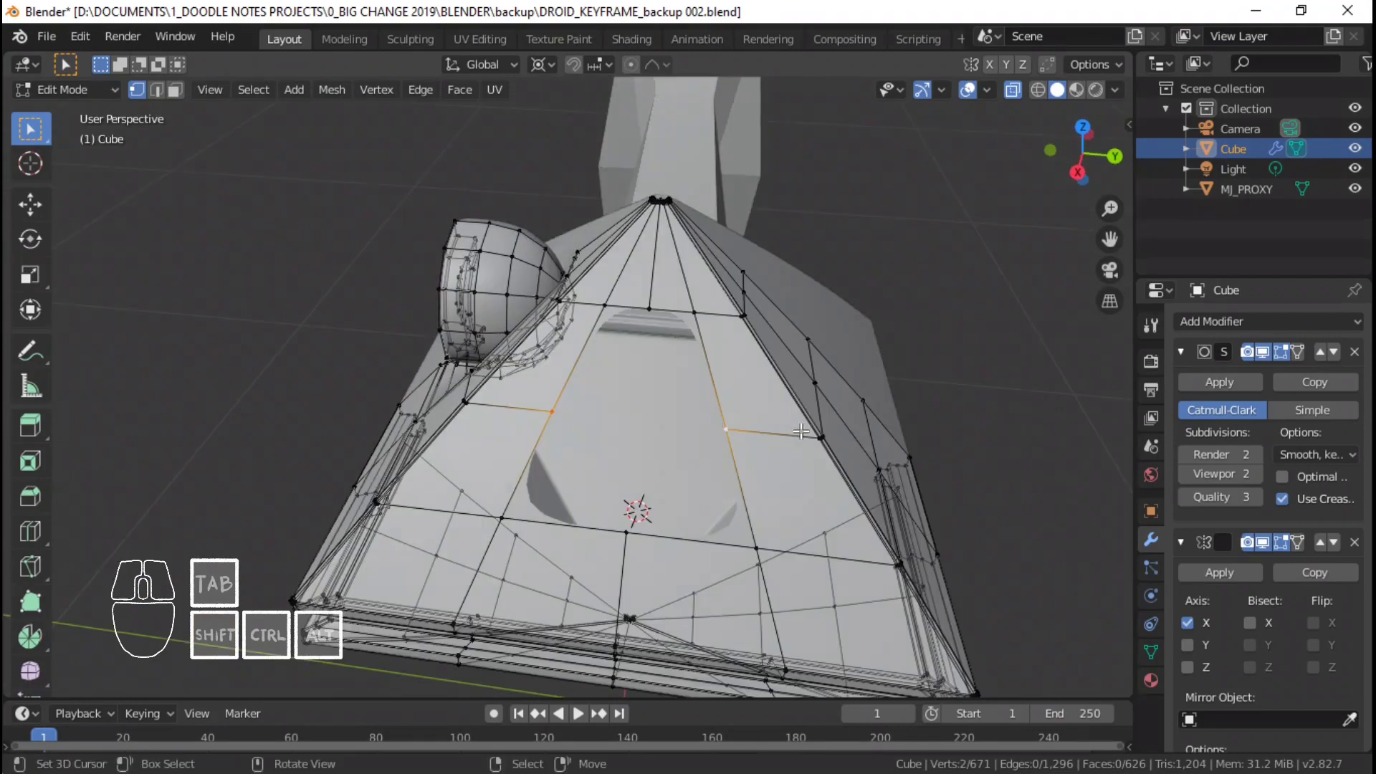
- Scale the hole's two side vertices slightly apart about the Median Point and snap the 3D cursor to them
key("s")
right_click(786, 423)
key("period")
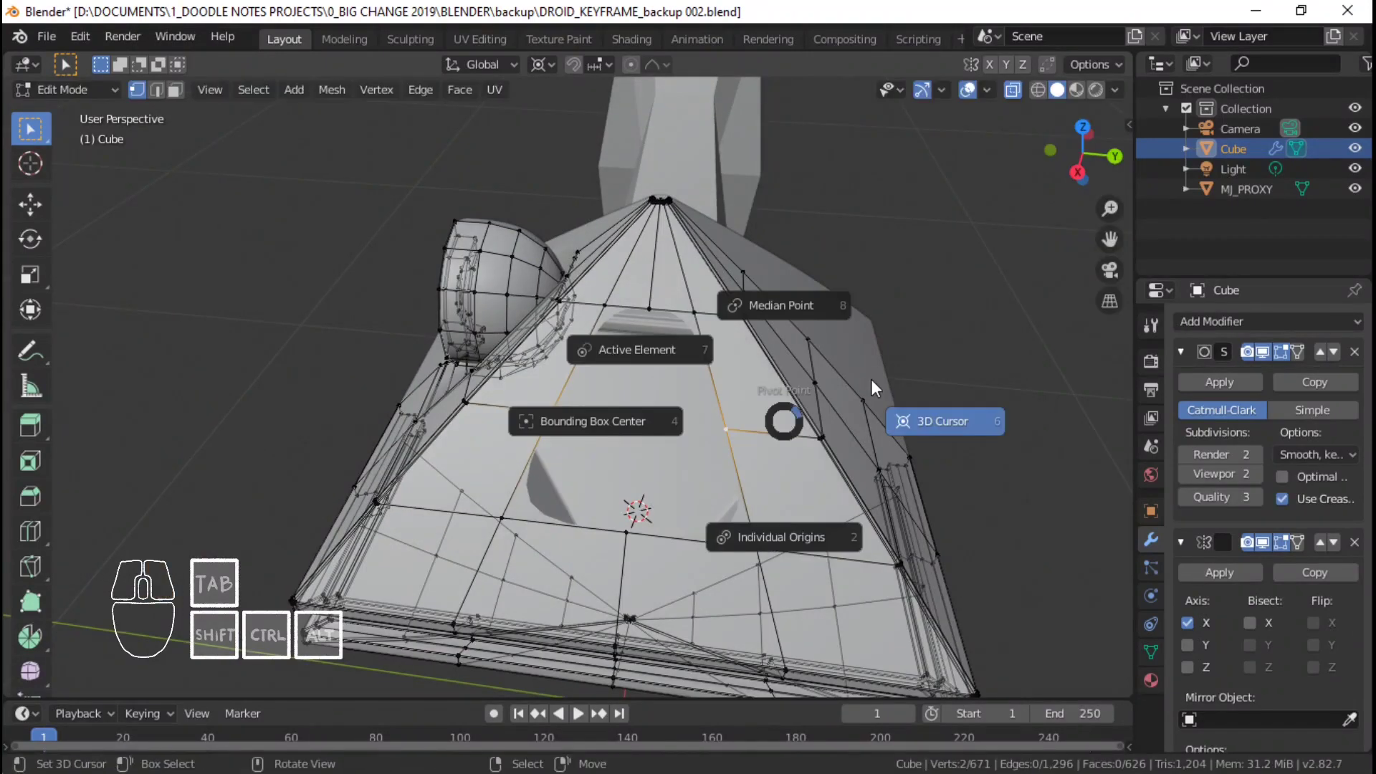
left_click(804, 311)
key("s")
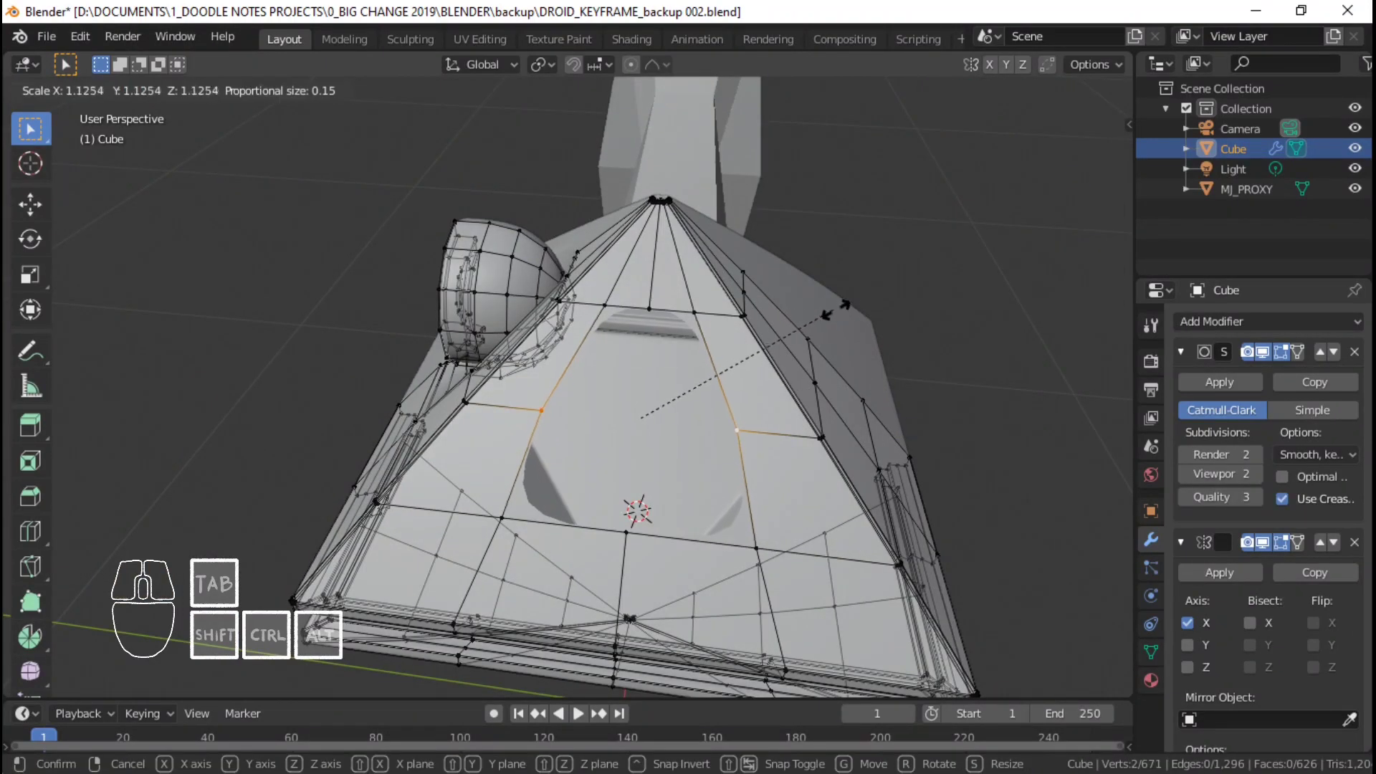
right_click(852, 307)
key("shift+s")
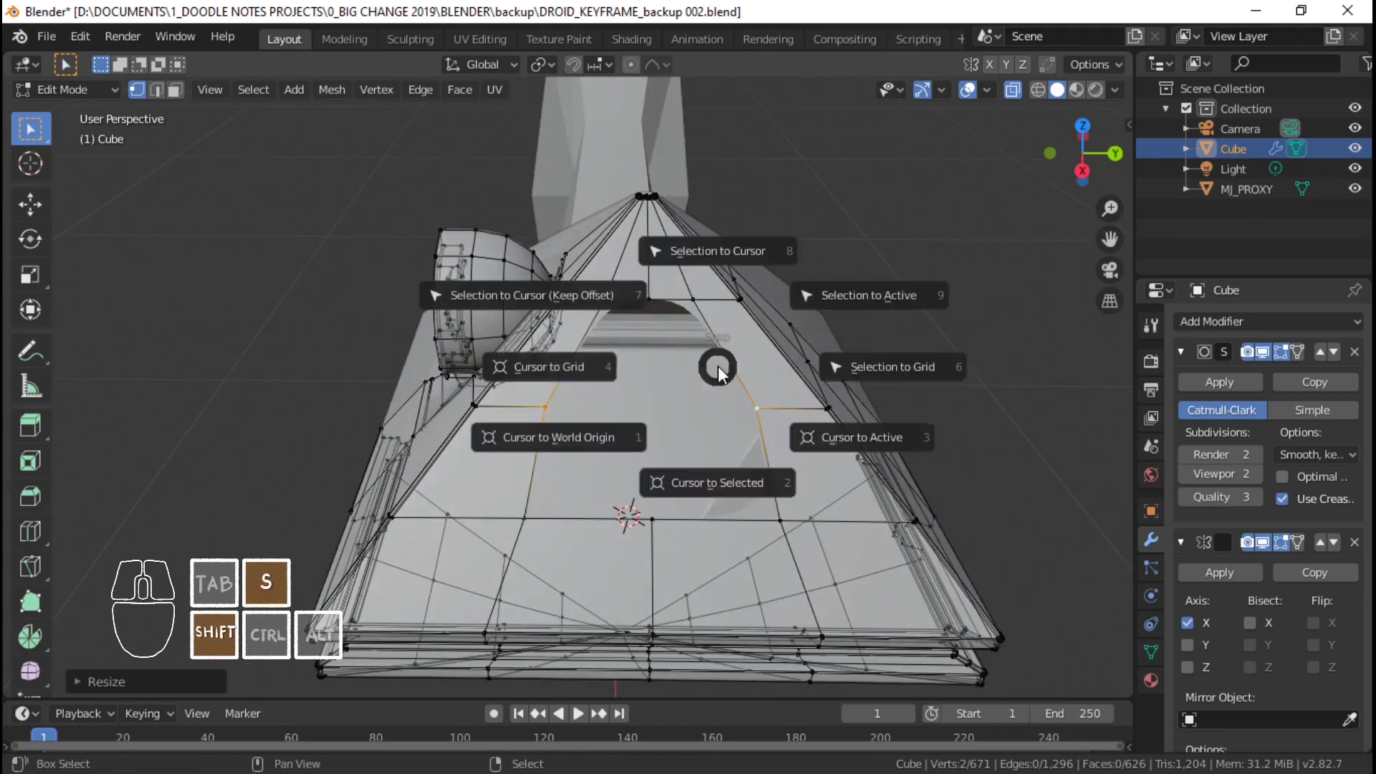
left_click(716, 482)
- Extrude the hole's edge loop, scale it inward and move it along X to form an inner rim
middle_click_drag(715, 482, 830, 393)
right_click(667, 306, "alt+shift")
key("s")
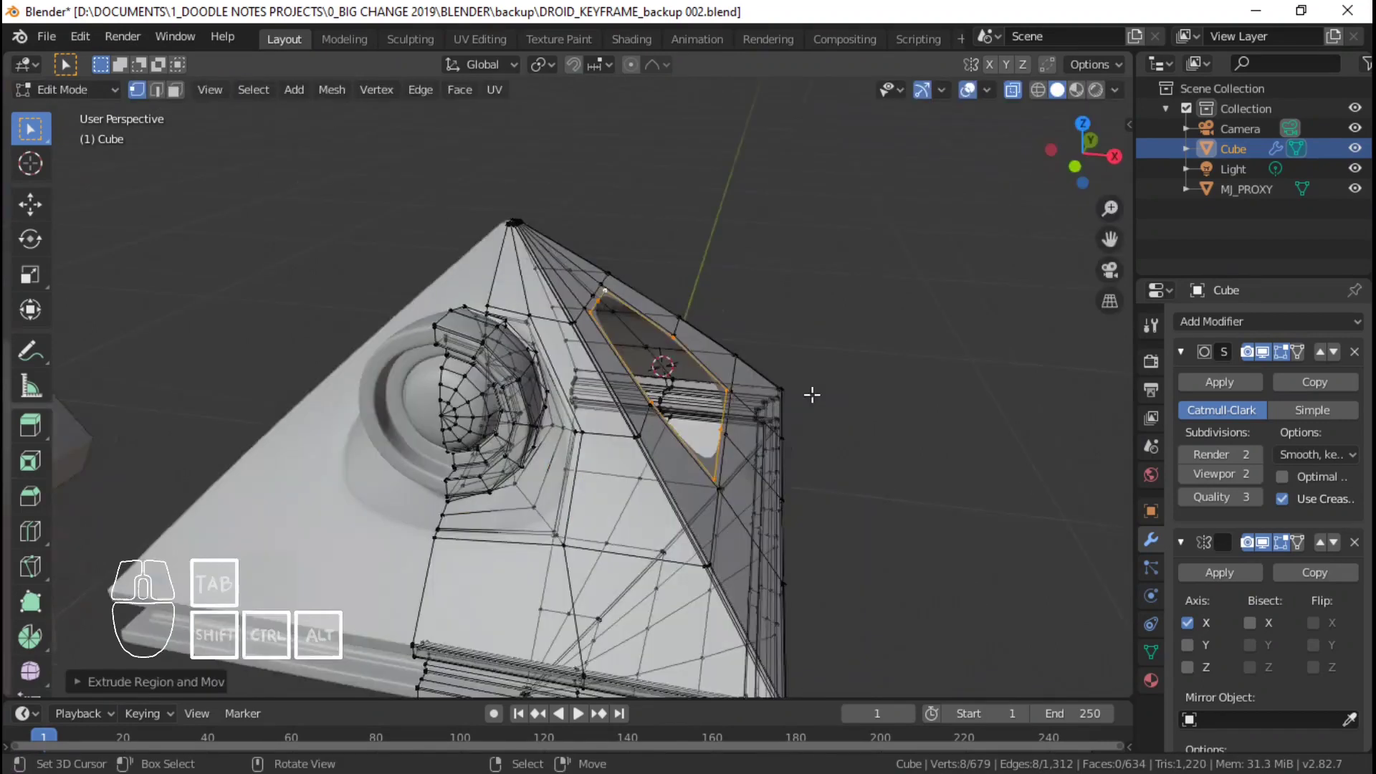
key("g")
key("x")
left_click(808, 395)
- Add a mesh circle with 8 vertices and a 0.08 m radius at the 3D cursor
middle_click_drag(808, 395, 645, 372)
mouse_move(723, 423)
middle_mouse_down("ctrl")
mouse_move(724, 395)
mouse_move(708, 414)
middle_mouse_up("ctrl")
key("shift+a")
left_click(672, 453)
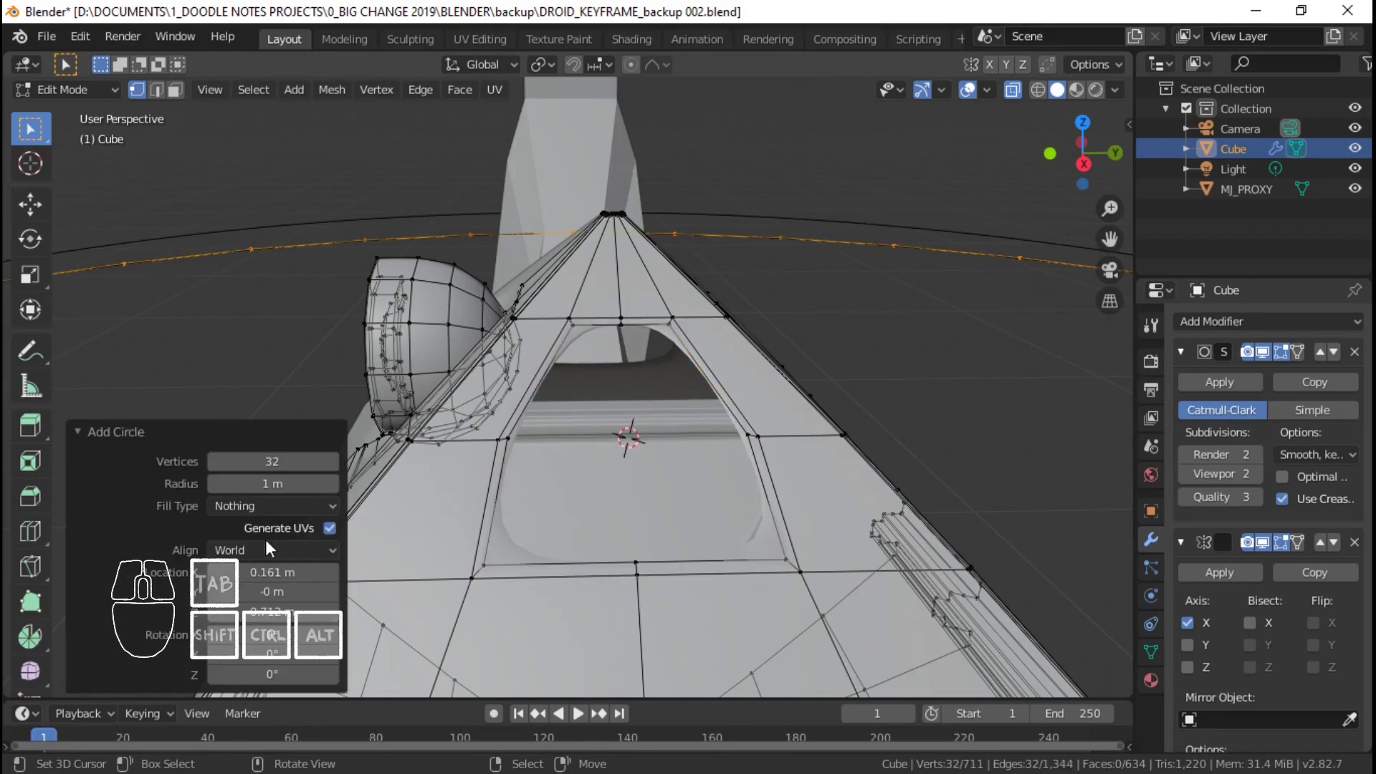
type("8")
key("Return")
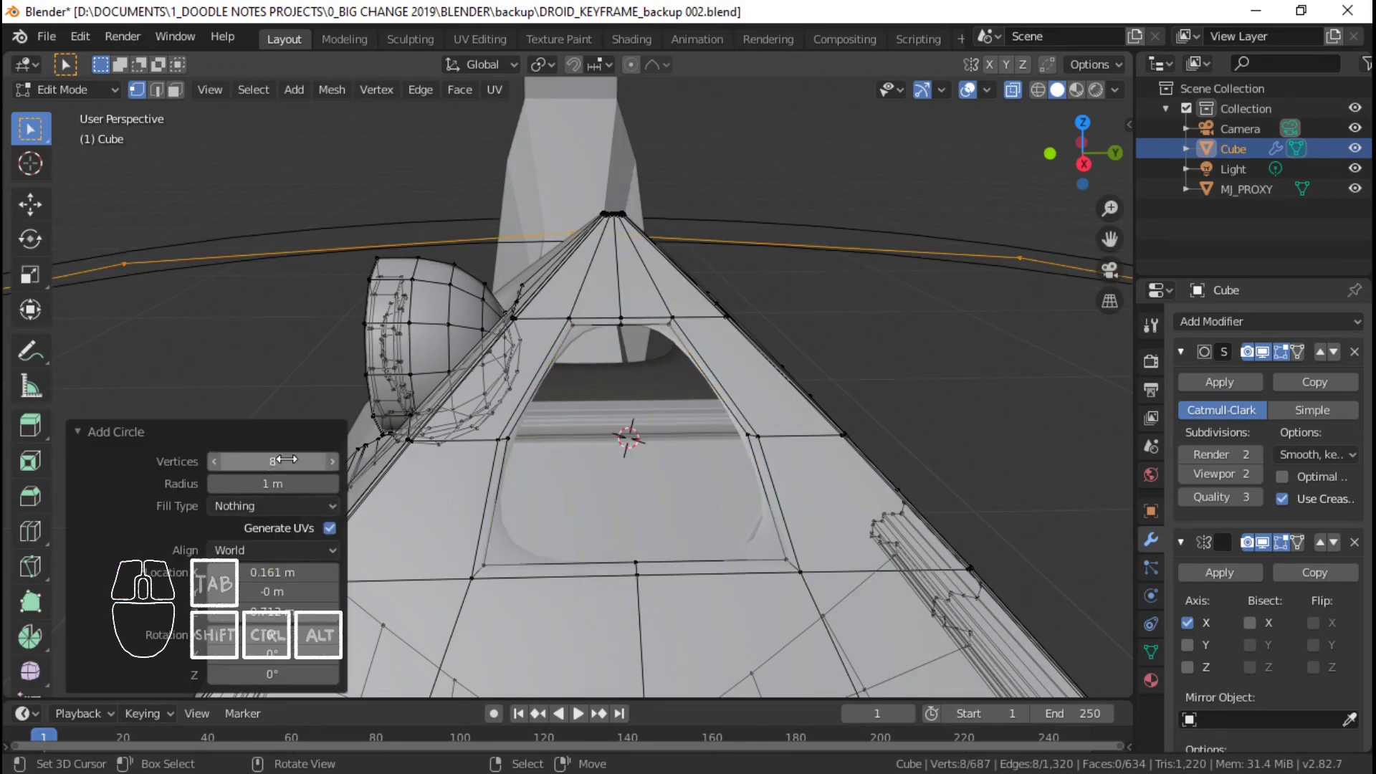
left_click_drag(318, 484, 236, 484)
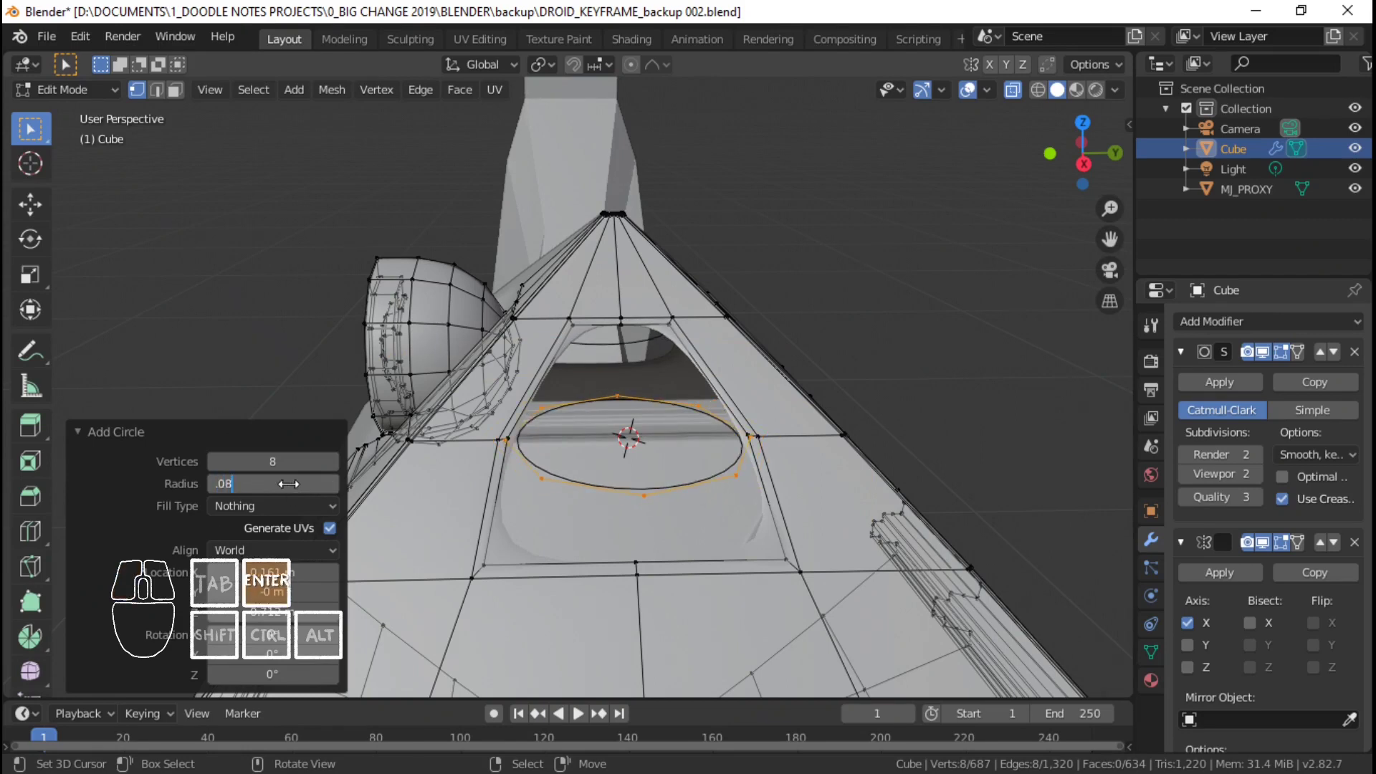
key("Return")
- Rotate the circle about Y to follow the side face's slope and move it about 0.015 m into the head
middle_click_drag(396, 473, 770, 326)
key("r")
key("x")
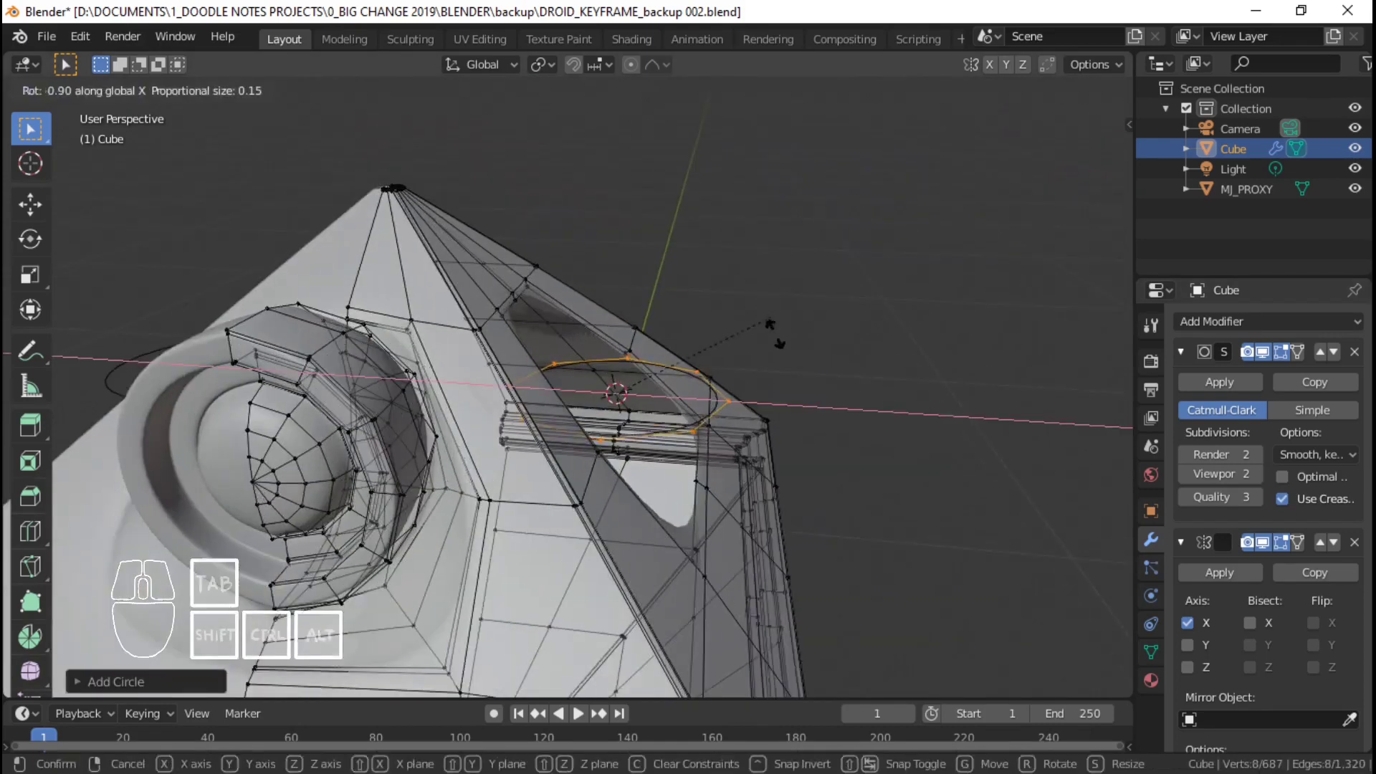
key("y")
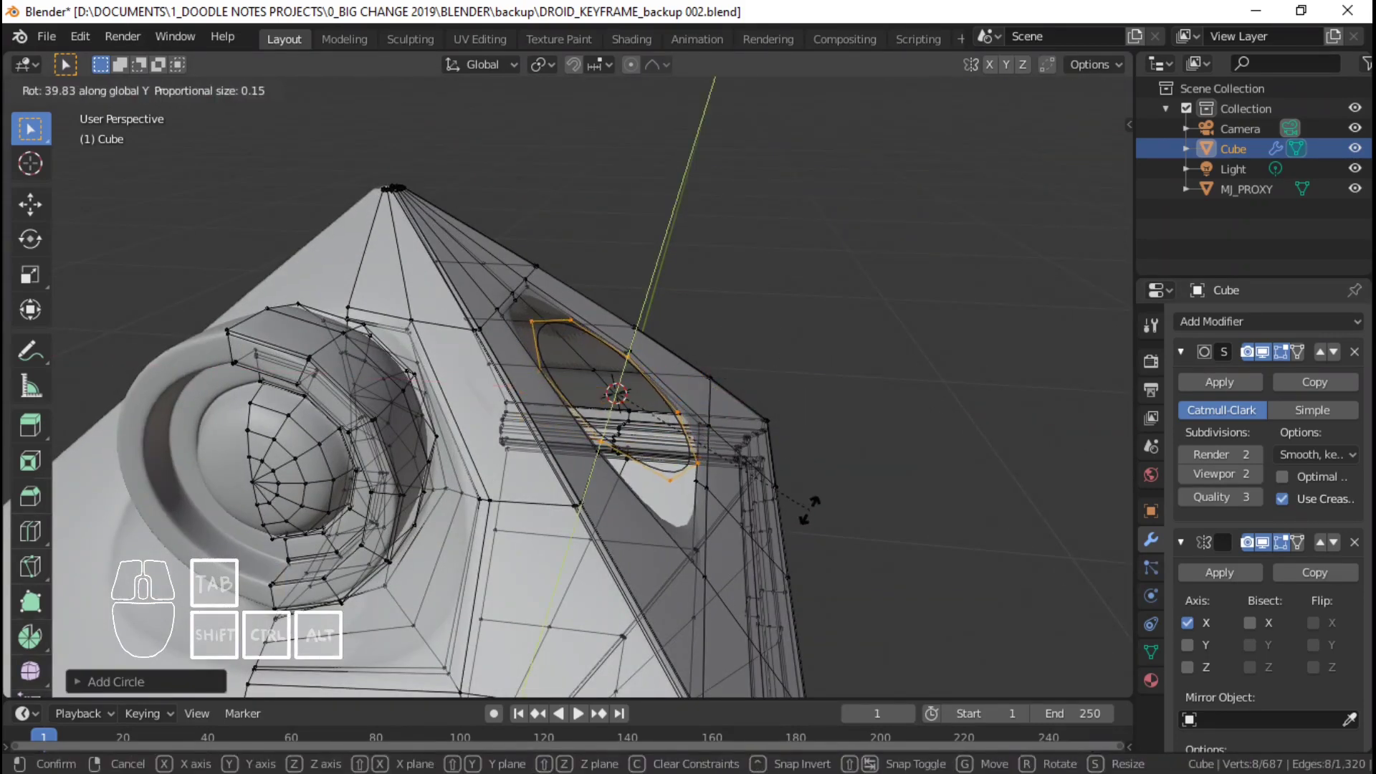
left_click(810, 511)
key("KP_1")
scroll(864, 451, "up", 3)
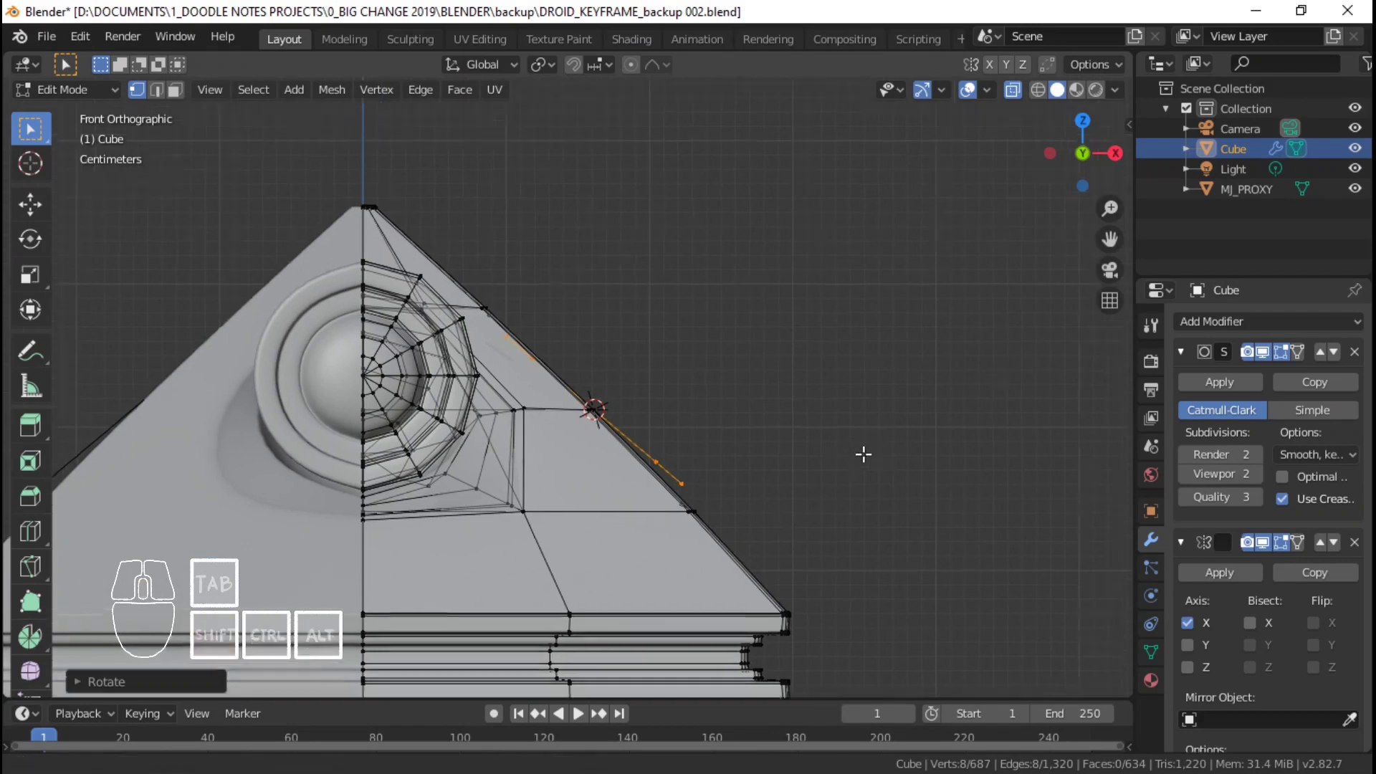
key("r")
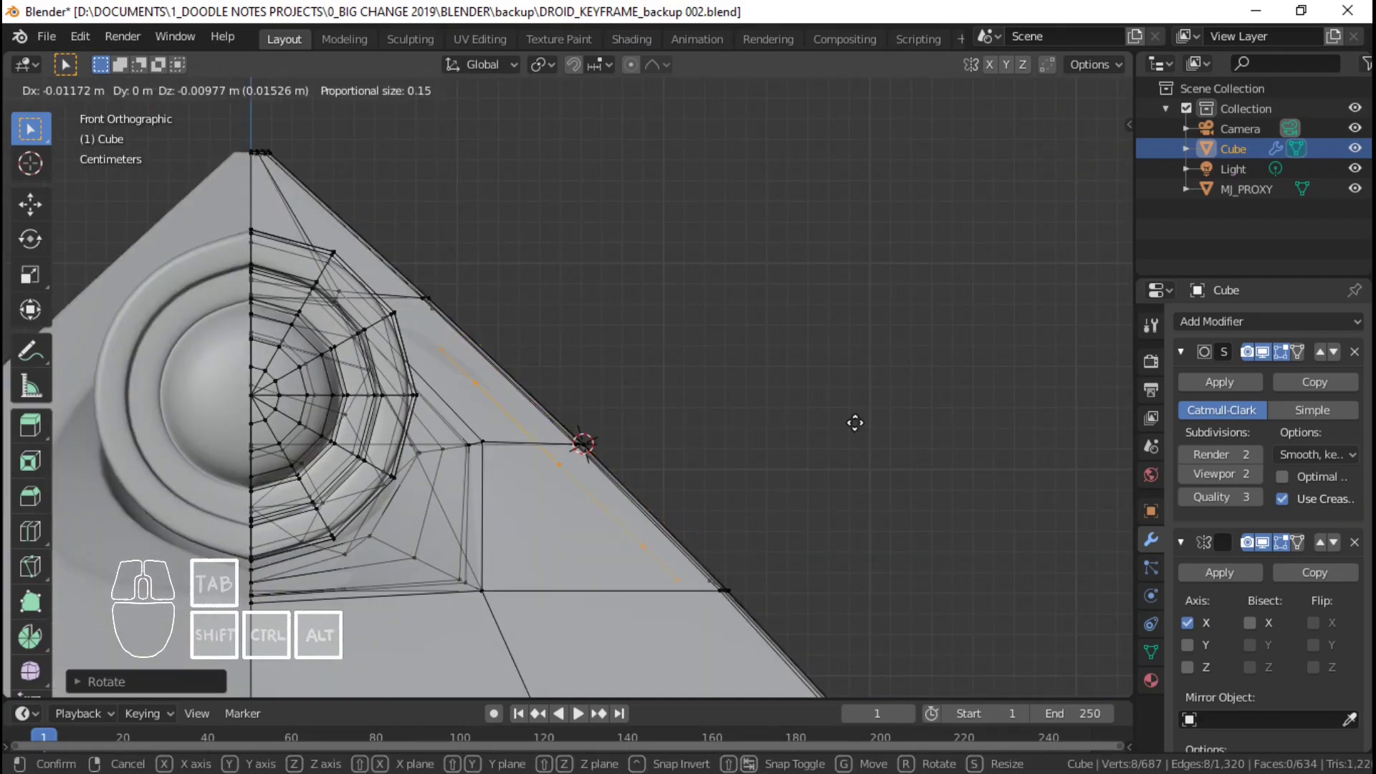
left_click(855, 422)
- Fill faces between the circle's edges and the surrounding inner rim of the hole
middle_click_drag(855, 423, 697, 479)
middle_click_drag(696, 479, 695, 505, "ctrl")
middle_click_drag(695, 505, 760, 484, "shift")
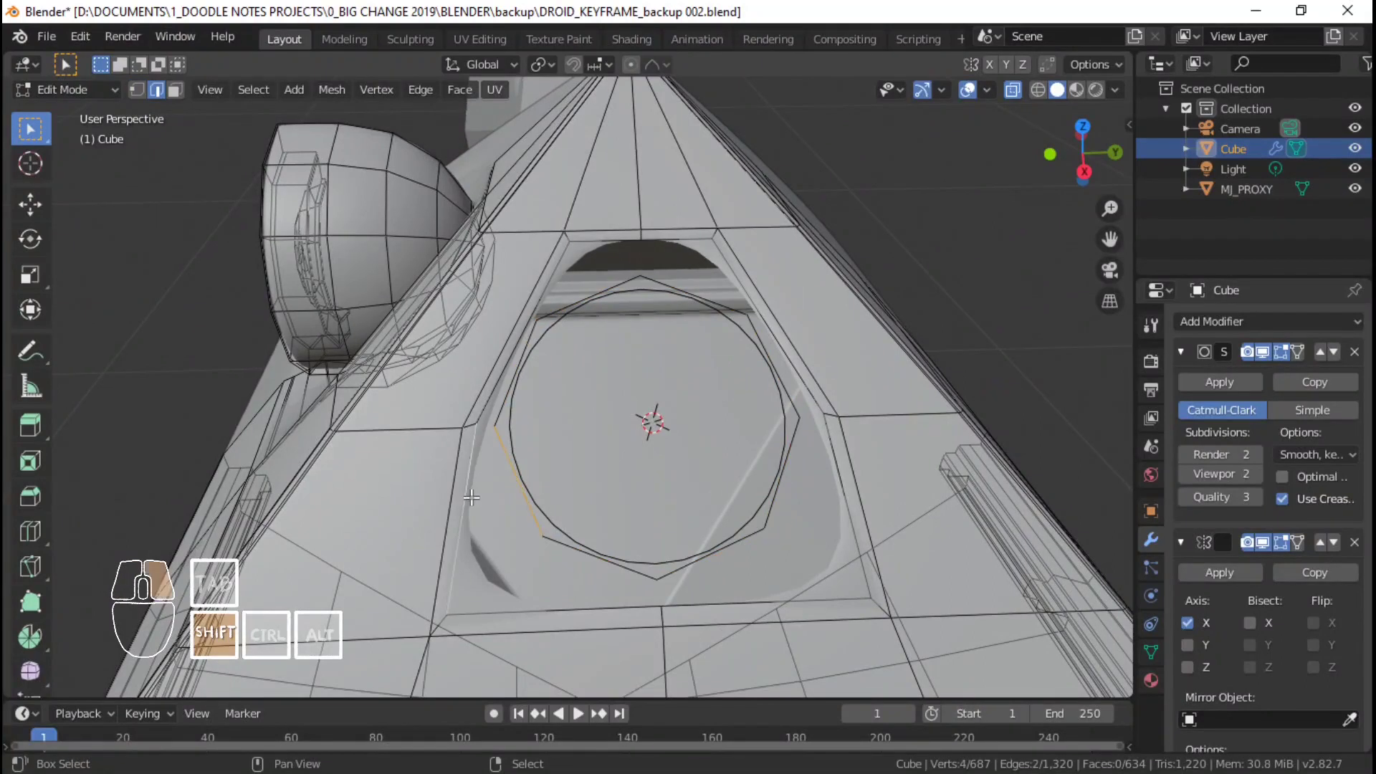
key("f")
key("f")
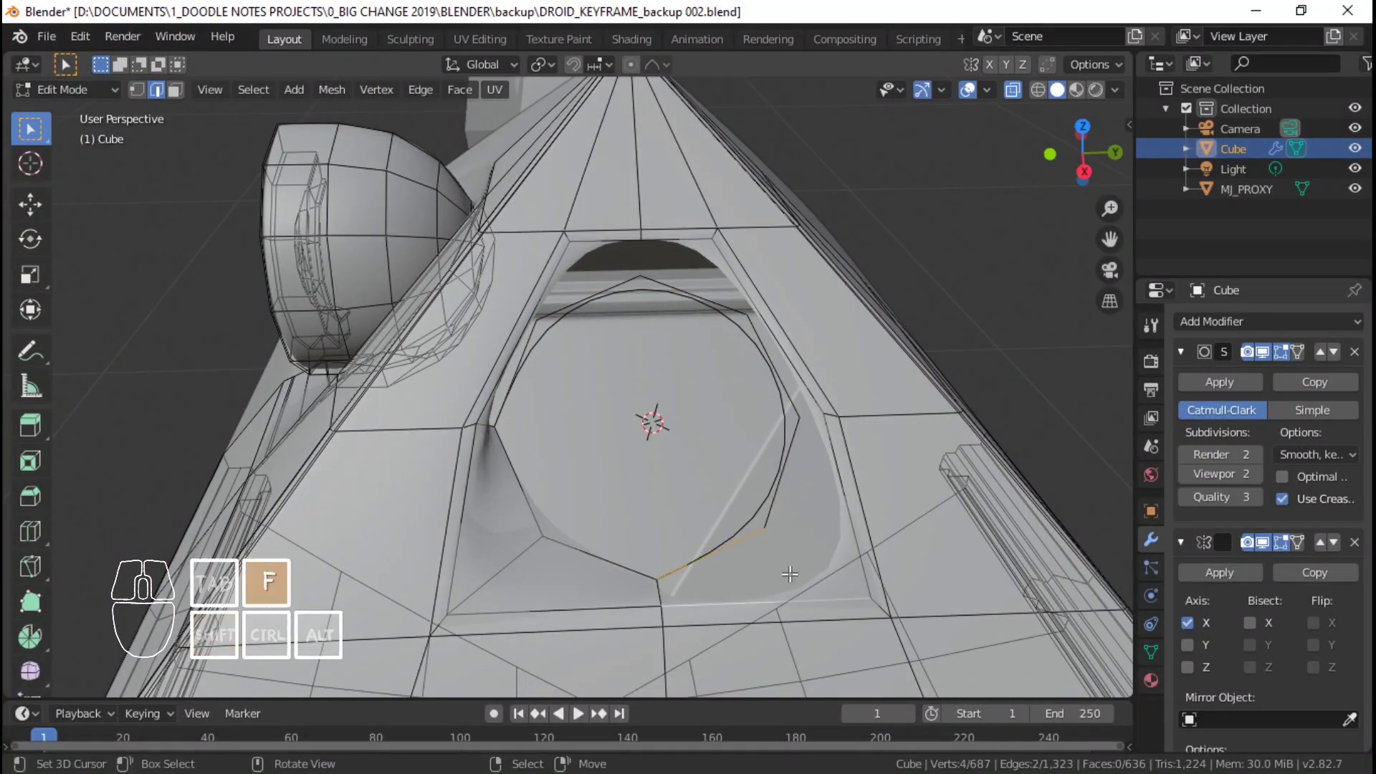
key("f")
key("f")
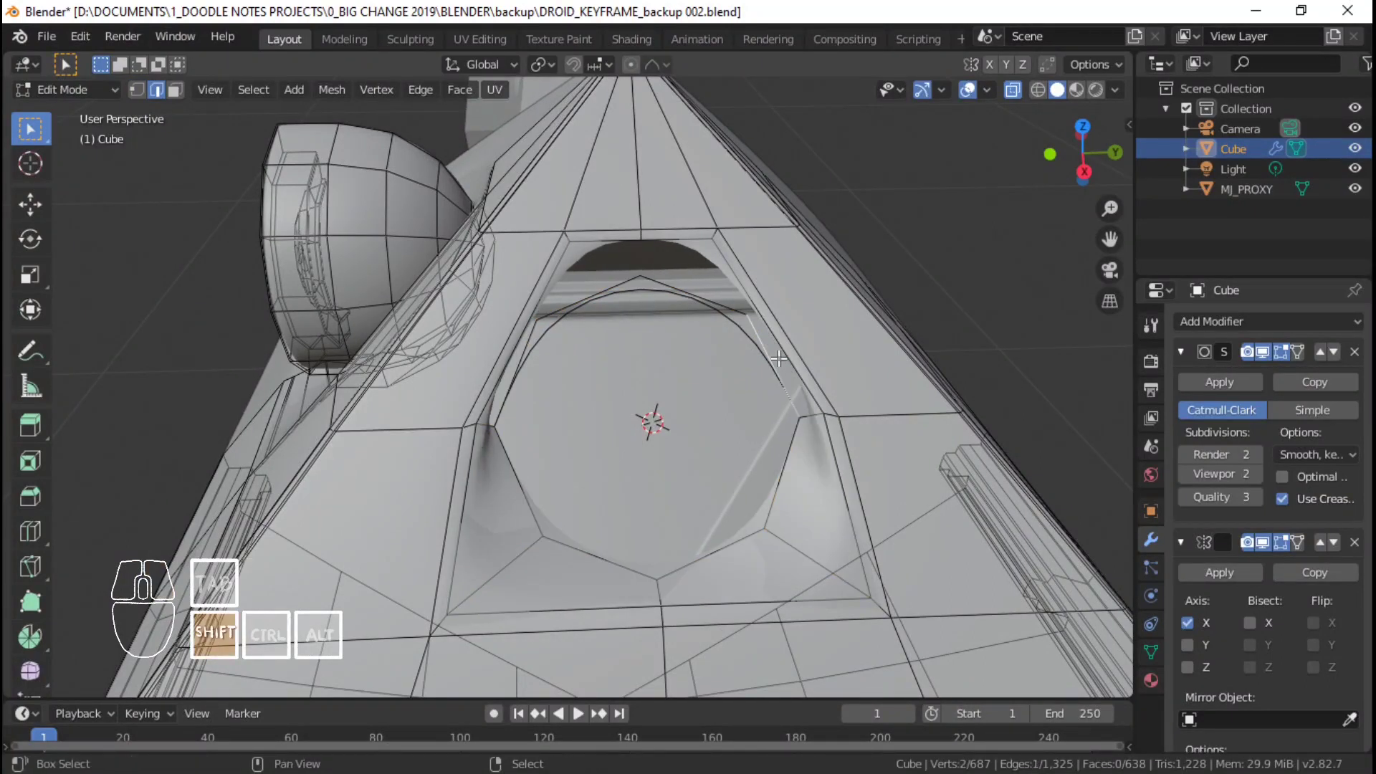
- Extrude the circle's edge loop inward twice with smaller scales and merge the last ring at its center
middle_click_drag(778, 359, 671, 318)
key("alt+a")
key("e")
key("s")
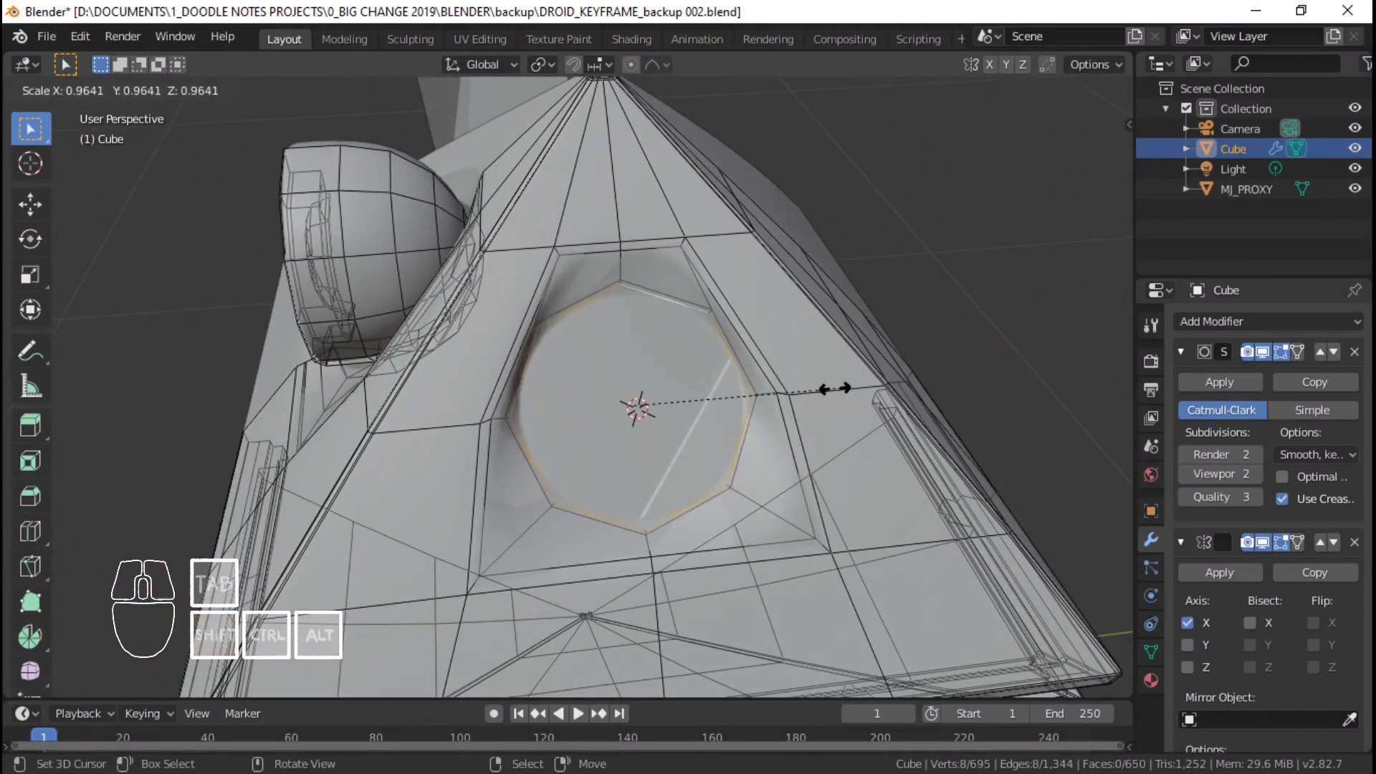
left_click(755, 392)
key("e")
key("s")
left_click(705, 405)
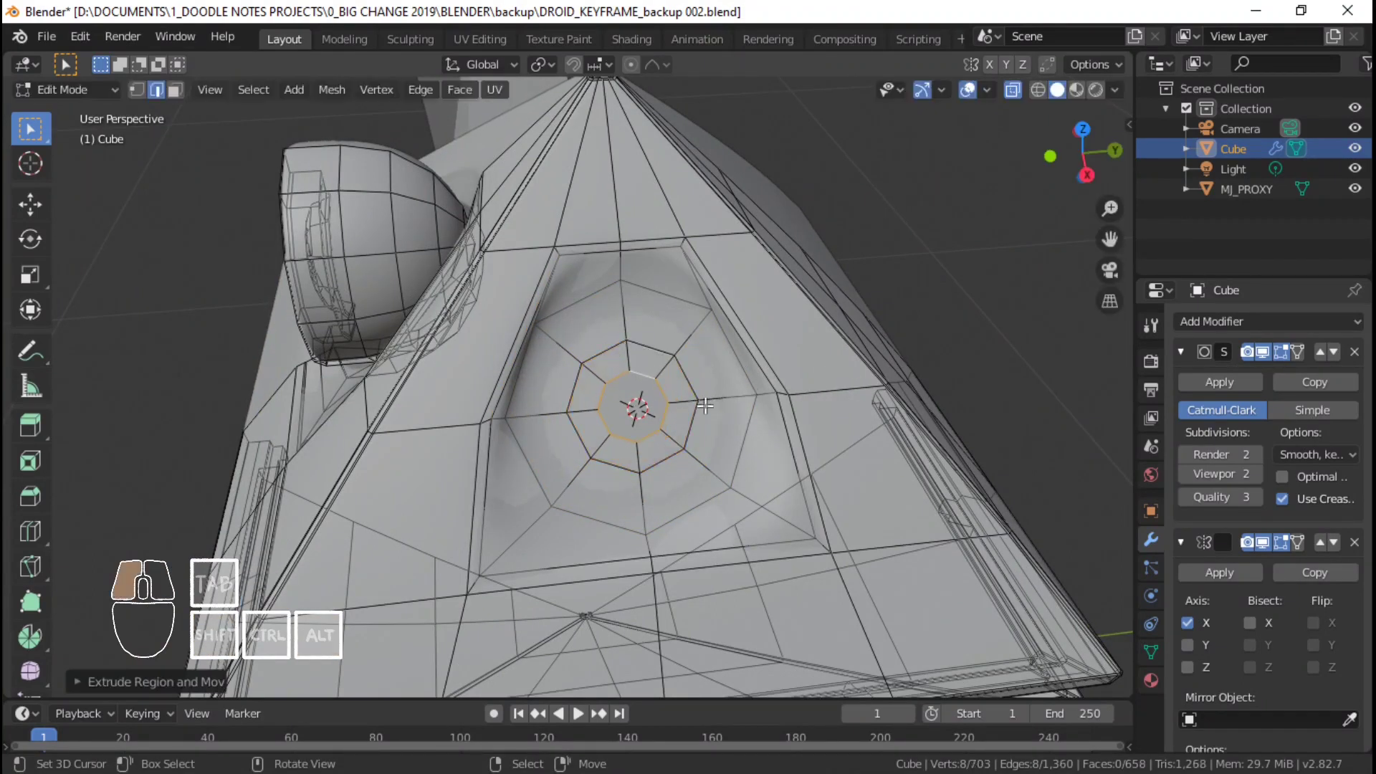
key("alt+m")
left_click(704, 407)
- Examine the side recess and the eye in the smoothed view and in the mesh from several angles
key("Tab")
scroll(515, 397, "down", 5)
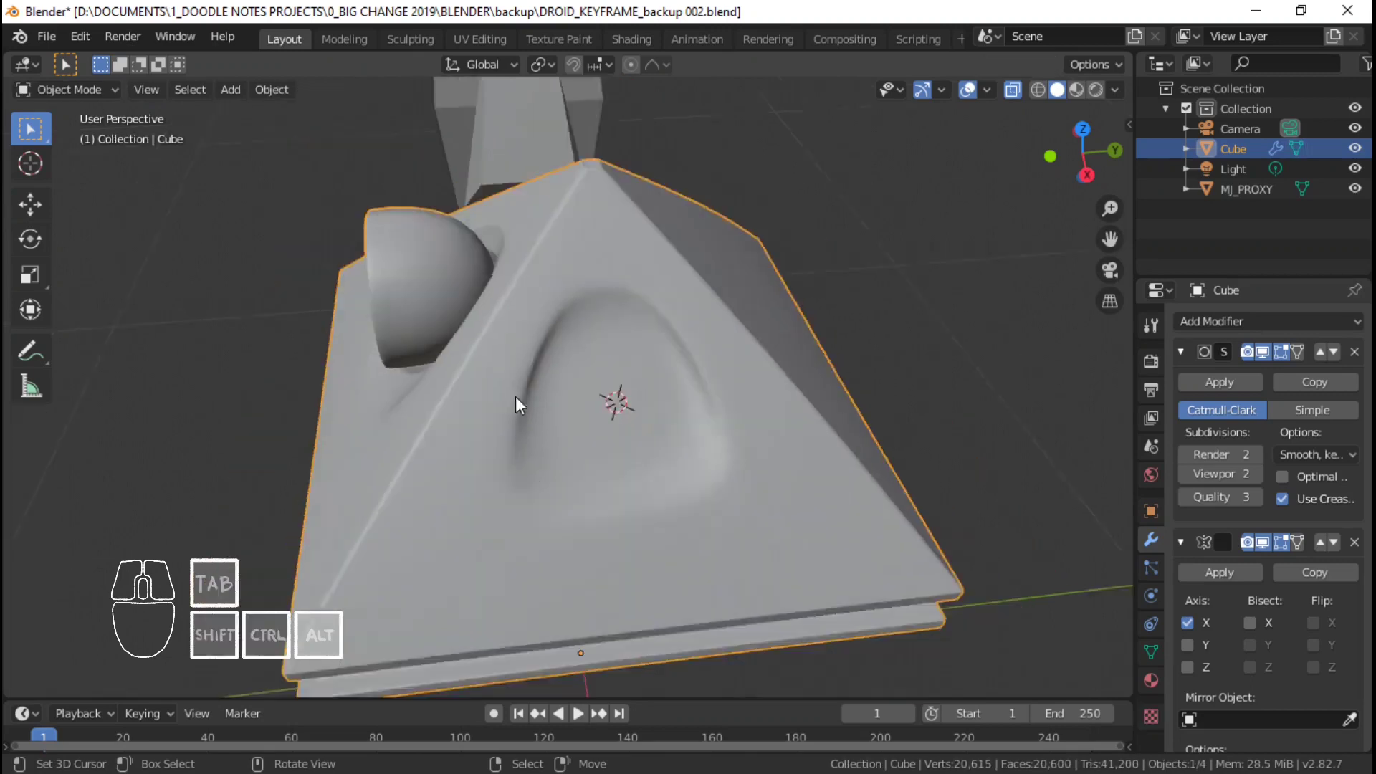
middle_click_drag(514, 397, 583, 436)
scroll(584, 436, "up", 4)
key("Tab")
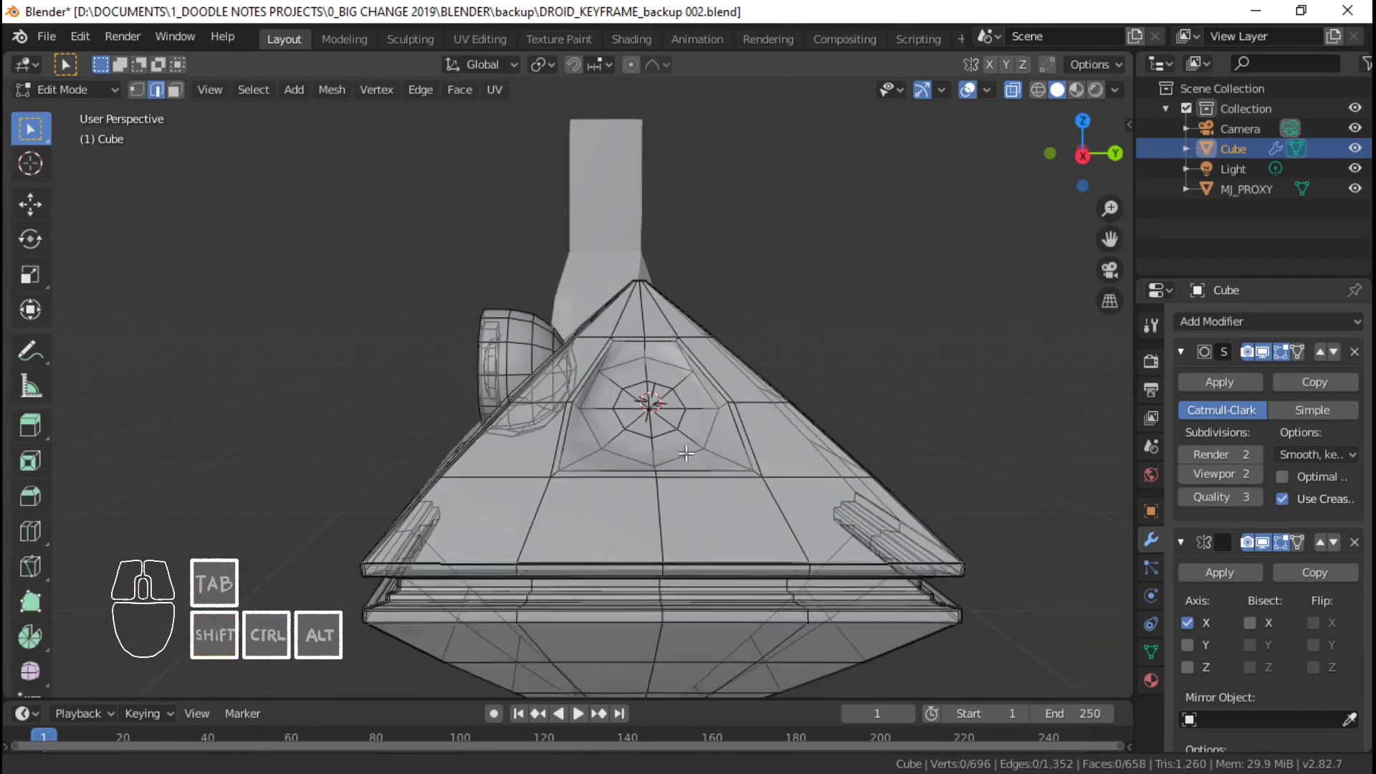
middle_click_drag(644, 490, 1313, 534)
key("Tab")
scroll(1001, 559, "down", 3)
key("Tab")
key("Tab")
key("Tab")
scroll(600, 473, "down", 2)
key("Tab")
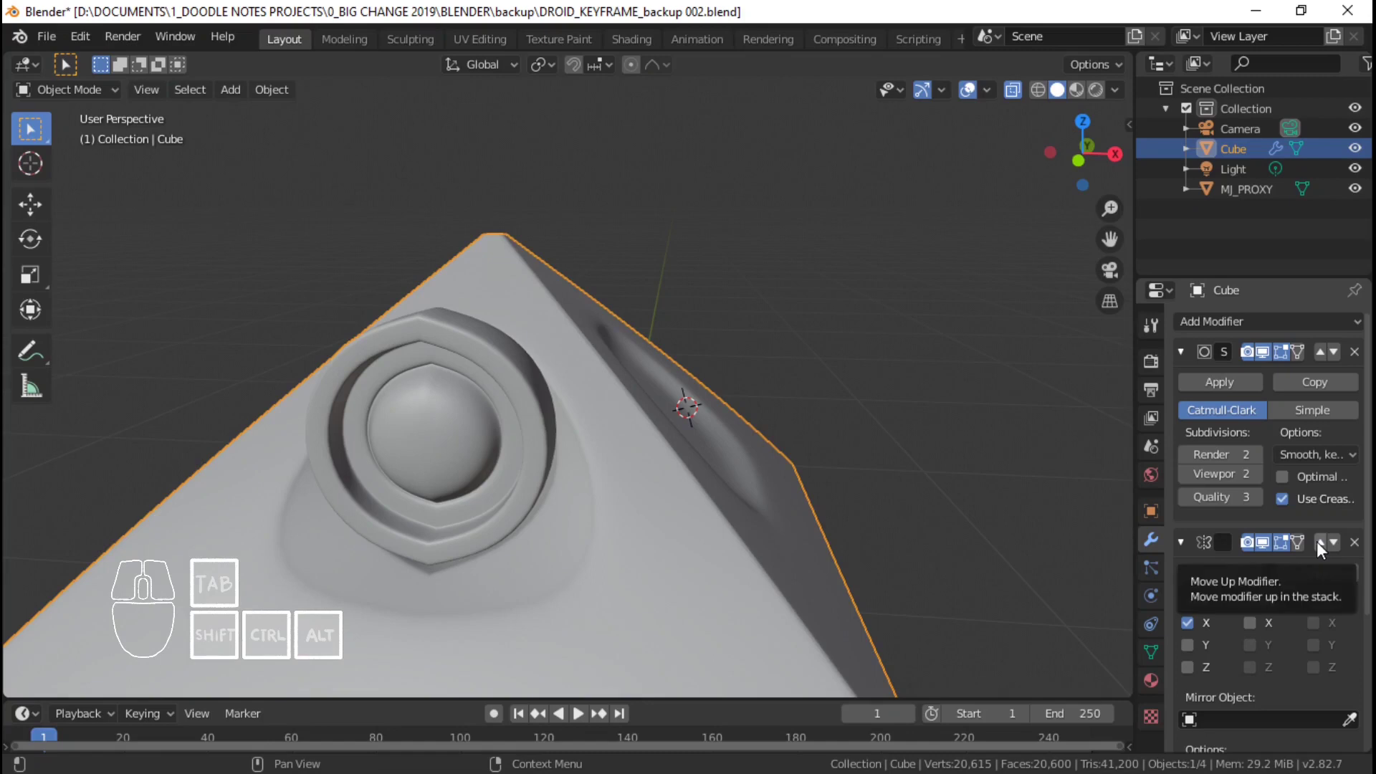
- Place the Mirror modifier above the Subdivision modifier, compare both orders on the eye, and turn on Clipping
left_click(1317, 540)
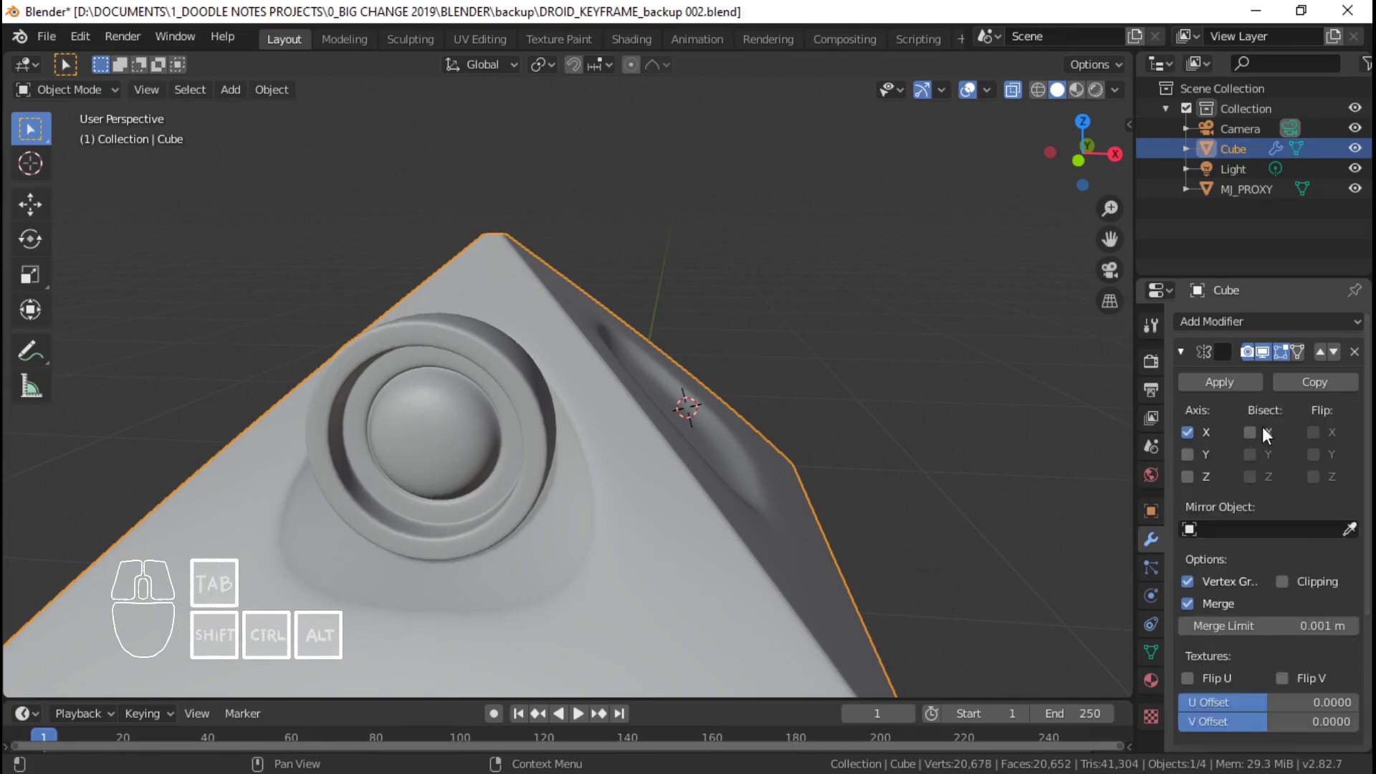
scroll(561, 457, "down", 2)
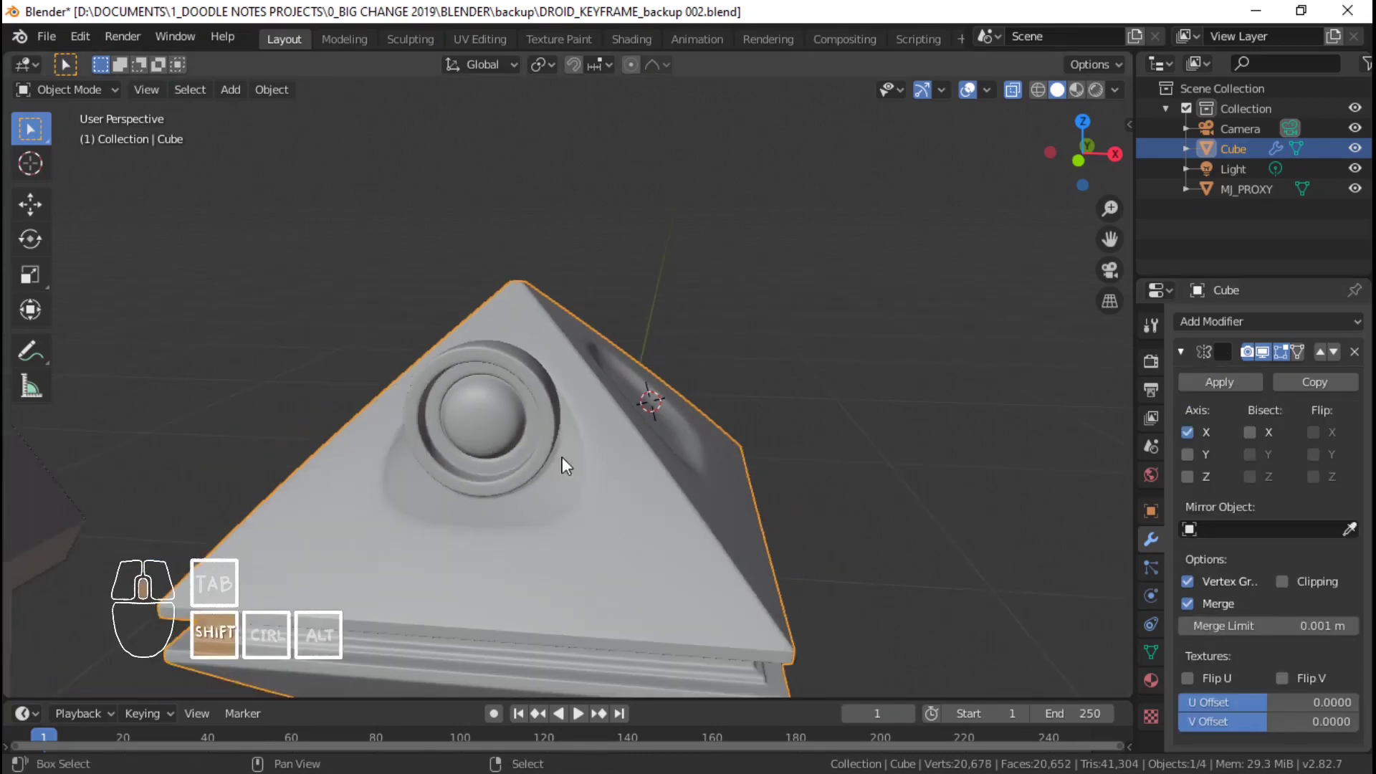
middle_click_drag(562, 458, 612, 398)
scroll(612, 398, "up", 1)
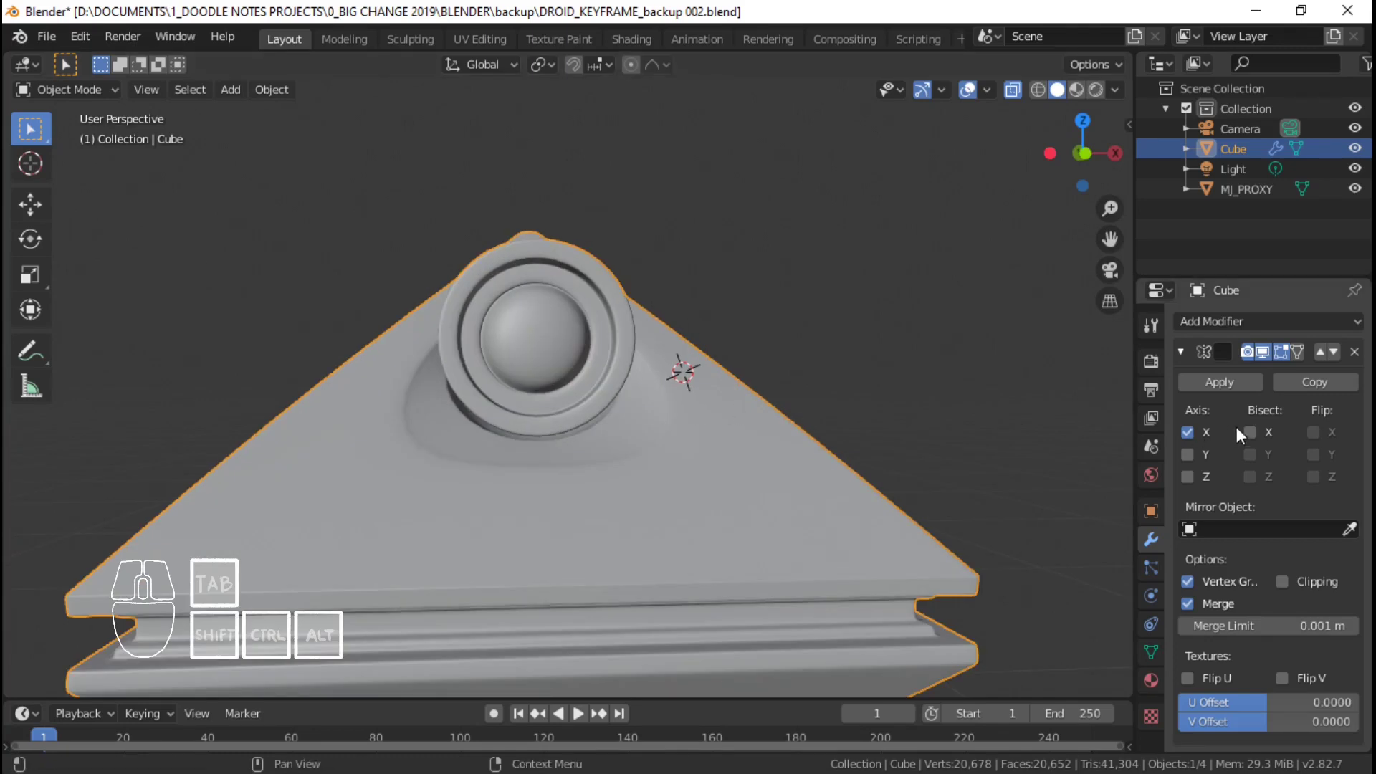
left_click(1335, 352)
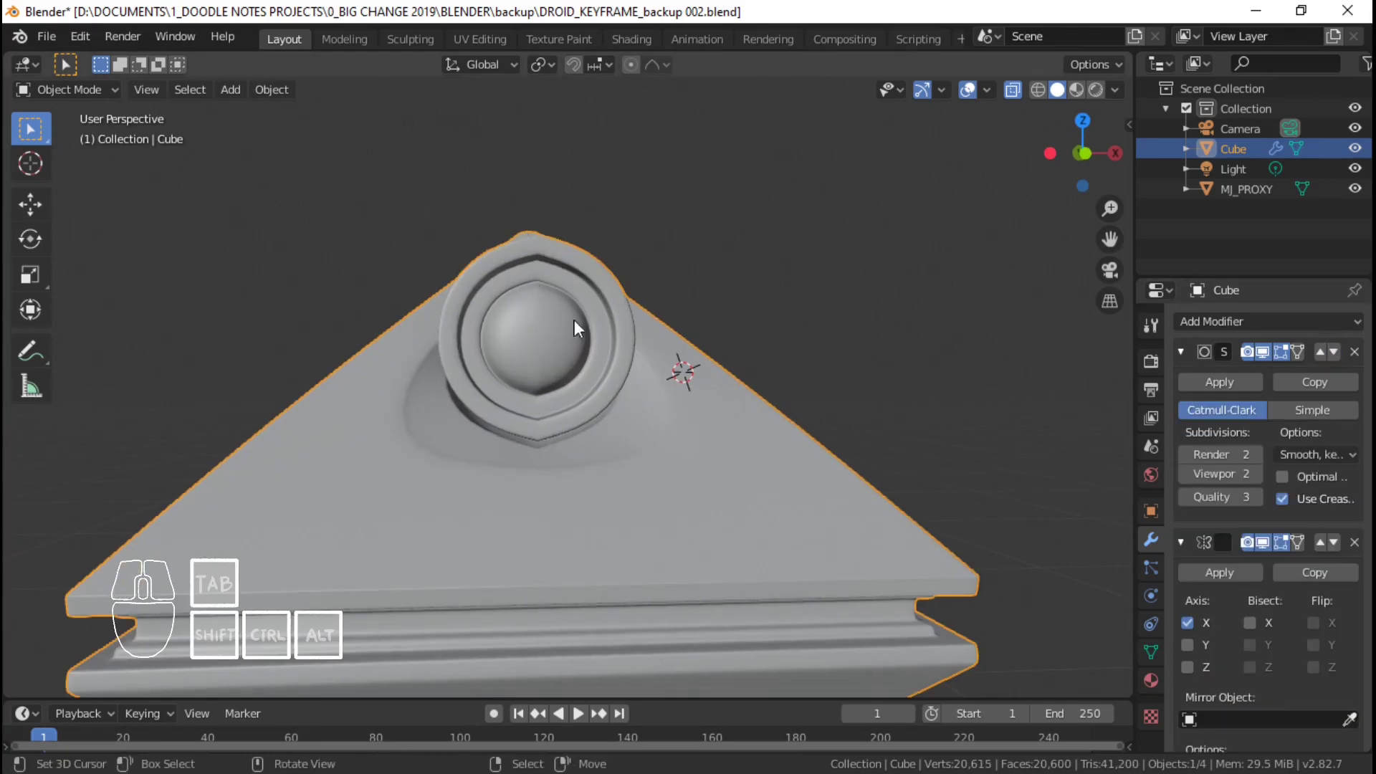
left_click(1333, 351)
middle_click_drag(845, 438, 620, 363)
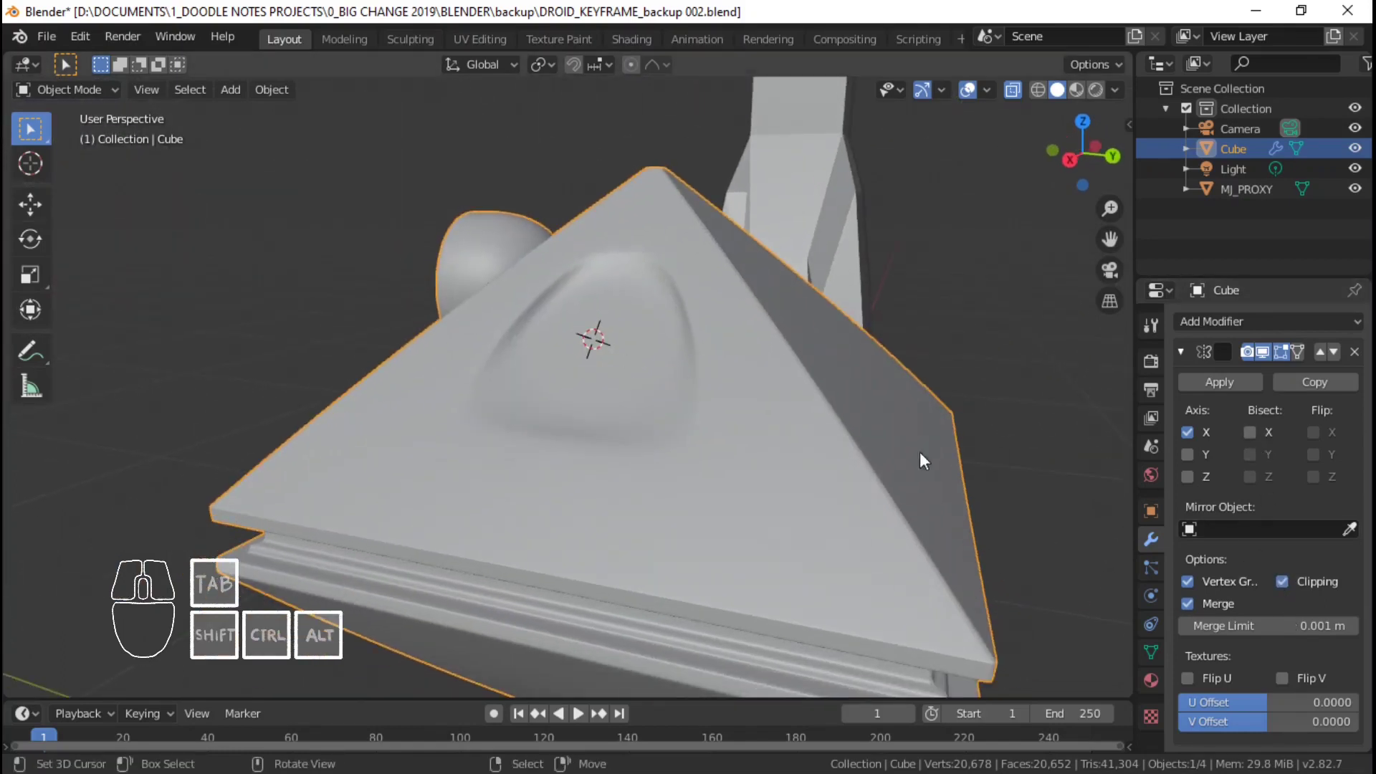
- Delete the selected edge loops running around the inner wall of the head's middle groove
middle_click_drag(780, 445, 793, 402, "shift")
key("Tab")
middle_click_drag(598, 400, 608, 428)
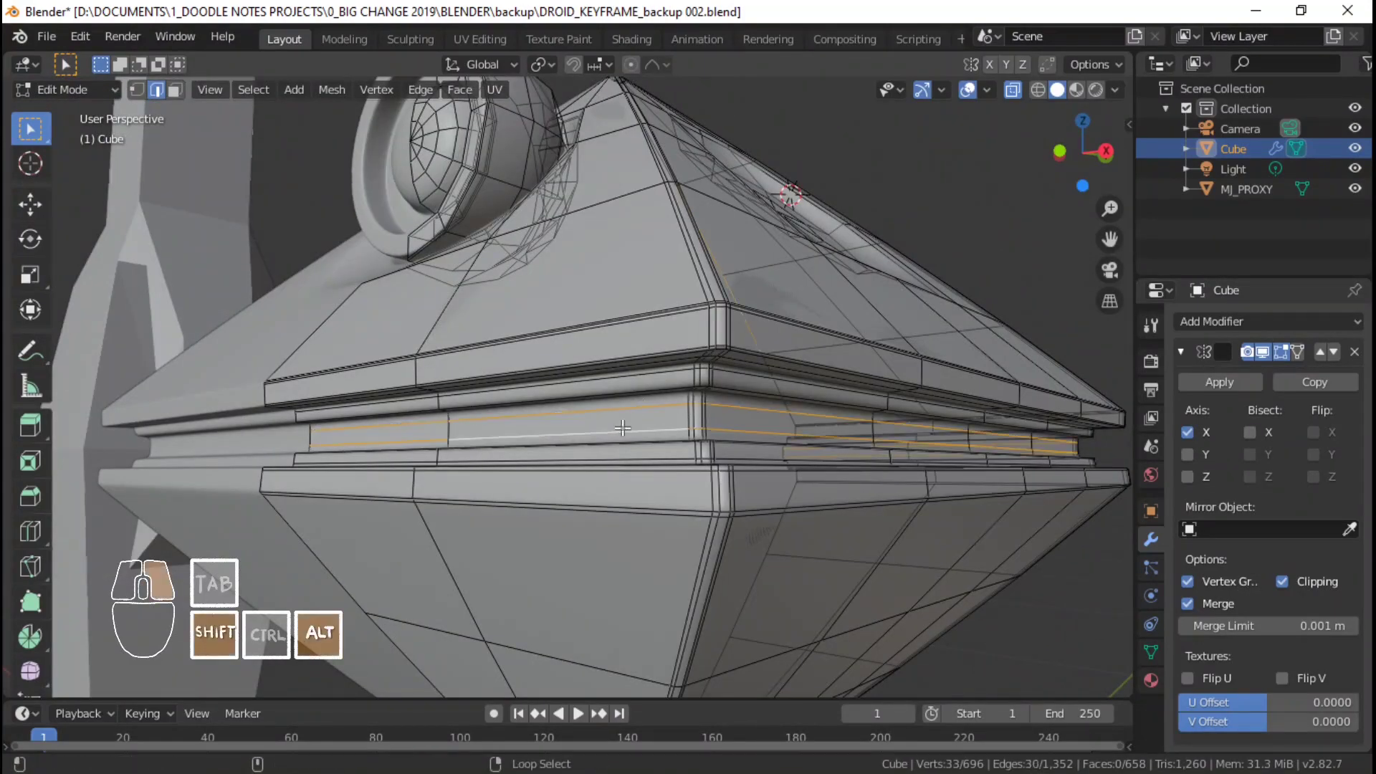
key("x")
key("Escape")
key("x")
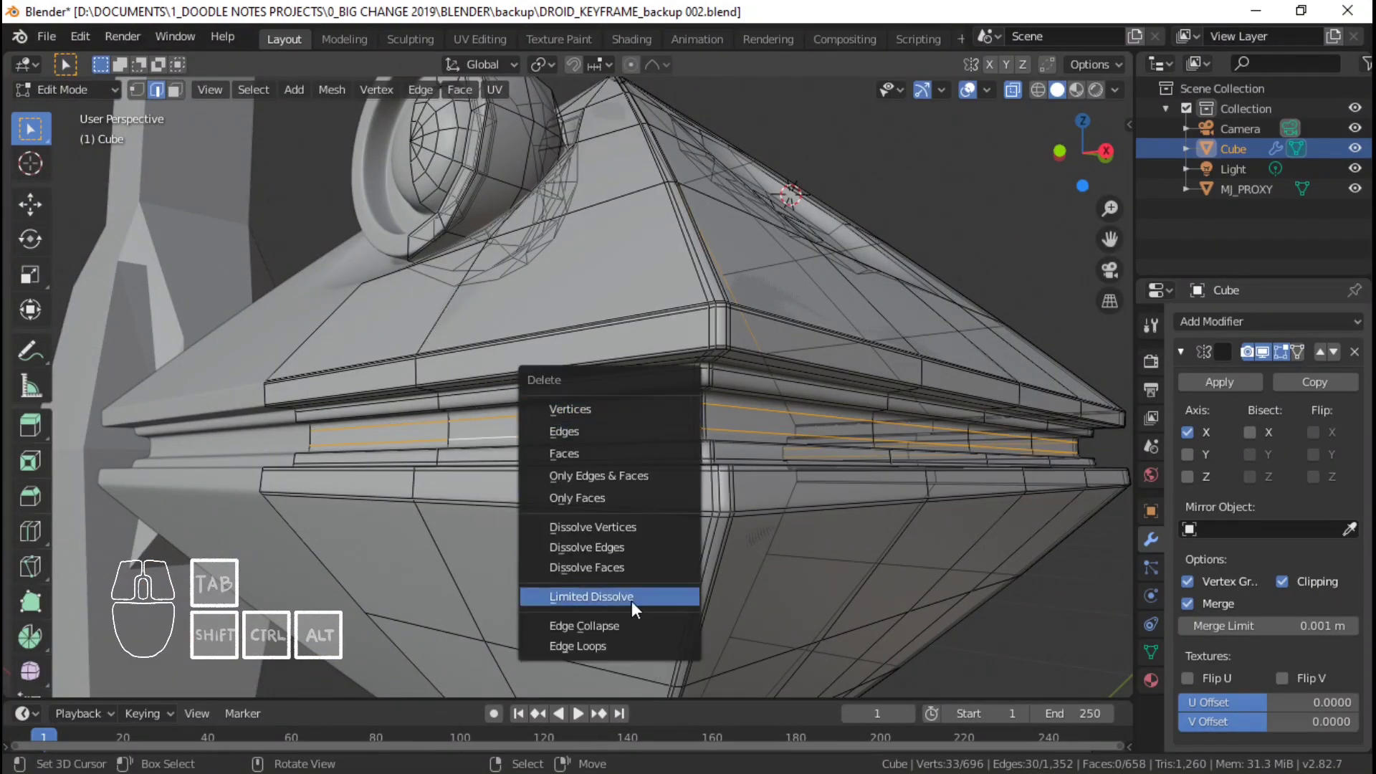
left_click(628, 644)
middle_click_drag(803, 474, 752, 485)
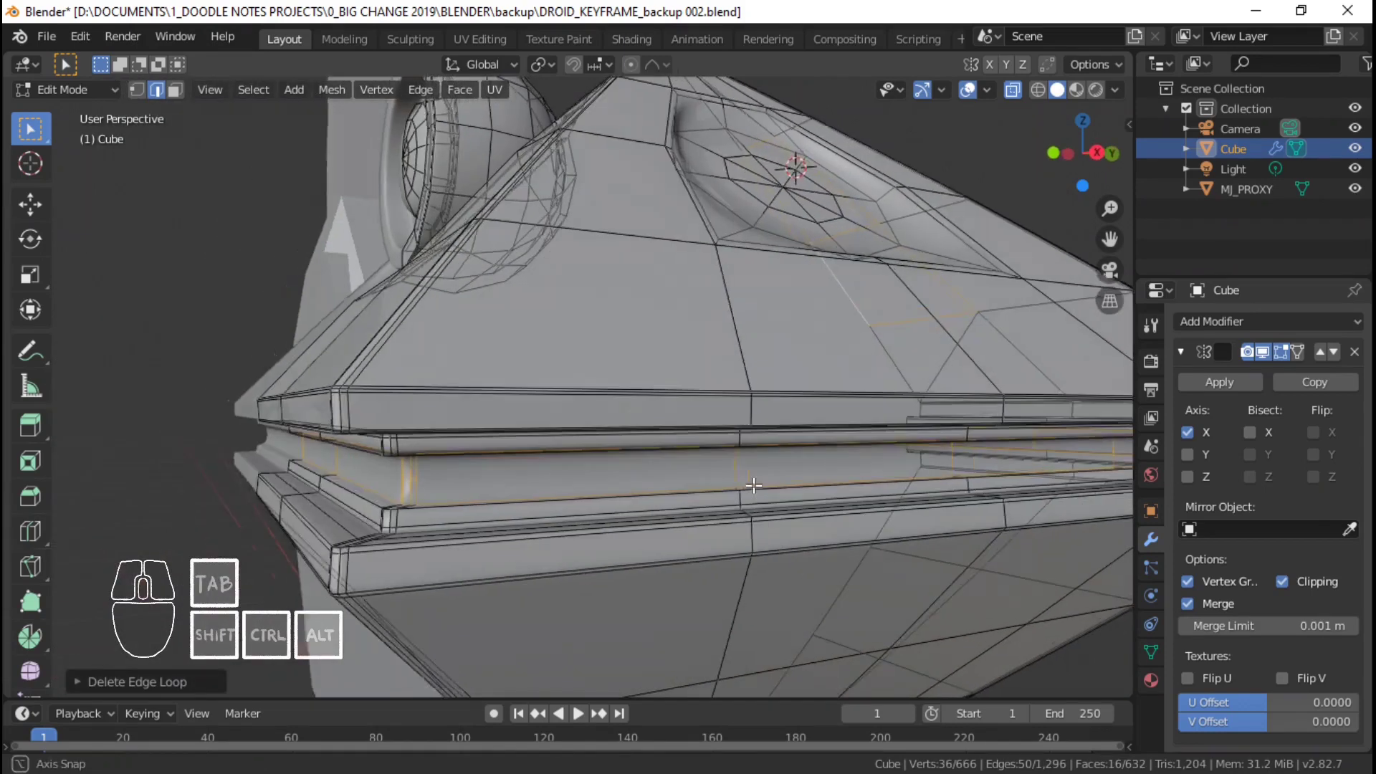
key("alt+a")
- Insert one centered edge loop around the inner wall of the middle groove
middle_click_drag(595, 470, 631, 473, "shift")
middle_click_drag(631, 473, 589, 482)
key("ctrl+r")
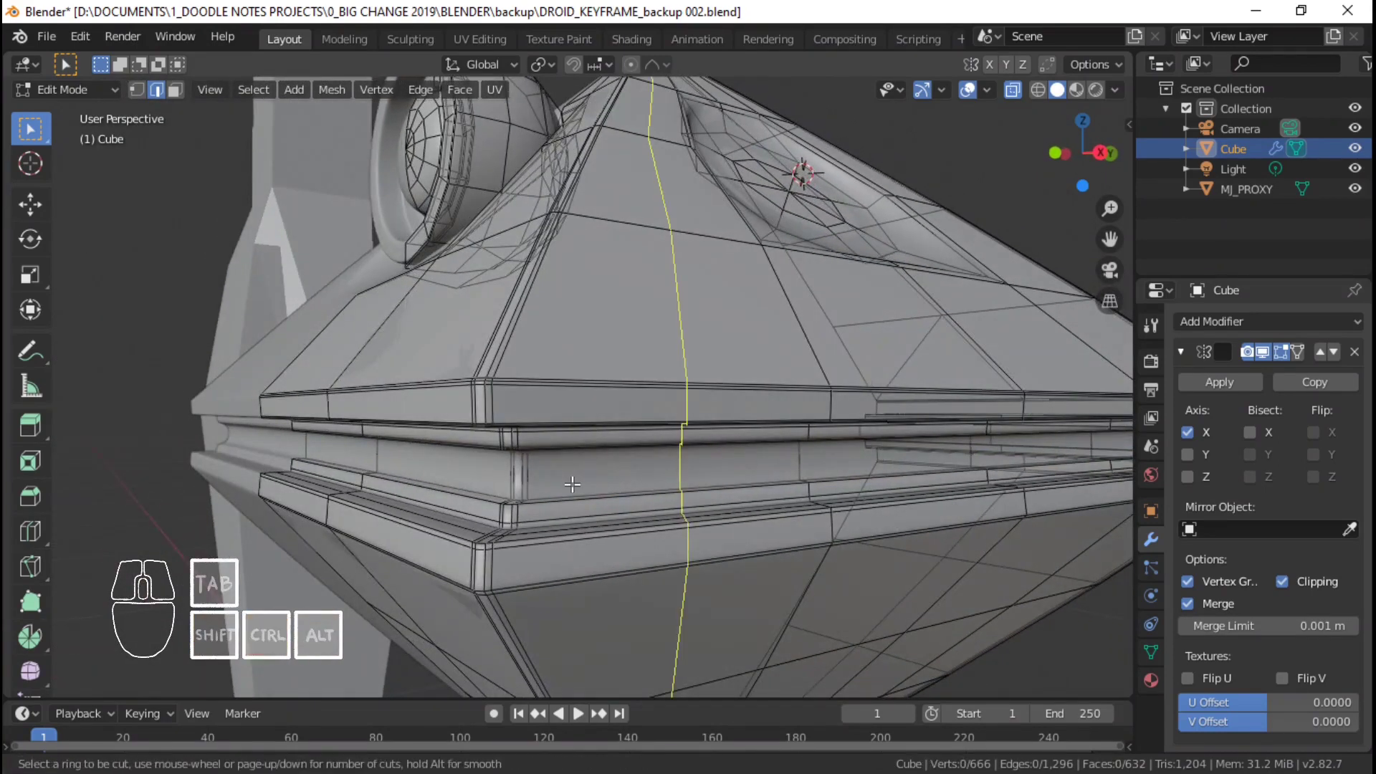
left_click(526, 487)
right_click(527, 487)
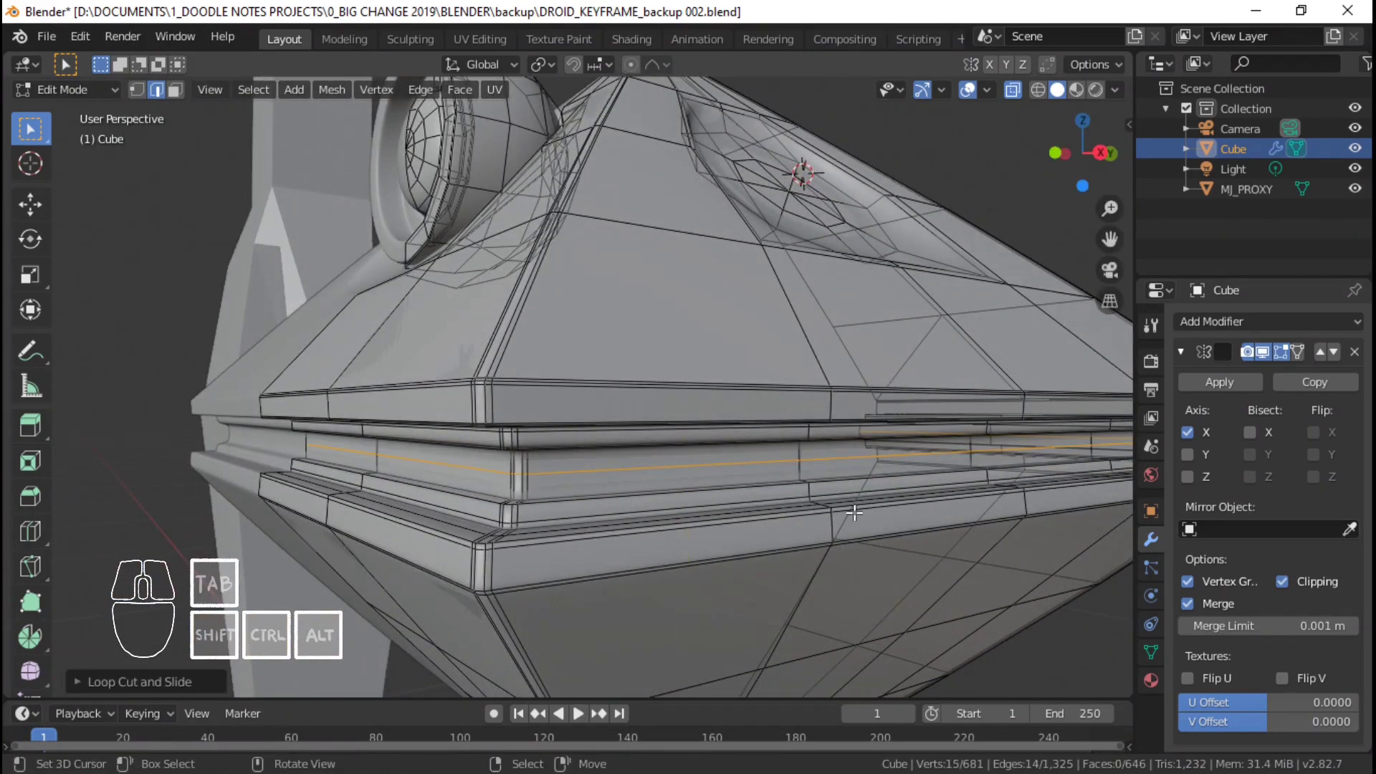
scroll(860, 511, "down", 5)
middle_click_drag(860, 511, 745, 484)
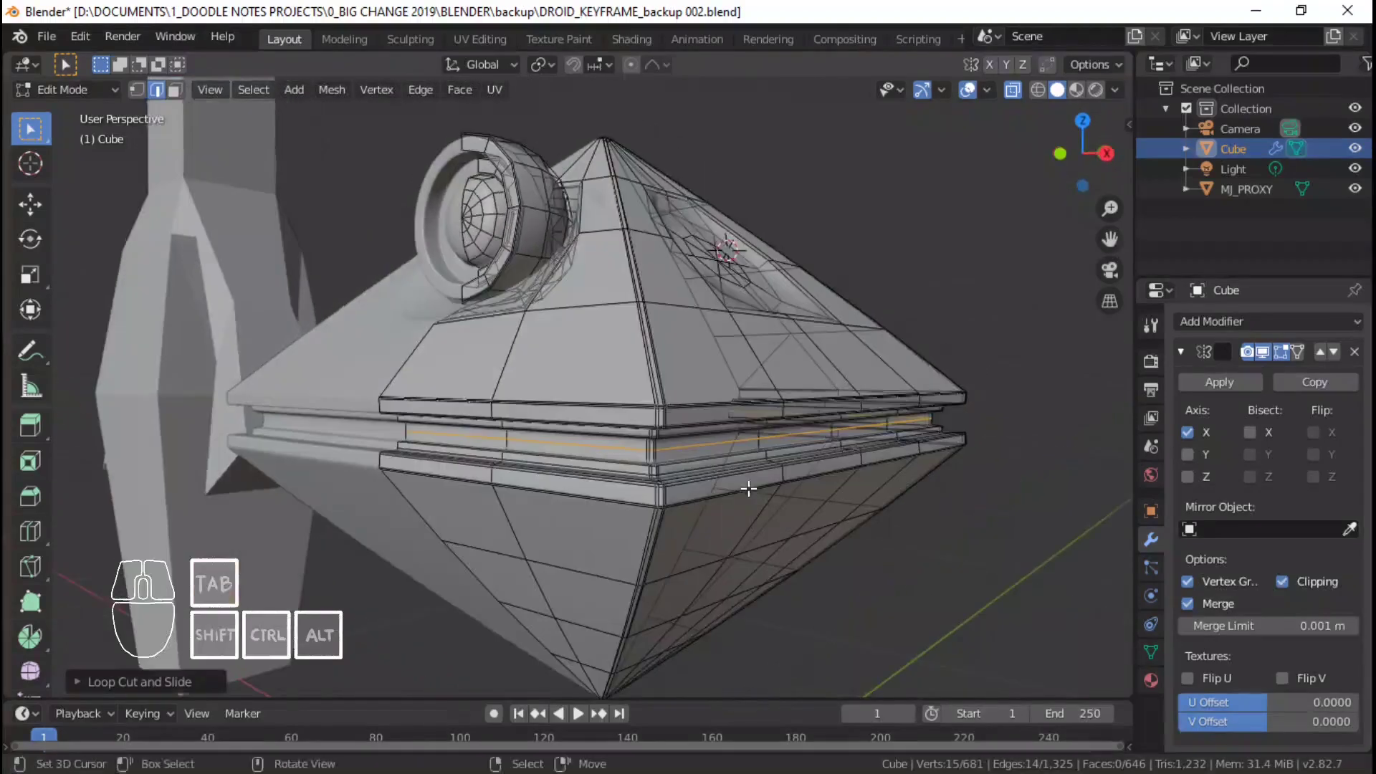
- Snap the 3D cursor to the selected head object's origin
key("Tab")
key("shift+s")
key("Escape")
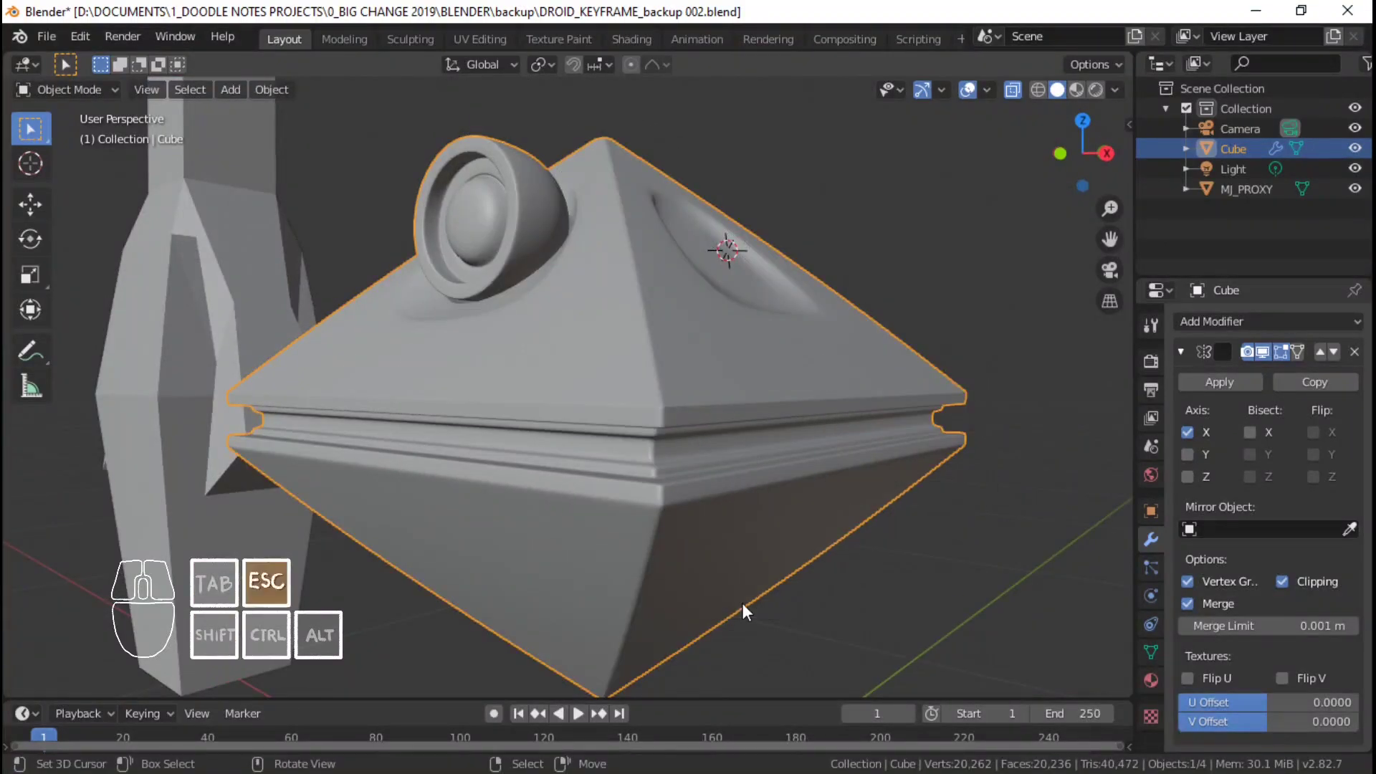
key("Tab")
key("Tab")
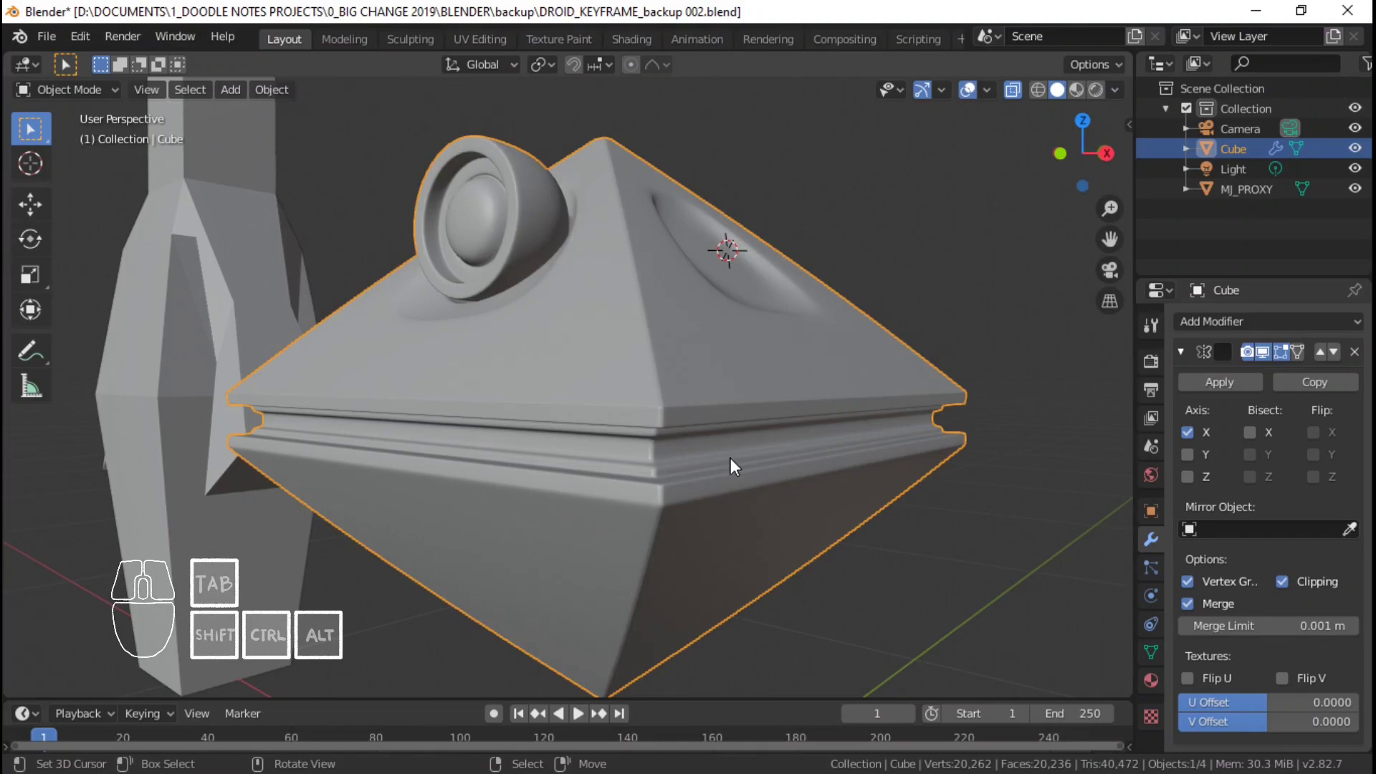
key("shift+s")
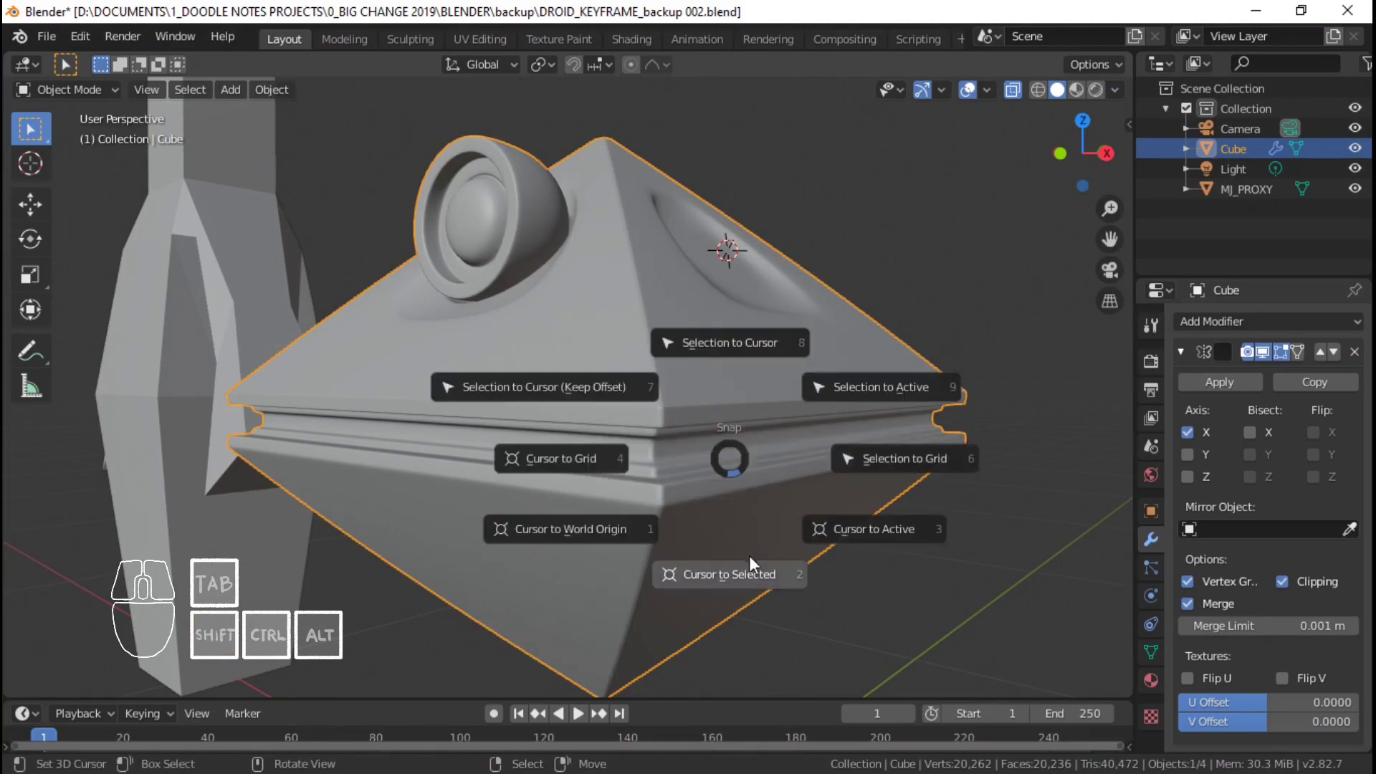
left_click(727, 578)
scroll(659, 467, "down", 2)
scroll(659, 469, "down", 2)
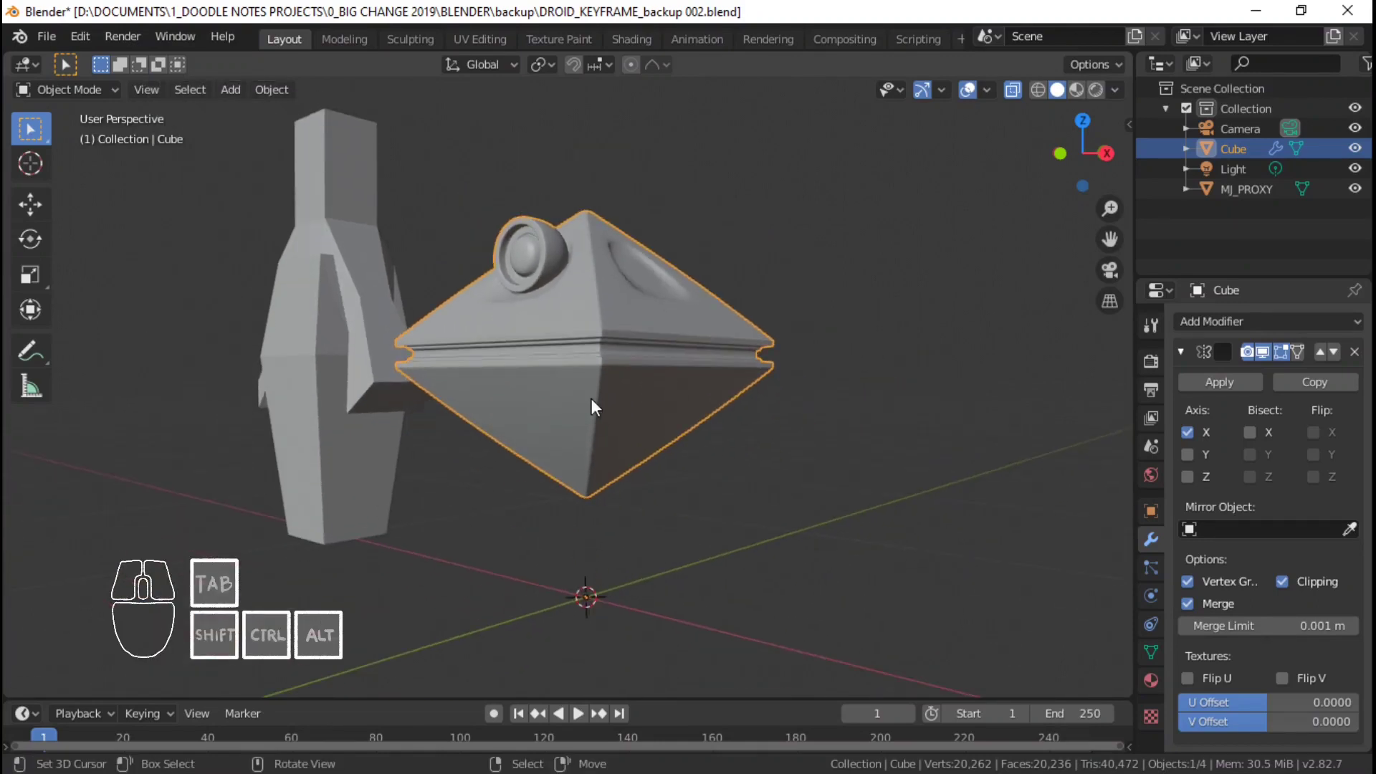
- Set the pivot point to 3D Cursor and scale the middle groove's new edge loop in X and Y only
scroll(593, 430, "up", 3)
key("Tab")
scroll(630, 416, "up", 3)
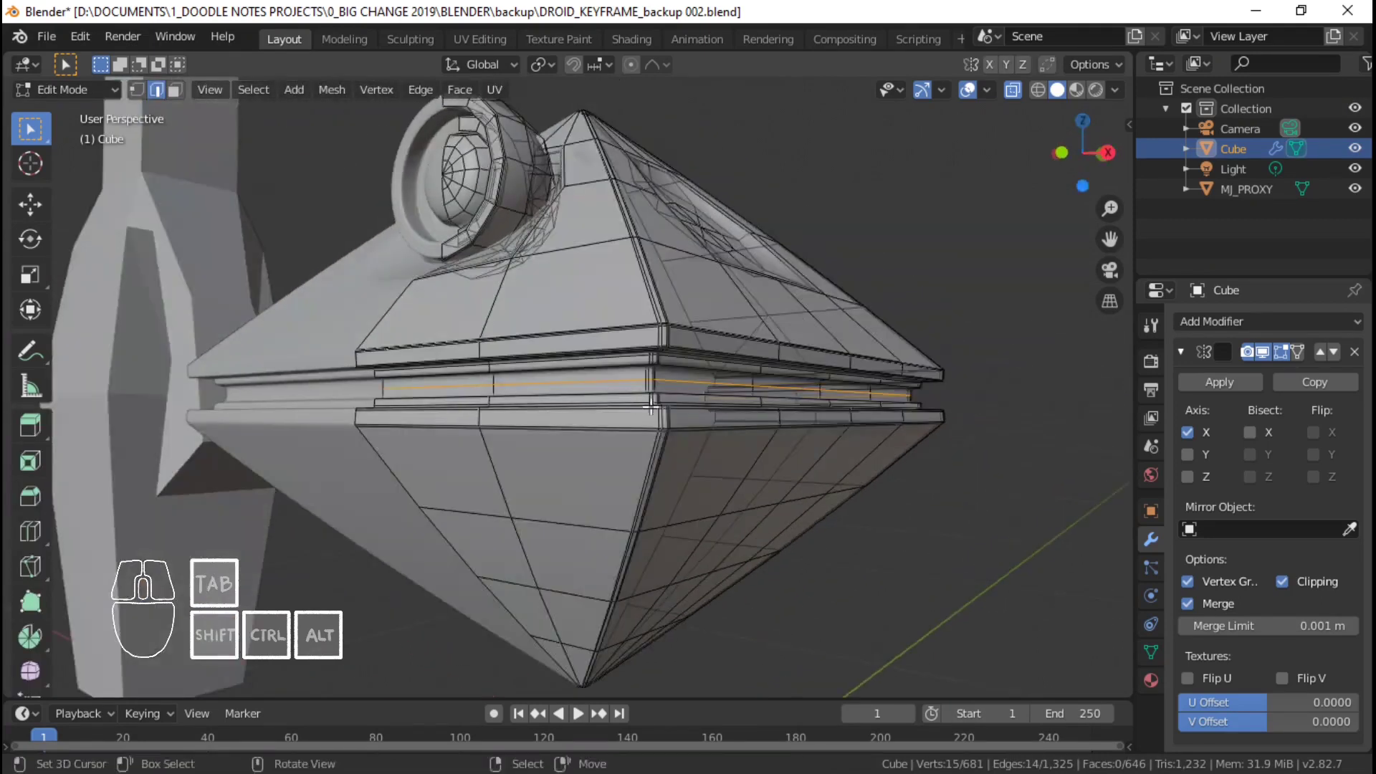
key("period")
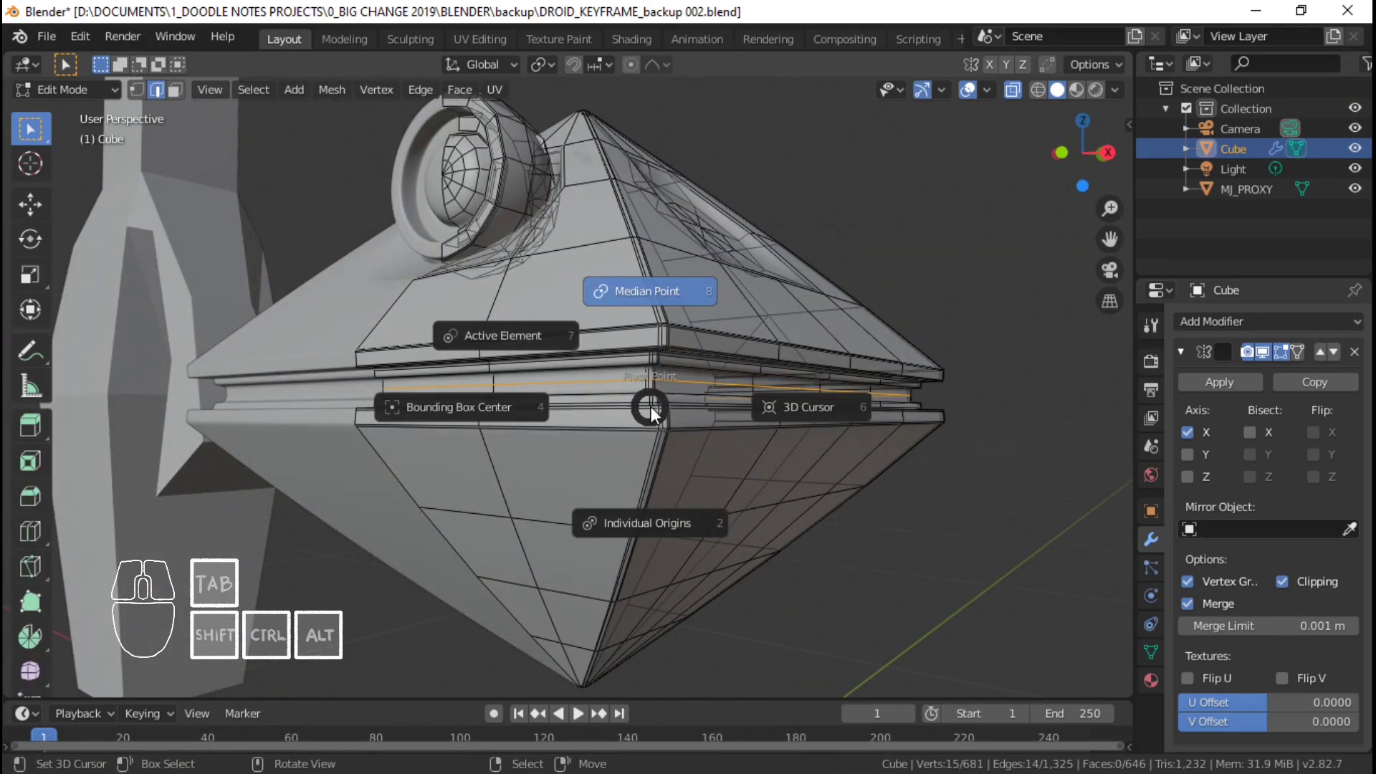
left_click(820, 406)
key("s")
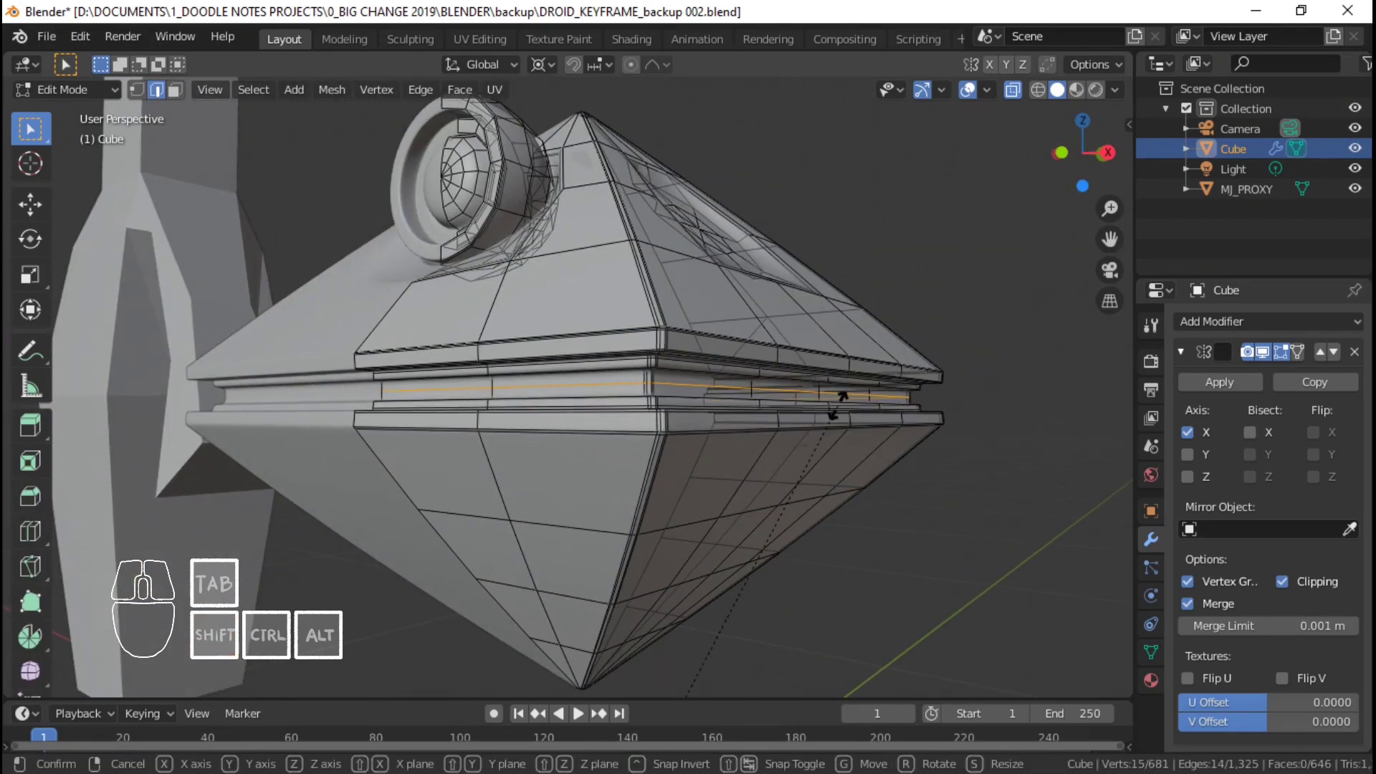
key("shift+z")
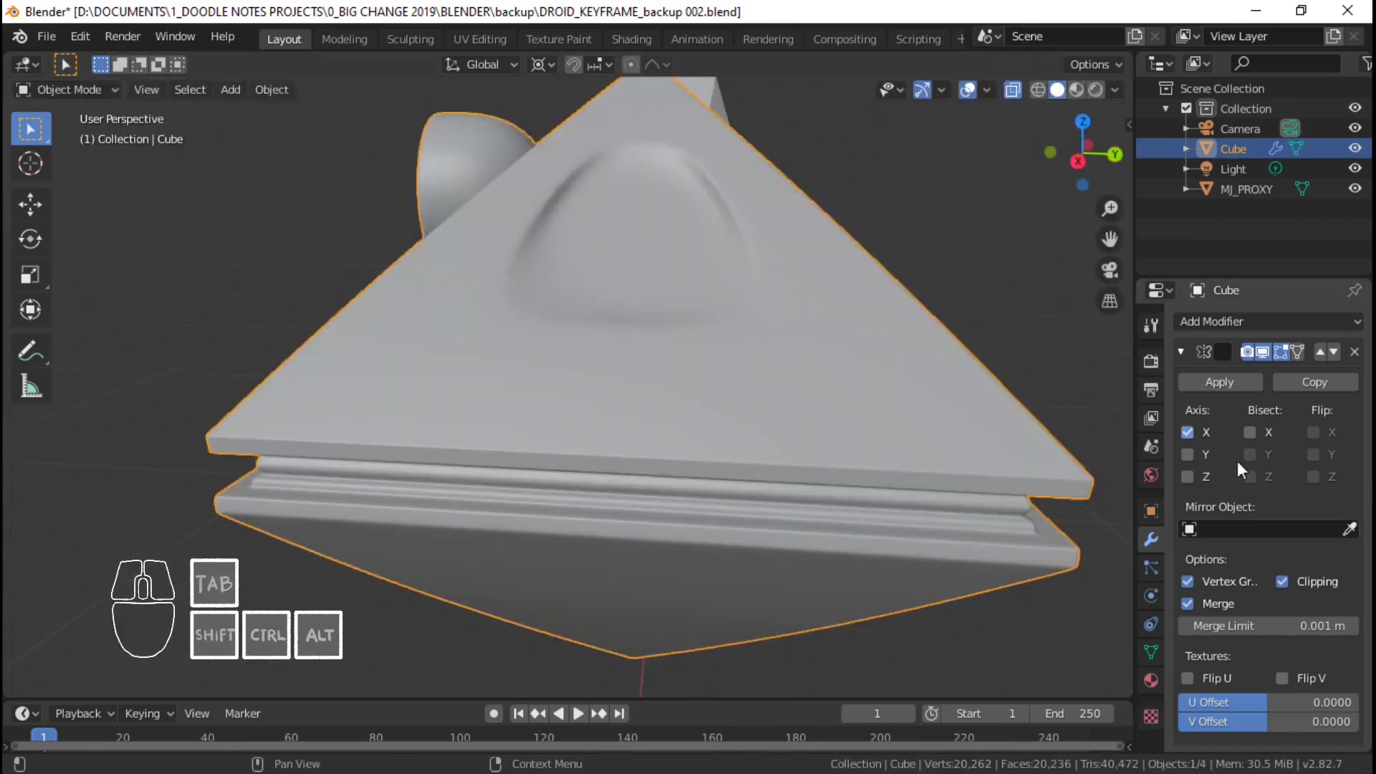
- Set the Subdivision modifier's viewport level to 1 and check the side recess in the mesh and smoothed views
scroll(1237, 462, "down", 5)
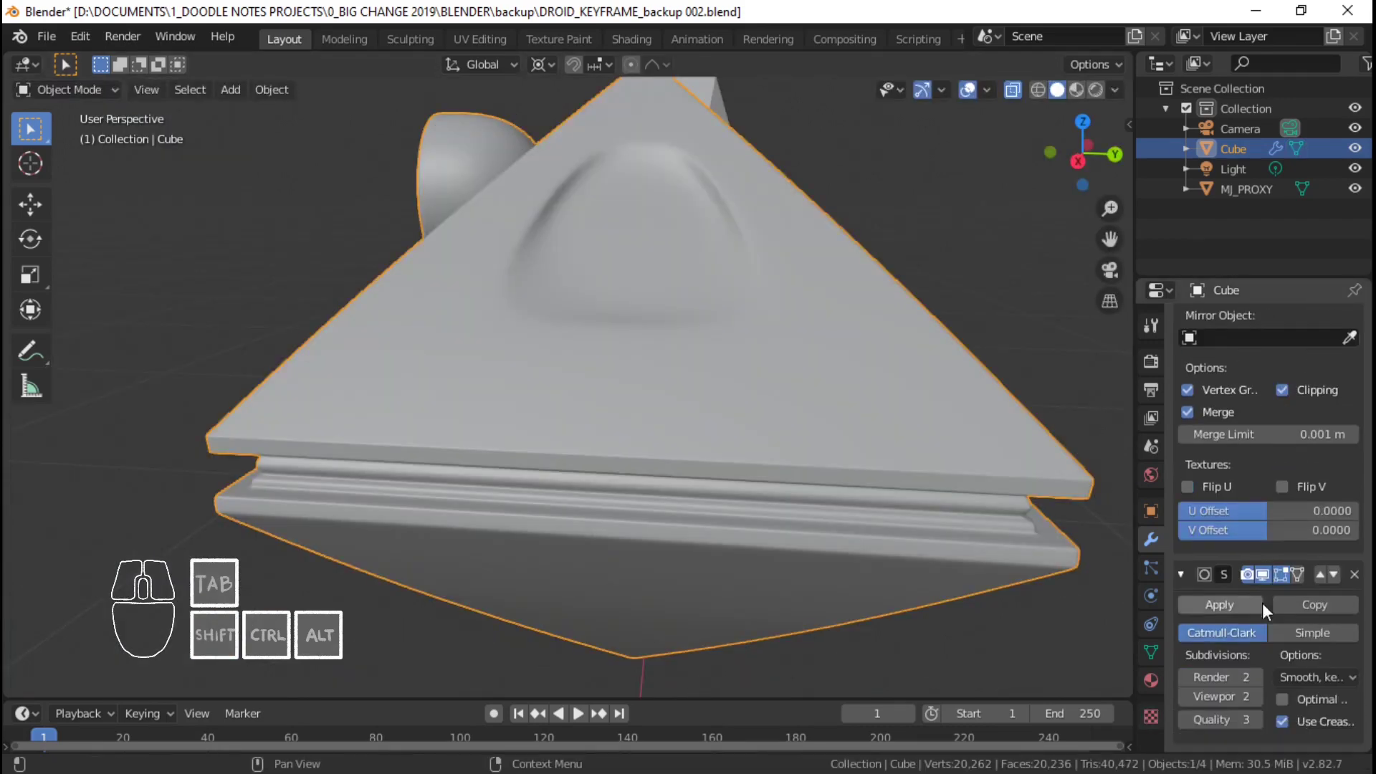
left_click(1184, 698)
middle_click_drag(720, 493, 688, 336, "shift")
key("Tab")
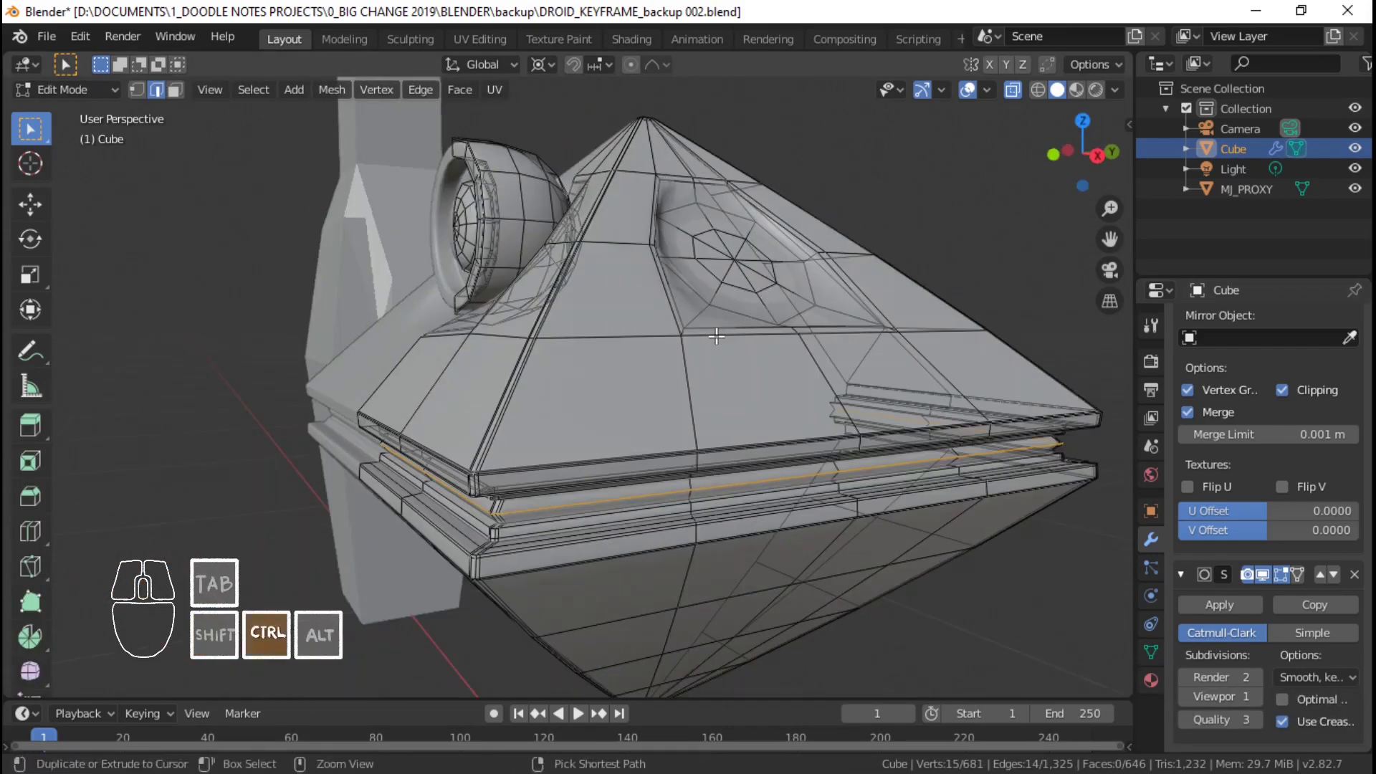
key("ctrl+s")
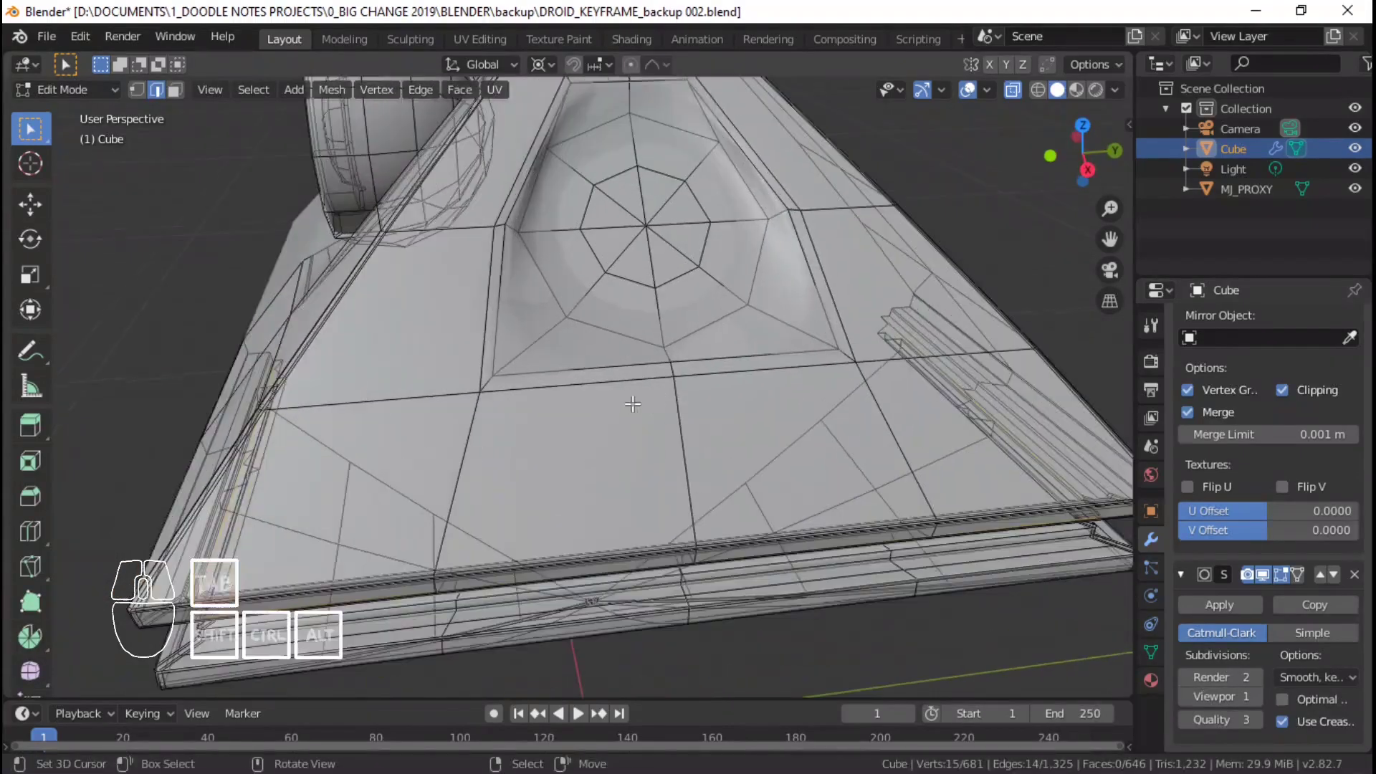
key("Tab")
key("Tab")
- Move the two middle vertices of the side recess's lower edge down along the sloped face to round its bottom
middle_click_drag(645, 411, 618, 465)
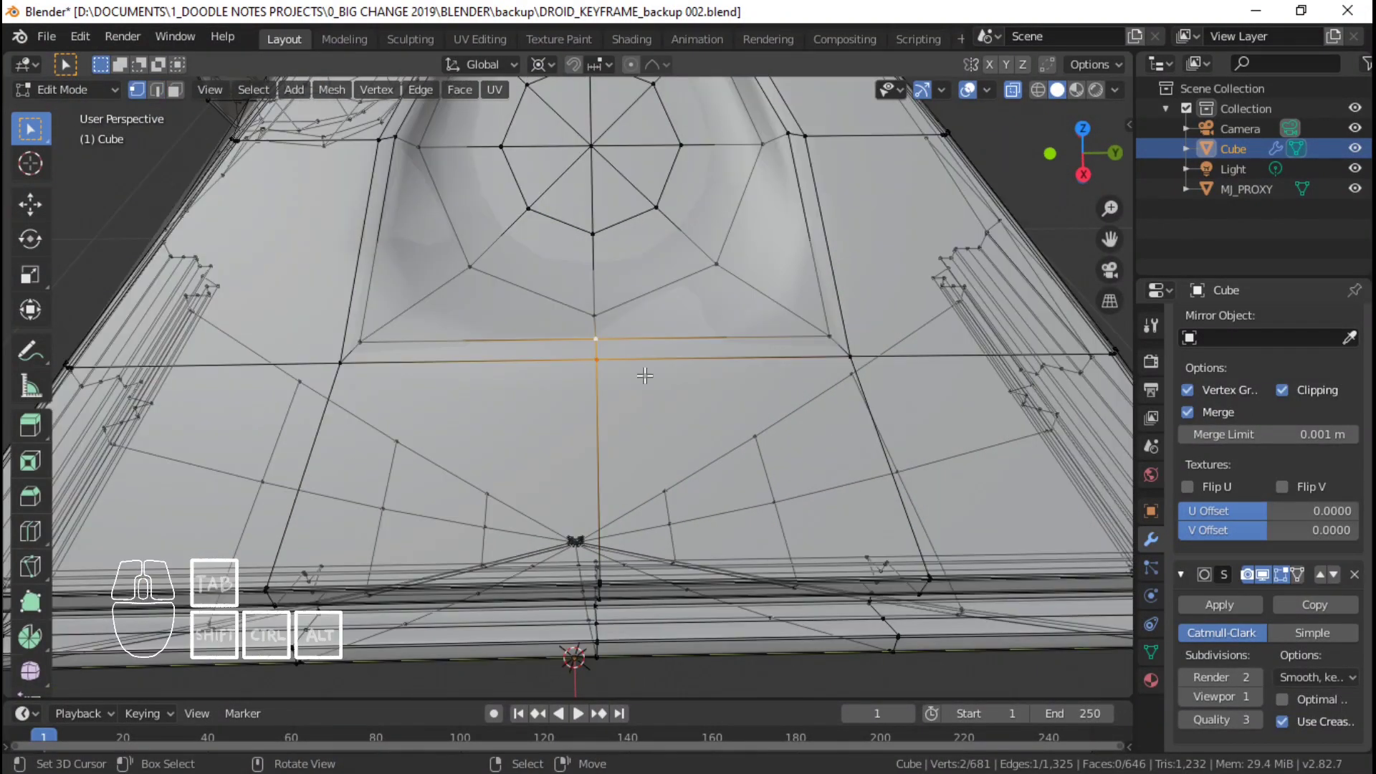
key("KP_3")
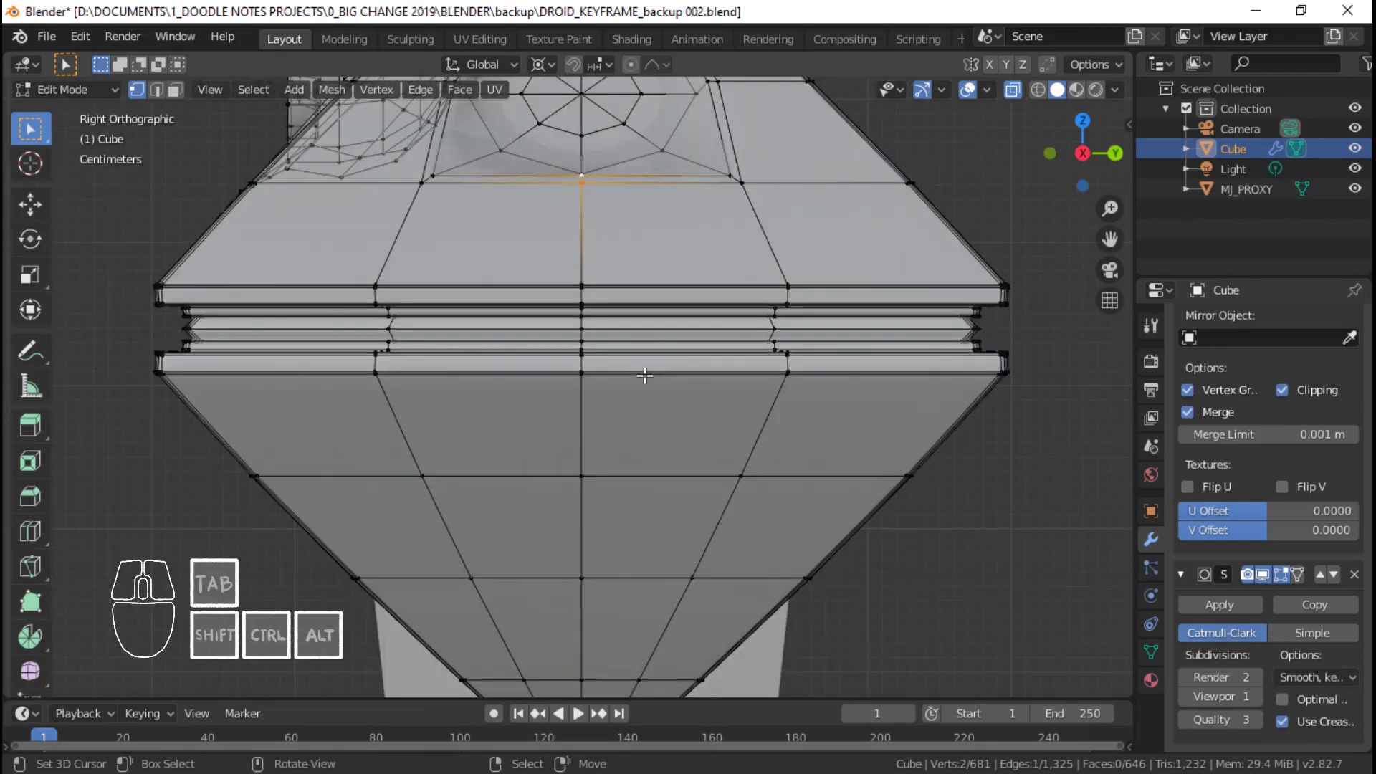
key("KP_8")
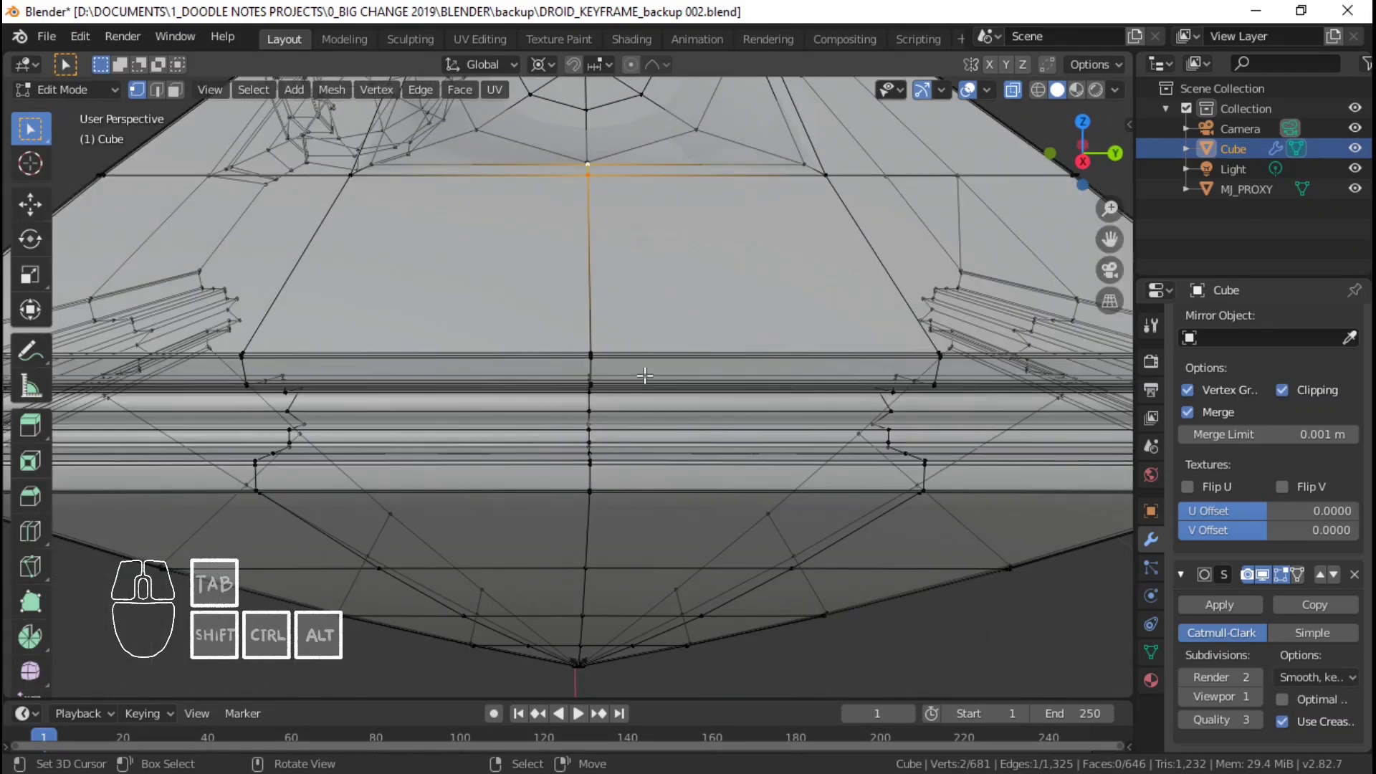
key("KP_8")
key("KP_8")
key("KP_5")
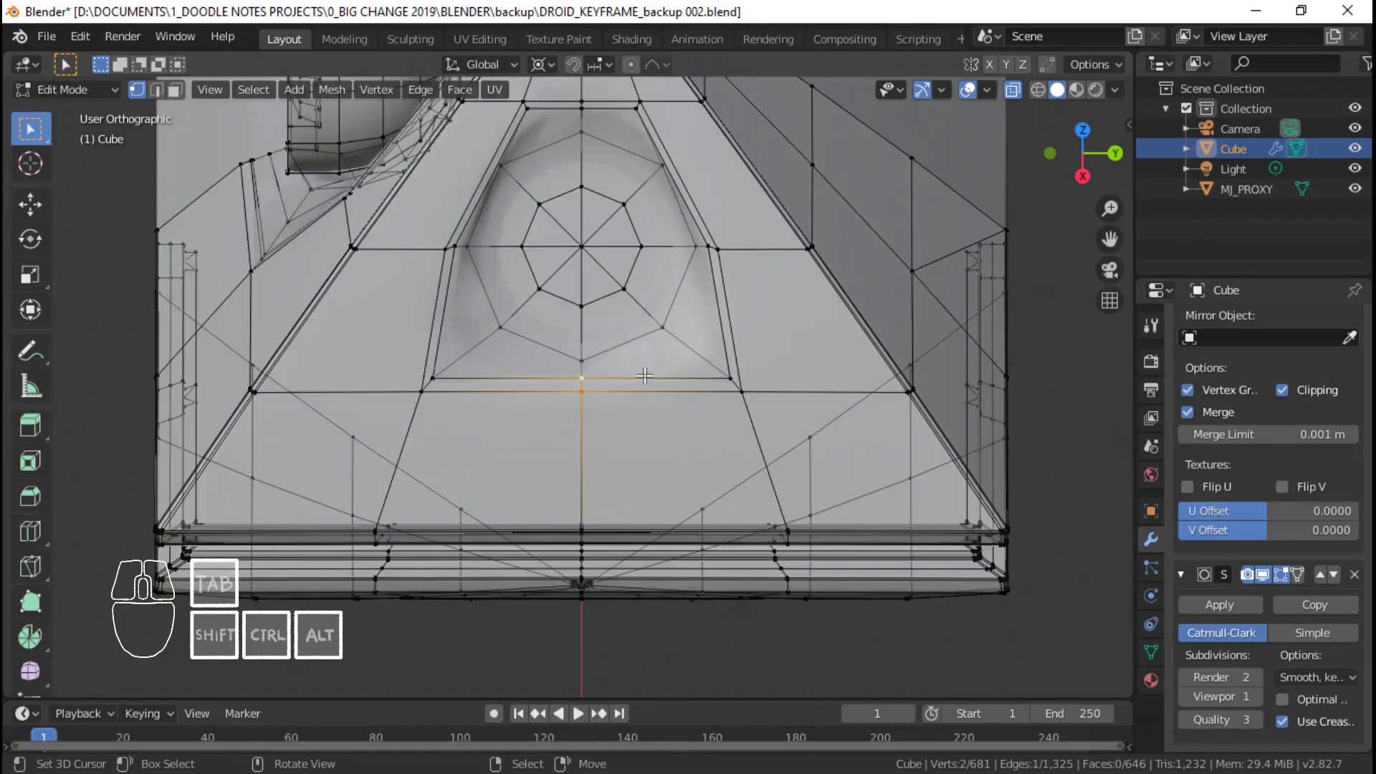
scroll(645, 376, "up", 2)
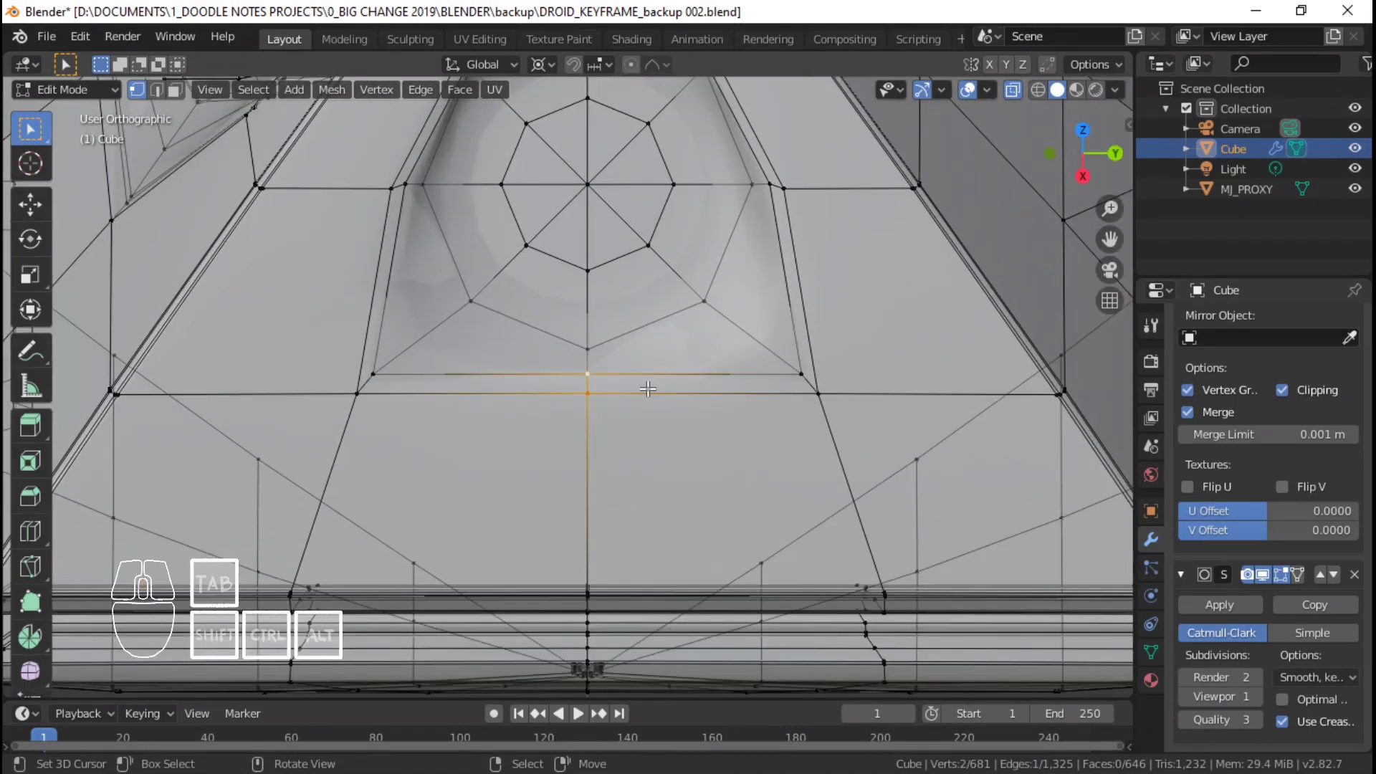
key("g")
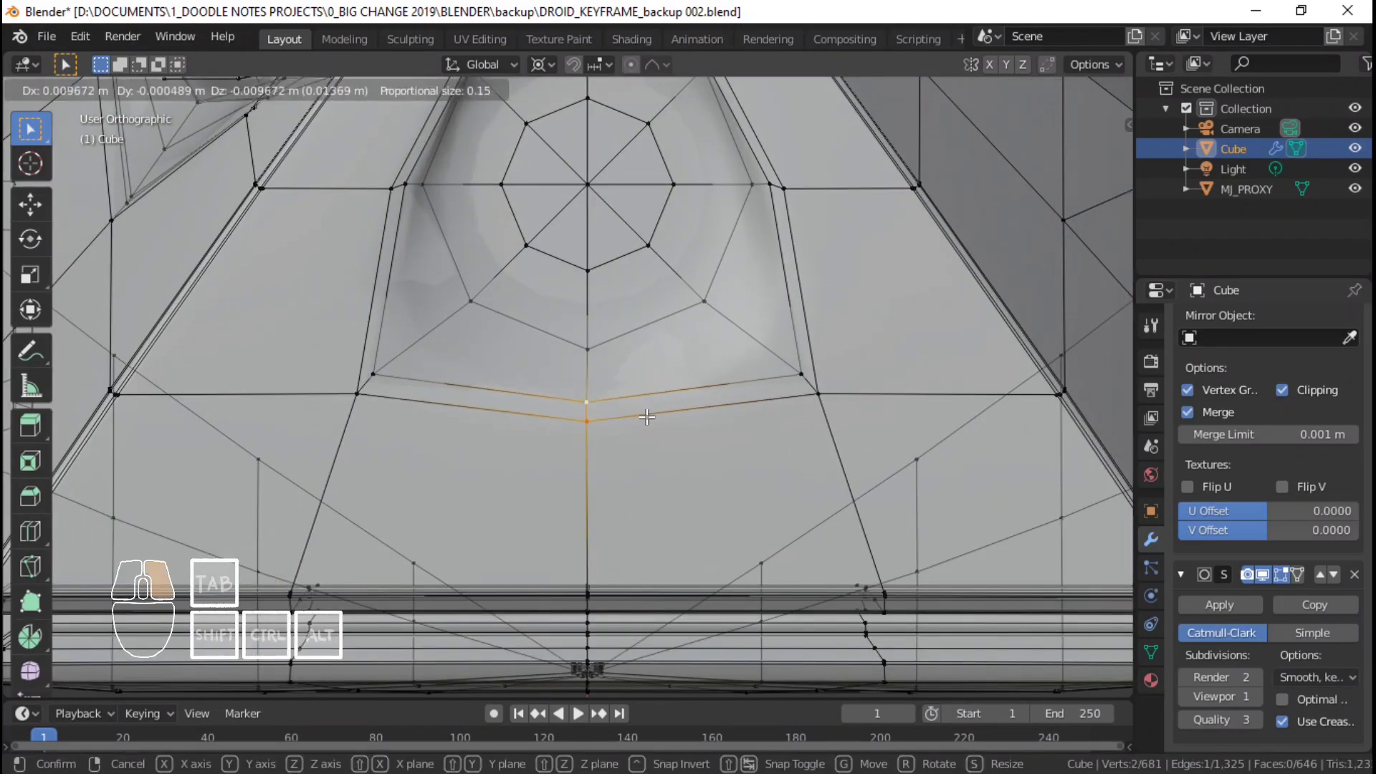
right_click(646, 416)
key("g")
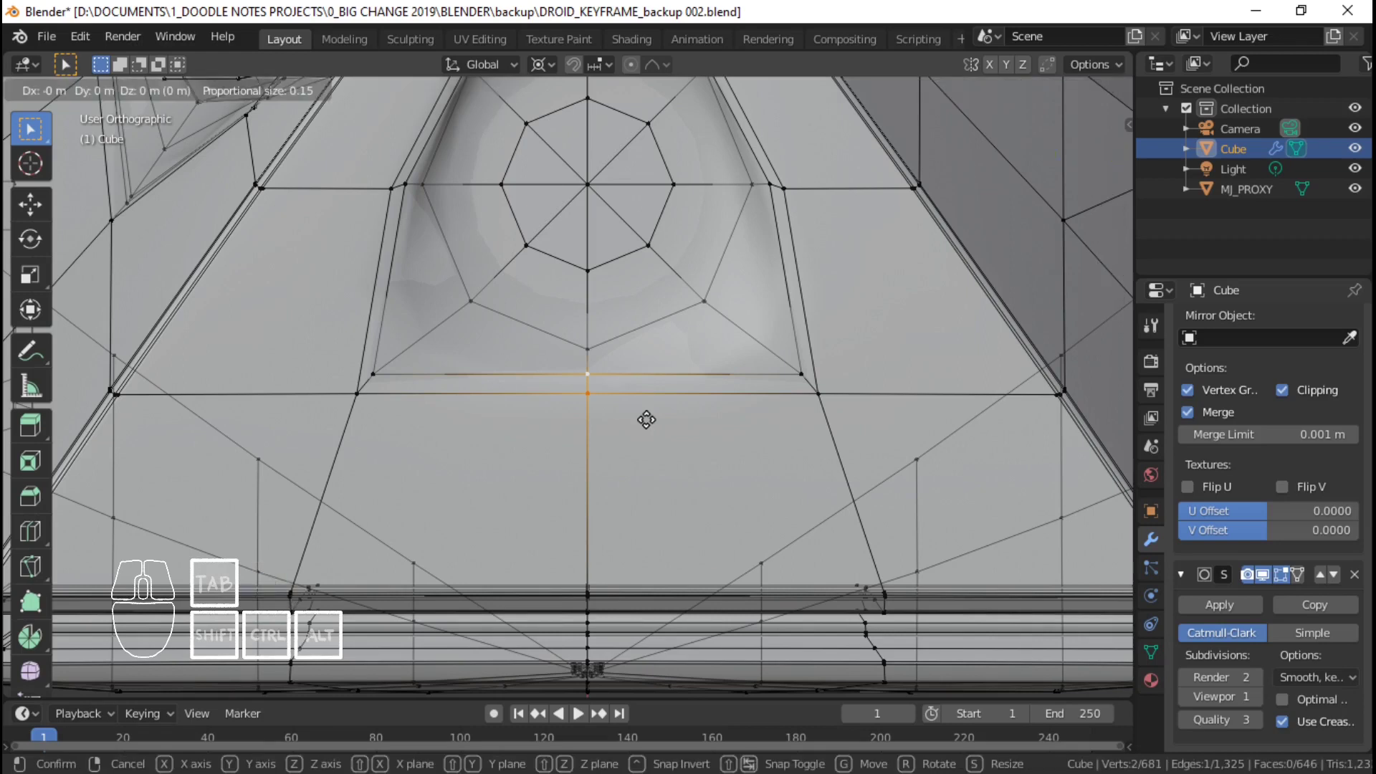
left_click(649, 474)
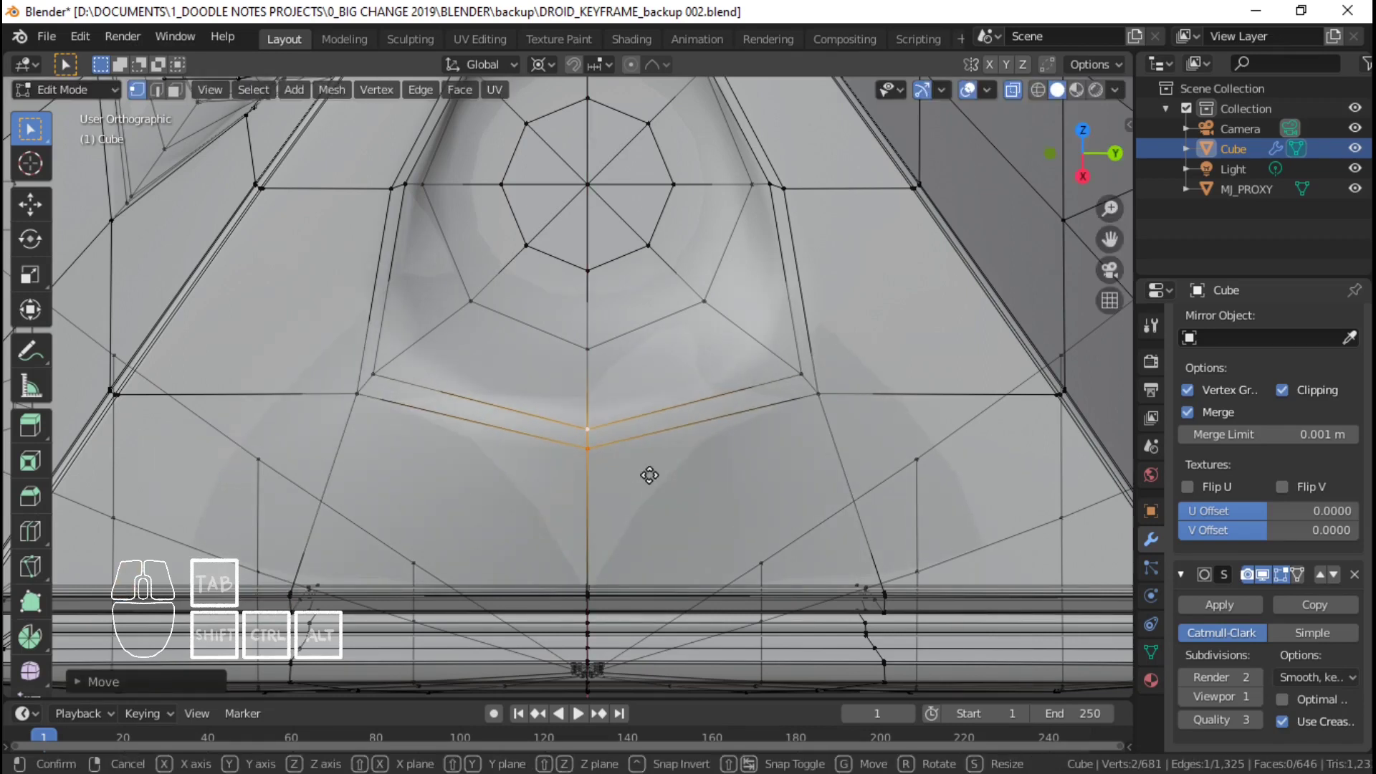
key("g")
key("z")
- Move the center vertices on the lower edge of the eye's recess down along Z
key("KP_1")
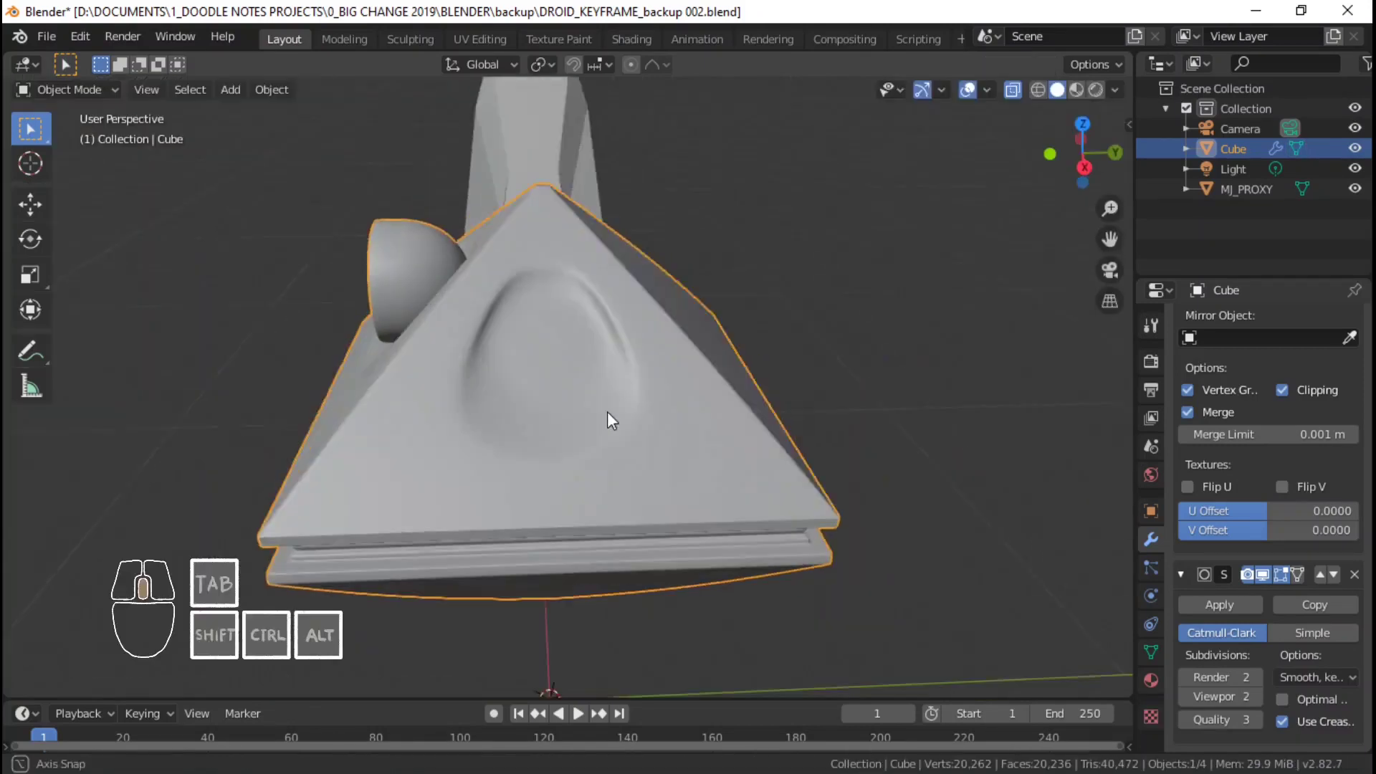
middle_click_drag(607, 413, 671, 403)
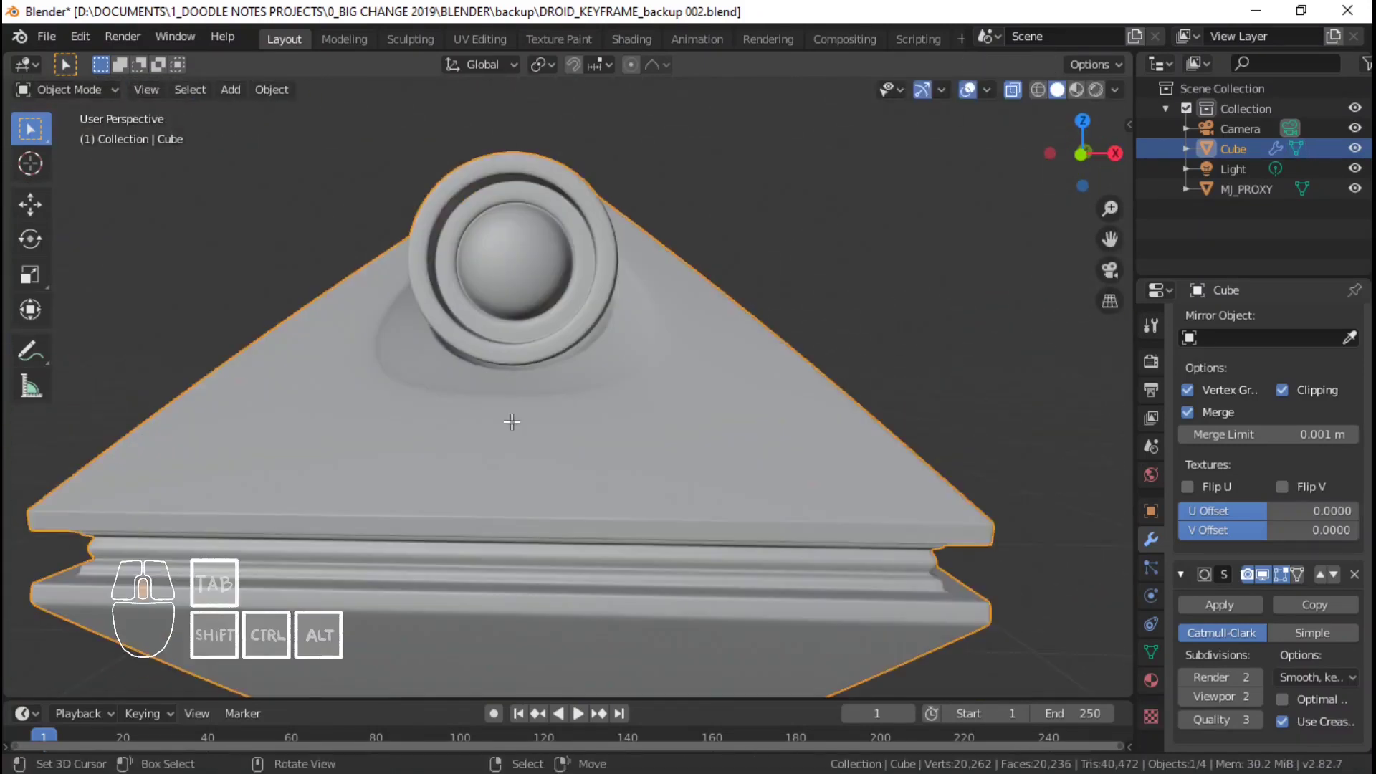
key("Tab")
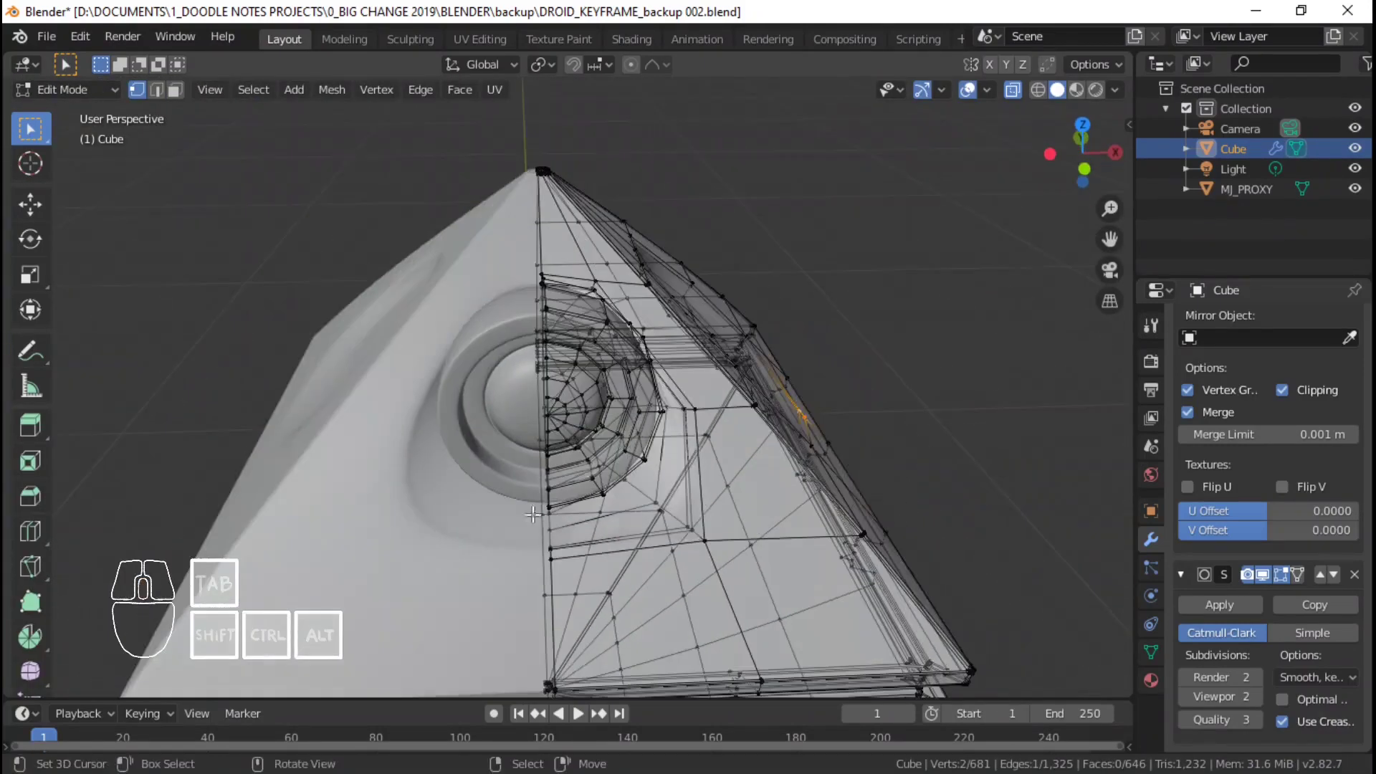
key("KP_1")
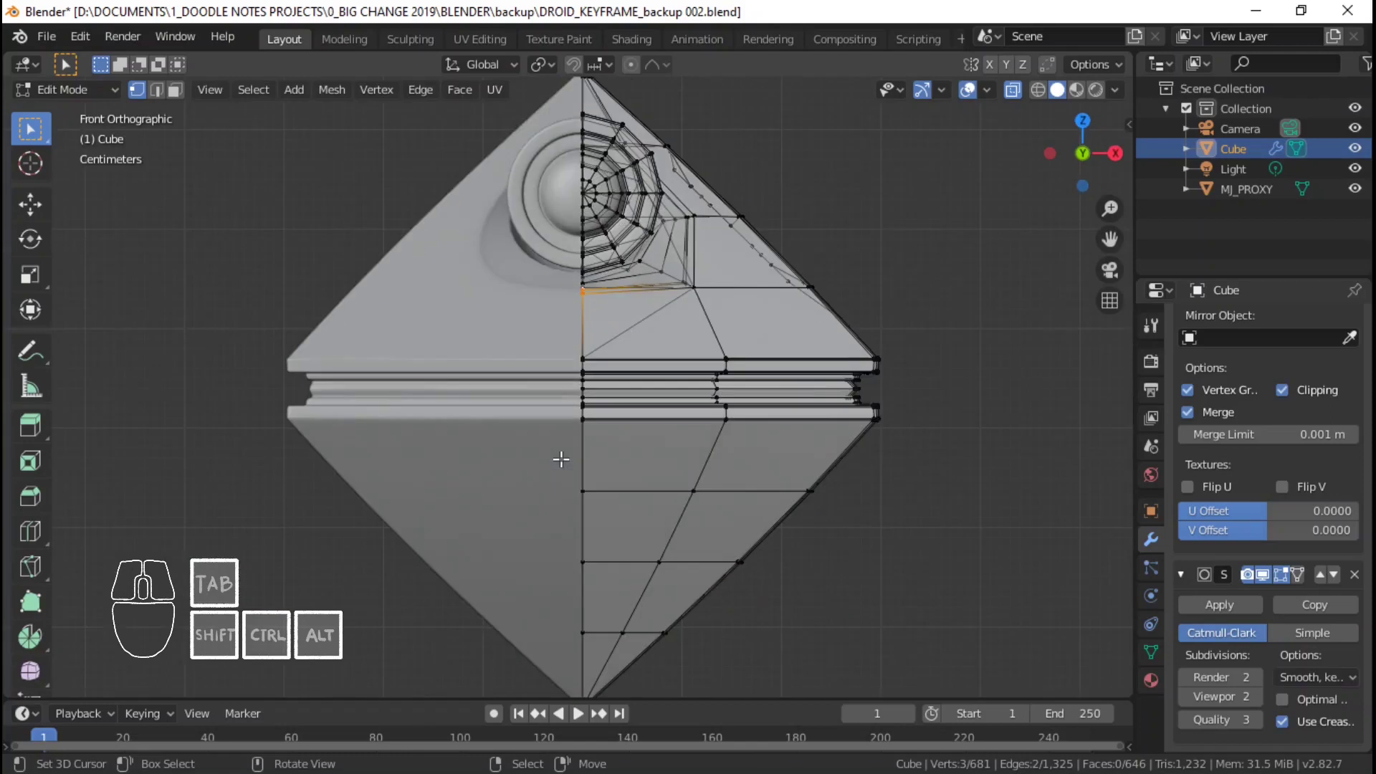
scroll(584, 408, "up", 4)
key("g")
key("z")
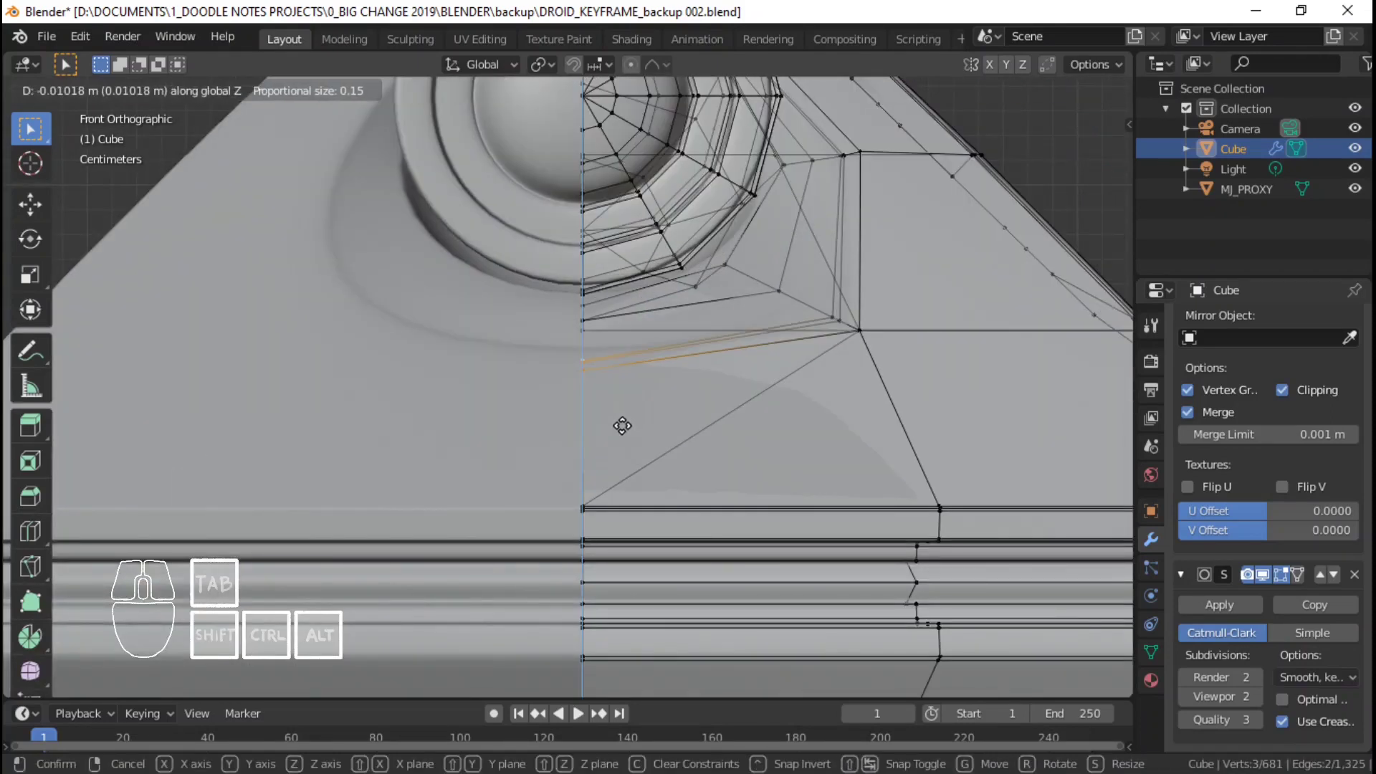
left_click(622, 439)
- Move the same center vertices about -0.015 m along Y to bring them onto the head's sloped front face
key("KP_3")
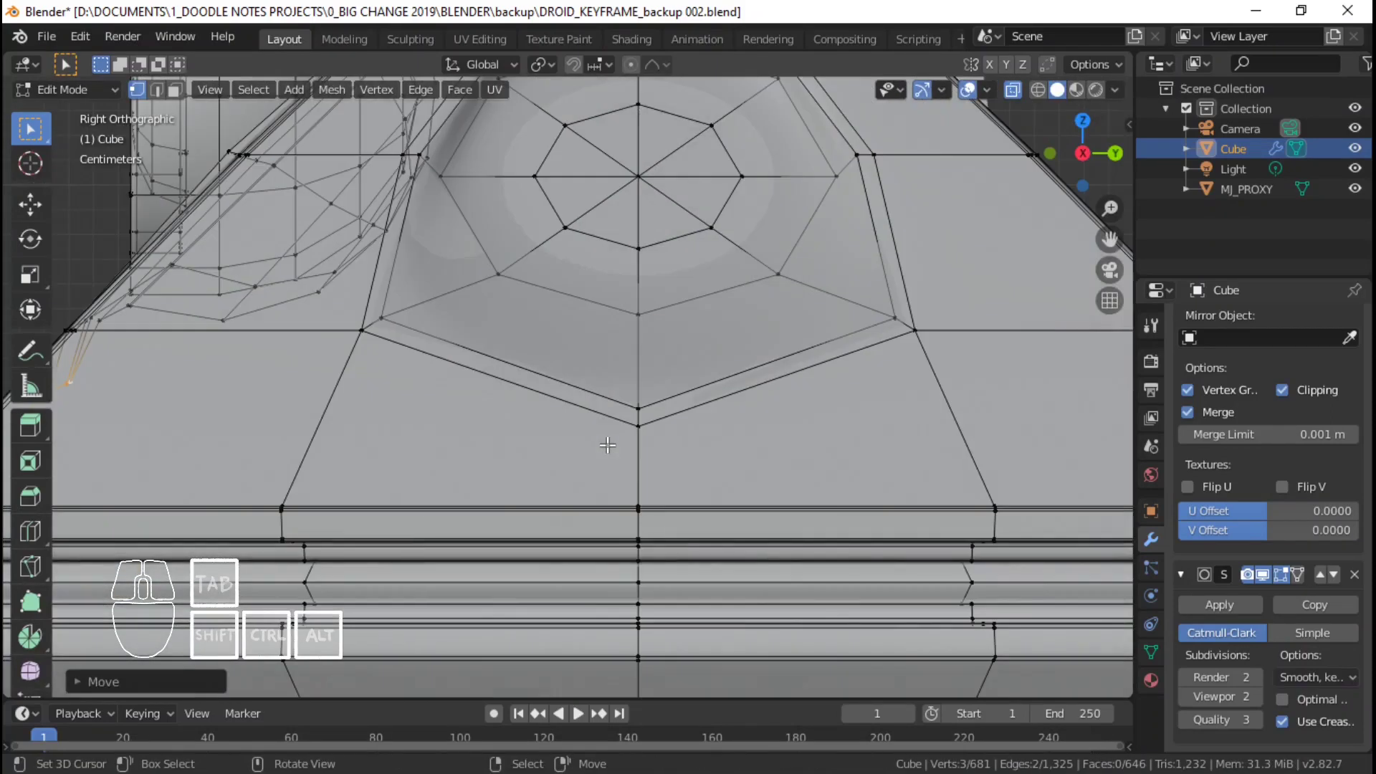
middle_click_drag(476, 393, 673, 481, "shift")
key("g")
key("y")
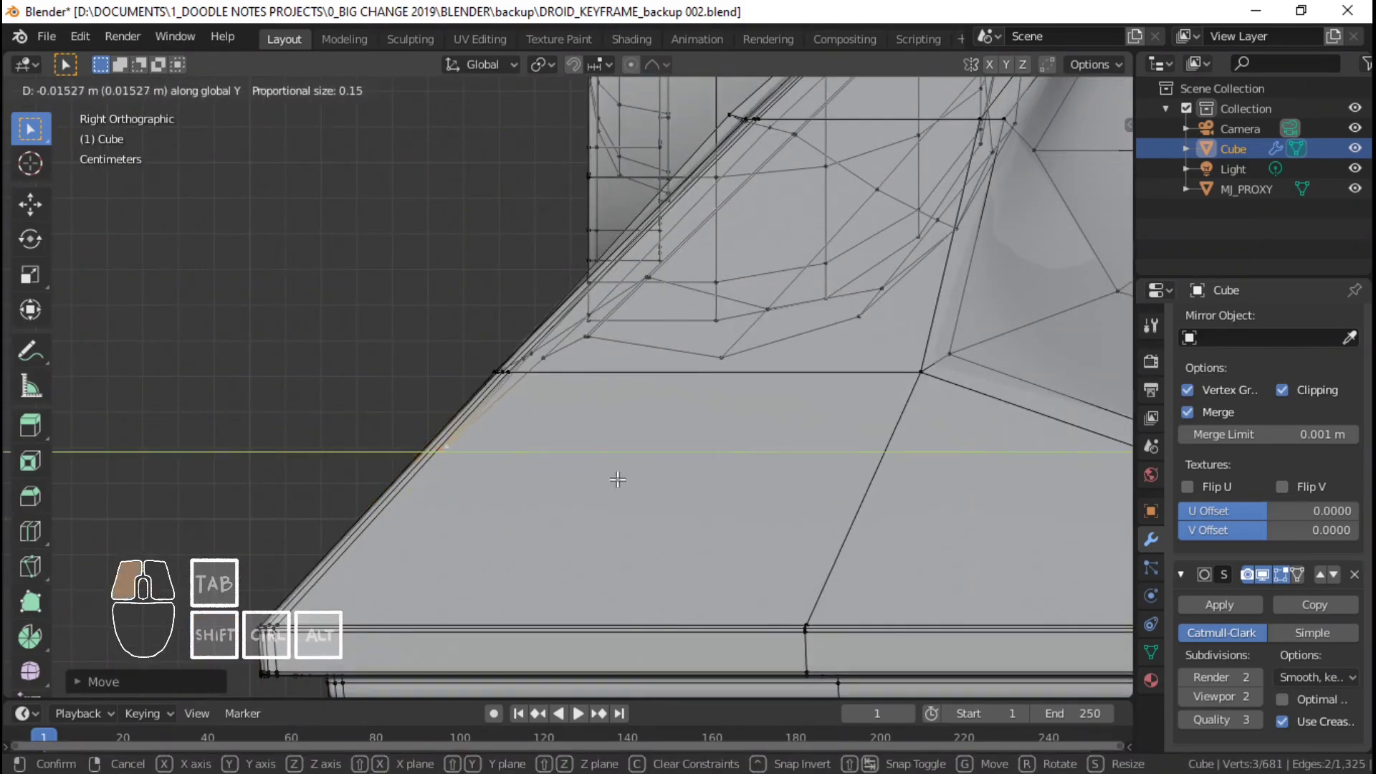
left_click(618, 478)
- Examine the reshaped front and side recesses and the plain rear face in both smoothed and mesh views
key("Tab")
middle_click_drag(617, 479, 358, 494)
middle_click_drag(625, 419, 430, 365, "shift")
key("Tab")
scroll(592, 432, "up", 3)
middle_click_drag(877, 456, 637, 456)
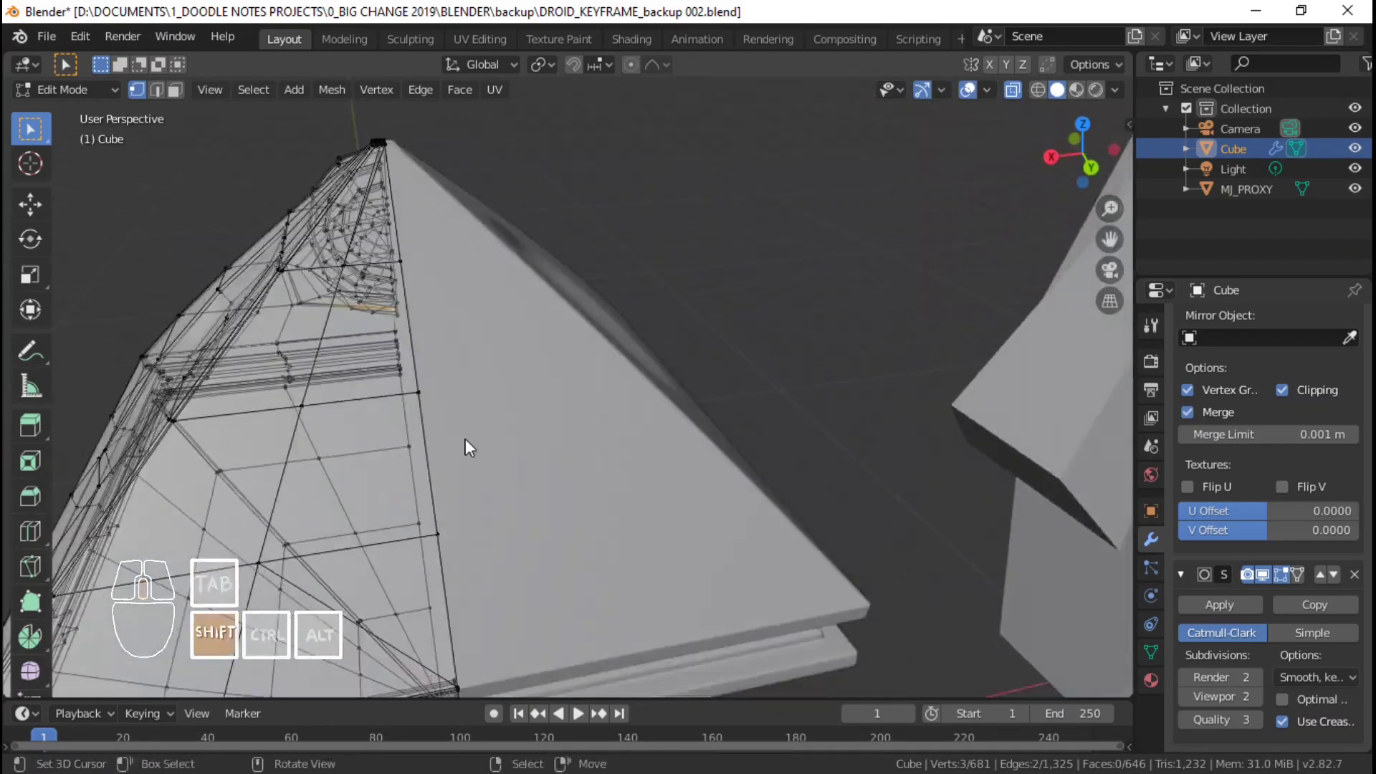
middle_click_drag(466, 439, 613, 428, "shift")
key("Tab")
middle_click_drag(617, 429, 707, 464)
scroll(707, 464, "down", 3)
key("Tab")
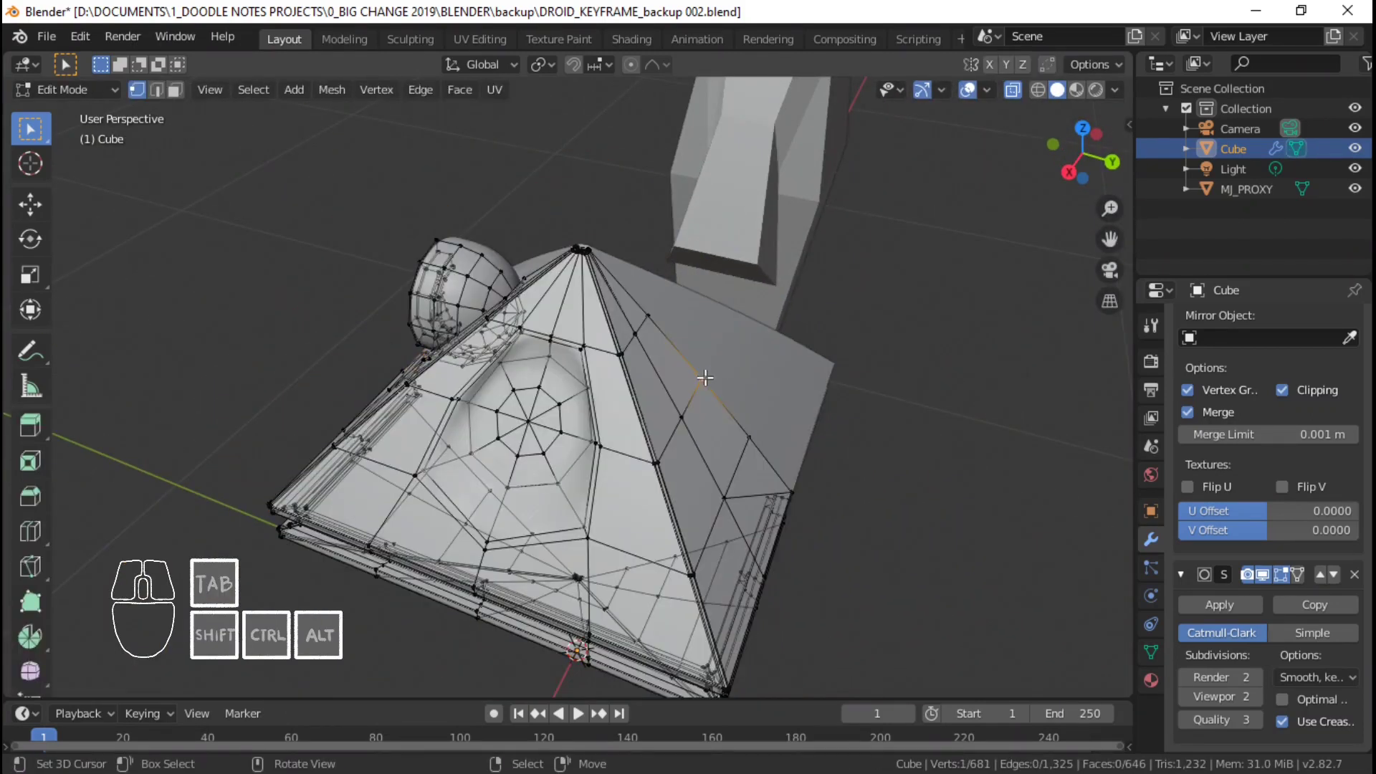
- Delete the vertices of the head's rear half, keeping those on the center line
middle_click_drag(705, 378, 541, 477)
key("KP_3")
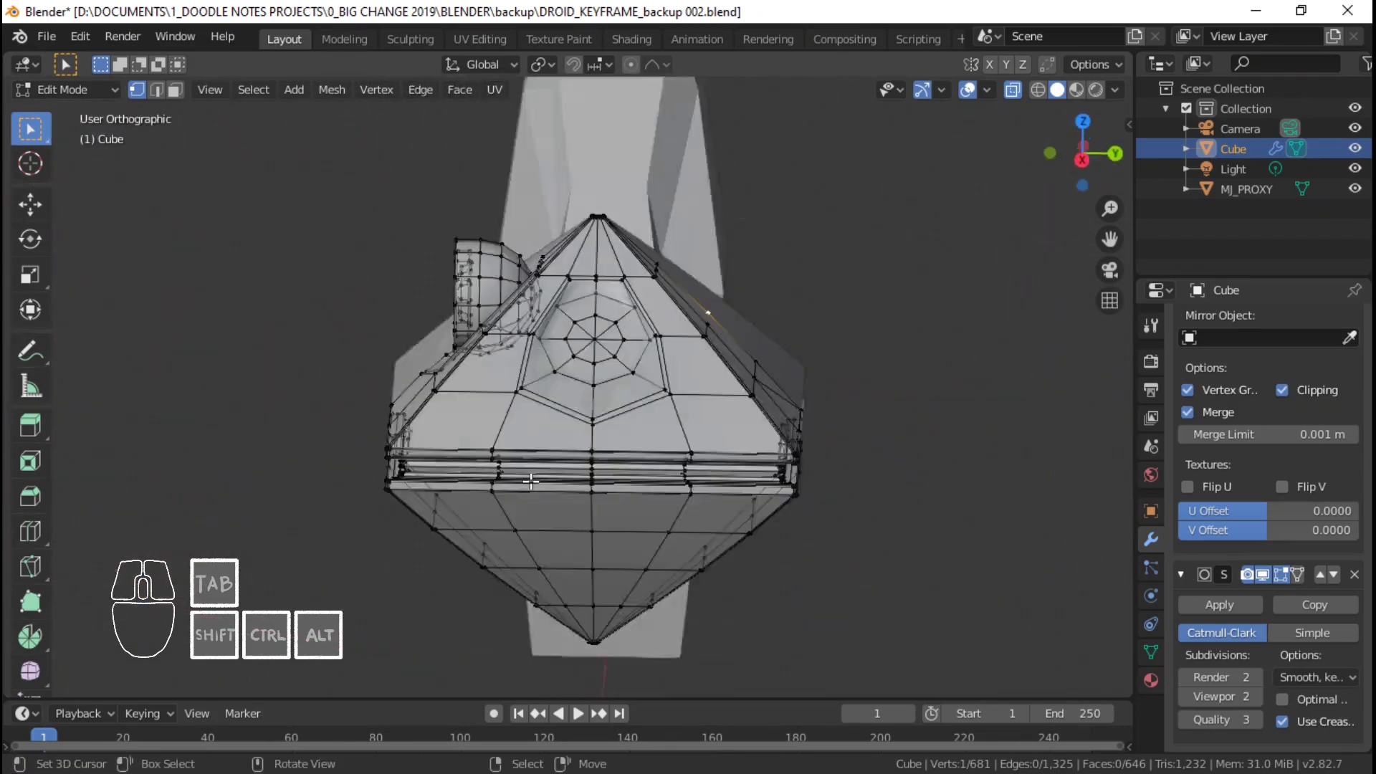
left_click_drag(876, 118, 599, 690)
key("x")
left_click(630, 166)
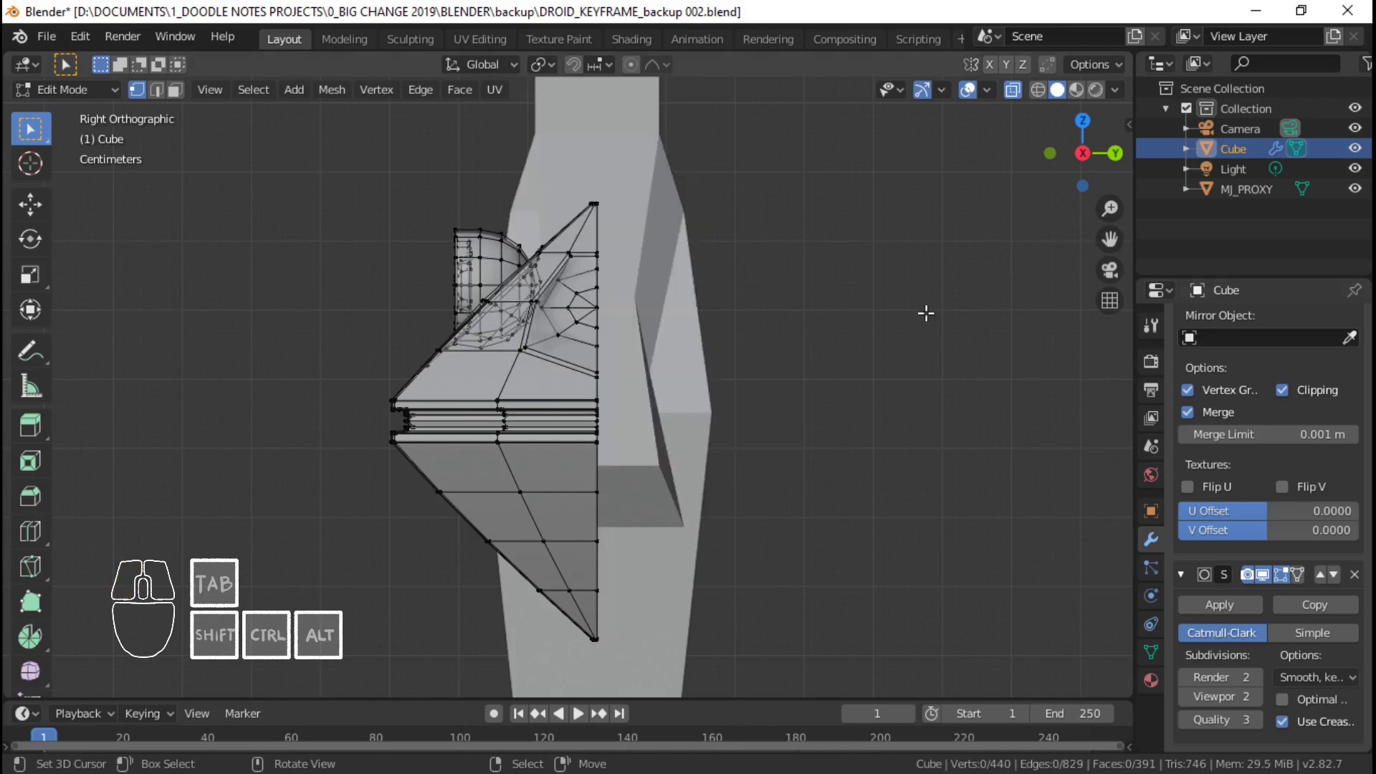
- Enable Y mirroring in the Mirror modifier and apply the modifier
scroll(1223, 466, "up", 5)
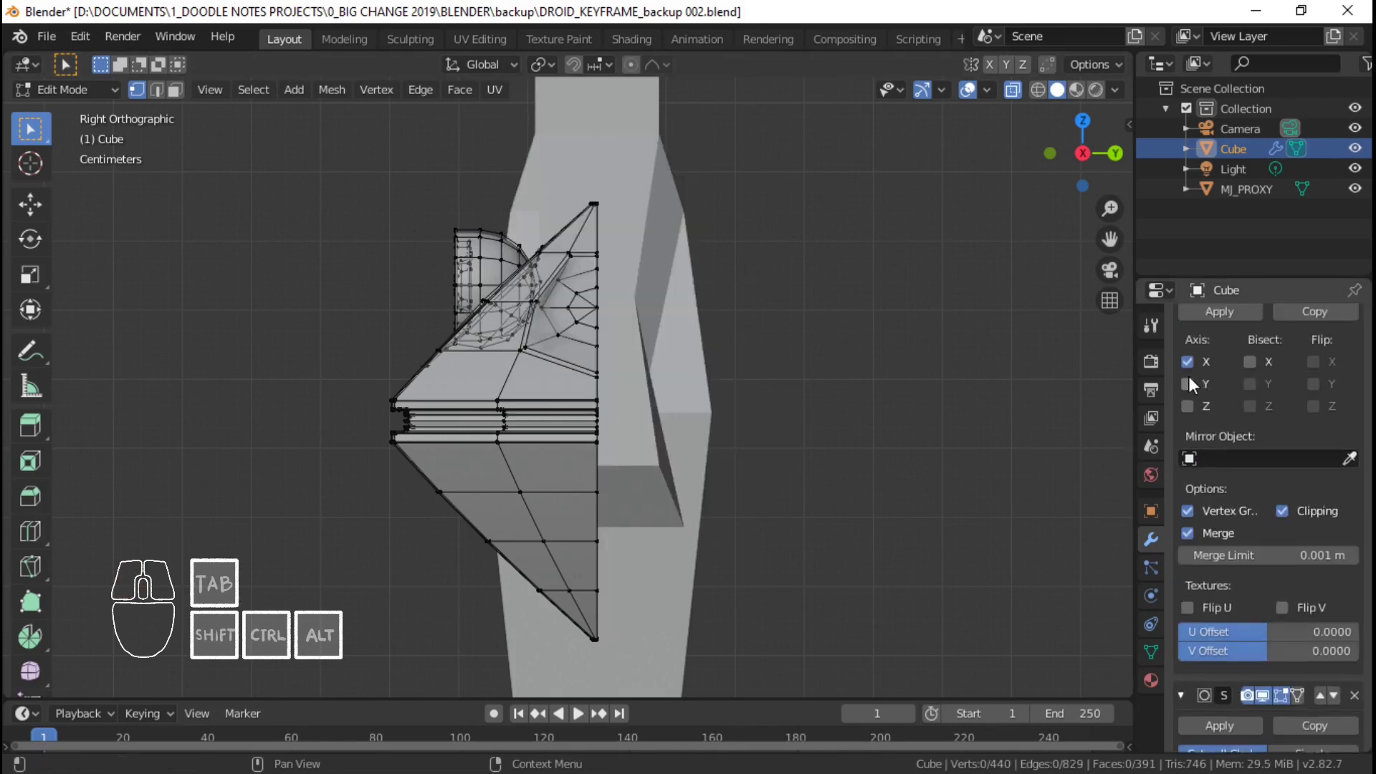
key("Tab")
middle_click_drag(1075, 358, 415, 451)
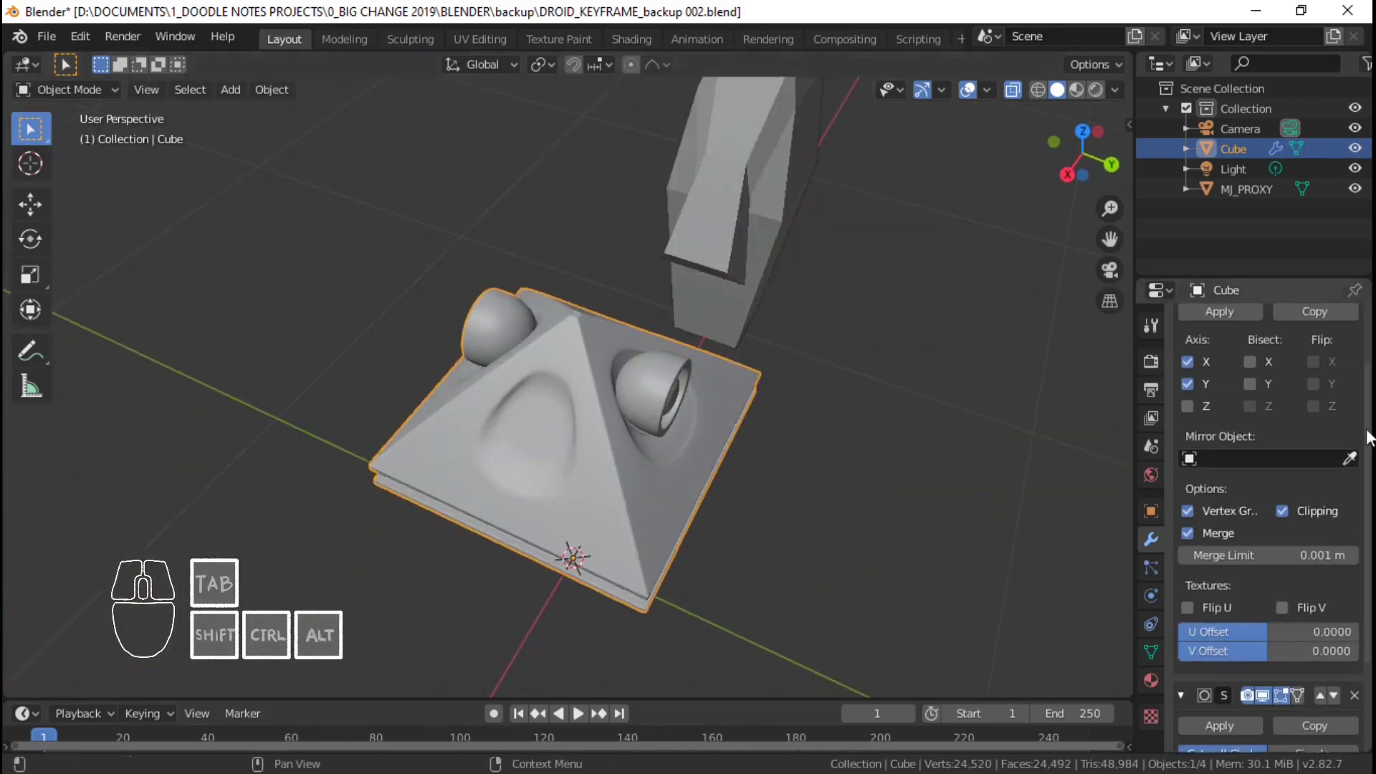
scroll(1284, 411, "up", 2)
left_click(1228, 379)
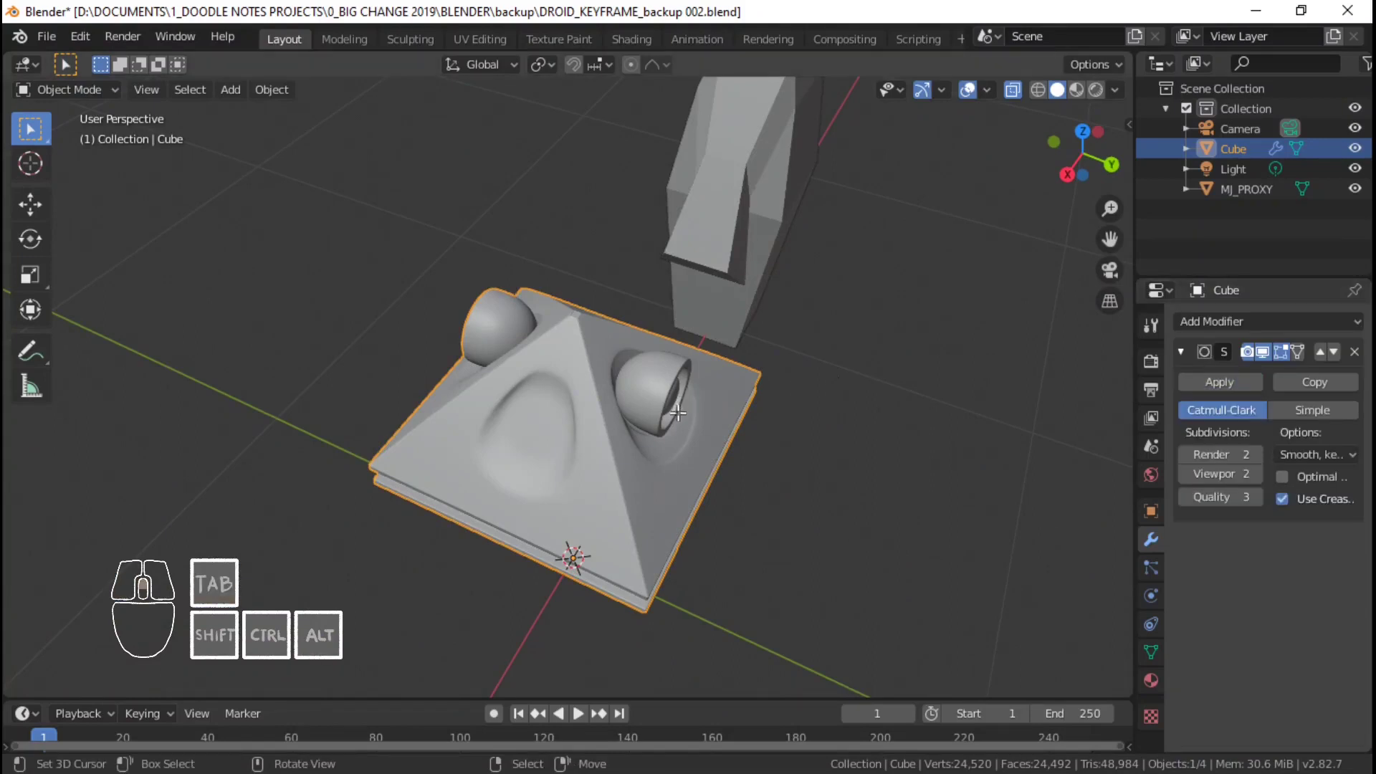
- Select the whole linked mesh of the duplicate eye on the rear face and delete its vertices
key("Tab")
scroll(677, 413, "up", 2)
key("ctrl+l")
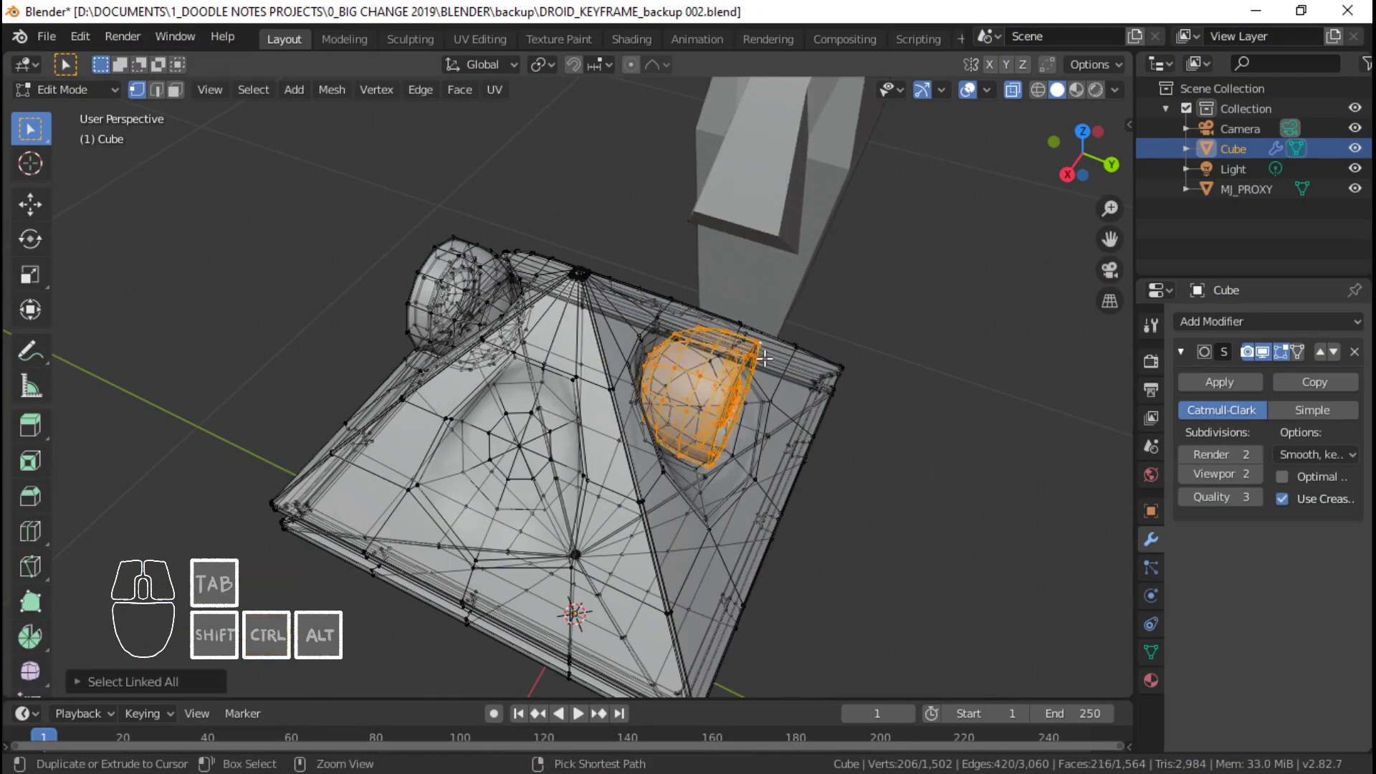
key("x")
left_click(763, 358)
- Delete the vertices forming the bowl inside the rear recess, leaving its outer rim open
key("Tab")
scroll(469, 436, "down", 3)
middle_click_drag(469, 436, 410, 372)
scroll(753, 354, "up", 5)
key("Tab")
middle_click_drag(675, 390, 517, 415)
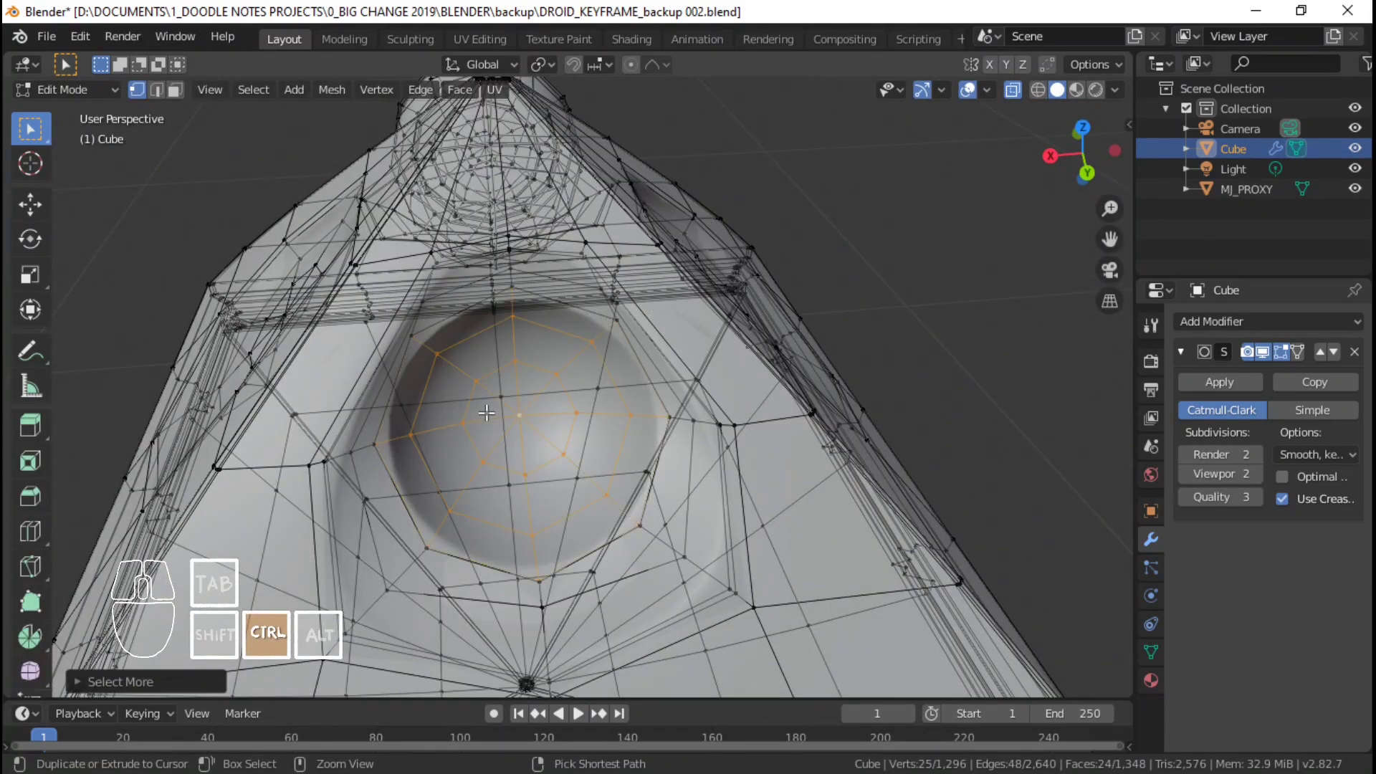
key("x")
left_click(480, 412)
key("Tab")
scroll(483, 411, "down", 4)
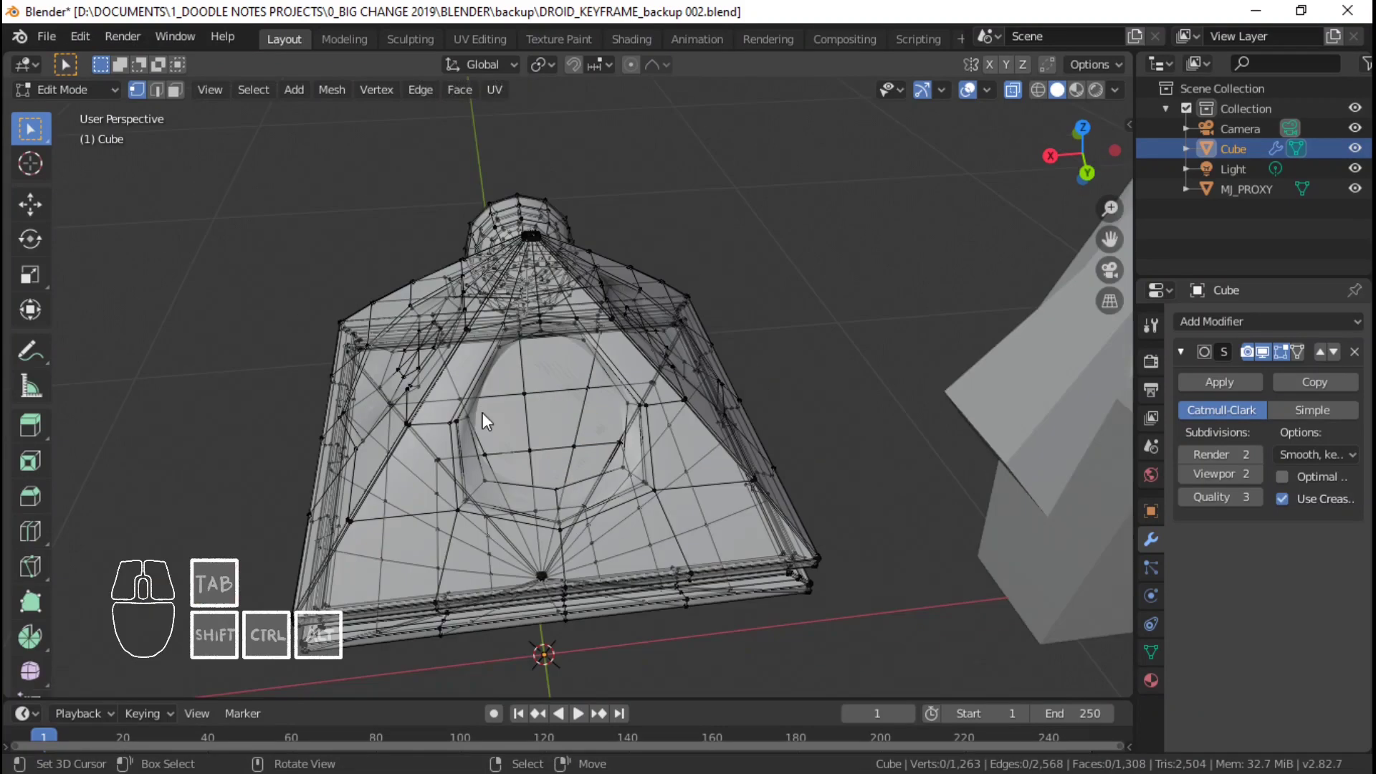
- Close the rear recess by extruding its rim inward twice with scaling, first to about 0.64, and merging the last ring at center
middle_click_drag(483, 411, 530, 397)
key("Tab")
scroll(577, 317, "up", 3)
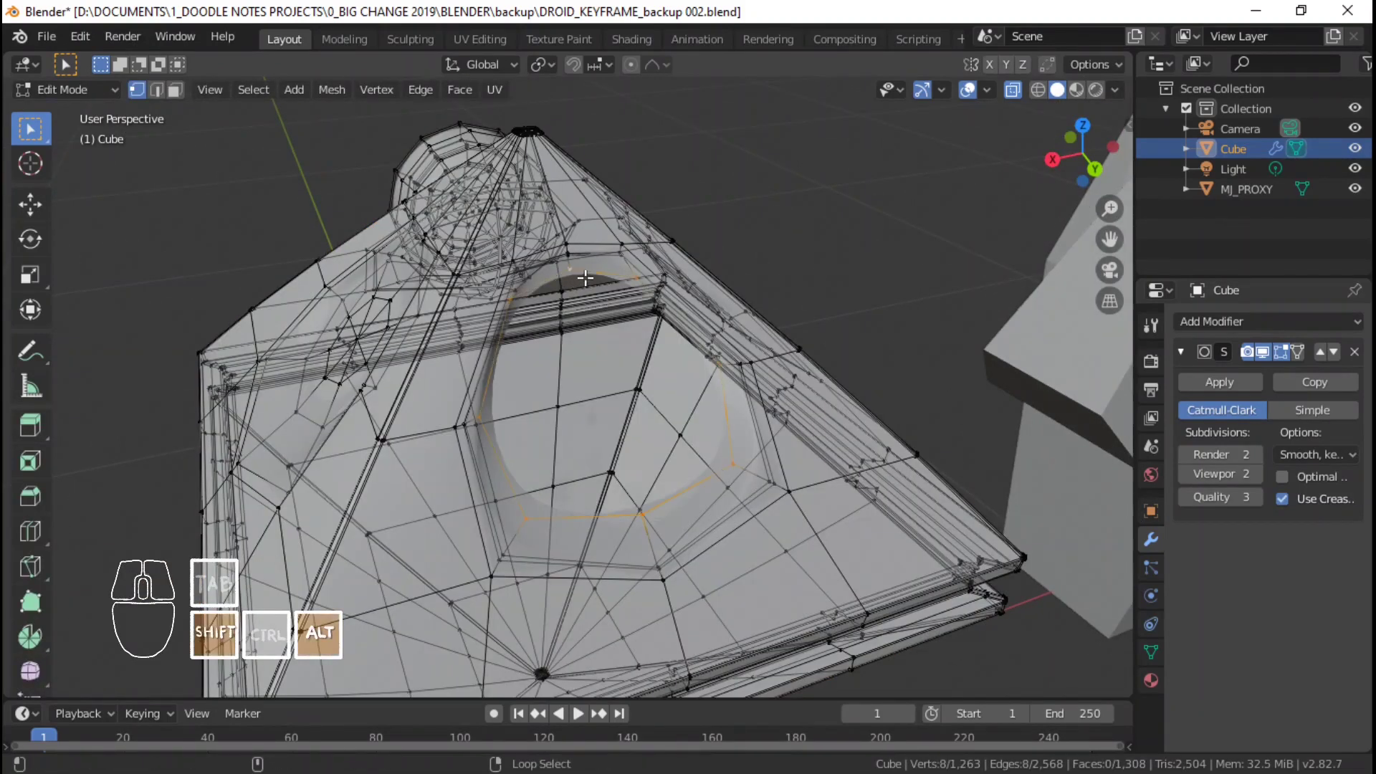
key("s")
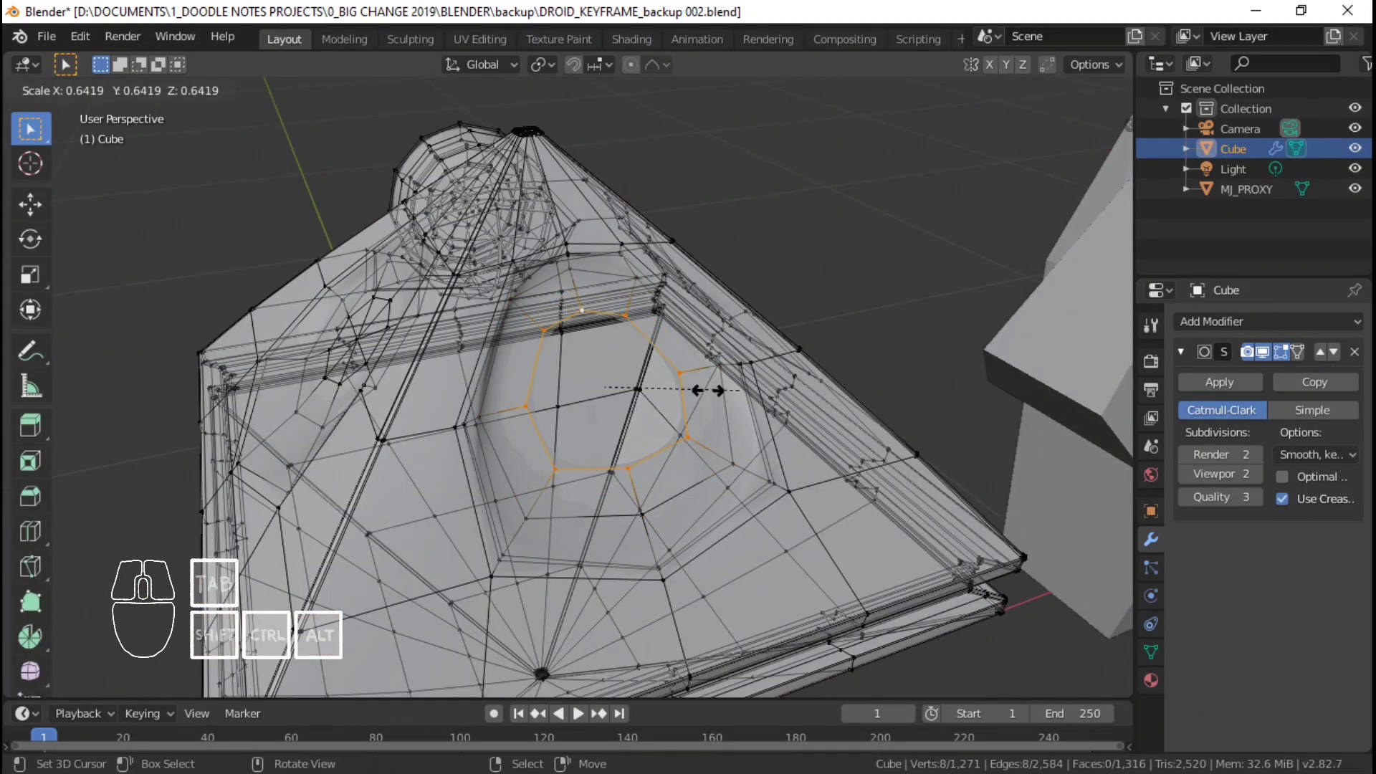
left_click(704, 391)
key("e")
key("s")
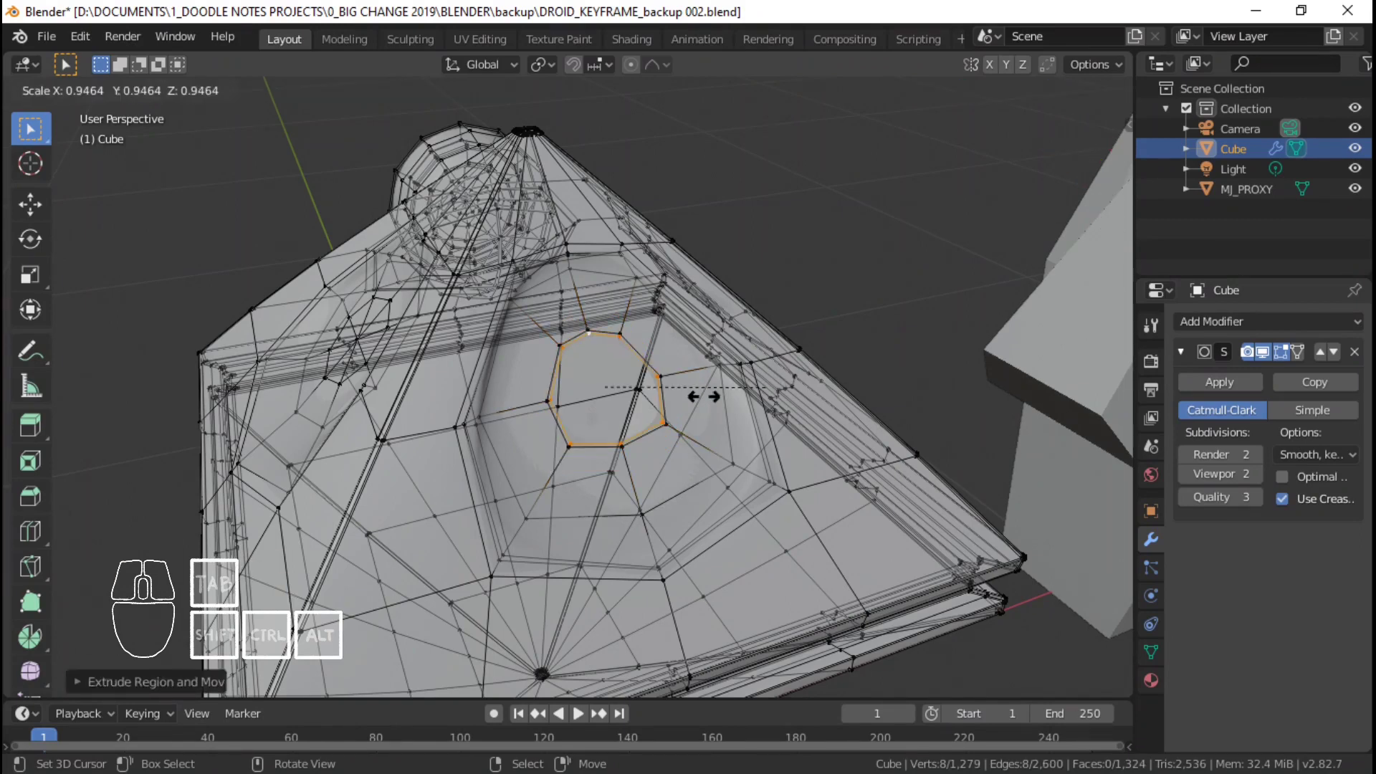
left_click(662, 398)
key("alt+m")
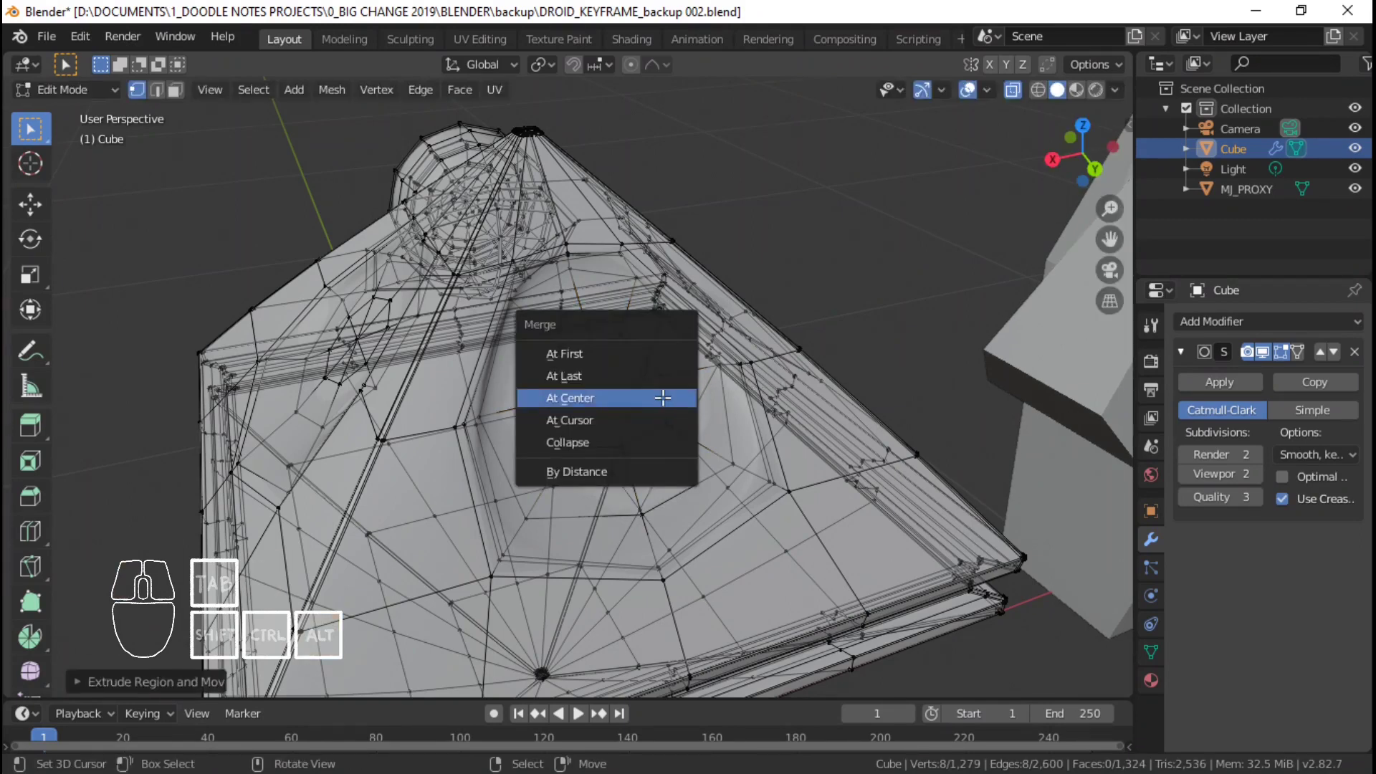
left_click(662, 397)
- Delete the inner cap vertices that close the head's lower tip
key("Tab")
middle_click_drag(583, 370, 647, 407)
scroll(647, 407, "up", 1)
middle_click_drag(517, 417, 642, 414, "shift")
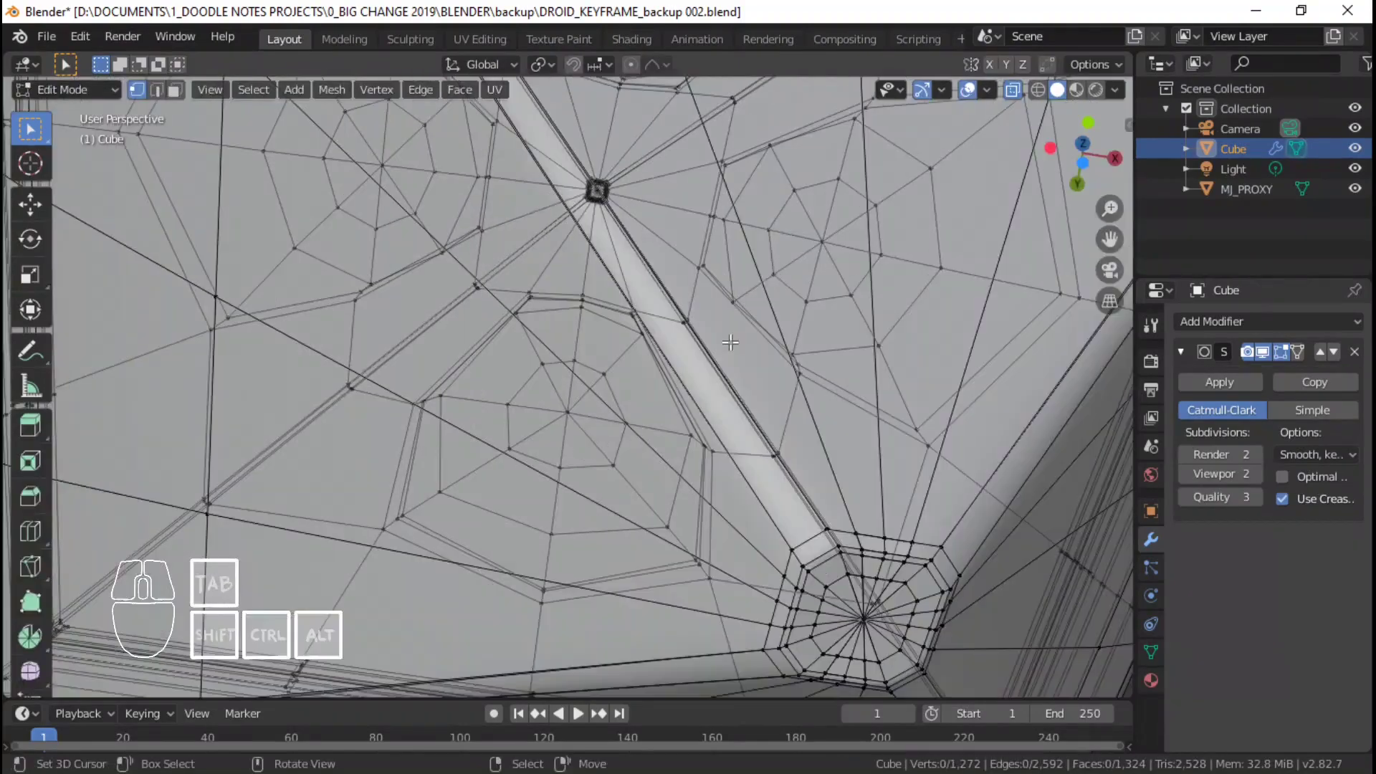
middle_click_drag(730, 342, 706, 556, "shift")
scroll(732, 451, "up", 4)
scroll(727, 454, "down", 4)
middle_click_drag(580, 544, 634, 387)
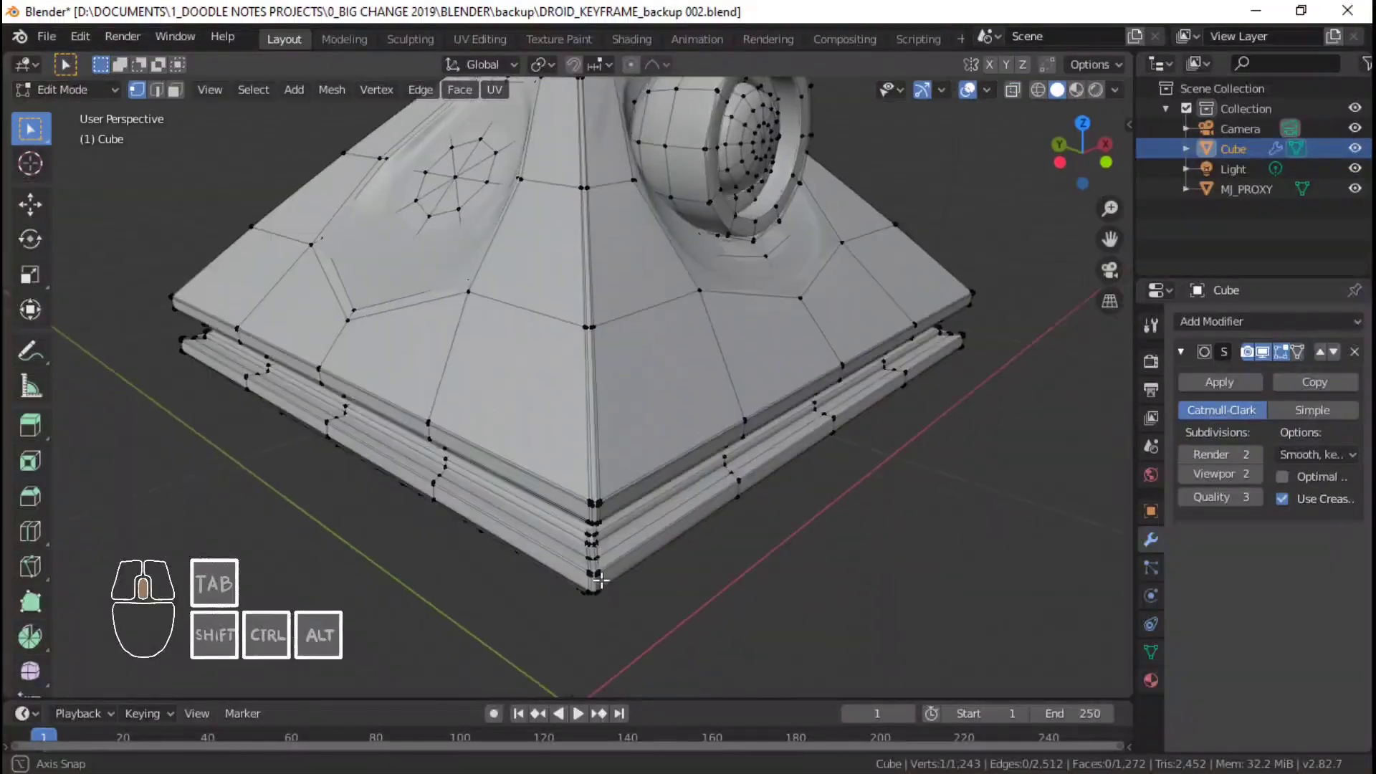
- Enable X-ray in the front view and delete all remaining vertices of the lower tip, including the hidden ones
scroll(606, 549, "up", 5)
scroll(606, 548, "down", 2)
scroll(655, 473, "down", 3)
scroll(657, 475, "down", 8)
scroll(655, 449, "up", 3)
middle_click_drag(613, 563, 622, 488, "shift")
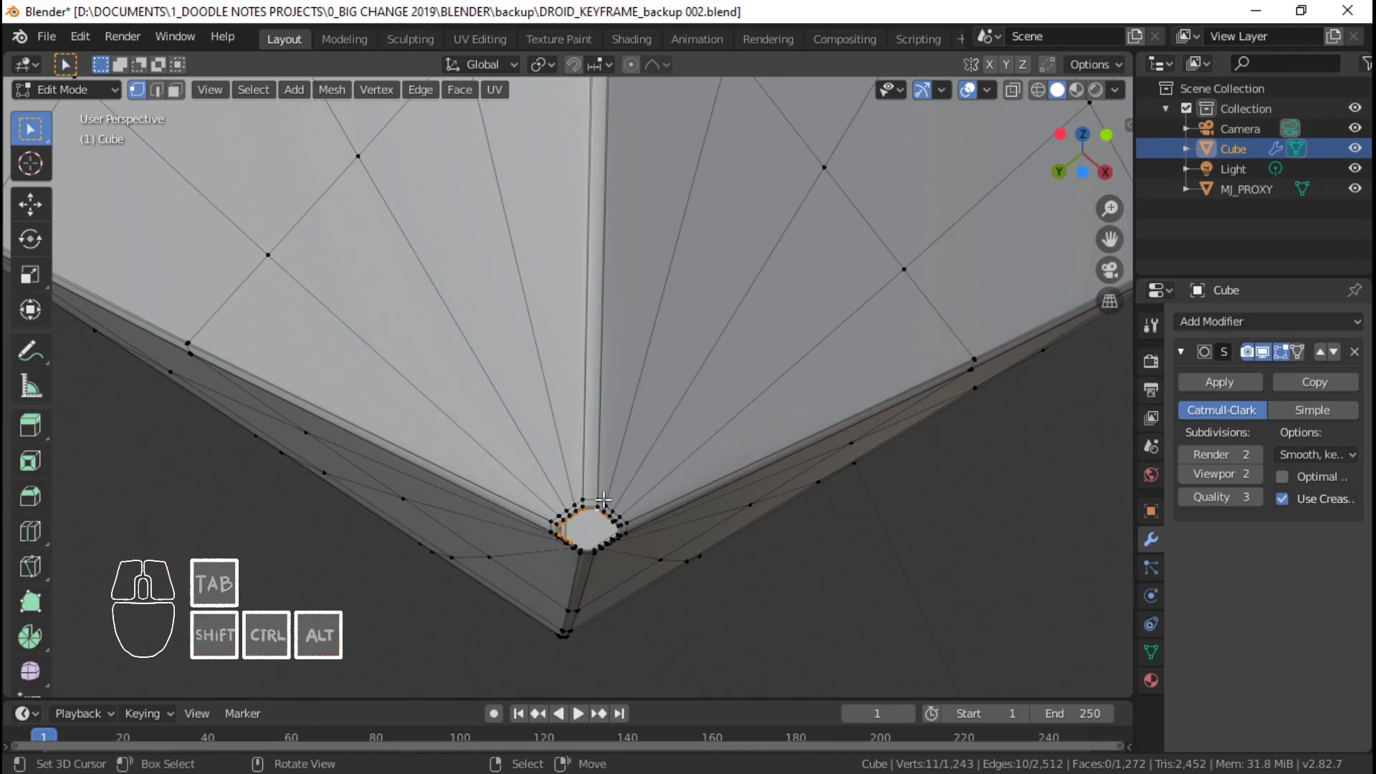
key("KP_1")
middle_click_drag(616, 472, 610, 276, "shift")
scroll(544, 458, "up", 2)
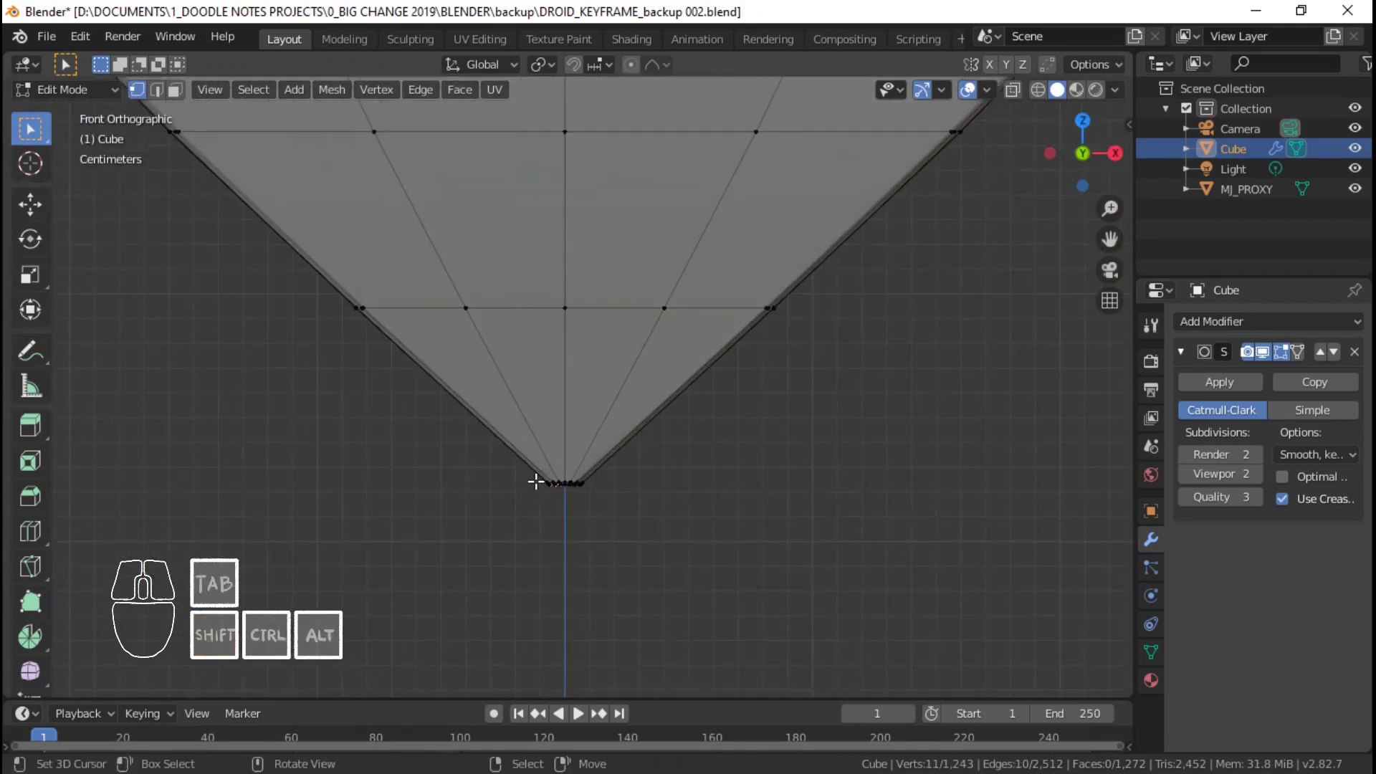
key("x")
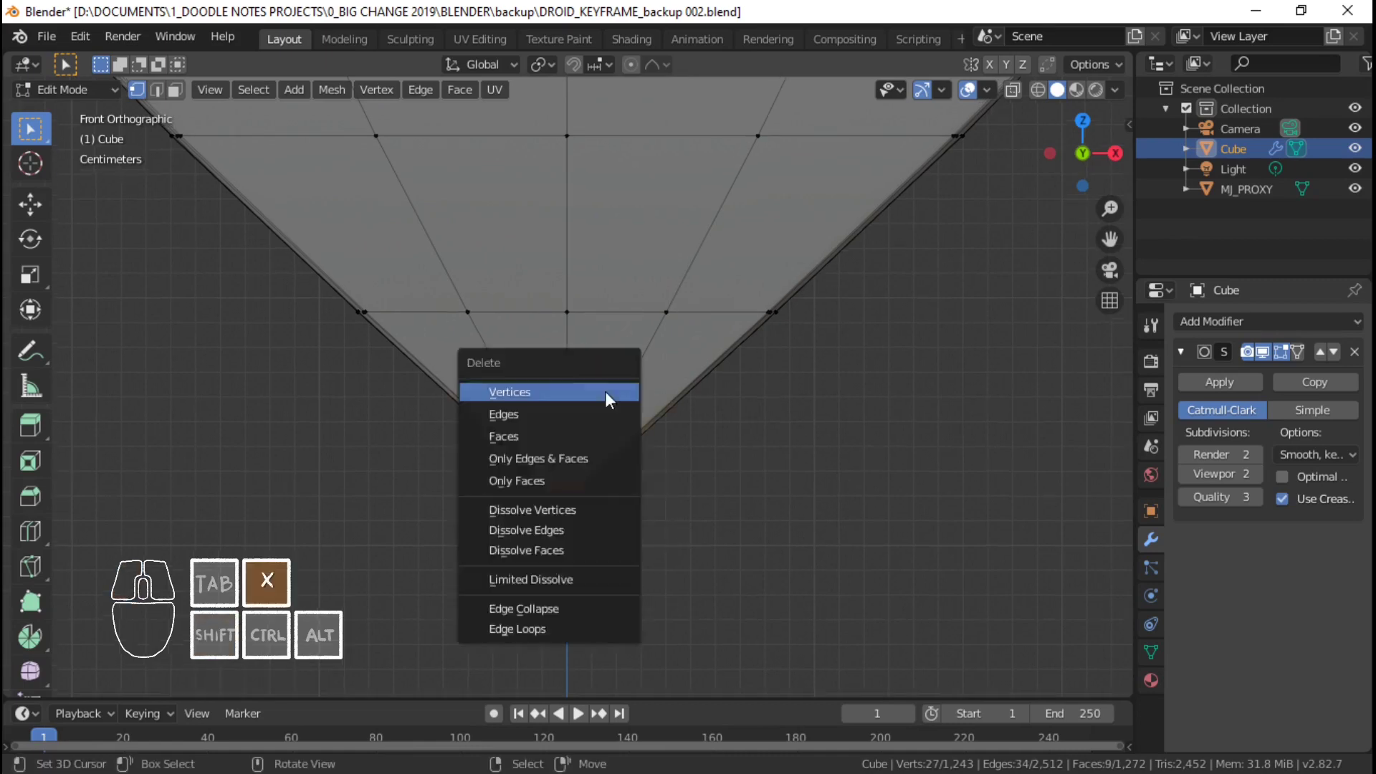
left_click(605, 391)
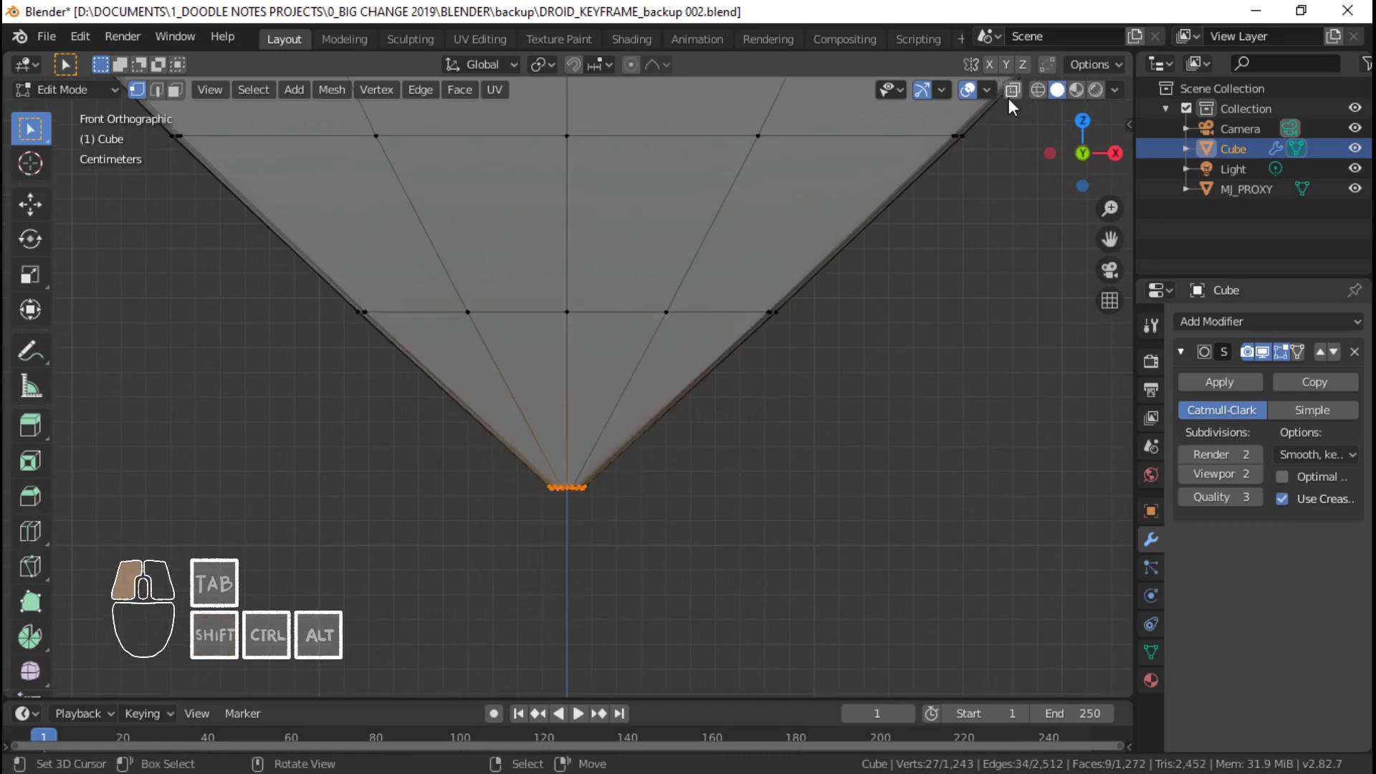
key("x")
left_click(679, 354)
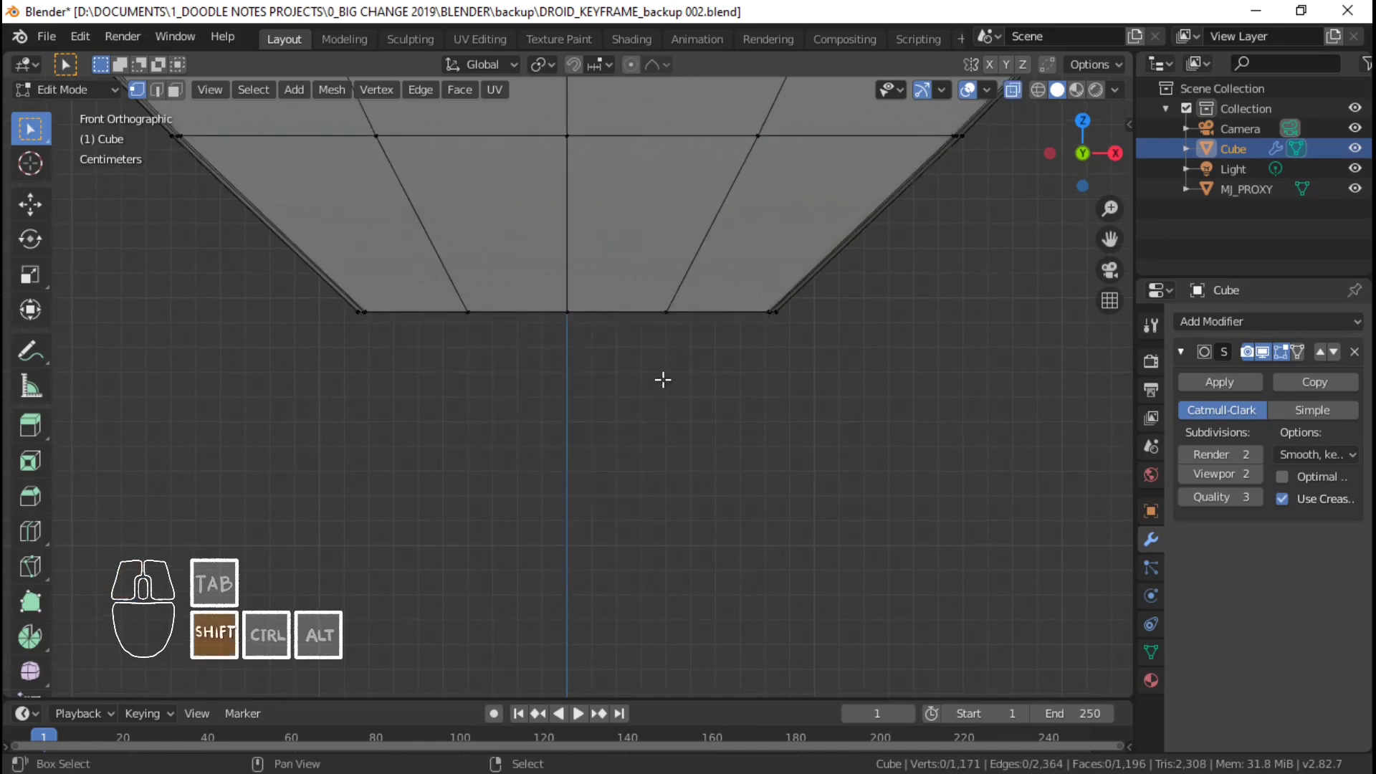
- Delete all vertices of the head's upper tip in the front view and save the file
middle_click_drag(669, 430, 625, 460)
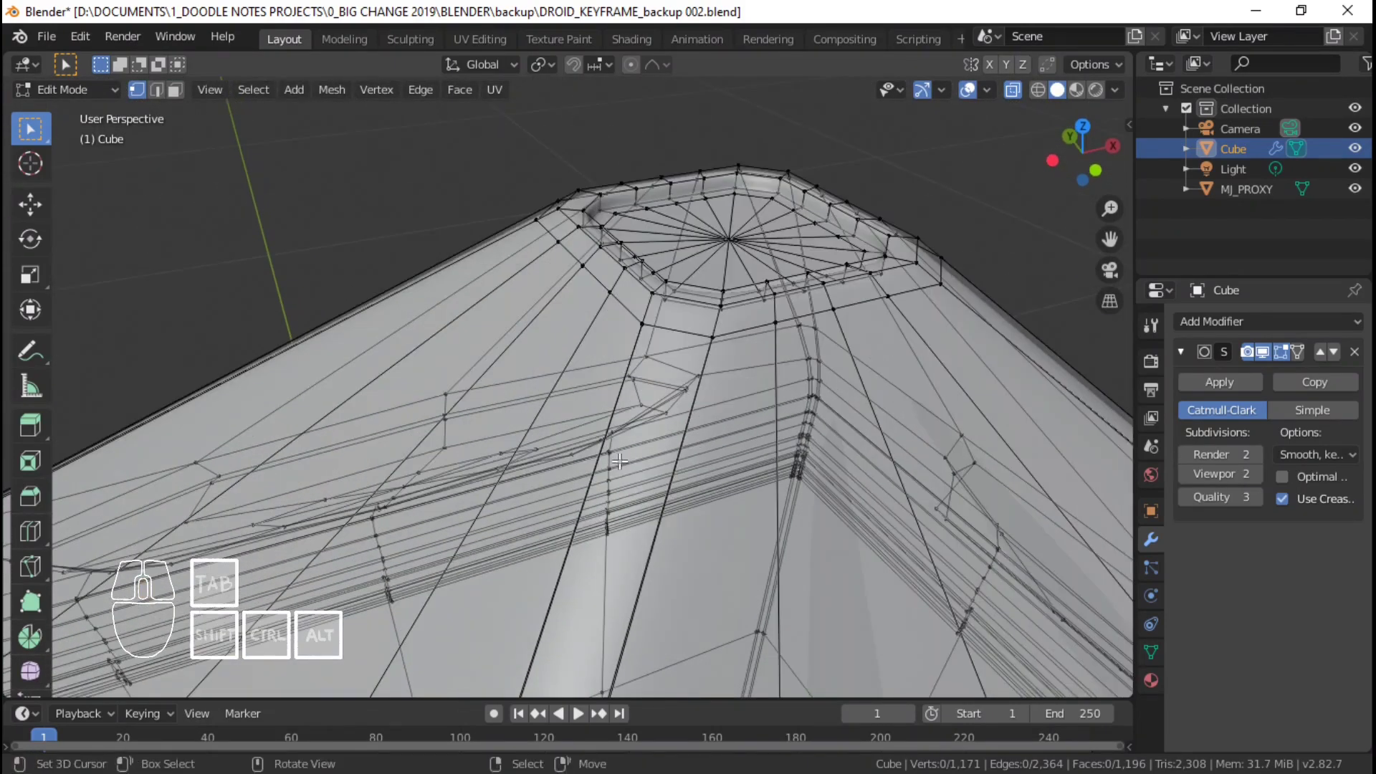
key("KP_3")
key("KP_1")
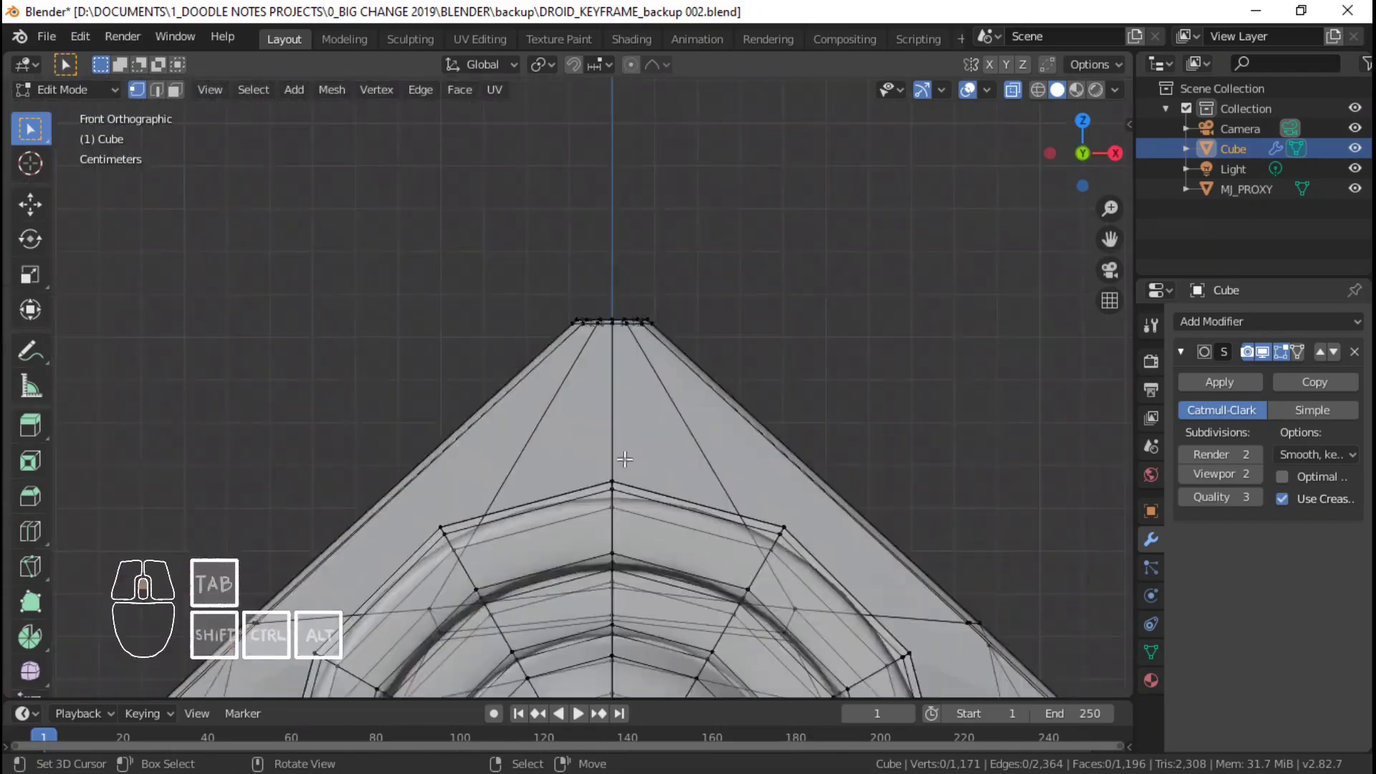
key("b")
left_click_drag(513, 250, 760, 361)
key("x")
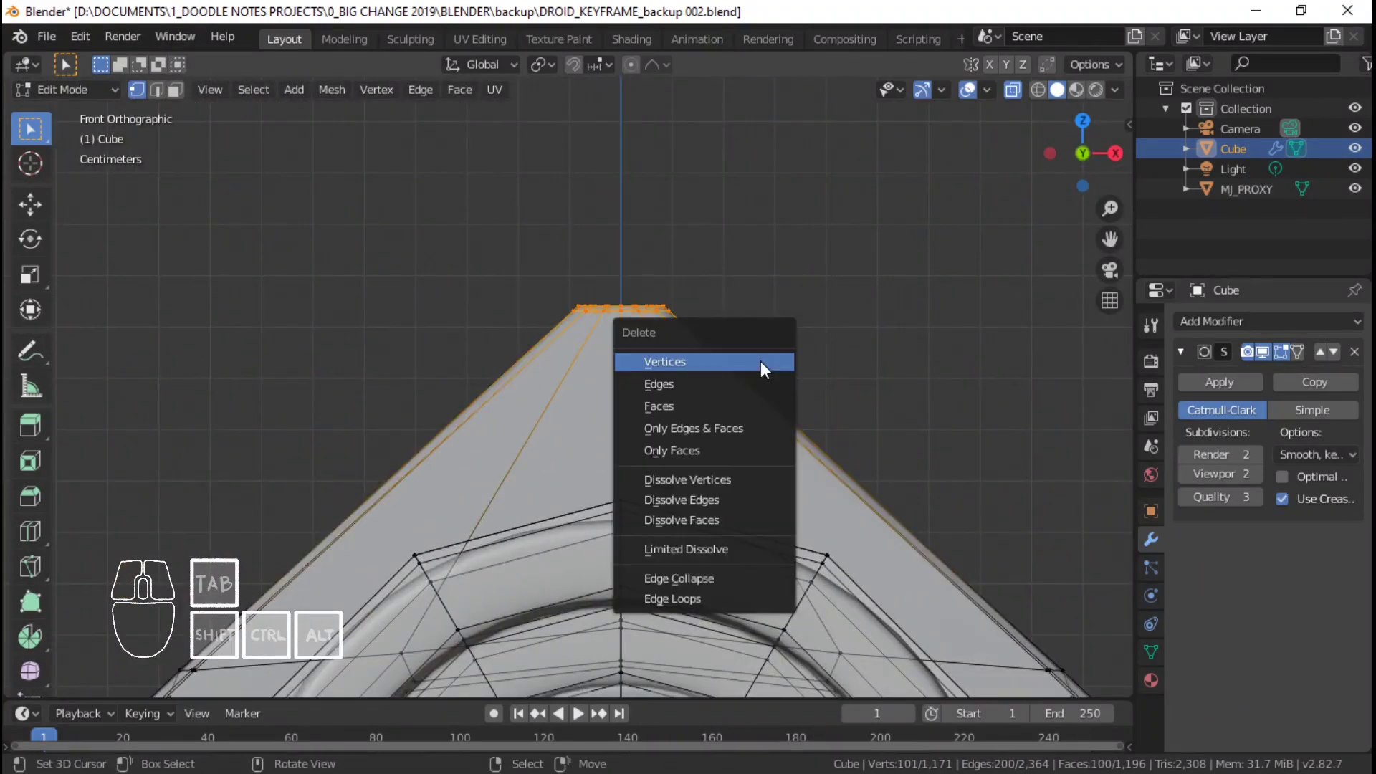
left_click(760, 361)
middle_click_drag(649, 315, 702, 429)
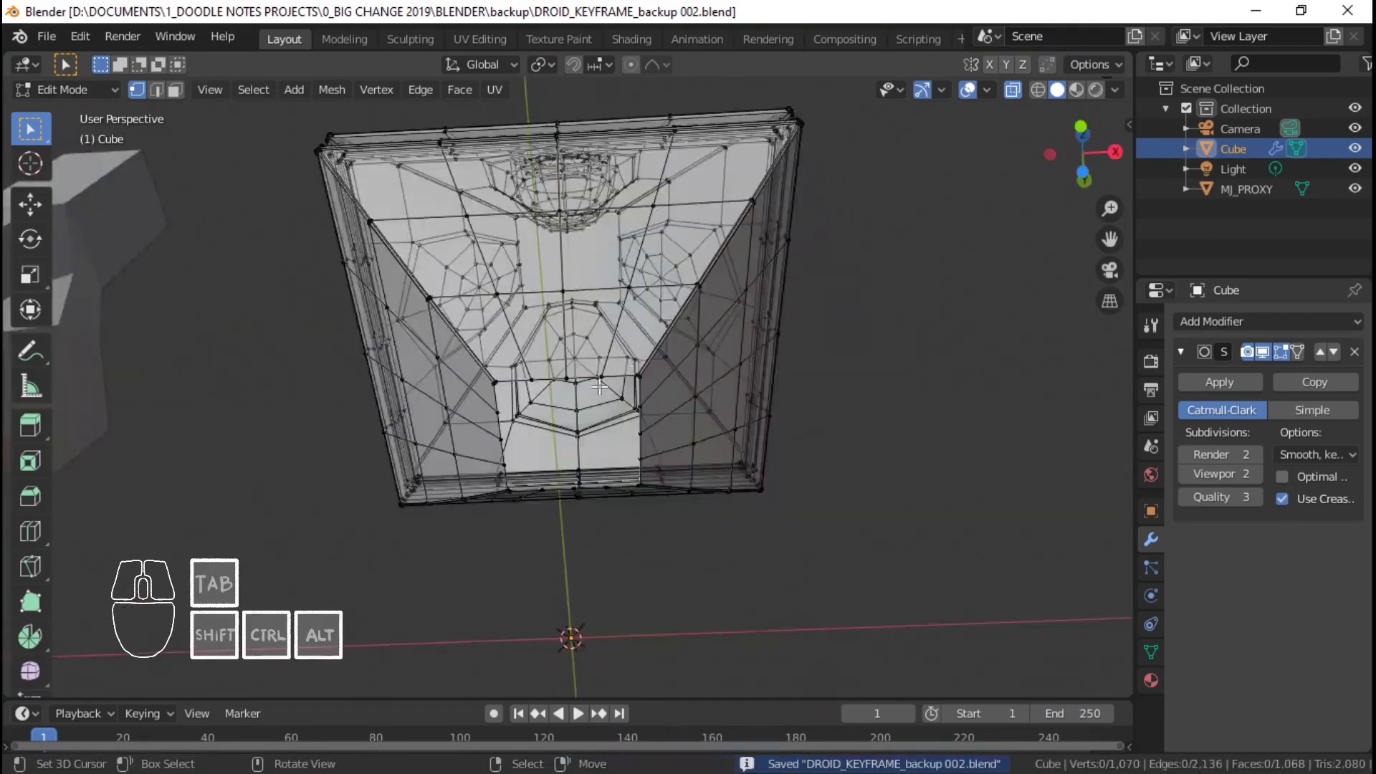
scroll(616, 401, "up", 3)
middle_click_drag(616, 402, 677, 416)
scroll(605, 372, "up", 3)
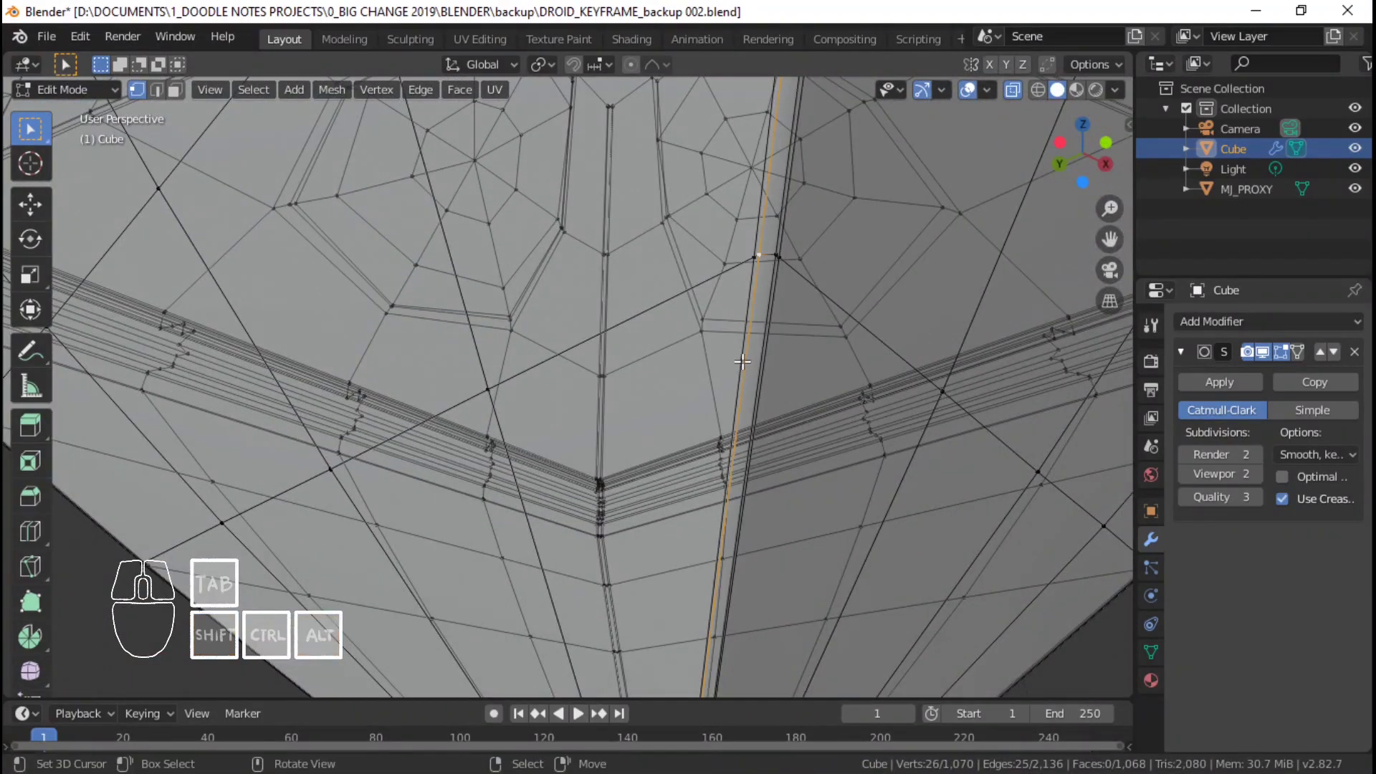
scroll(746, 360, "down", 7)
- Delete the vertices left of the center line in front view and add an X-axis Mirror modifier above Subdivision Surface
key("KP_1")
key("alt+a")
middle_click_drag(591, 358, 611, 367, "shift")
scroll(611, 367, "up", 4)
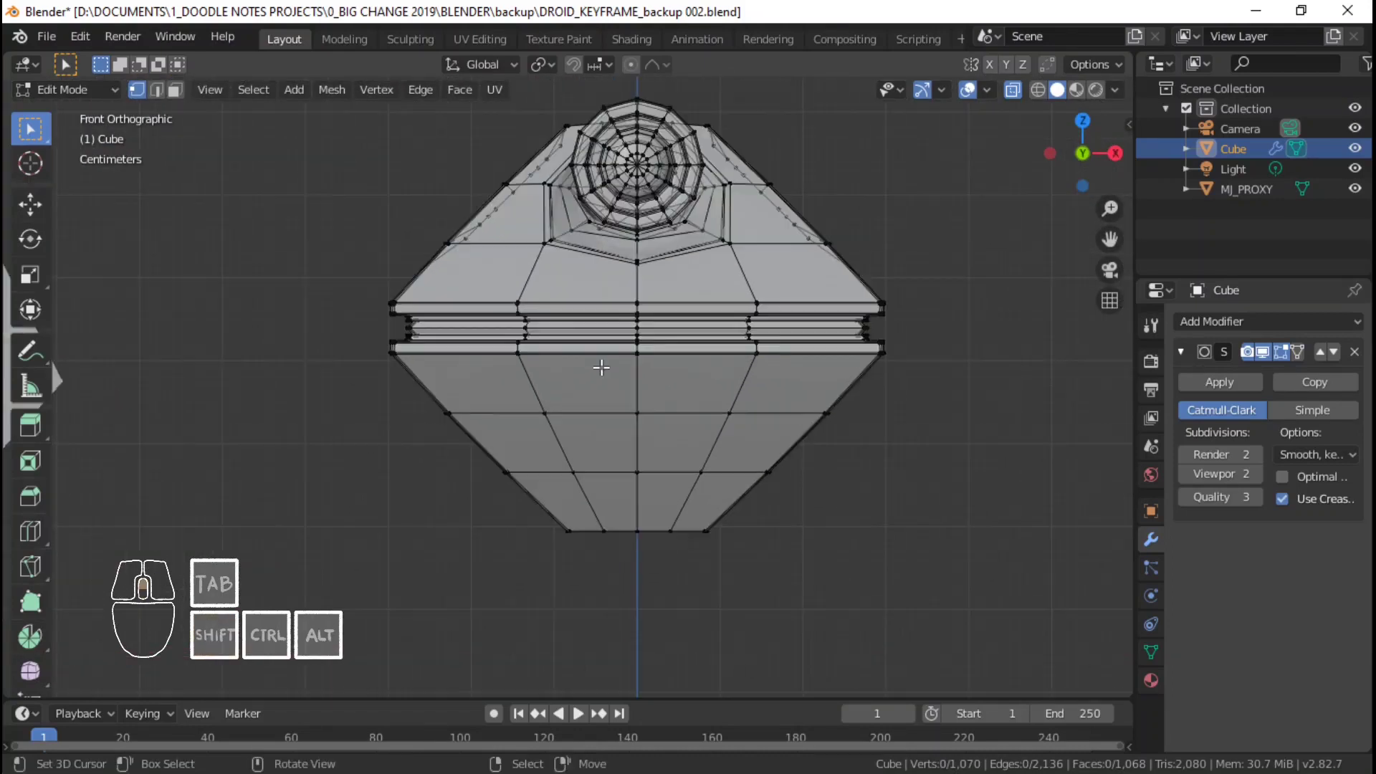
middle_click_drag(382, 158, 376, 223, "shift")
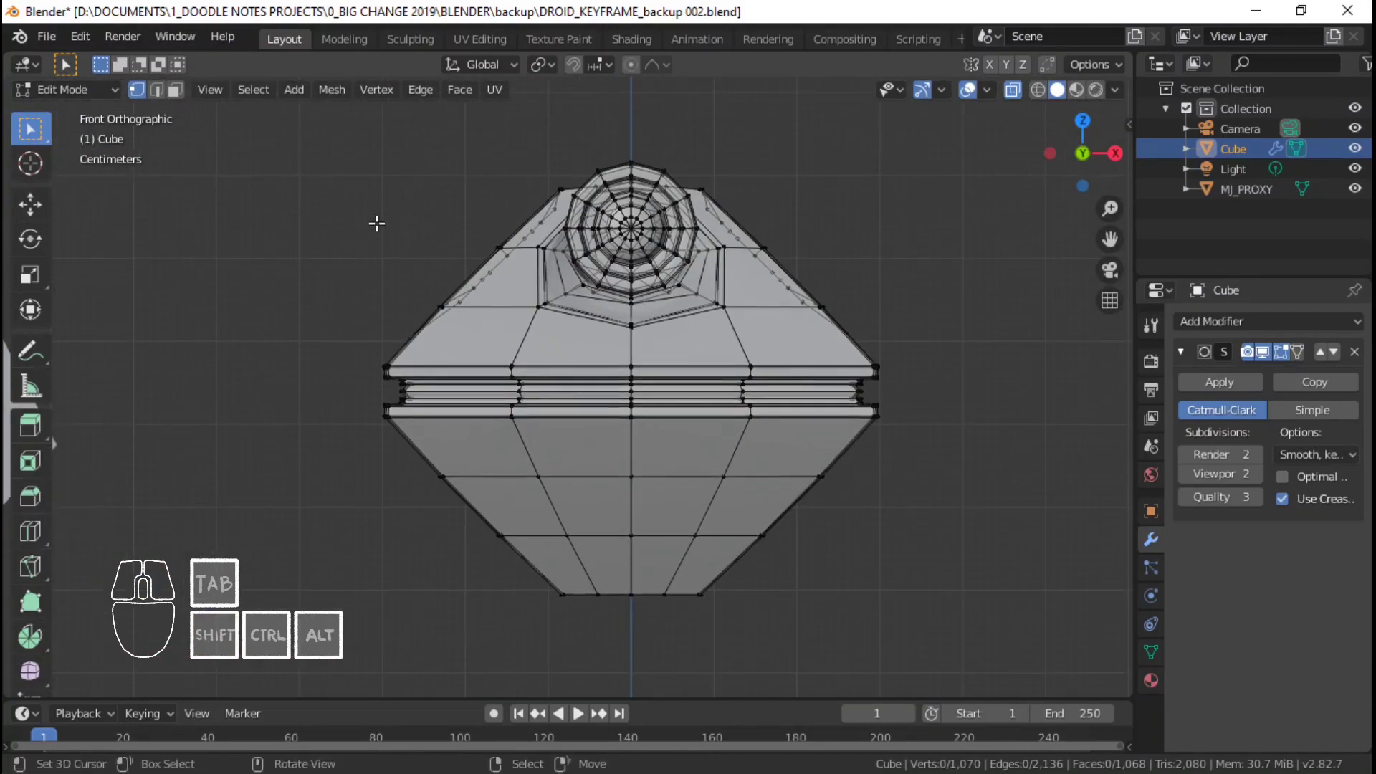
left_click_drag(334, 125, 631, 714)
key("x")
left_click(668, 393)
left_click(1267, 321)
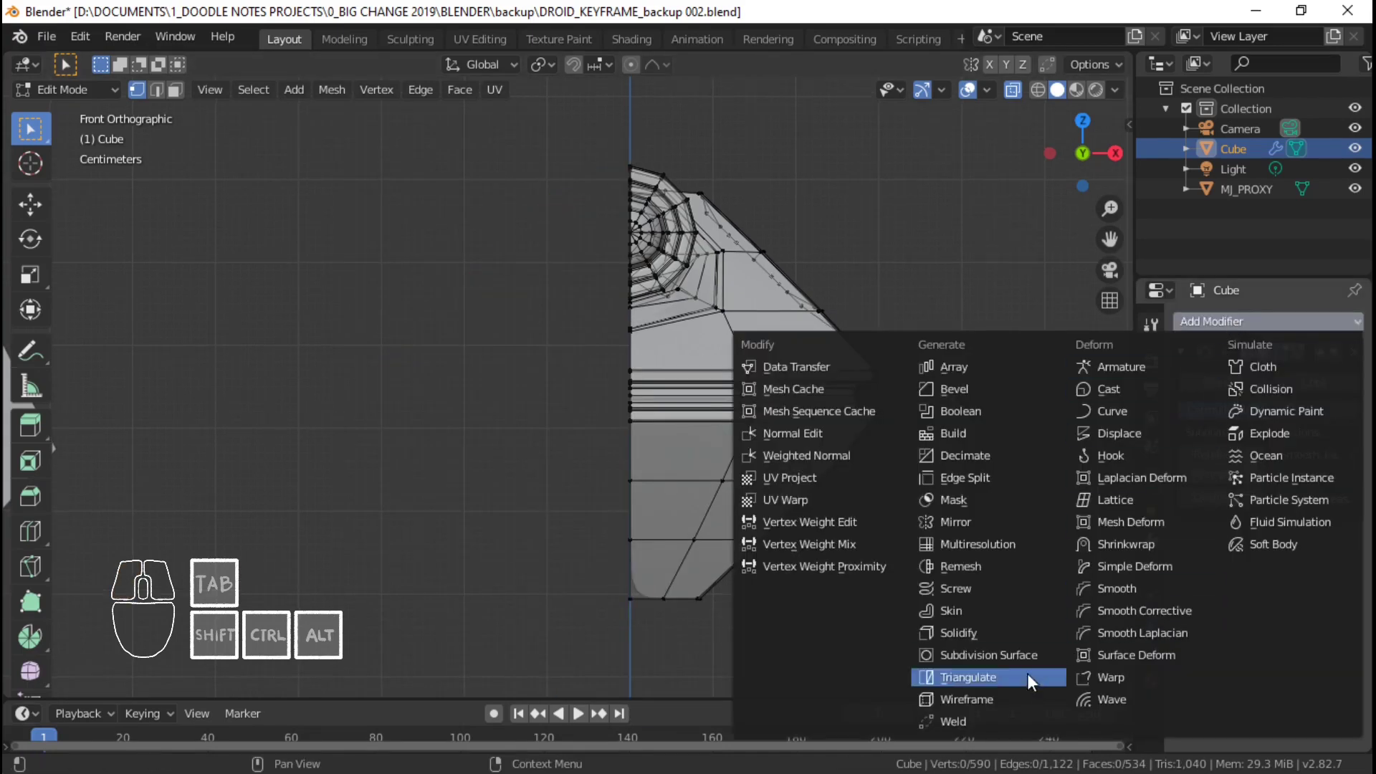
left_click(956, 522)
- Delete two of the closely spaced edge loops running along one corner edge of the remaining half
middle_click_drag(692, 363, 688, 539, "shift")
scroll(688, 539, "up", 2)
scroll(688, 550, "up", 2)
middle_click_drag(712, 487, 639, 338, "shift")
scroll(687, 551, "down", 6)
scroll(639, 339, "up", 1)
middle_click_drag(625, 494, 610, 346, "shift")
scroll(608, 351, "up", 2)
middle_click_drag(802, 420, 602, 437)
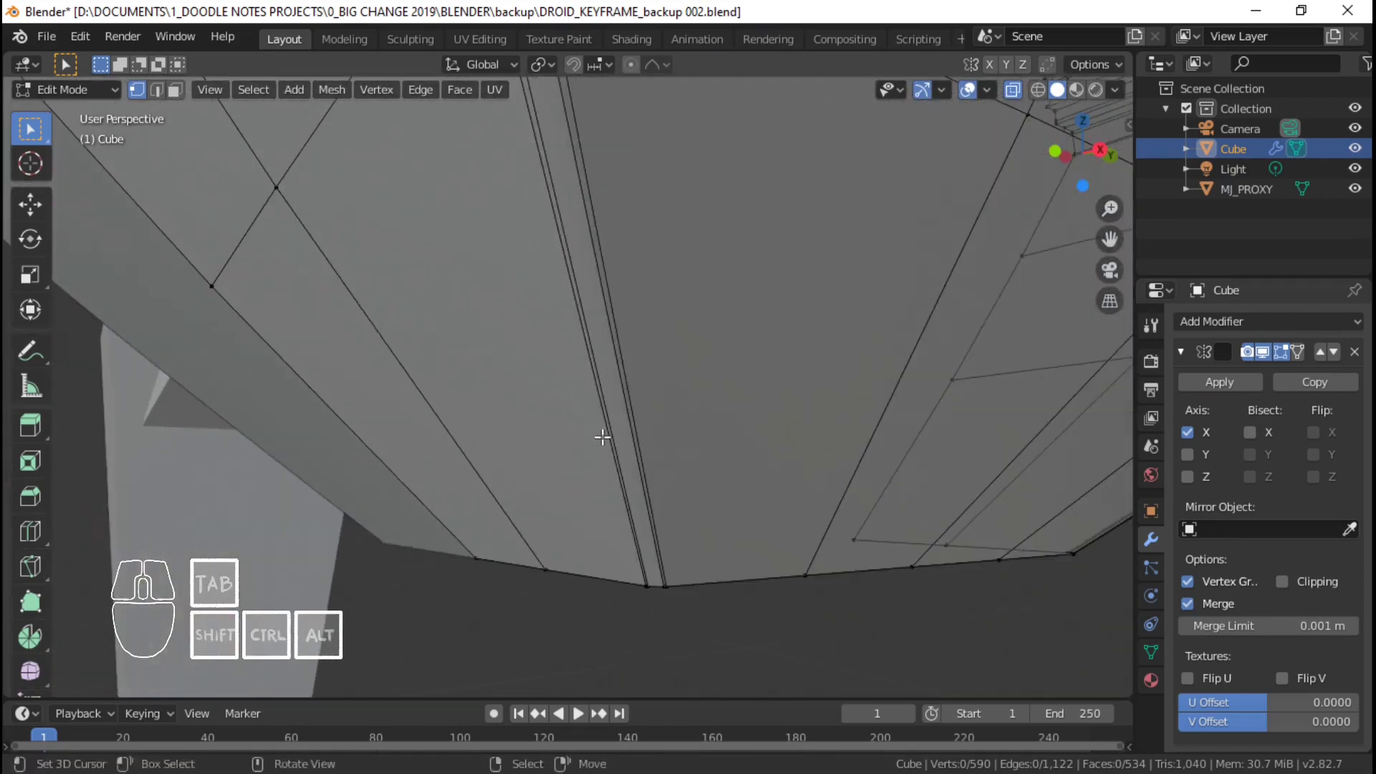
right_click(601, 424, "alt+shift")
key("x")
left_click(565, 667)
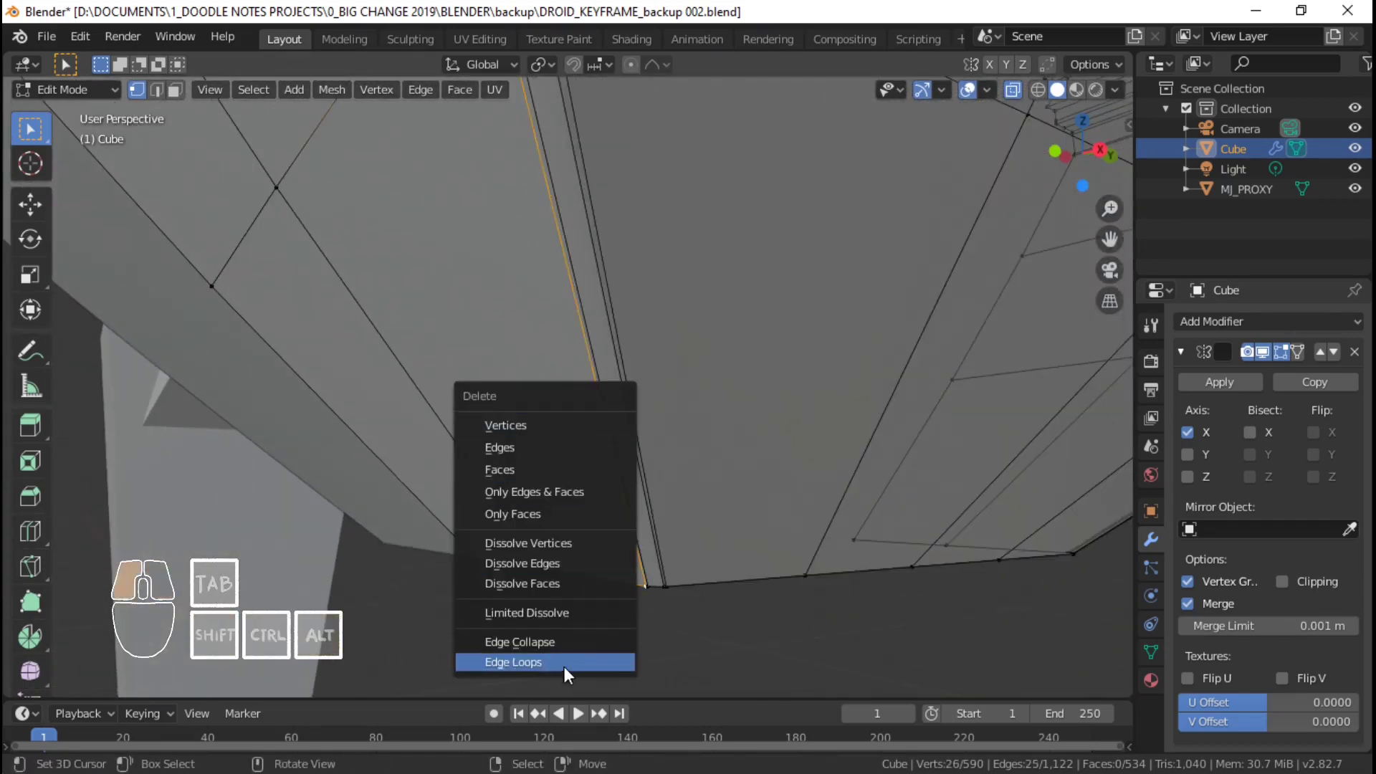
right_click(619, 325, "alt")
key("x")
left_click(617, 325)
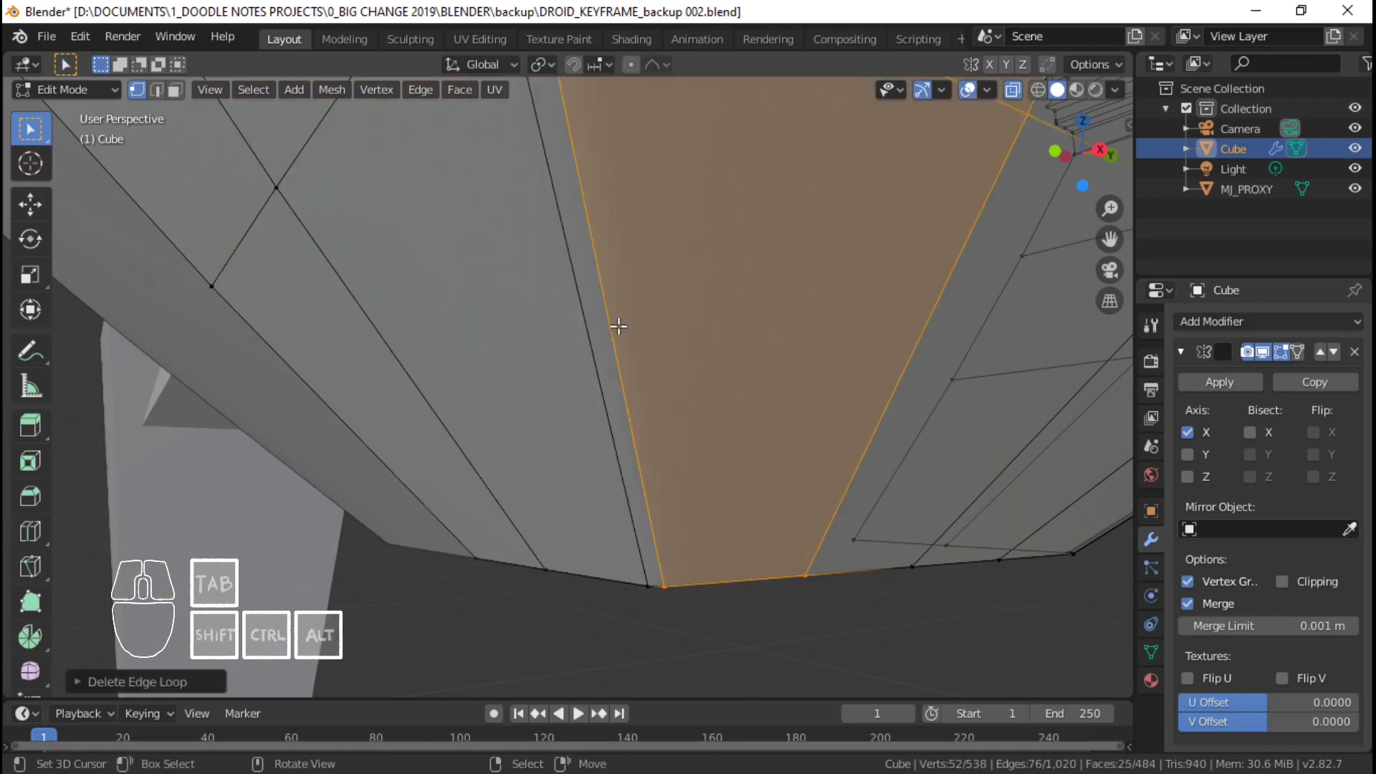
- Delete two edge loops along the other corner edge of the half, thinning out its bevel
scroll(617, 325, "down", 3)
middle_click_drag(617, 325, 722, 429, "shift")
key("alt+a")
middle_click_drag(722, 429, 572, 407)
scroll(615, 439, "up", 1)
scroll(571, 407, "up", 3)
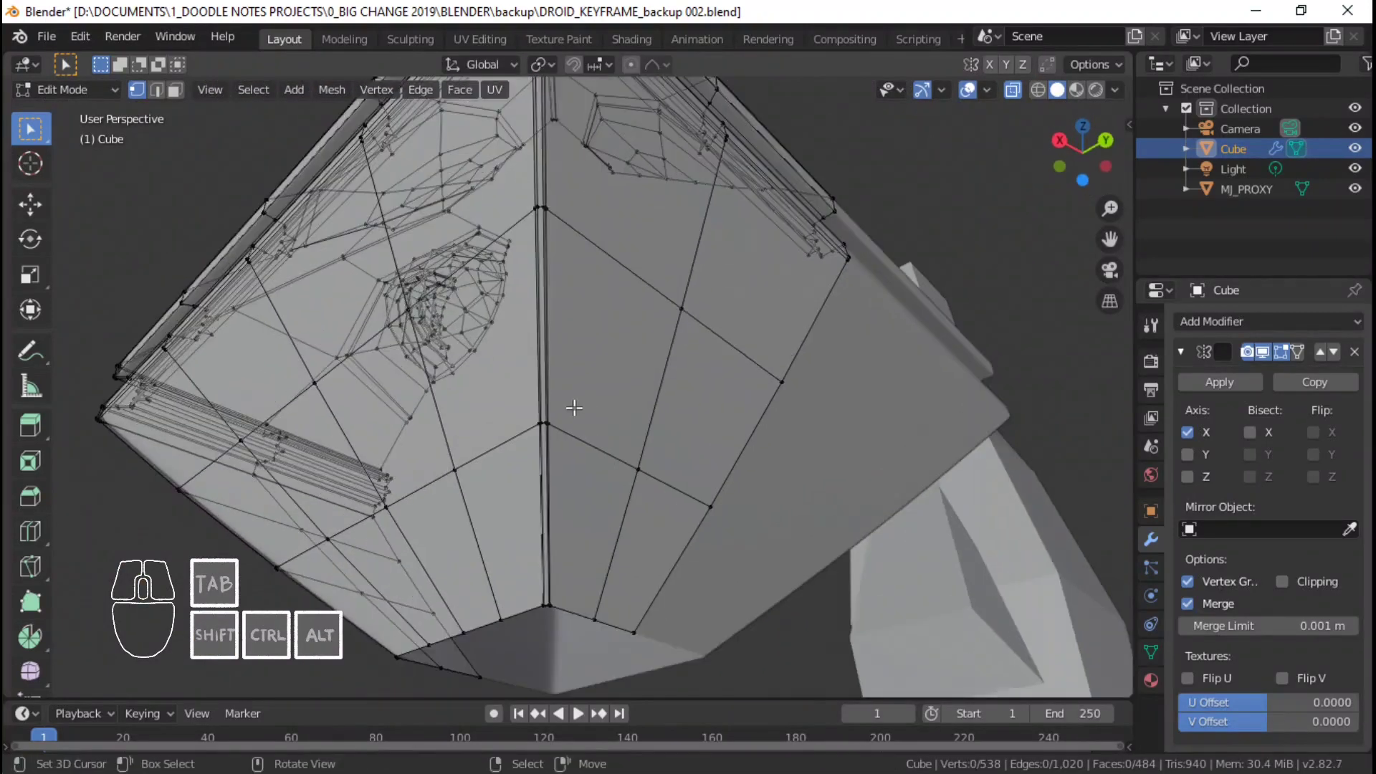
right_click(550, 374, "alt")
key("x")
left_click(549, 374)
right_click(513, 307, "alt")
key("x")
left_click(513, 307)
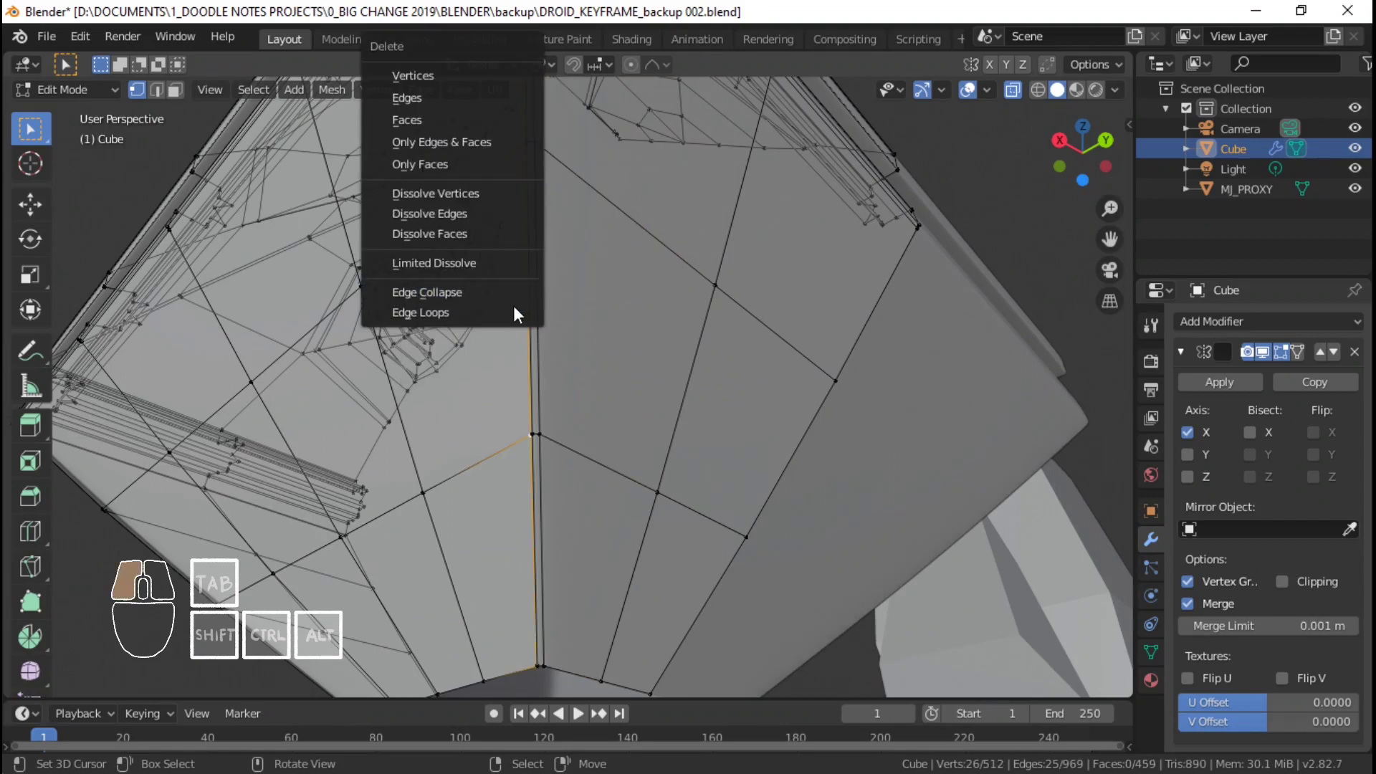
- Return to Object Mode, check the smoothed head and apply the Mirror modifier
scroll(513, 307, "down", 5)
middle_click_drag(513, 307, 816, 406)
key("Tab")
scroll(815, 406, "up", 2)
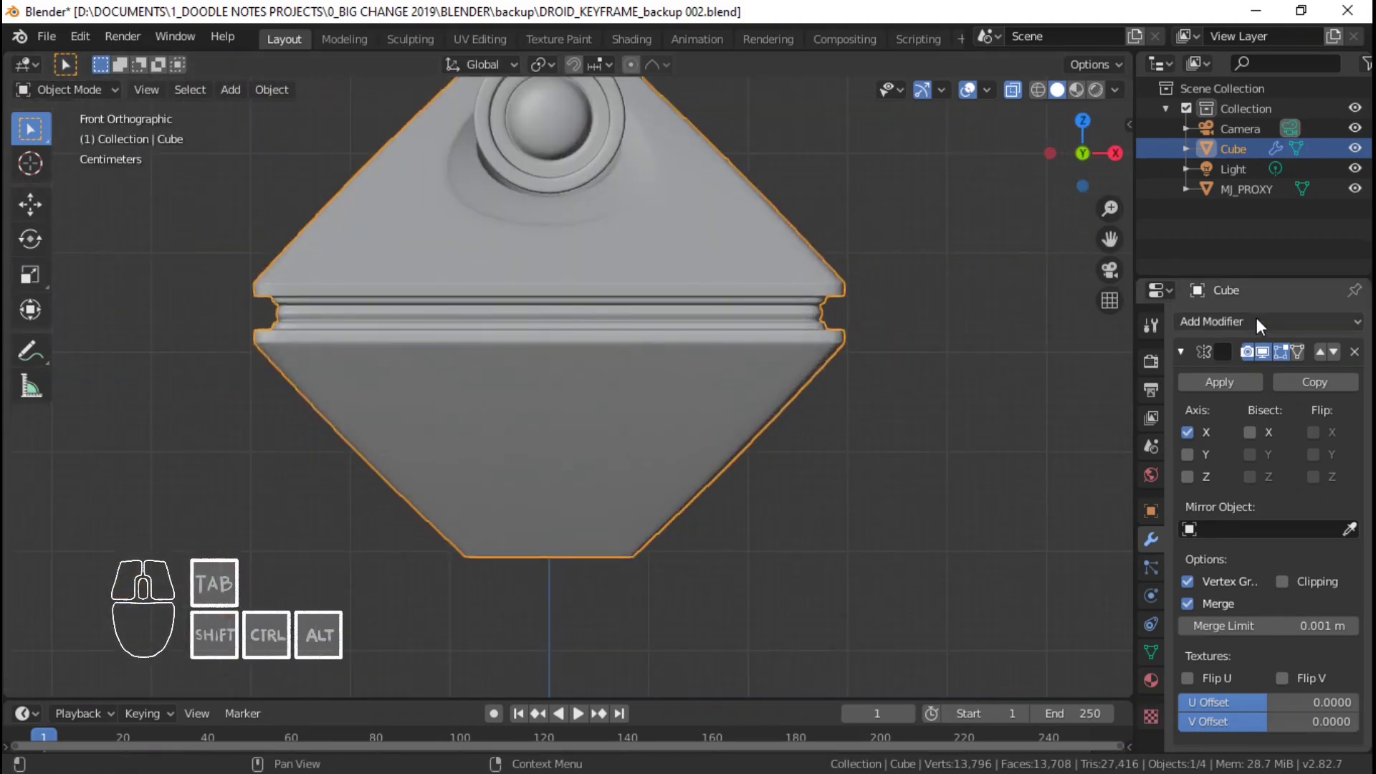
left_click(1243, 376)
- Extrude the lower opening's edge loop, scale it down to a small tip and lower it about 0.069 m along Z
key("Tab")
scroll(580, 439, "up", 4)
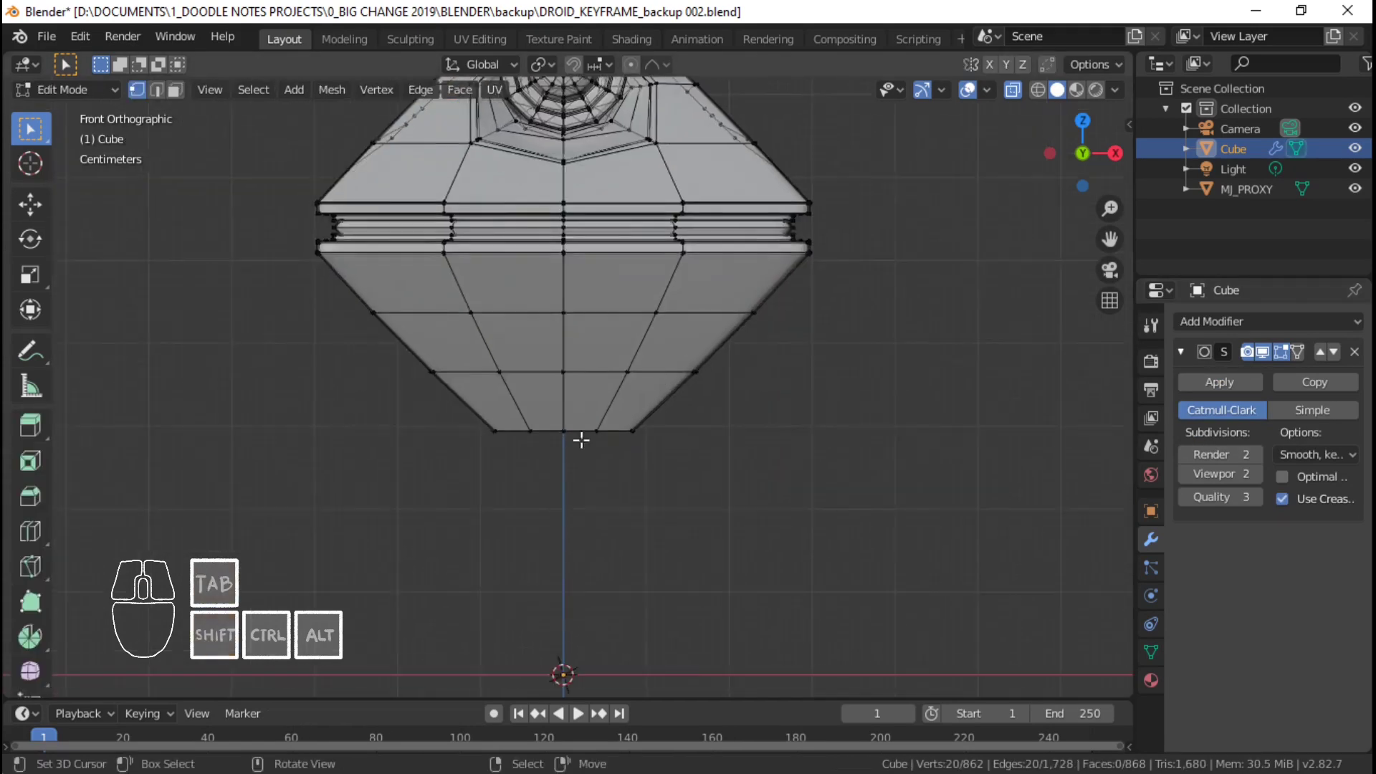
scroll(621, 447, "down", 3, "shift")
key("s")
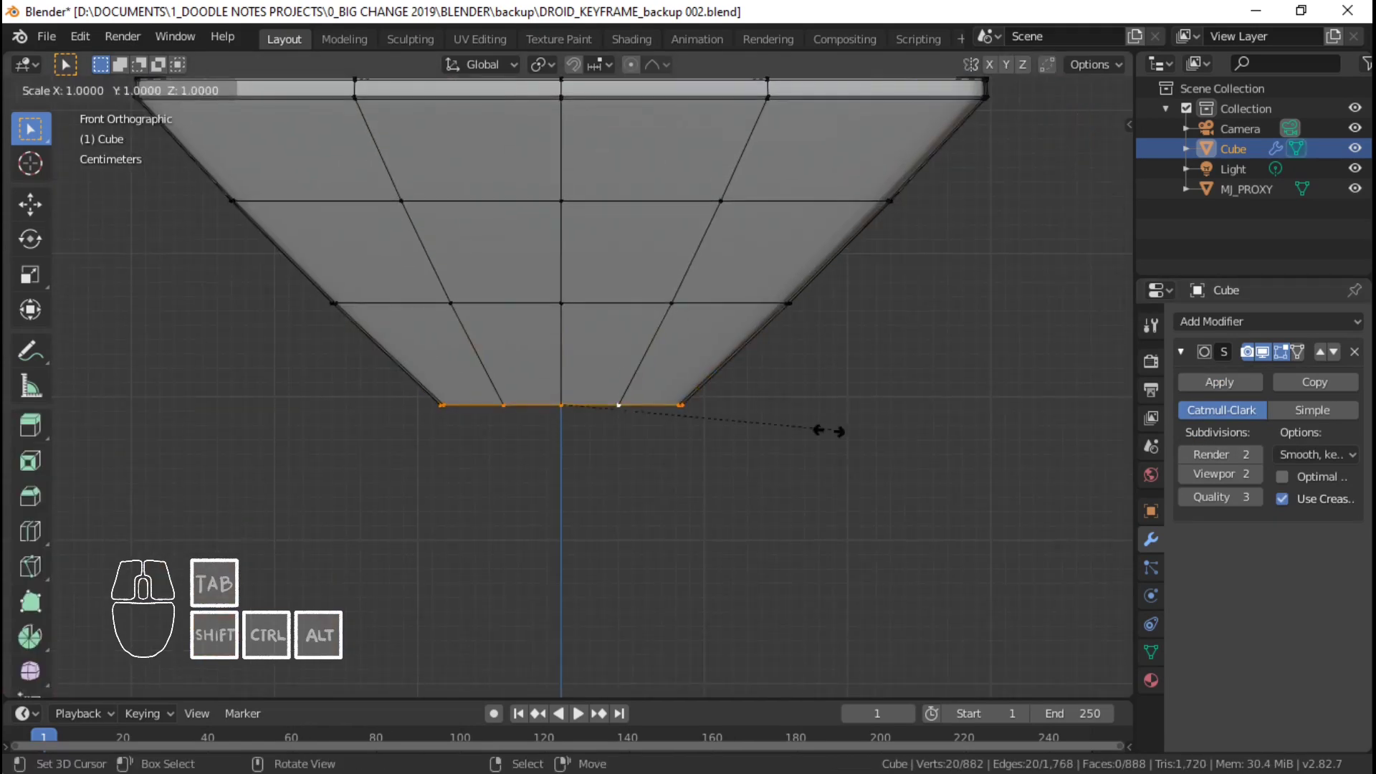
left_click(570, 416)
key("e")
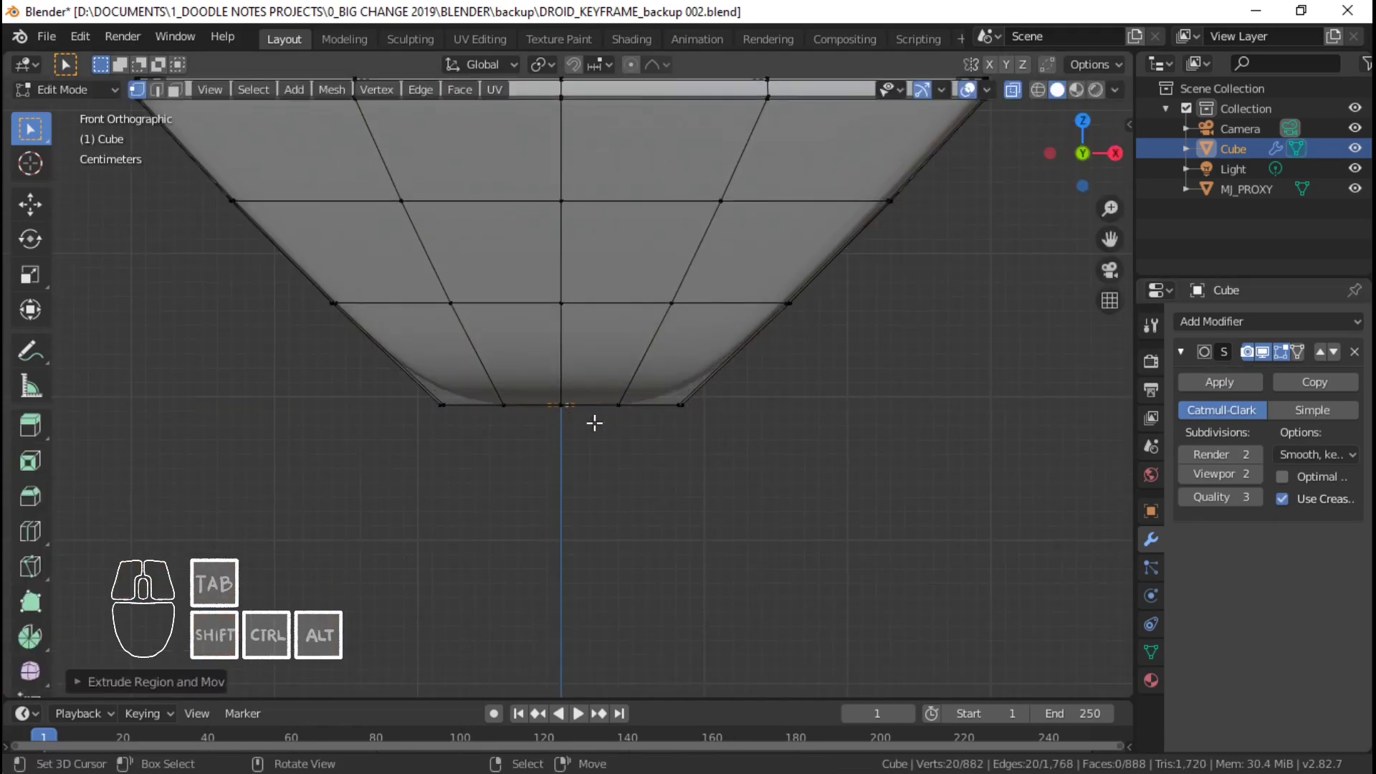
key("z")
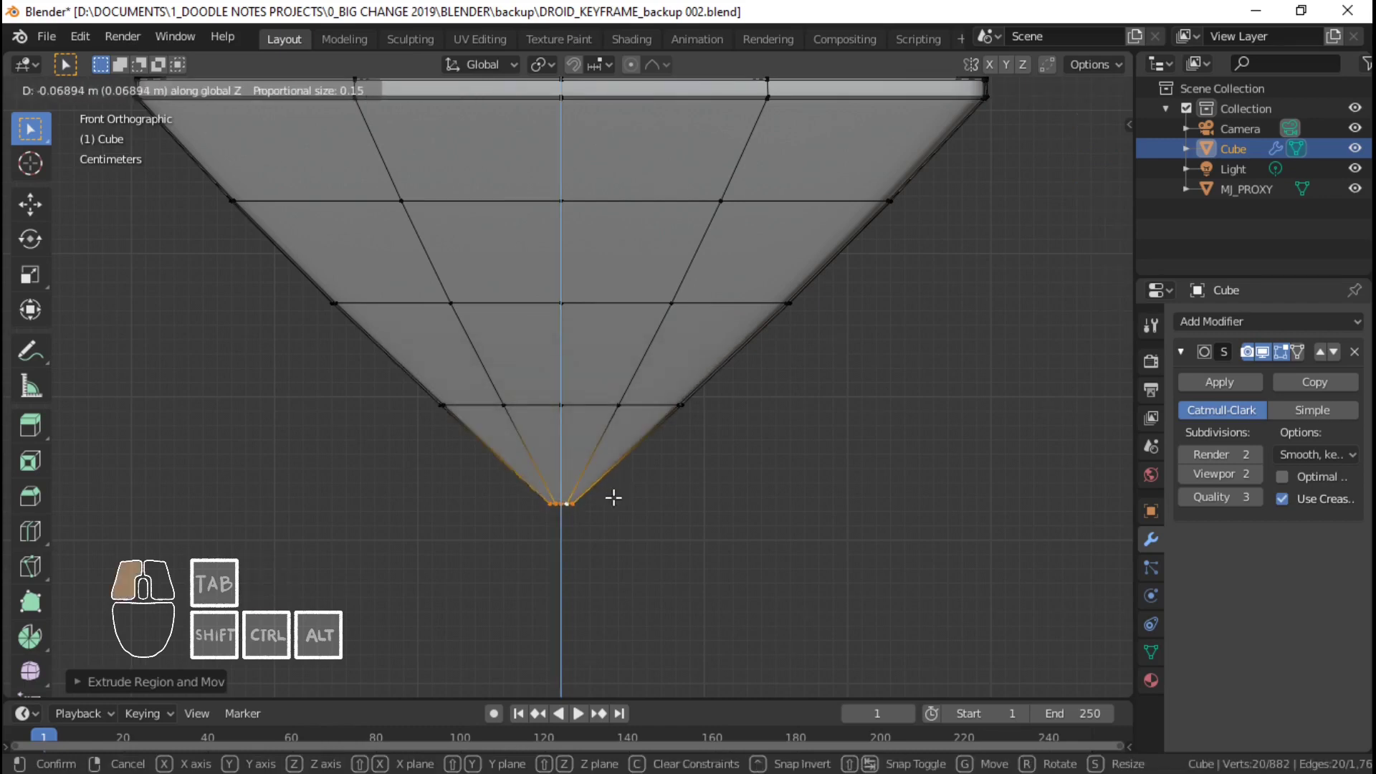
left_click(613, 497)
- Extrude the lower tip's open edge loop and scale it inward to about 0.94 to form a narrow rim
scroll(568, 506, "up", 3)
middle_click_drag(569, 506, 824, 408)
scroll(874, 444, "up", 3)
key("e")
key("s")
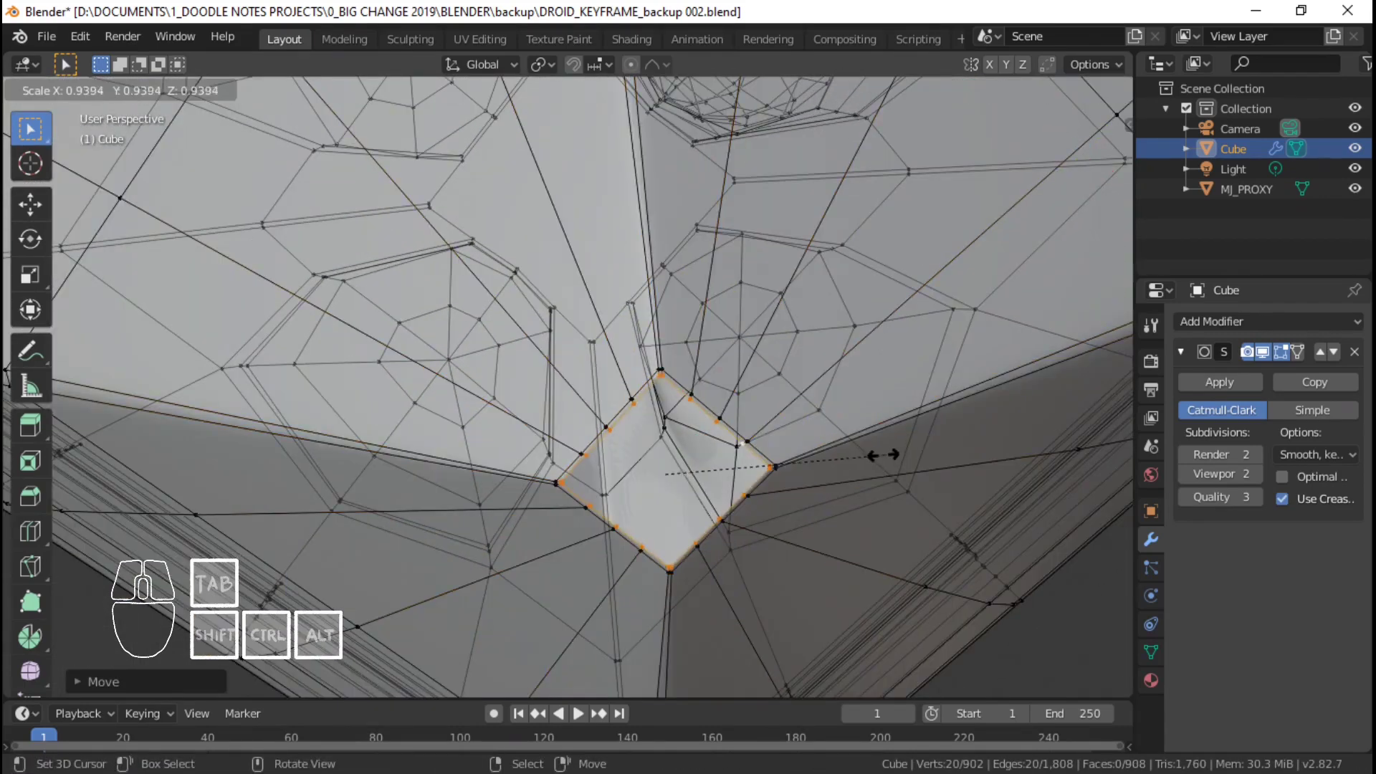
left_click(866, 454)
middle_click_drag(866, 455, 812, 500)
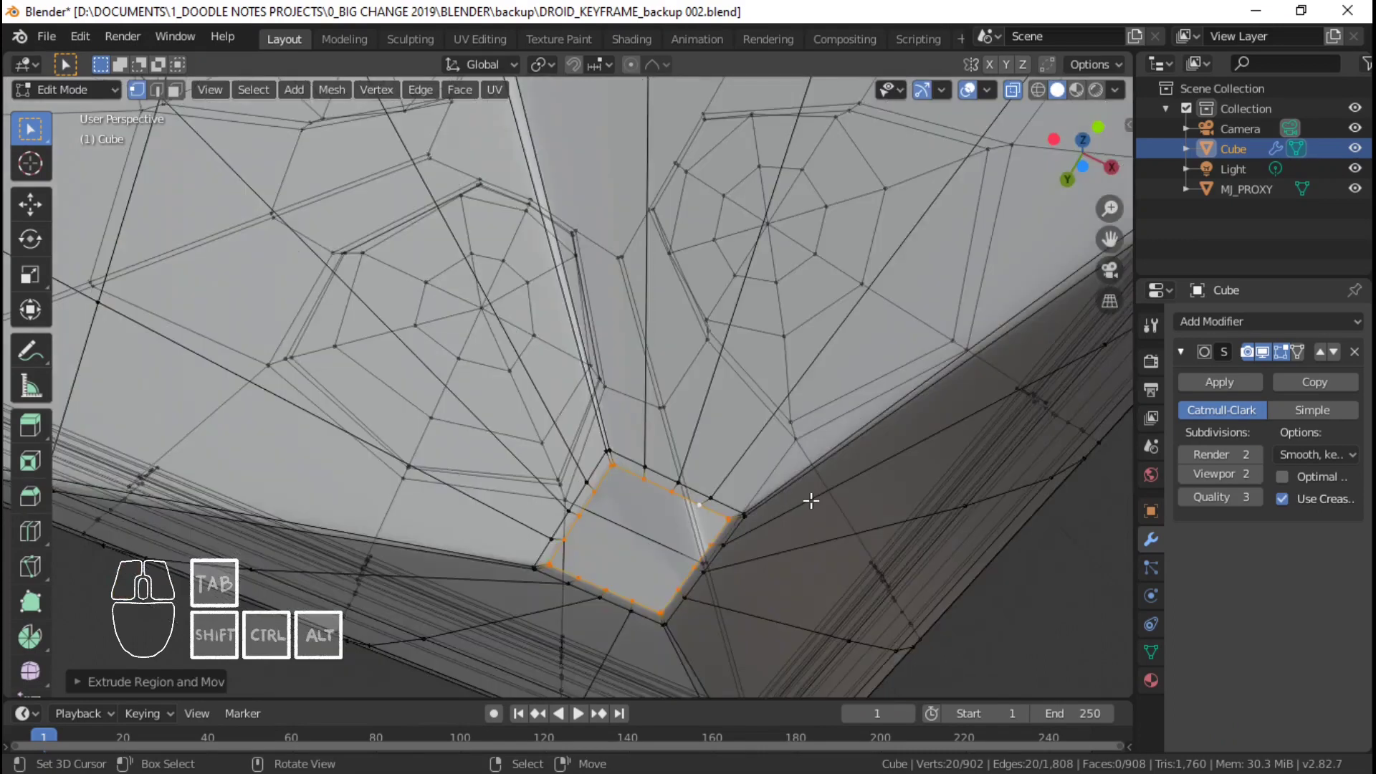
- Extrude the inner rim loop again, set it slightly into the lower opening and frame it for inspection
key("e")
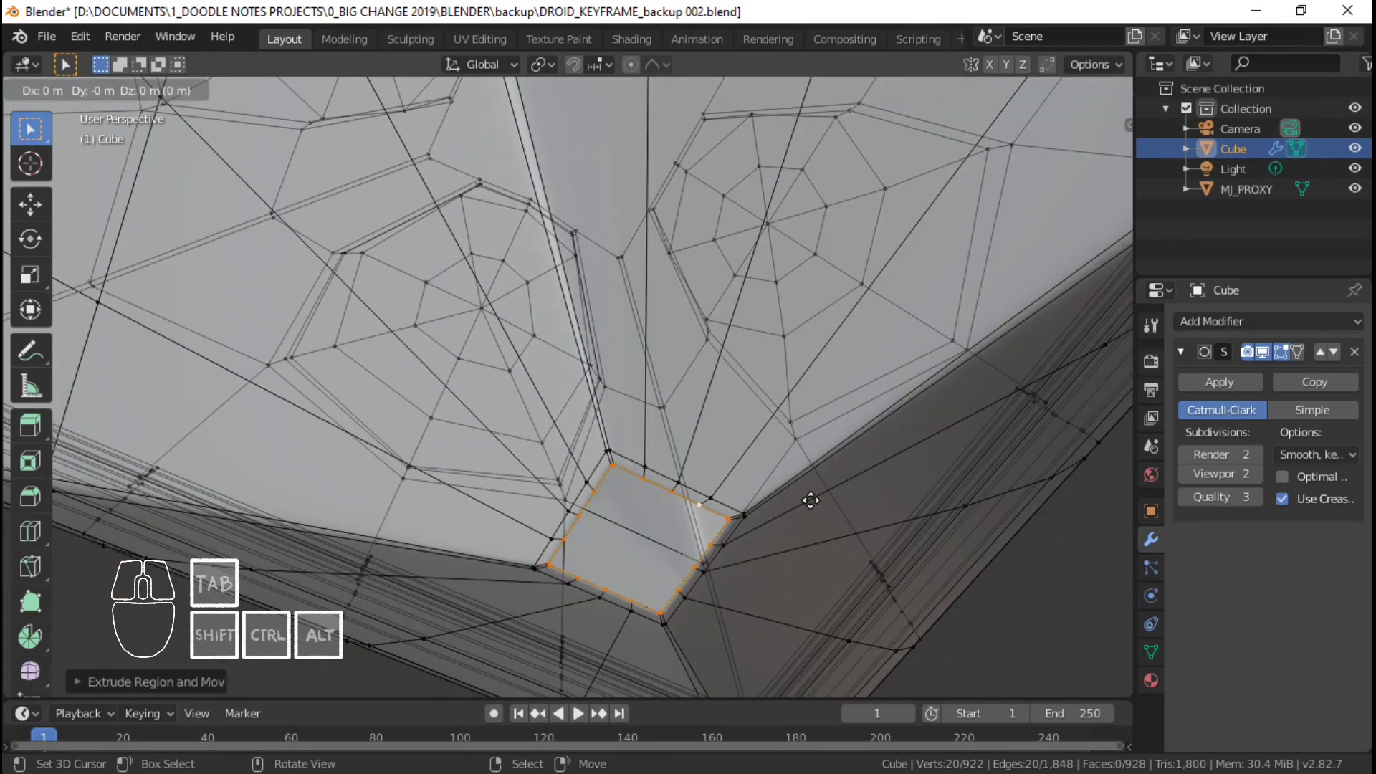
left_click(812, 498)
middle_click_drag(813, 498, 620, 600)
middle_click_drag(620, 600, 600, 487)
key("KP_Decimal")
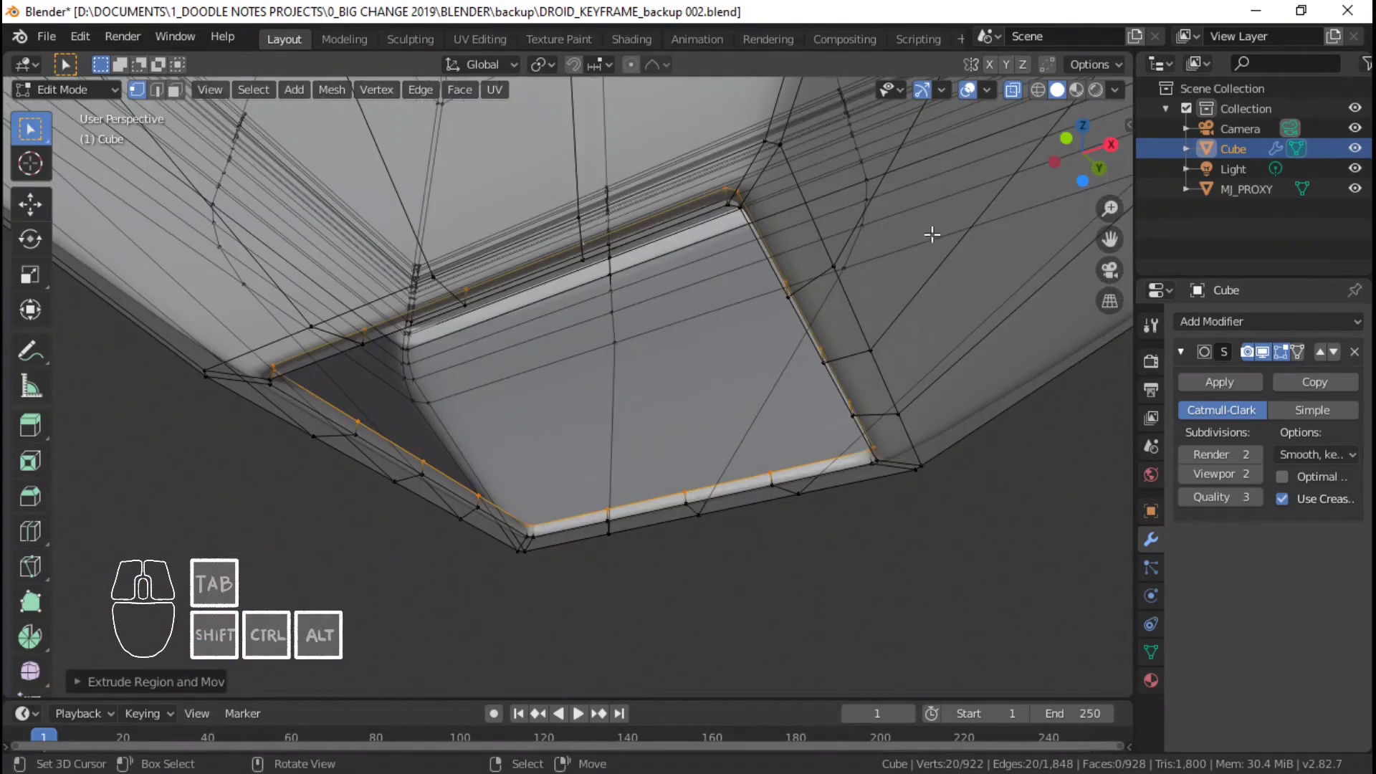
- Turn off X-ray display for the head mesh
left_click(1012, 90)
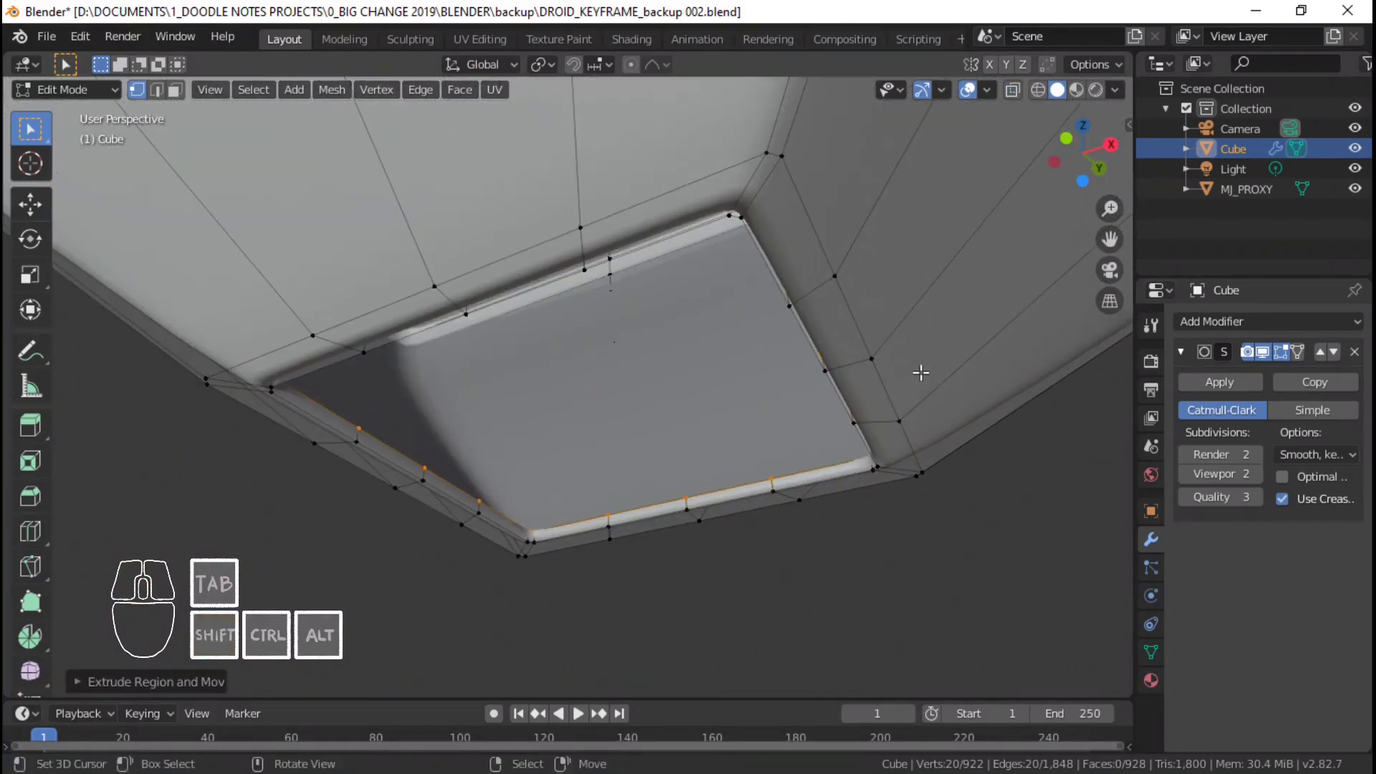
key("e")
key("s")
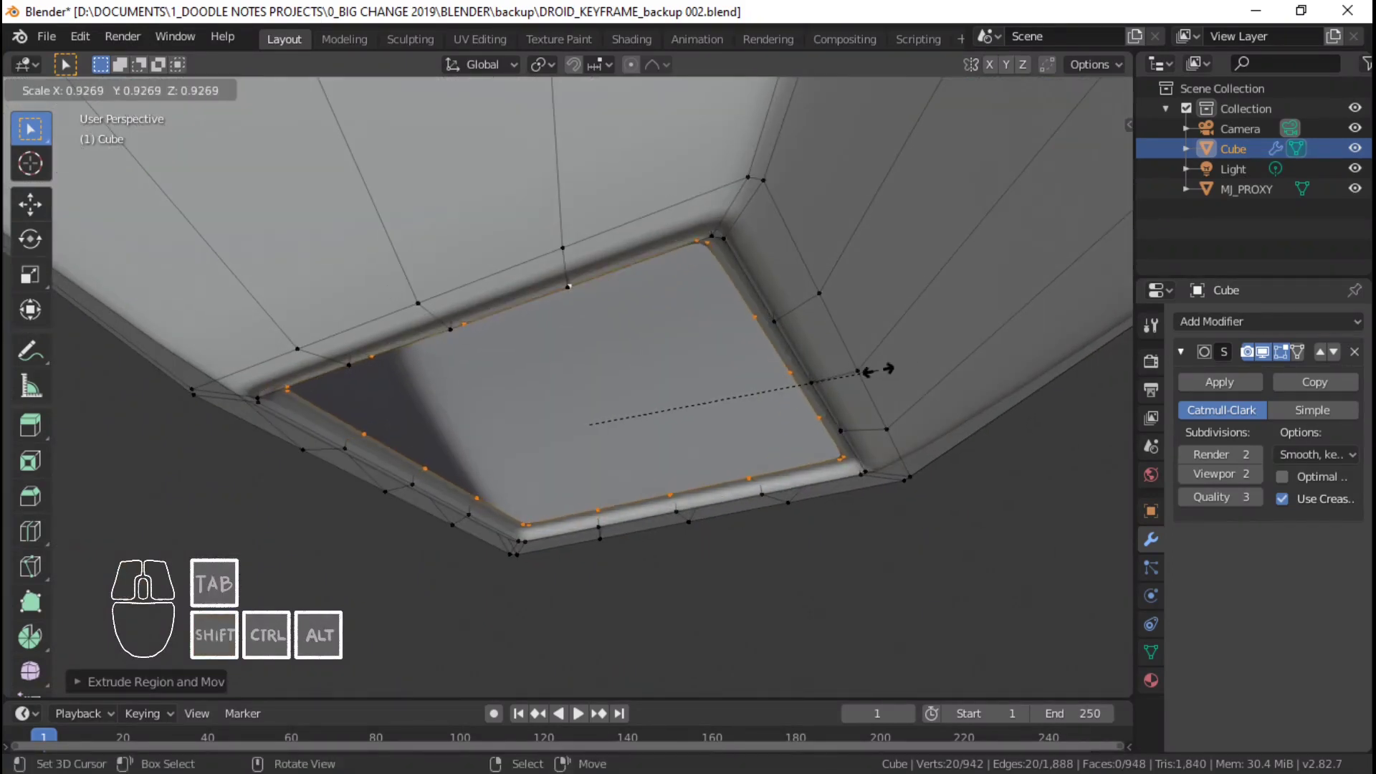
right_click(883, 369)
middle_click_drag(799, 420, 752, 439)
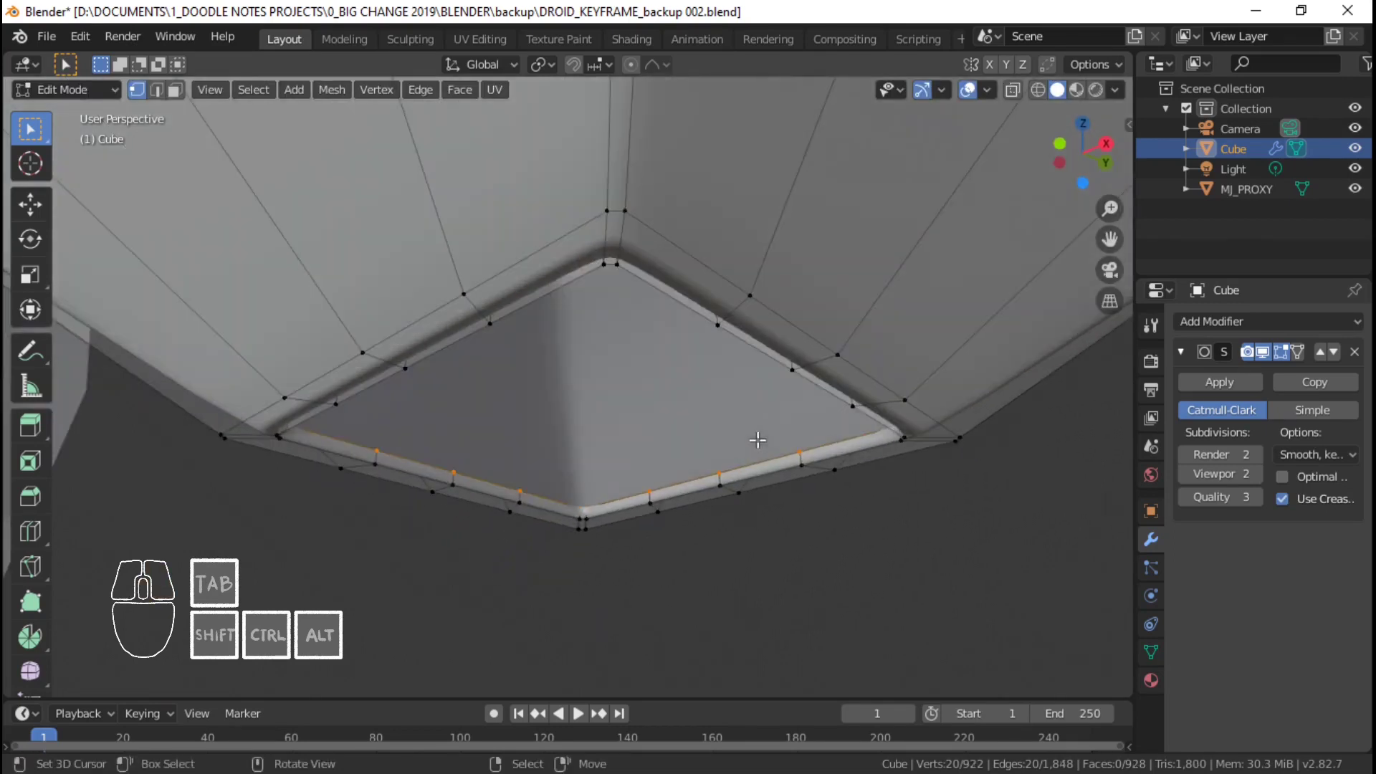
- Extrude the lower tip's inner rim loop inward twice and merge the last loop at its center to close the tip
key("s")
left_click(776, 392)
key("e")
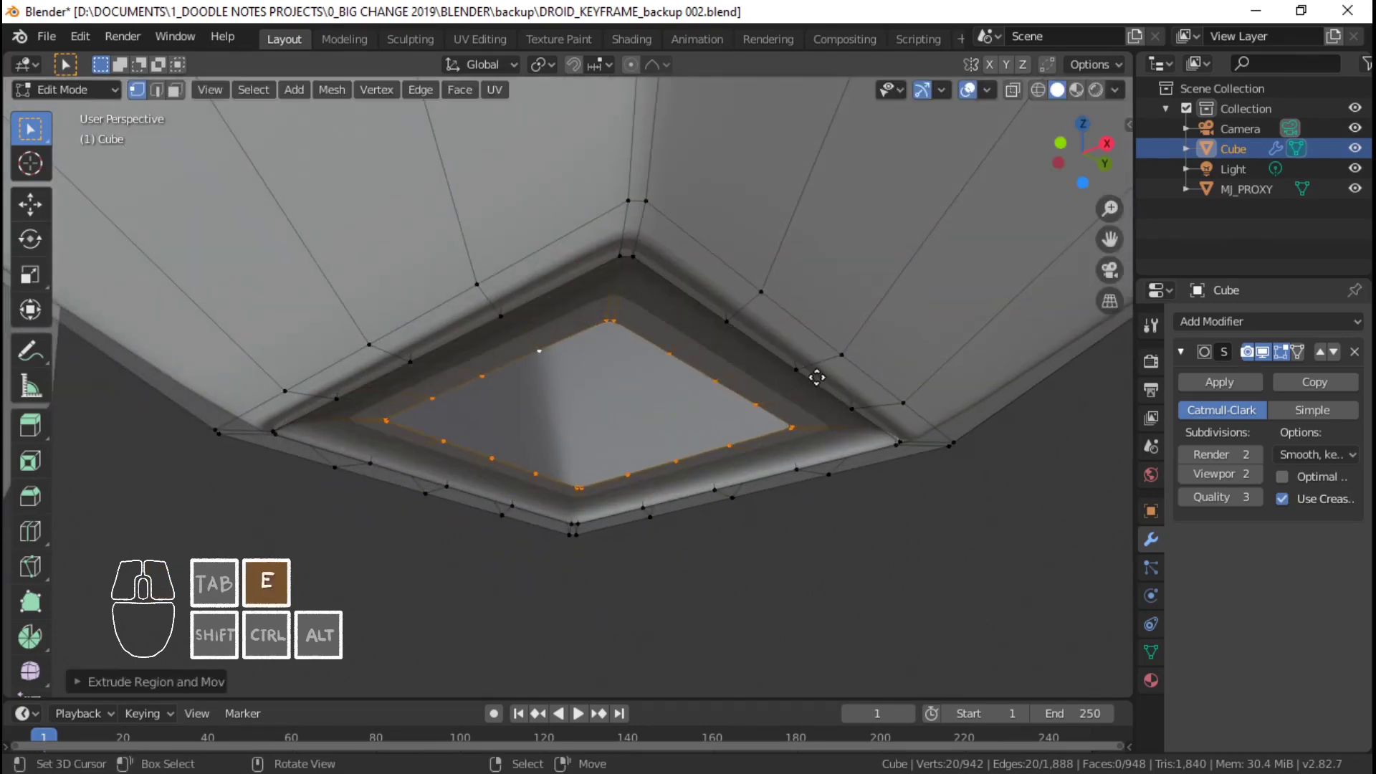
key("s")
left_click(738, 407)
key("alt+m")
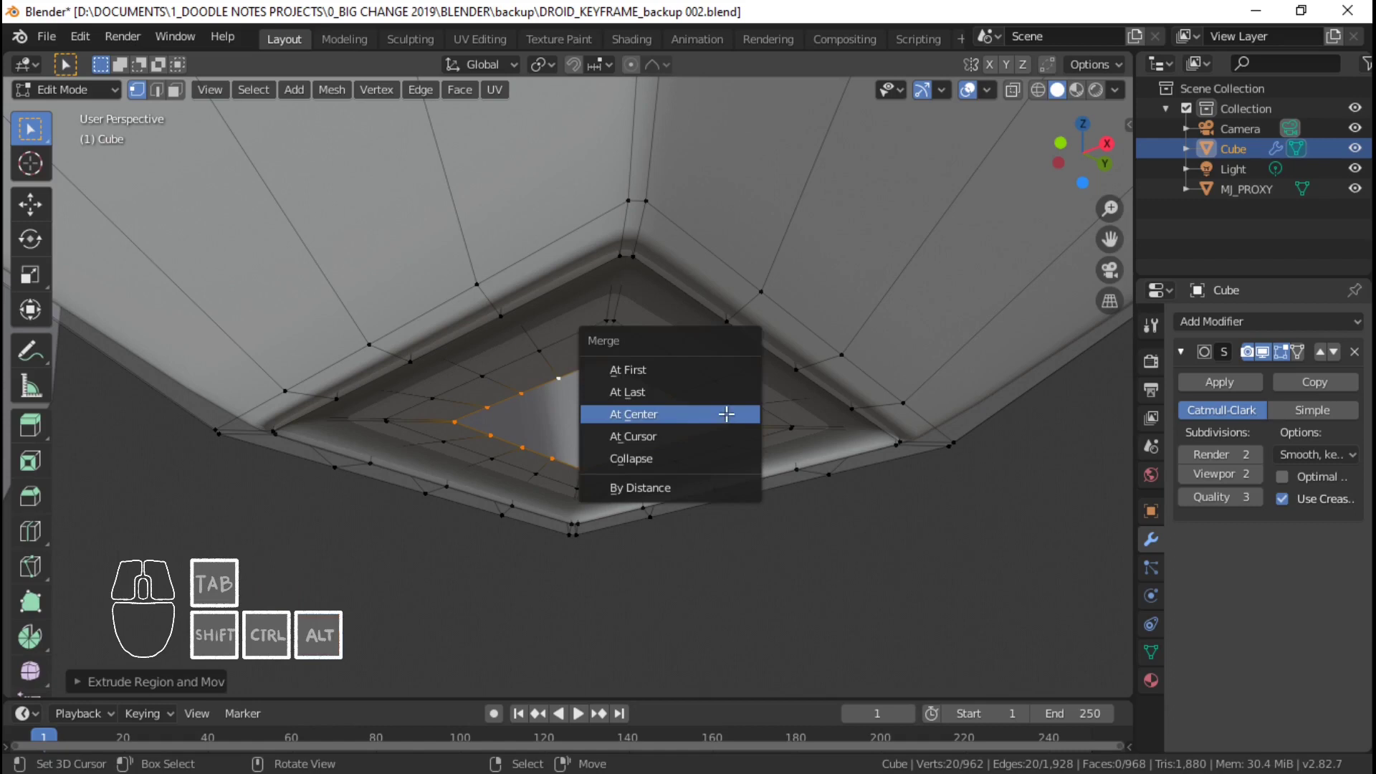
left_click(726, 414)
- Extrude the head's upper opening edge loop upward along Z and flatten it by scaling Z to 0
middle_click_drag(660, 433, 672, 276)
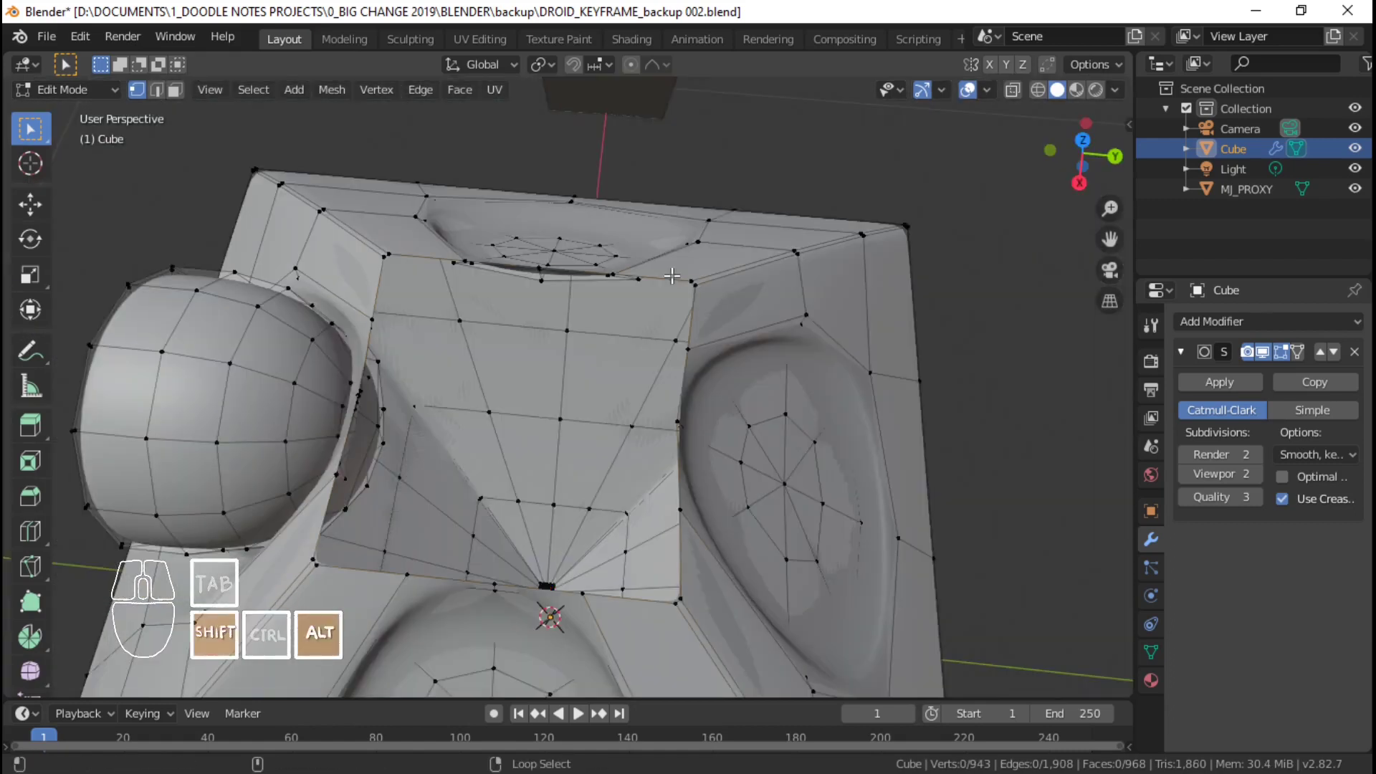
middle_click_drag(522, 326, 583, 344)
key("KP_1")
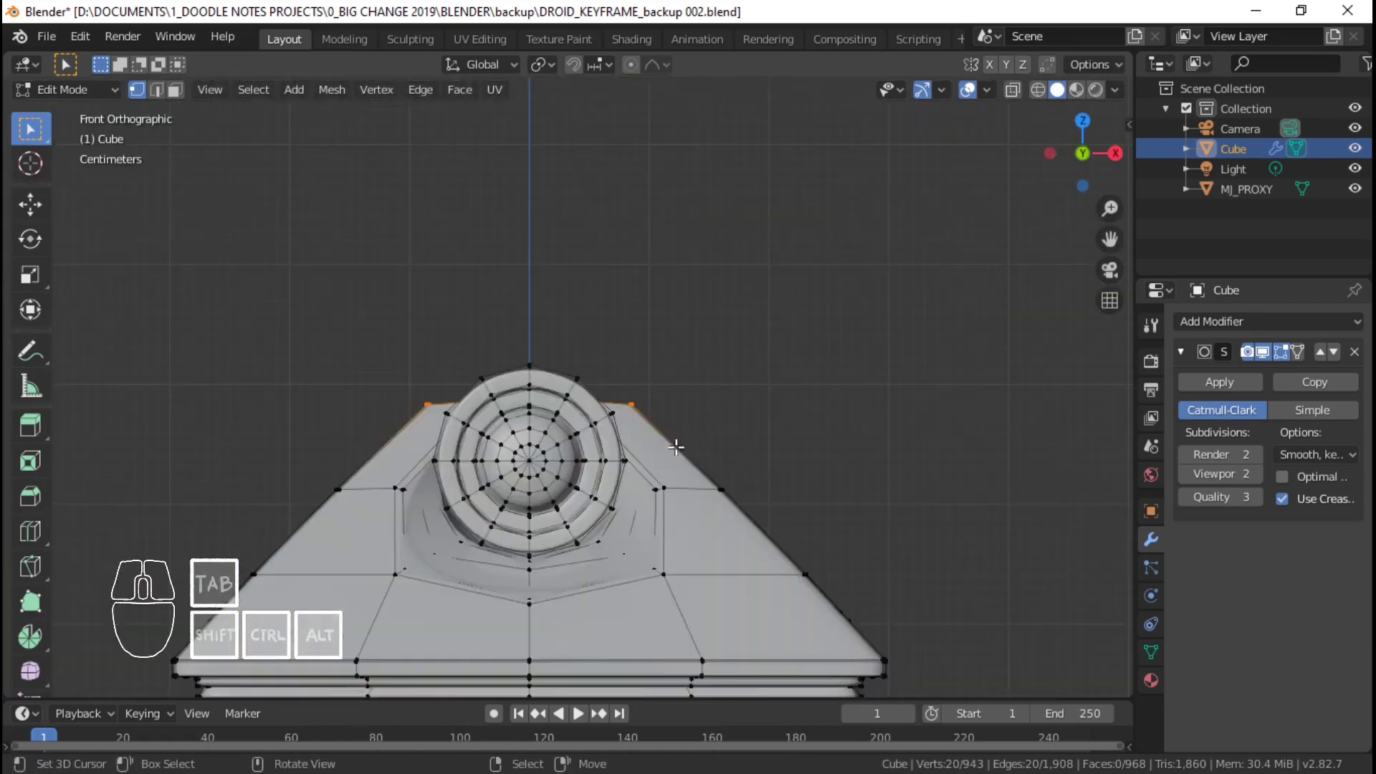
key("e")
key("z")
left_click(729, 327)
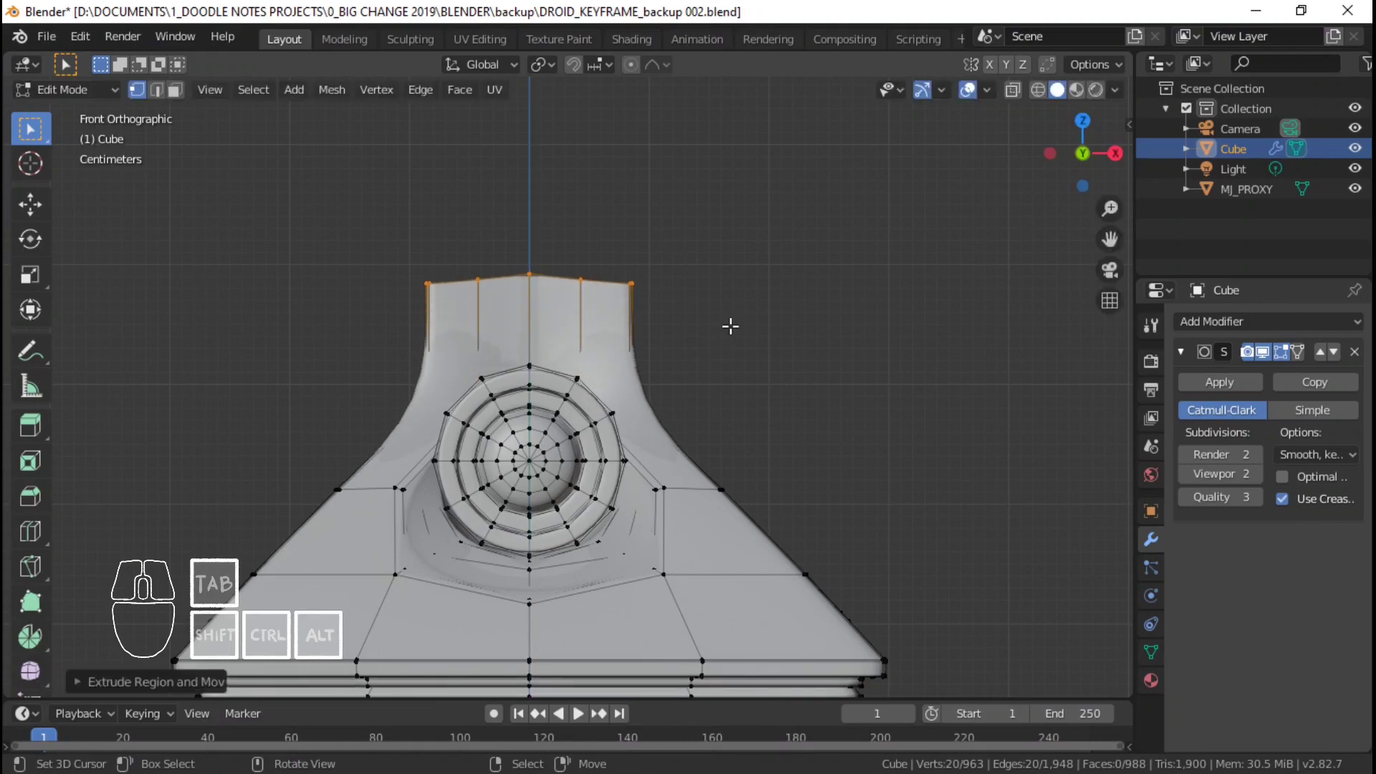
key("s")
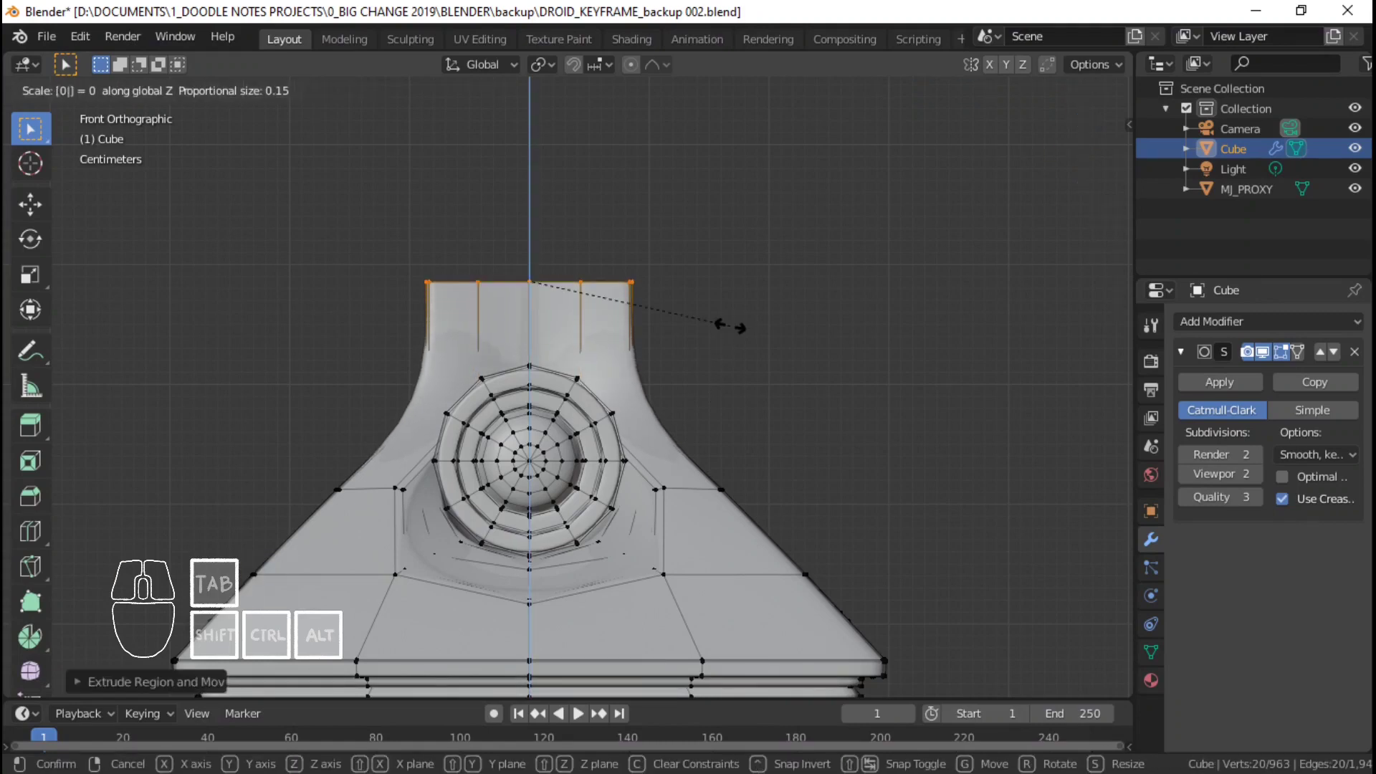
key("Return")
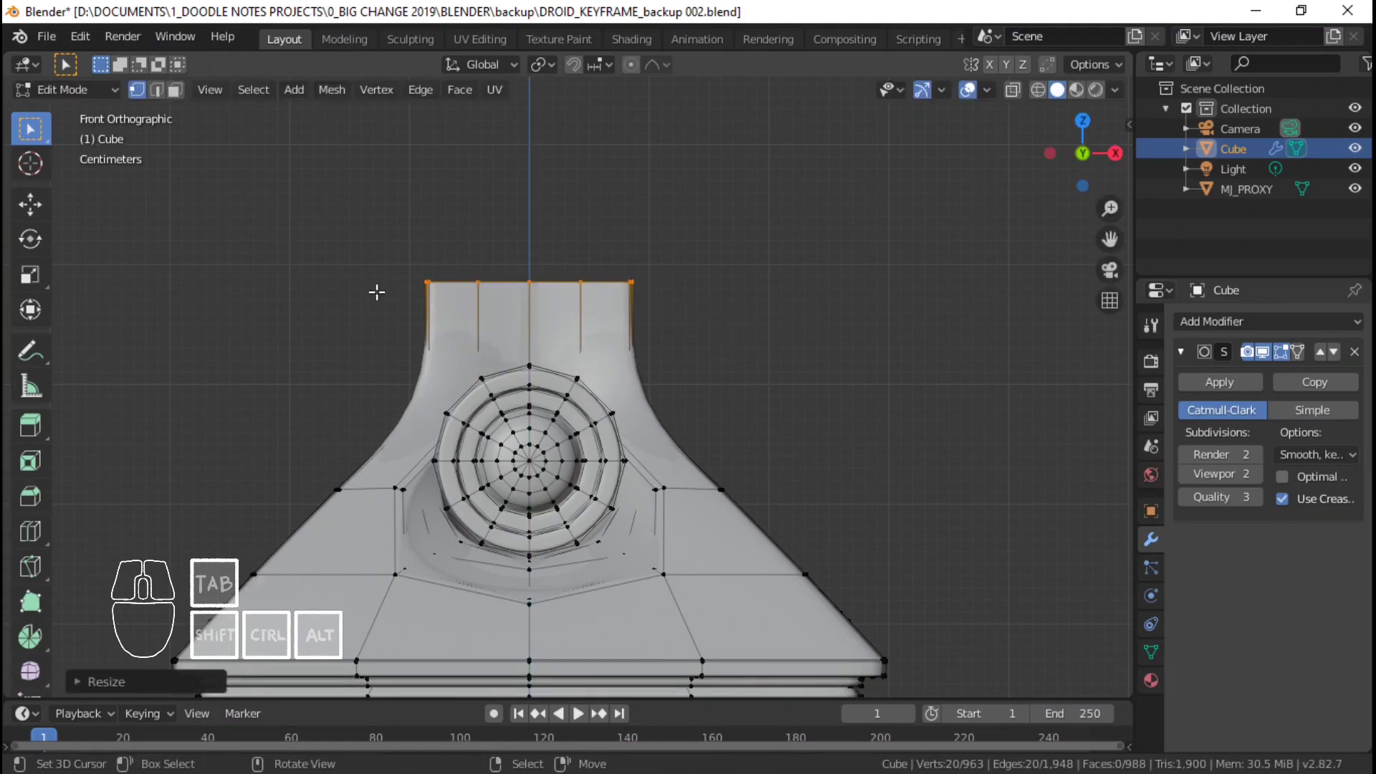
- Scale the extruded upper loop inward to a small tip and adjust its height along Z
scroll(377, 292, "up", 4)
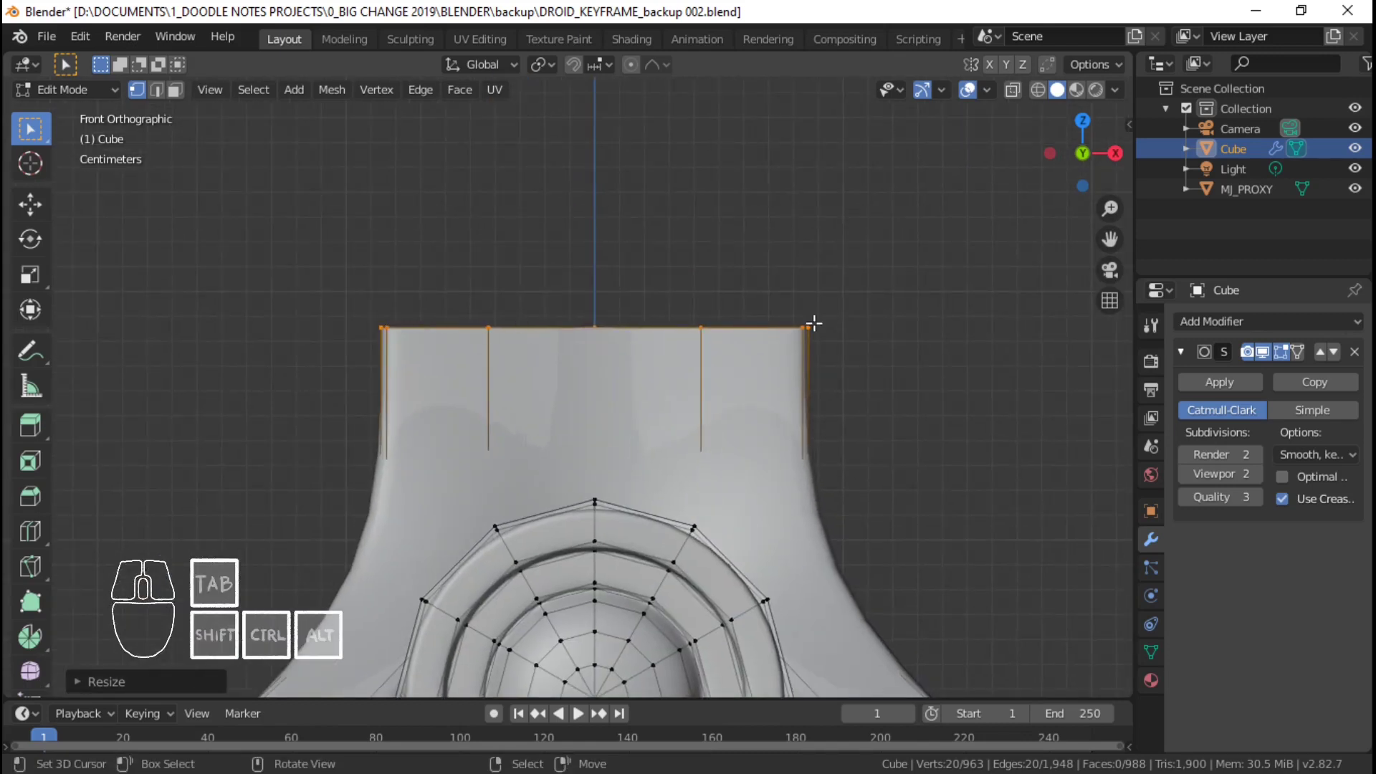
scroll(714, 340, "up", 2)
middle_click_drag(715, 341, 754, 363, "shift")
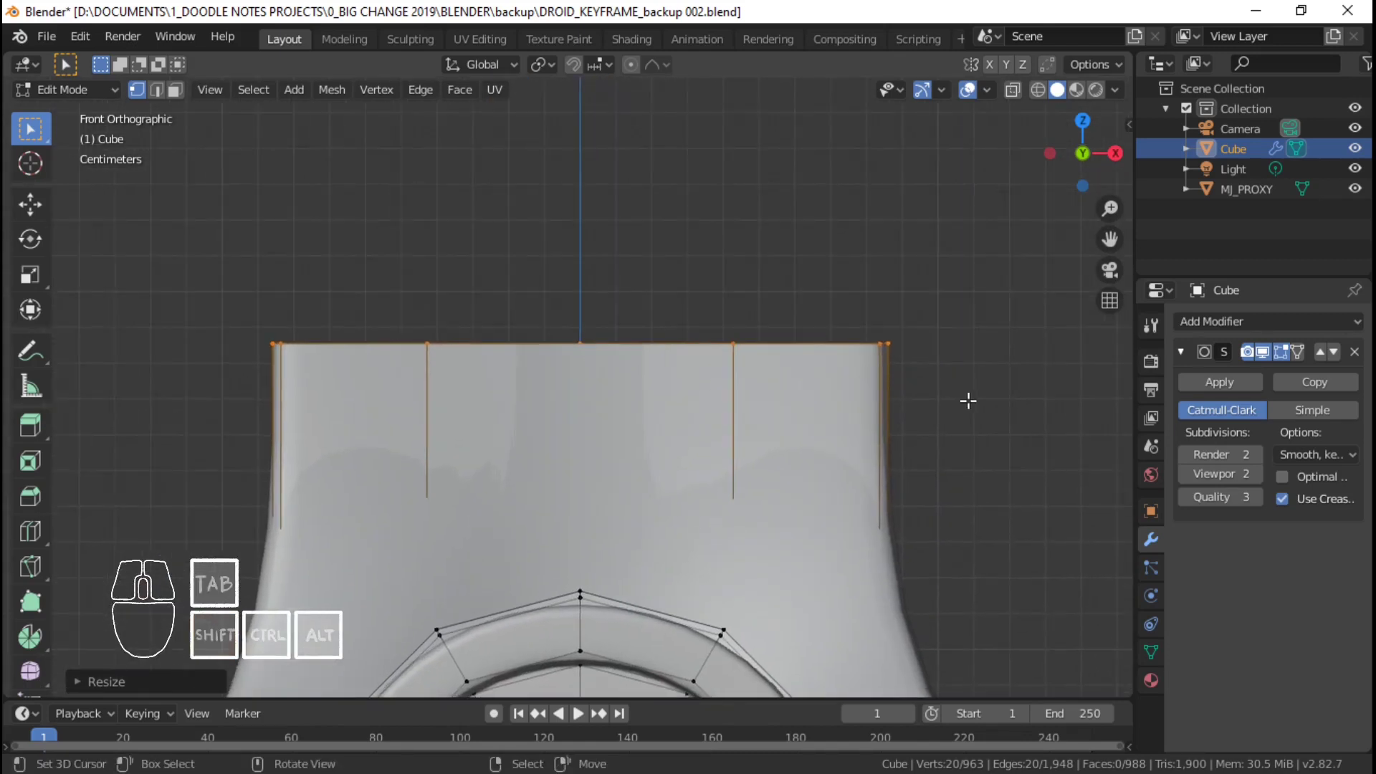
key("s")
left_click(602, 362)
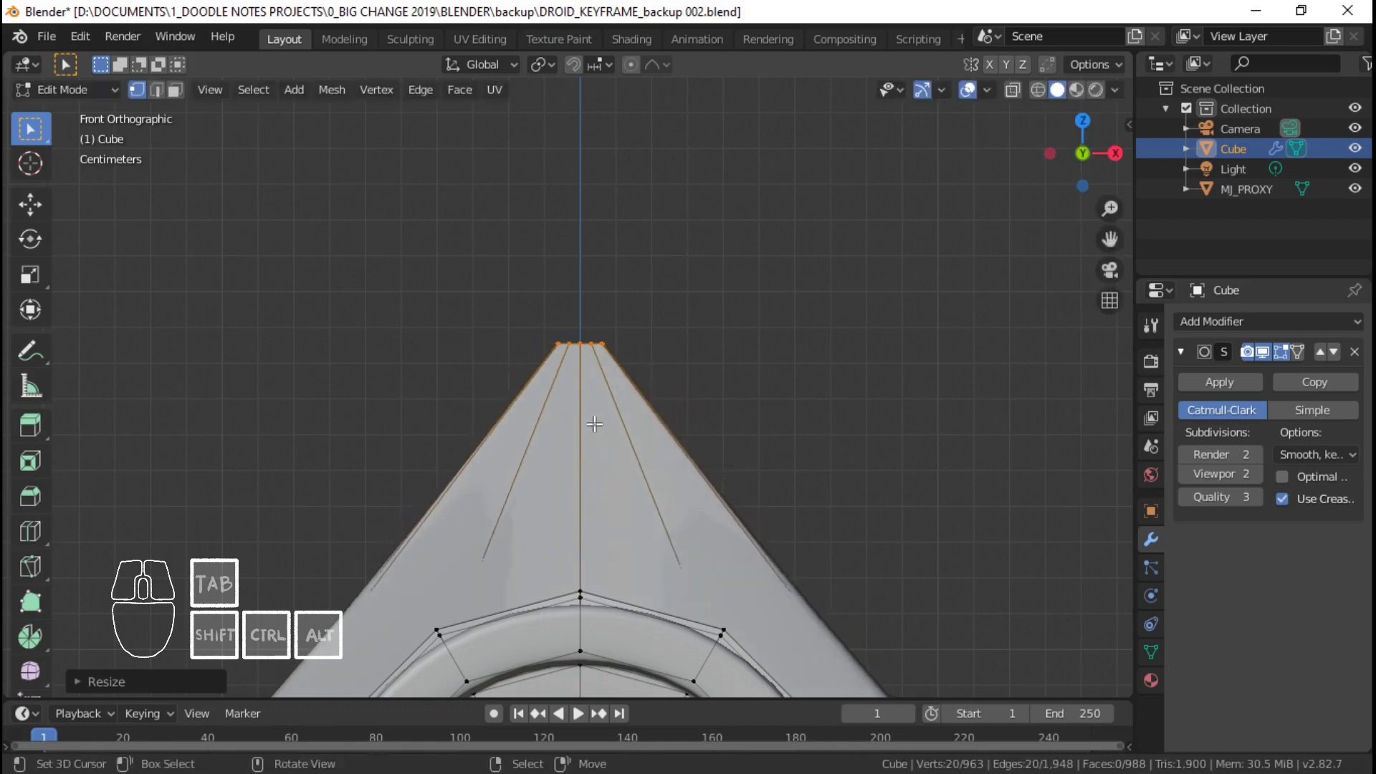
scroll(599, 423, "down", 3)
mouse_move(599, 423)
middle_mouse_down("shift")
mouse_move(586, 266)
mouse_move(619, 242)
mouse_move(523, 365)
mouse_move(571, 304)
mouse_move(547, 423)
mouse_move(584, 405)
middle_mouse_up("shift")
scroll(586, 267, "down", 3)
scroll(619, 243, "up", 3)
key("g")
key("z")
left_click(619, 277)
- Select the five vertices along the upper tip opening's front edge in top view and scale them to 0 along Y
scroll(571, 304, "up", 4)
middle_click_drag(584, 405, 631, 518, "shift")
scroll(585, 398, "down", 2)
key("KP_7")
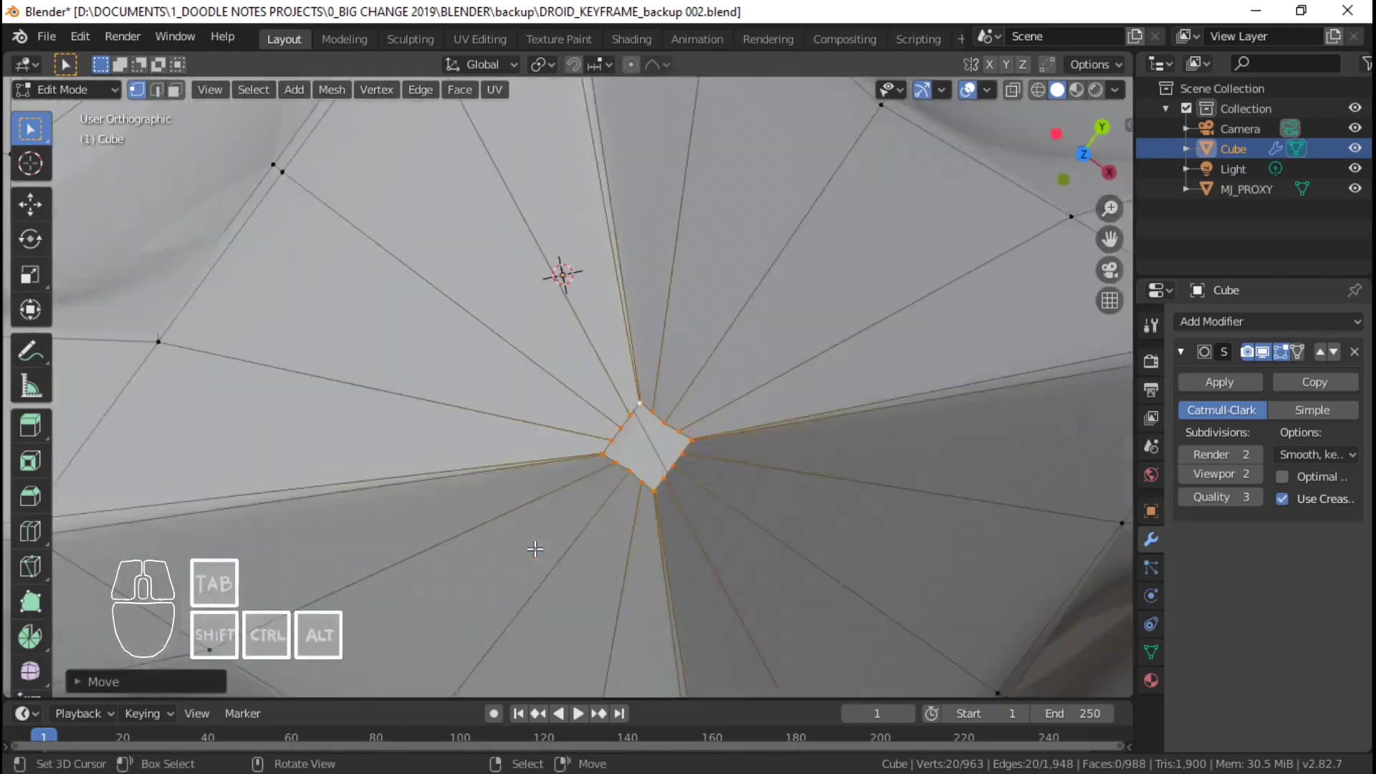
scroll(714, 494, "up", 4)
middle_click_drag(735, 456, 669, 455, "shift")
scroll(669, 455, "up", 2)
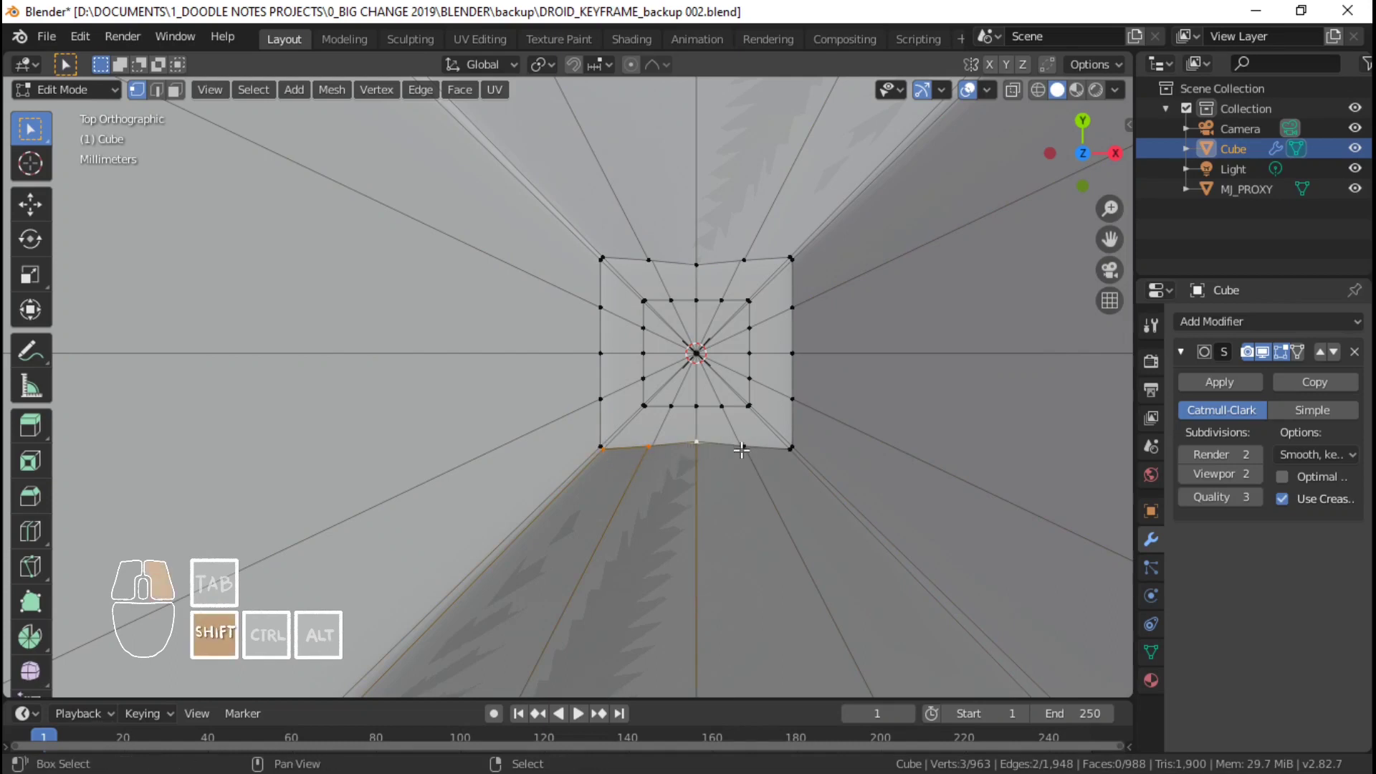
key("s")
key("y")
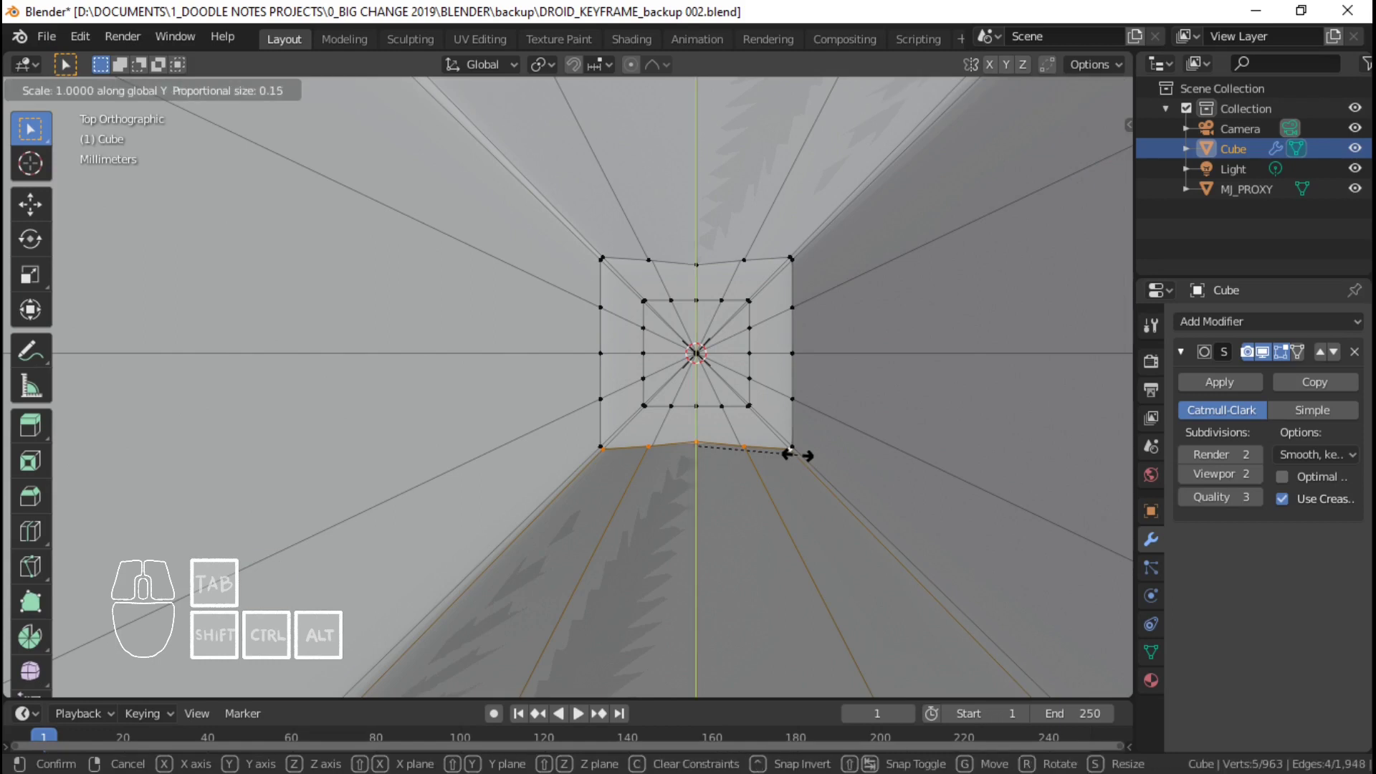
key("0")
key("Return")
- Move the straightened front edge of the upper tip opening about -0.00016 m along Y
middle_click_drag(798, 455, 719, 410, "shift")
scroll(664, 378, "up", 5)
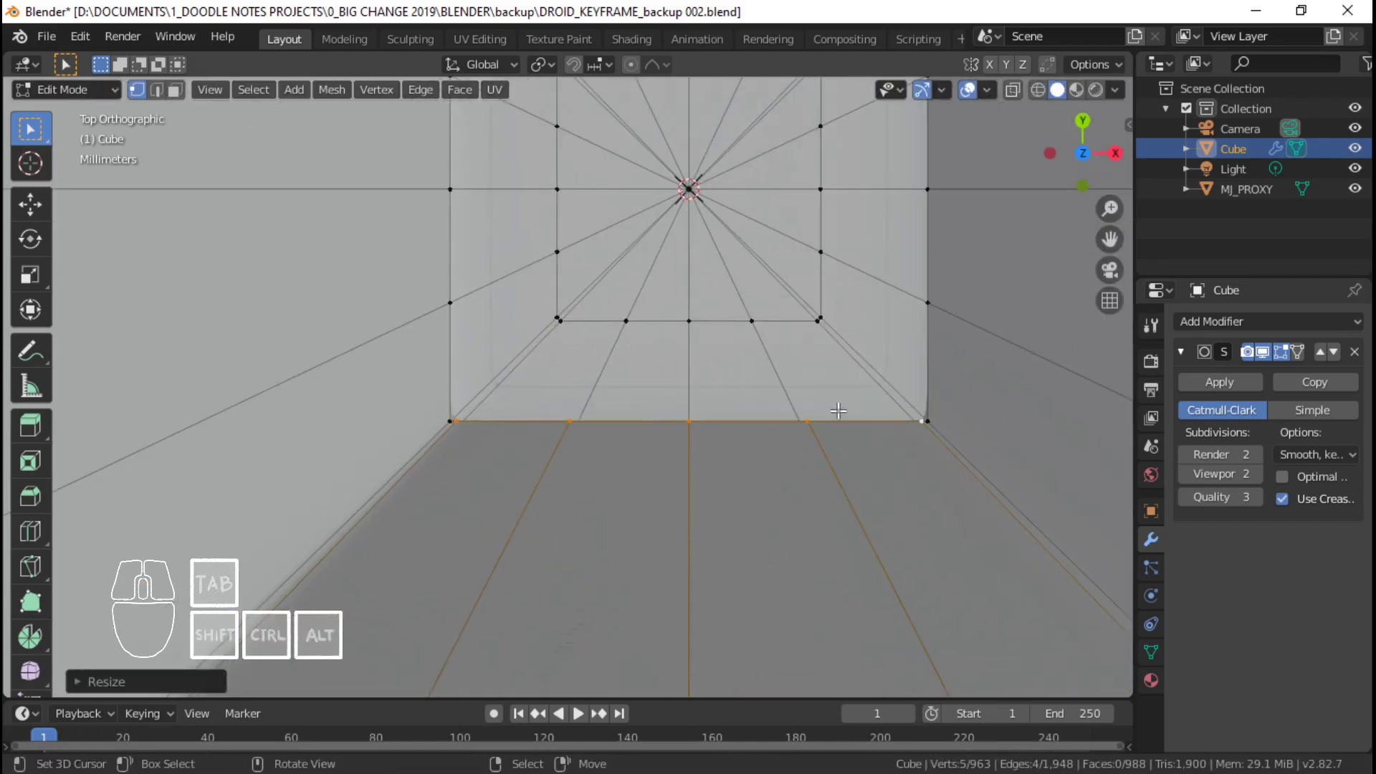
key("g")
key("y")
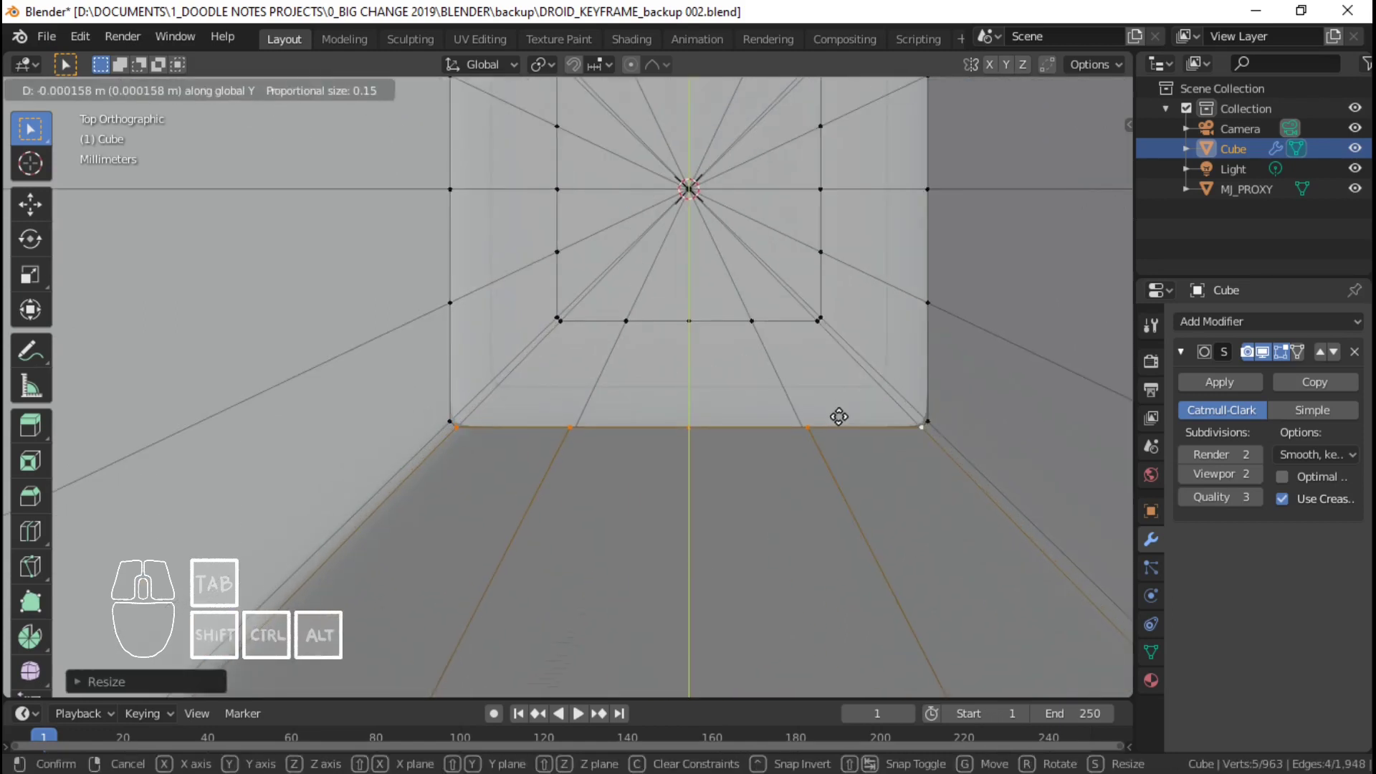
left_click(838, 416)
- Flatten the rear edge of the upper tip opening along Y and shift it along Y to align with the corners
scroll(824, 418, "down", 3)
middle_click_drag(752, 425, 749, 537, "shift")
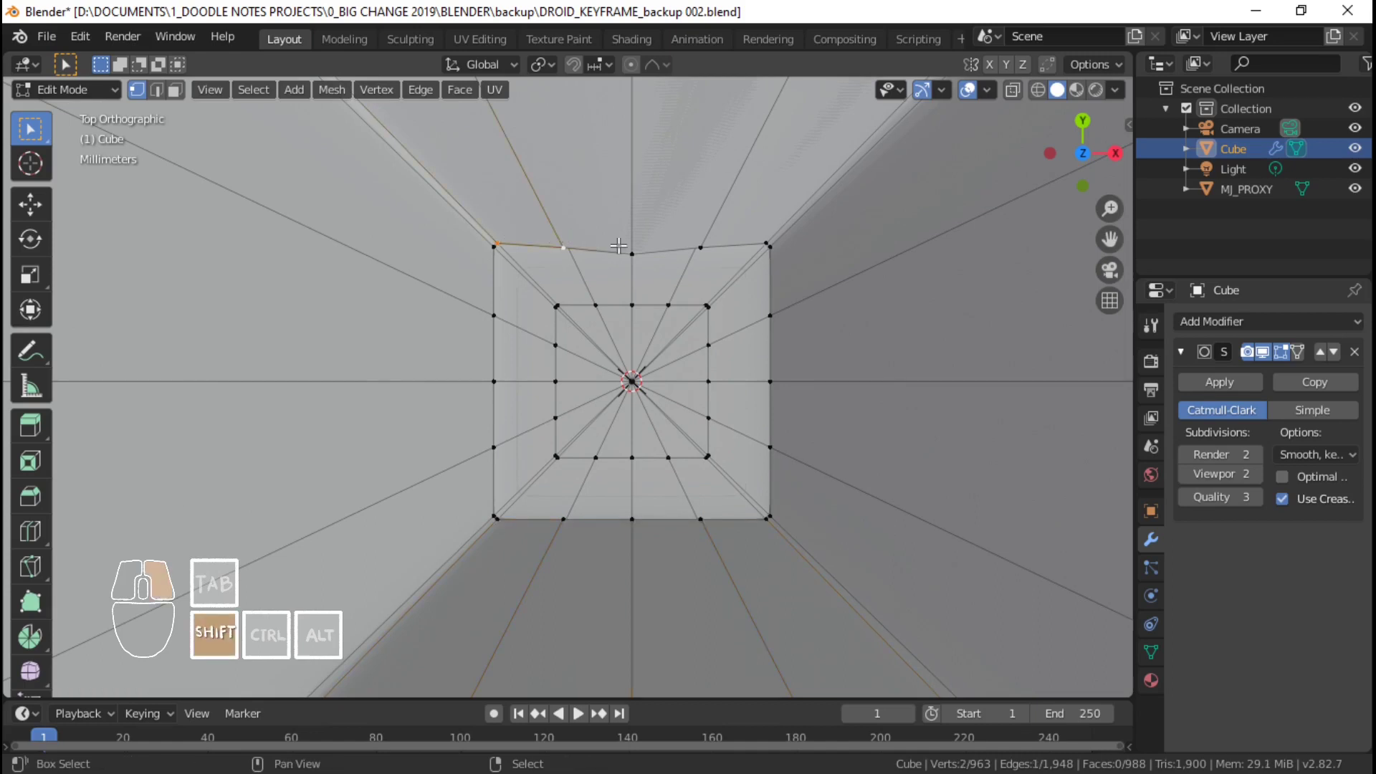
key("s")
key("y")
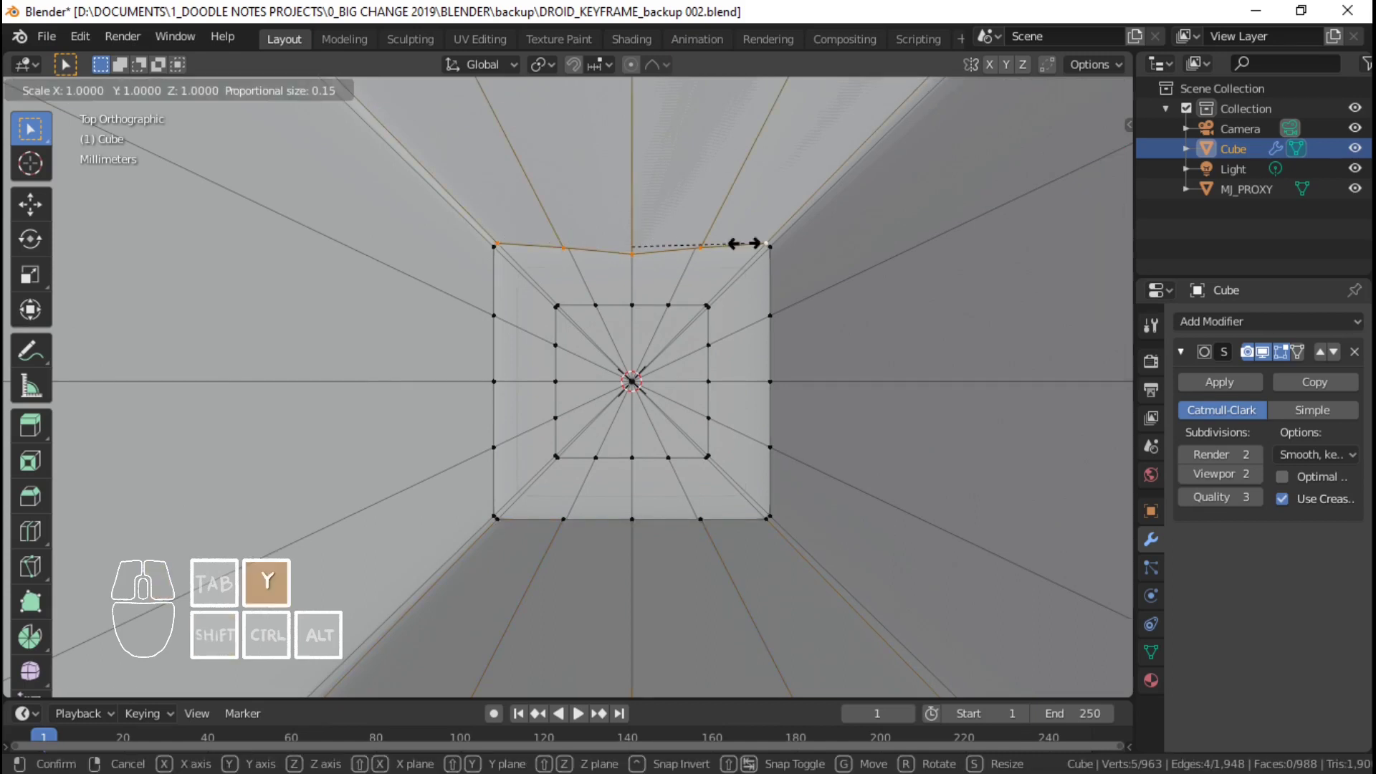
key("Return")
scroll(745, 243, "up", 5)
key("g")
key("y")
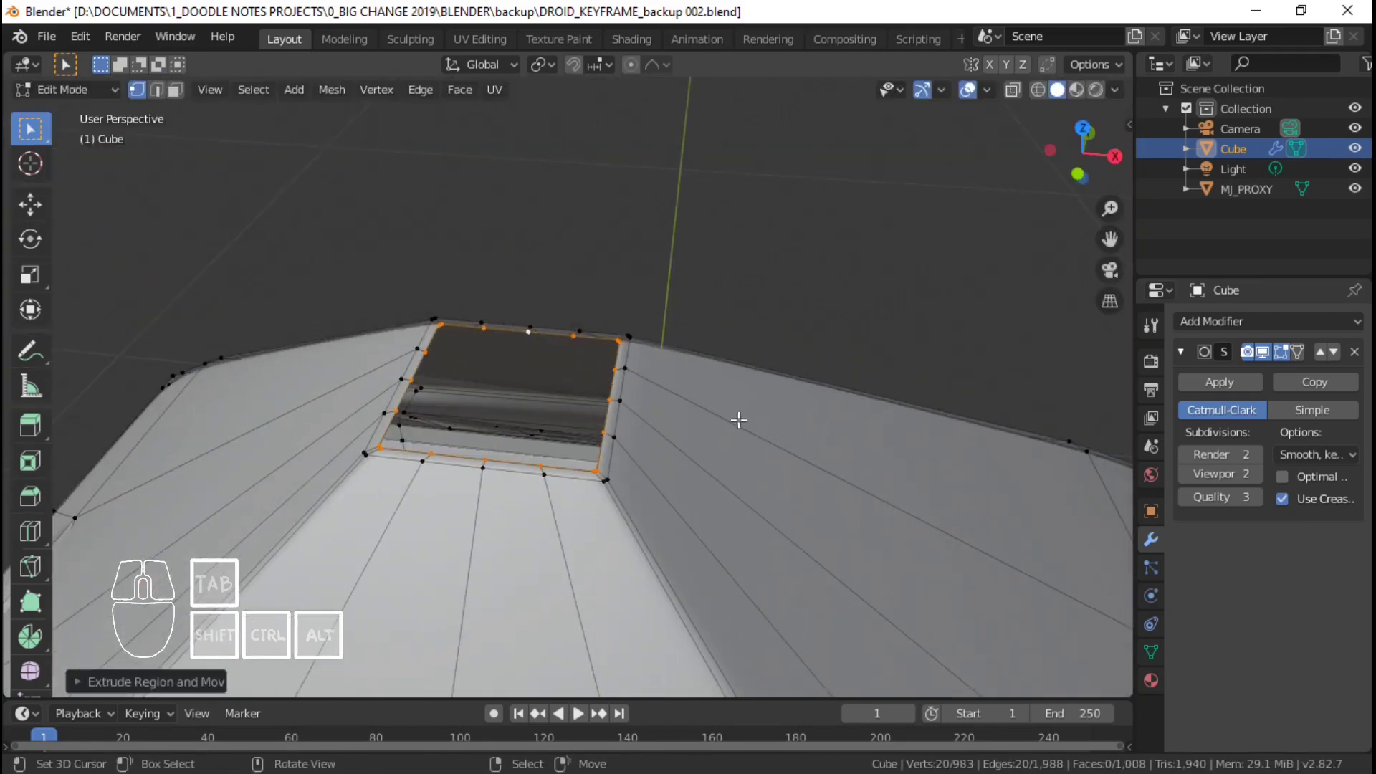
- Extrude the upper tip's rim loop down about 0.00037 m along Z and extrude another loop scaled inward
middle_click_drag(737, 415, 705, 413)
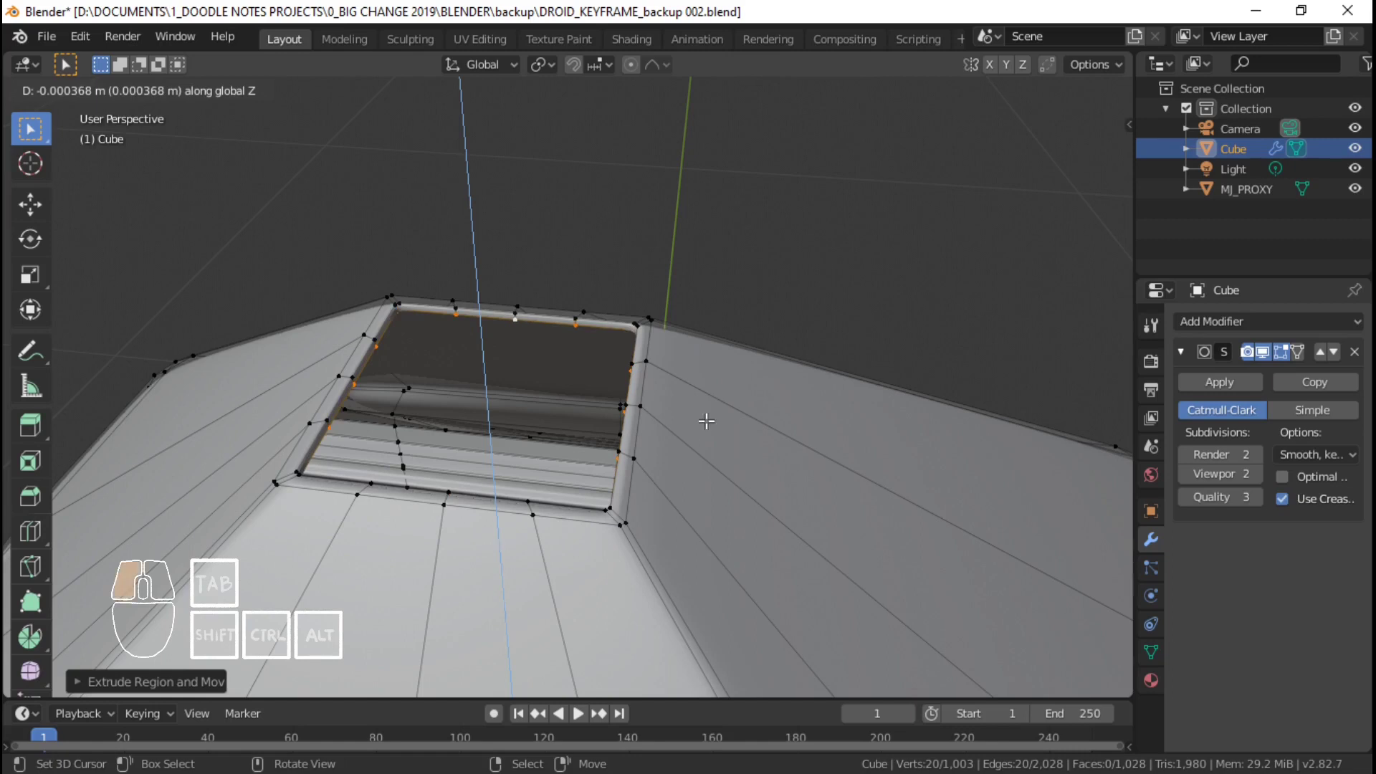
left_click(706, 422)
key("s")
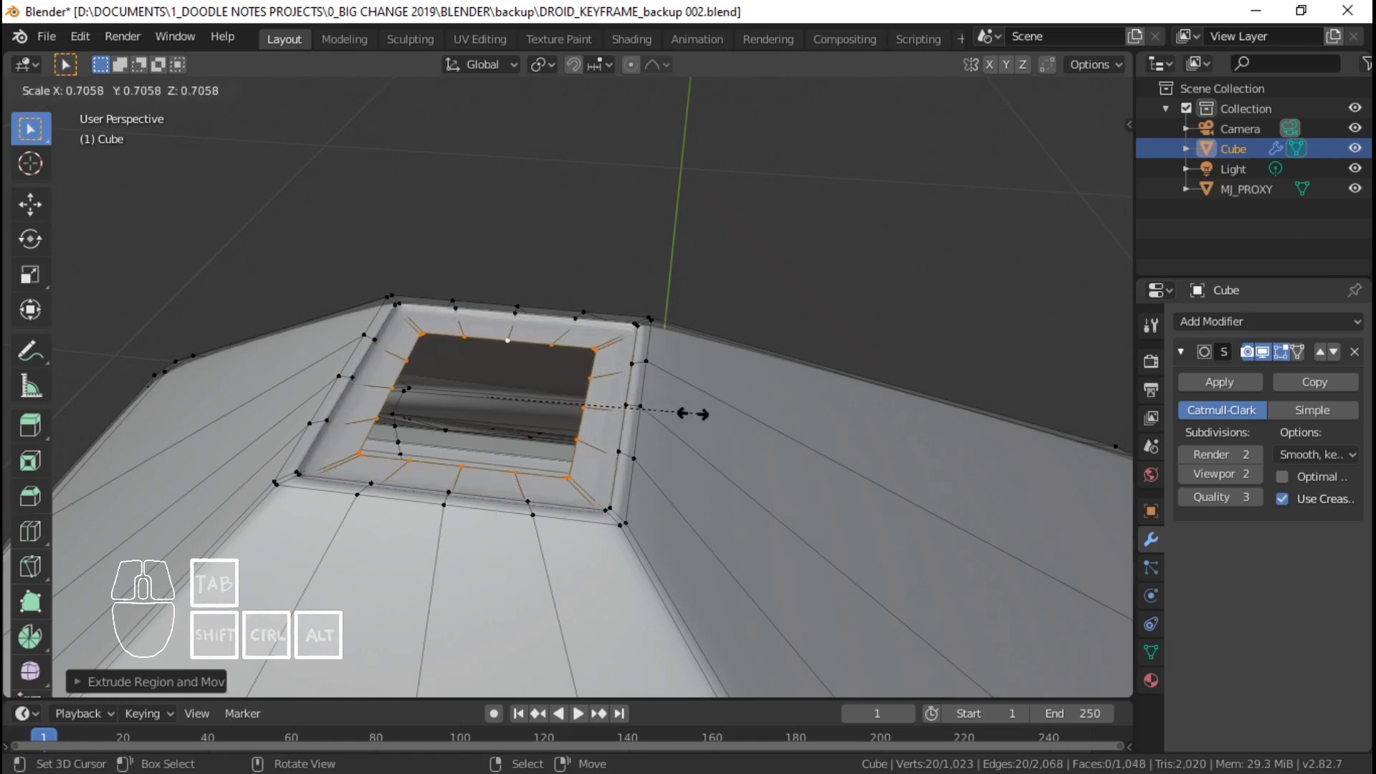
left_click(671, 414)
- Extrude the upper tip's inner loop inward once more and merge it at its center to close the tip
key("e")
key("s")
left_click(621, 418)
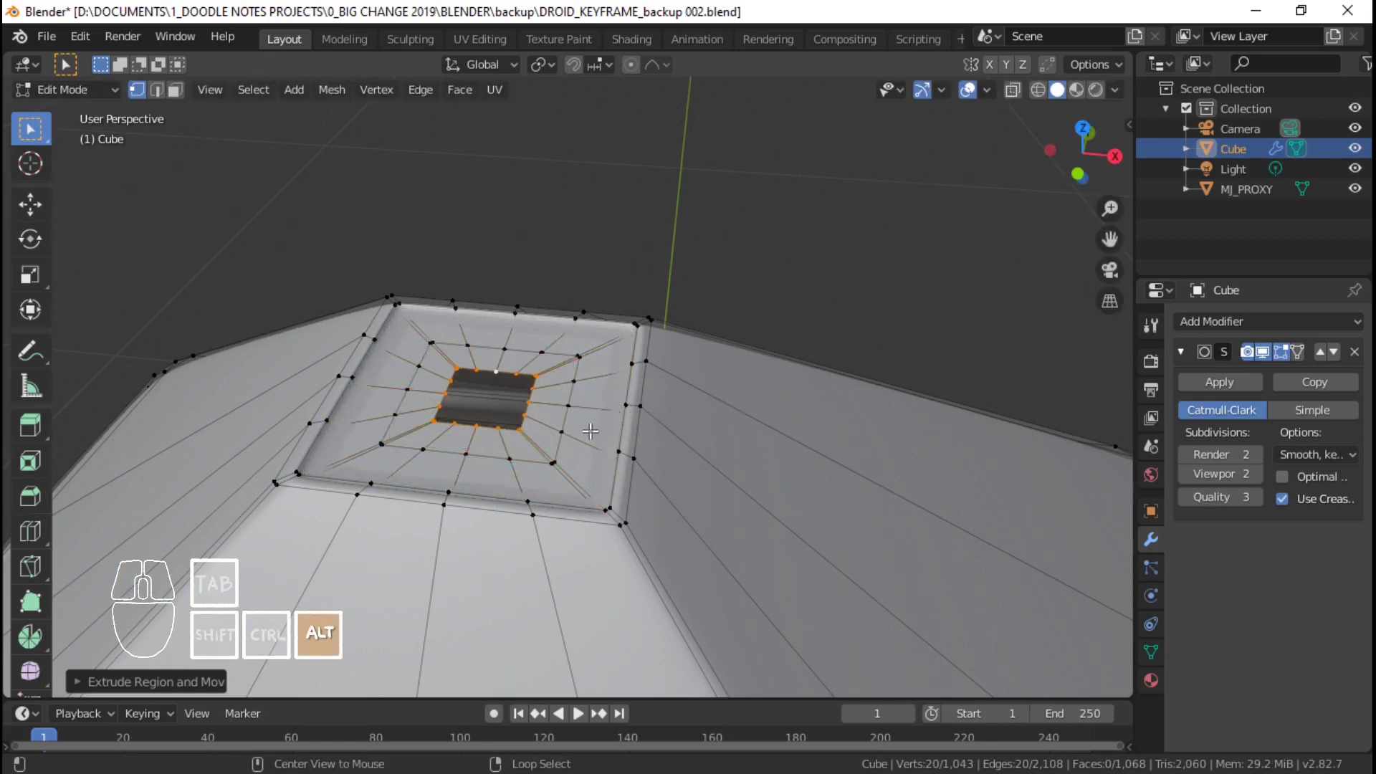
key("alt+m")
key("Return")
- Save the file and inspect the closed upper and lower tips of the head in Object Mode
key("ctrl+s")
key("Tab")
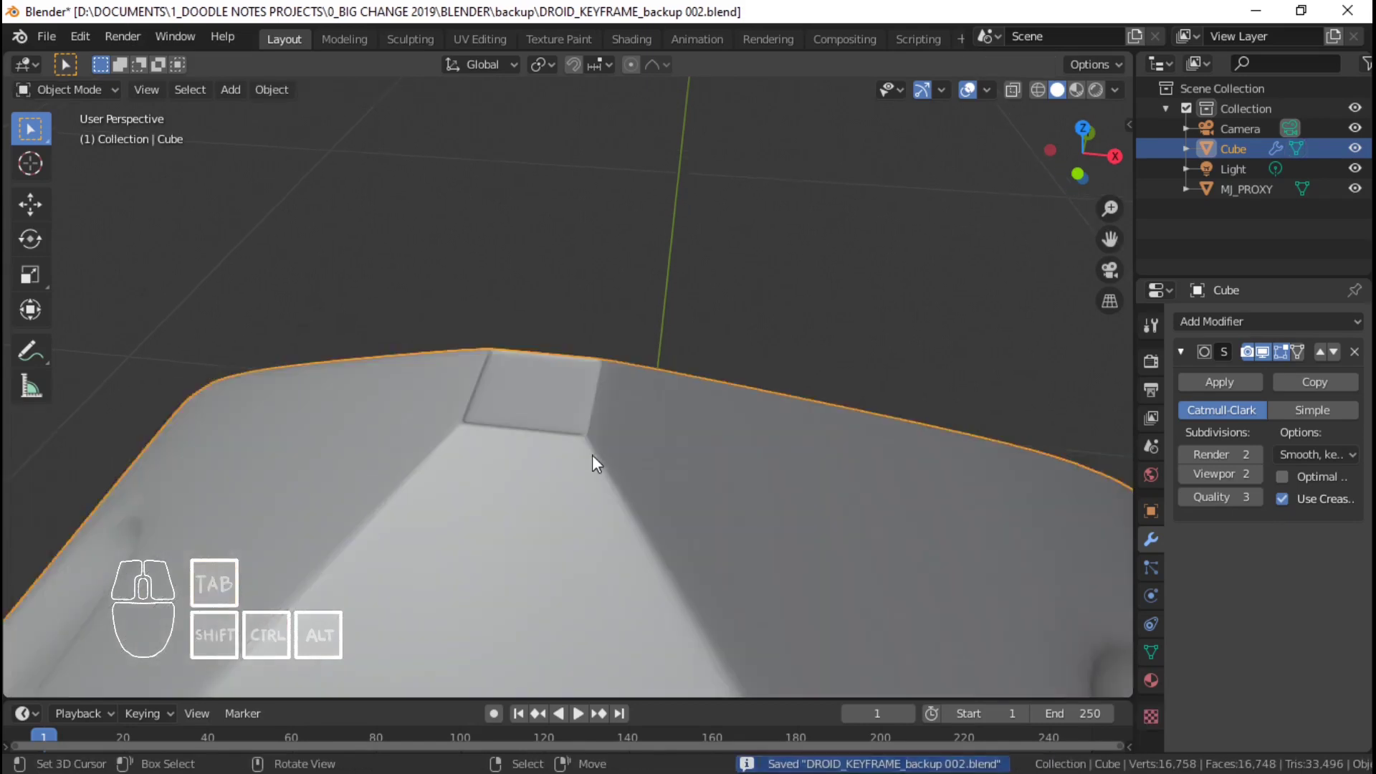
scroll(600, 420, "down", 7)
middle_click_drag(584, 580, 672, 423, "shift")
middle_click_drag(671, 423, 526, 312)
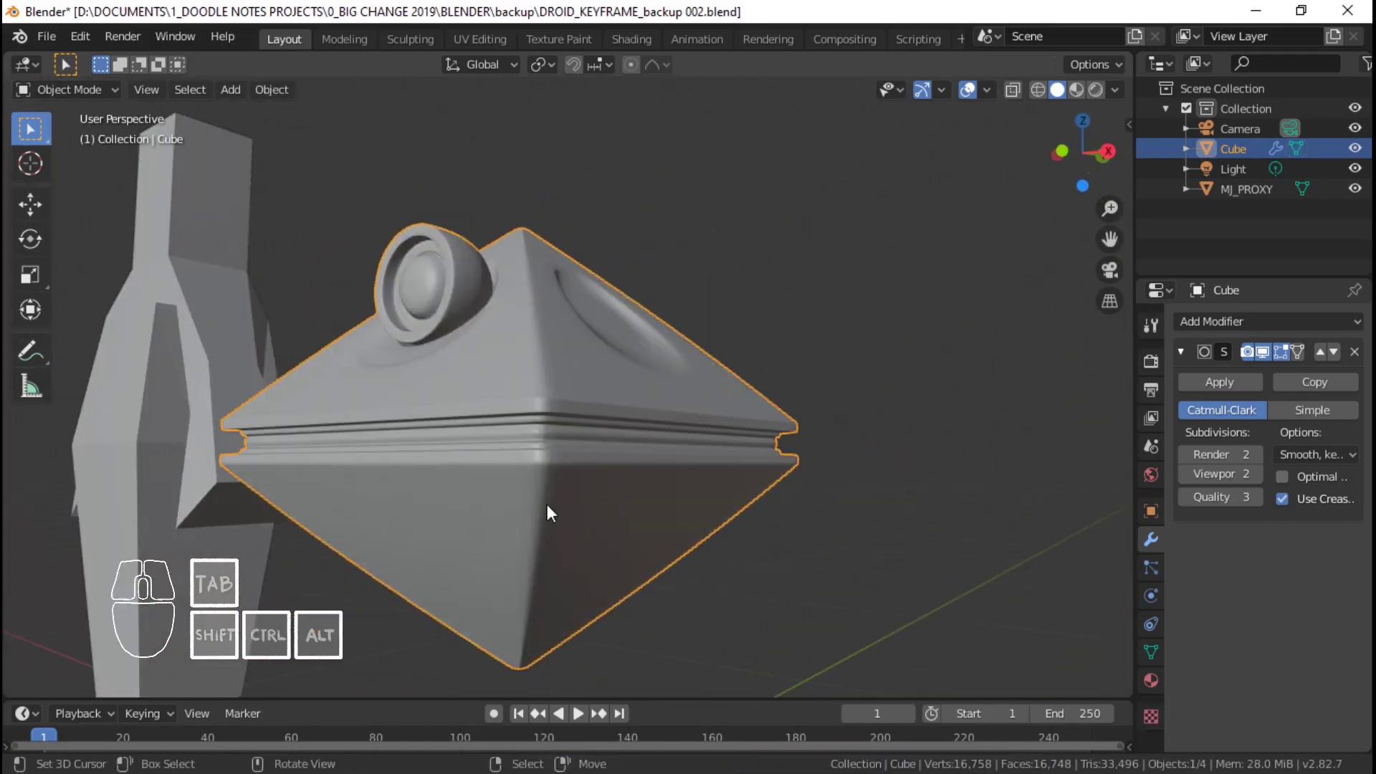
middle_click_drag(543, 444, 654, 356)
key("Tab")
scroll(548, 487, "down", 2)
key("Tab")
scroll(613, 459, "up", 2)
- Enable X-ray, select all vertices of the head's lower half in front view and delete them
key("Tab")
middle_click_drag(584, 467, 562, 431)
key("KP_1")
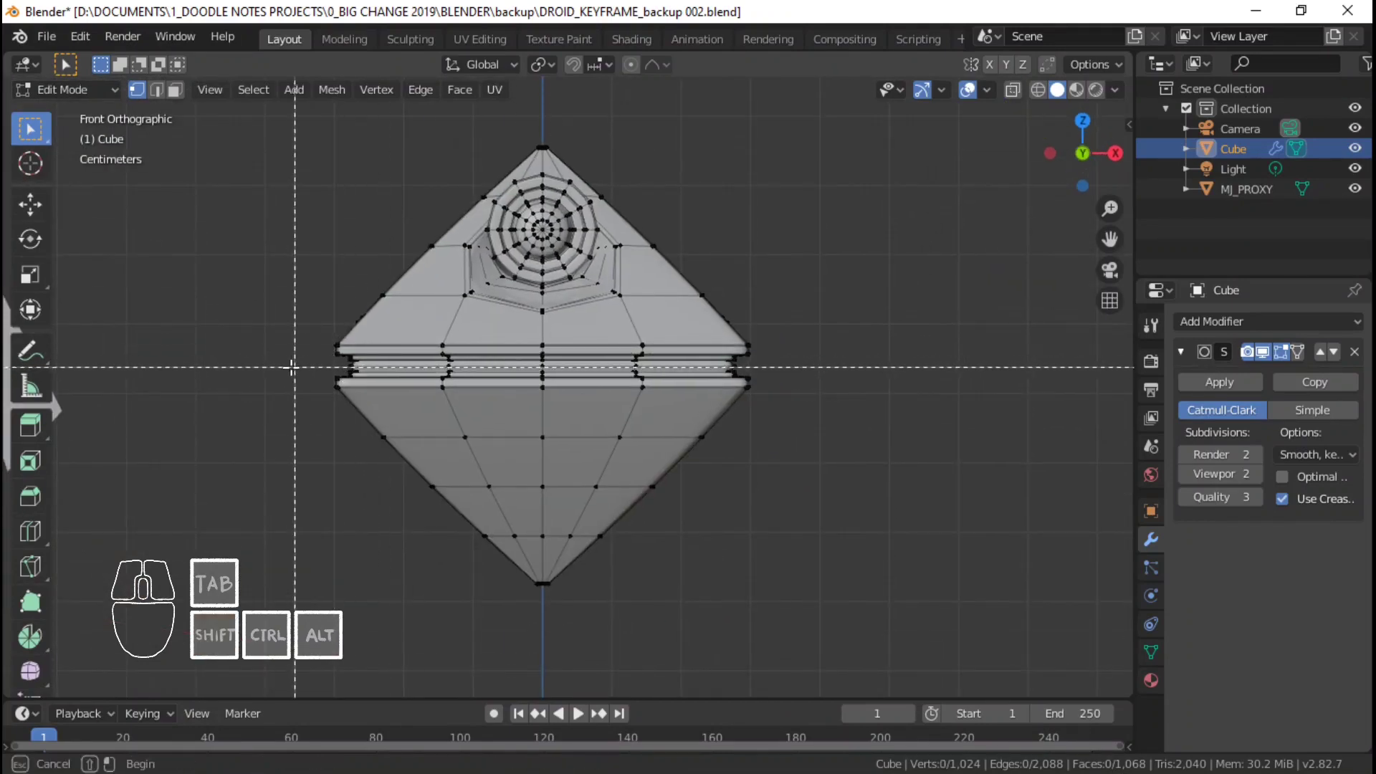
left_click_drag(278, 367, 803, 621)
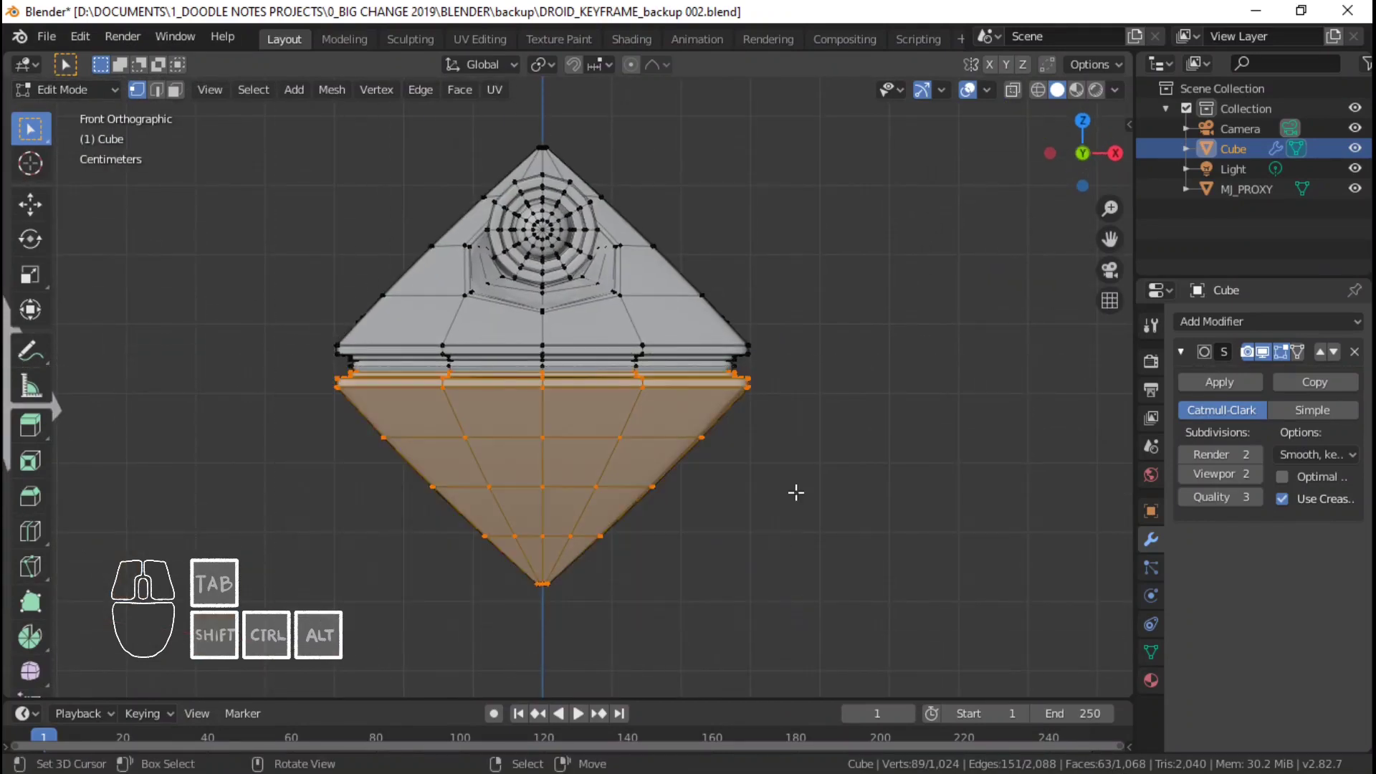
left_click(1011, 92)
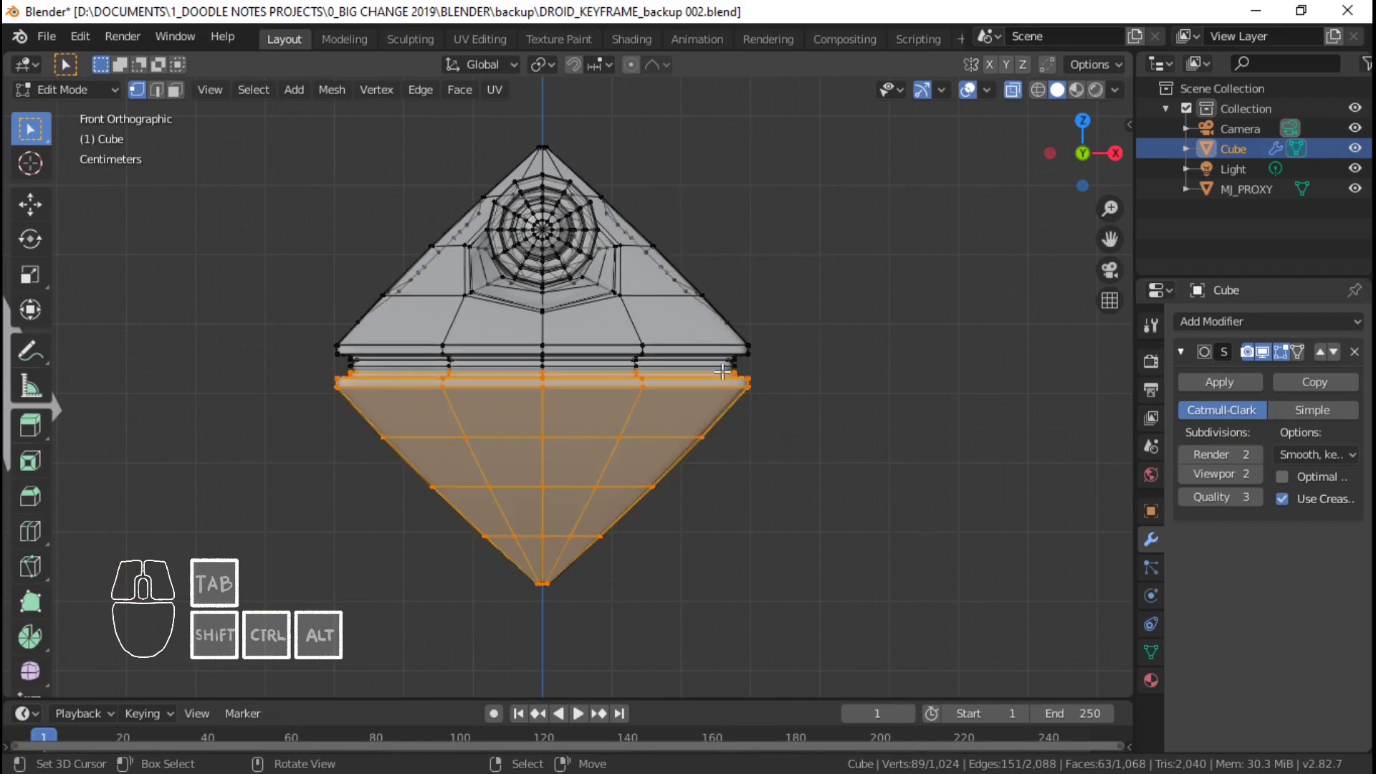
left_click_drag(280, 368, 810, 630)
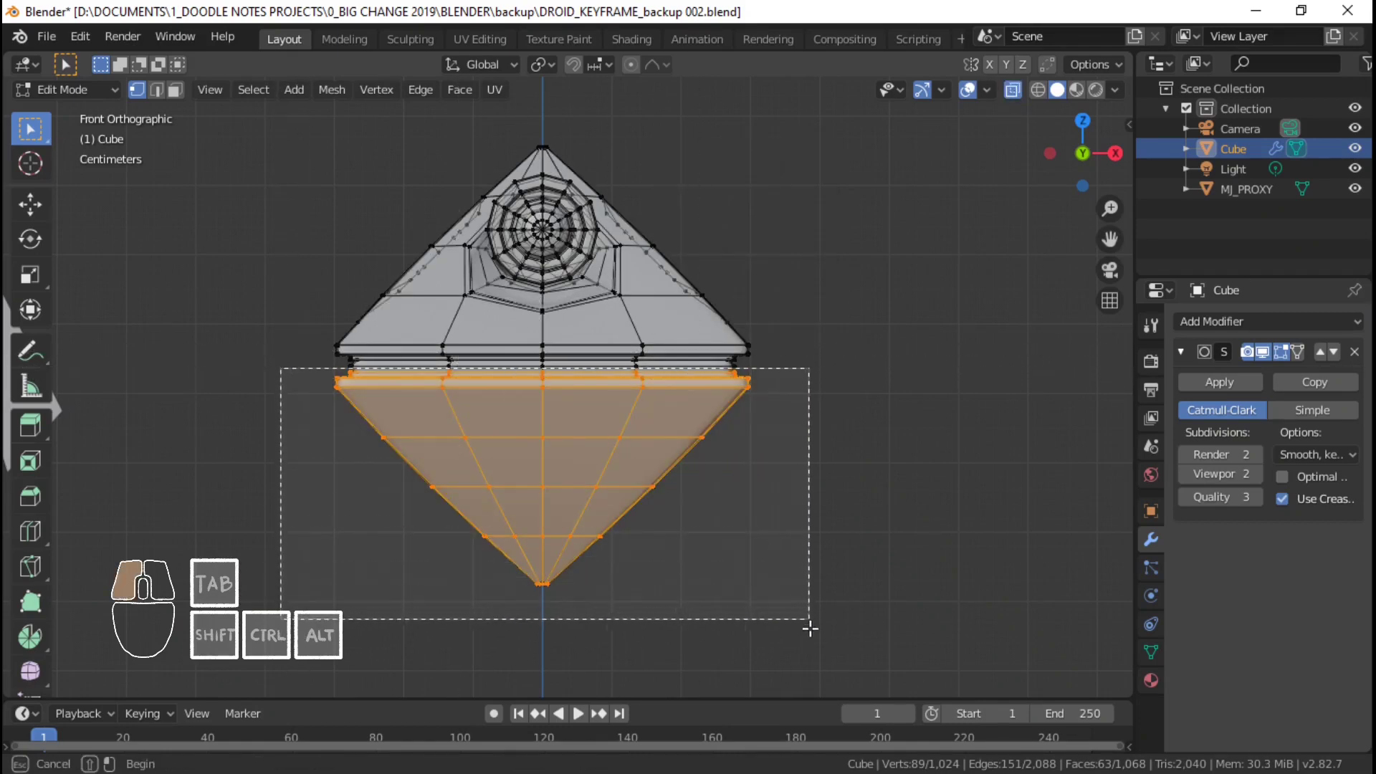
middle_click_drag(810, 630, 583, 497)
key("x")
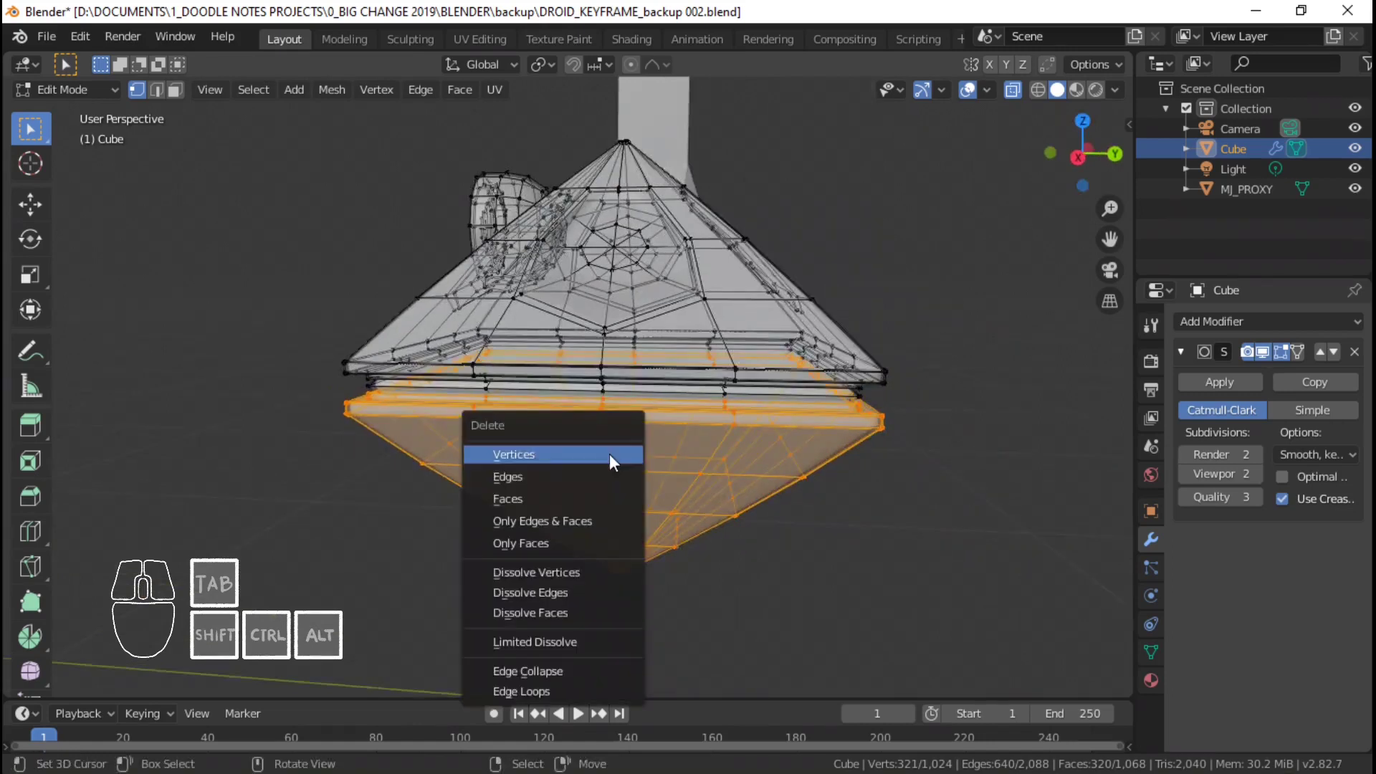
left_click(609, 453)
middle_click_drag(535, 433, 681, 381)
- Return to Object Mode and add a Mirror modifier to the head with only the Z axis enabled
key("Tab")
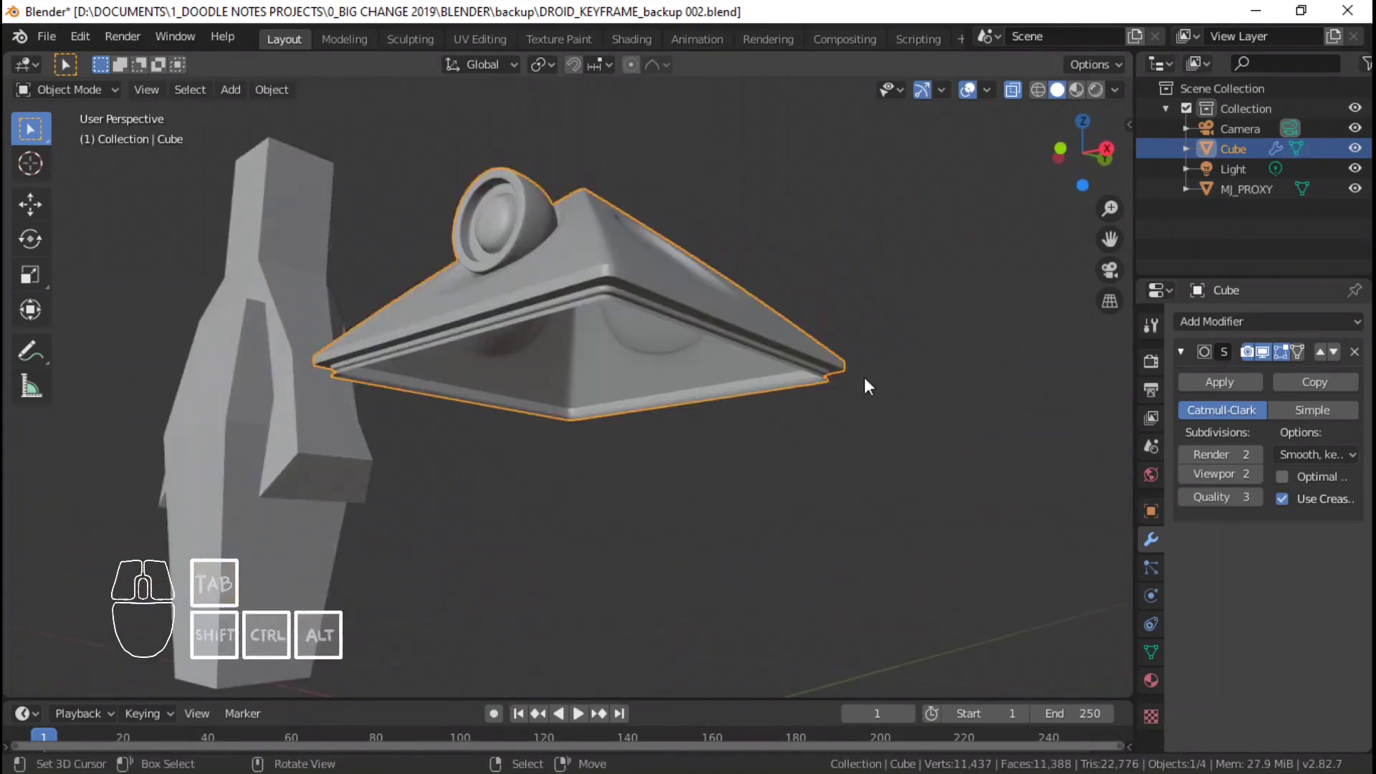
left_click(1212, 320)
left_click(976, 519)
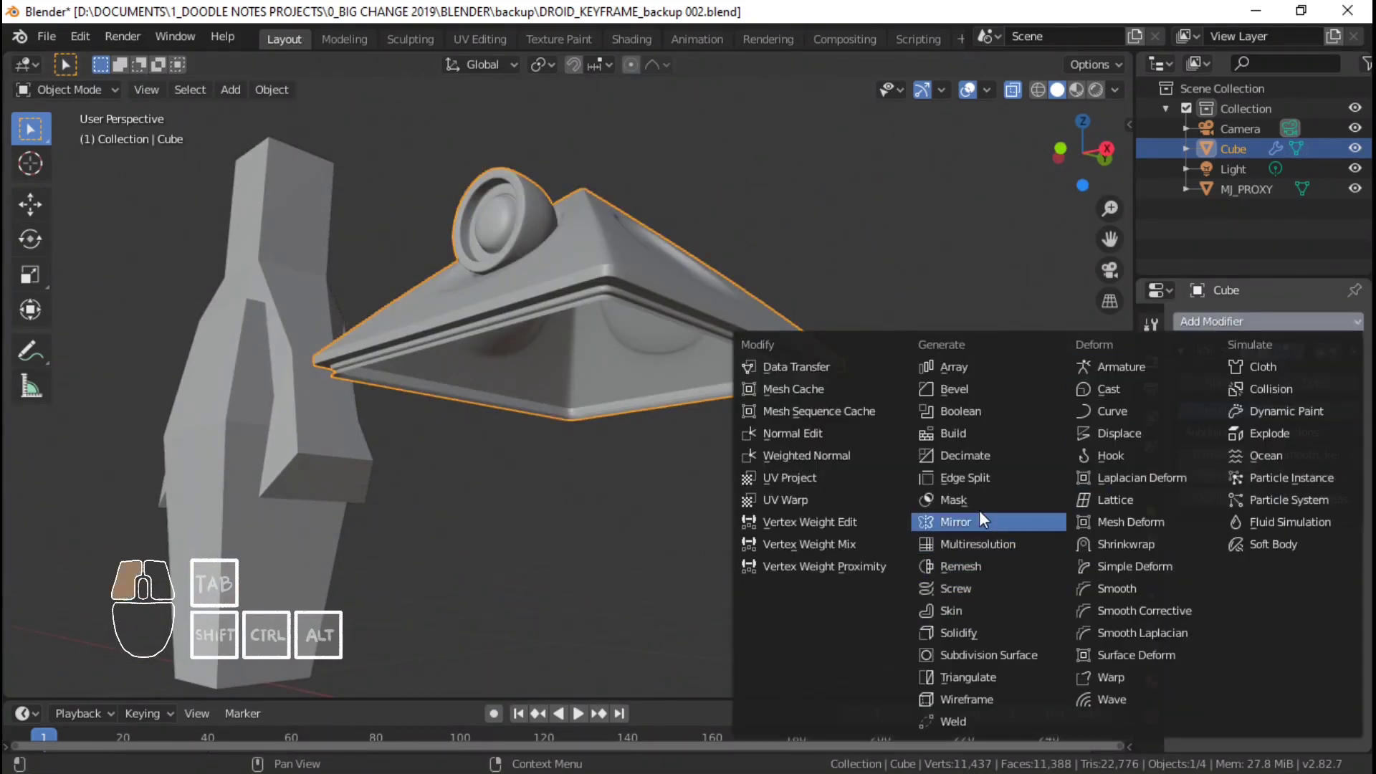
left_click(1317, 543)
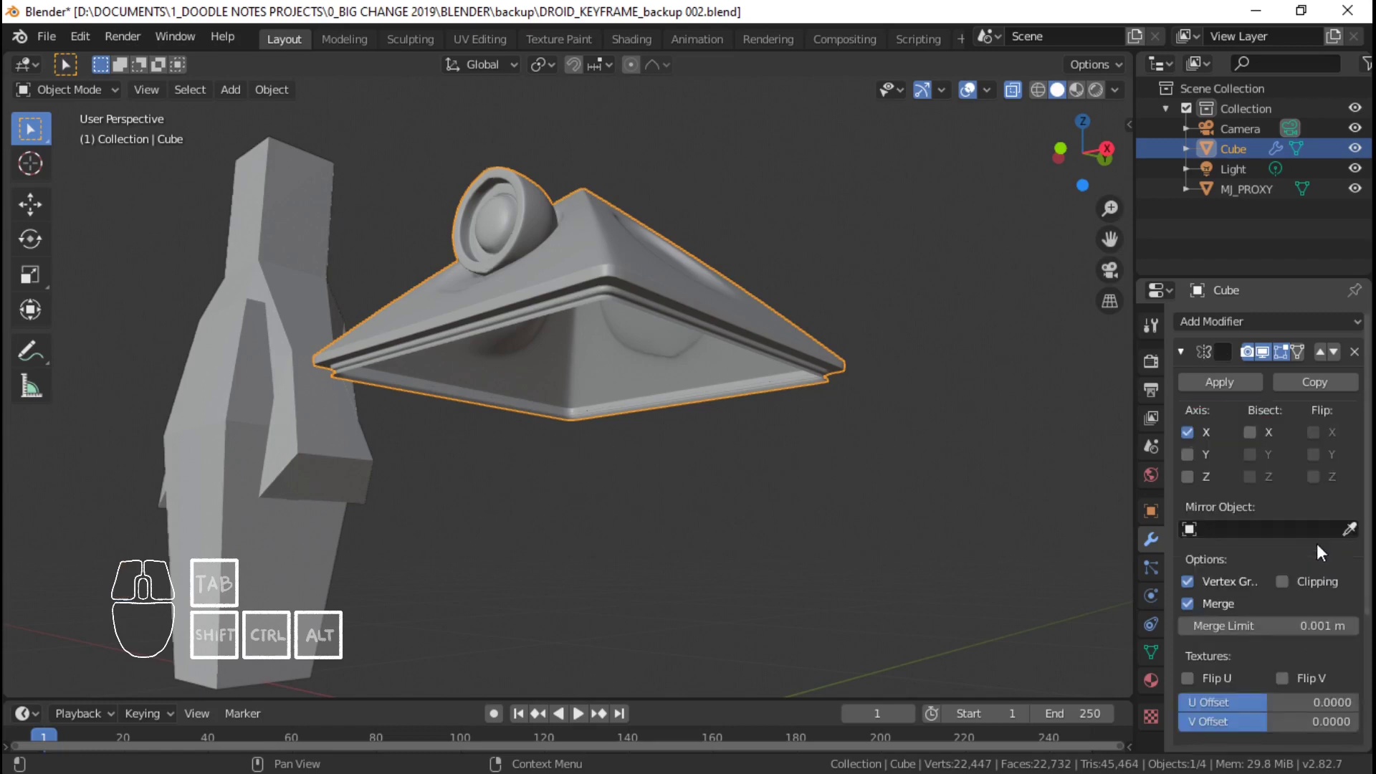
left_click(1187, 477)
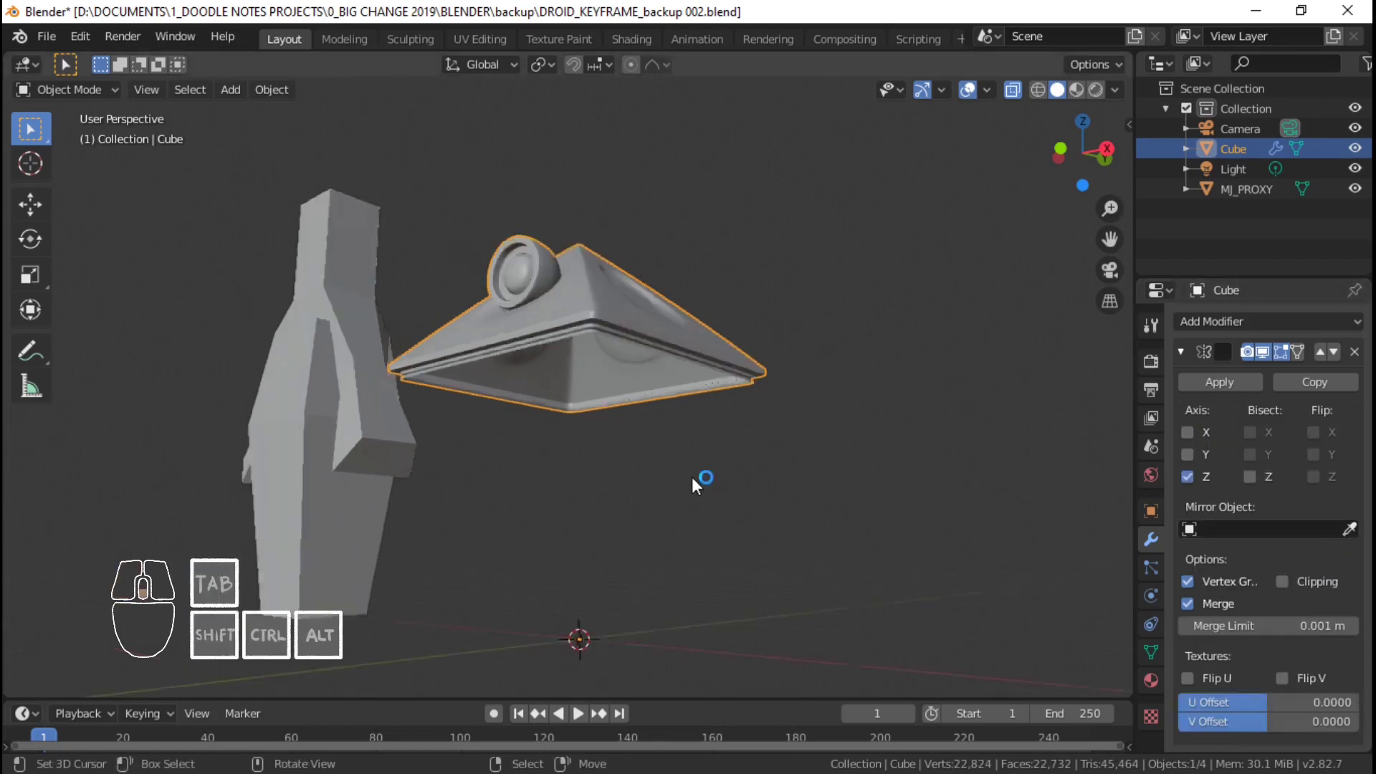
- Select the open lower edge loop of the head in Edit Mode and snap the 3D cursor to it
middle_click_drag(690, 476, 612, 300)
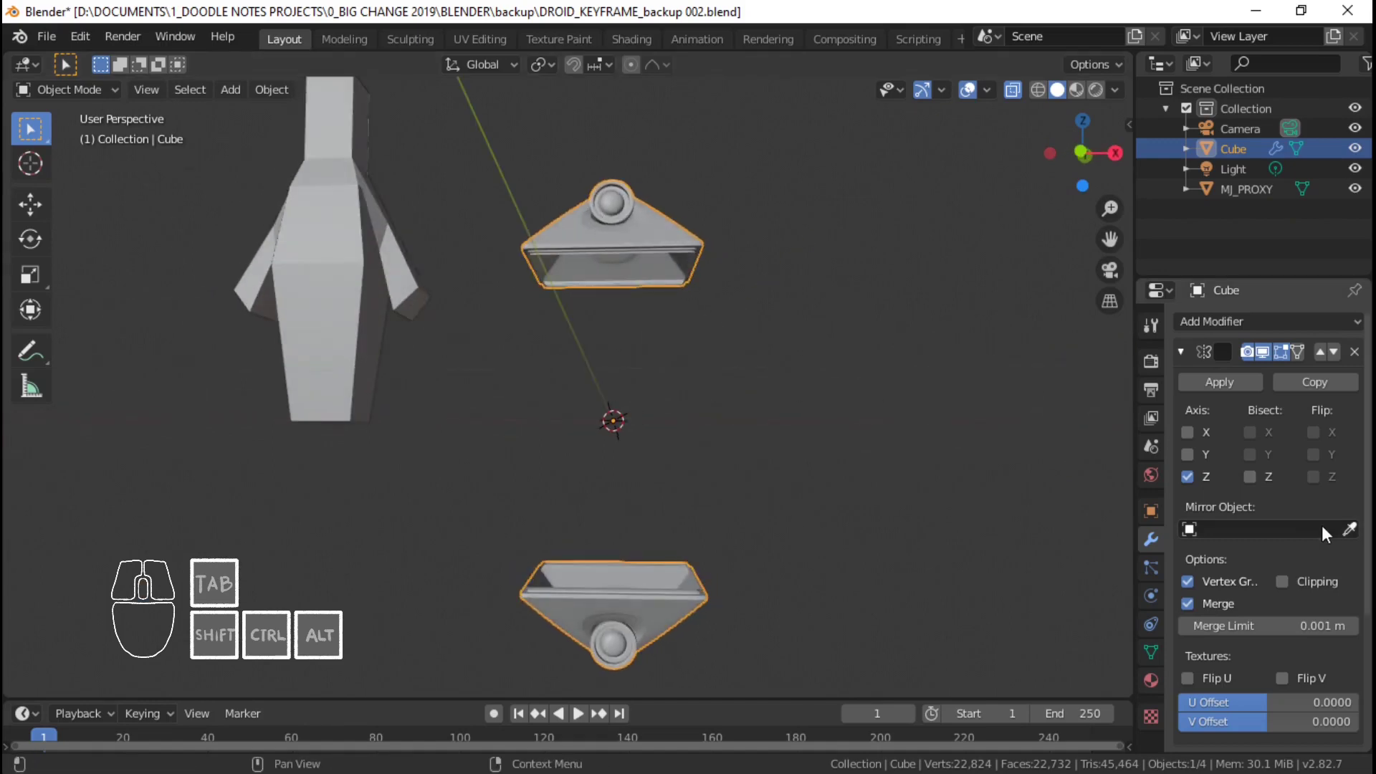
middle_click_drag(758, 301, 699, 393)
scroll(712, 444, "up", 2)
key("Tab")
middle_click_drag(713, 339, 699, 357, "shift")
scroll(698, 356, "up", 1)
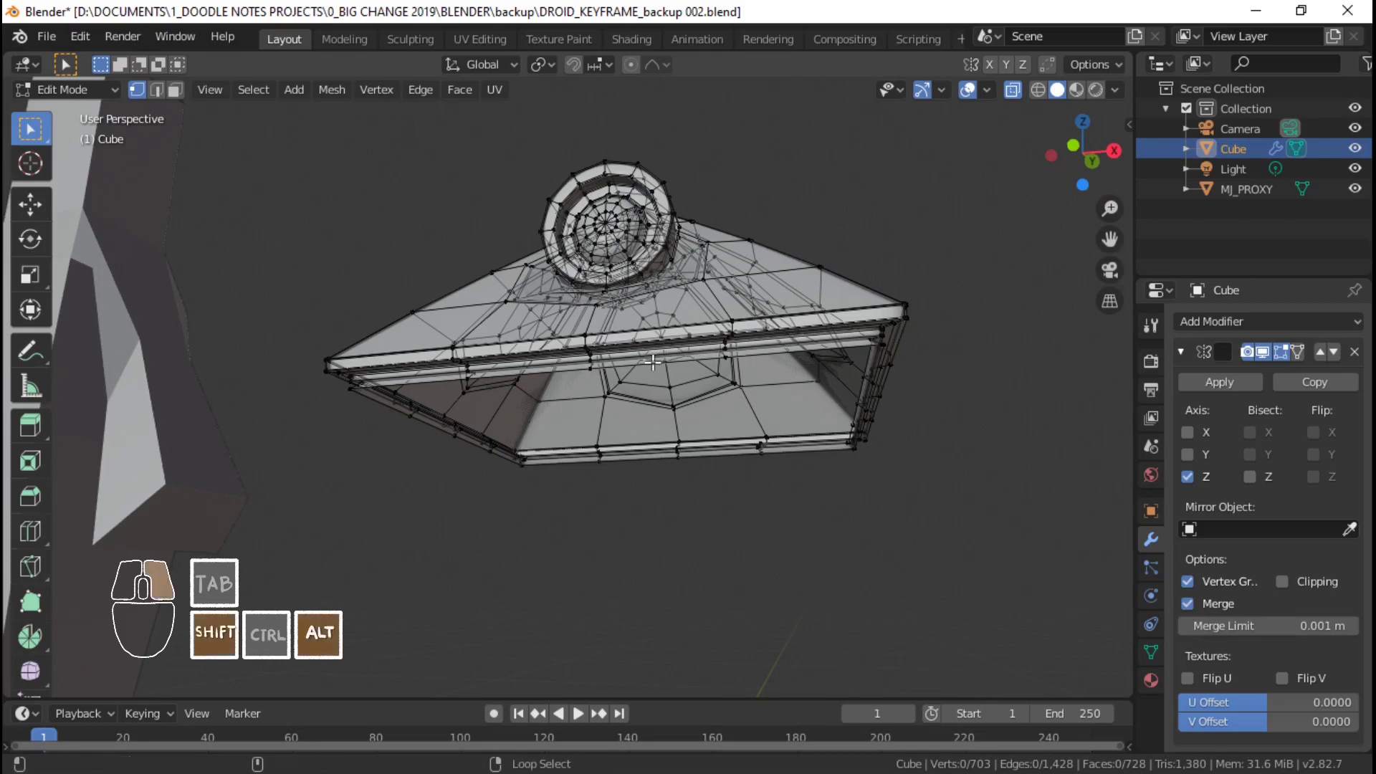
key("shift+s")
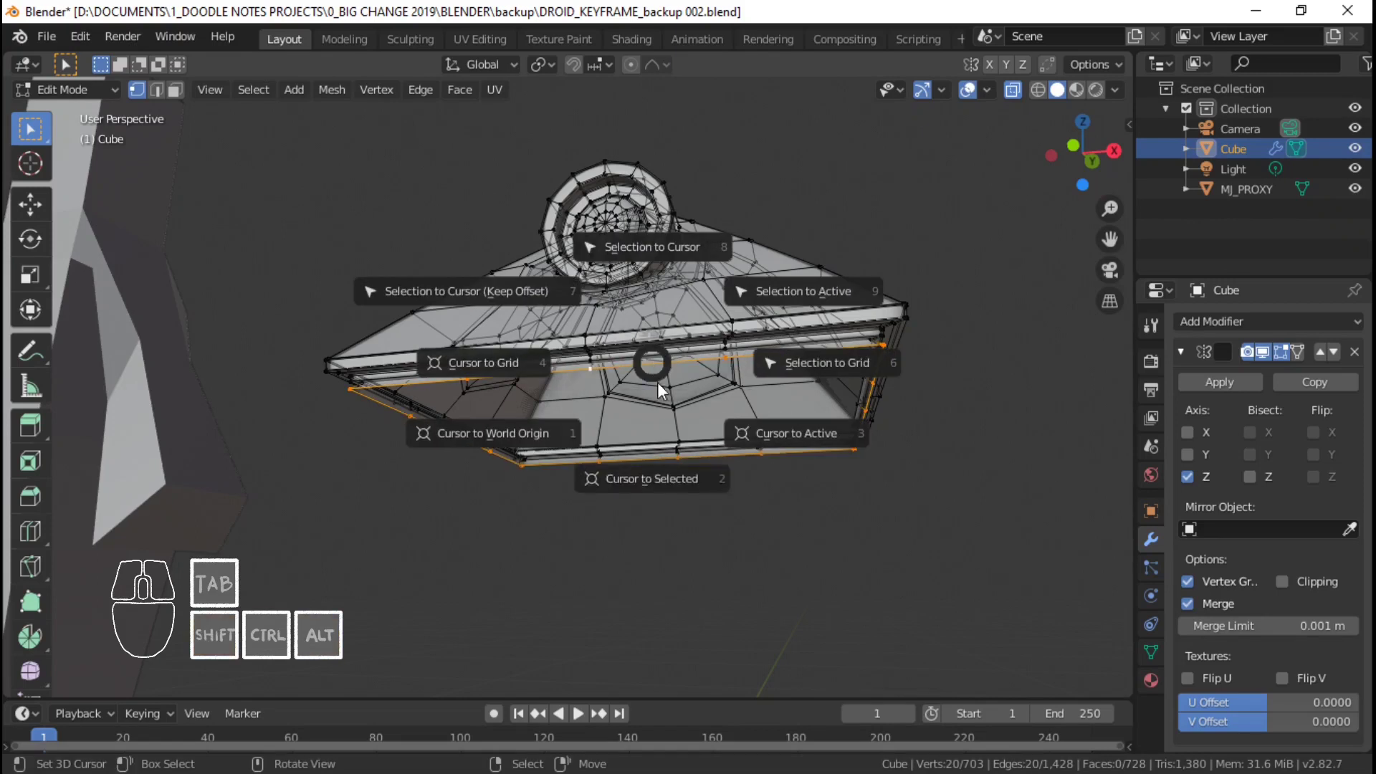
left_click(673, 464)
- Return to Object Mode and add a Plain Axes empty at the 3D cursor
key("Tab")
middle_click_drag(660, 402, 689, 419)
key("shift+a")
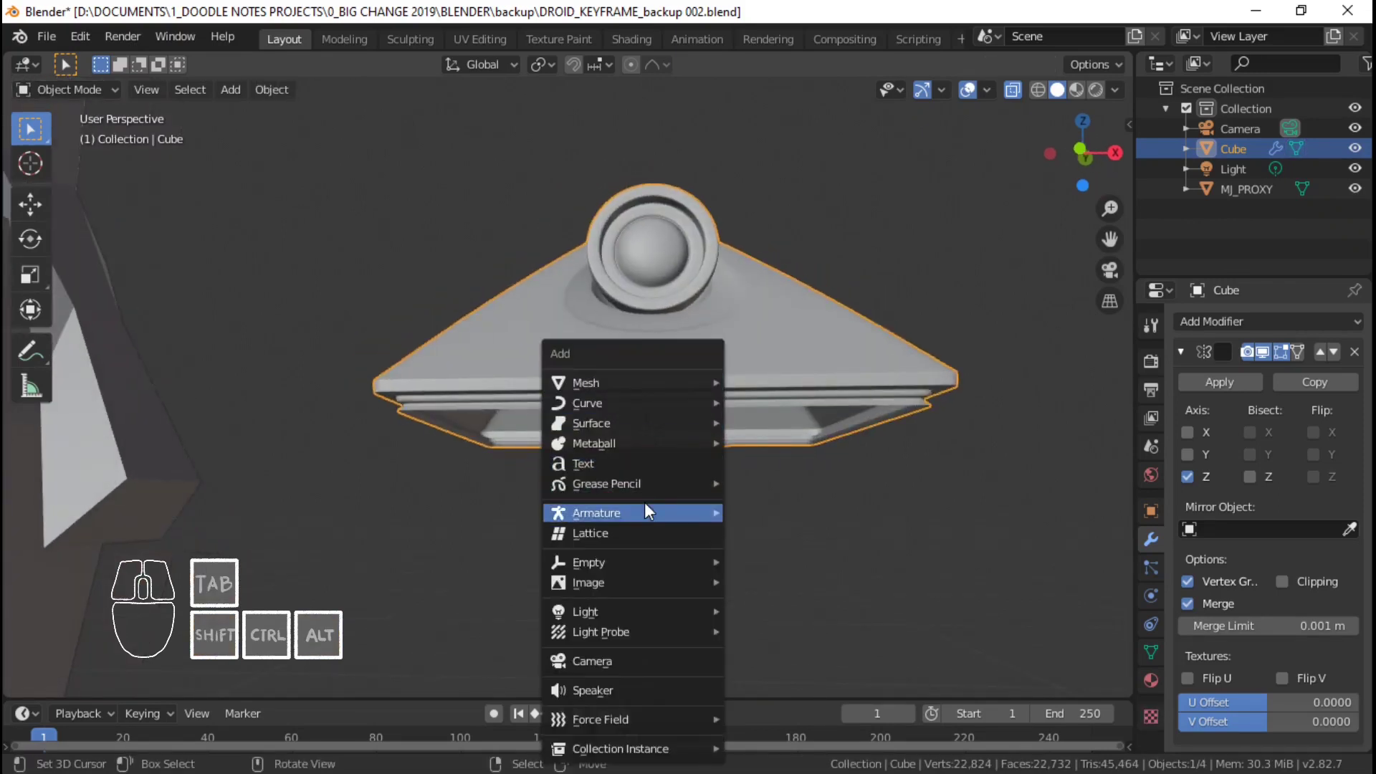
mouse_move(635, 562)
left_click(778, 561)
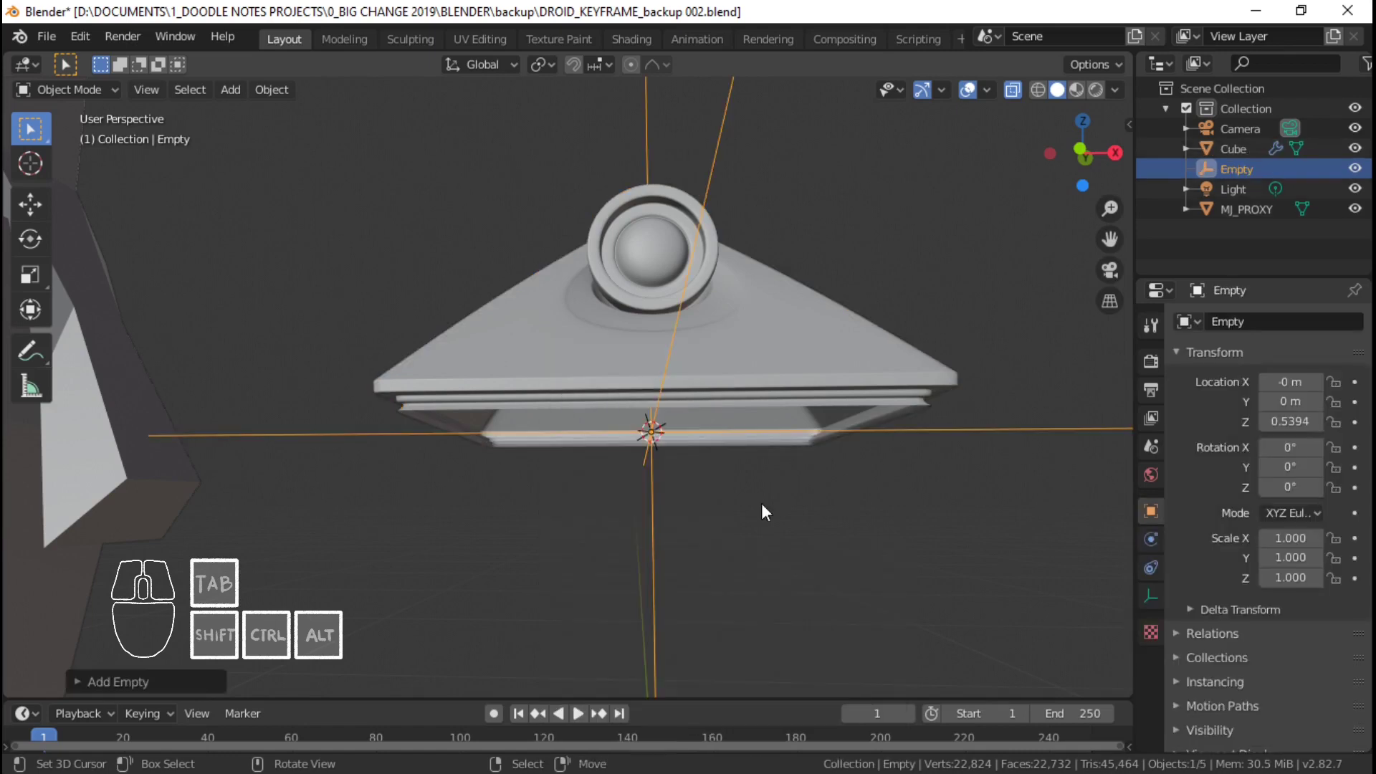
scroll(942, 439, "down", 10)
middle_click_drag(778, 531, 764, 485, "shift")
scroll(593, 492, "up", 2)
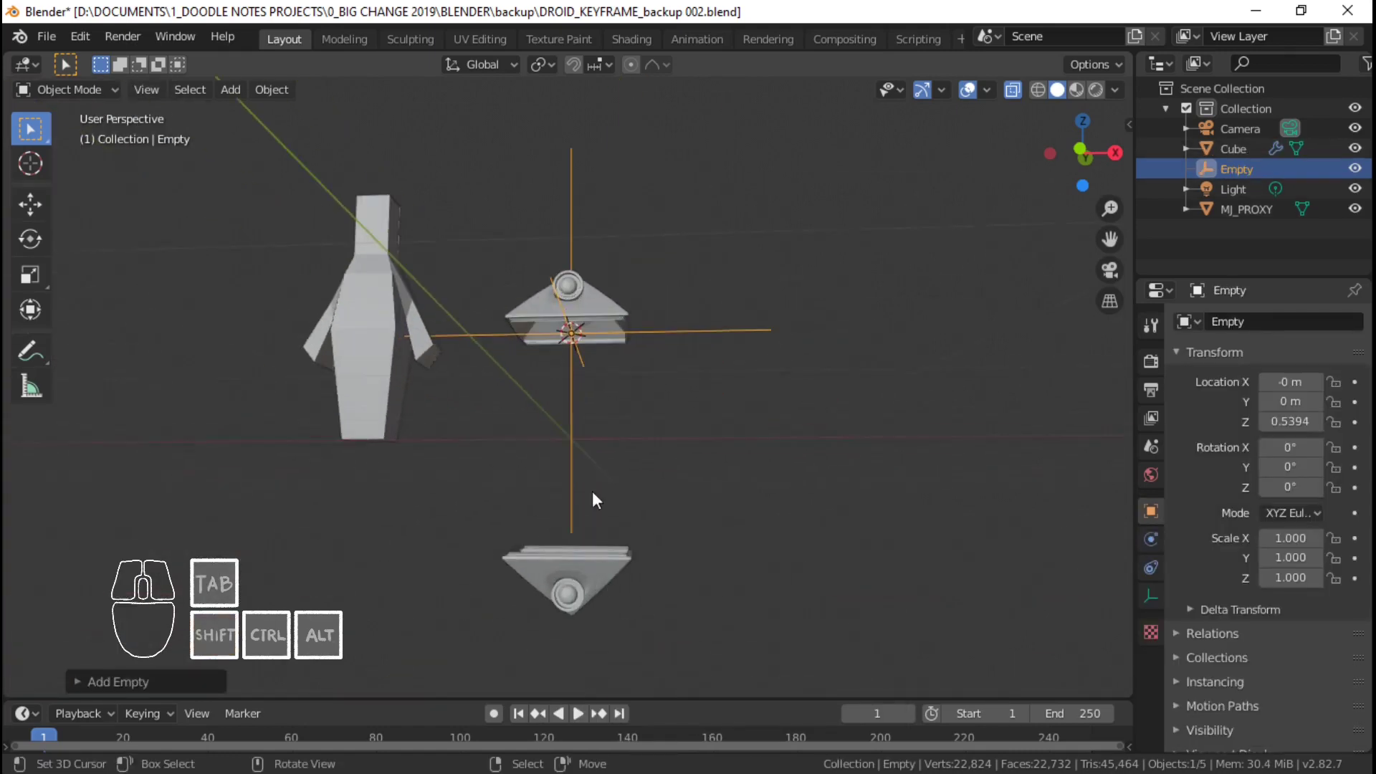
- Select the head and set Empty as the Mirror Object of its Mirror modifier
left_click(600, 352)
scroll(604, 317, "up", 3)
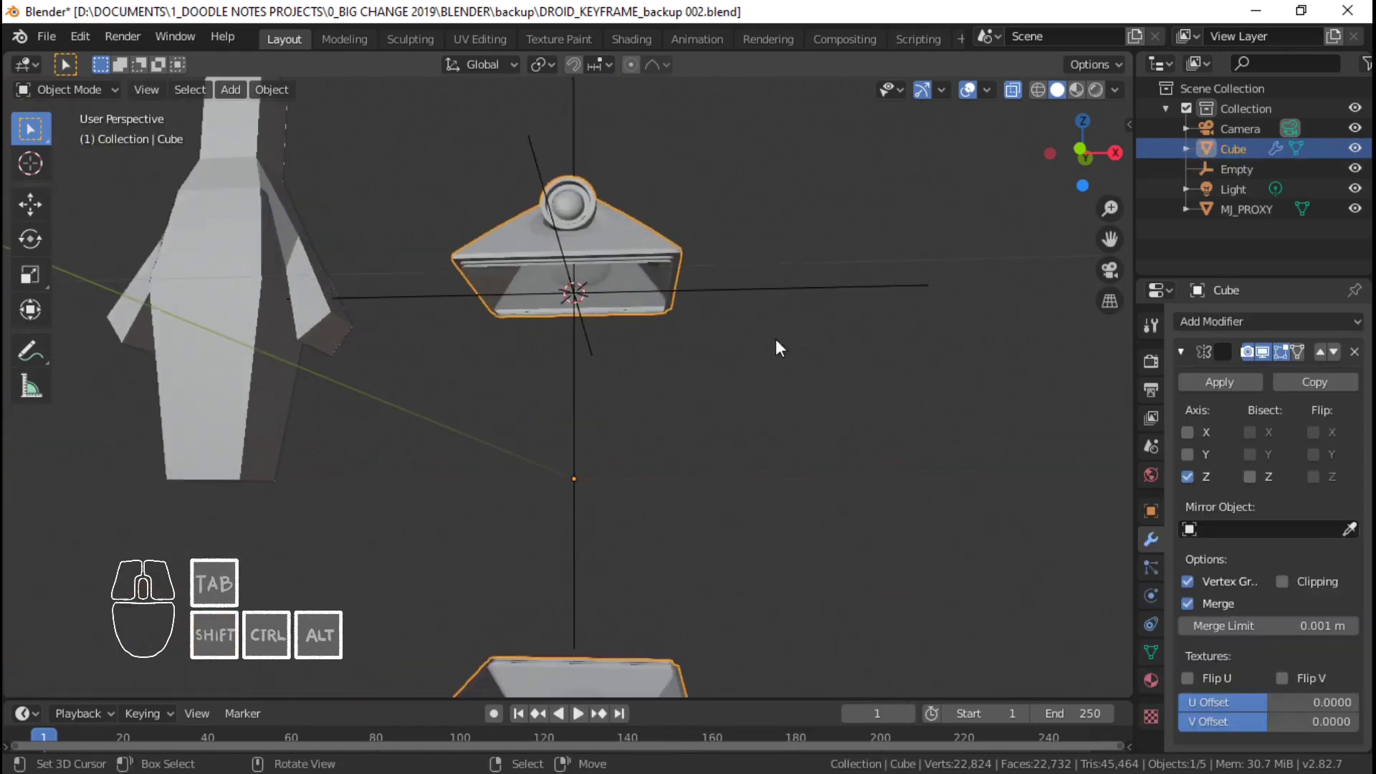
left_click(1270, 529)
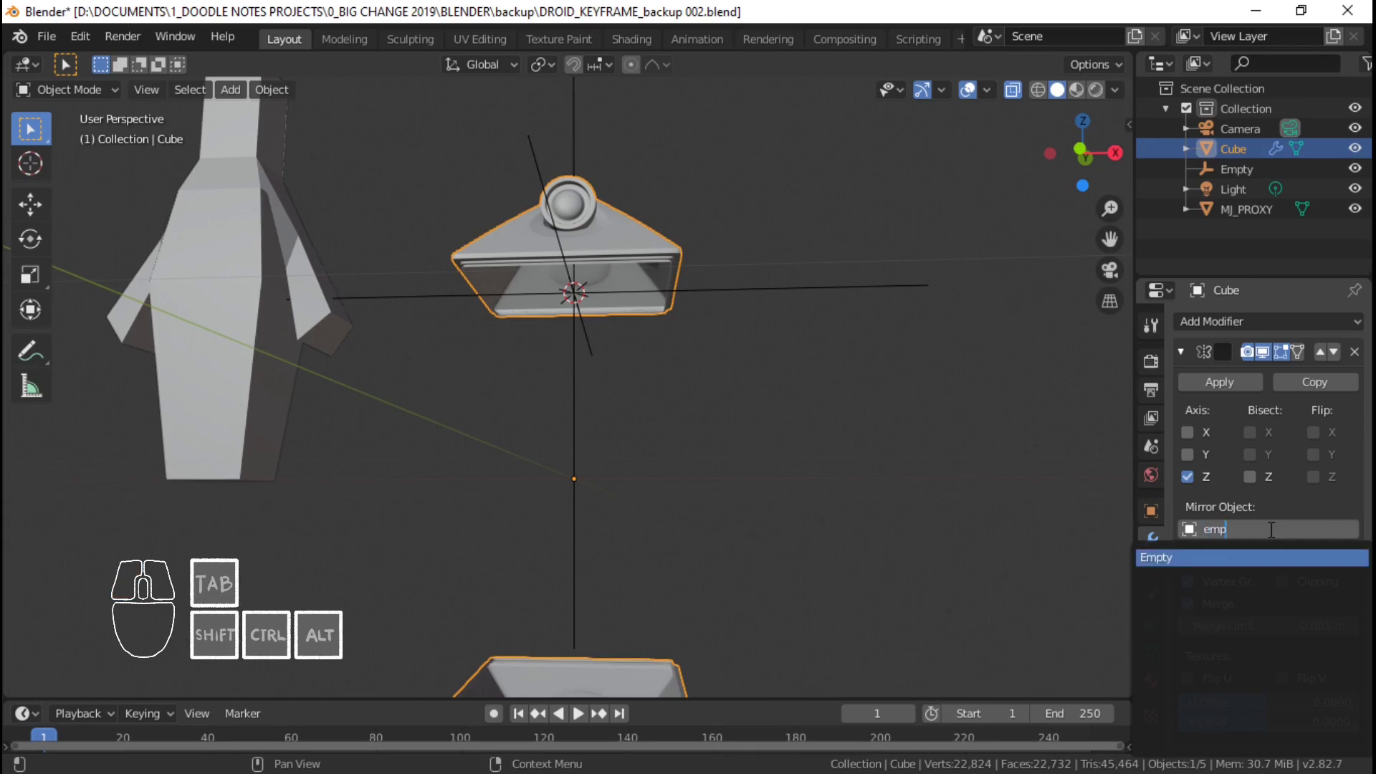
type("empty")
left_click(1244, 559)
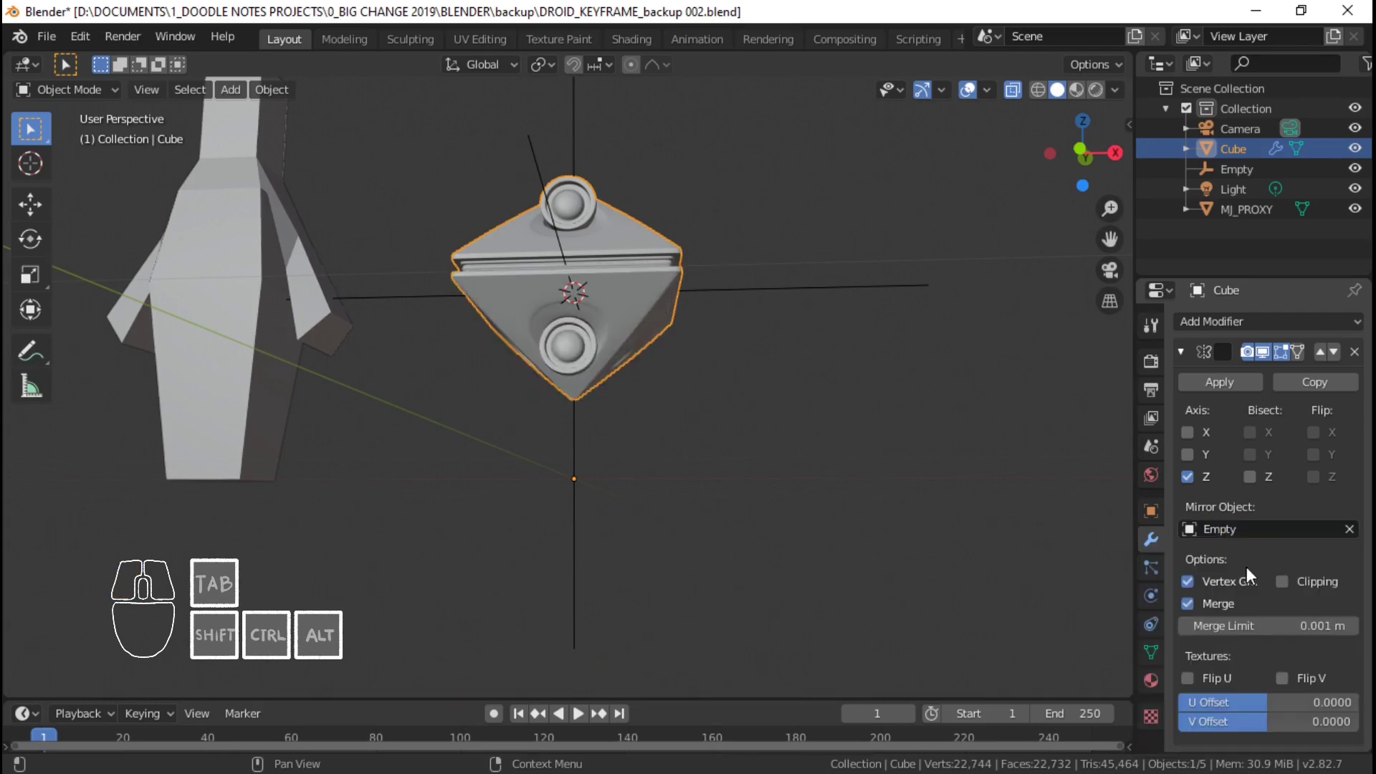
- Check the mirrored head and apply its Mirror modifier
scroll(663, 416, "up", 5)
key("KP_1")
middle_click_drag(666, 425, 602, 378, "shift")
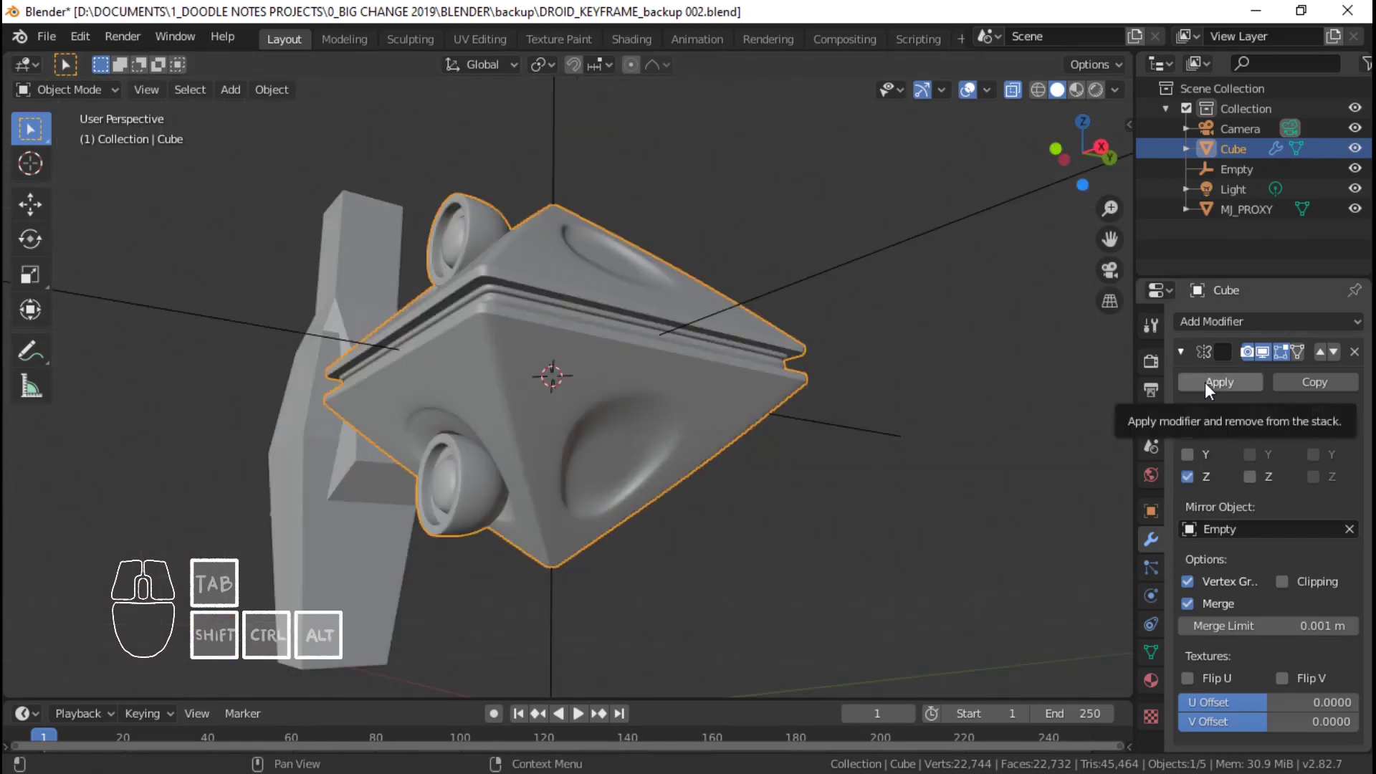
left_click(1206, 381)
- Select the linked geometry of the mirrored eye on the head's lower half and delete its vertices
key("Tab")
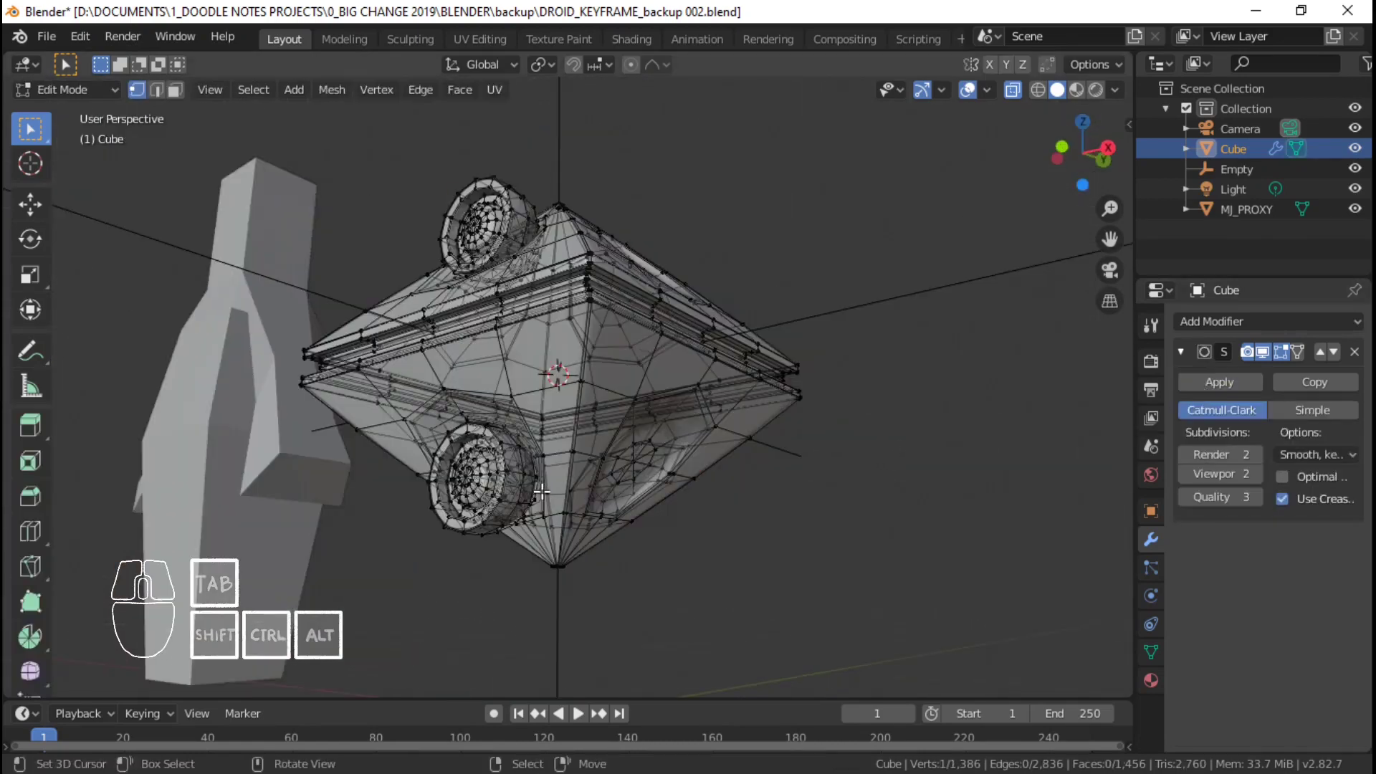
key("ctrl+l")
key("x")
left_click(501, 486)
scroll(501, 485, "up", 2)
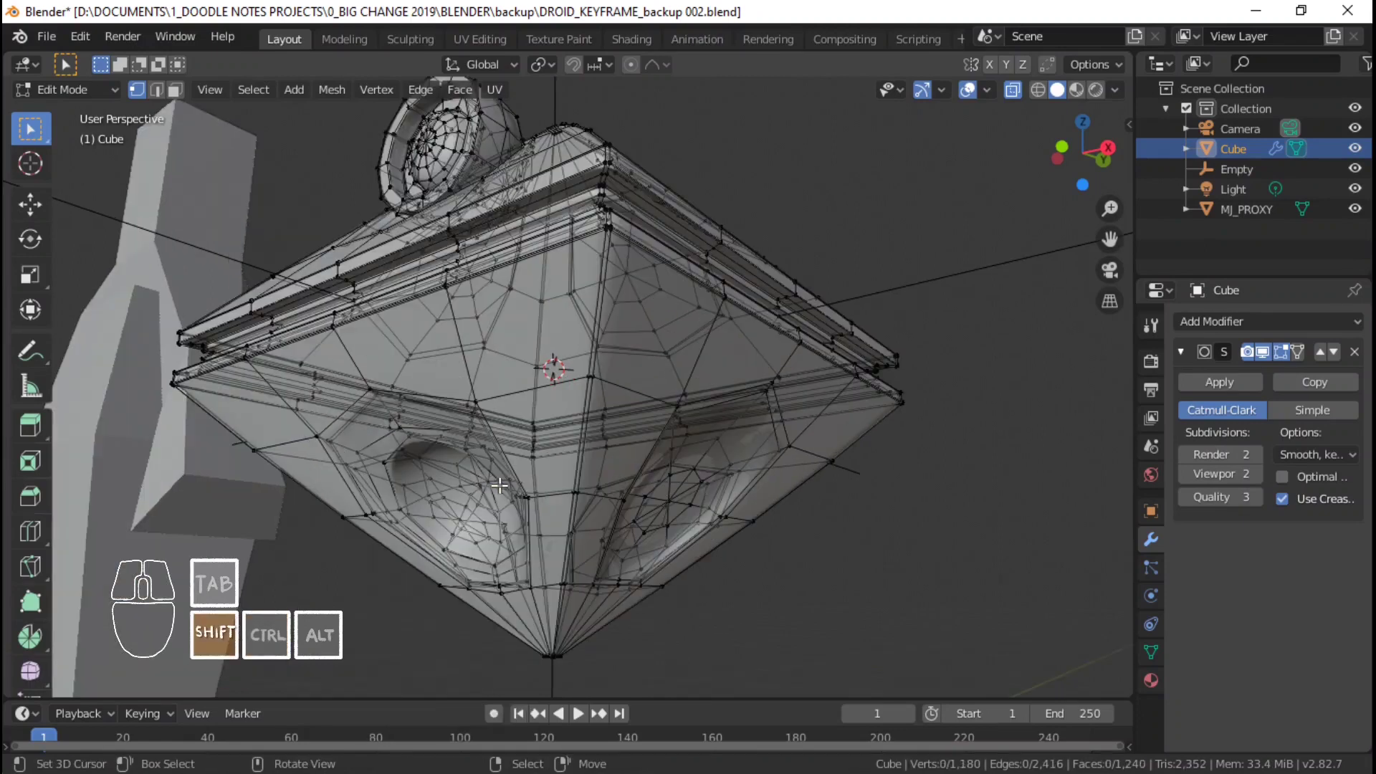
- Examine the empty lower eye socket and the shape of both head halves in Object Mode
key("Tab")
middle_click_drag(520, 488, 597, 487, "shift")
key("Tab")
scroll(596, 501, "down", 2)
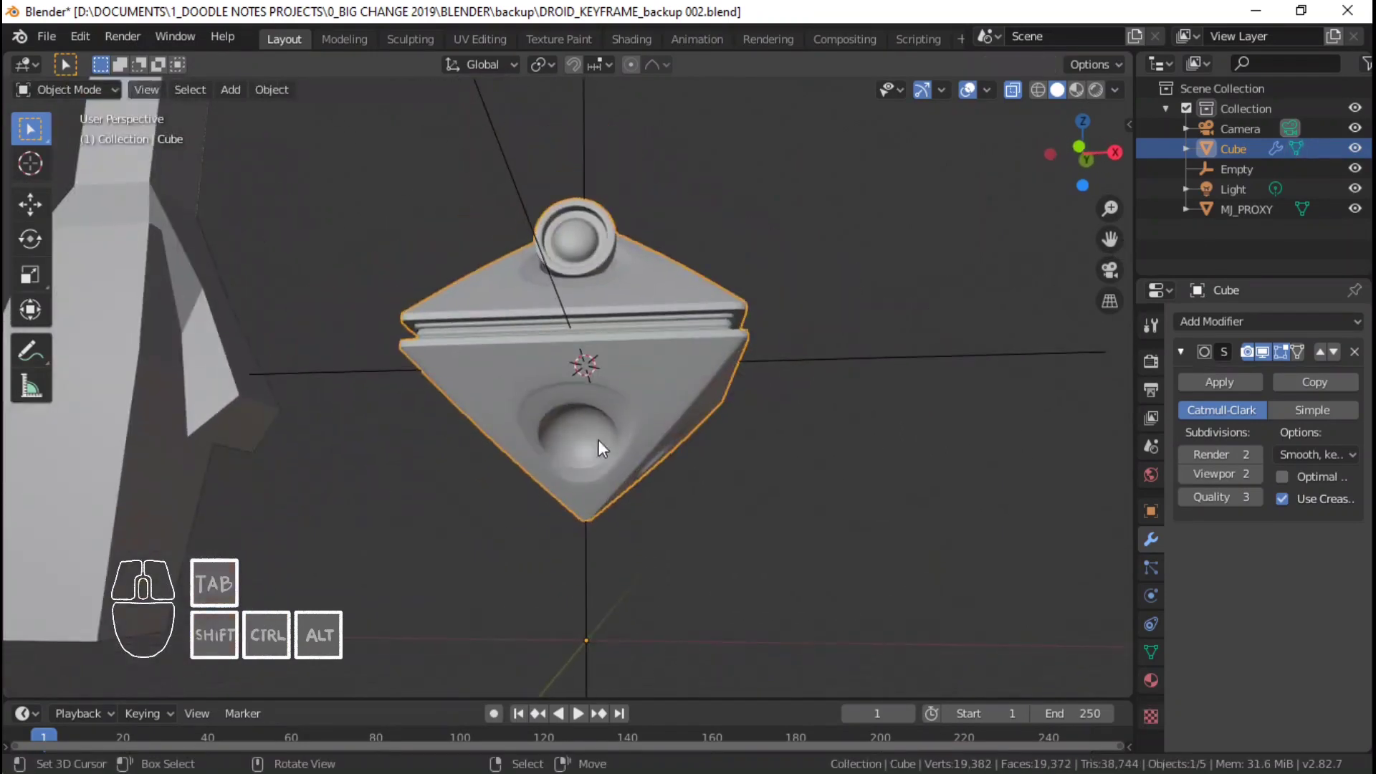
middle_click_drag(598, 440, 510, 461)
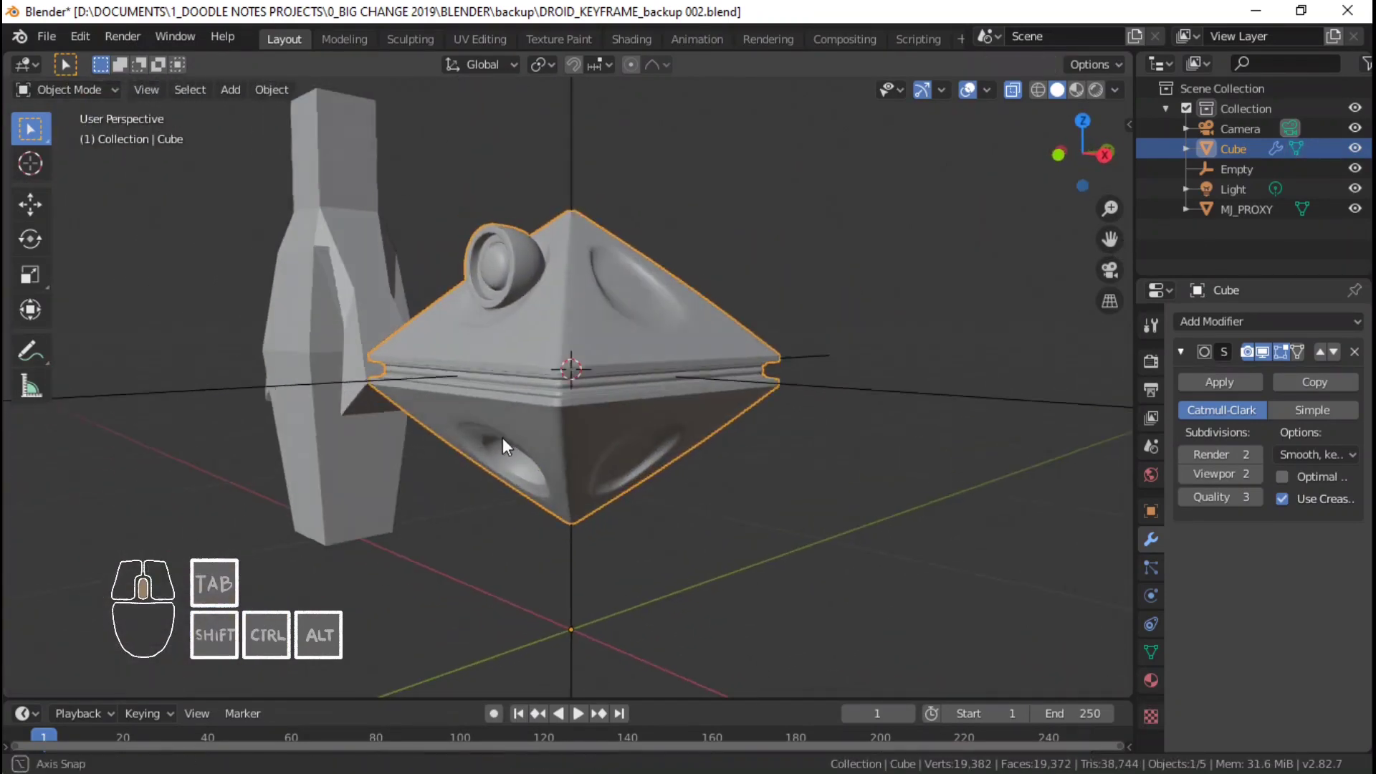
scroll(495, 439, "up", 3)
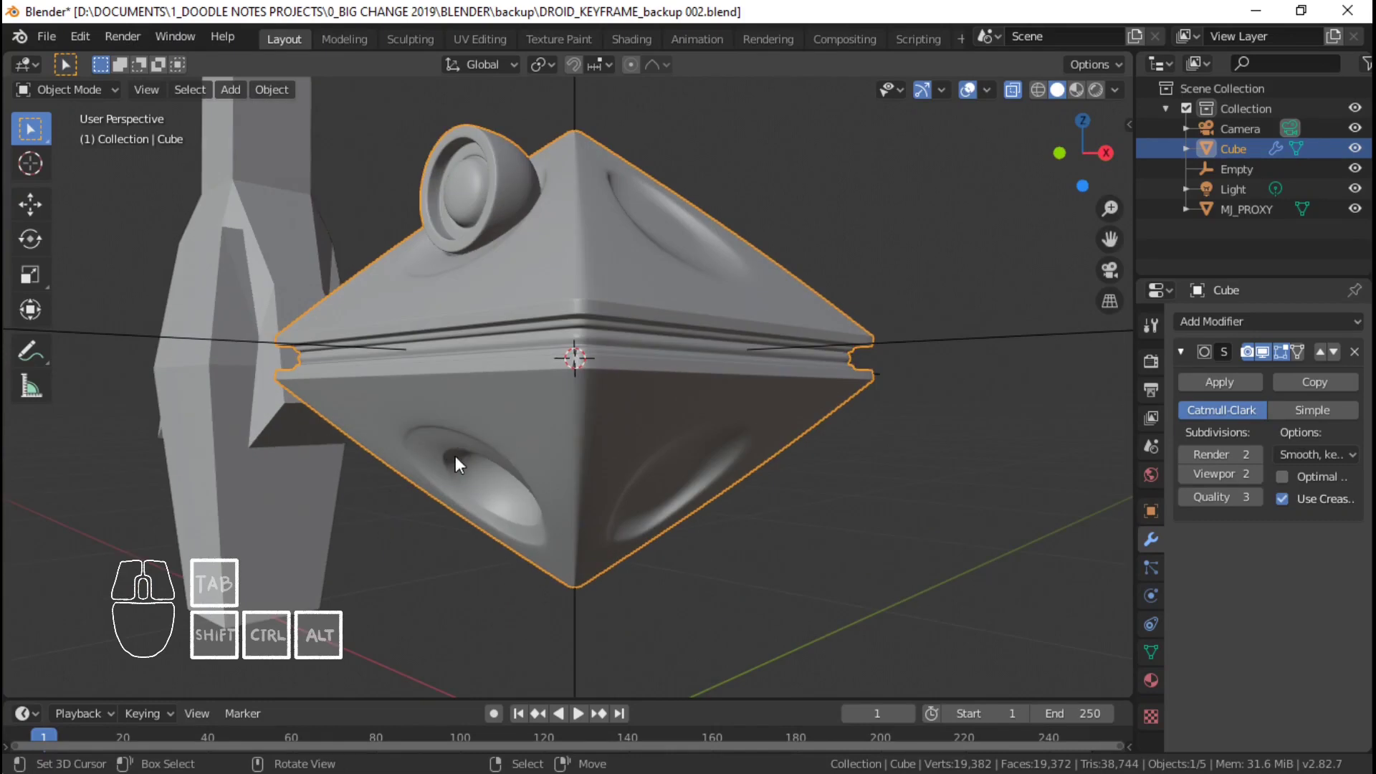
middle_click_drag(465, 501, 633, 449)
scroll(633, 449, "up", 3)
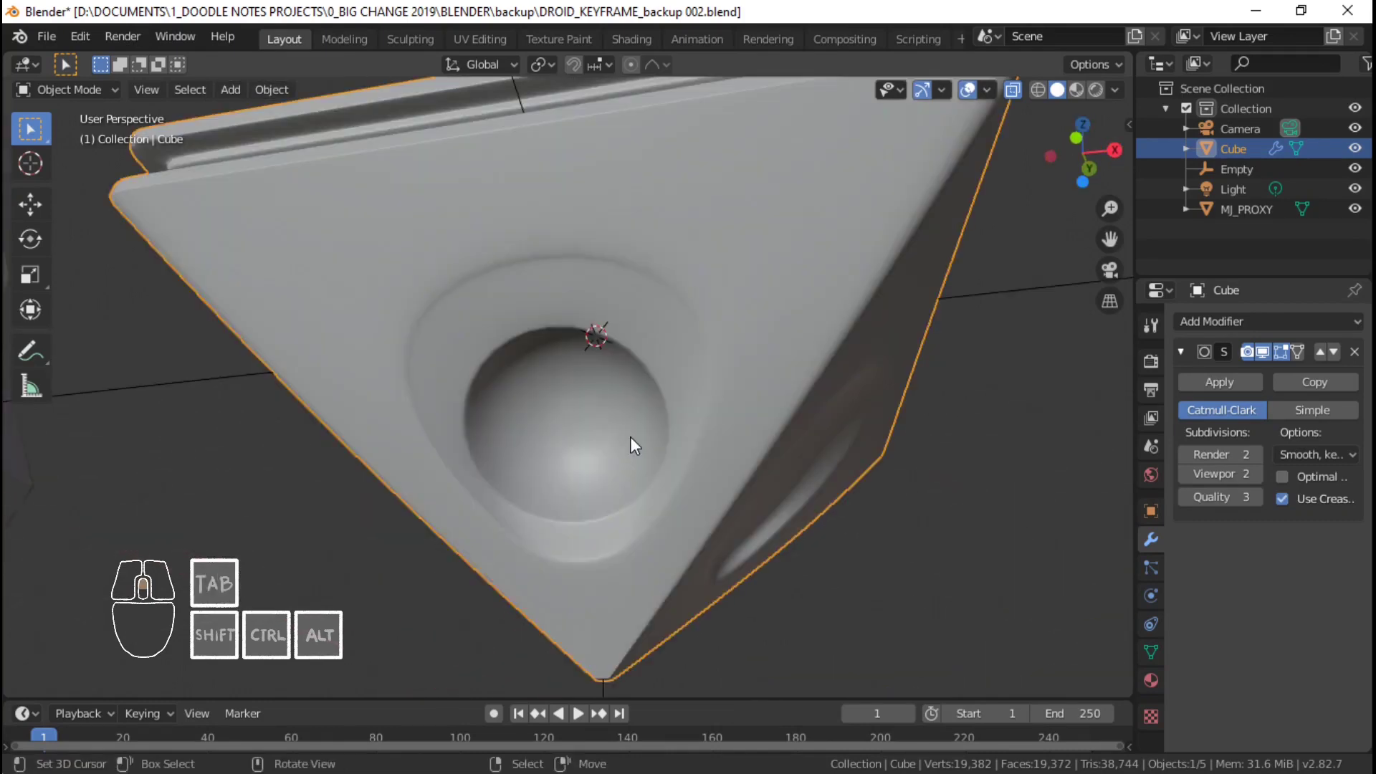
- Inspect the lower eye socket's topology with X-ray turned off, and turn X-ray back on
key("Tab")
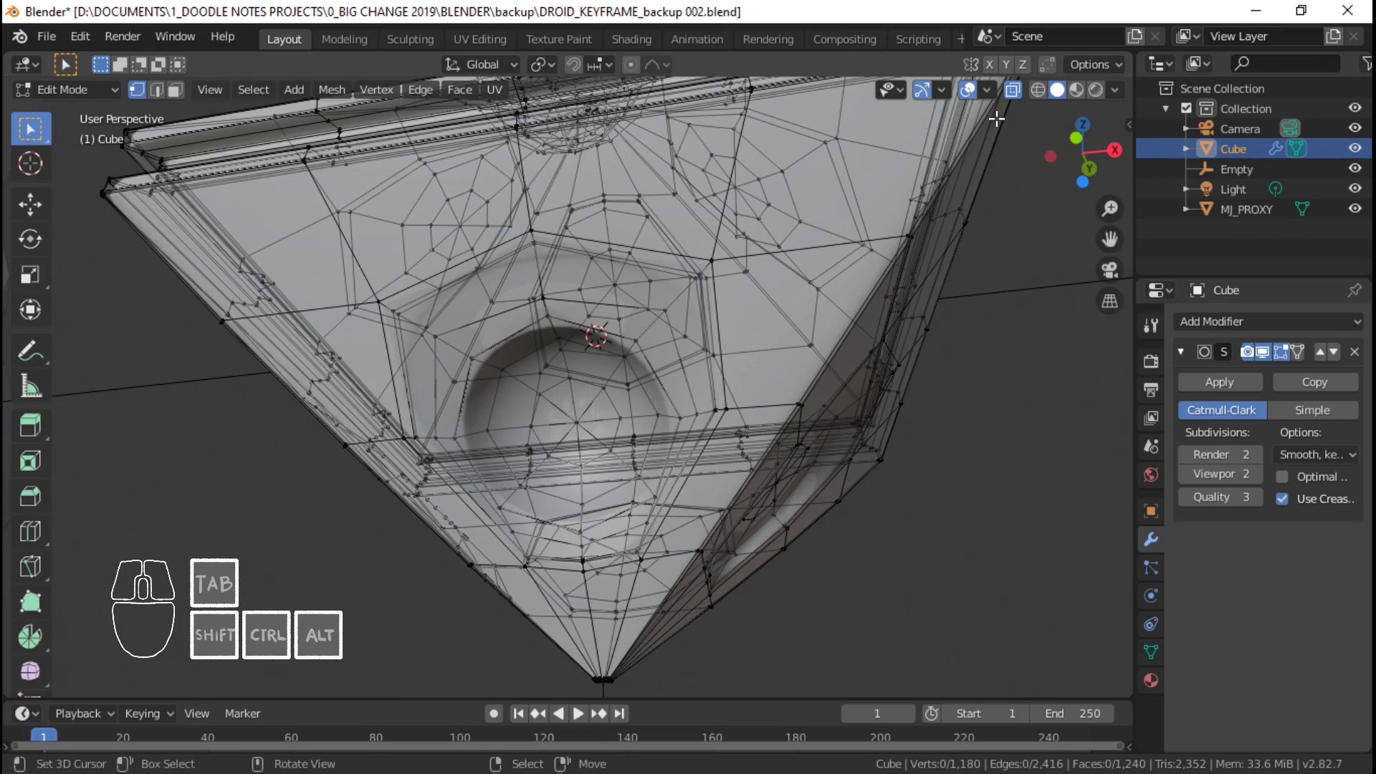
left_click(1013, 89)
middle_click_drag(717, 301, 997, 119)
key("Tab")
key("Tab")
left_click(1016, 91)
middle_click_drag(998, 119, 1037, 84)
left_click(1006, 89)
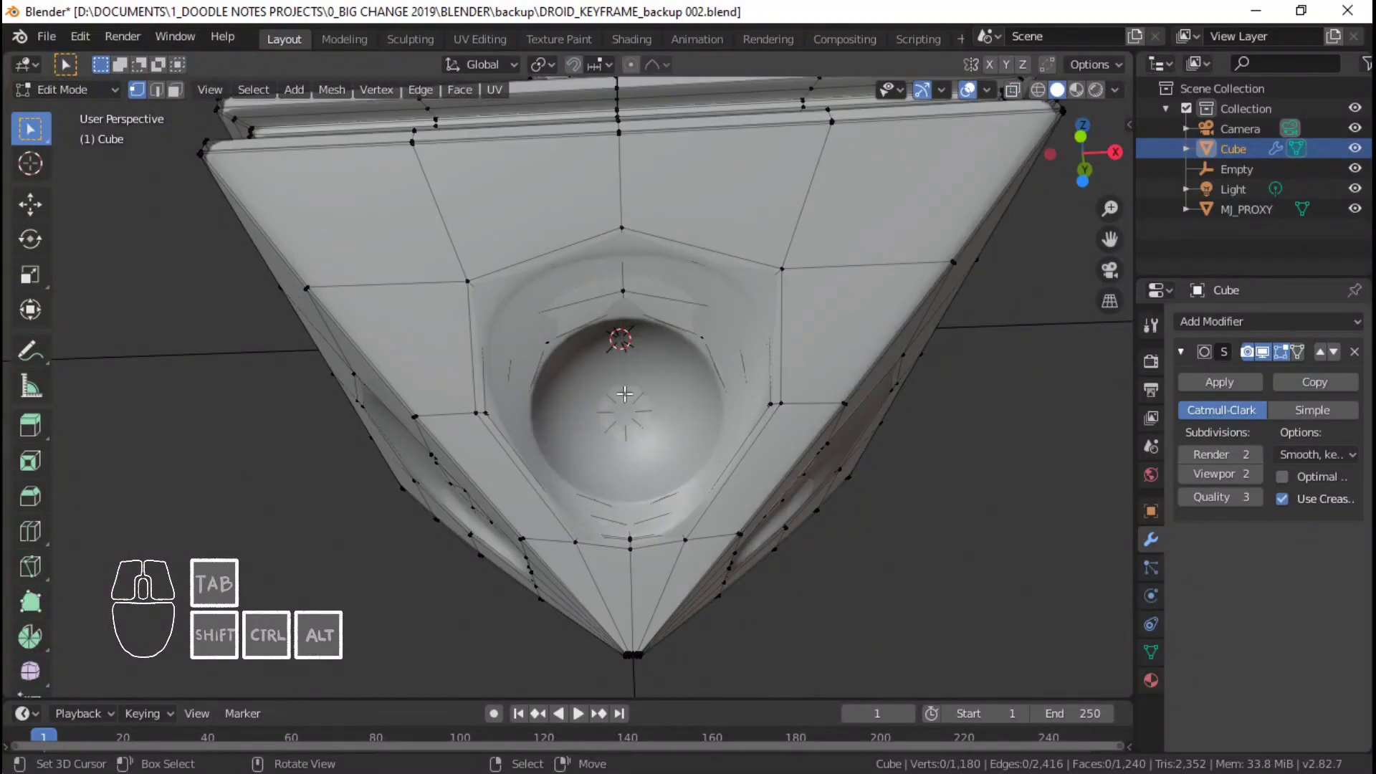
middle_click_drag(806, 433, 574, 377)
scroll(579, 377, "up", 3)
key("Tab")
key("Tab")
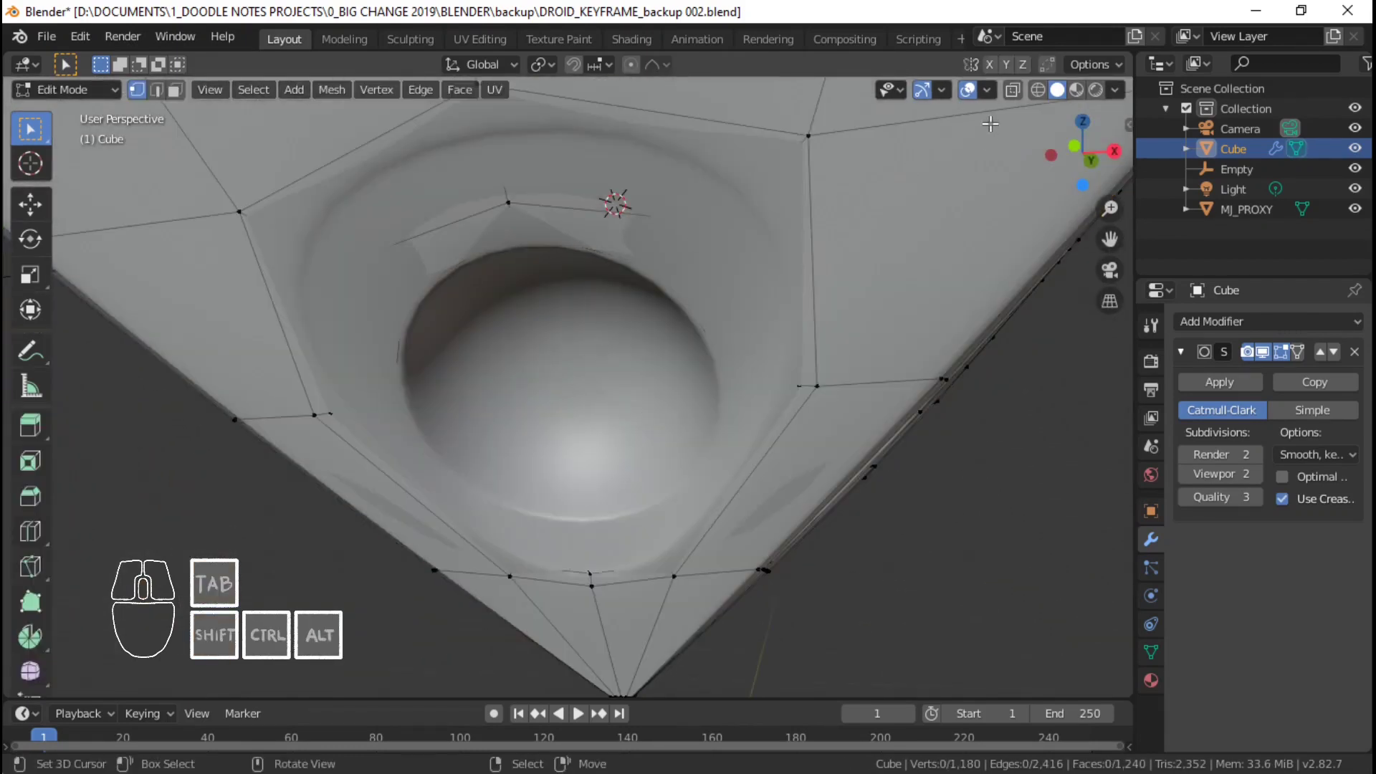
left_click(1013, 89)
- Examine the vertices of the grooved seam where the upper and lower head halves meet
middle_click_drag(585, 301, 701, 389, "shift")
right_click(595, 426)
key("KP_Decimal")
key("Tab")
scroll(622, 394, "down", 5)
scroll(591, 389, "up", 3)
scroll(441, 503, "up", 4)
key("Tab")
scroll(696, 406, "up", 3)
right_click(423, 403)
key("g")
right_click(496, 399)
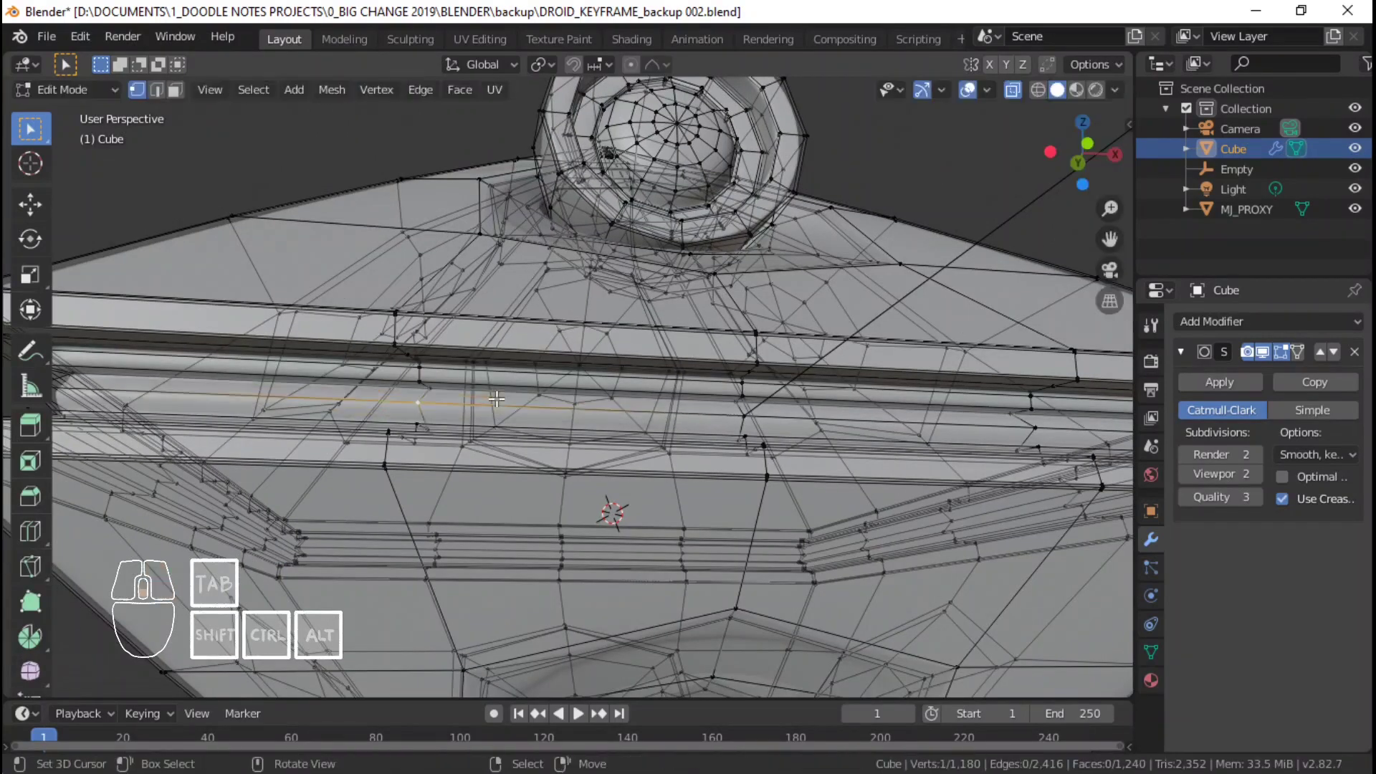
- Return to Object Mode, select the empty used for mirroring and delete it
key("Tab")
scroll(496, 399, "down", 7)
middle_click_drag(618, 368, 613, 381, "shift")
scroll(614, 394, "up", 3)
middle_click_drag(617, 434, 620, 516)
right_click(578, 169)
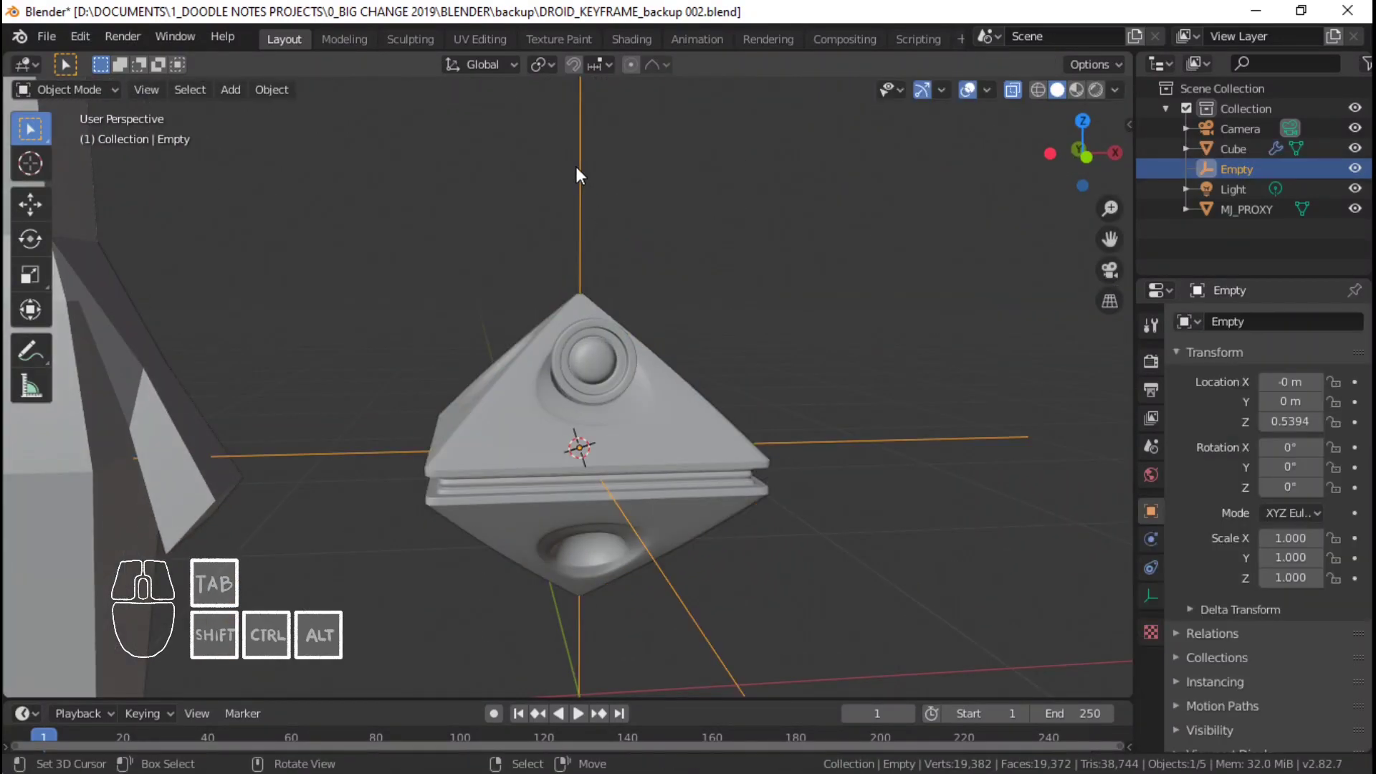
key("x")
left_click(706, 310)
scroll(617, 330, "down", 3)
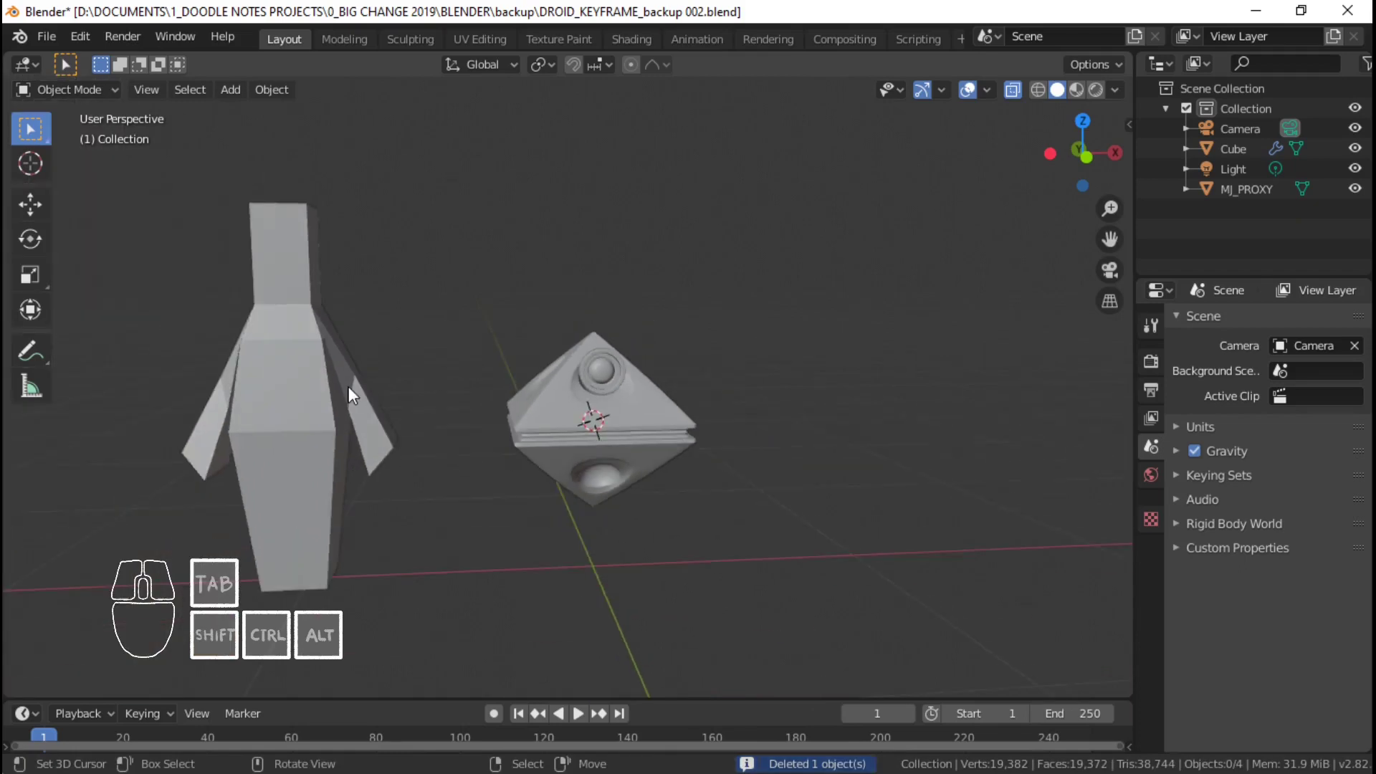
- Select the droid head and examine its complete shape from several angles, including the lower eye socket
right_click(348, 394)
scroll(721, 425, "up", 3)
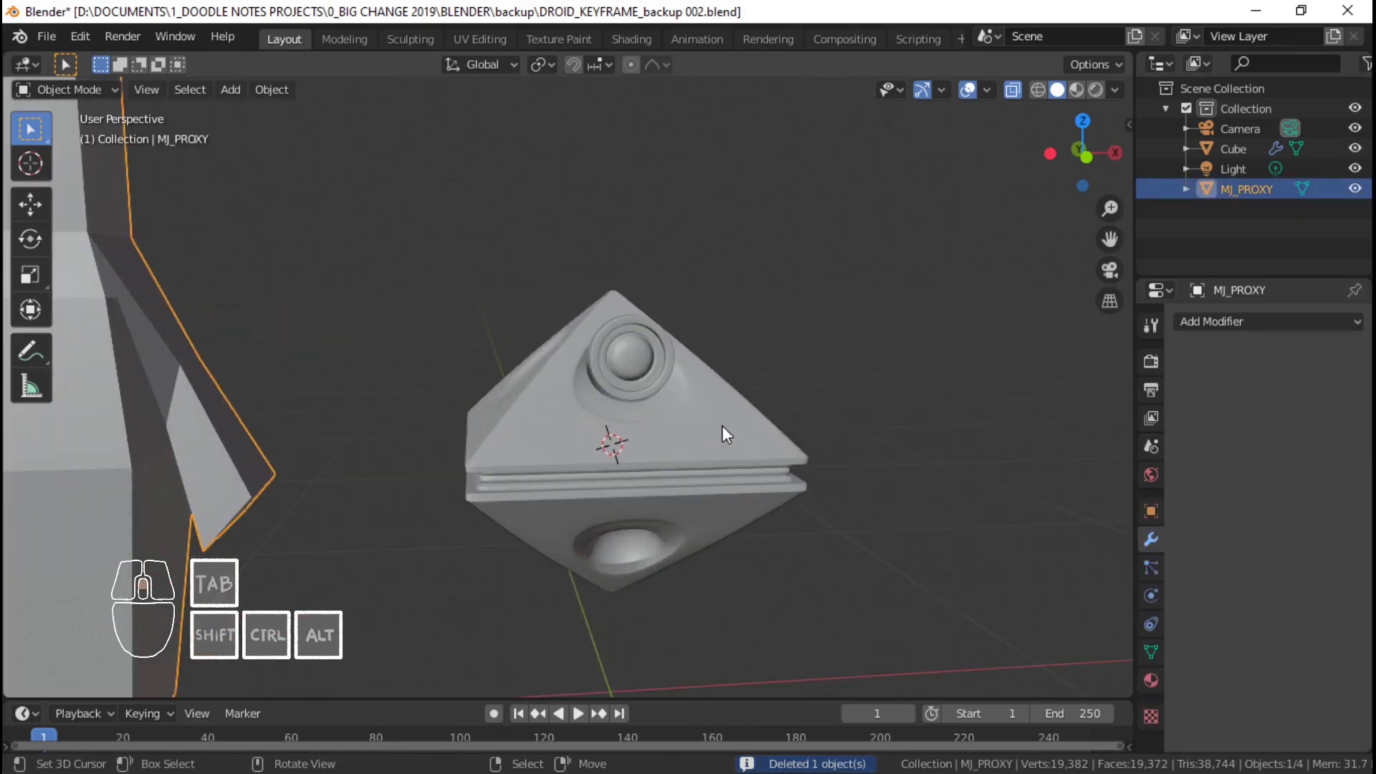
right_click(721, 424)
scroll(715, 441, "up", 2)
middle_click_drag(737, 456, 556, 441, "shift")
scroll(525, 394, "down", 1)
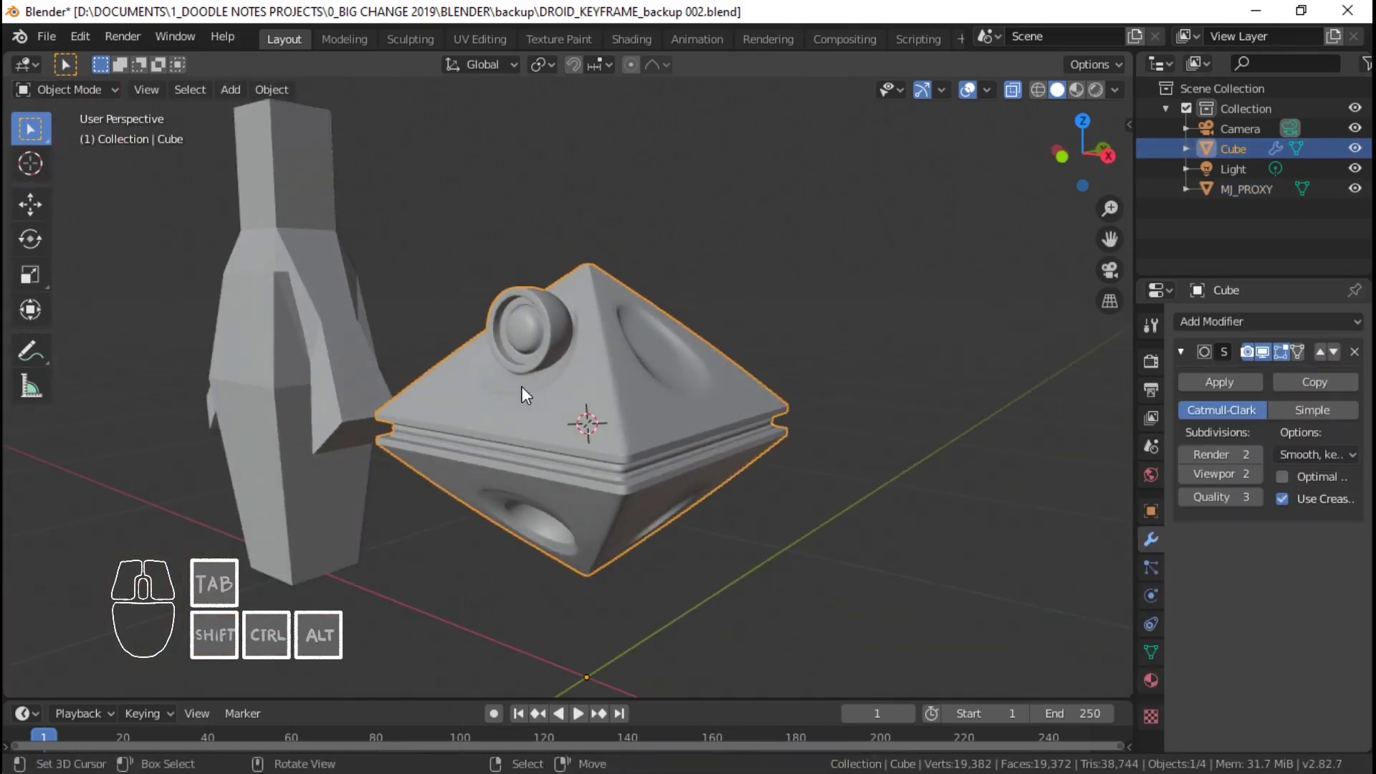
middle_click_drag(519, 385, 609, 344)
scroll(616, 423, "up", 2)
scroll(617, 430, "up", 2)
scroll(624, 446, "down", 3)
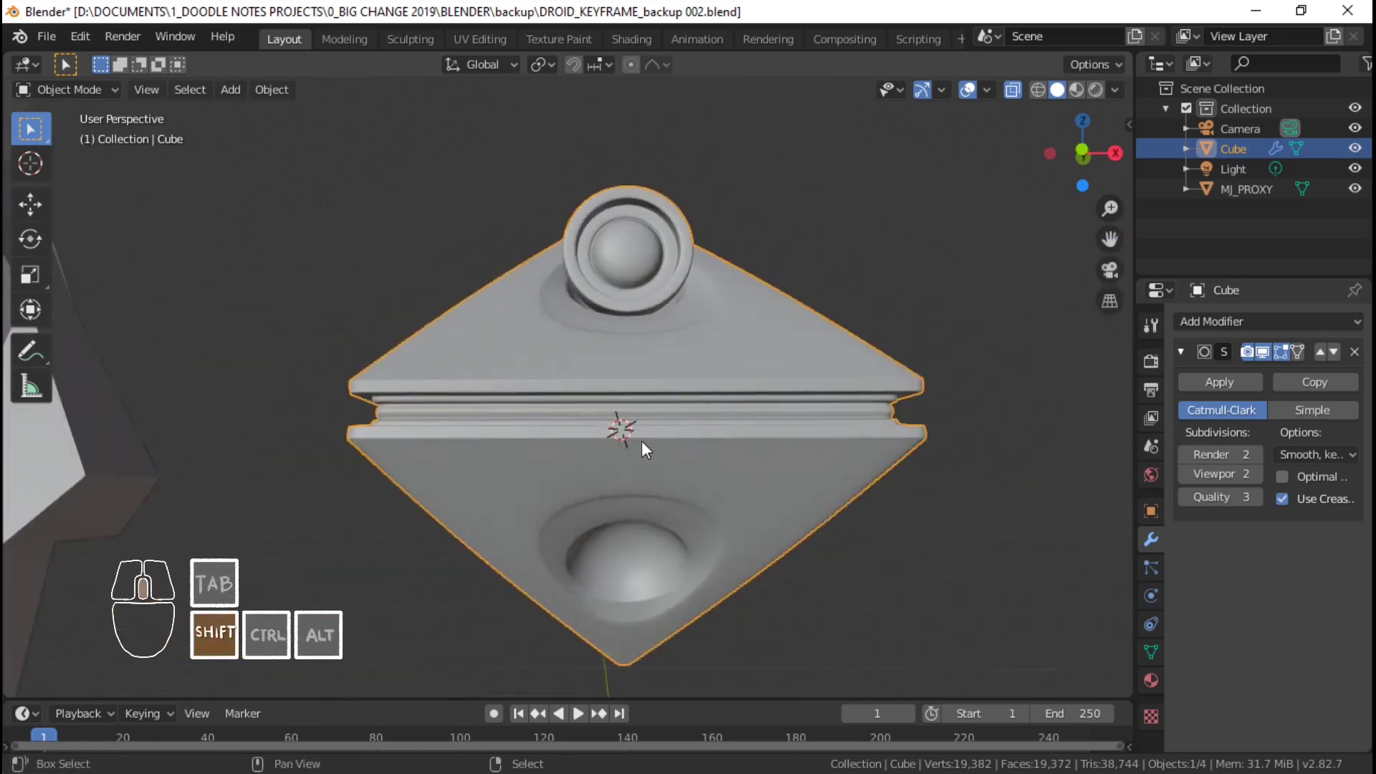
middle_click_drag(642, 441, 561, 436)
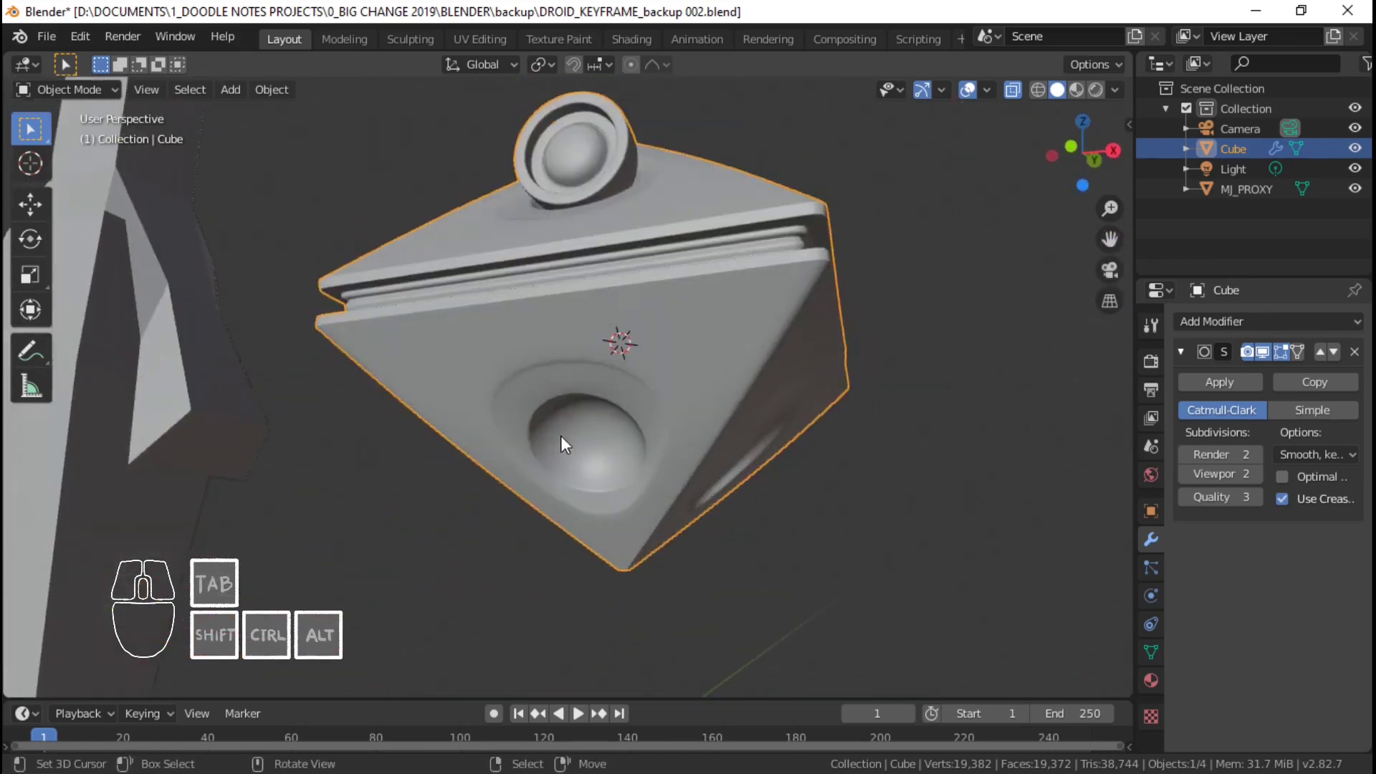
middle_click_drag(629, 494, 406, 508)
scroll(517, 483, "up", 1)
middle_click_drag(518, 483, 517, 459, "shift")
middle_click_drag(502, 437, 623, 423)
scroll(645, 430, "up", 2)
- Select the lower front socket's center, grow the selection and move it up about 0.018 m along Z in front view
key("Tab")
right_click(701, 450)
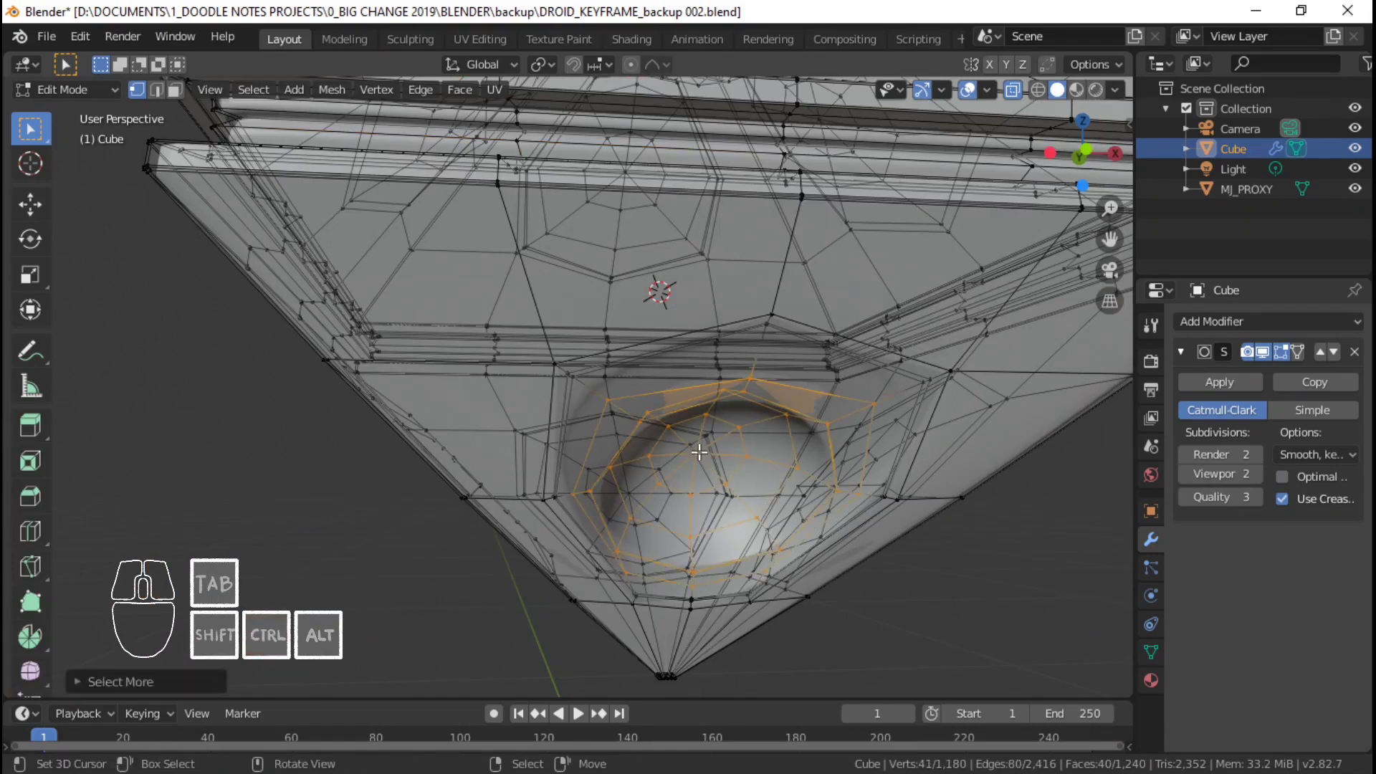
key("KP_1")
key("g")
key("z")
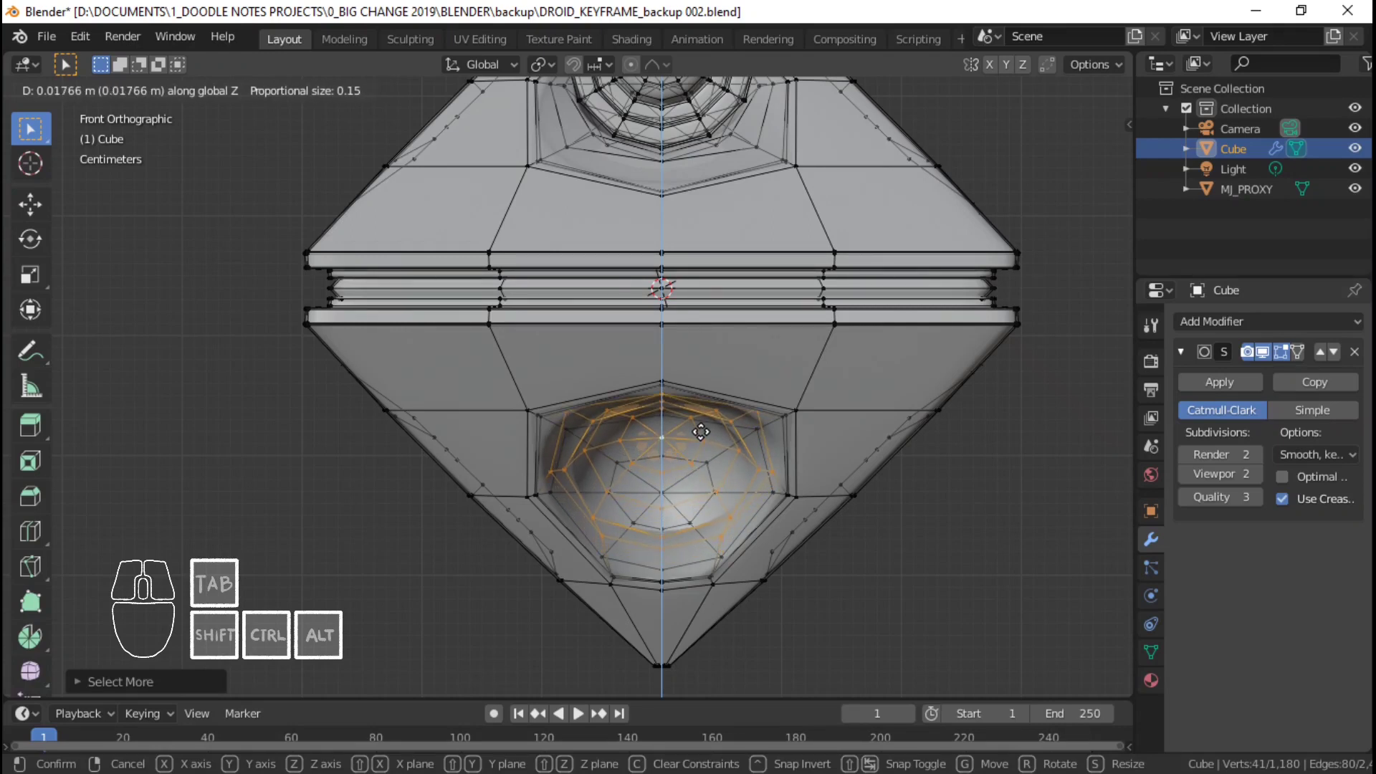
left_click(702, 431)
- Examine the reshaped lower front socket up close, comparing its smoothed surface with its mesh
key("Tab")
middle_click_drag(703, 431, 622, 429)
scroll(609, 430, "up", 3)
key("Tab")
middle_click_drag(516, 434, 559, 402)
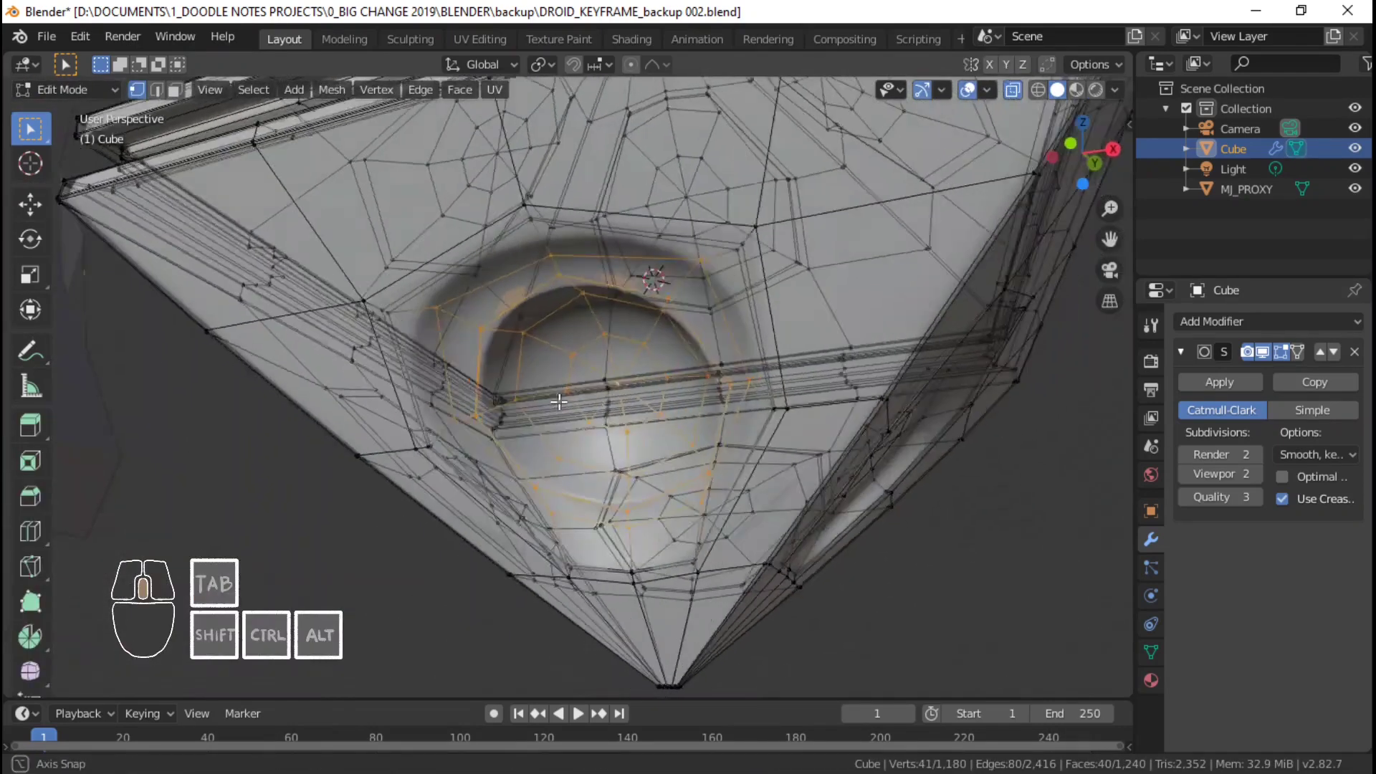
key("Tab")
scroll(770, 444, "up", 4)
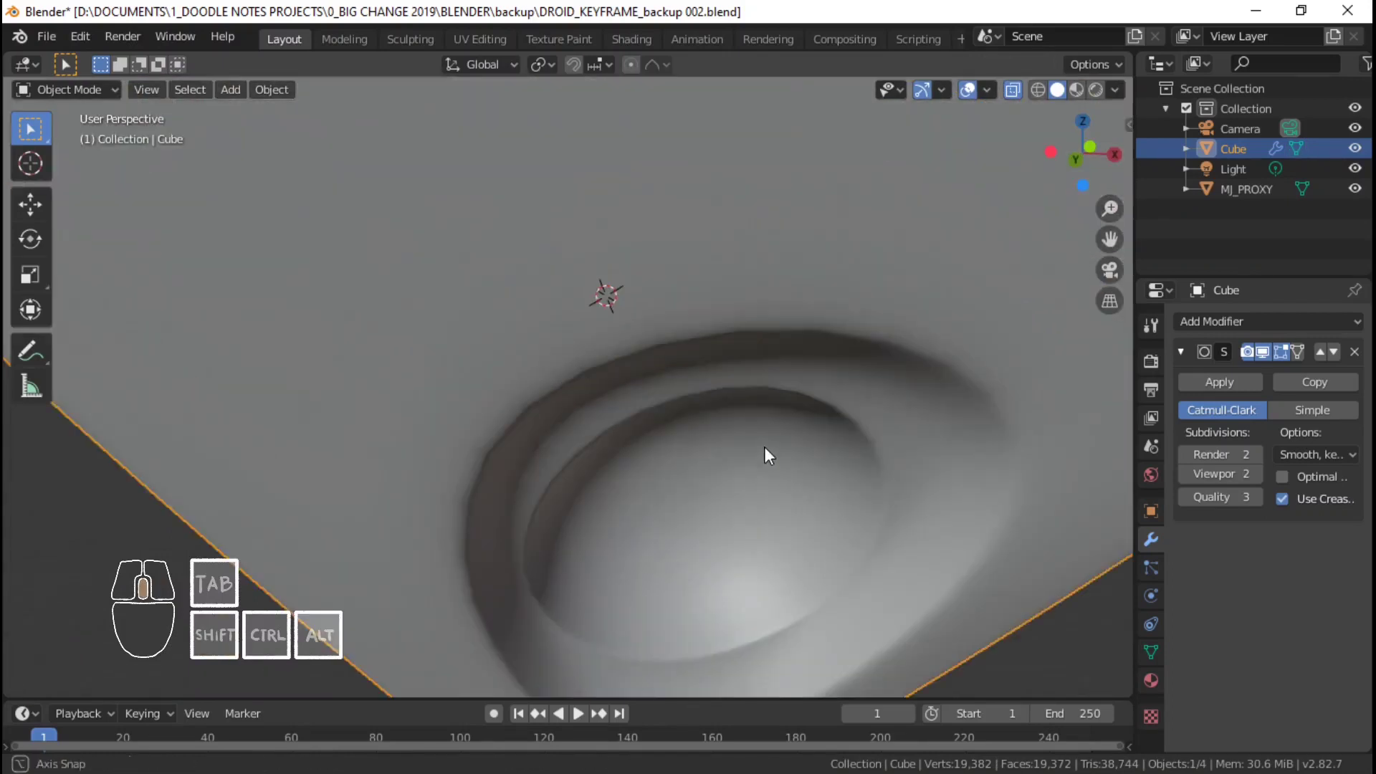
scroll(745, 398, "down", 6)
middle_click_drag(745, 398, 557, 514)
key("Tab")
key("Tab")
scroll(582, 428, "down", 2)
key("Tab")
key("Tab")
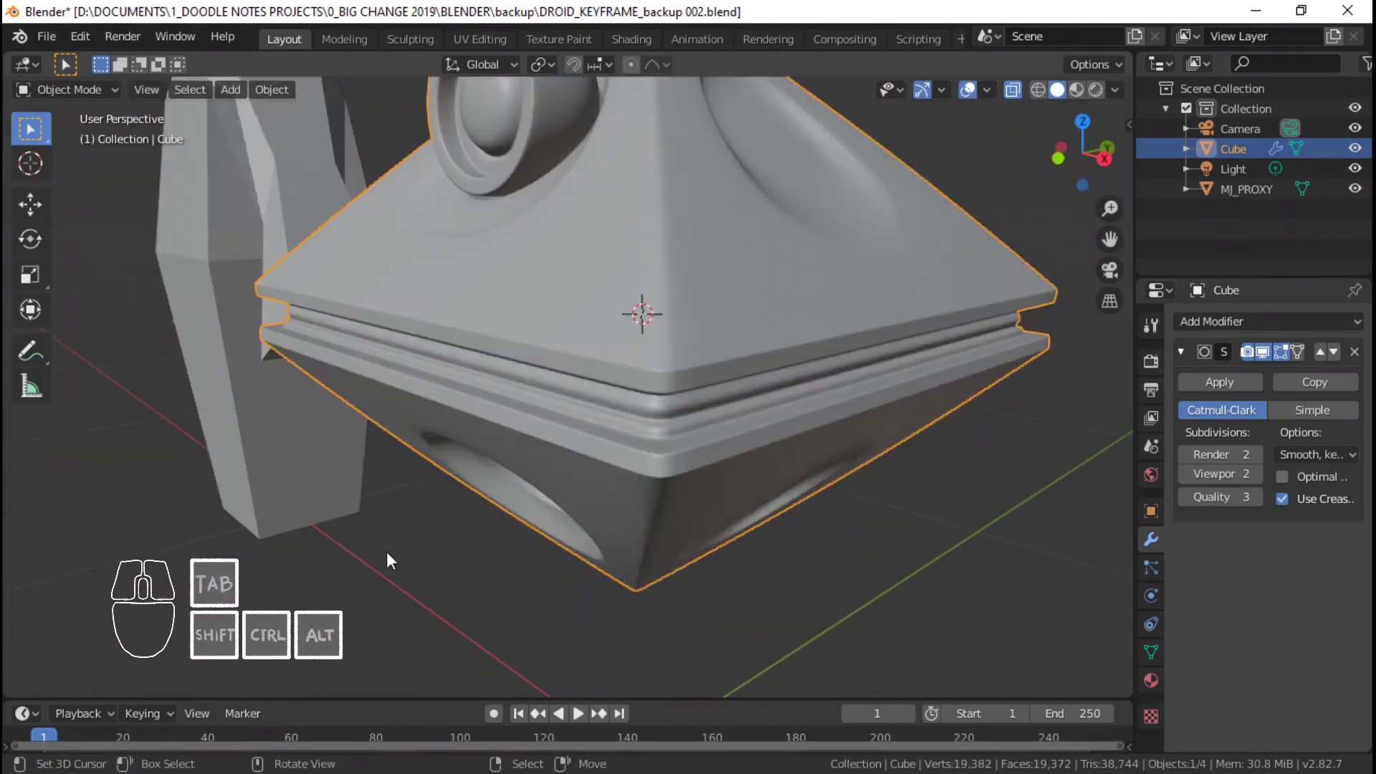
- Delete the inner vertices of the recessed side socket on the head's lower half
middle_click_drag(470, 510, 499, 425)
key("Tab")
middle_click_drag(676, 438, 654, 322)
key("Tab")
scroll(617, 463, "up", 4)
key("Tab")
scroll(568, 467, "down", 3)
key("x")
left_click(708, 462)
scroll(654, 323, "up", 1)
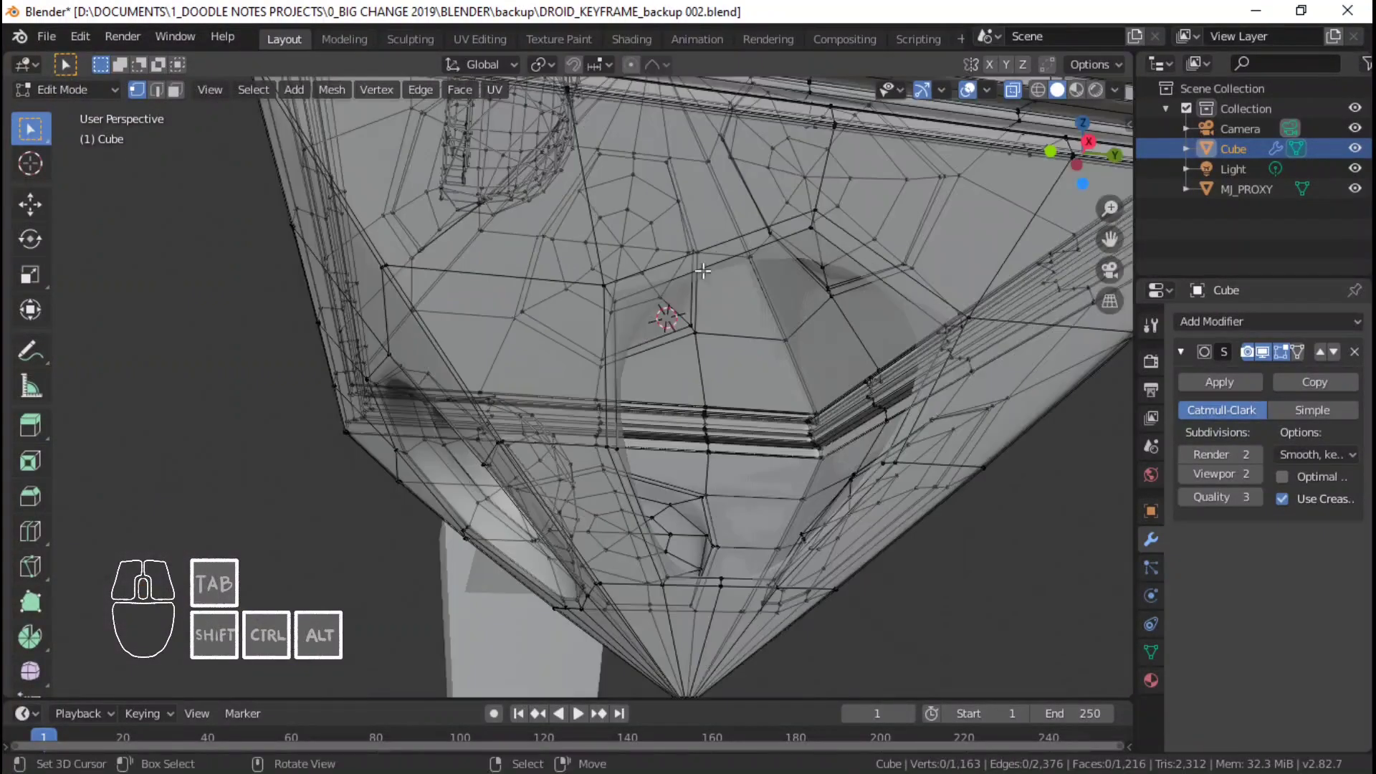
- Delete the remaining edge loops around the opened lower side socket and return to Object Mode
right_click(728, 260, "alt")
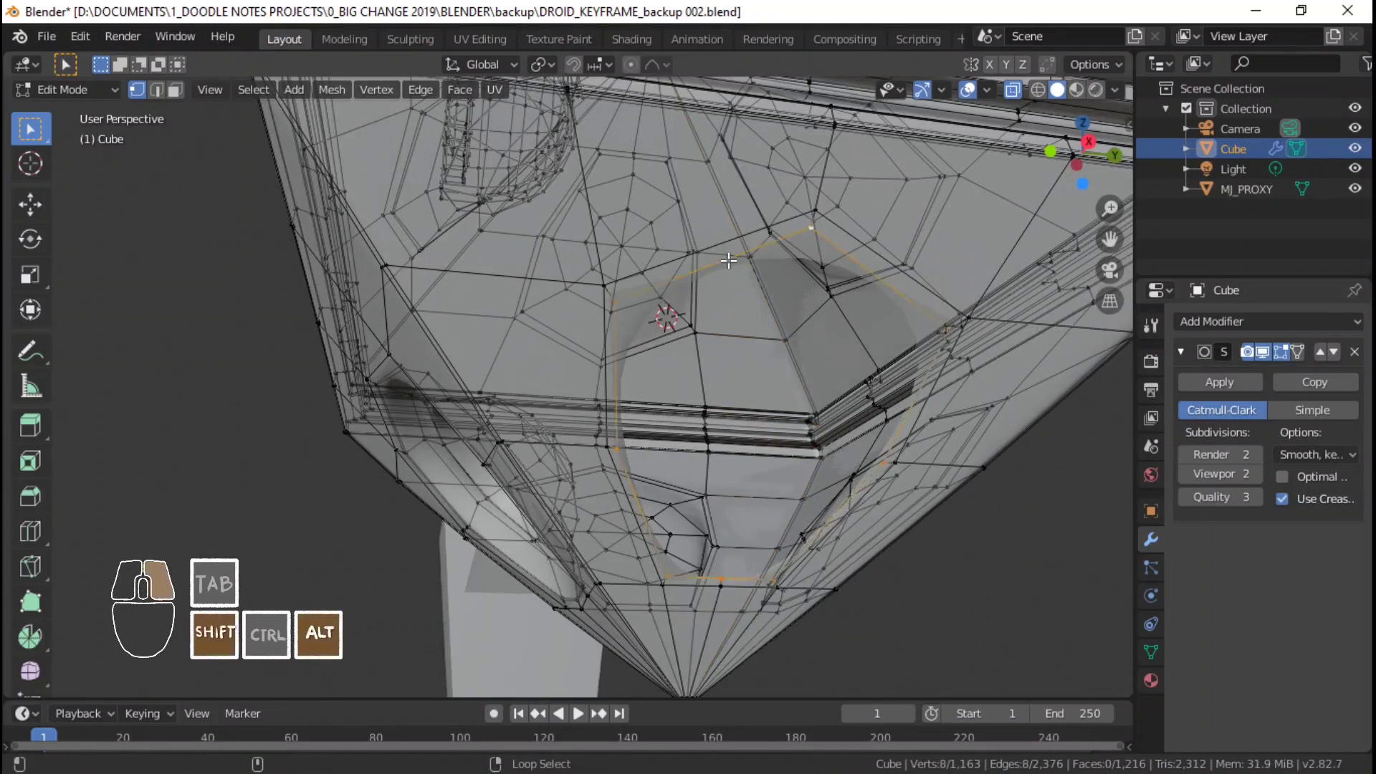
key("ctrl+KP_Add")
key("x")
left_click(687, 271)
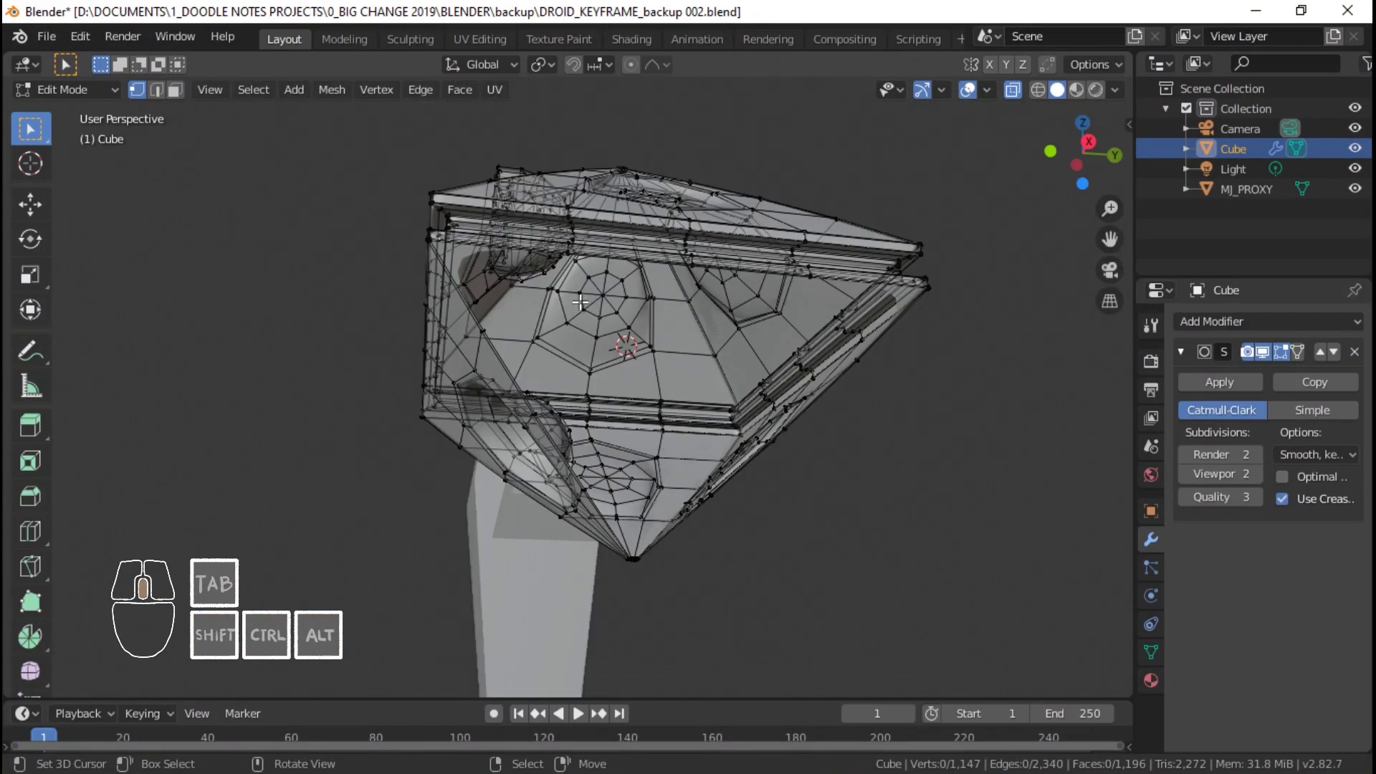
key("Tab")
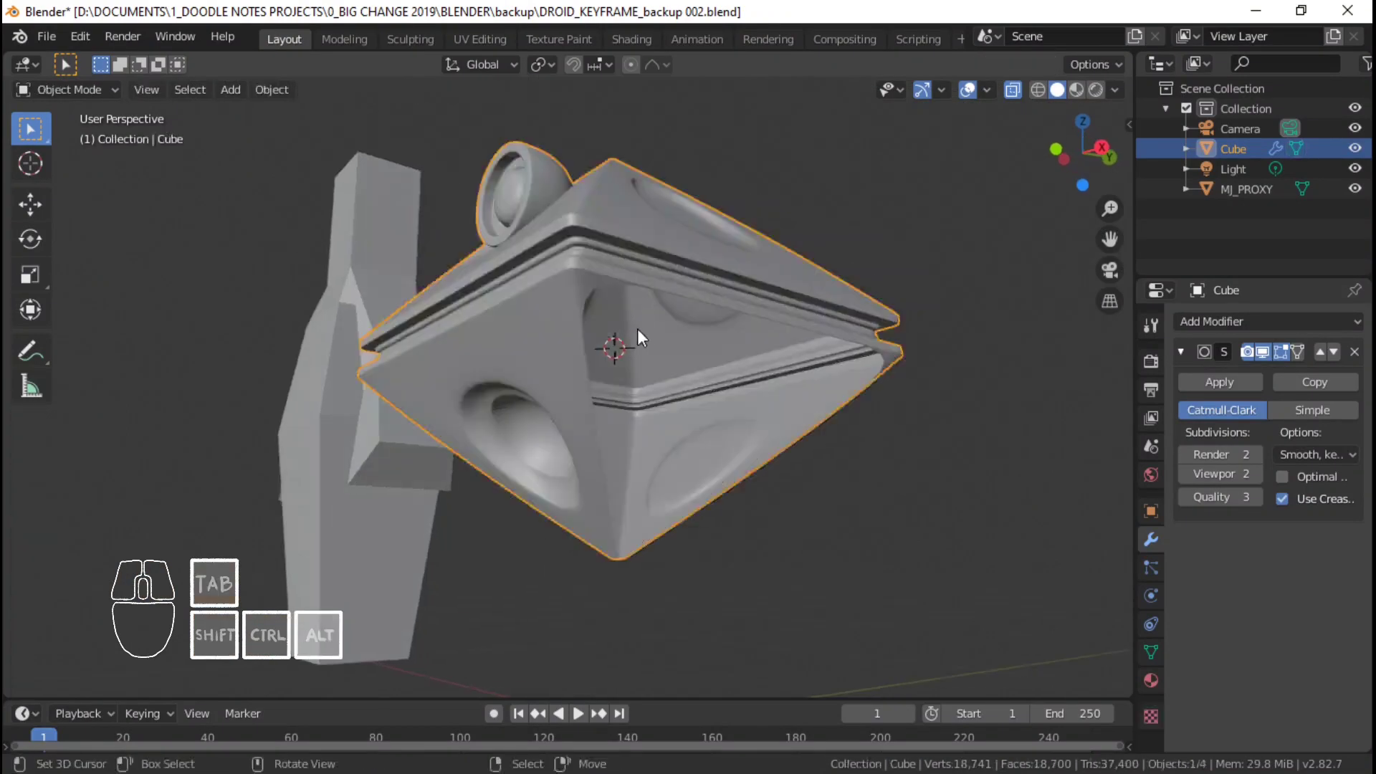
- In Edit Mode, grow the selection on the head's lower front socket until it covers the whole recess and its rim
middle_click_drag(638, 328, 676, 377)
scroll(676, 377, "up", 2)
key("Tab")
middle_click_drag(535, 423, 574, 419)
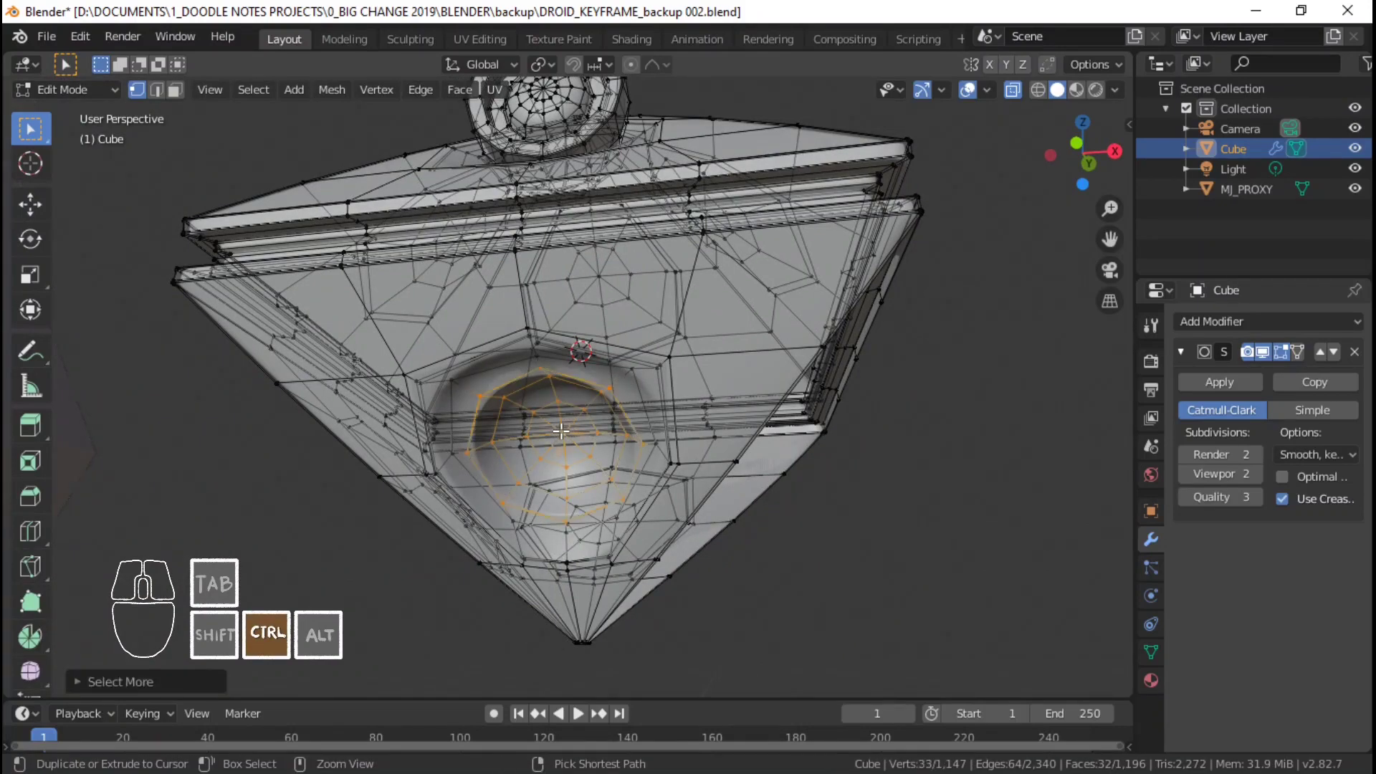
key("ctrl+KP_Add")
key("ctrl+KP_Add")
key("ctrl+KP_Add")
key("ctrl+KP_Add")
scroll(561, 430, "up", 3)
middle_click_drag(561, 431, 566, 459, "shift")
middle_click_drag(566, 459, 577, 440)
scroll(577, 441, "down", 3)
middle_click_drag(688, 437, 544, 515)
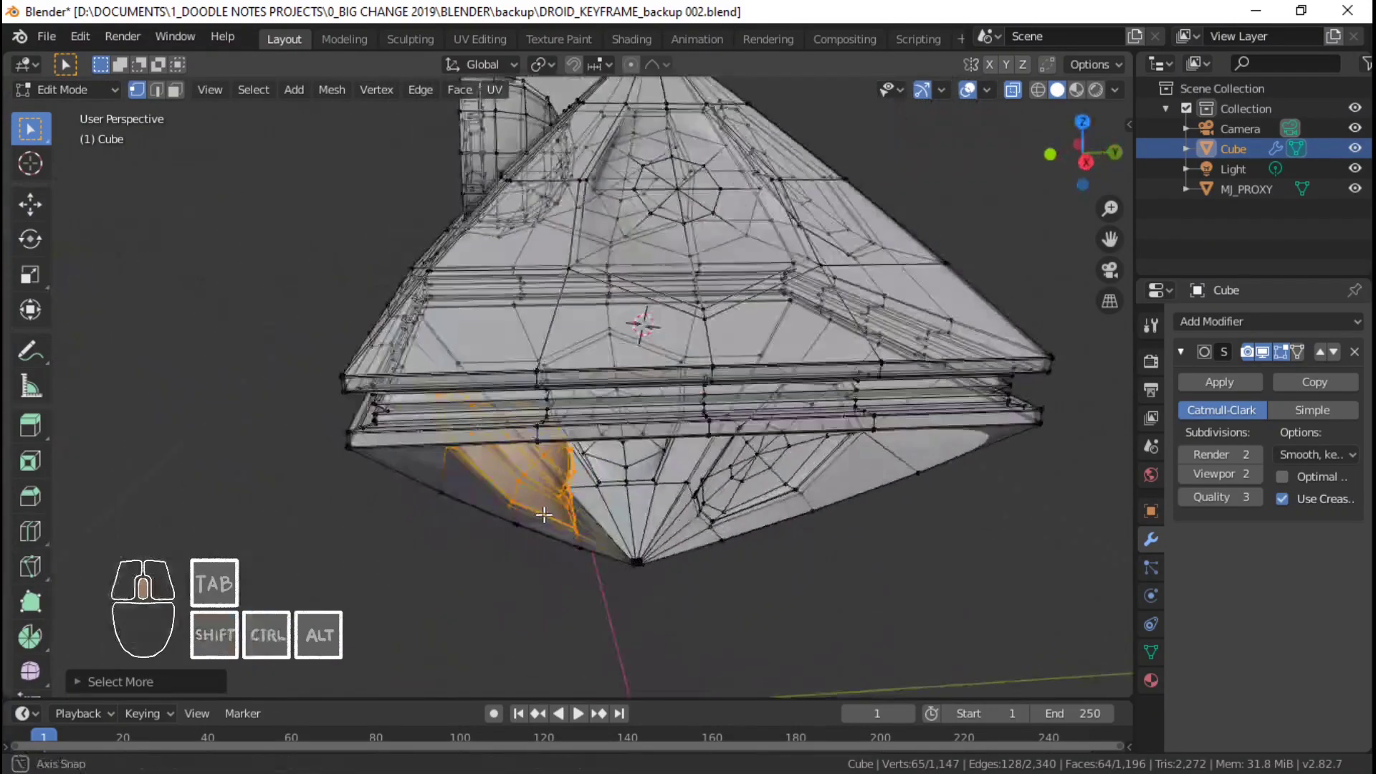
middle_click_drag(698, 339, 694, 408)
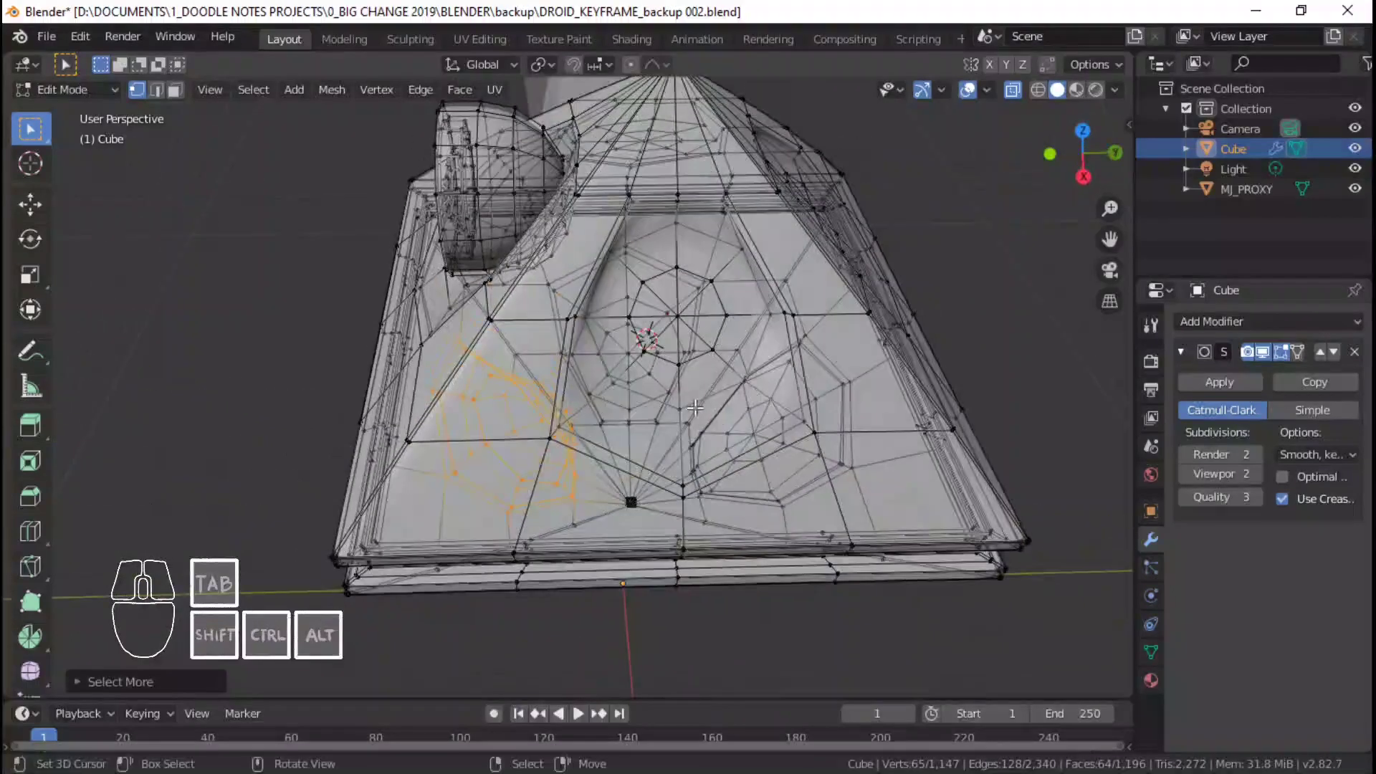
- Set the pivot point to the 3D Cursor, duplicate the selected socket and rotate the copy 90° about global Z into the open side
key("period")
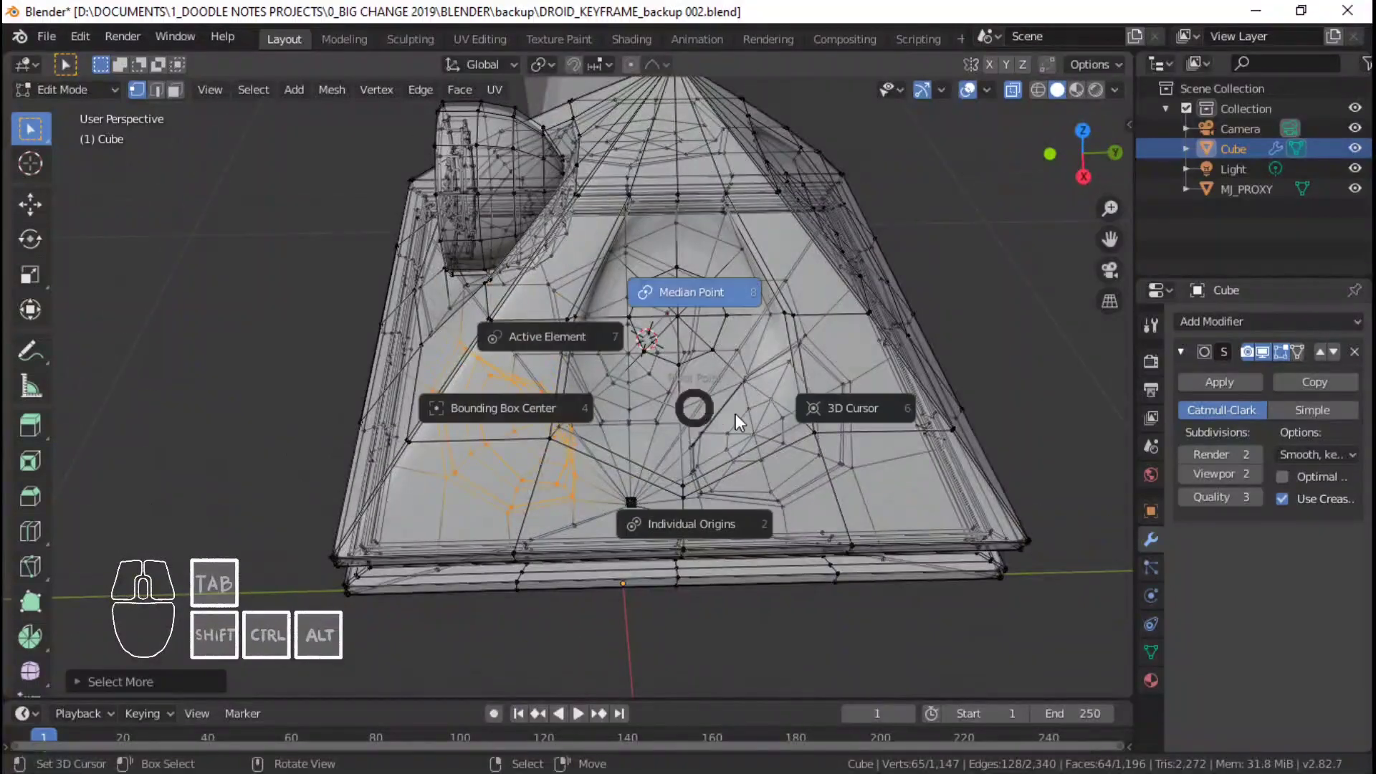
left_click(845, 402)
middle_click_drag(845, 401, 637, 391)
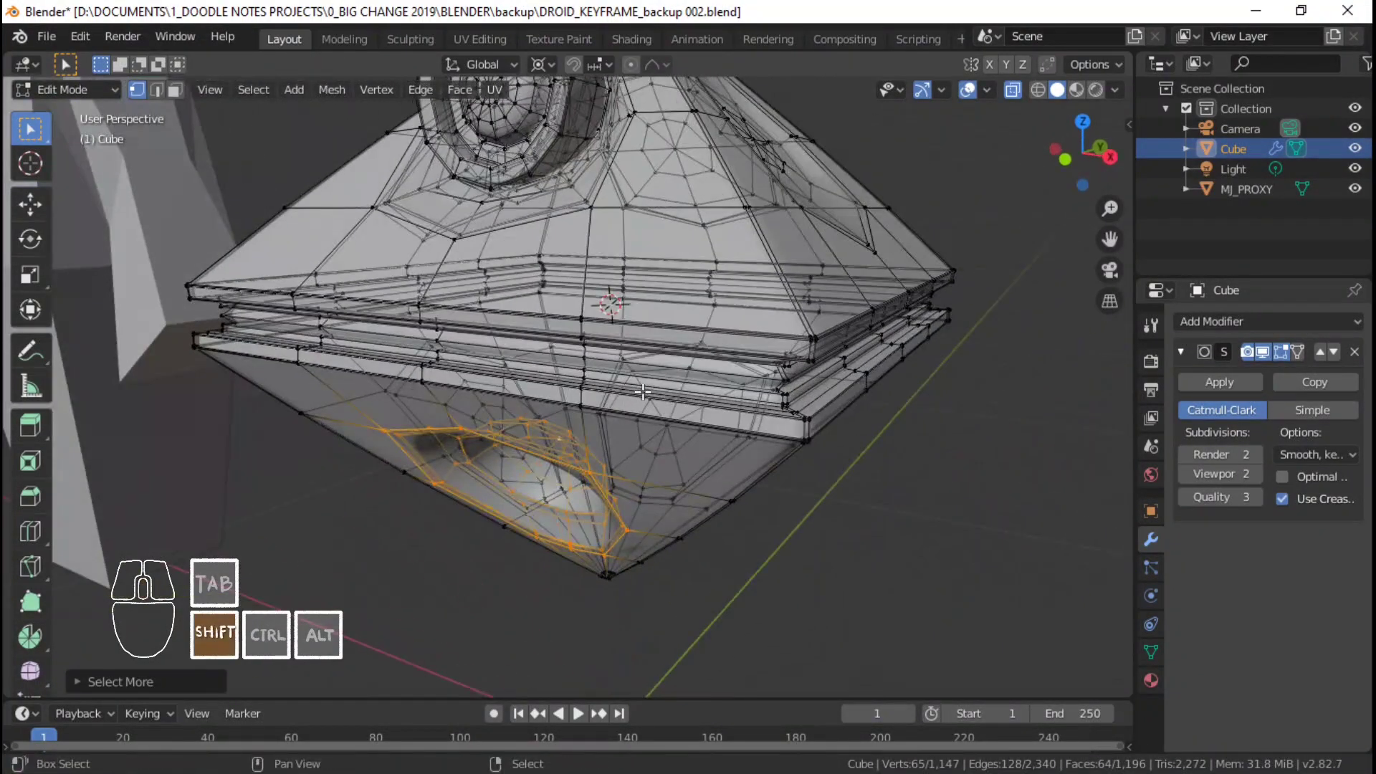
key("shift+d")
right_click(637, 415)
key("r")
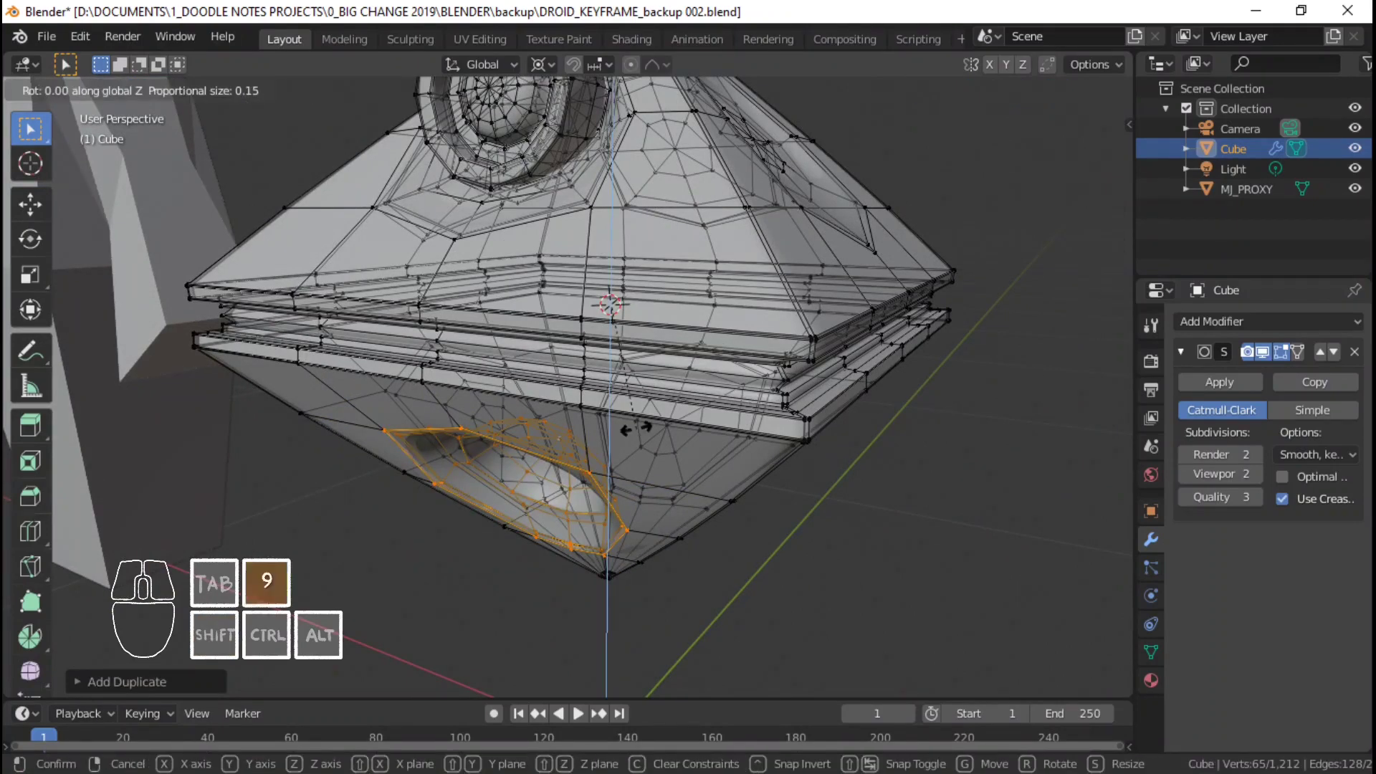
key("9")
key("0")
key("Return")
middle_click_drag(662, 452, 501, 429)
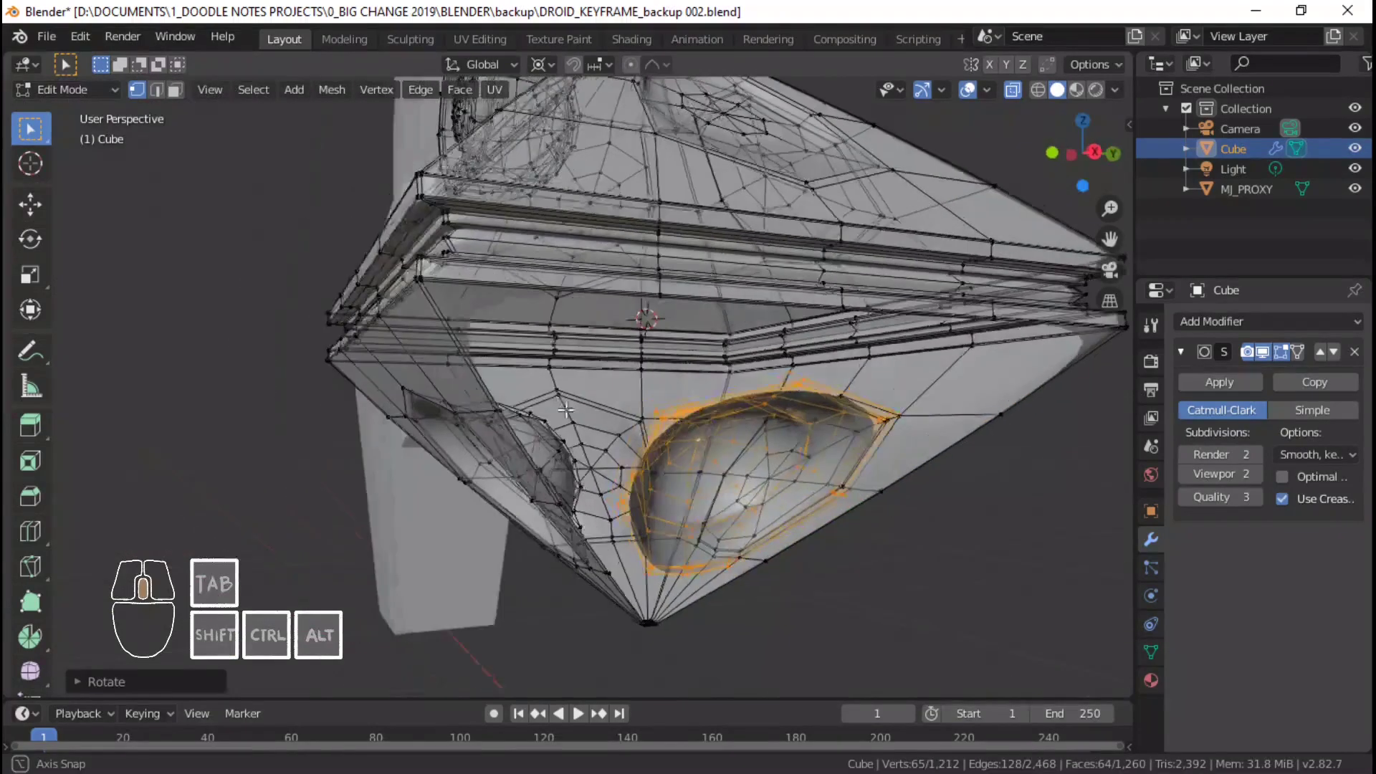
scroll(771, 427, "up", 3)
middle_click_drag(771, 427, 612, 518)
scroll(612, 518, "down", 2)
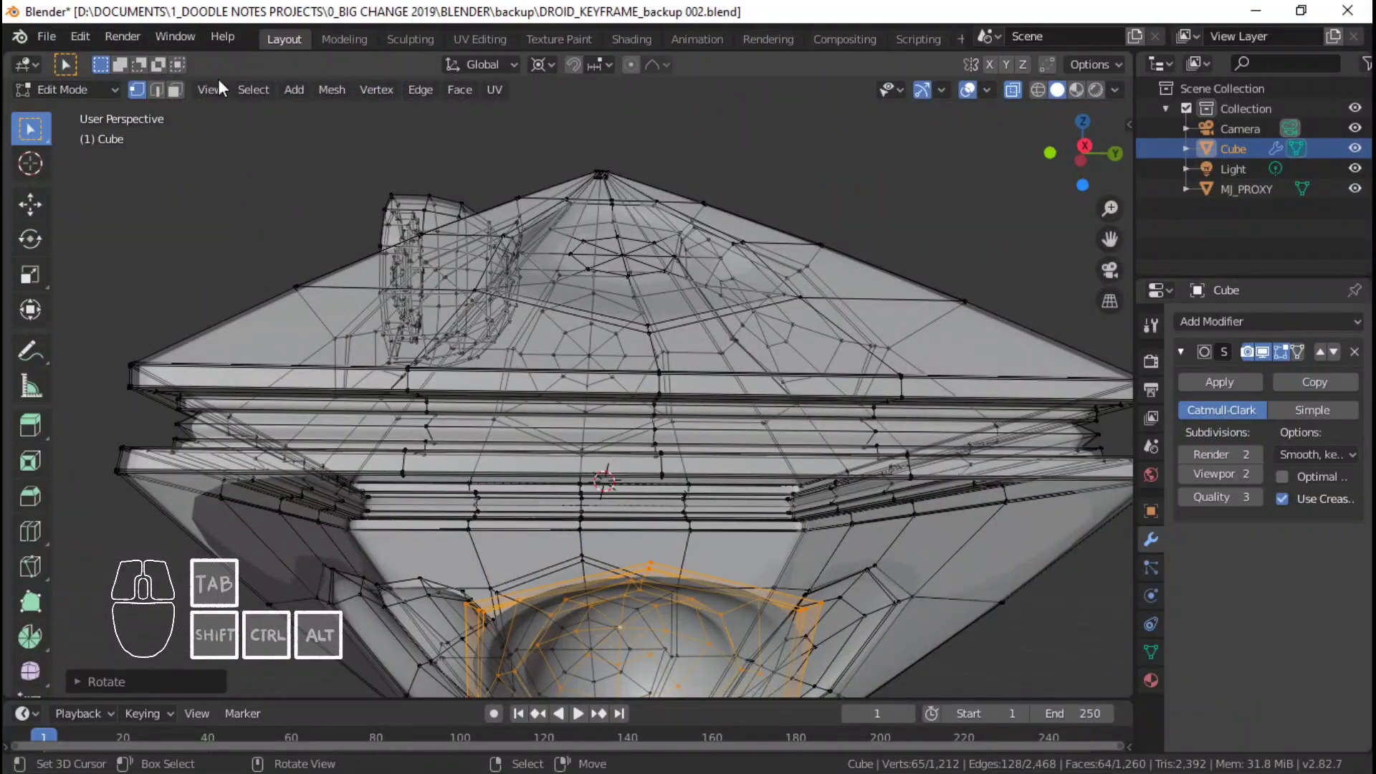
- Switch to edge selection with X-ray off and fill the first upper corner face between the copied socket's rim and the head's border
left_click(157, 89)
middle_click_drag(225, 111, 882, 124)
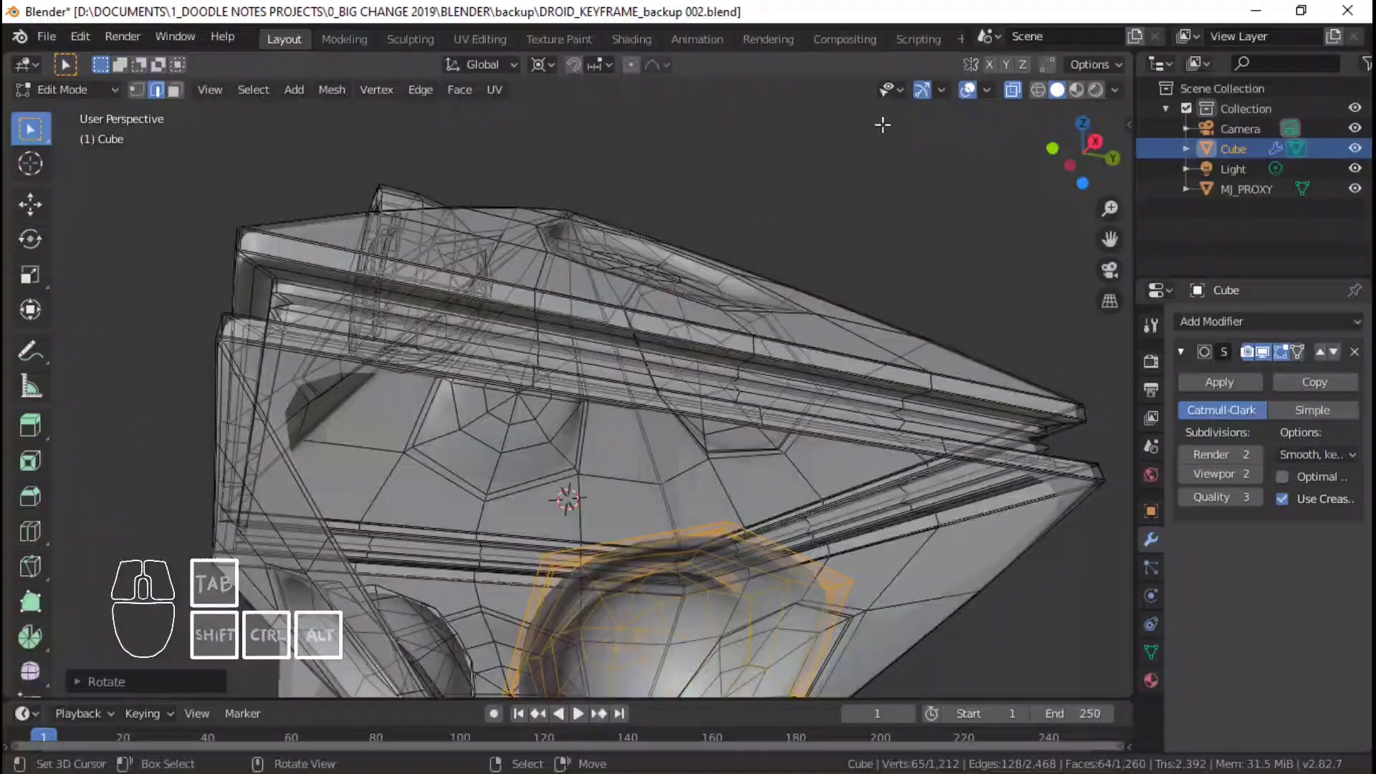
left_click(1013, 91)
middle_click_drag(574, 494, 577, 371, "shift")
middle_click_drag(577, 371, 416, 400)
right_click(596, 376)
middle_click_drag(330, 405, 435, 417)
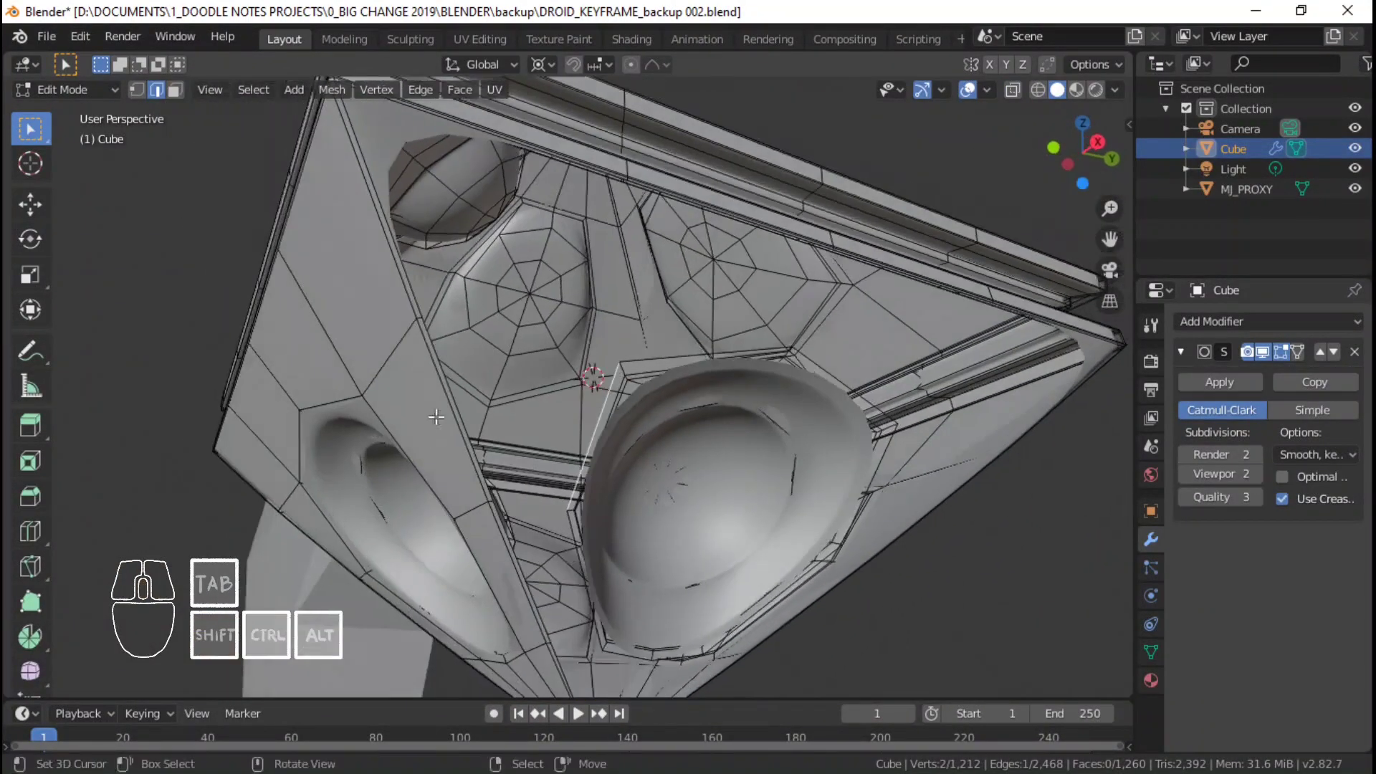
right_click(461, 404, "shift")
key("f")
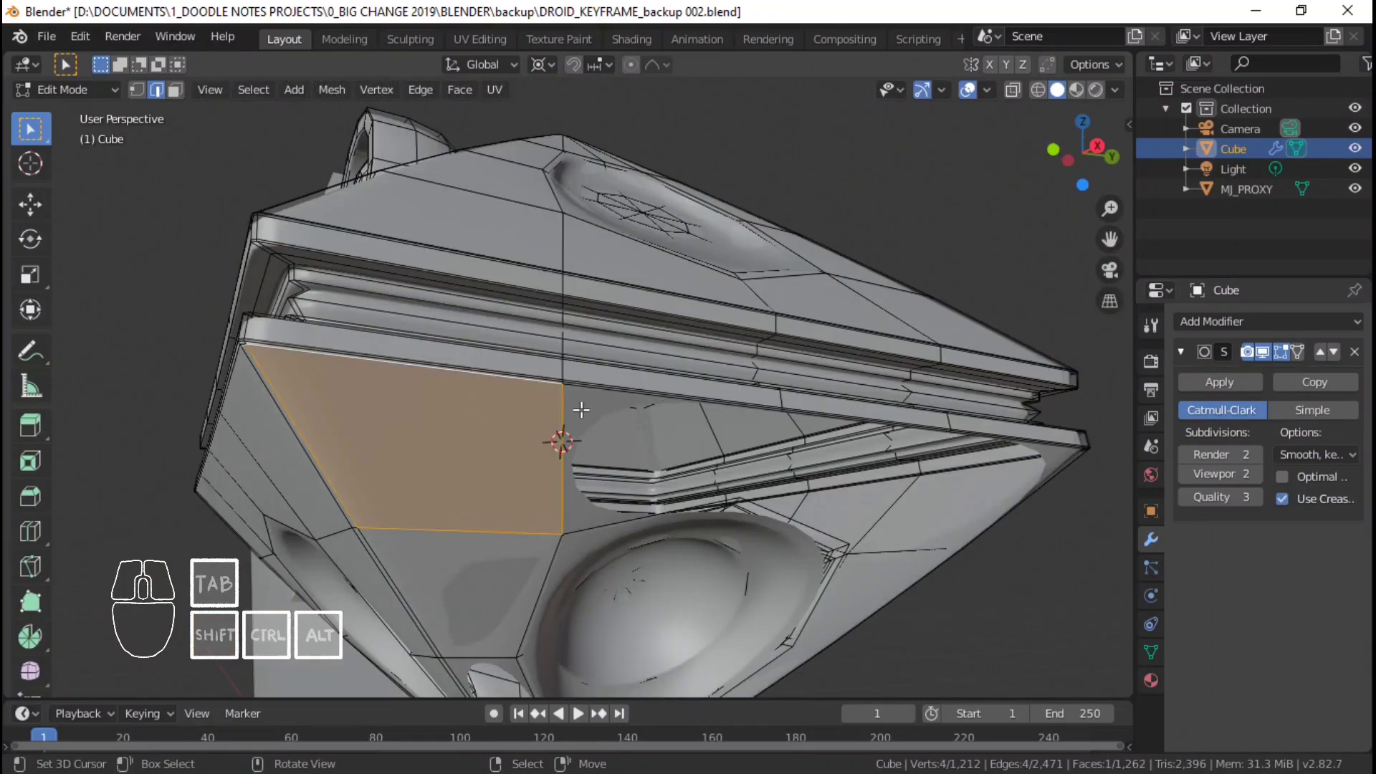
middle_click_drag(580, 408, 483, 439)
scroll(499, 500, "up", 1)
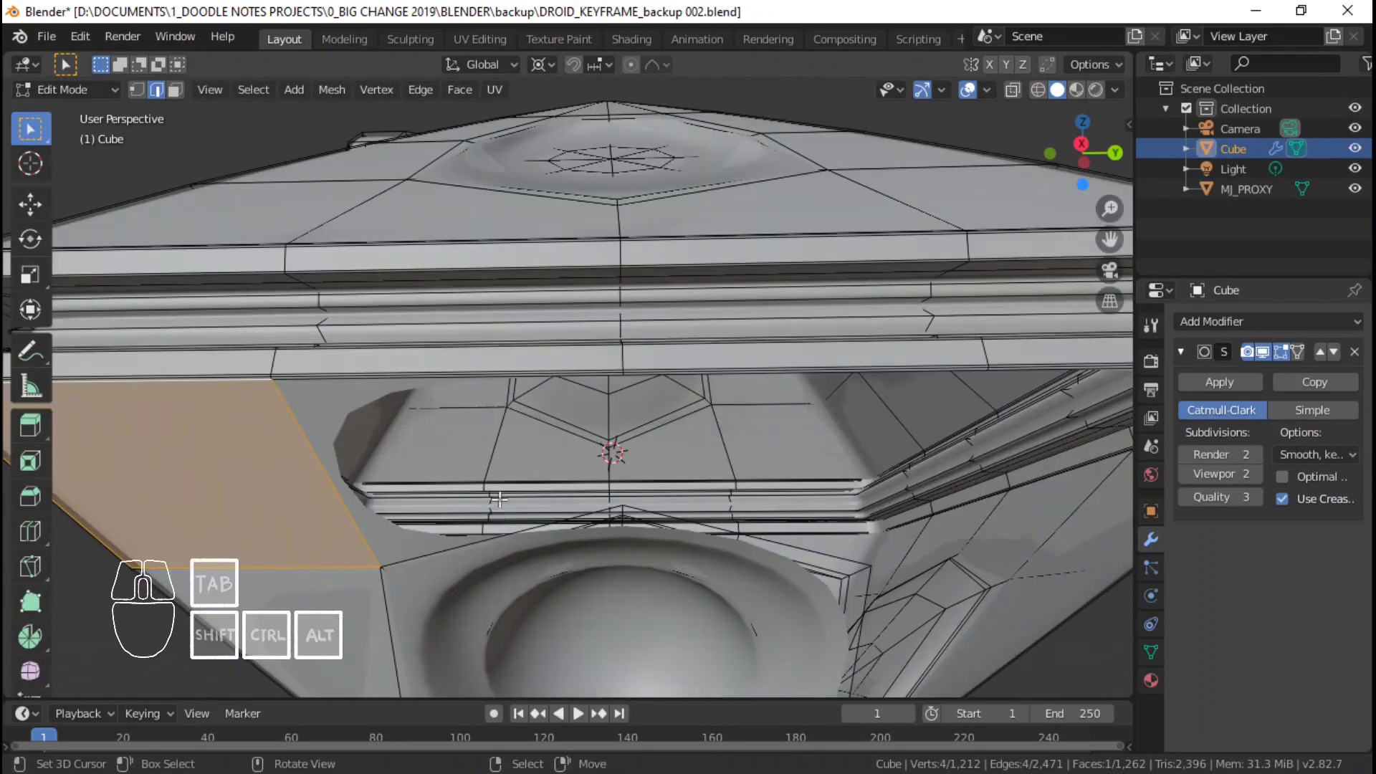
- Fill the remaining gaps above the copied socket with faces, across to the opposite upper corner of the side
key("f")
middle_click_drag(515, 534, 583, 537)
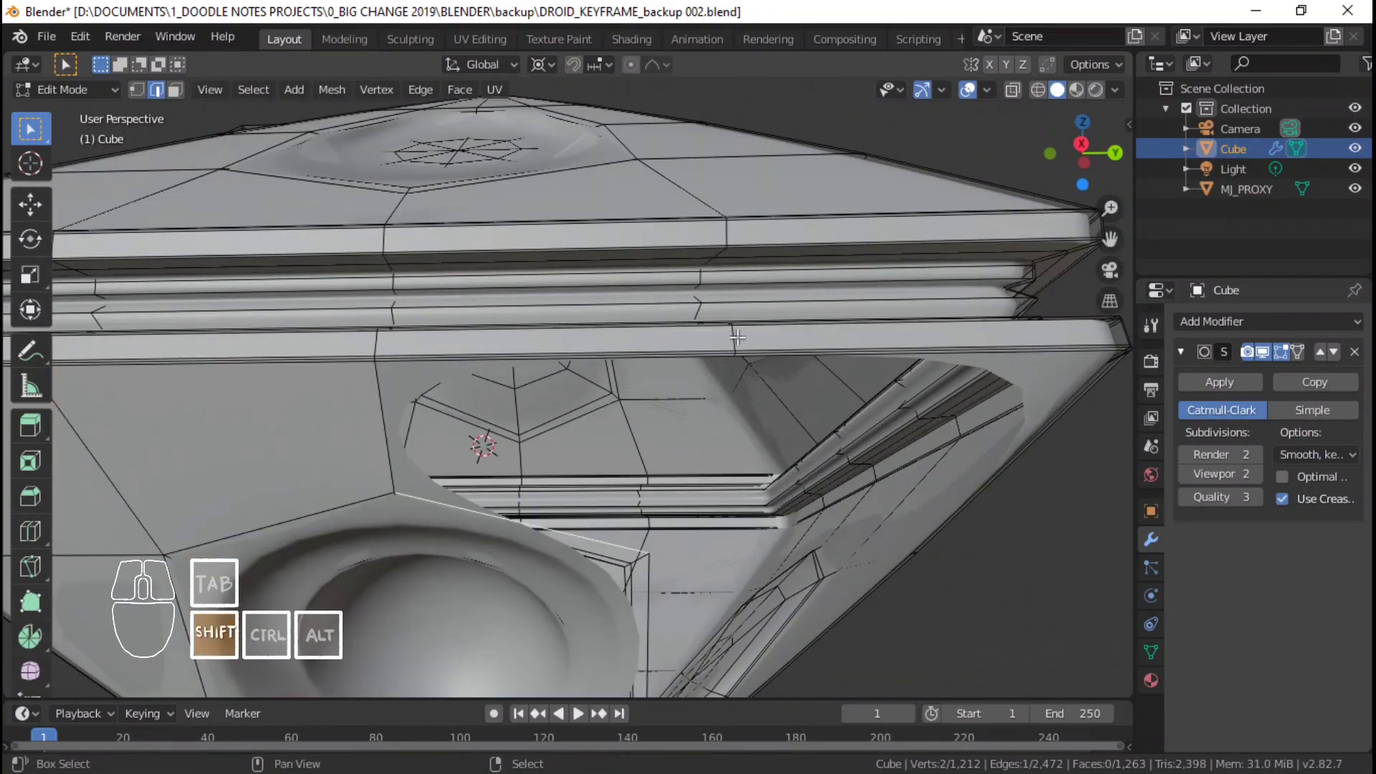
key("f")
middle_click_drag(721, 523, 503, 363, "shift")
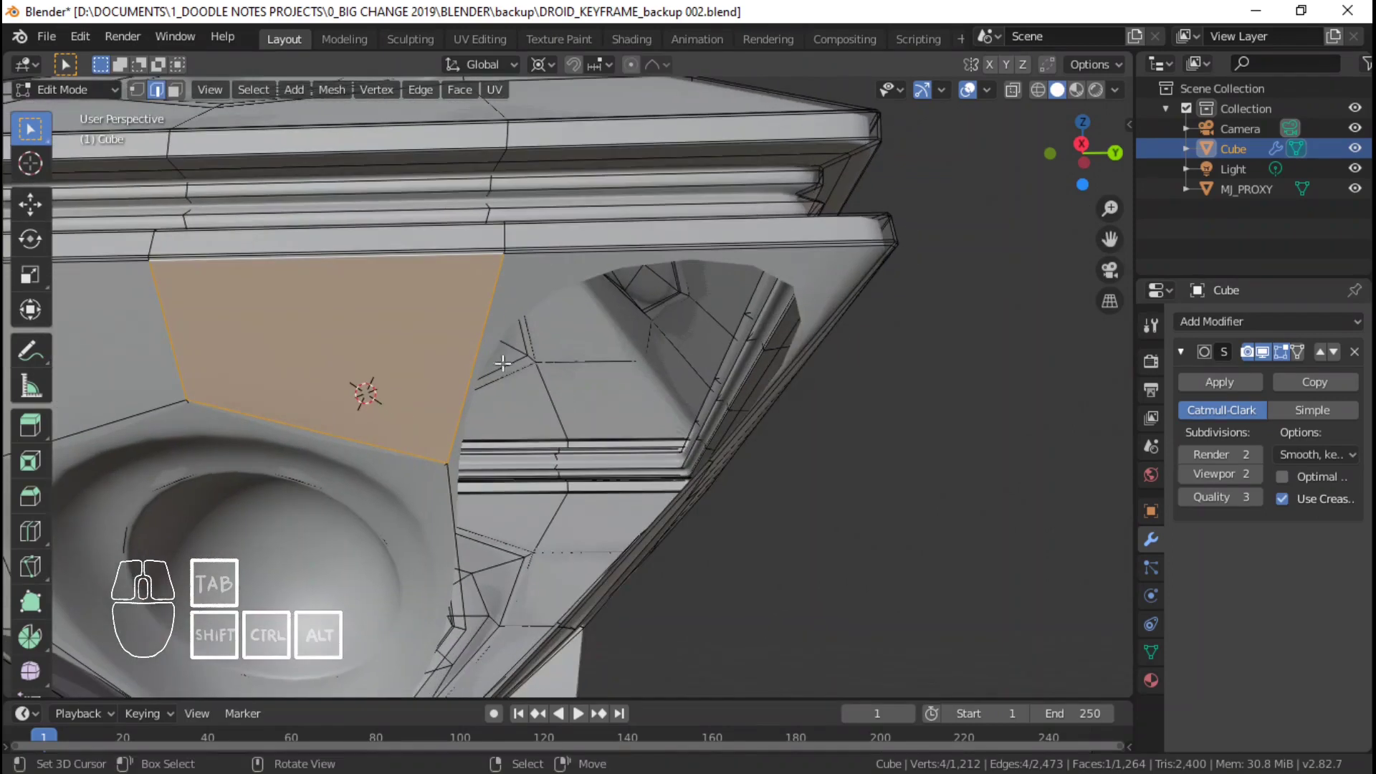
middle_click_drag(490, 315, 688, 279)
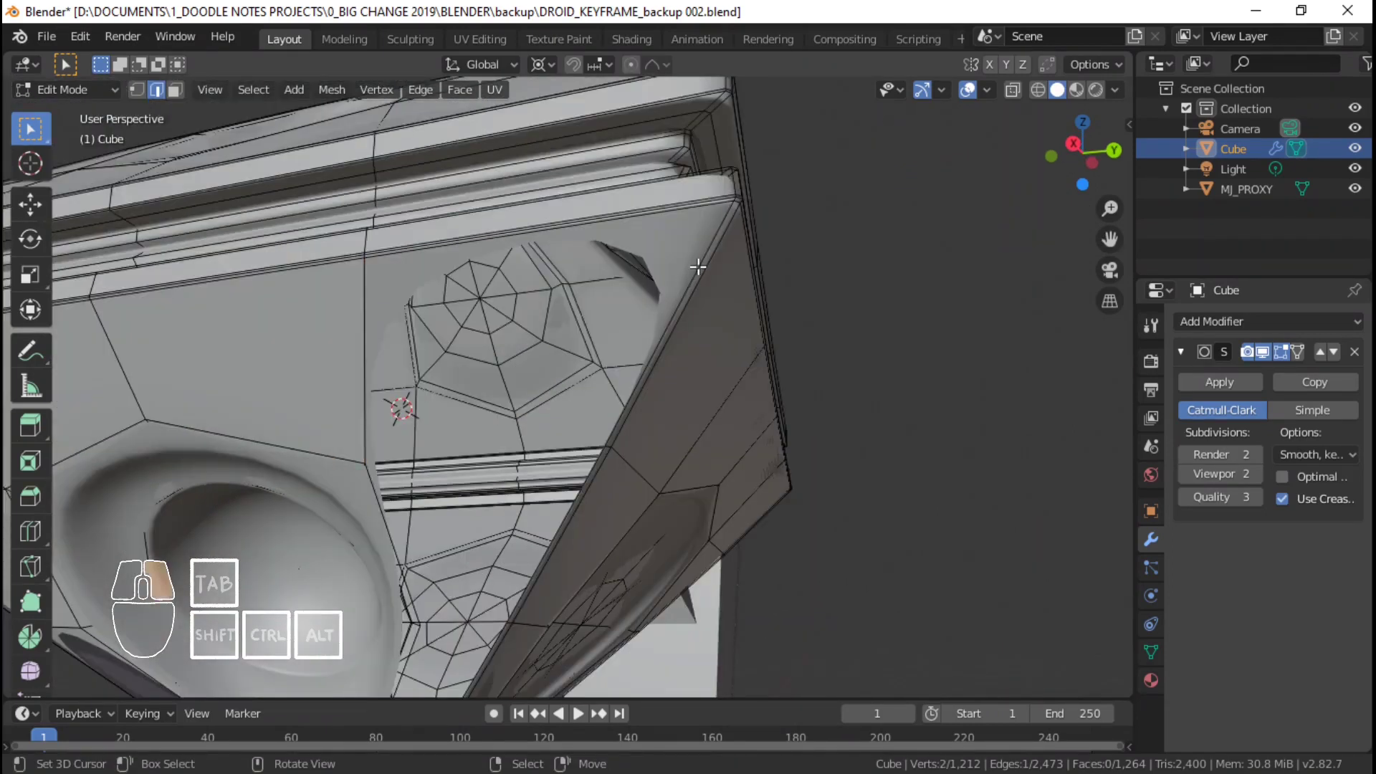
key("f")
middle_click_drag(365, 345, 387, 324)
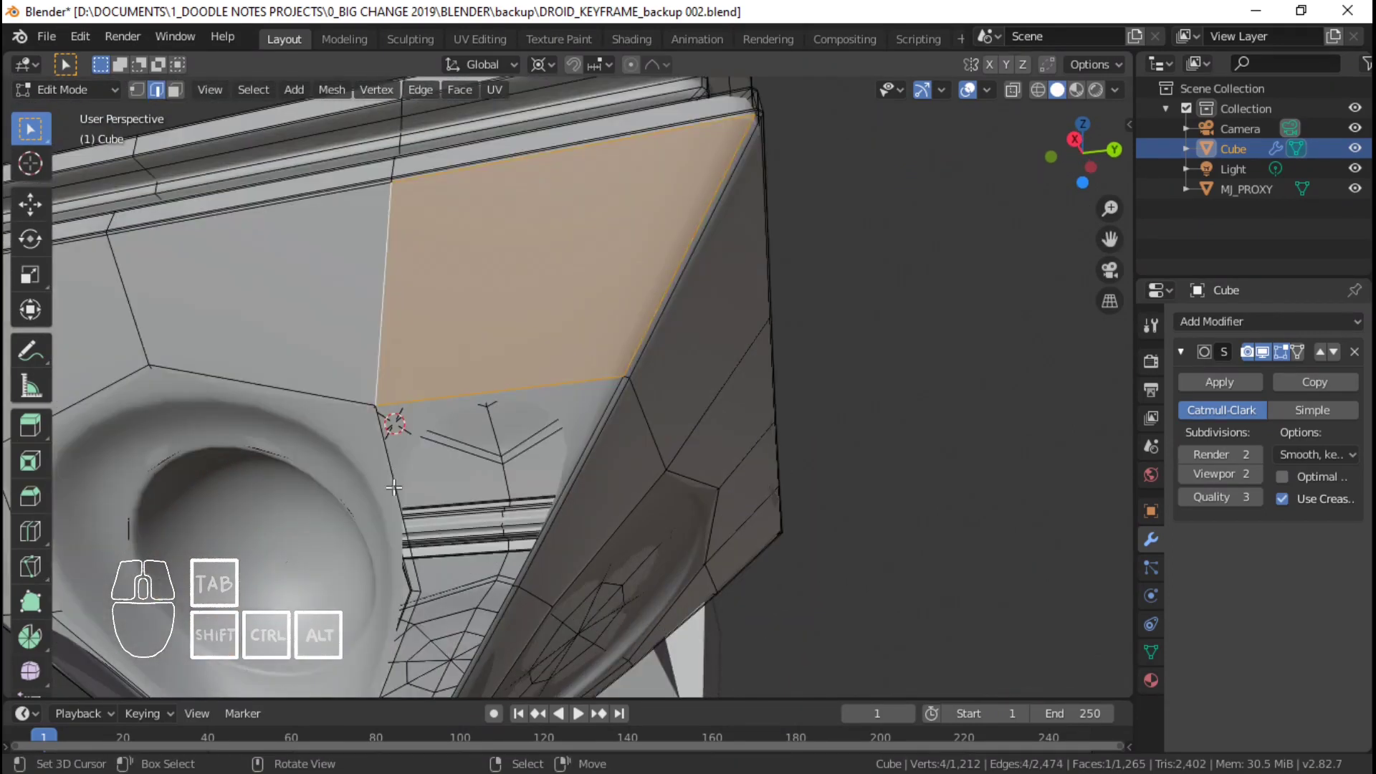
- Fill the gaps between the copied socket's flank and the head's slanted corner edge with faces
right_click(391, 446)
middle_click_drag(391, 445, 379, 397)
right_click(574, 310)
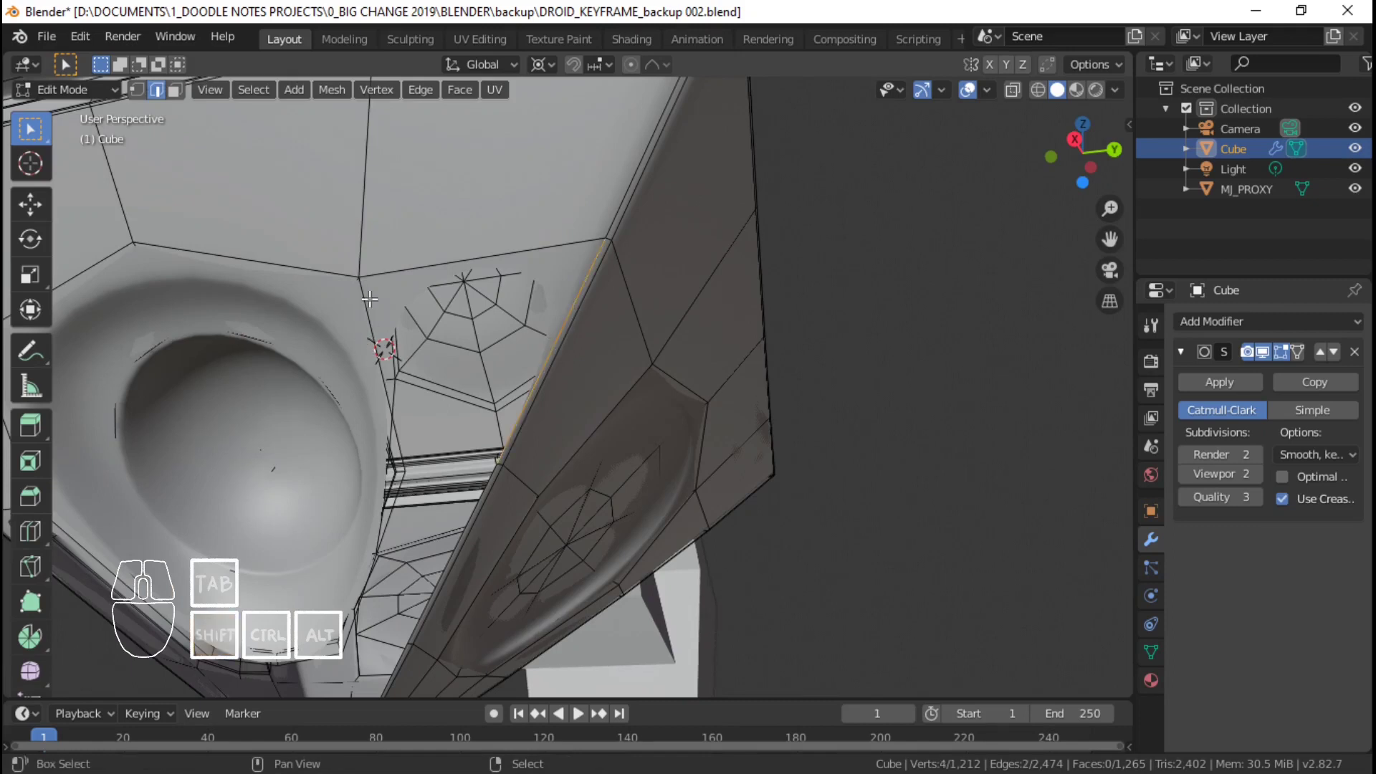
middle_click_drag(454, 365, 502, 417)
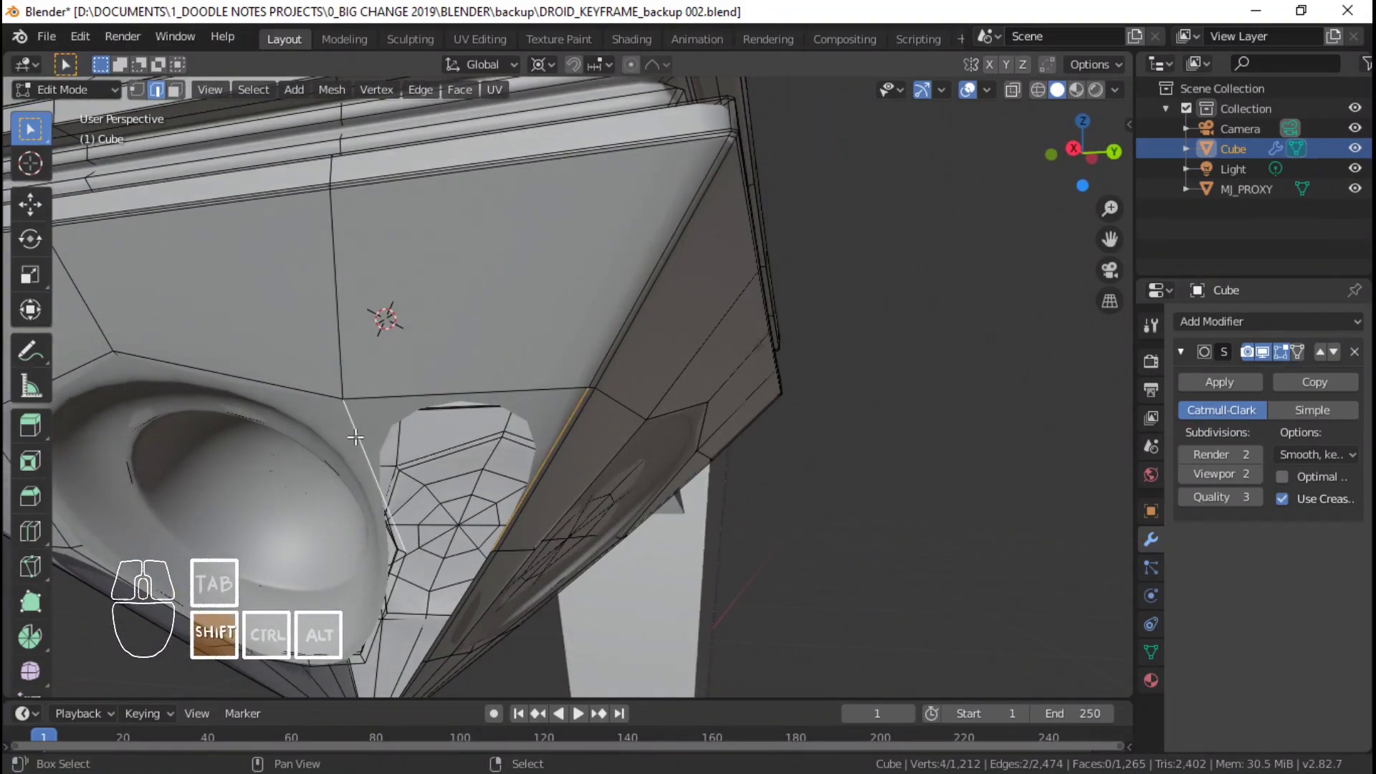
key("f")
middle_click_drag(356, 437, 495, 248)
key("f")
right_click(478, 340)
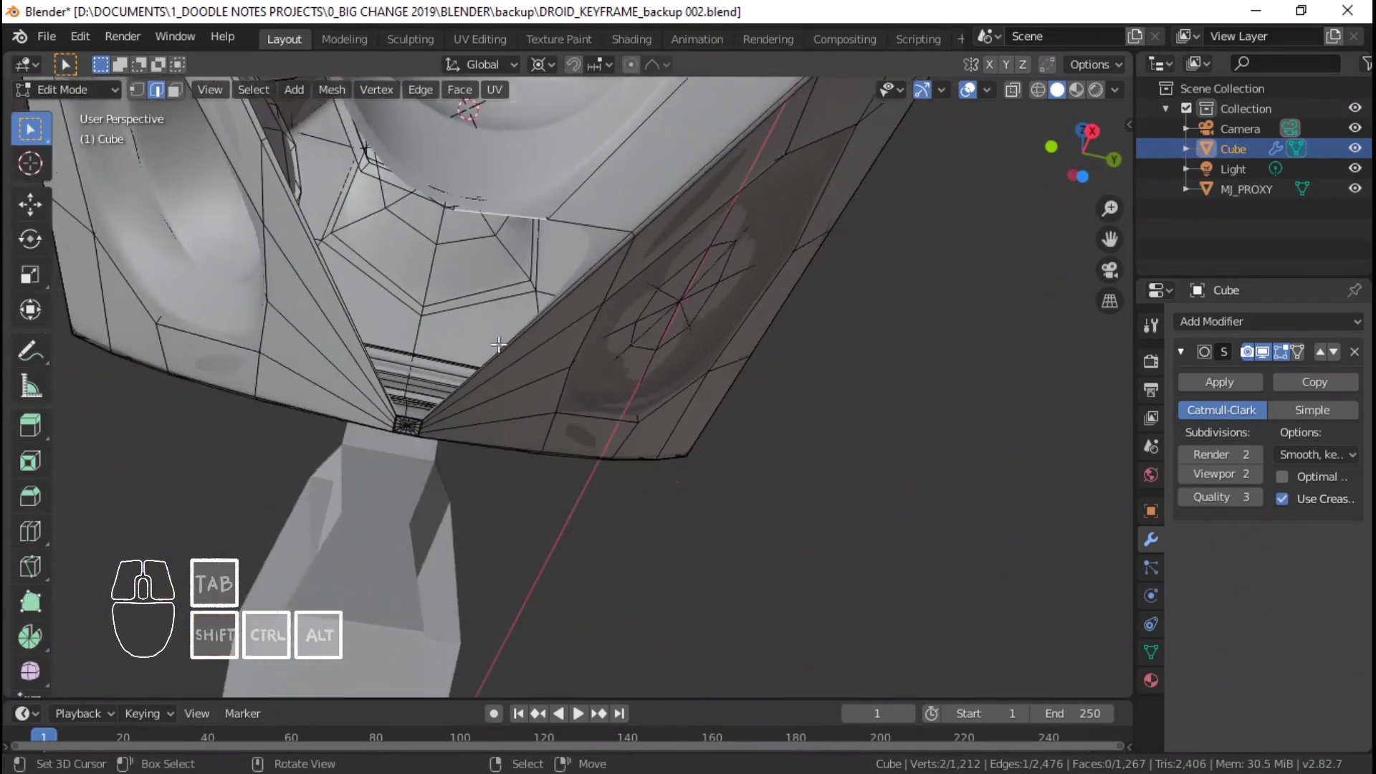
- Fill the narrow gaps between the copied socket's lower rim and the head's bottom tip with faces
scroll(353, 442, "up", 5)
middle_click_drag(353, 442, 433, 495, "shift")
scroll(433, 509, "up", 3)
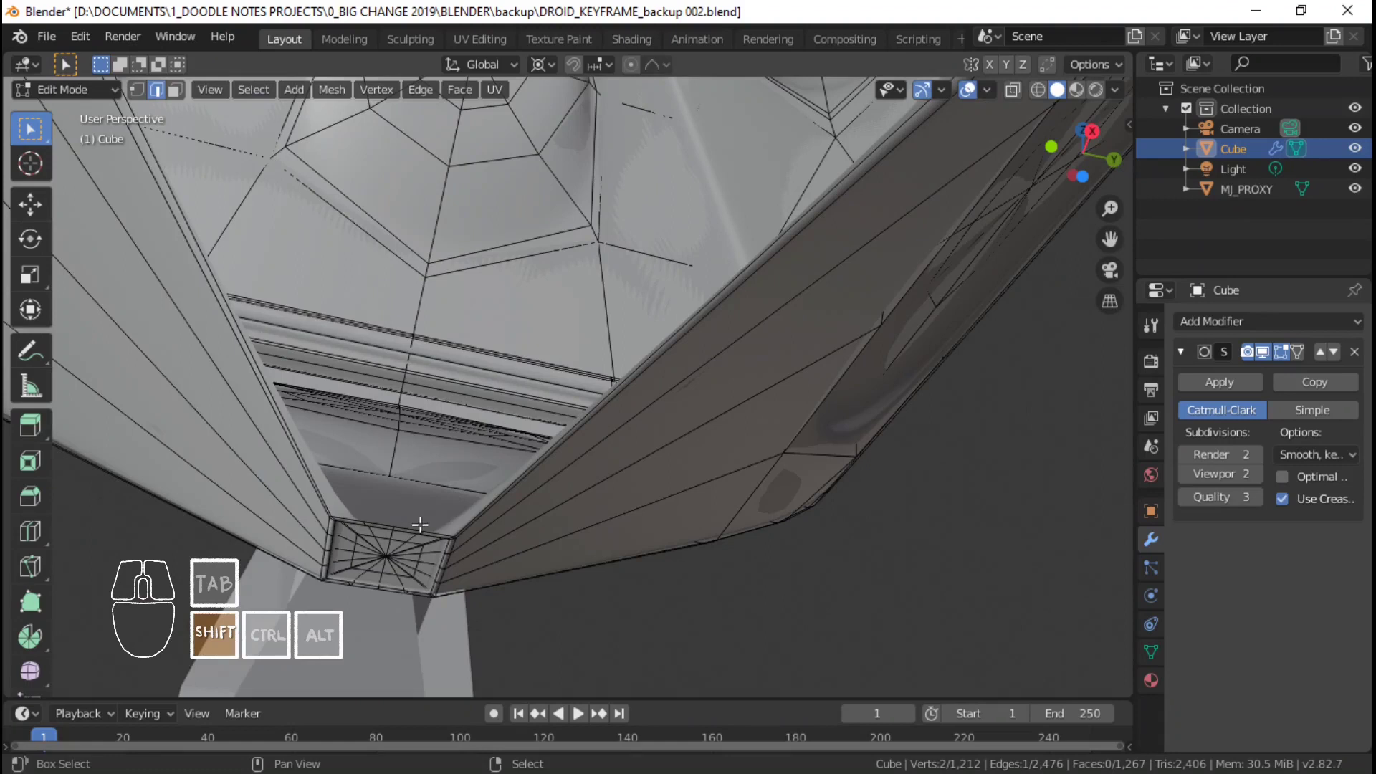
key("f")
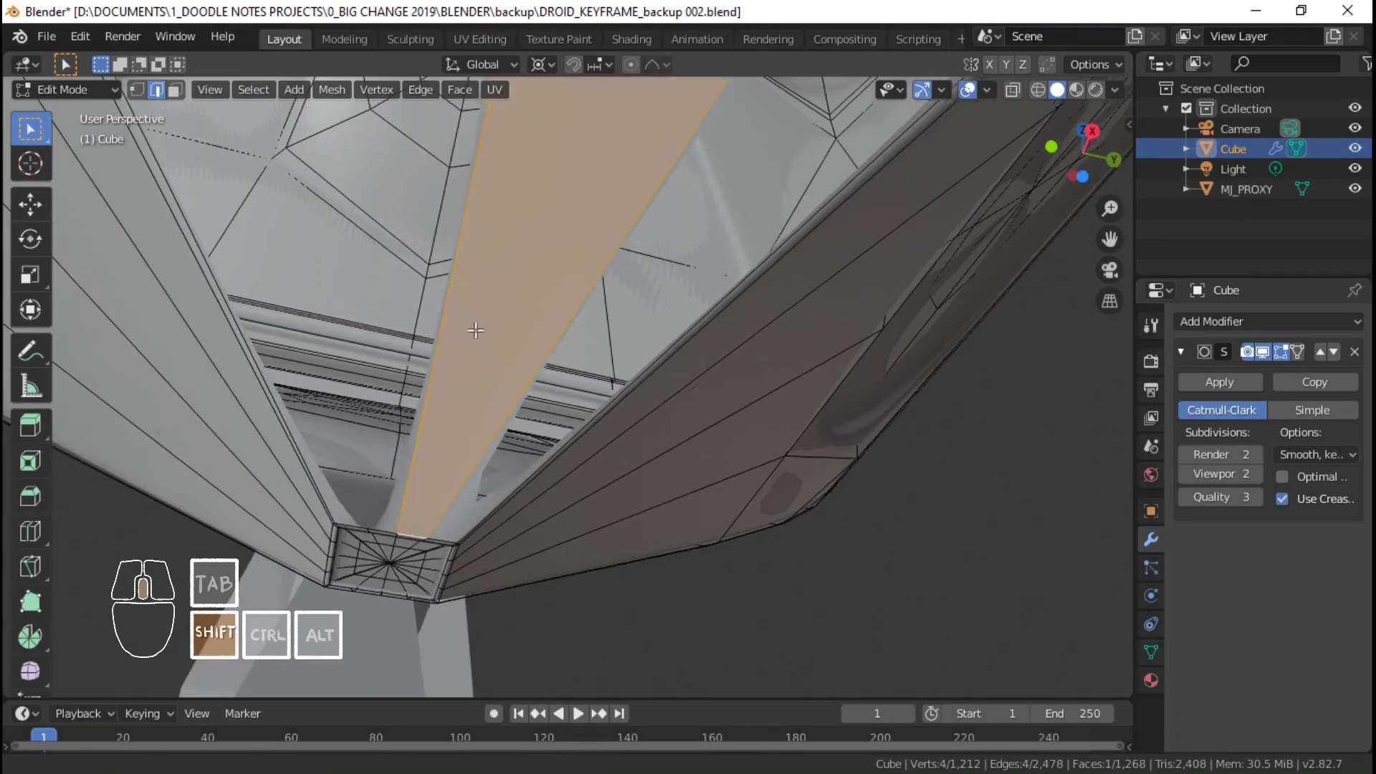
middle_click_drag(493, 453, 432, 343)
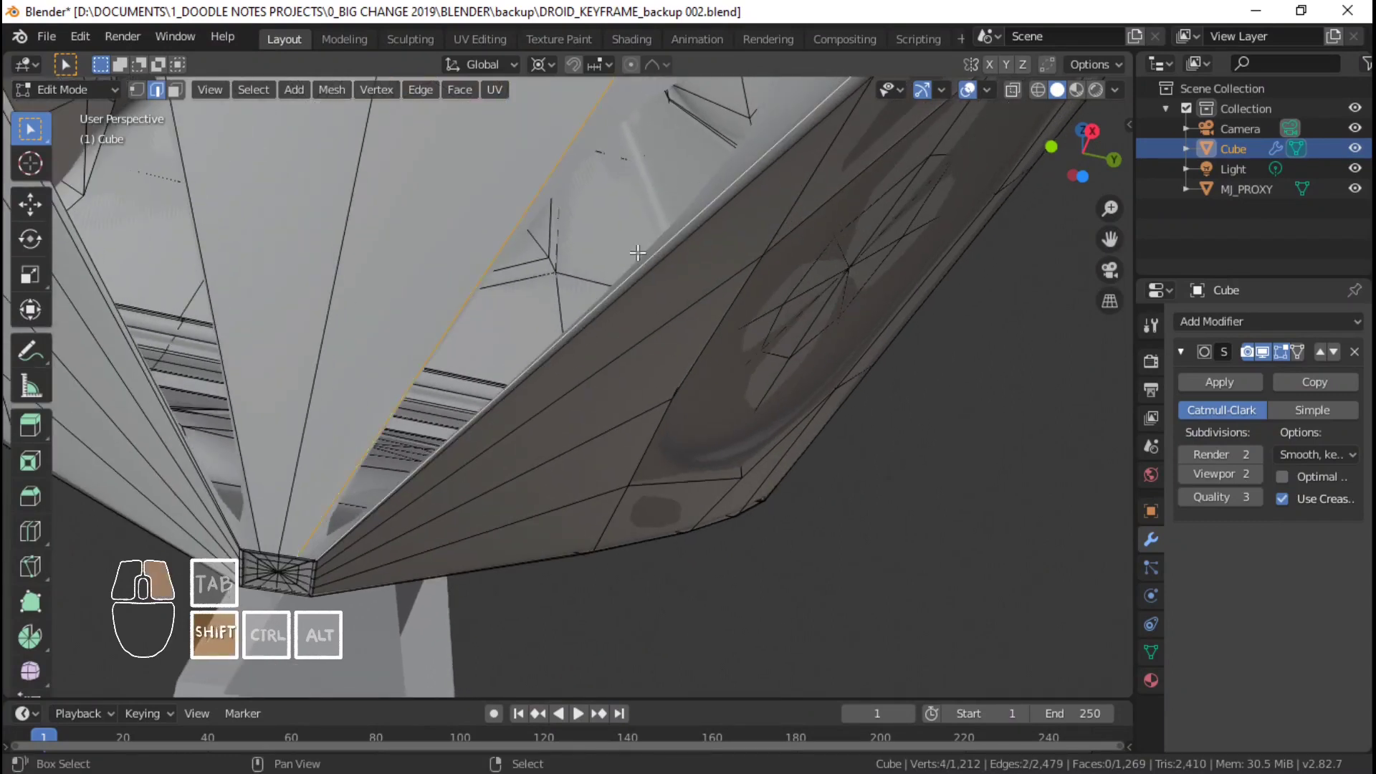
key("f")
middle_click_drag(445, 286, 517, 288, "shift")
right_click(660, 282)
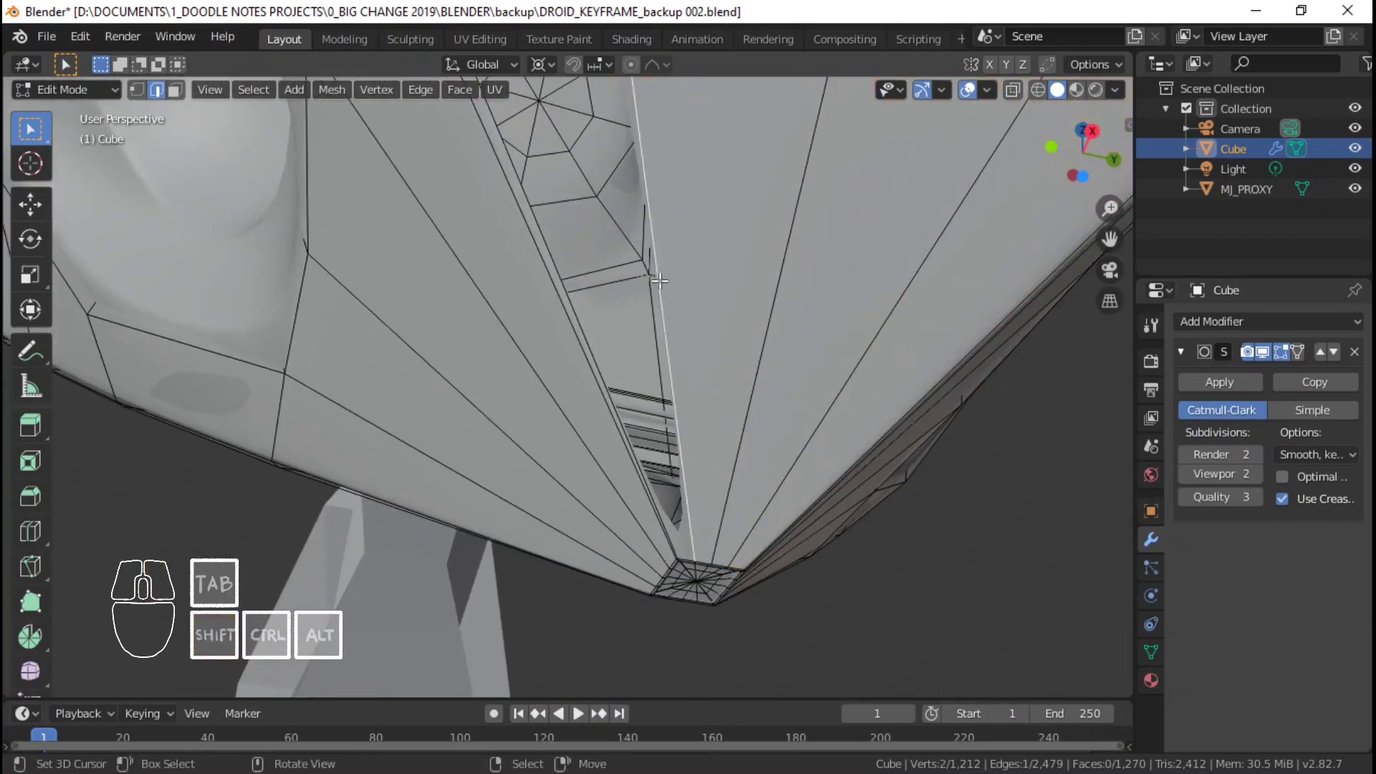
key("f")
- Close the last gap between the copied socket and the corner edge beside the front socket with a face
scroll(587, 315, "down", 9)
key("Tab")
scroll(586, 280, "down", 2)
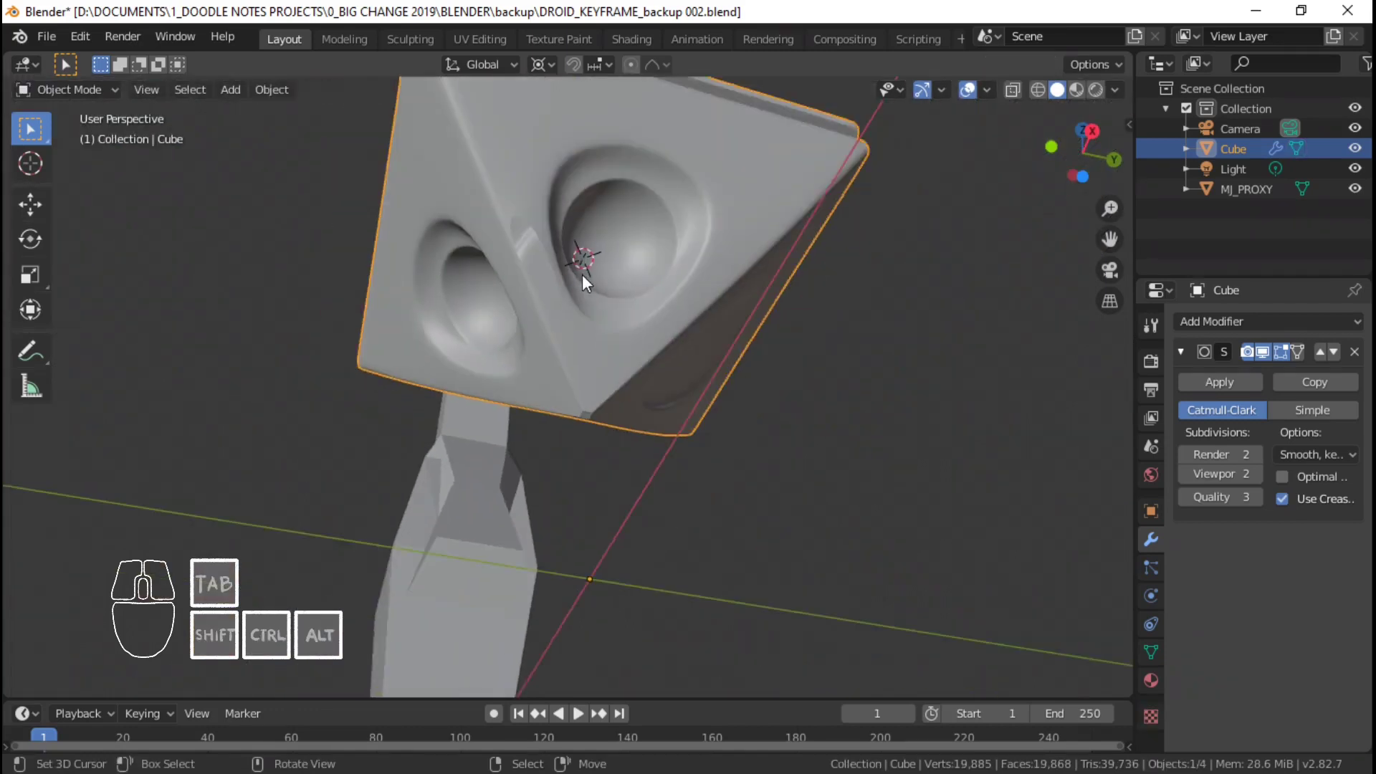
key("Tab")
scroll(586, 279, "up", 3)
middle_click_drag(570, 207, 563, 392, "shift")
scroll(562, 392, "up", 2)
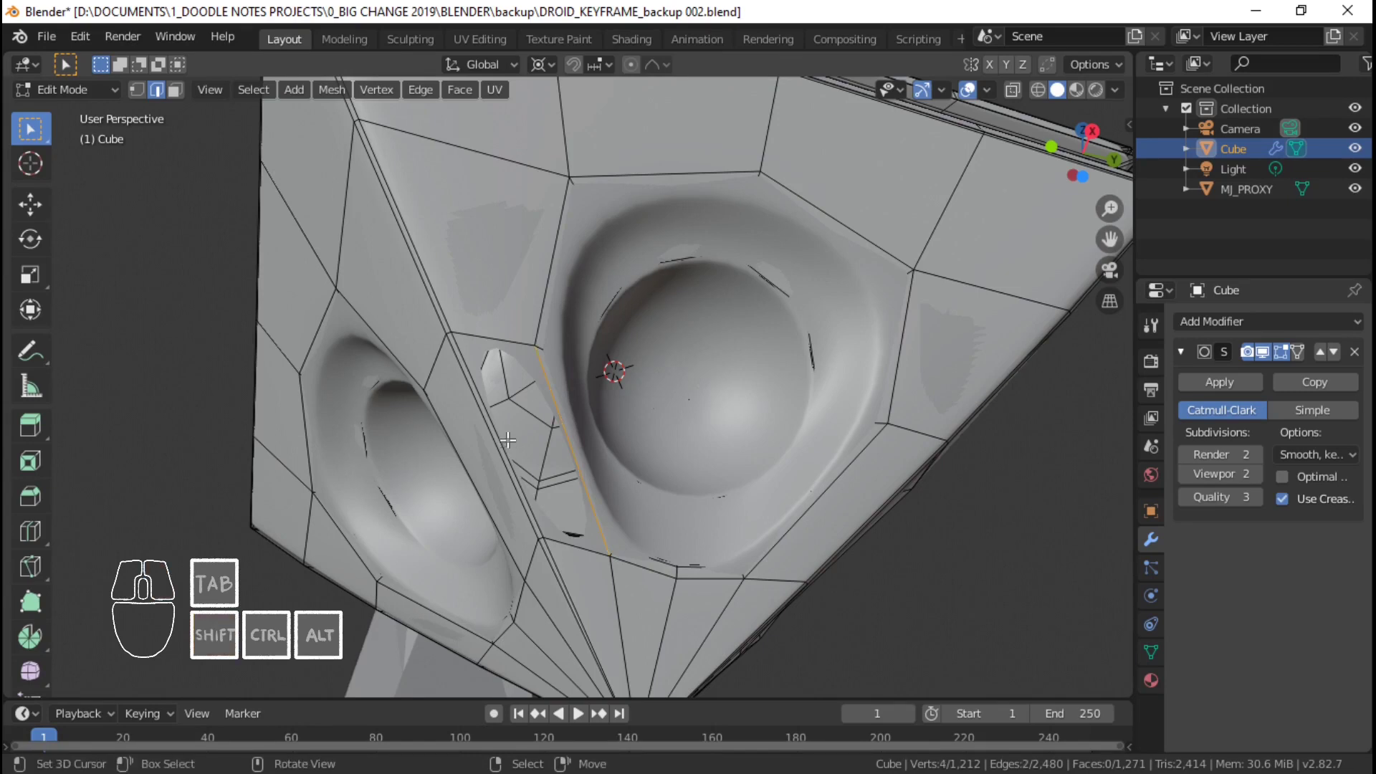
key("g")
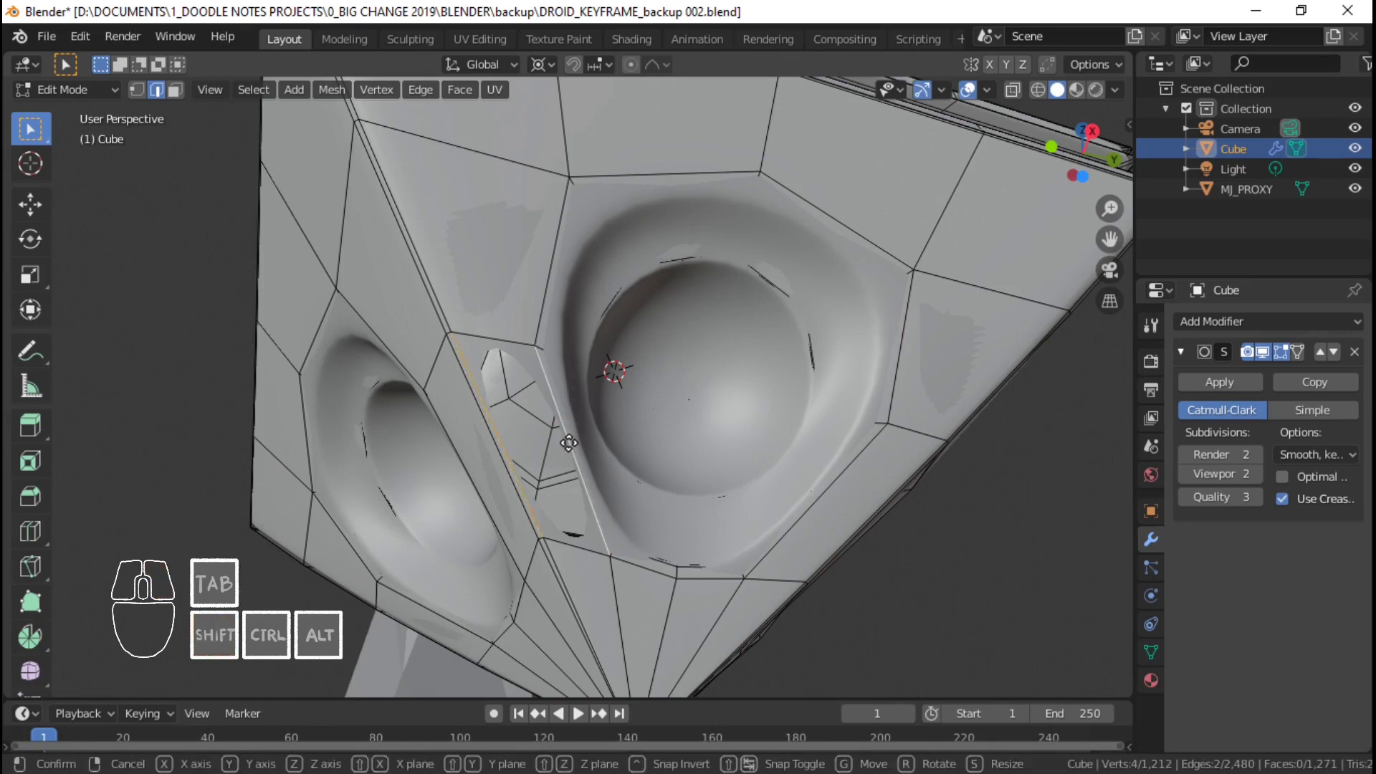
right_click(569, 443)
scroll(569, 443, "down", 4)
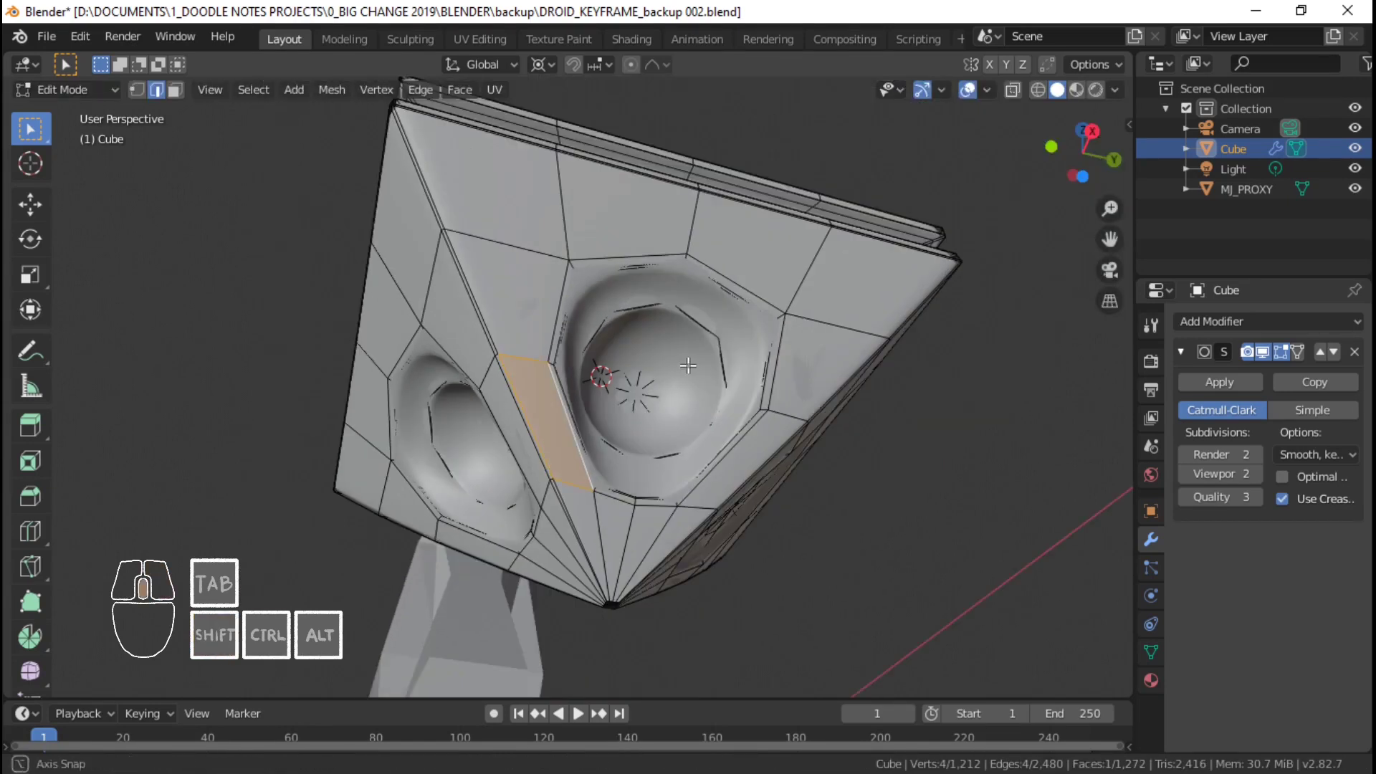
- Examine the rebuilt lower side socket in Object Mode and side view, and compare its mesh with the front socket's with everything deselected
key("Tab")
middle_click_drag(569, 443, 629, 467)
key("KP_1")
key("KP_3")
scroll(626, 468, "up", 3)
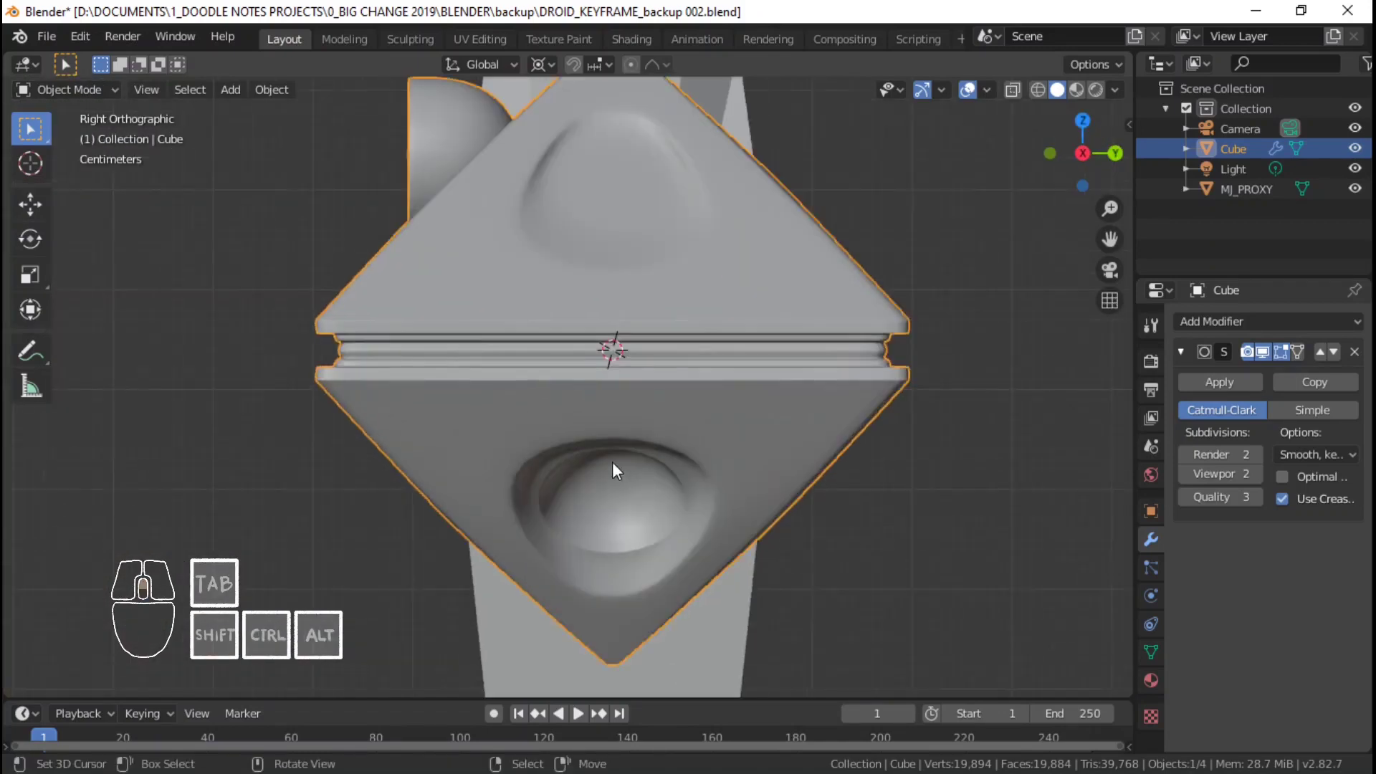
key("Tab")
middle_click_drag(469, 497, 548, 385)
scroll(547, 385, "up", 3)
key("alt+a")
scroll(547, 385, "down", 3)
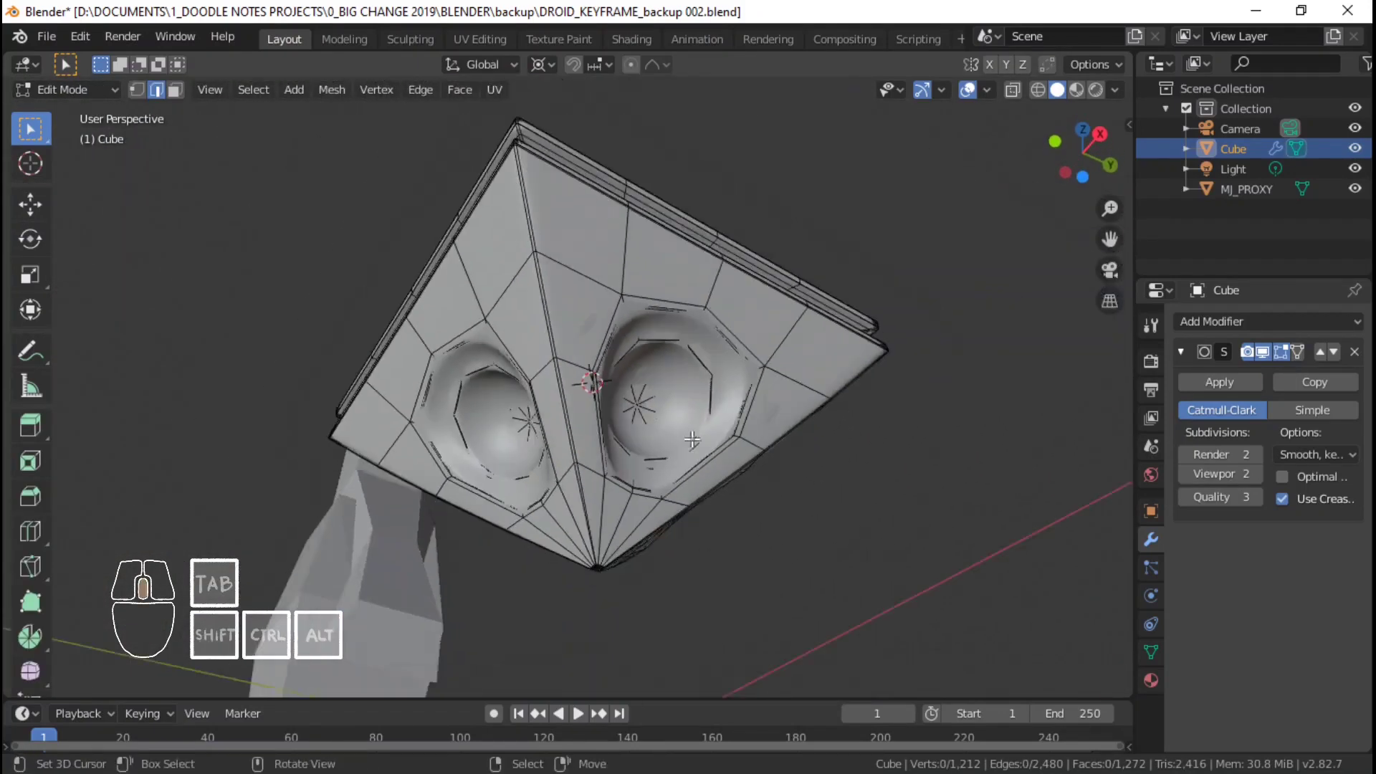
- Select the lower back socket's center with X-ray on, grow the selection to its rim and delete its vertices
middle_click_drag(803, 425, 647, 466)
scroll(647, 465, "up", 3)
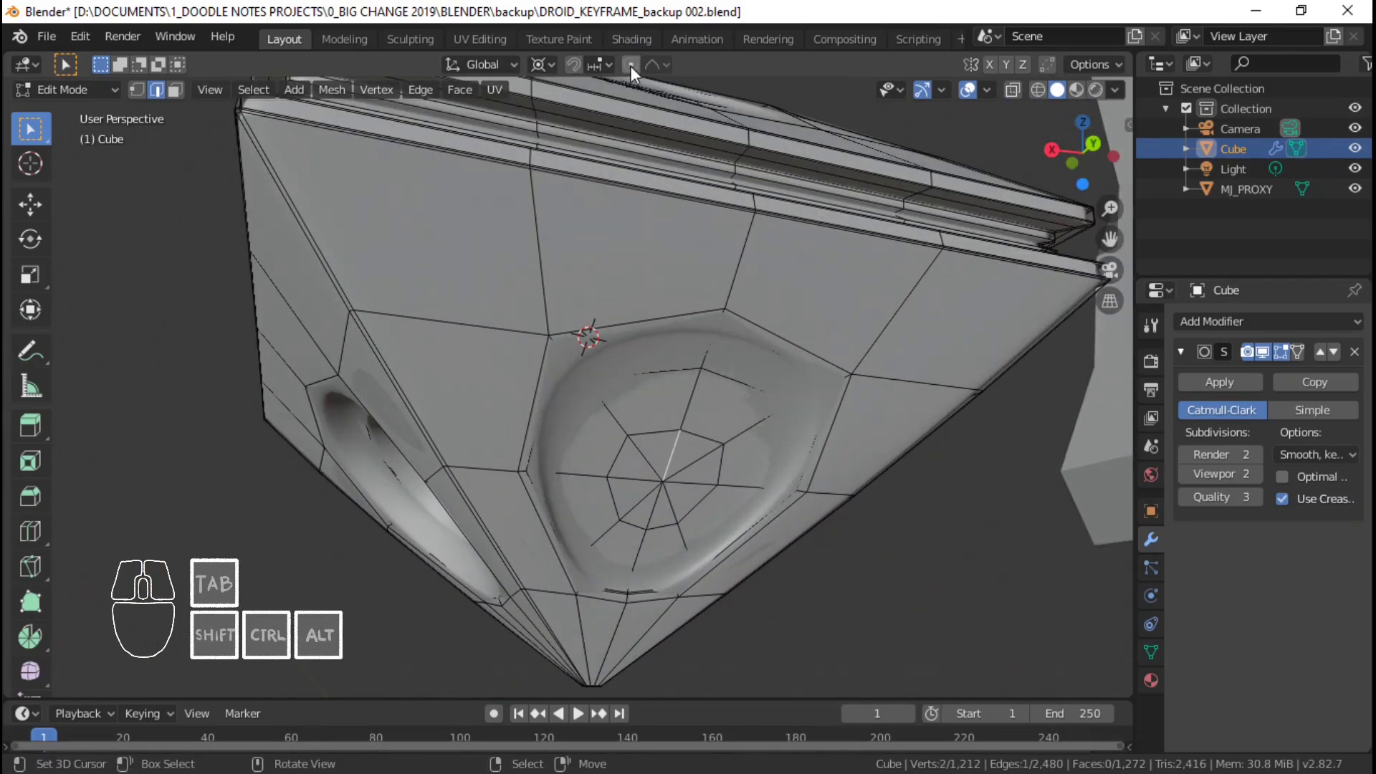
left_click(1012, 90)
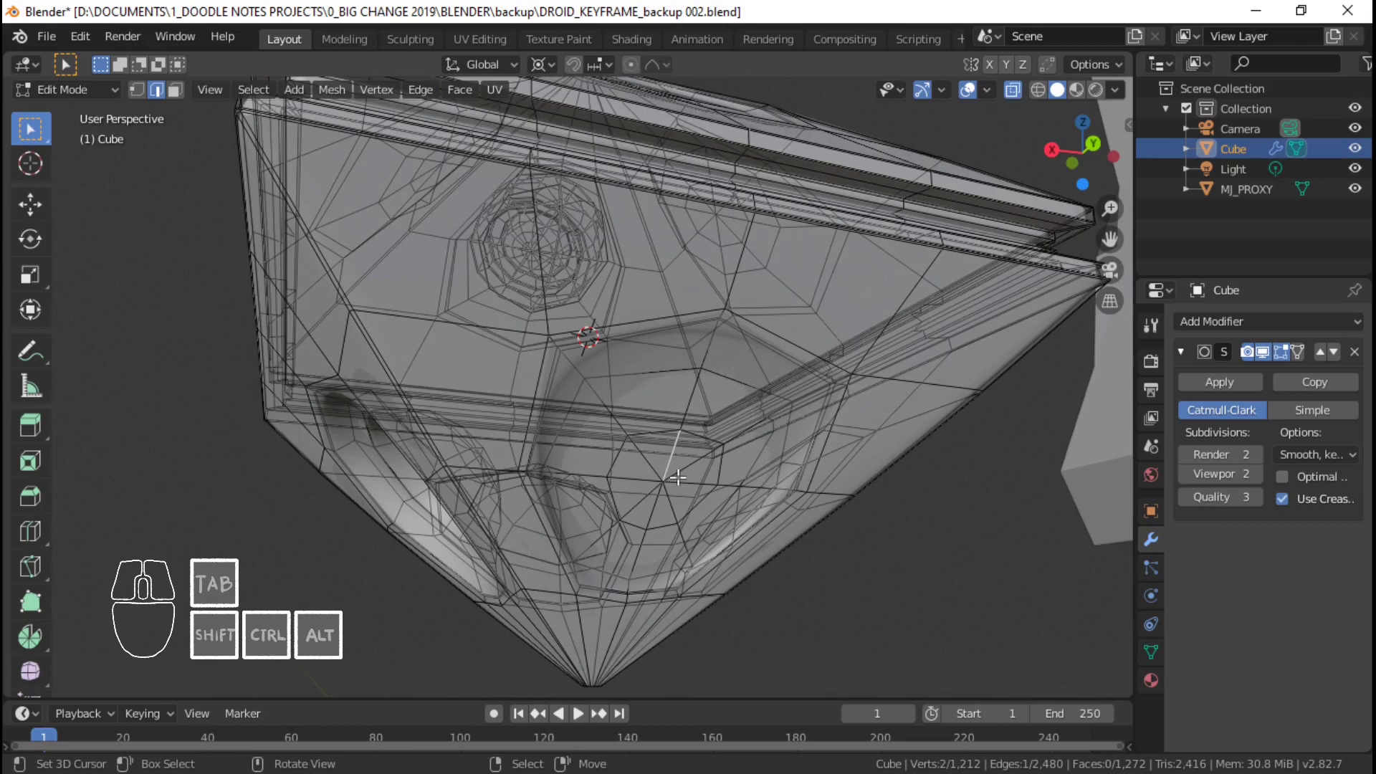
left_click(136, 91)
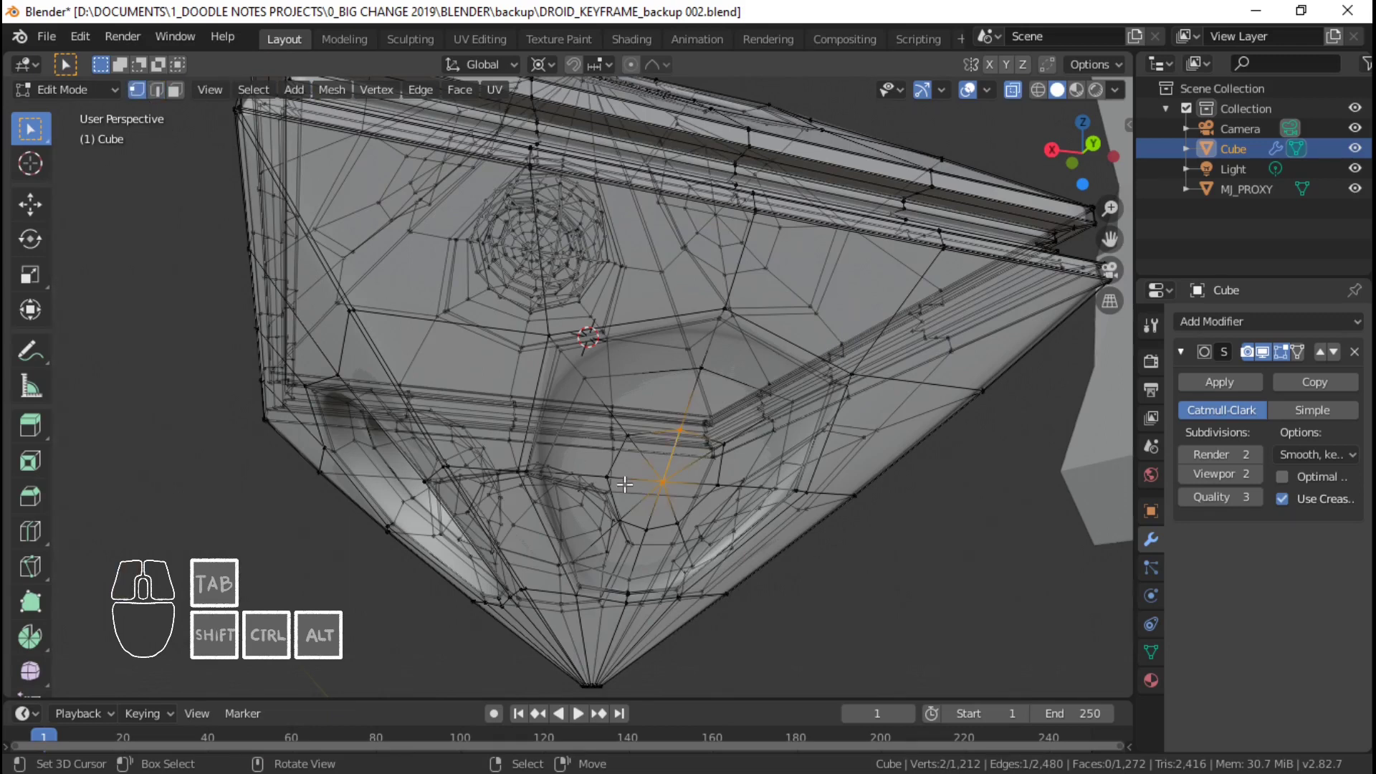
key("ctrl+KP_Add")
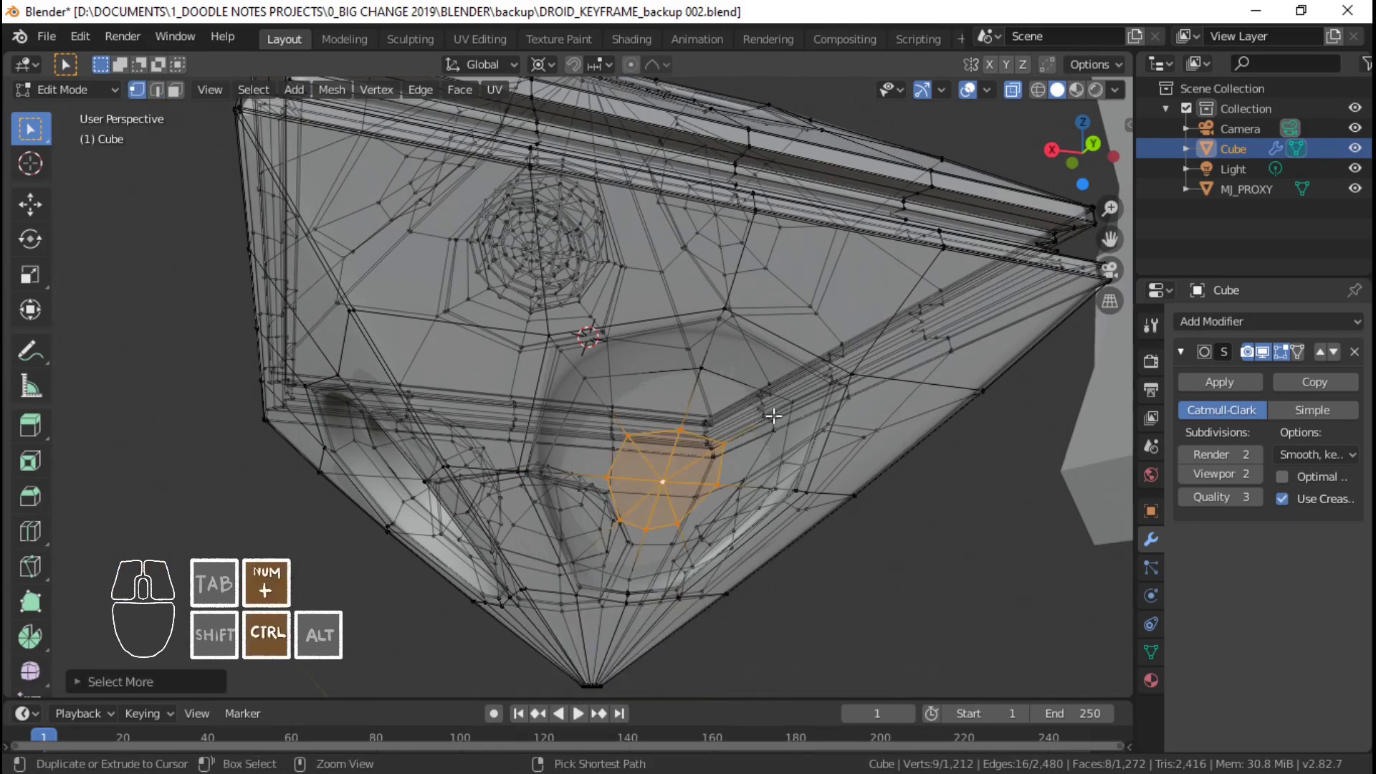
key("ctrl+KP_Add")
key("x")
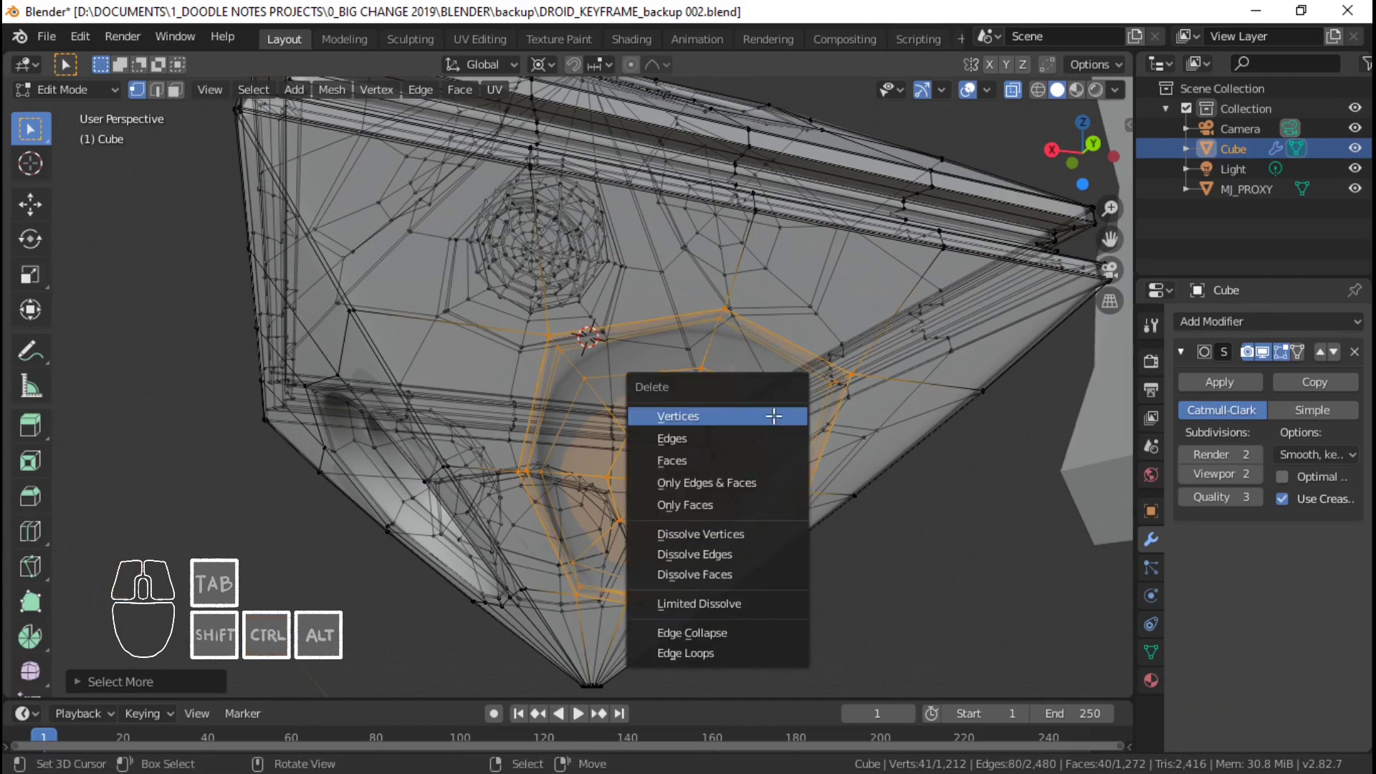
left_click(772, 415)
middle_click_drag(773, 415, 671, 471)
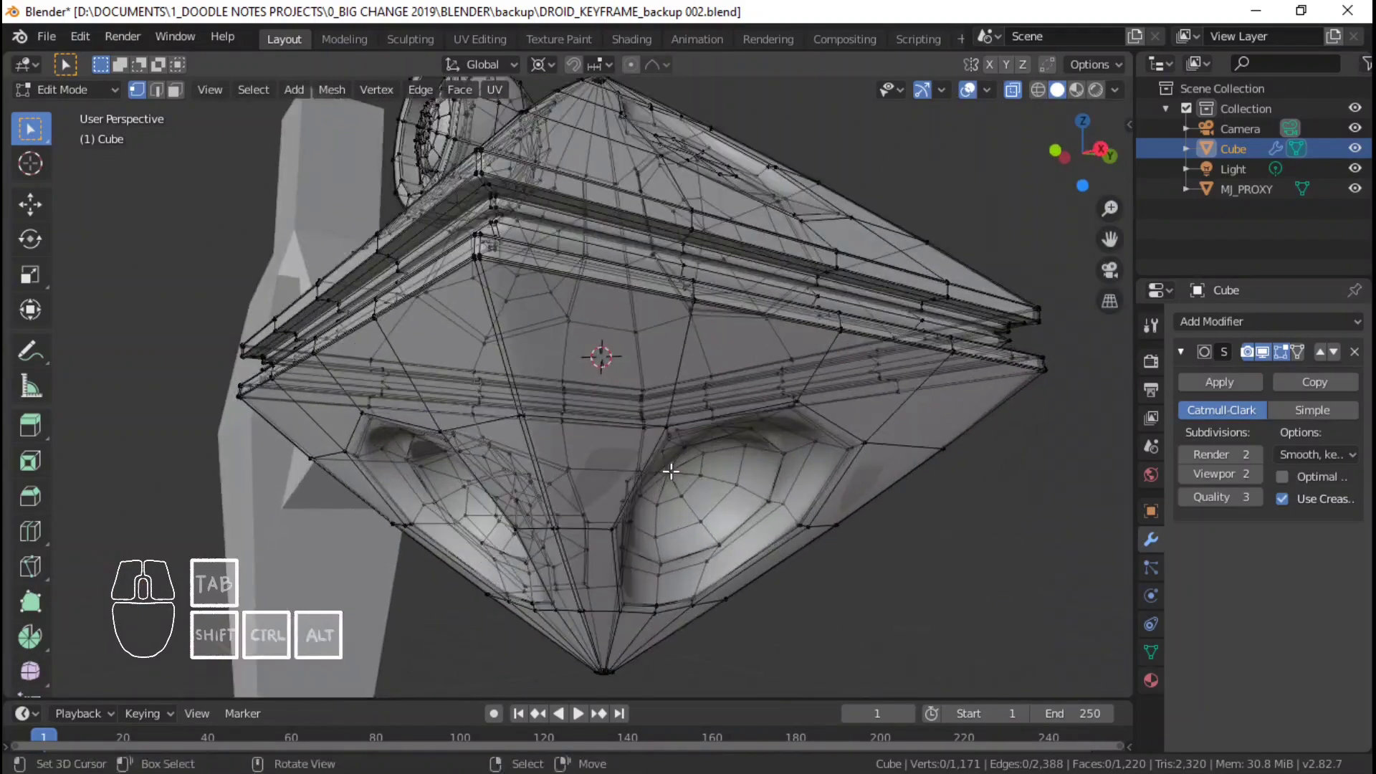
- Grow the selection over the whole rebuilt lower side socket, duplicate it in place and rotate the copy about Z into the open back side
key("ctrl+KP_Add")
key("ctrl+KP_Add")
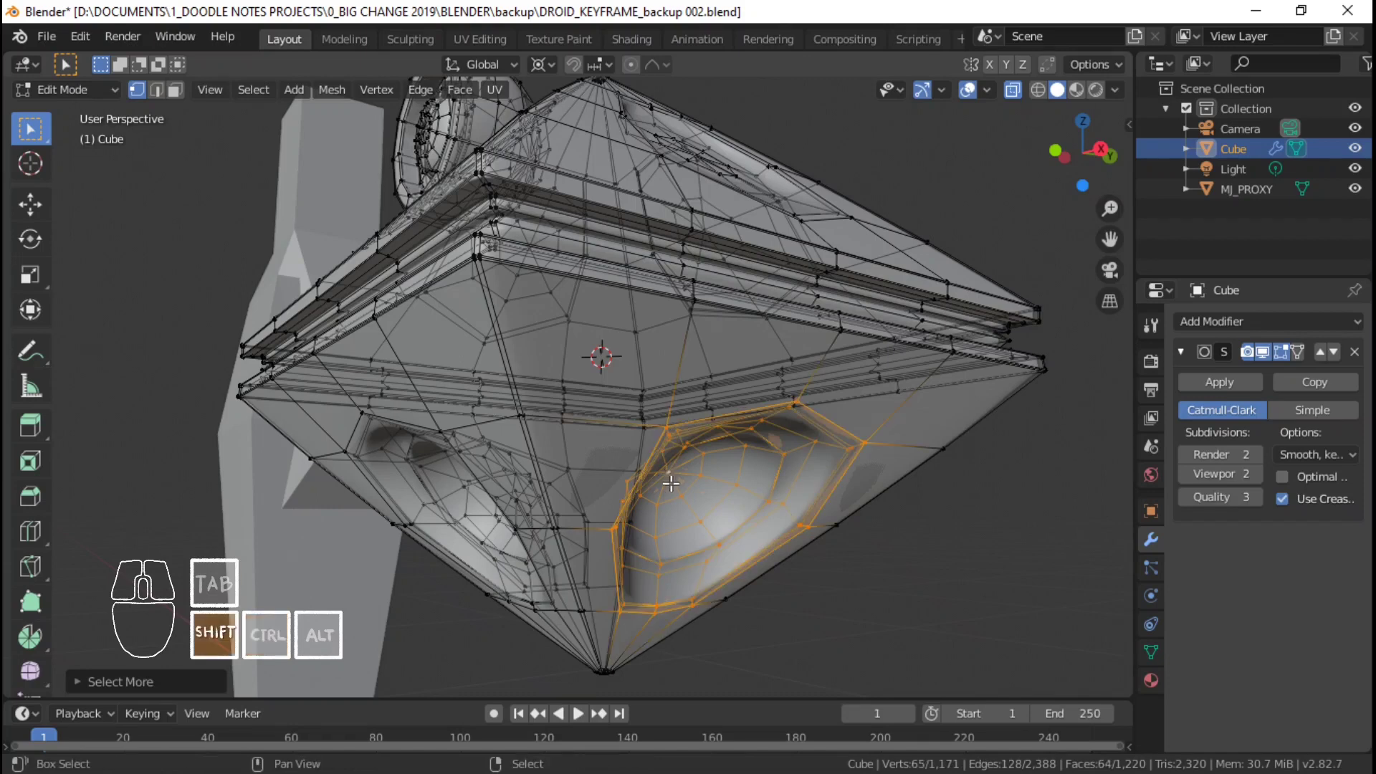
key("shift+d")
key("Escape")
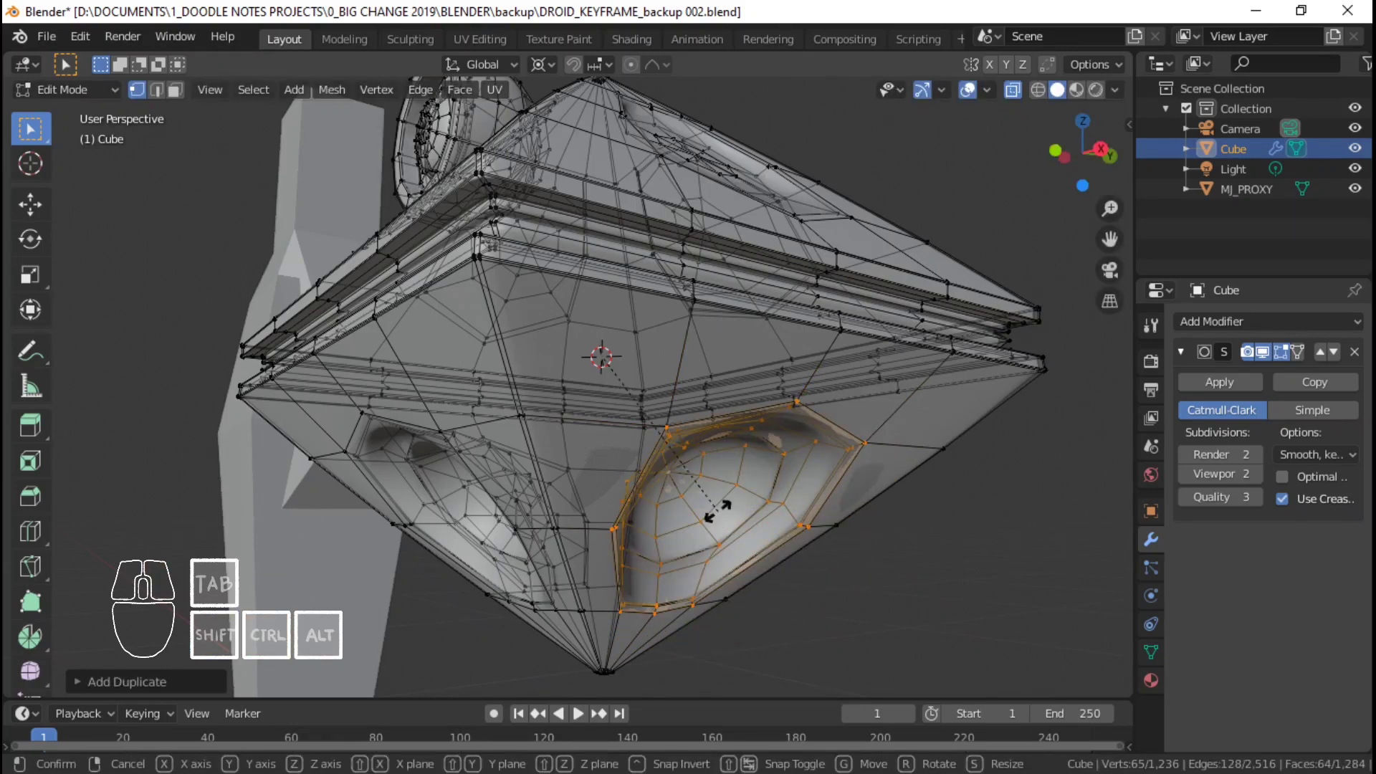
type("rz0")
key("Return")
key("Tab")
middle_click_drag(717, 511, 519, 448)
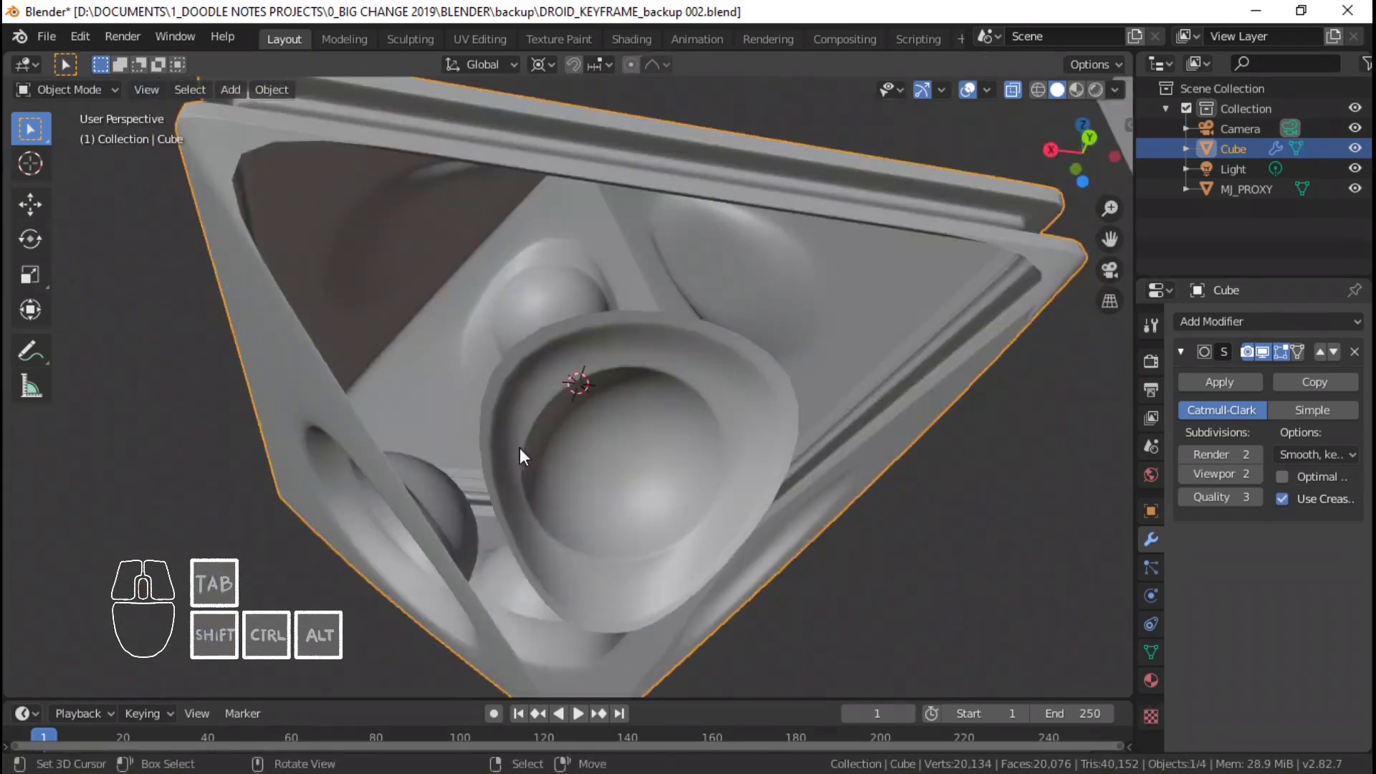
- Examine the head with its completed lower sockets from below, the front and above, in both Object Mode and Edit Mode
middle_click_drag(557, 418, 558, 423, "shift")
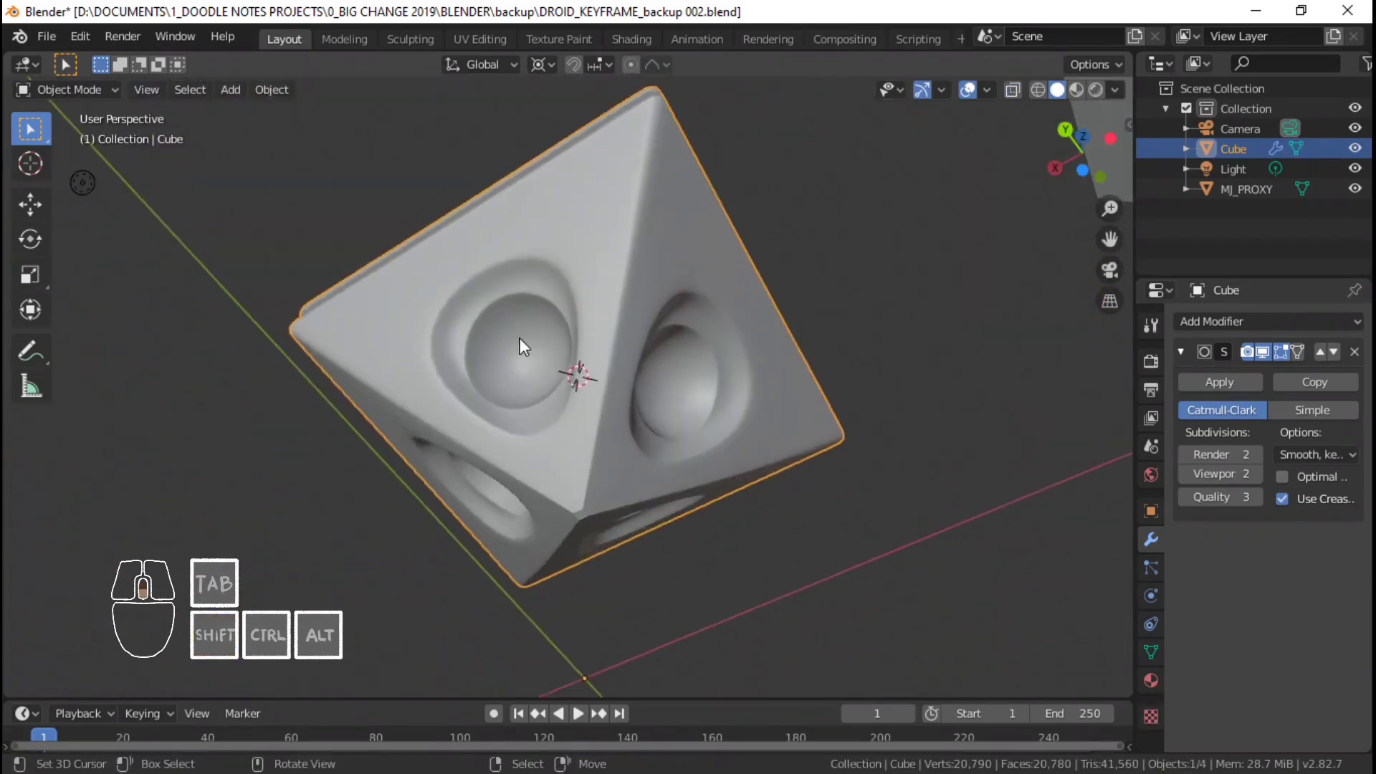
scroll(518, 337, "down", 2)
middle_click_drag(519, 338, 542, 429)
scroll(556, 397, "up", 2)
middle_click_drag(542, 428, 334, 457, "shift")
key("Tab")
key("KP_1")
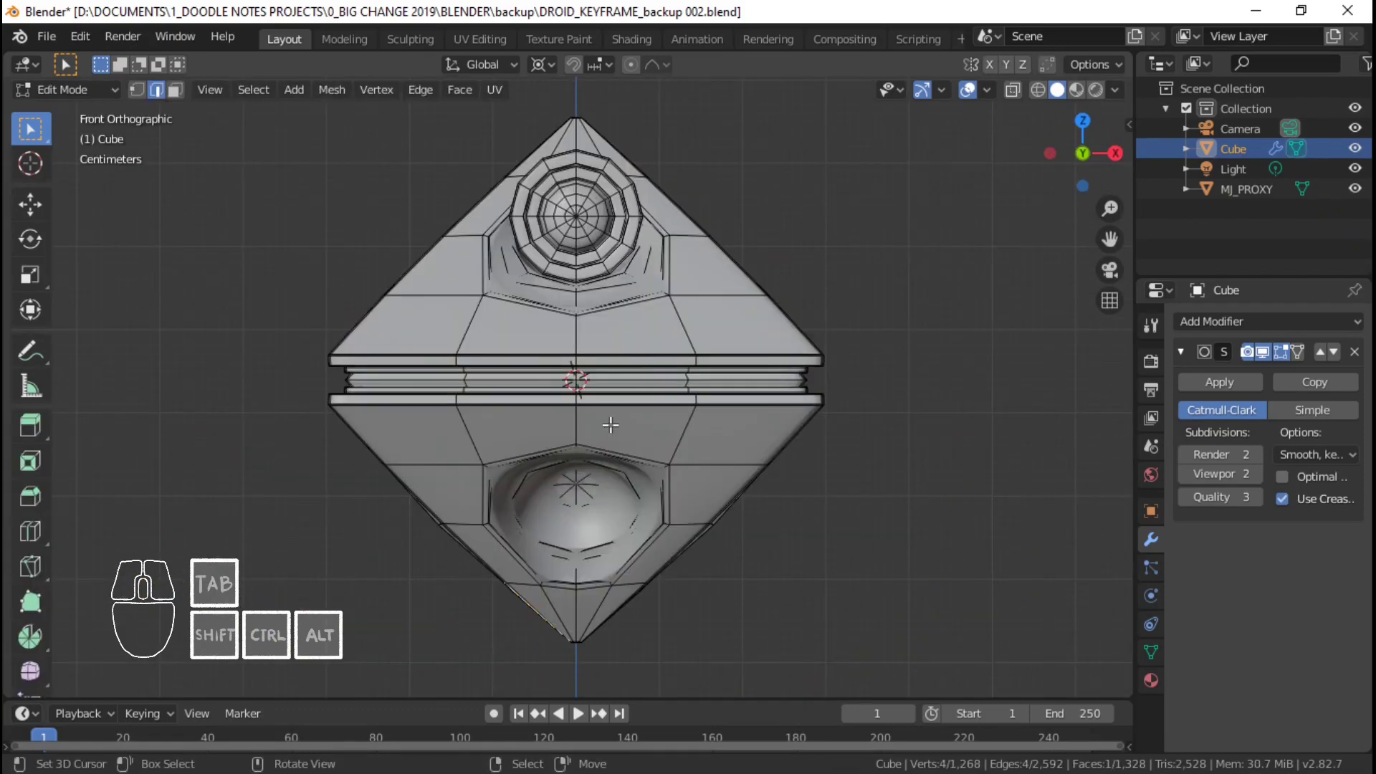
middle_click_drag(713, 438, 566, 490)
key("Tab")
scroll(416, 427, "down", 2)
scroll(566, 490, "down", 4)
middle_click_drag(567, 490, 560, 527, "shift")
scroll(561, 526, "up", 5)
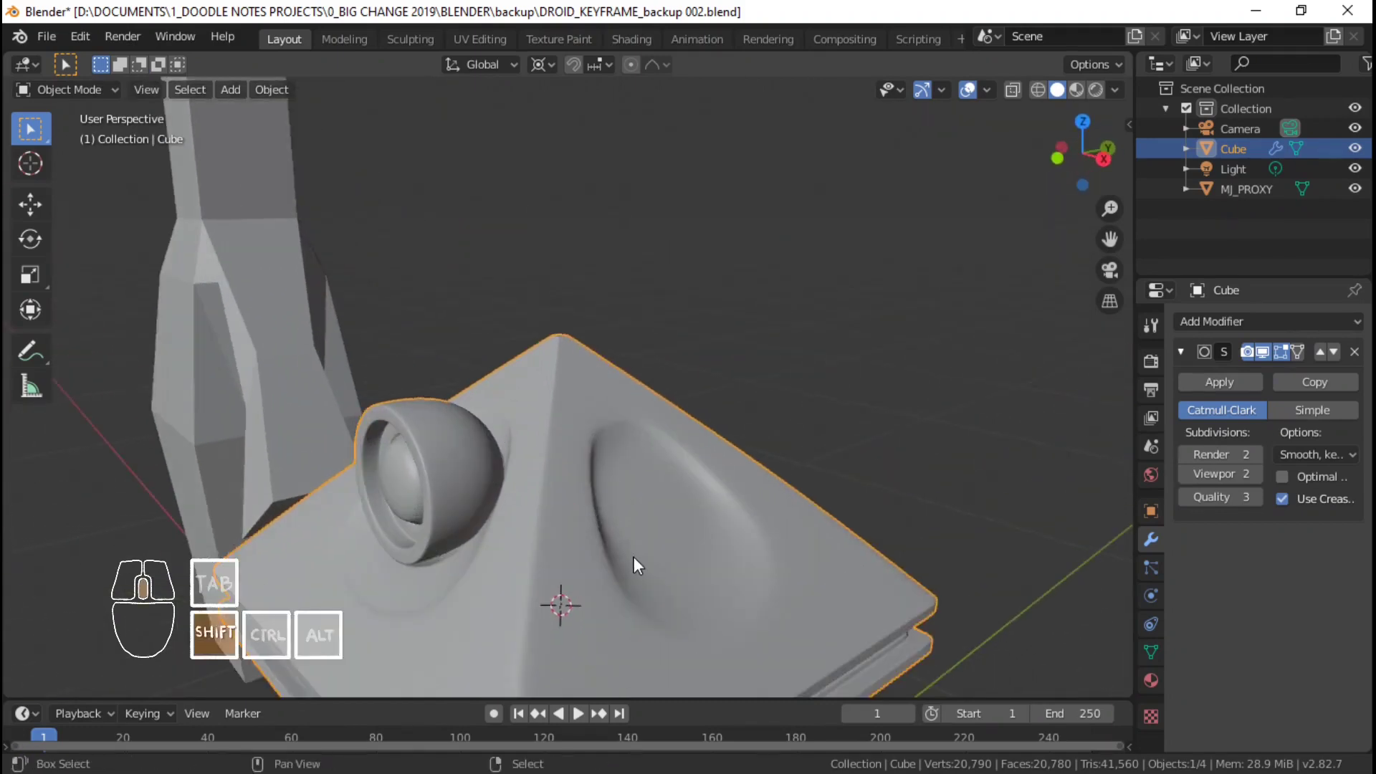
middle_click_drag(634, 556, 691, 380, "shift")
scroll(692, 430, "down", 4)
middle_click_drag(692, 524, 639, 420)
scroll(656, 457, "up", 5)
- Select the rim loop of the lower front socket in vertex mode and snap the 3D cursor to its center
key("Tab")
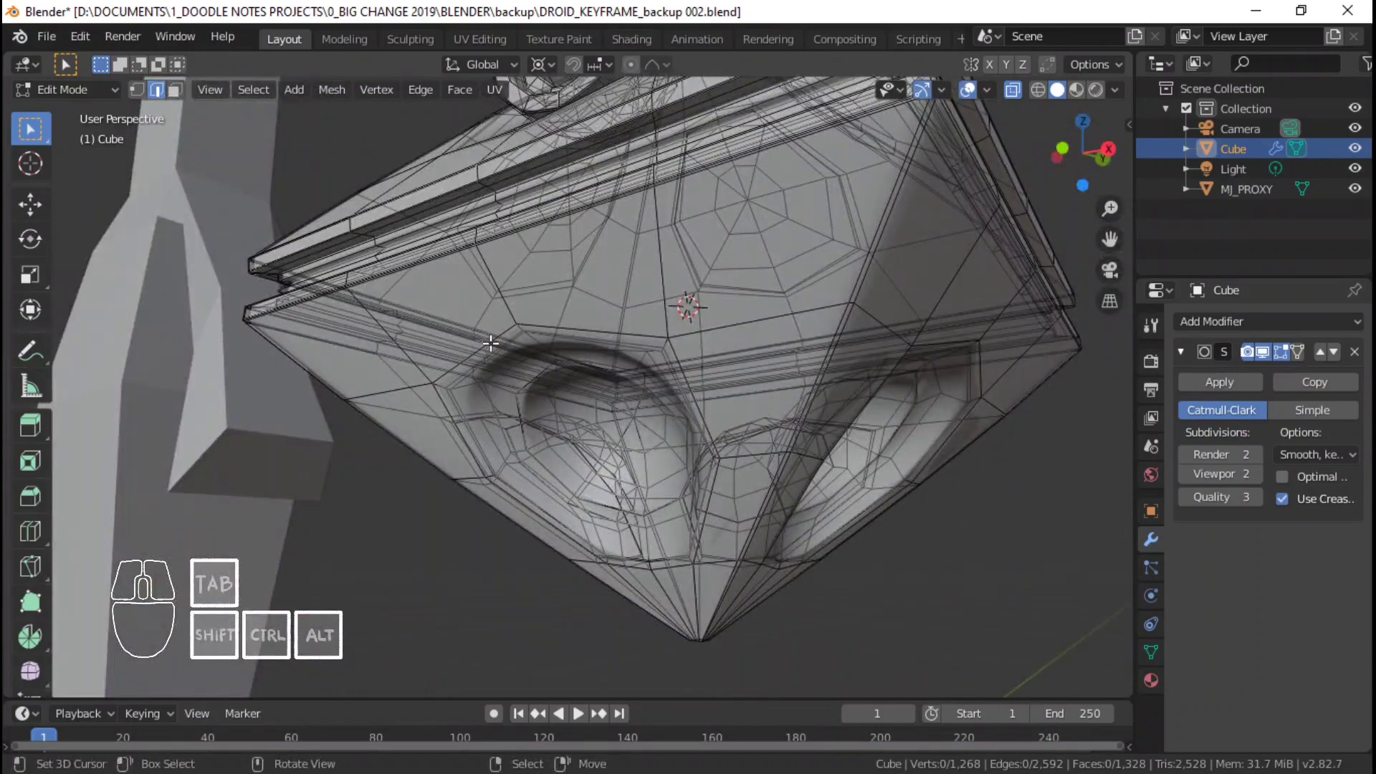
key("alt+a")
middle_click_drag(519, 345, 506, 308)
left_click(132, 92)
scroll(513, 344, "up", 2)
key("alt+a")
scroll(415, 405, "down", 5)
middle_click_drag(573, 383, 547, 440)
key("shift+s")
left_click(565, 467)
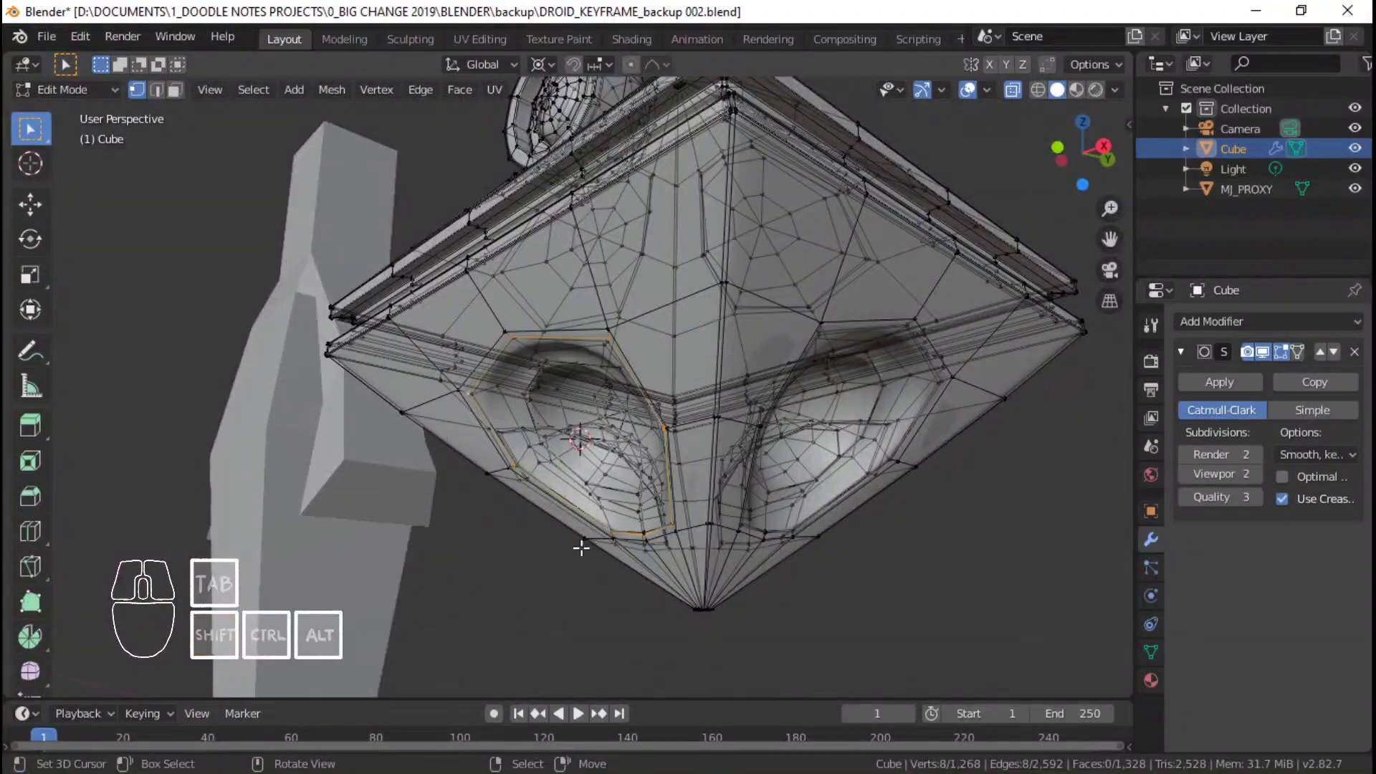
- Add a UV sphere as a separate object at the 3D cursor in the lower front socket, using the right side view
key("Tab")
middle_click_drag(621, 480, 635, 474)
key("KP_1")
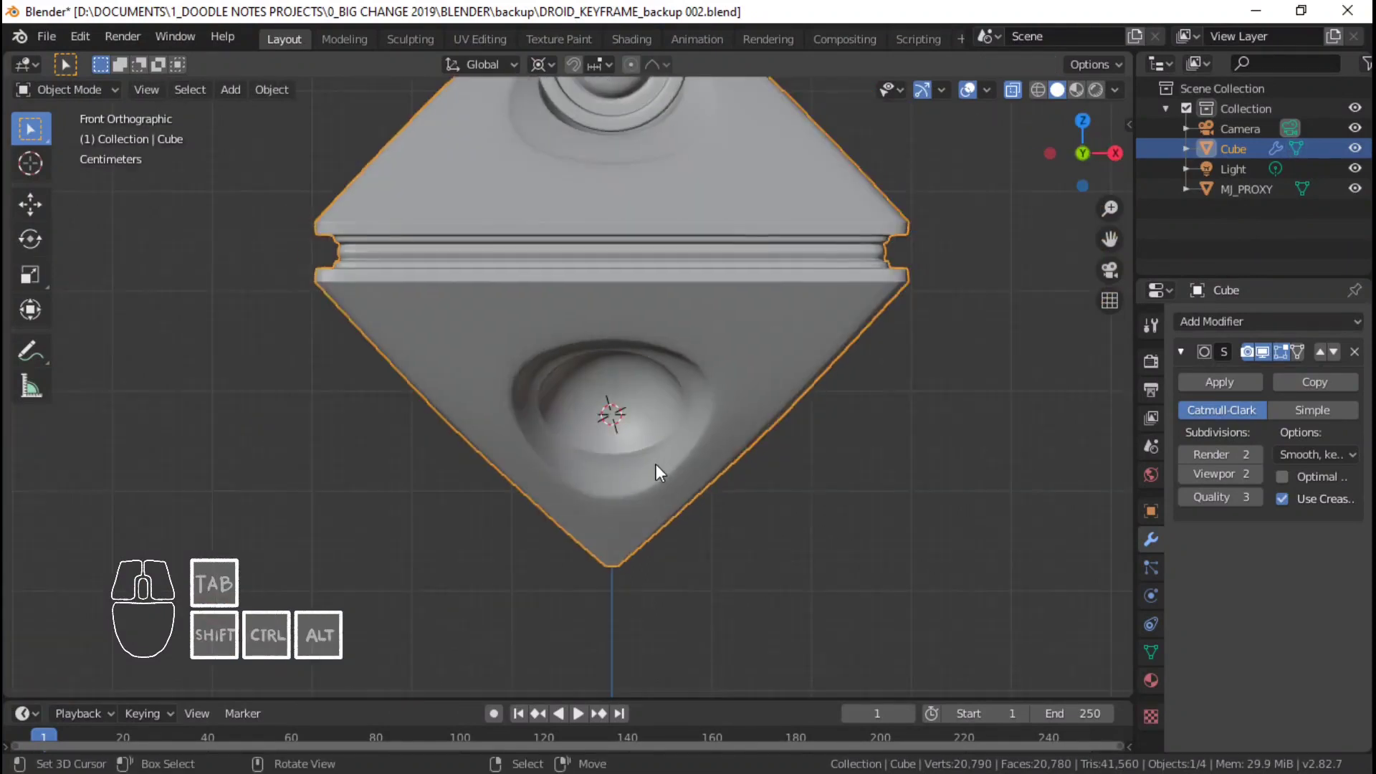
key("KP_3")
scroll(655, 472, "up", 2)
key("shift+a")
mouse_move(687, 478)
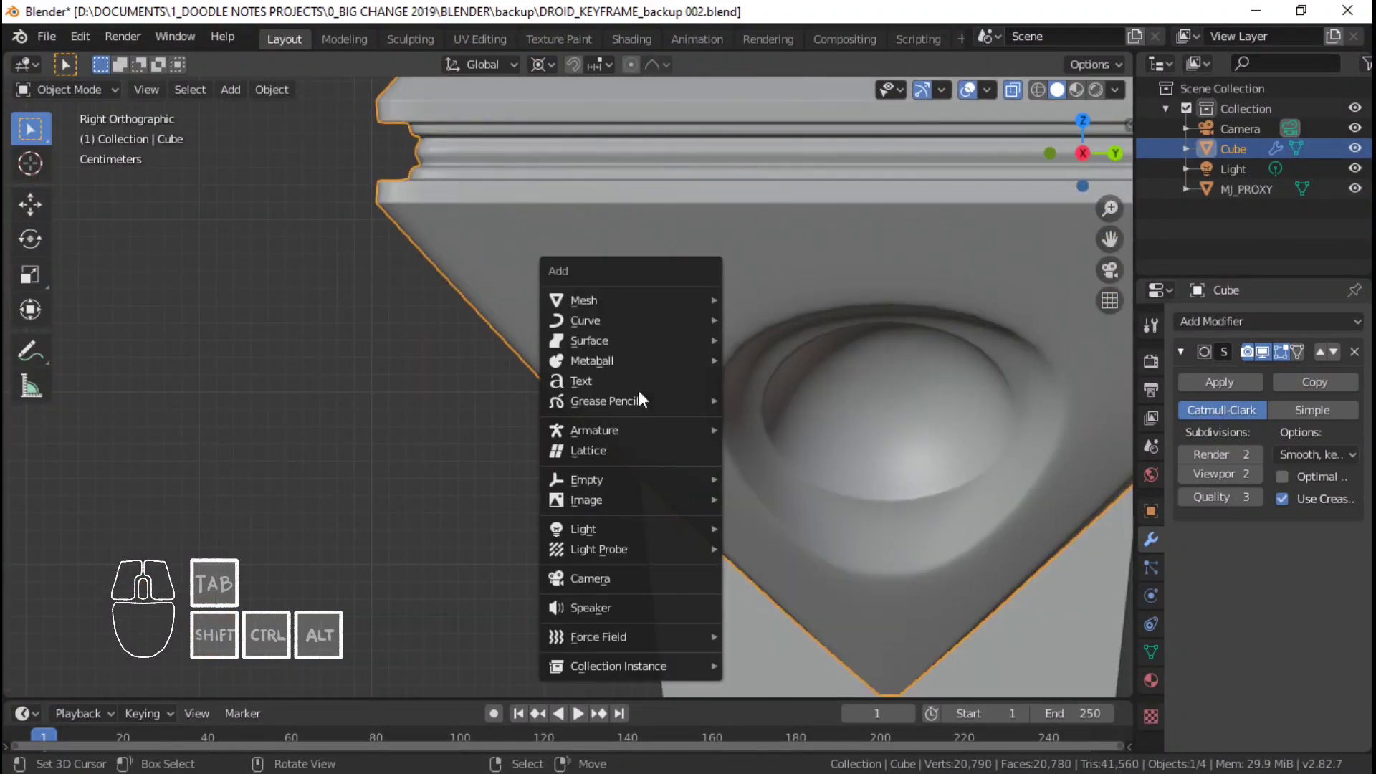
mouse_move(634, 300)
left_click(773, 359)
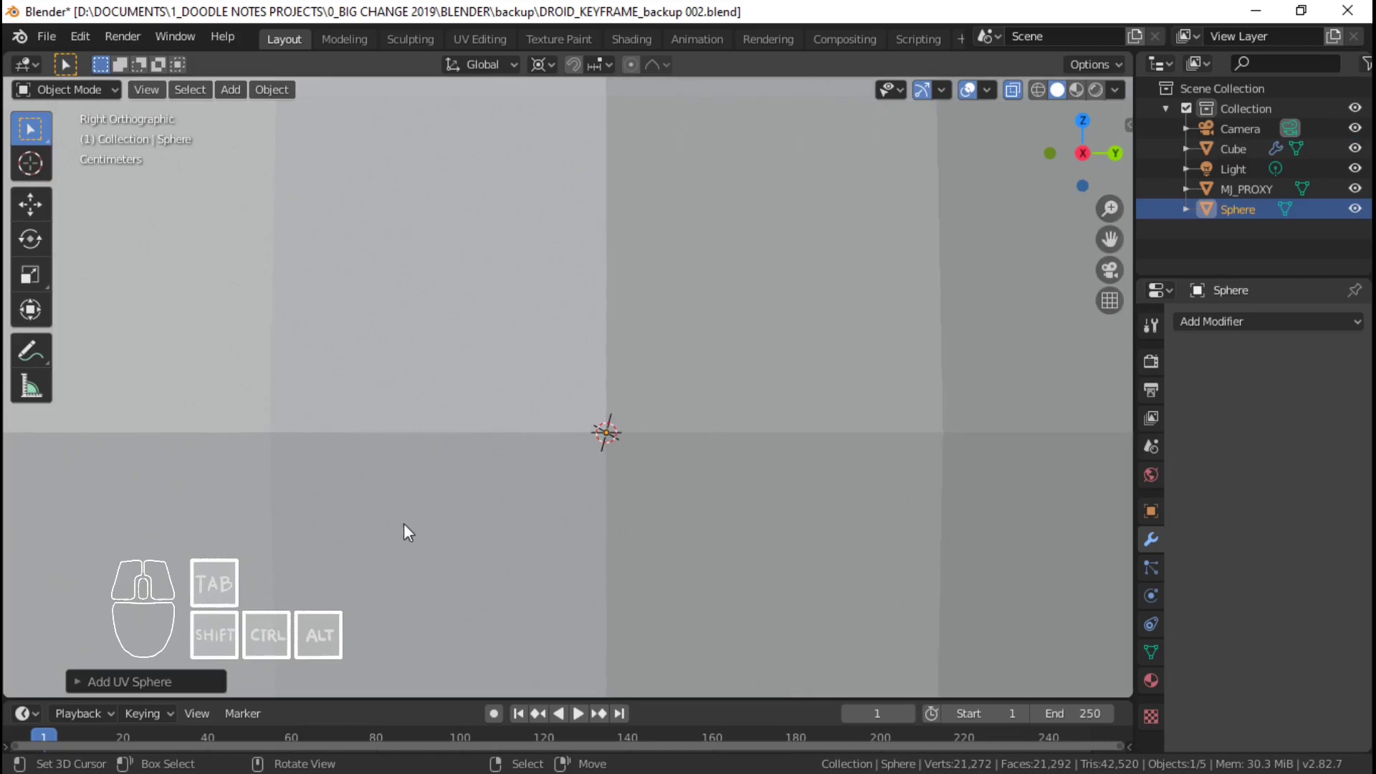
- Set the new UV sphere to 12 segments and 8 rings
left_click(93, 667)
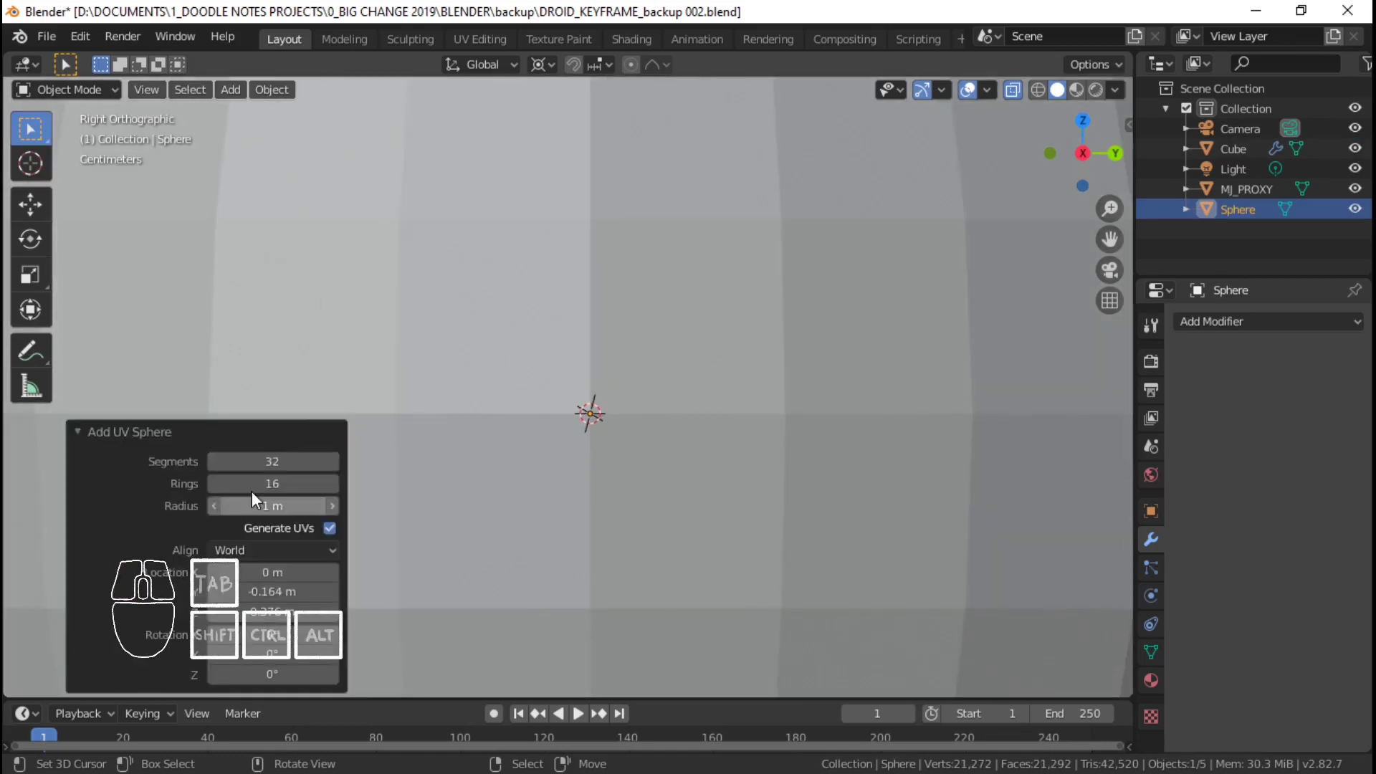
left_click(279, 463)
type("12")
key("Return")
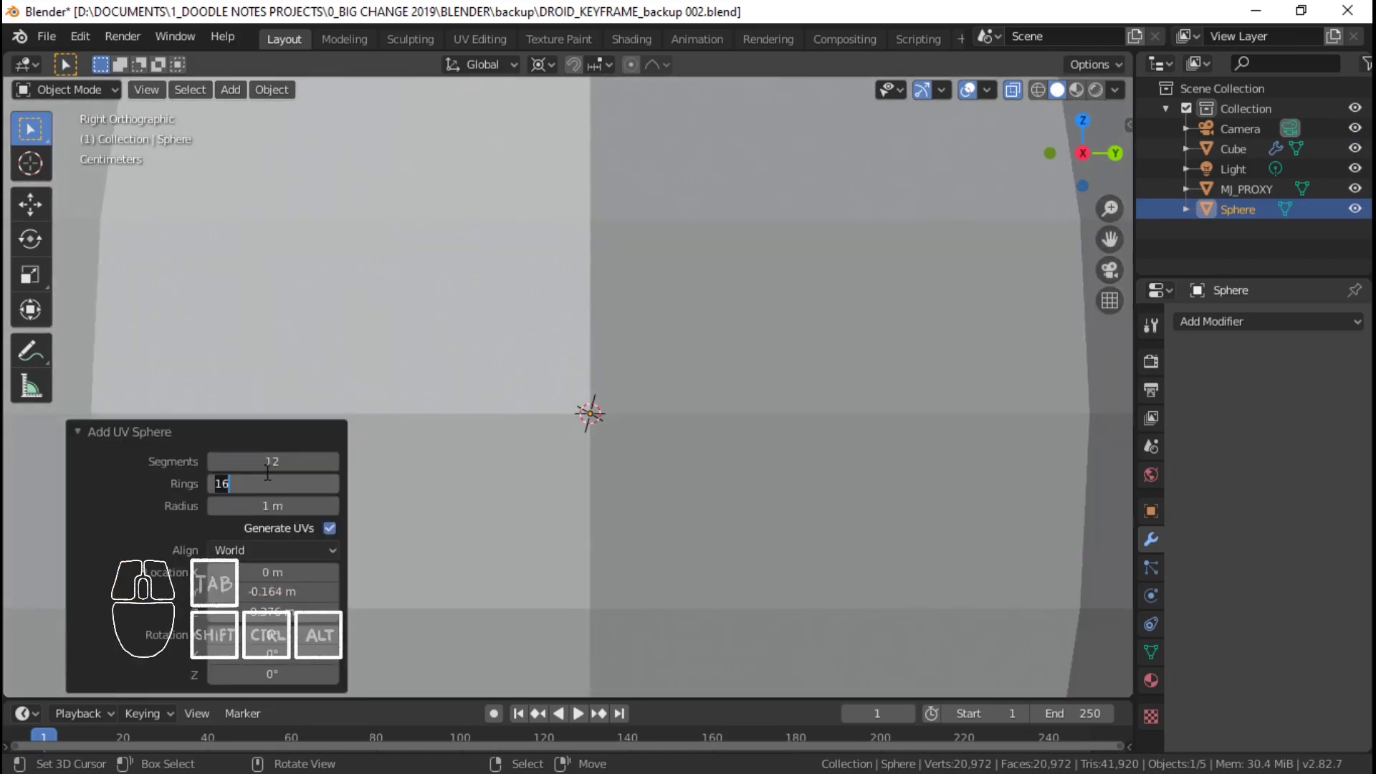
key("Return")
scroll(556, 409, "down", 7)
- Select the sphere's bottom pole with the two rings around it and delete those vertices, leaving an open-bottomed dome
key("Tab")
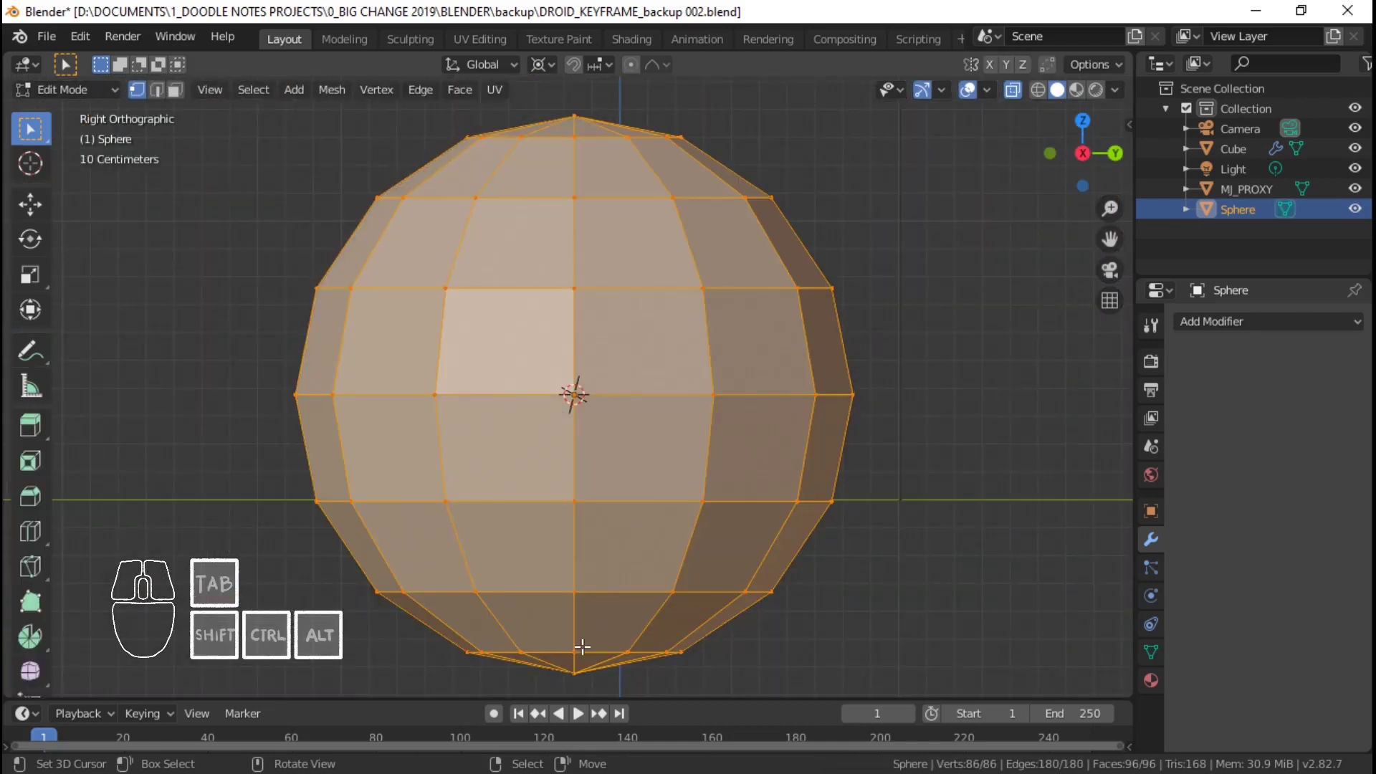
left_click(578, 672)
key("ctrl+KP_Add")
key("ctrl+KP_Add")
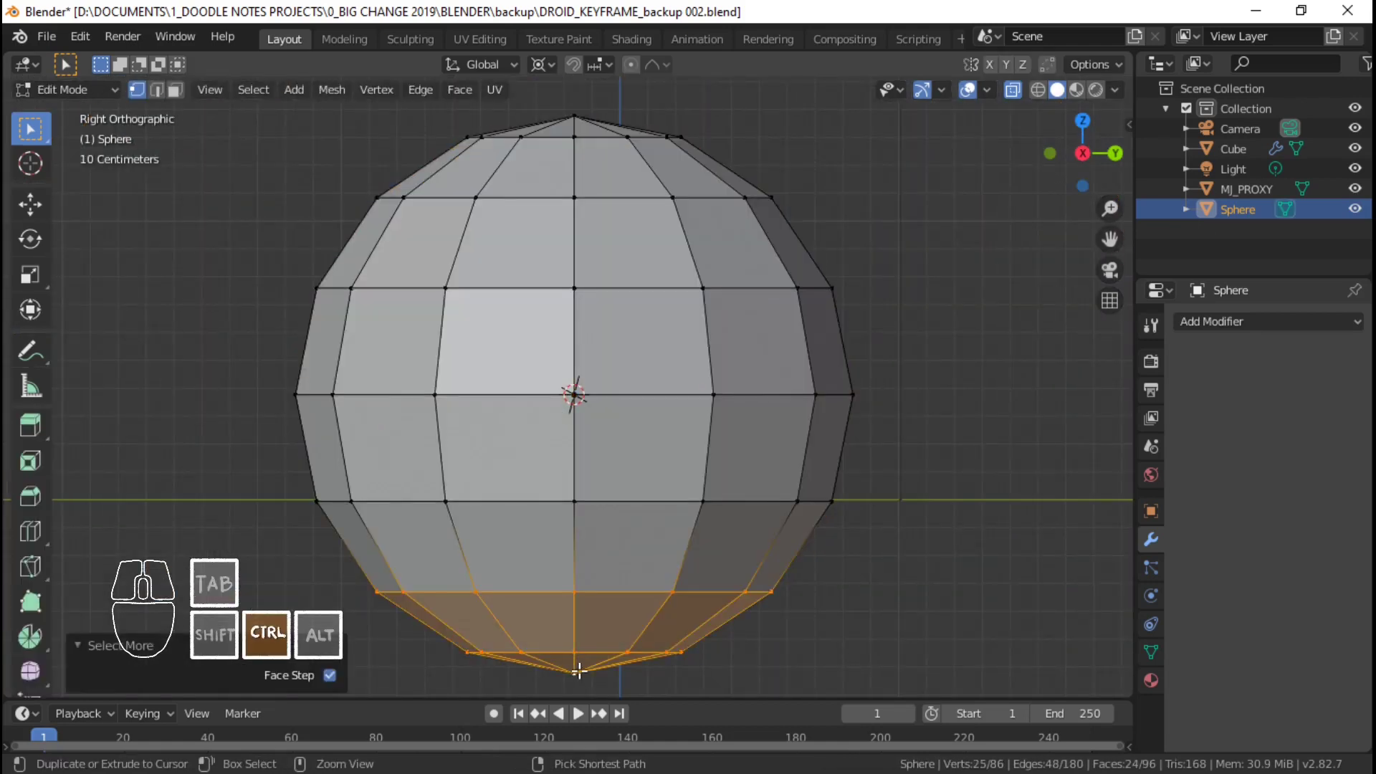
key("x")
left_click(494, 510)
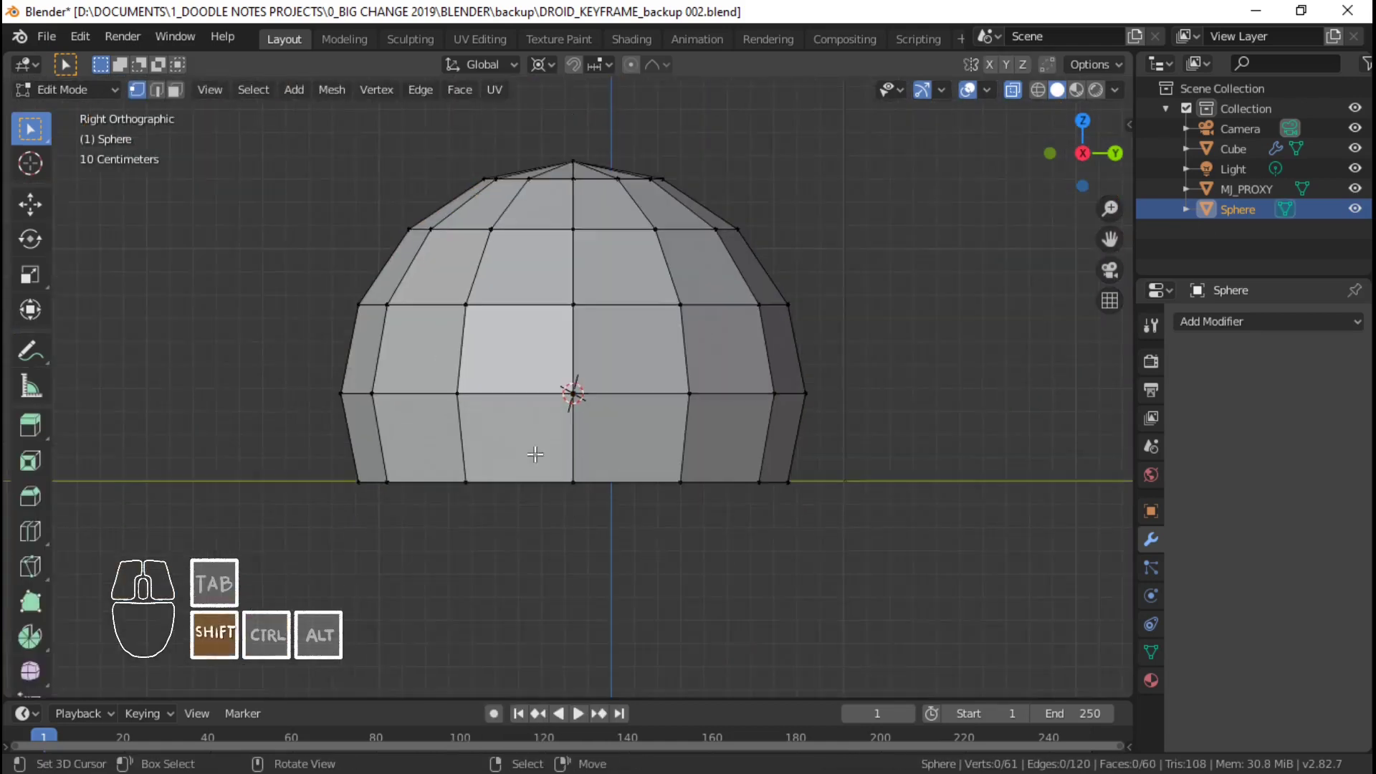
- Select the whole dome mesh and scale it down uniformly to 0.197
scroll(543, 516, "up", 2)
middle_click_drag(535, 455, 819, 475, "shift")
key("a")
key("s")
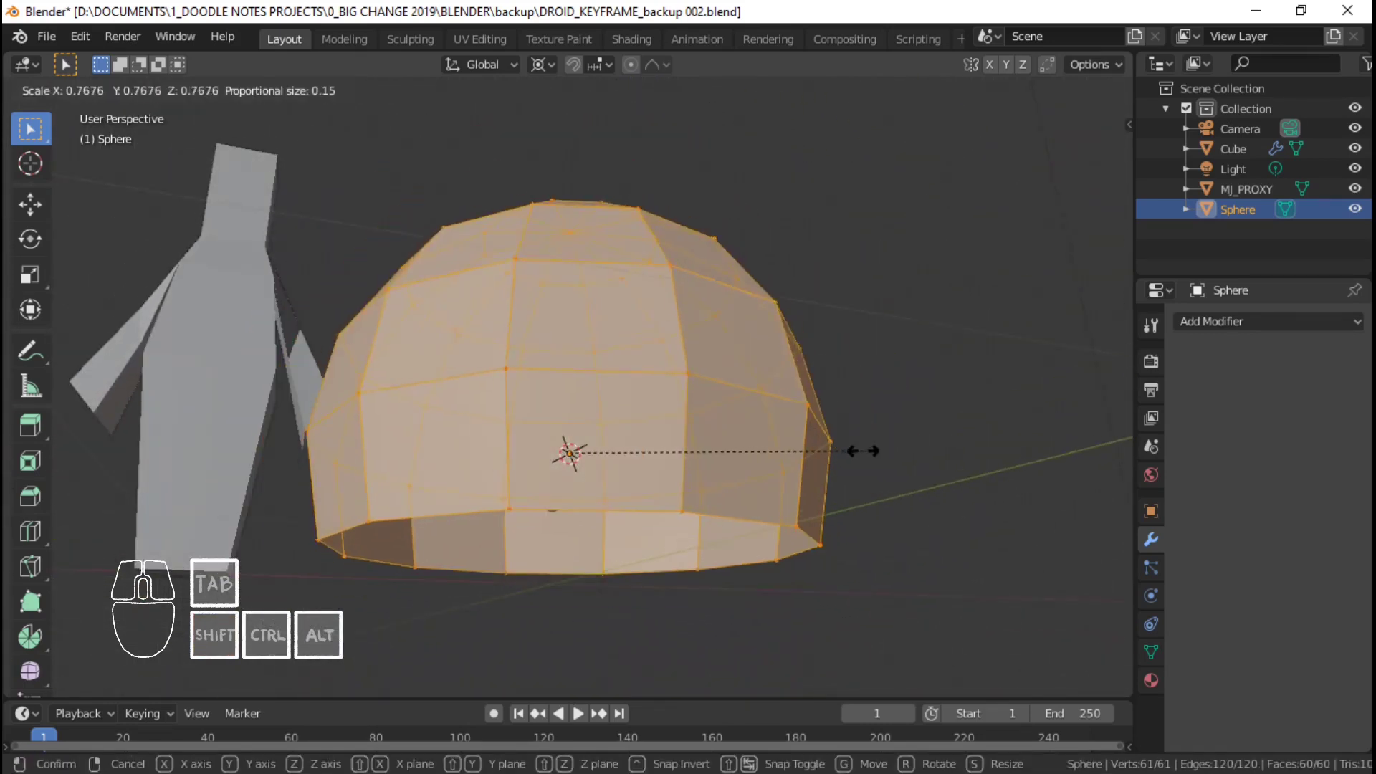
left_click(645, 463)
- Lower the dome along Z in side view and scale it down further to fit beside the lower front socket
key("KP_3")
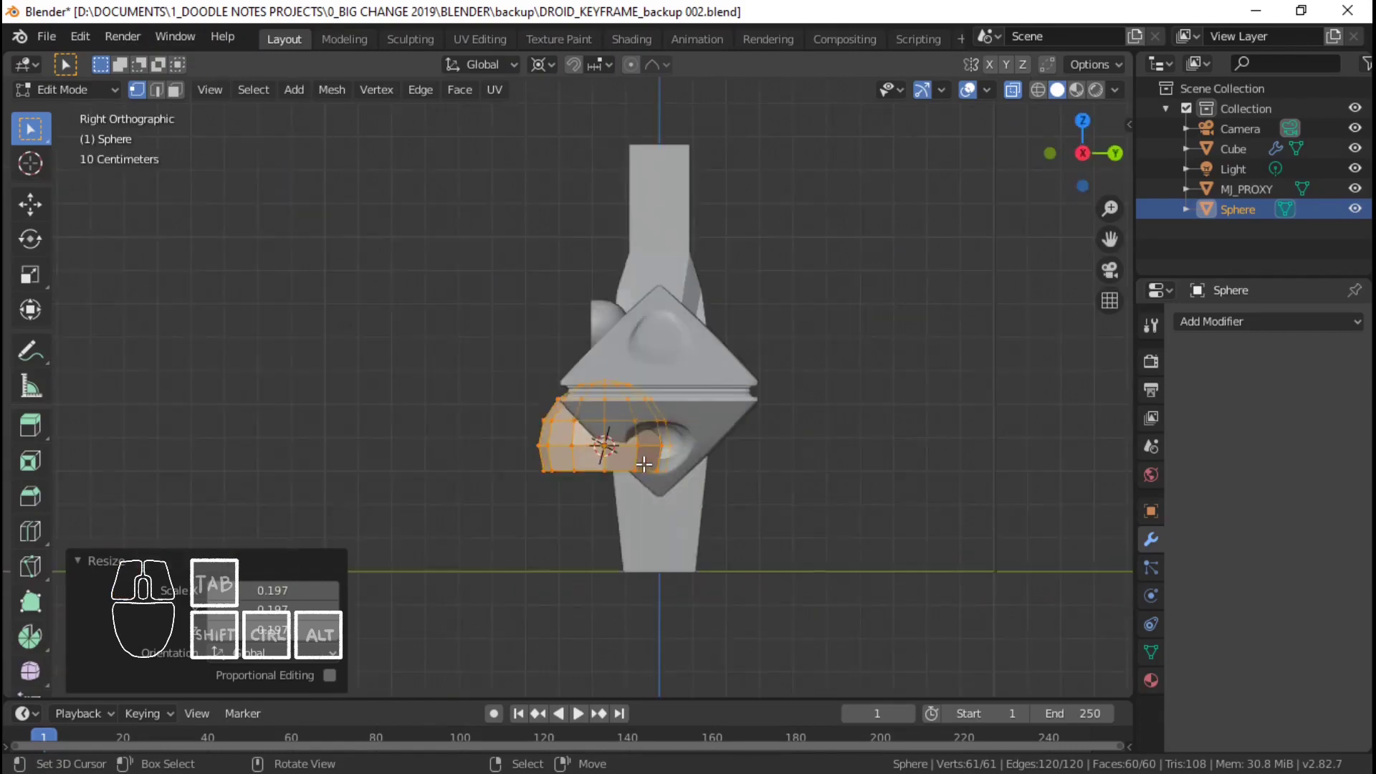
scroll(645, 464, "up", 4)
middle_click_drag(681, 420, 702, 354, "shift")
scroll(897, 400, "up", 3)
key("g")
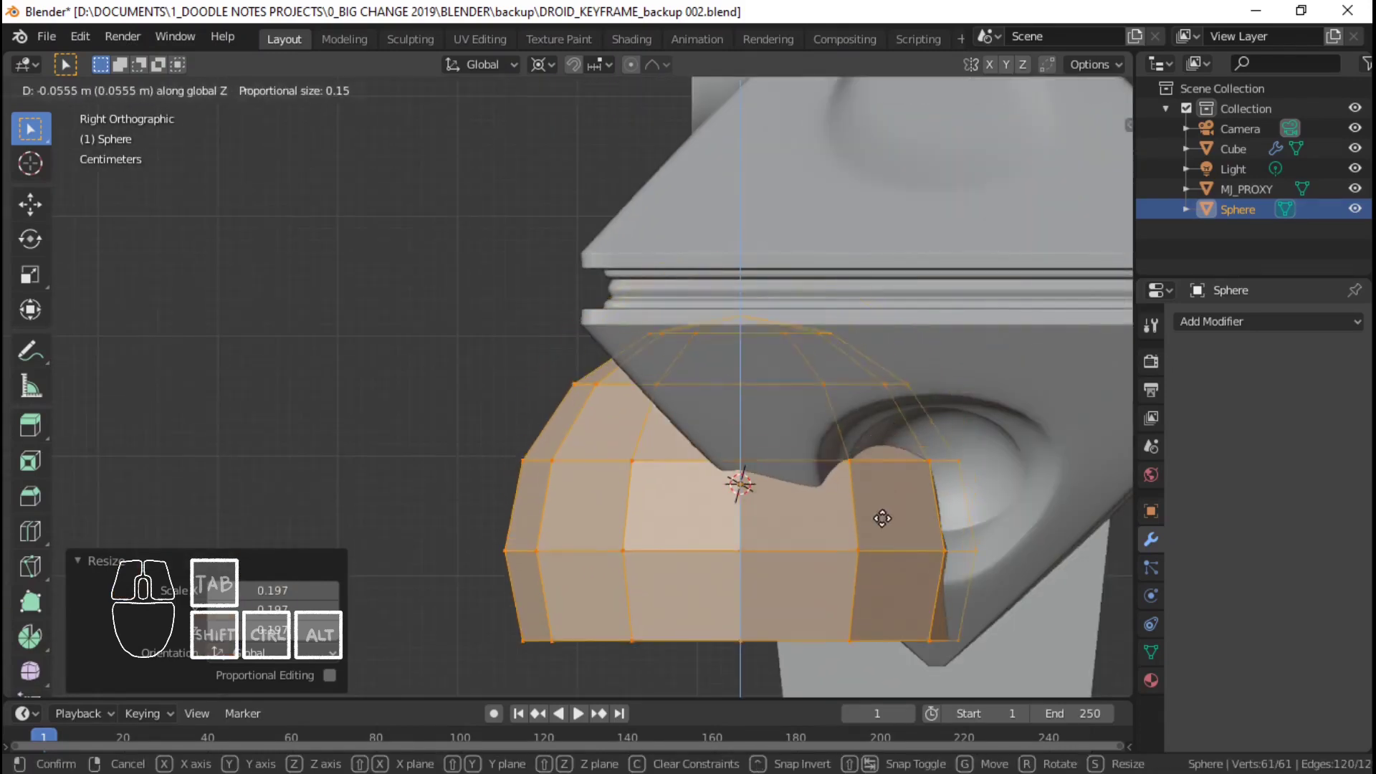
left_click(882, 574)
key("s")
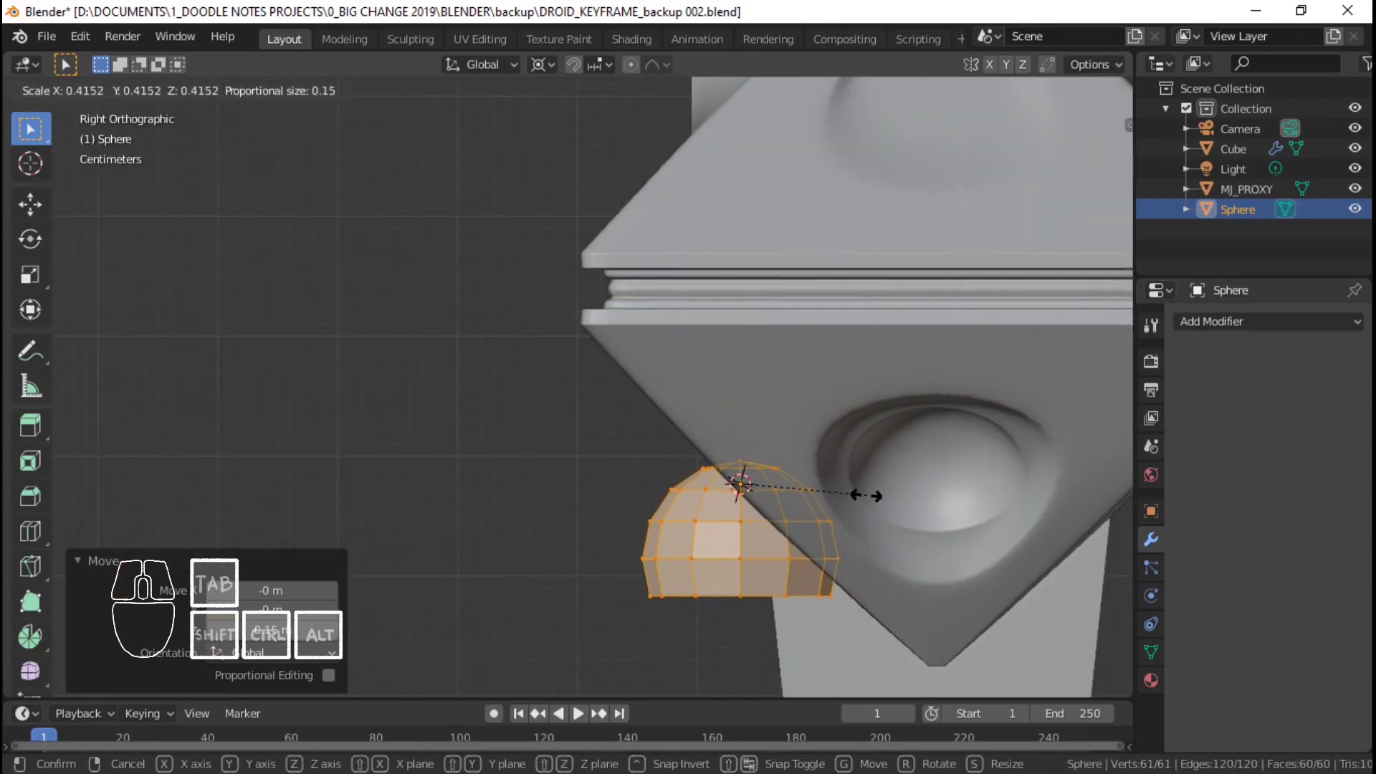
left_click(835, 496)
- Join the dome with the droid's head in Object Mode, keeping the head as the active object
scroll(754, 493, "down", 4)
key("Tab")
middle_click_drag(668, 450, 706, 410)
left_click(704, 410, "shift")
left_click(633, 471)
middle_click_drag(633, 471, 552, 469)
scroll(573, 451, "up", 2)
middle_click_drag(609, 415, 476, 373, "shift")
middle_click_drag(573, 409, 539, 438)
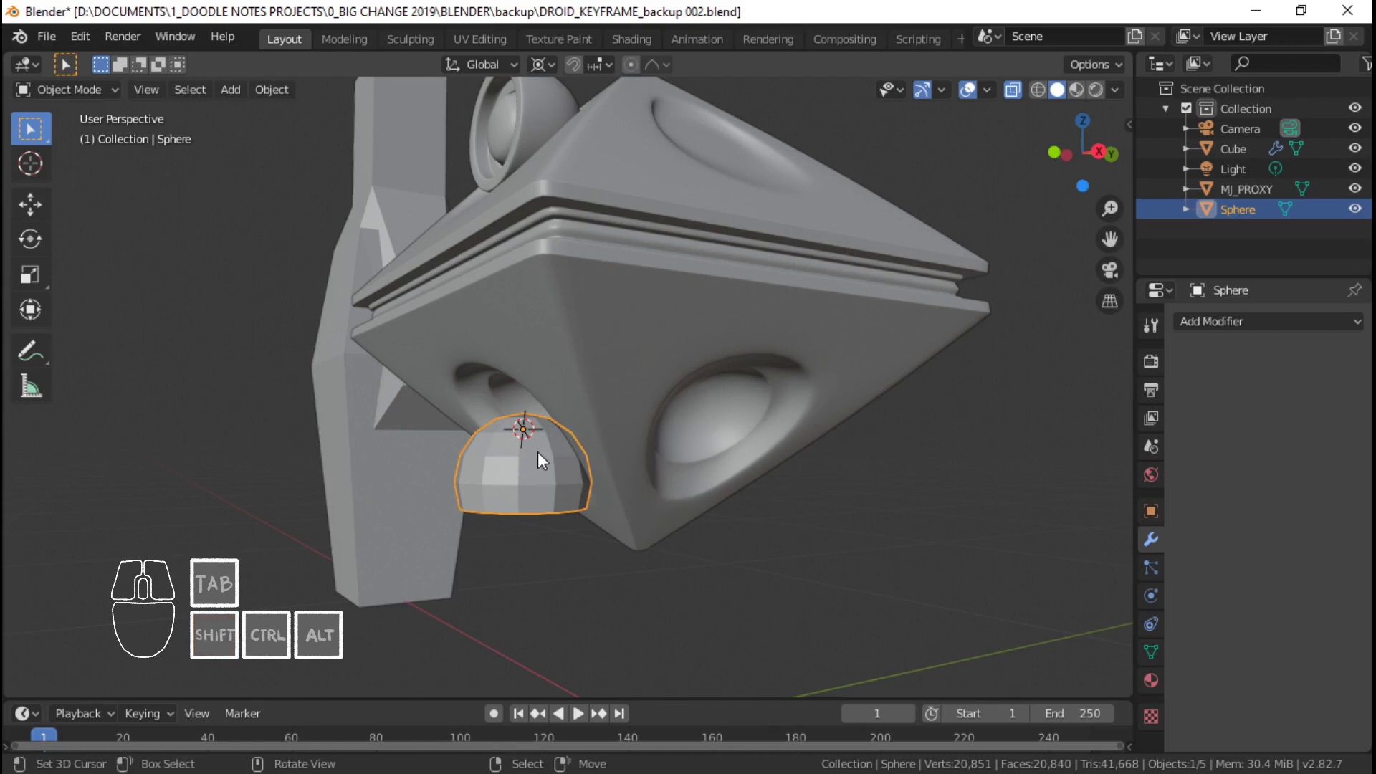
left_click(611, 323, "shift")
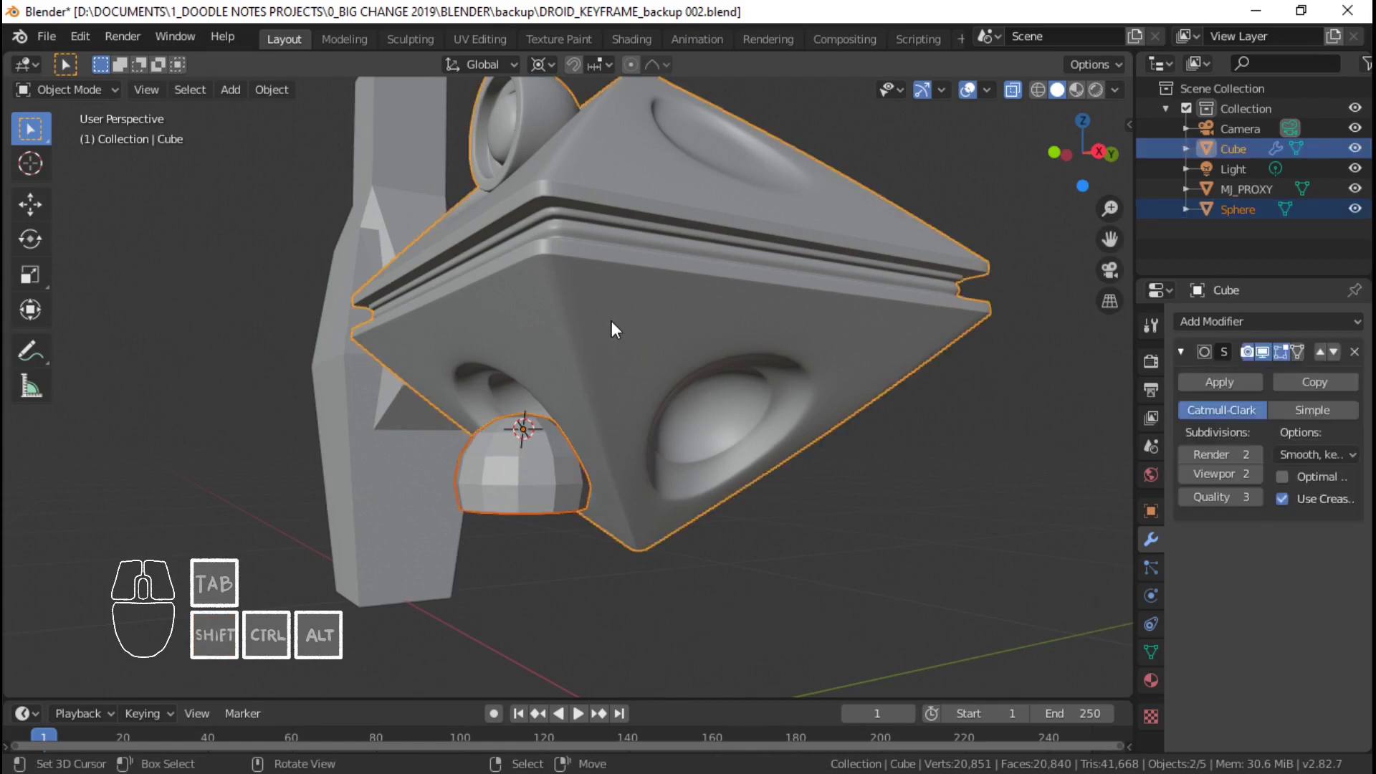
key("ctrl+j")
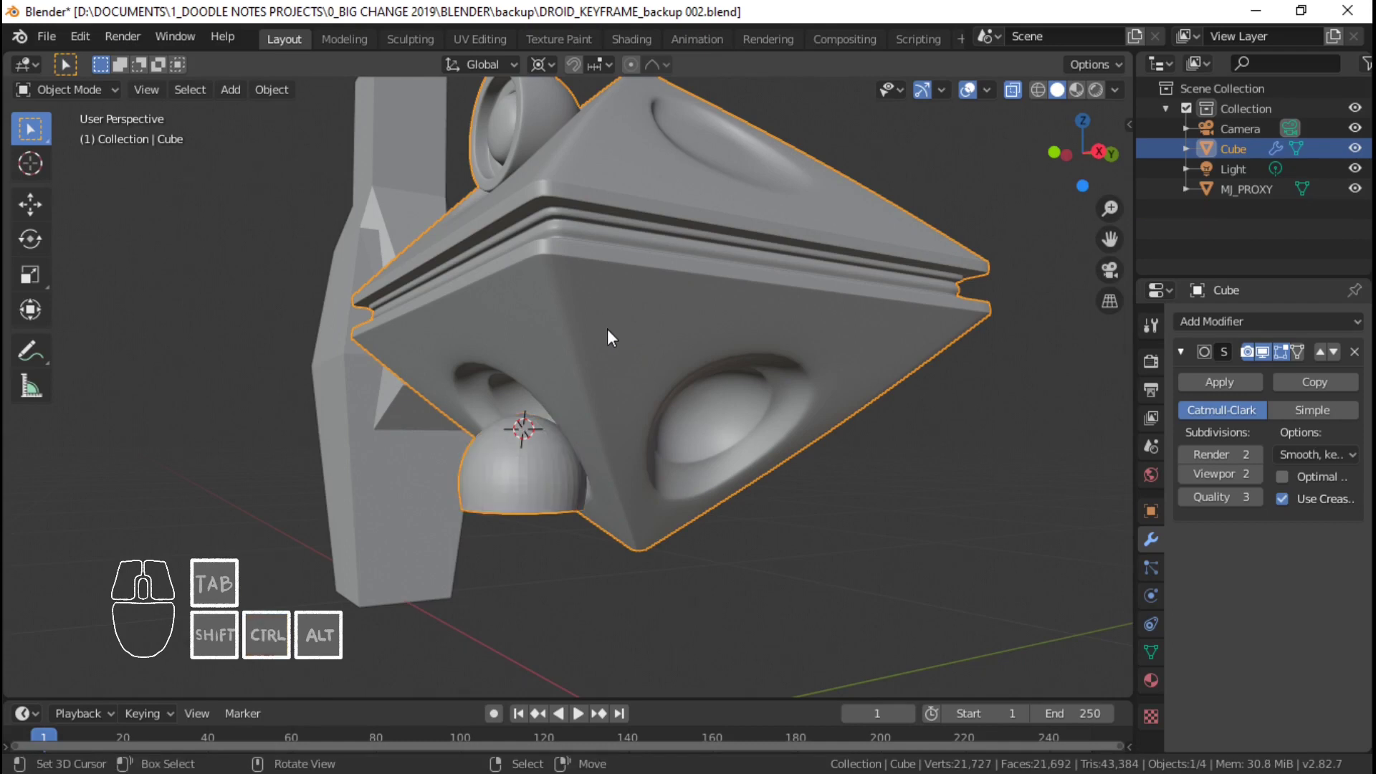
- Apply smooth shading to the joined head and dome
scroll(609, 333, "up", 3)
key("Tab")
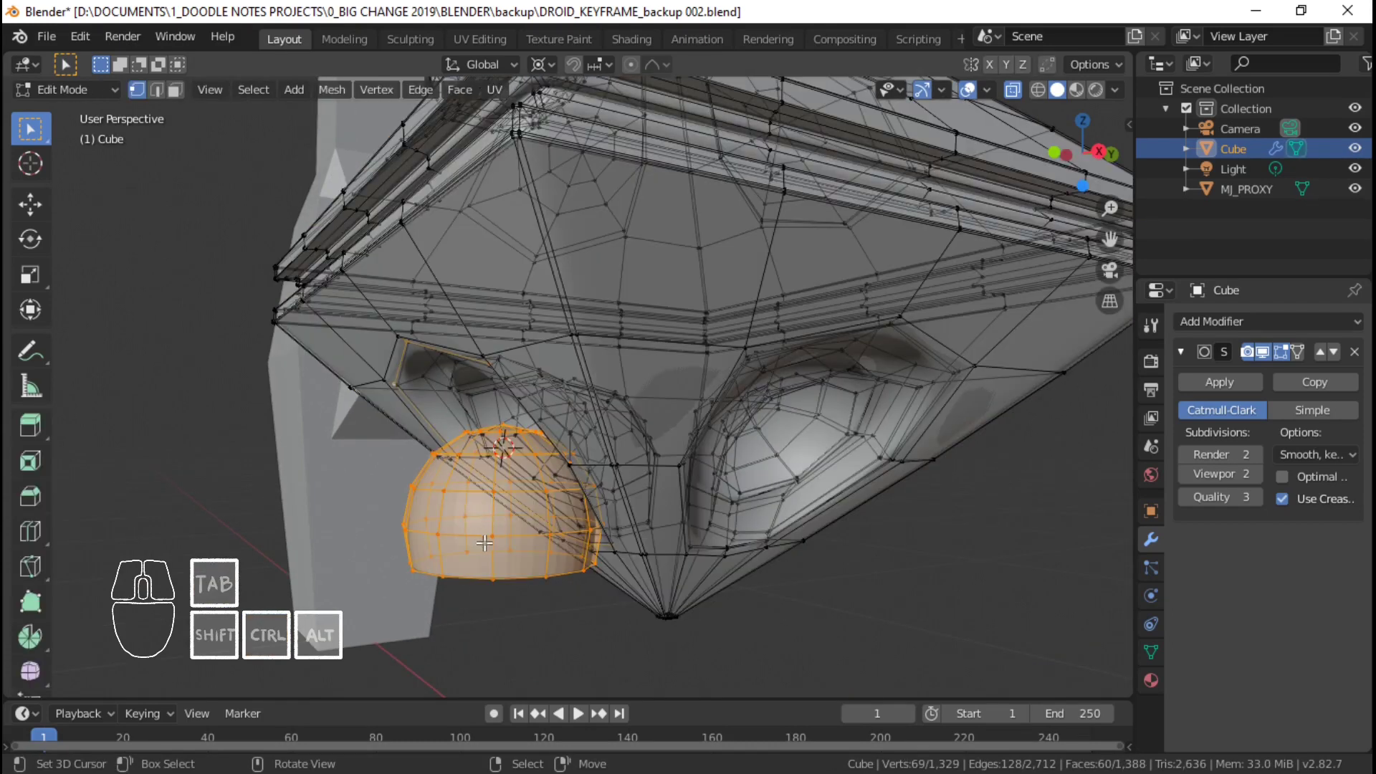
key("Tab")
right_click(563, 473)
left_click(565, 422)
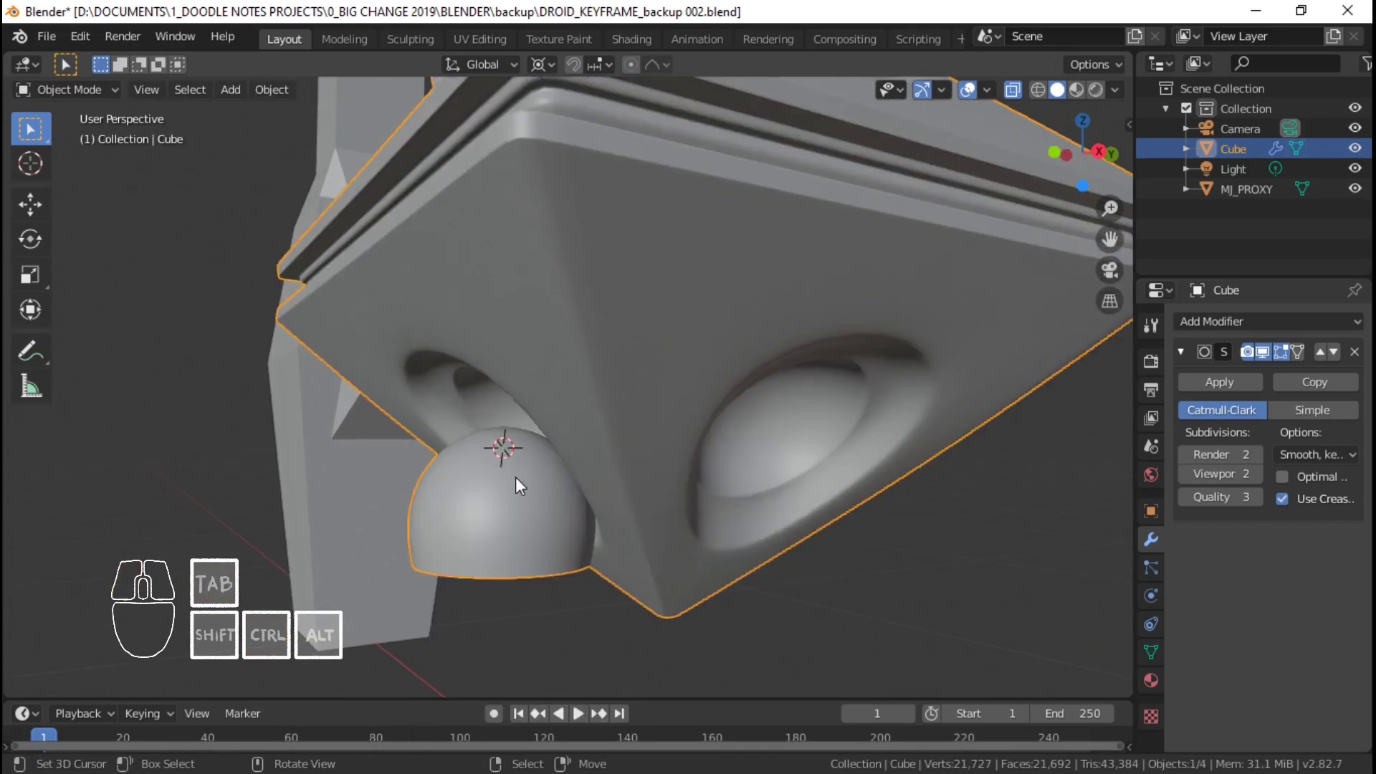
- Deselect the mesh, select the dome's open bottom loop and examine it in side view and from an angle
key("Tab")
key("KP_3")
key("alt+a")
scroll(507, 488, "up", 3)
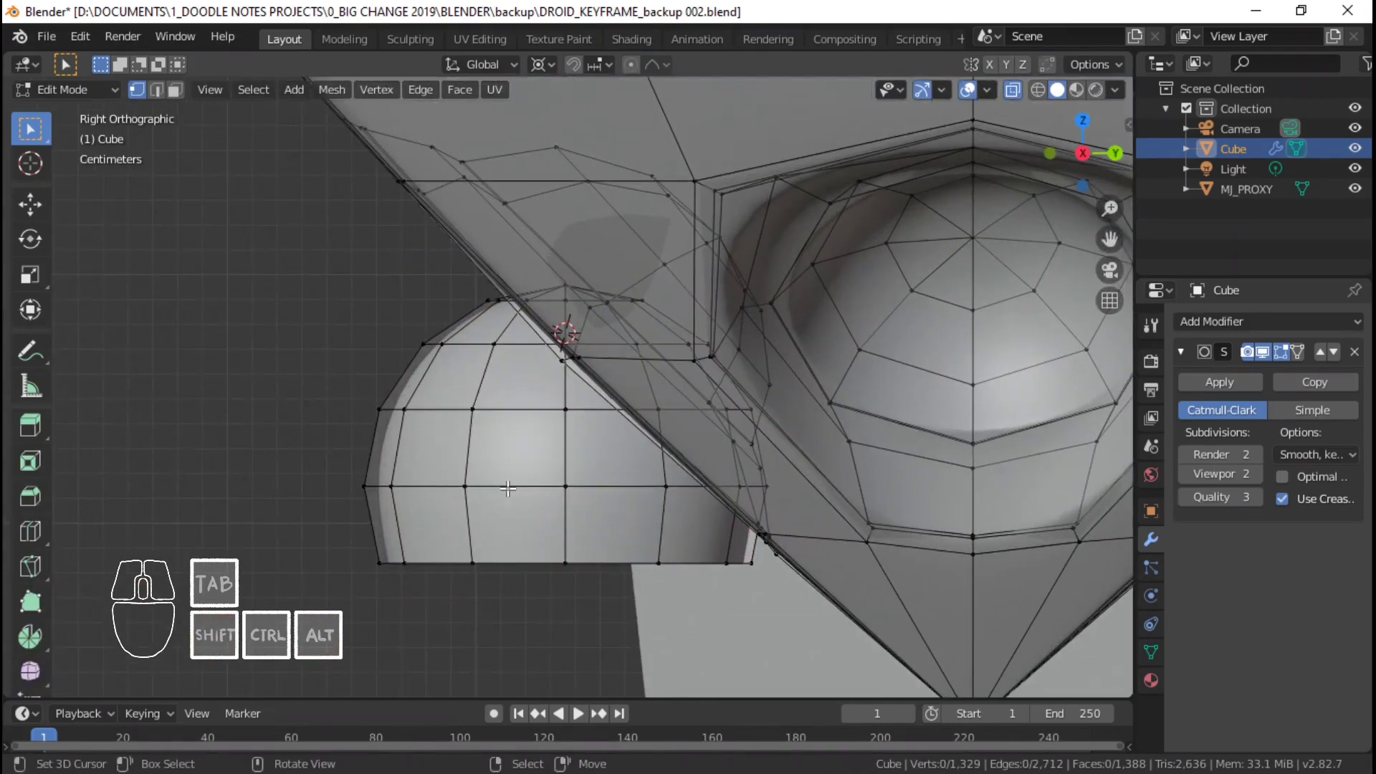
scroll(533, 569, "down", 3)
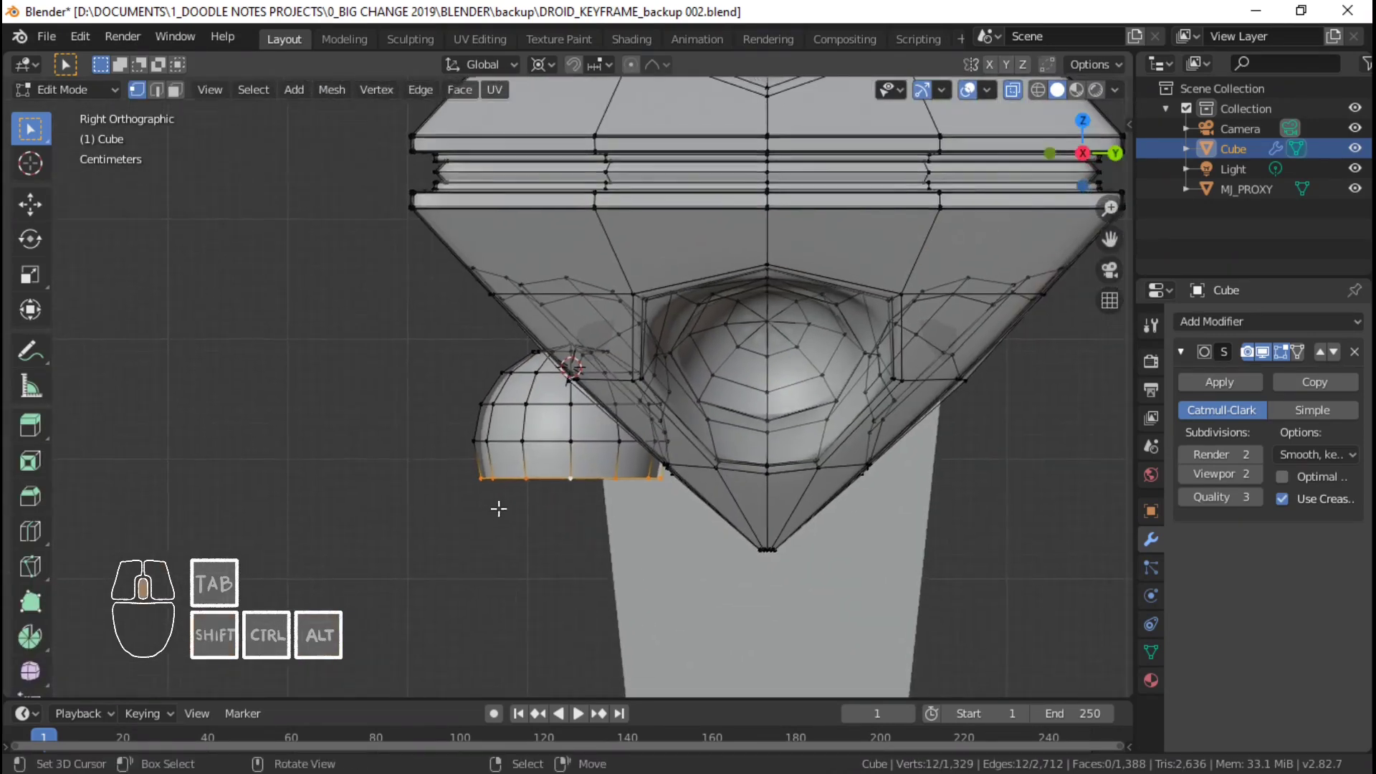
middle_click_drag(497, 507, 588, 537)
scroll(588, 538, "up", 2)
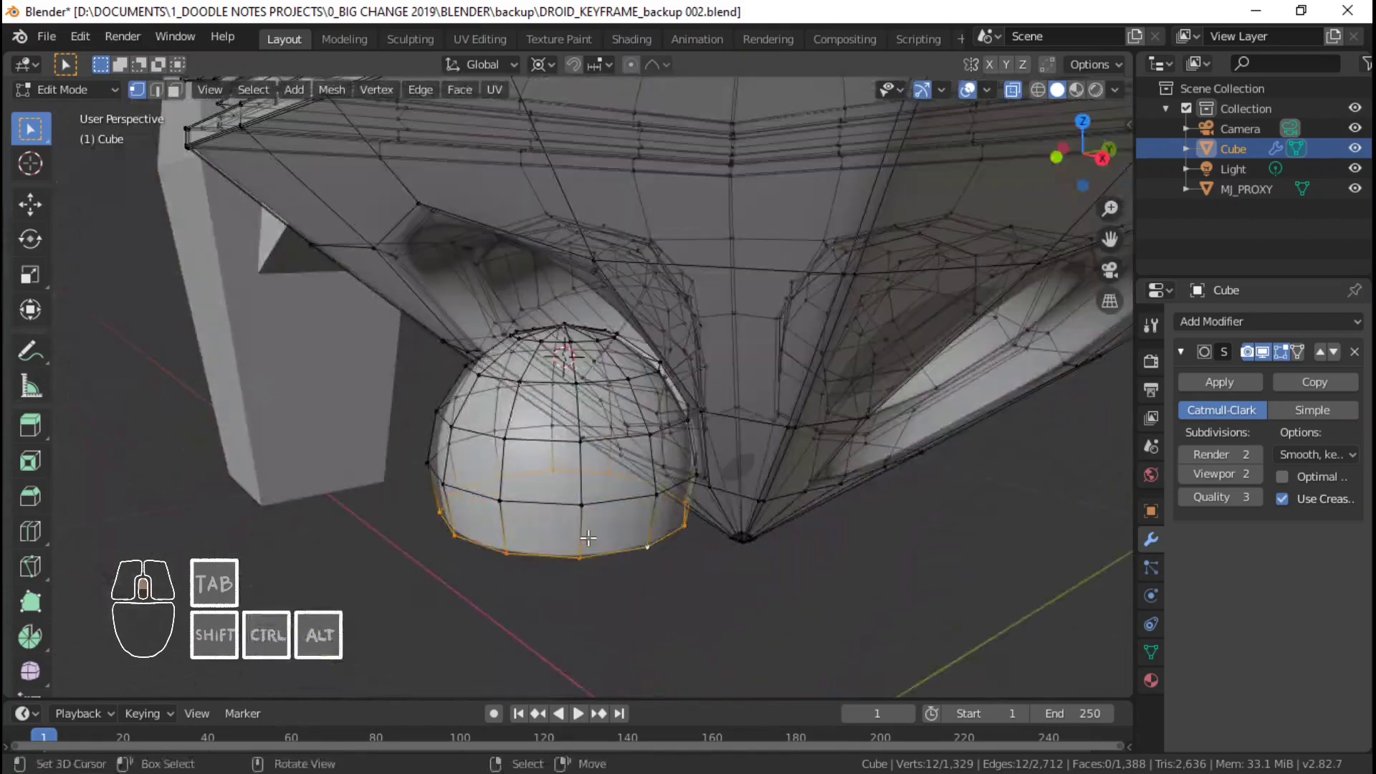
- Try to hide the head's body by selecting everything linked to its bottom tip, and undo the hiding
key("KP_3")
scroll(588, 539, "up", 3)
middle_click_drag(705, 470, 592, 466, "shift")
scroll(742, 566, "down", 6)
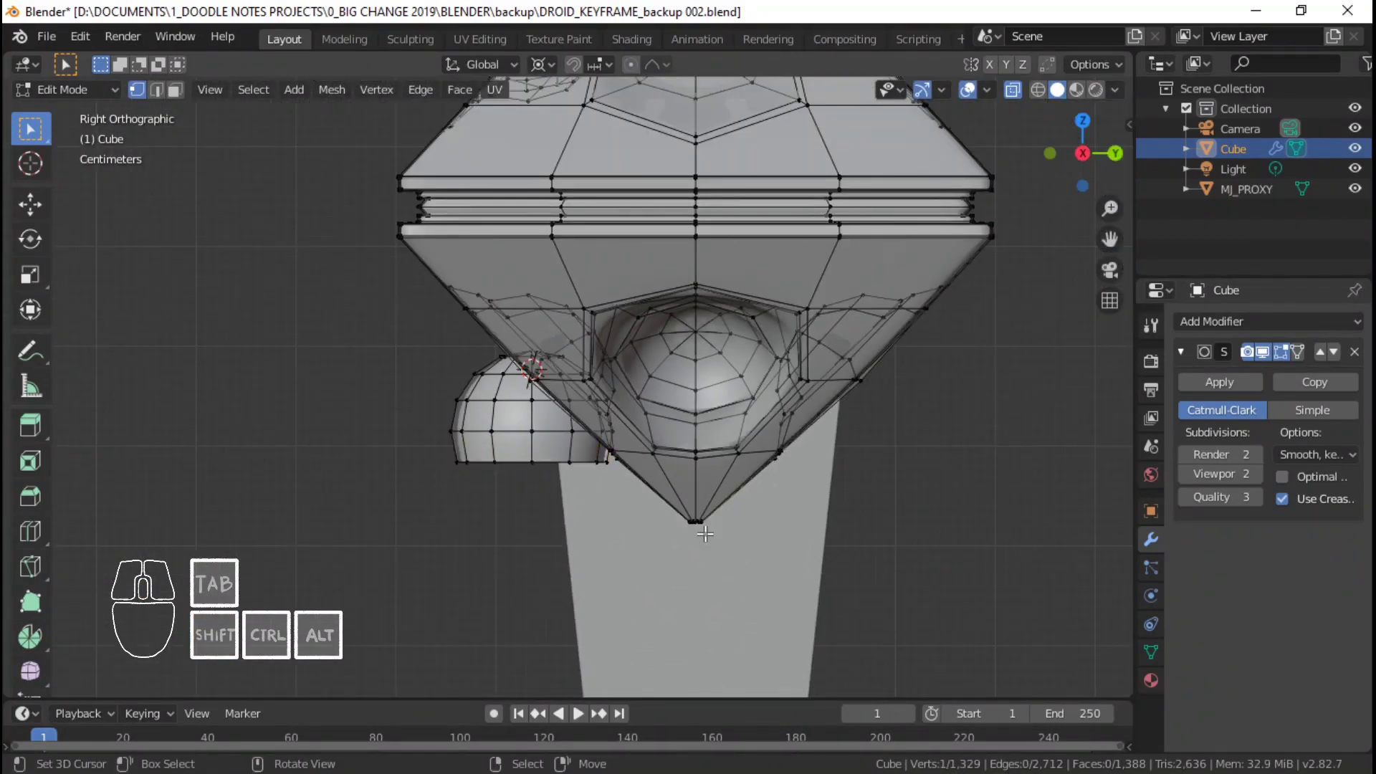
key("ctrl+l")
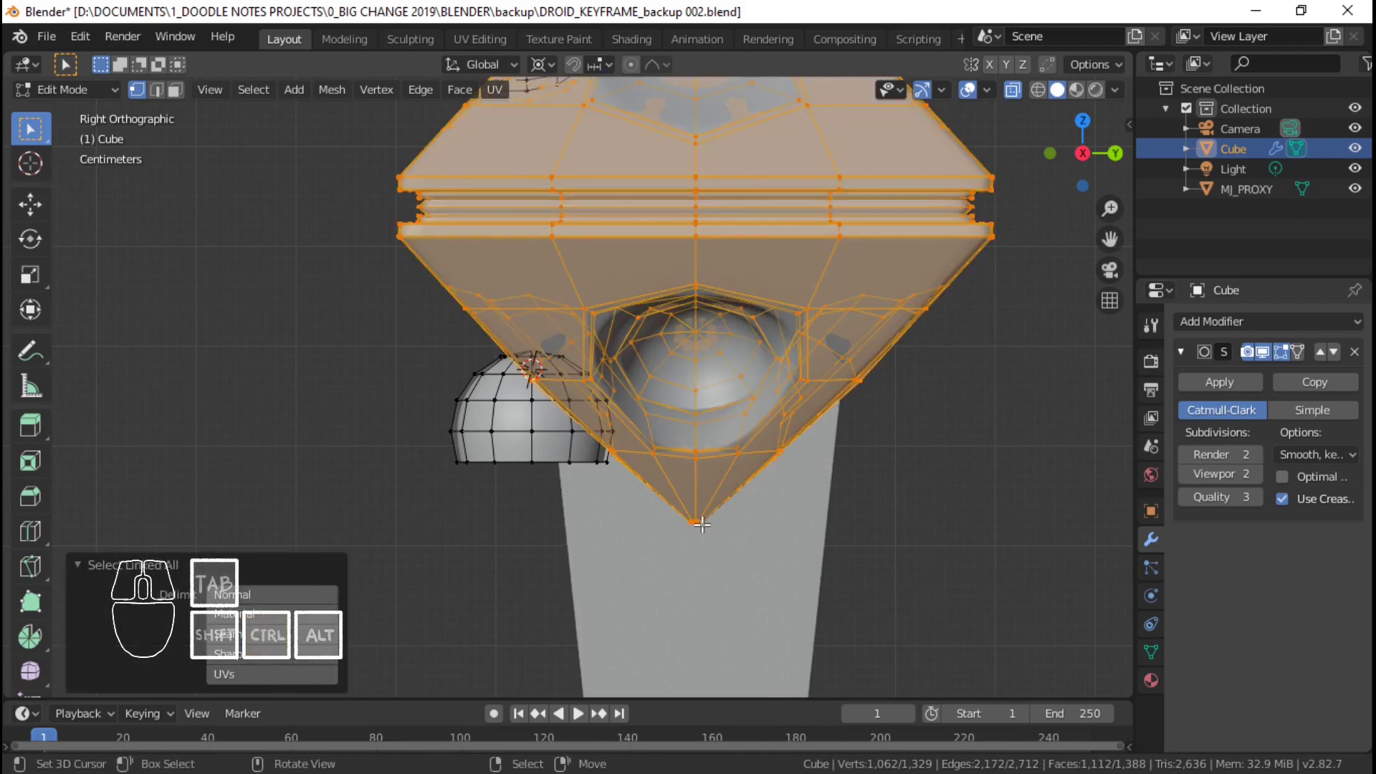
key("h")
middle_click_drag(621, 385, 627, 556, "shift")
key("ctrl+z")
- Isolate the dome by selecting its linked mesh, inverting the selection and hiding the rest of the head
right_click(516, 616)
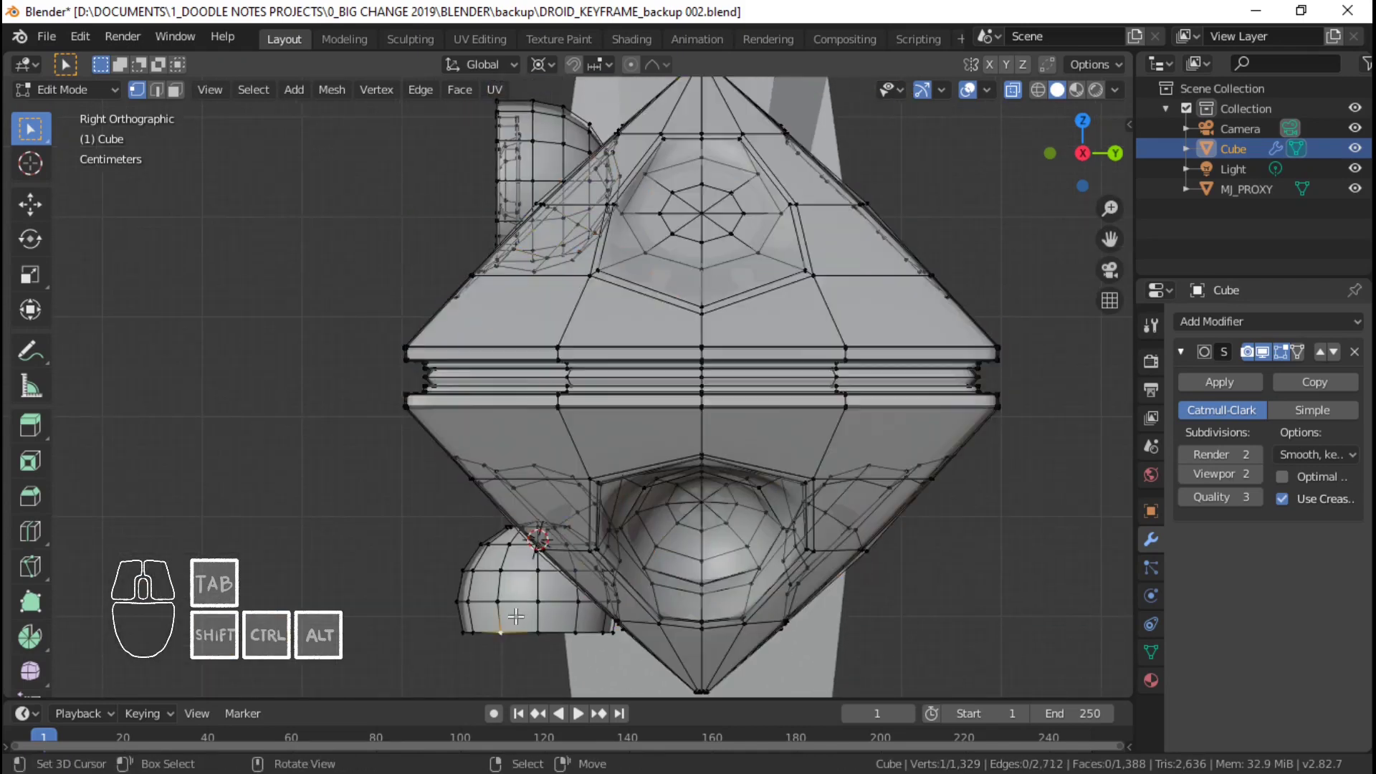
key("ctrl+l")
key("ctrl+i")
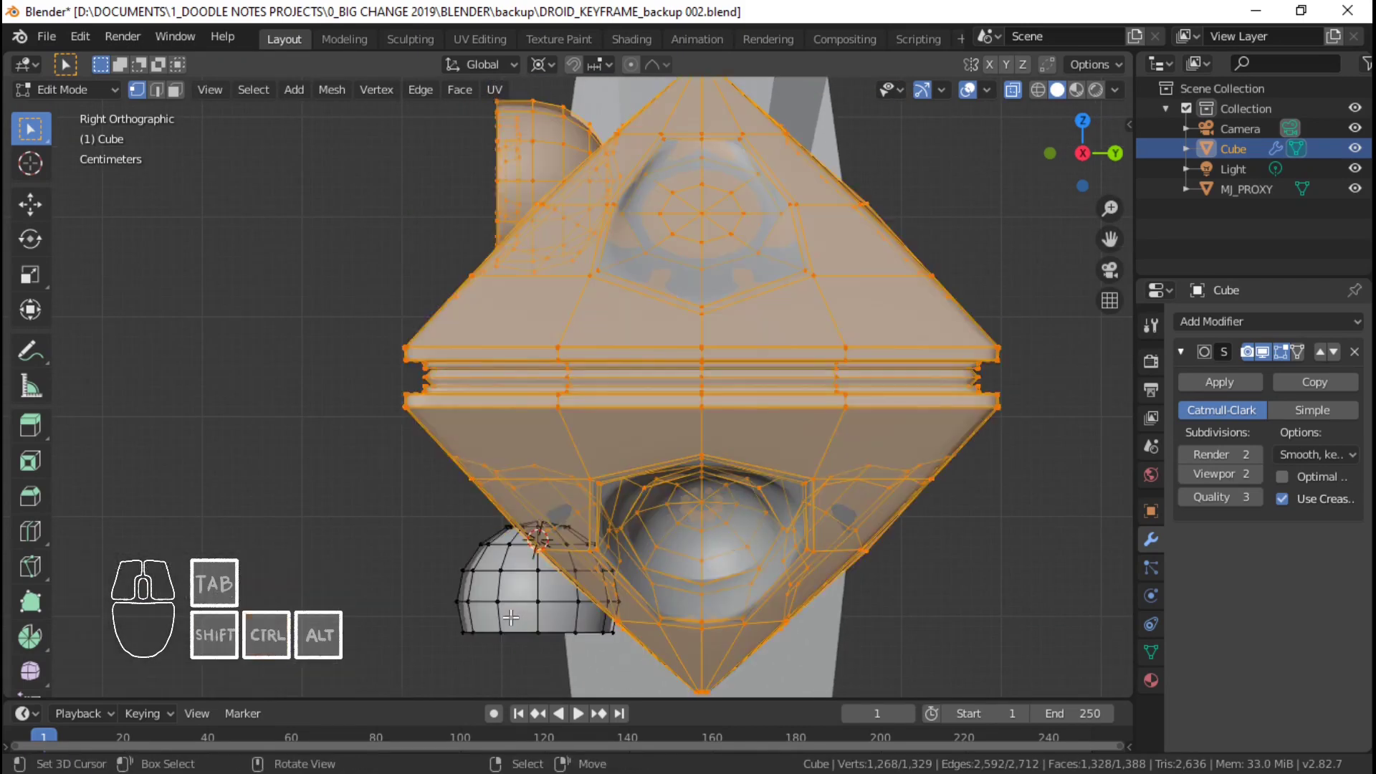
key("h")
scroll(502, 616, "up", 3)
middle_click_drag(491, 615, 695, 237, "shift")
scroll(678, 264, "up", 2)
scroll(703, 289, "up", 1)
middle_click_drag(703, 289, 700, 233, "shift")
scroll(716, 402, "down", 1)
key("Tab")
key("Tab")
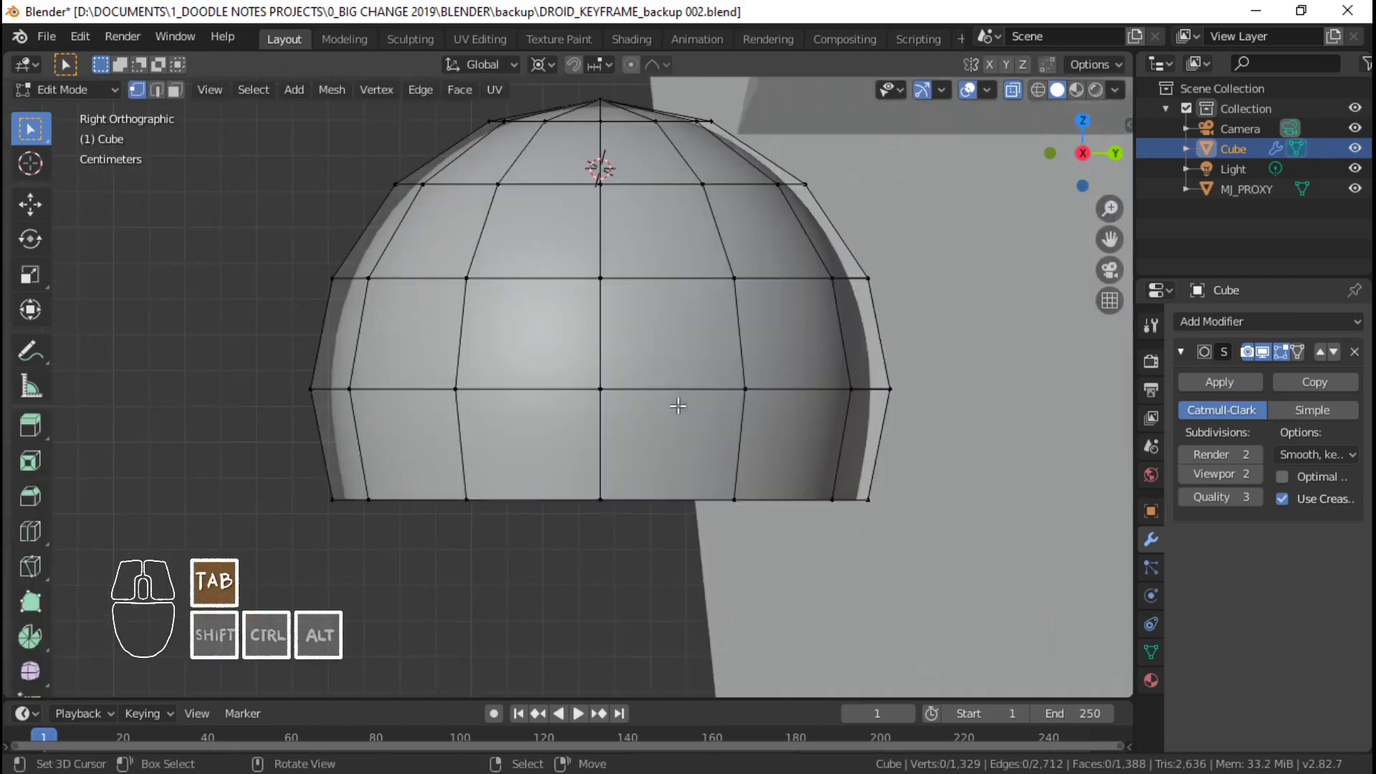
- Select the dome's open bottom edge loop and snap the 3D cursor to its center
scroll(685, 430, "up", 1)
middle_click_drag(692, 477, 688, 471, "shift")
middle_click_drag(539, 474, 720, 393)
left_click(741, 405, "alt+shift")
key("shift+s")
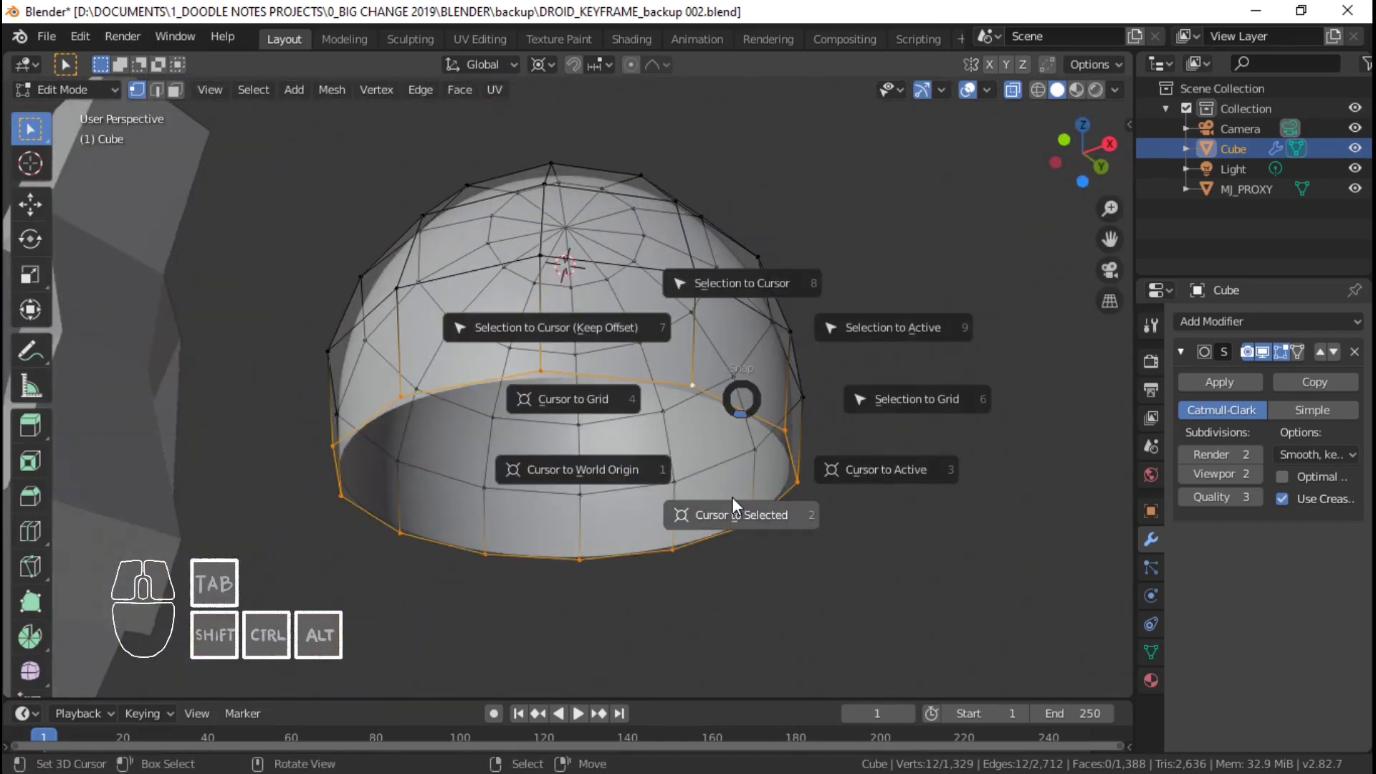
left_click(734, 516)
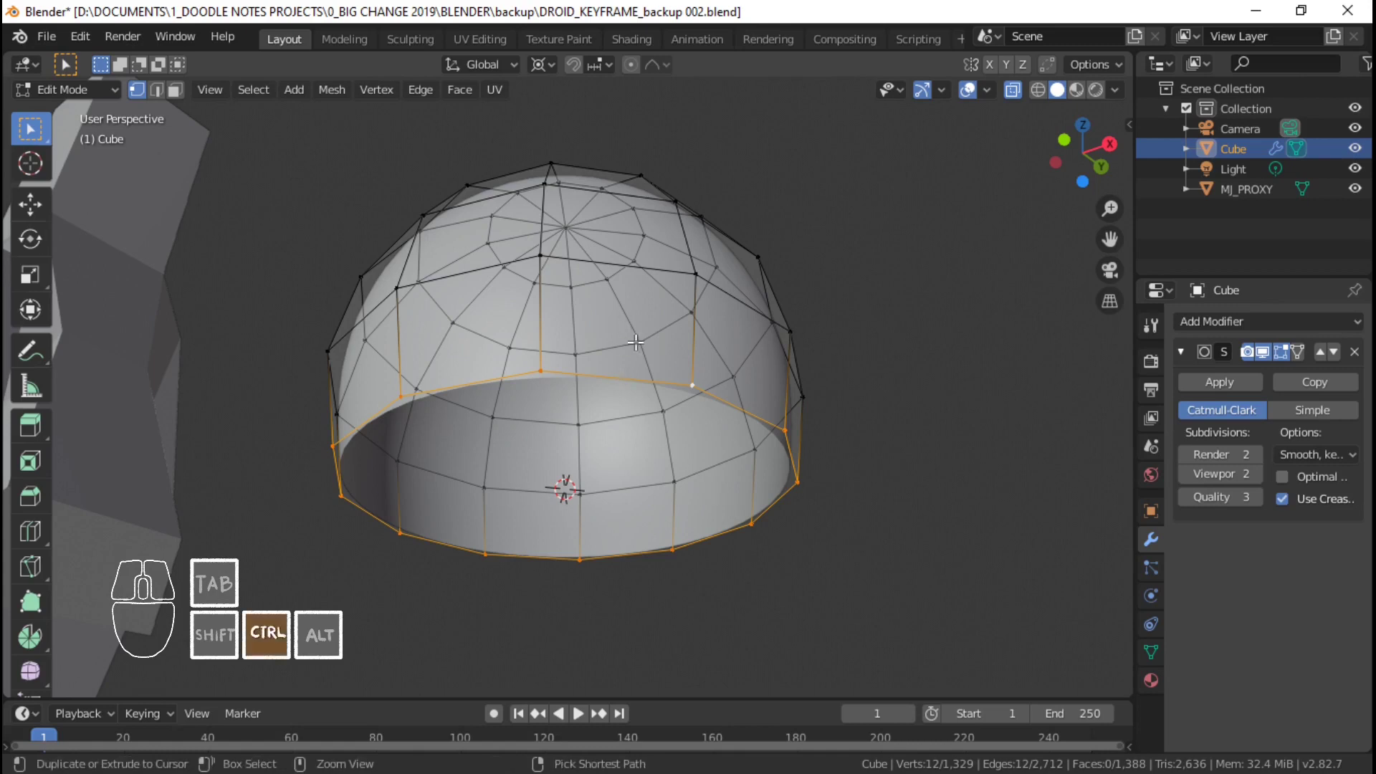
- Select the whole dome and extrude it inward at a scale of 0.856 to give it a thick shell
key("ctrl+l")
key("e")
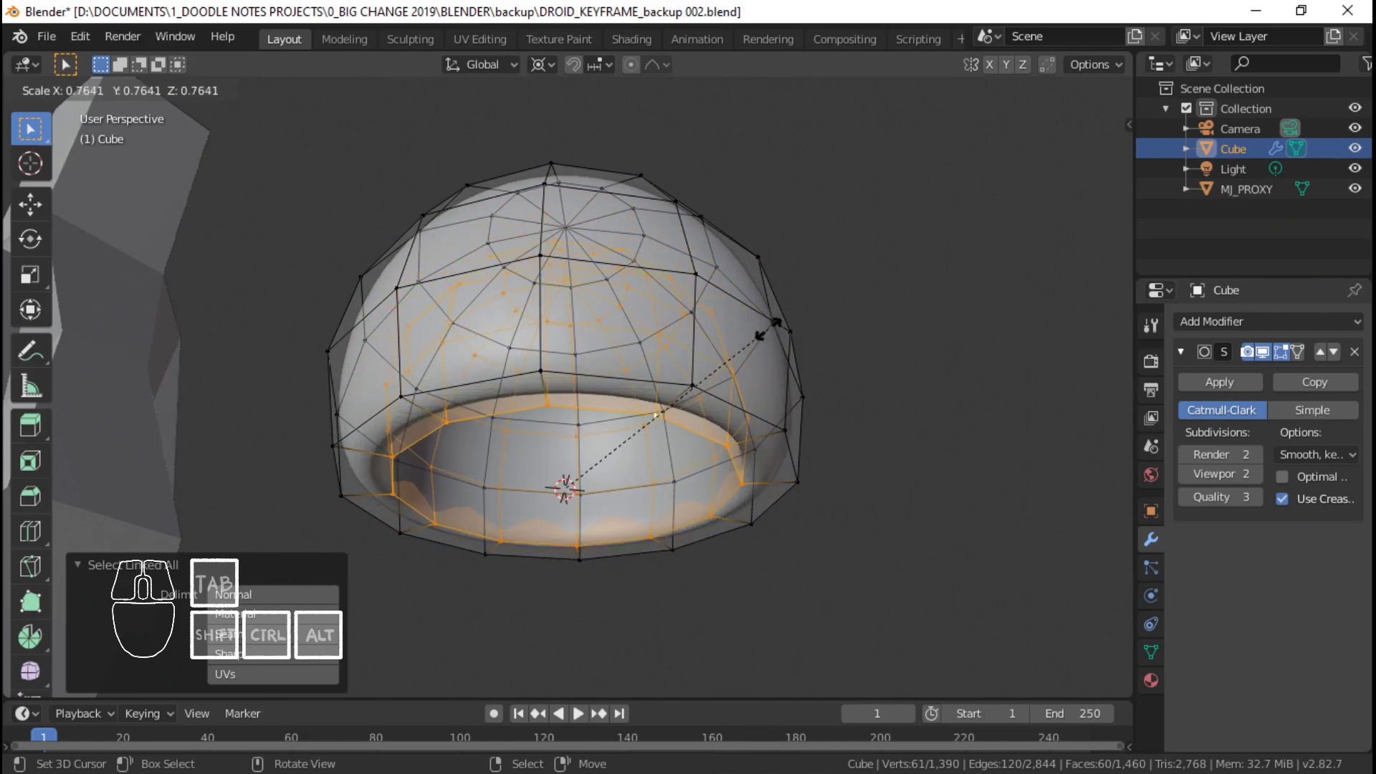
left_click(808, 332)
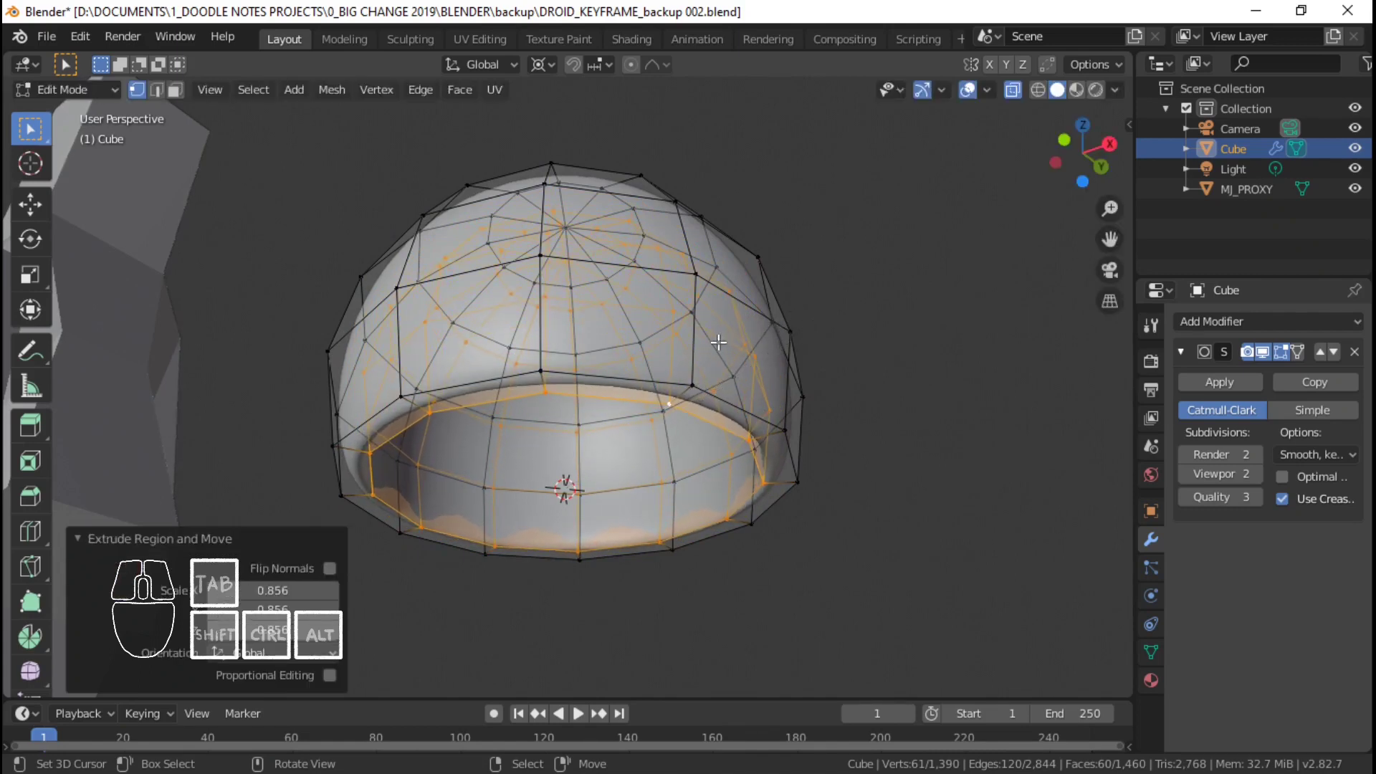
- Select the dome's linked mesh in front view and scale it up slightly about the 3D cursor
middle_click_drag(718, 343, 744, 421)
key("Tab")
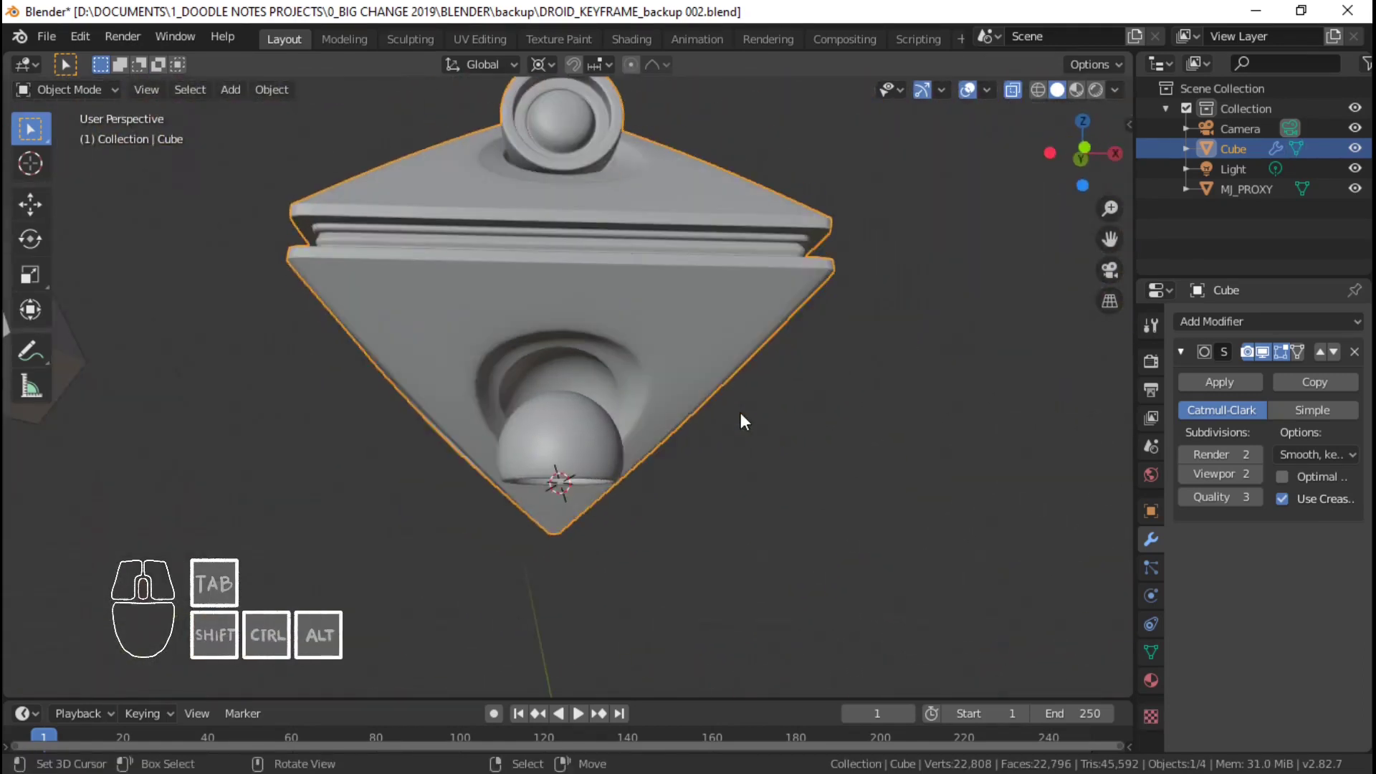
key("KP_1")
scroll(741, 411, "up", 2)
key("Tab")
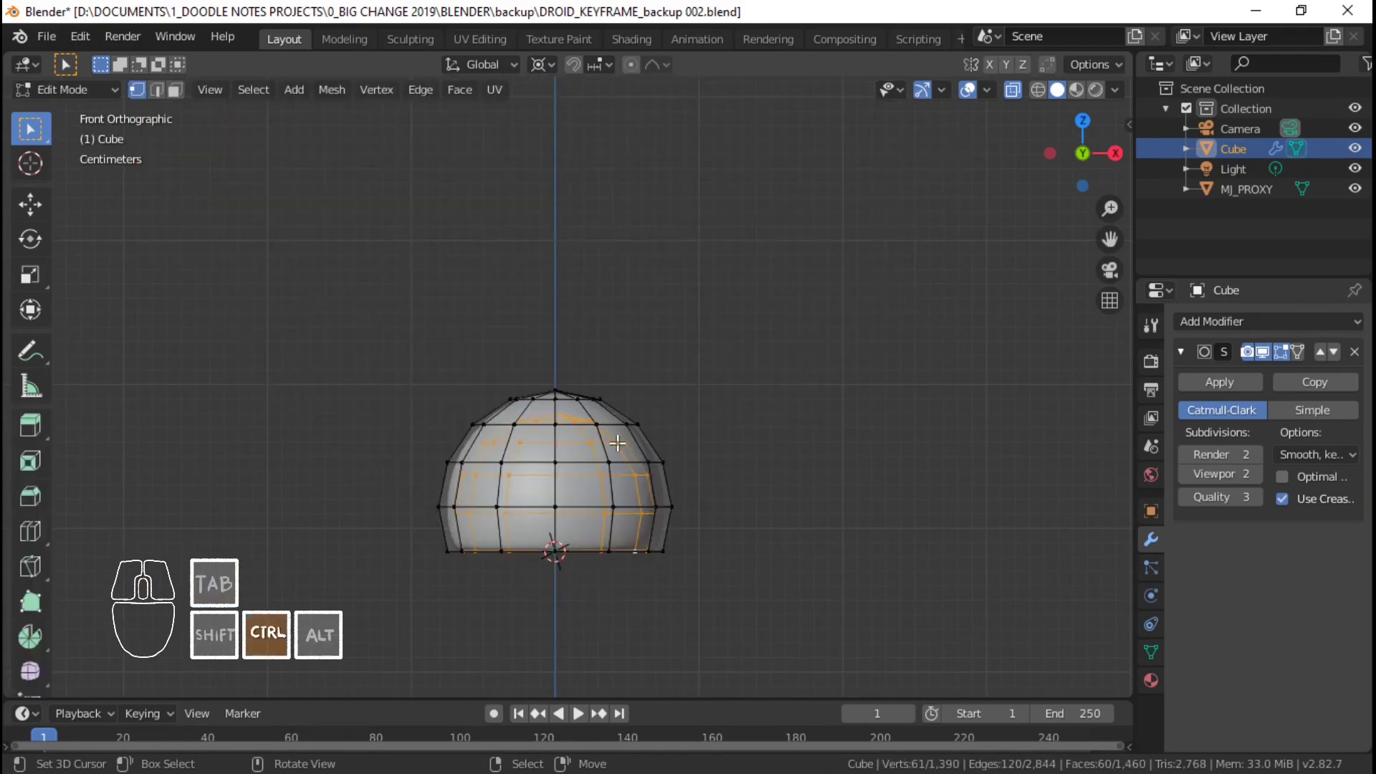
key("ctrl+l")
key("s")
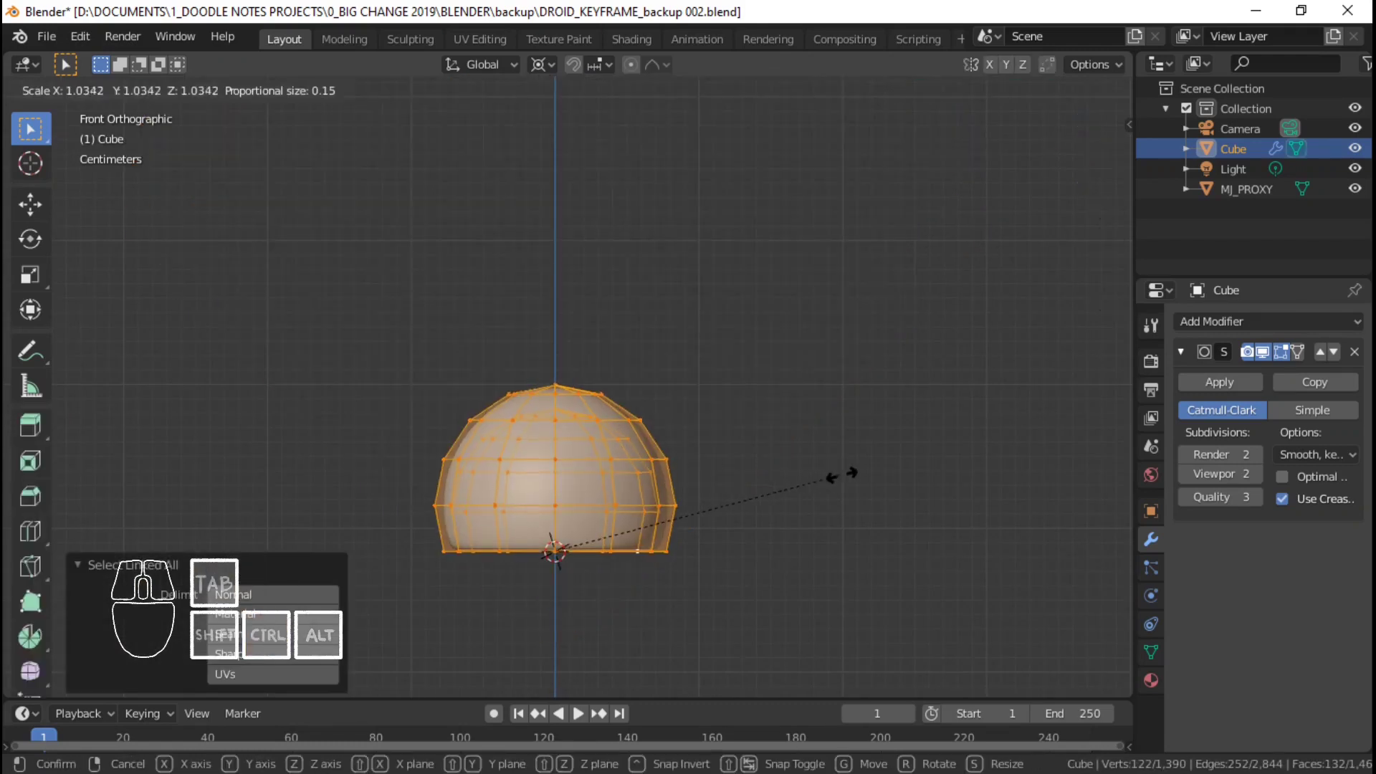
left_click(878, 472)
- In right side view, move the dome about 0.013 m outward and 0.016 m upward
key("Tab")
scroll(712, 470, "down", 3)
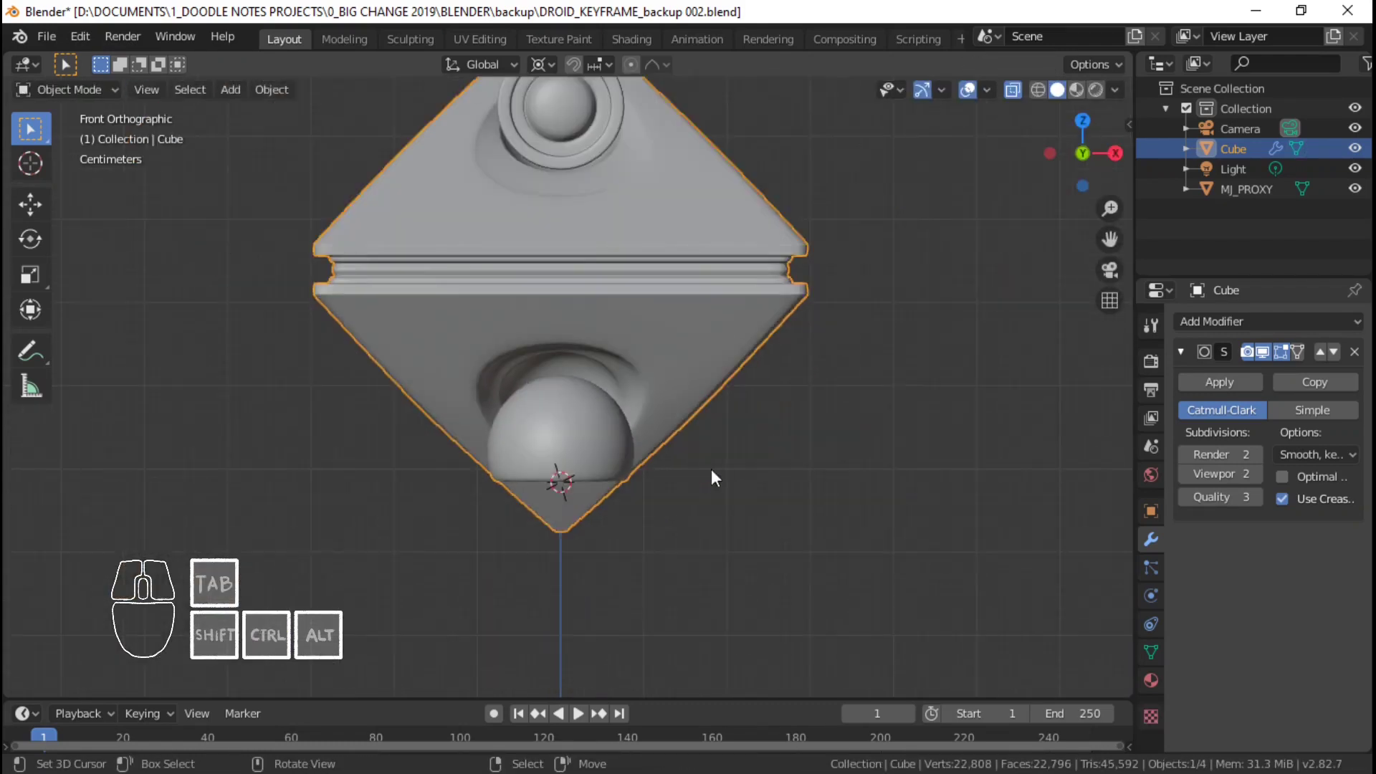
key("KP_3")
scroll(743, 513, "up", 3)
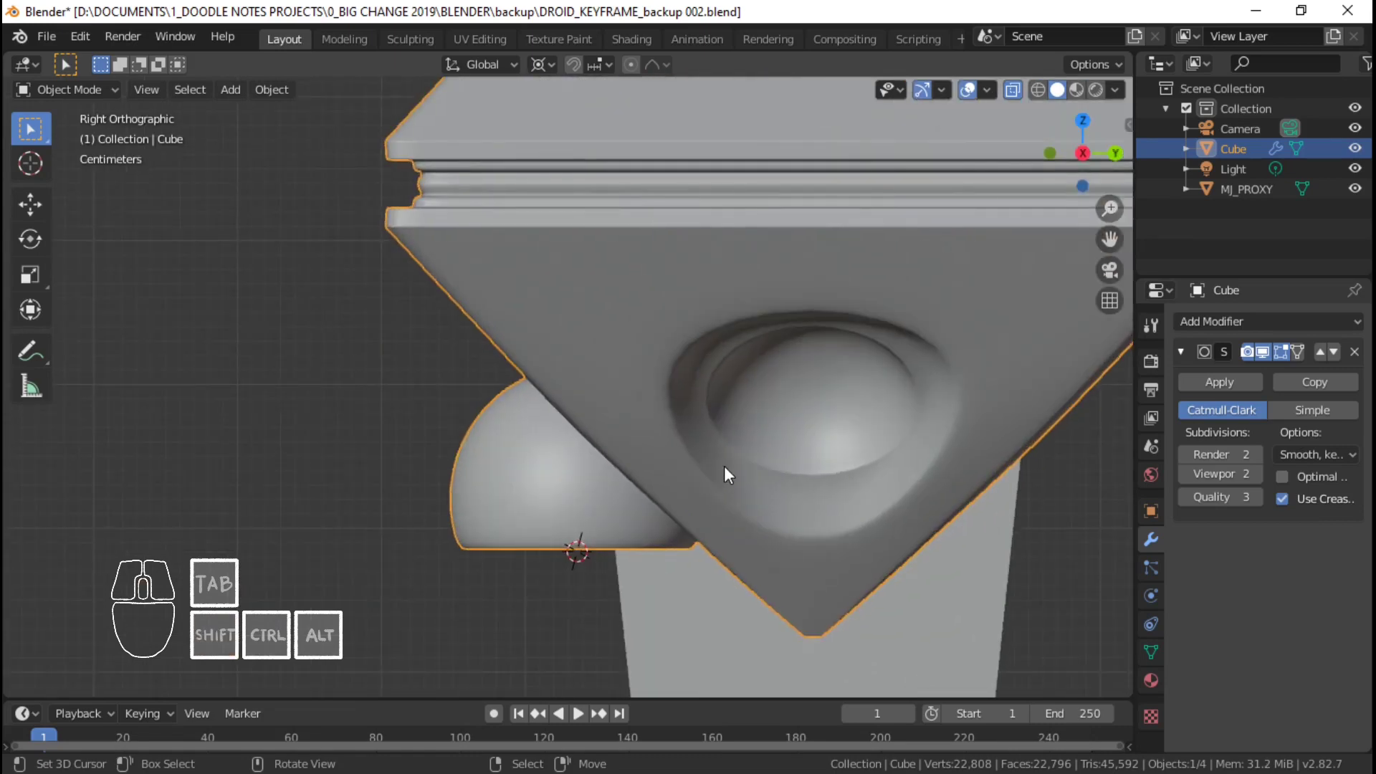
key("Tab")
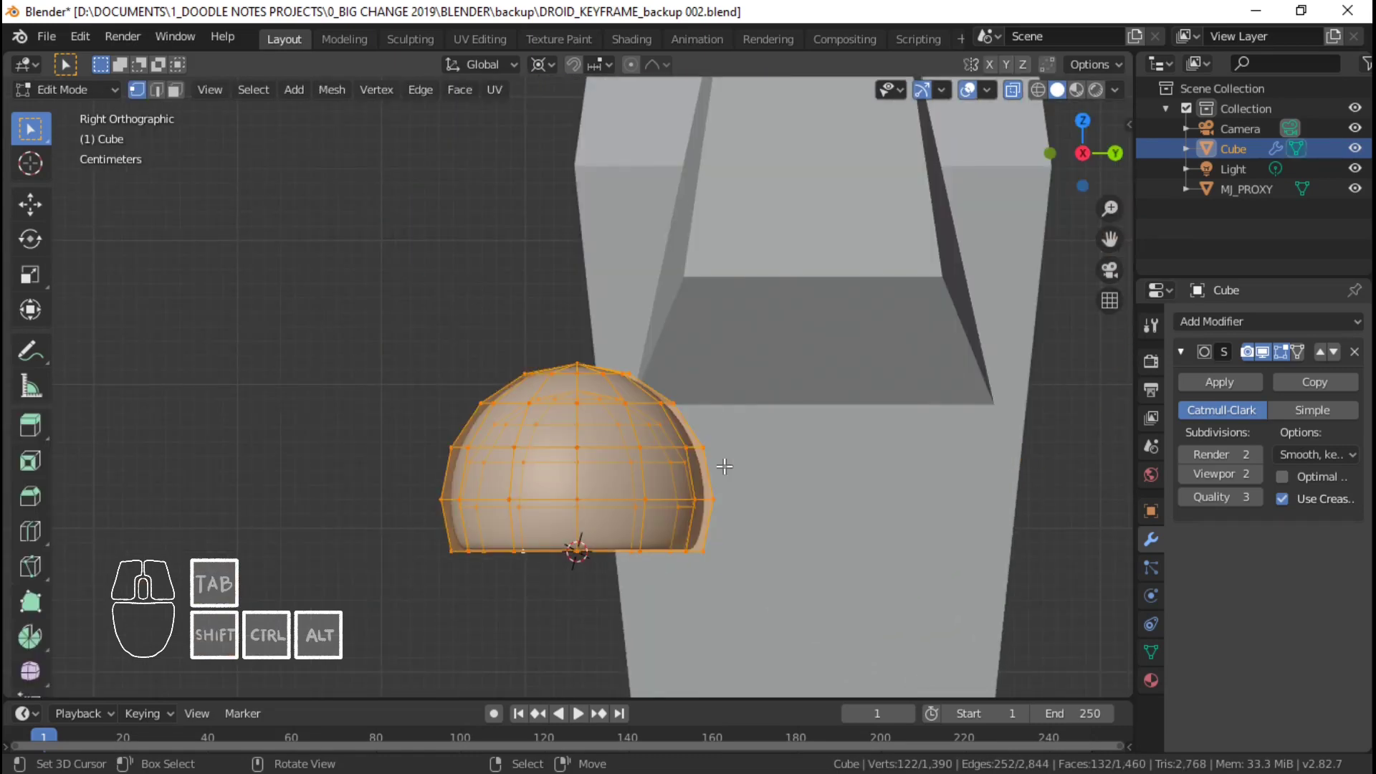
key("g")
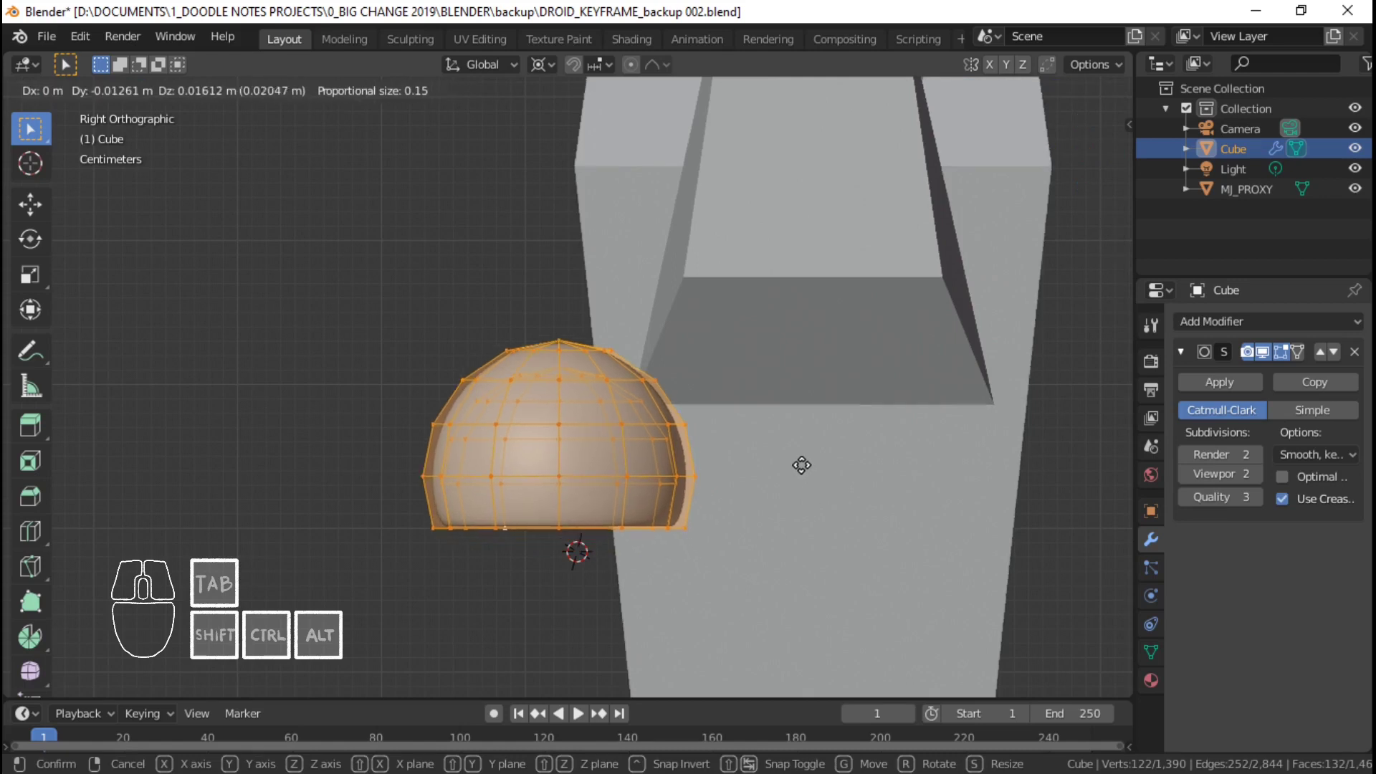
left_click(801, 462)
key("Tab")
middle_click_drag(648, 384, 619, 414)
key("Tab")
key("s")
right_click(710, 430)
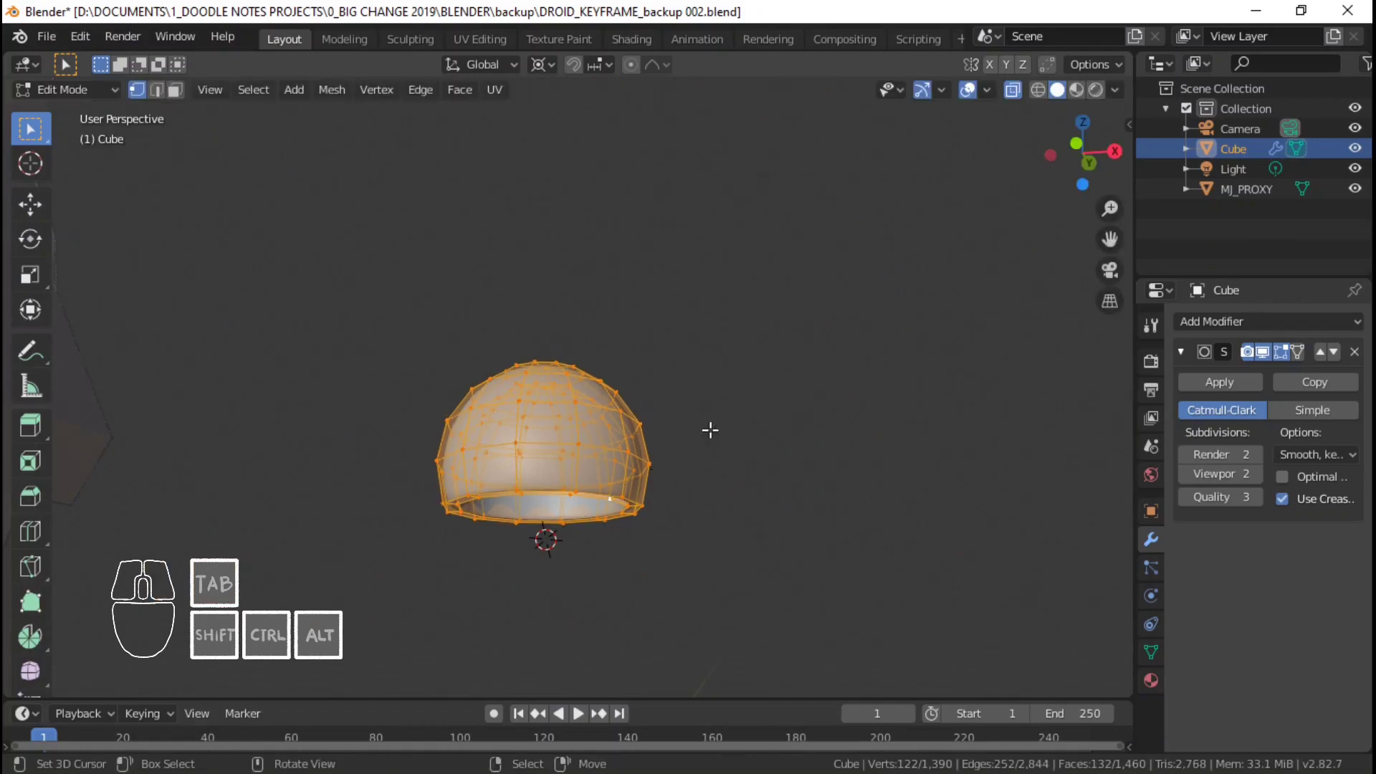
- Set the transform pivot to Median Point and check the dome's fit against the whole head
key("period")
left_click(721, 315)
key("Tab")
key("Tab")
key("s")
right_click(667, 337)
key("Tab")
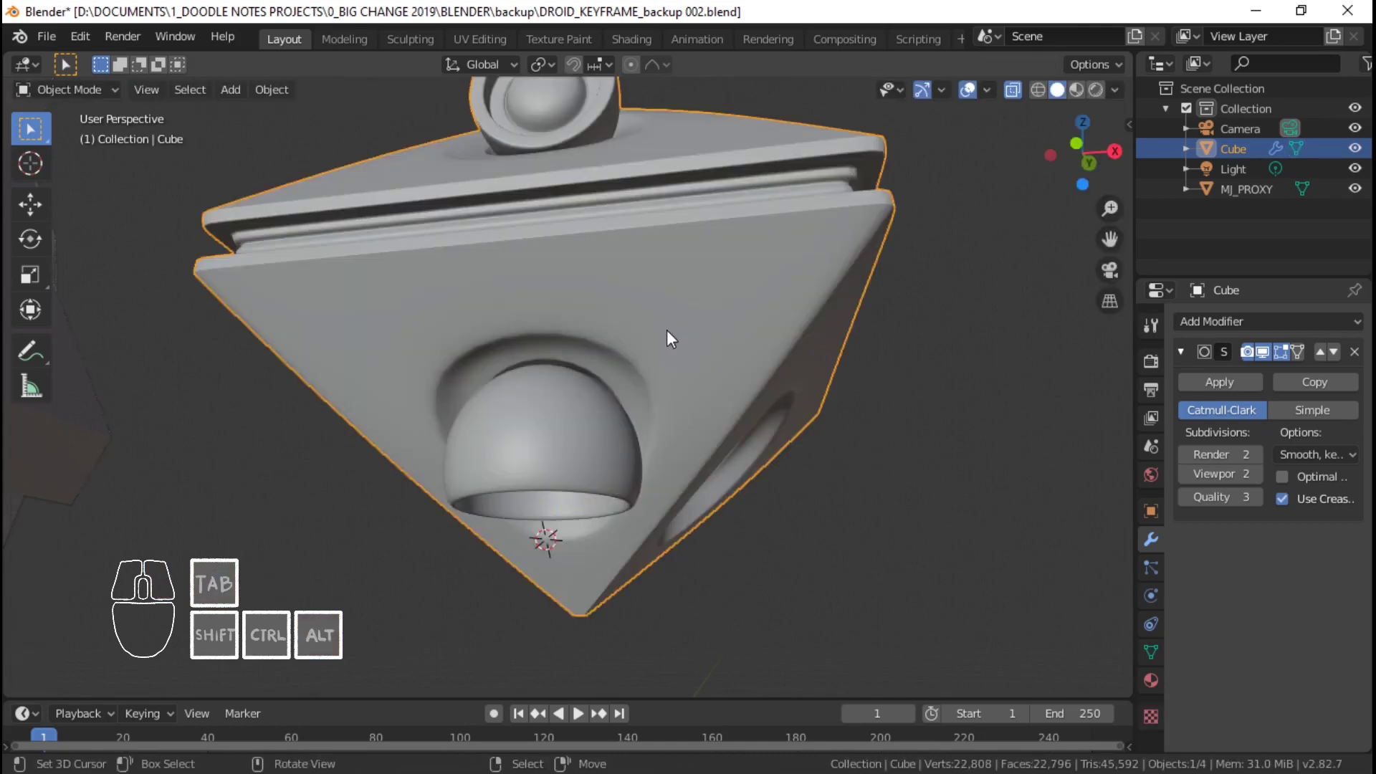
- Reveal the hidden head mesh, select only the dome's linked mesh and turn off X-ray display
key("Tab")
key("alt+h")
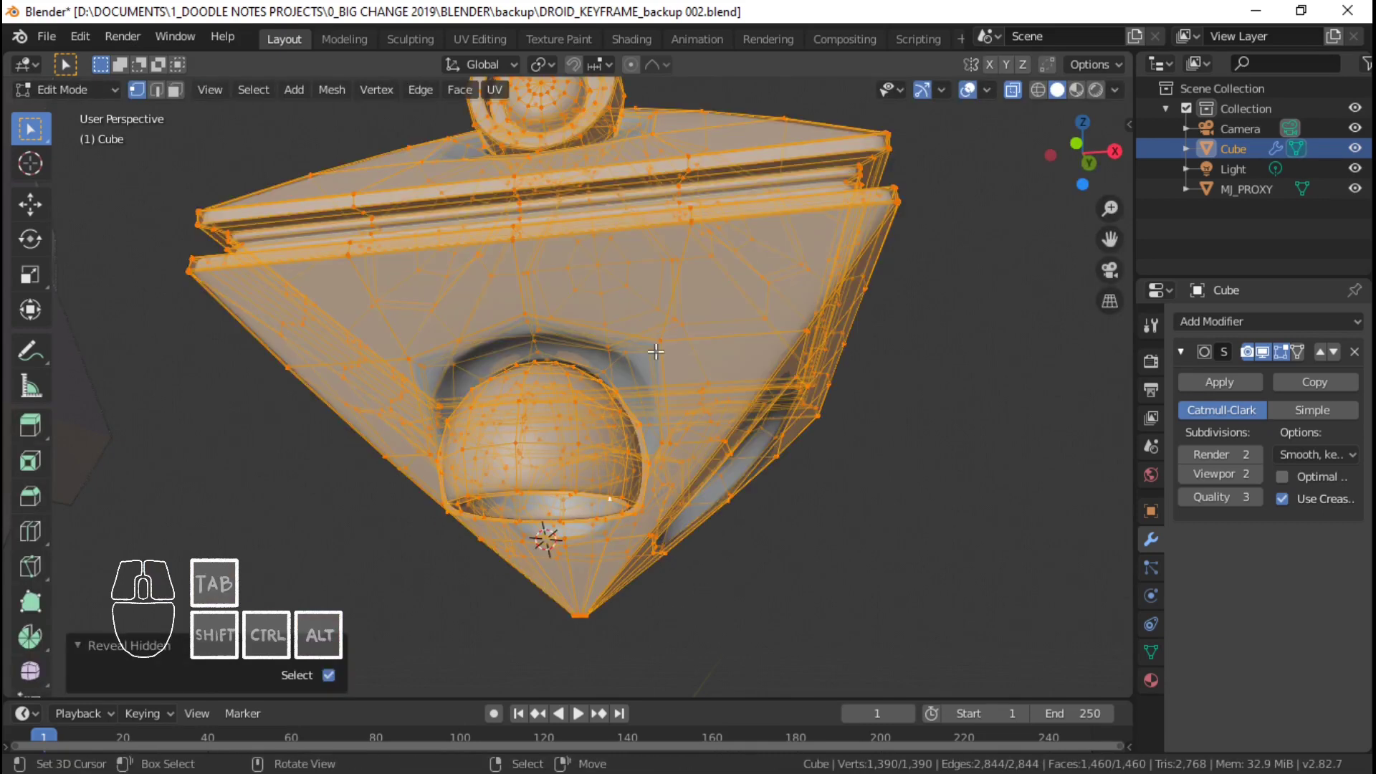
left_click(622, 385)
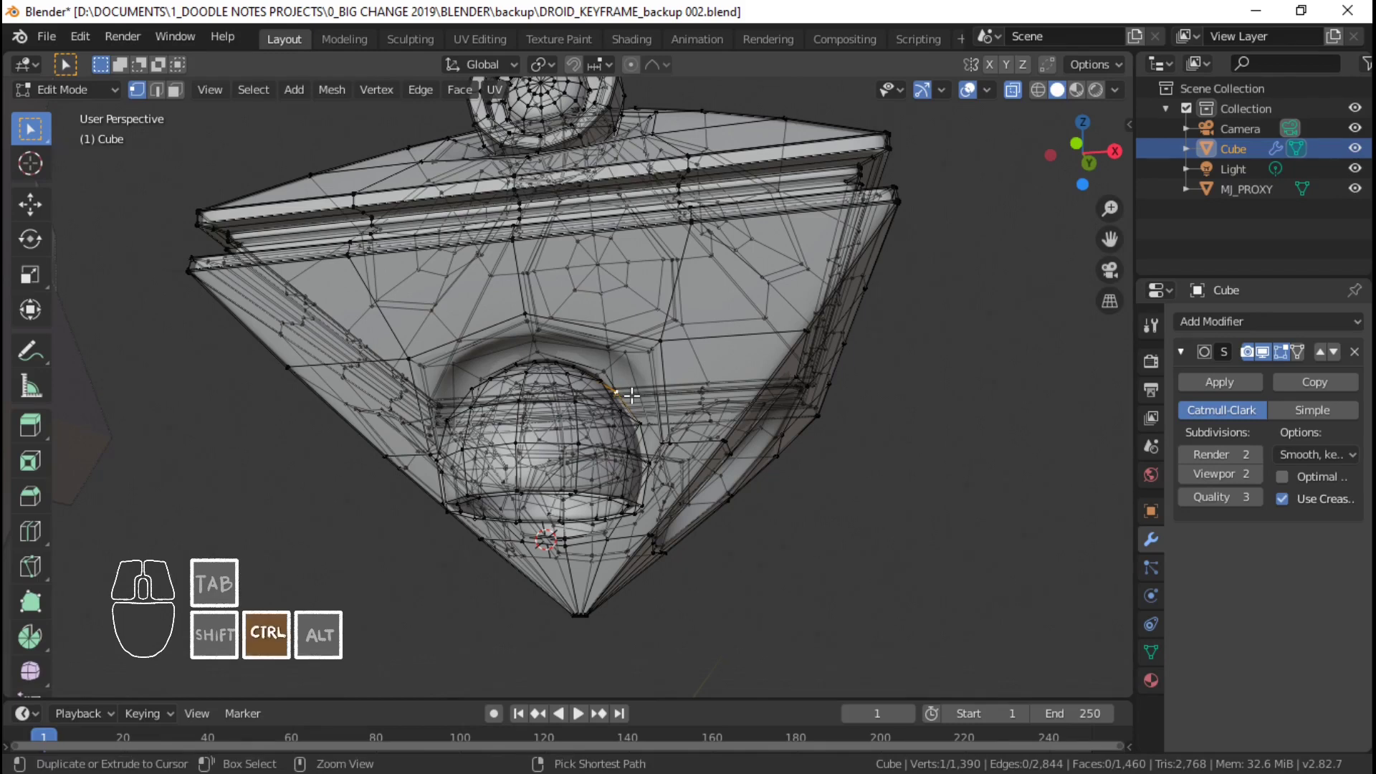
key("ctrl+l")
left_click(1013, 89)
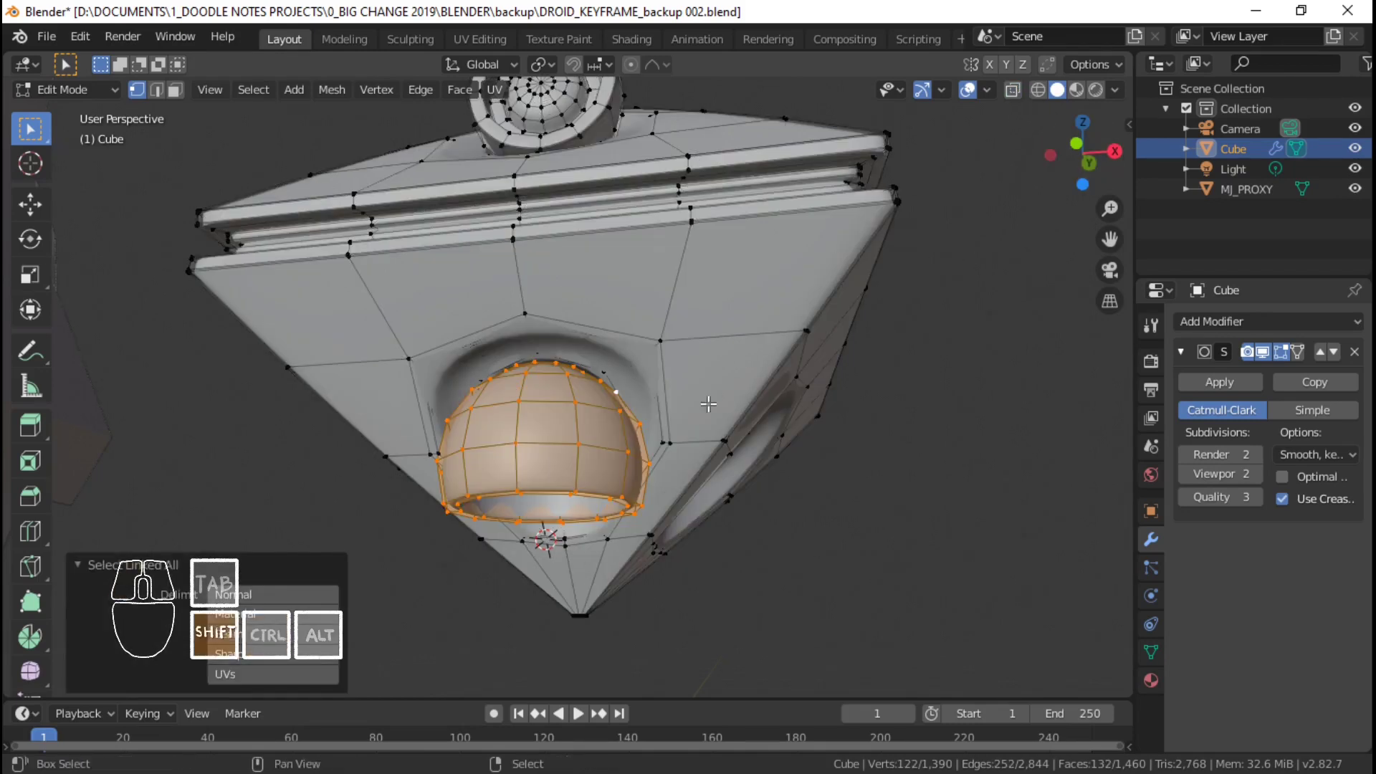
- Scale the dome up by a factor of about 1.05
scroll(774, 410, "up", 5)
key("s")
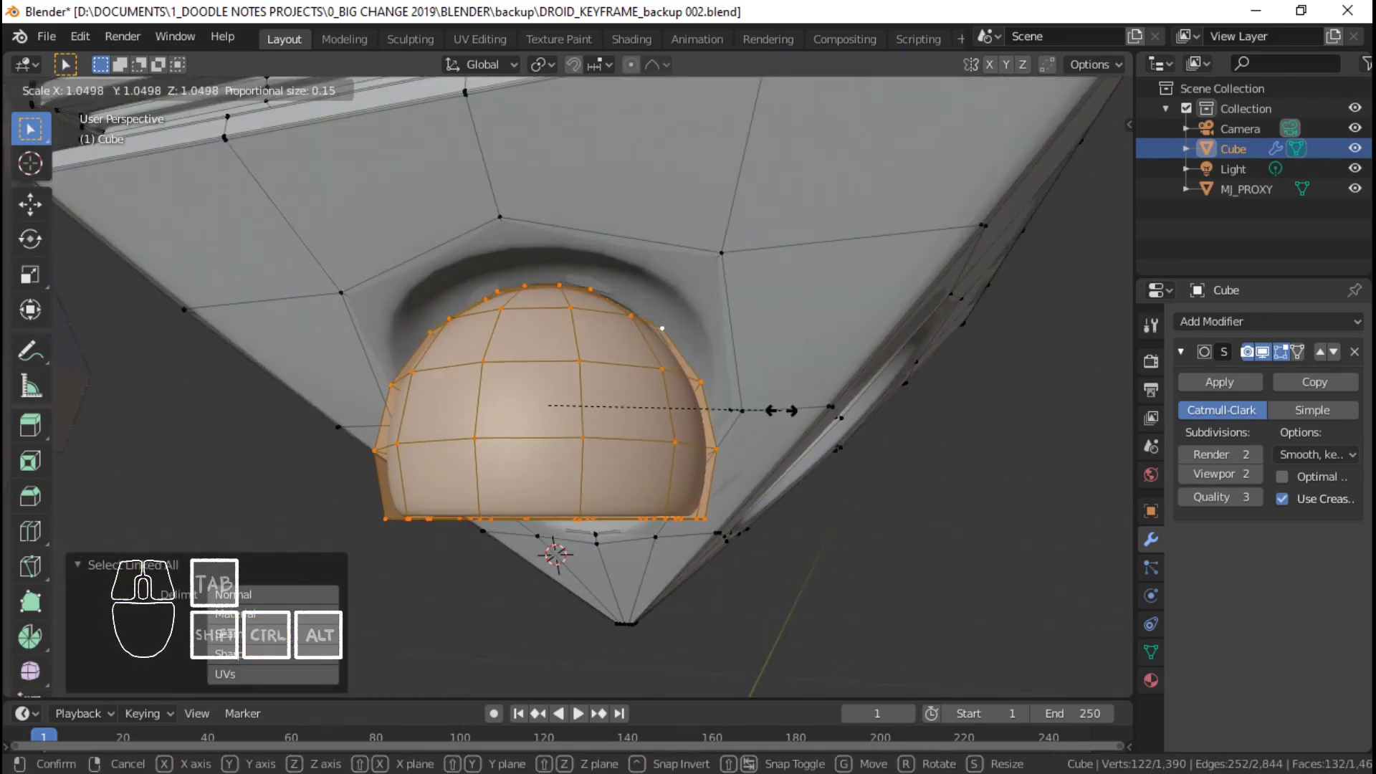
left_click(784, 410)
key("Tab")
scroll(519, 417, "down", 5)
middle_click_drag(519, 418, 557, 405)
key("KP_3")
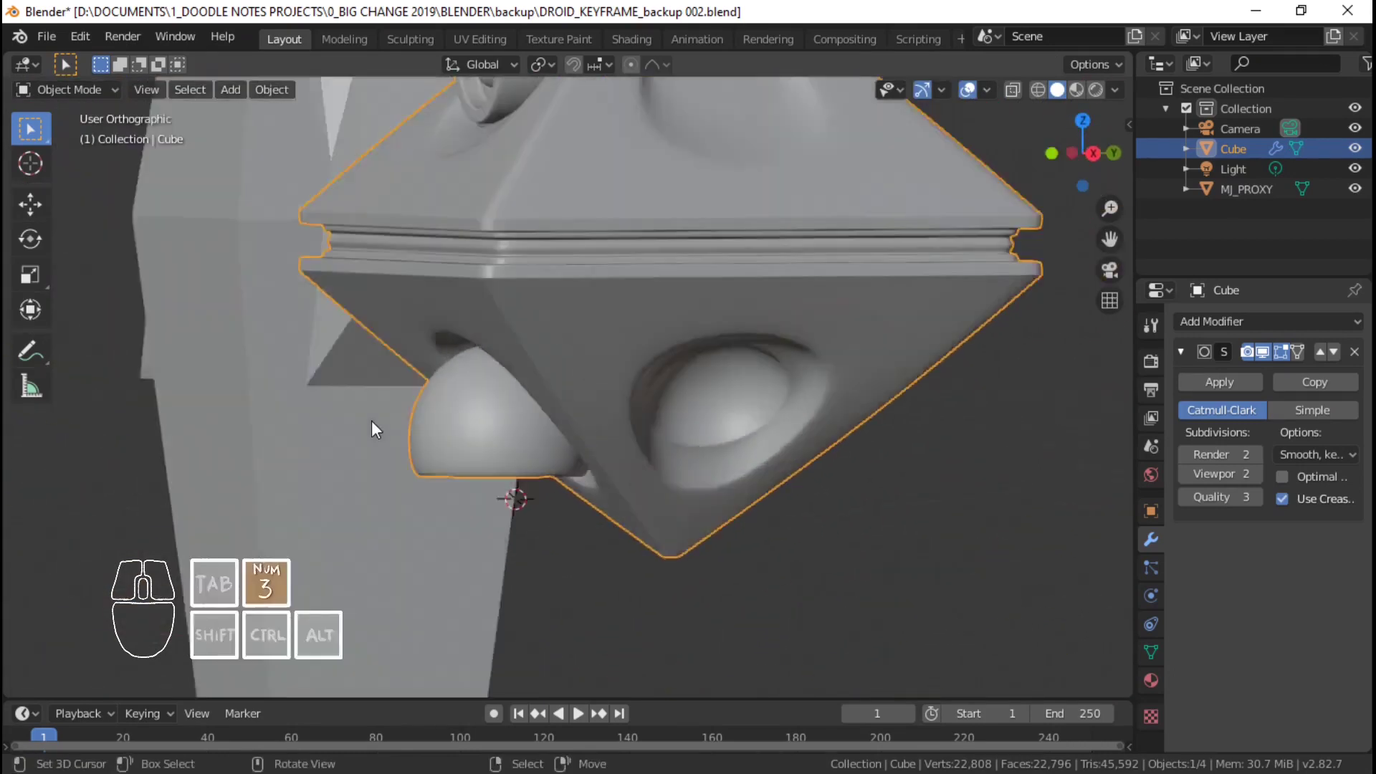
middle_click_drag(520, 419, 545, 414, "shift")
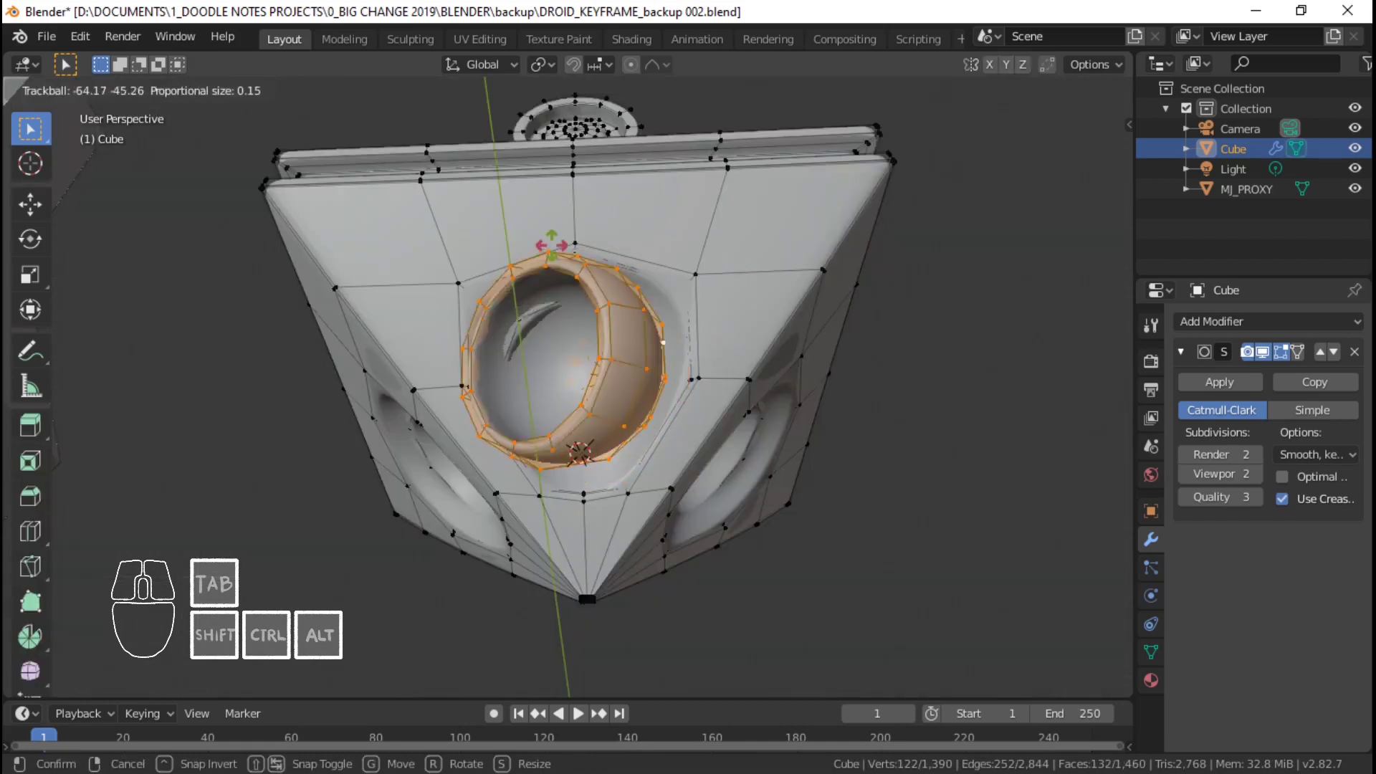
right_click(659, 268)
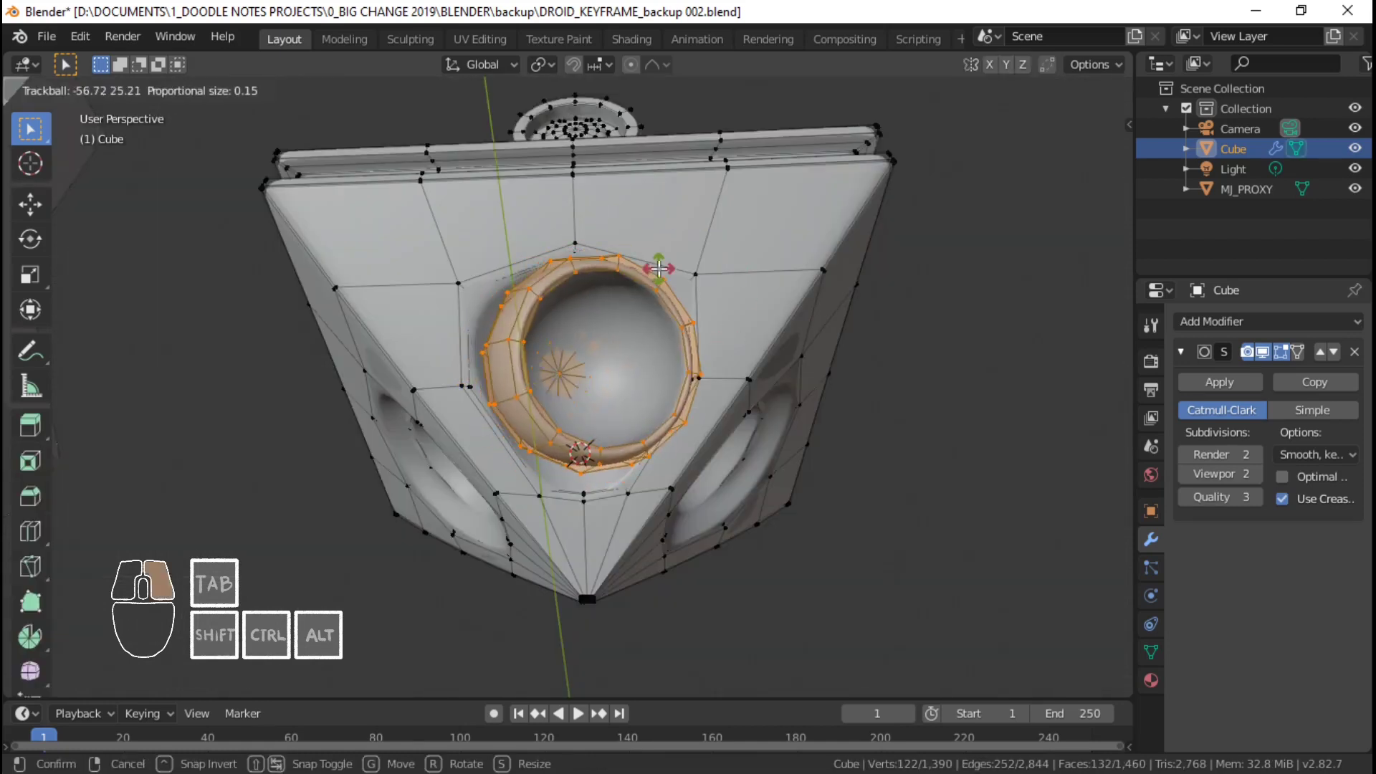
- Enlarge the dome further by a factor of about 1.1 at the lower front socket
scroll(658, 268, "down", 2)
middle_click_drag(615, 252, 568, 382)
middle_click_drag(599, 395, 827, 468)
key("Tab")
key("Tab")
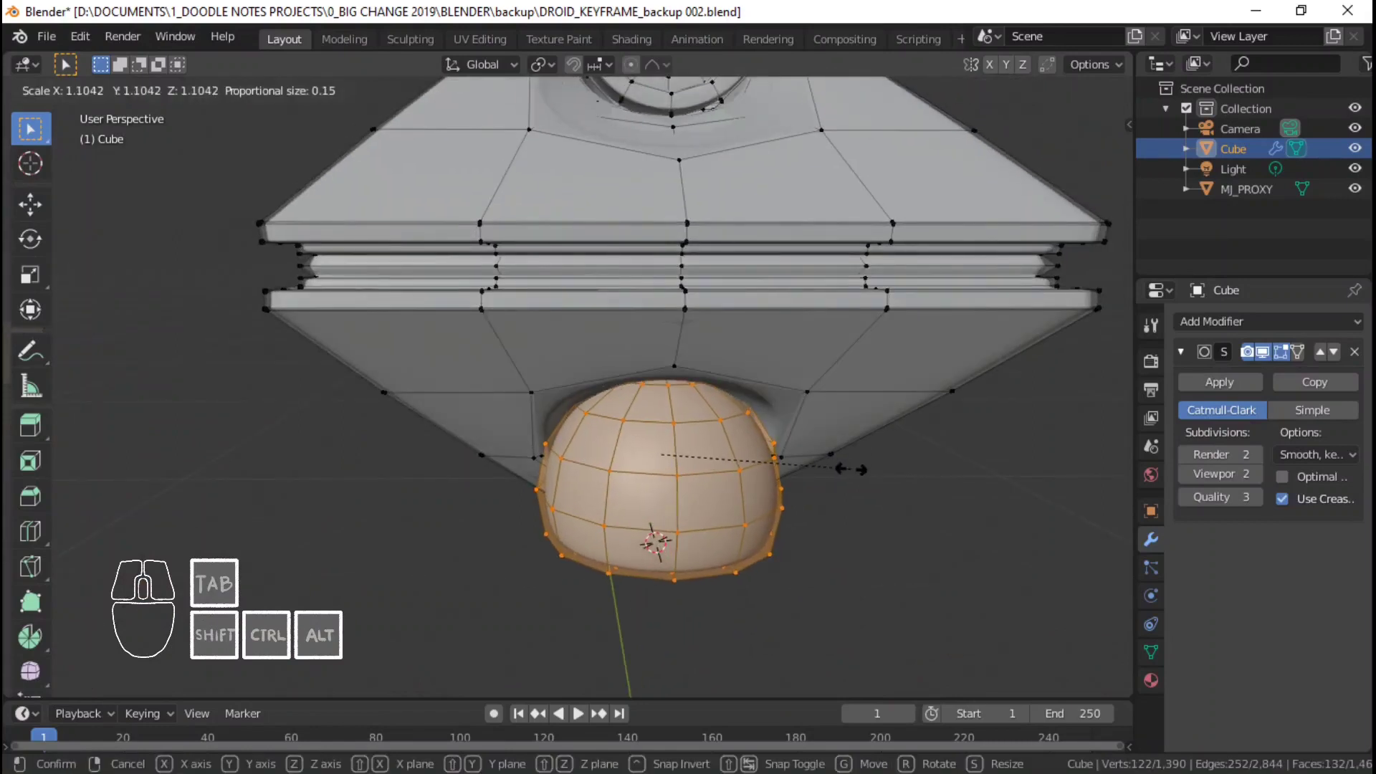
left_click(856, 469)
- Reposition the dome, finishing in right side view with a move of about 0.012 m outward and 0.004 m down
key("g")
left_click(861, 478)
key("KP_3")
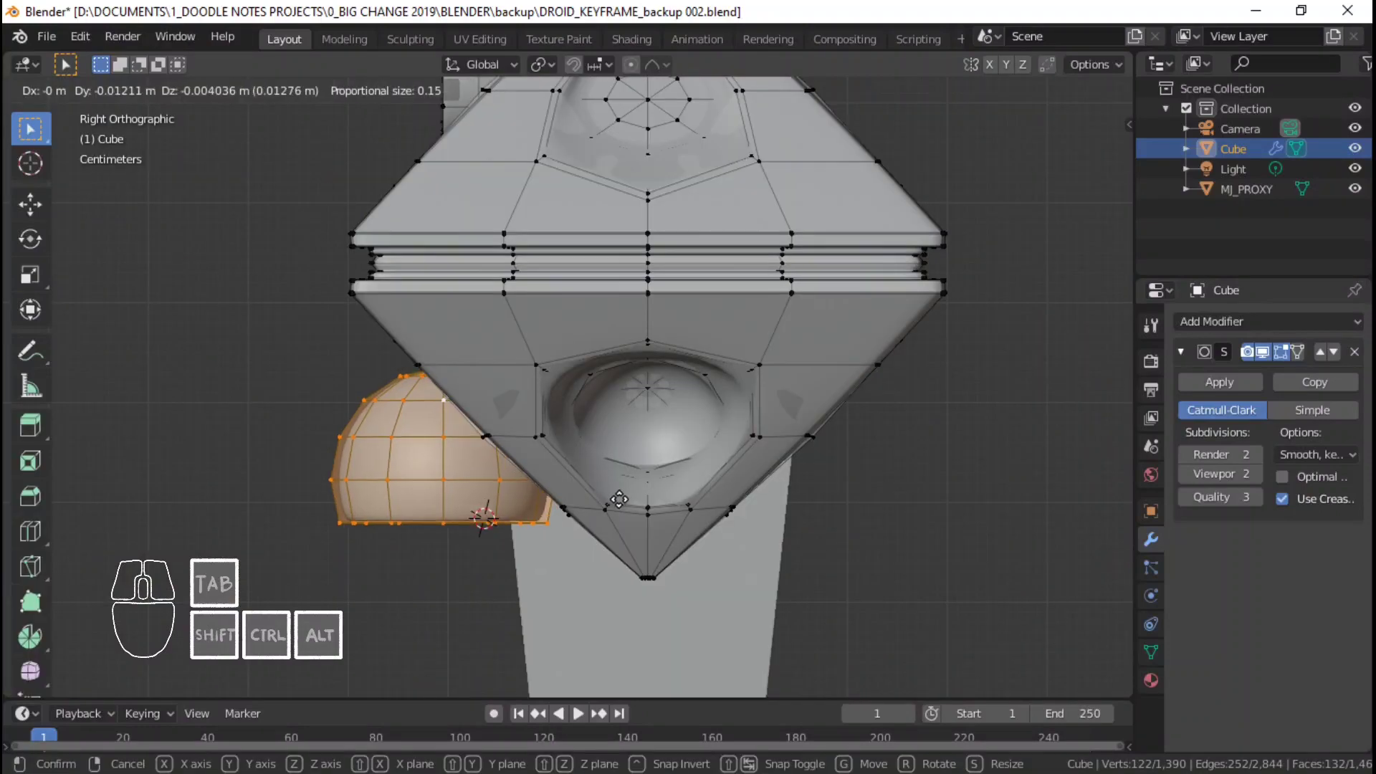
left_click(619, 498)
- Deselect the dome, select an edge loop around the head's middle groove and snap the 3D cursor to its center
key("Tab")
middle_click_drag(619, 499, 501, 344)
key("Tab")
scroll(688, 279, "up", 3)
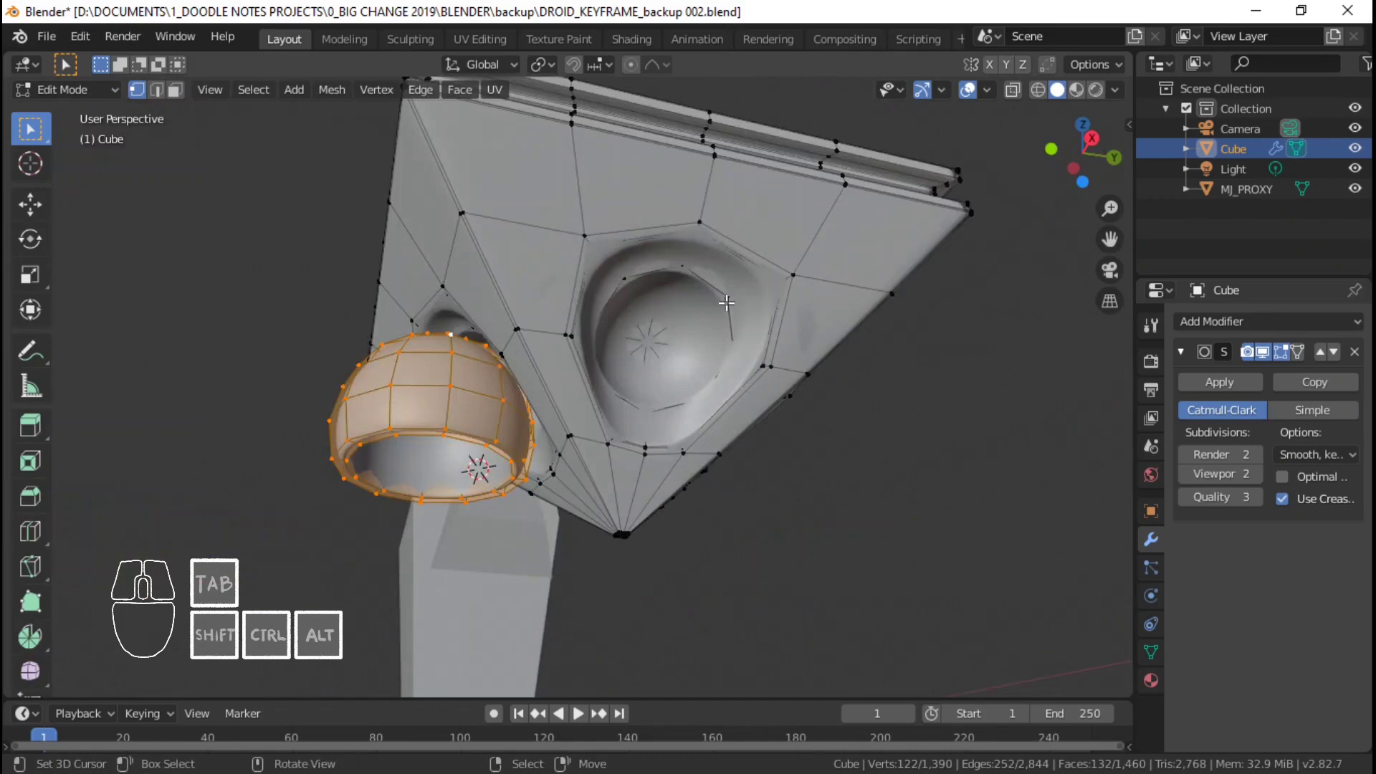
middle_click_drag(410, 331, 551, 347)
middle_click_drag(724, 442, 574, 310)
key("alt+a")
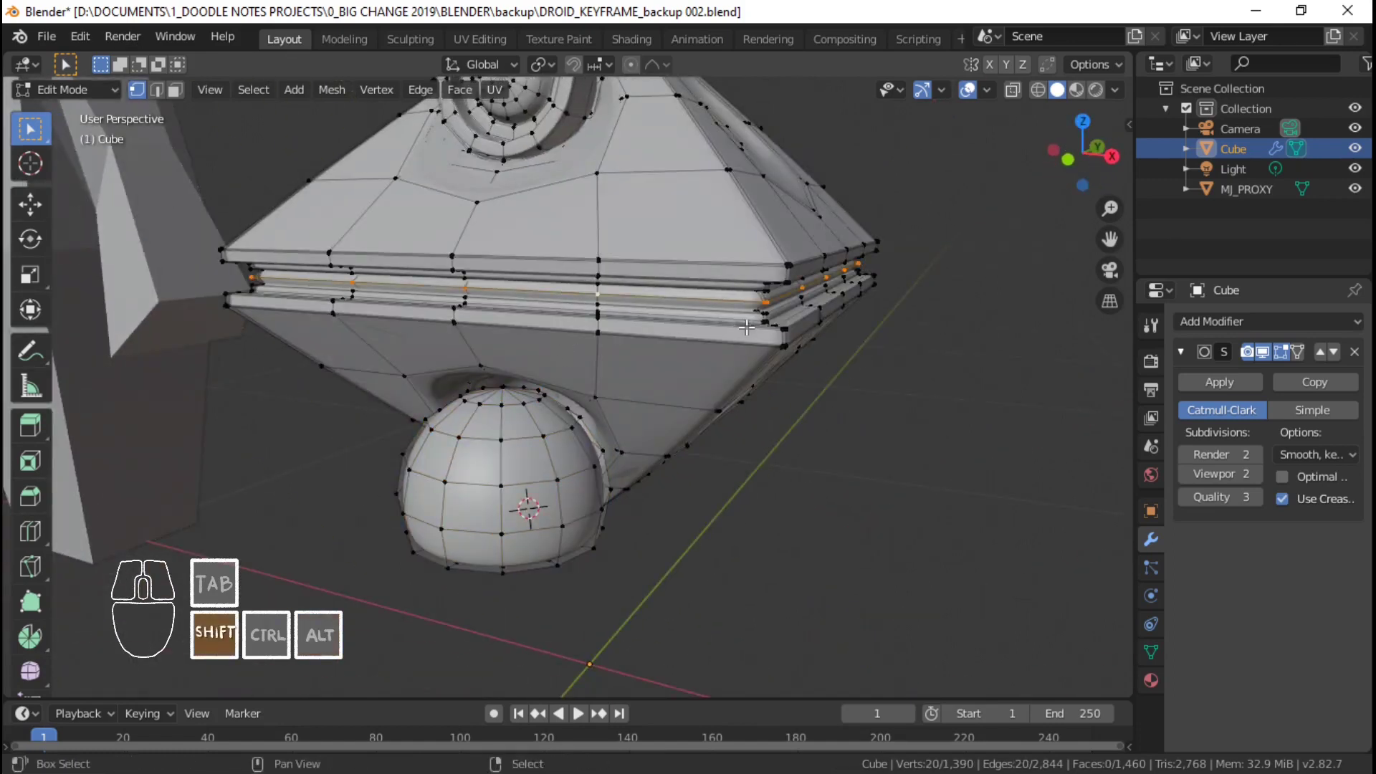
key("shift+s")
left_click(766, 428)
- Set the transform pivot to 3D Cursor and select the whole dome
middle_click_drag(765, 428, 390, 294)
middle_click_drag(769, 317, 570, 443)
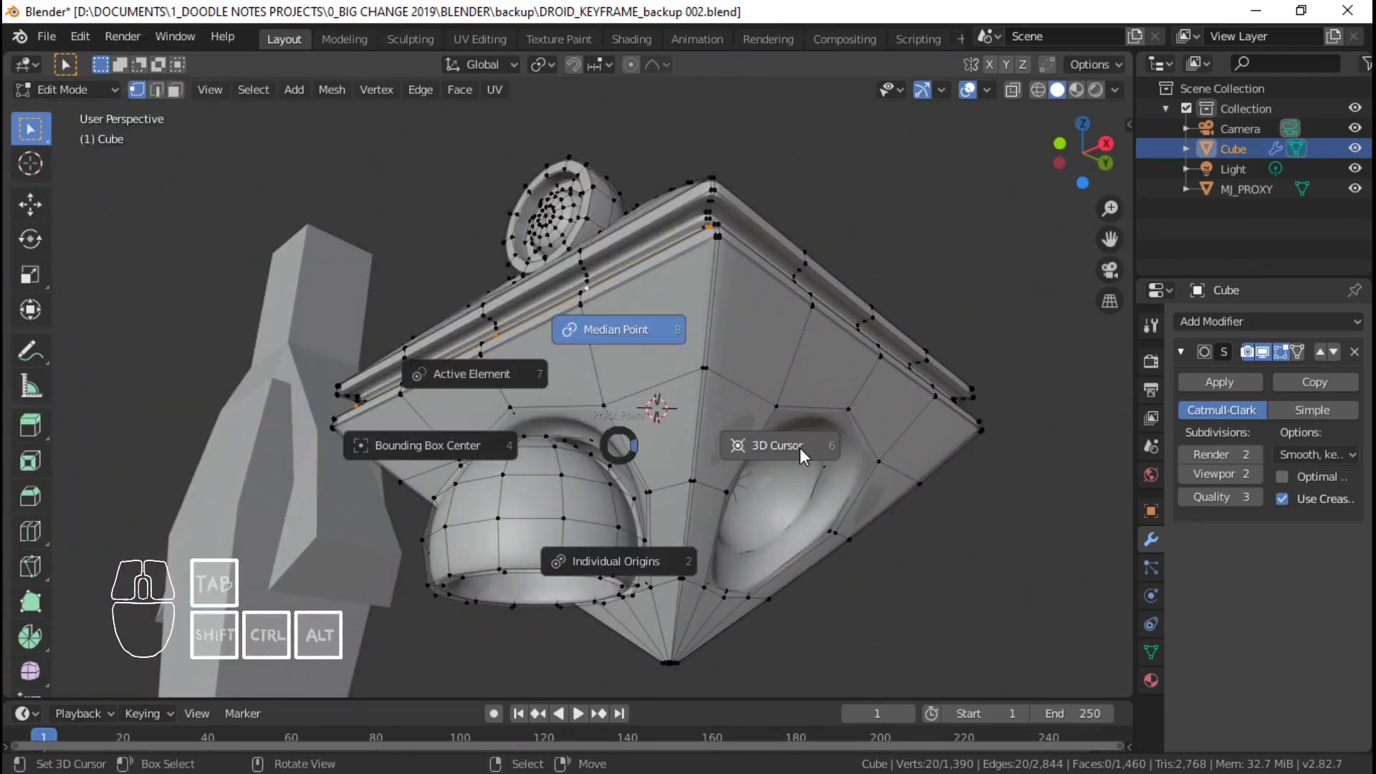
middle_click_drag(740, 495, 684, 286, "shift")
key("ctrl+l")
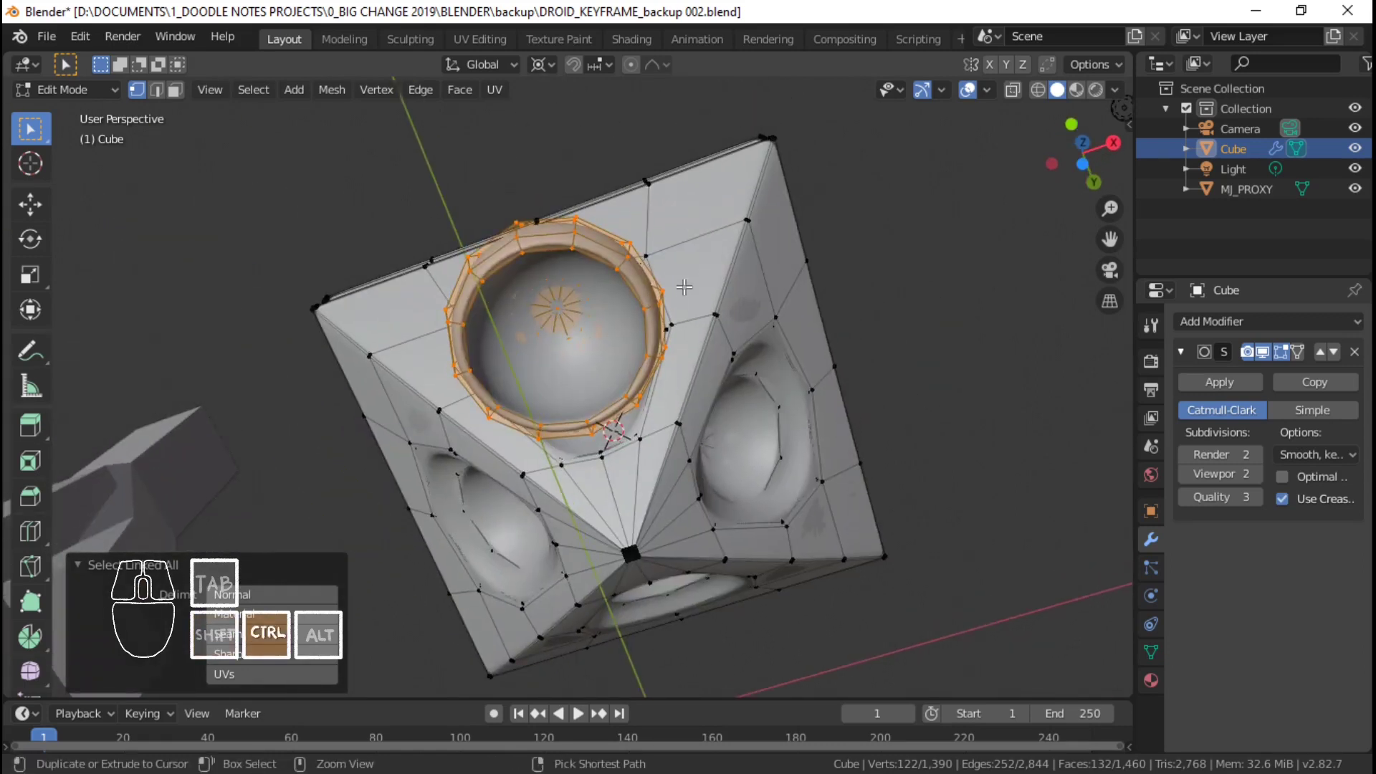
- In bottom view, duplicate the dome and rotate the copy 90° around the 3D cursor onto the neighboring socket
key("ctrl+KP_1")
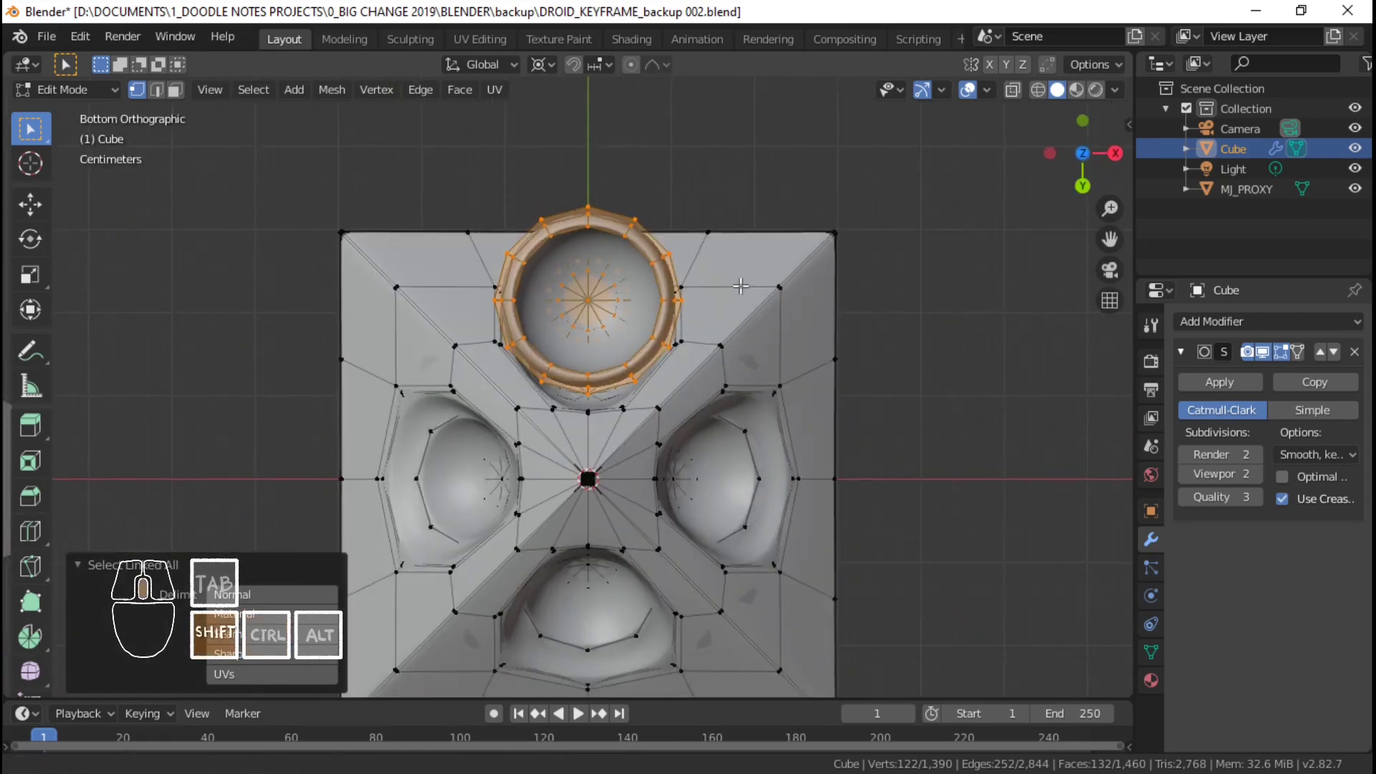
scroll(717, 288, "down", 3, "shift")
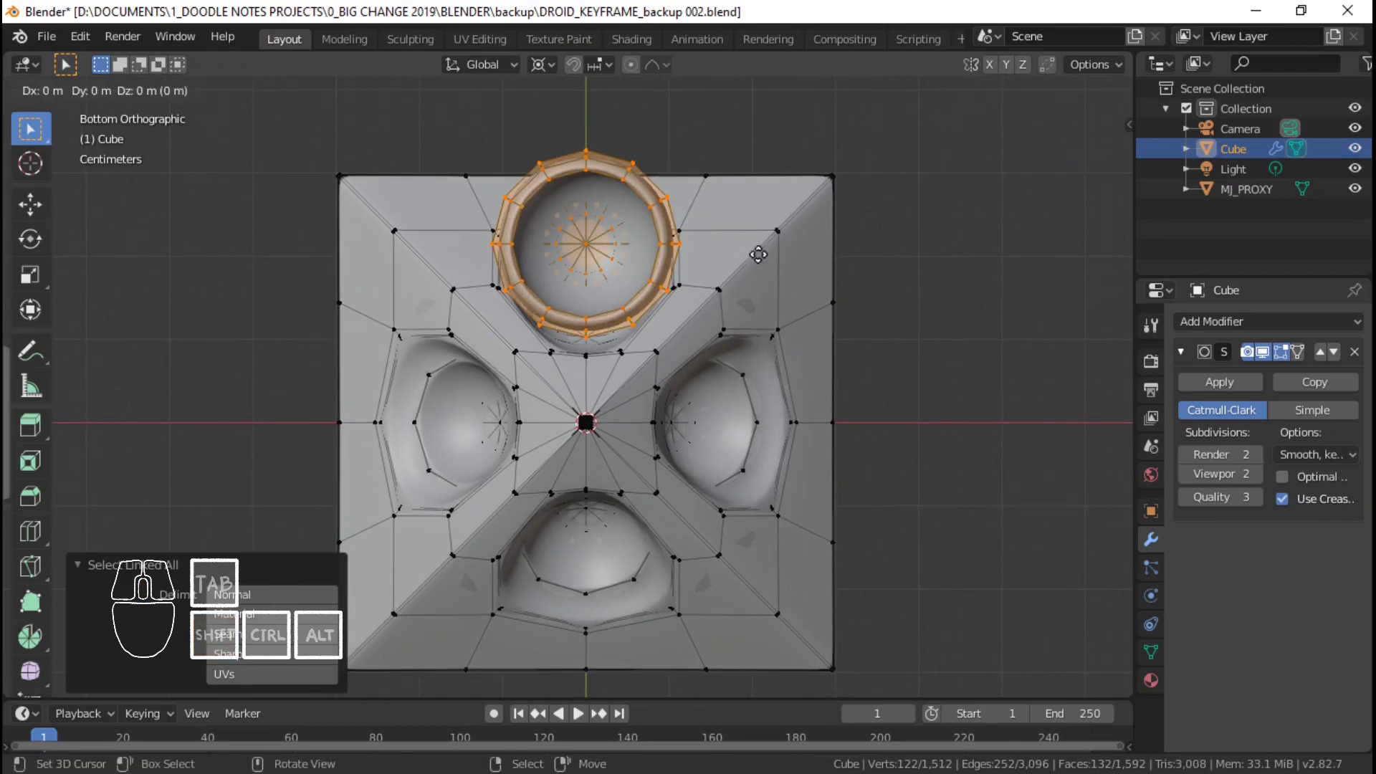
type("0")
key("Return")
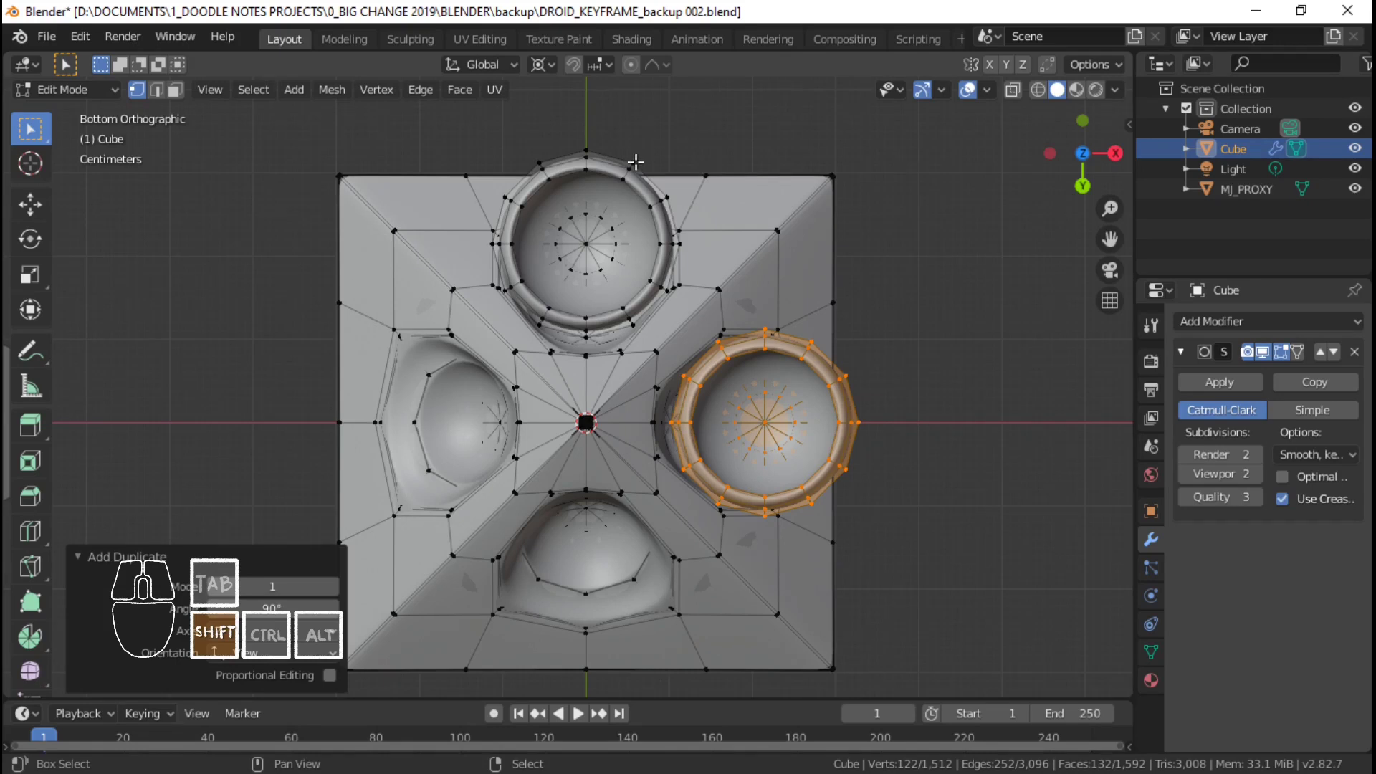
- Select both domes, duplicate them and rotate the copies 180° to cover the remaining two sockets
right_click(636, 163, "shift")
key("ctrl+l")
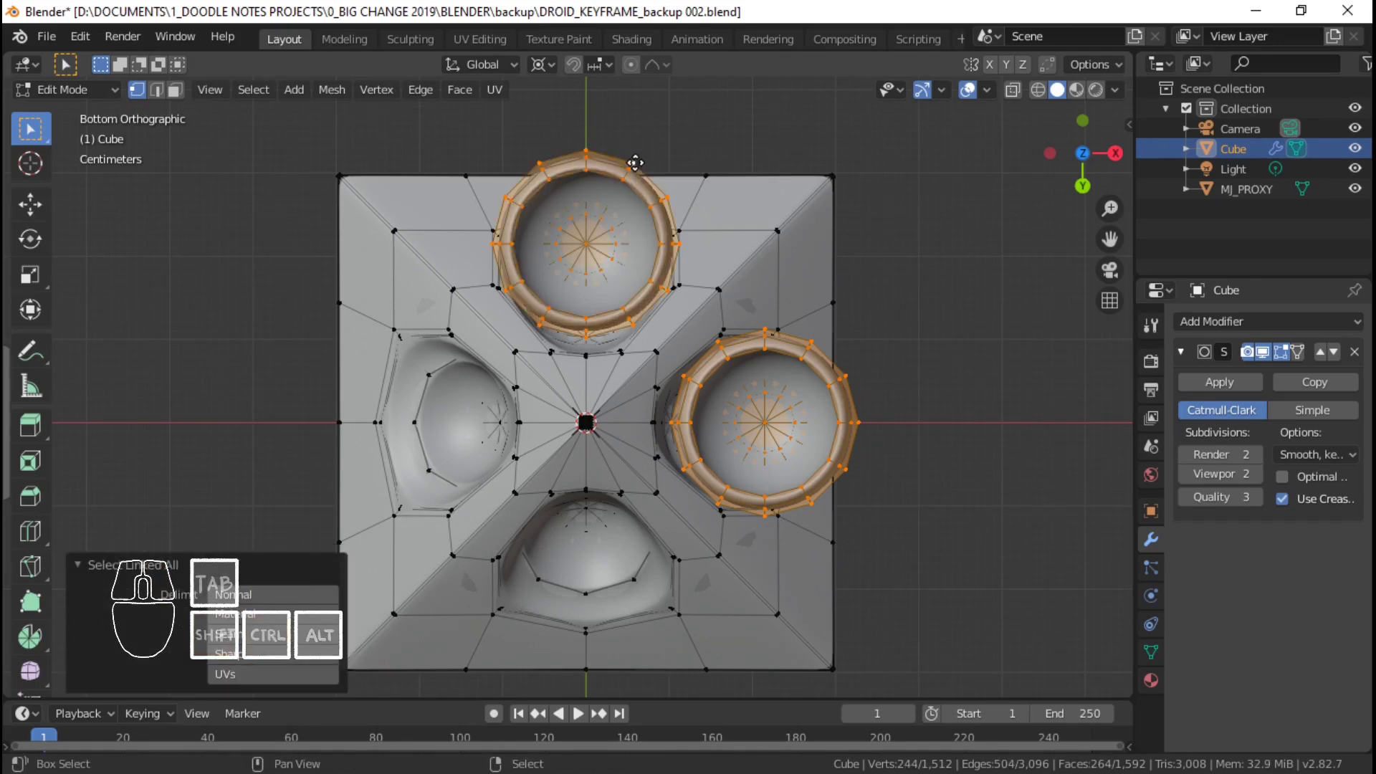
type("90")
key("Return")
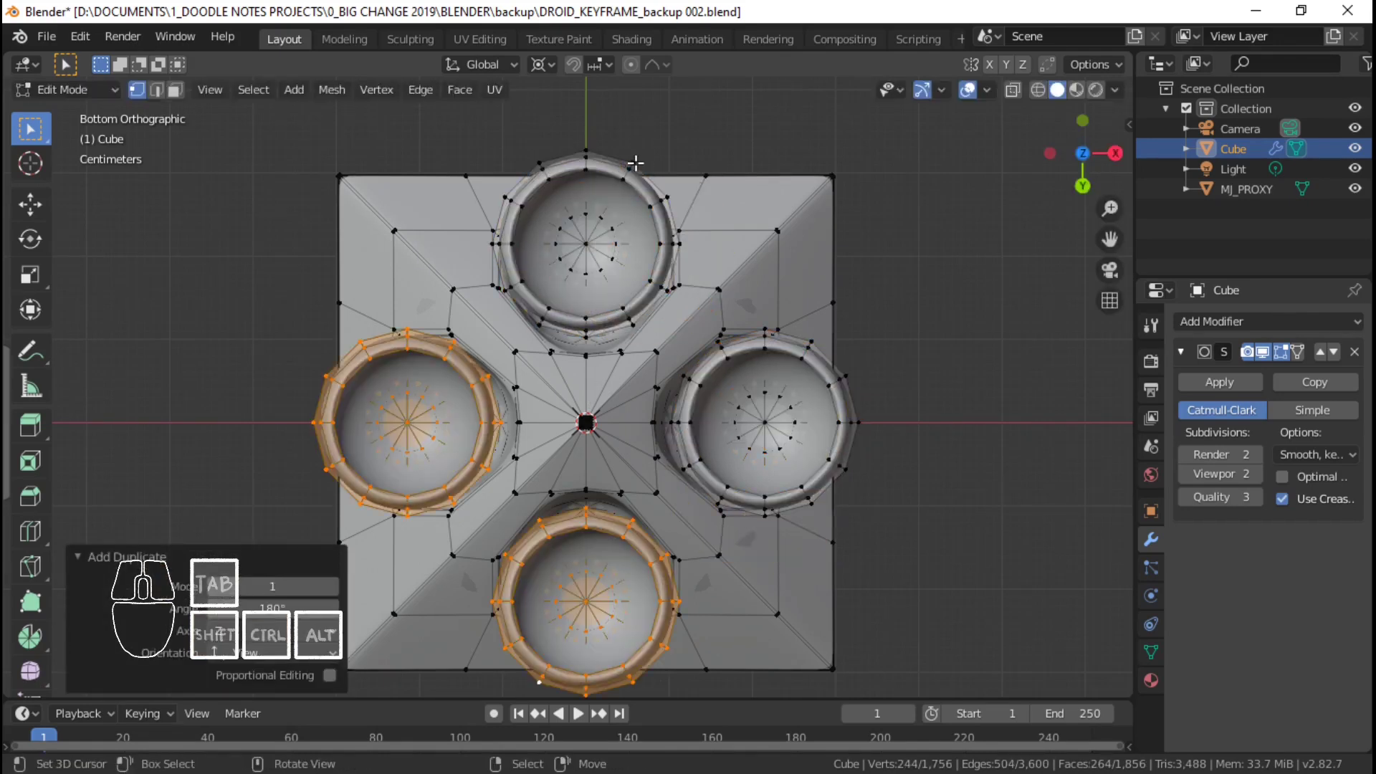
- Leave mesh editing, deselect the head and save the file
key("Tab")
scroll(660, 343, "down", 2)
middle_click_drag(622, 305, 631, 423, "shift")
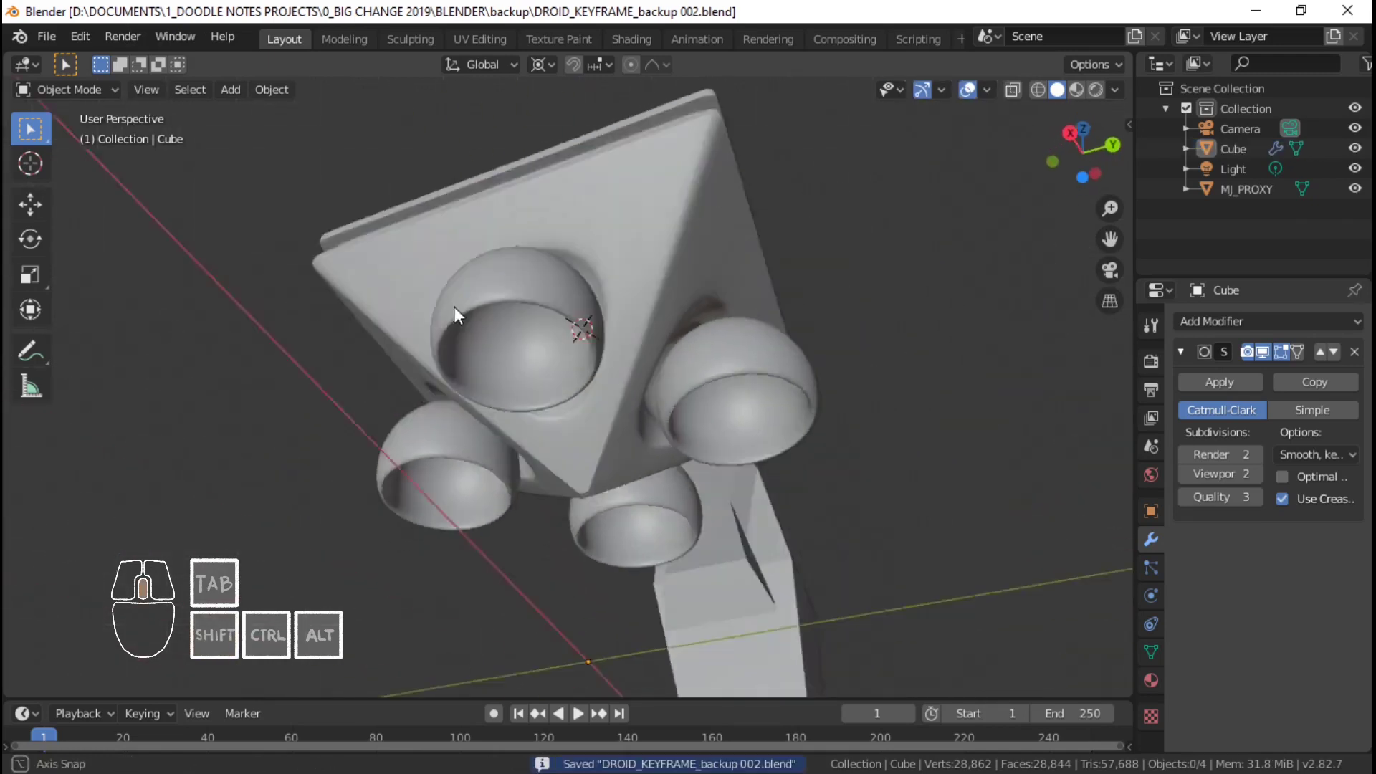
- Examine the four domes from below and in front view, and compare the head's proportions with the proxy figure
middle_click_drag(453, 307, 609, 473)
scroll(660, 459, "up", 3)
middle_click_drag(702, 443, 675, 472, "shift")
scroll(661, 505, "down", 1)
scroll(658, 520, "down", 4)
middle_click_drag(651, 548, 557, 533)
key("KP_1")
scroll(434, 519, "up", 3)
scroll(588, 505, "down", 1)
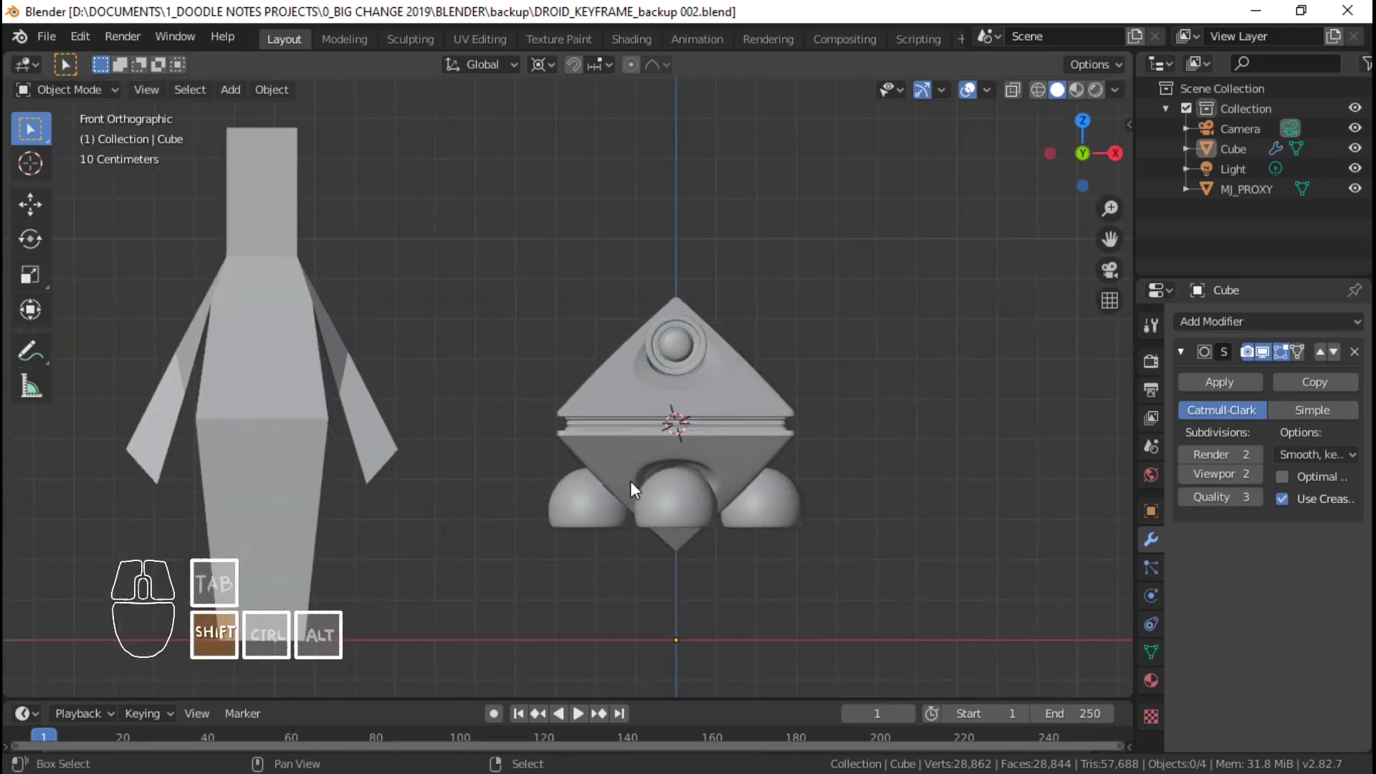
middle_click_drag(630, 481, 576, 480, "shift")
scroll(634, 475, "up", 2)
middle_click_drag(753, 462, 684, 449, "shift")
scroll(690, 494, "up", 2)
scroll(658, 401, "down", 1)
scroll(601, 479, "down", 3)
scroll(600, 478, "up", 2)
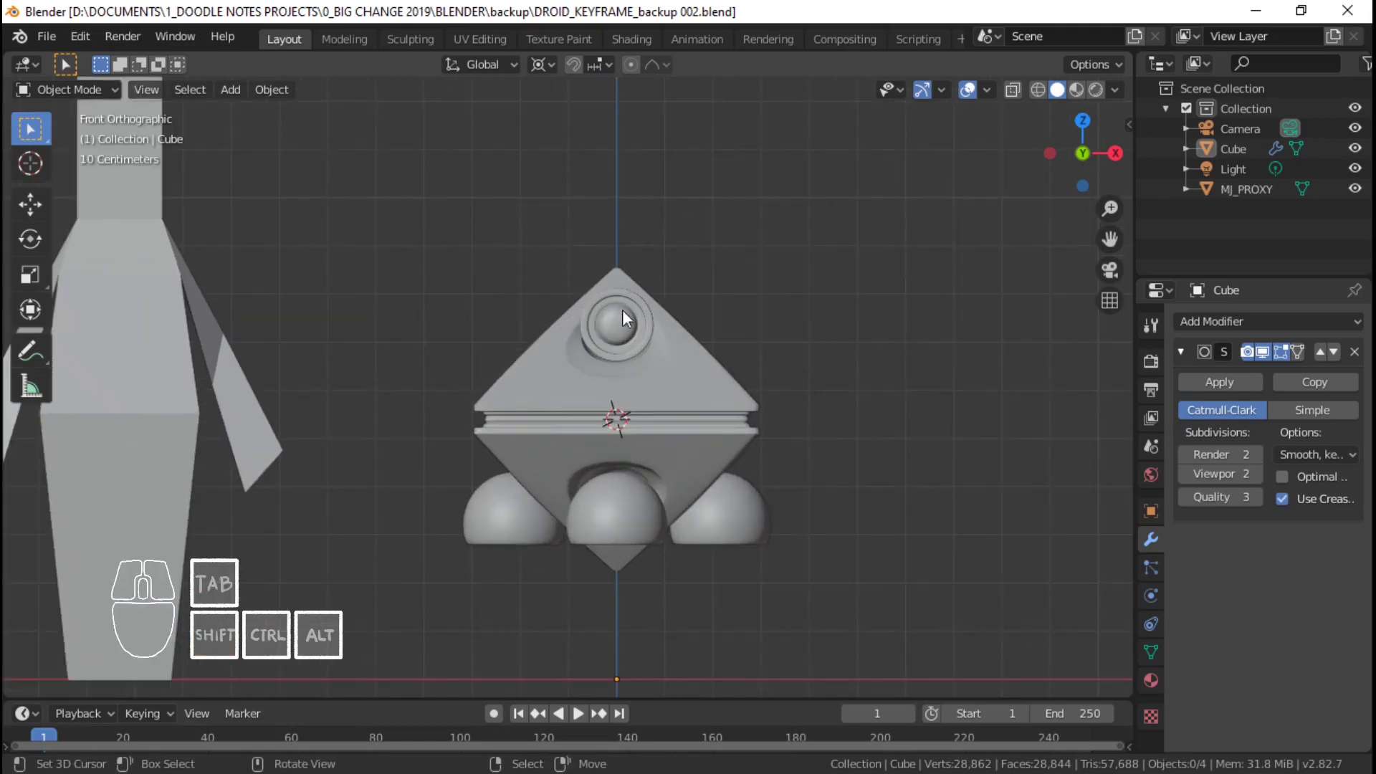
middle_click_drag(716, 398, 507, 471)
scroll(644, 458, "up", 2)
scroll(505, 559, "down", 2)
key("KP_1")
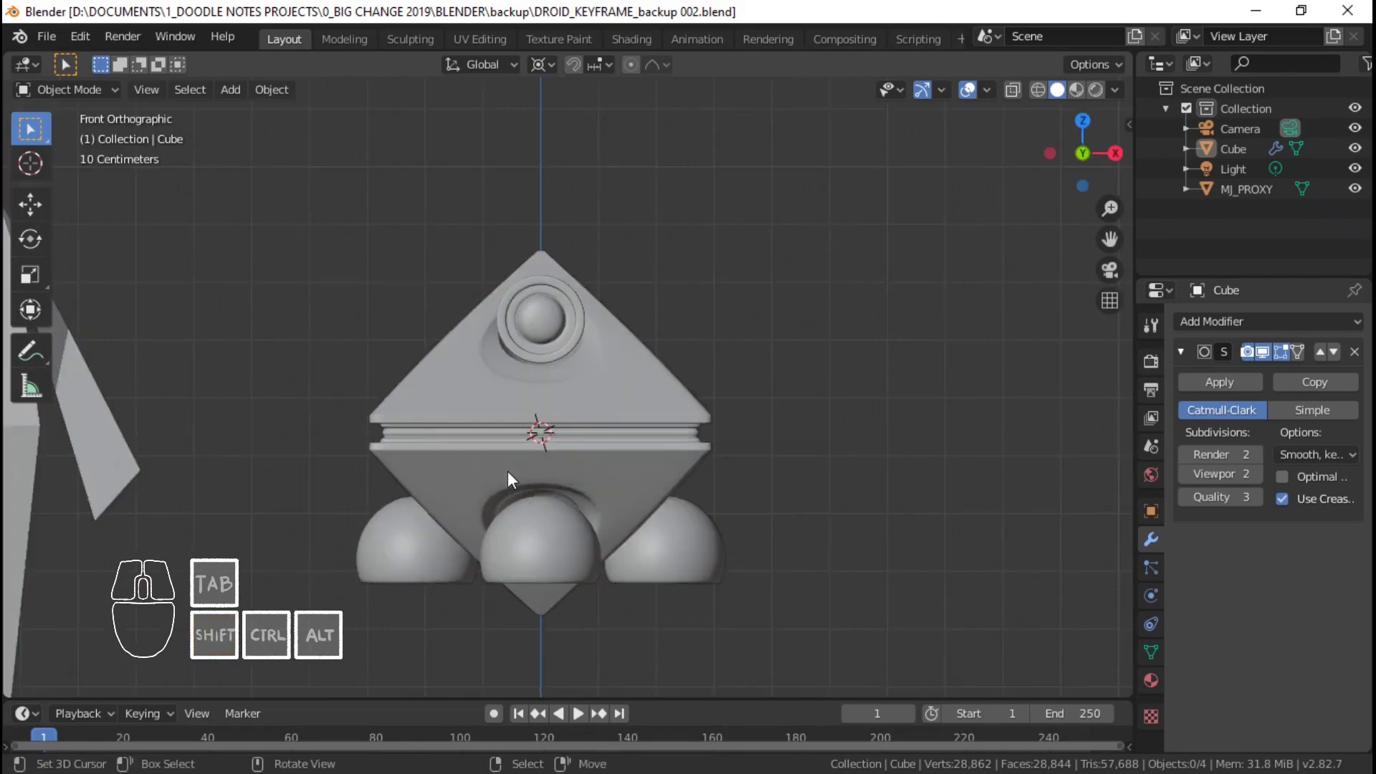
scroll(531, 513, "up", 1)
scroll(532, 513, "down", 2)
scroll(563, 502, "up", 2)
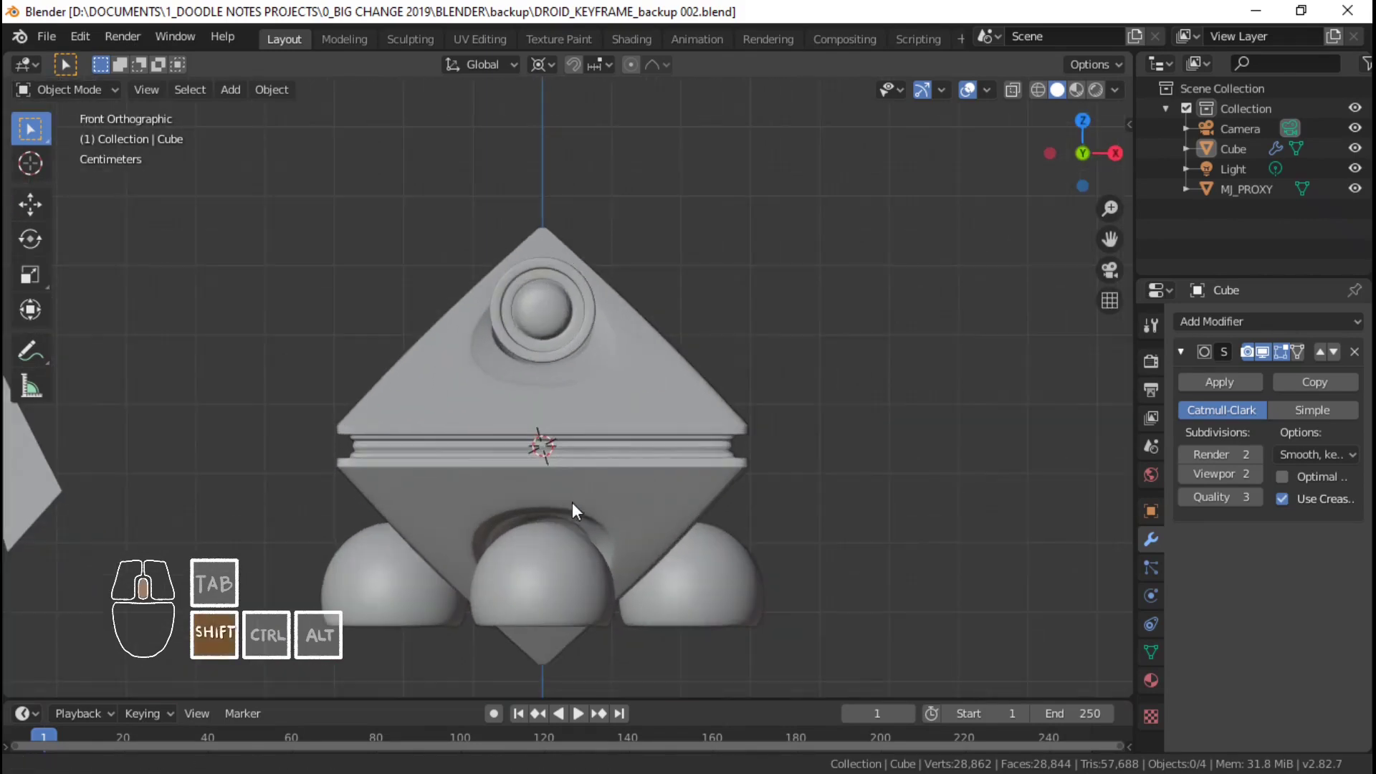
middle_click_drag(572, 502, 600, 495, "shift")
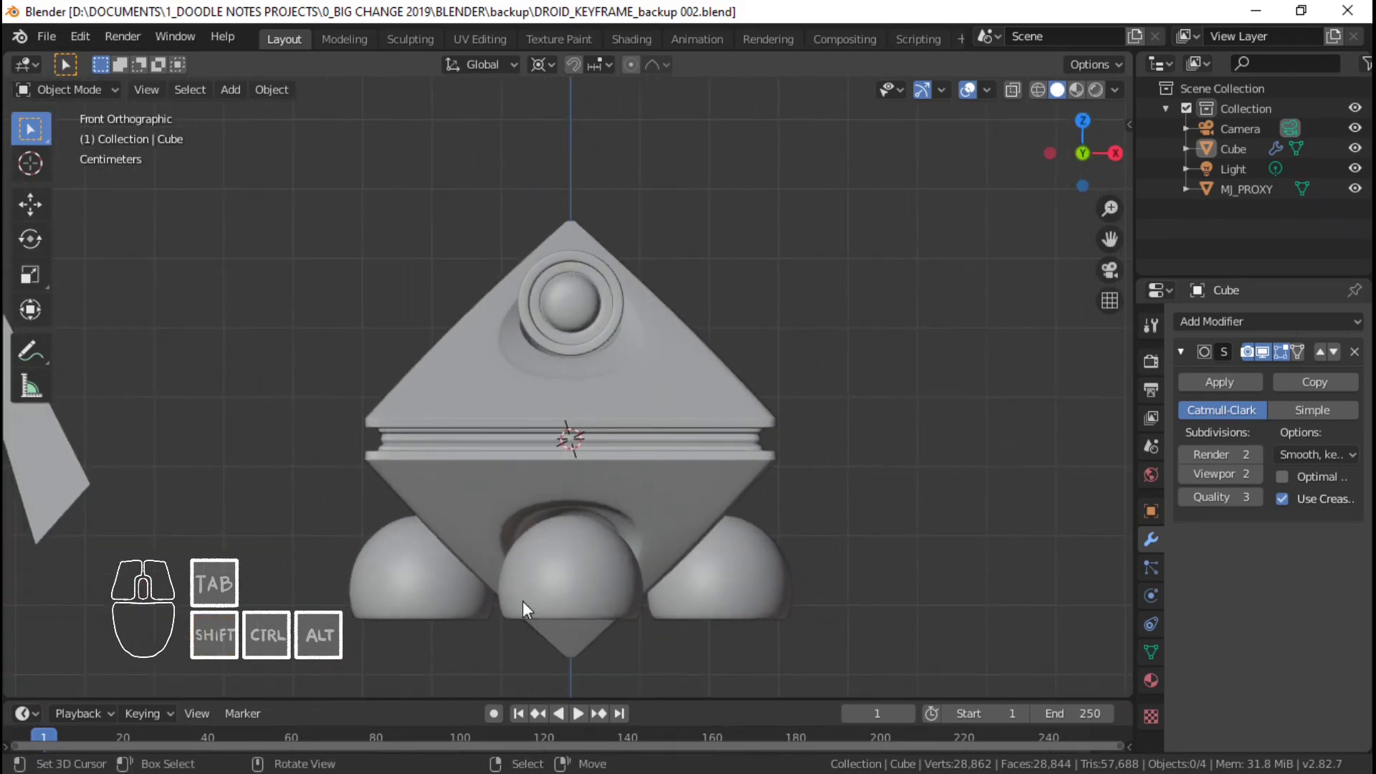
middle_click_drag(584, 477, 591, 433, "shift")
scroll(591, 433, "down", 5)
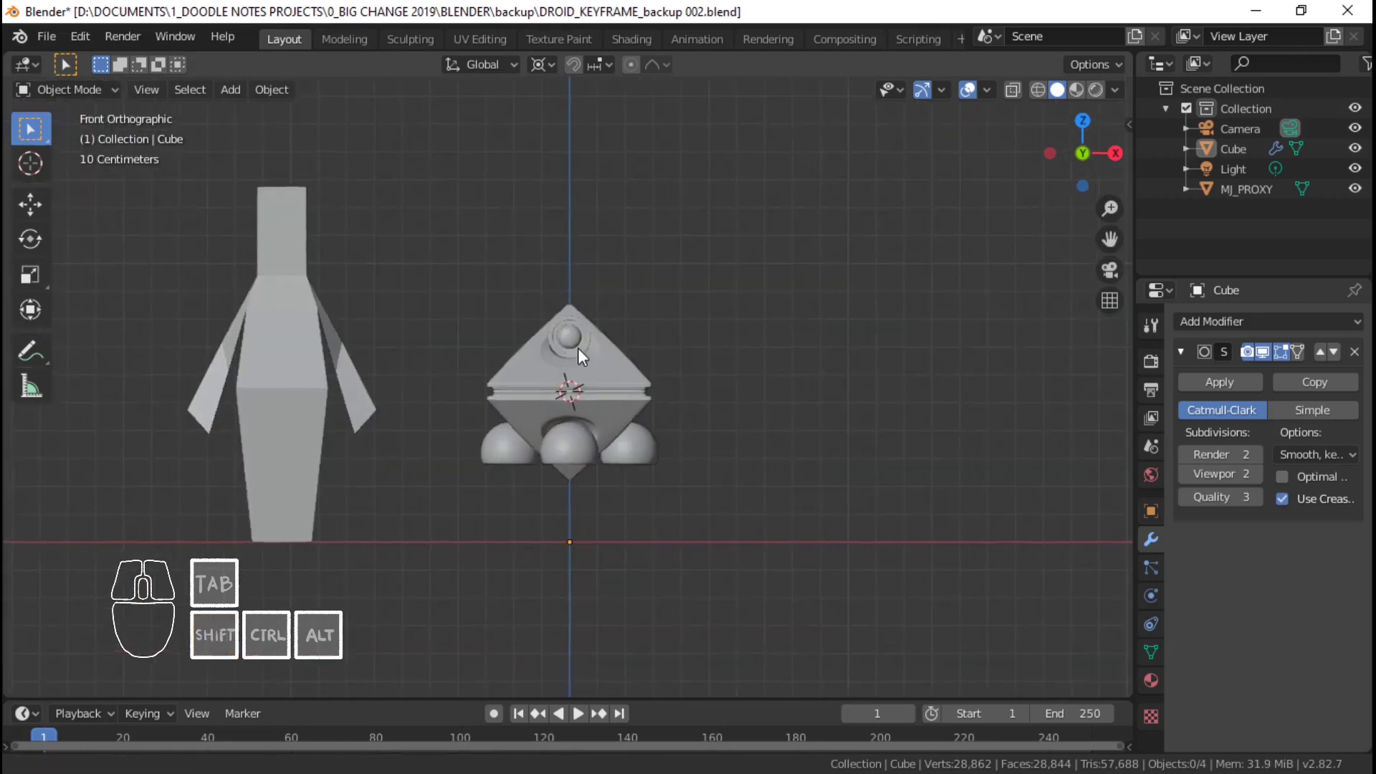
- Select the head object and frame it in front view
scroll(624, 332, "up", 3)
middle_click_drag(630, 330, 565, 507, "shift")
left_click(681, 424)
key("KP_1")
scroll(647, 481, "down", 3)
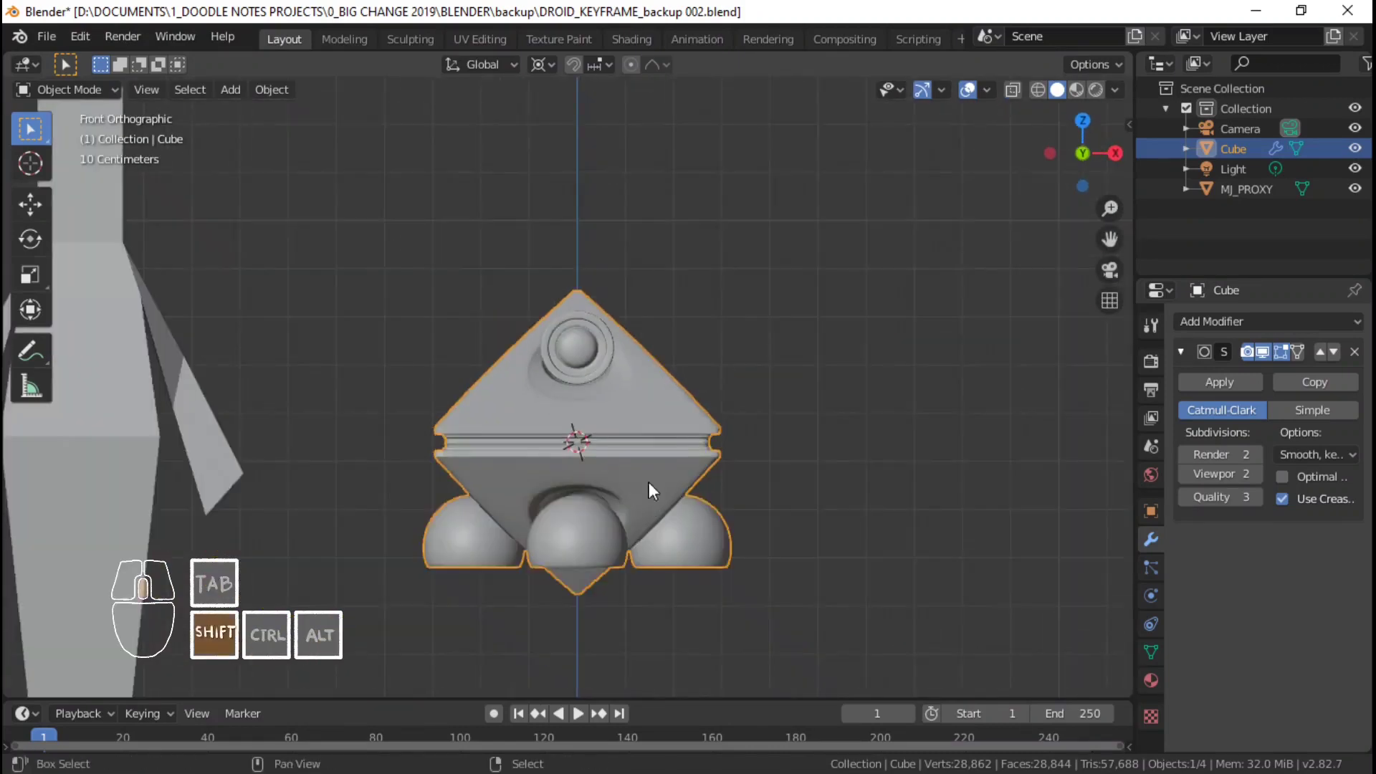
middle_click_drag(648, 482, 635, 450, "shift")
scroll(655, 452, "up", 3)
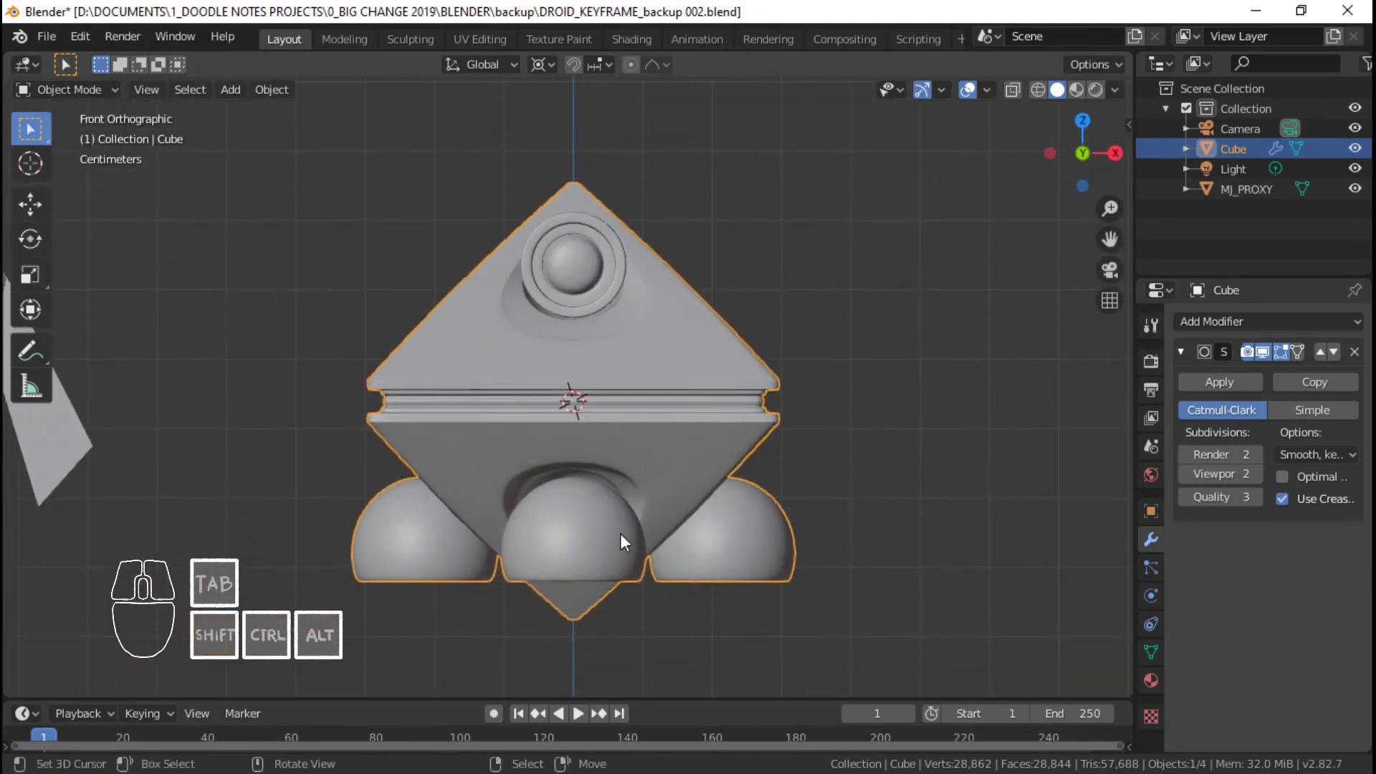